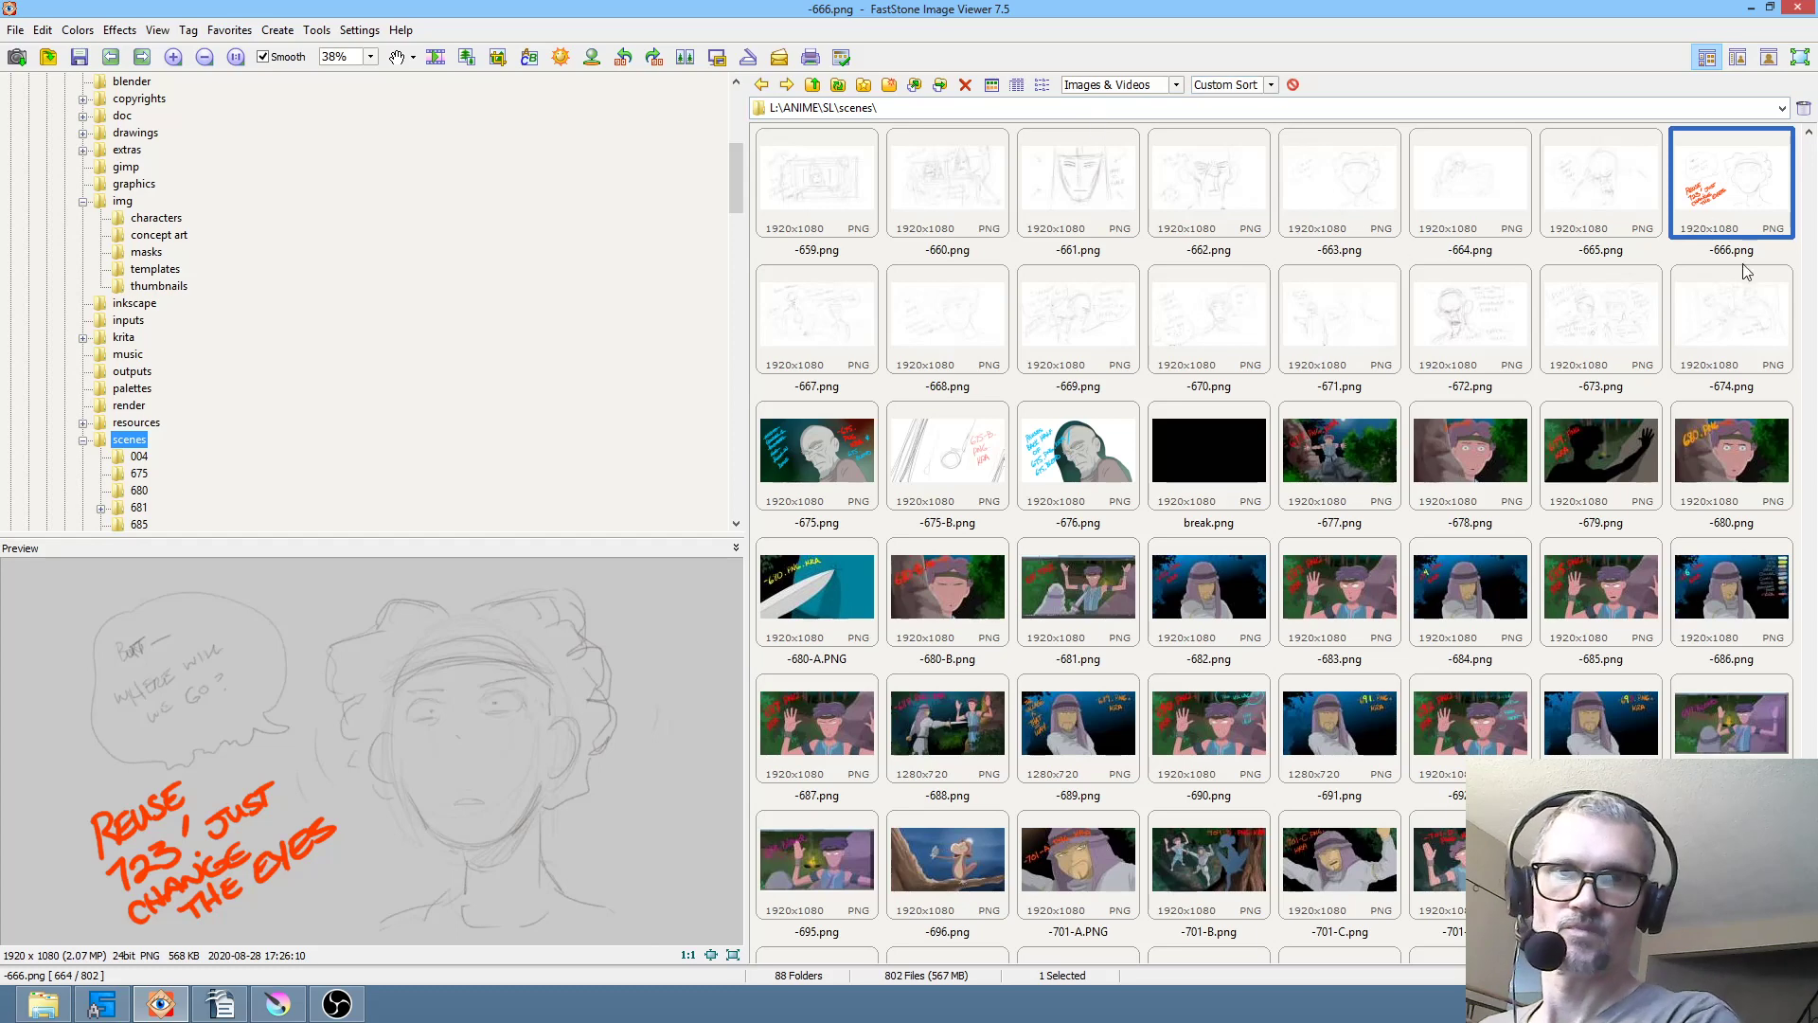
- Browse the thumbnails in the scenes folder and preview -676.png, -675-B.png and -675.png
scroll(1276, 542, down, 10)
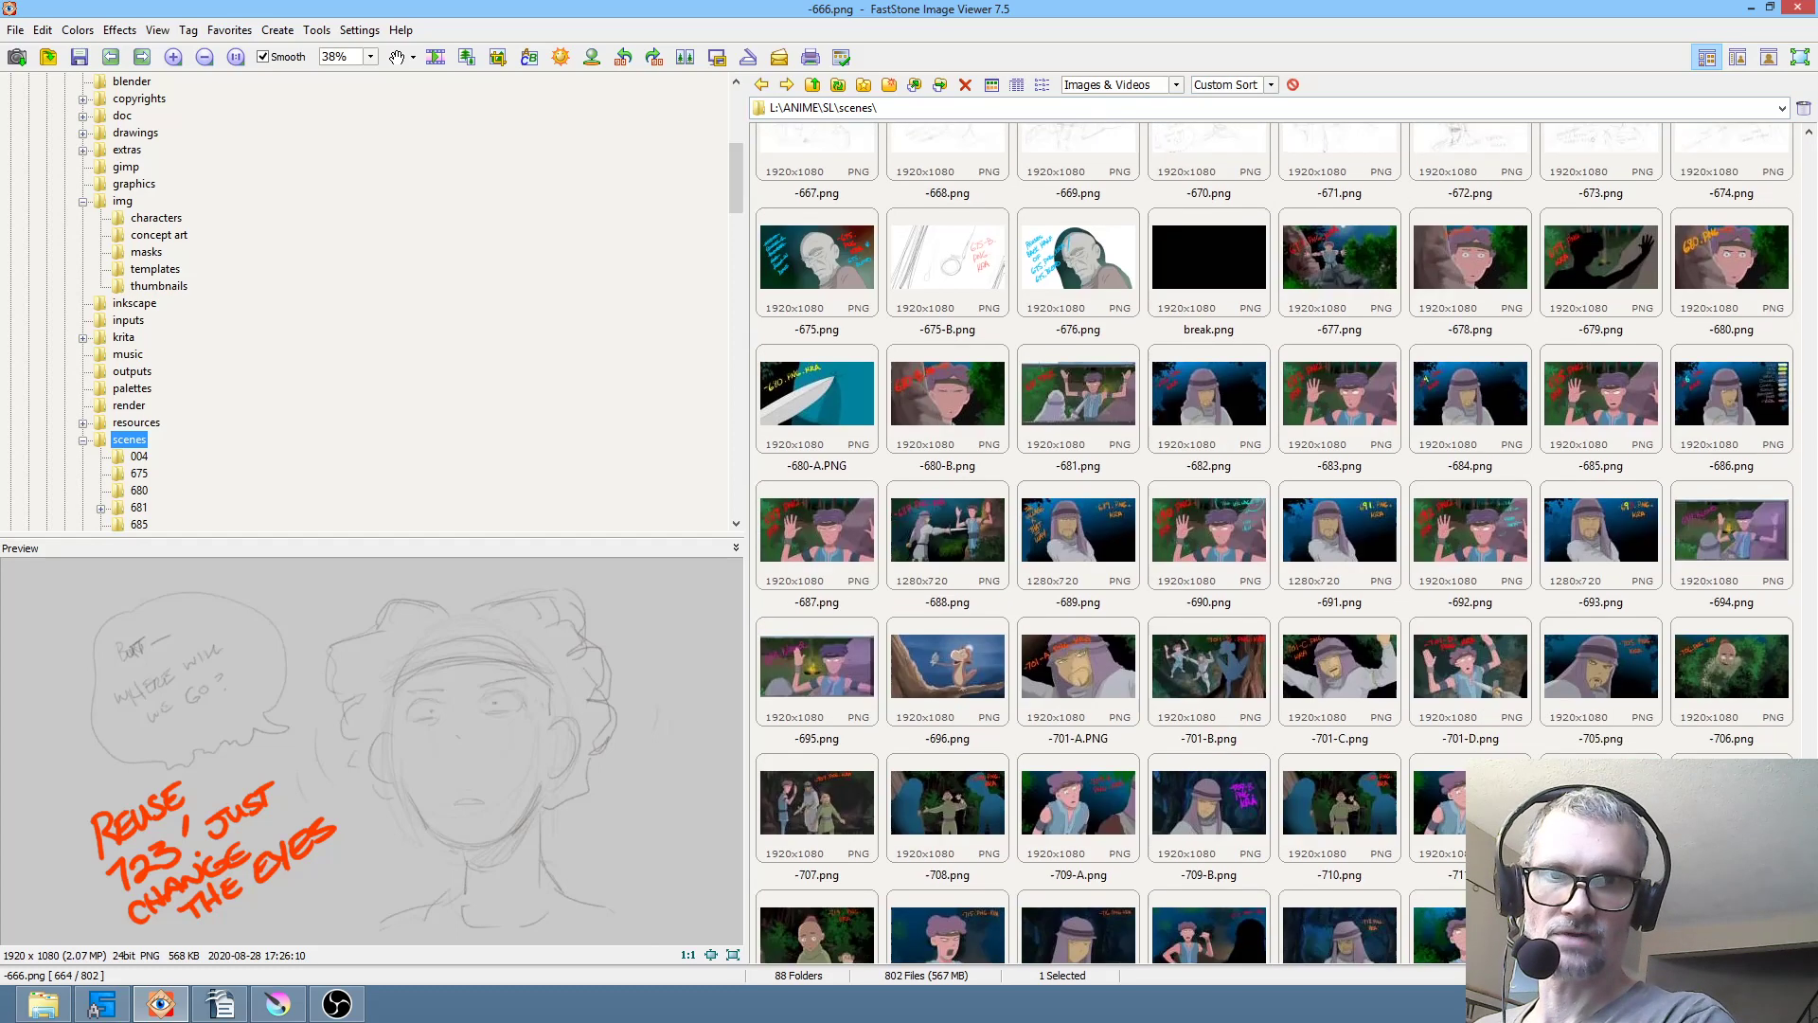
scroll(1275, 543, down, 7)
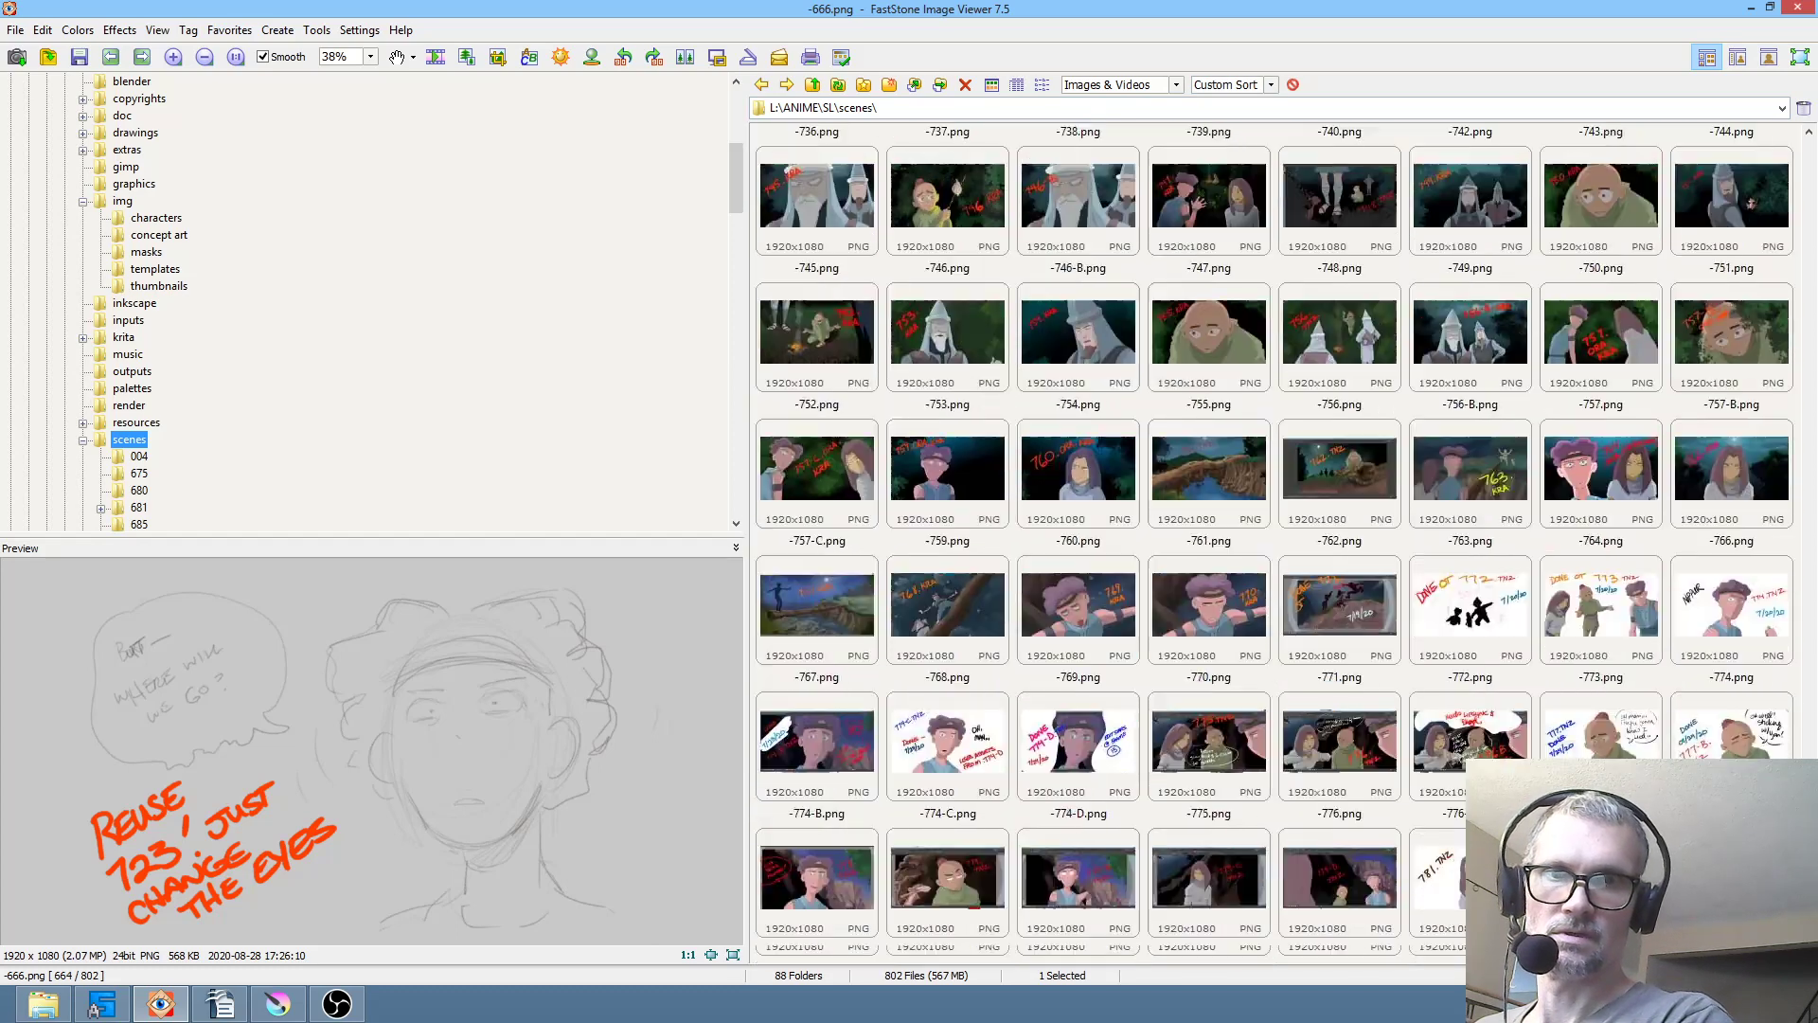
scroll(1276, 543, up, 7)
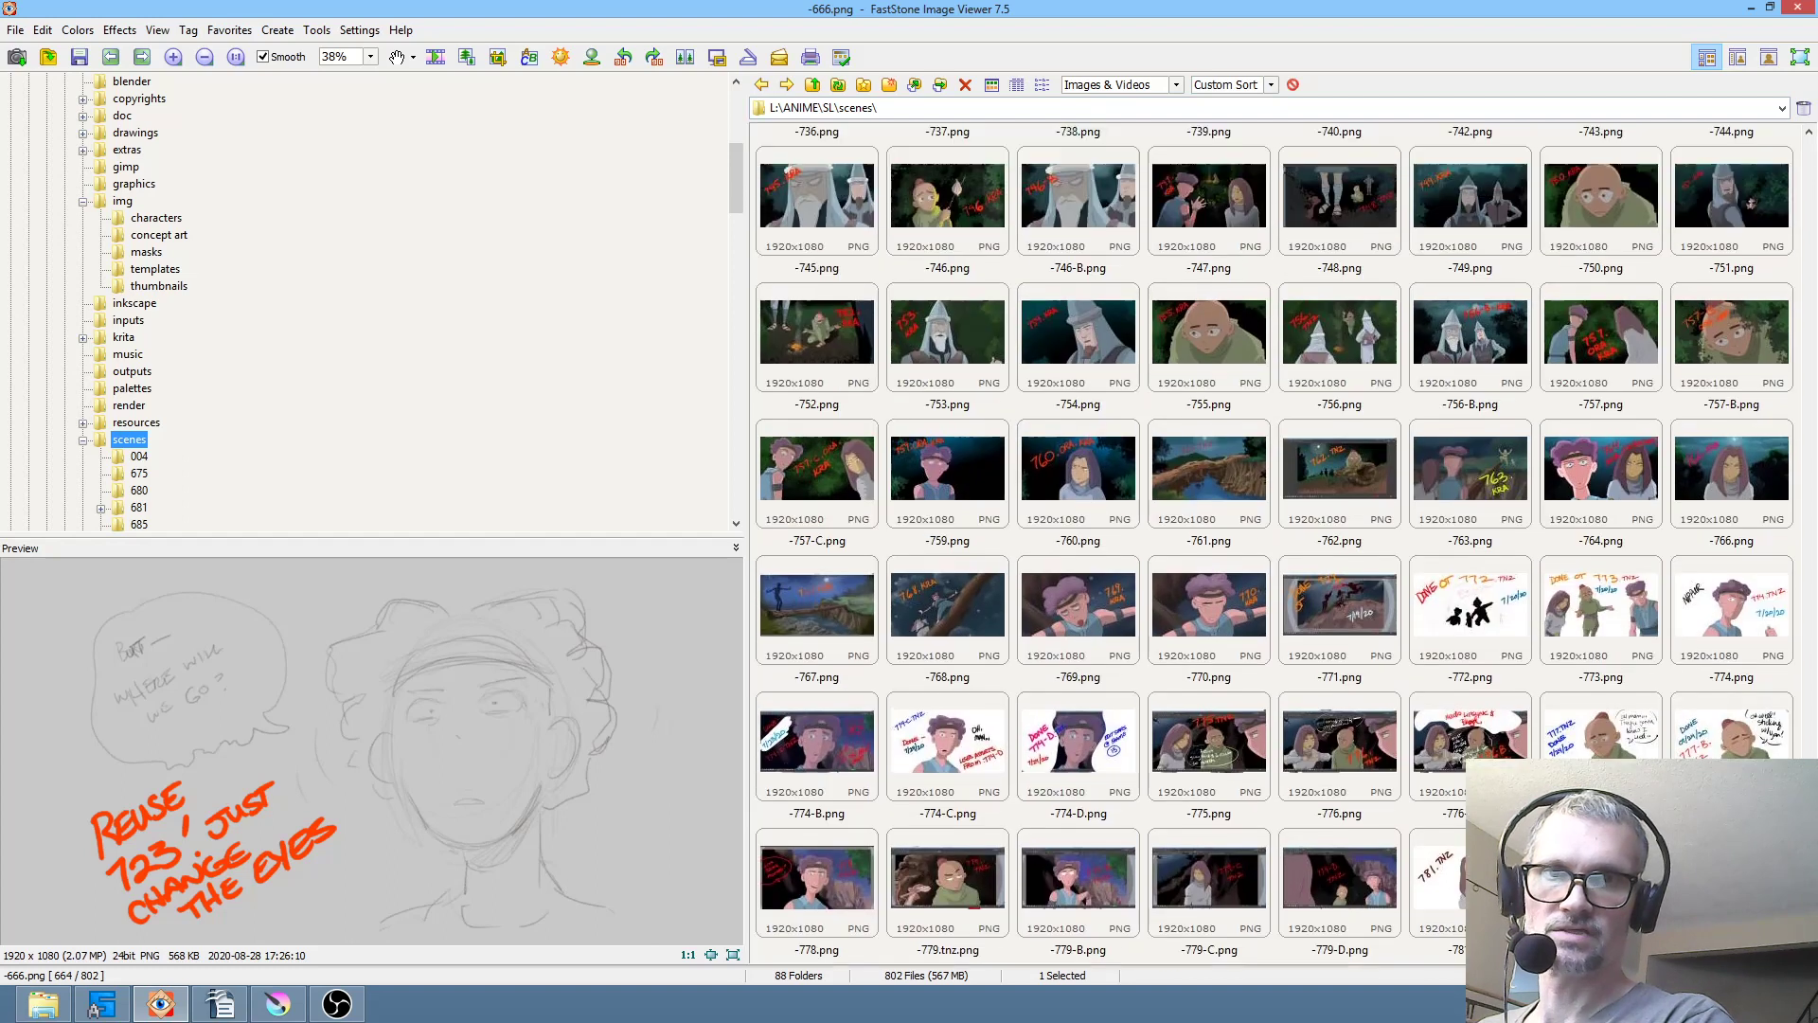
scroll(1276, 542, up, 5)
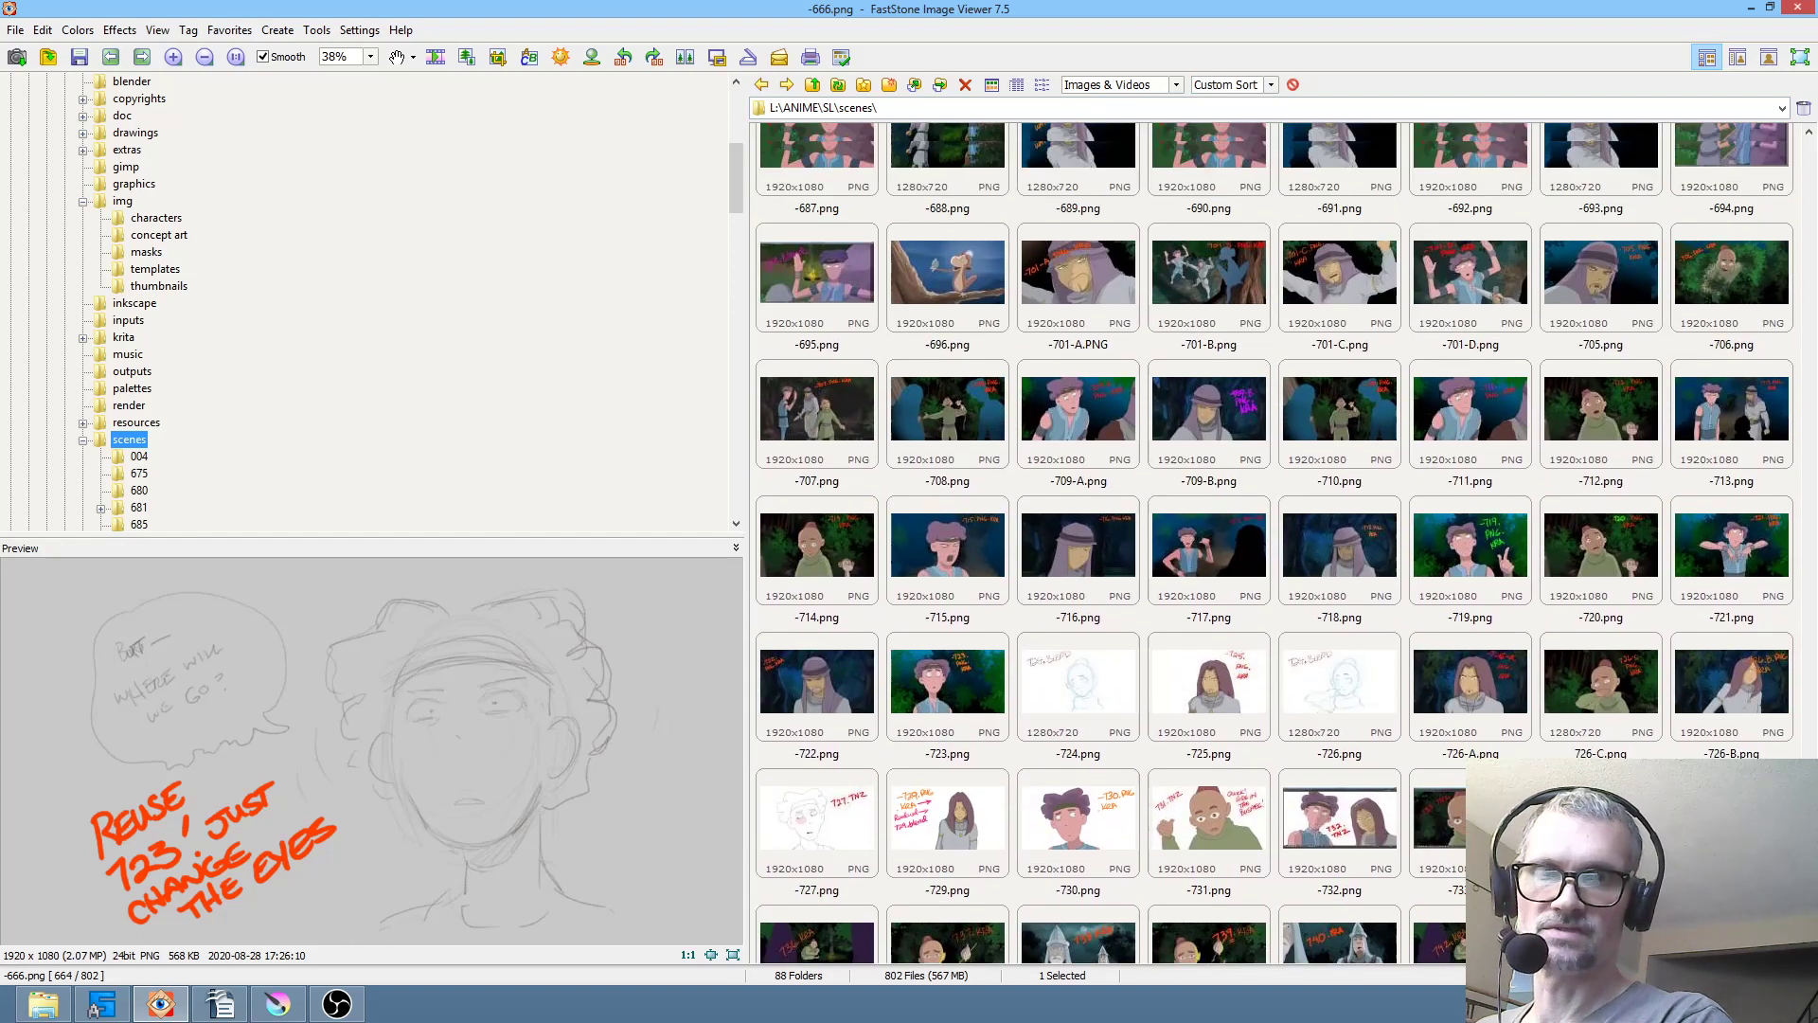
scroll(1276, 543, up, 2)
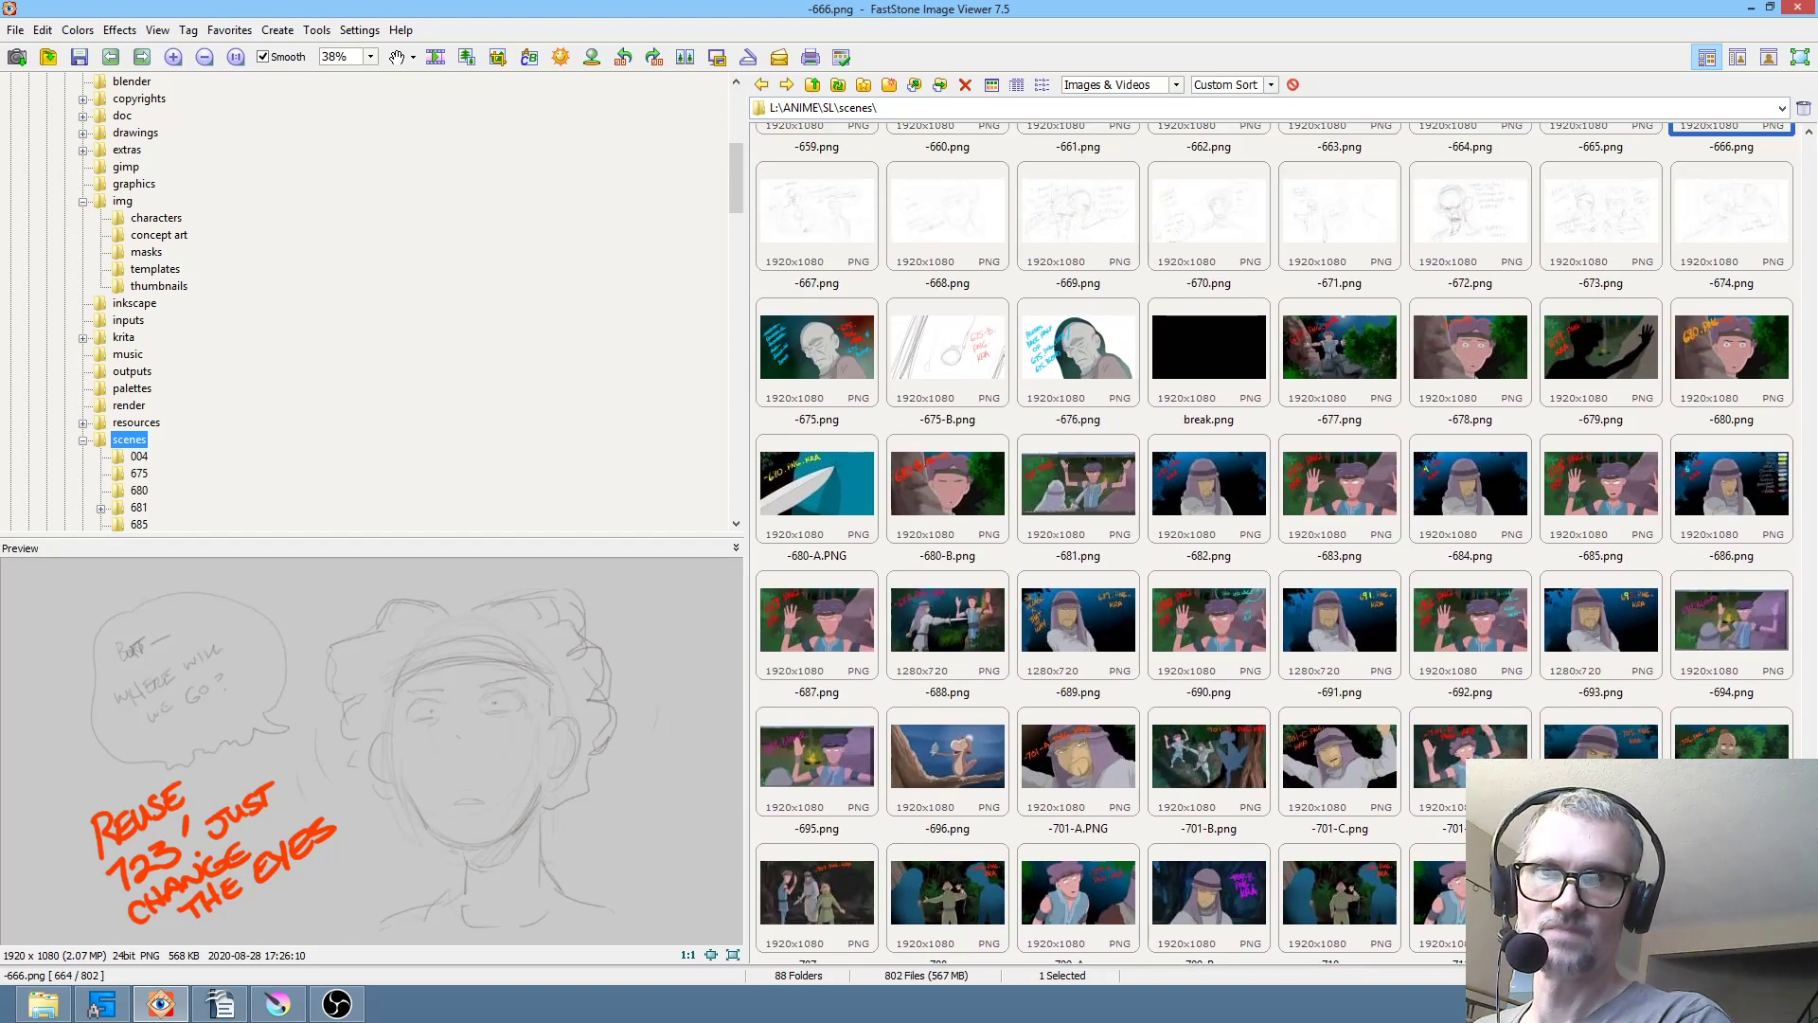
click(1214, 372)
click(1114, 348)
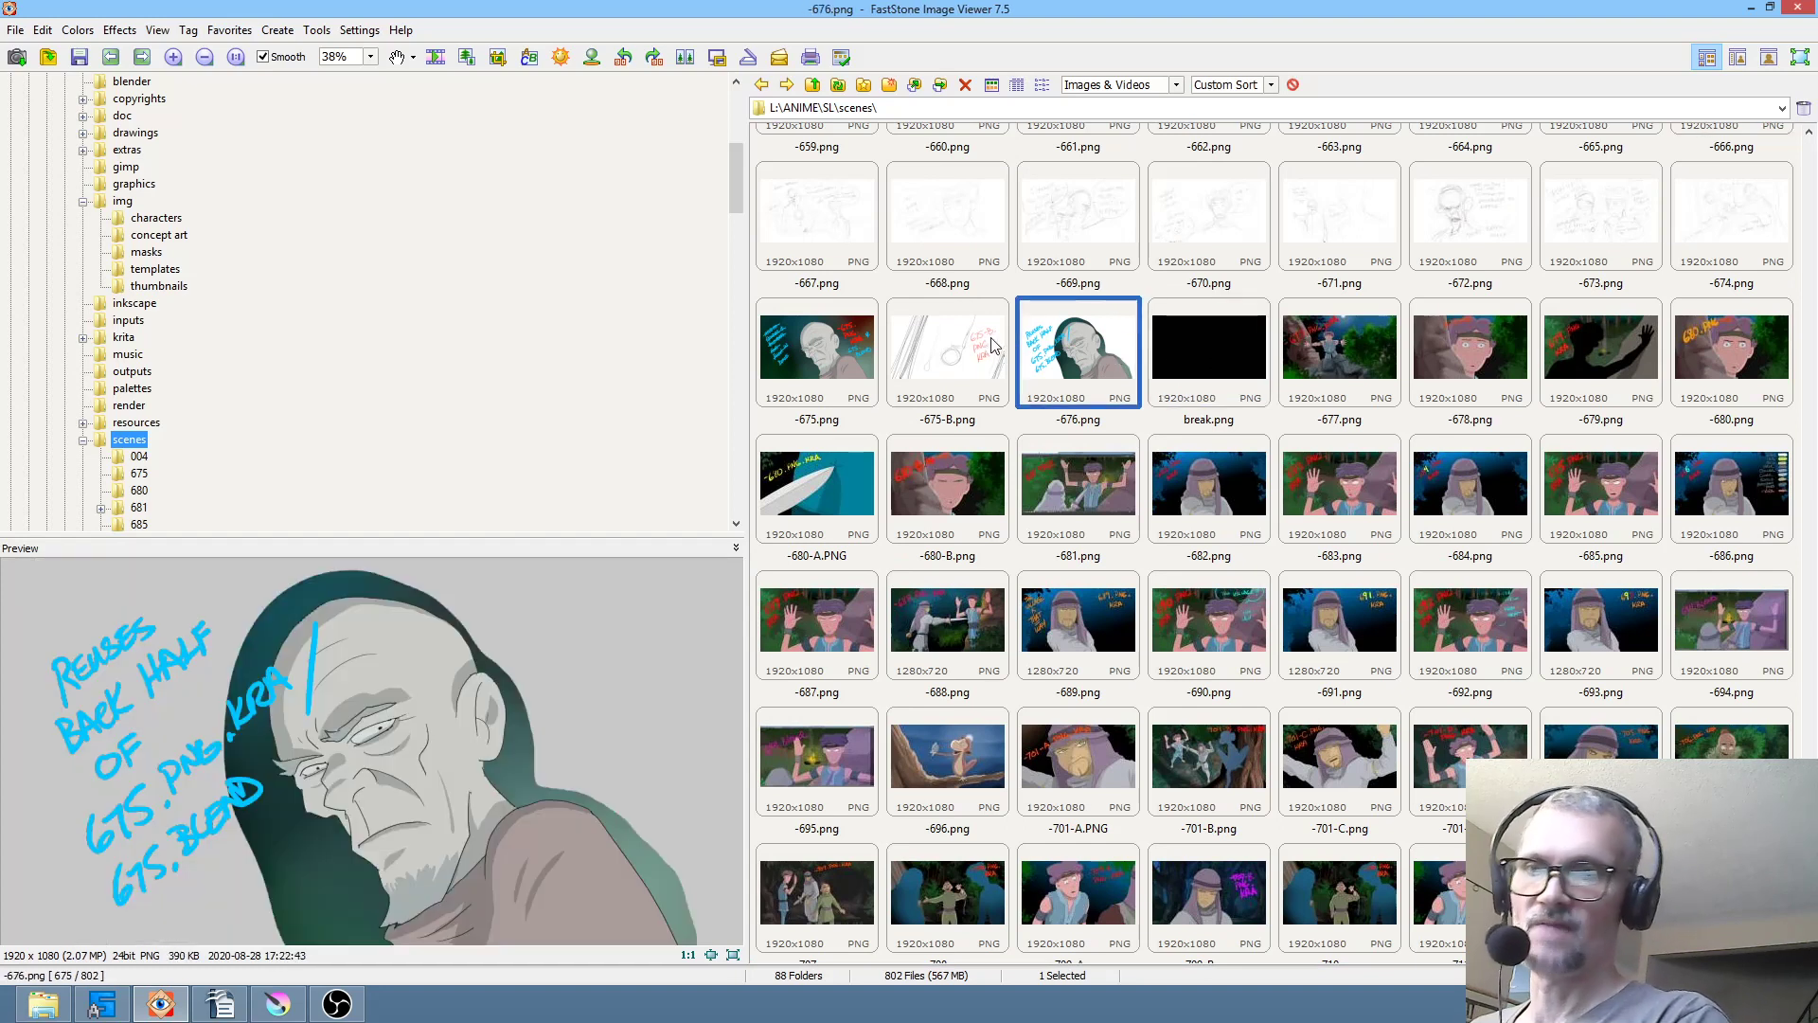
click(919, 350)
click(835, 350)
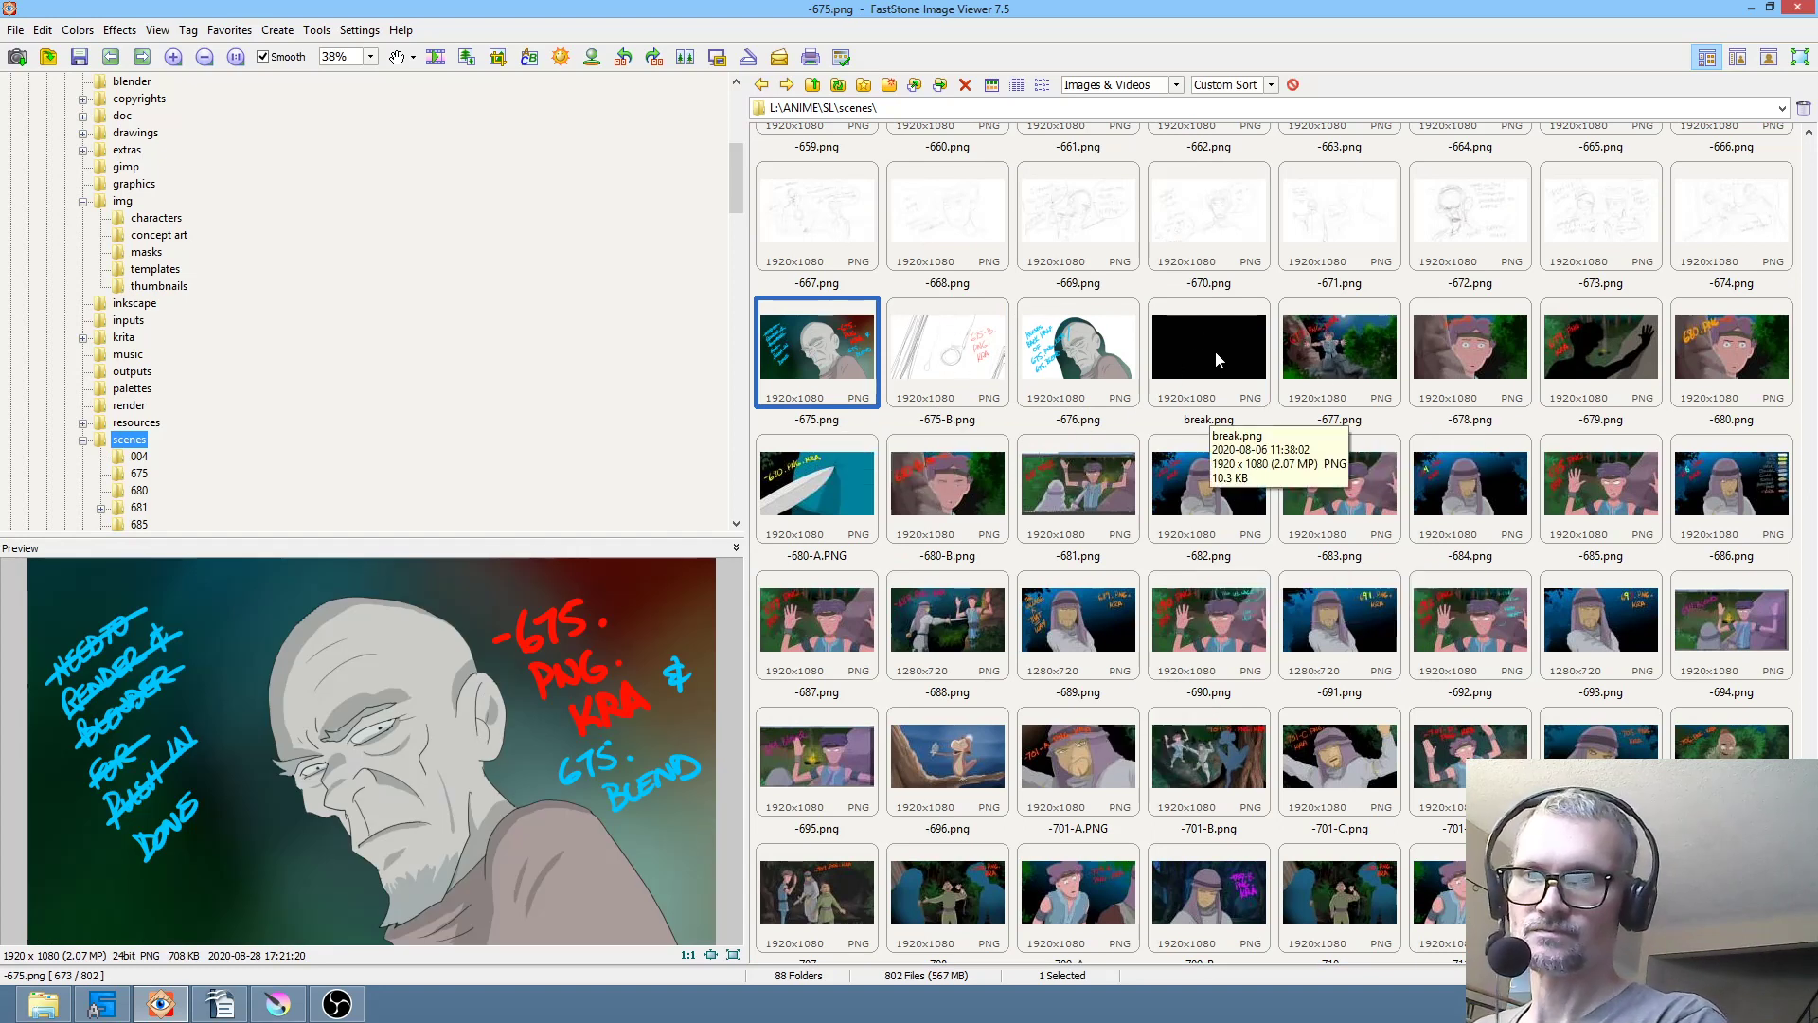
- Compare the rough sketches -663.png and -666.png by previewing them alternately
scroll(1520, 263, up, 3)
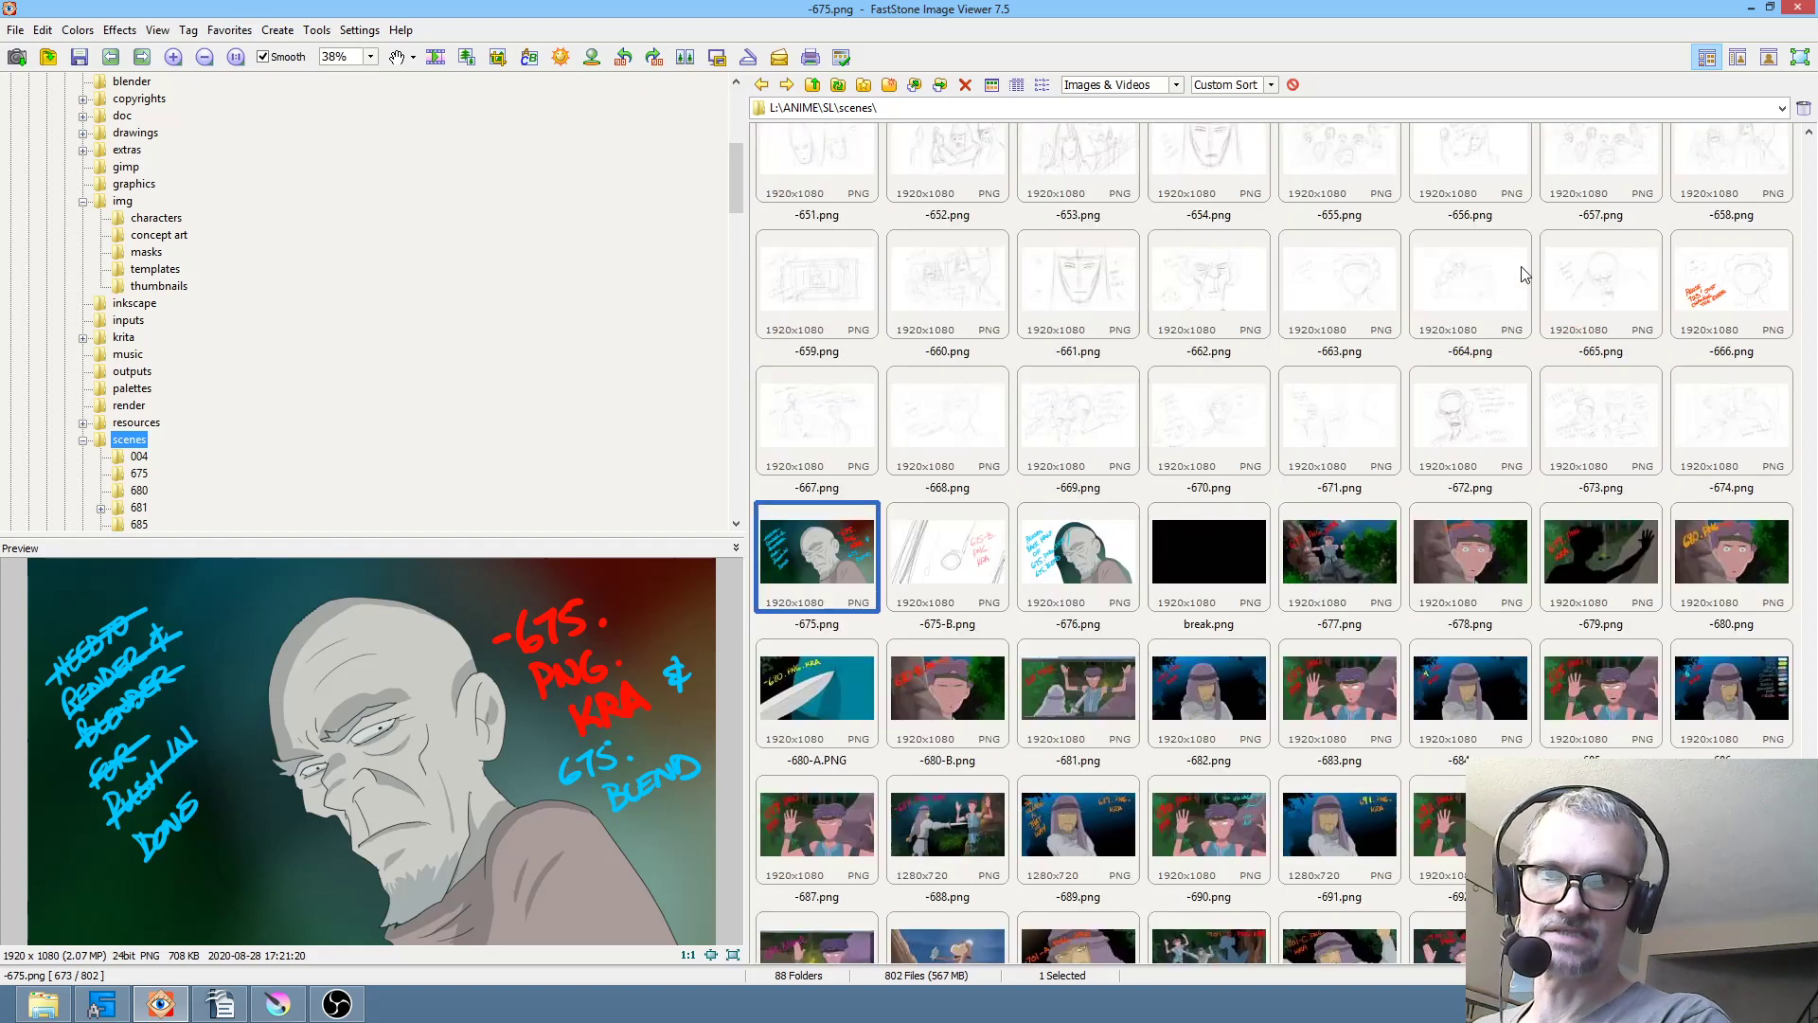
click(1334, 288)
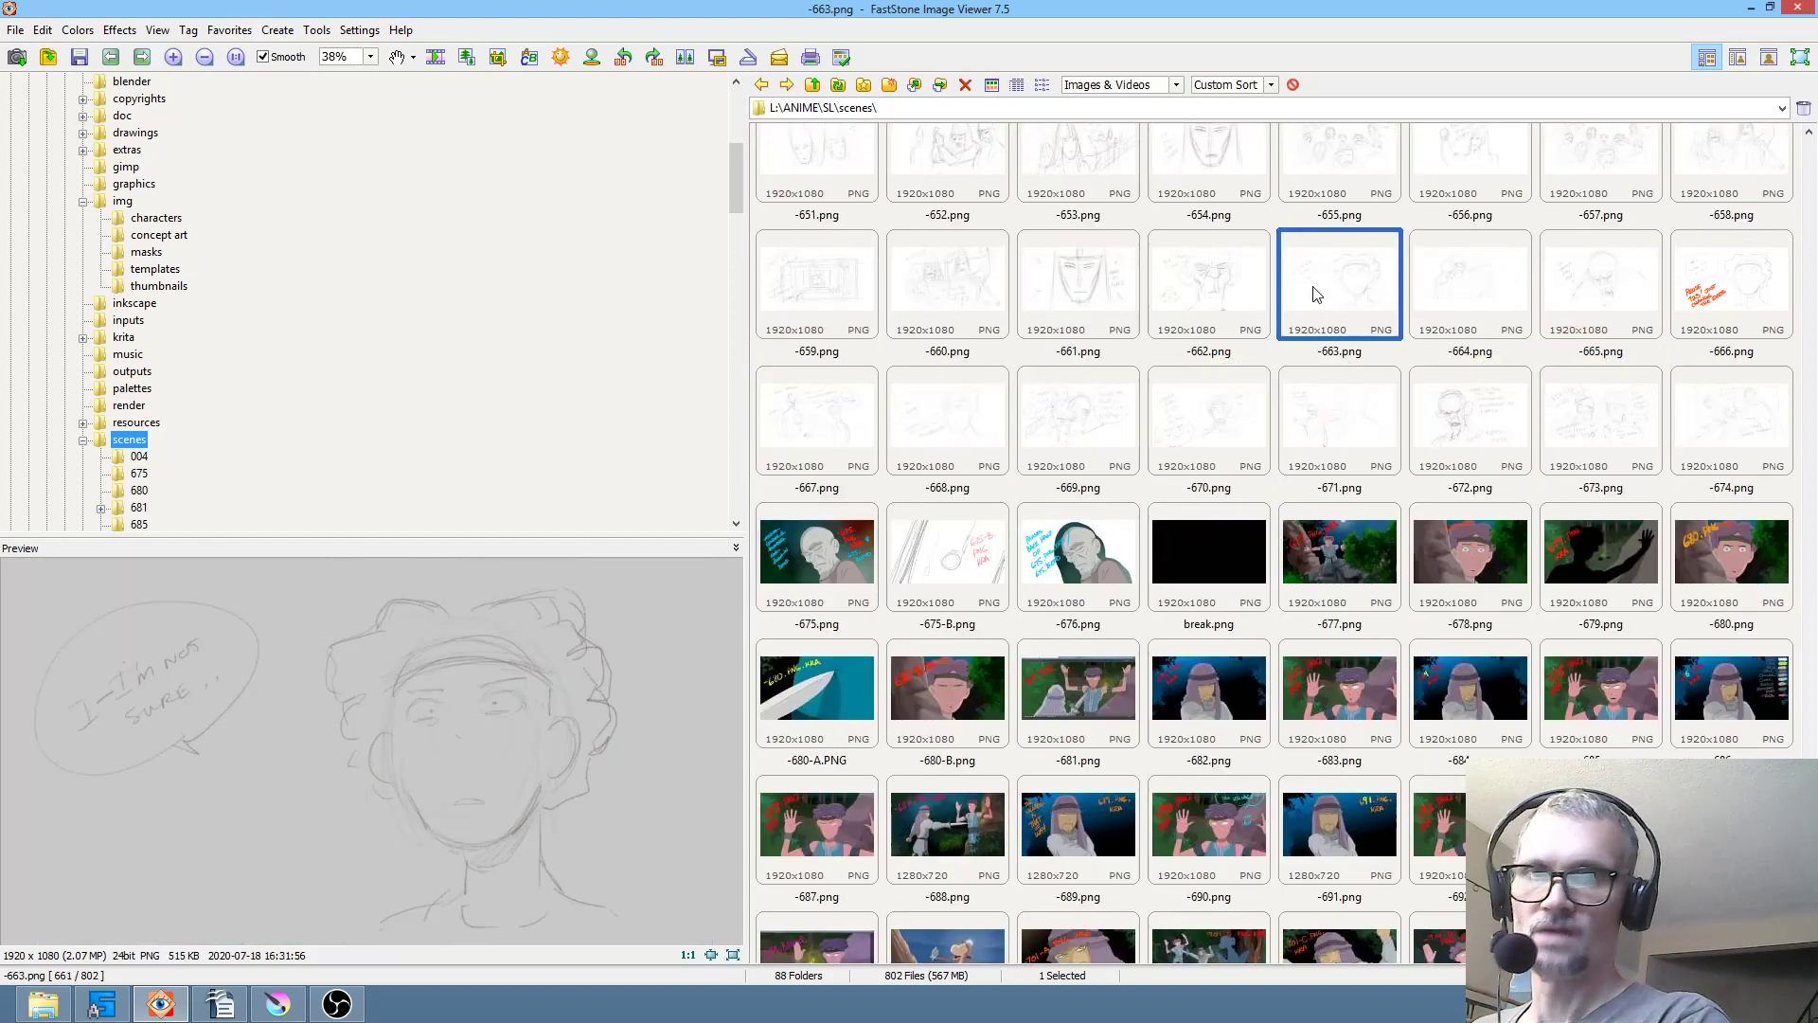
click(1685, 295)
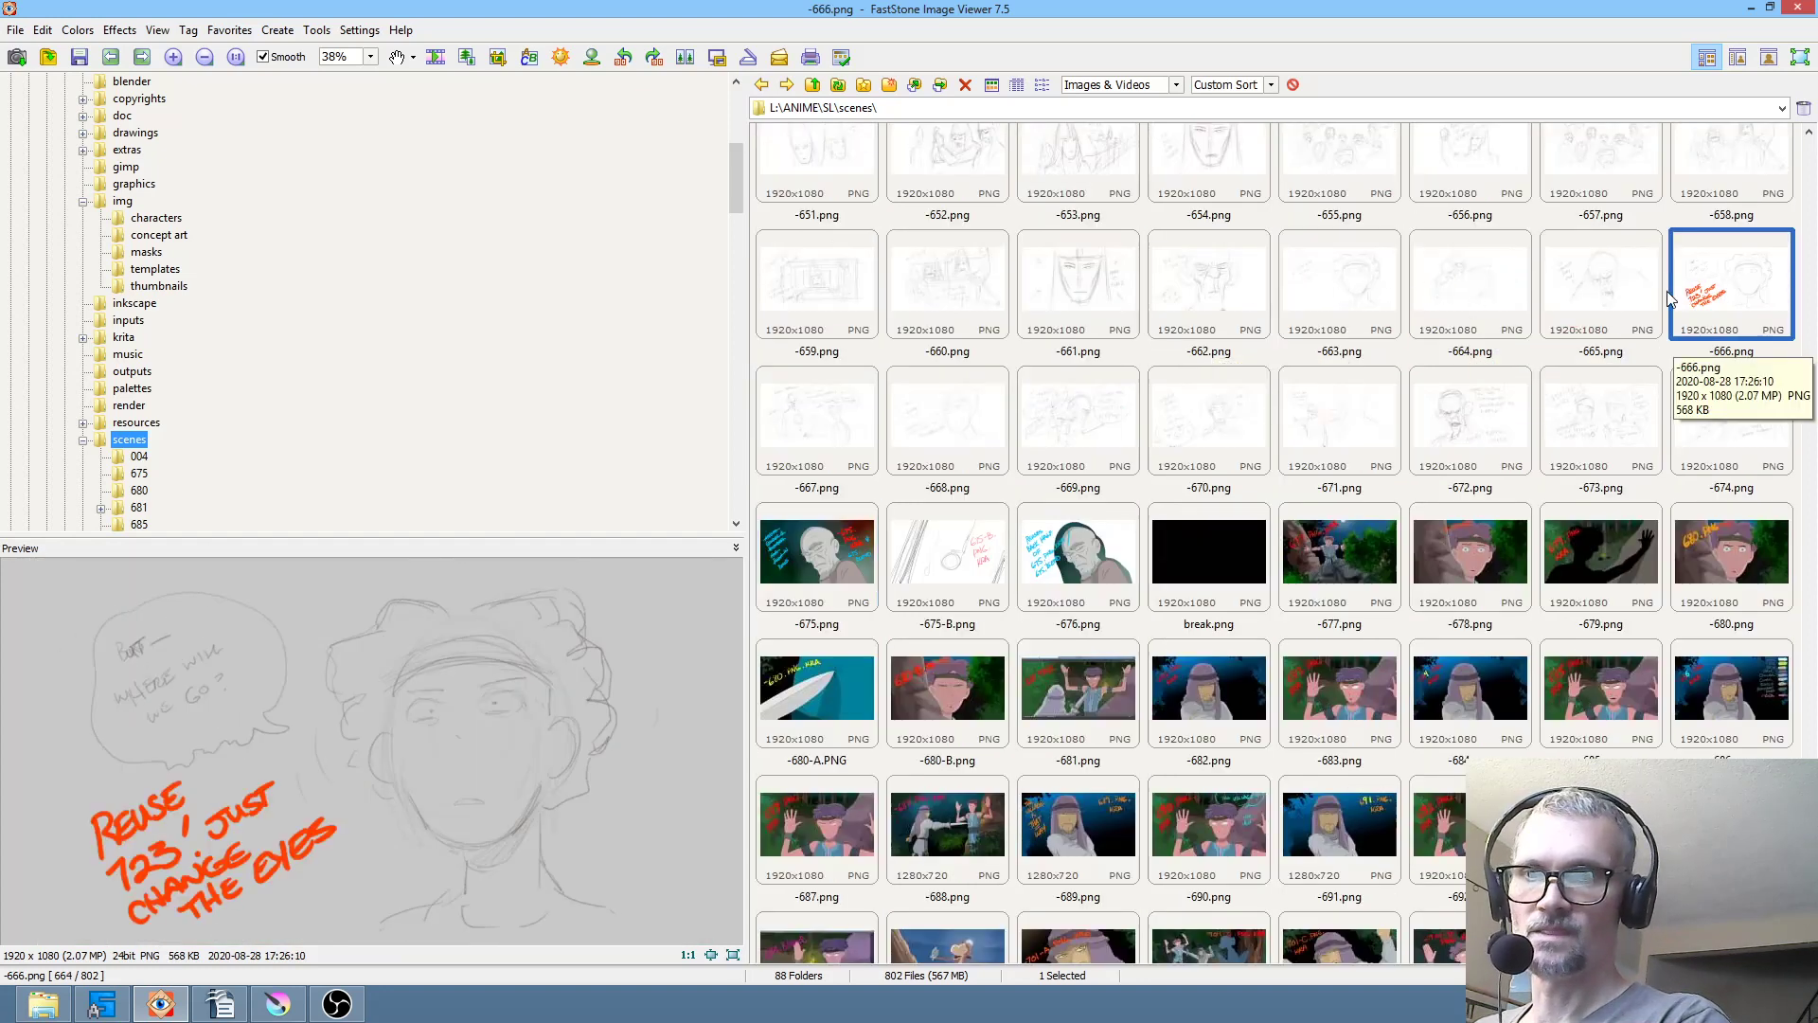
click(1366, 295)
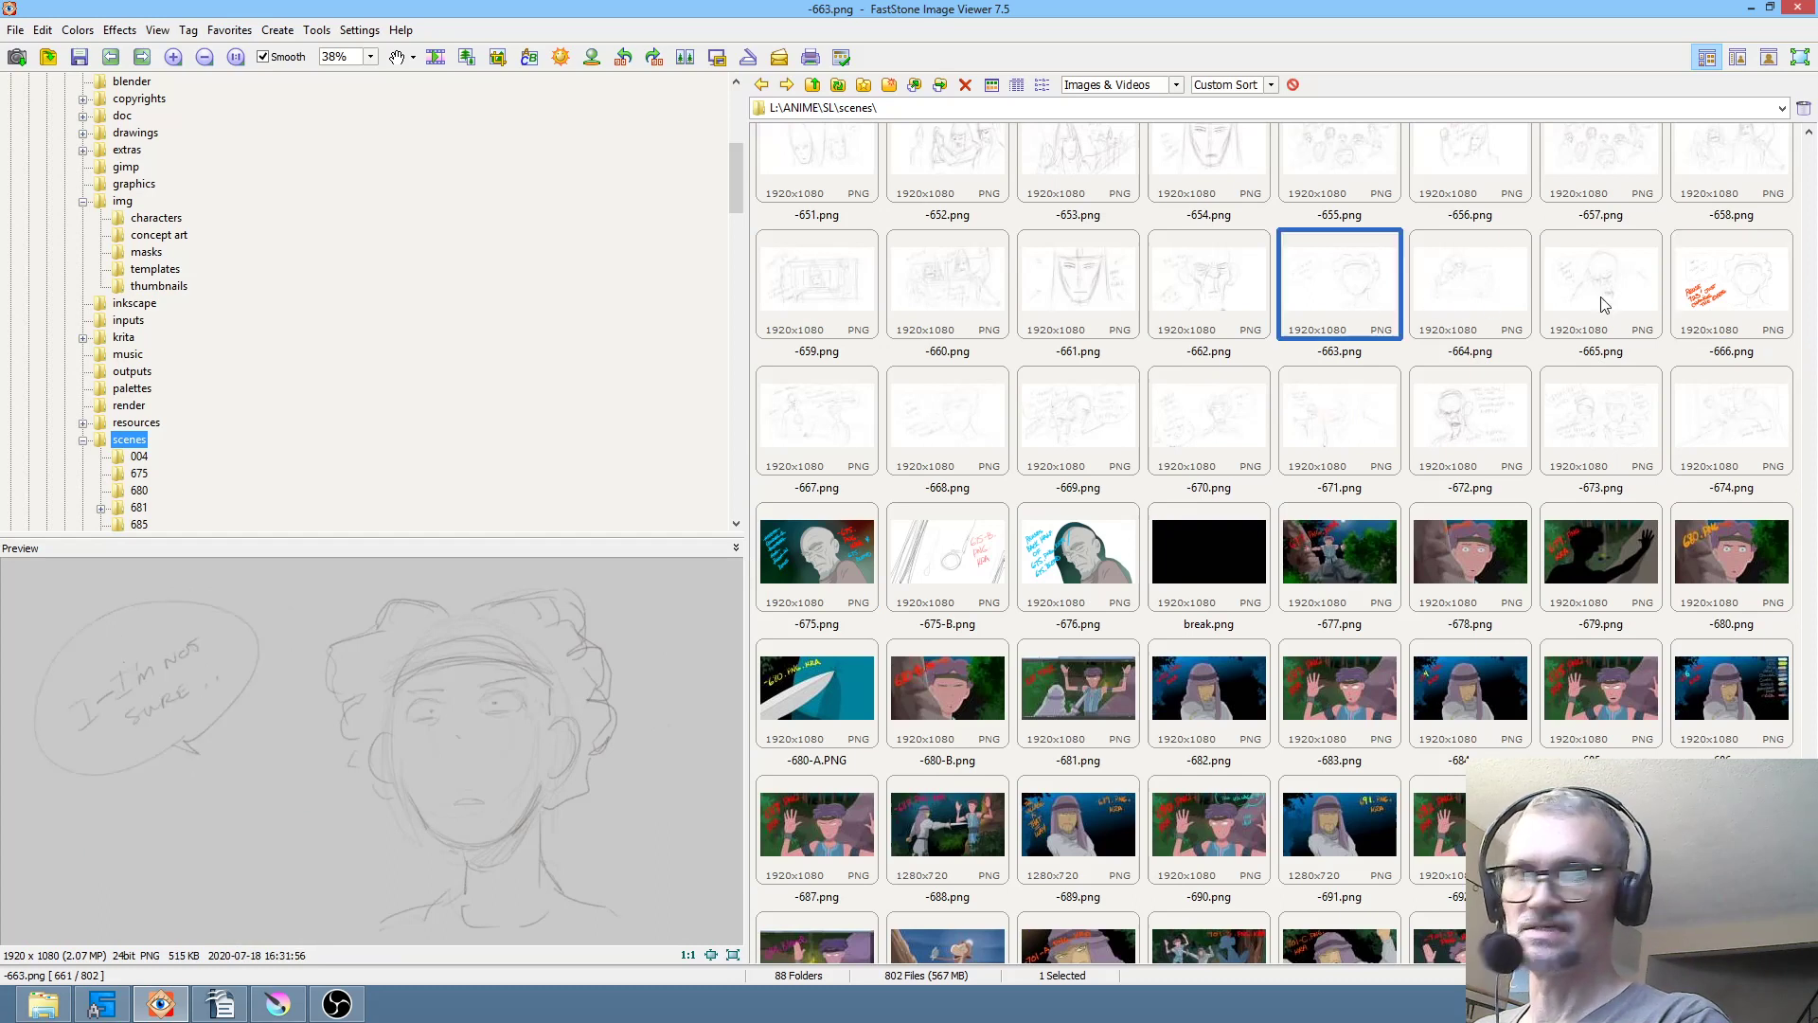
click(1723, 292)
click(1343, 279)
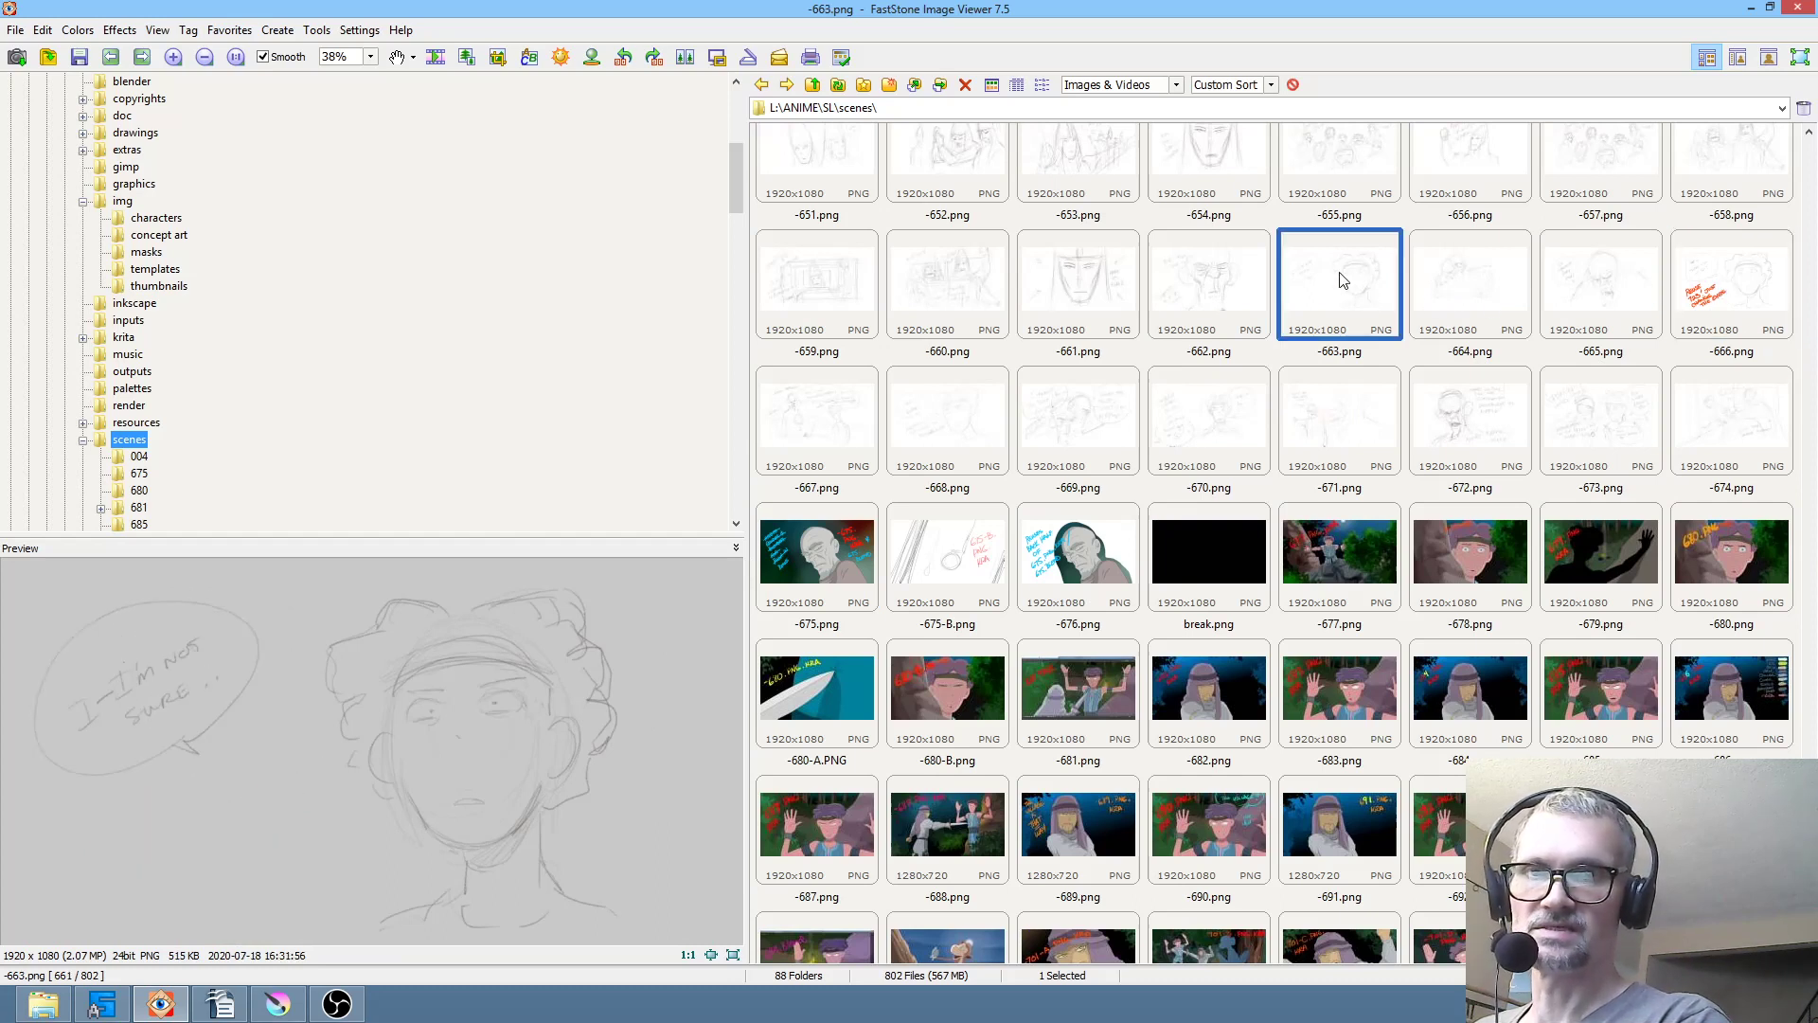
click(1686, 261)
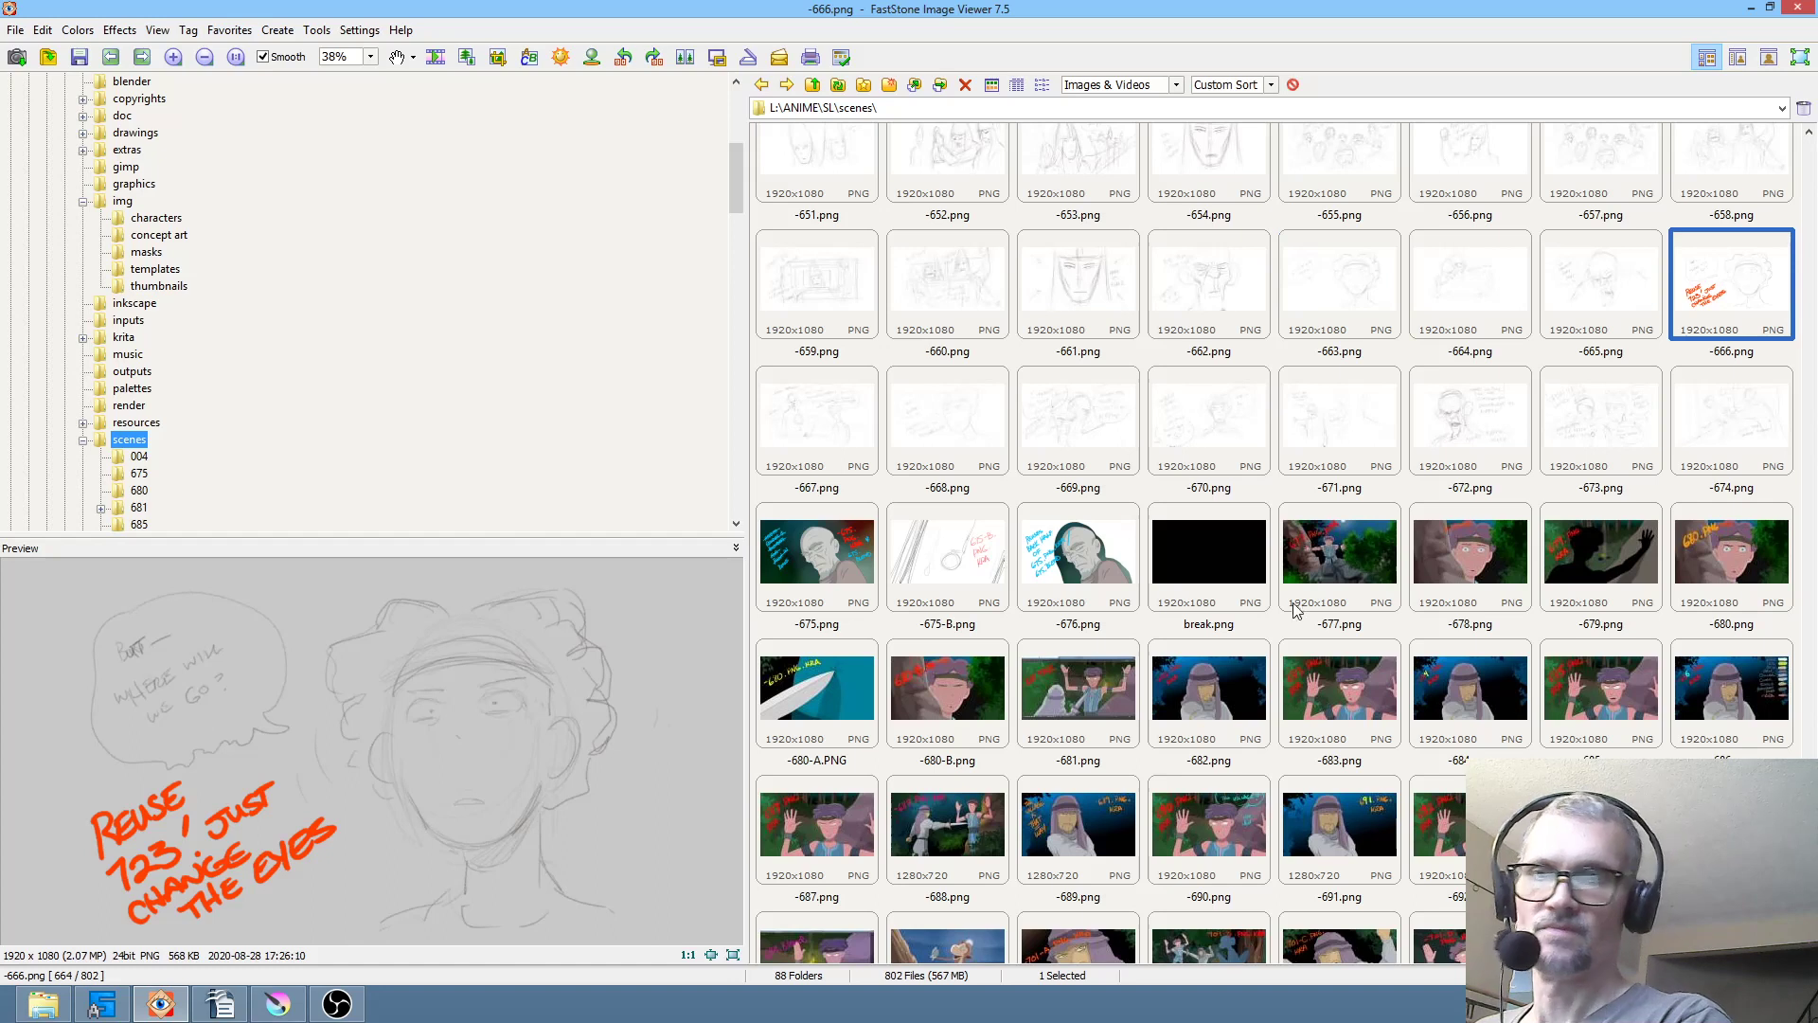
- Look through the finished scenes from the 690s to the 770s and preview -723.png and -725.png for reuse
scroll(1139, 653, down, 5)
scroll(1146, 646, down, 3)
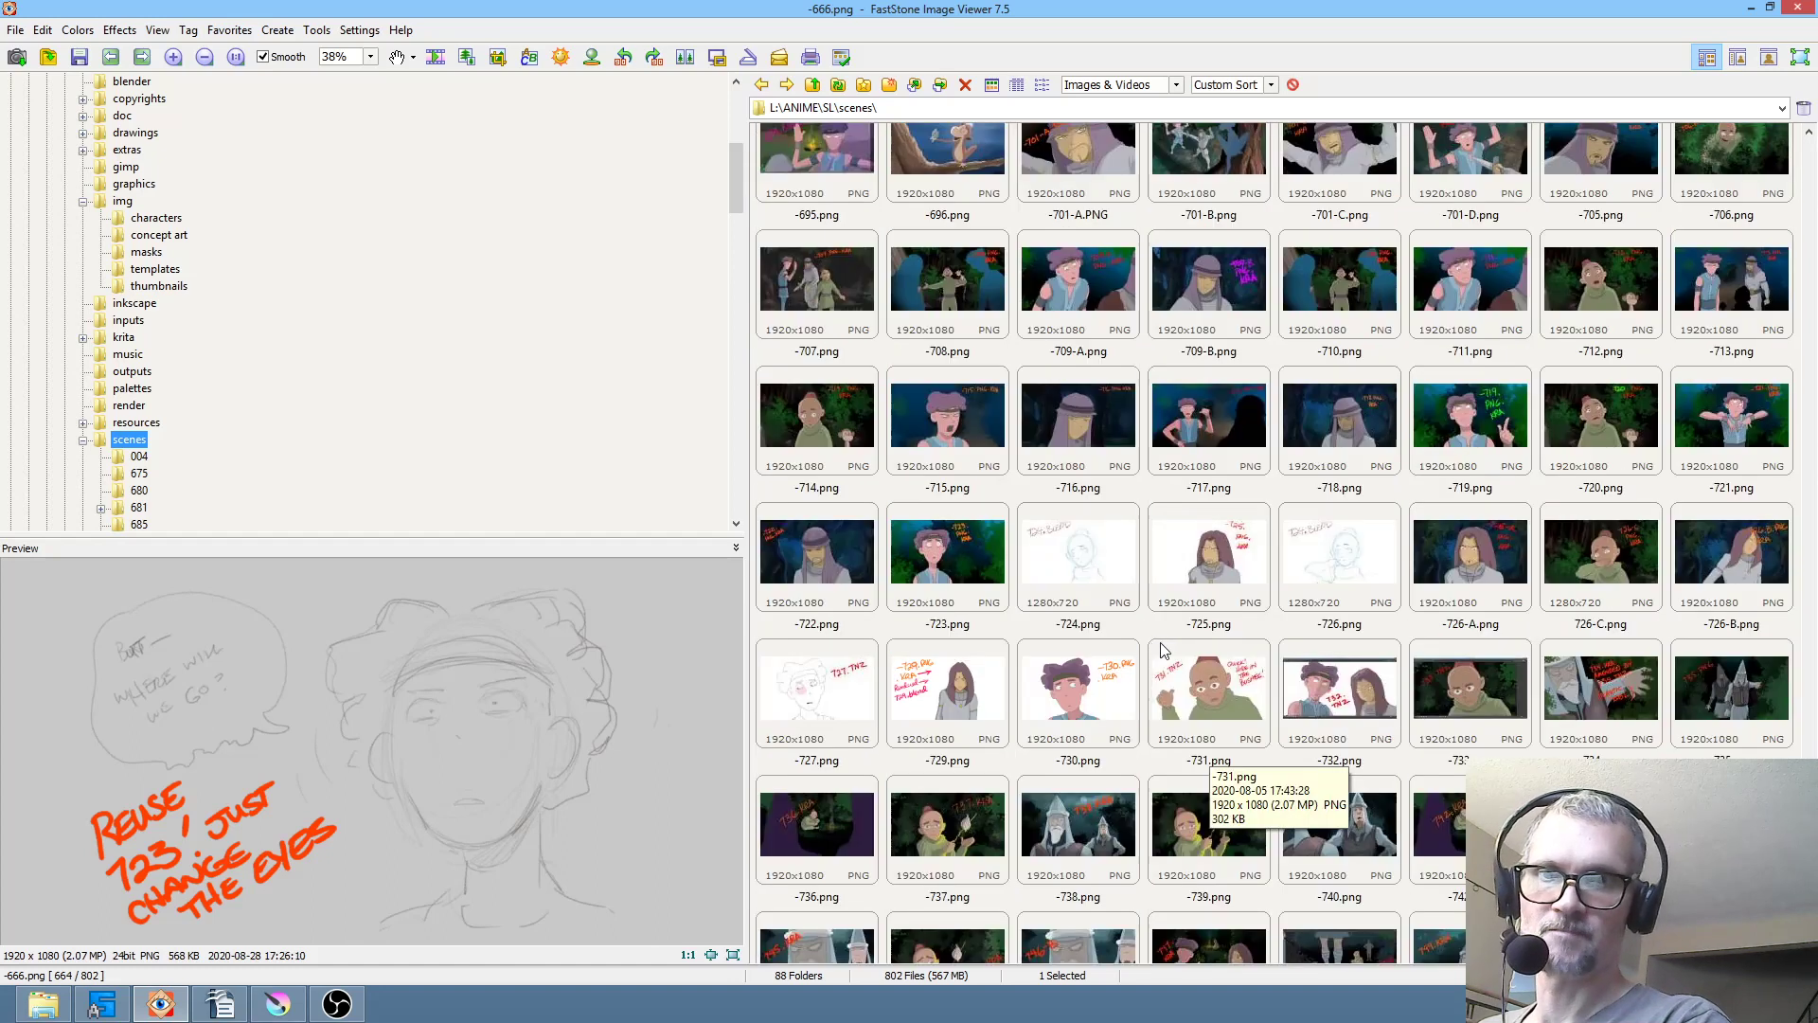
scroll(1231, 616, down, 5)
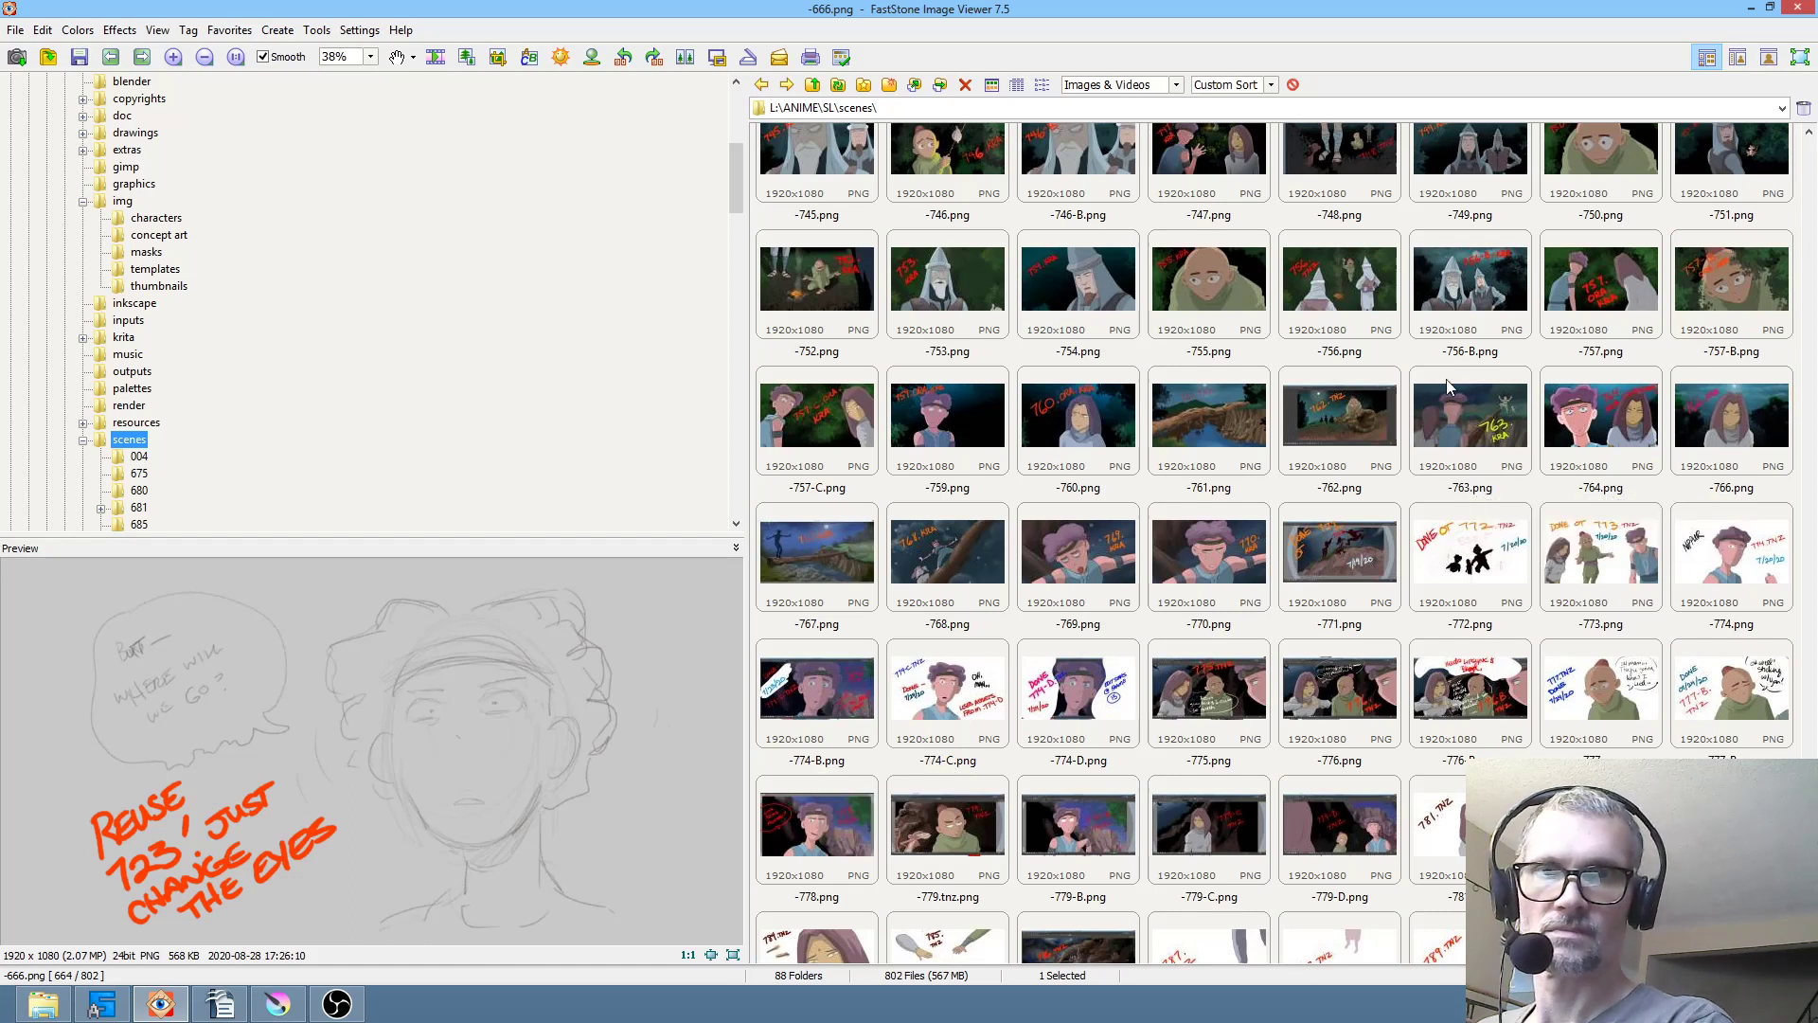
scroll(1312, 440, down, 2)
scroll(1312, 438, up, 10)
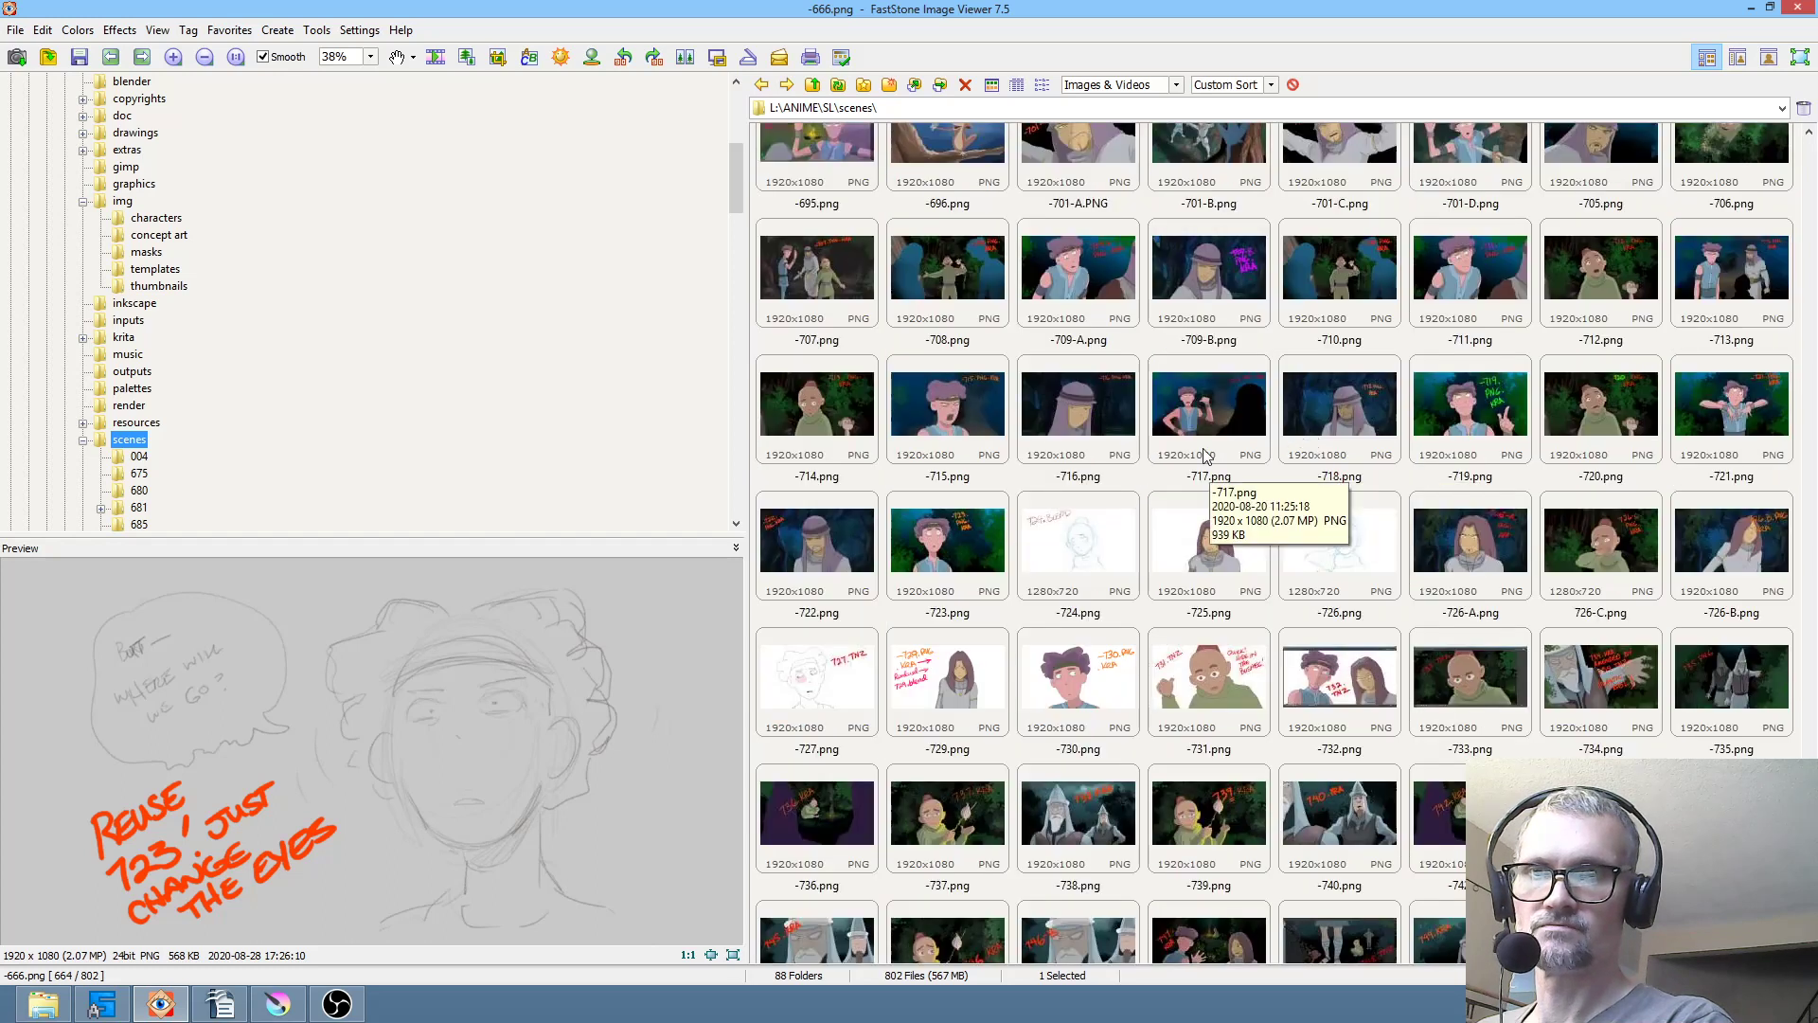
click(931, 557)
key(Right)
key(Right)
key(Menu)
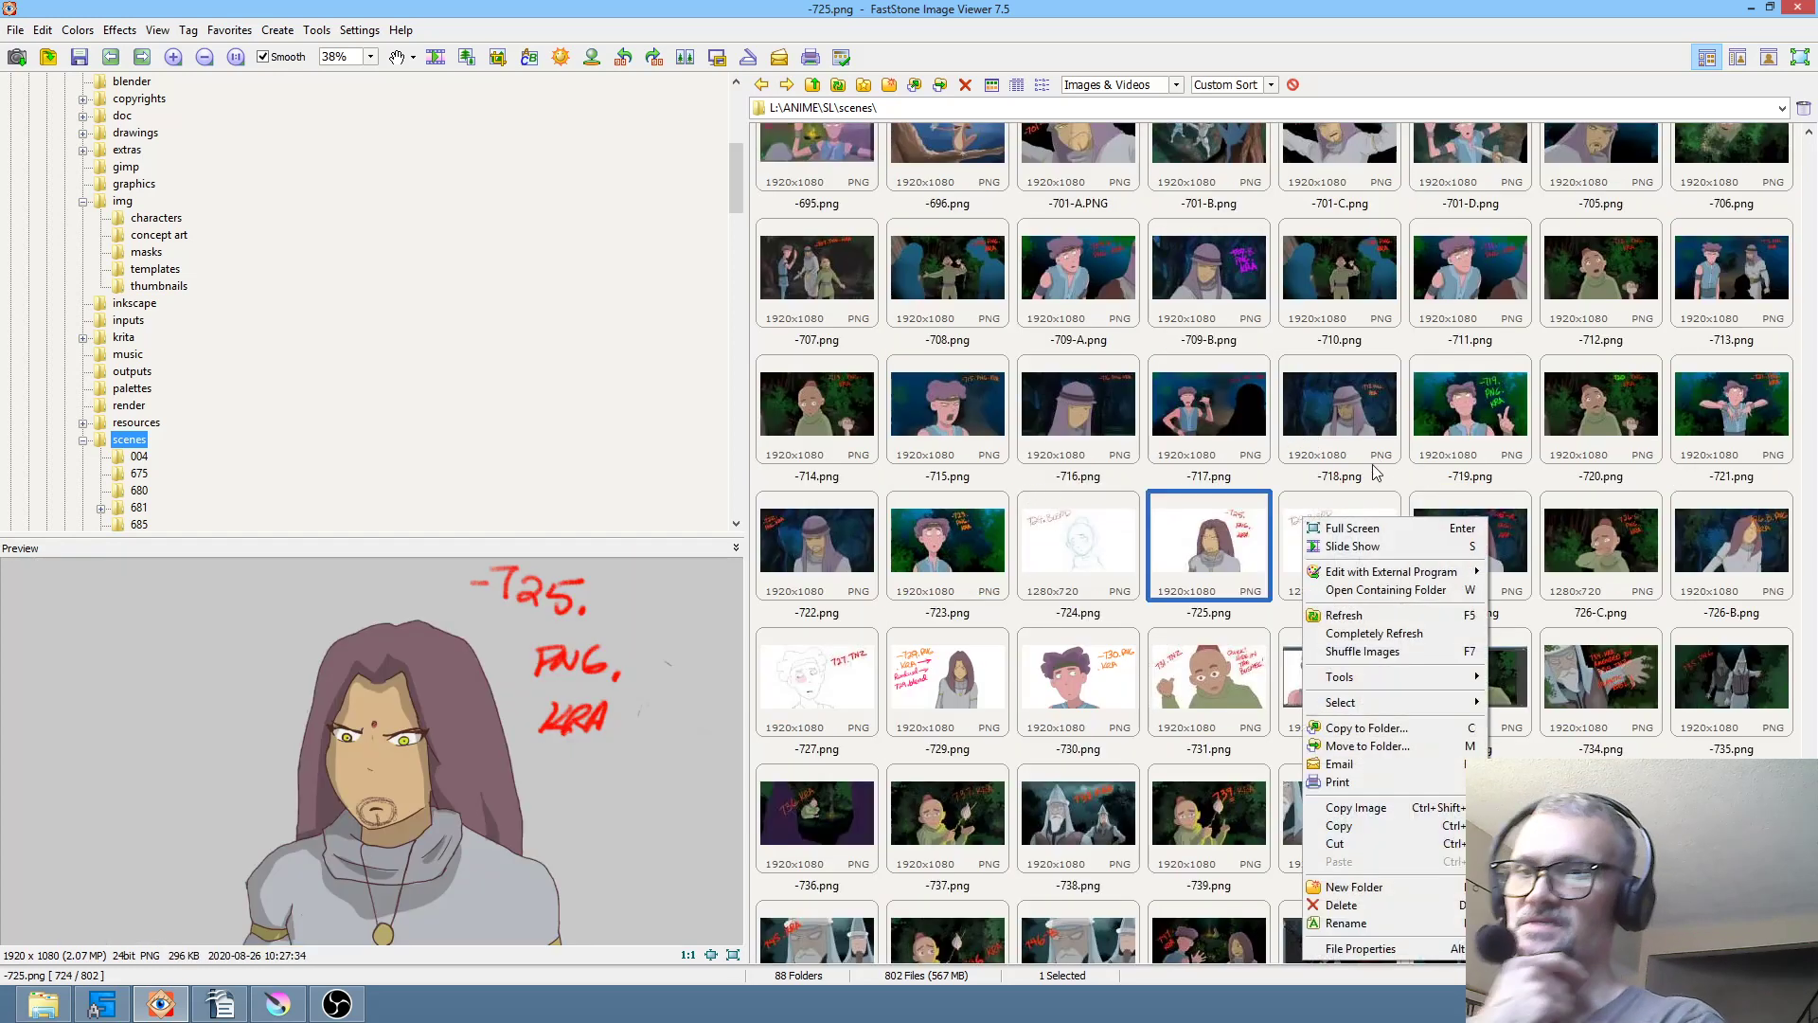
key(Escape)
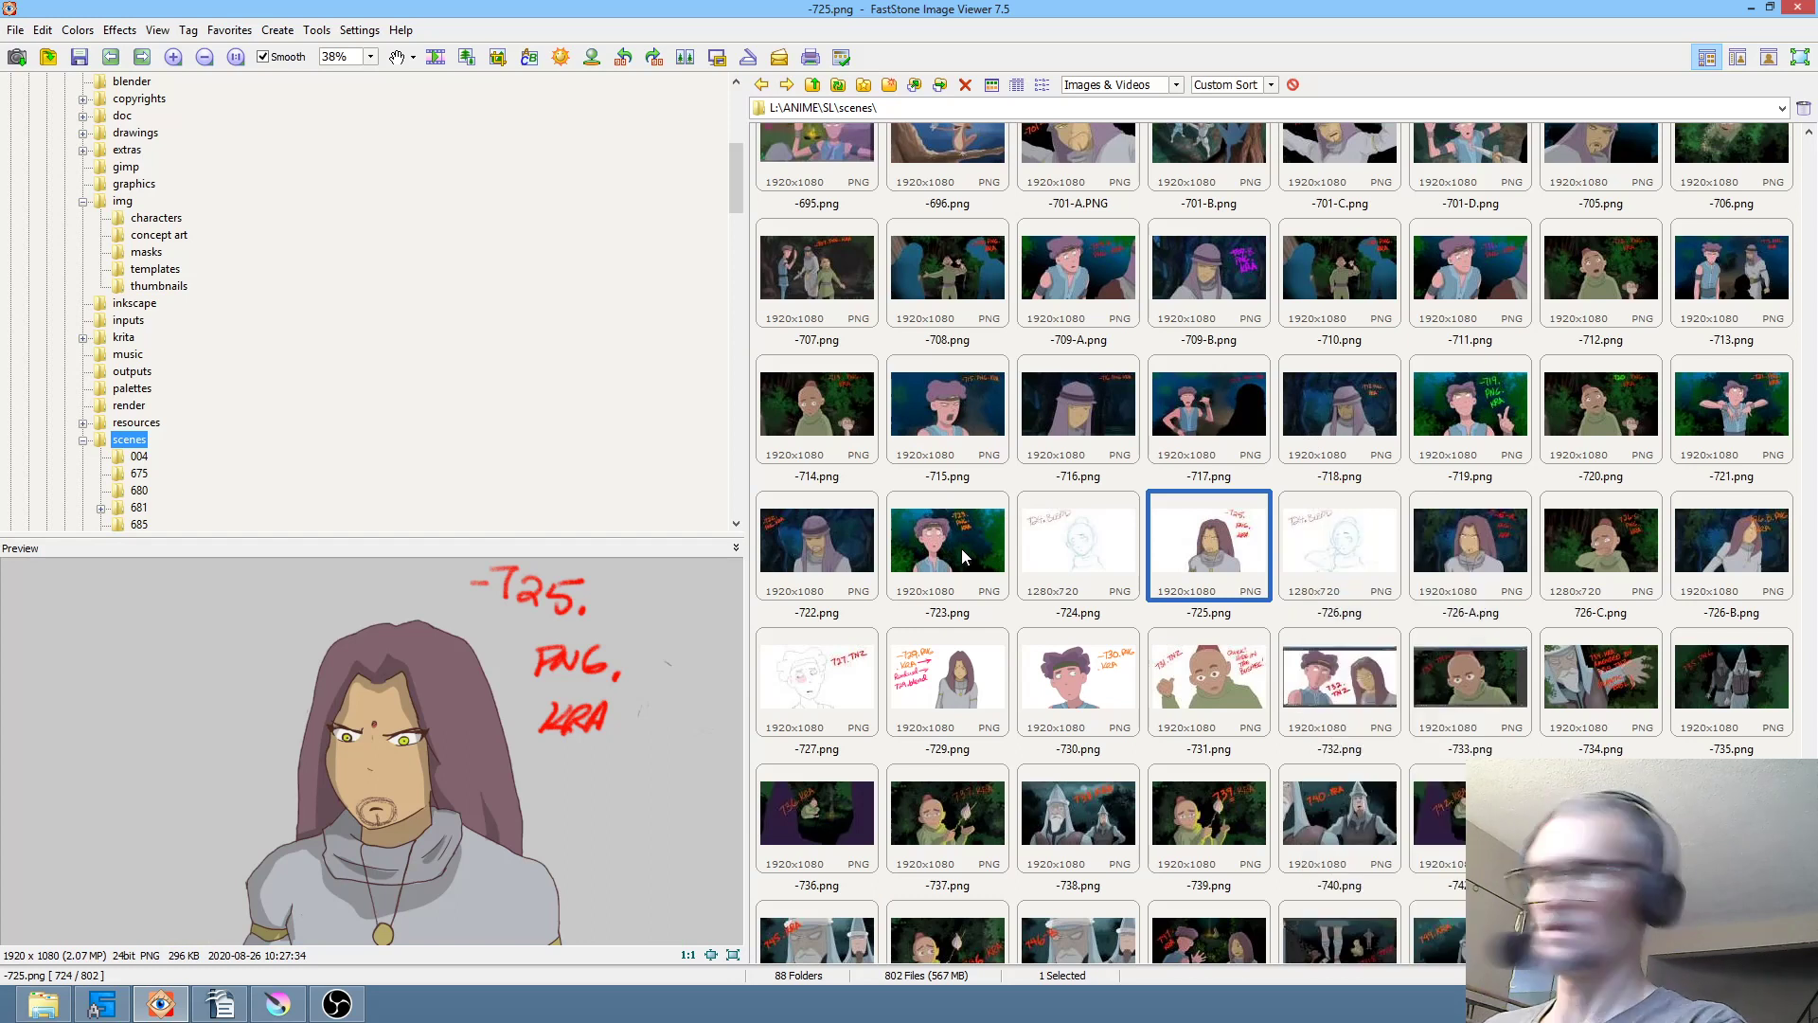
click(918, 568)
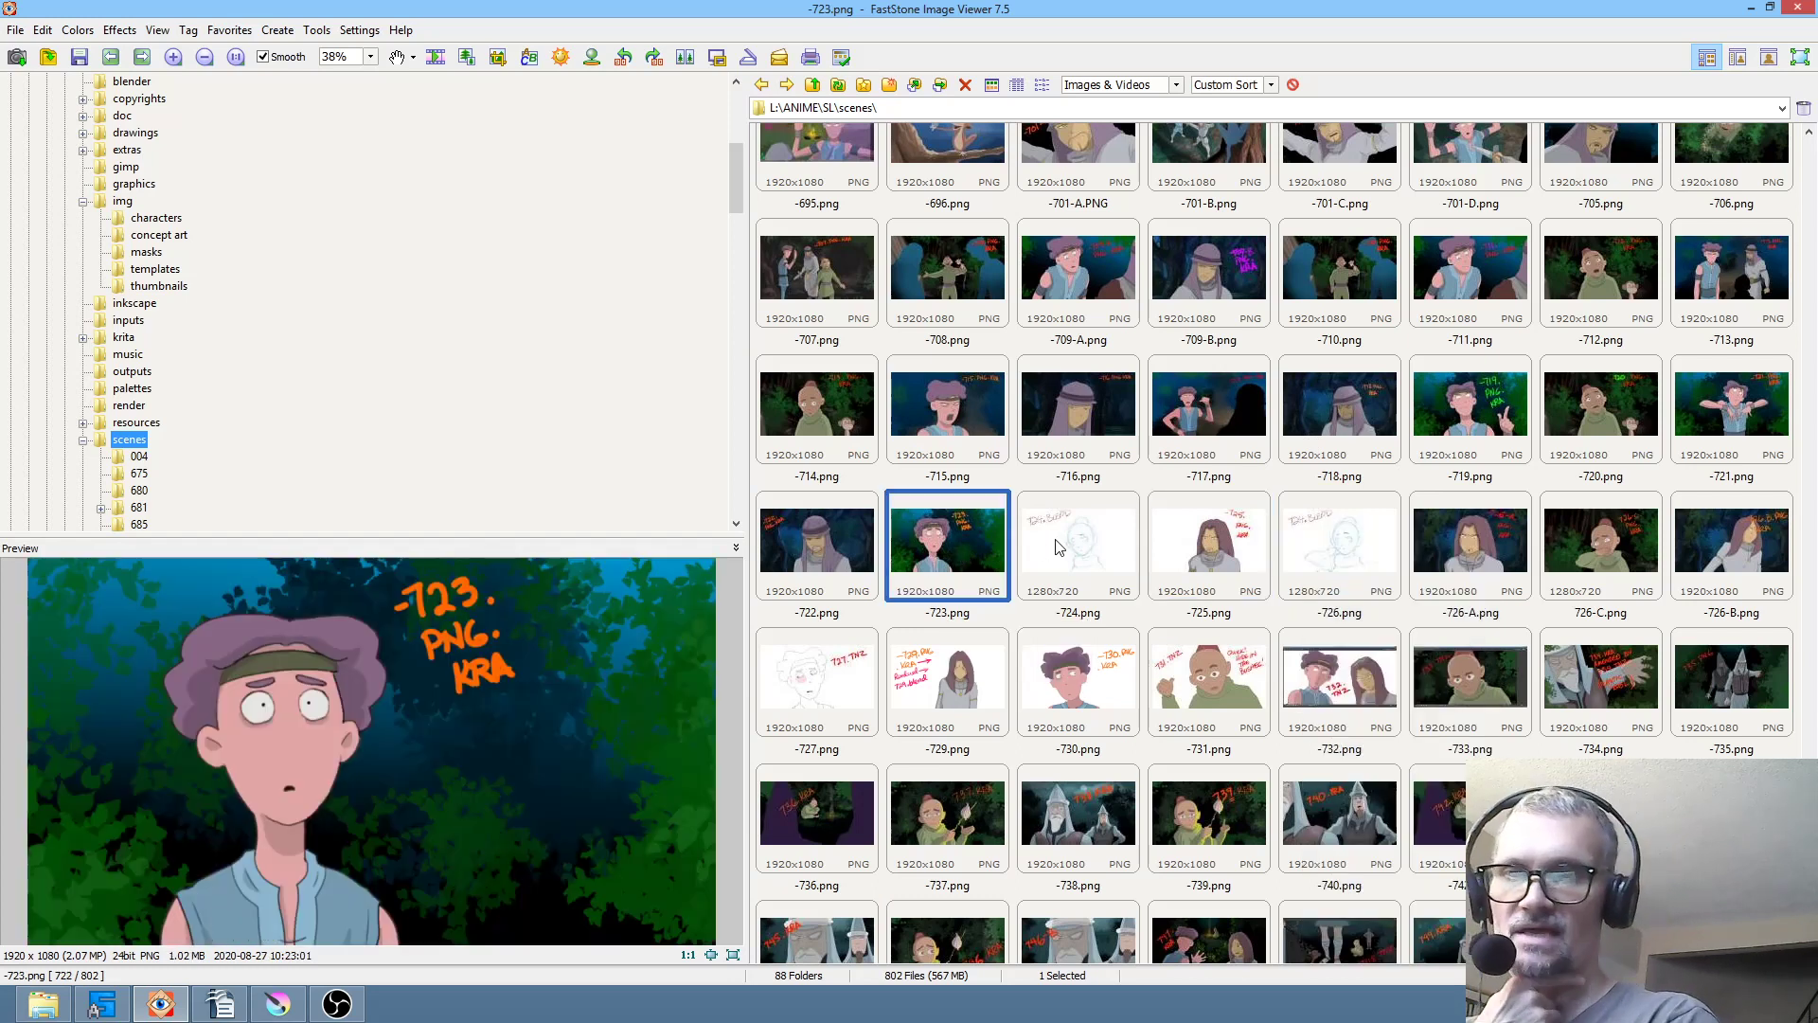
- Return to the rough sketches and preview -663.png and -666.png against scene -723
scroll(1377, 383, up, 5)
scroll(1377, 382, up, 5)
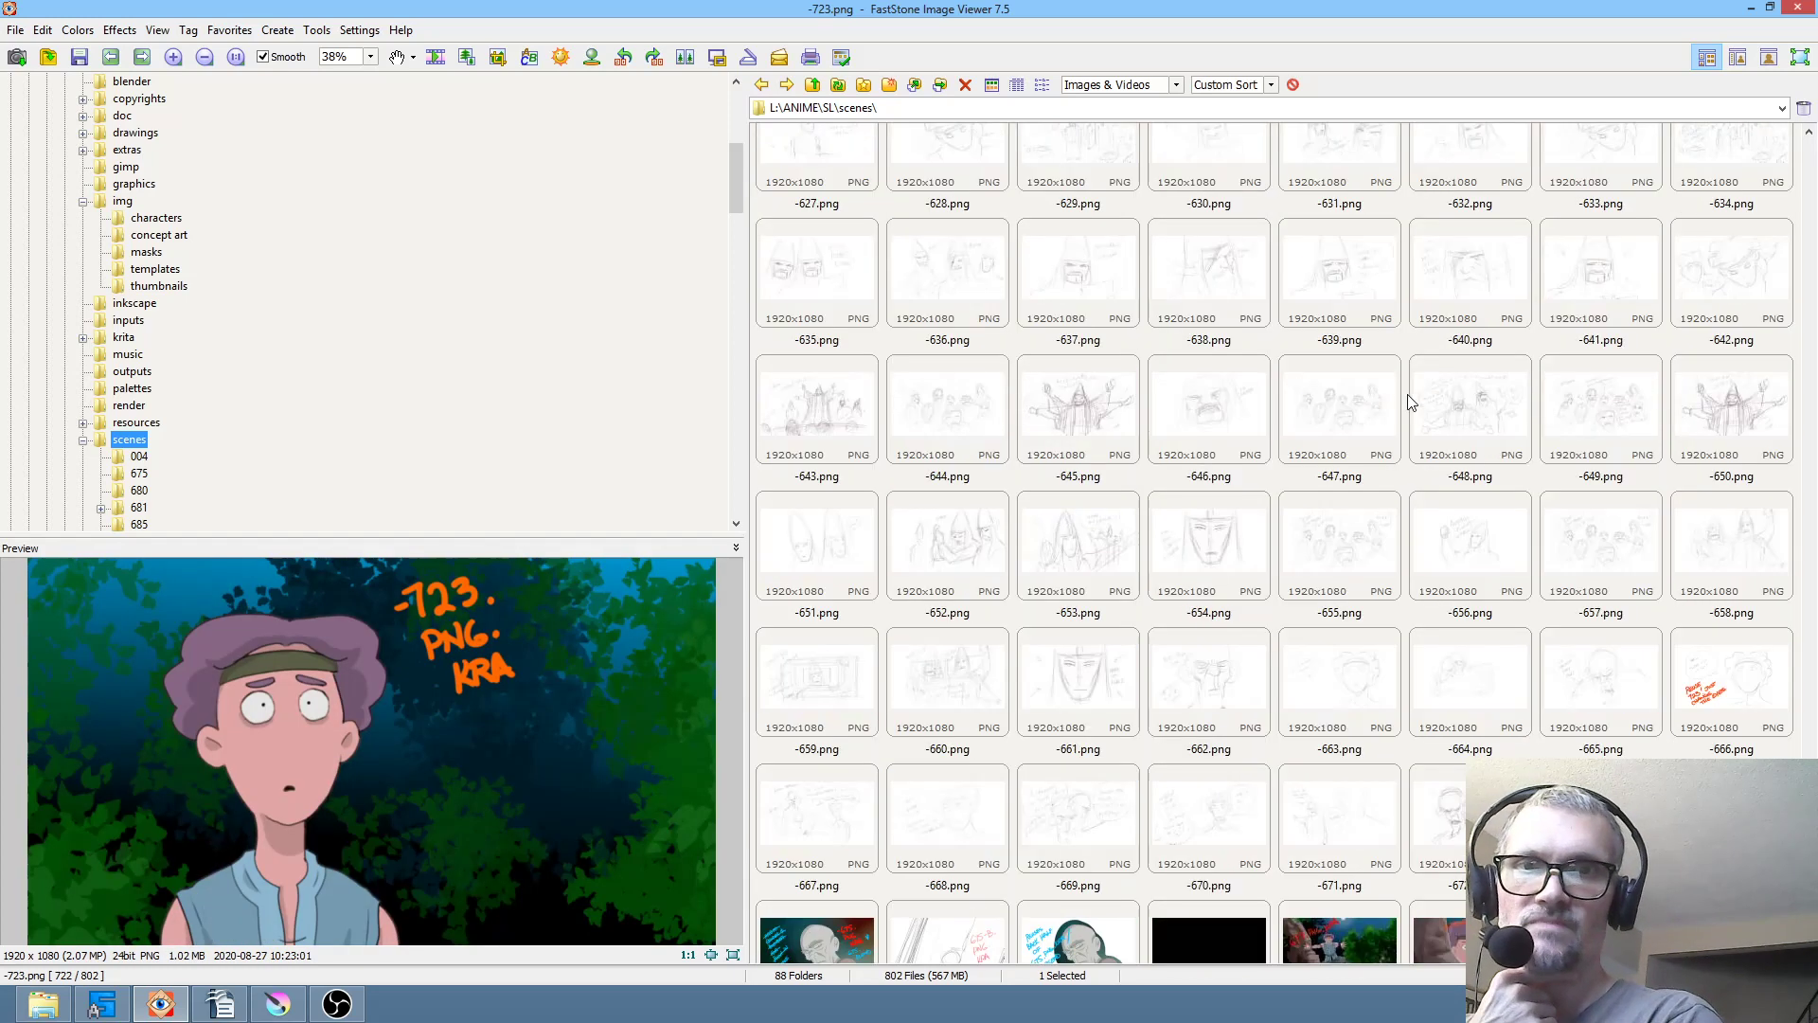
click(1732, 674)
click(1332, 700)
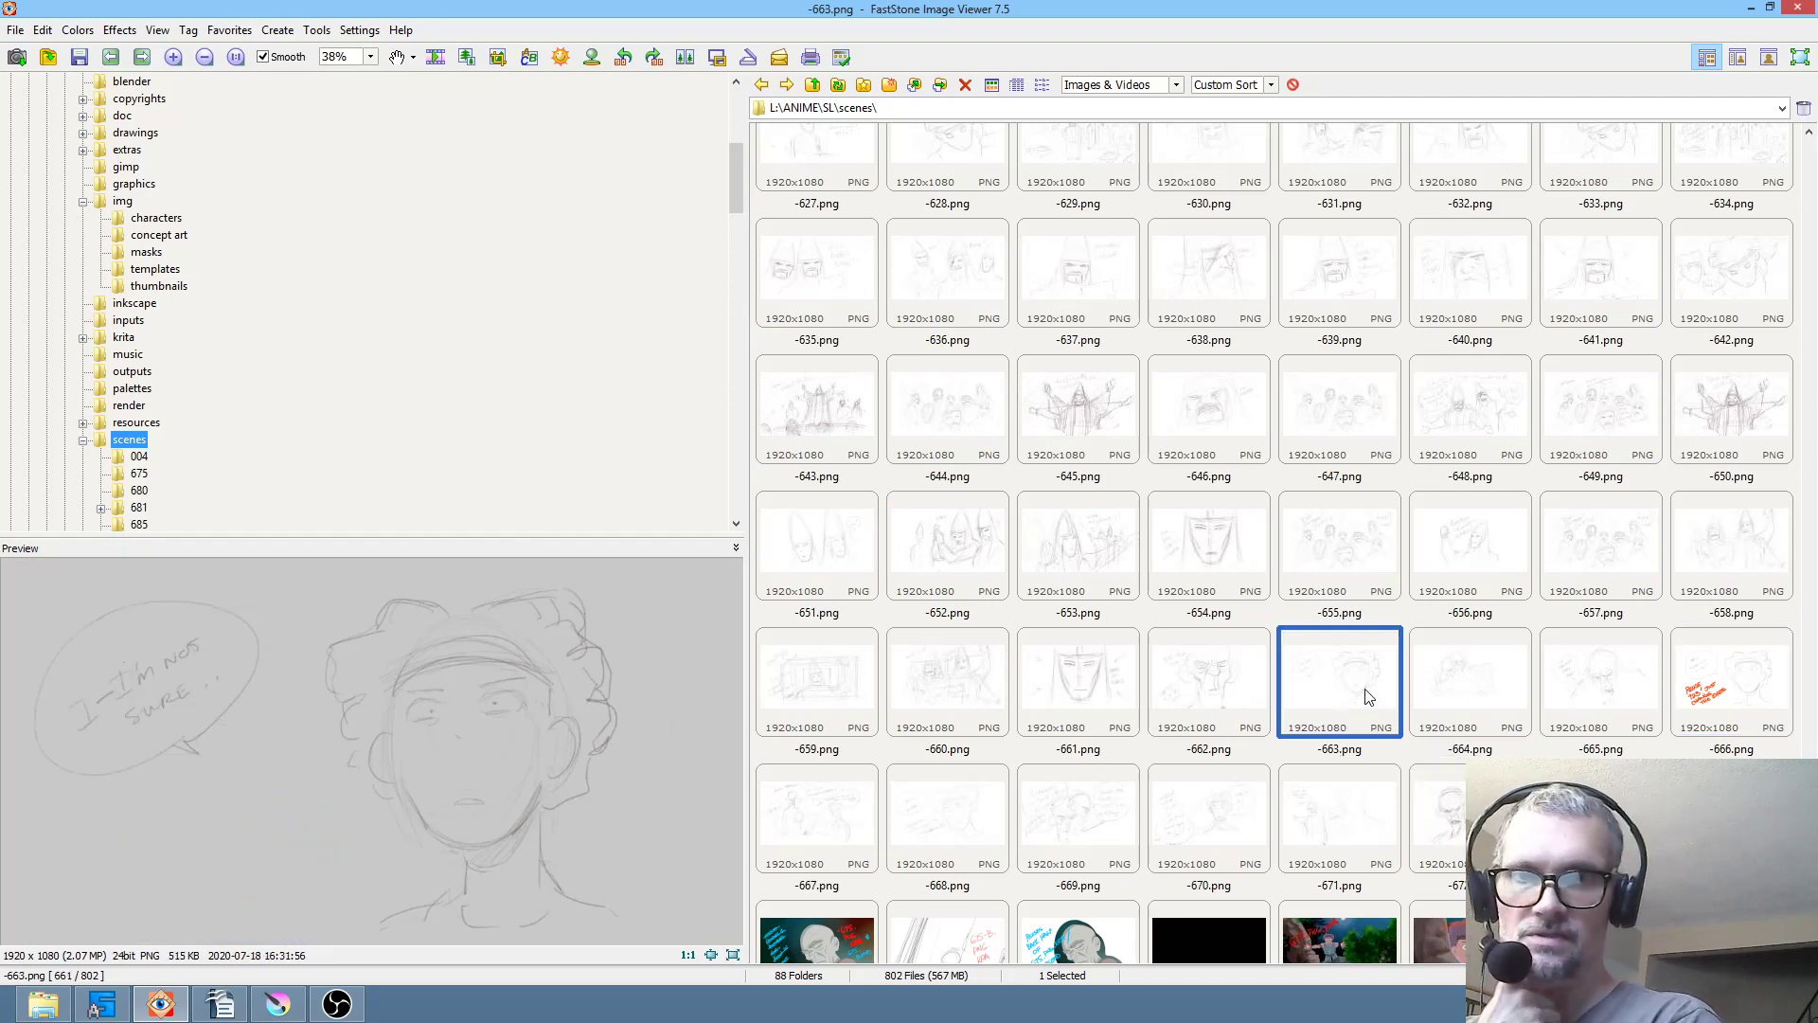
scroll(1405, 685, down, 3)
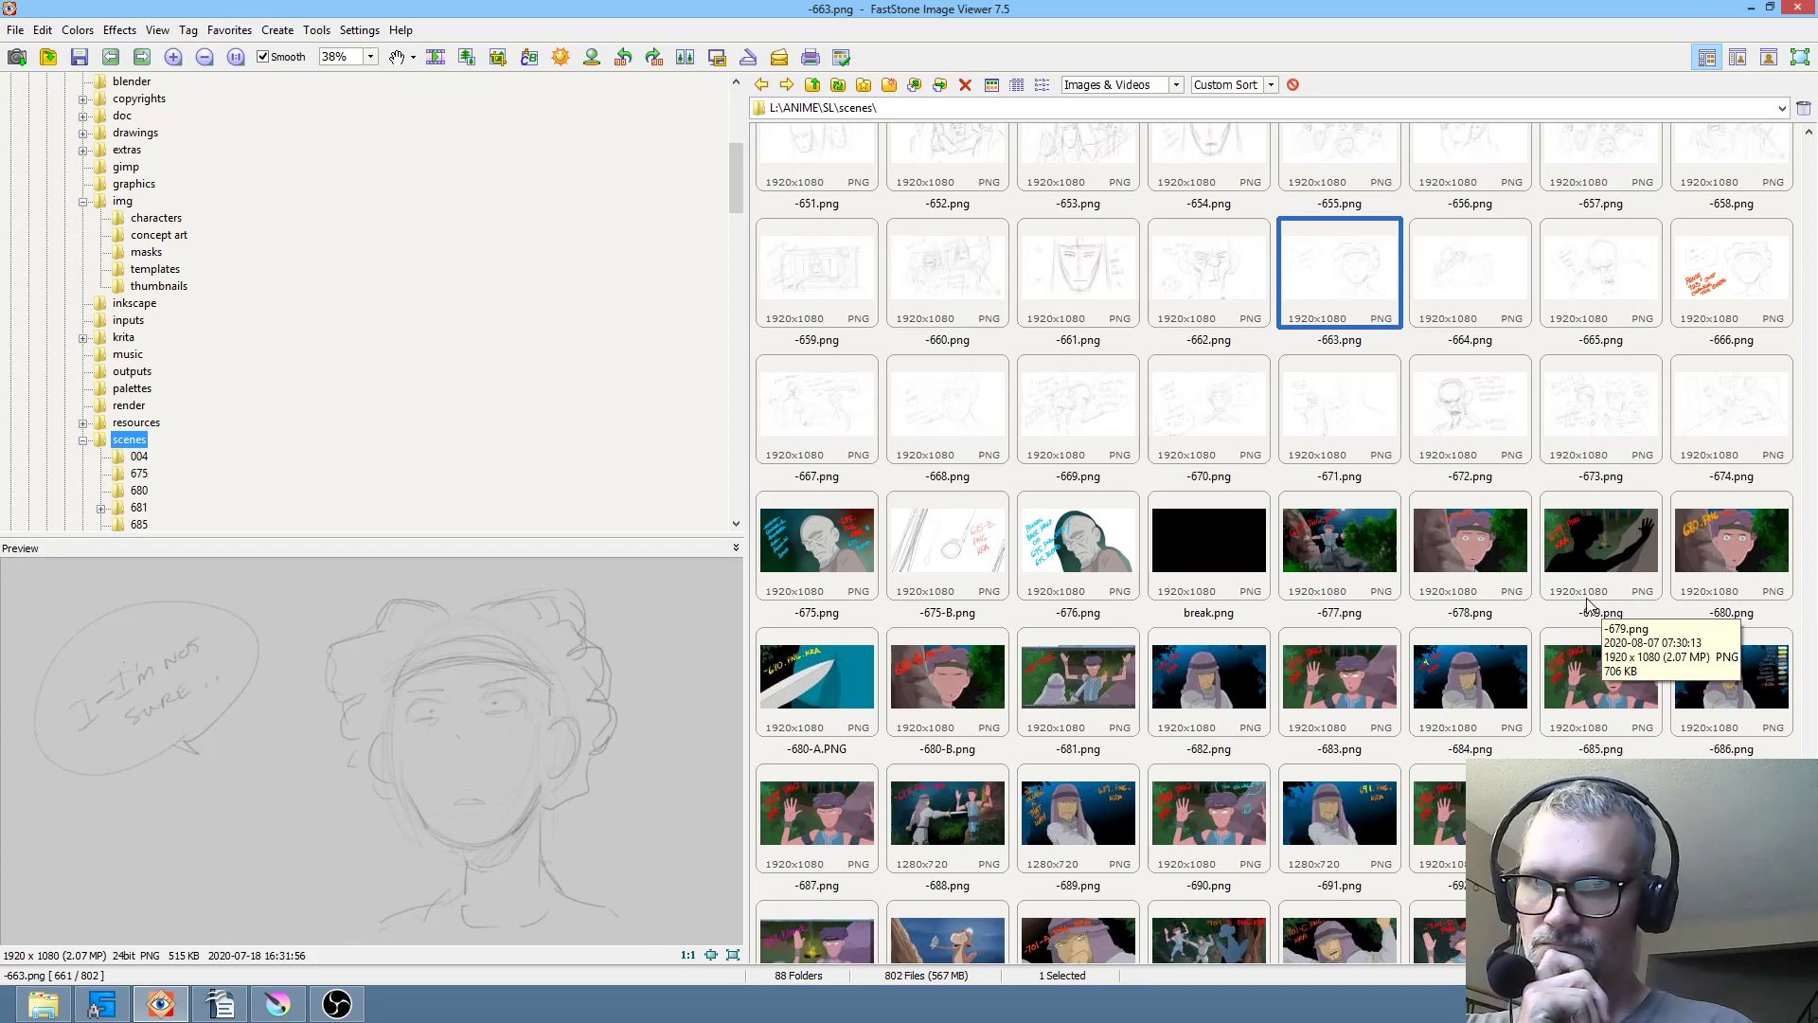
click(1747, 273)
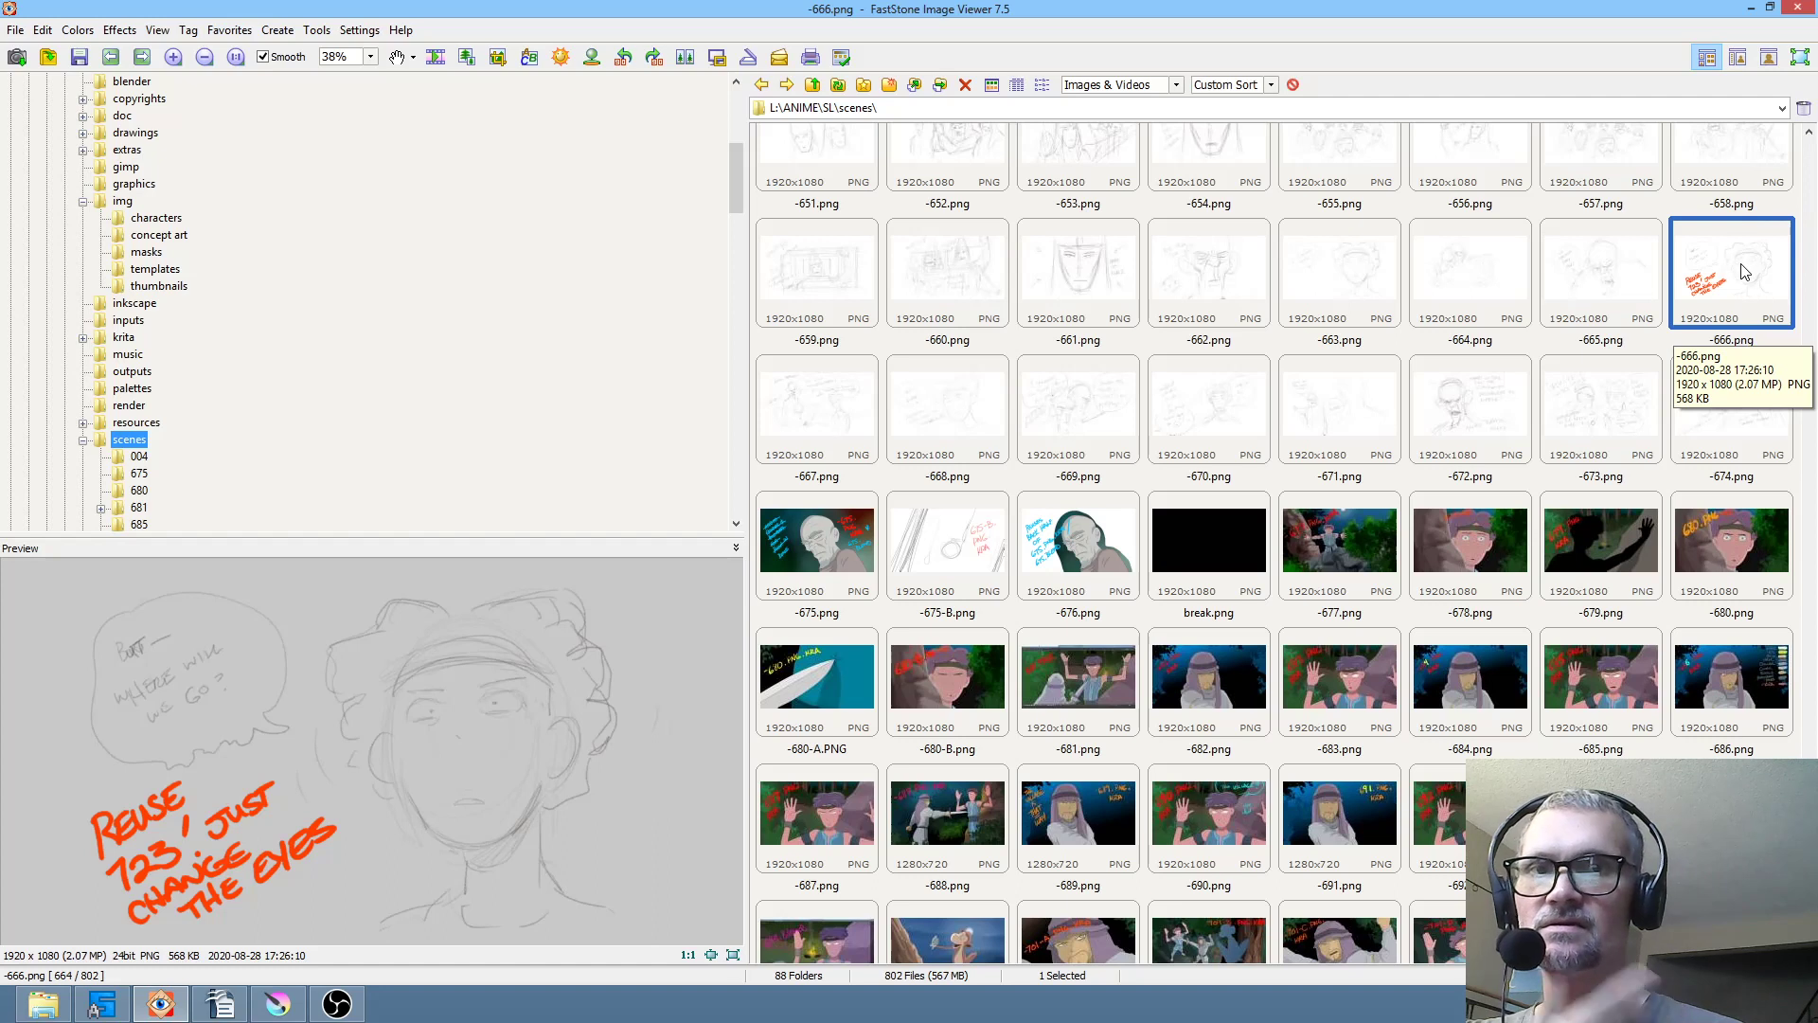
- Take -666.png over to Krita, dismiss the insert options, and compare the open -675-B.png and -666.png documents
drag(1748, 274, 919, 475)
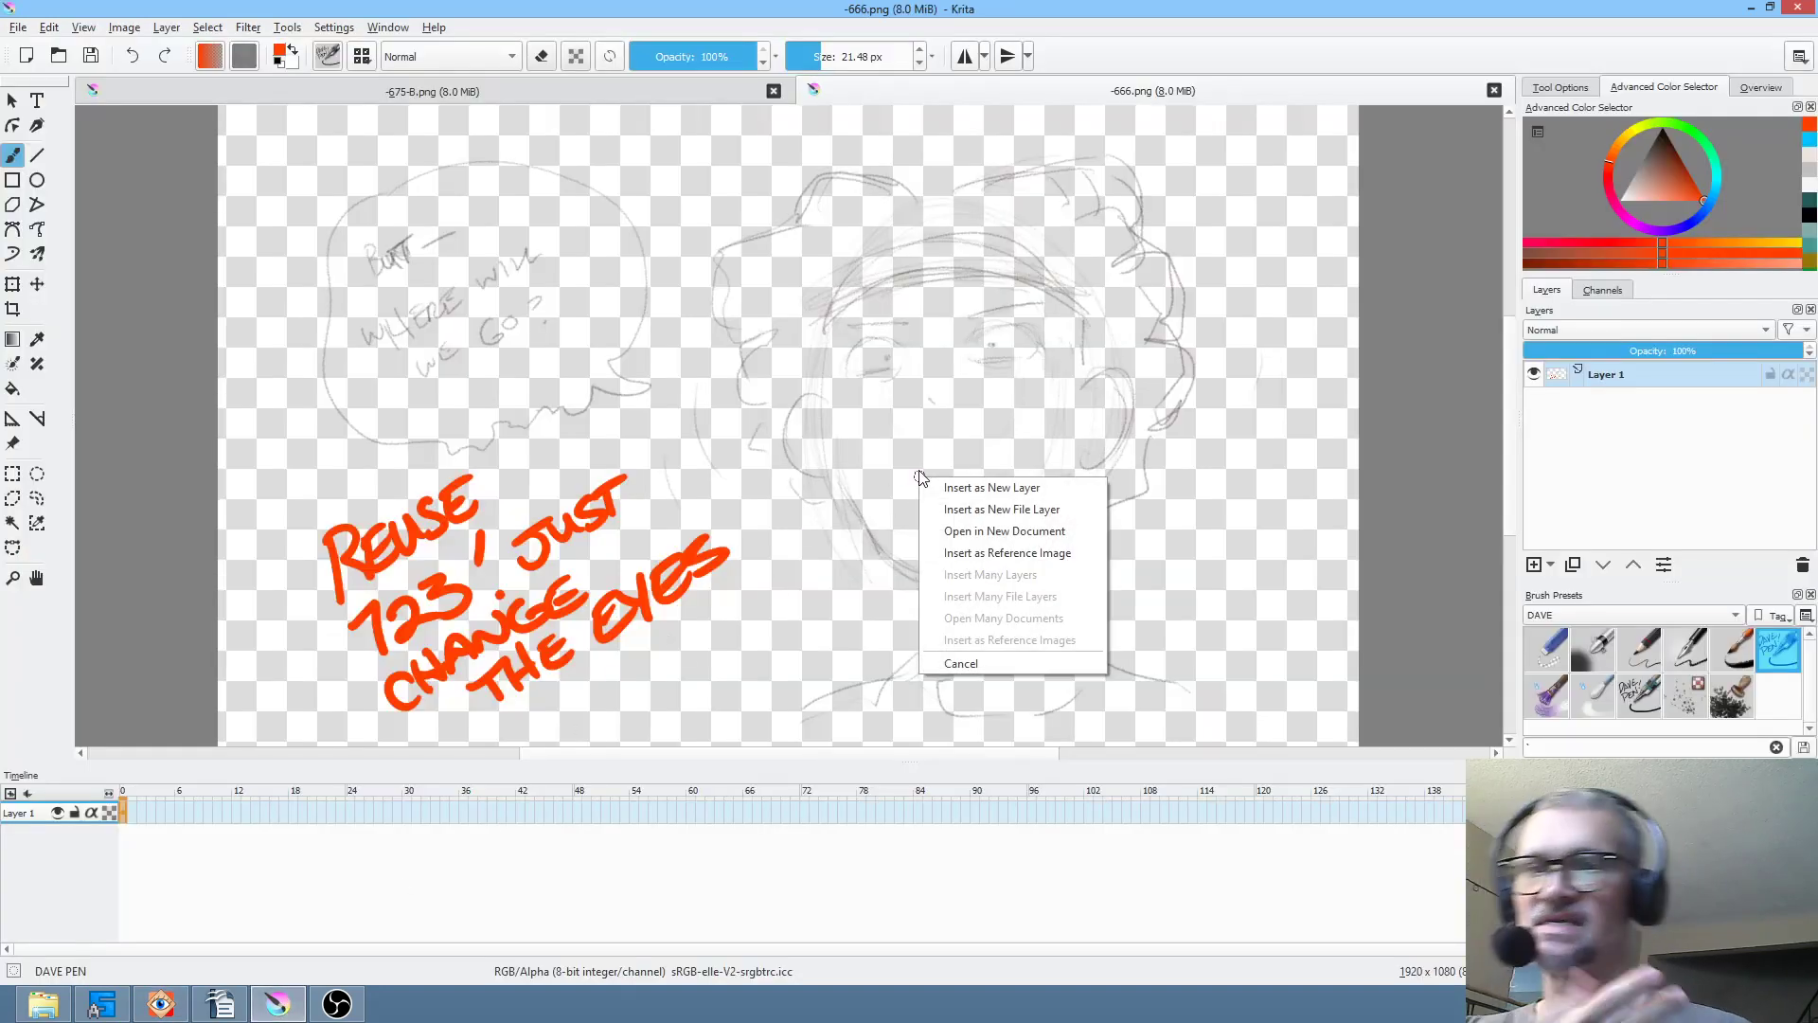
click(1294, 123)
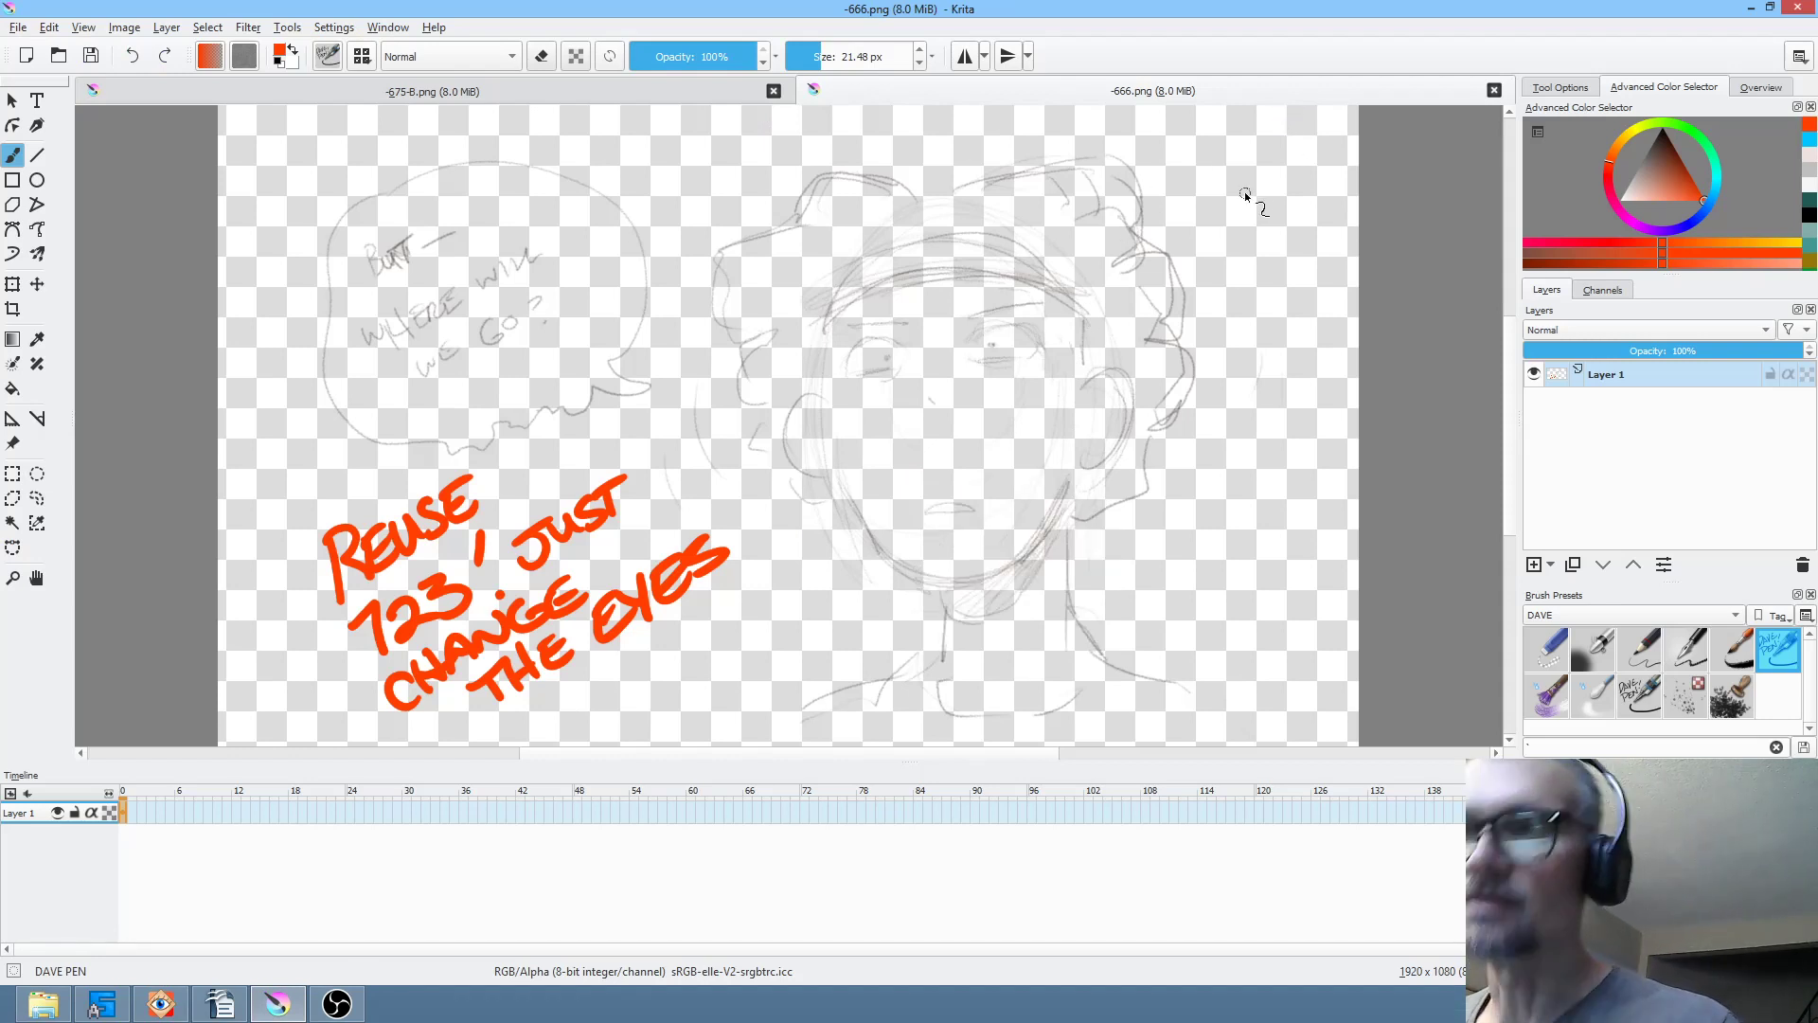
click(696, 95)
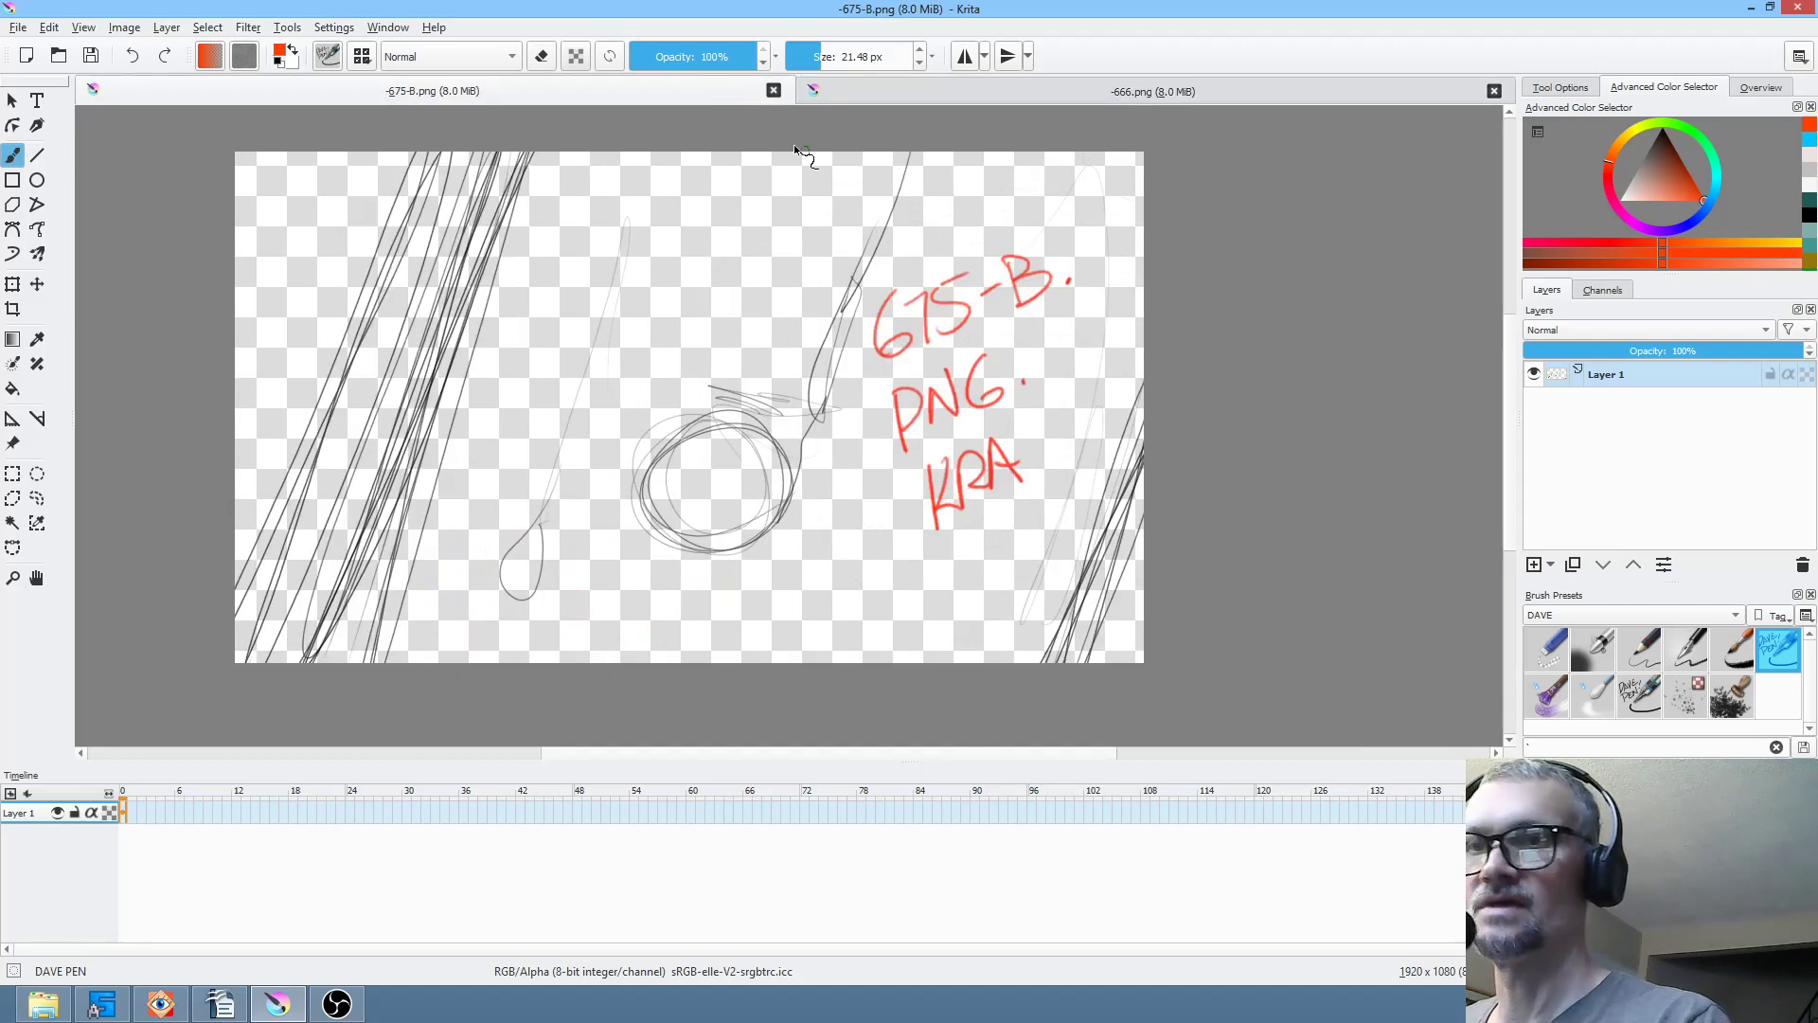
click(947, 91)
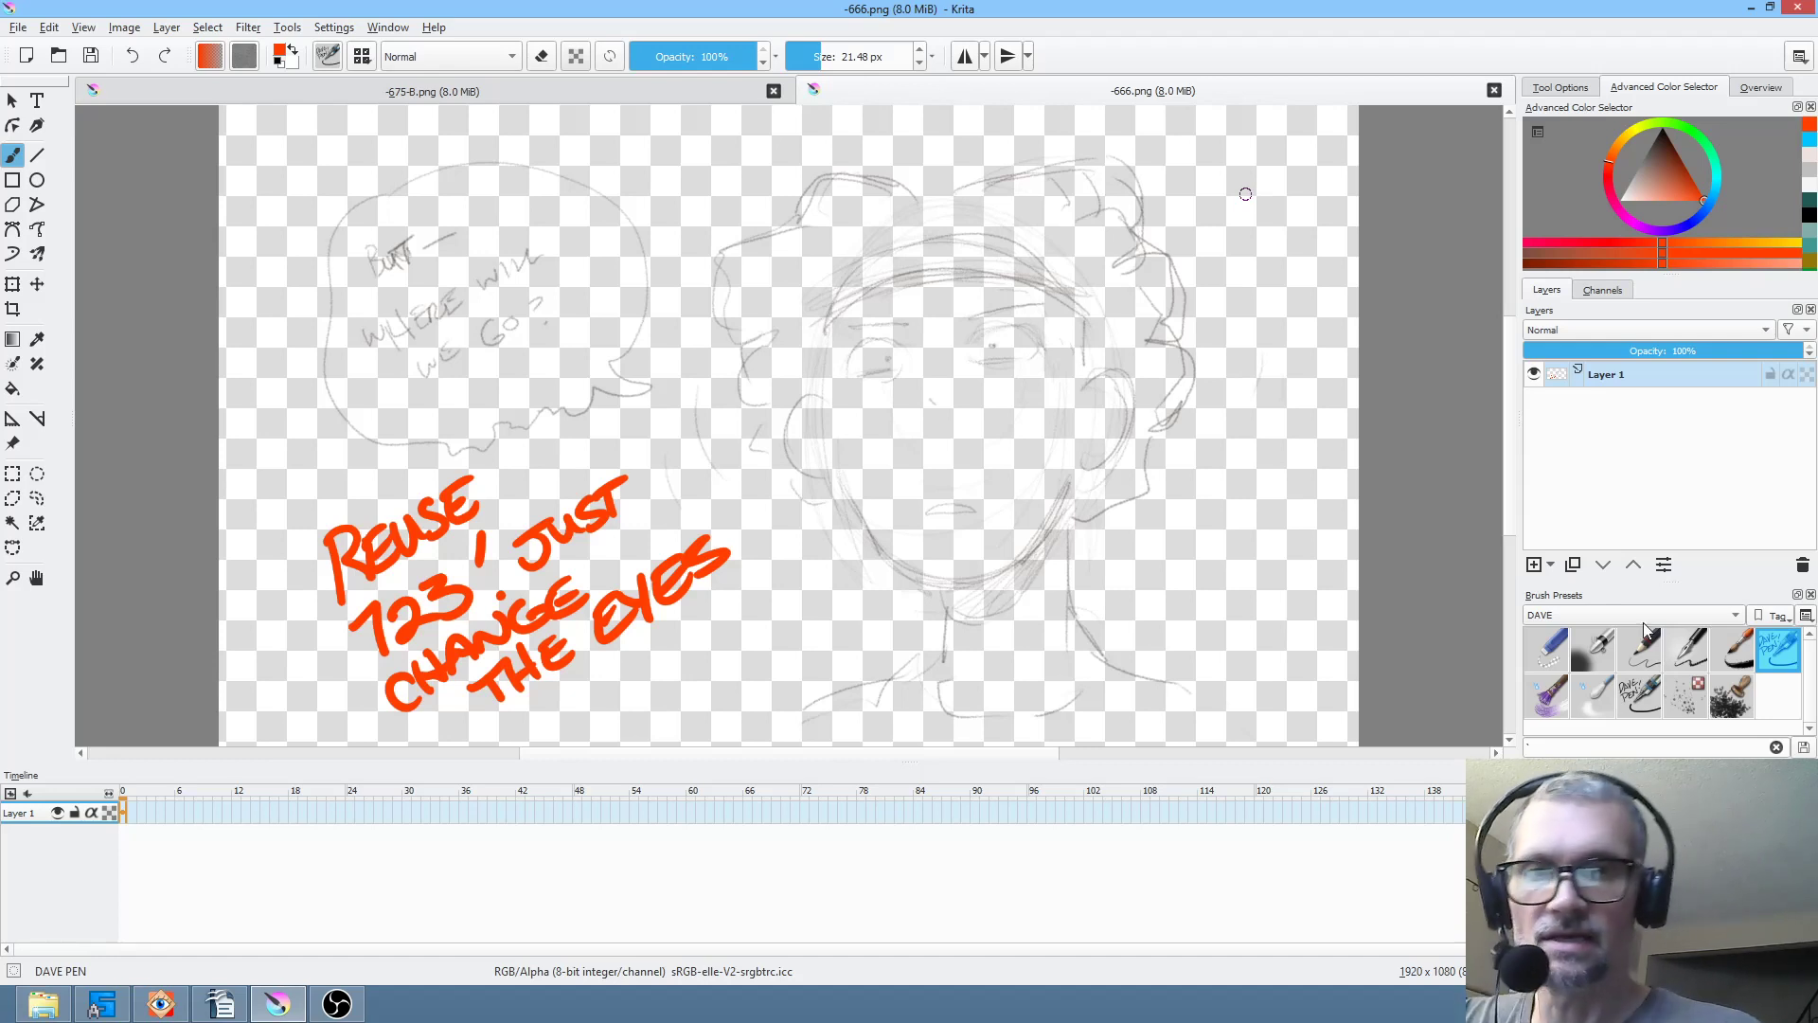
- Select the c) Pencil-2 brush, view the Sketch and My Favorites preset groups, and return to the DAVE group
click(1648, 646)
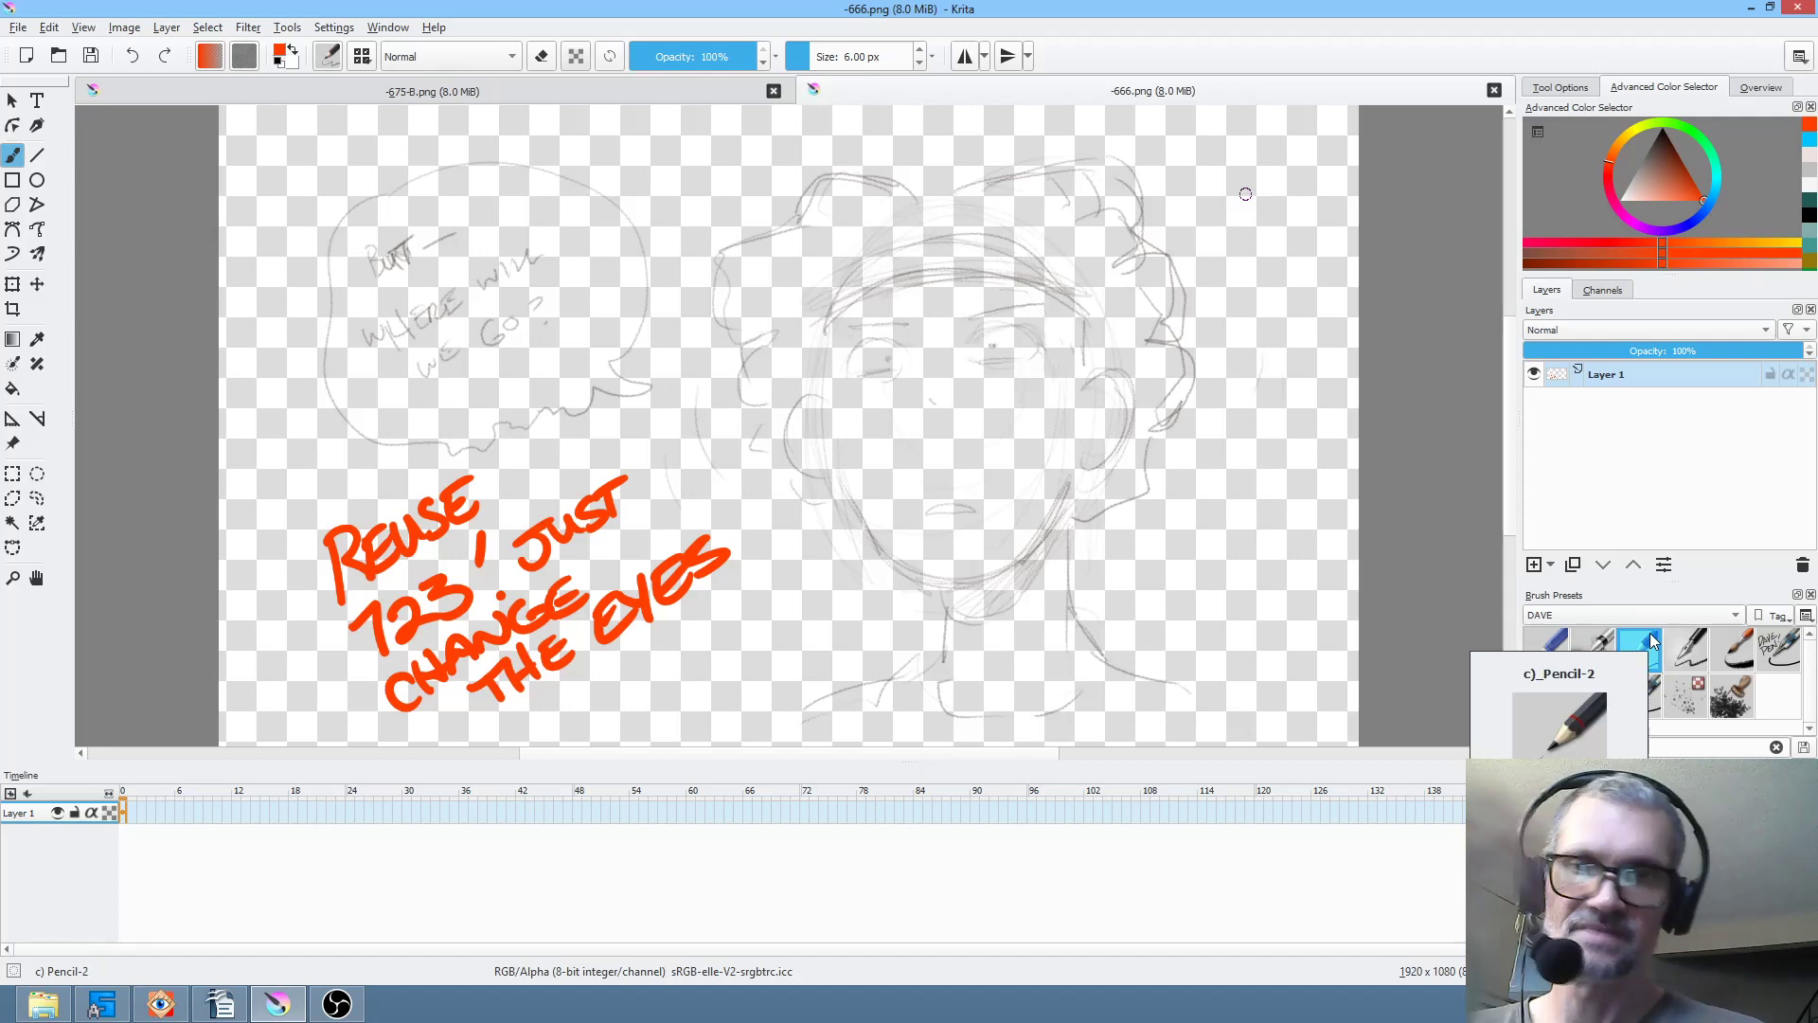
click(1605, 624)
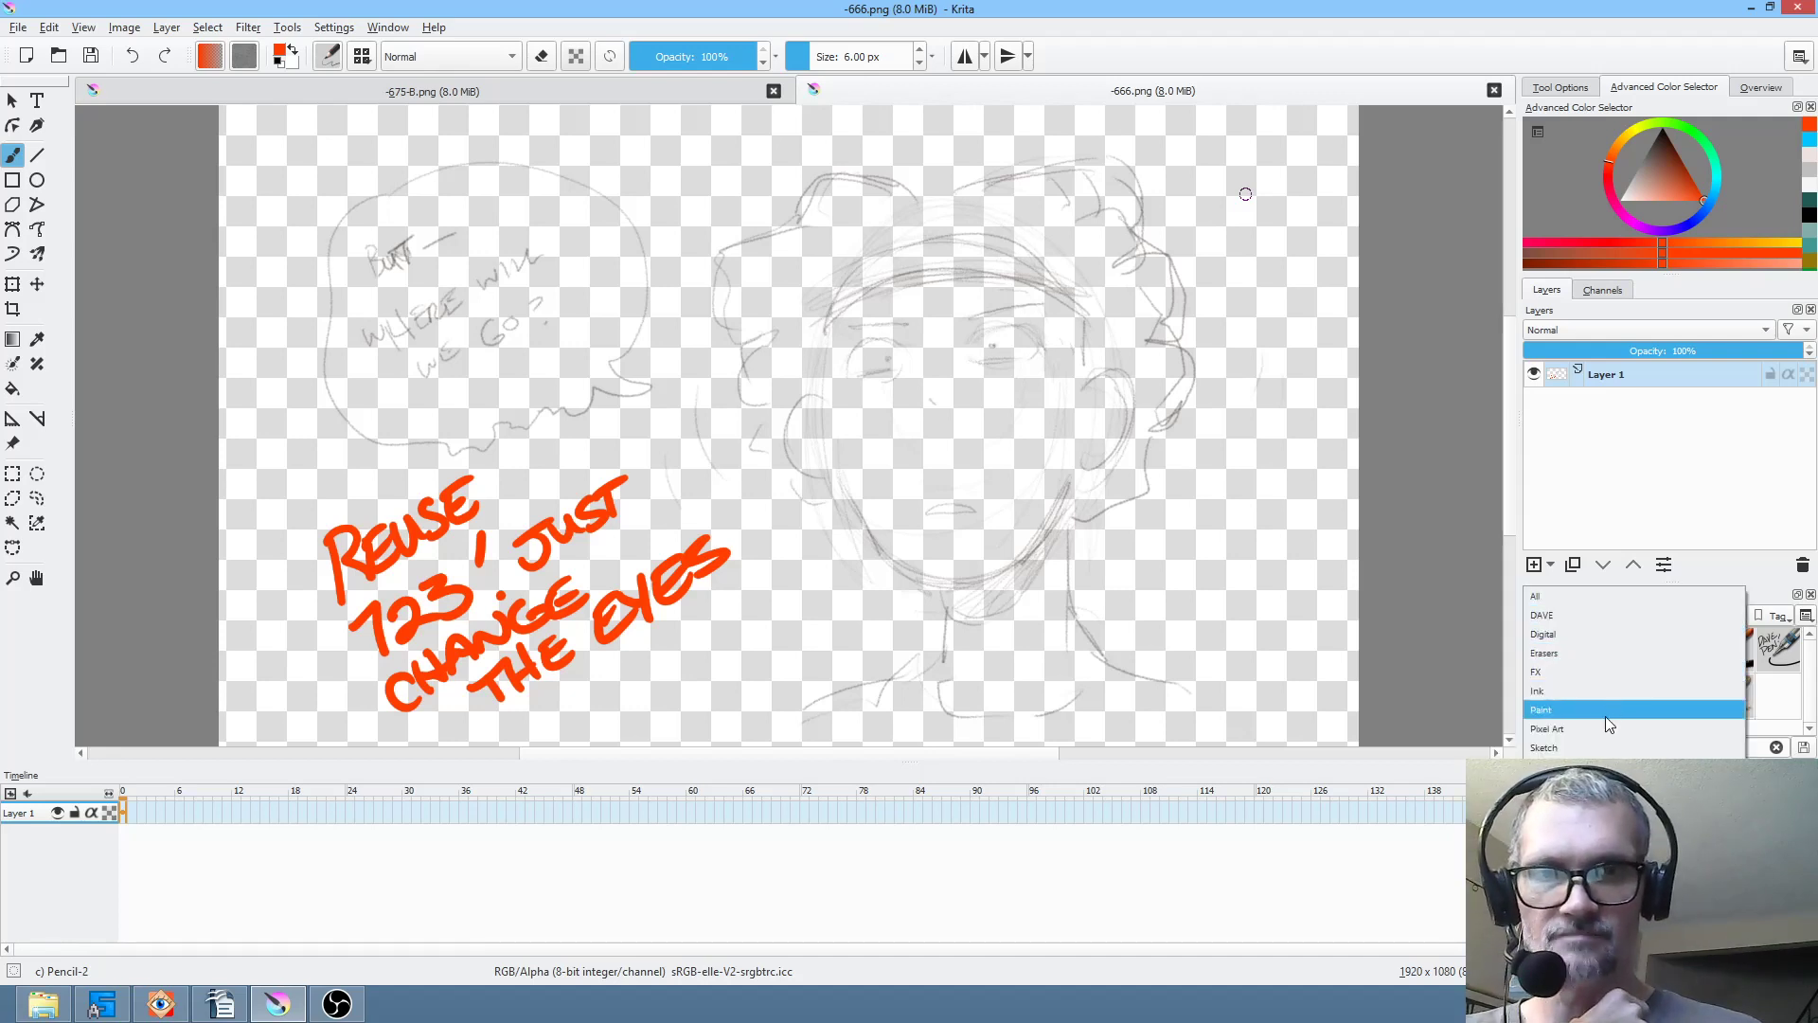
click(1600, 742)
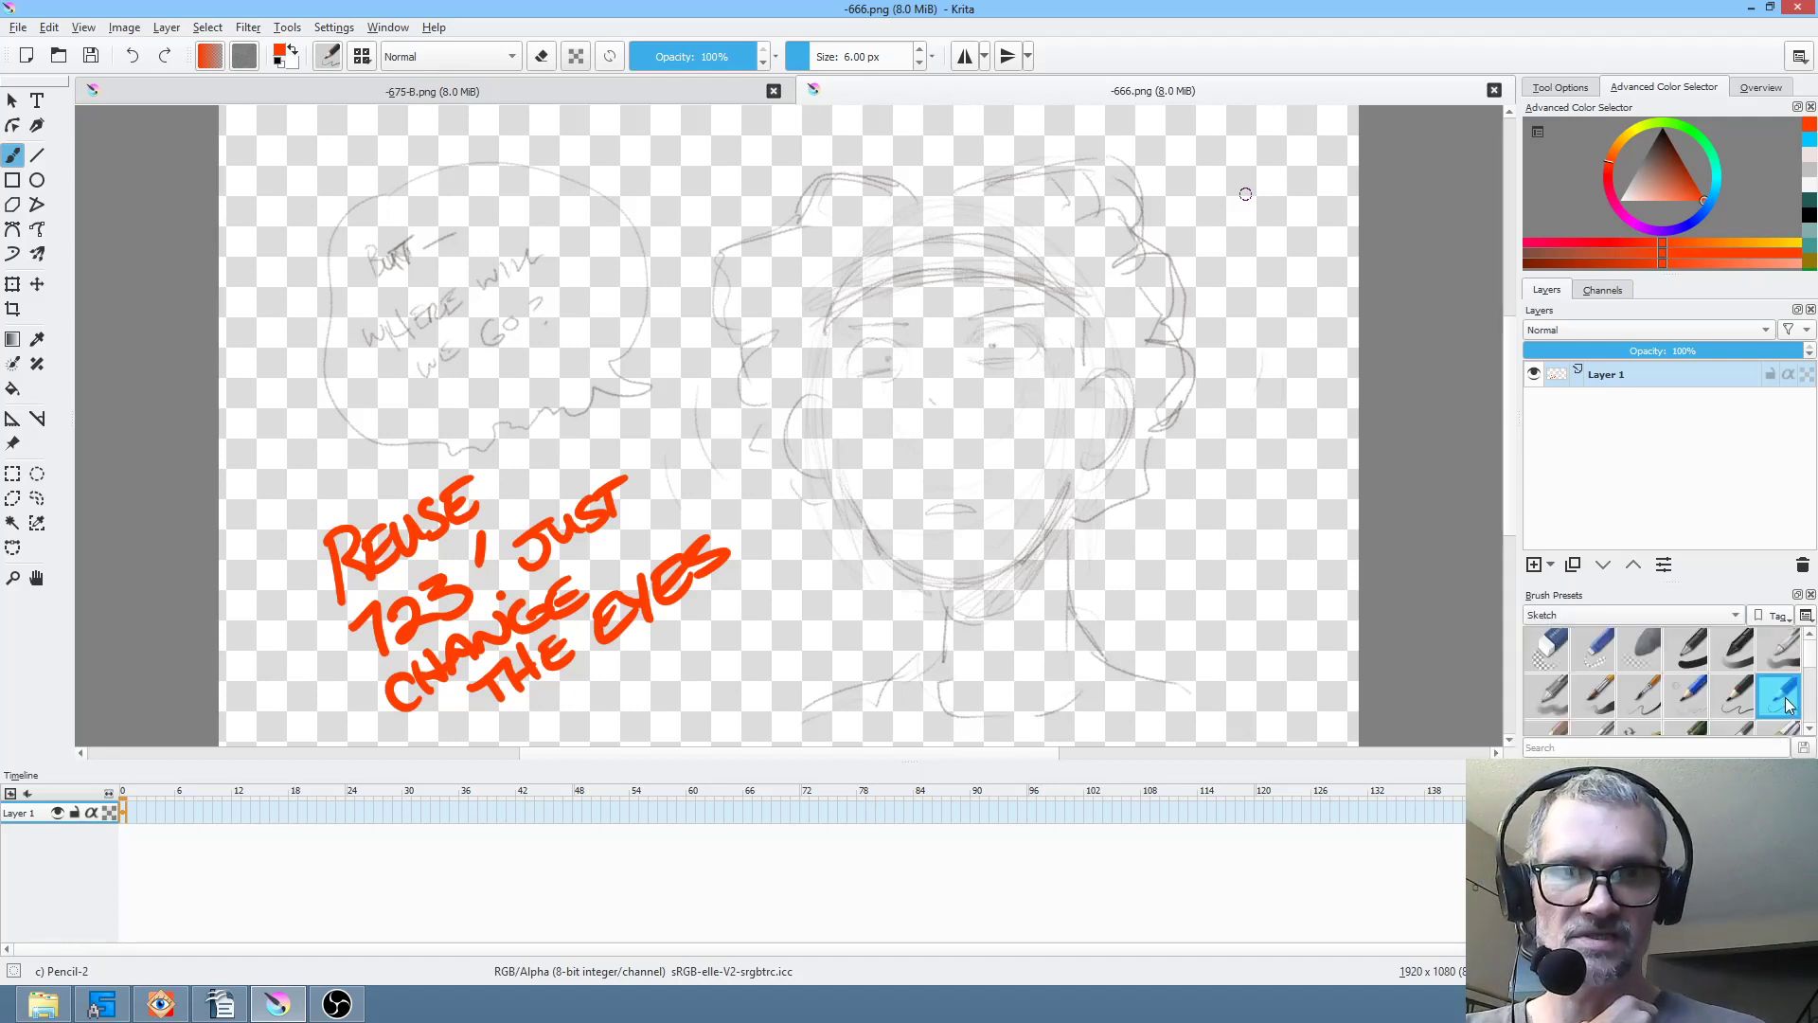
click(1642, 621)
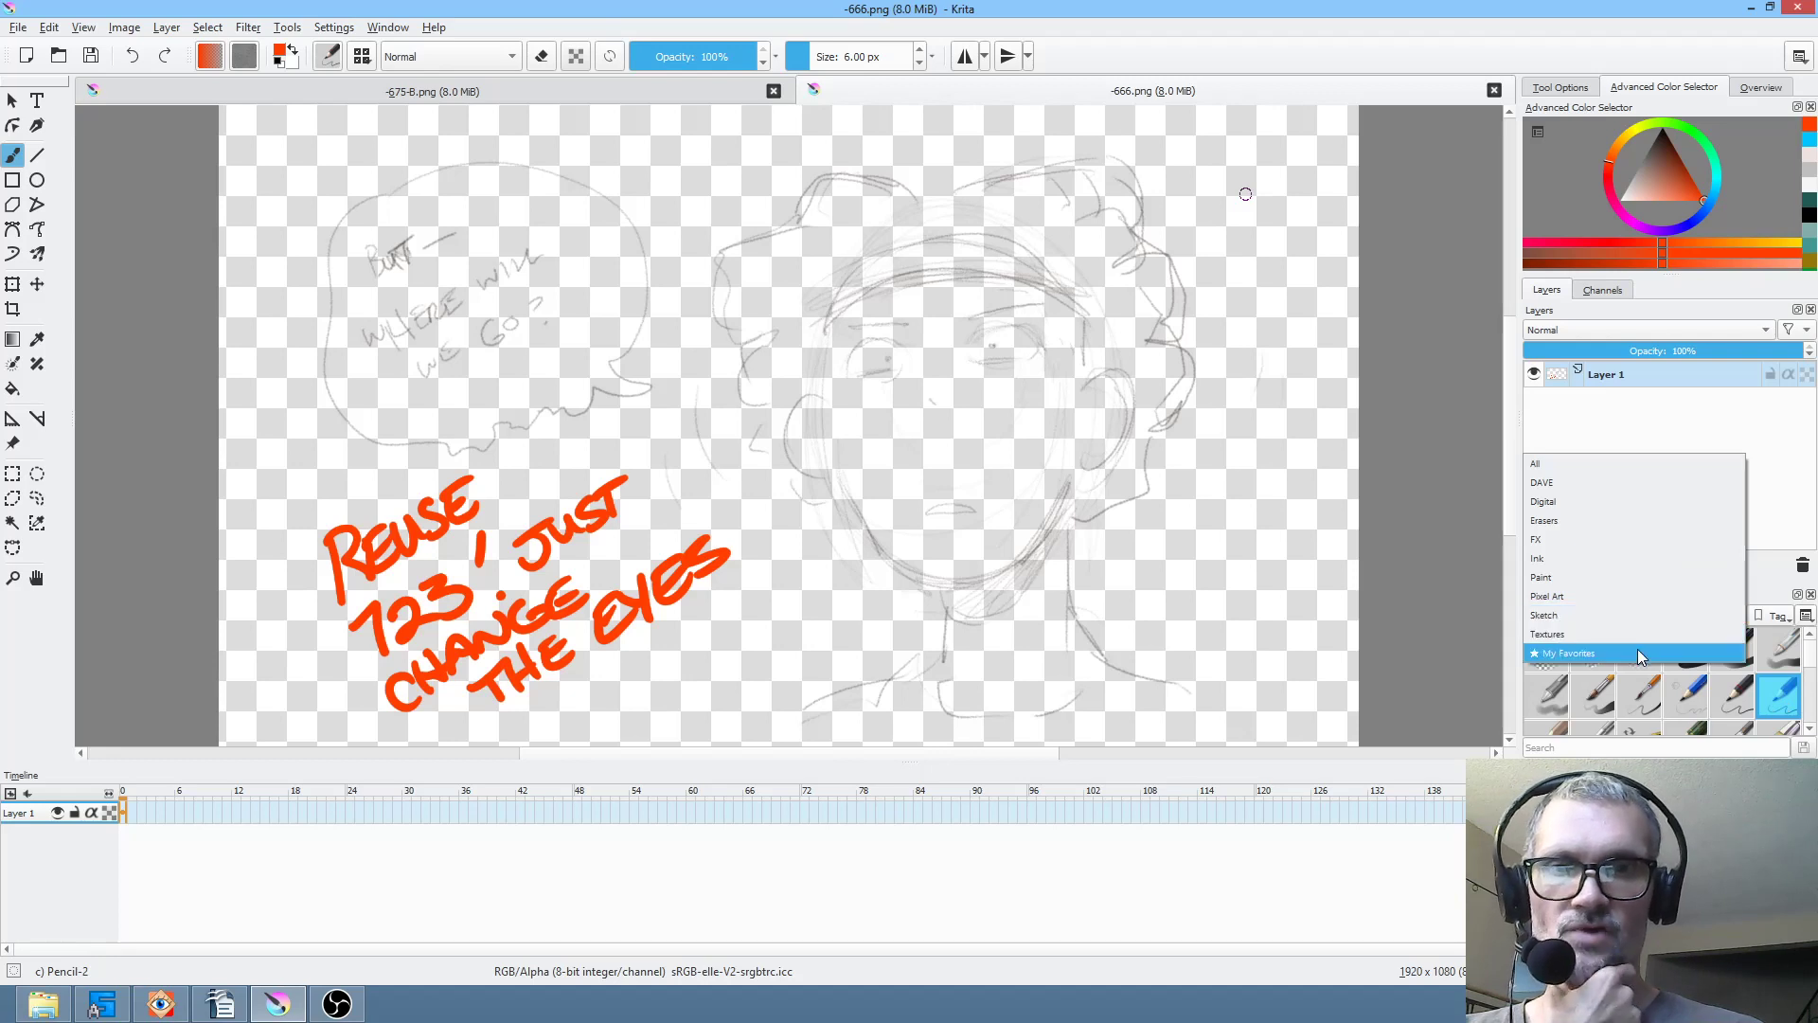
click(1637, 651)
click(1646, 617)
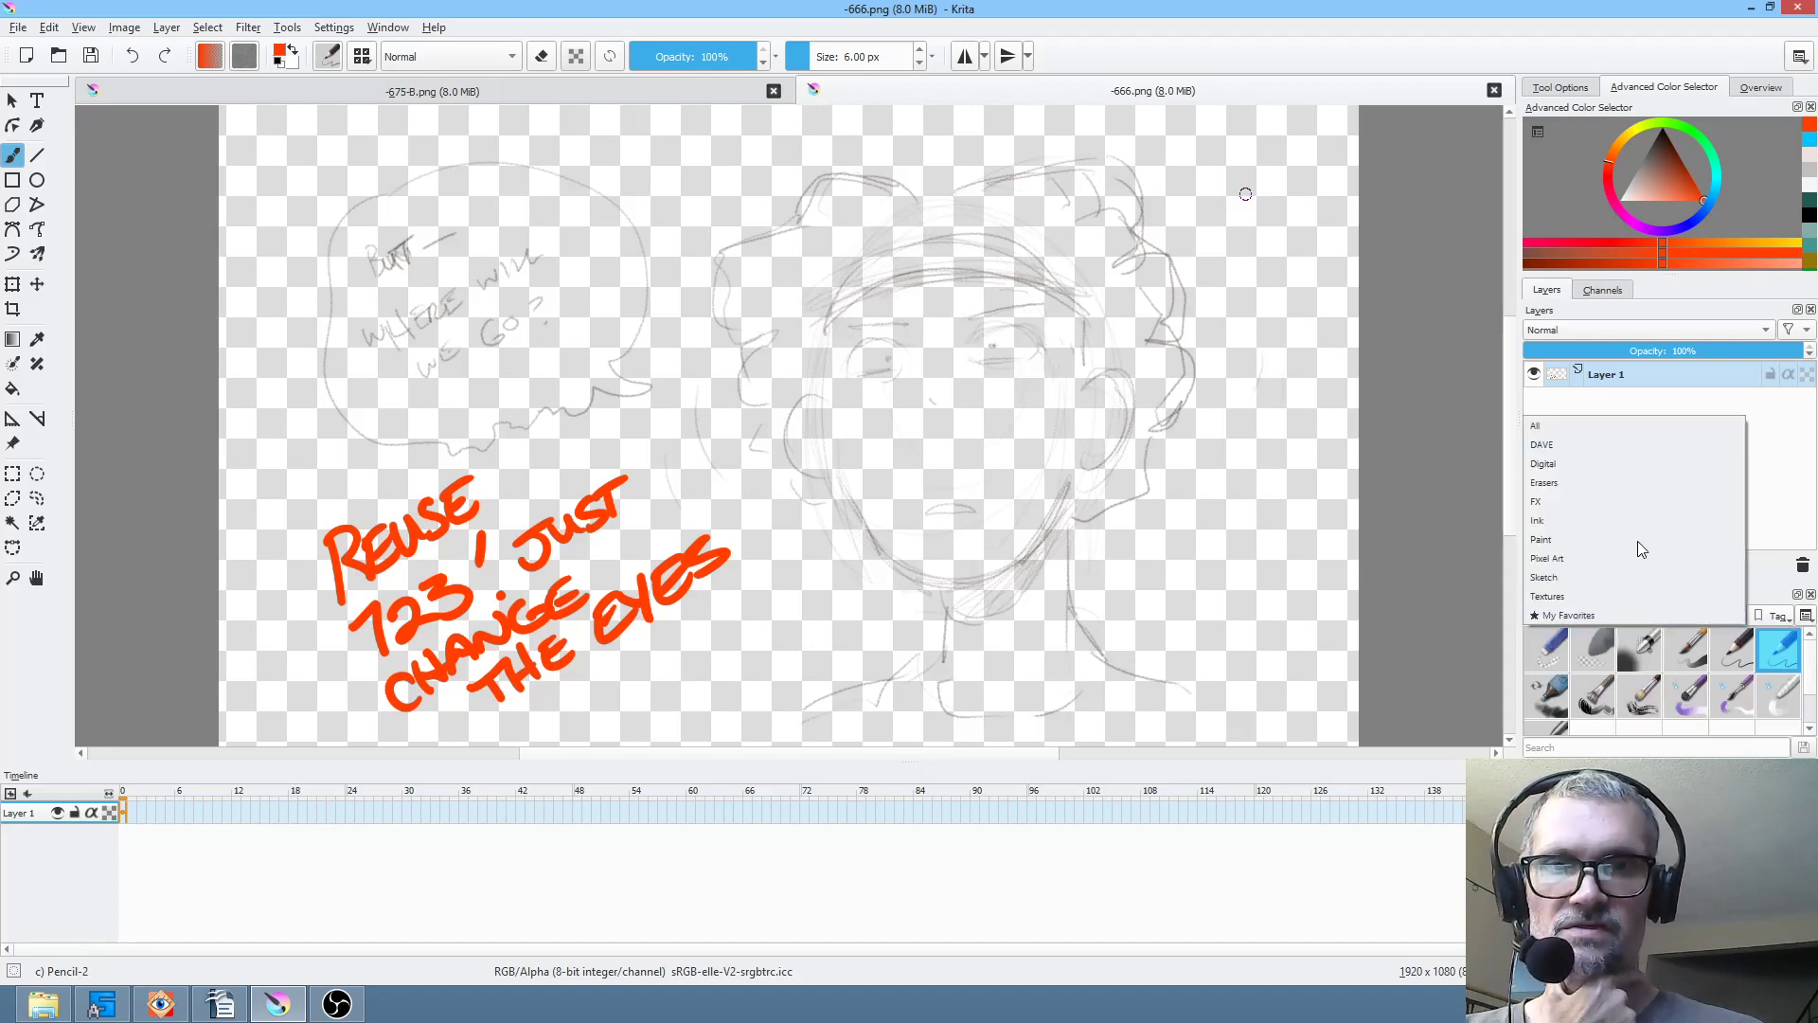
click(1628, 461)
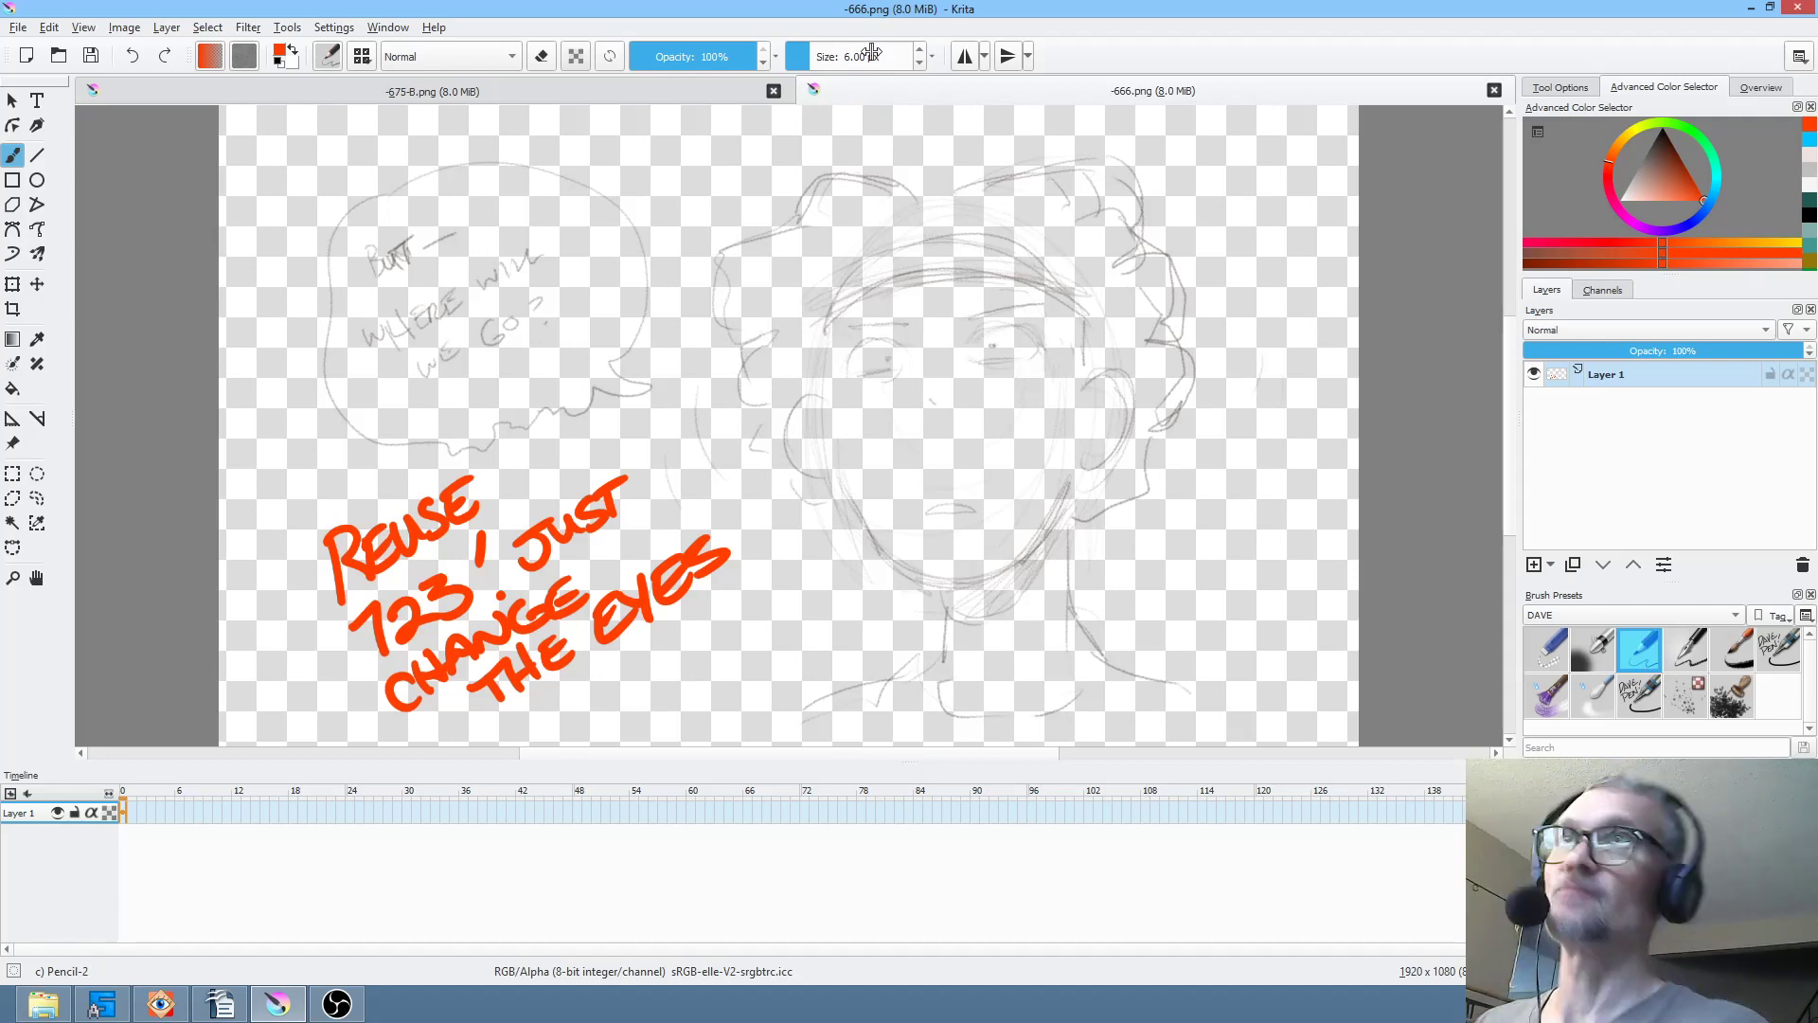
- Close the -666.png document and switch back to FastStone Image Viewer
click(1494, 91)
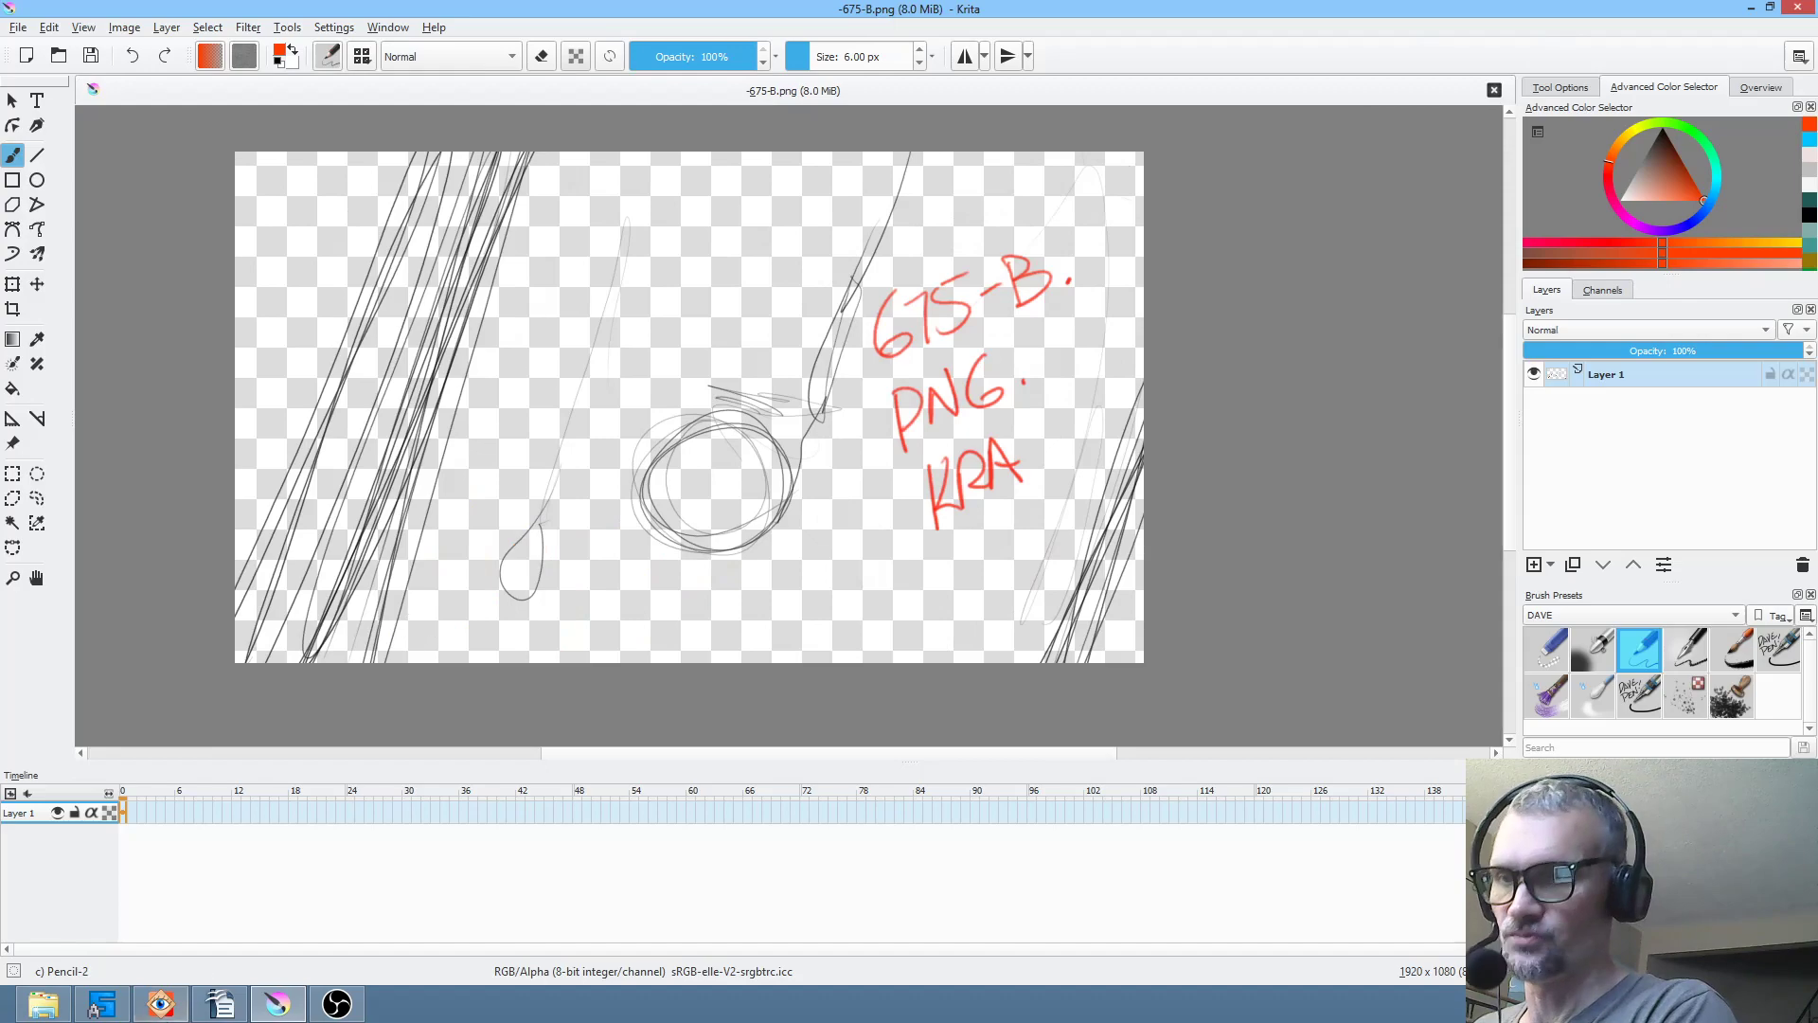
click(179, 1009)
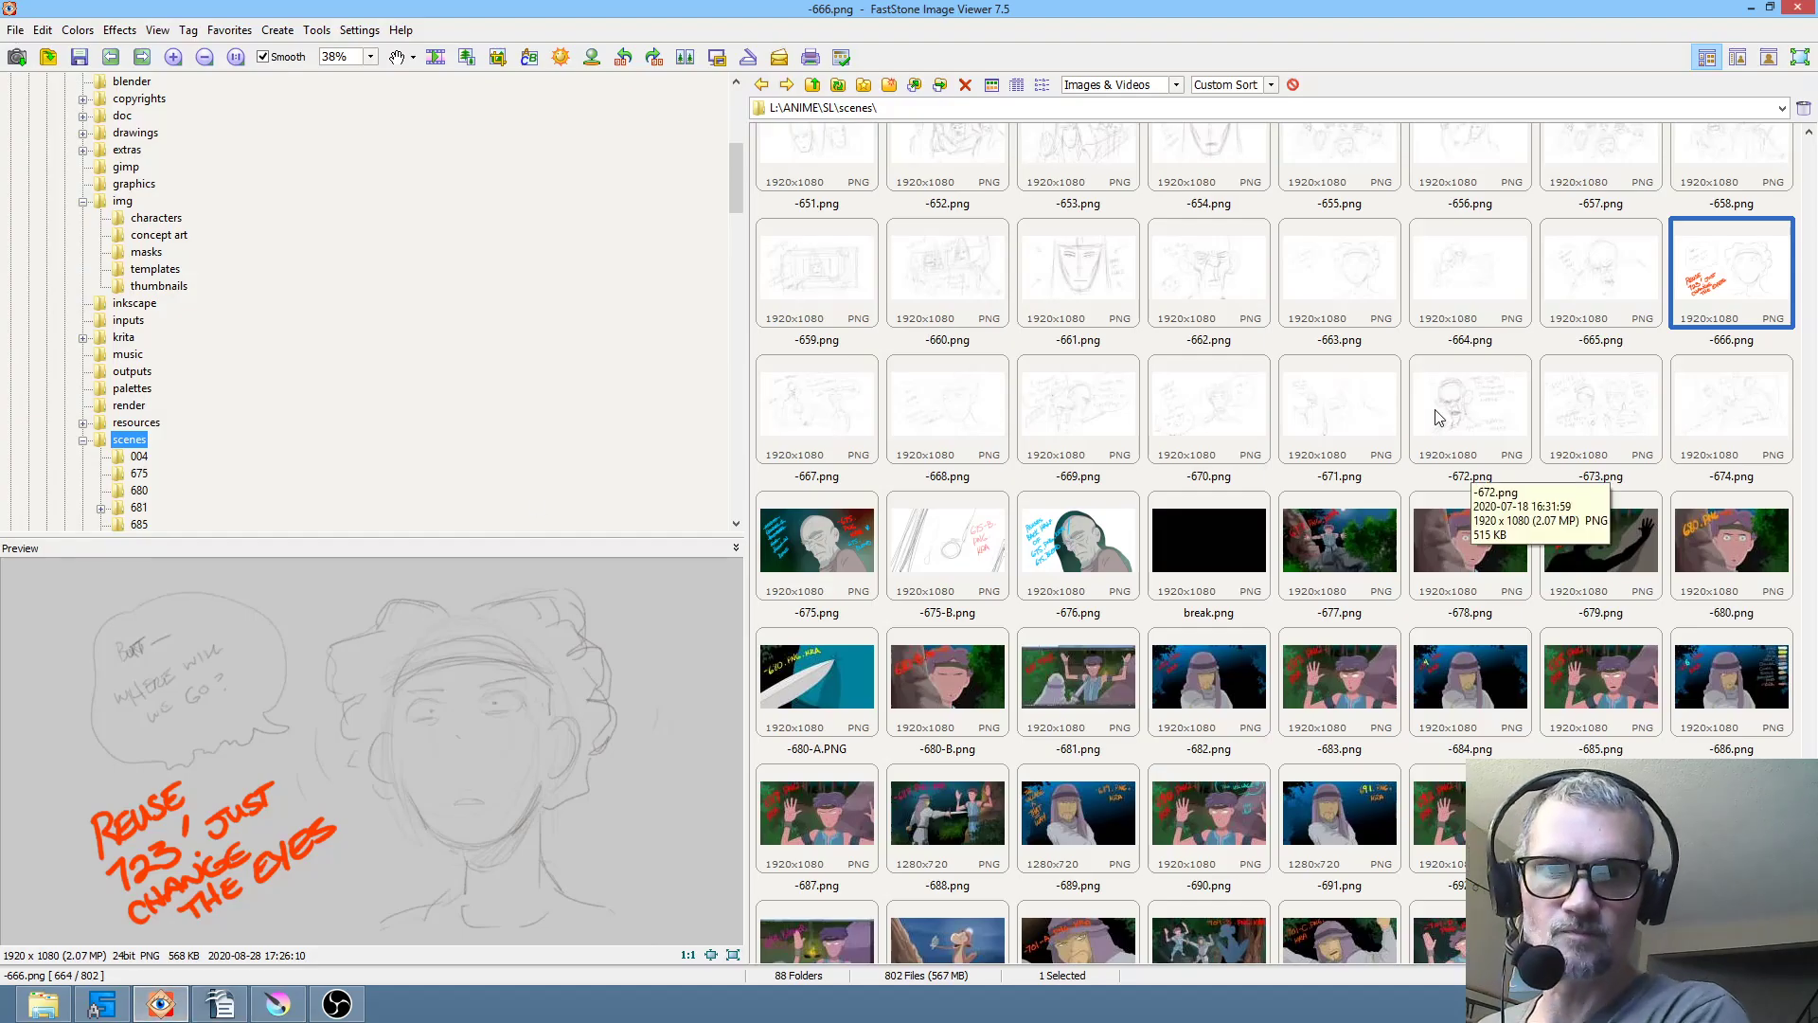
- Preview the rough sketches -673.png, -674.png and -672.png, and open -672.png as a document in Krita
click(1615, 407)
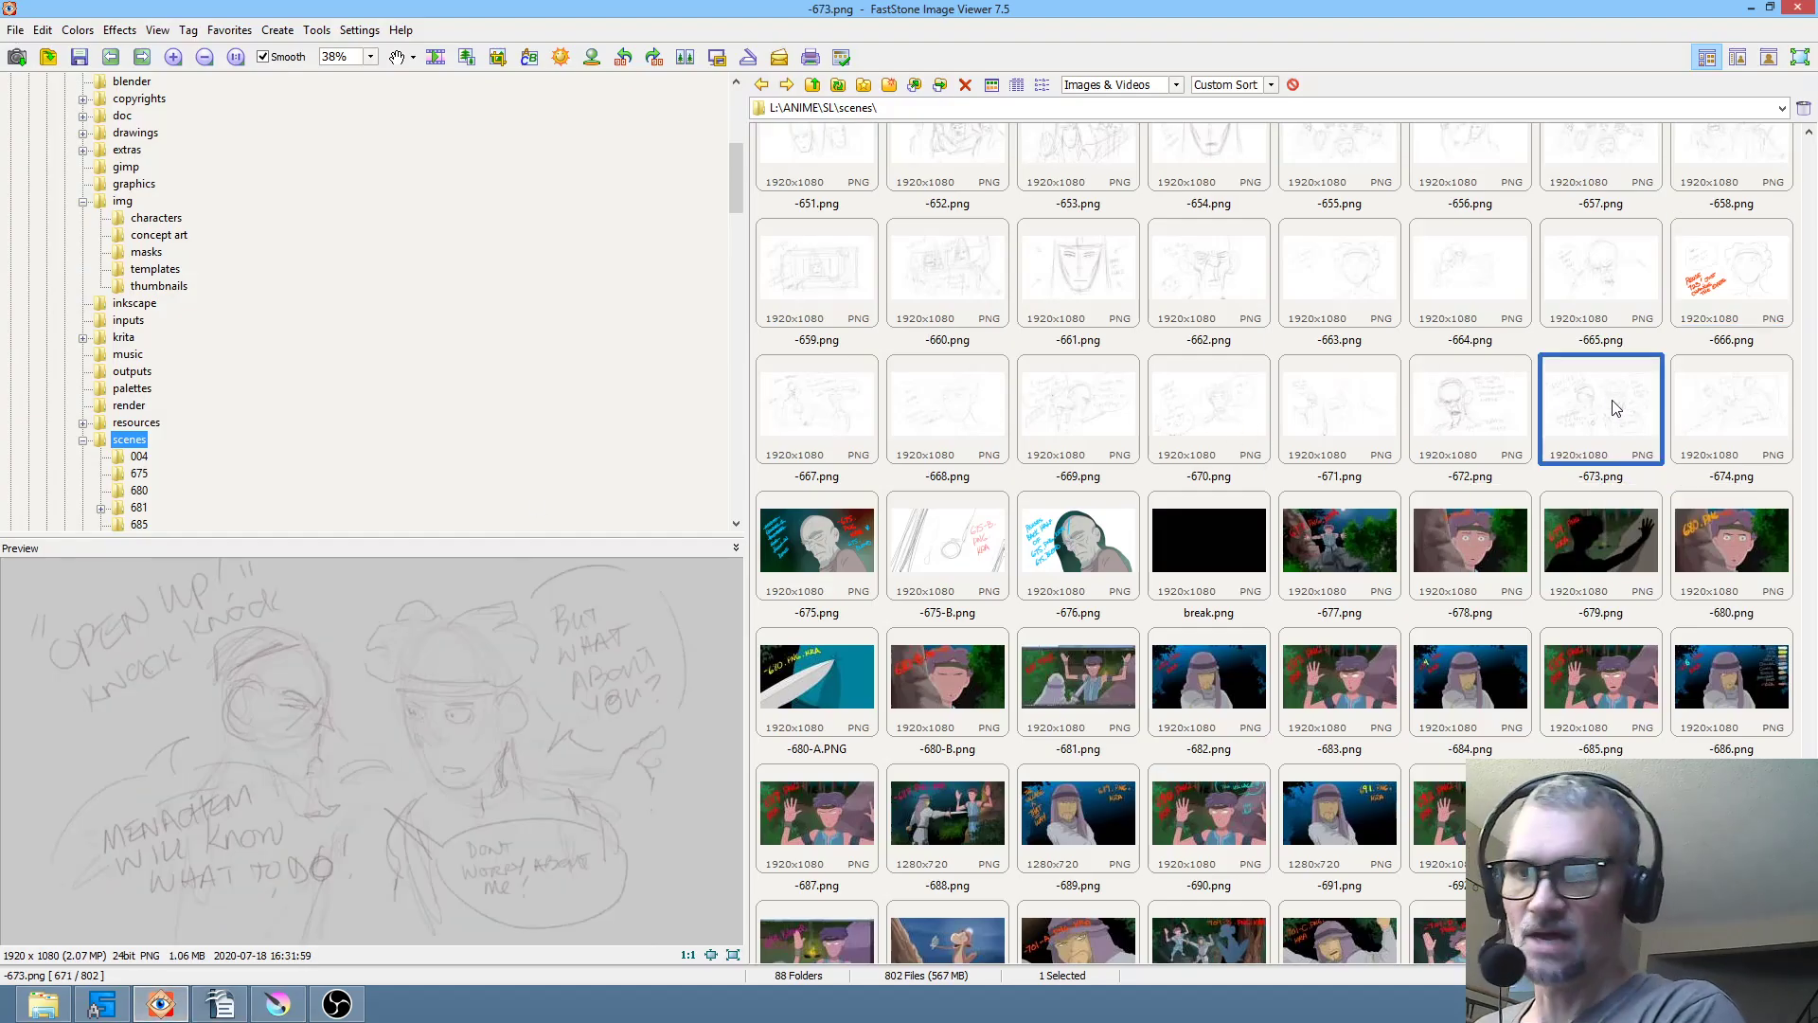
click(1690, 412)
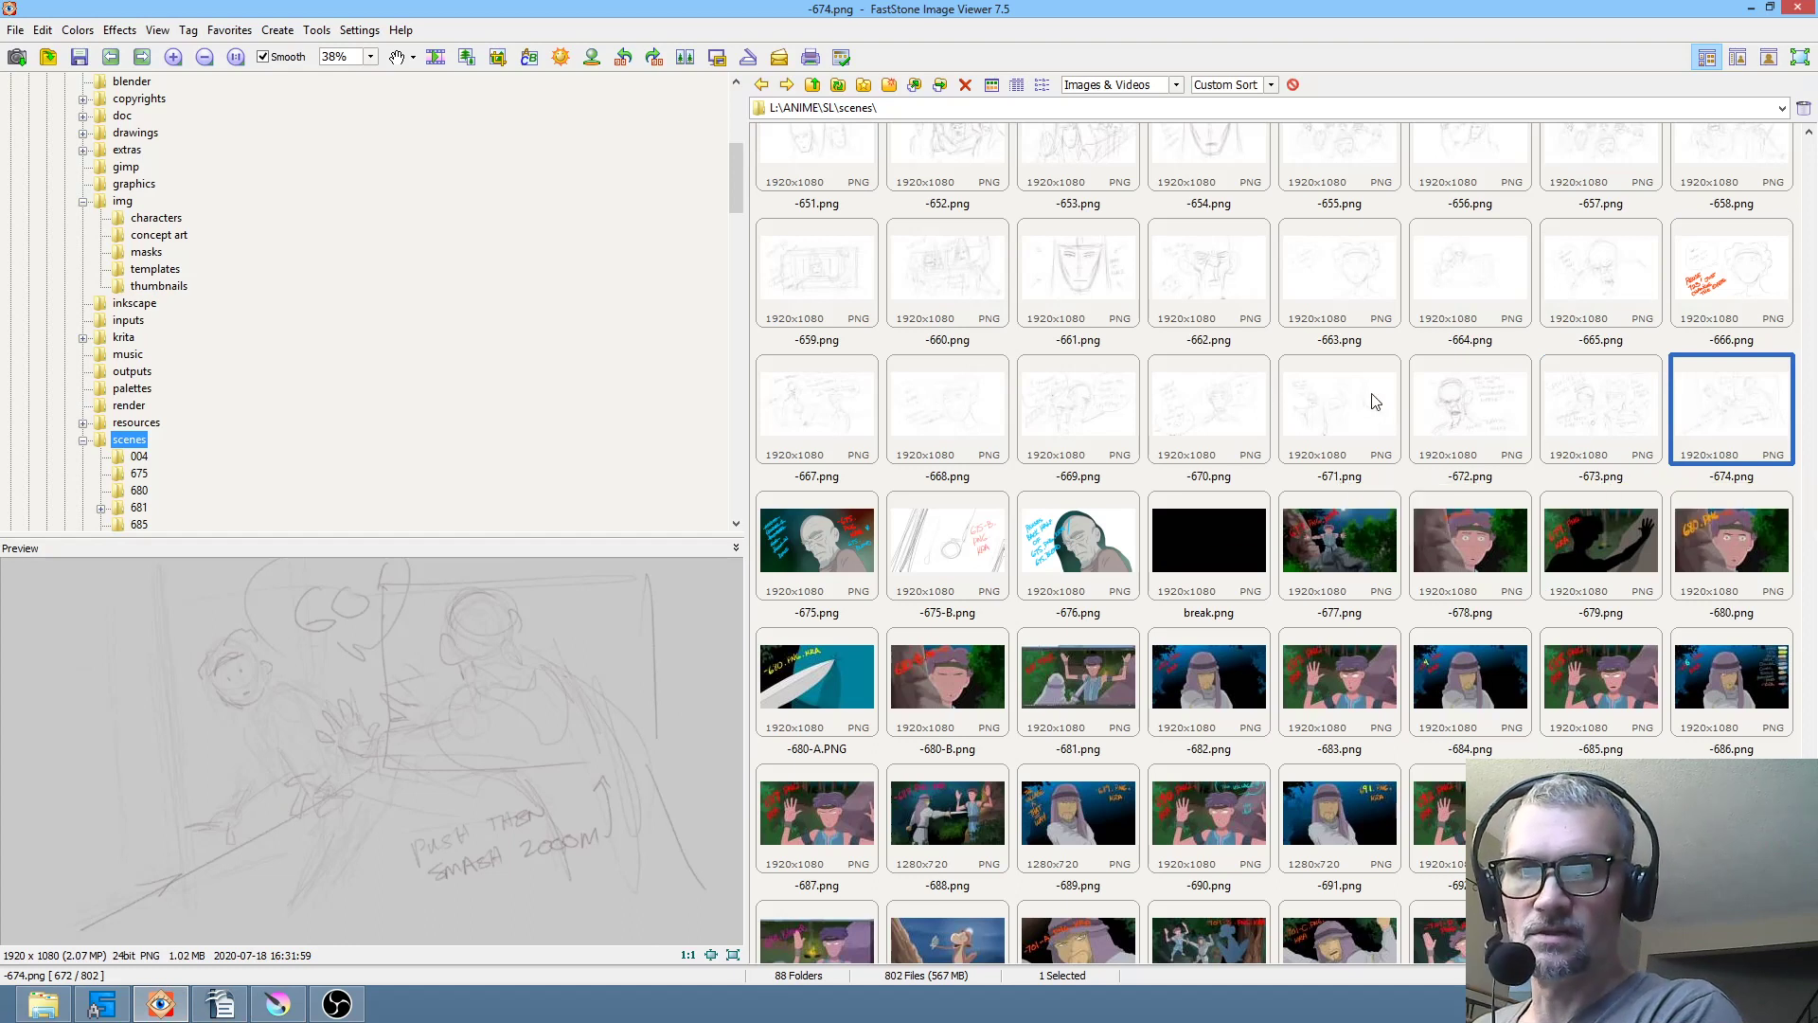
click(1432, 410)
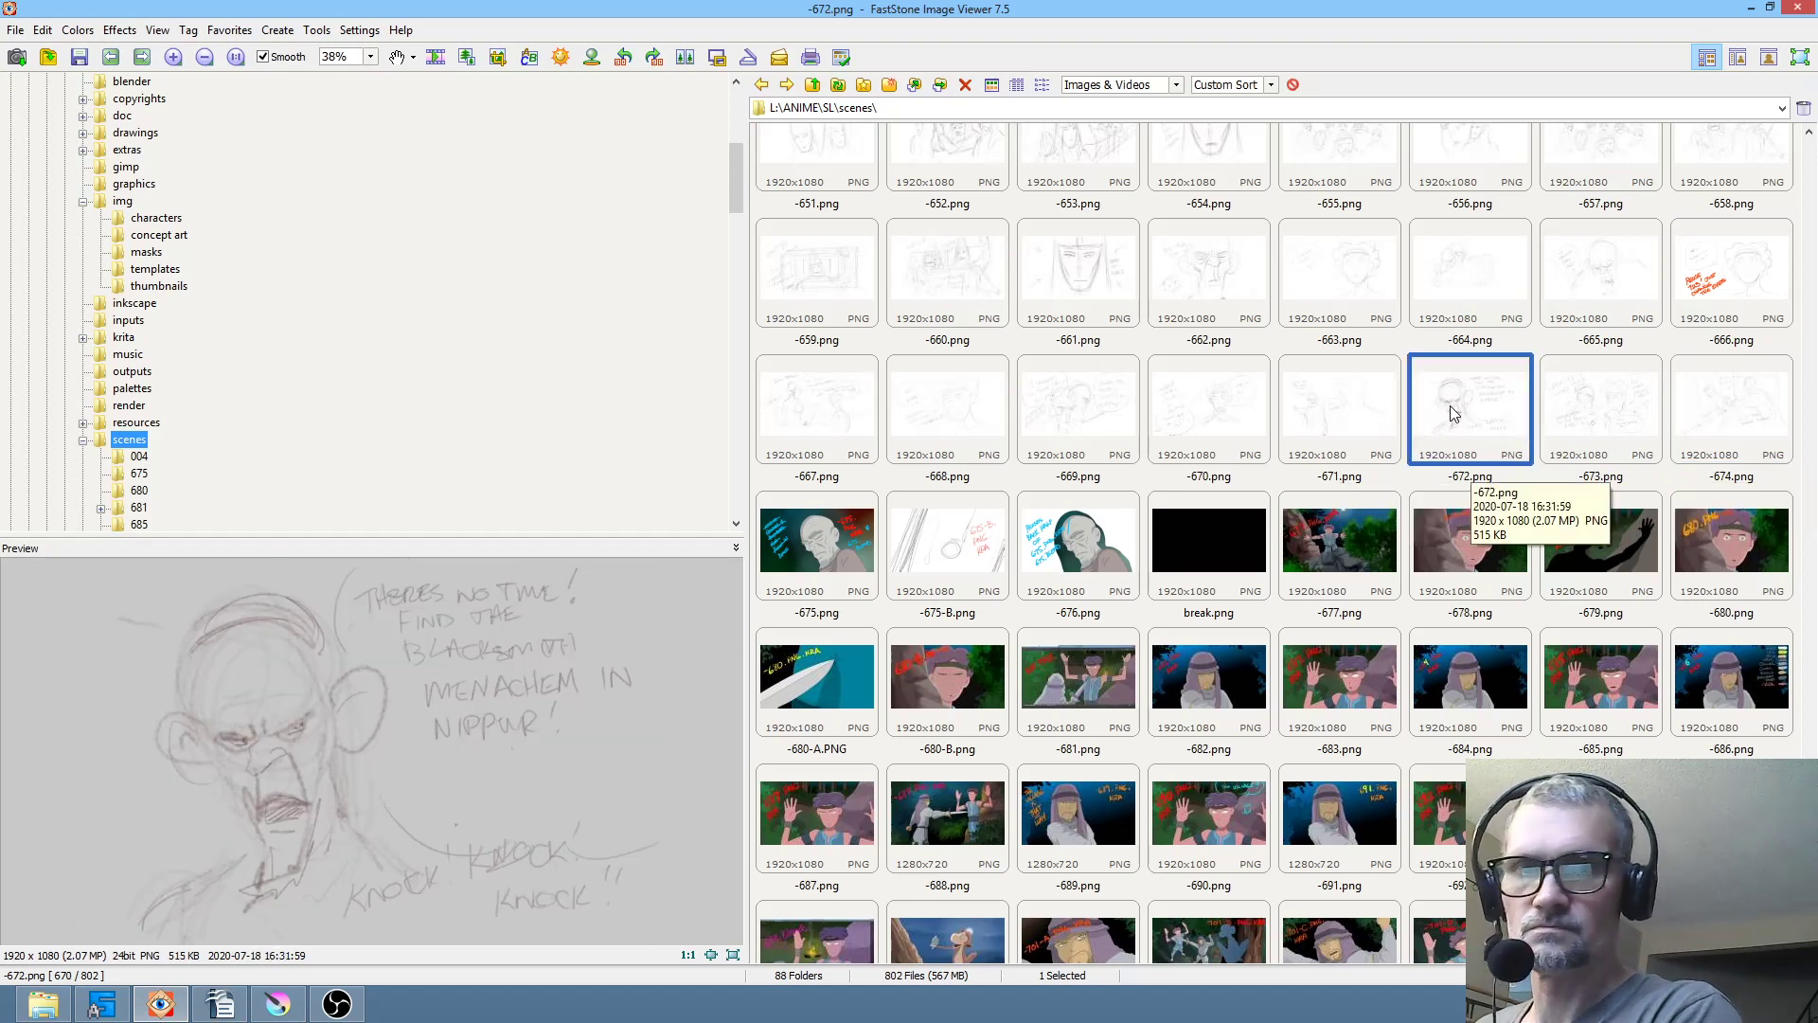
drag(1451, 411, 1278, 452)
click(1306, 499)
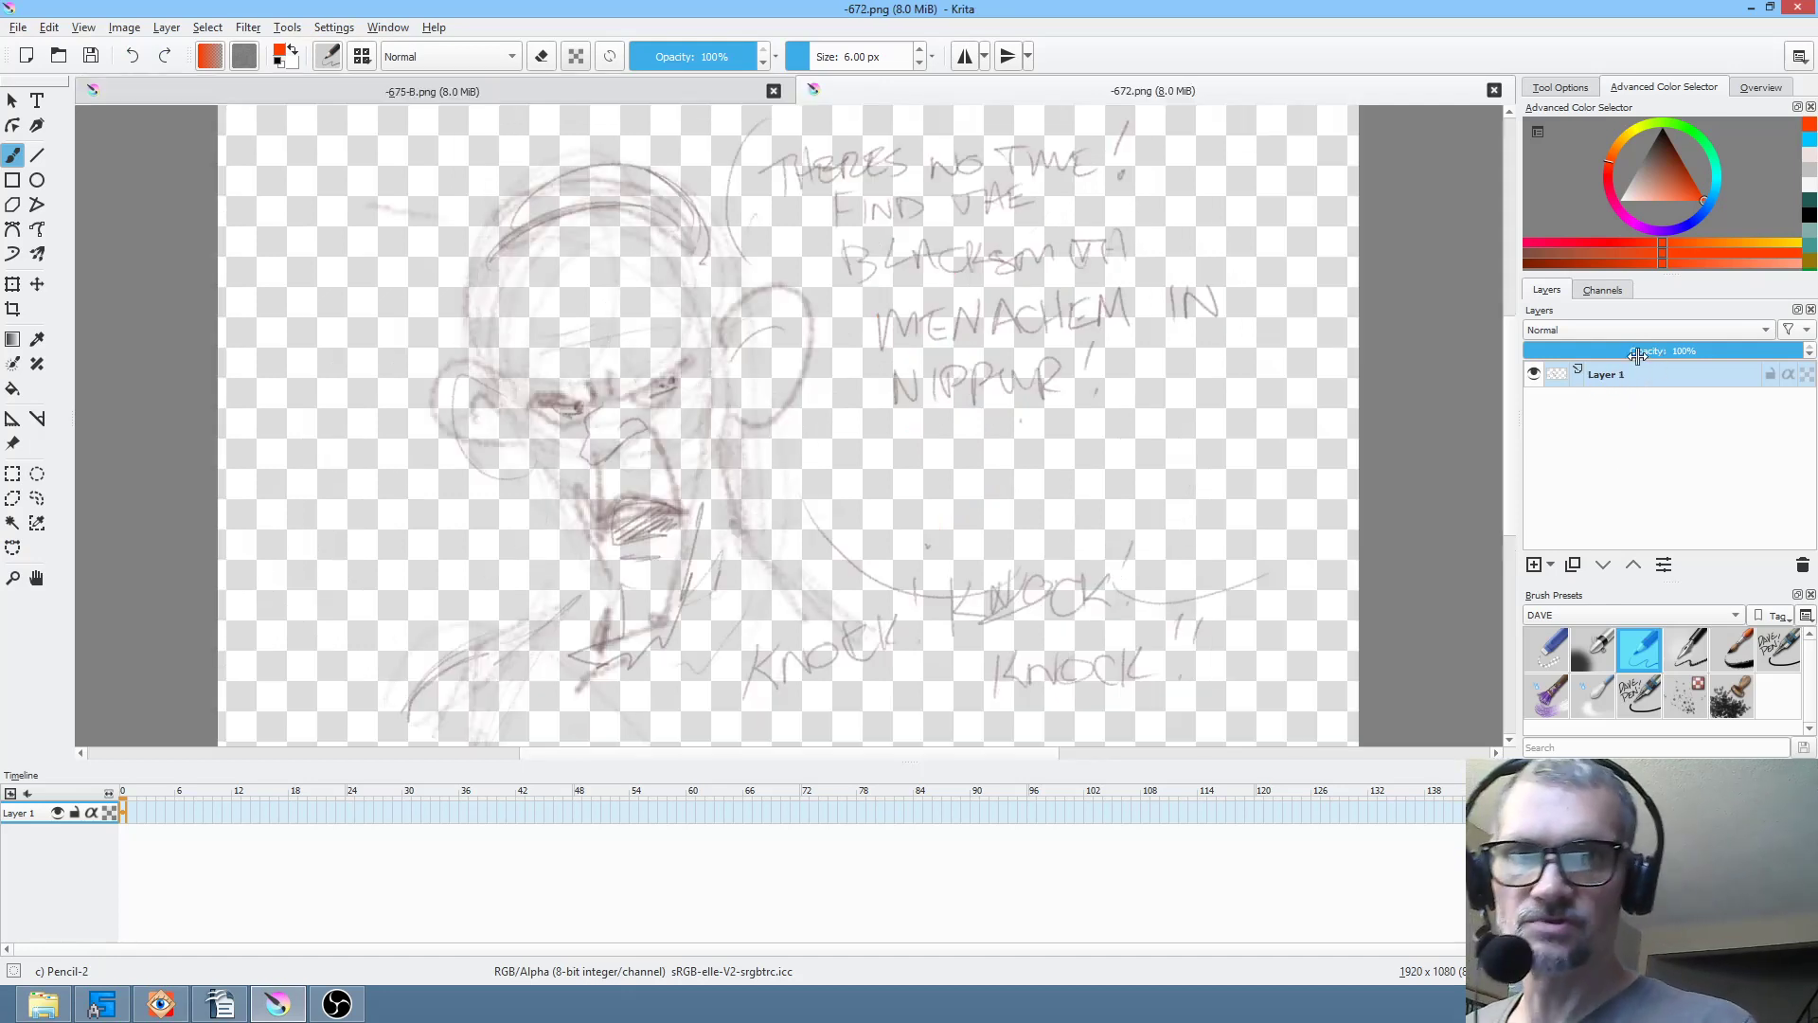
- Add a new paint layer above Layer 1, and toggle Layer 1's visibility off and on to check the sketch
click(1534, 565)
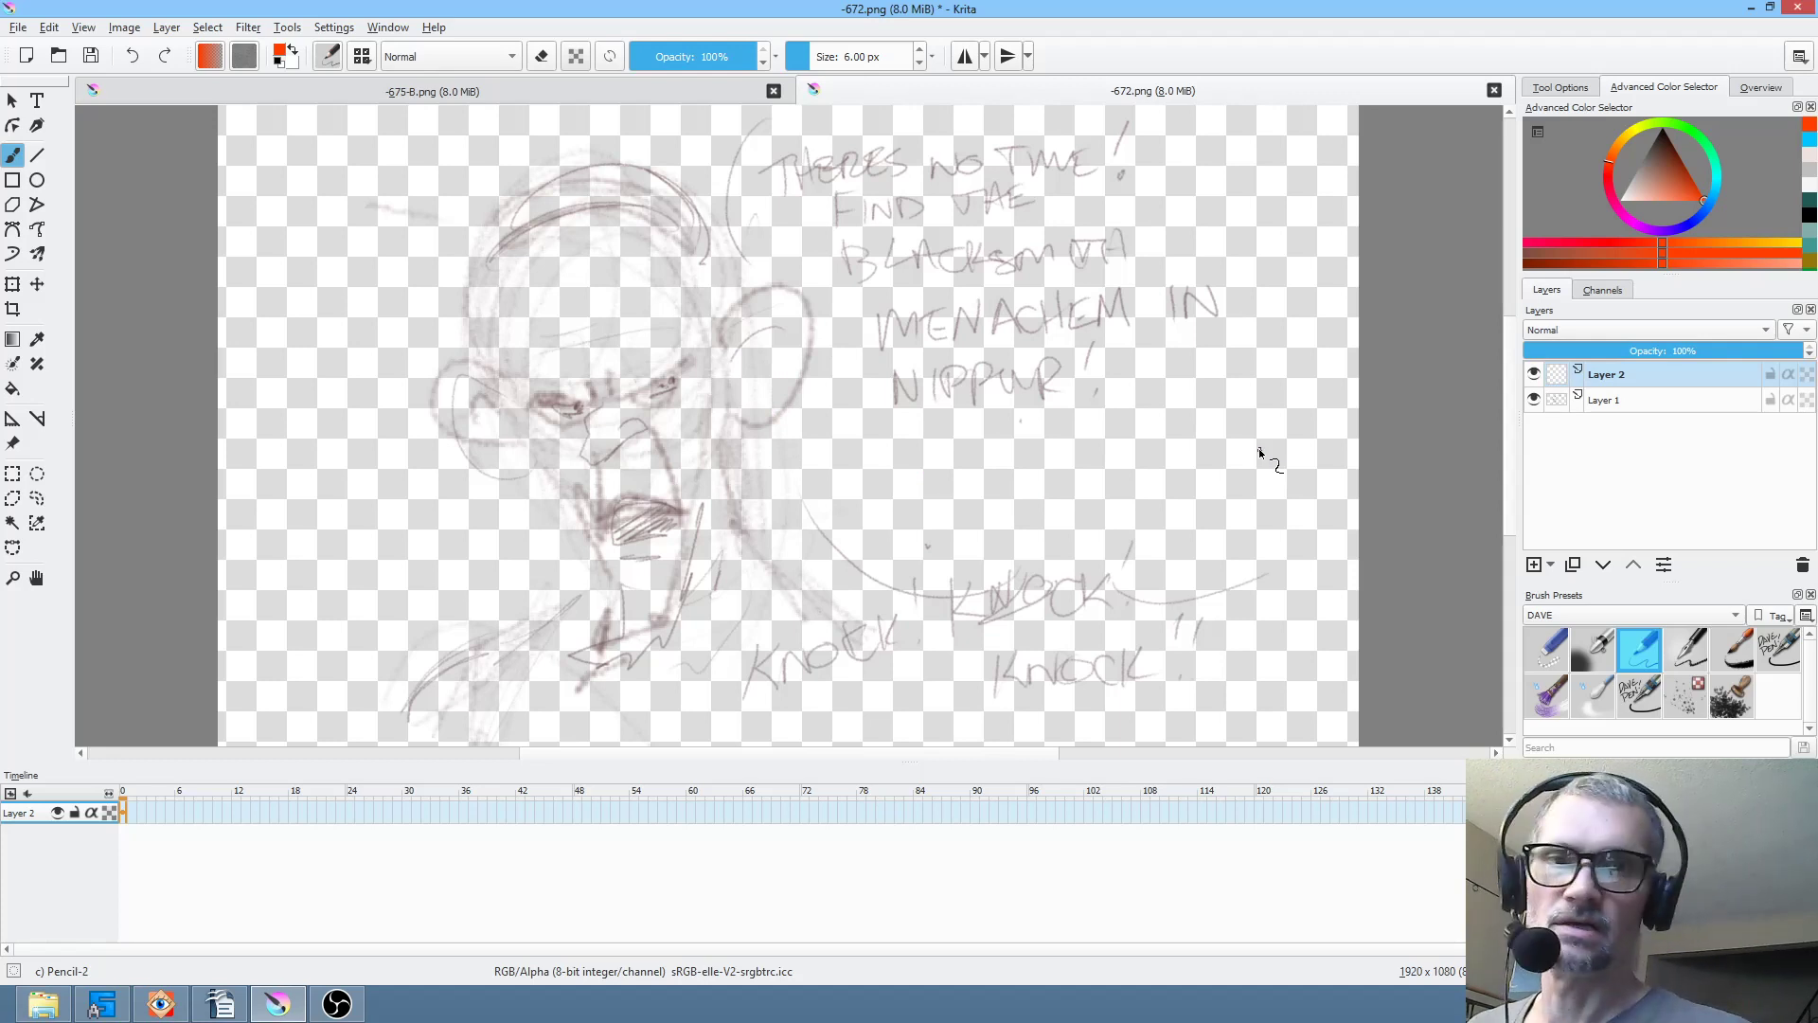
click(1534, 402)
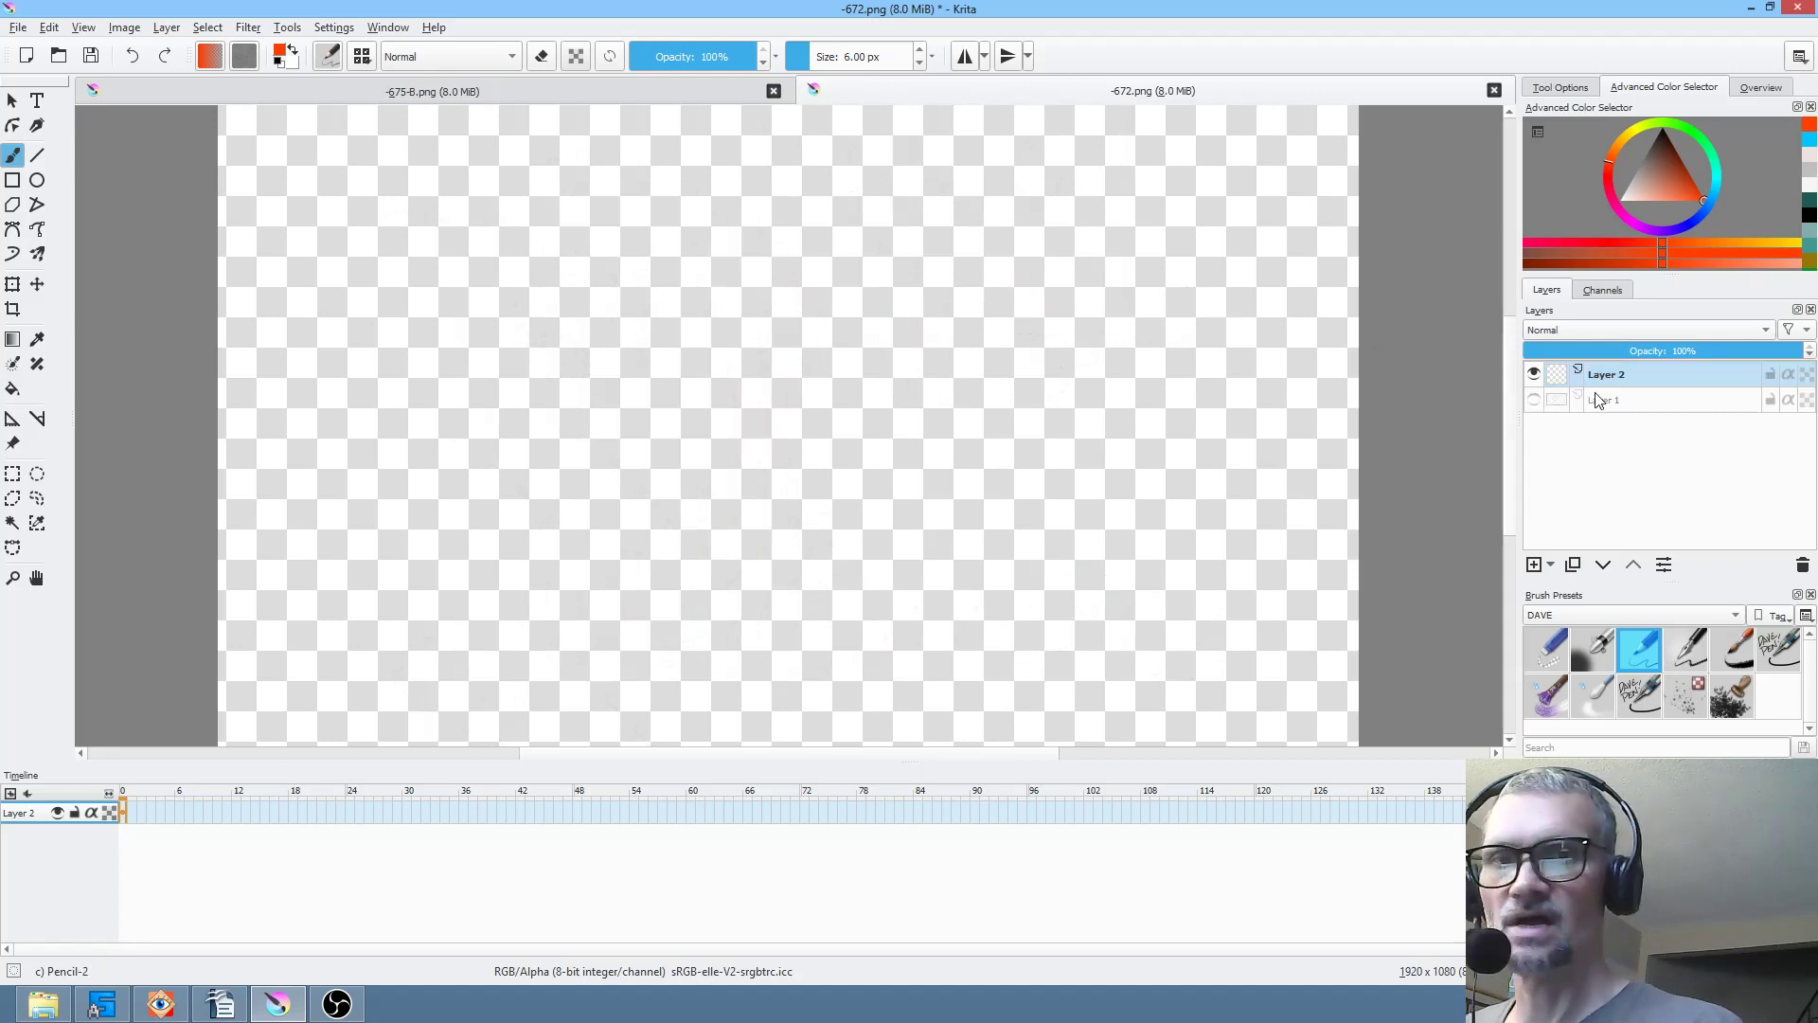
click(1534, 400)
- Keep Layer 2 at 100% opacity, lower Layer 1's opacity to fade the rough sketch, and reselect Layer 2
click(1638, 350)
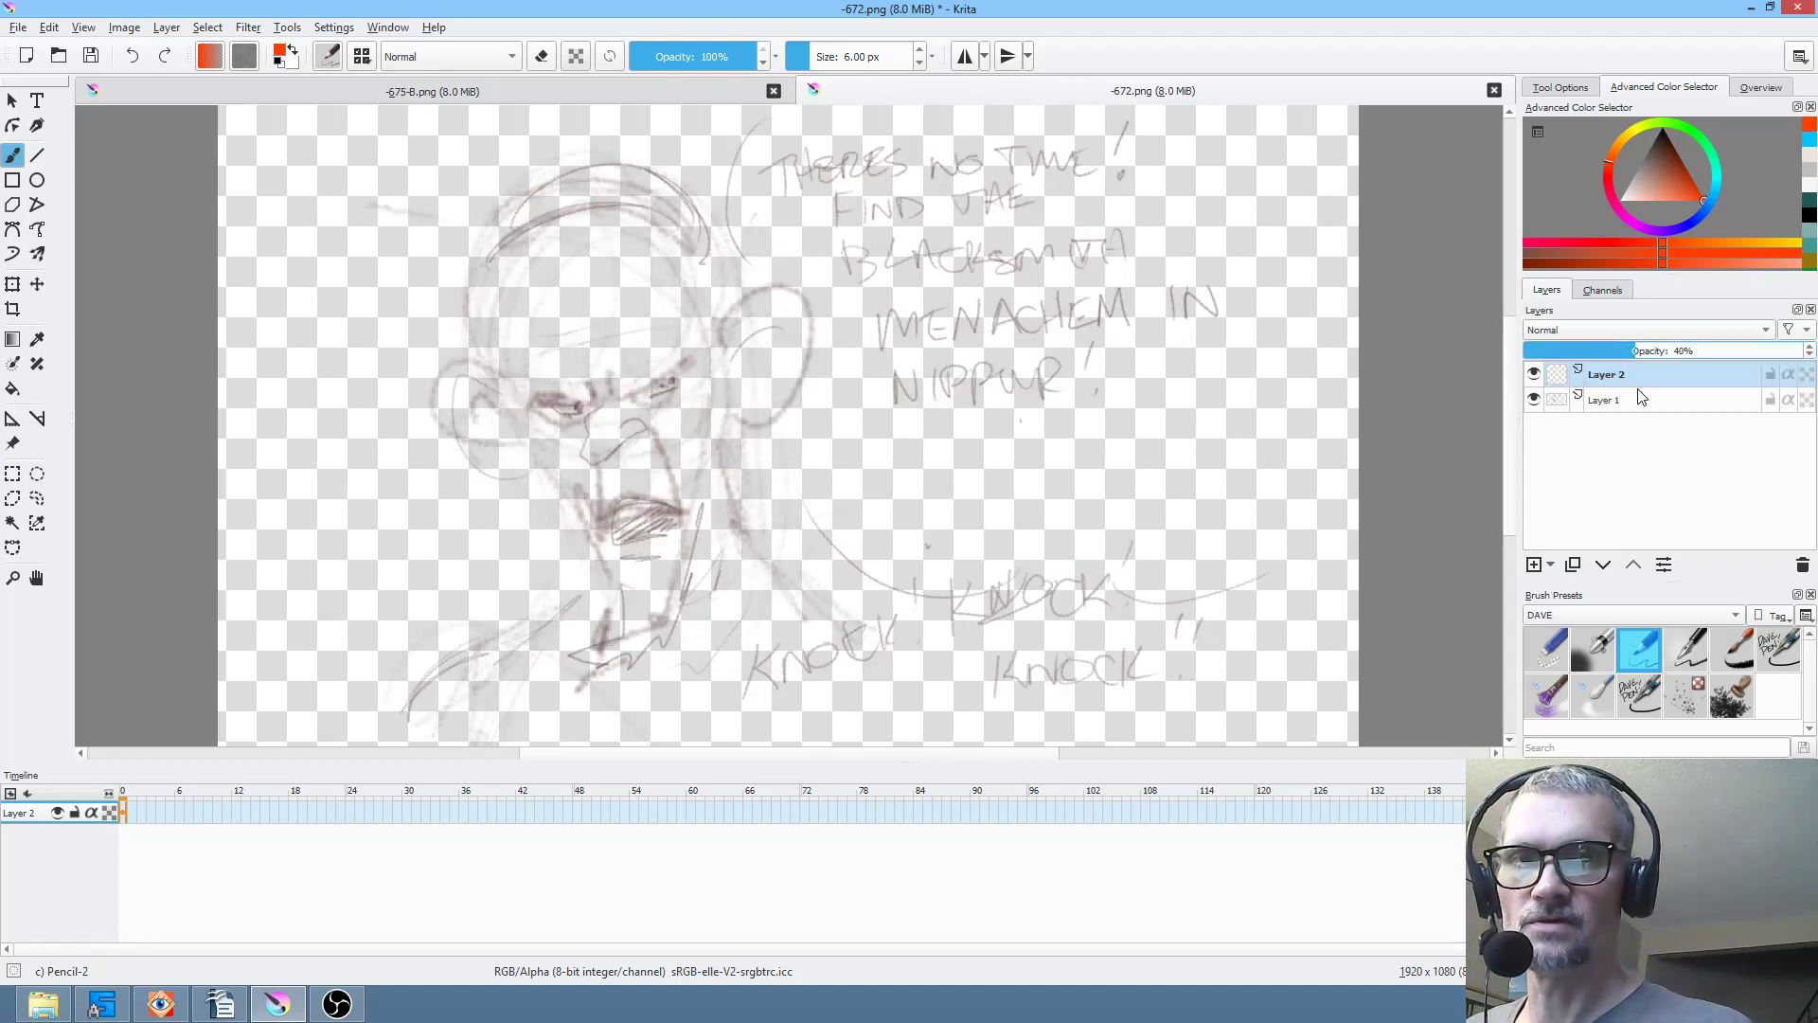
click(1799, 351)
click(1671, 400)
click(1638, 351)
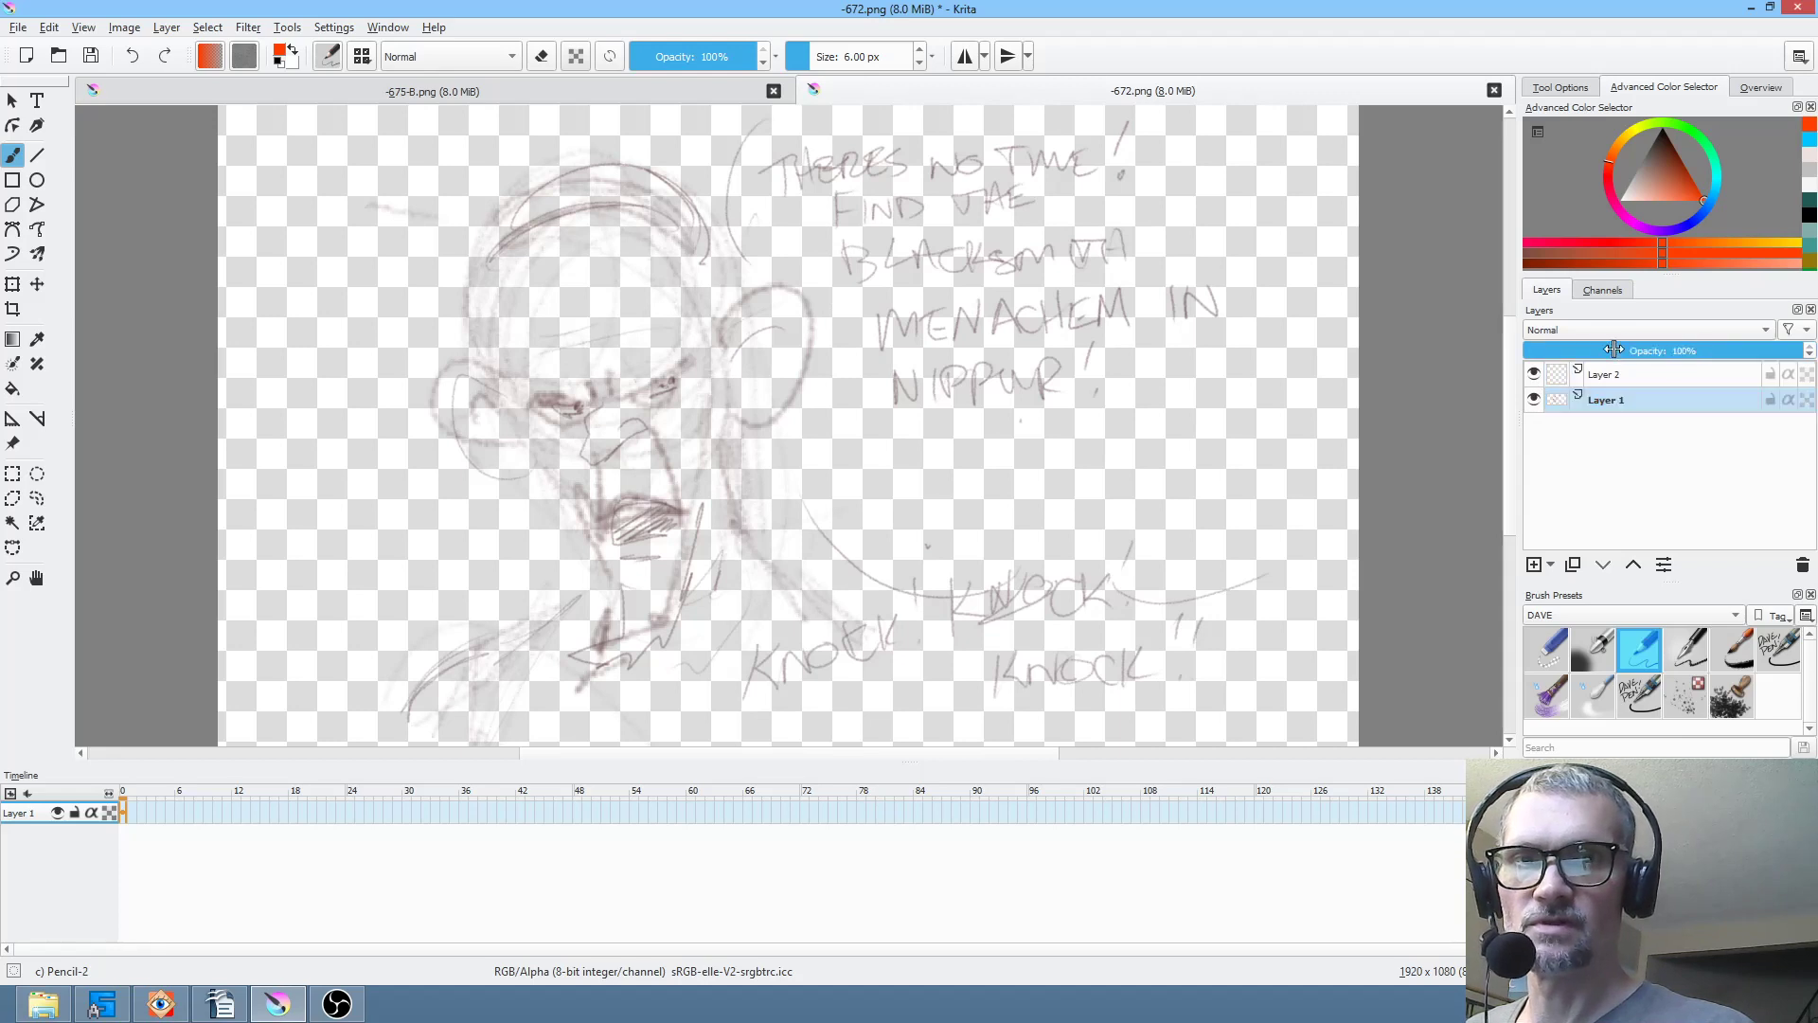
click(1634, 374)
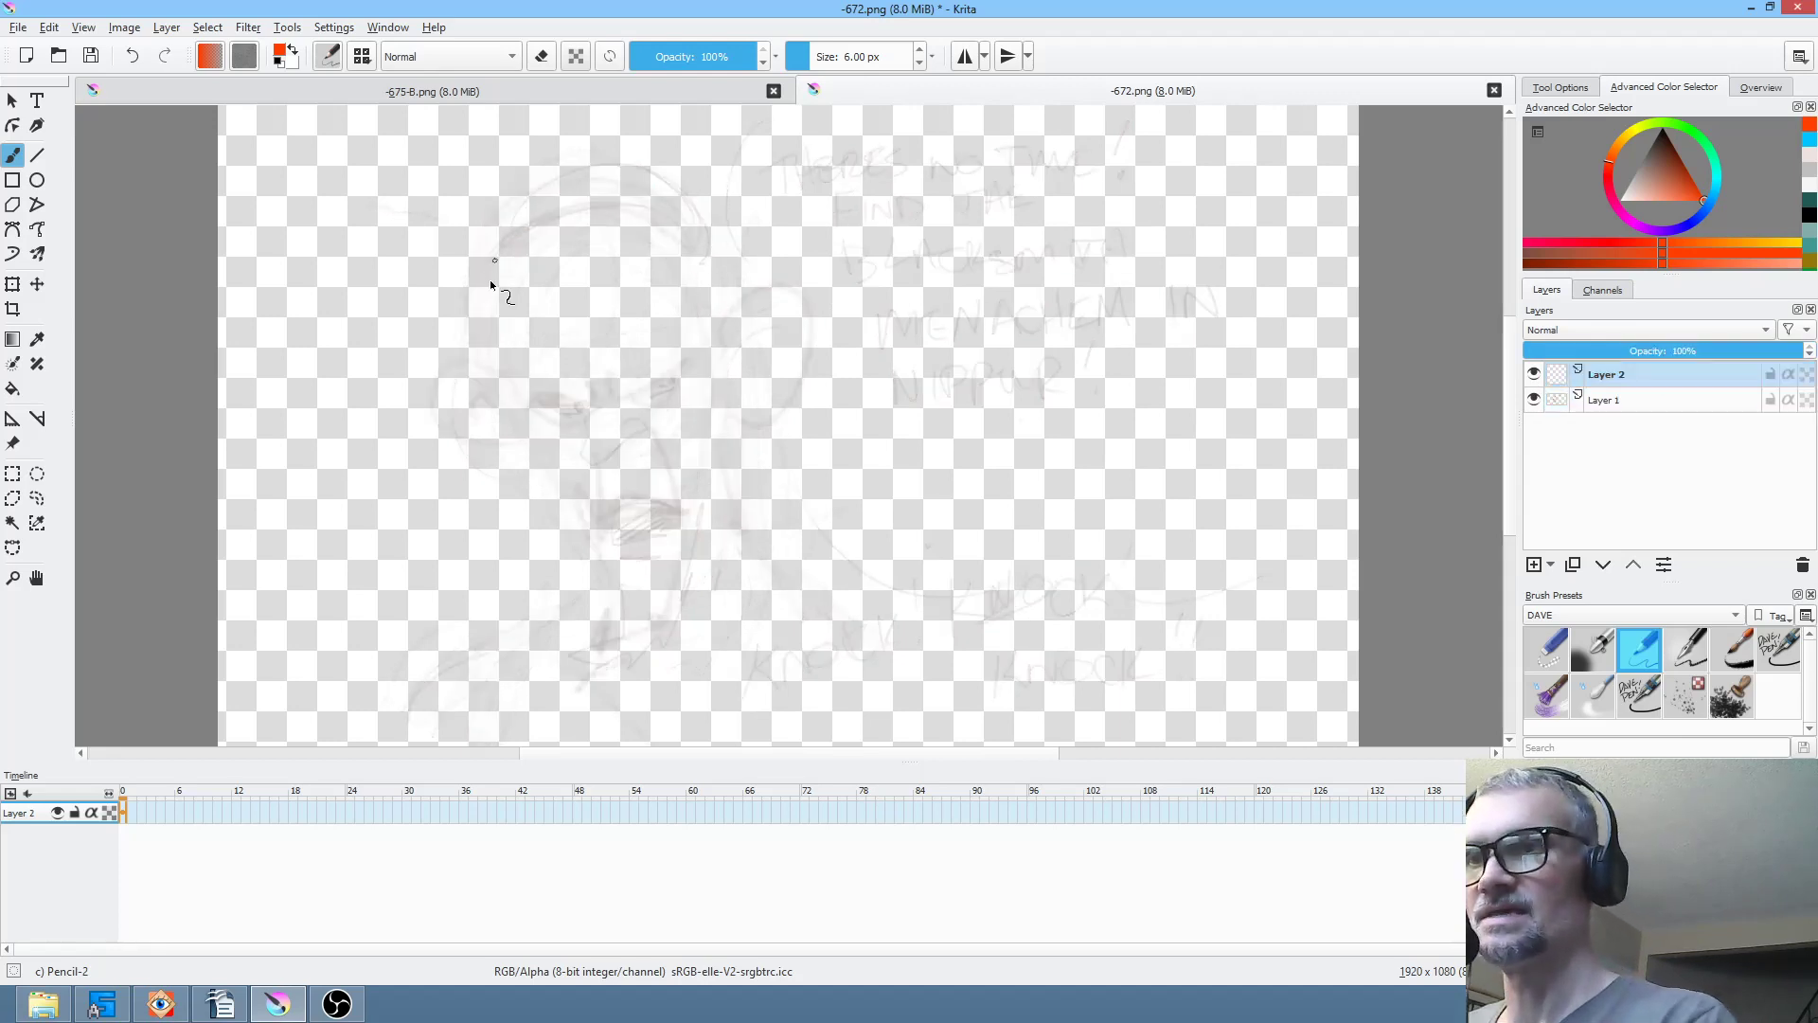
- Sketch the round skull in red over the faded drawing, and redraw the circle in black
mouse_move(705, 350)
mouse_down()
mouse_move(471, 250)
mouse_move(472, 338)
mouse_move(499, 394)
mouse_up()
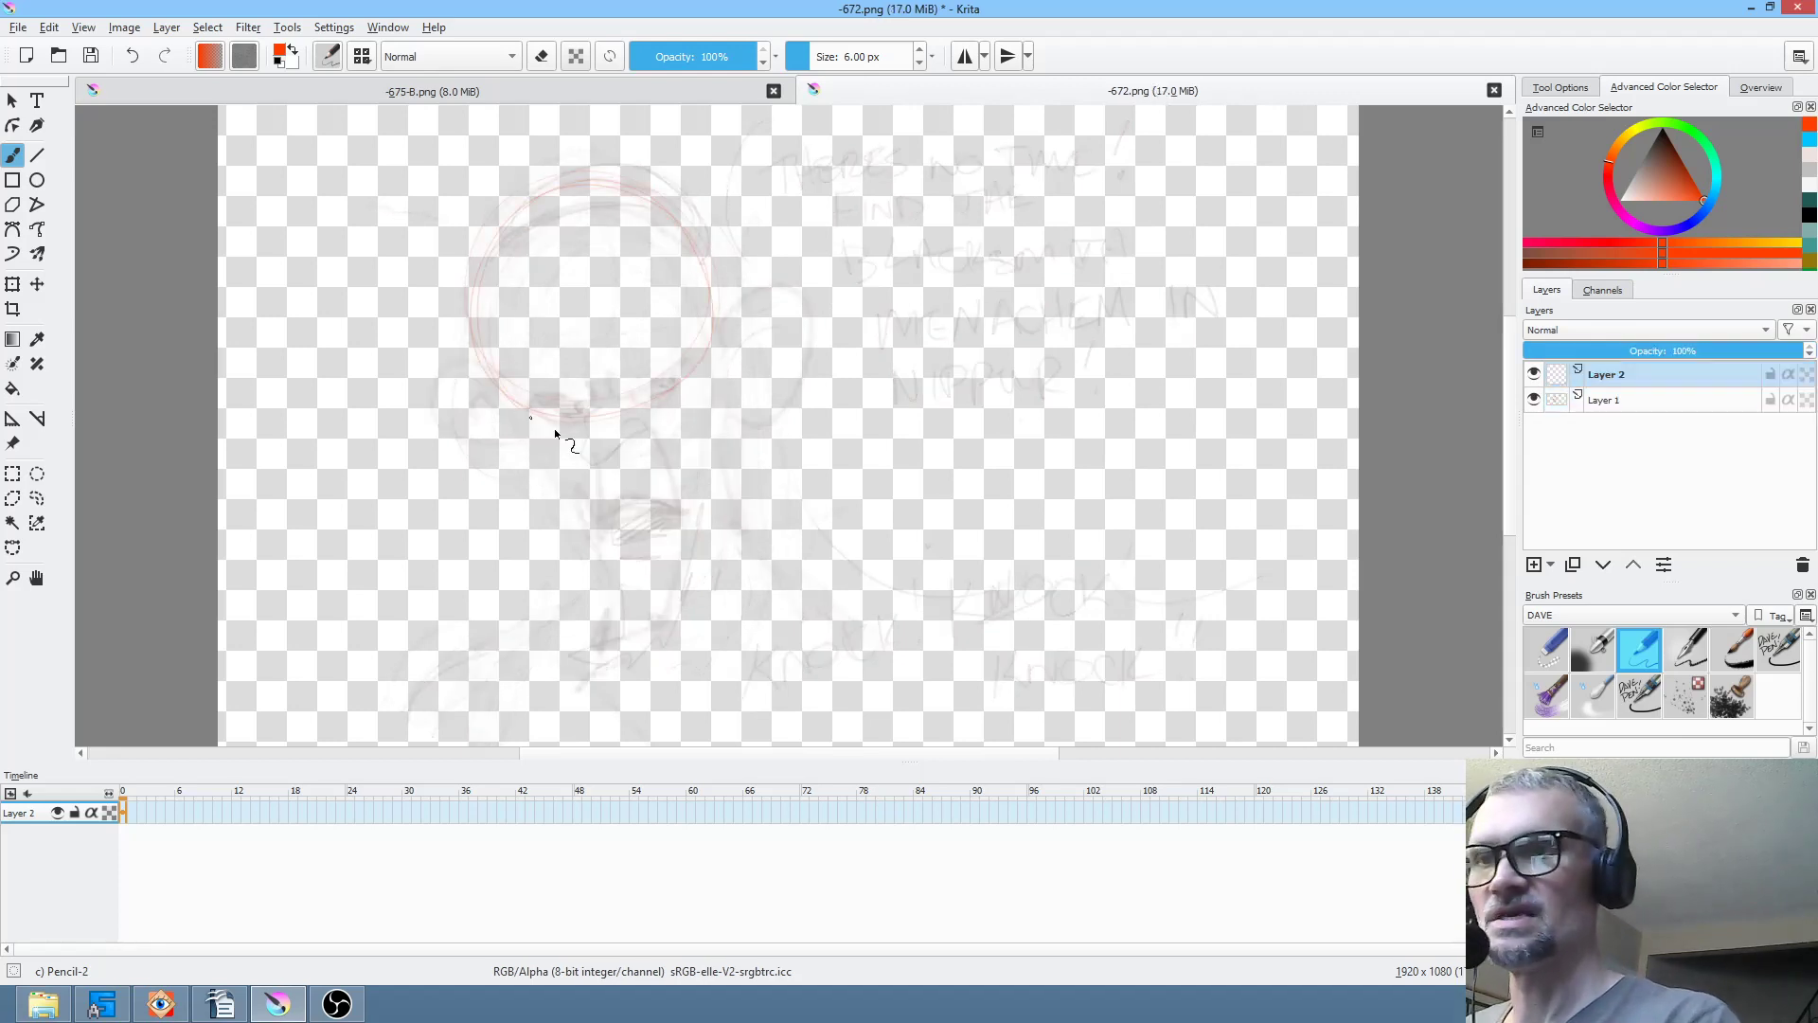
click(1663, 125)
mouse_move(703, 291)
mouse_down()
mouse_move(657, 211)
mouse_move(599, 189)
mouse_up()
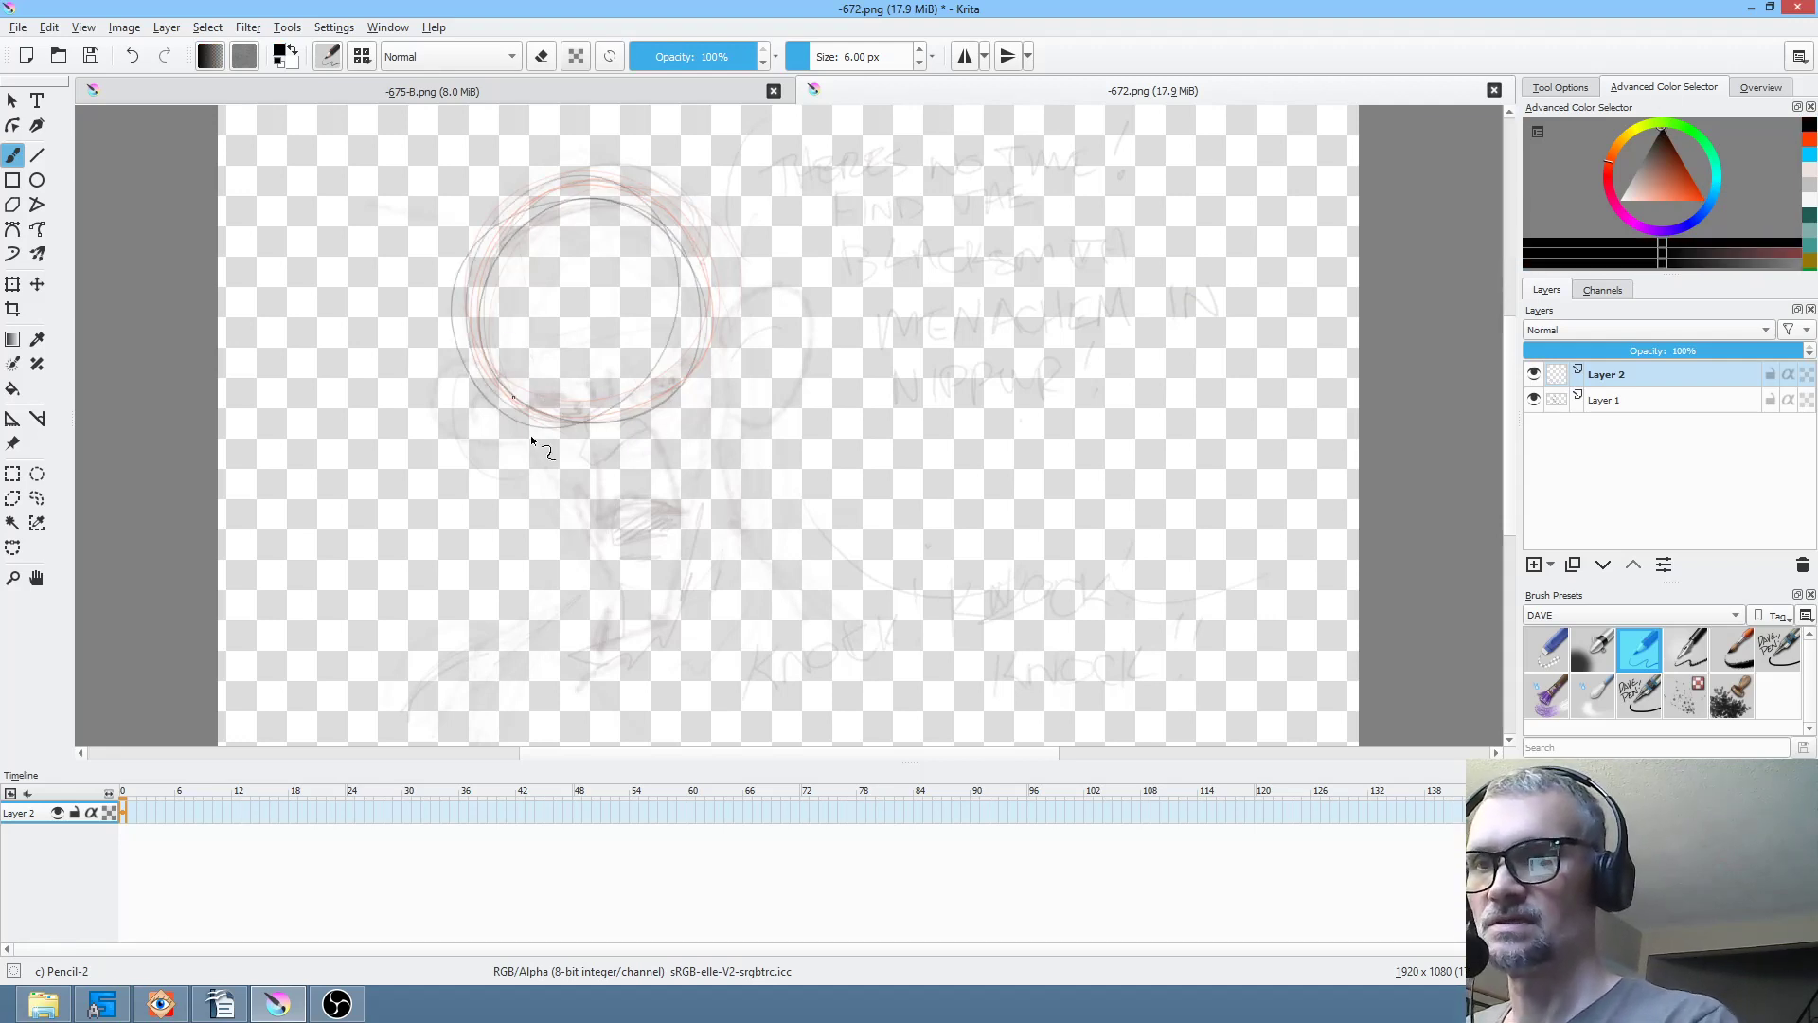
- Sketch the jawline and both ears in black below and beside the skull circle
drag(528, 447, 564, 486)
mouse_move(600, 559)
mouse_down()
mouse_move(610, 610)
mouse_move(587, 650)
mouse_move(650, 620)
mouse_move(712, 500)
mouse_up()
mouse_move(717, 334)
mouse_down()
mouse_move(771, 313)
mouse_move(753, 305)
mouse_move(723, 422)
mouse_up()
drag(755, 291, 774, 365)
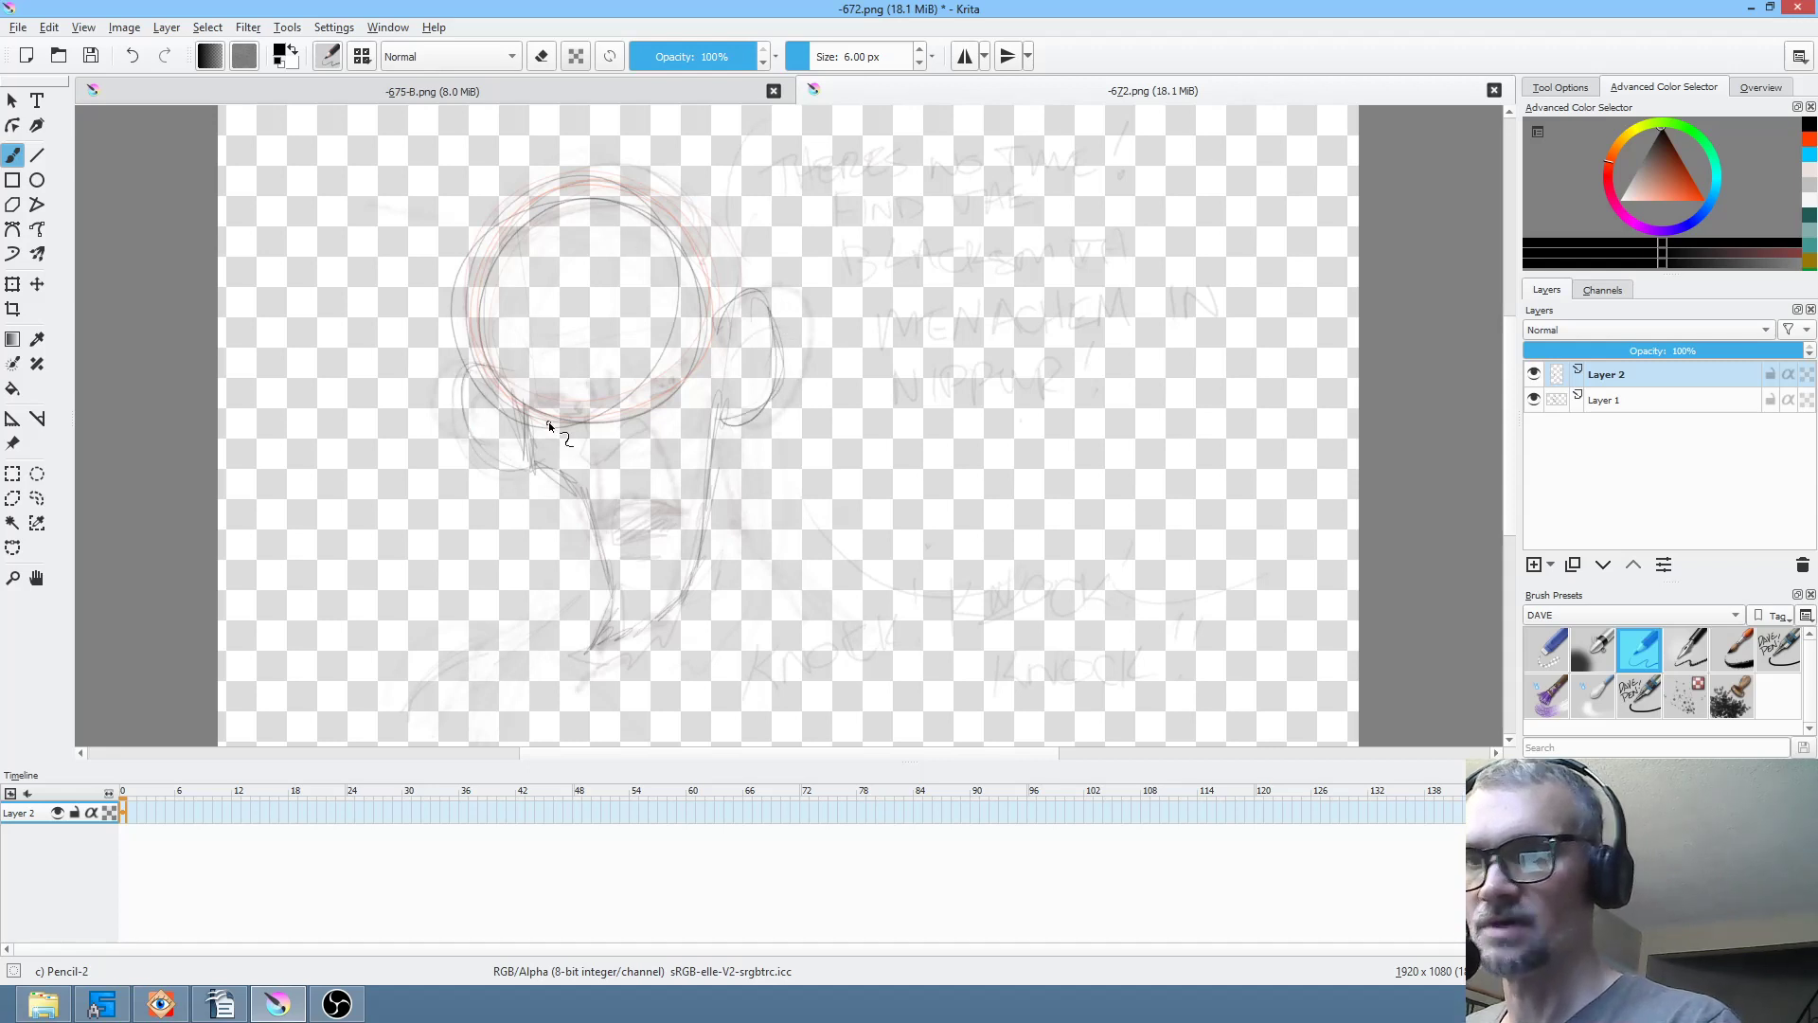
drag(721, 396, 738, 274)
- Raise Layer 1's opacity so the original sketch reads more clearly, and make Layer 2 active again
drag(780, 331, 905, 406)
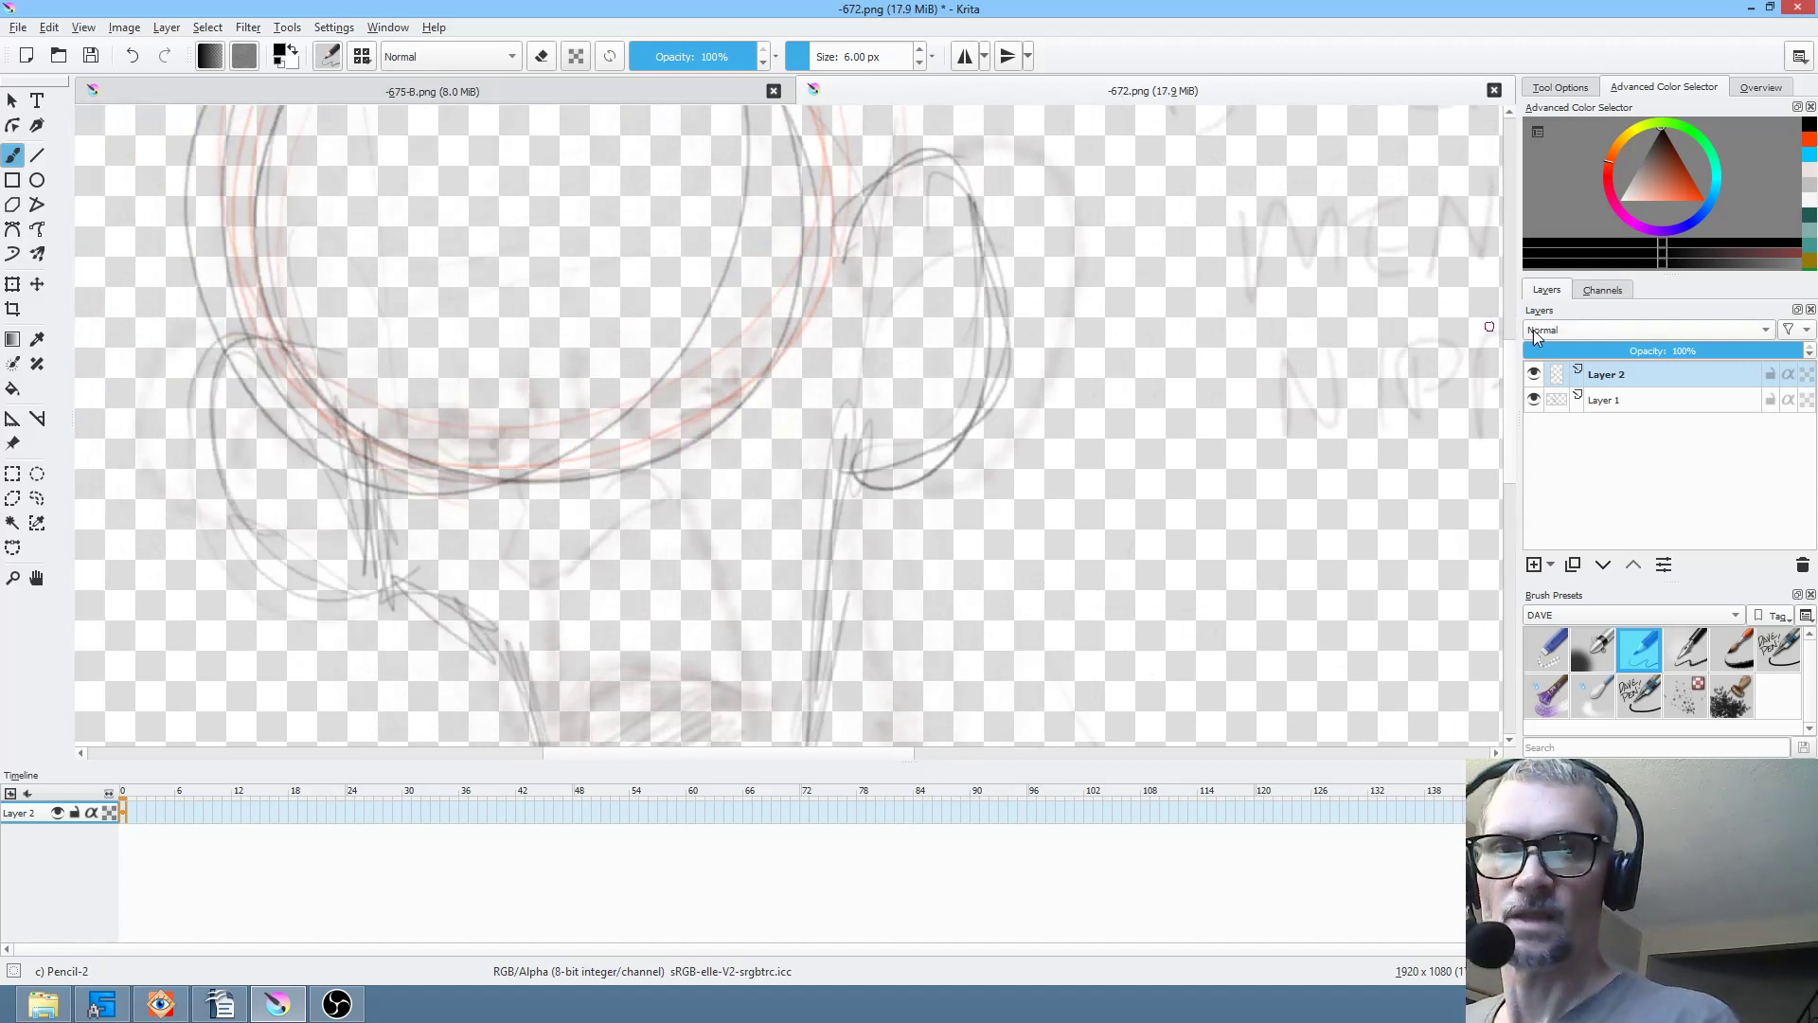
click(1625, 400)
click(1697, 351)
click(1630, 373)
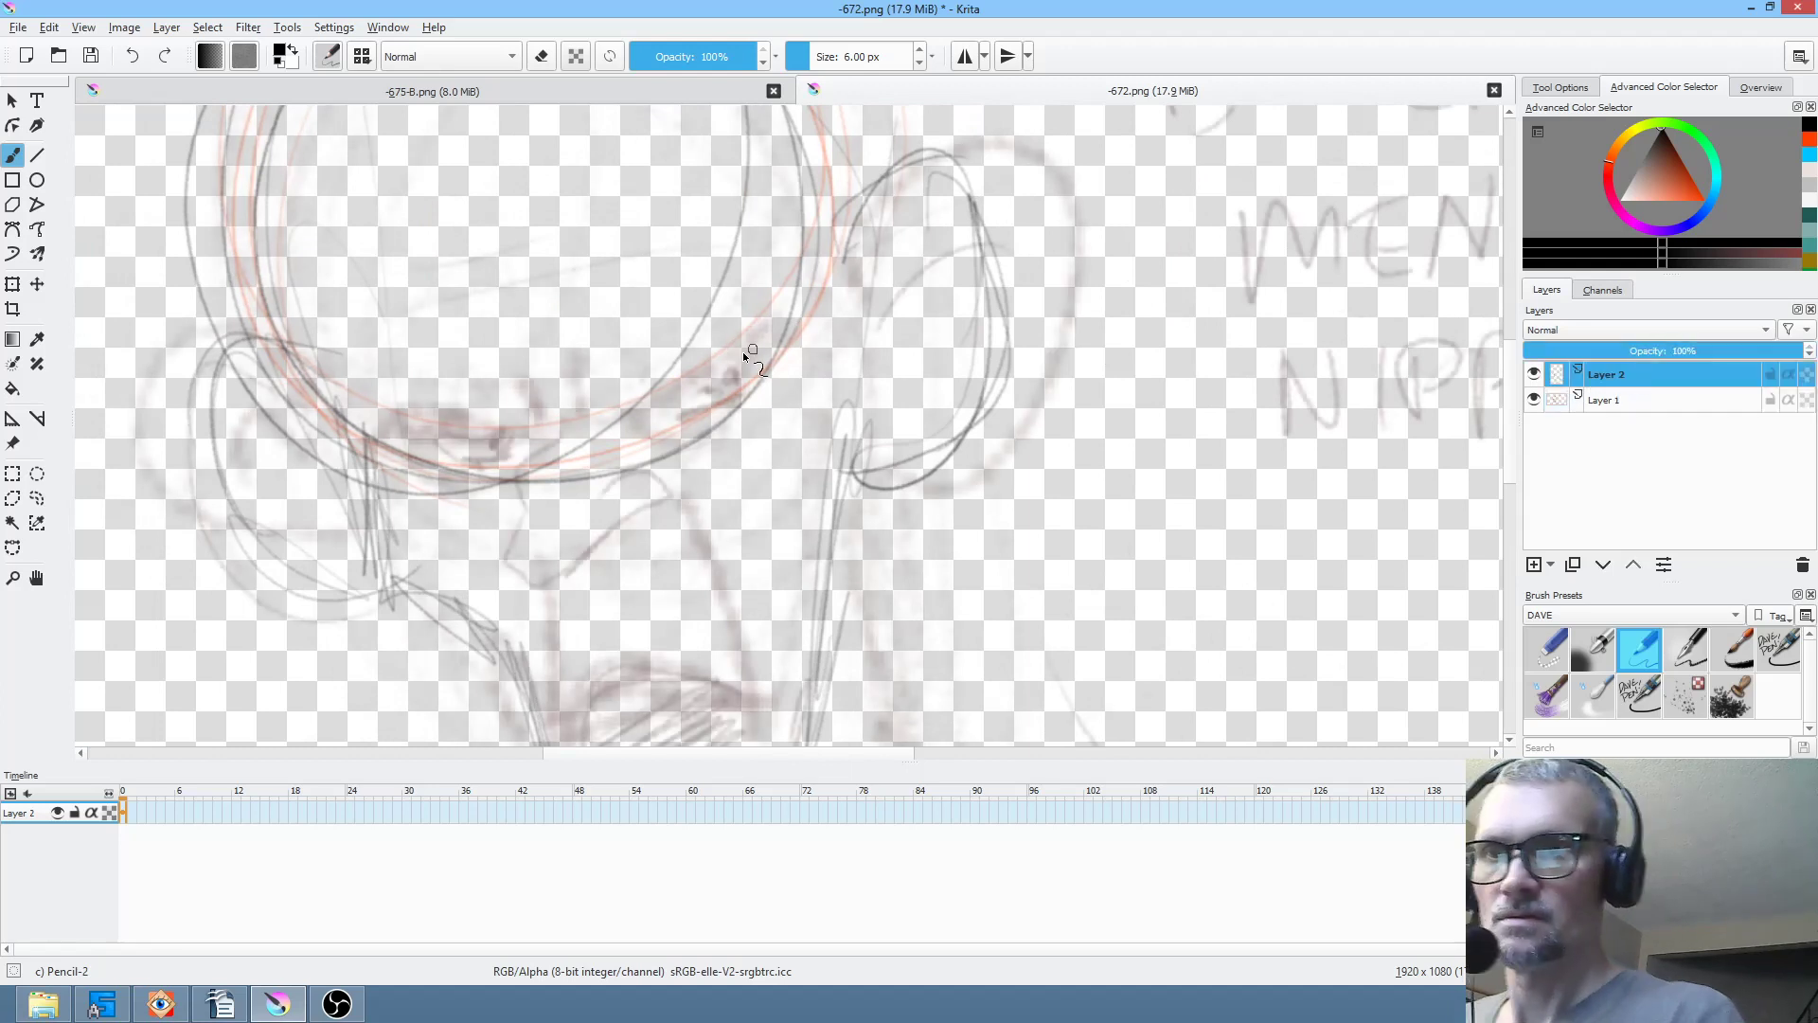
- Sketch the slanted angry brows and the hooked nose, checking the face in a mirrored view
drag(624, 408, 775, 353)
mouse_move(495, 436)
mouse_down()
mouse_move(386, 451)
mouse_move(583, 429)
mouse_up()
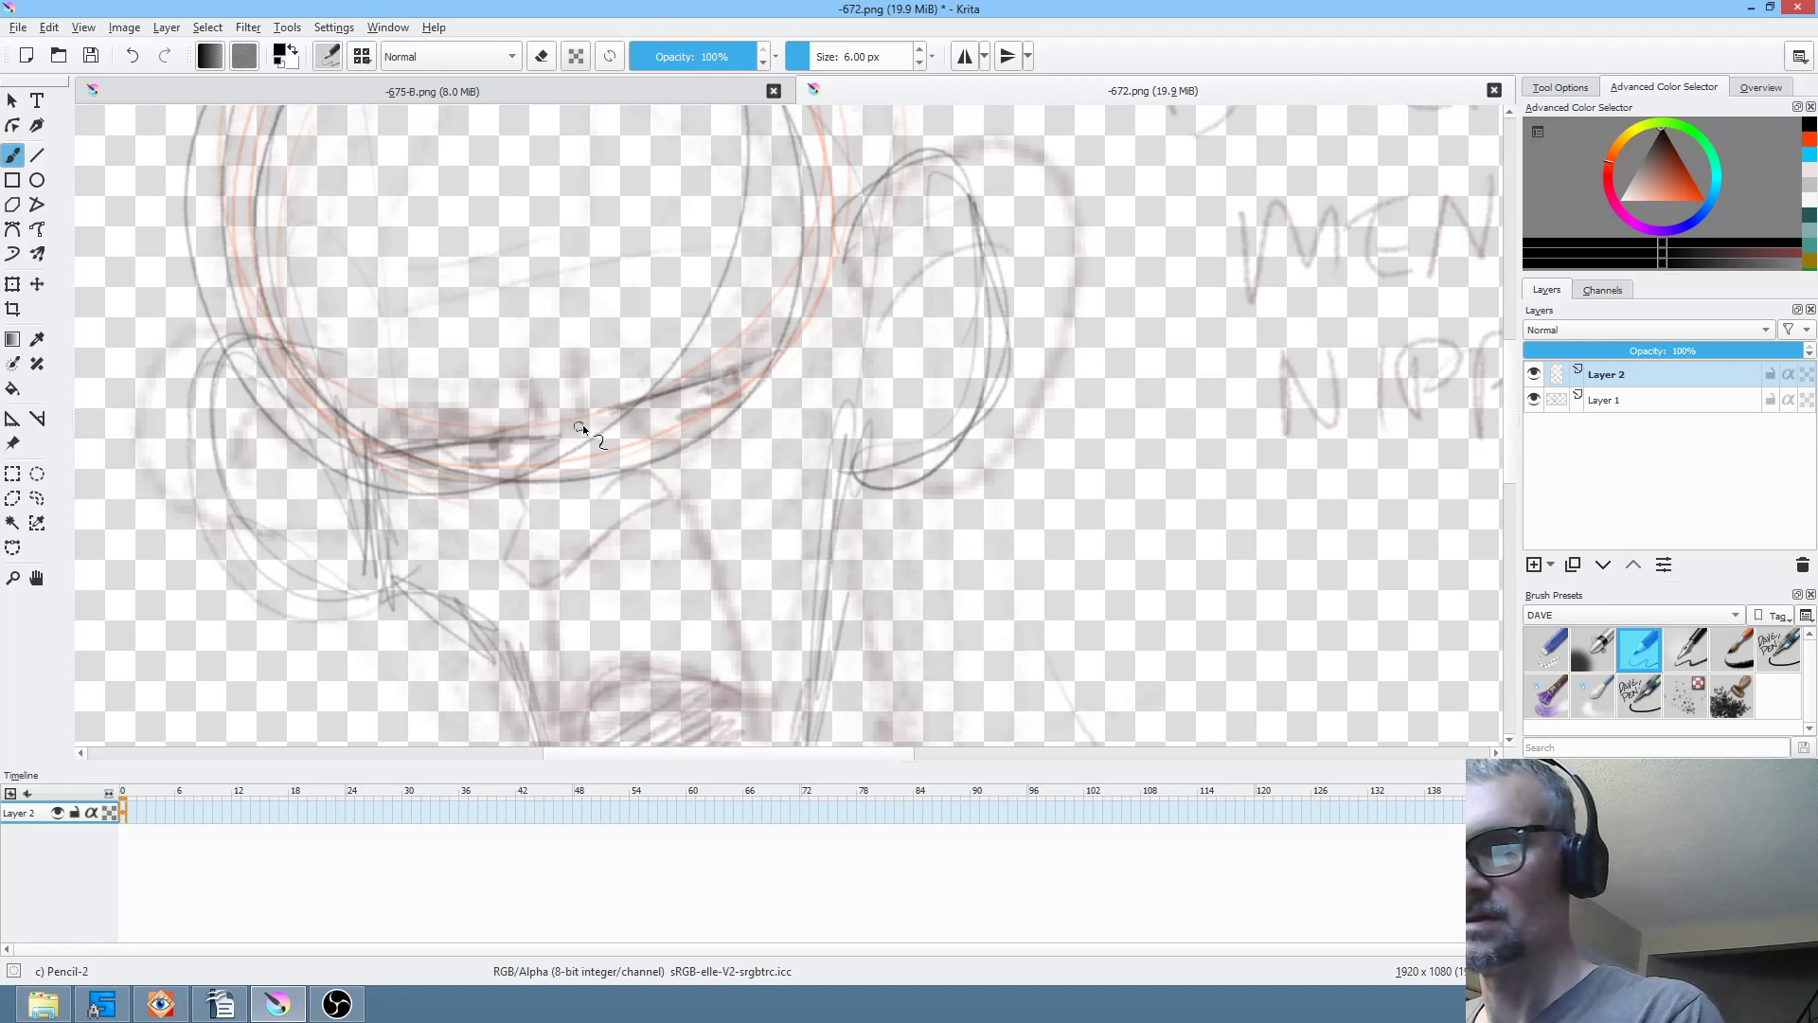
mouse_move(790, 357)
mouse_down()
mouse_move(637, 409)
mouse_move(779, 358)
mouse_up()
drag(682, 421, 771, 368)
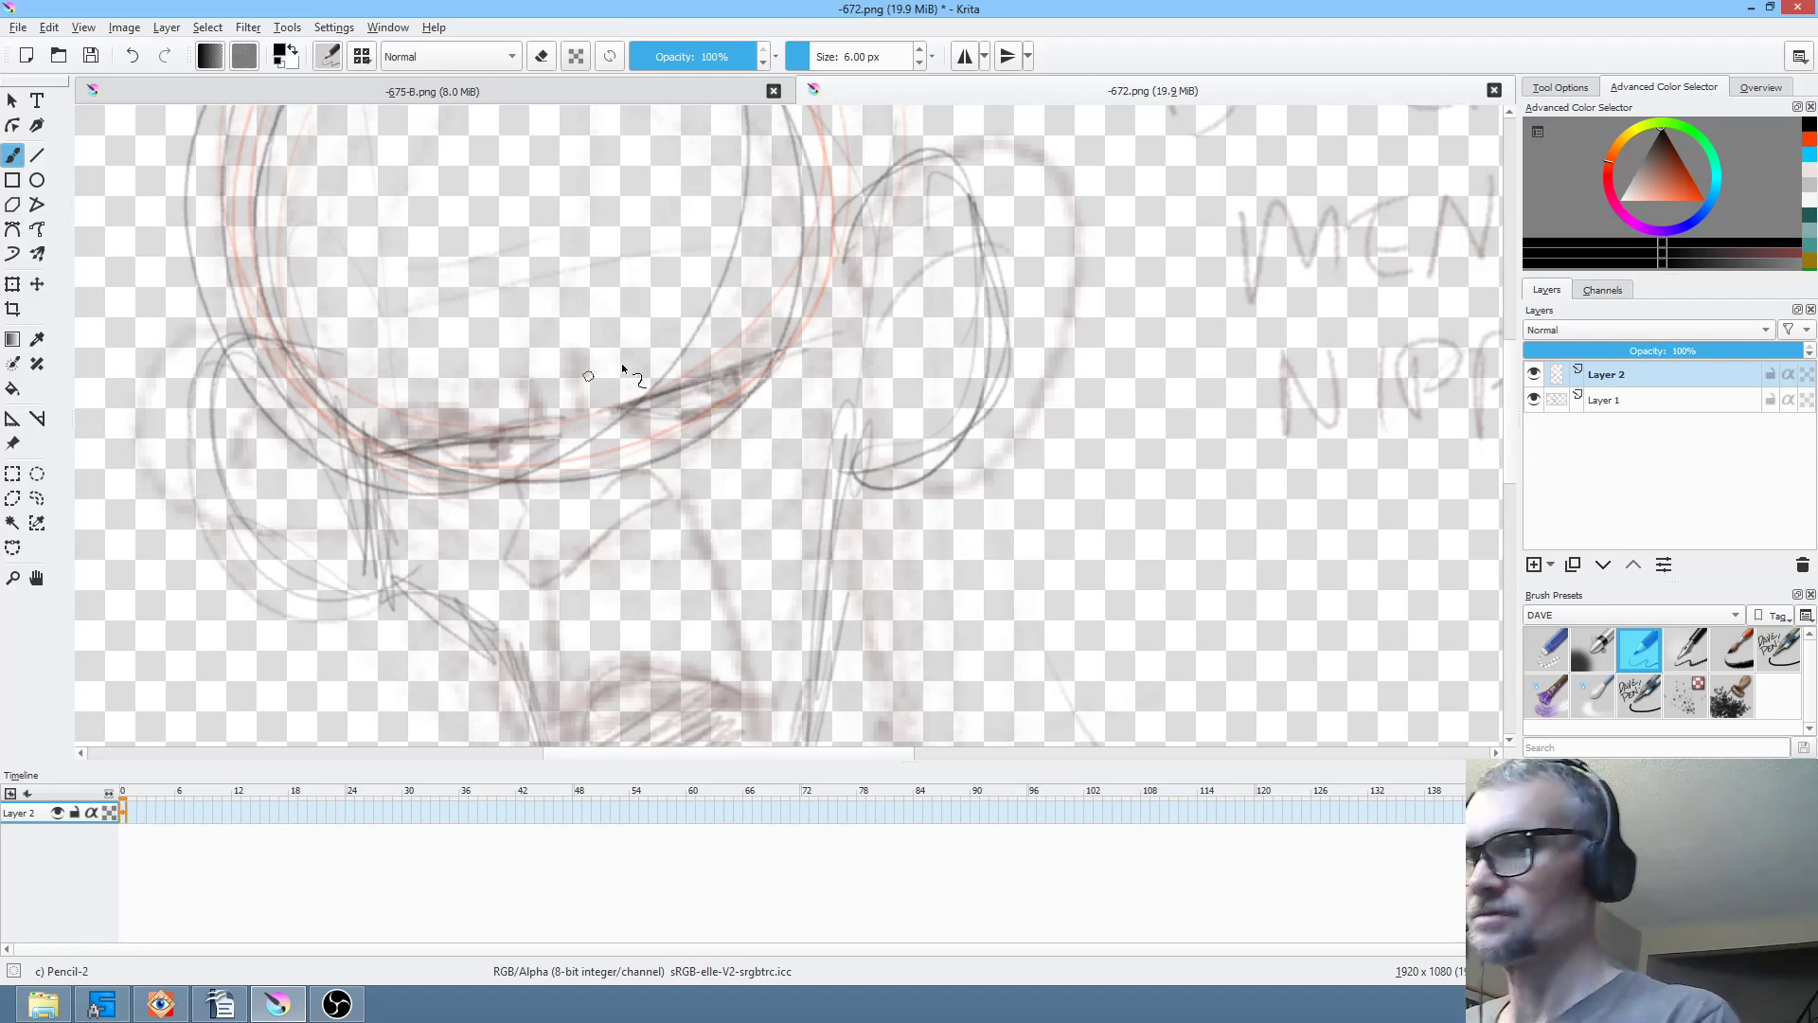
key(m)
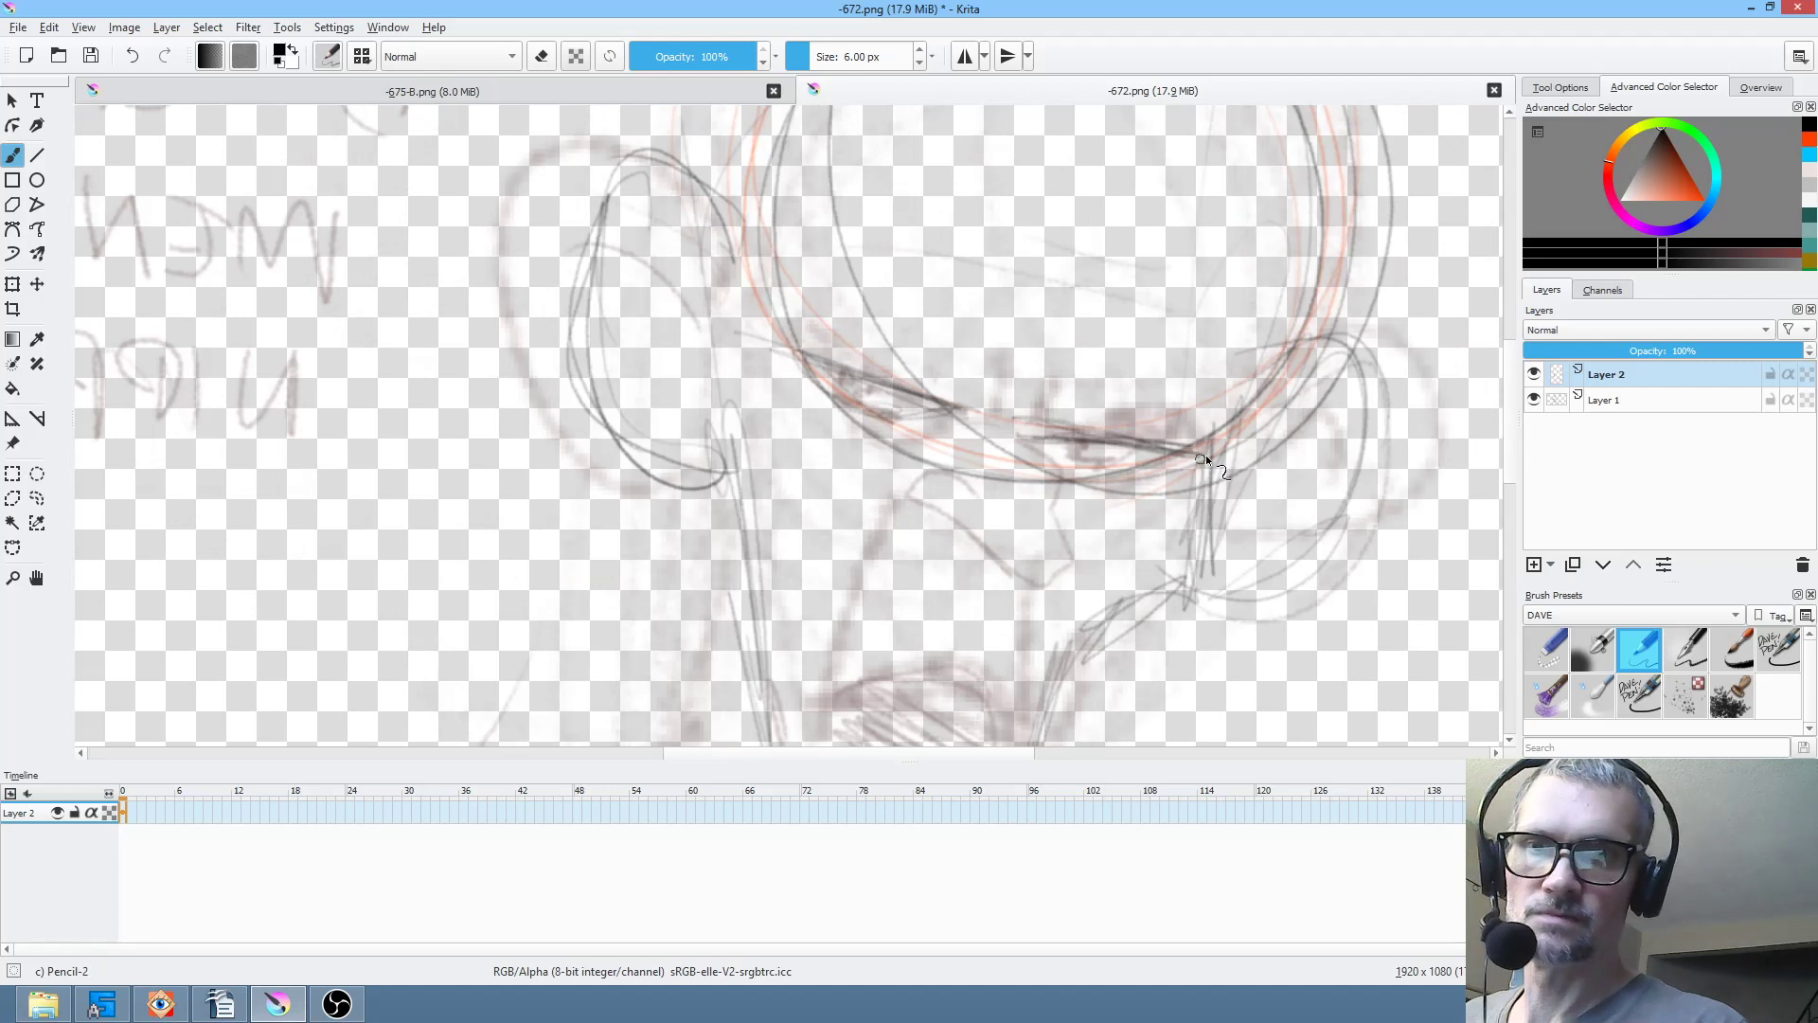
key(m)
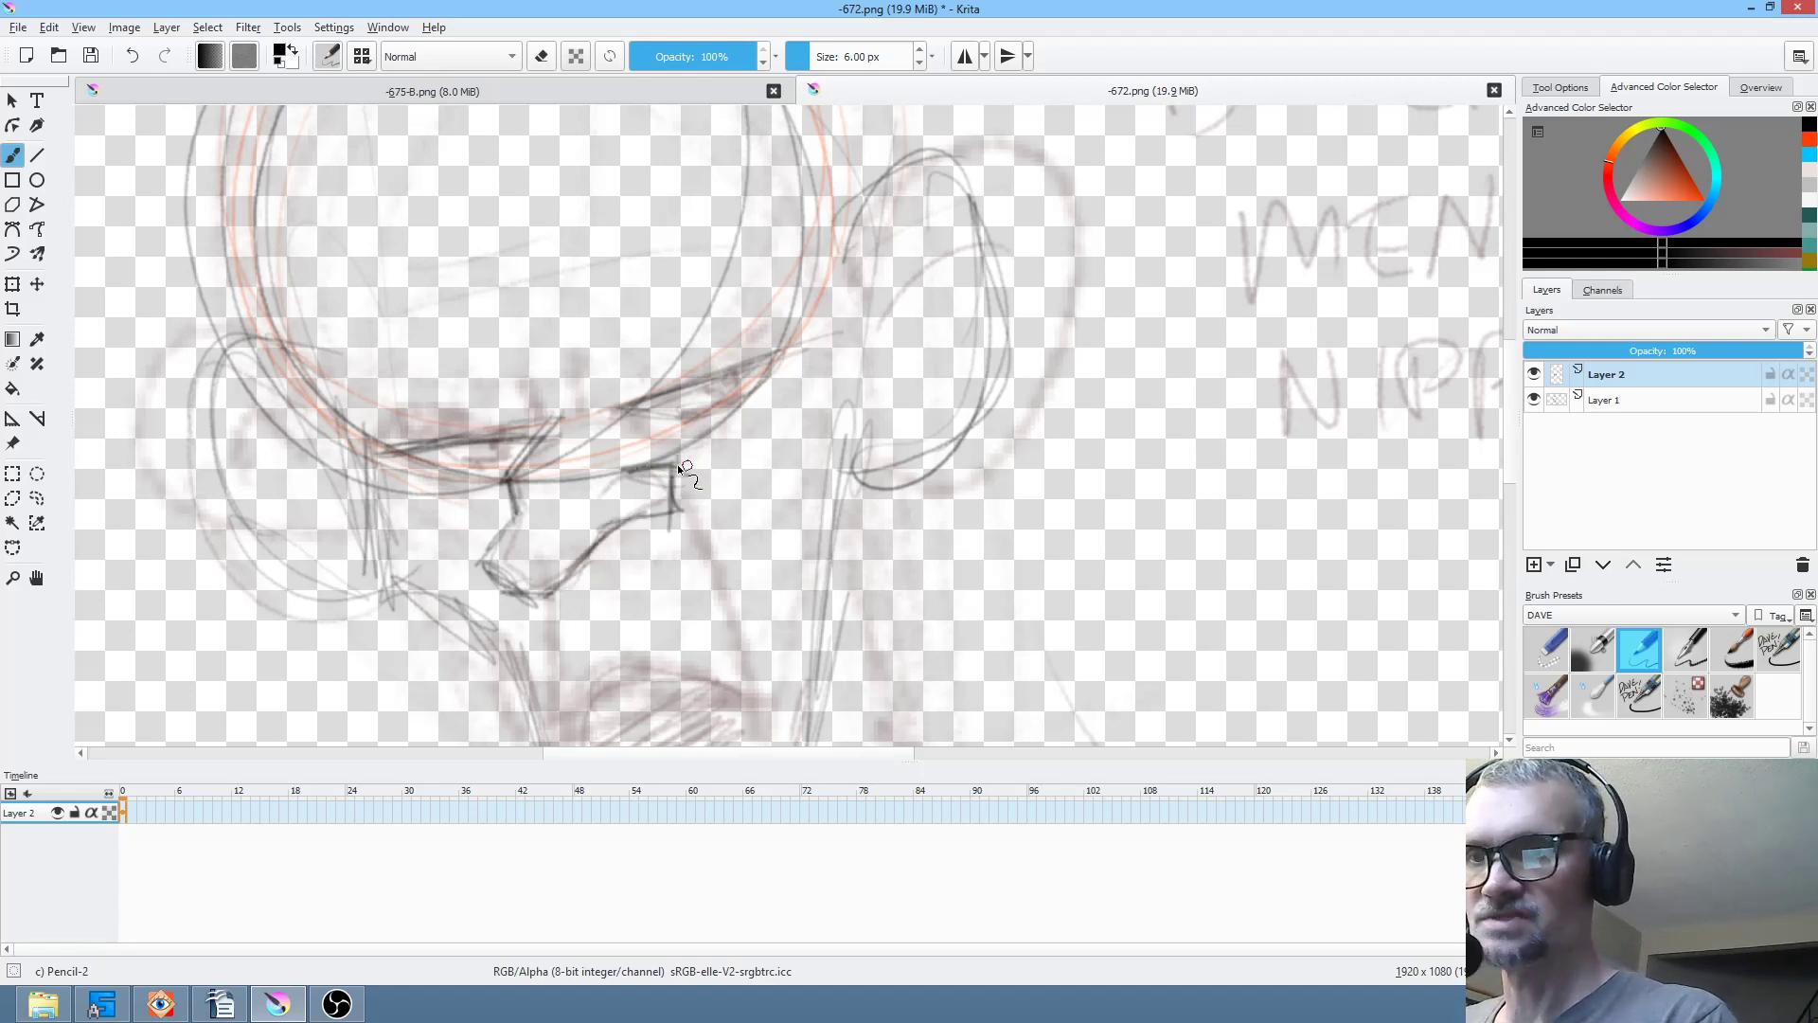
- Sketch the cheek and nose folds, the open mouth, and the pointed chin over the rough drawing
mouse_move(739, 541)
mouse_down()
mouse_move(757, 592)
mouse_move(749, 549)
mouse_move(824, 492)
mouse_move(844, 597)
mouse_up()
drag(378, 547, 385, 579)
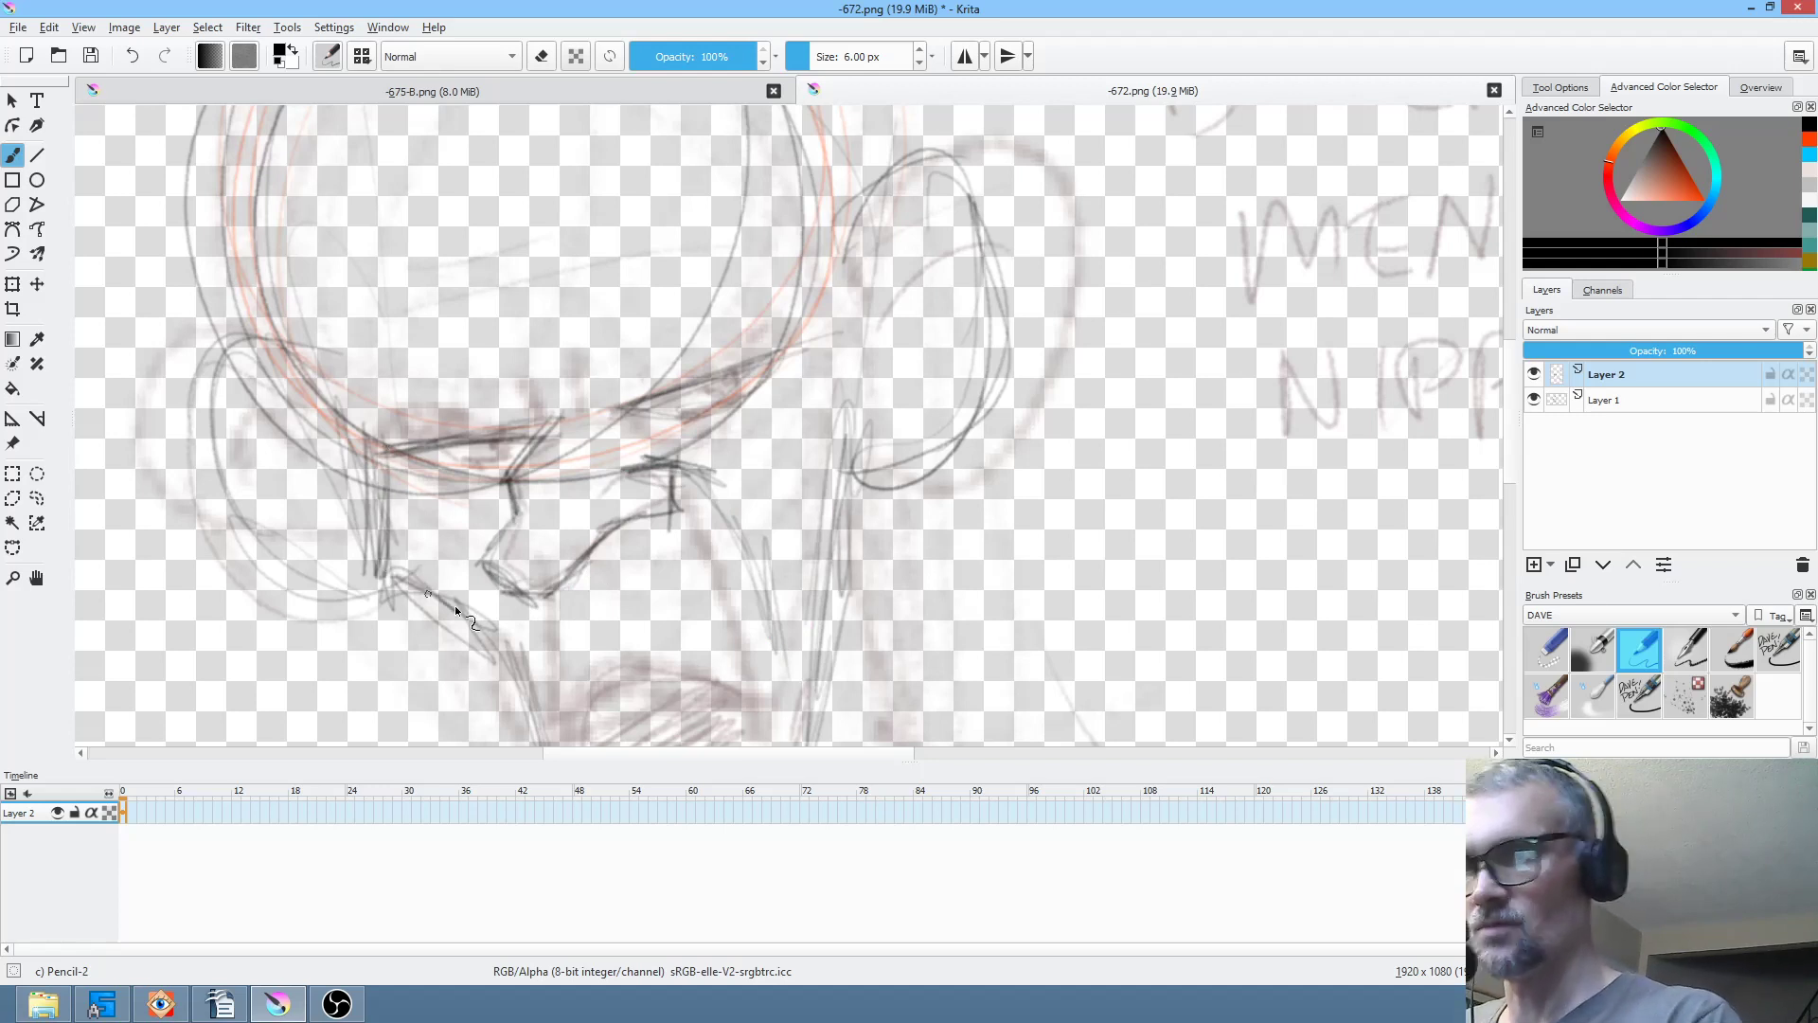
mouse_move(599, 587)
mouse_down()
mouse_move(545, 388)
mouse_move(568, 523)
mouse_move(696, 519)
mouse_up()
mouse_move(528, 558)
mouse_down()
mouse_move(684, 546)
mouse_move(695, 580)
mouse_up()
mouse_move(342, 379)
mouse_down()
mouse_move(441, 459)
mouse_move(473, 539)
mouse_up()
drag(440, 456, 521, 683)
drag(454, 483, 531, 720)
drag(696, 515, 790, 287)
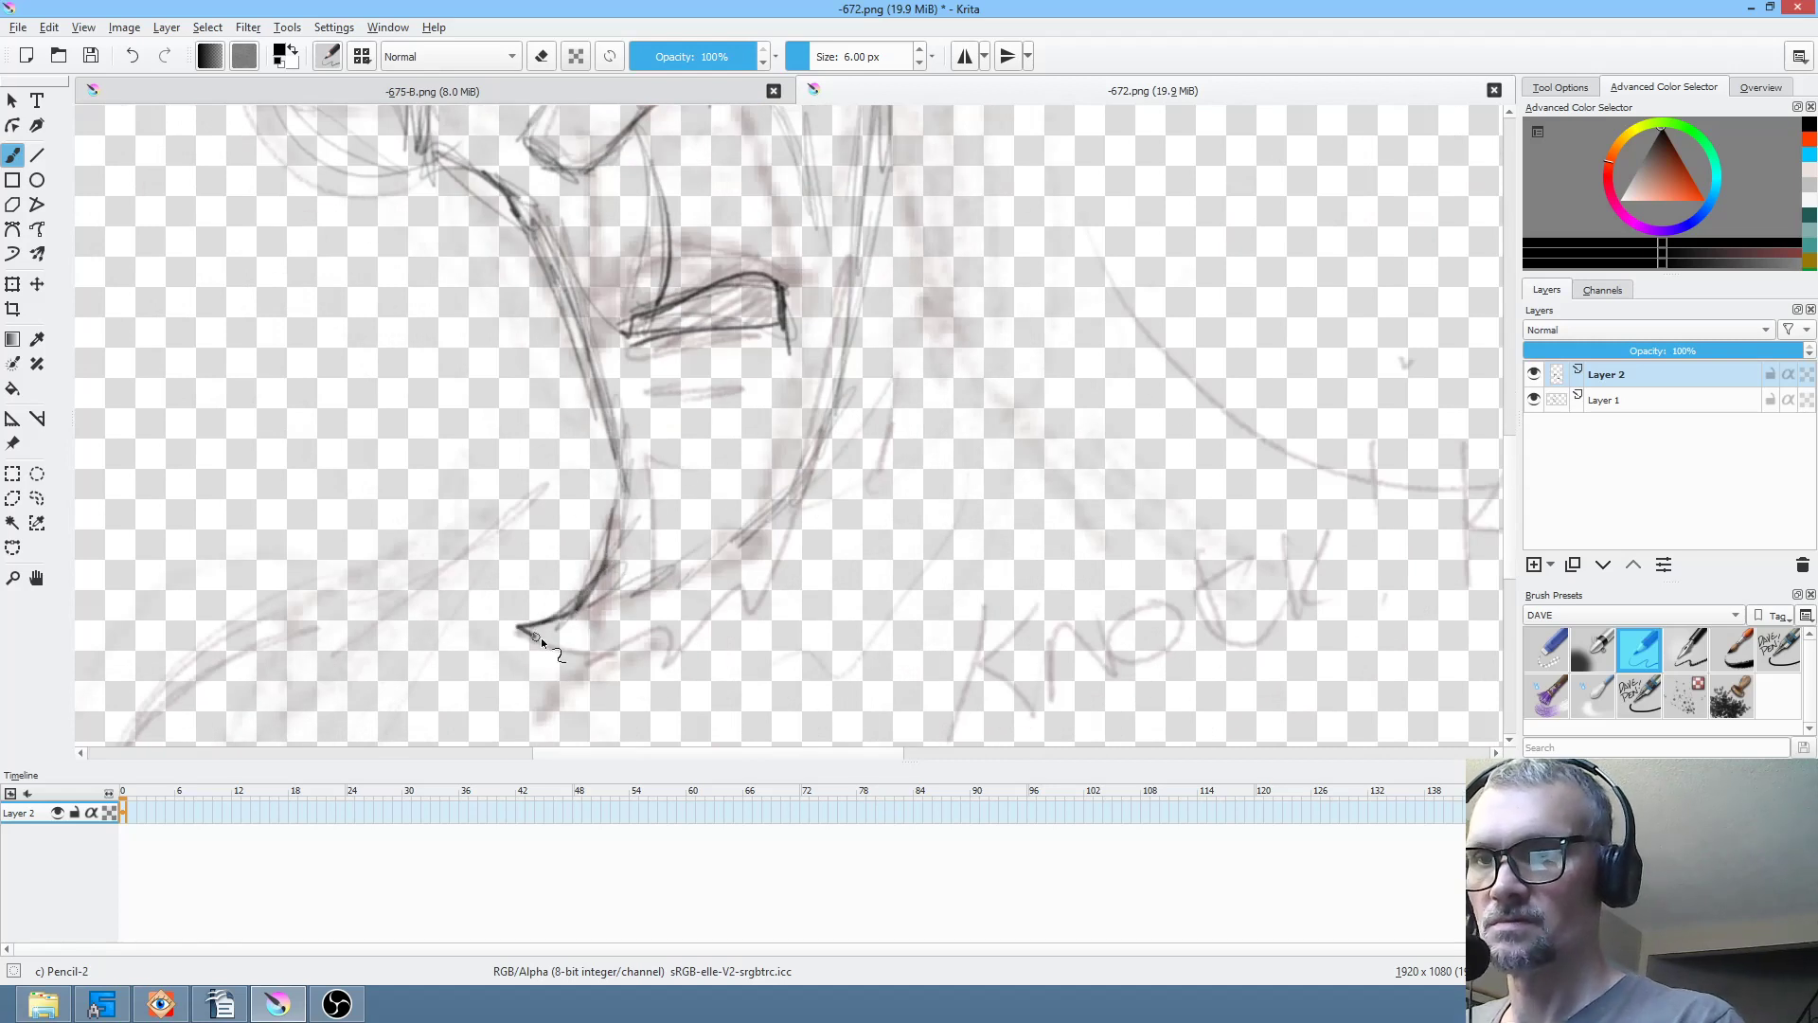
- Reinforce the jaw with darker strokes, and add contour and inner fold lines to the larger ear
drag(718, 606, 769, 561)
mouse_move(822, 471)
mouse_down()
mouse_move(718, 699)
mouse_move(777, 473)
mouse_move(721, 633)
mouse_up()
drag(790, 286, 793, 506)
drag(800, 389, 695, 718)
drag(777, 348, 770, 549)
drag(784, 409, 776, 495)
mouse_move(812, 404)
mouse_down()
mouse_move(839, 683)
mouse_move(924, 260)
mouse_up()
mouse_move(797, 364)
mouse_down()
mouse_move(901, 360)
mouse_move(907, 280)
mouse_move(921, 313)
mouse_move(882, 536)
mouse_up()
mouse_move(926, 358)
mouse_down()
mouse_move(860, 529)
mouse_move(803, 553)
mouse_up()
- Add inner fold lines to the smaller ear, darken the skull outline, and mark the creases between the brows
mouse_move(271, 473)
mouse_down()
mouse_move(183, 586)
mouse_move(256, 448)
mouse_move(348, 671)
mouse_up()
mouse_move(202, 502)
mouse_down()
mouse_move(344, 654)
mouse_move(237, 585)
mouse_move(291, 560)
mouse_up()
mouse_move(890, 338)
mouse_down()
mouse_move(816, 410)
mouse_move(822, 599)
mouse_up()
mouse_move(301, 545)
mouse_down()
mouse_move(327, 278)
mouse_move(663, 142)
mouse_up()
mouse_move(890, 440)
mouse_down()
mouse_move(849, 298)
mouse_move(518, 145)
mouse_move(479, 179)
mouse_move(371, 568)
mouse_move(607, 622)
mouse_move(608, 574)
mouse_up()
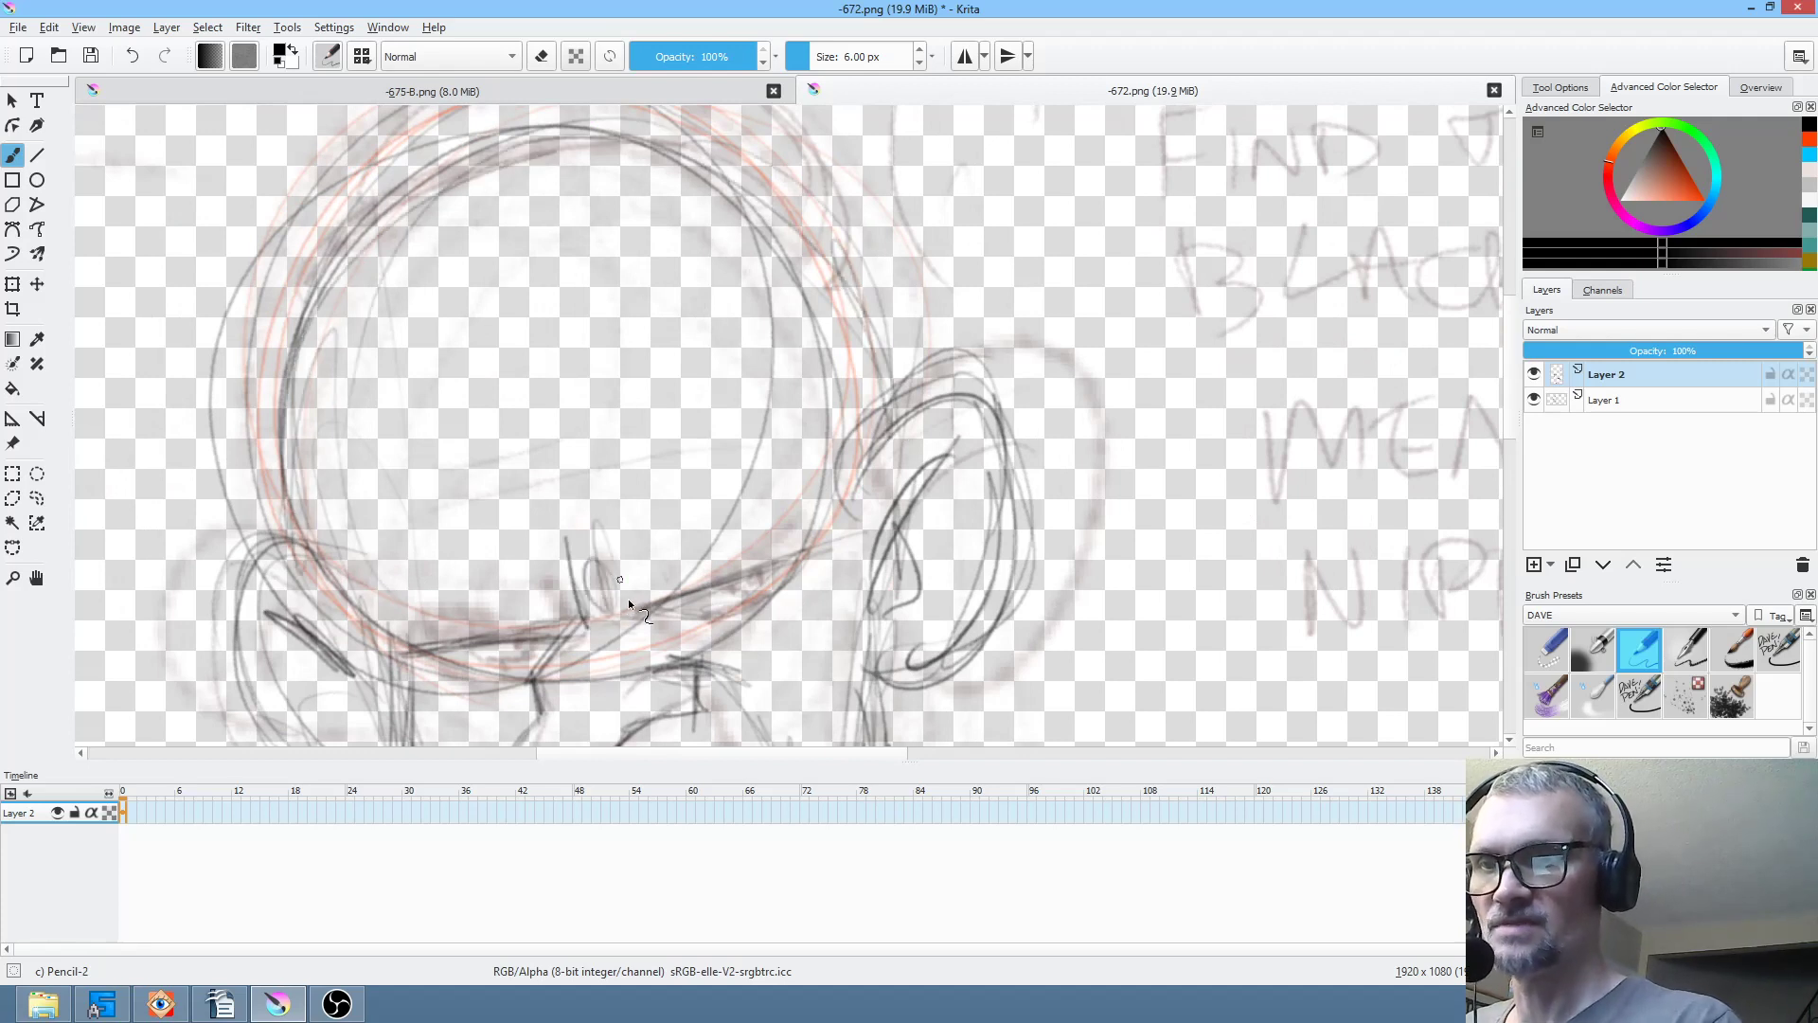
- Build up both eyebrows with hair strokes, and add lines beneath them and along the cheek
drag(739, 570, 826, 486)
mouse_move(791, 566)
mouse_down()
mouse_move(662, 607)
mouse_move(814, 554)
mouse_move(407, 641)
mouse_move(542, 633)
mouse_move(375, 638)
mouse_move(500, 641)
mouse_move(381, 640)
mouse_up()
mouse_move(479, 612)
mouse_down()
mouse_move(692, 587)
mouse_move(788, 512)
mouse_up()
drag(801, 532, 872, 378)
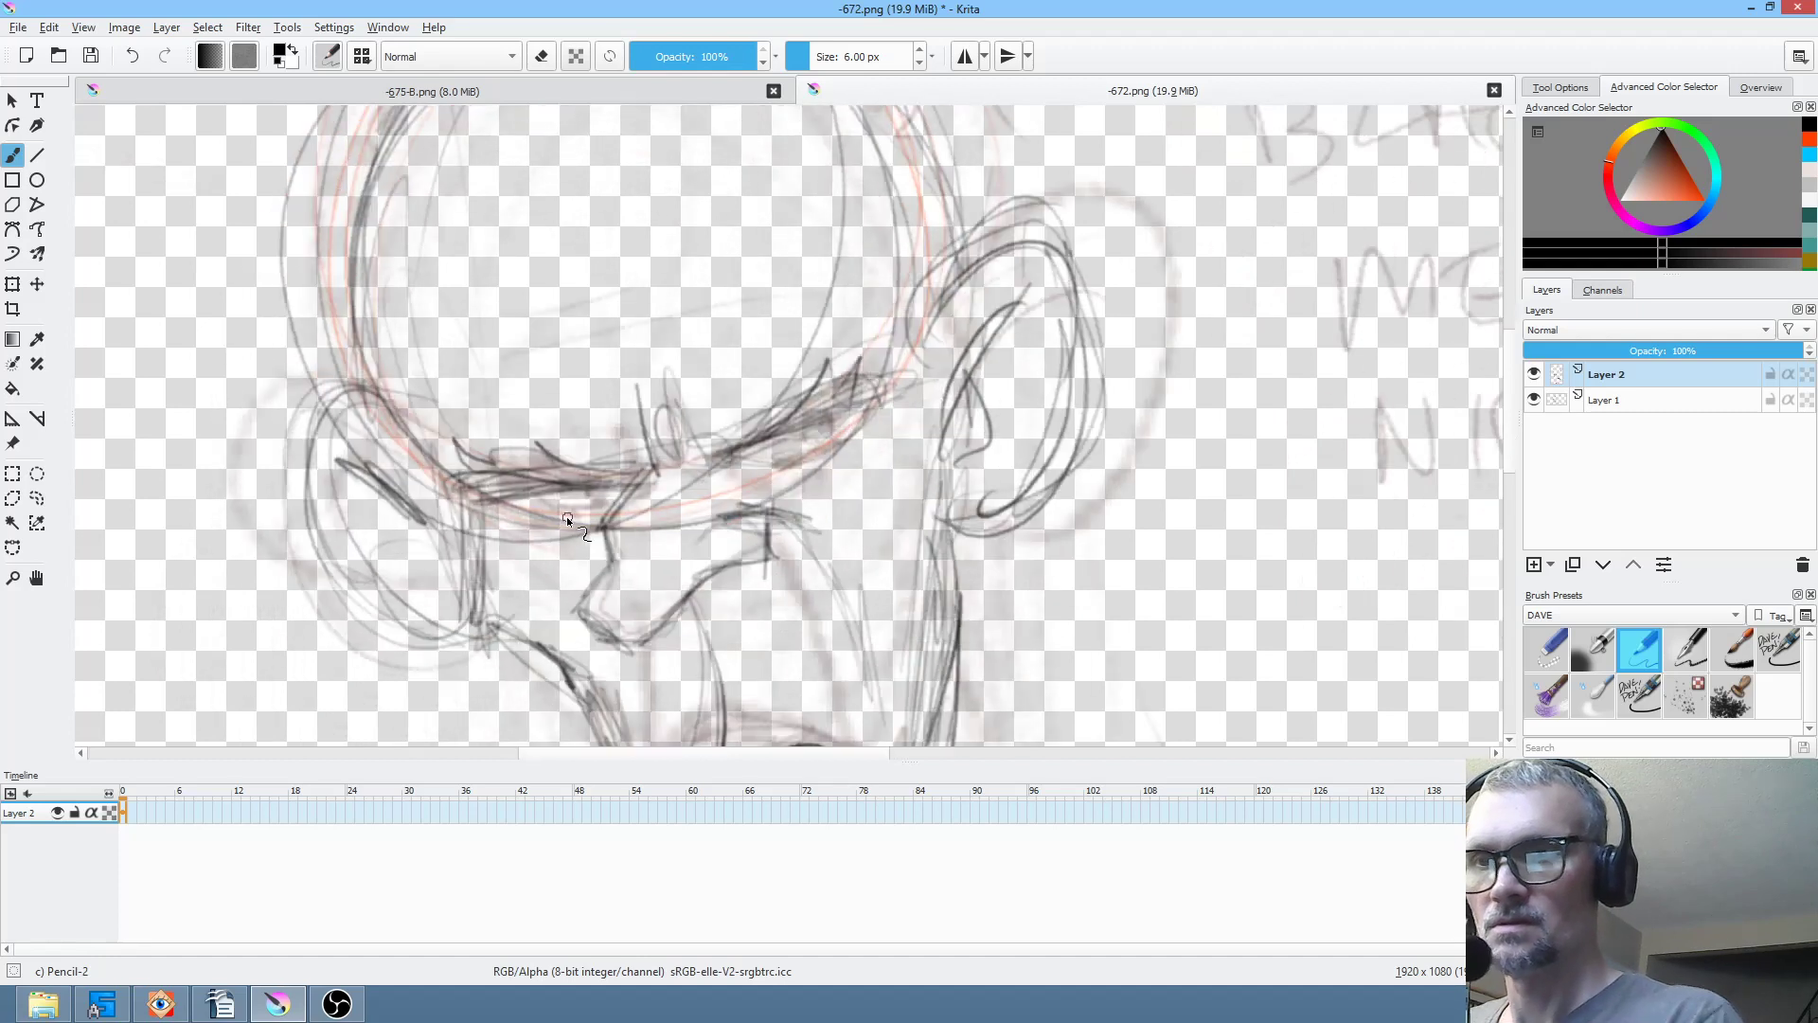
drag(527, 515, 616, 501)
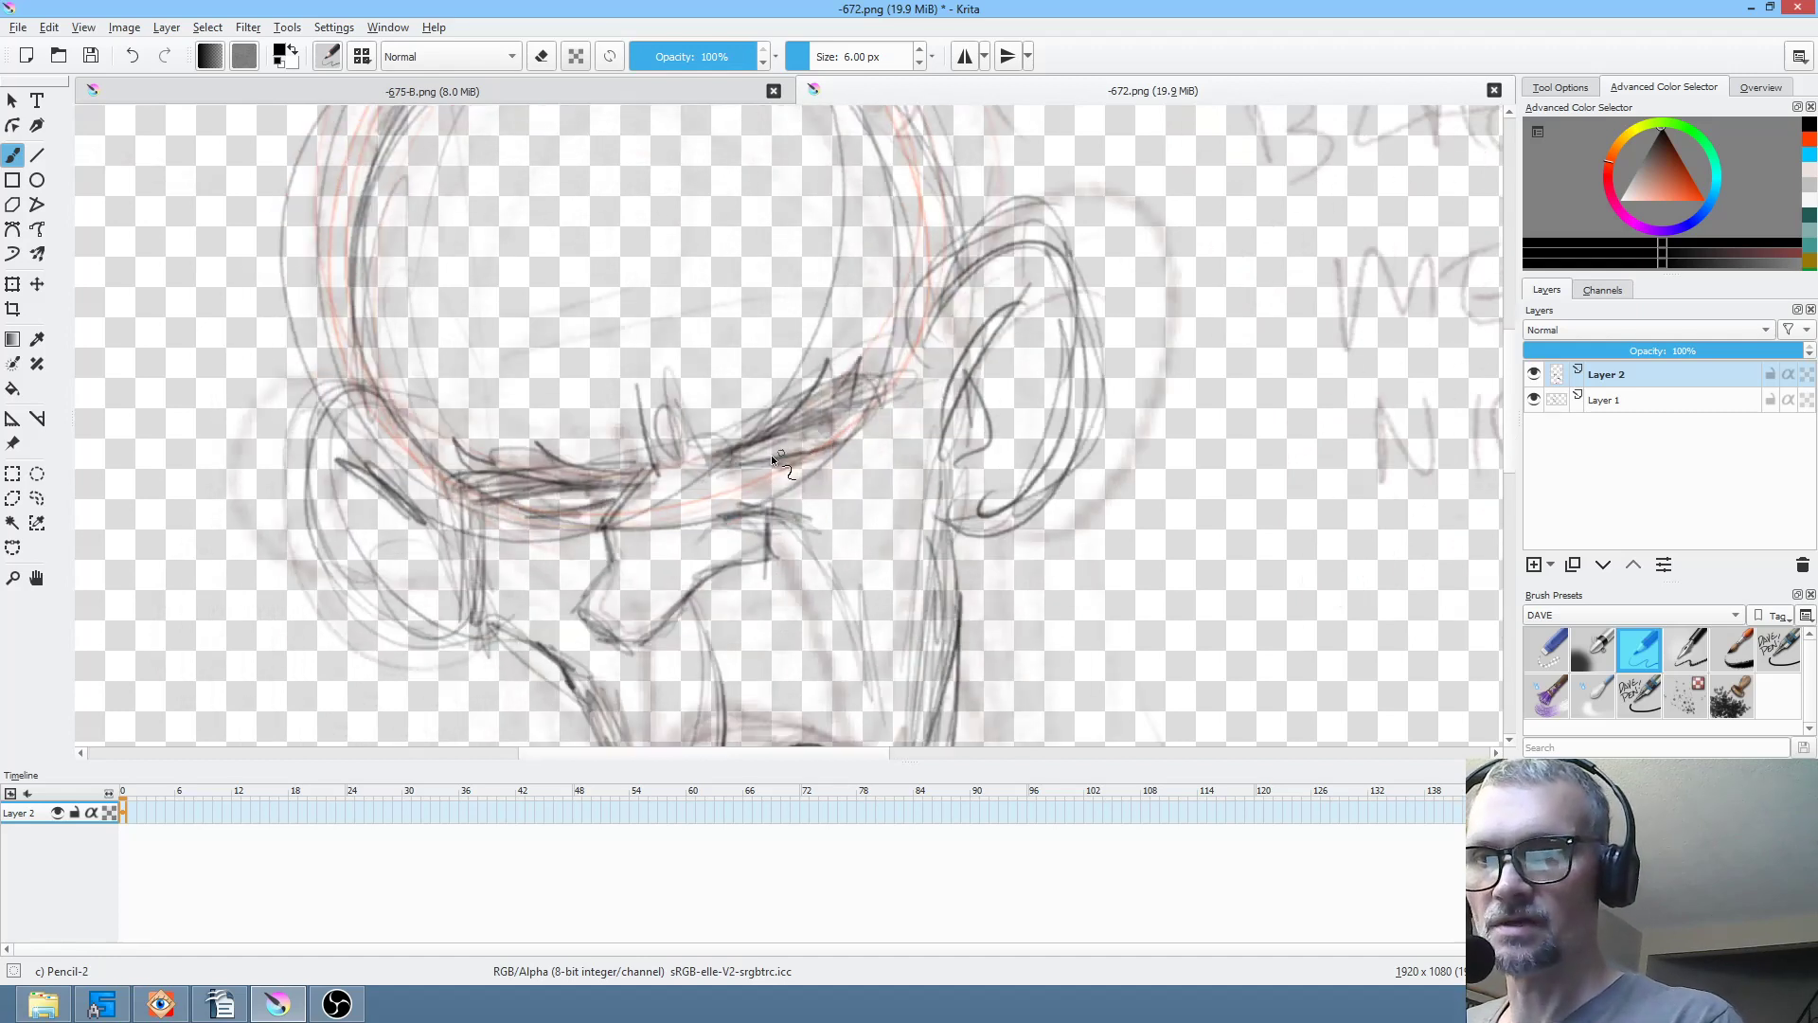
mouse_move(968, 419)
mouse_down()
mouse_move(945, 281)
mouse_move(920, 565)
mouse_up()
drag(884, 481, 900, 429)
drag(816, 334, 881, 542)
drag(654, 545, 660, 577)
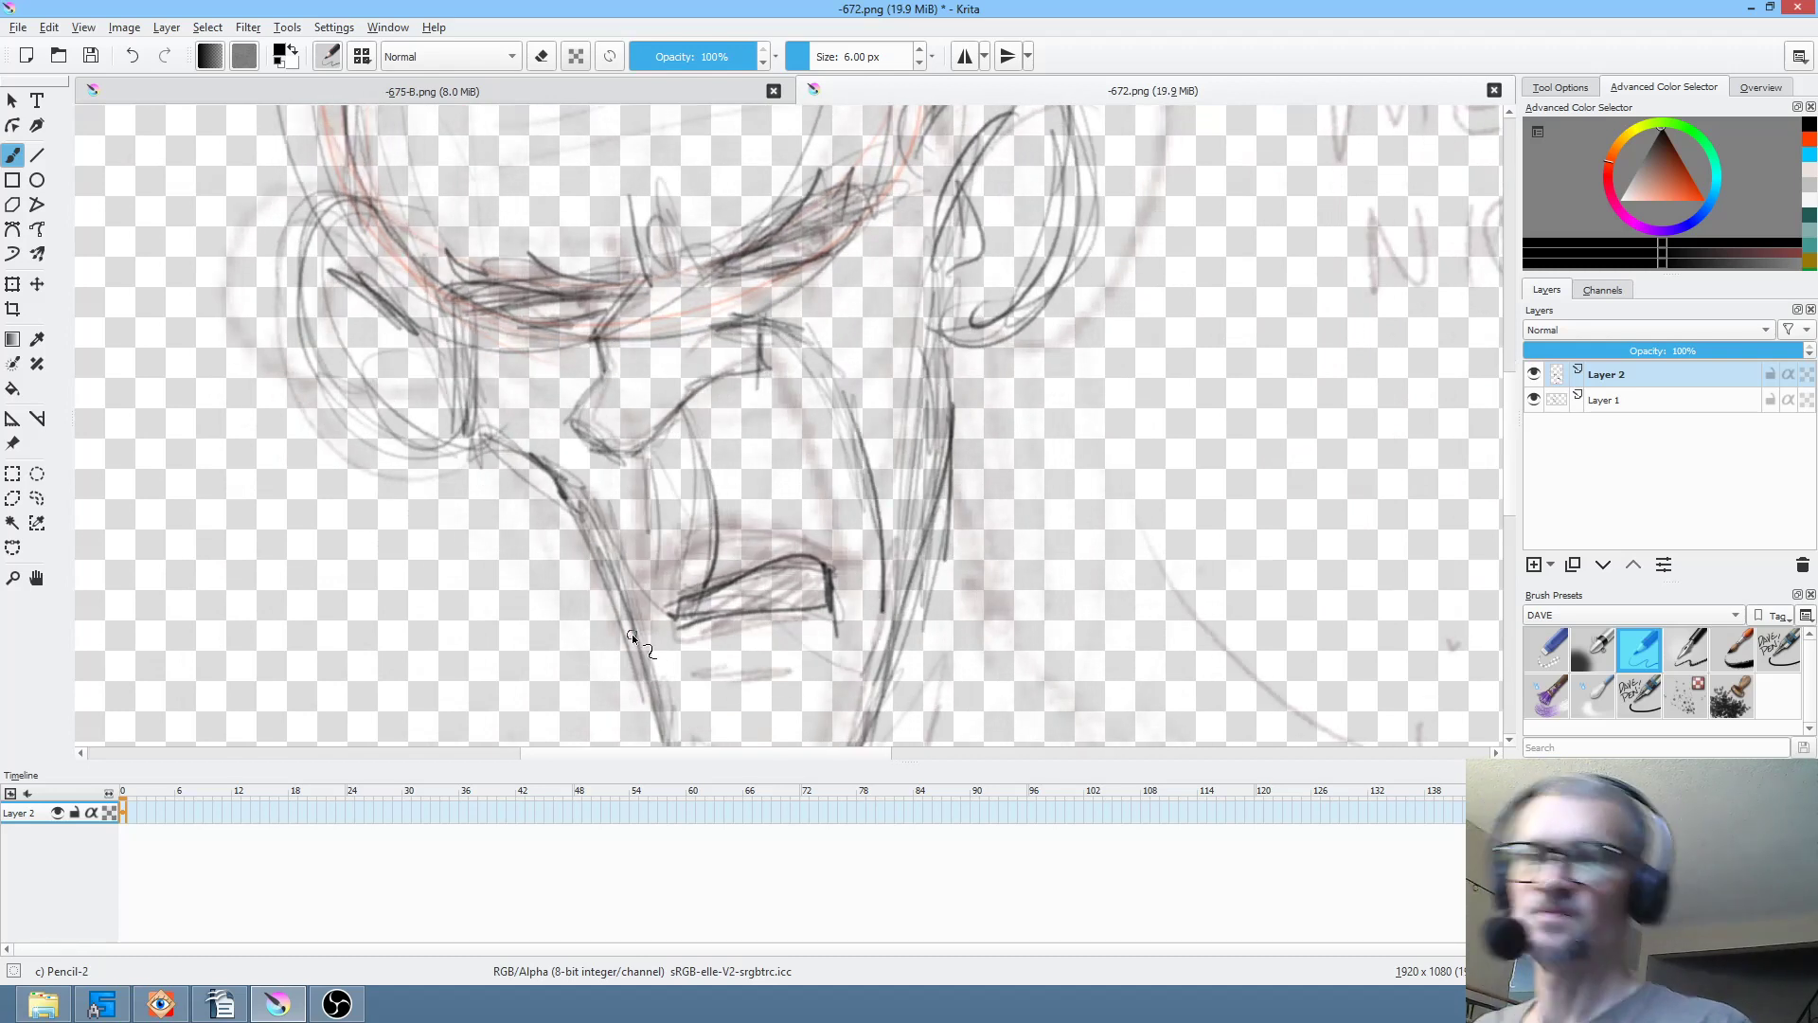
- Fade Layer 2's sketch lines by applying the Color Adjustment filter with the turn down preset, checking its Alpha curve
ctrl+click(632, 634)
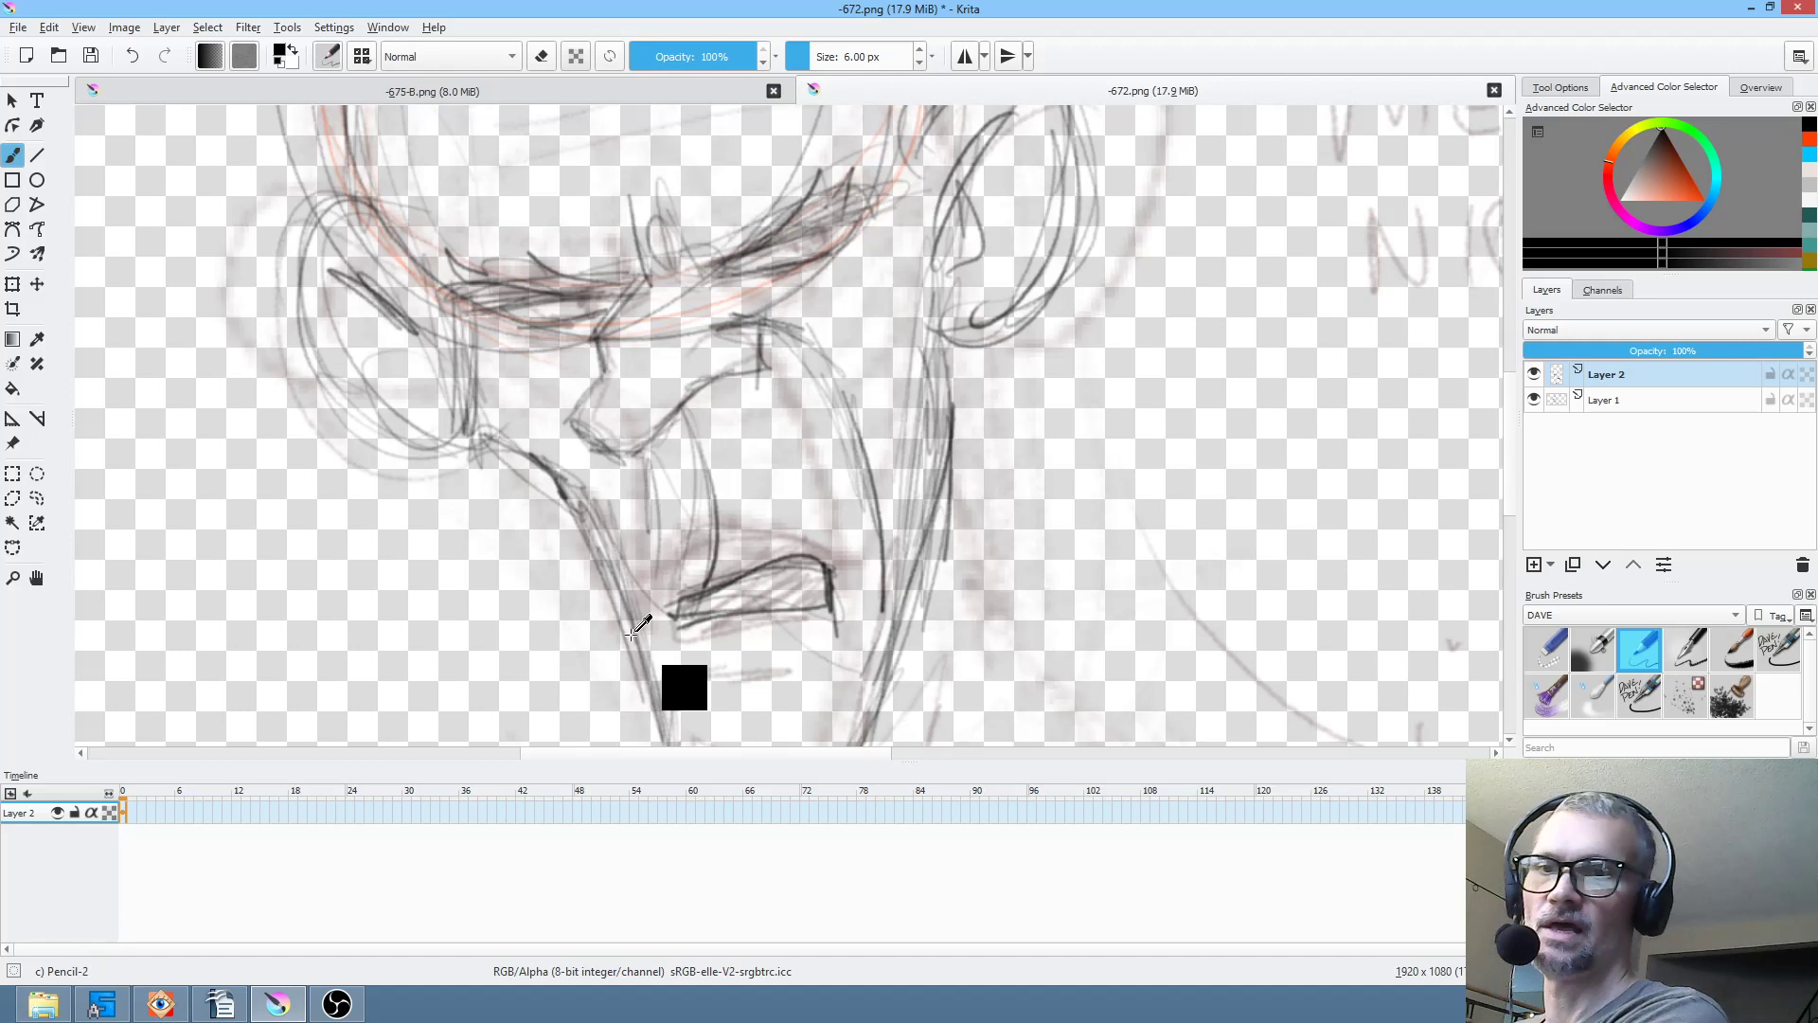
key(ctrl+m)
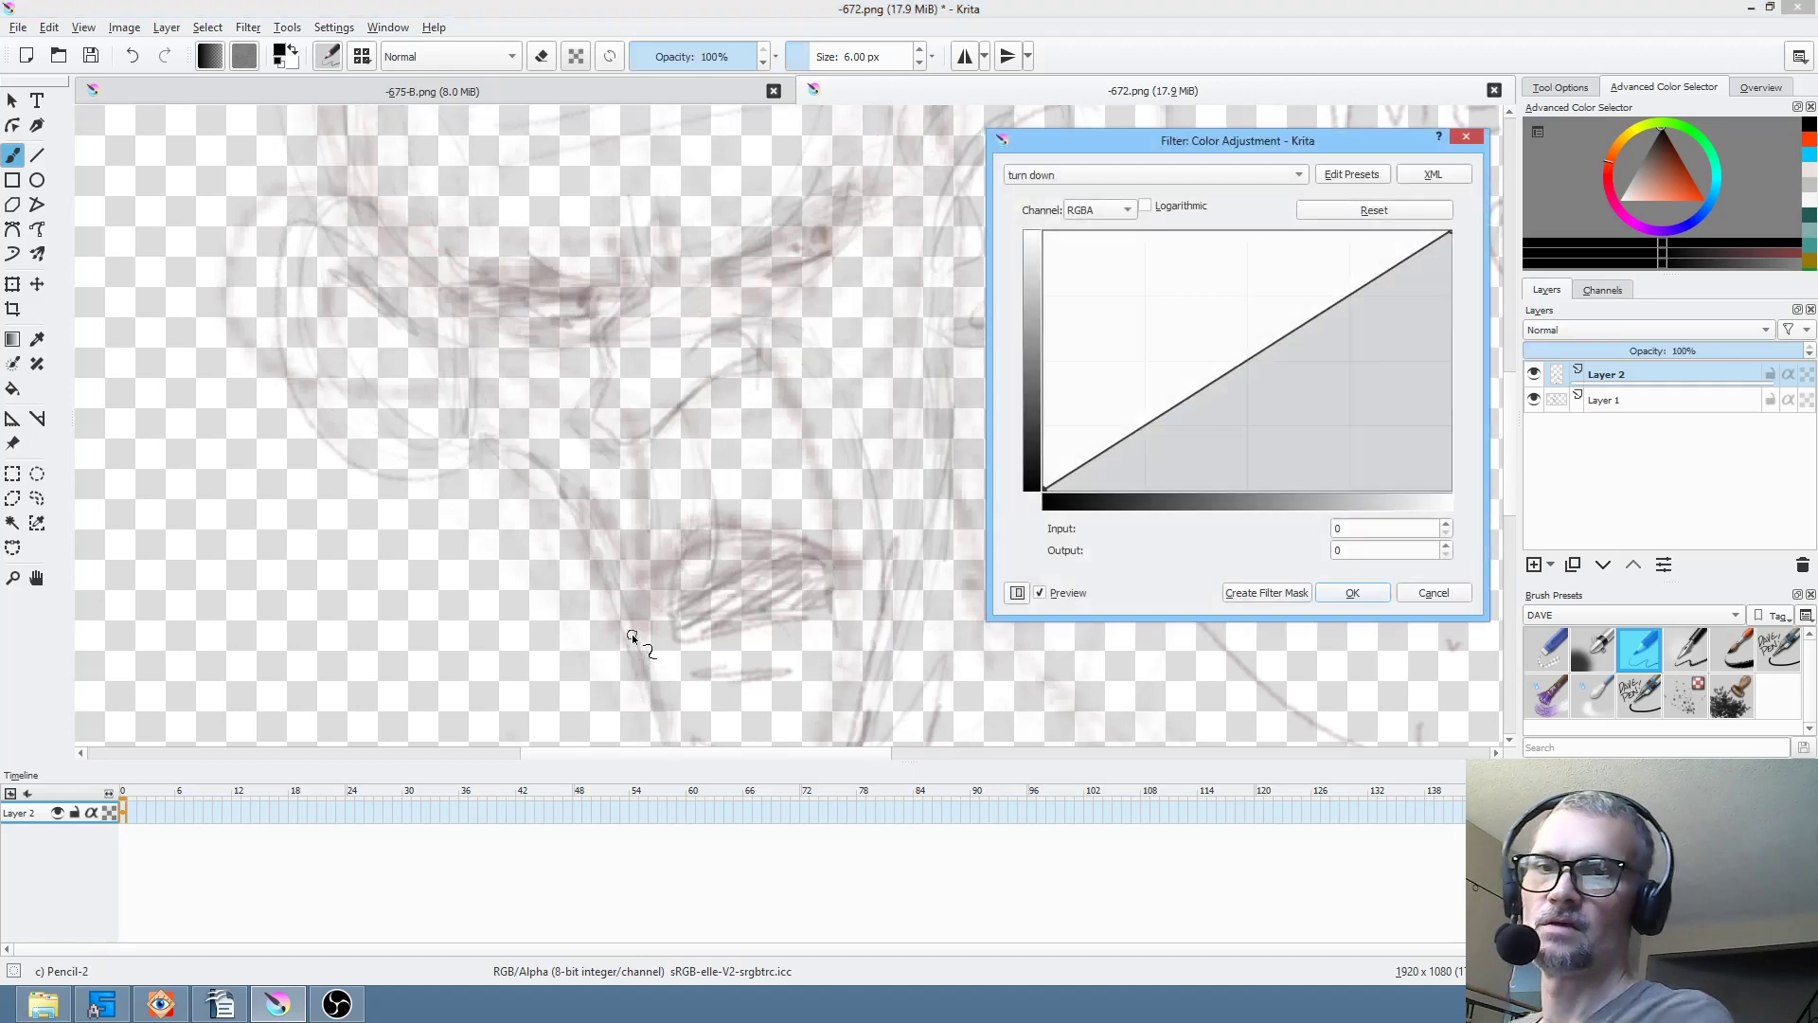
click(1149, 174)
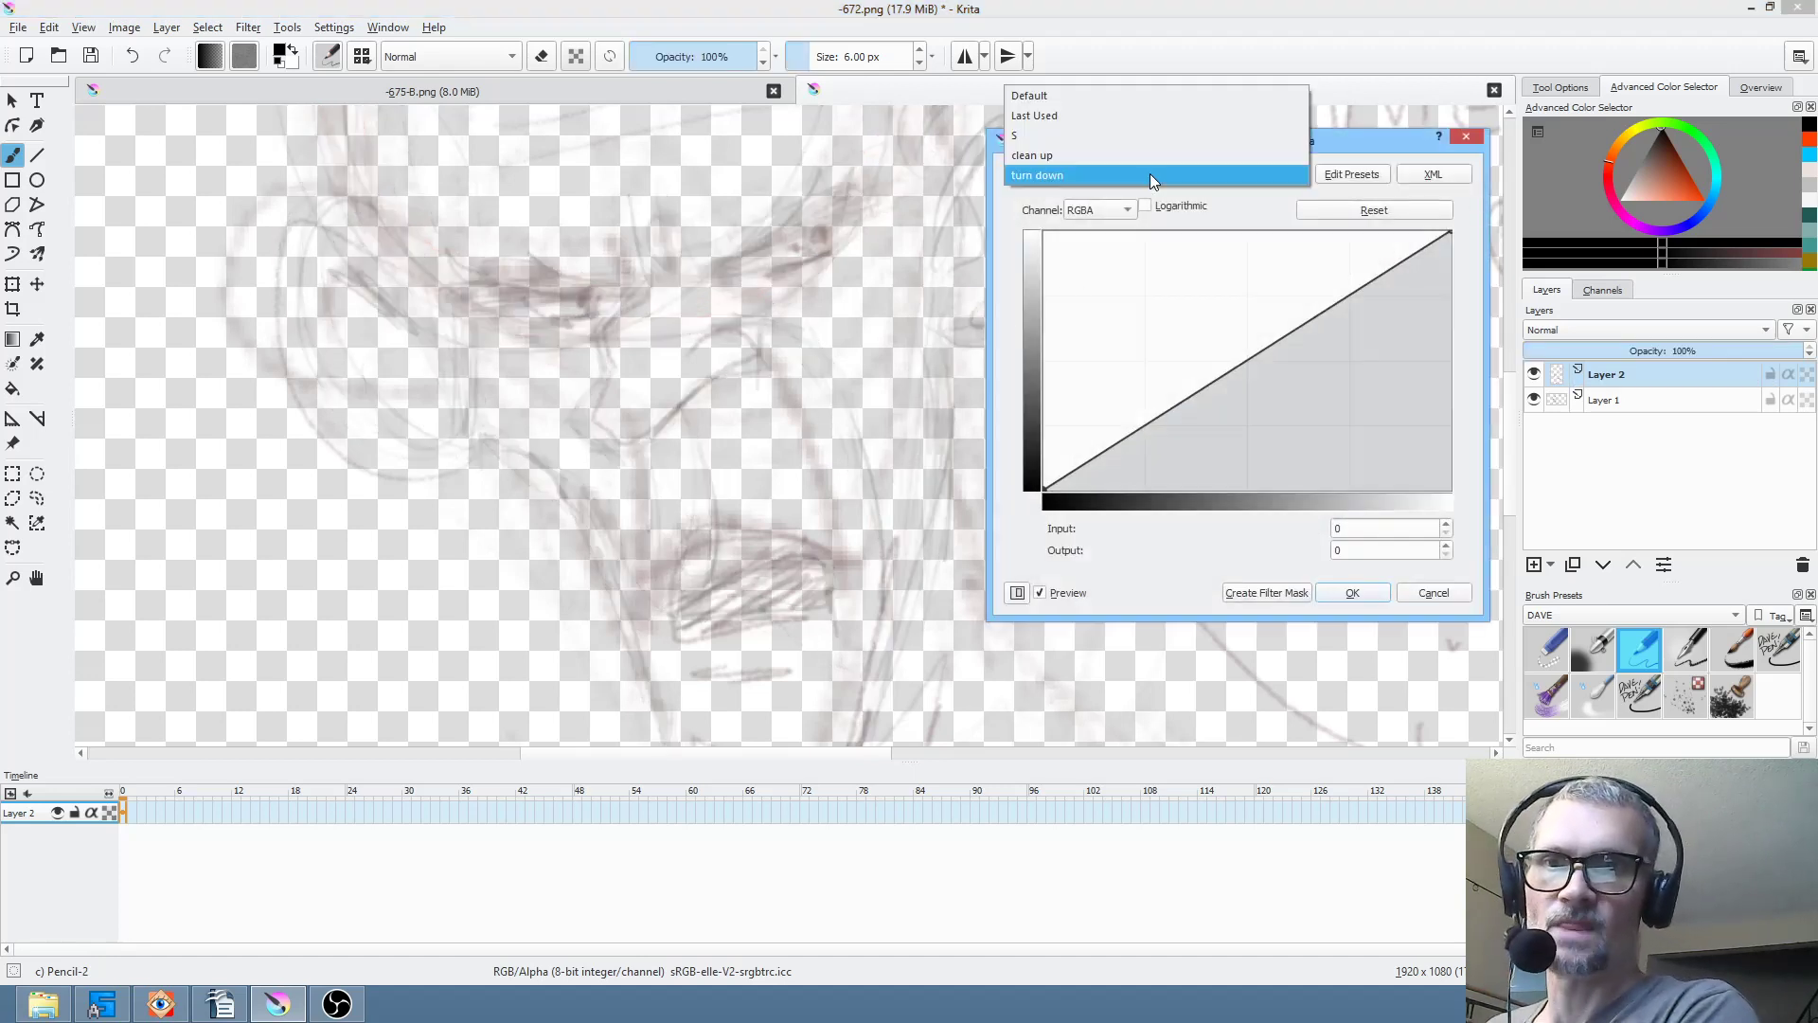
click(1077, 177)
click(1111, 209)
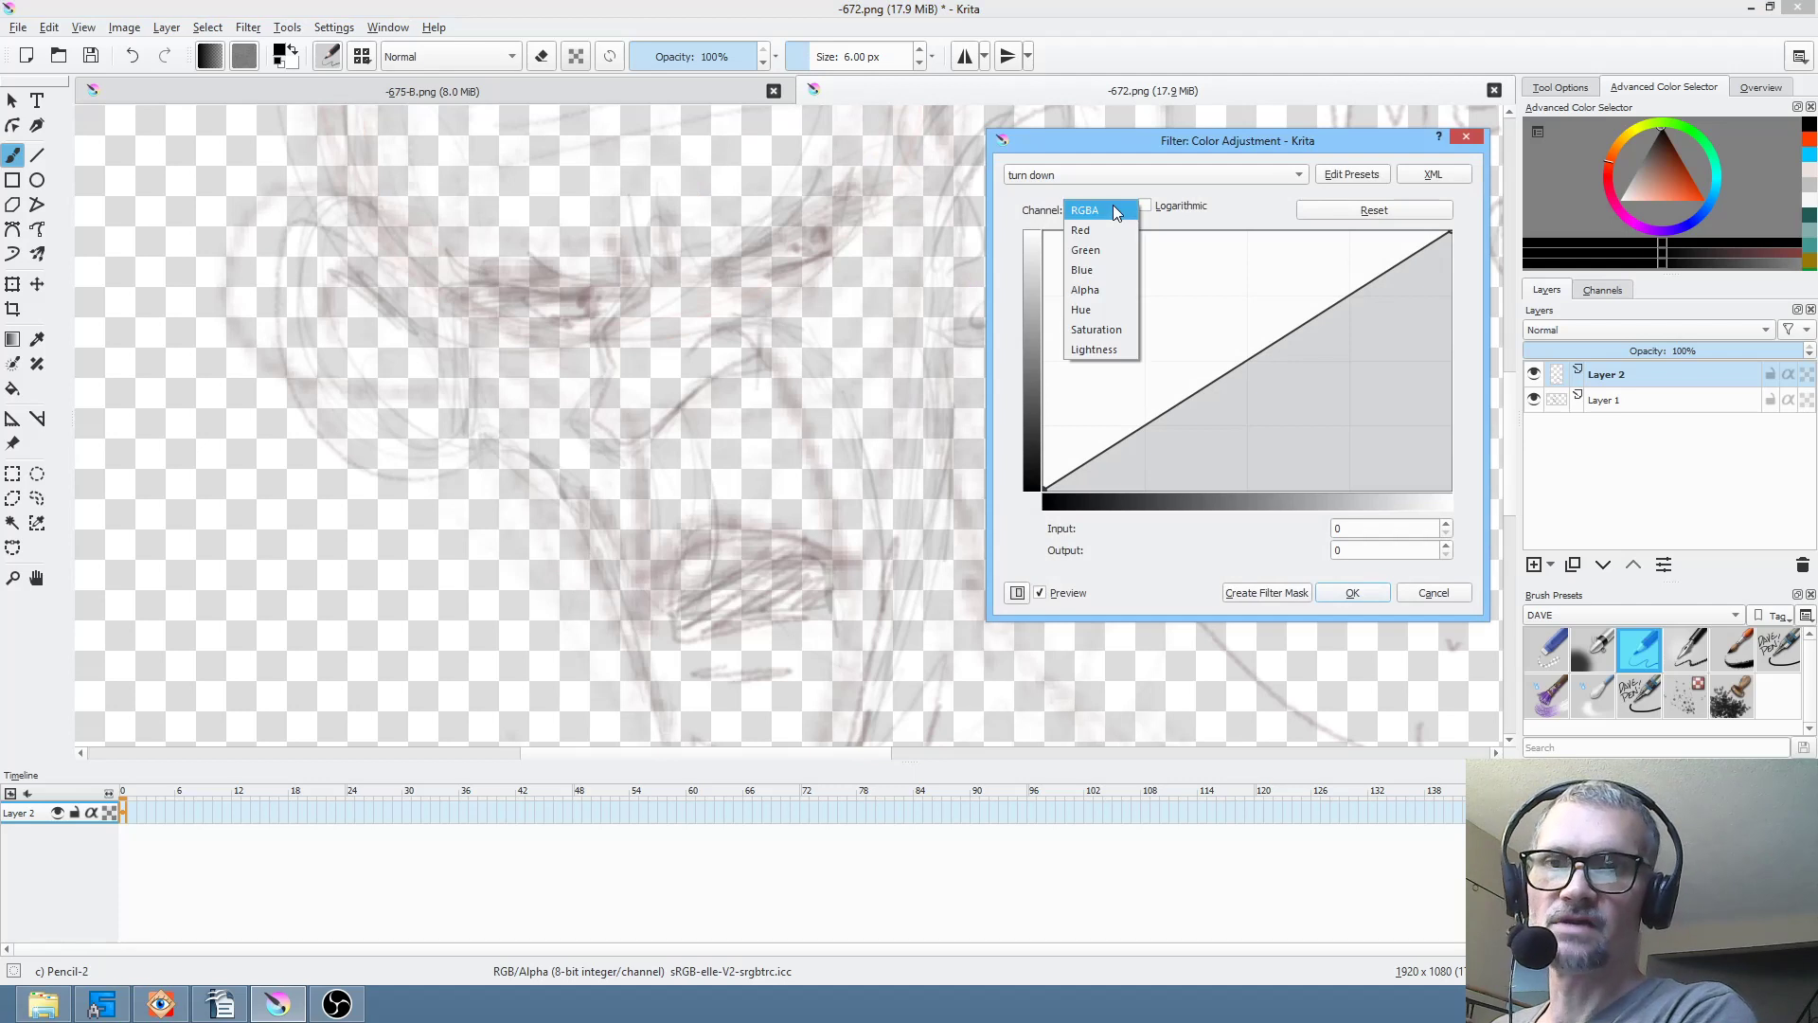
click(1106, 288)
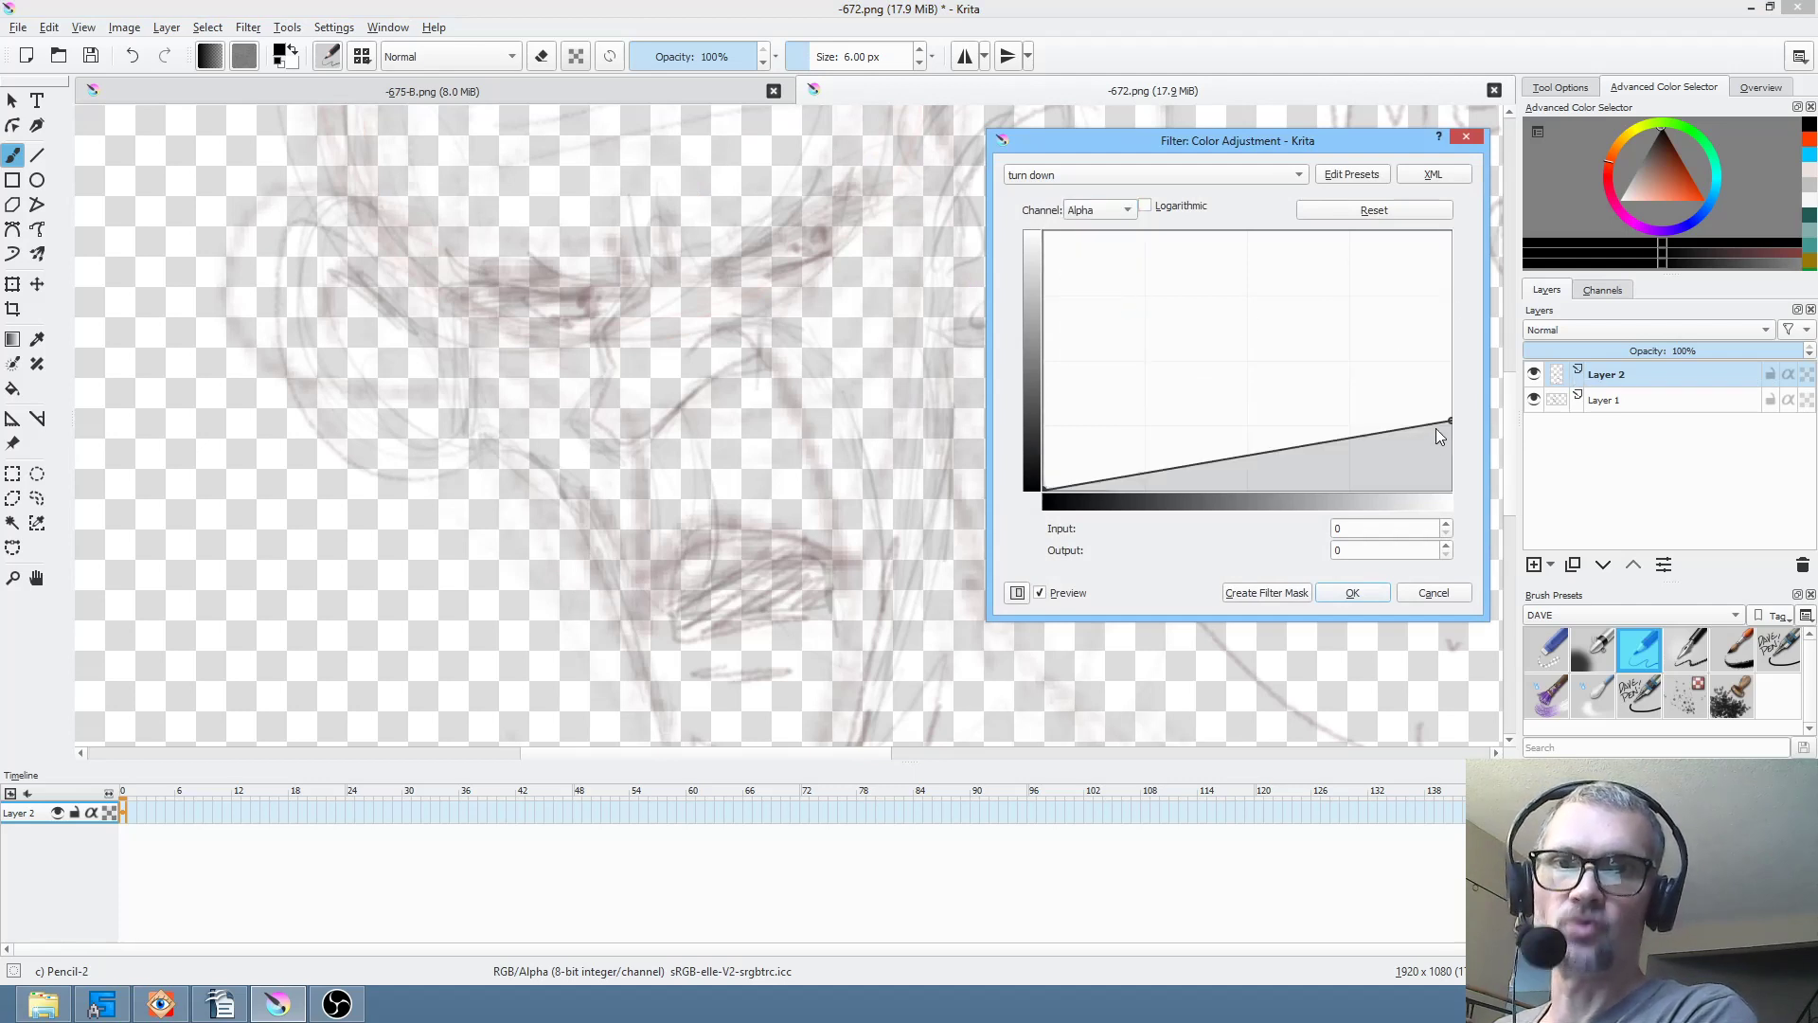
click(1352, 593)
- Draw the clean nose outline in solid black over the faded lines, from the brow crease around to the nostril
drag(1007, 357, 920, 463)
scroll(921, 405, down, 3)
scroll(920, 406, up, 2)
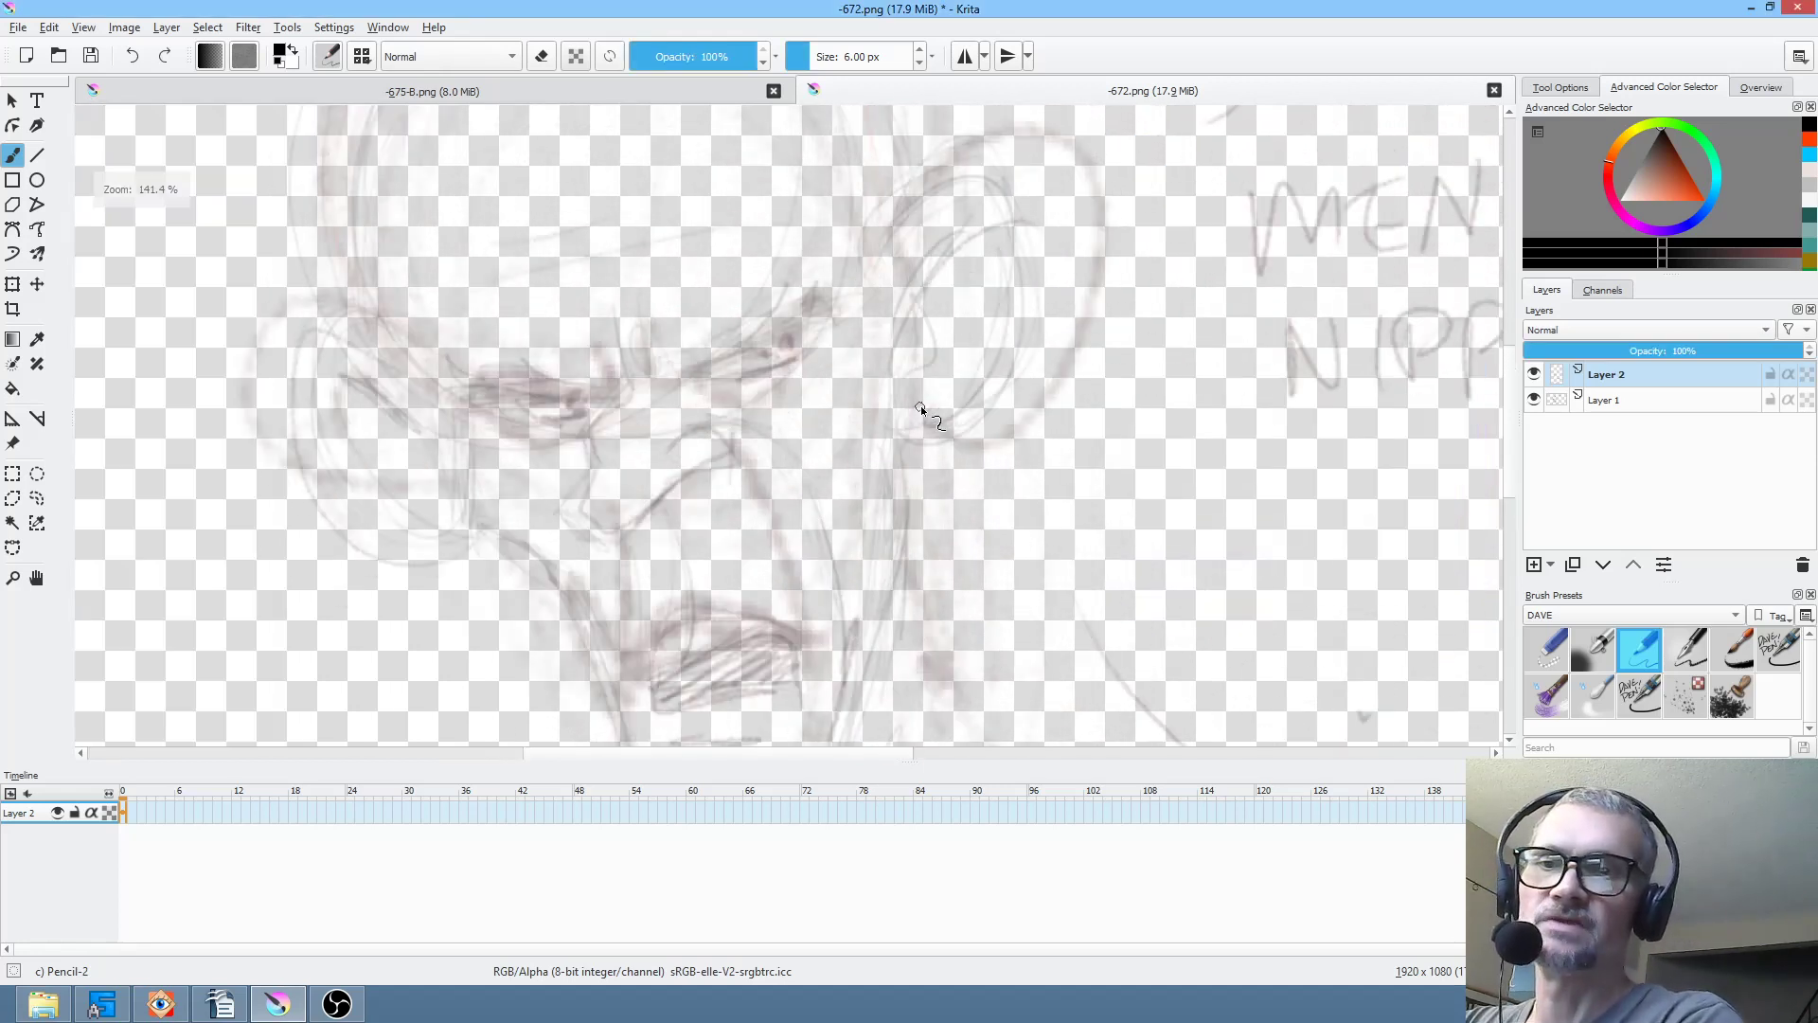
scroll(920, 405, up, 1)
mouse_move(901, 405)
mouse_down()
mouse_move(999, 368)
mouse_move(990, 329)
mouse_up()
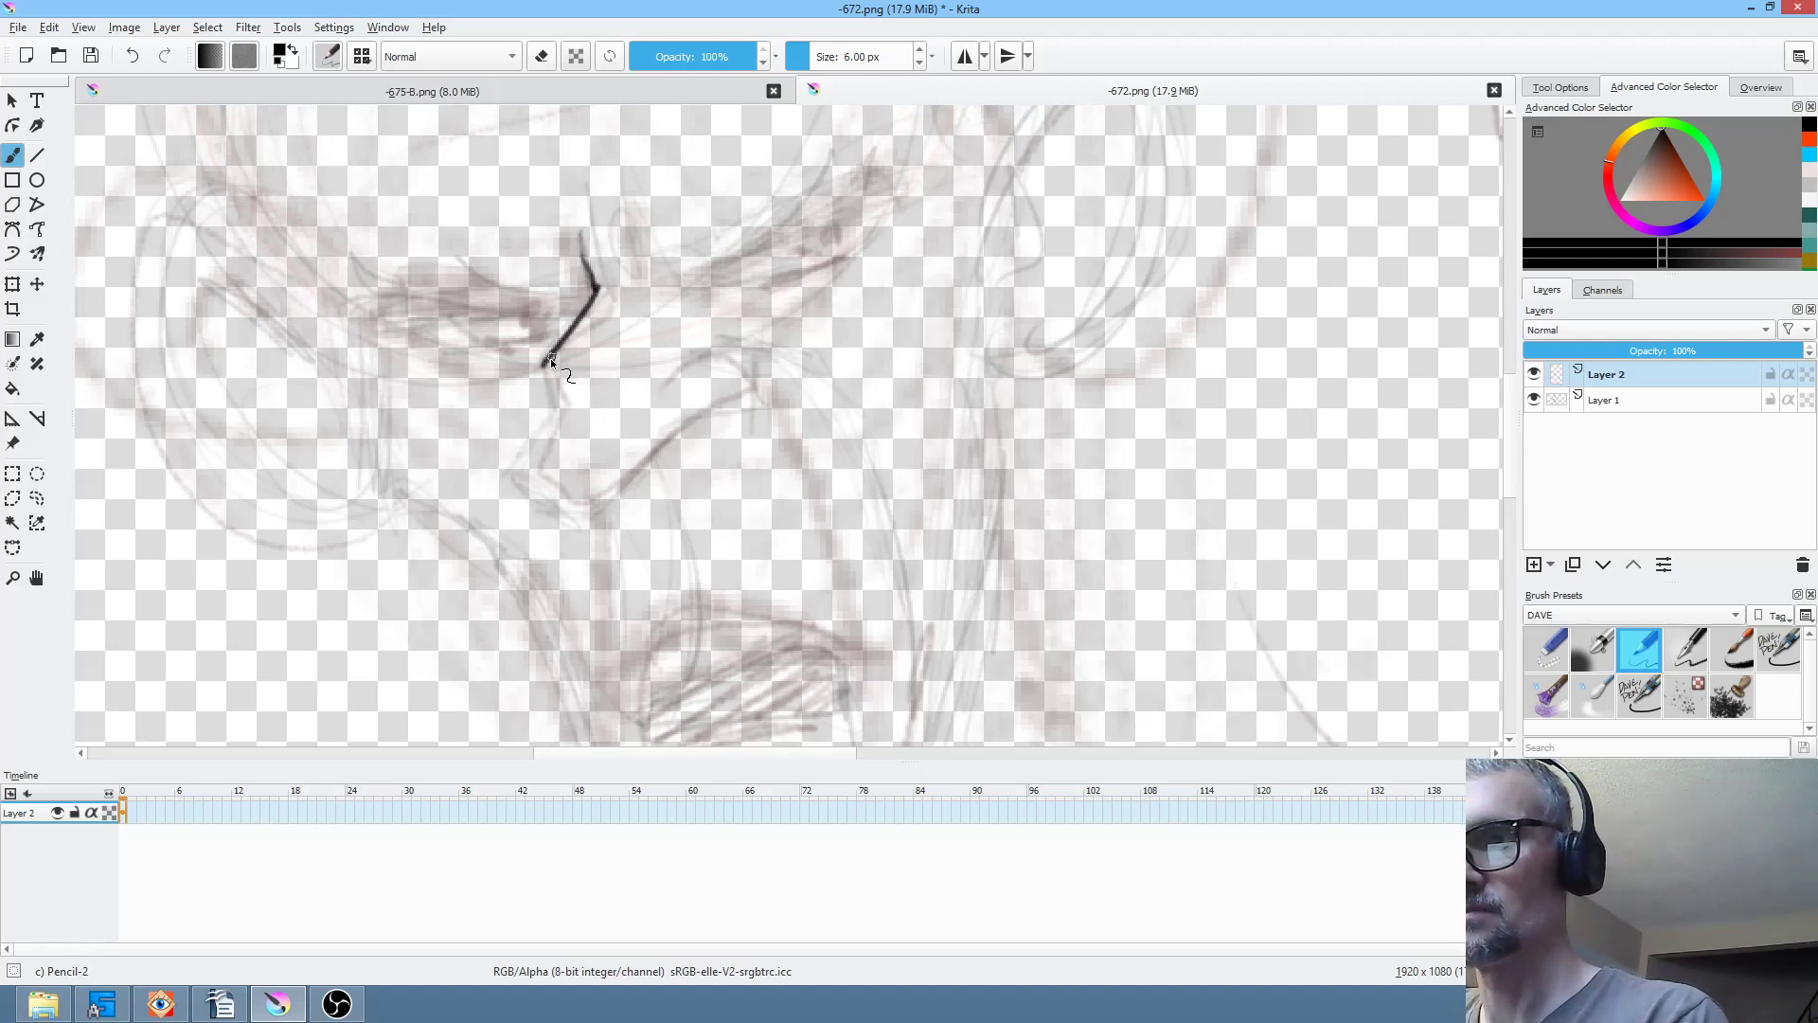
mouse_move(560, 432)
mouse_down()
mouse_move(551, 470)
mouse_move(604, 513)
mouse_up()
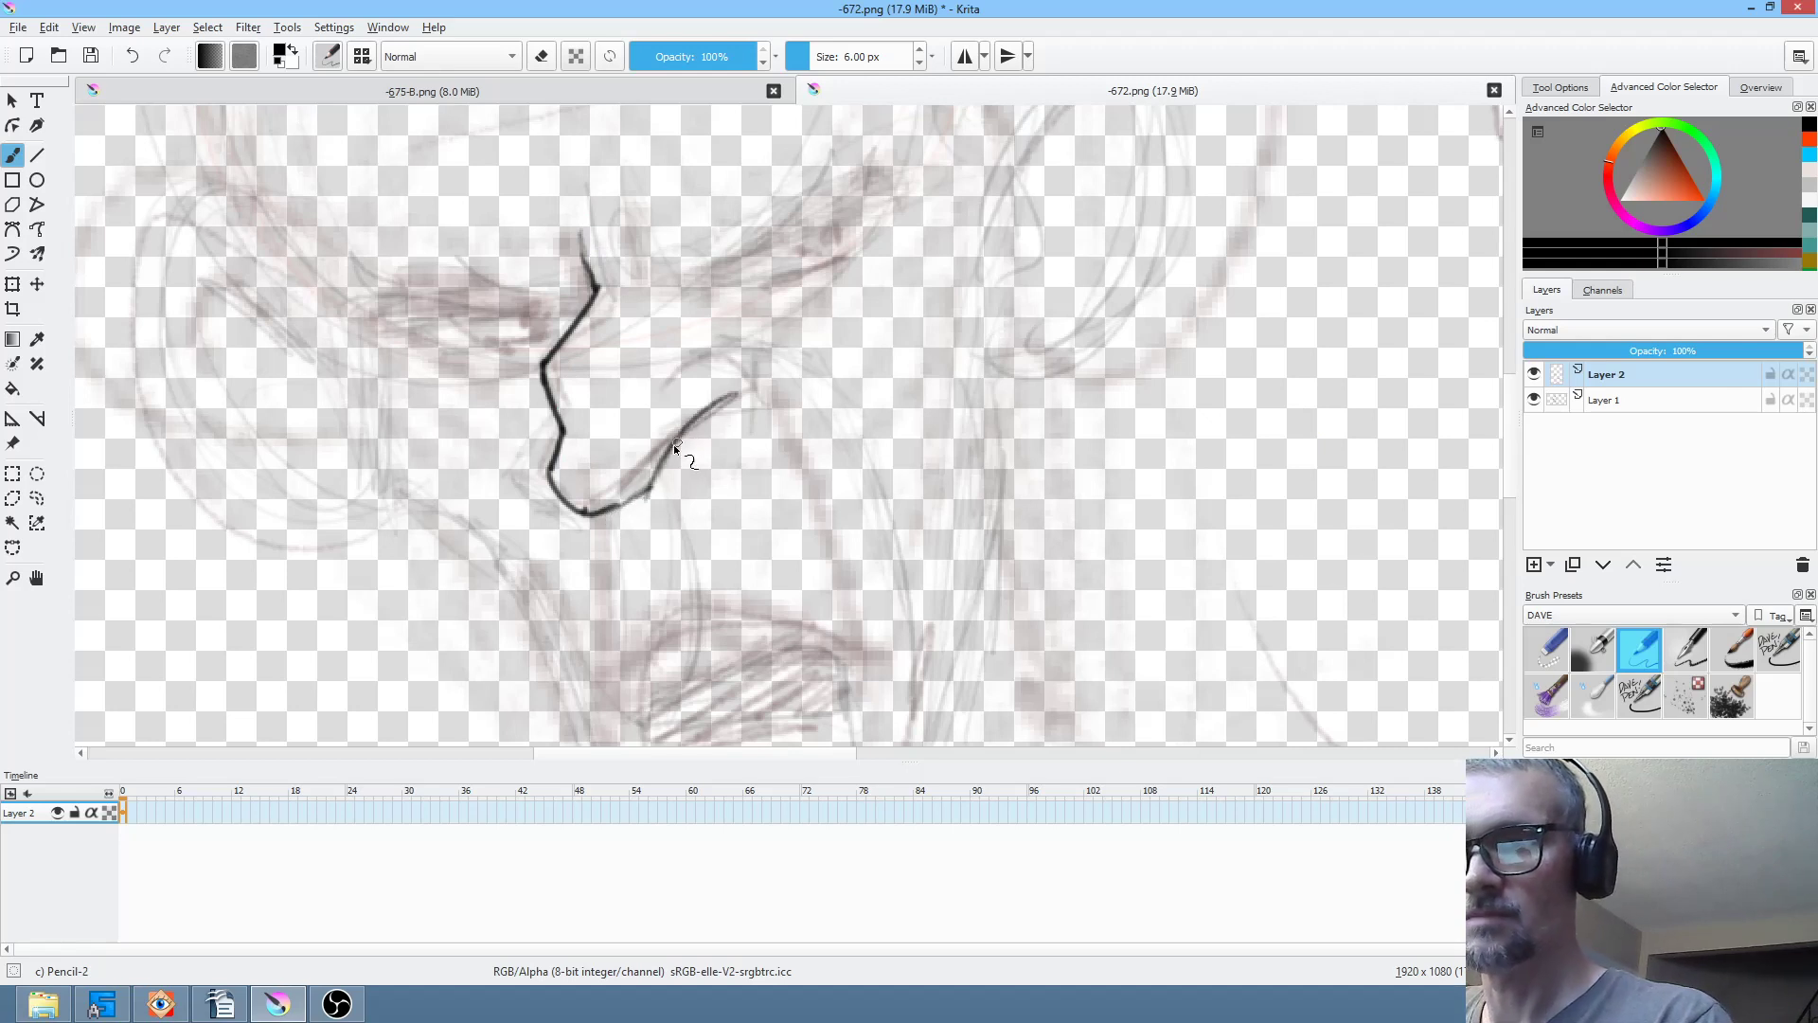
mouse_move(675, 447)
mouse_down()
mouse_move(746, 390)
mouse_move(677, 377)
mouse_up()
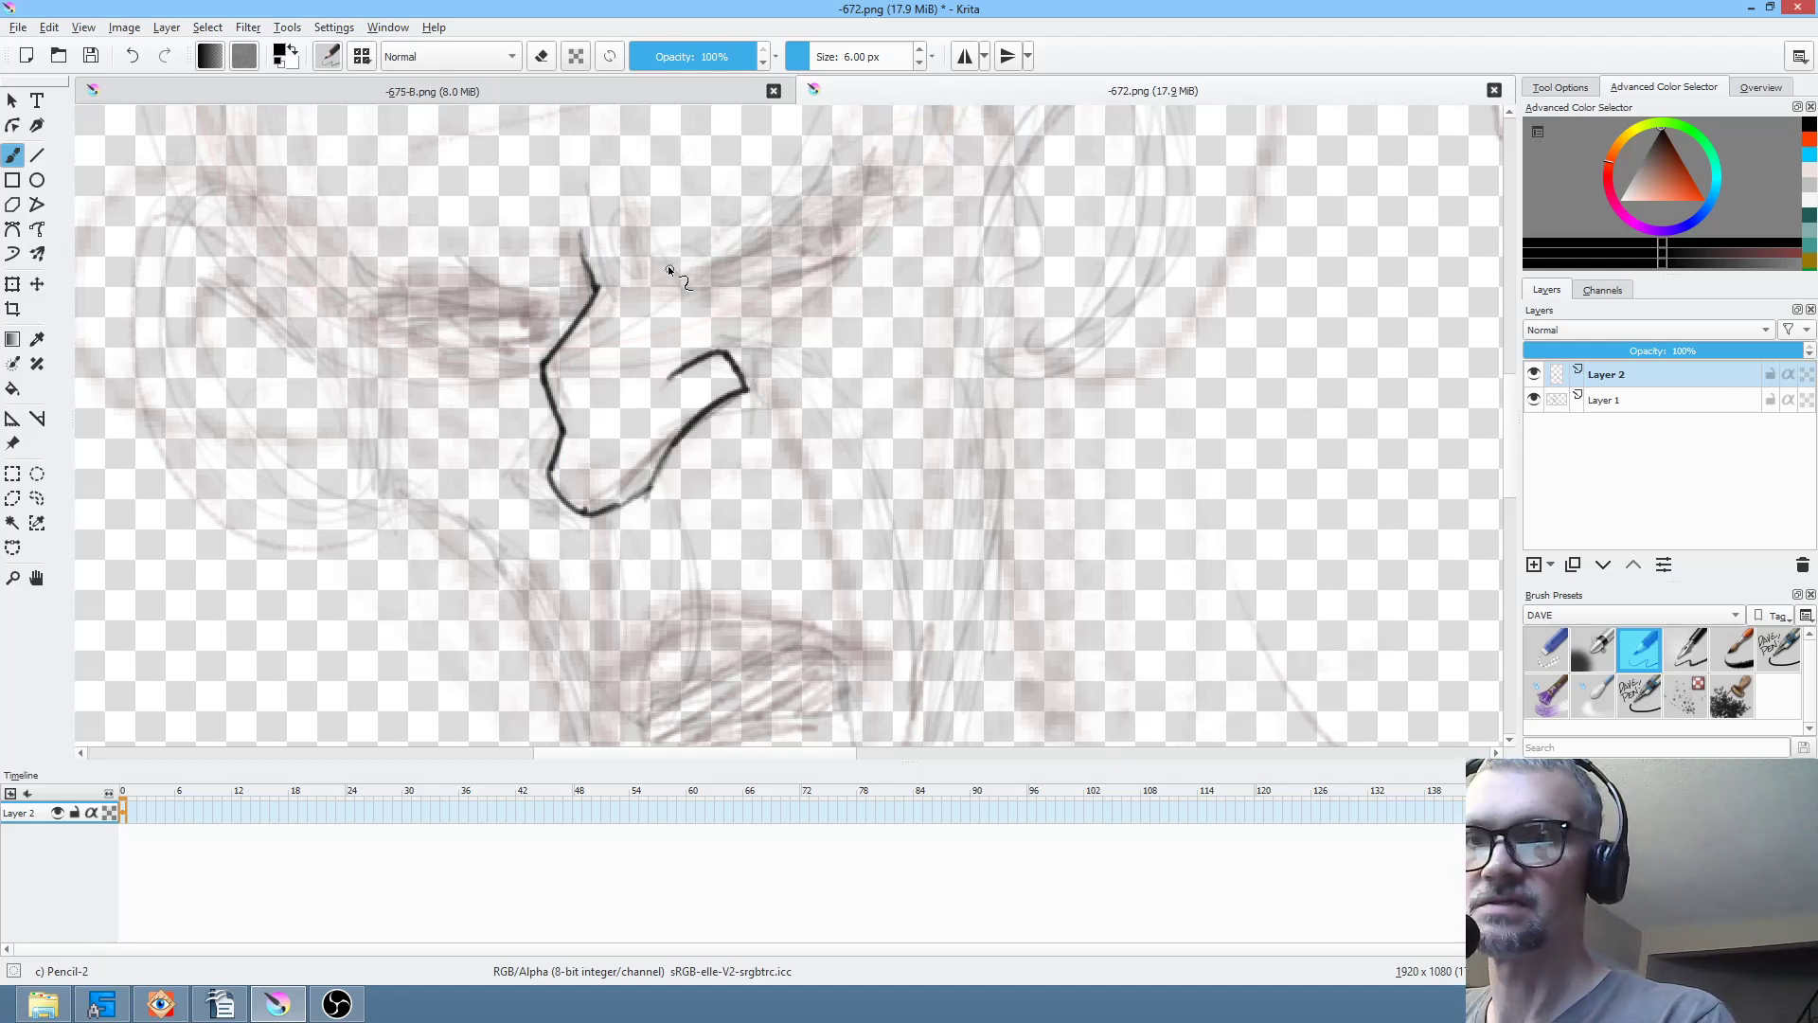
- Draw the clean slanted eyebrow with its hair tips and the glaring eye on the larger-ear side of the face
drag(719, 241, 723, 301)
mouse_move(671, 327)
mouse_down()
mouse_move(699, 342)
mouse_move(885, 239)
mouse_move(777, 280)
mouse_move(881, 191)
mouse_up()
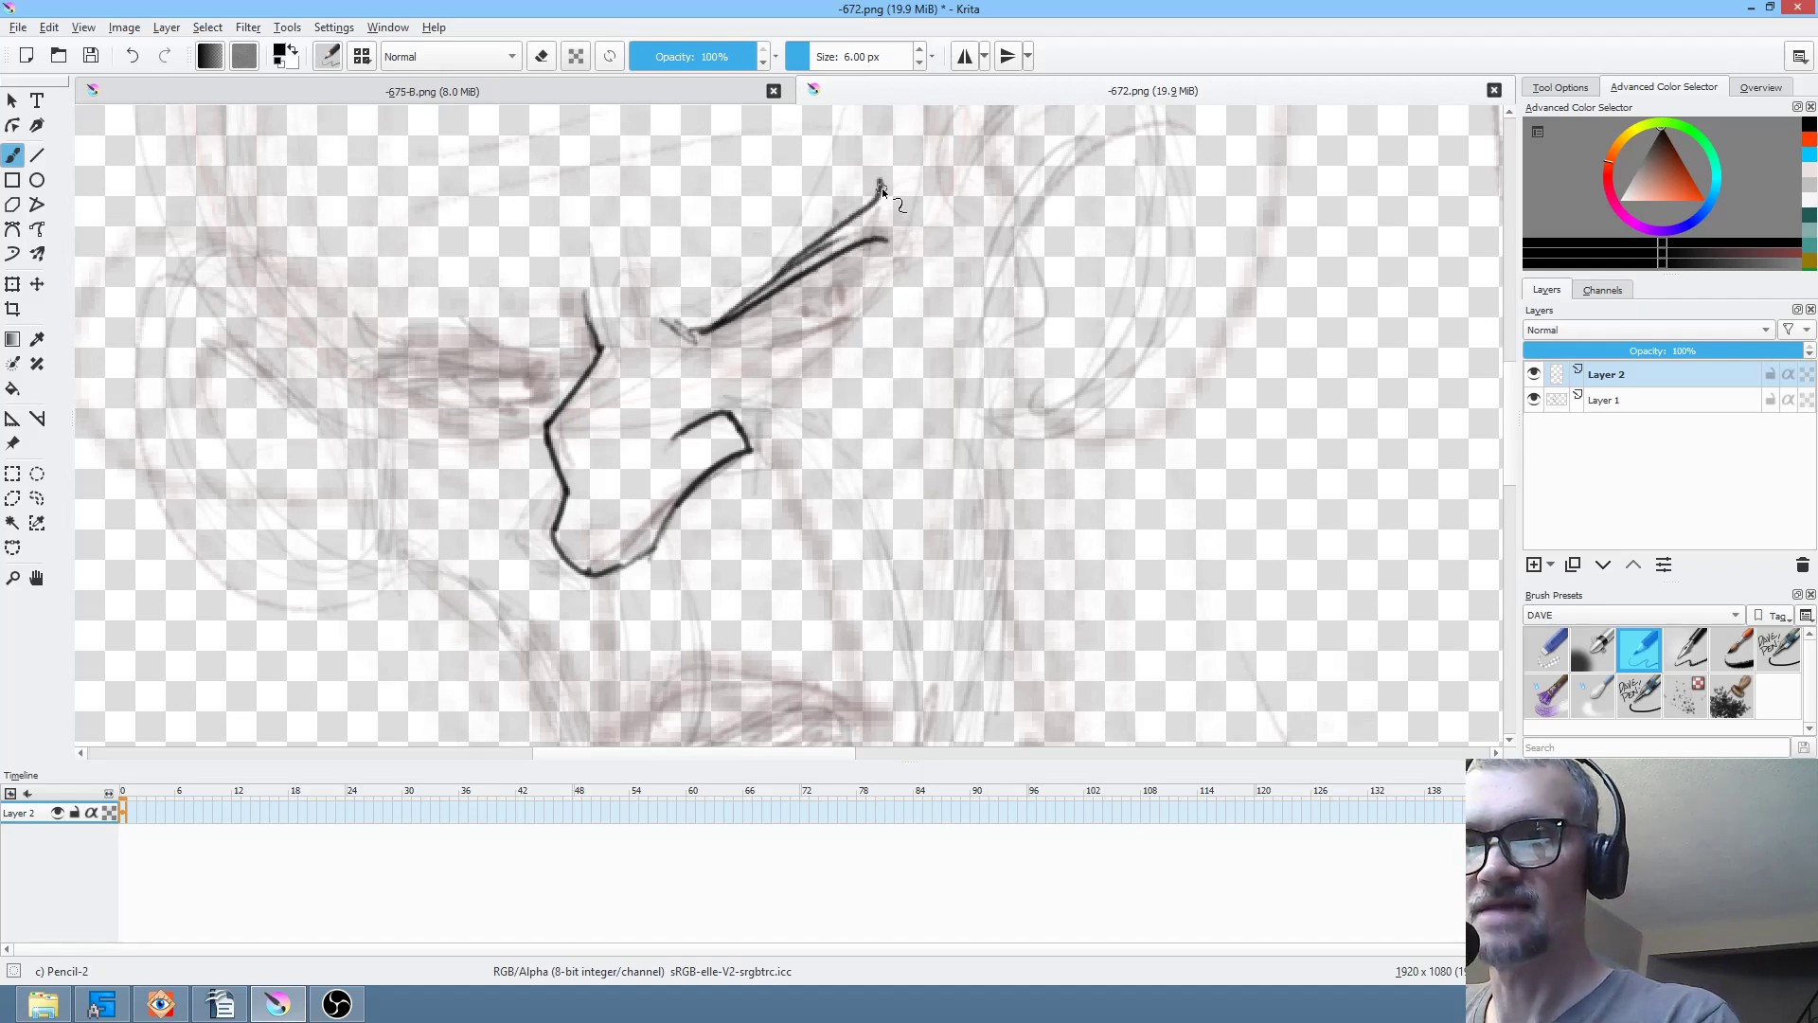
mouse_move(712, 322)
mouse_down()
mouse_move(860, 277)
mouse_move(727, 319)
mouse_move(868, 306)
mouse_up()
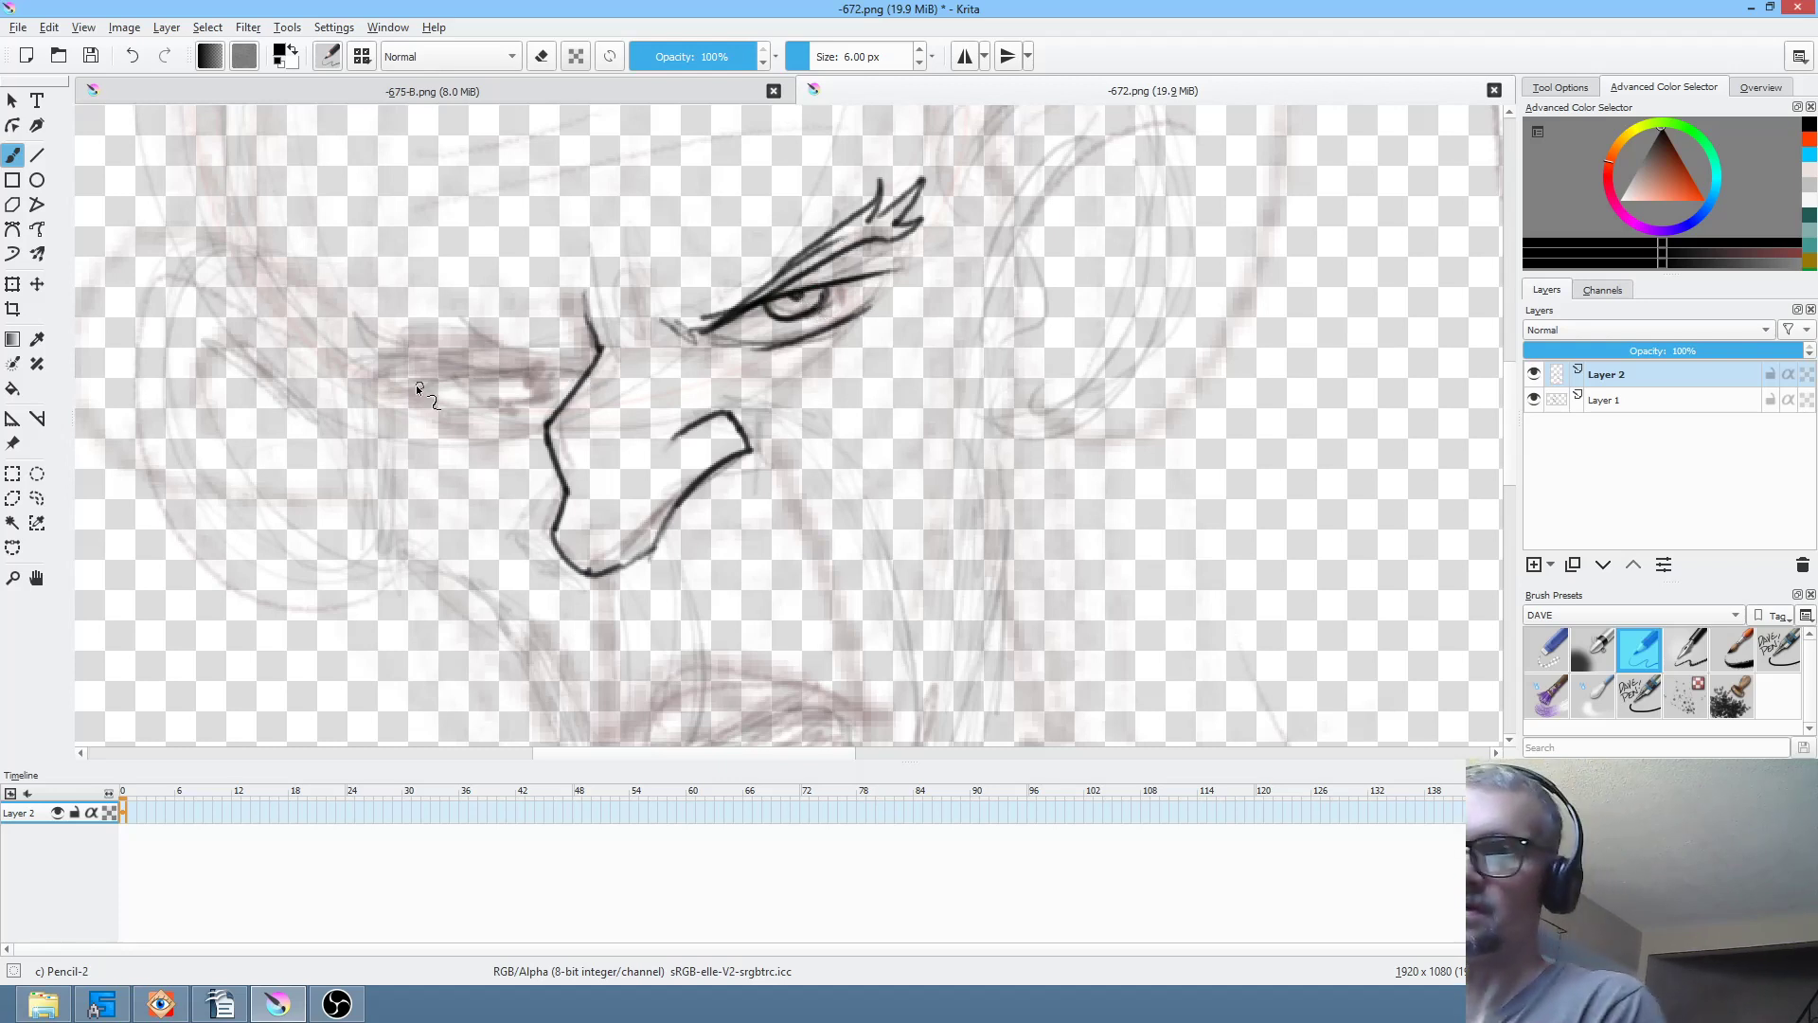
- Draw the clean lowered eyebrow and the narrowed, glaring eye on the smaller-ear side of the face
mouse_move(407, 394)
mouse_down()
mouse_move(582, 352)
mouse_move(380, 366)
mouse_move(431, 343)
mouse_move(579, 352)
mouse_up()
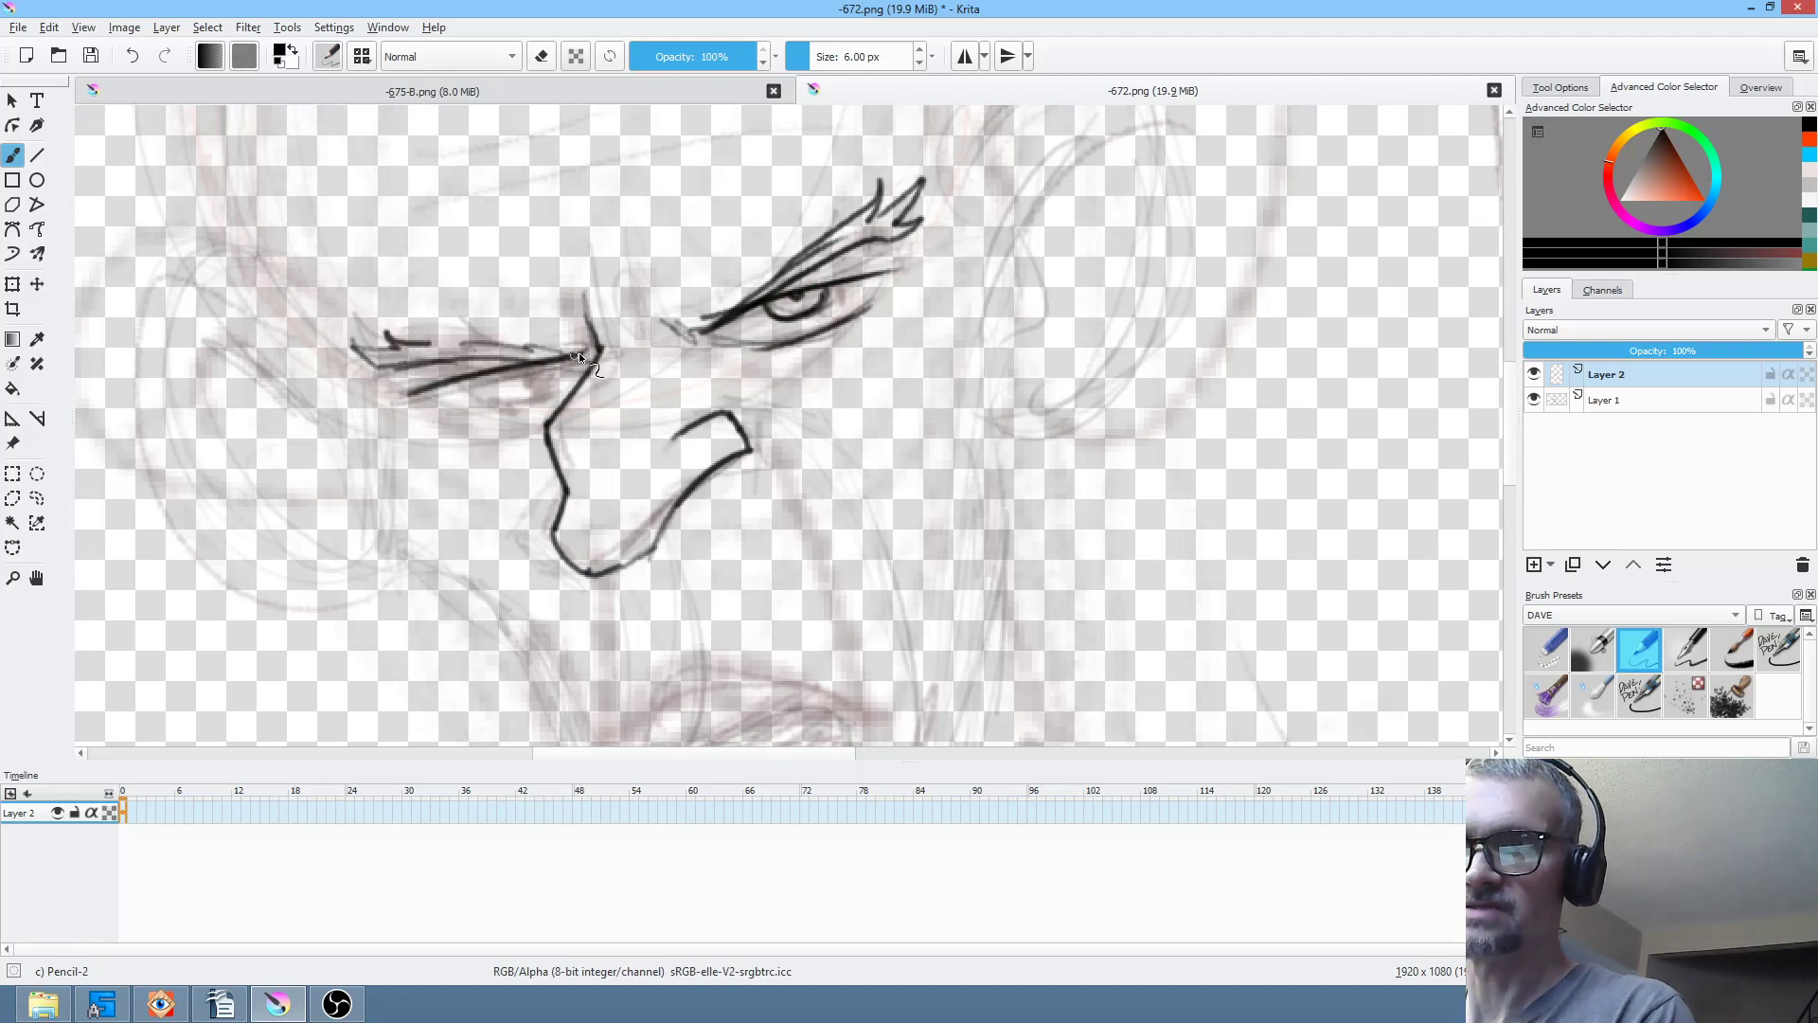
drag(465, 394, 535, 405)
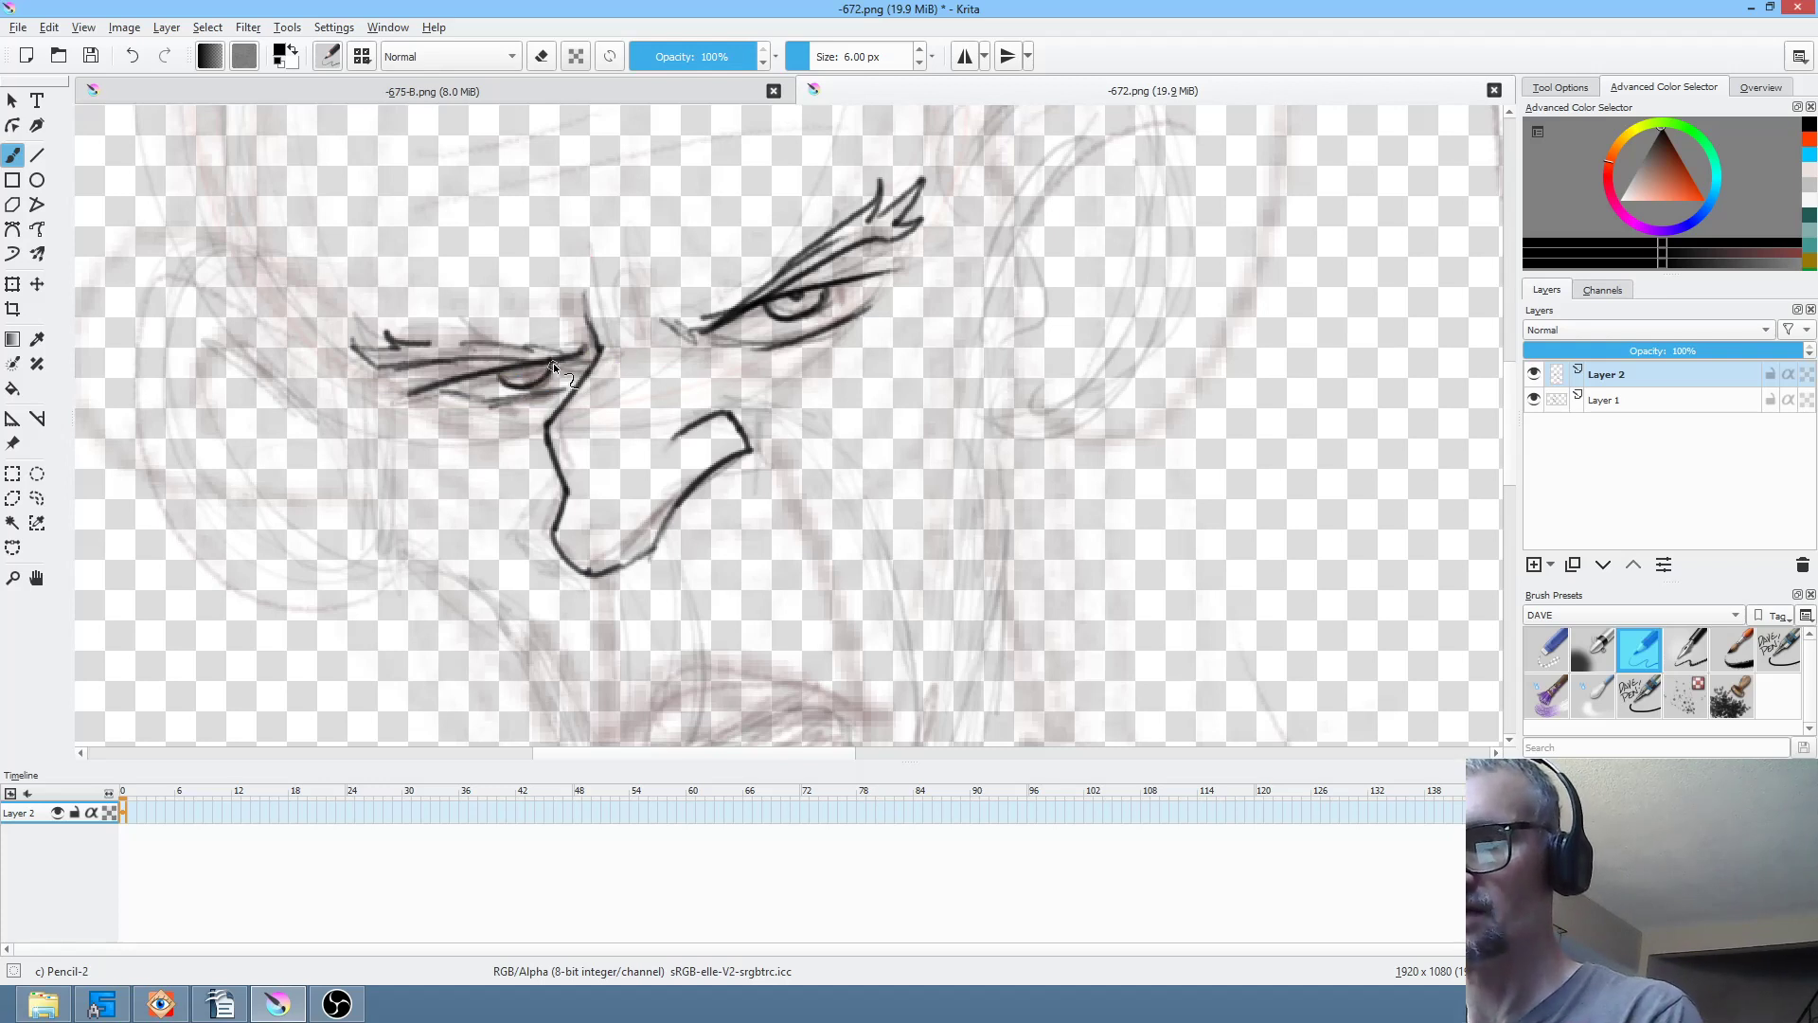
drag(728, 413, 697, 432)
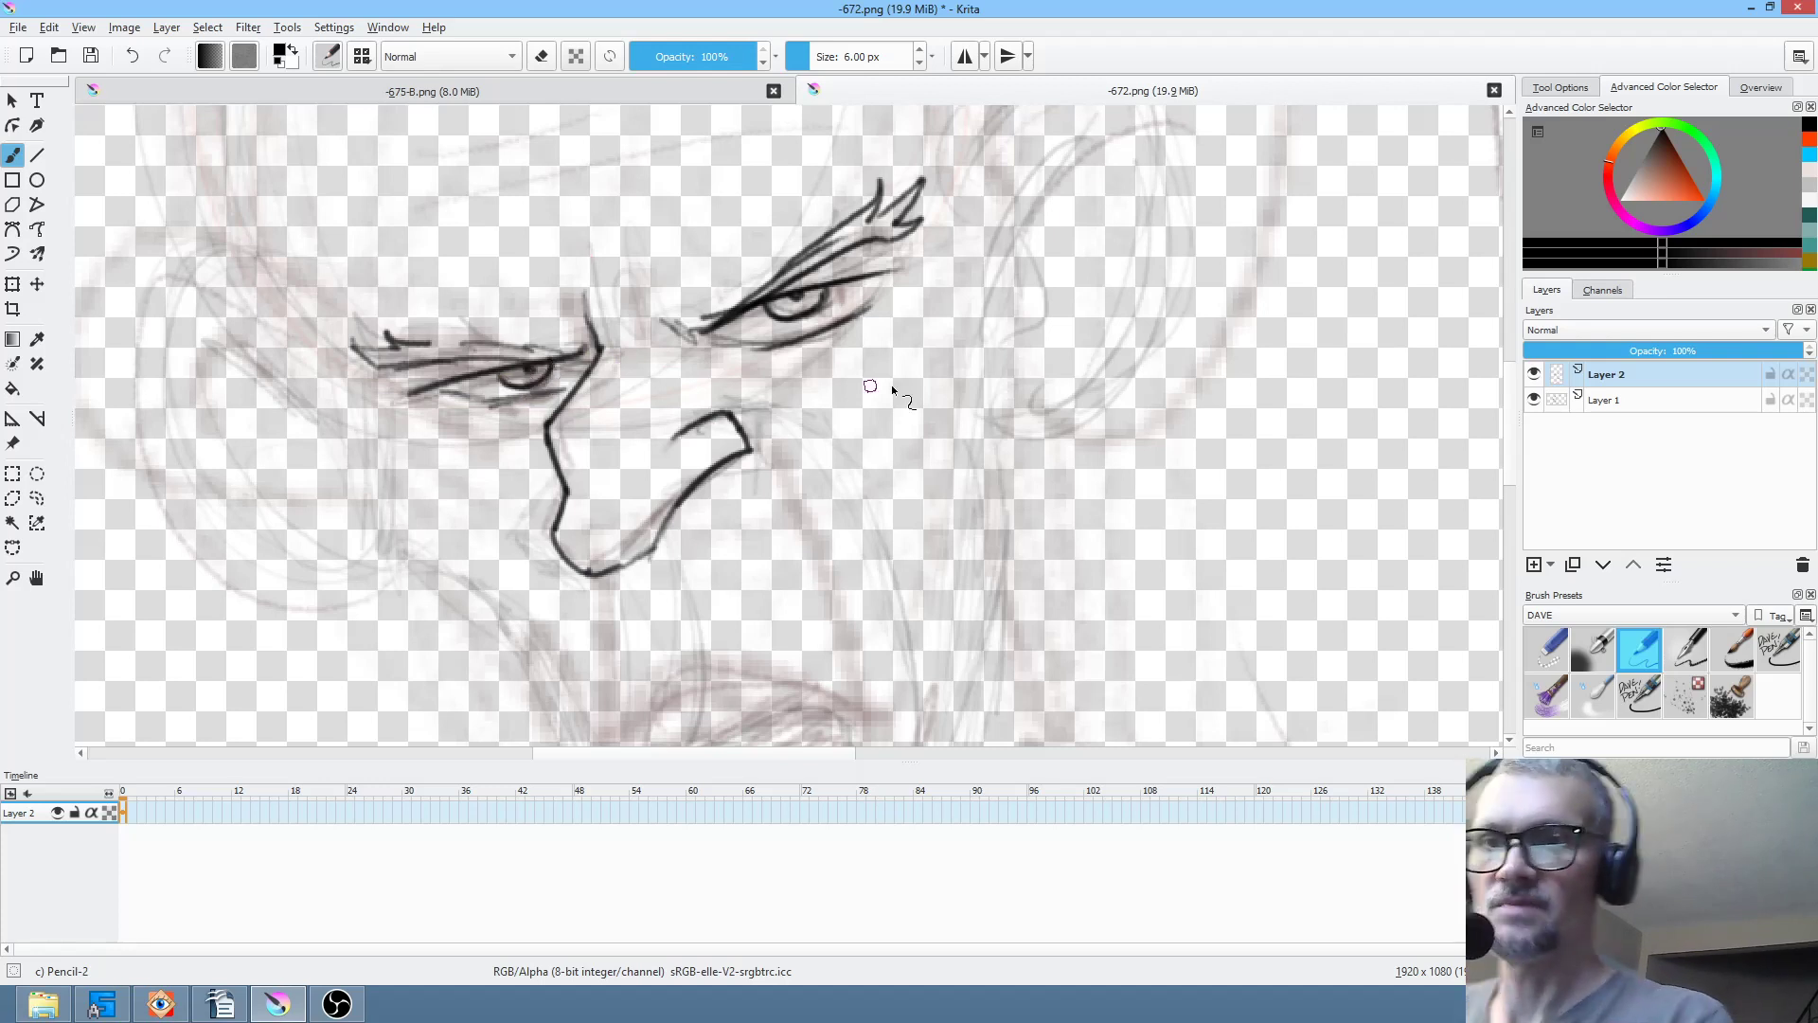
- Draw the long cheek fold from the nostril, the frowning mouth line, and the creases between nose and mouth
drag(899, 461, 933, 303)
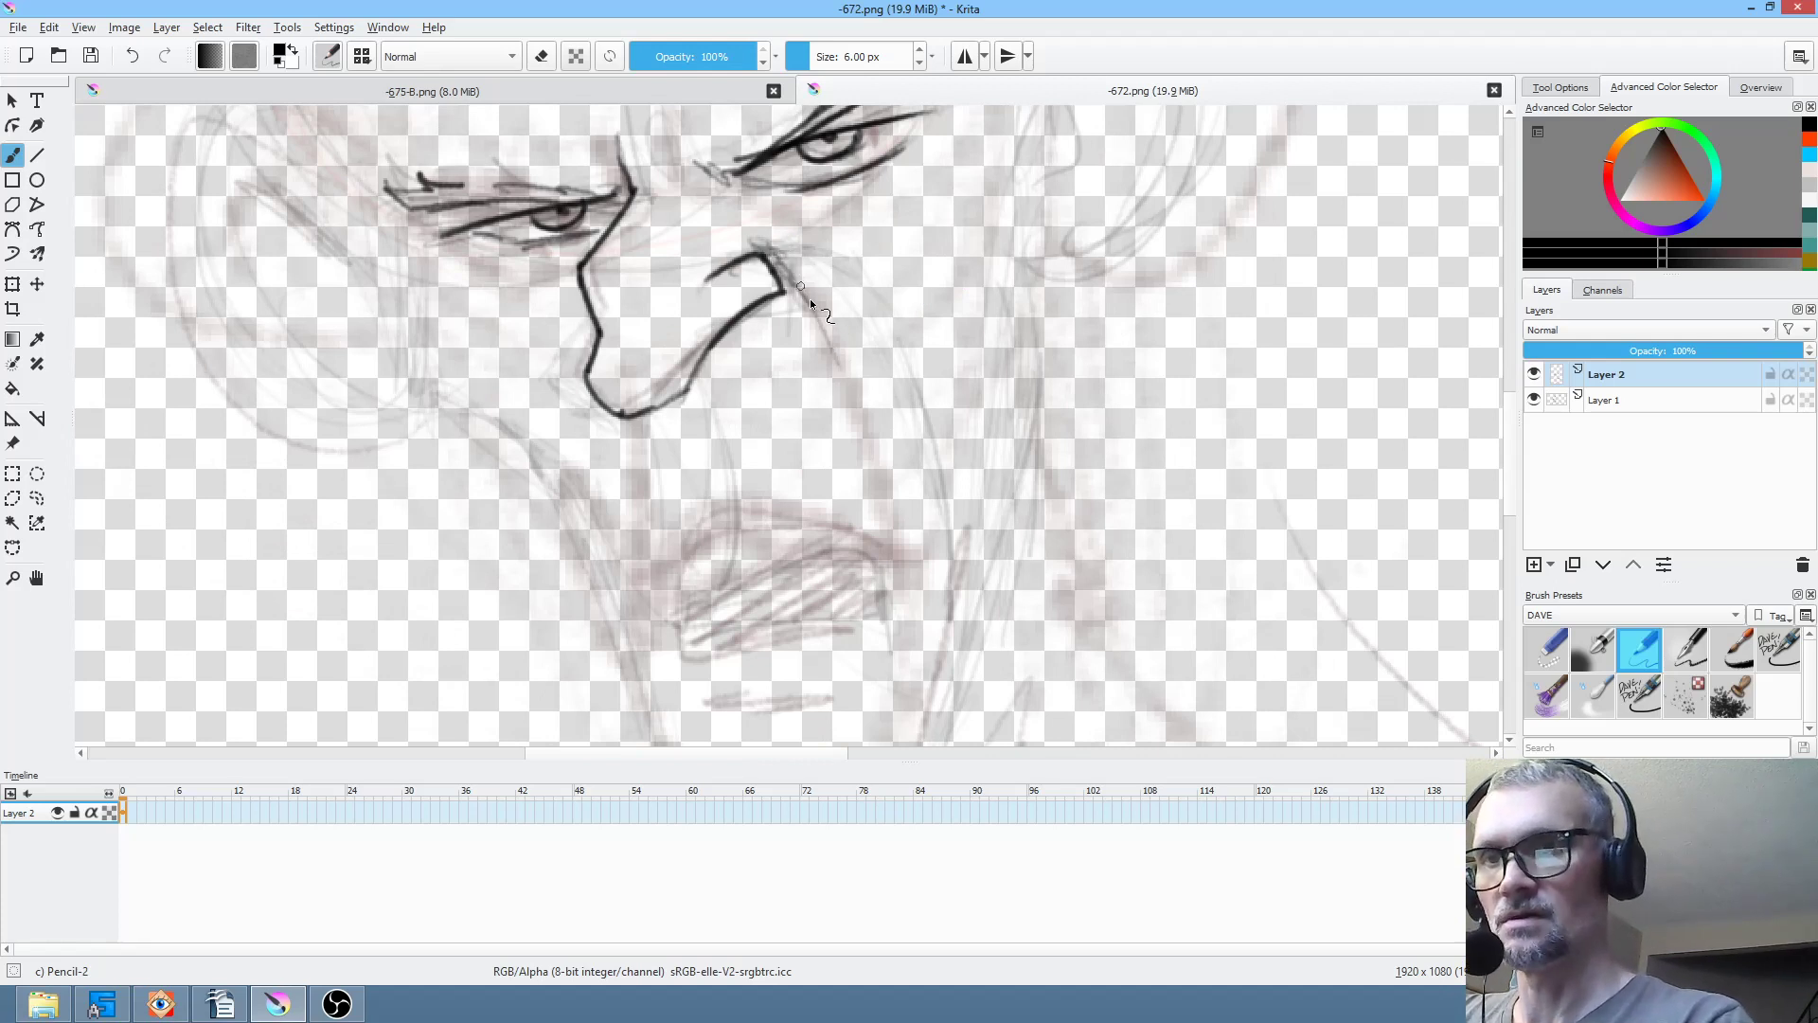
mouse_move(802, 278)
mouse_down()
mouse_move(894, 494)
mouse_move(913, 596)
mouse_up()
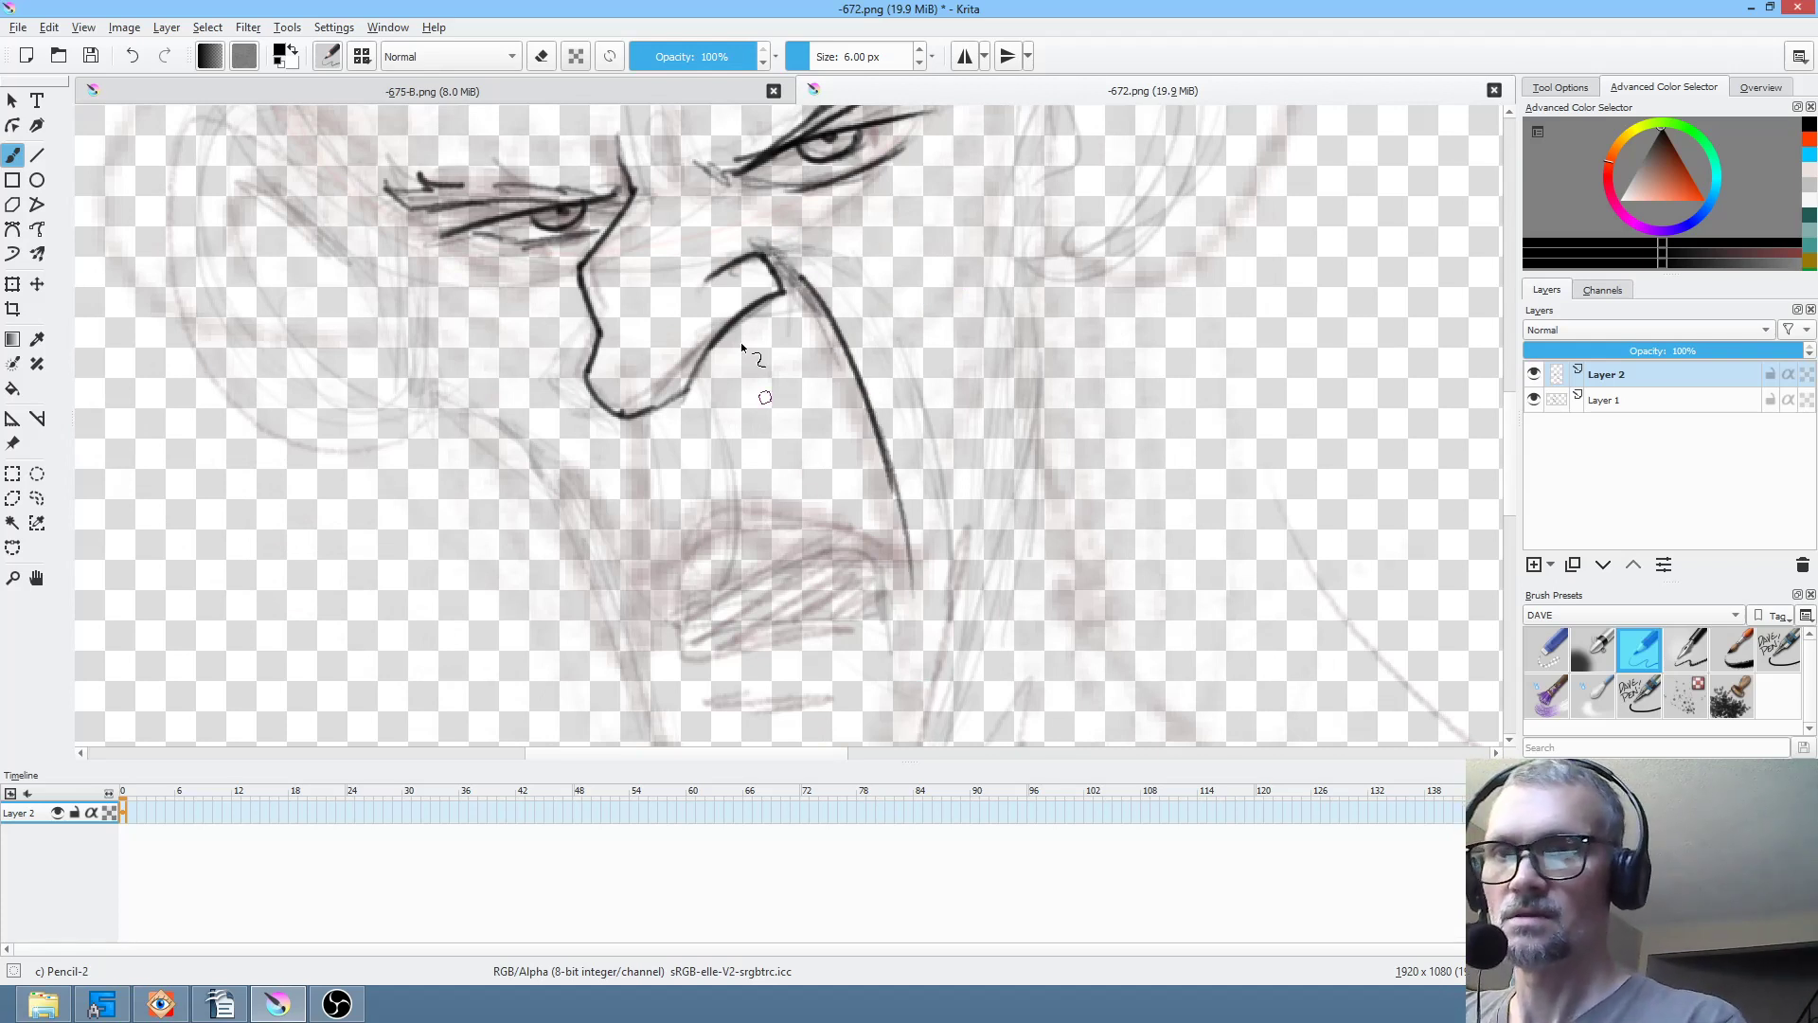
mouse_move(652, 422)
mouse_down()
mouse_move(640, 615)
mouse_move(787, 552)
mouse_move(860, 543)
mouse_up()
drag(714, 586, 884, 576)
mouse_move(663, 603)
mouse_down()
mouse_move(877, 582)
mouse_move(684, 595)
mouse_up()
drag(721, 359, 737, 530)
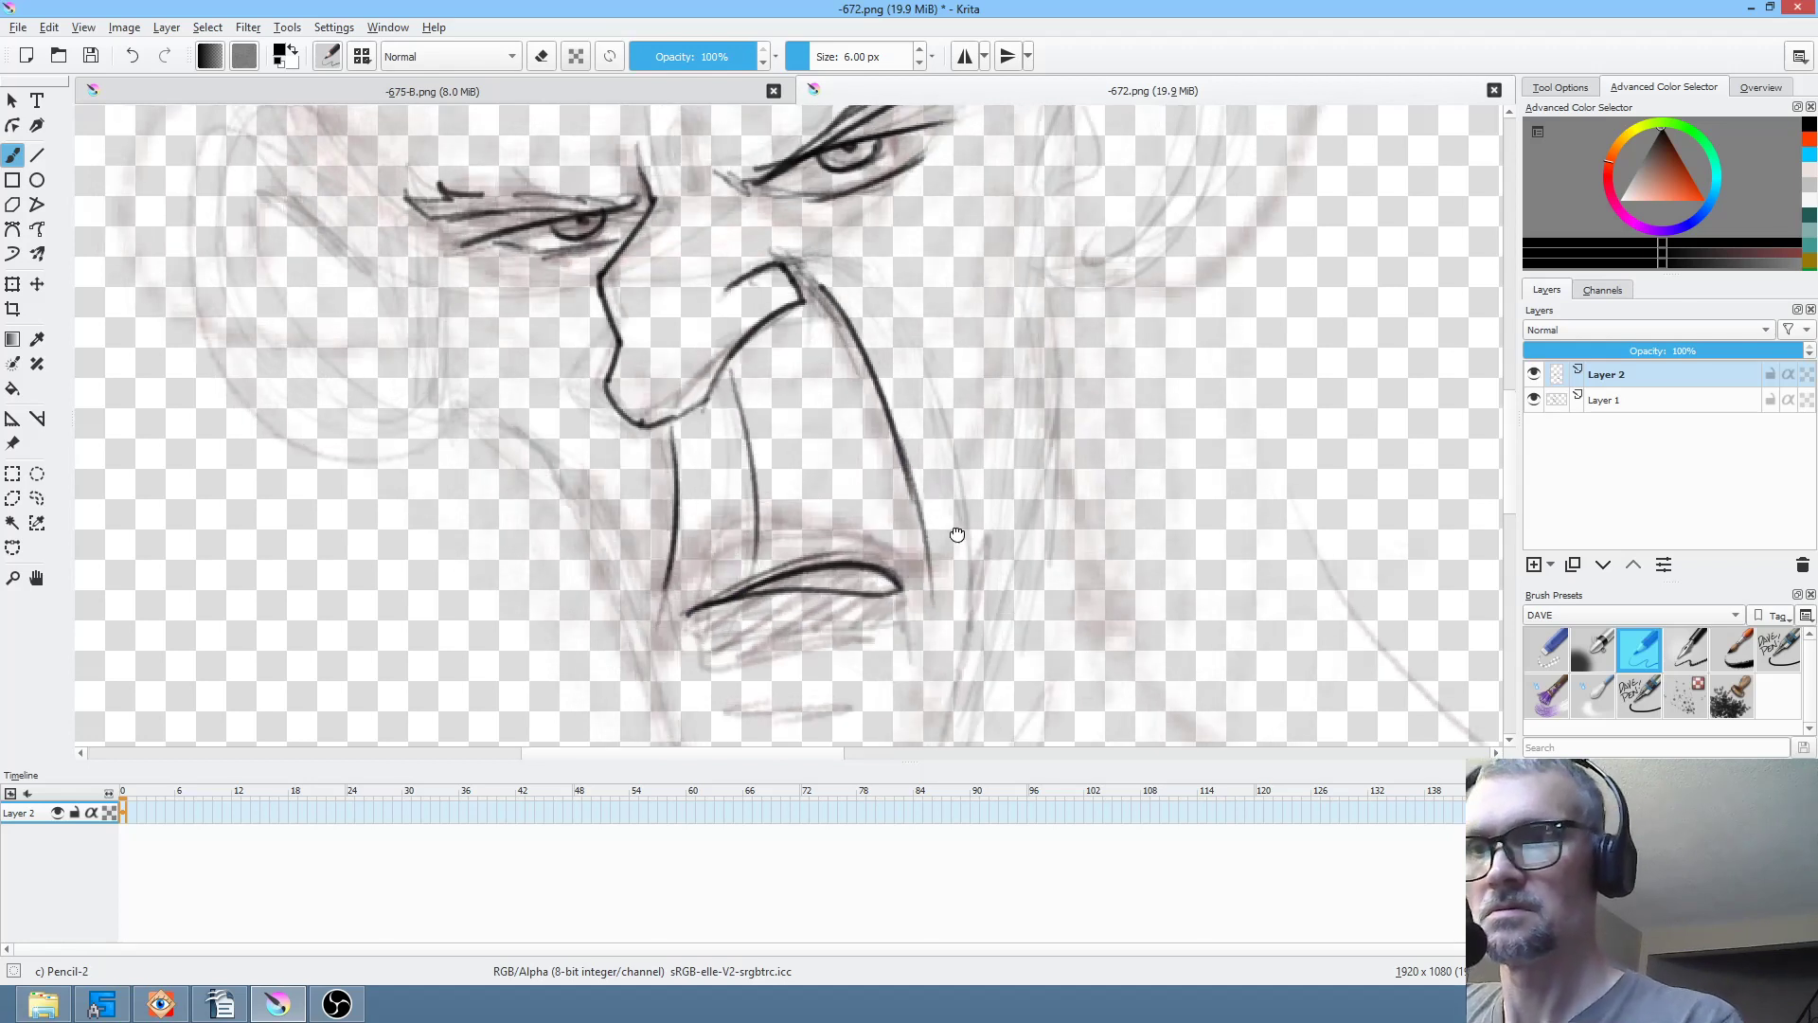
- Try outlining the cheek on the smaller-ear side of the face and undo the last strokes
mouse_move(445, 264)
mouse_down()
mouse_move(471, 409)
mouse_move(585, 513)
mouse_move(619, 587)
mouse_up()
drag(559, 480, 623, 608)
drag(917, 502, 843, 607)
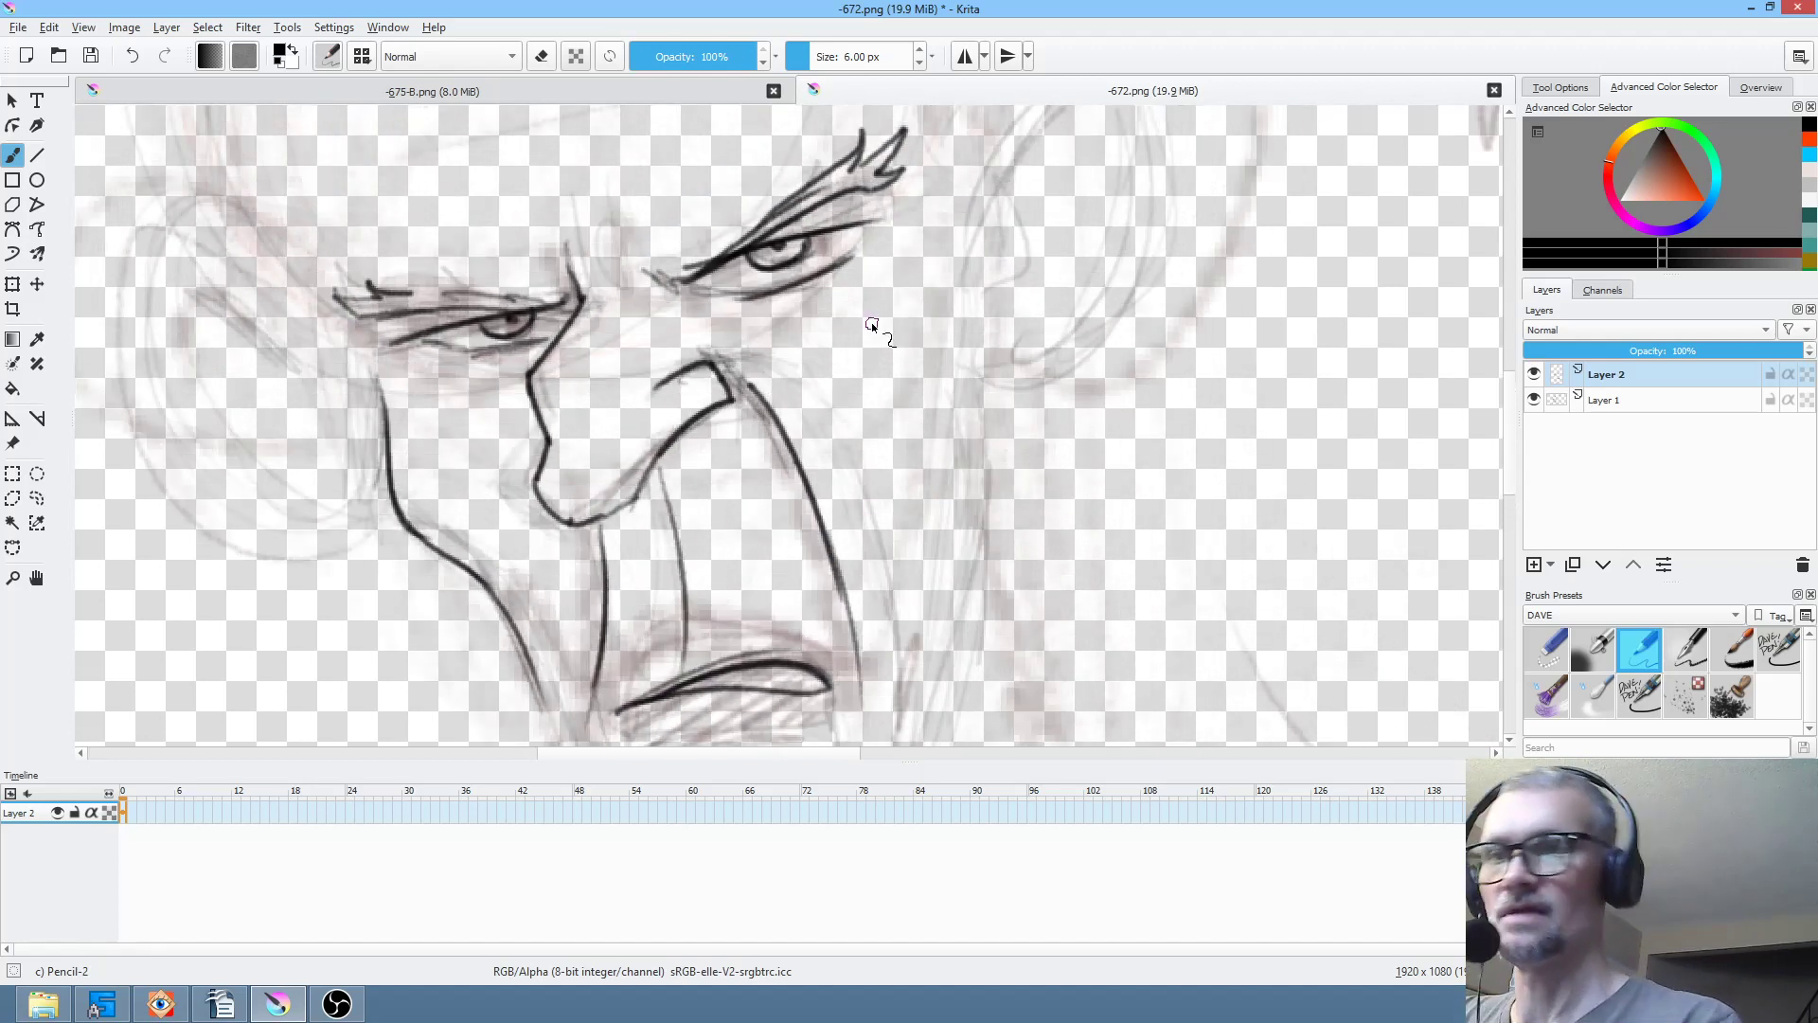
key(ctrl+z)
key(ctrl+z)
key(ctrl+z)
key(ctrl+z)
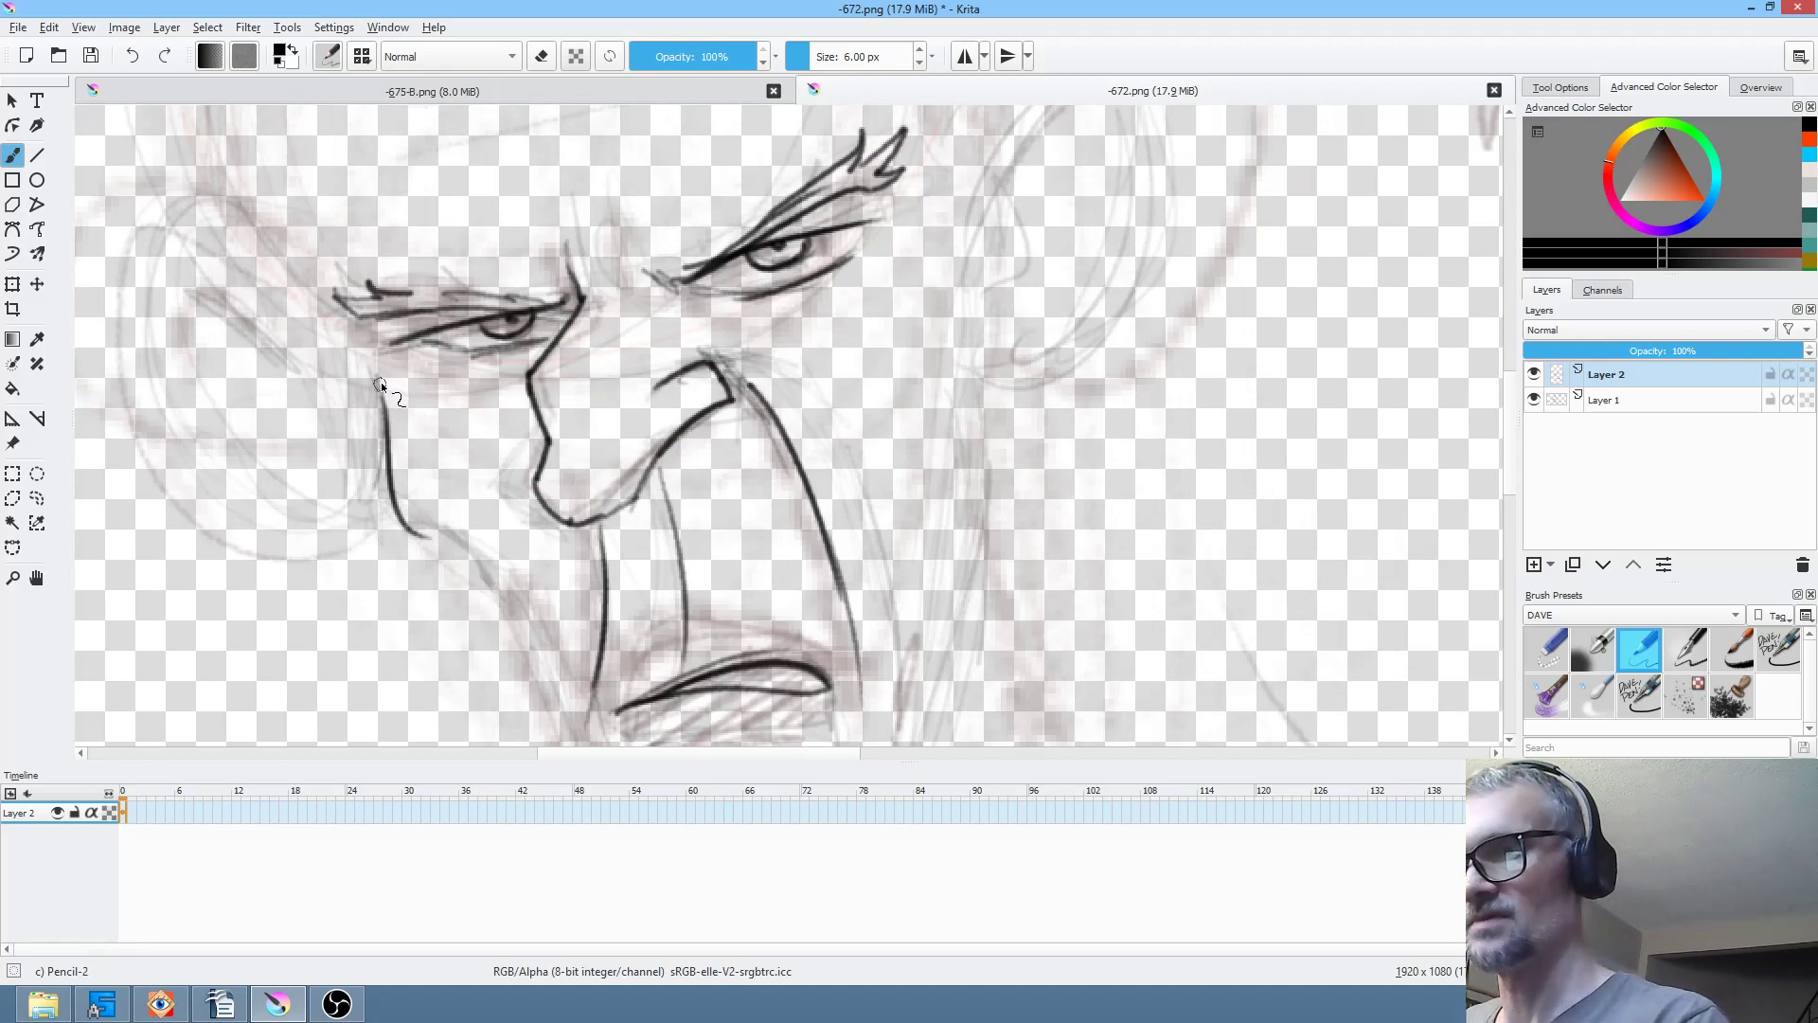
- Outline the smaller-ear side of the face from the cheek down the jaw to the jagged beard tips under the chin
drag(395, 508, 532, 673)
drag(700, 541, 725, 361)
mouse_move(576, 387)
mouse_down()
mouse_move(583, 545)
mouse_move(626, 649)
mouse_up()
drag(768, 584, 779, 394)
mouse_move(632, 439)
mouse_down()
mouse_move(655, 600)
mouse_move(795, 351)
mouse_move(744, 345)
mouse_move(714, 447)
mouse_move(632, 492)
mouse_move(831, 511)
mouse_move(700, 661)
mouse_up()
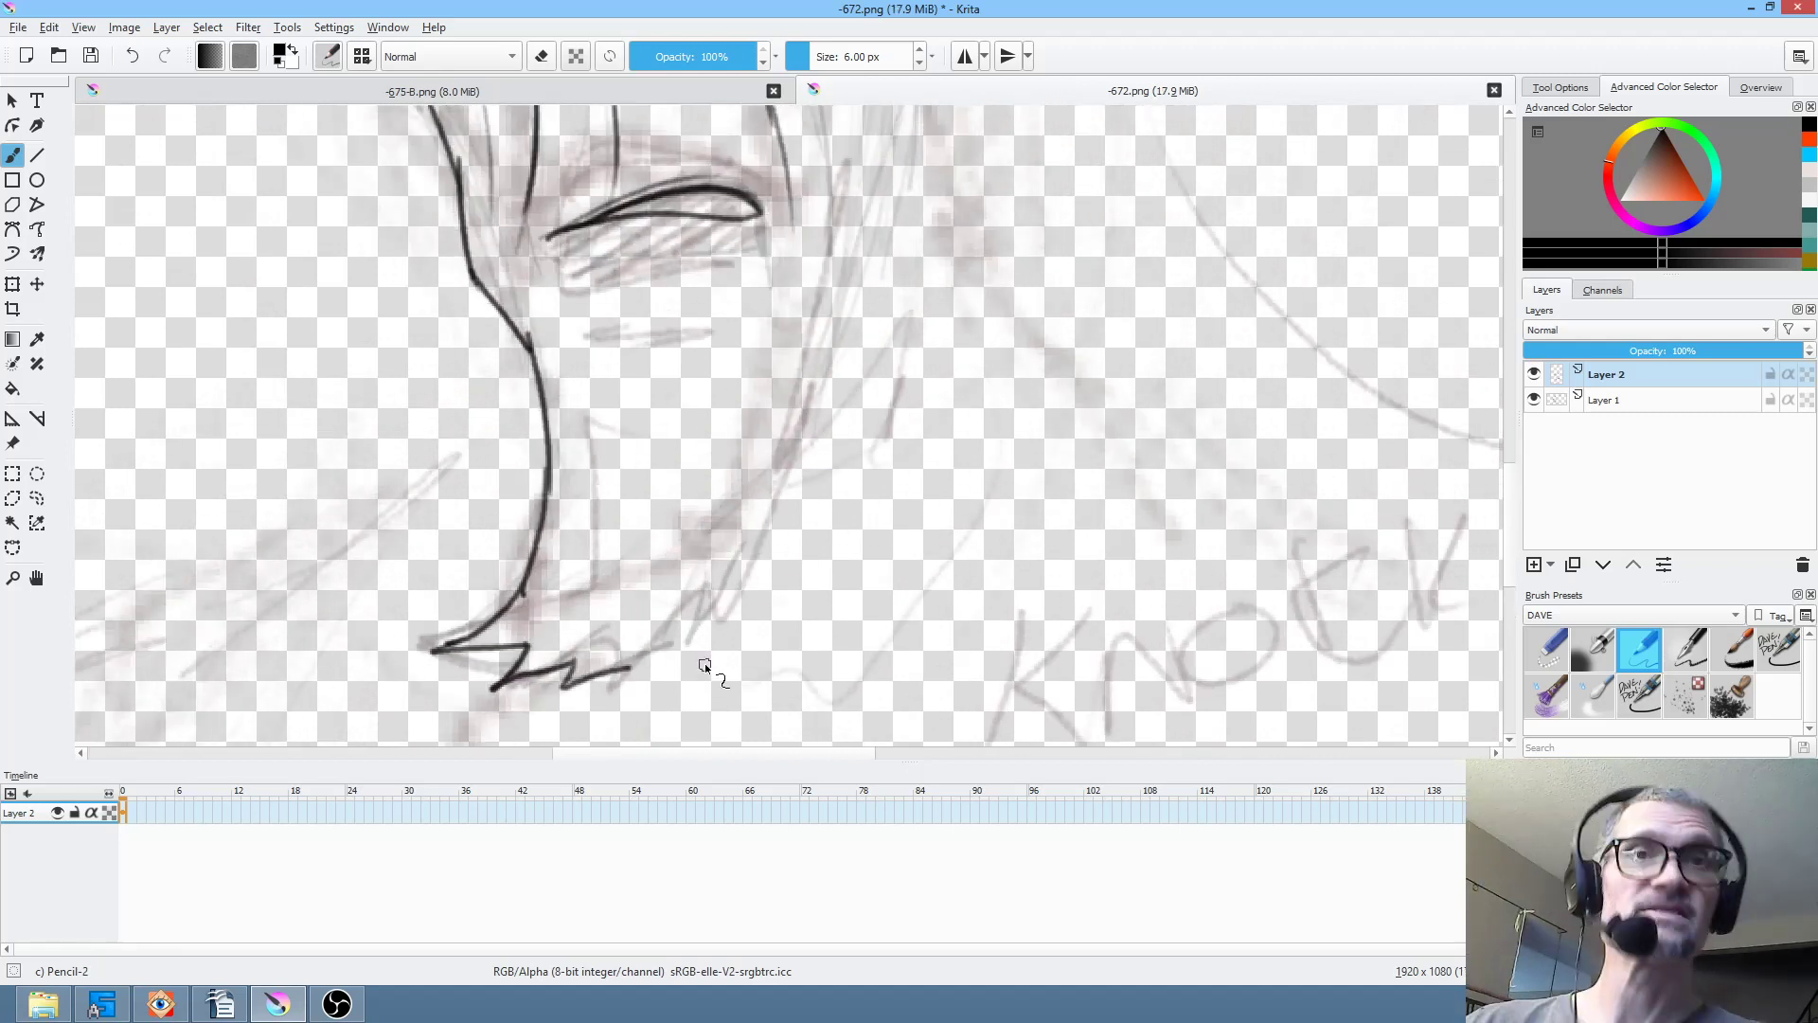
- Finish the beard tips and draw the opposite jawline in black from the beard up to below the larger ear
mouse_move(835, 521)
mouse_down()
mouse_move(767, 663)
mouse_move(836, 360)
mouse_up()
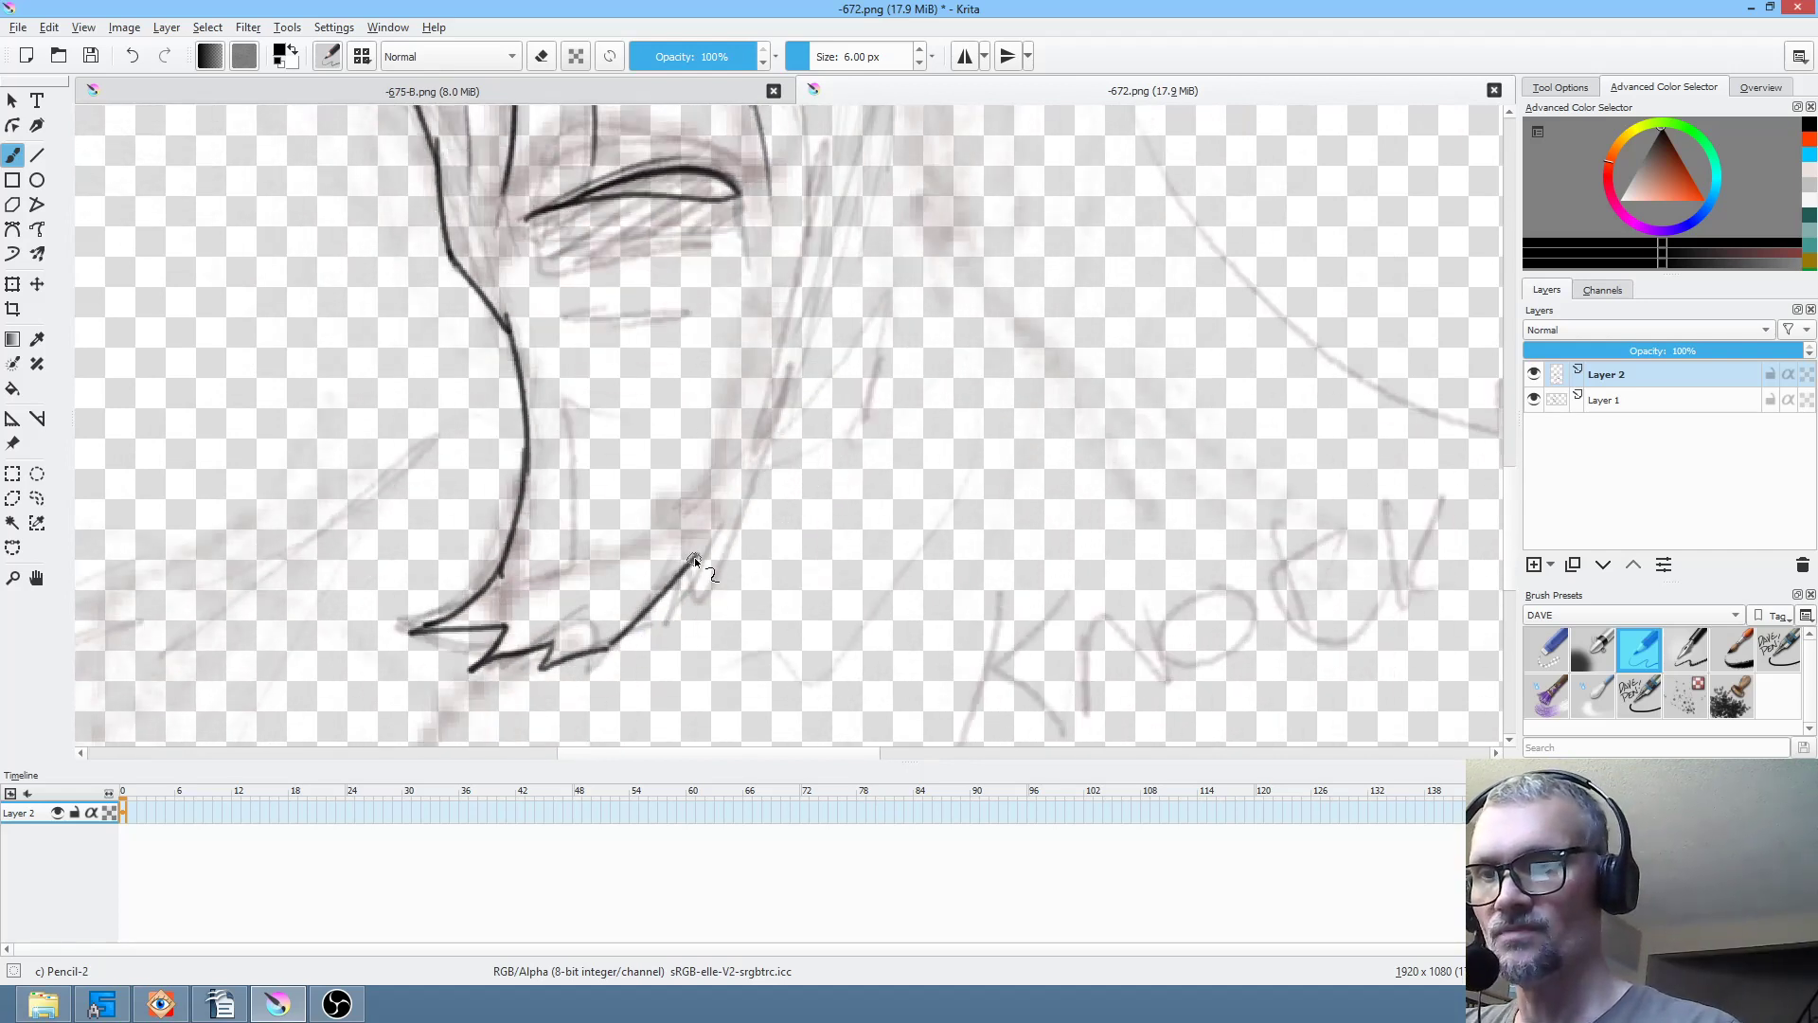
drag(671, 621, 726, 542)
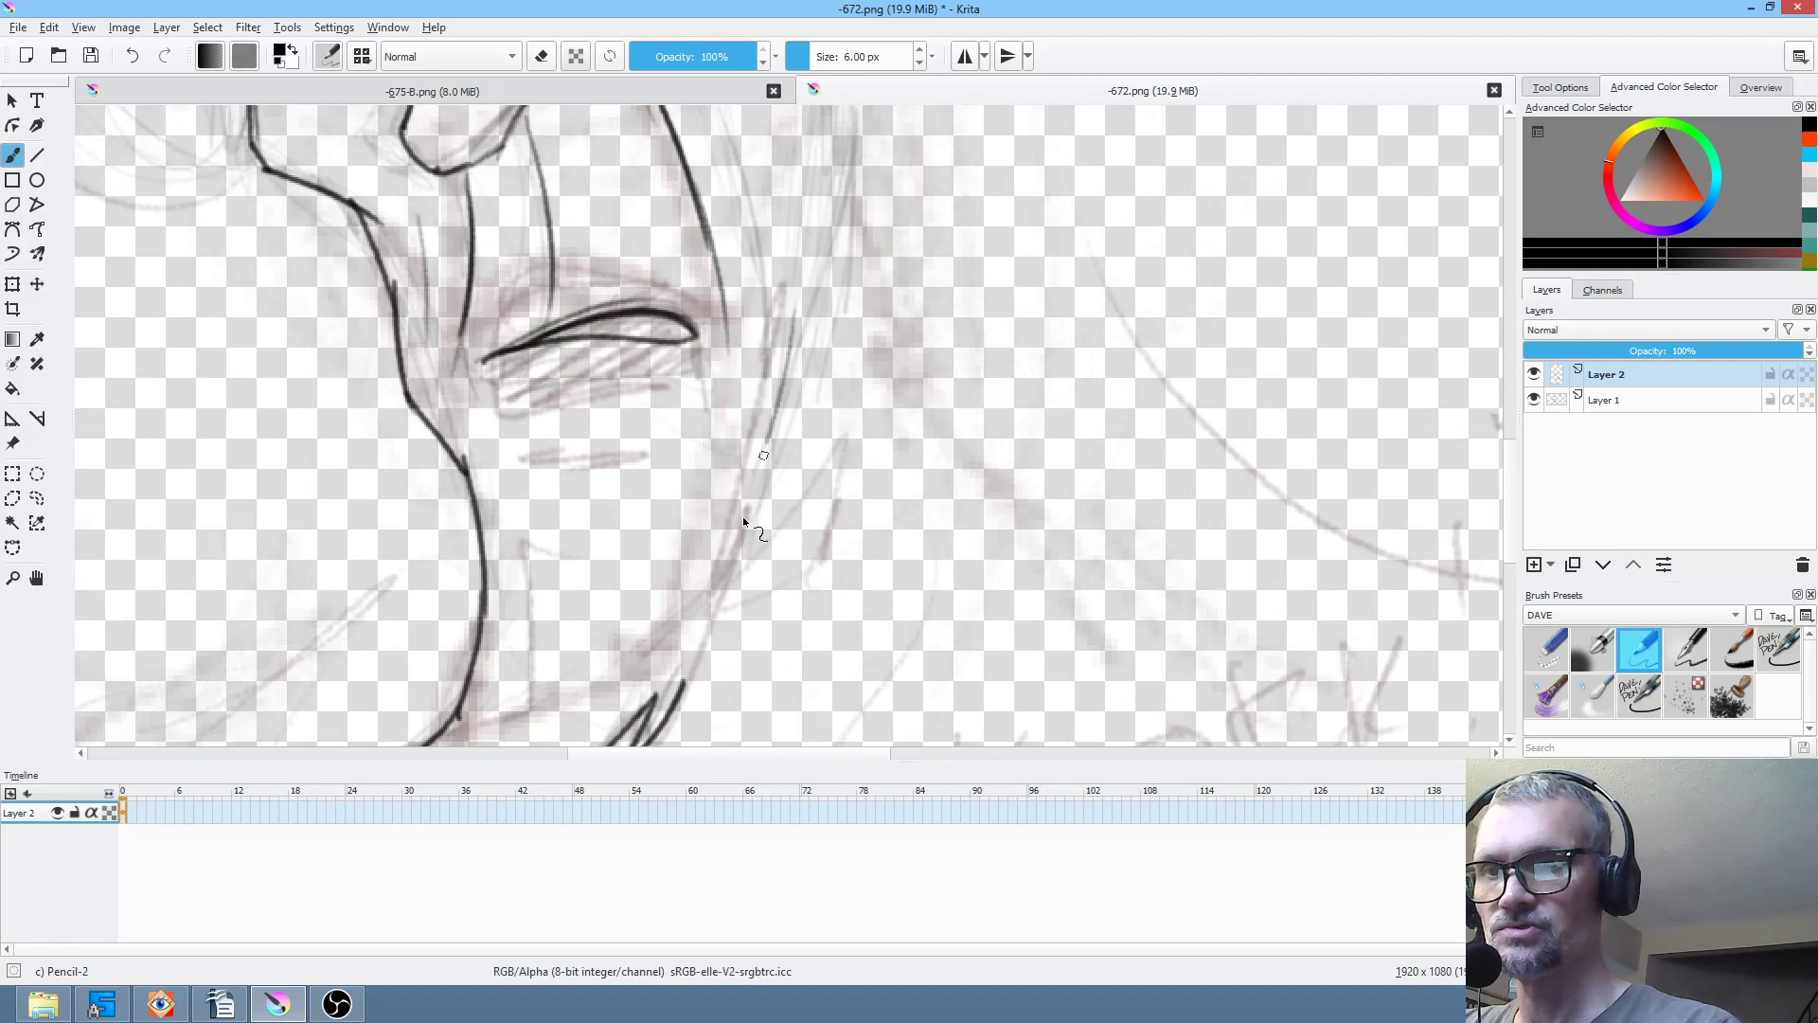
drag(814, 314, 708, 637)
scroll(685, 686, up, 3)
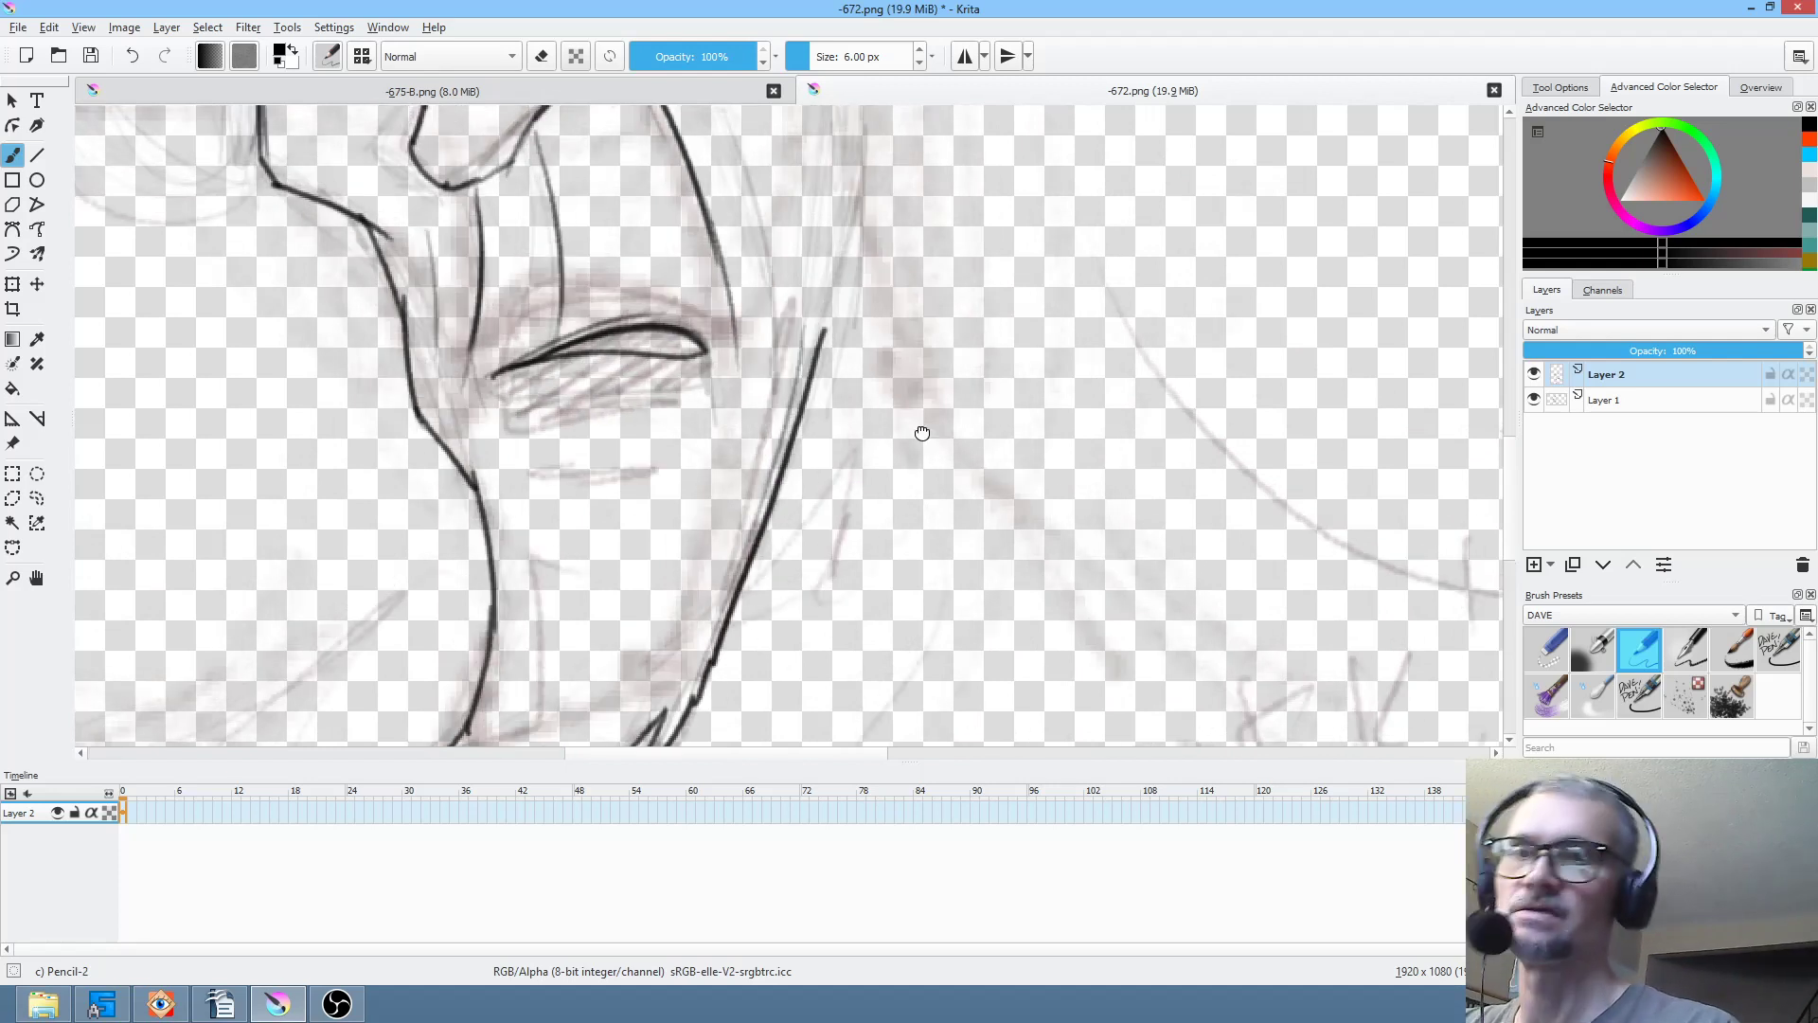
drag(810, 404, 756, 550)
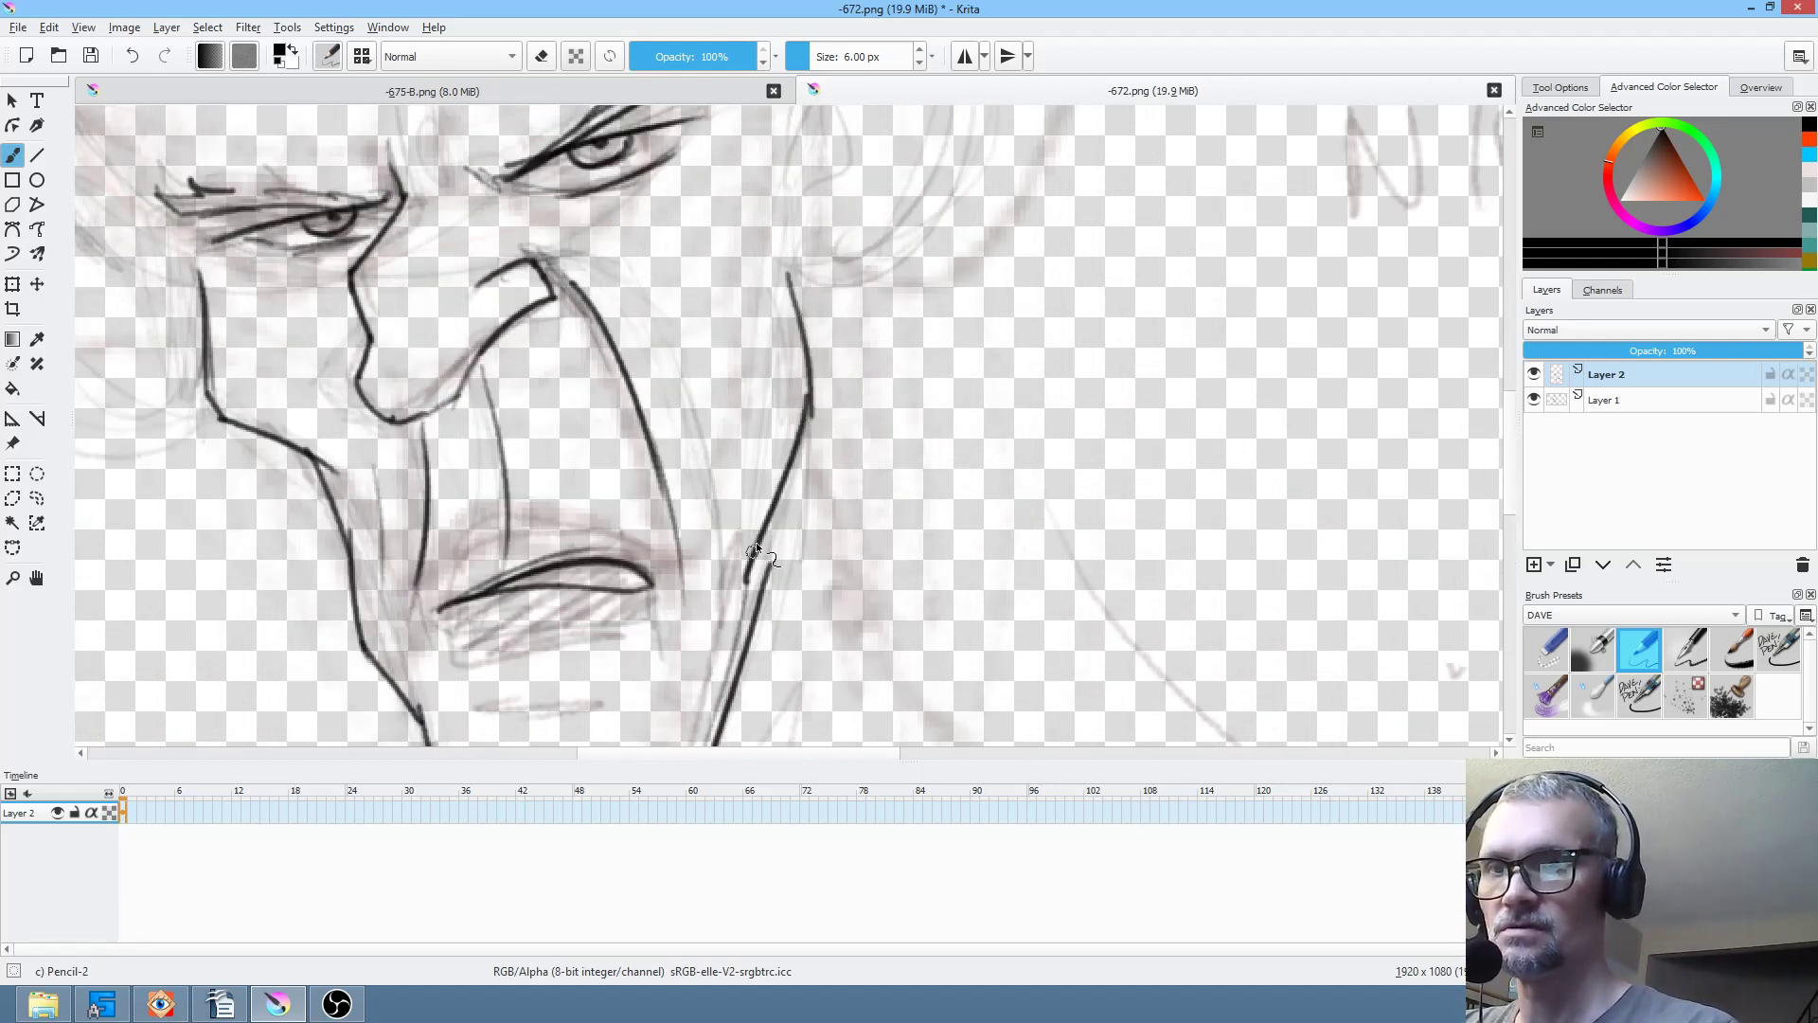
key(ctrl+z)
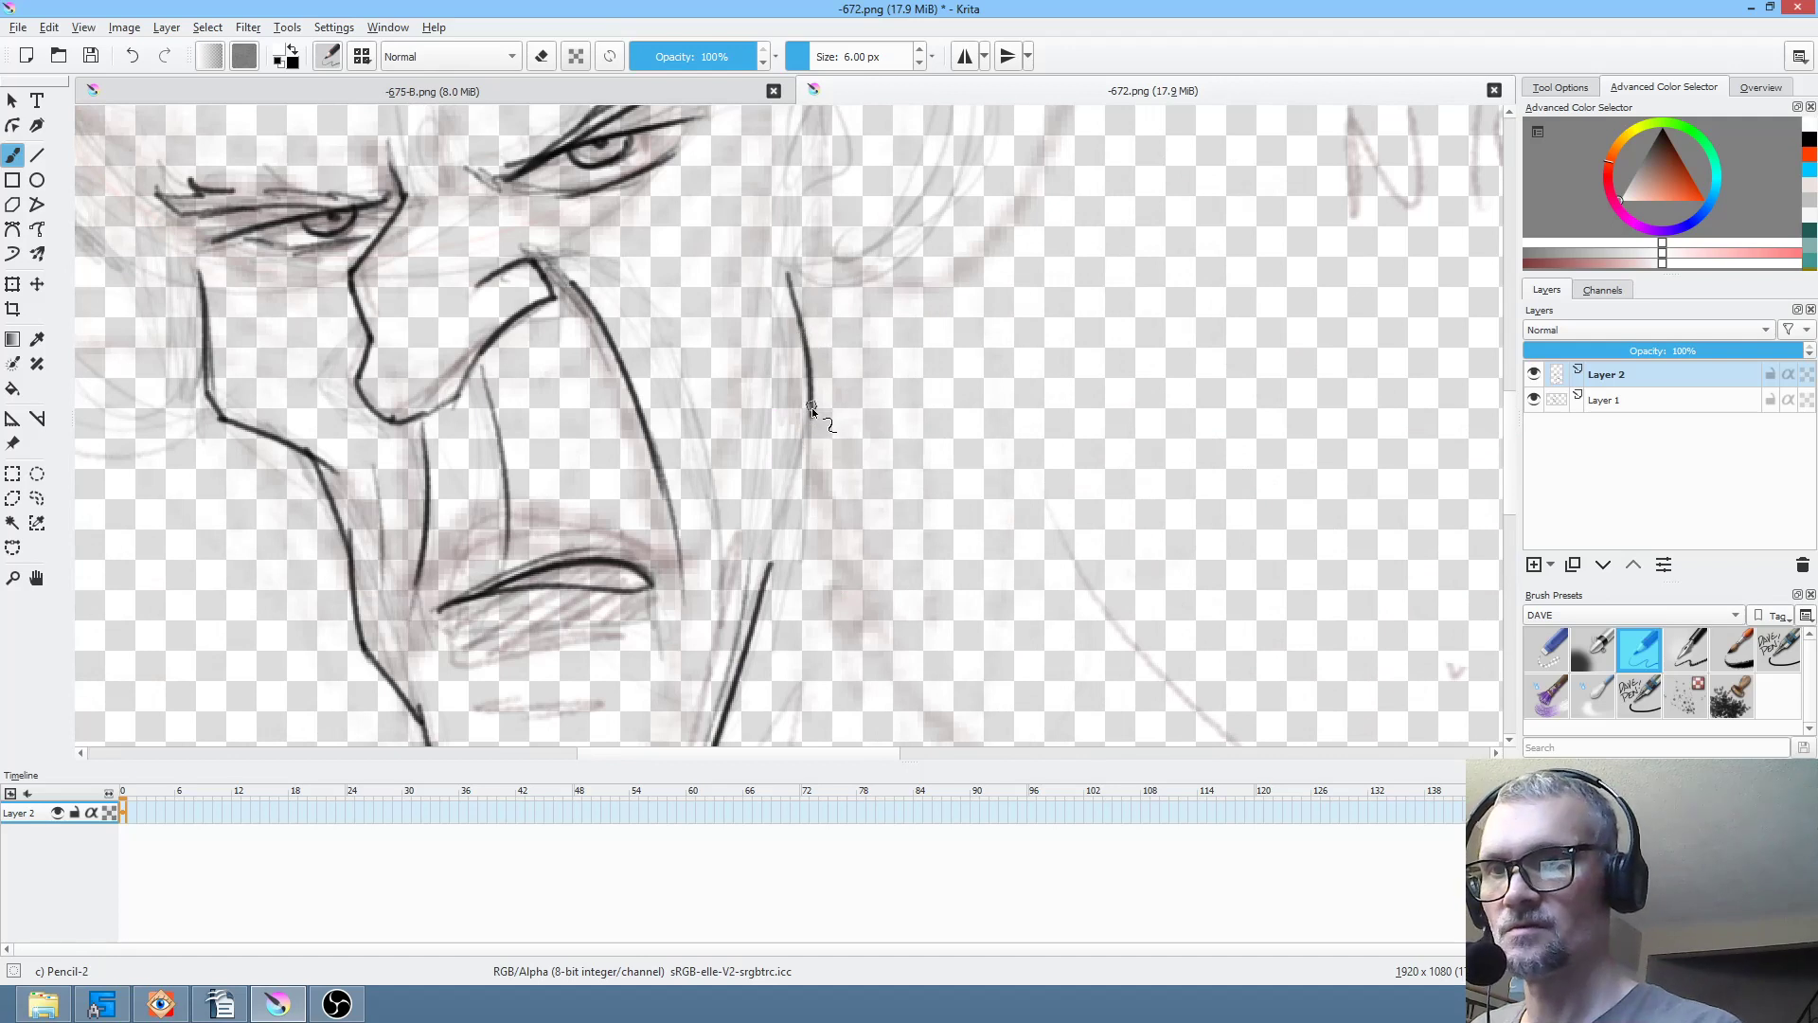
click(1657, 140)
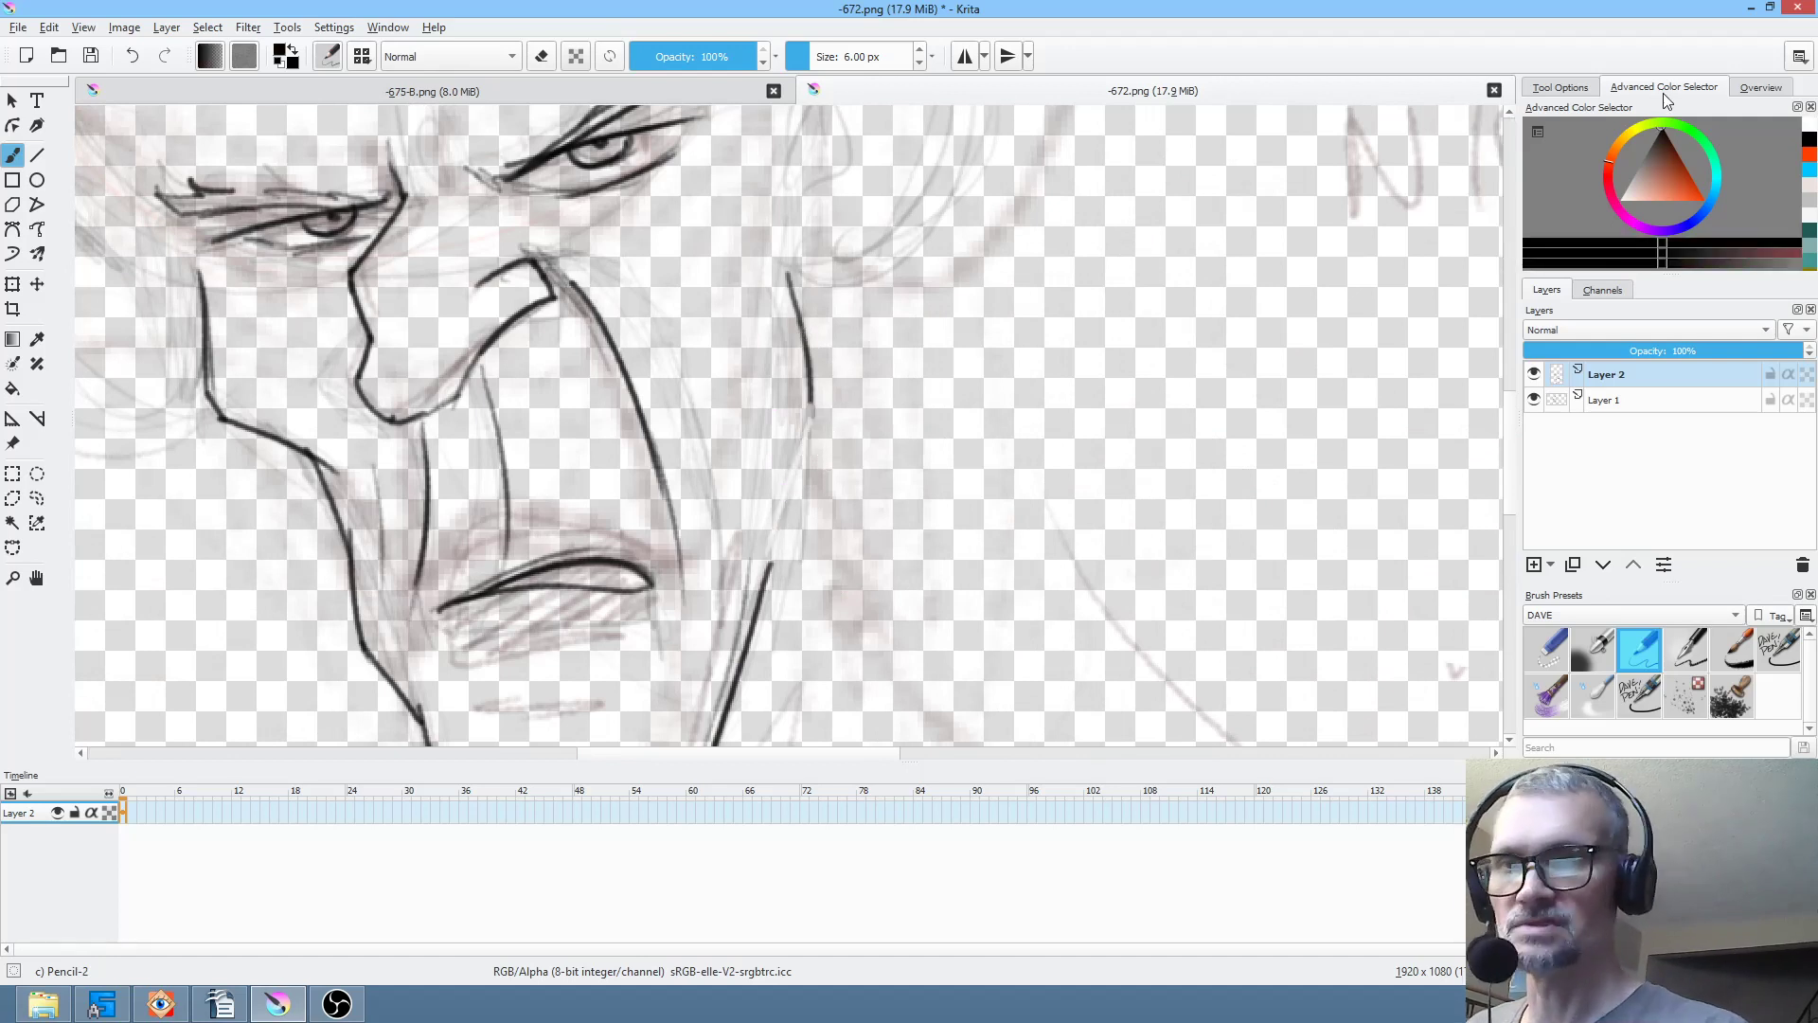
drag(810, 404, 722, 740)
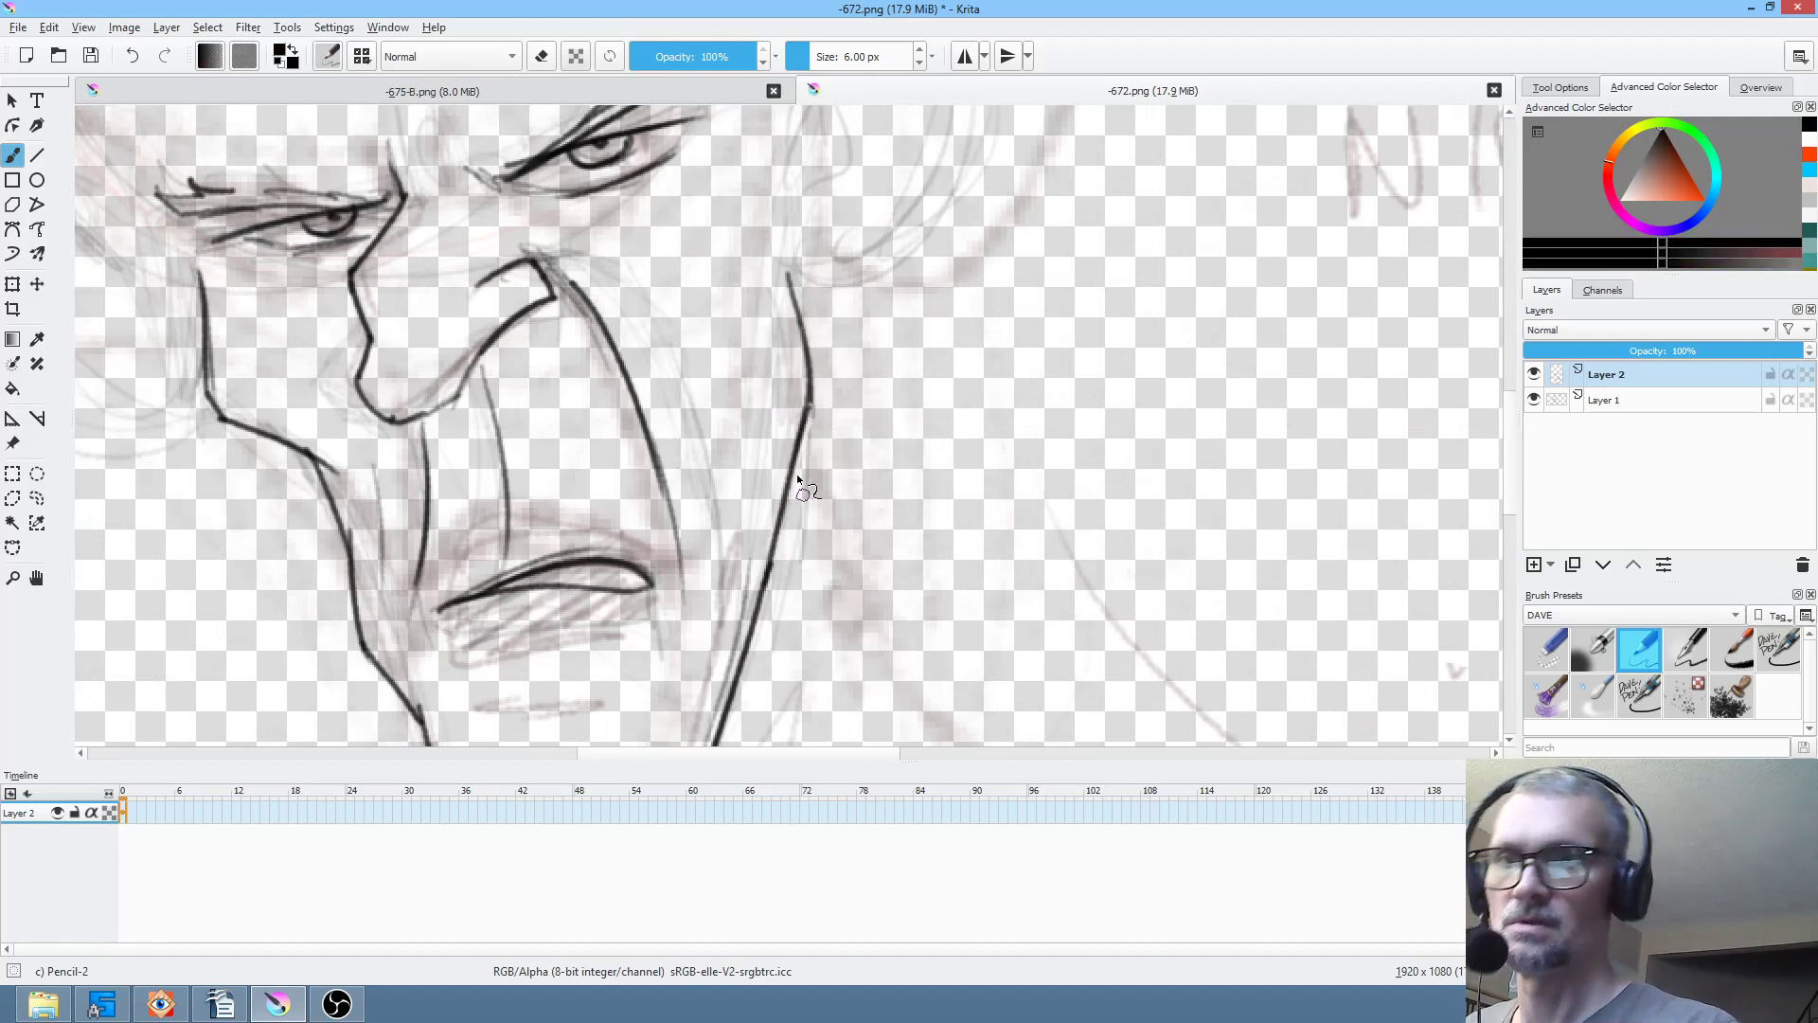
- Add the hollow cheekbone lines beside the larger-ear jaw and the lower lip line beneath the mouth
drag(689, 306, 683, 421)
mouse_move(728, 310)
mouse_down()
mouse_move(685, 404)
mouse_move(714, 646)
mouse_up()
drag(604, 673, 791, 455)
mouse_move(653, 489)
mouse_down()
mouse_move(799, 482)
mouse_move(677, 695)
mouse_move(686, 681)
mouse_move(621, 841)
mouse_up()
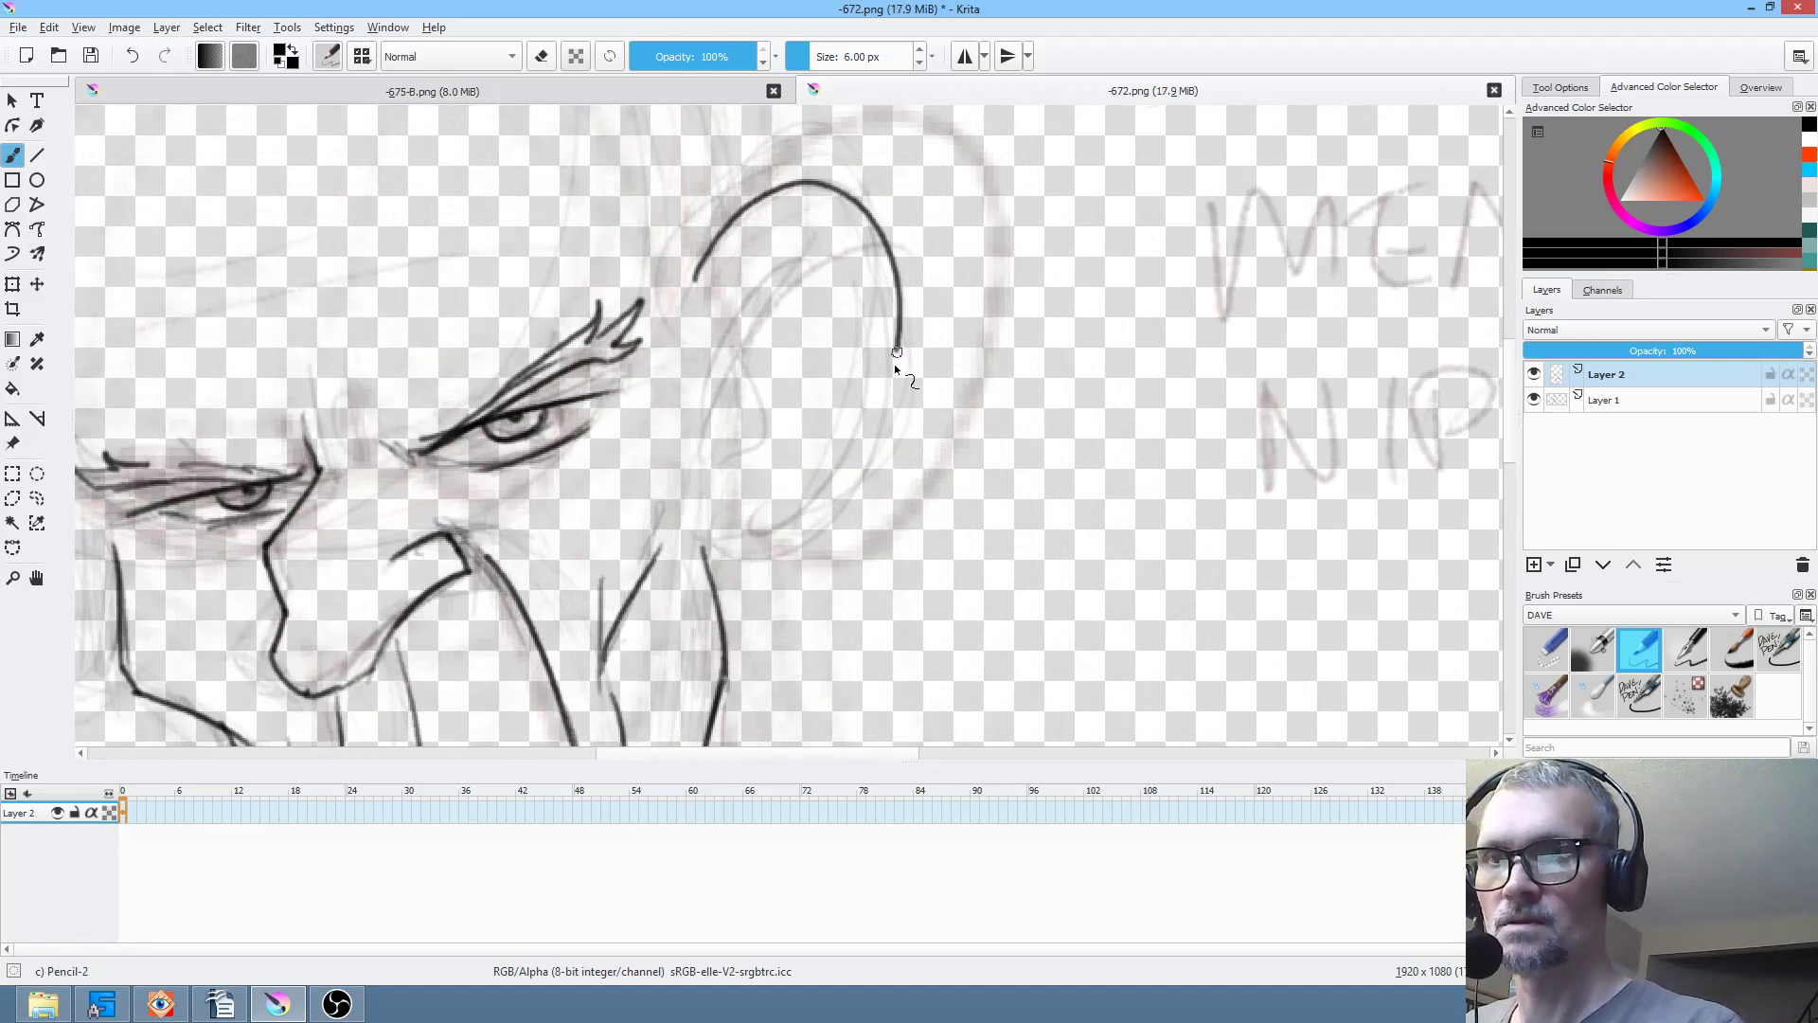
- Draw the larger ear's rounded outline down to the jaw, with its inner fold lines
drag(901, 320, 707, 542)
drag(804, 231, 718, 411)
mouse_move(771, 252)
mouse_down()
mouse_move(721, 368)
mouse_move(715, 413)
mouse_up()
mouse_move(733, 339)
mouse_down()
mouse_move(770, 461)
mouse_move(793, 357)
mouse_move(1196, 306)
mouse_up()
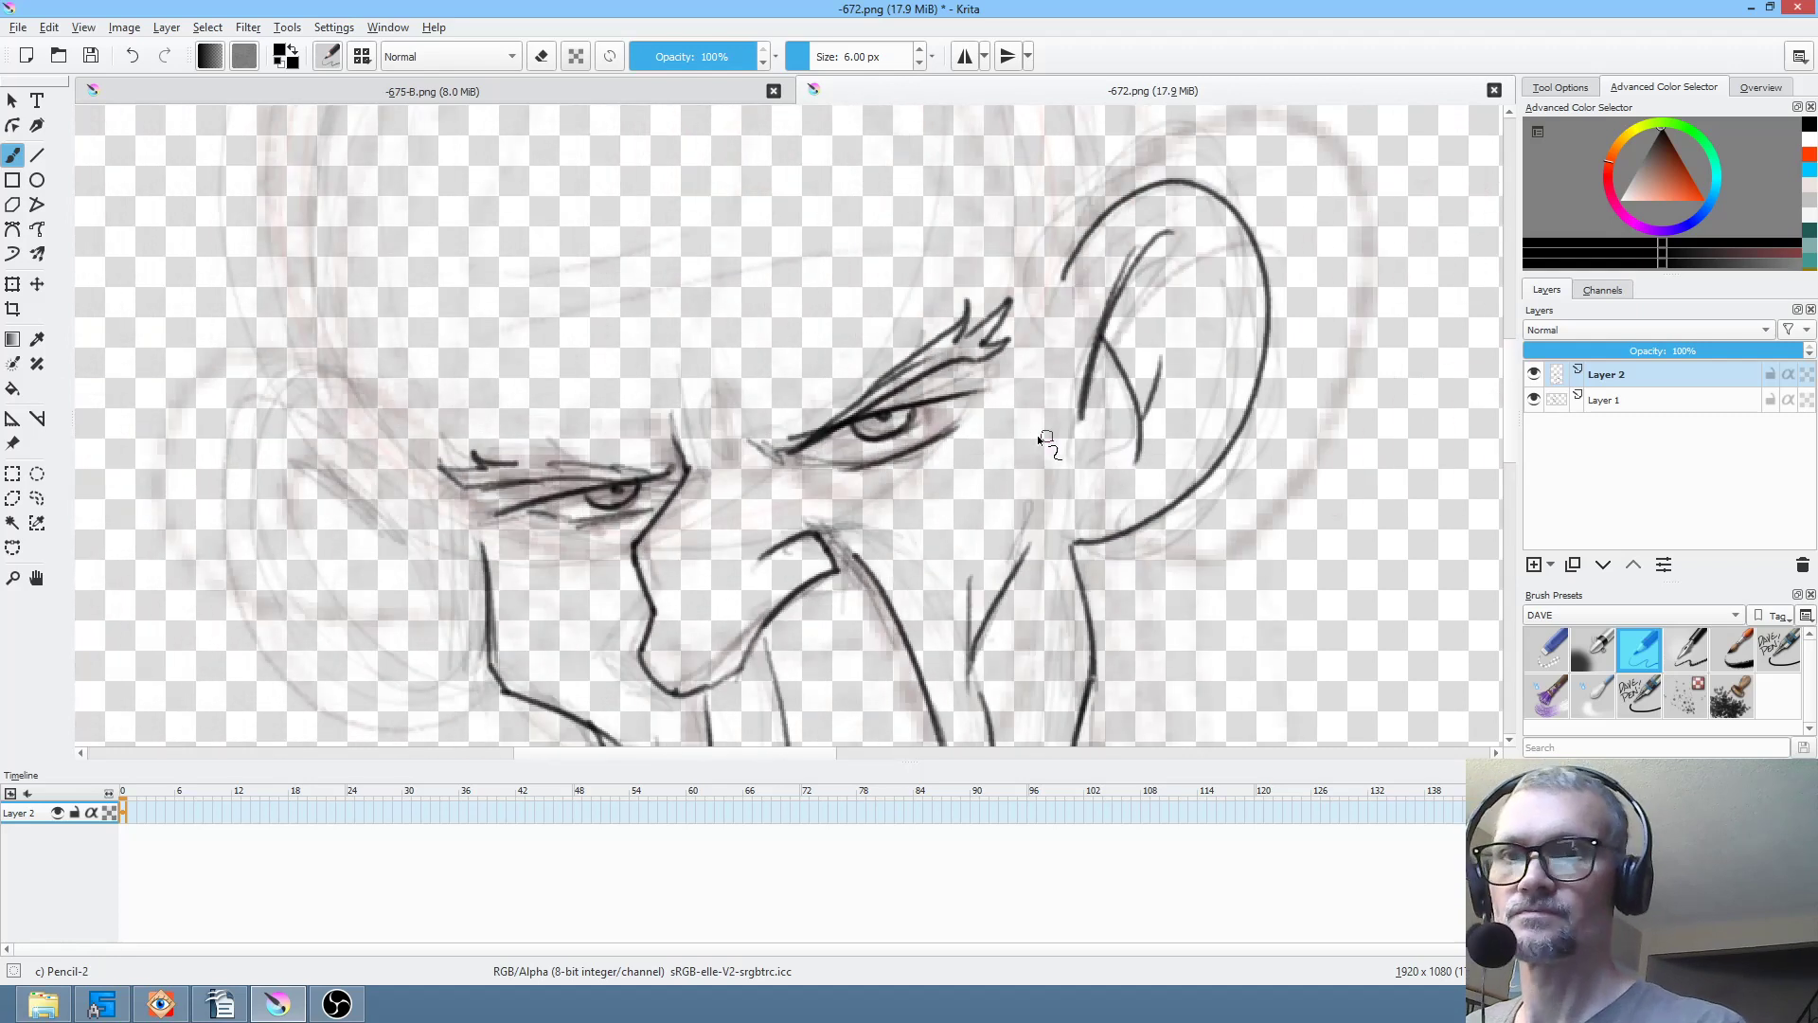
- Draw the smaller ear's outline down to the cheek, with its inner fold lines
scroll(394, 440, down, 4)
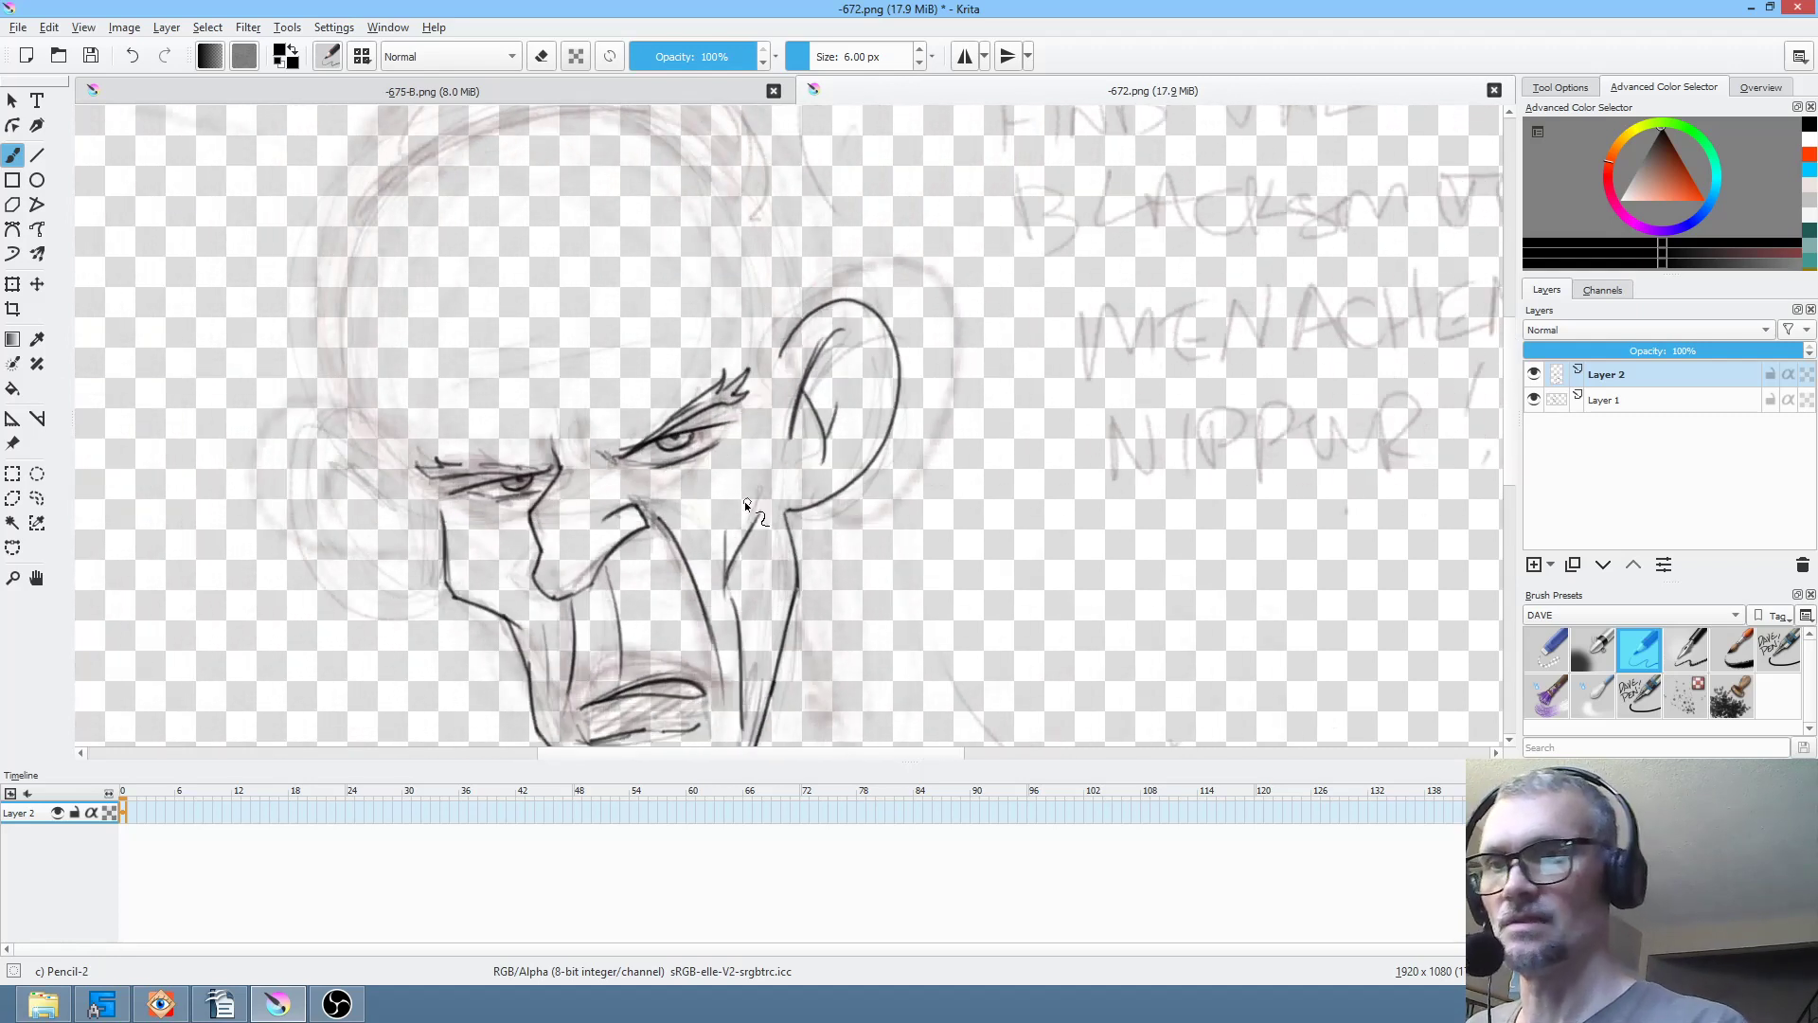
mouse_move(385, 431)
mouse_down()
mouse_move(348, 443)
mouse_move(385, 555)
mouse_move(337, 478)
mouse_move(417, 611)
mouse_up()
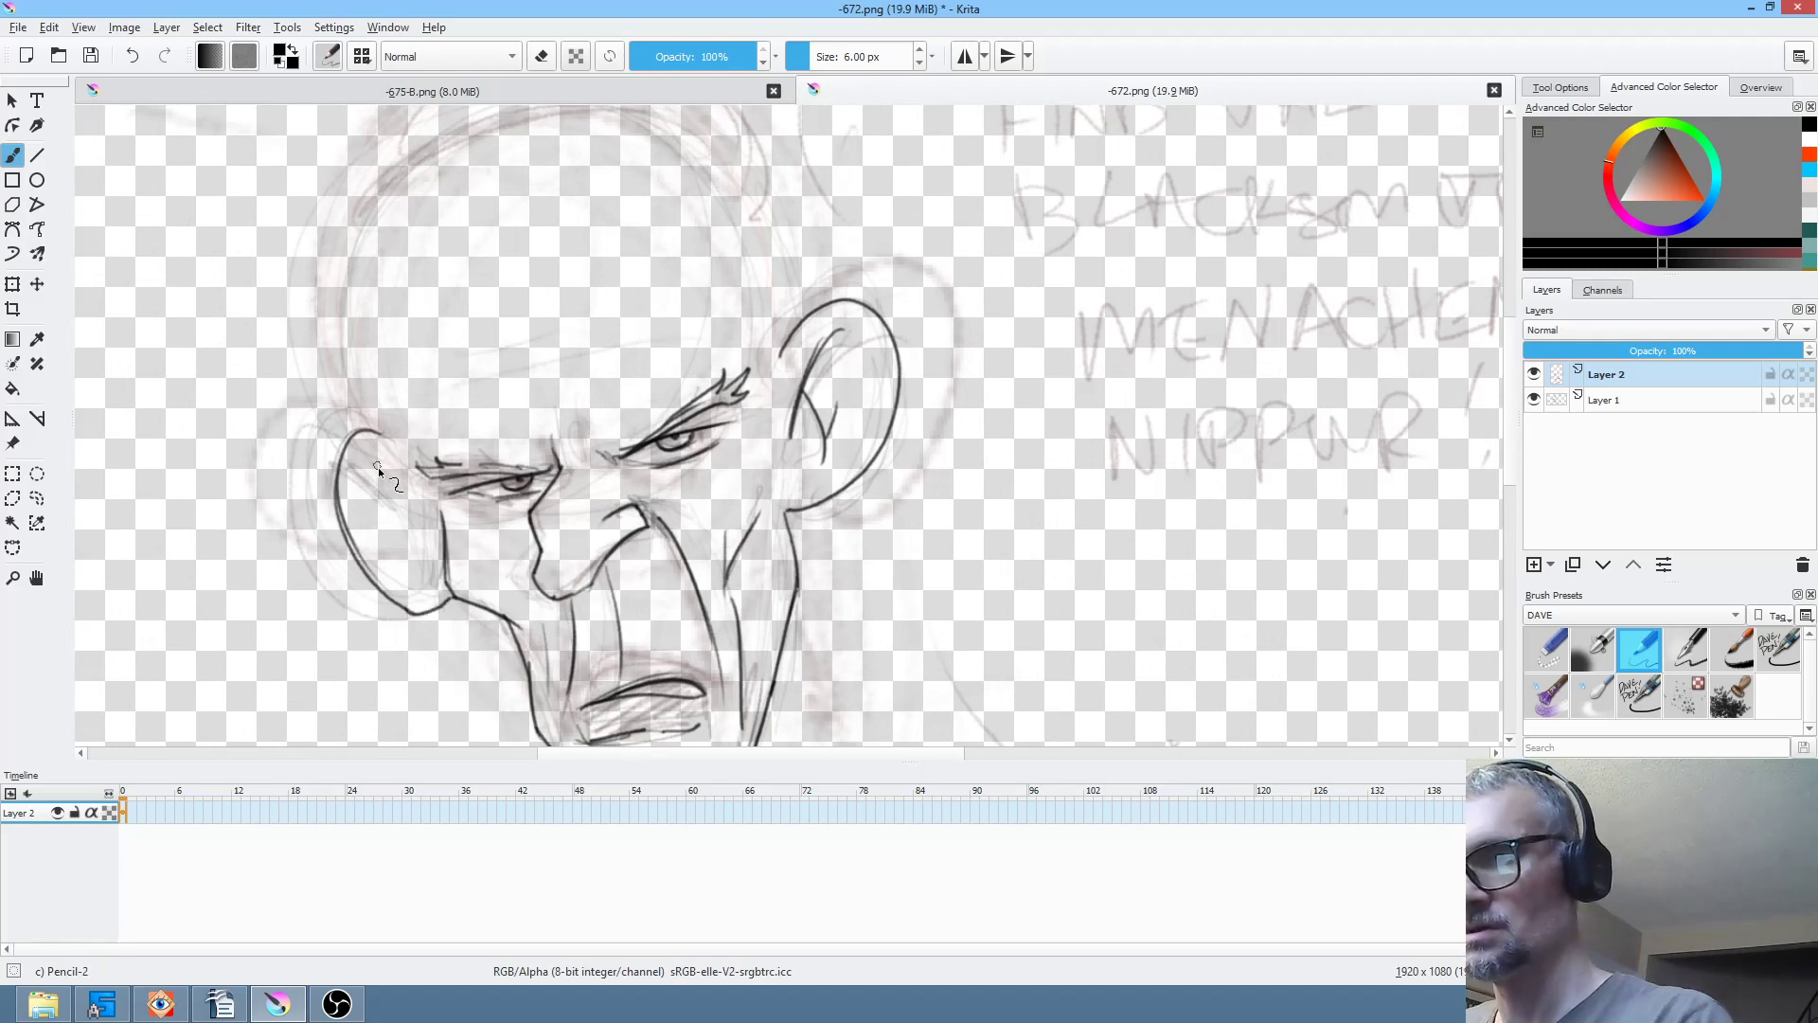
drag(397, 534, 411, 545)
drag(801, 246, 780, 337)
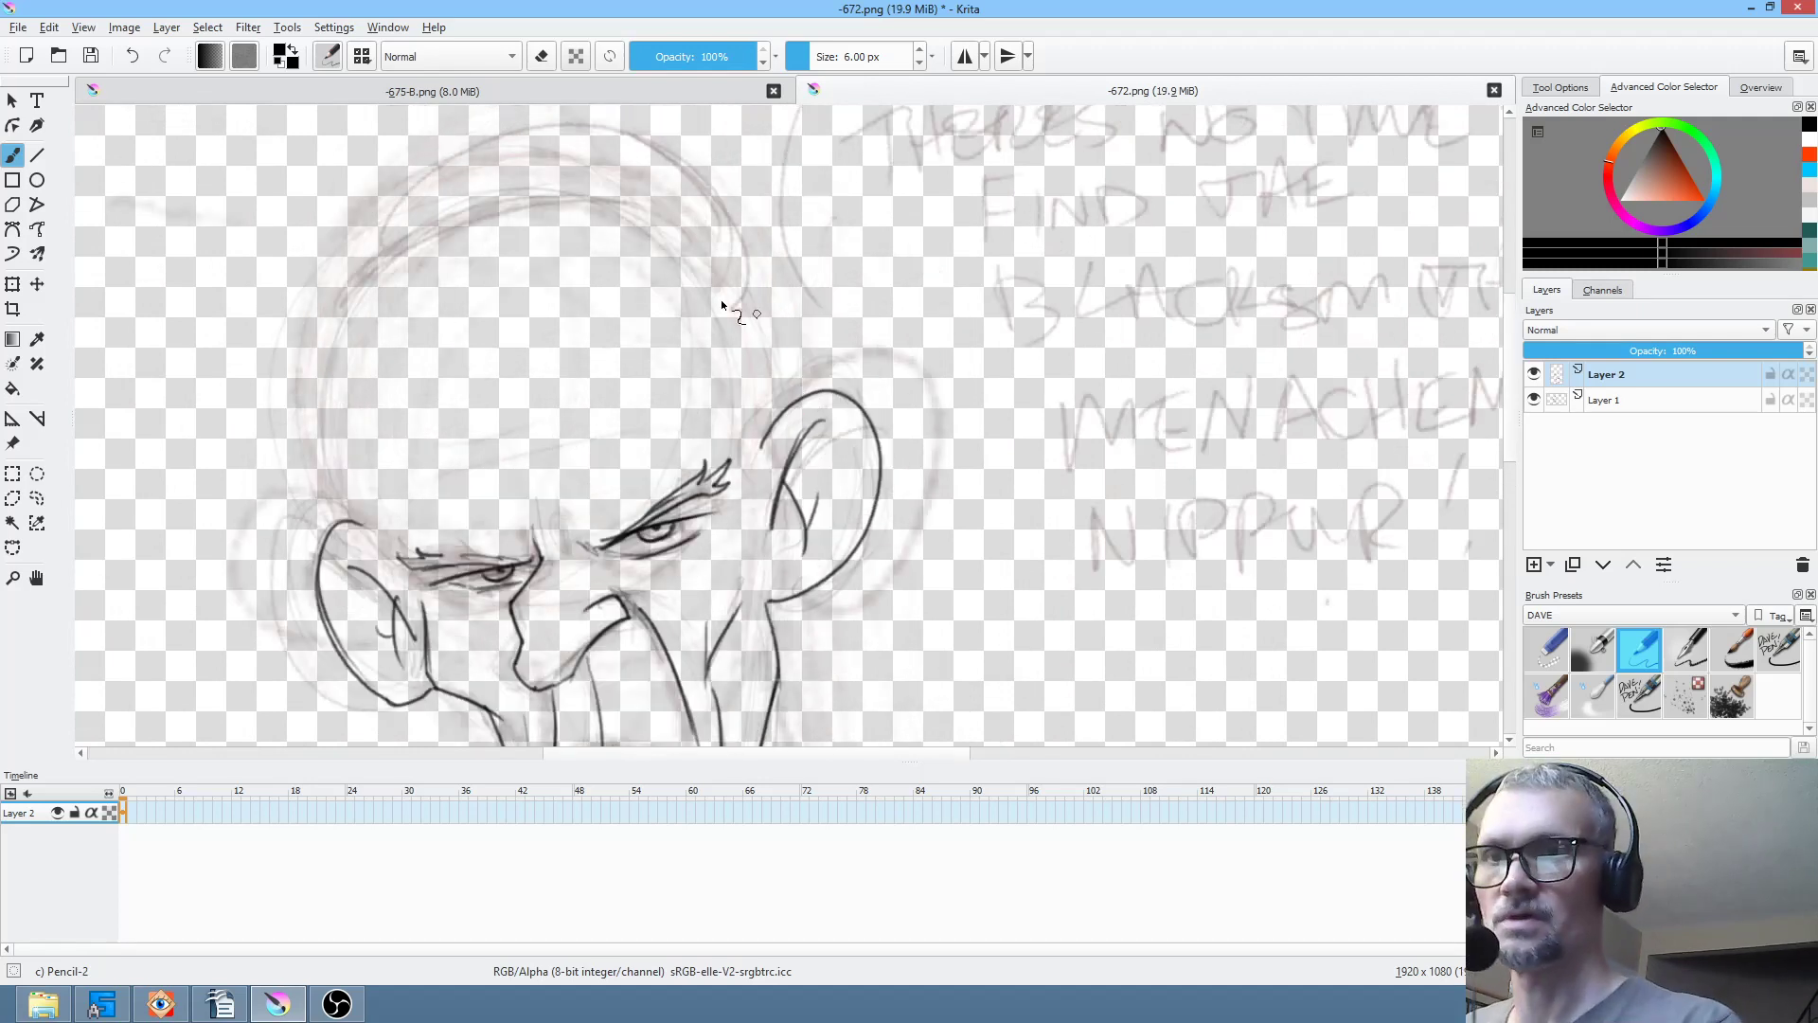
- Outline the bald skull from ear to ear, and add the brow creases, under-eye bags and neck line
mouse_move(349, 520)
mouse_down()
mouse_move(396, 242)
mouse_move(589, 171)
mouse_move(728, 229)
mouse_move(786, 405)
mouse_up()
drag(1016, 521, 1078, 356)
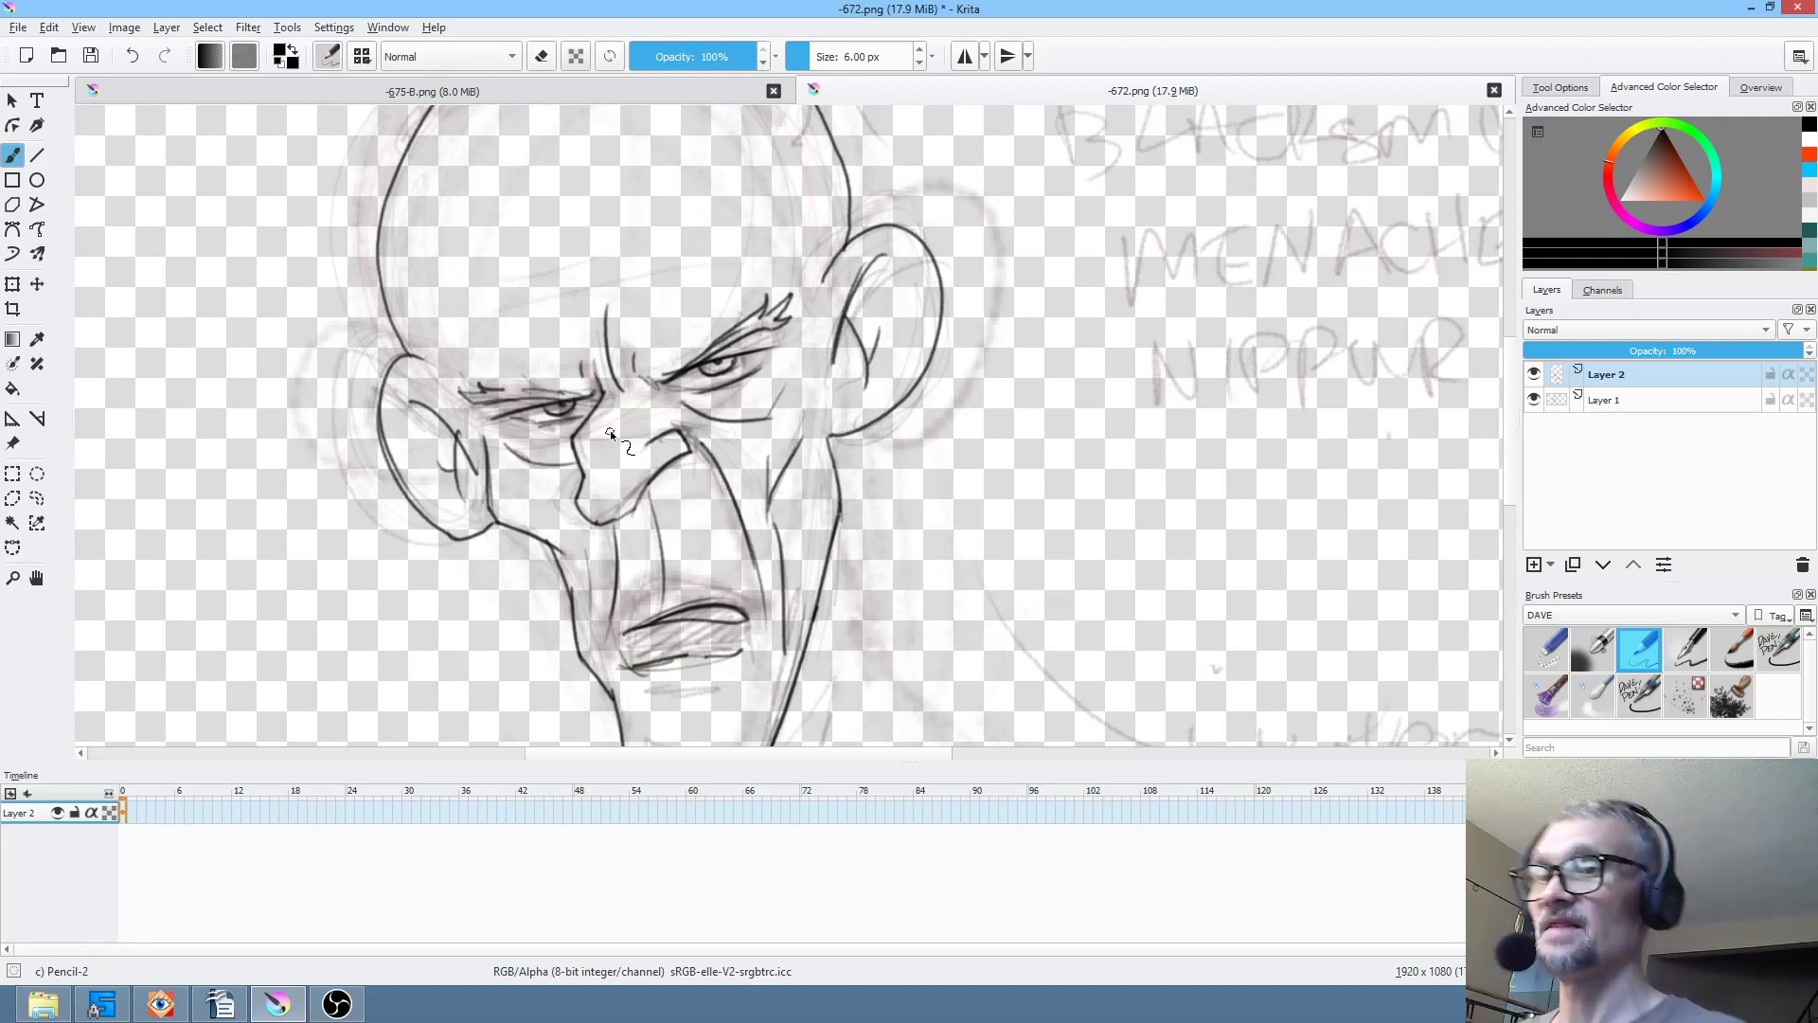
drag(960, 324, 1004, 437)
drag(1048, 543, 994, 352)
drag(995, 352, 962, 485)
mouse_move(880, 310)
mouse_down()
mouse_move(917, 464)
mouse_move(847, 473)
mouse_up()
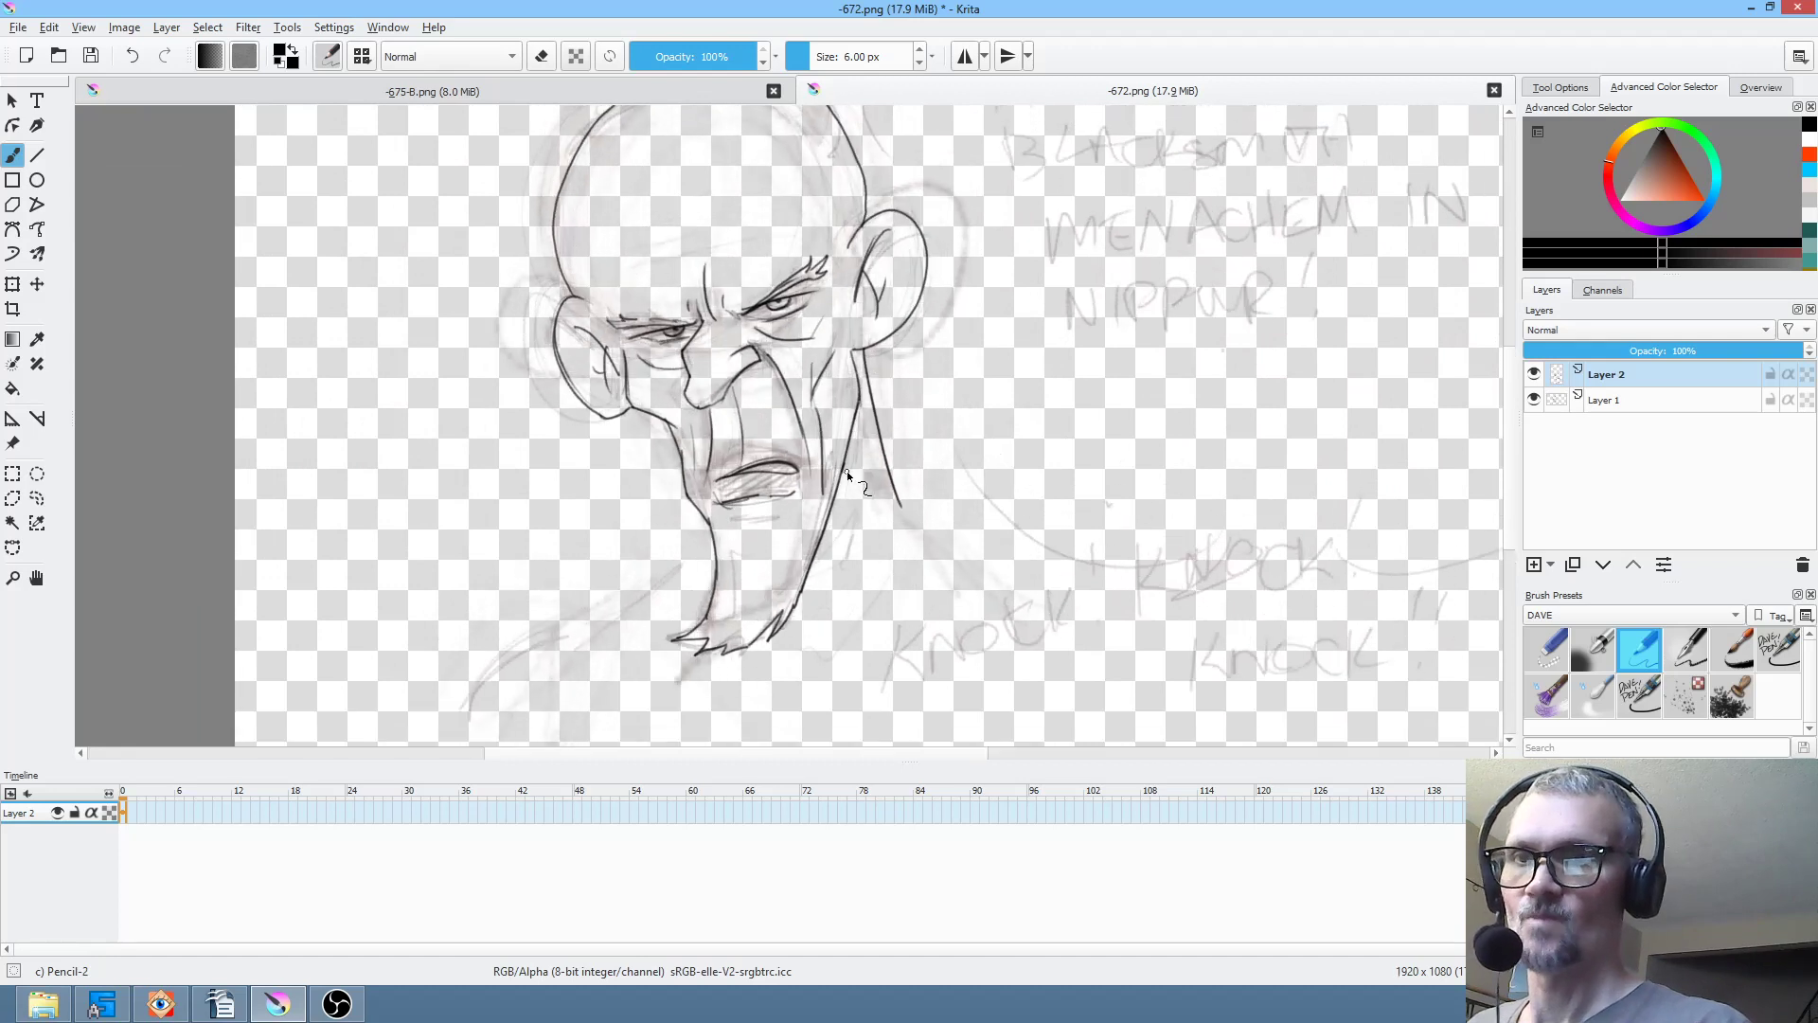
- Try cleaning up Layer 2 using Color Adjustment's clean up preset with the Alpha curve's input at 37, and hide Layer 1
key(ctrl+m)
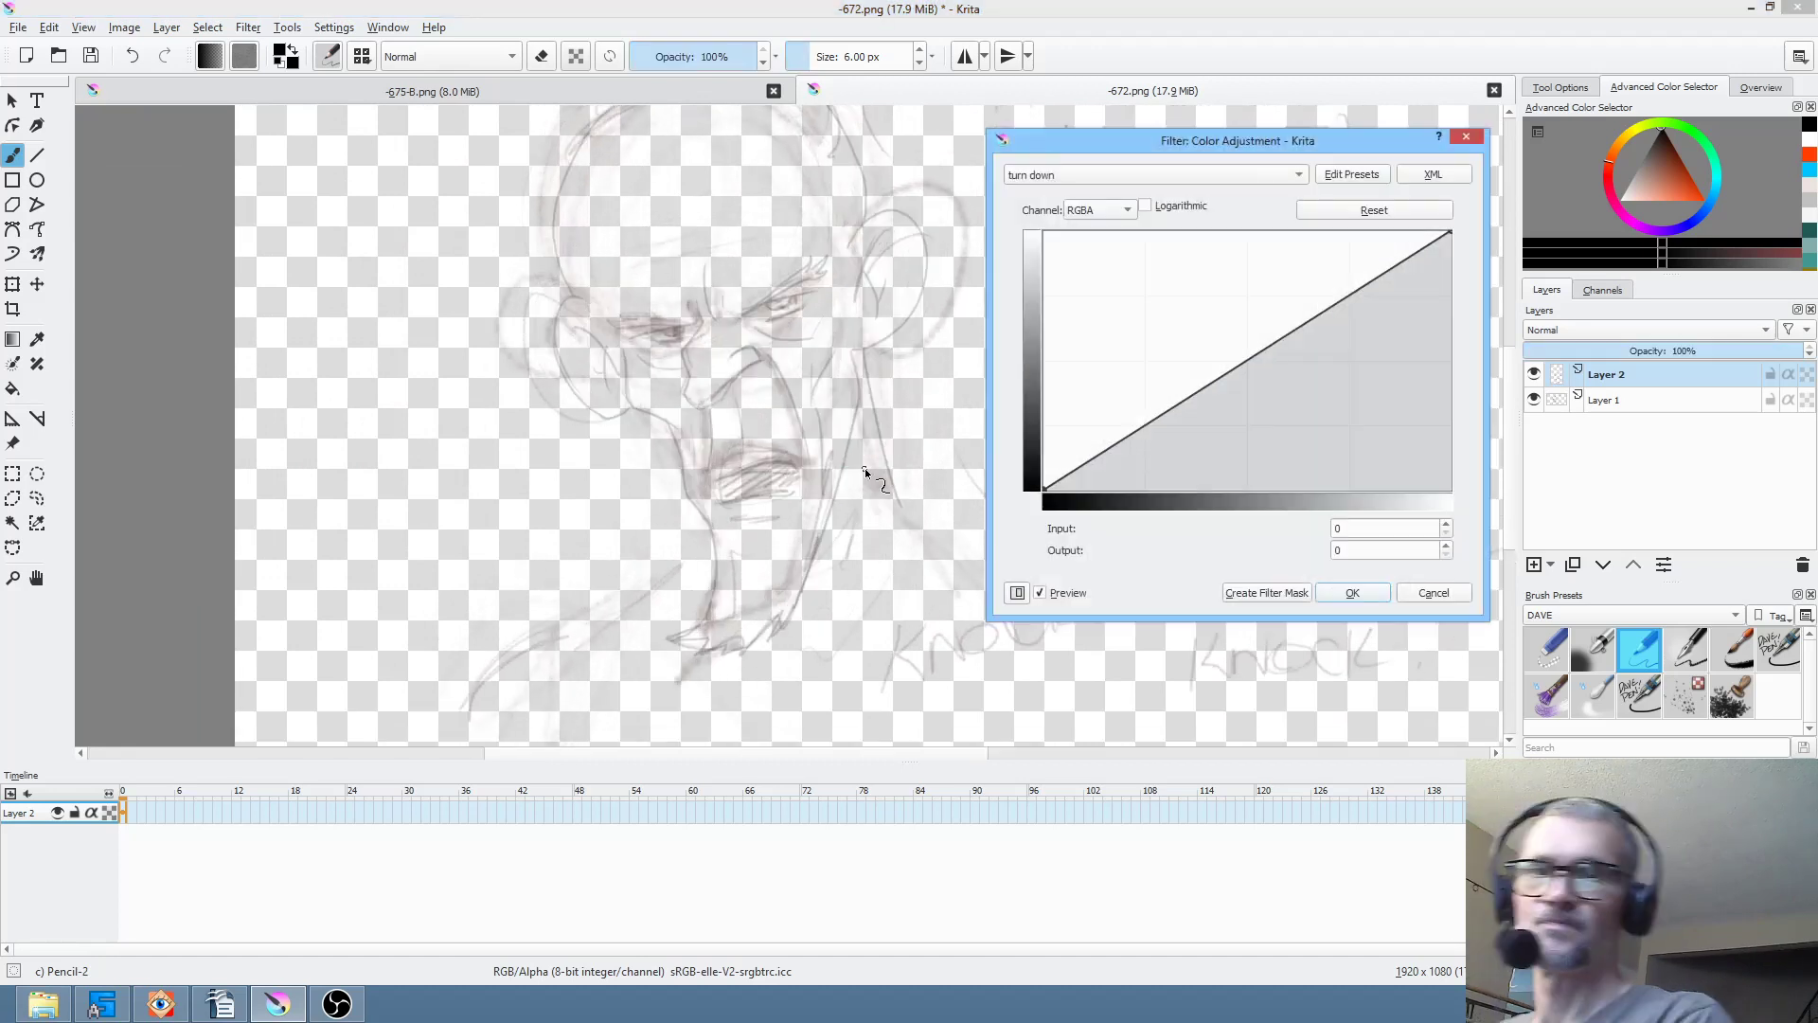
click(1213, 182)
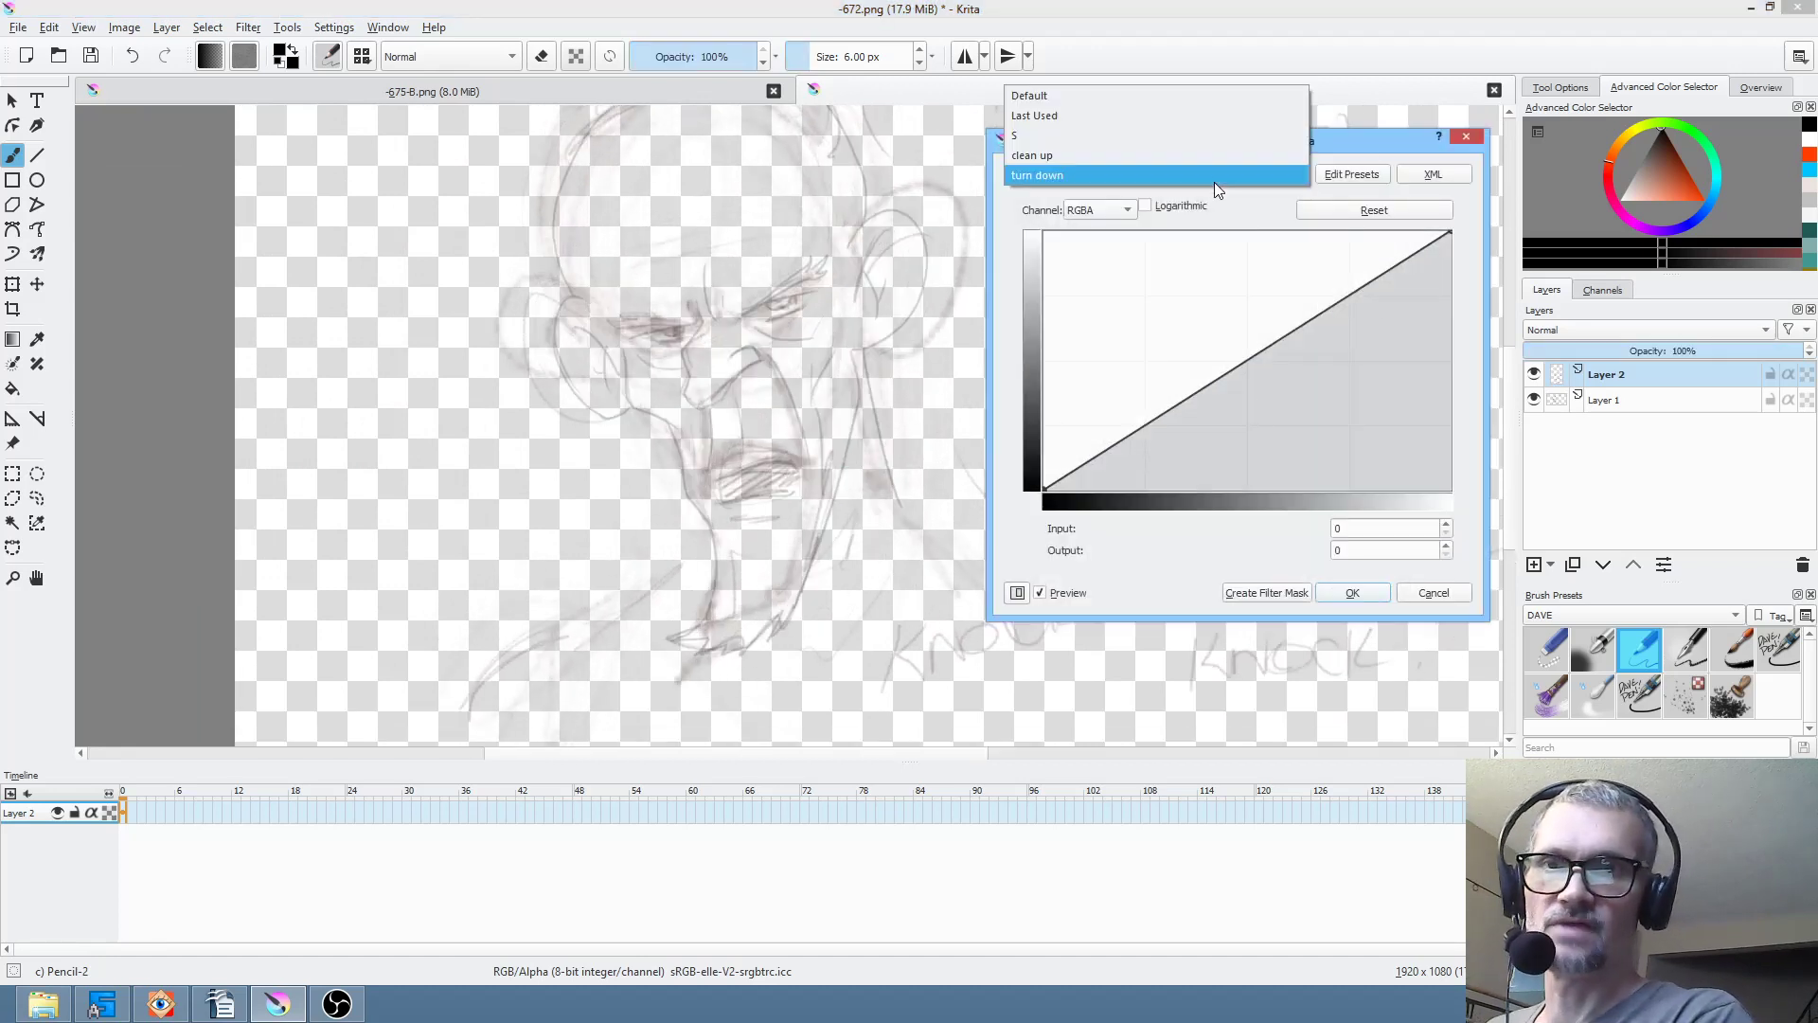
click(1216, 156)
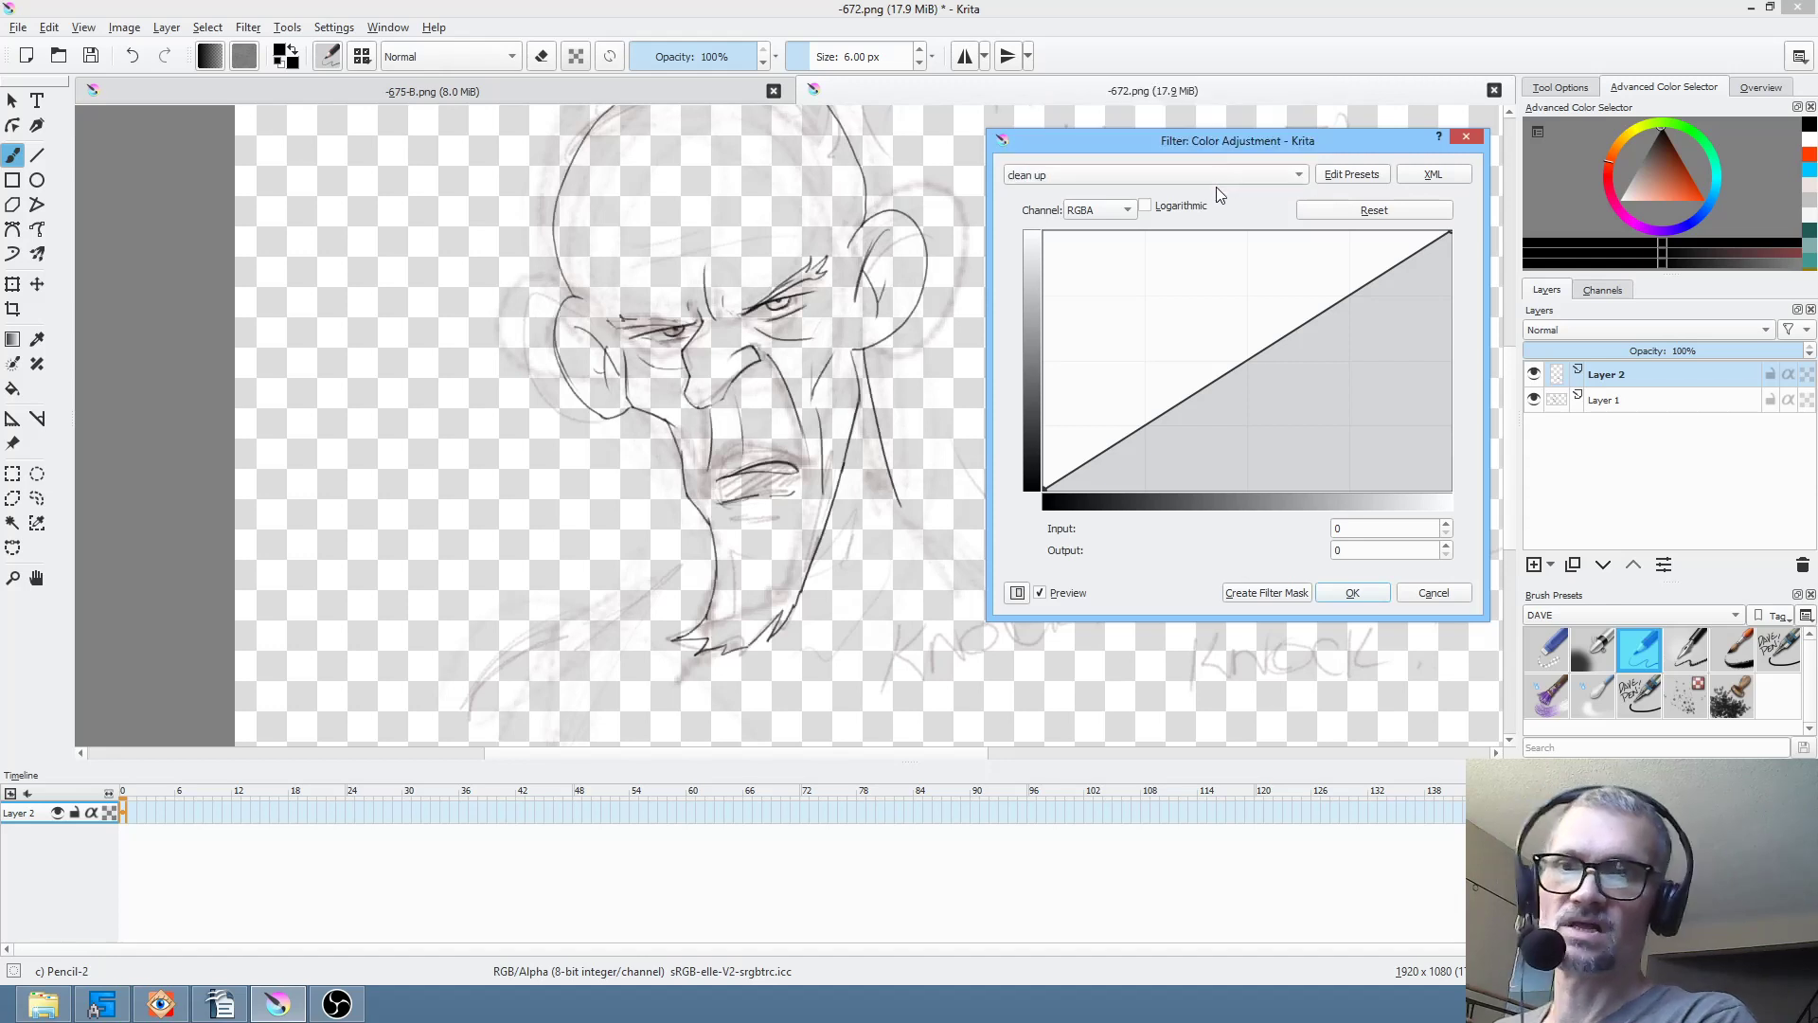
click(1112, 209)
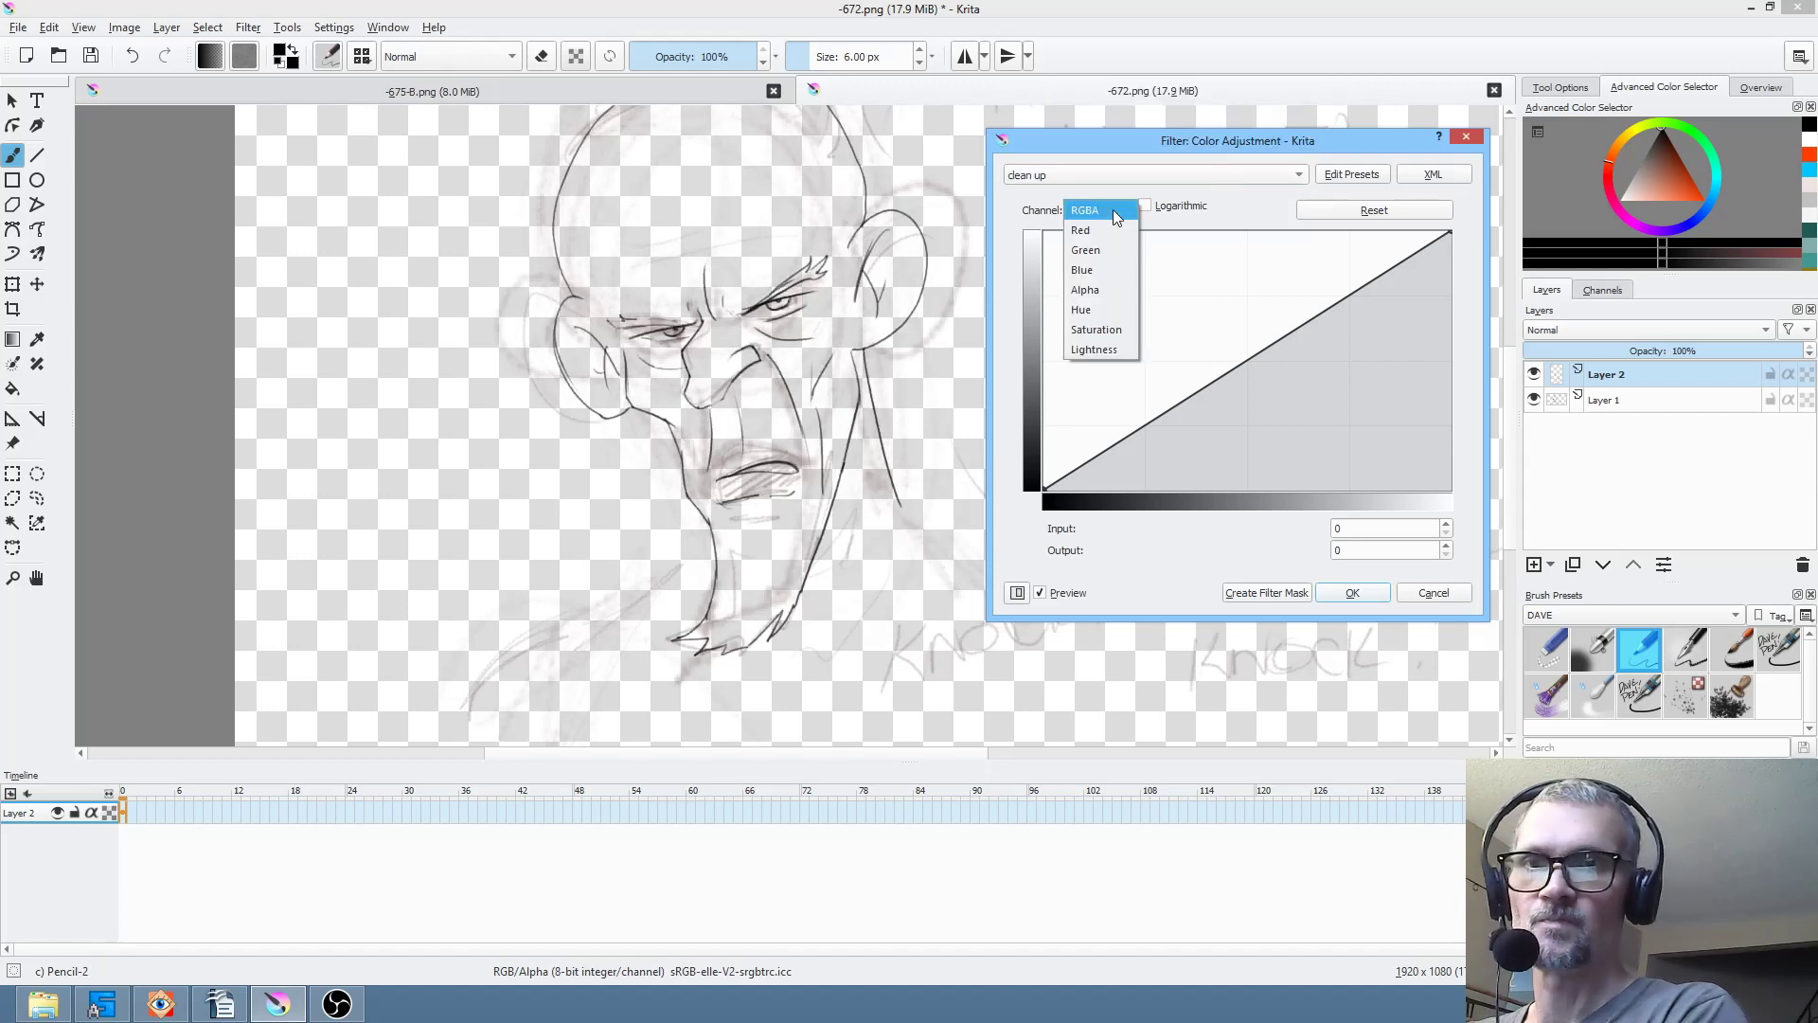
click(1127, 289)
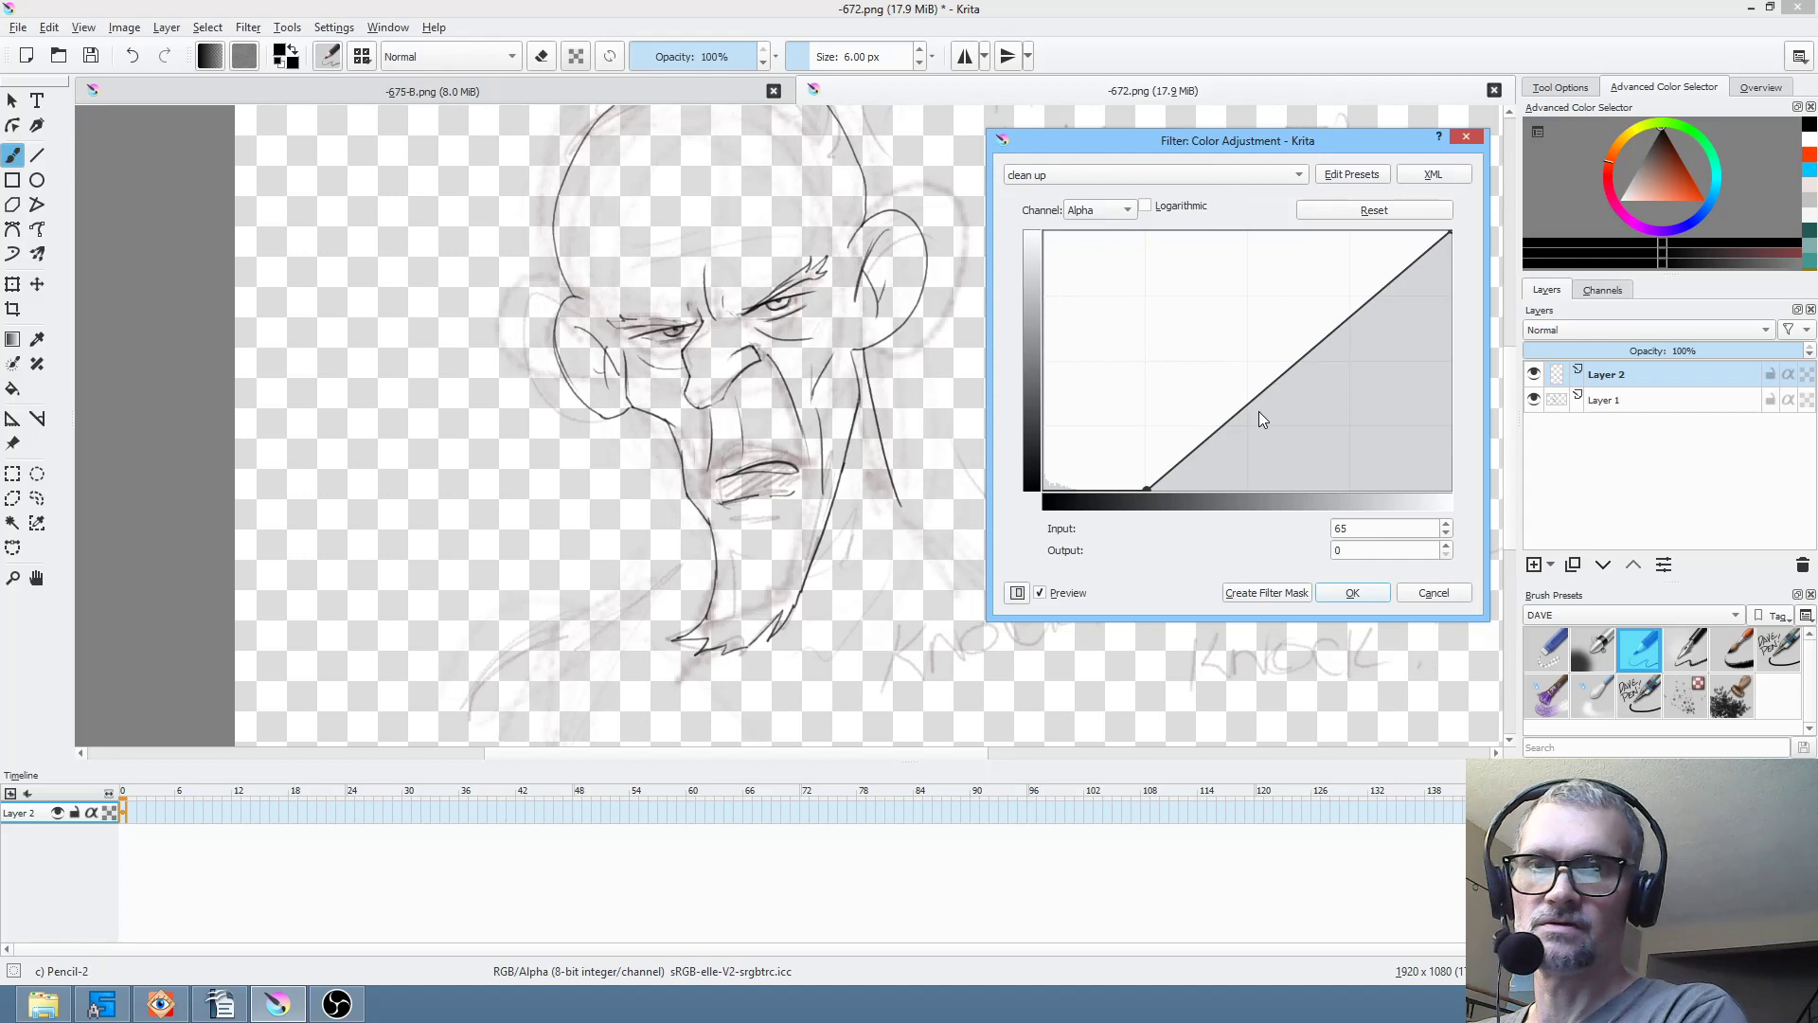
mouse_move(1150, 487)
mouse_down()
mouse_move(1041, 490)
mouse_move(1101, 514)
mouse_up()
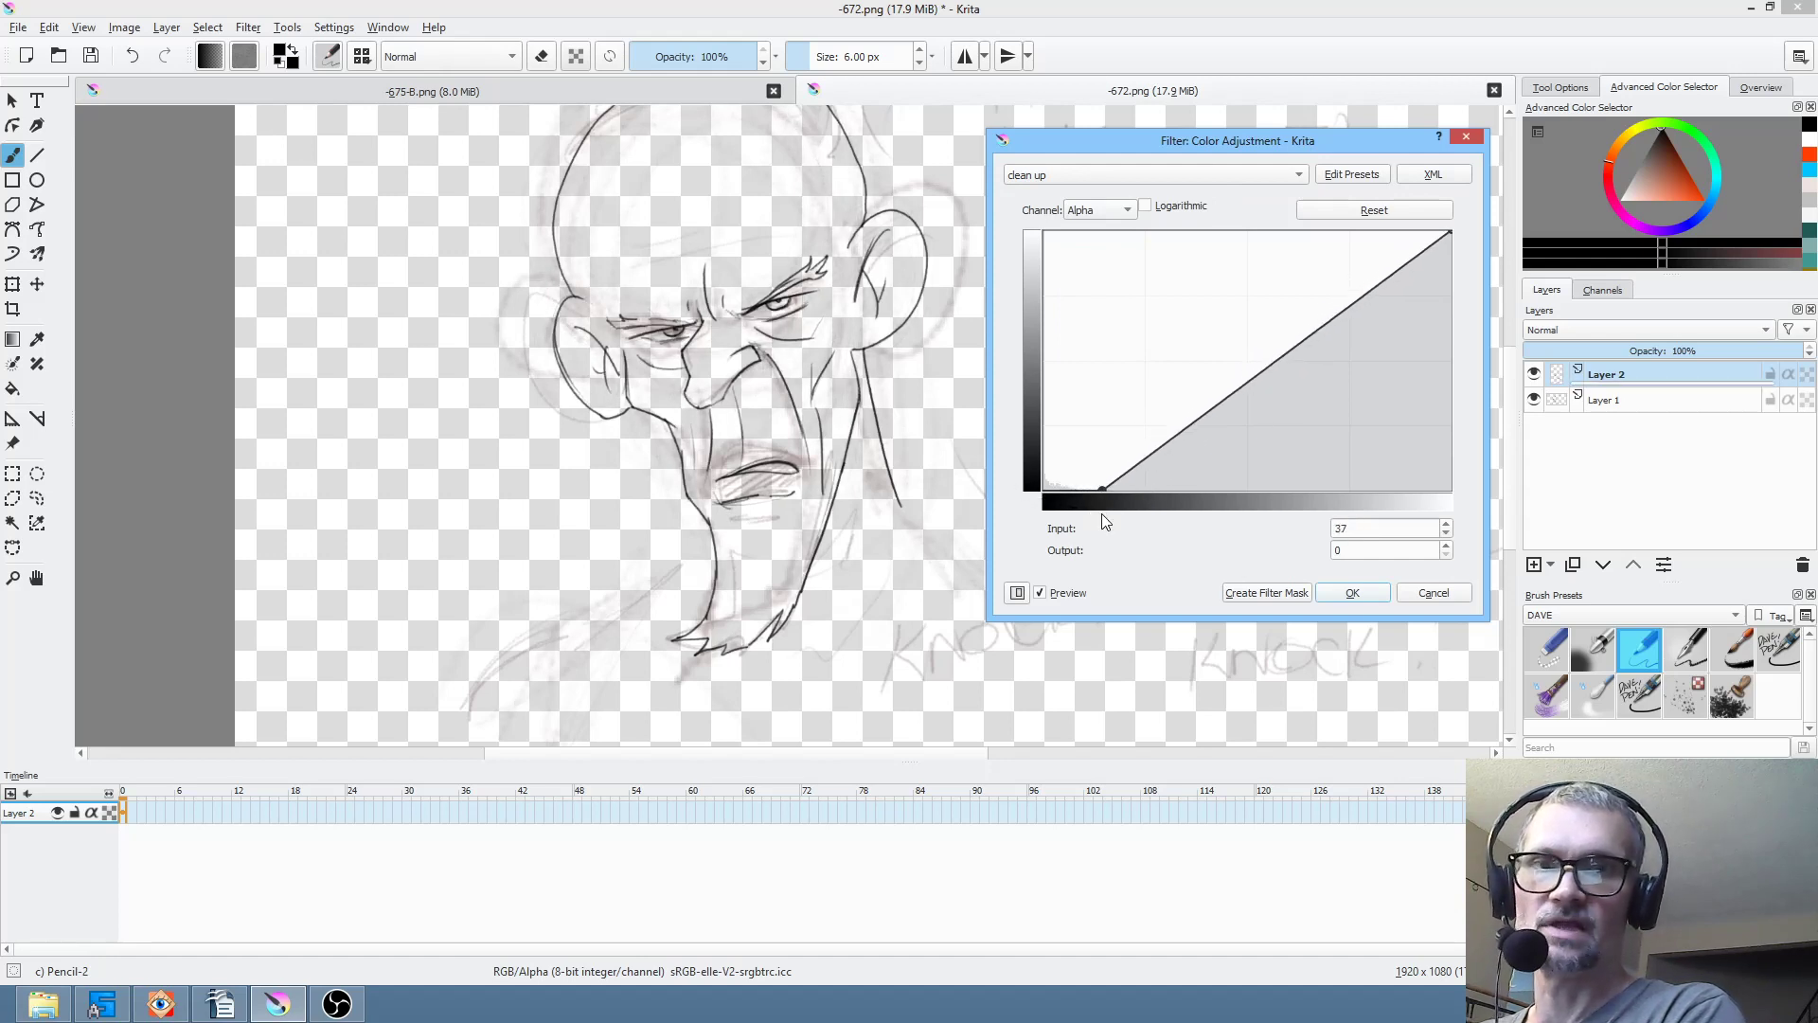
click(1533, 402)
key(Return)
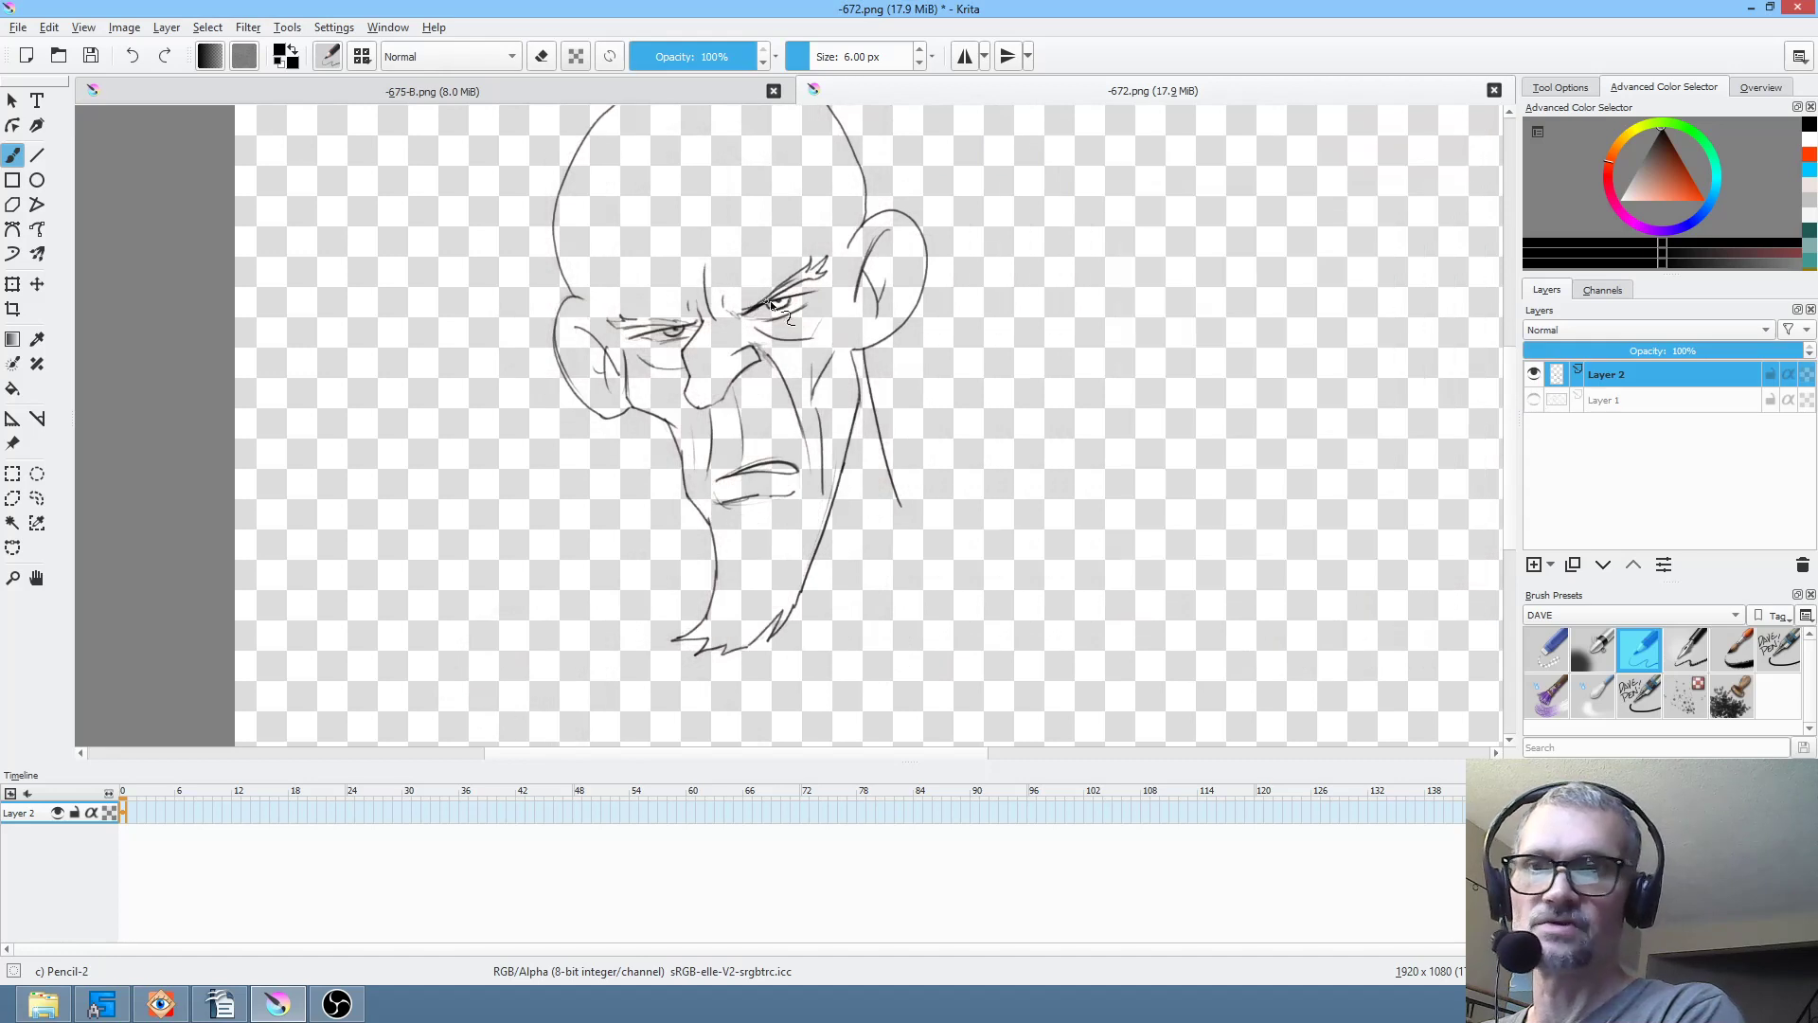
- Show Layer 1 again and redraw the neck line from below the larger ear down to the start of the shoulder
scroll(795, 313, up, 2)
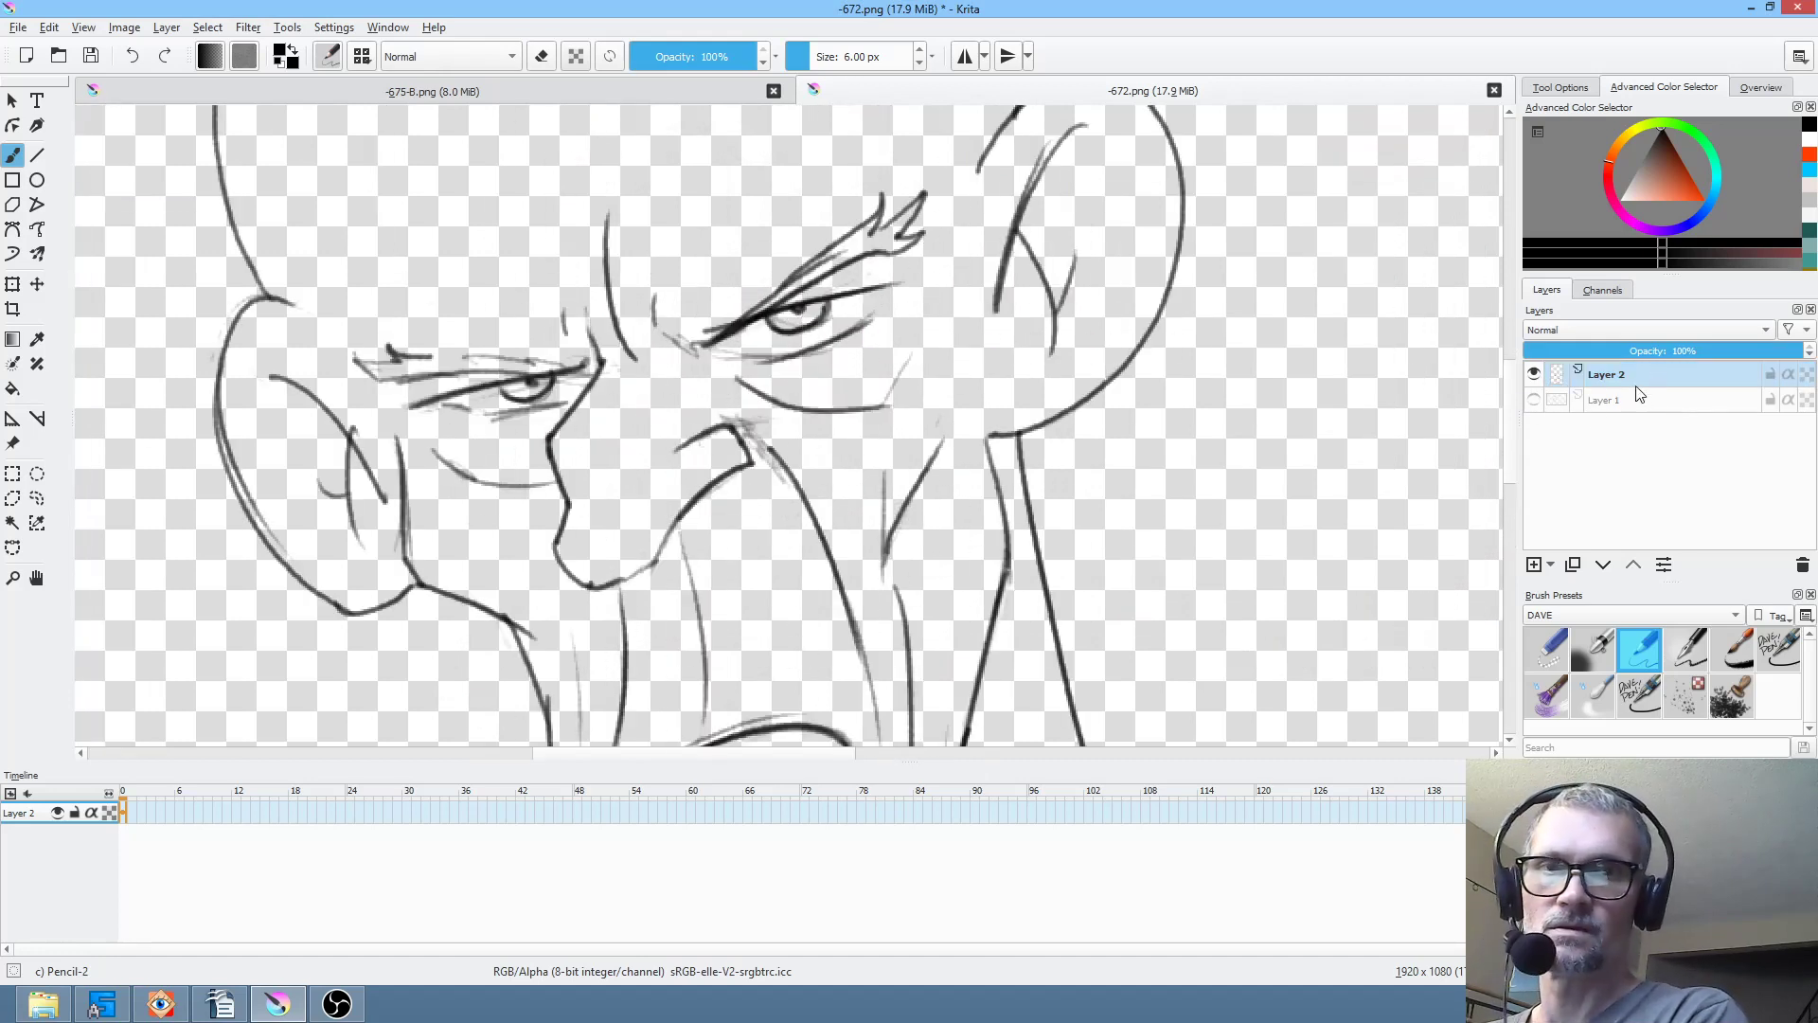
scroll(917, 399, down, 1)
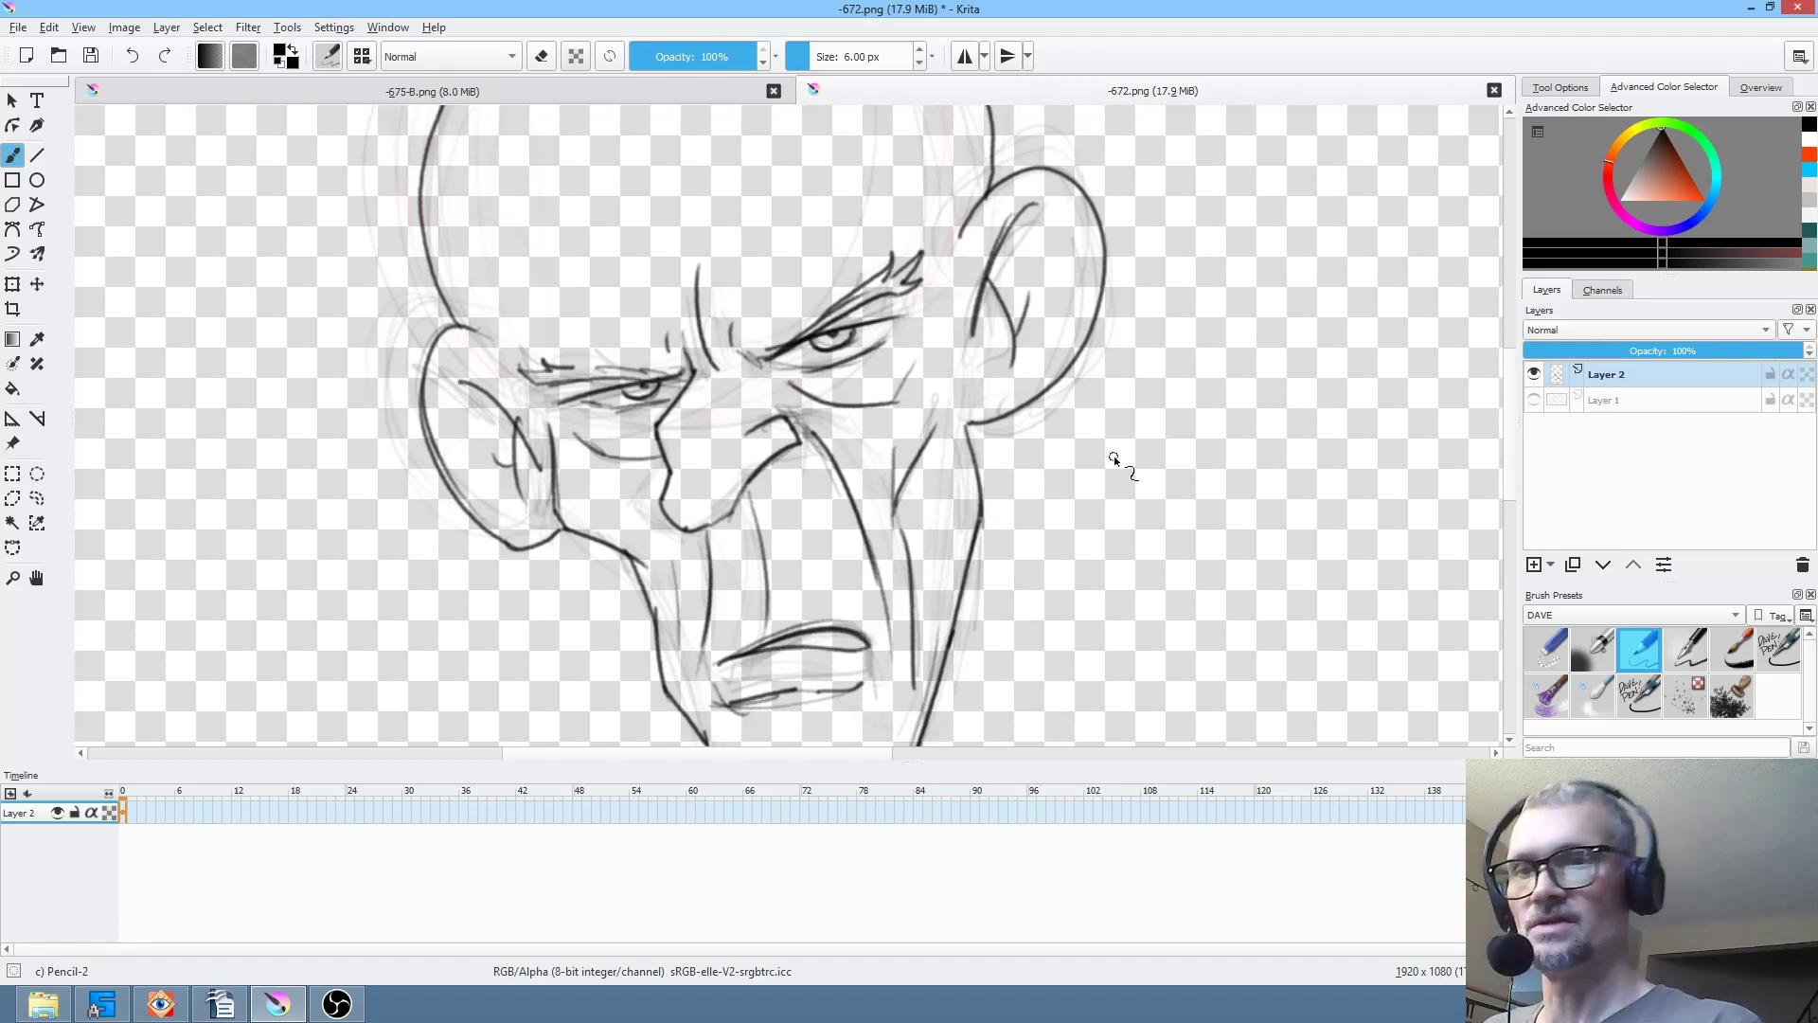
drag(1024, 423, 1014, 283)
click(1535, 401)
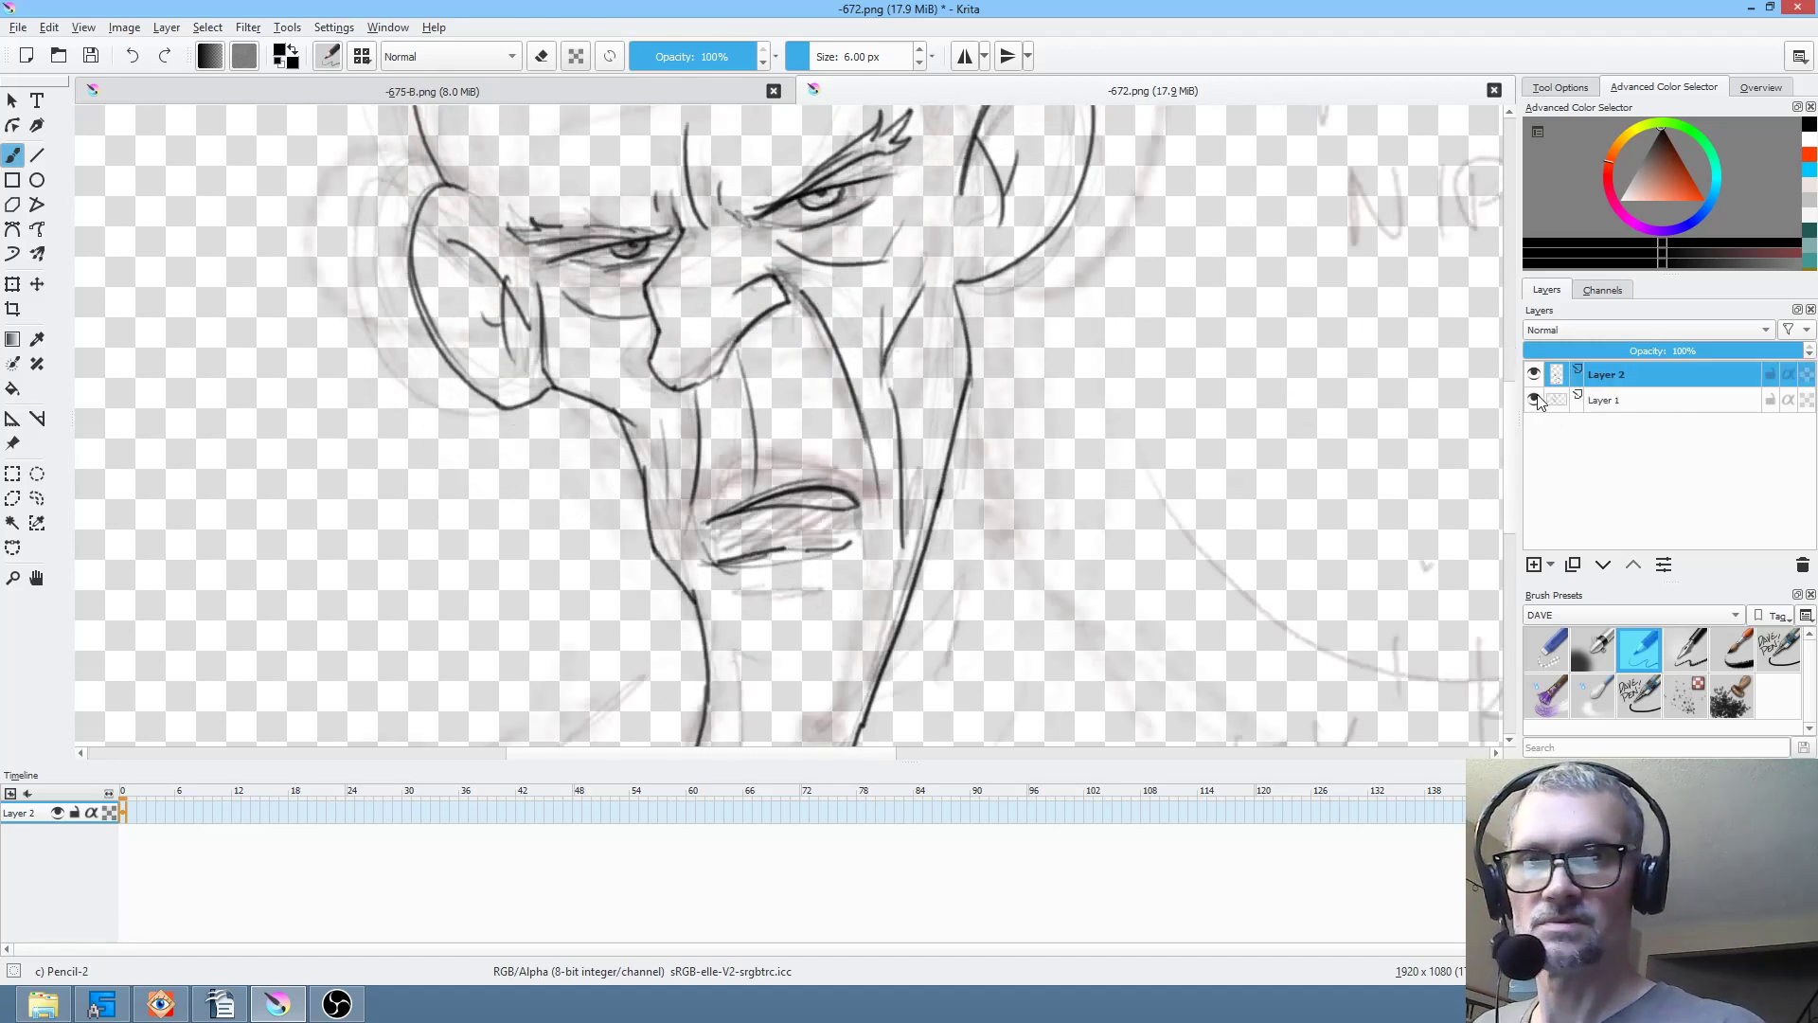
drag(981, 338, 1062, 630)
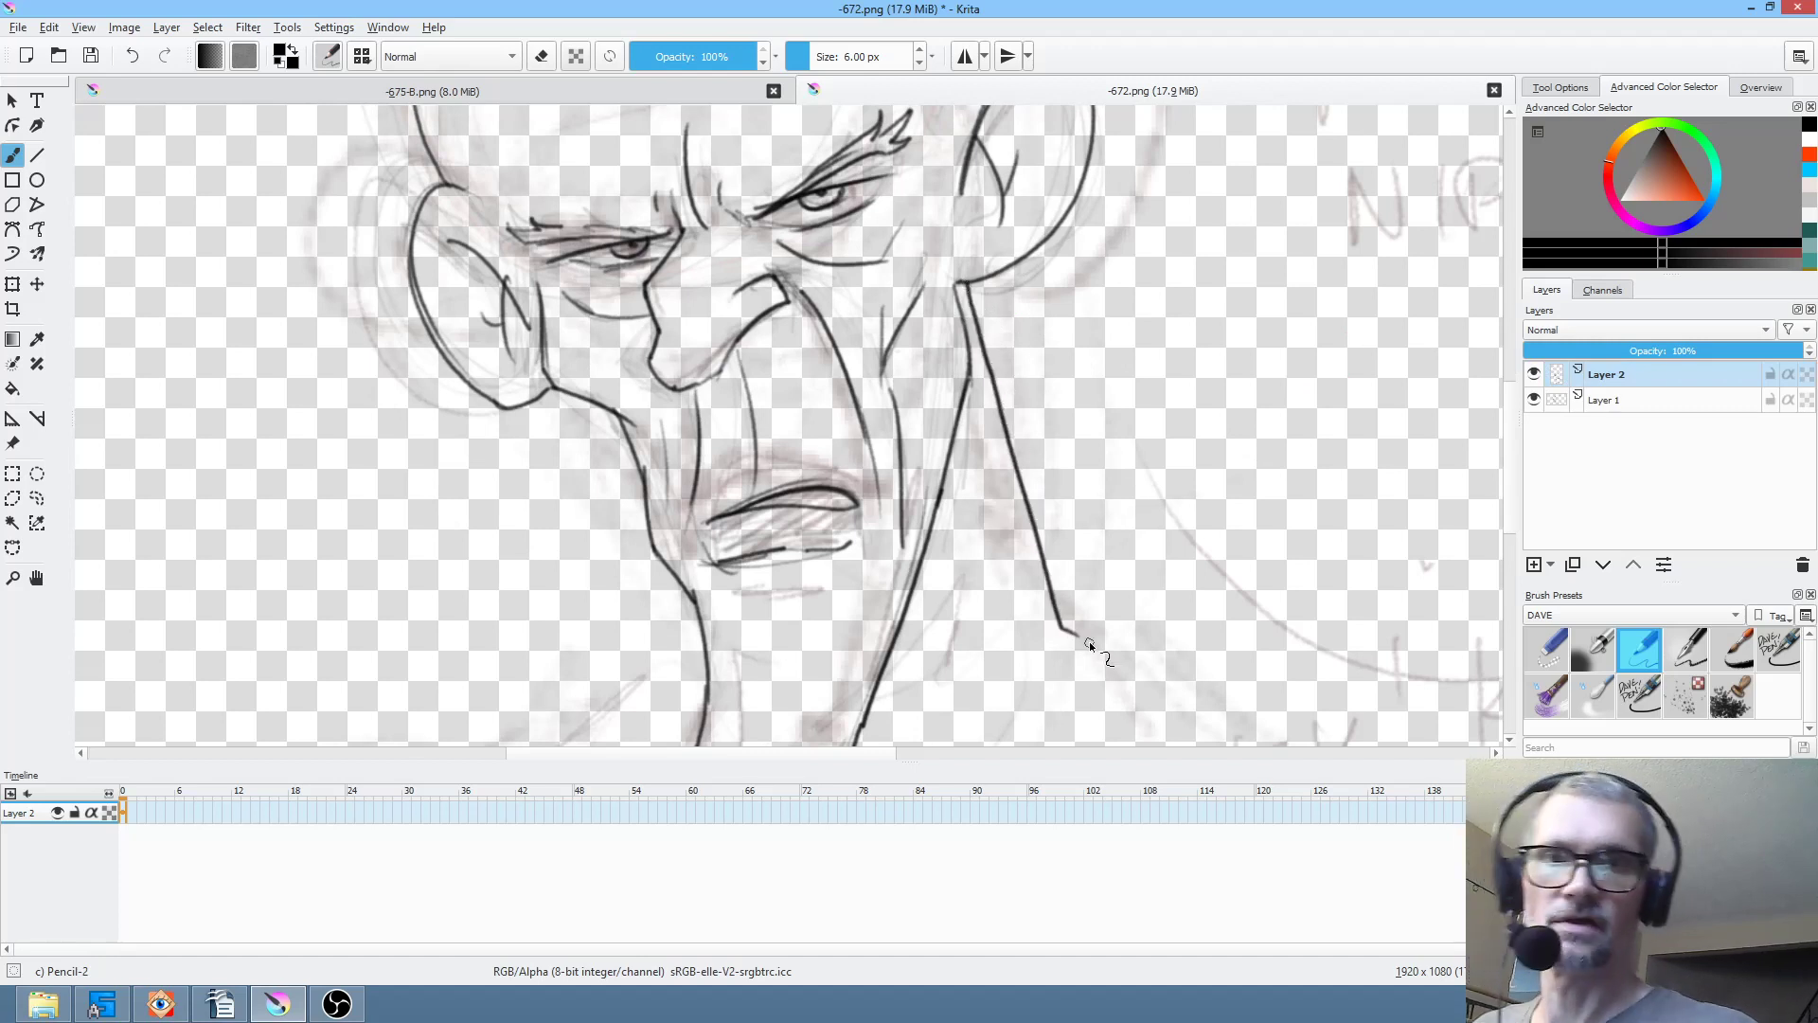
- Select Layer 1 and hide it to inspect the clean lines on Layer 2 up close
scroll(1089, 641, down, 5)
click(1653, 396)
click(1535, 399)
scroll(884, 394, up, 8)
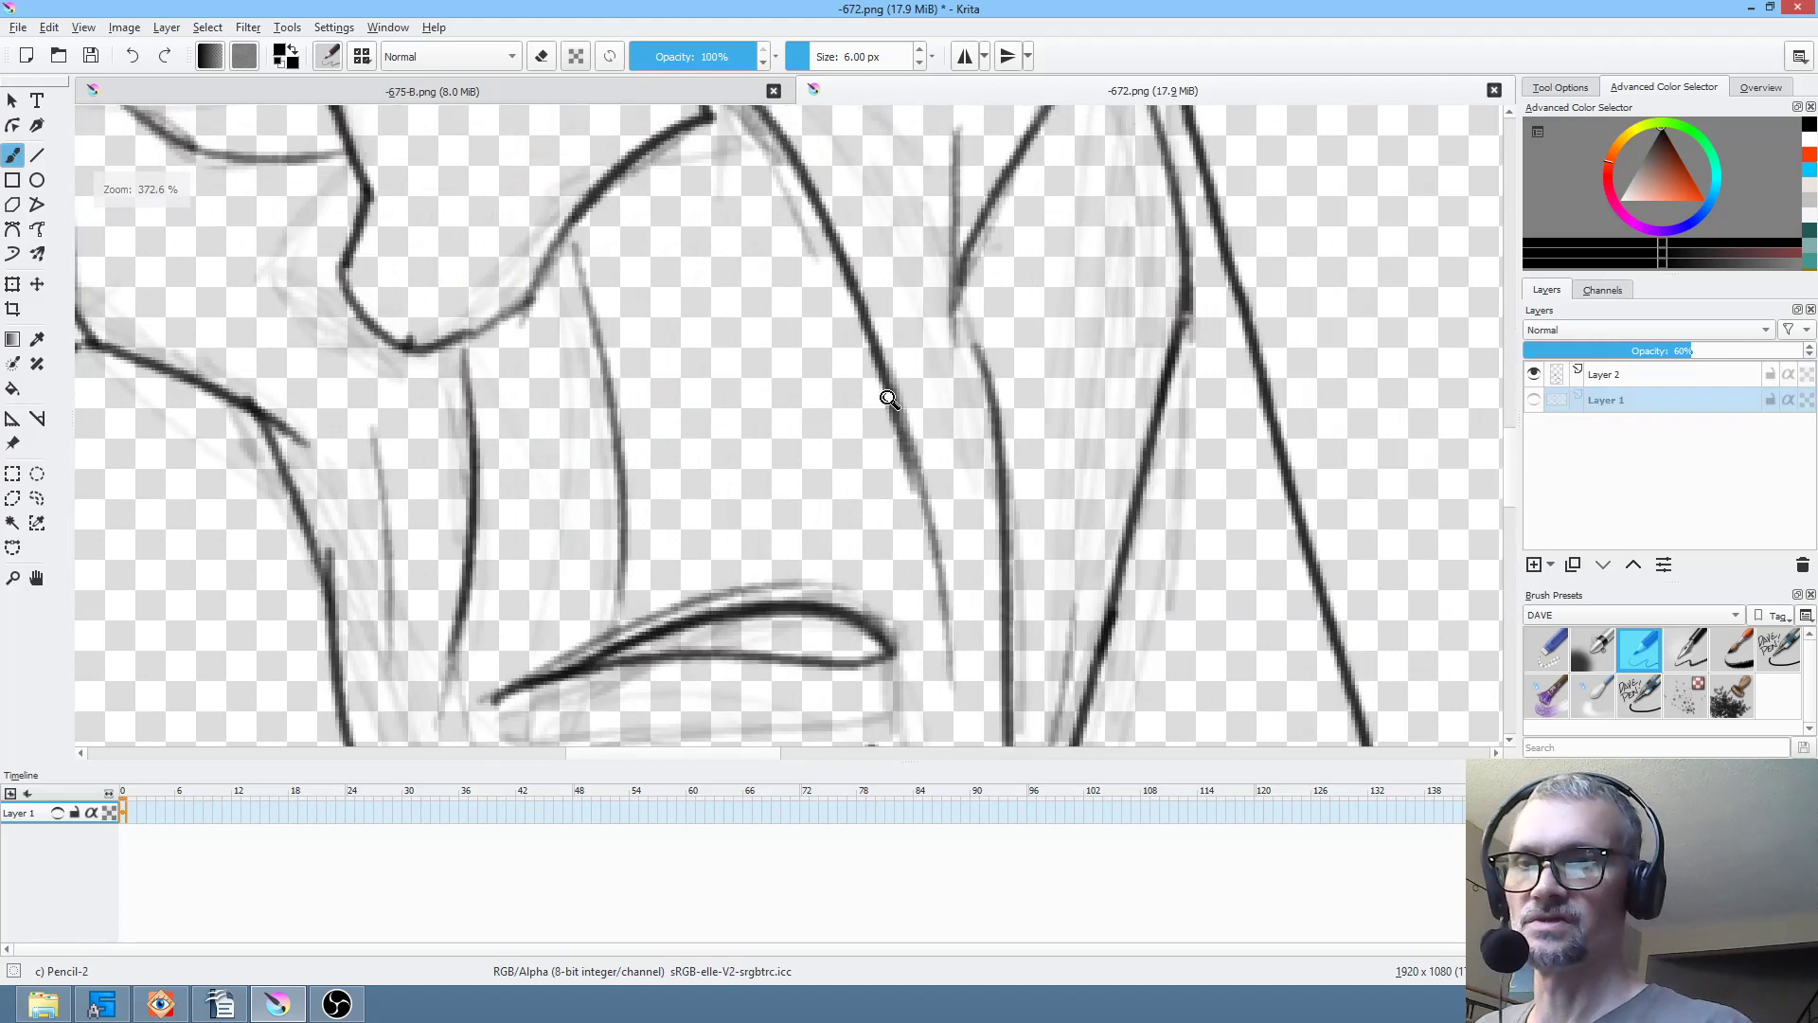
- Select Layer 2 and switch to the Eraser Small brush at 25 px over the eyes and nose bridge
drag(1064, 424, 1218, 449)
drag(792, 400, 834, 421)
click(833, 425)
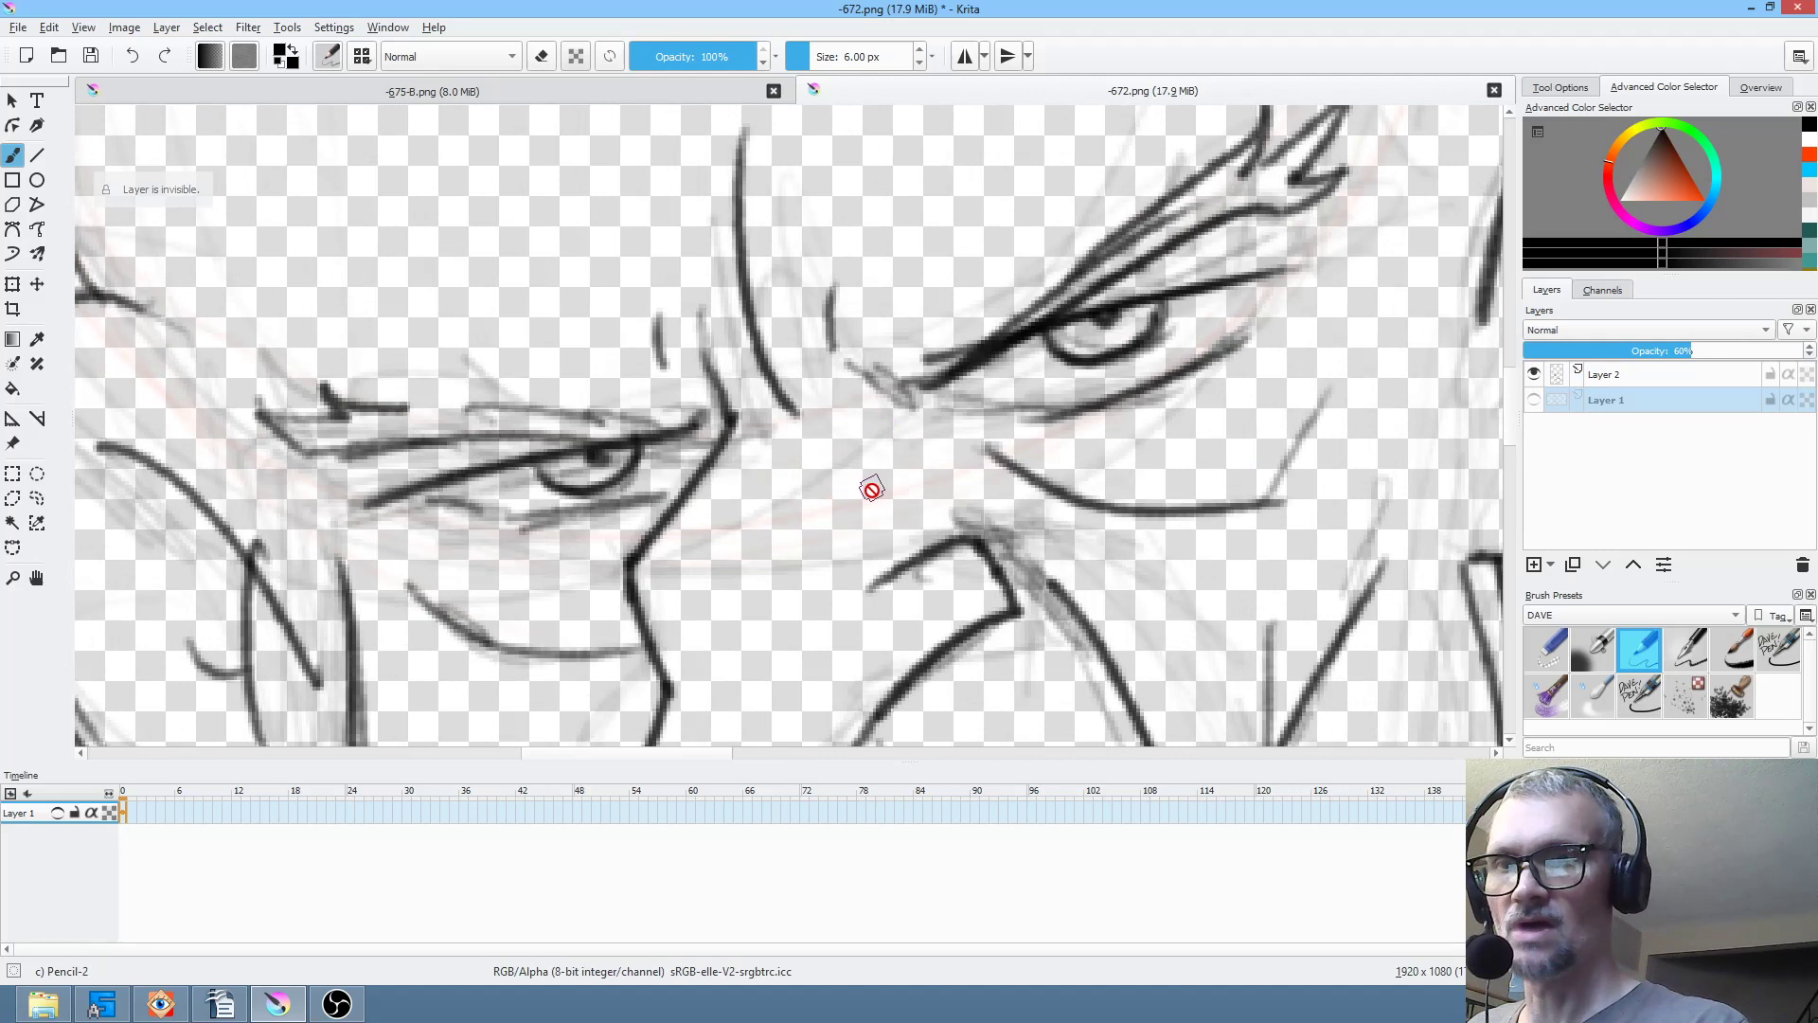
click(1656, 374)
mouse_move(822, 443)
mouse_down()
mouse_move(799, 552)
mouse_move(832, 534)
mouse_move(817, 555)
mouse_up()
mouse_move(1187, 518)
mouse_down()
mouse_move(1378, 481)
mouse_move(1445, 433)
mouse_up()
drag(684, 414, 800, 430)
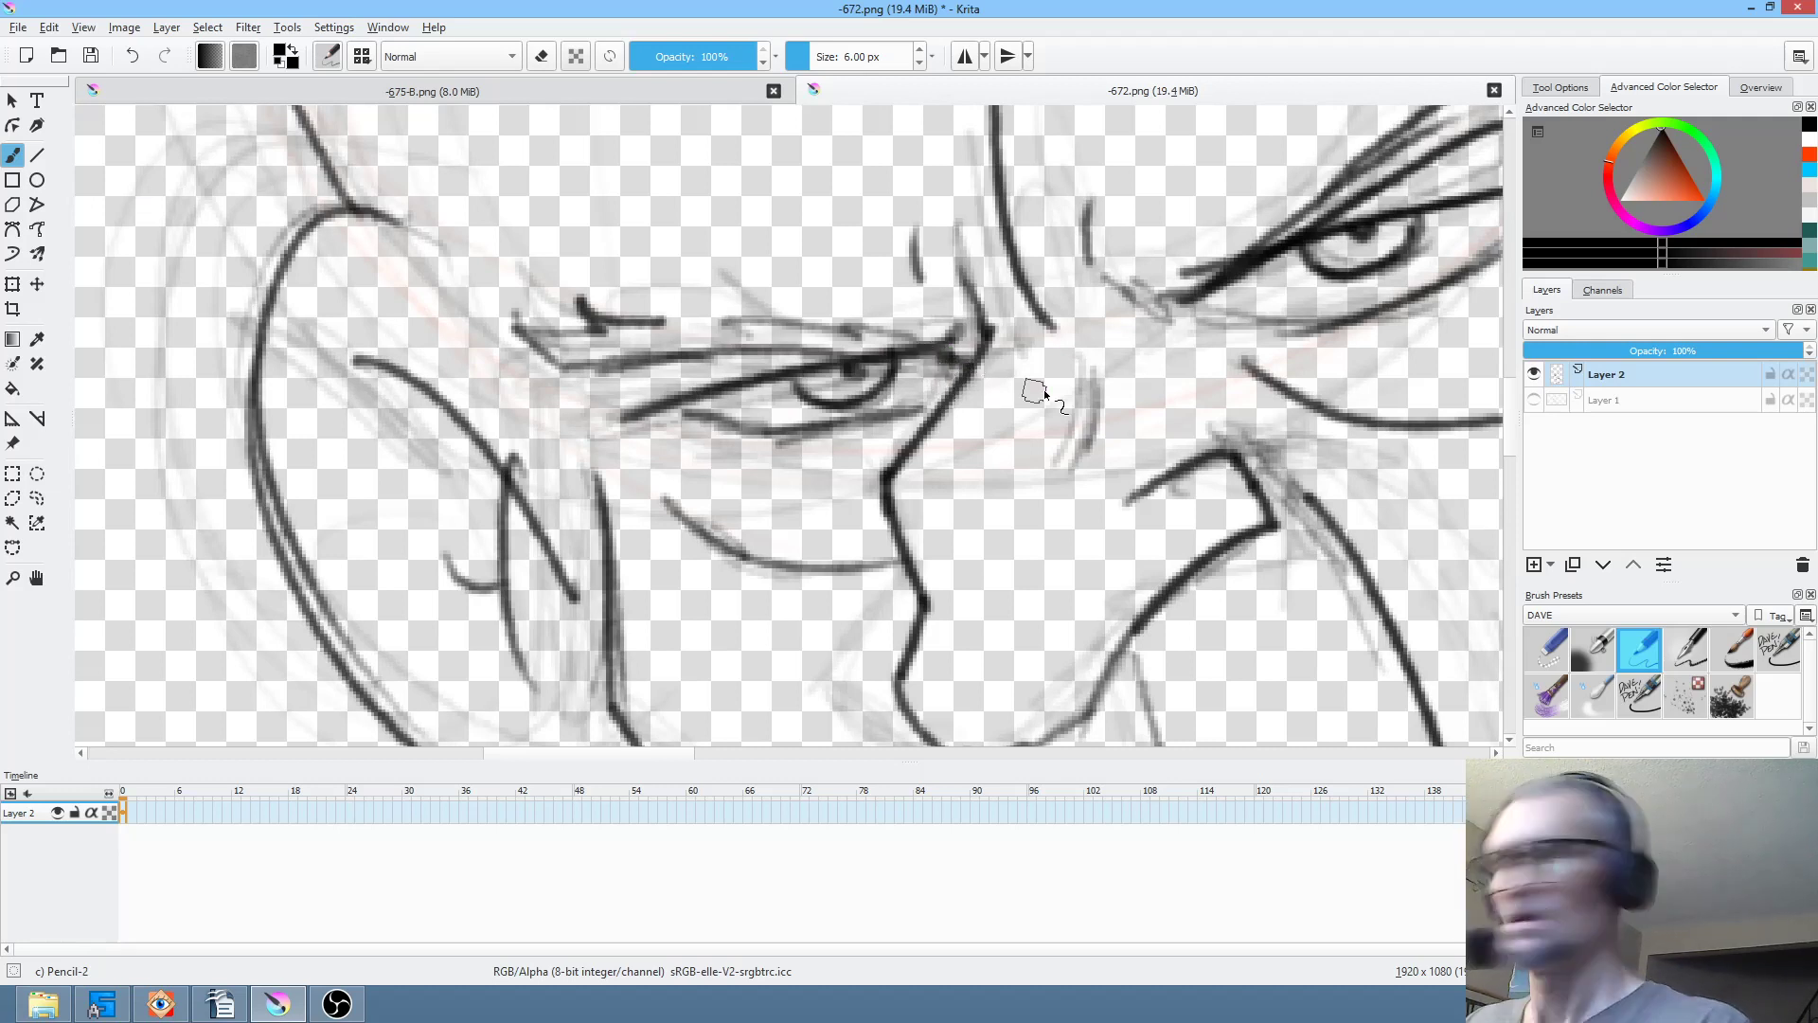
click(1553, 644)
drag(924, 383, 917, 376)
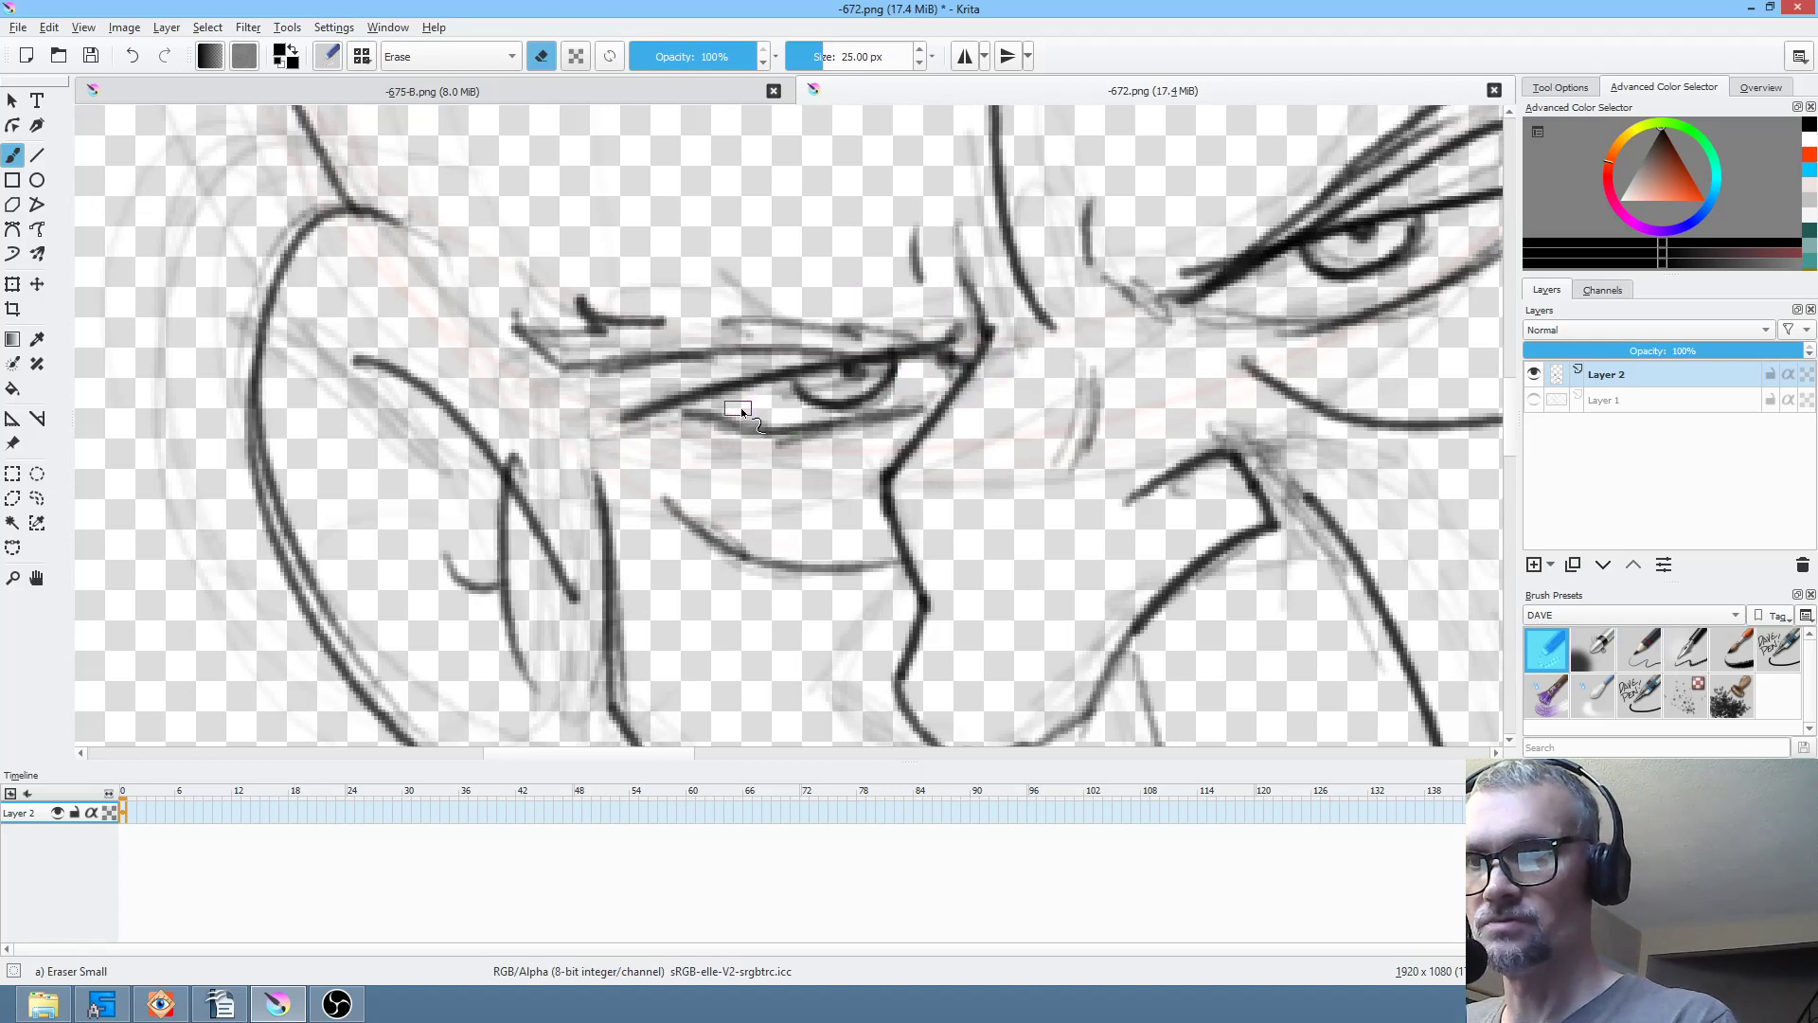
drag(880, 446, 834, 472)
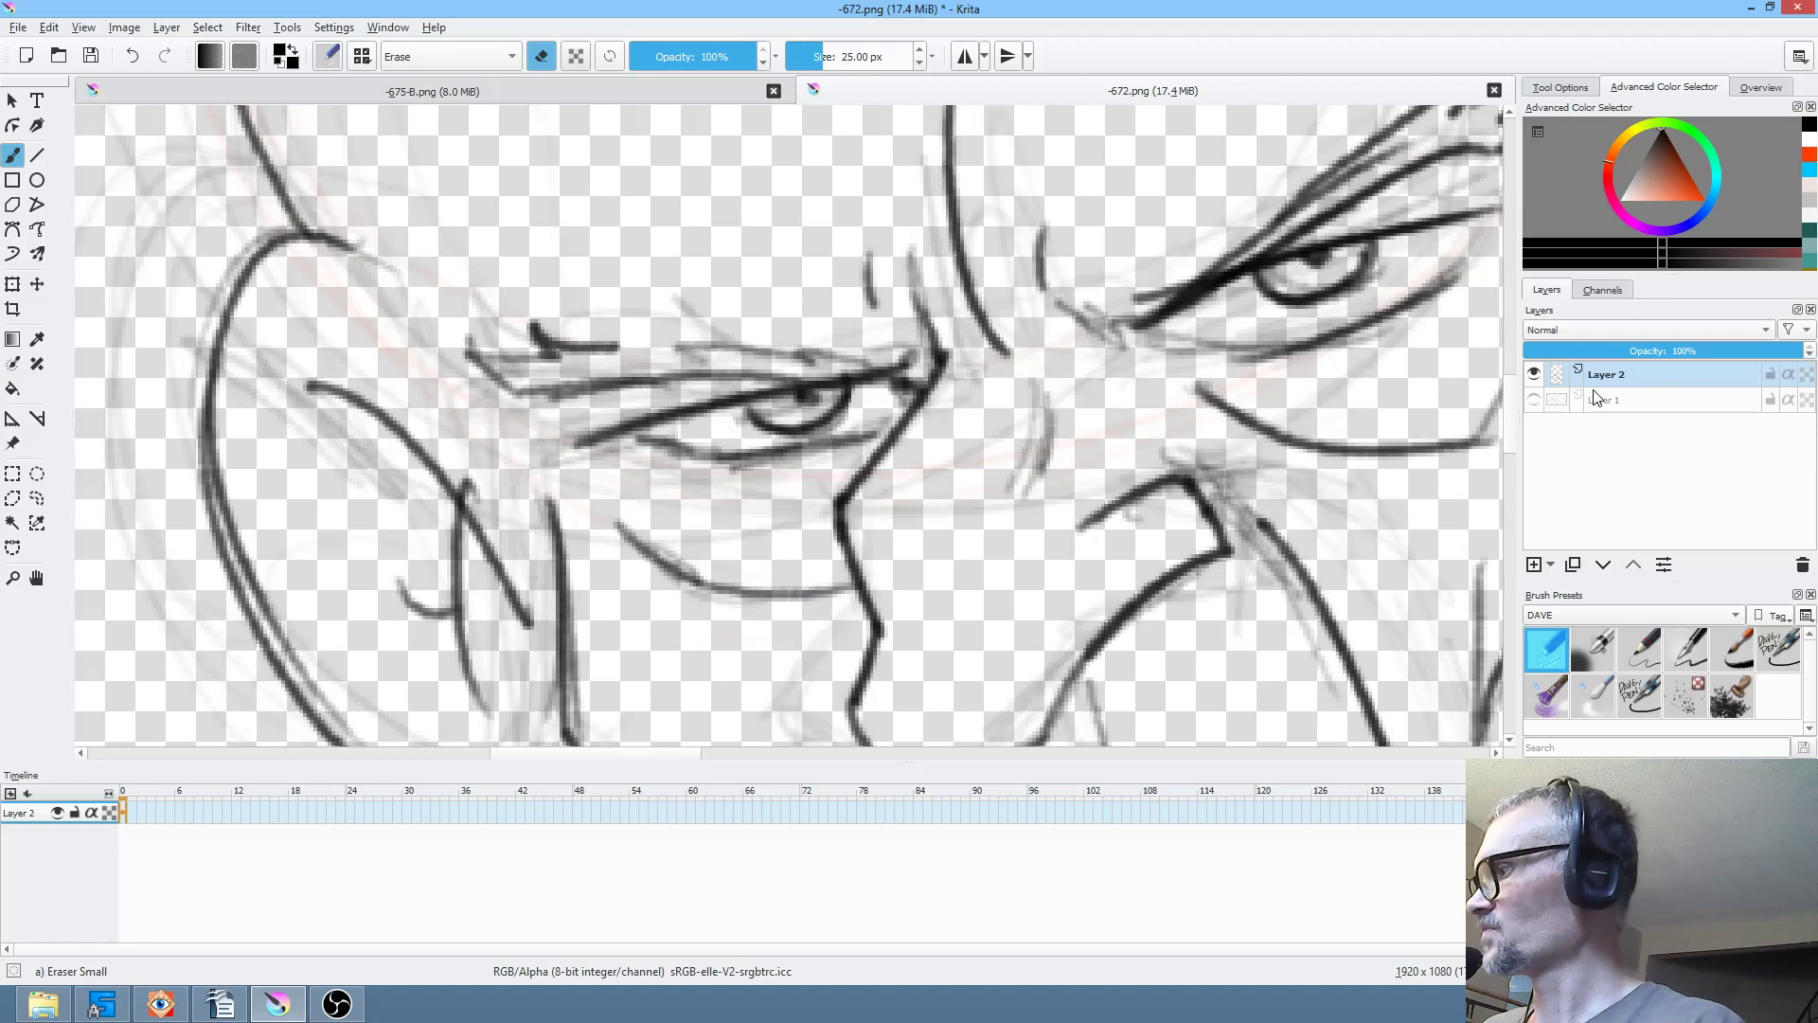
- Create a Color Adjustment filter mask on Layer 2 using the clean up preset, with the Alpha curve's input at 49
key(ctrl+m)
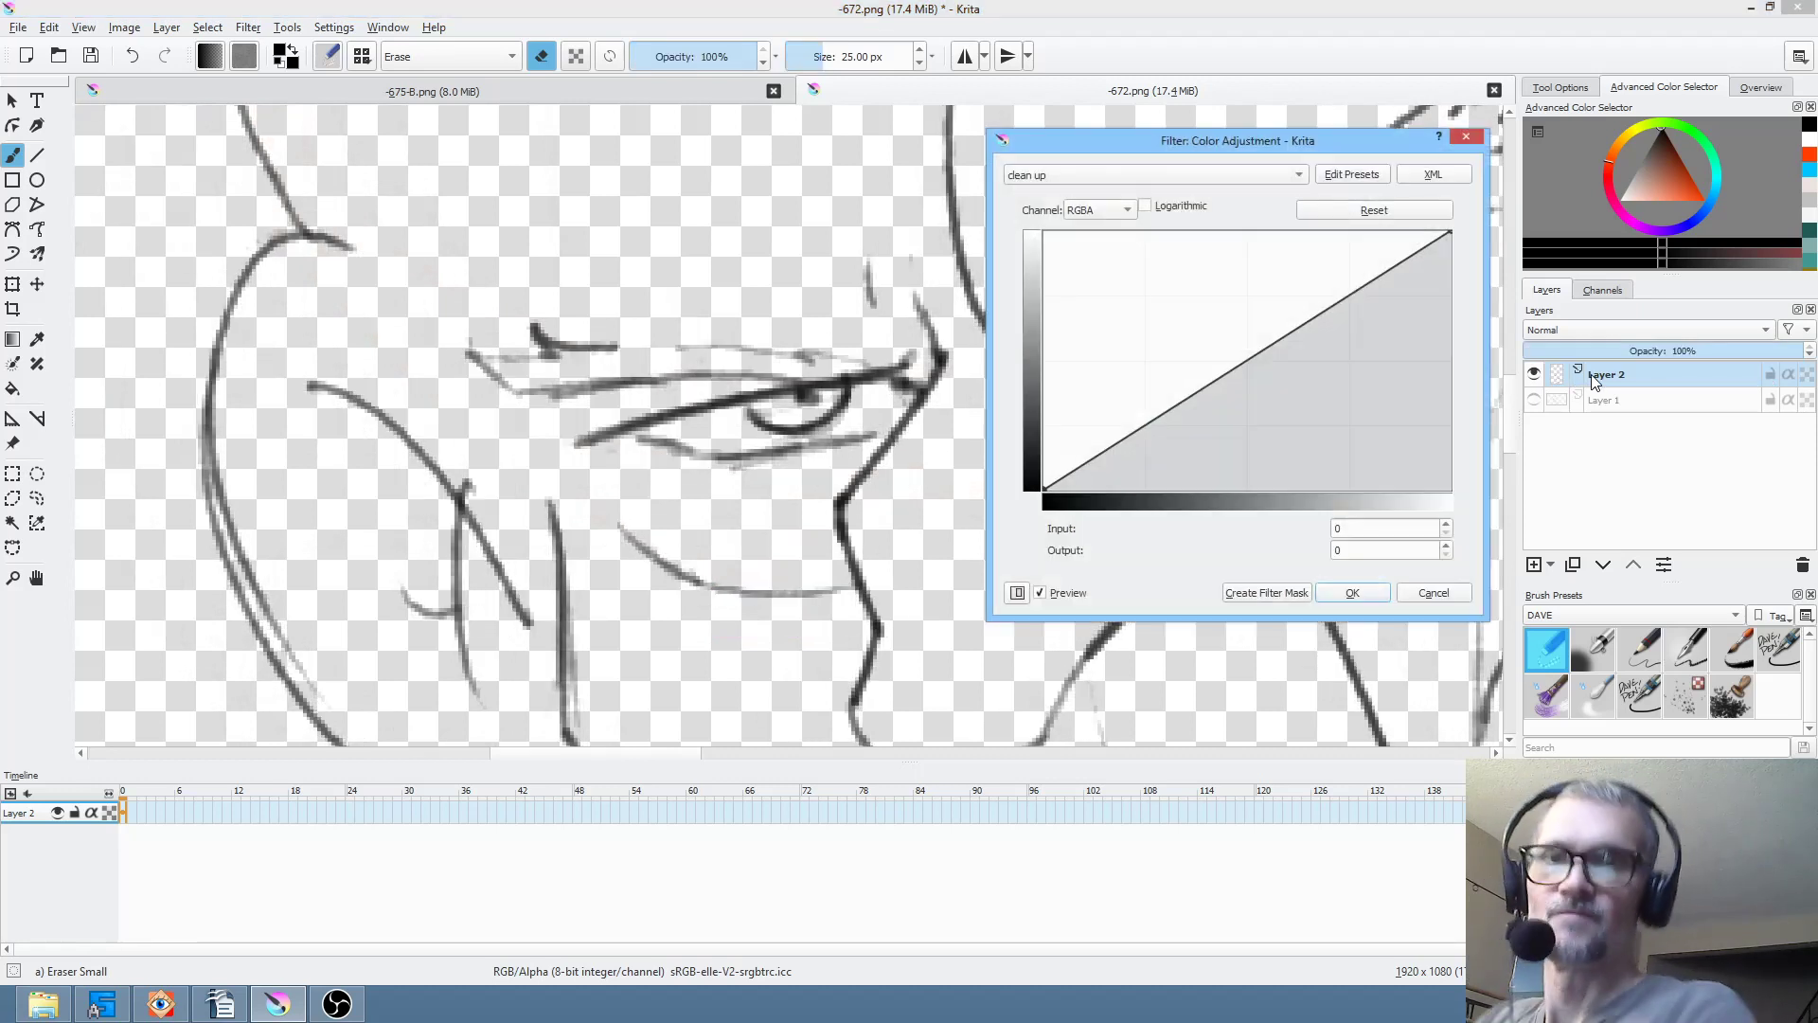
click(1144, 177)
click(1144, 176)
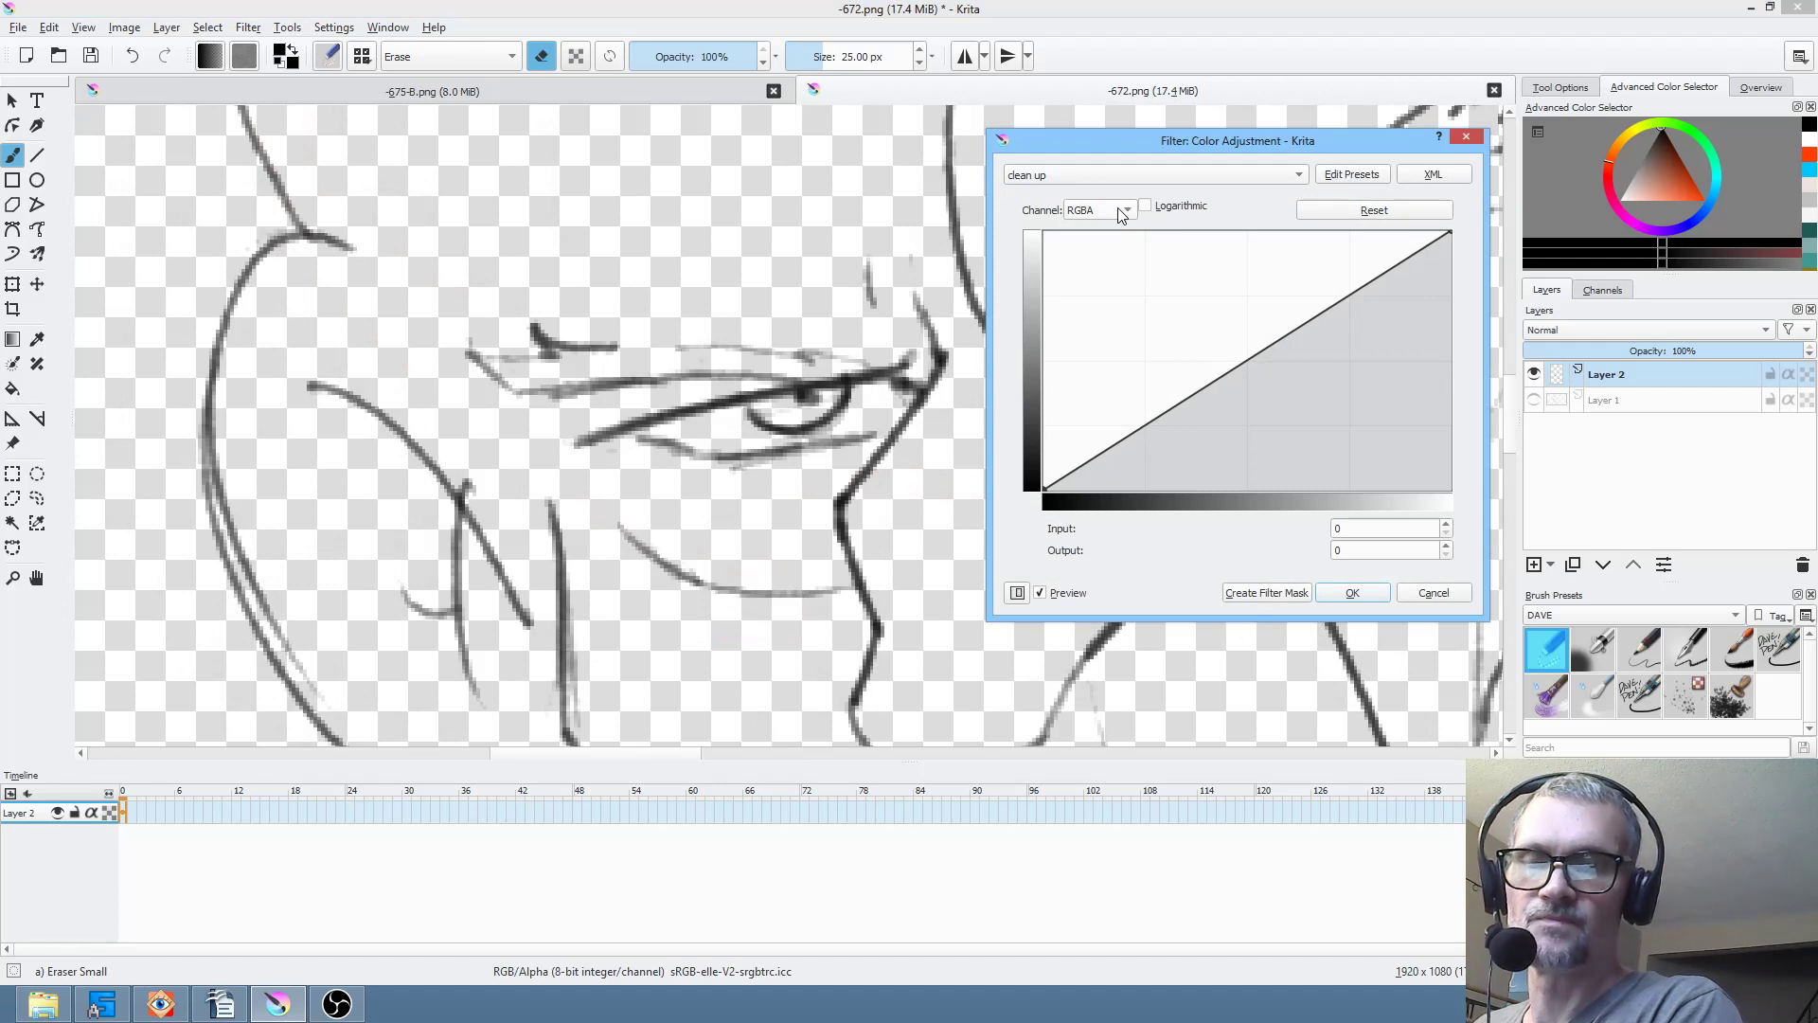
click(1123, 210)
click(1113, 286)
drag(1146, 487, 1069, 517)
drag(1219, 142, 311, 176)
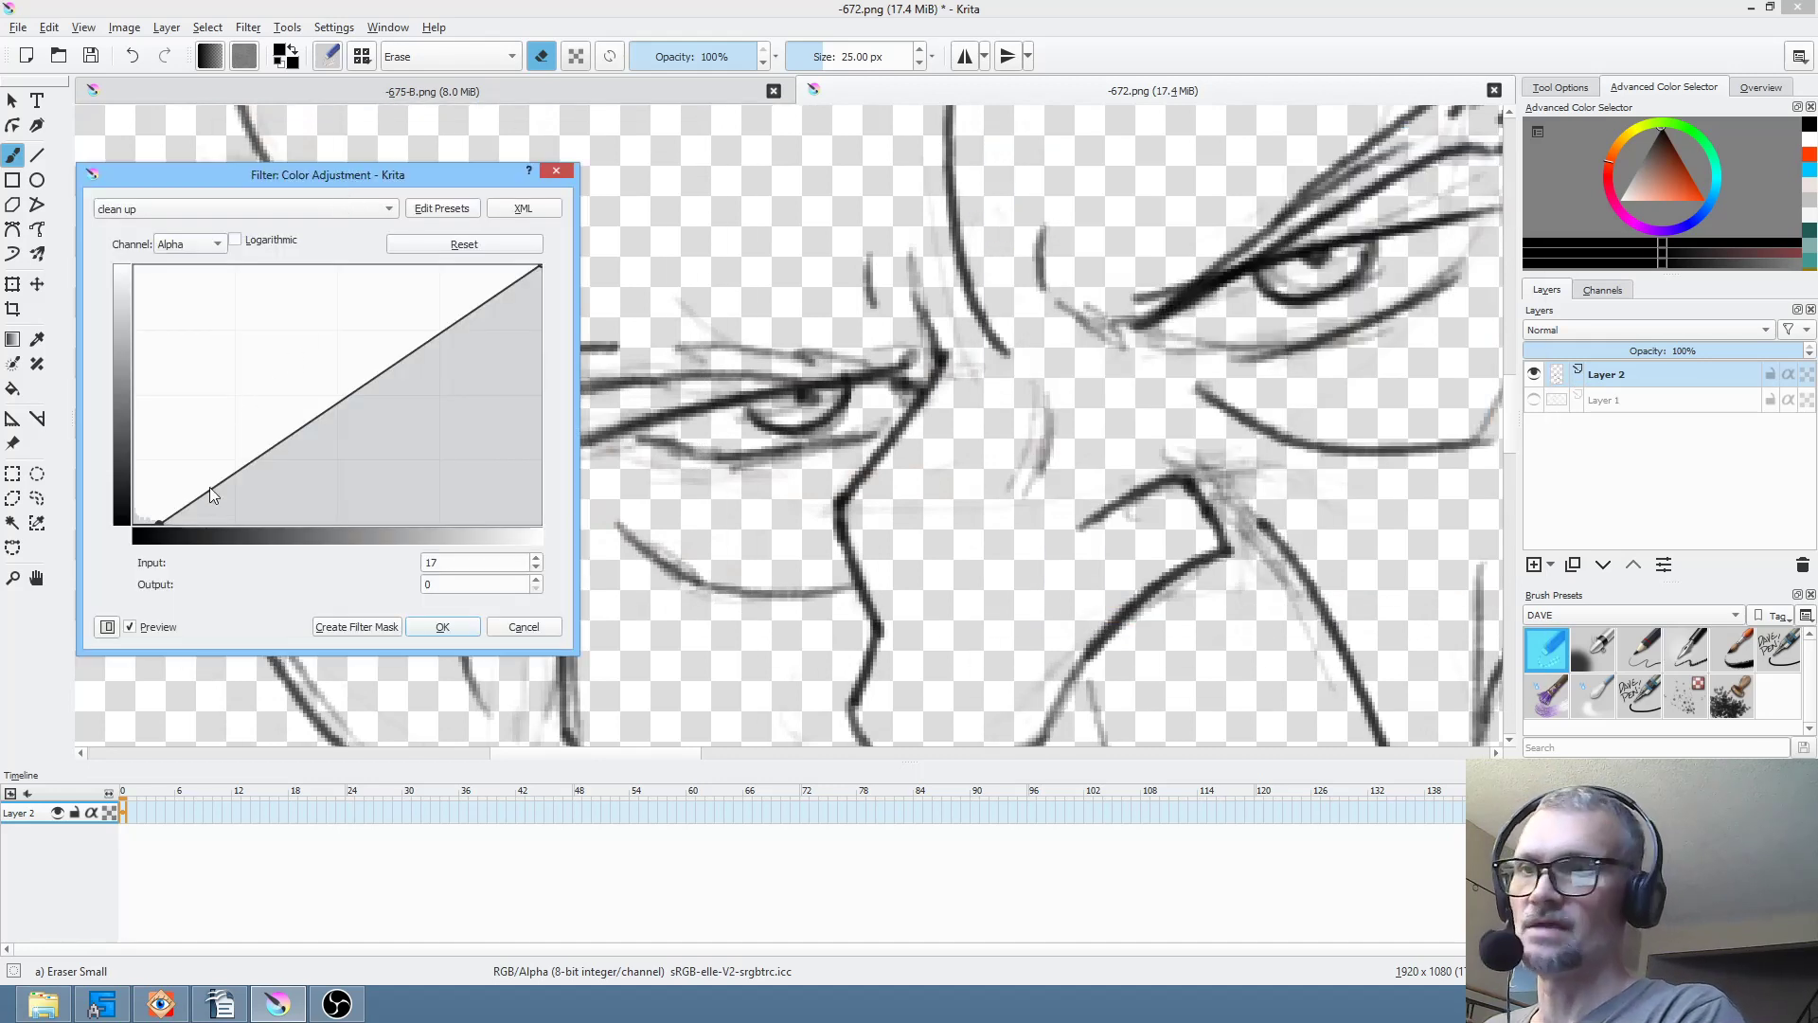
drag(161, 519, 213, 560)
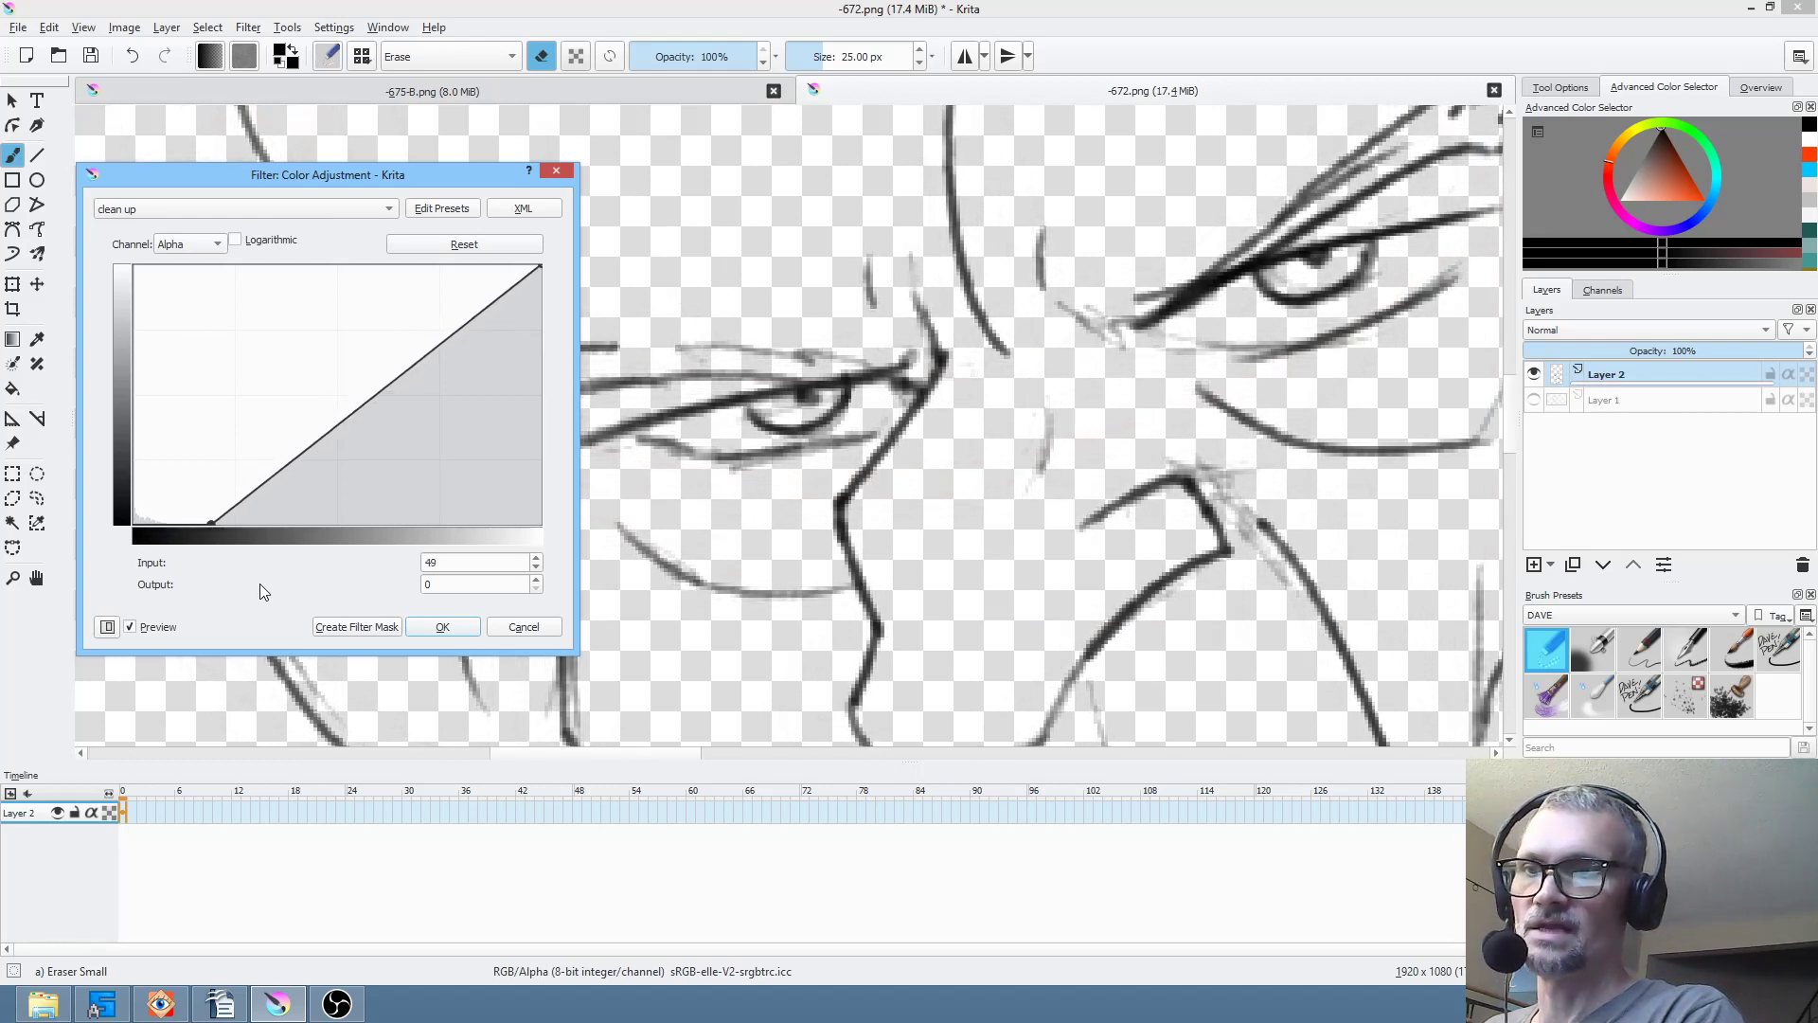
click(356, 626)
drag(1269, 564, 1008, 586)
- Adjust the Color Adjustment mask's Alpha curve, moving its start to input 43 and placing an upper point at input 181, output 173
double_click(1667, 398)
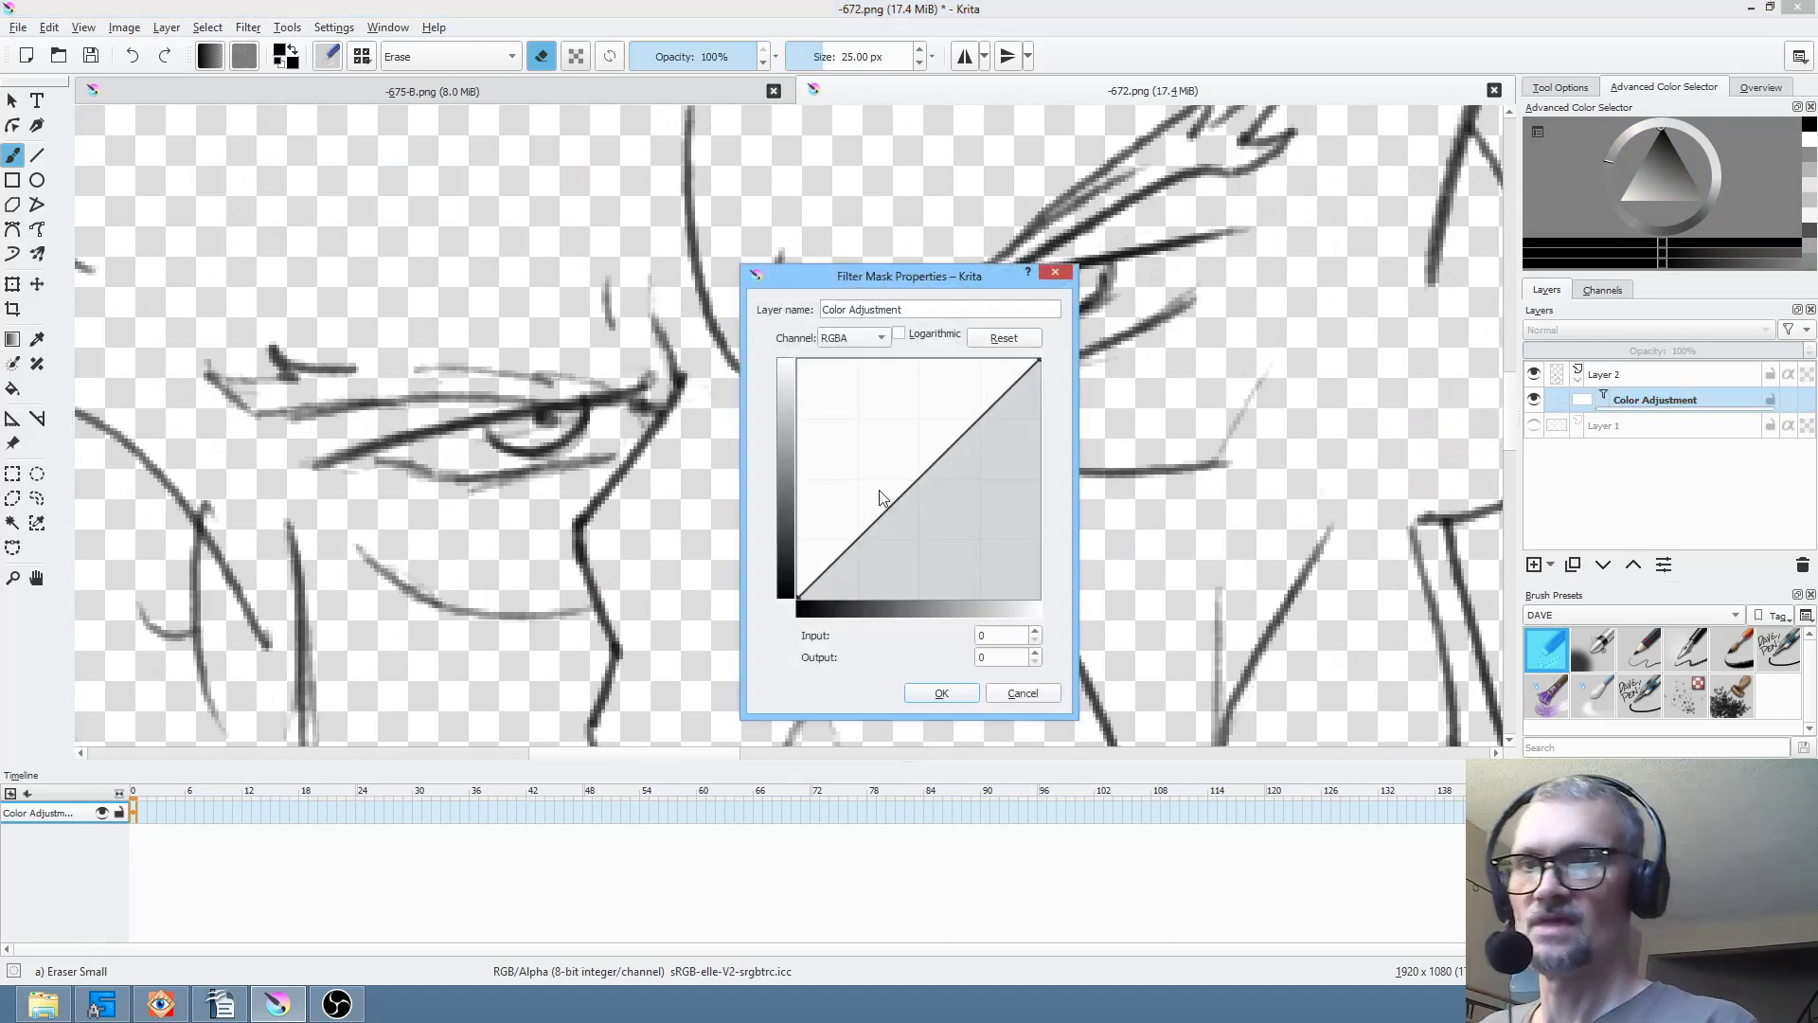
click(879, 339)
click(875, 419)
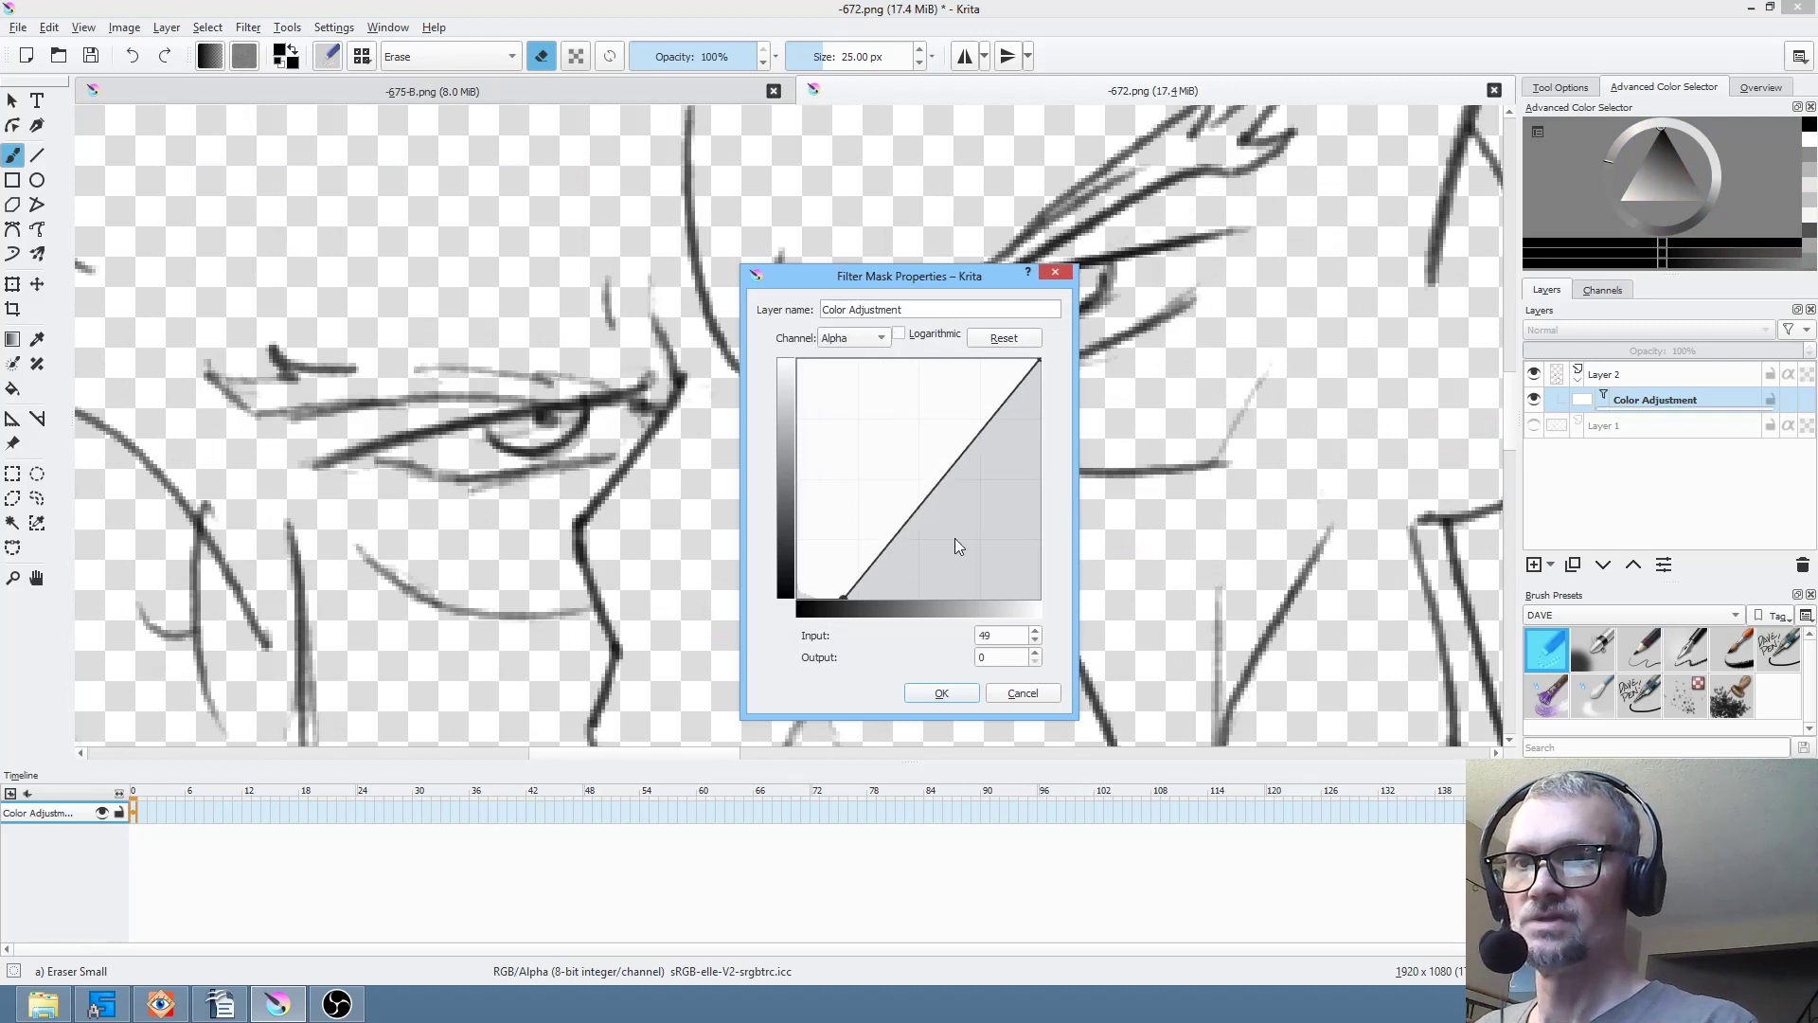
drag(942, 481, 956, 412)
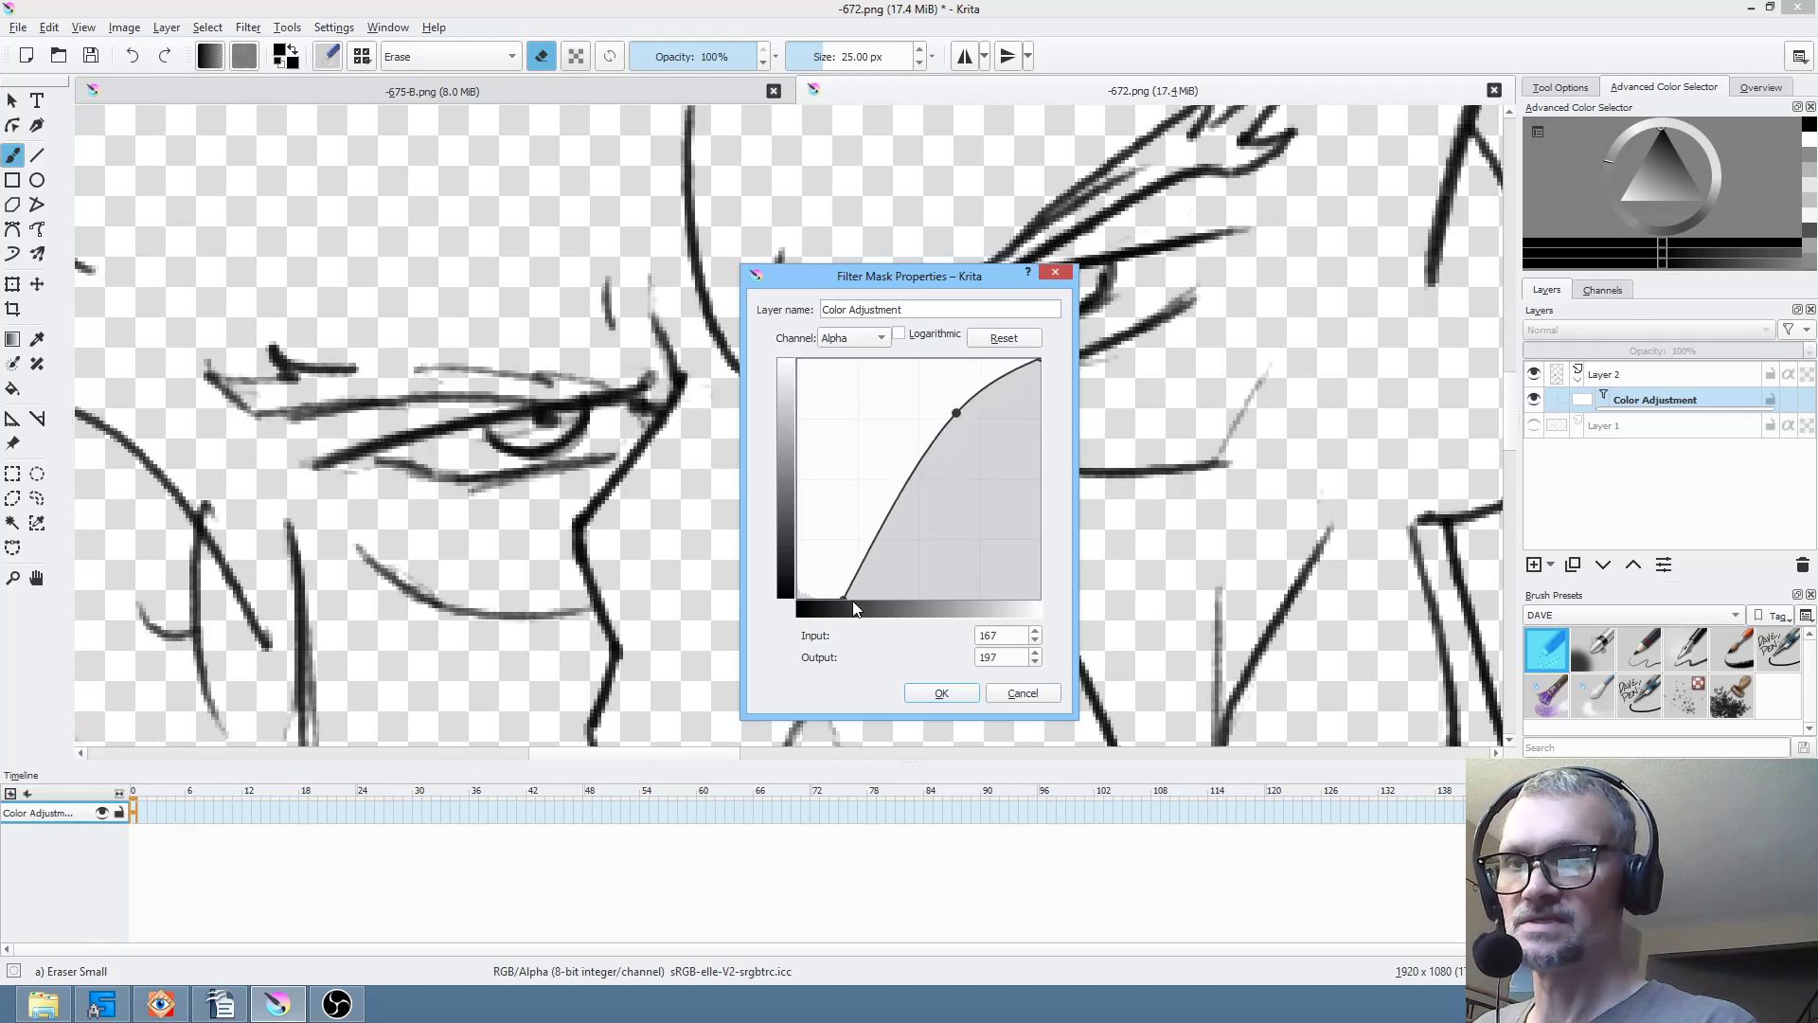
mouse_move(846, 594)
mouse_down()
mouse_move(870, 598)
mouse_move(839, 594)
mouse_up()
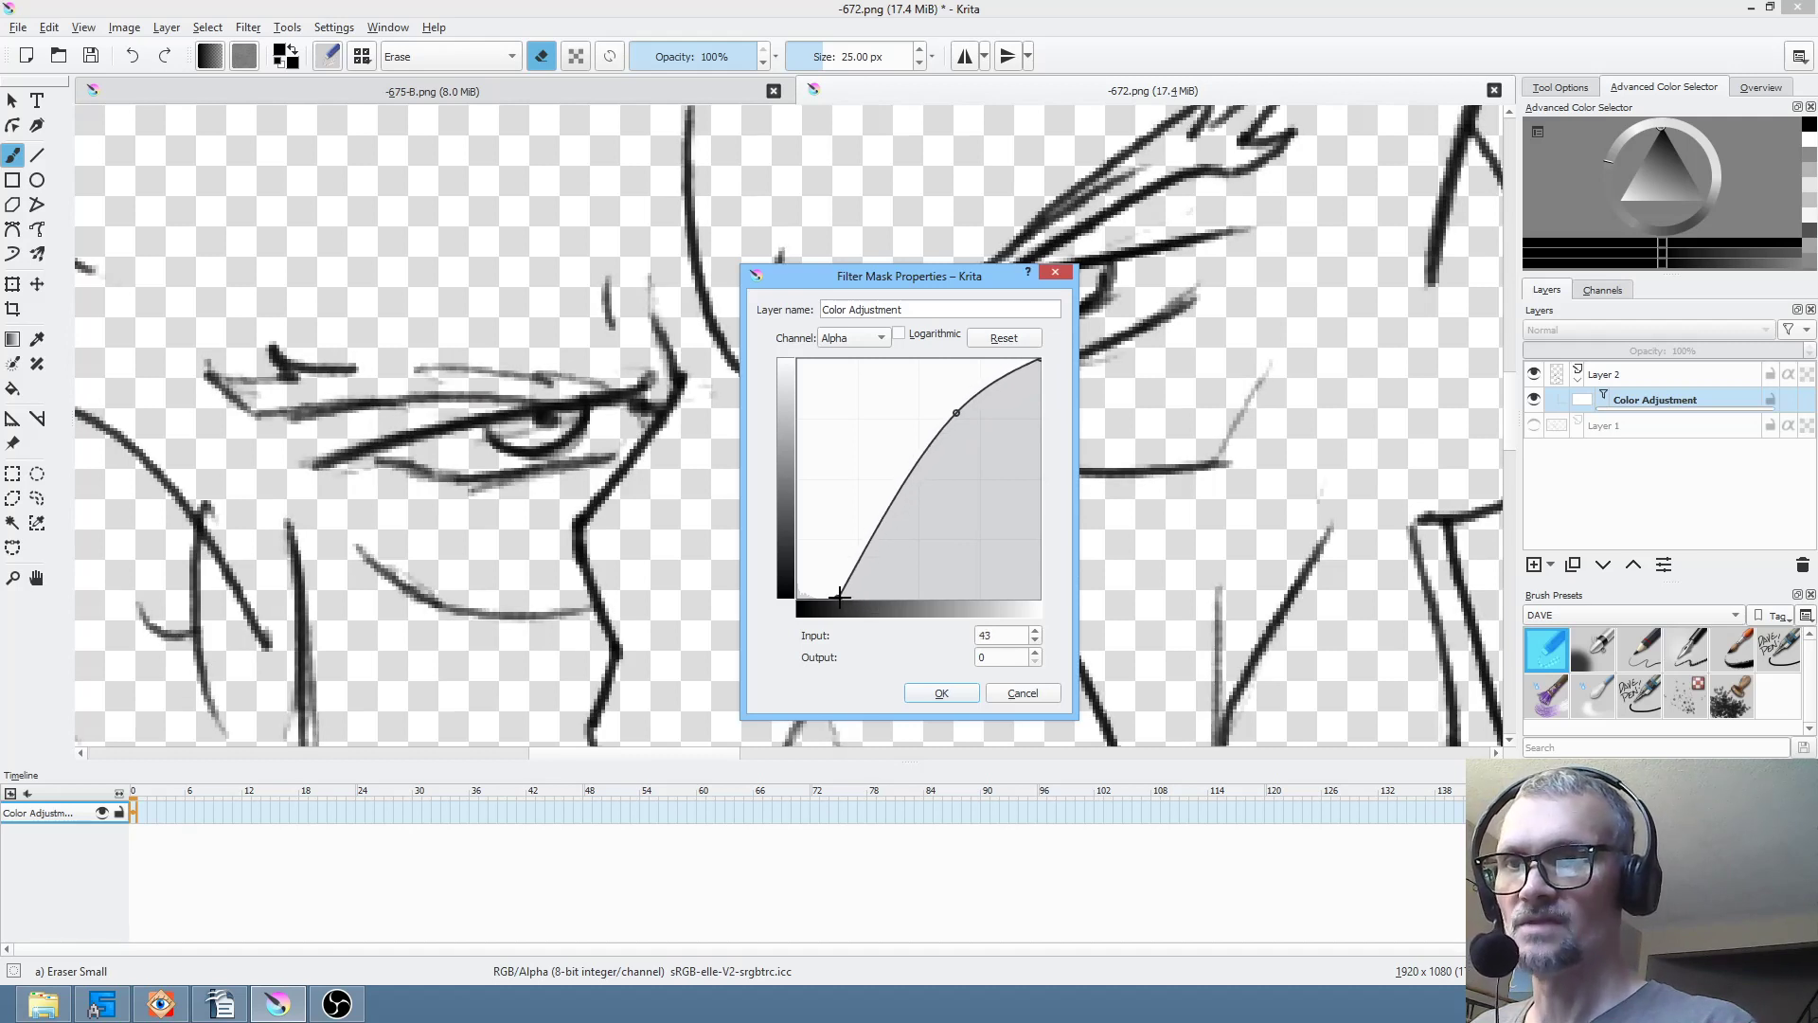
drag(960, 412, 969, 436)
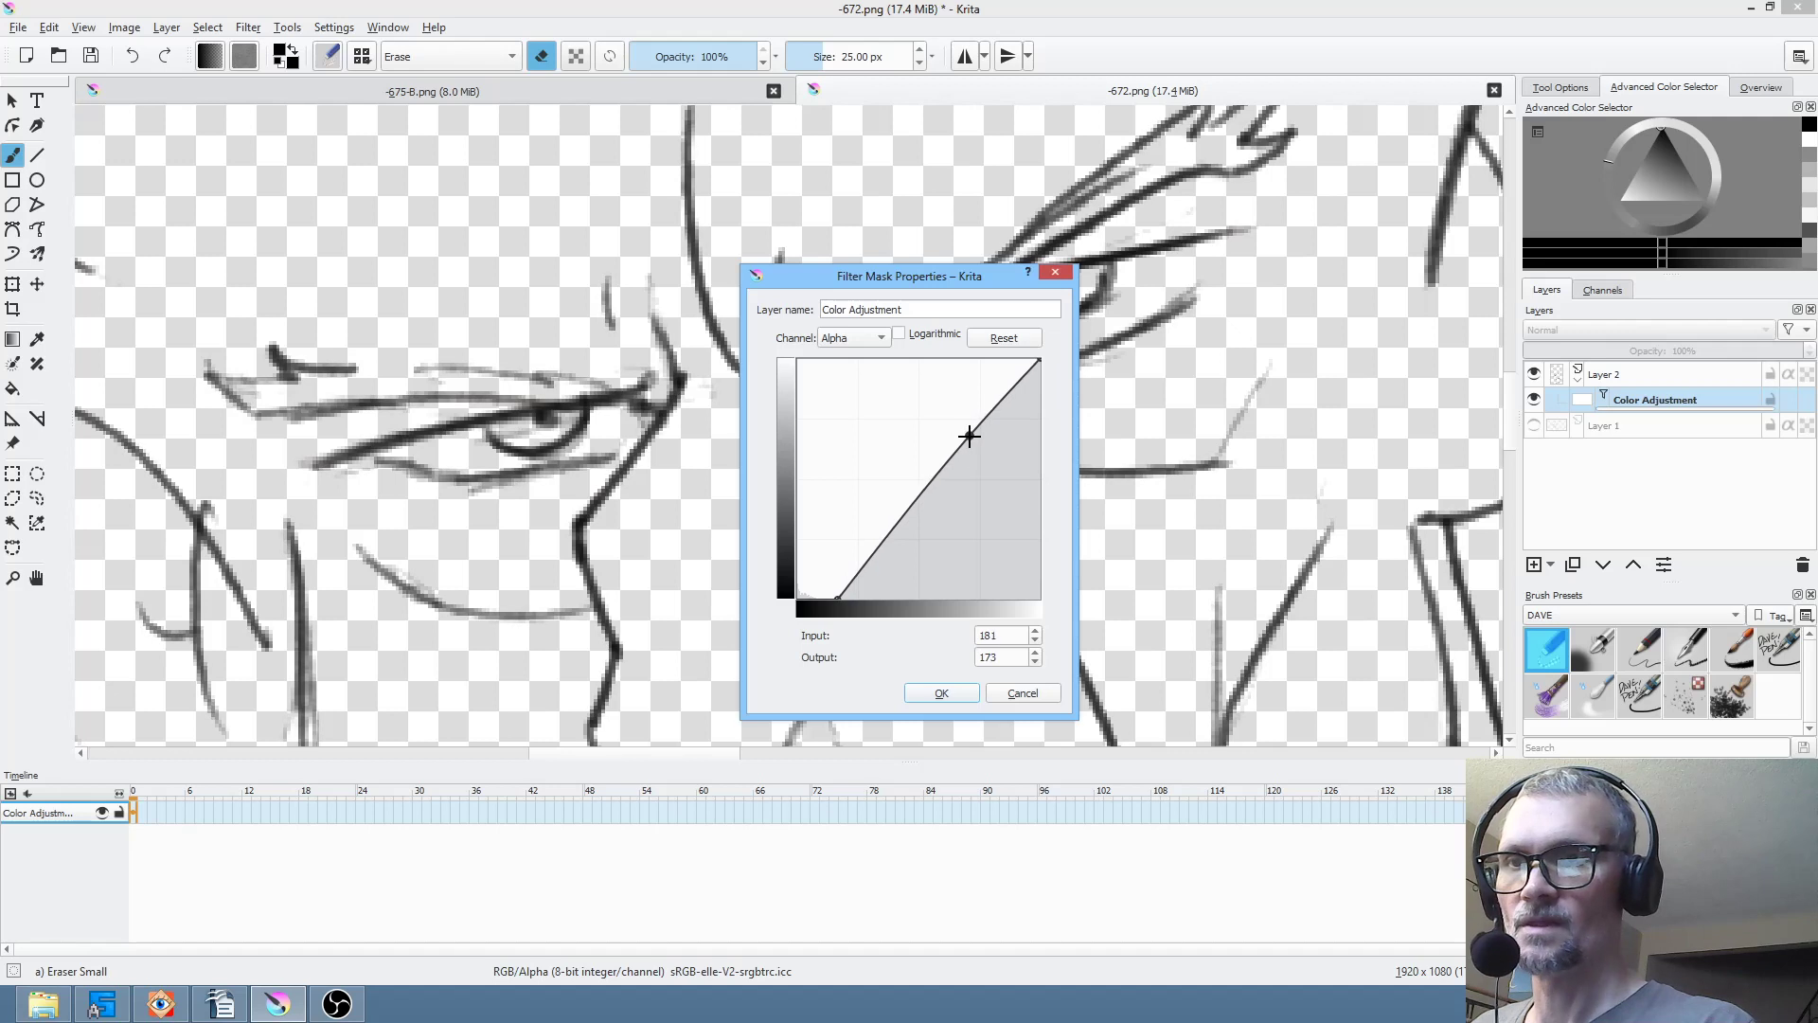
click(941, 692)
- On Layer 2, close the larger eye's outer corner, reinforce both lower eyelids and thicken the cheek fold beside the nostril with Pencil-2
click(1657, 372)
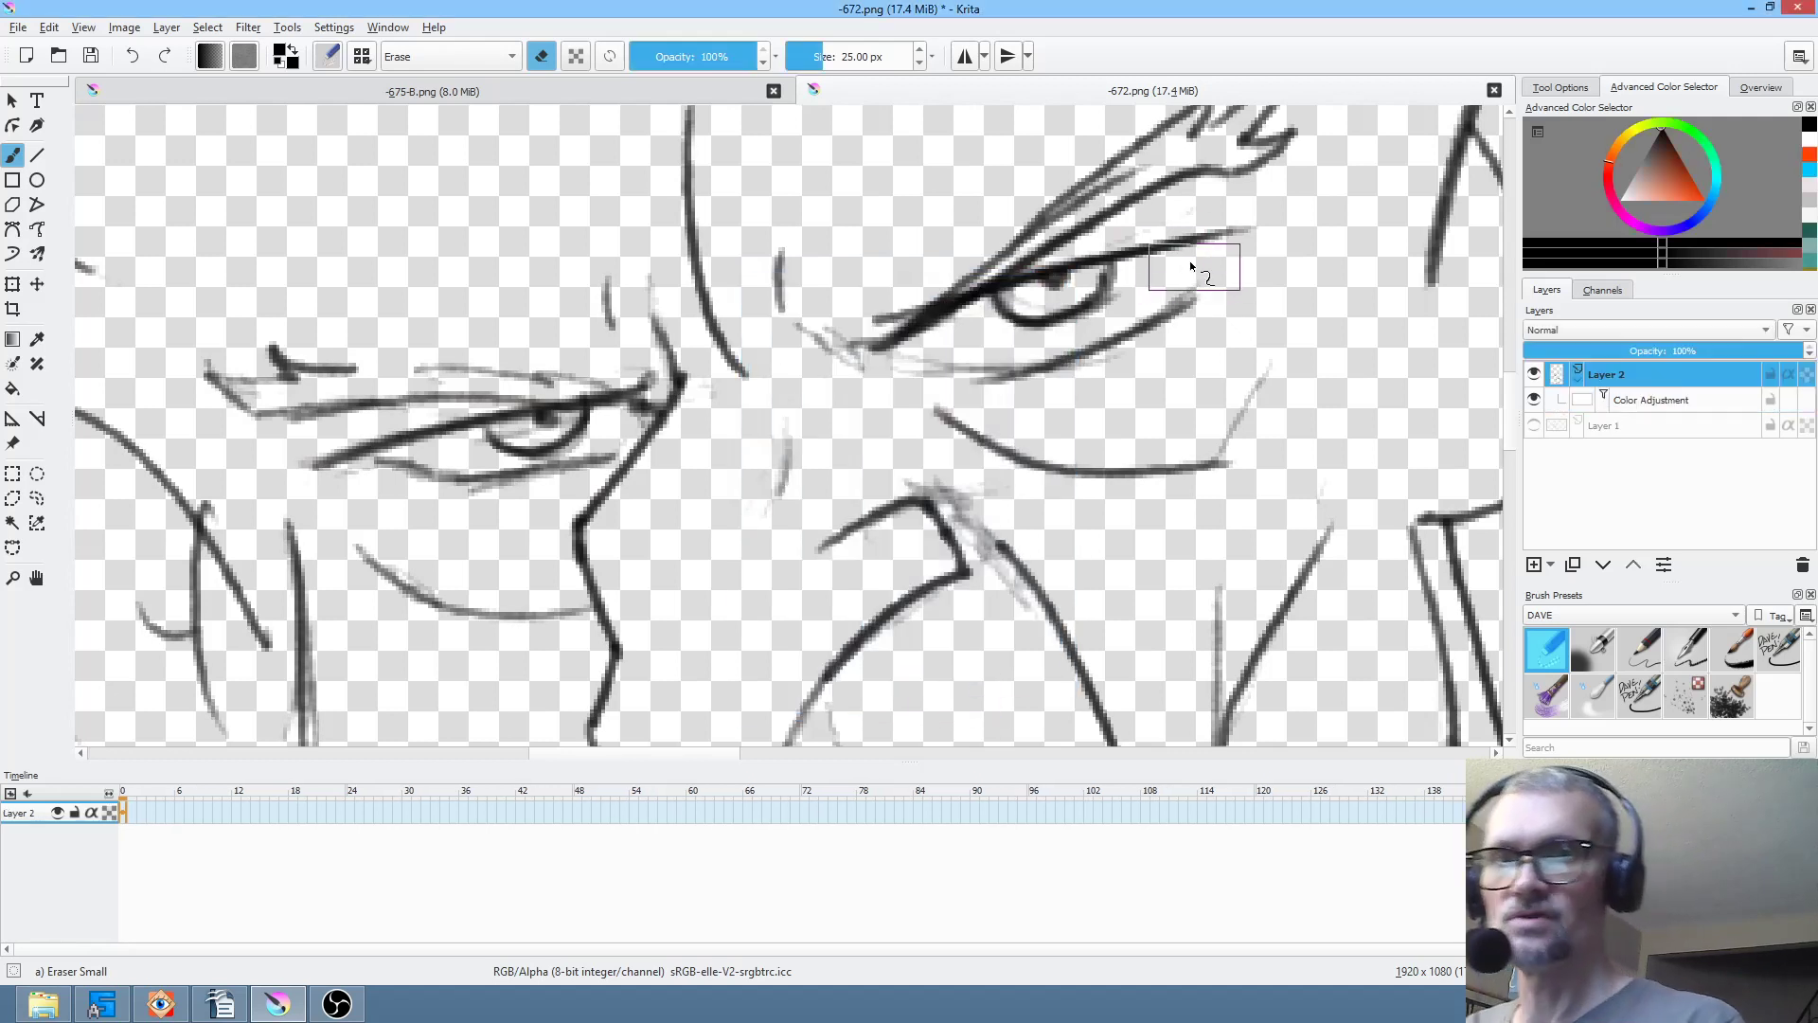
key(slash)
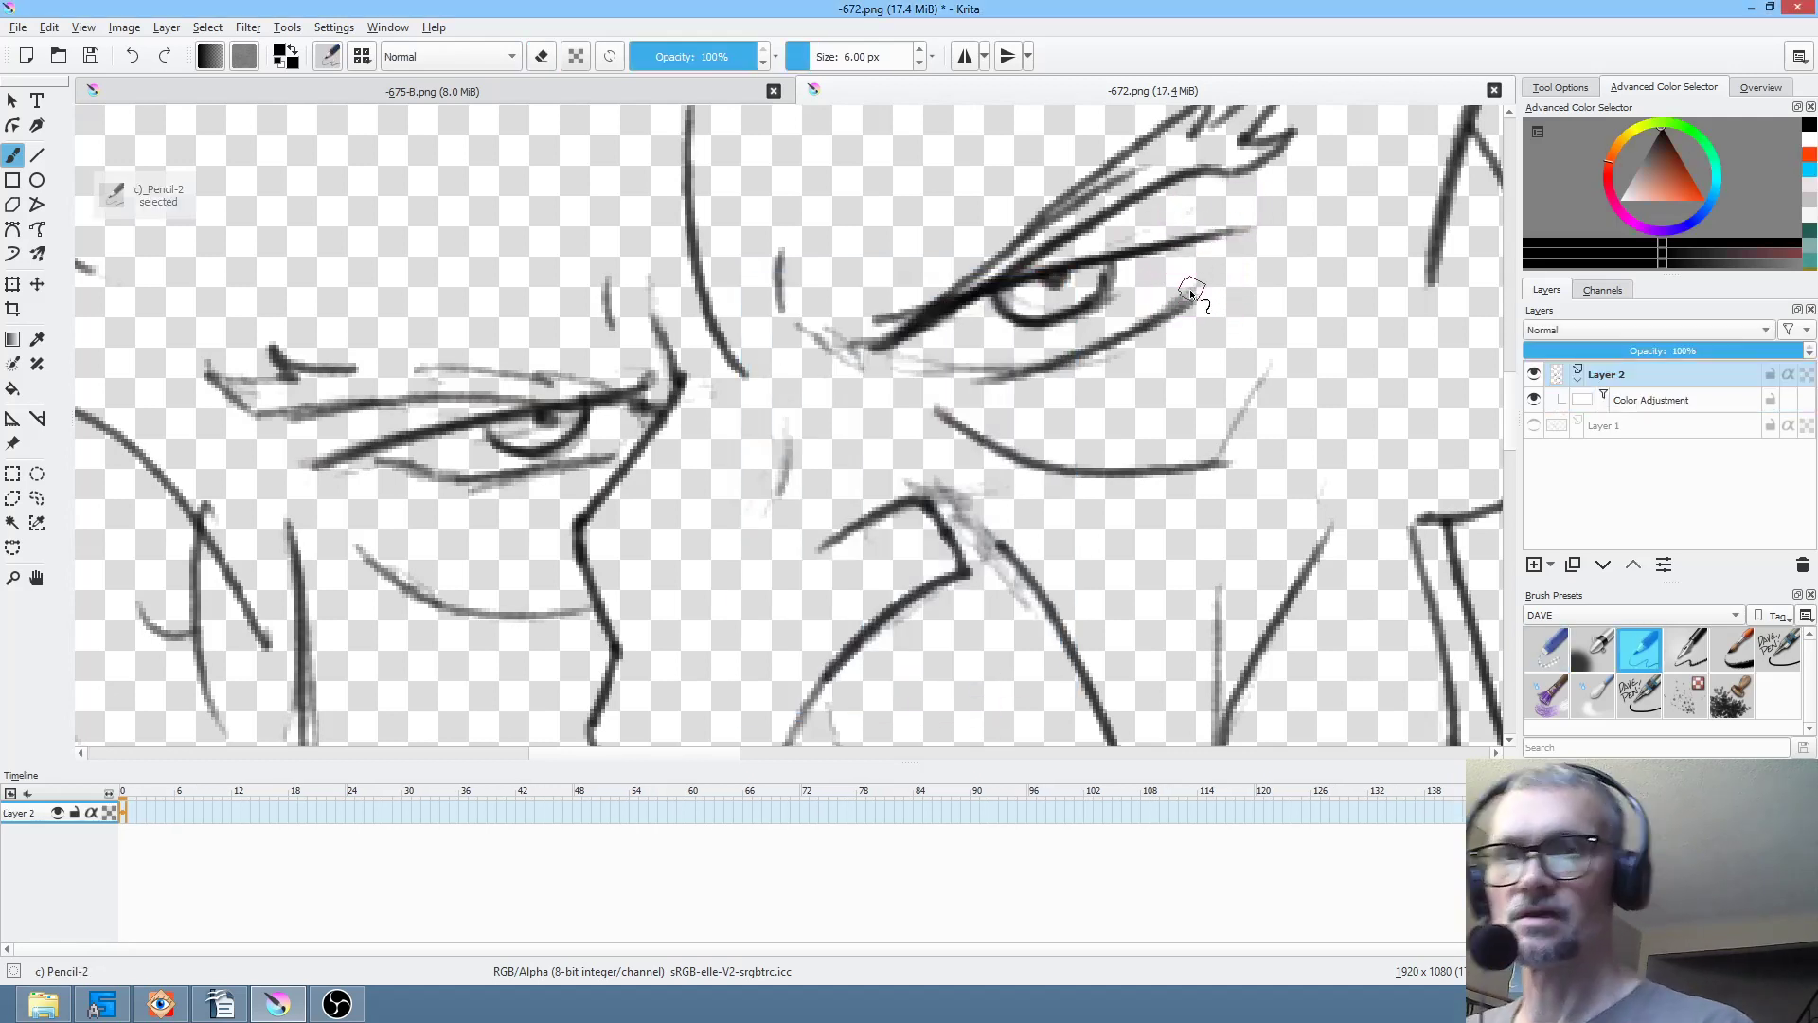
drag(1216, 239, 1197, 281)
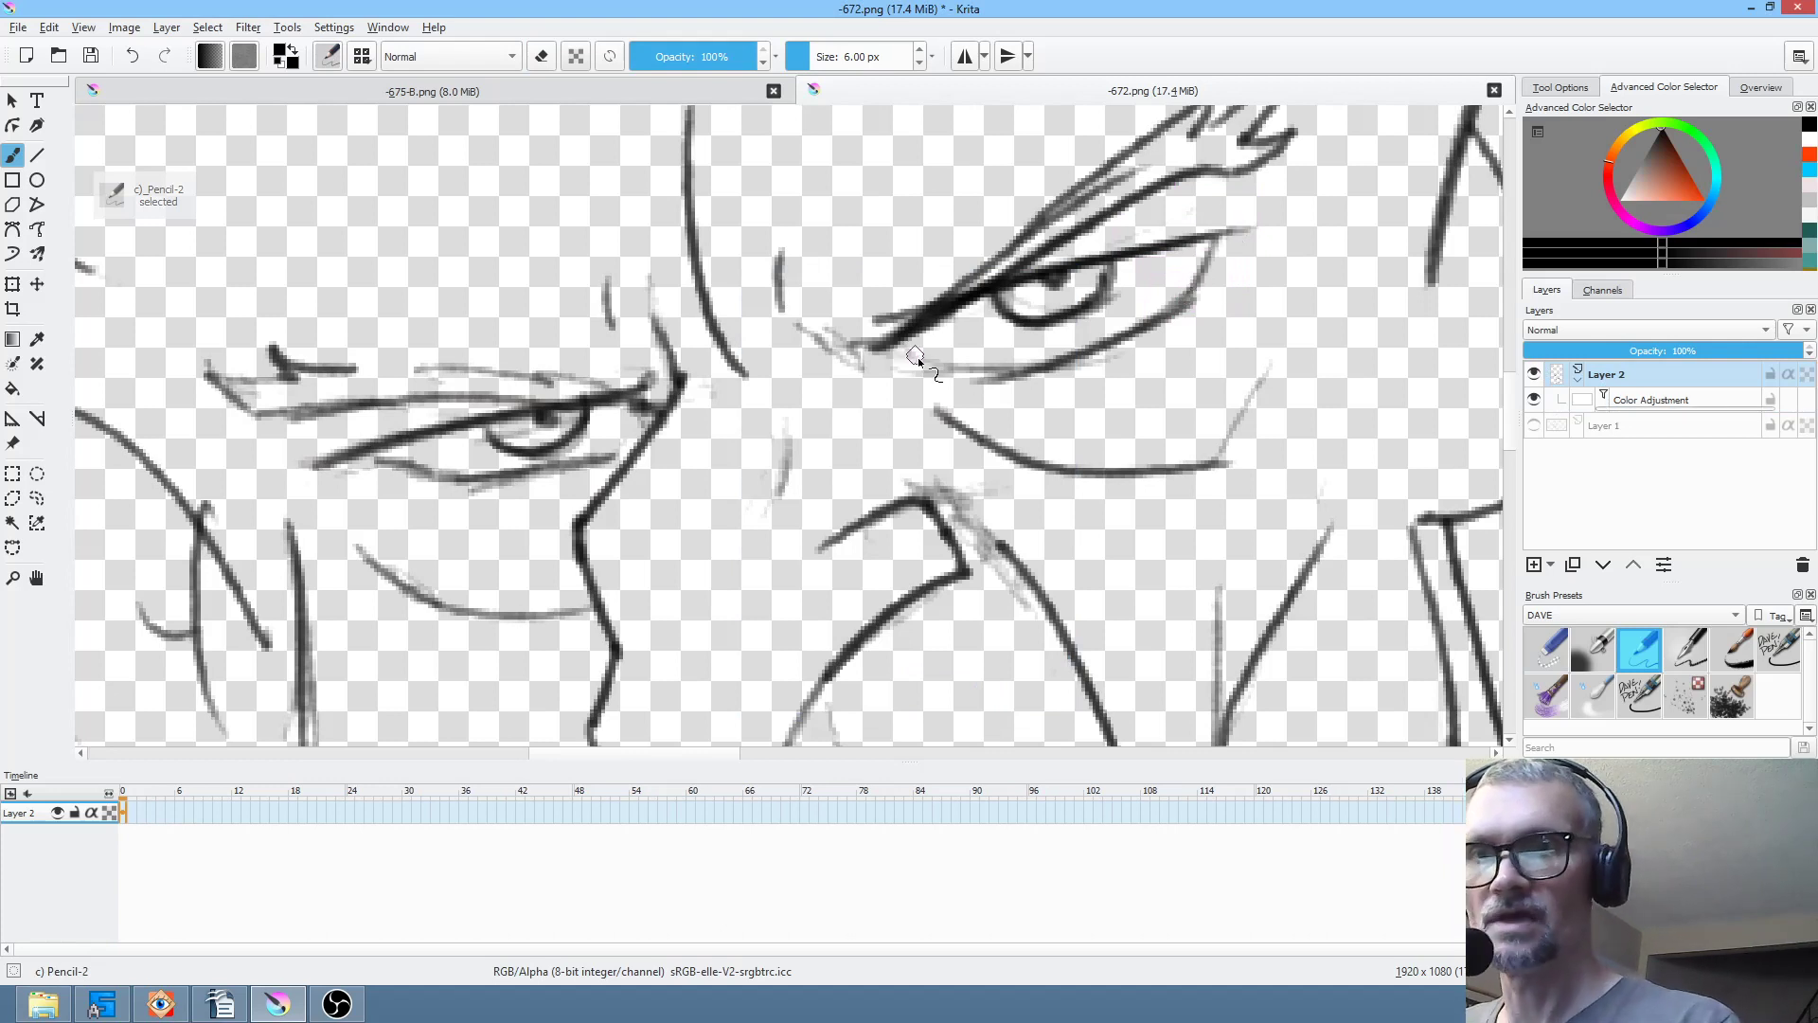
drag(1108, 445, 1259, 450)
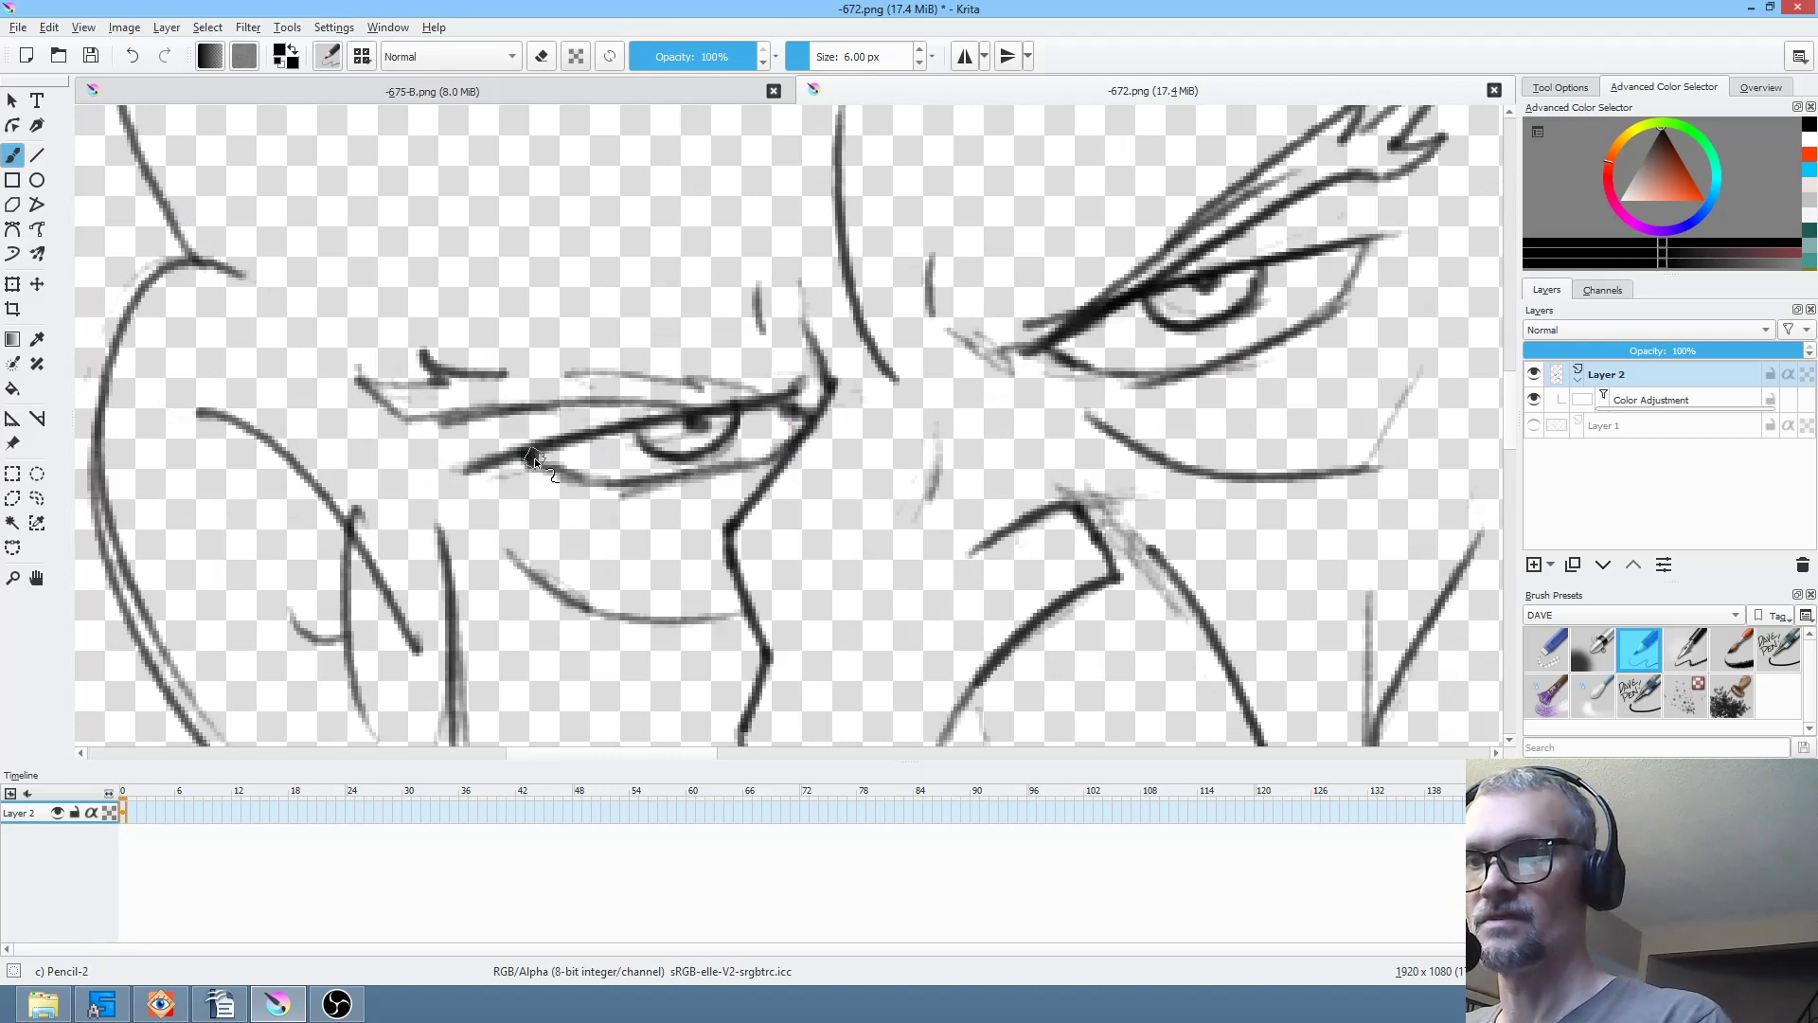
mouse_move(772, 499)
mouse_down()
mouse_move(915, 419)
mouse_move(633, 589)
mouse_move(551, 386)
mouse_up()
mouse_move(858, 397)
mouse_down()
mouse_move(954, 472)
mouse_move(1022, 455)
mouse_move(994, 443)
mouse_up()
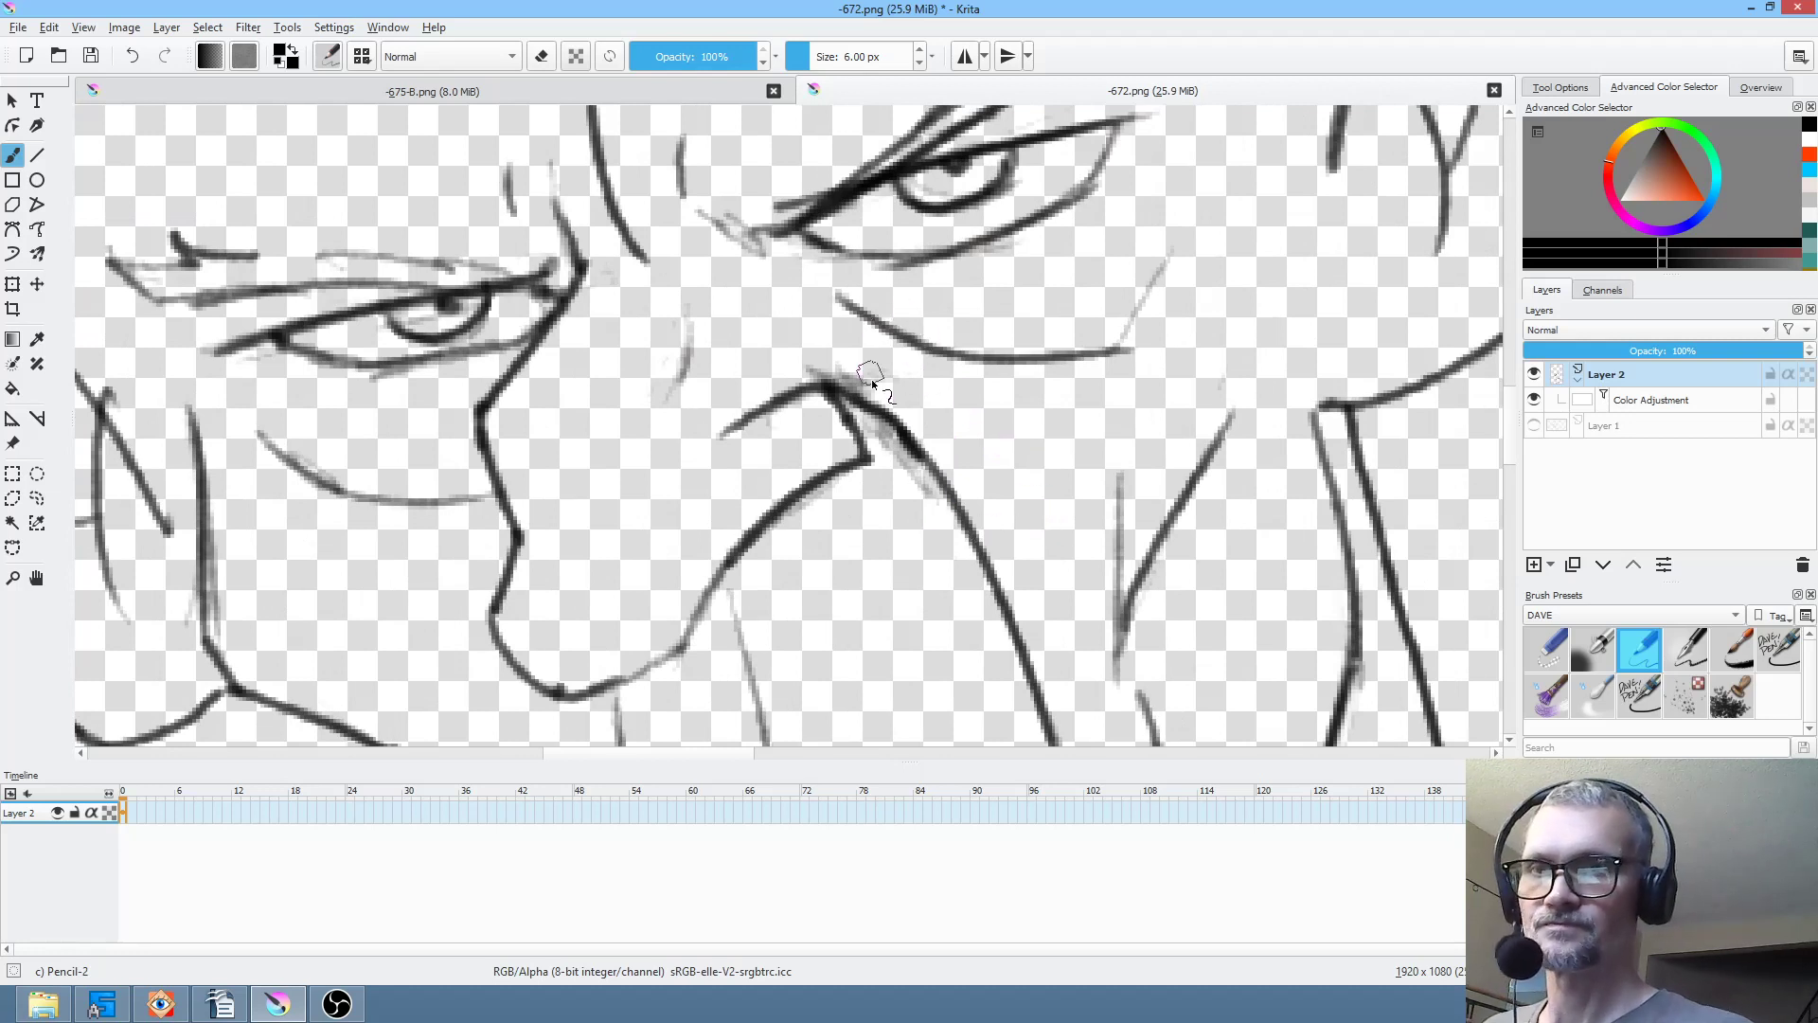
- Erase the stray sketch lines around the nostril and the start of the cheek fold
key(slash)
drag(930, 494, 877, 428)
drag(815, 367, 876, 382)
drag(1061, 563, 1128, 288)
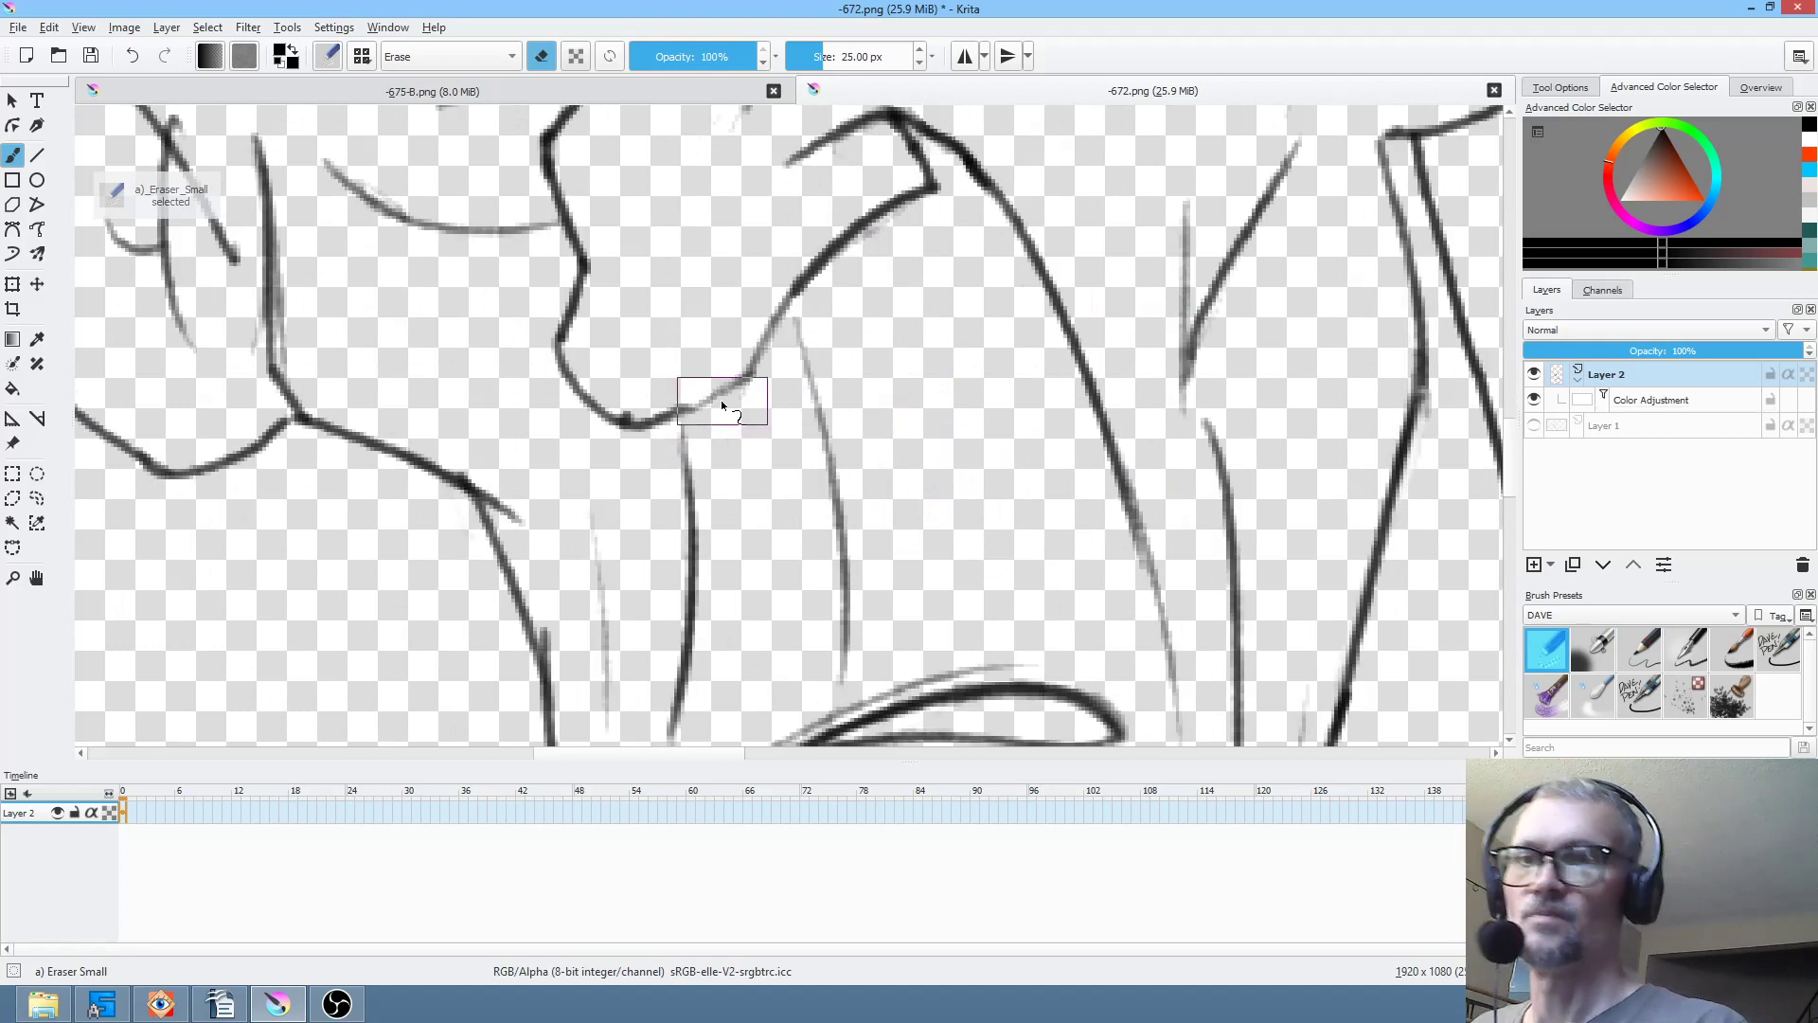
- Redraw the underside of the nose from its tip up to the nostril wing with Pencil-2
key(slash)
mouse_move(679, 411)
mouse_down()
mouse_move(737, 385)
mouse_move(793, 301)
mouse_move(769, 429)
mouse_move(777, 364)
mouse_move(860, 253)
mouse_up()
drag(746, 432, 723, 672)
drag(1099, 506, 1032, 286)
drag(1023, 489, 1043, 519)
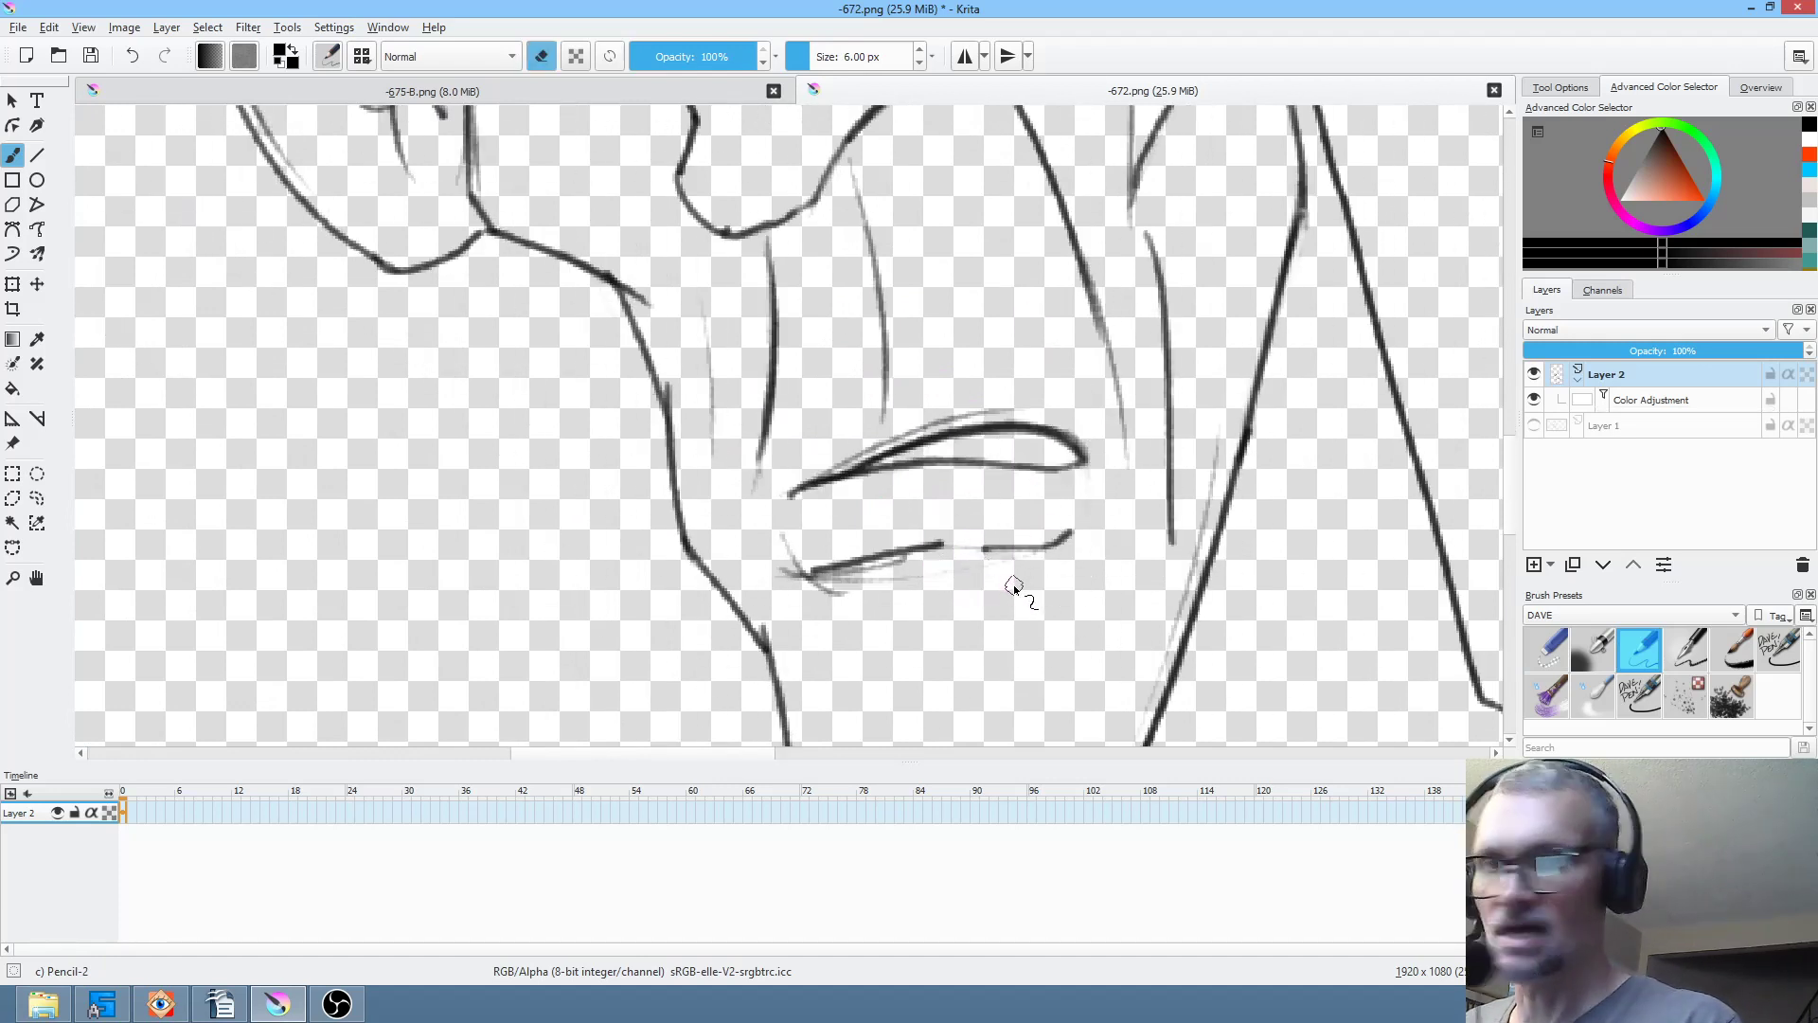
- Erase the stray lines beneath the lower lip and redraw the lip's rounded corner with Pencil-2
key(/)
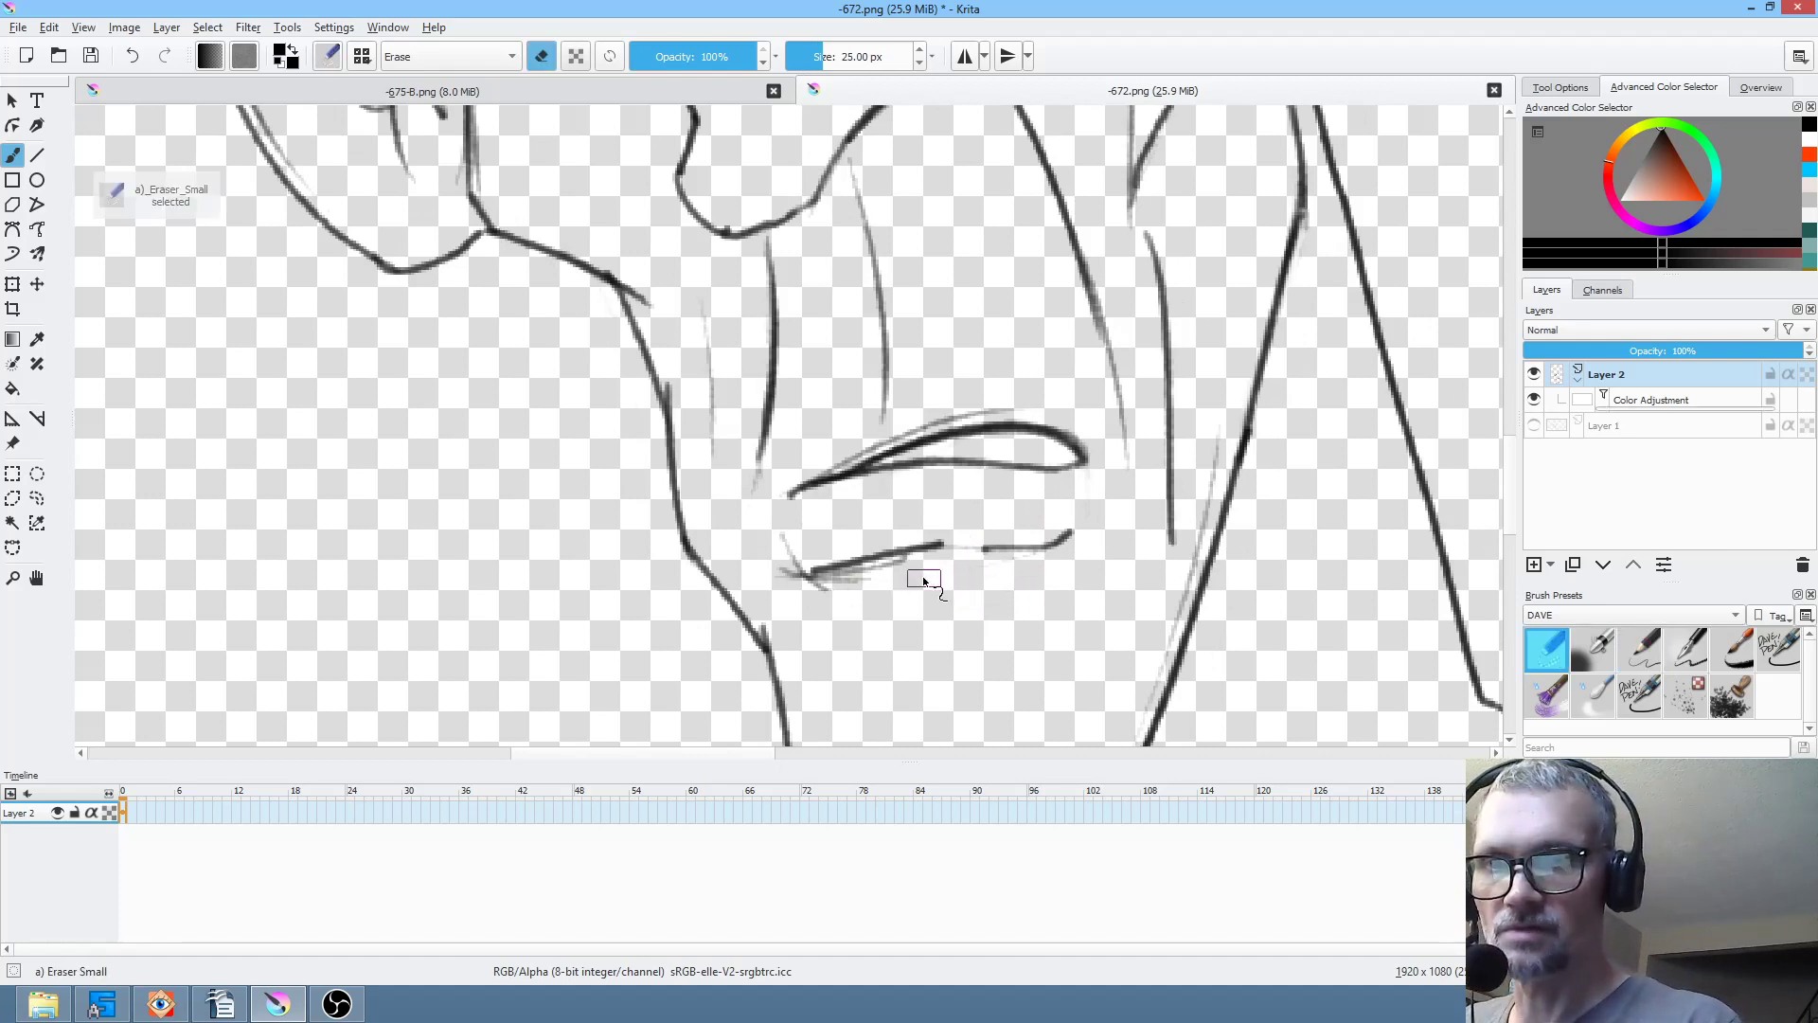
mouse_move(845, 595)
mouse_down()
mouse_move(755, 568)
mouse_move(787, 550)
mouse_up()
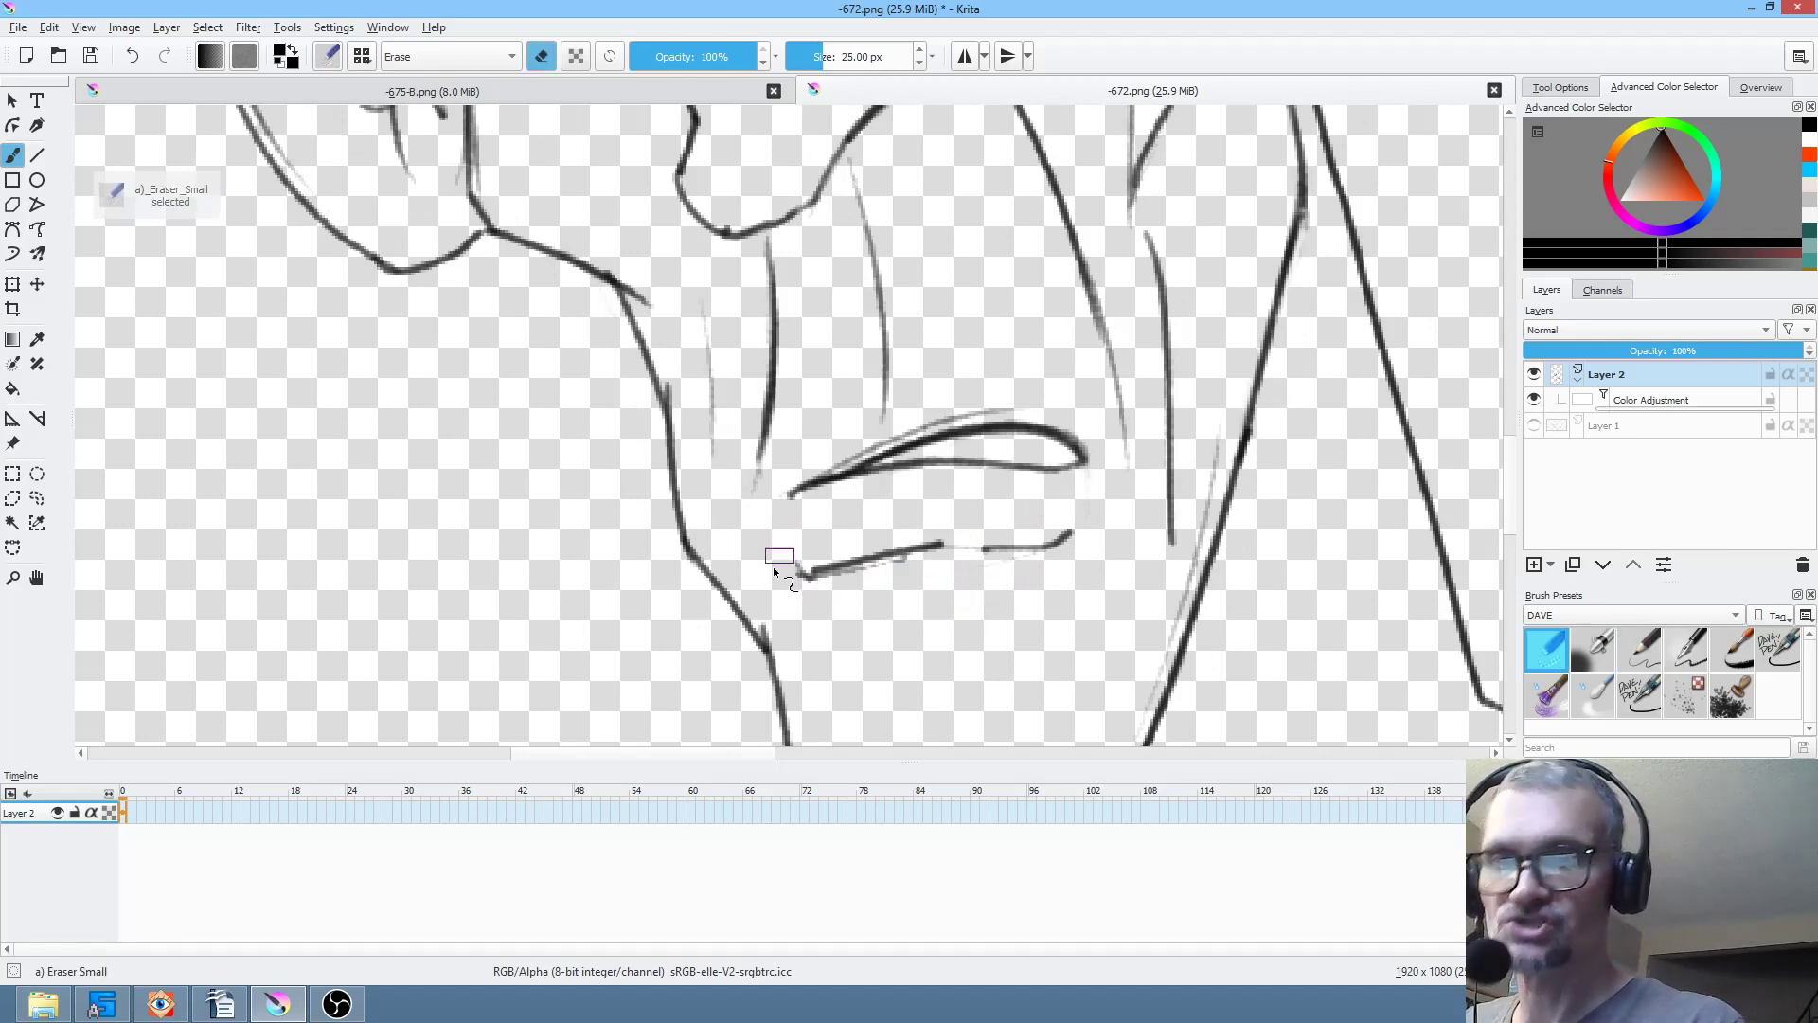
key(/)
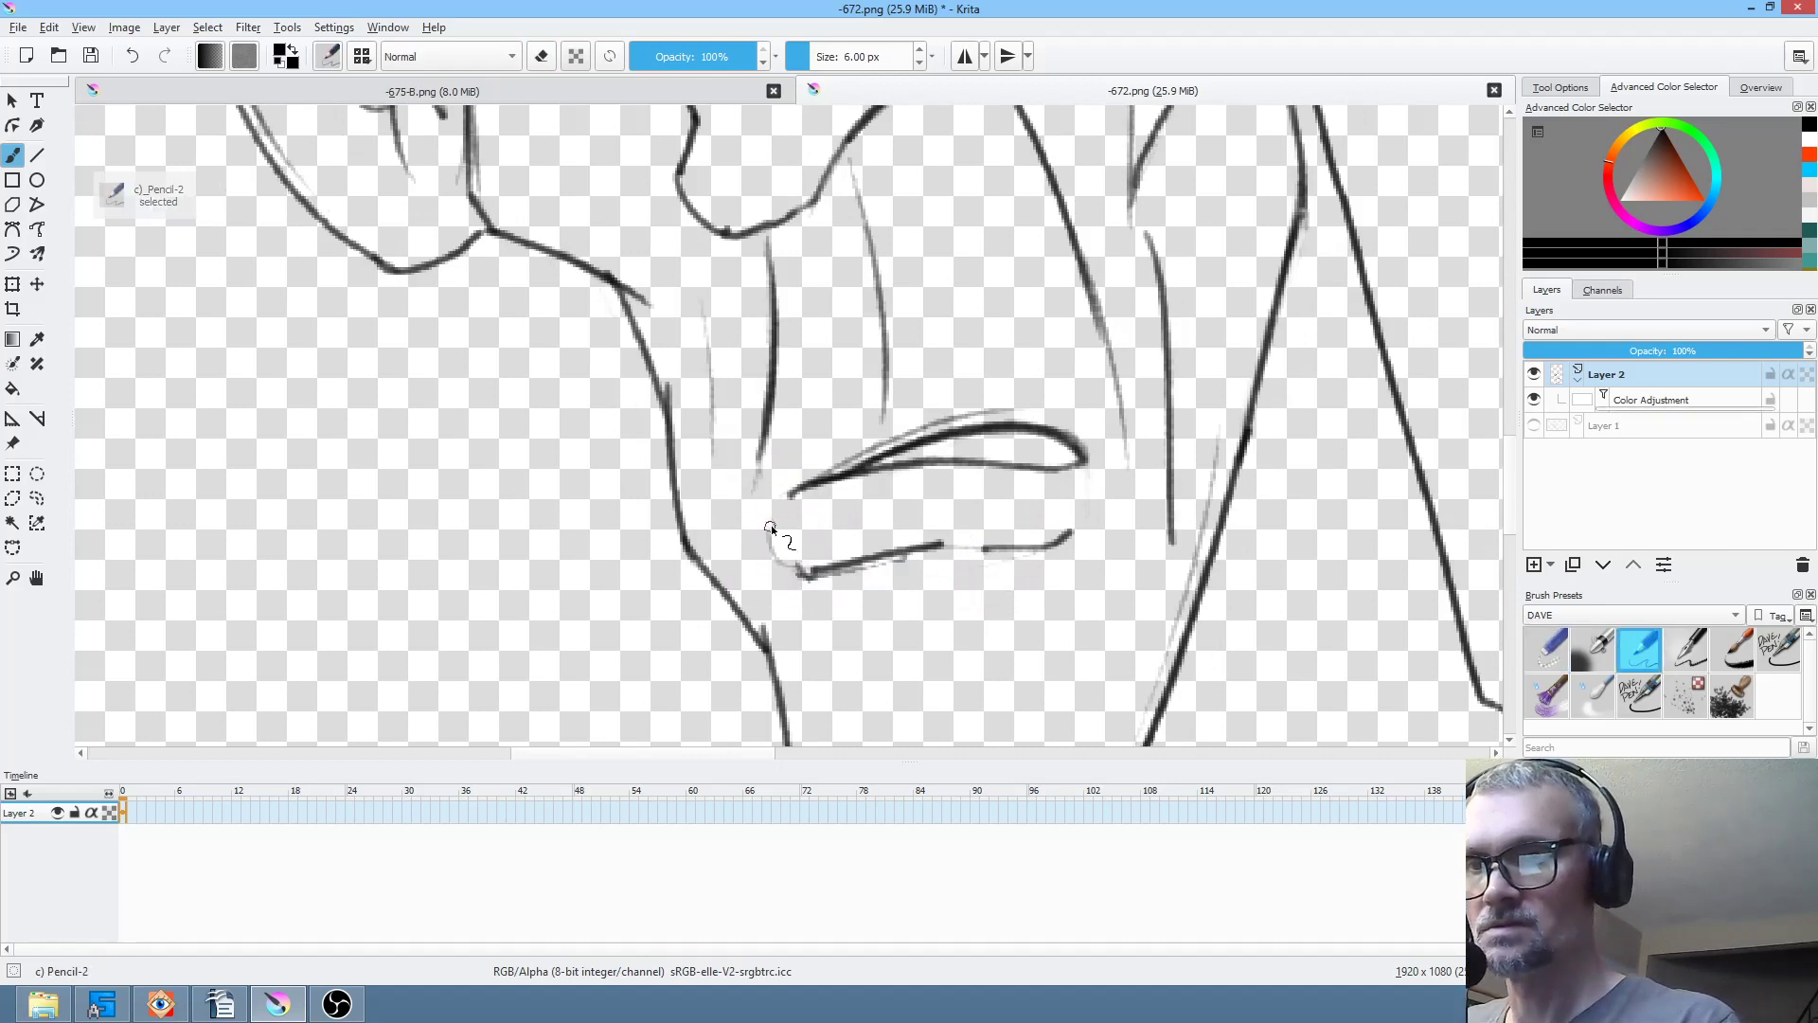
drag(777, 550, 866, 561)
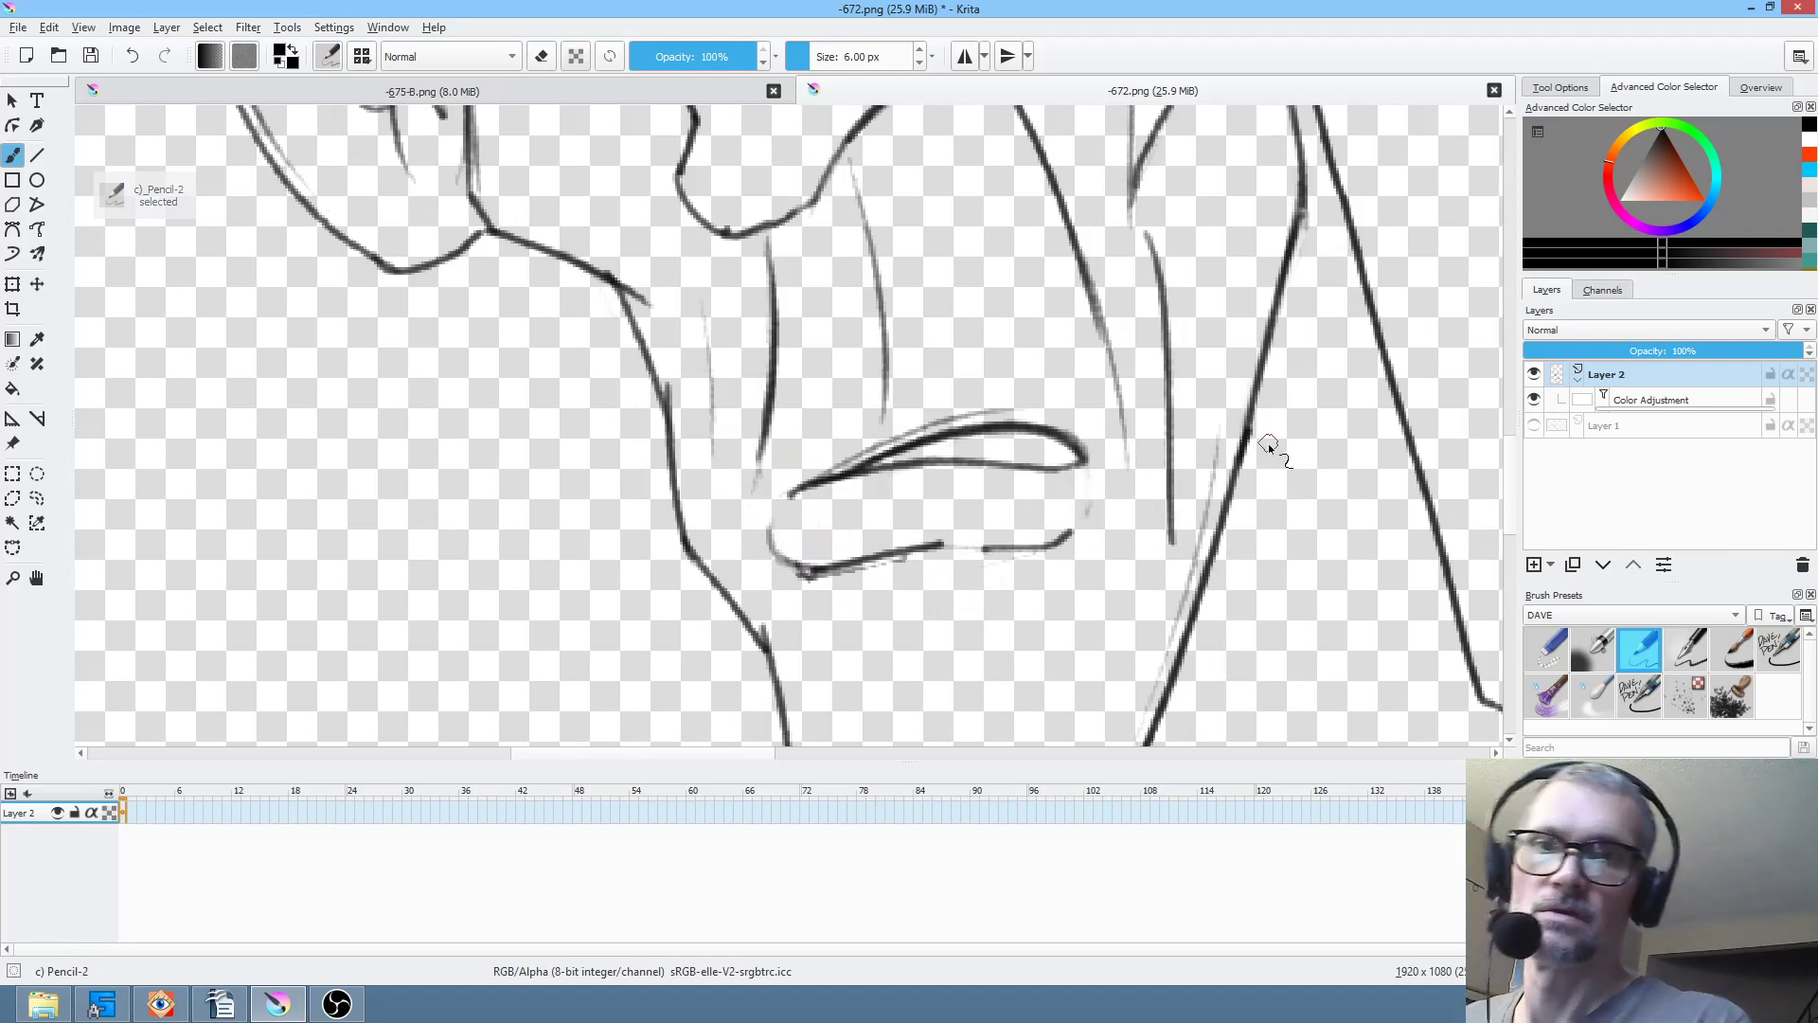
- Hide the Color Adjustment mask to see Layer 2's unfiltered linework across the whole face
drag(1130, 542, 1095, 591)
drag(1185, 521, 972, 520)
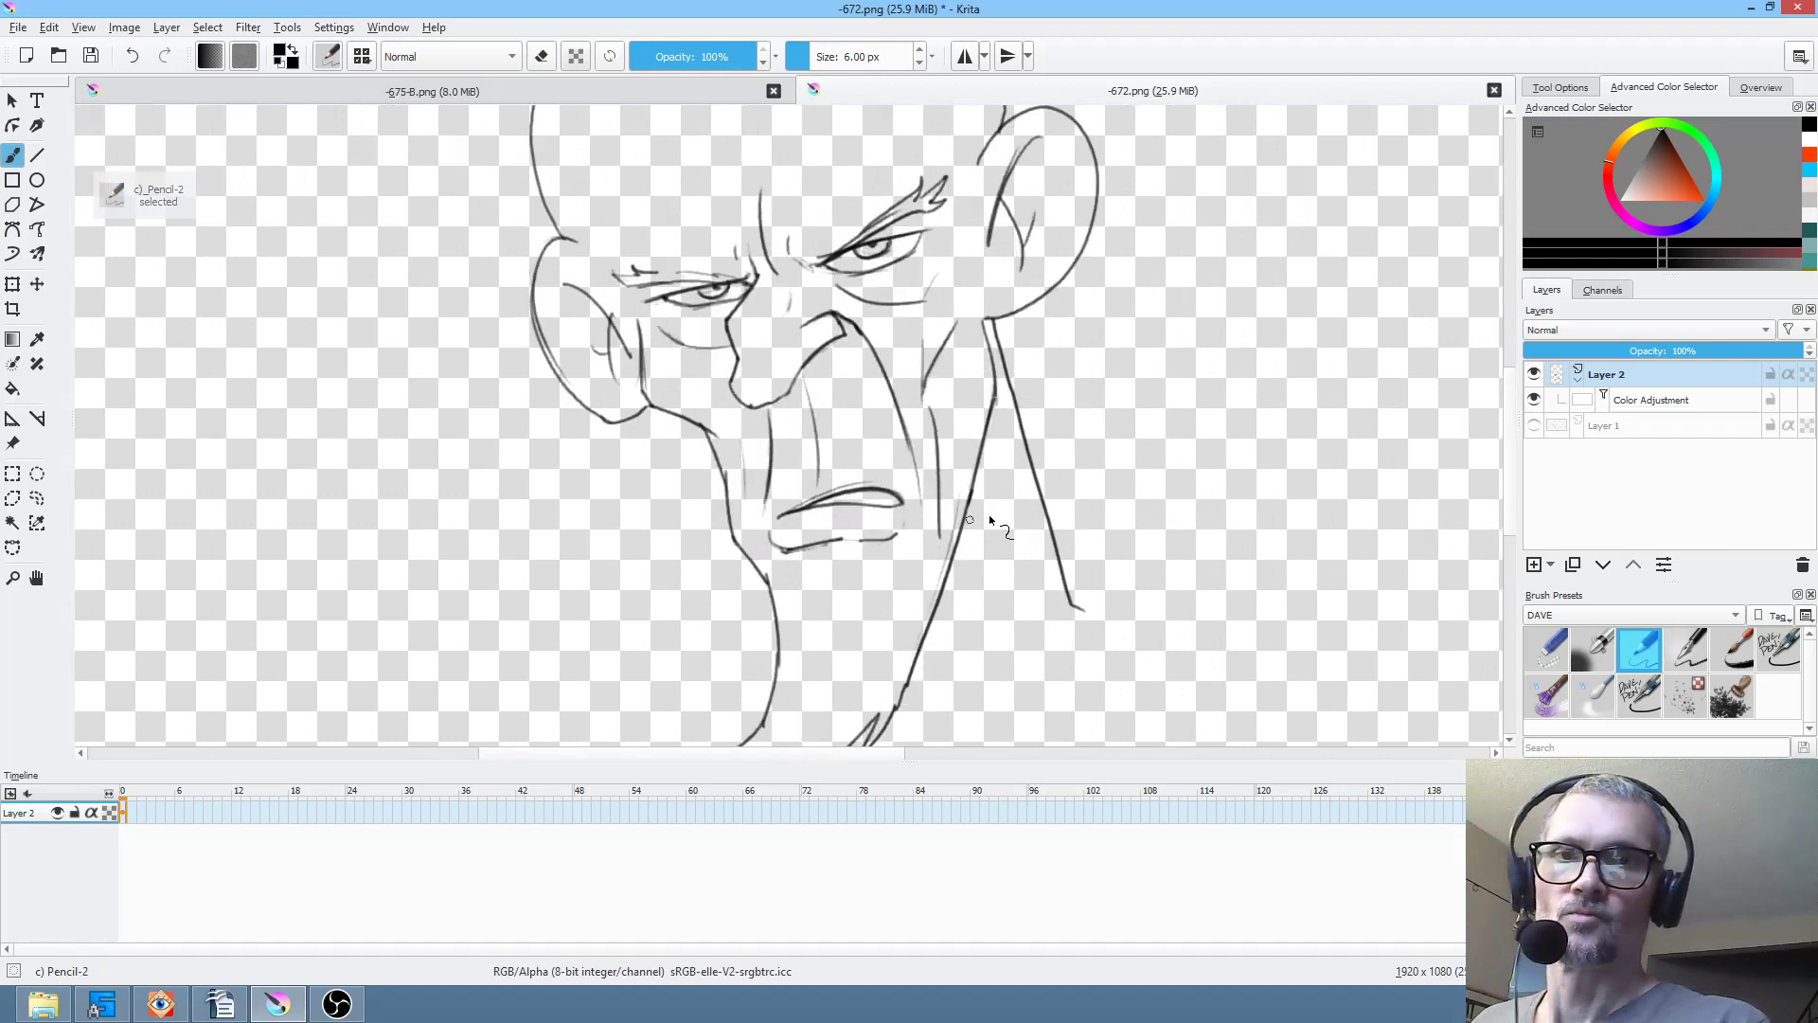
click(1534, 398)
drag(1049, 467, 1045, 457)
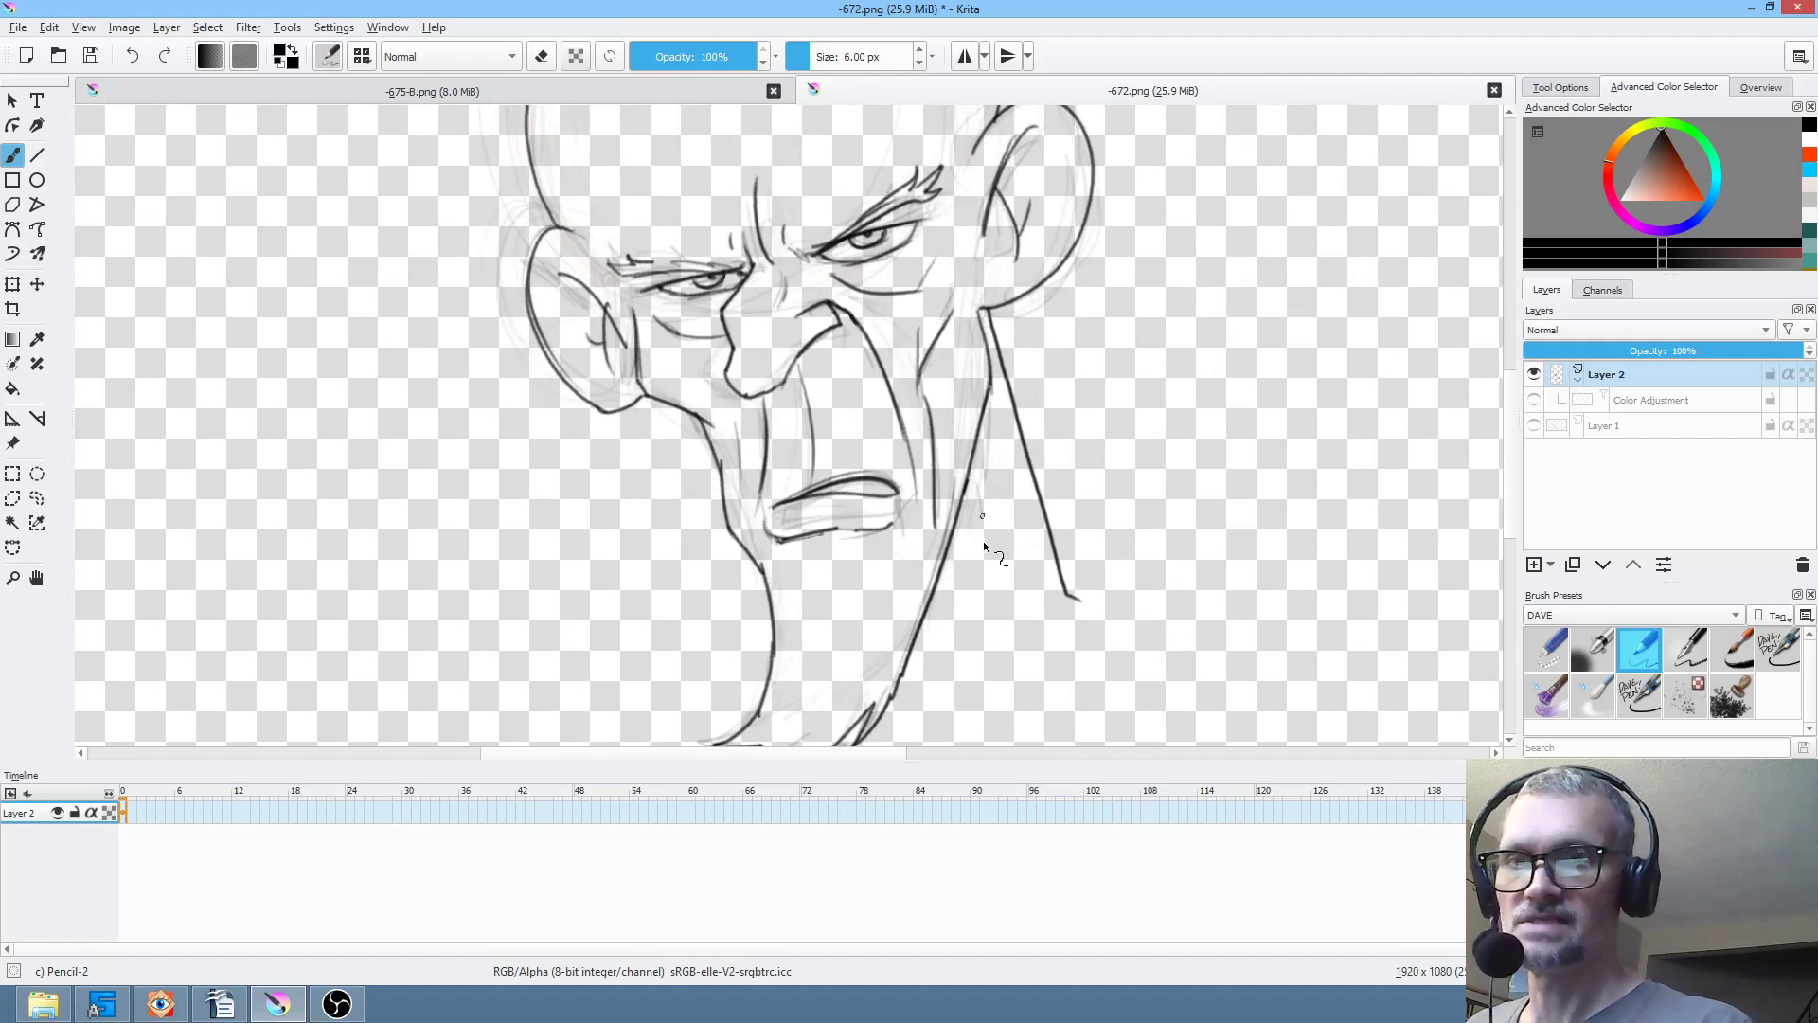
- Redraw the smaller eye's brow with spiky hair tufts, and add a pointed inner tip to the larger eye's brow
scroll(1018, 417, up, 3)
drag(1027, 431, 963, 405)
drag(955, 469, 991, 394)
mouse_move(691, 341)
mouse_down()
mouse_move(850, 439)
mouse_move(904, 329)
mouse_up()
drag(671, 305, 653, 278)
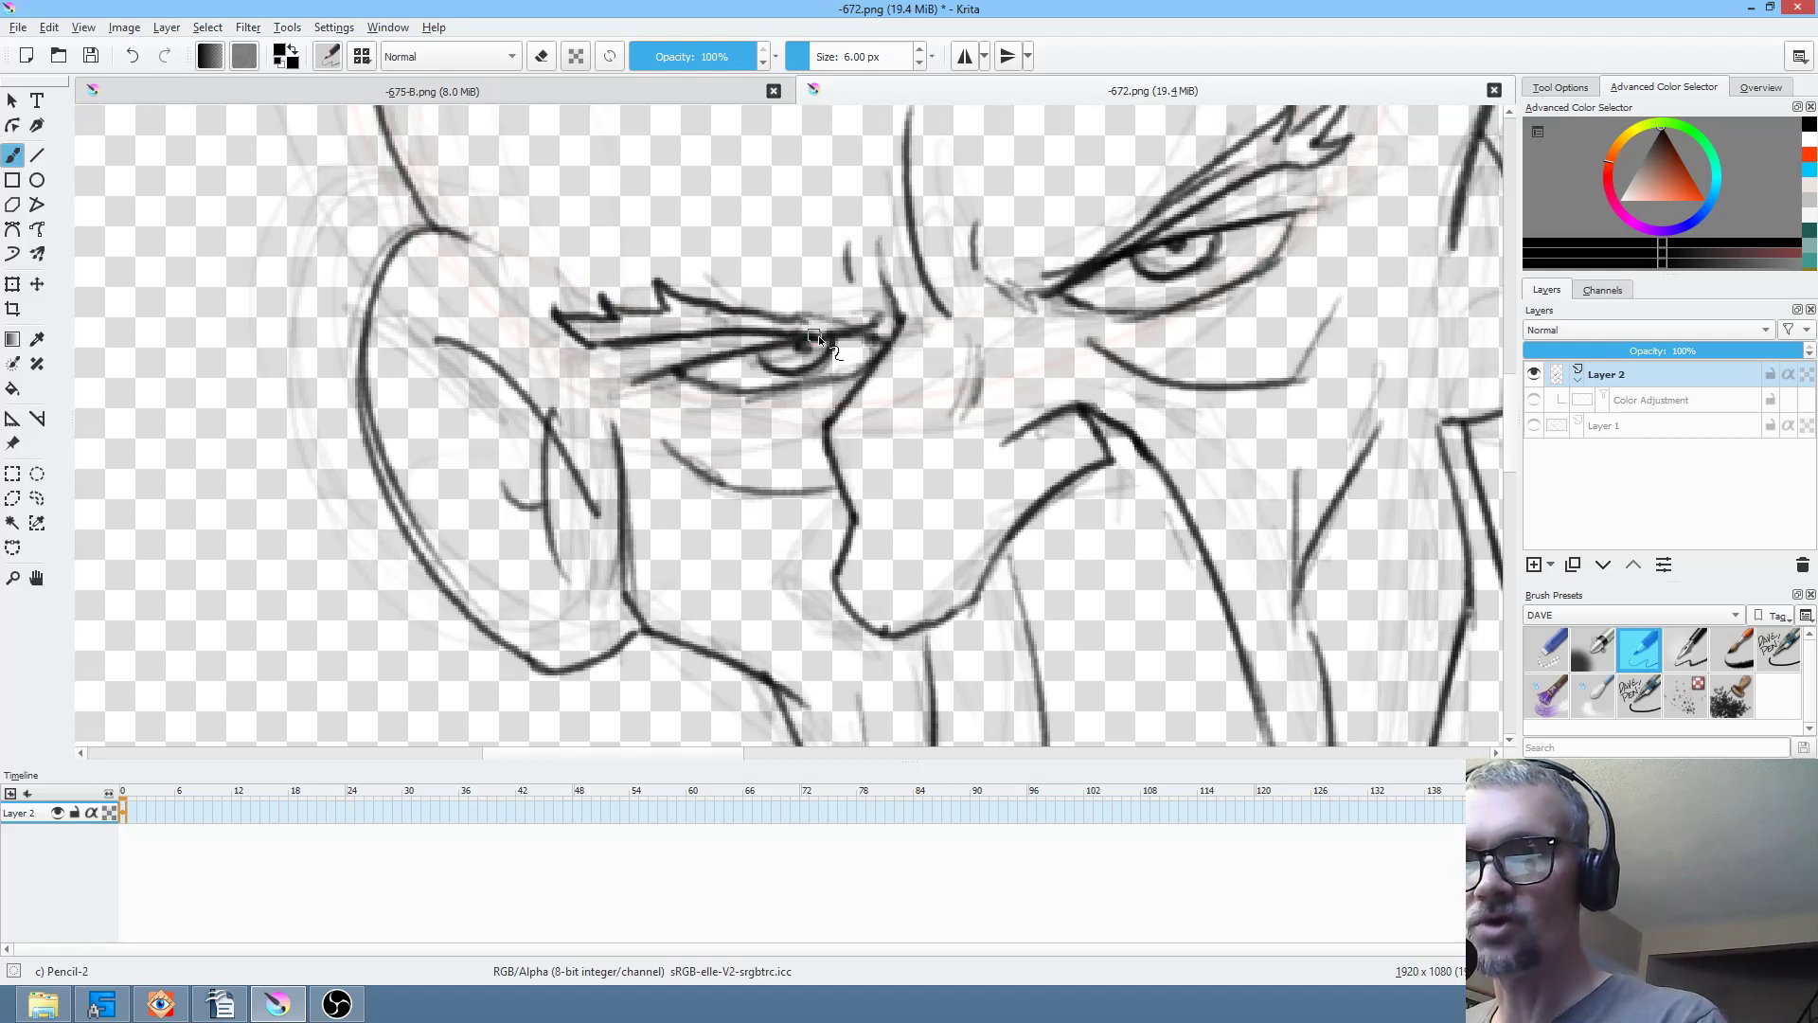
drag(801, 317, 882, 323)
drag(1176, 384, 950, 471)
mouse_move(833, 362)
mouse_down()
mouse_move(794, 338)
mouse_move(800, 376)
mouse_move(837, 373)
mouse_up()
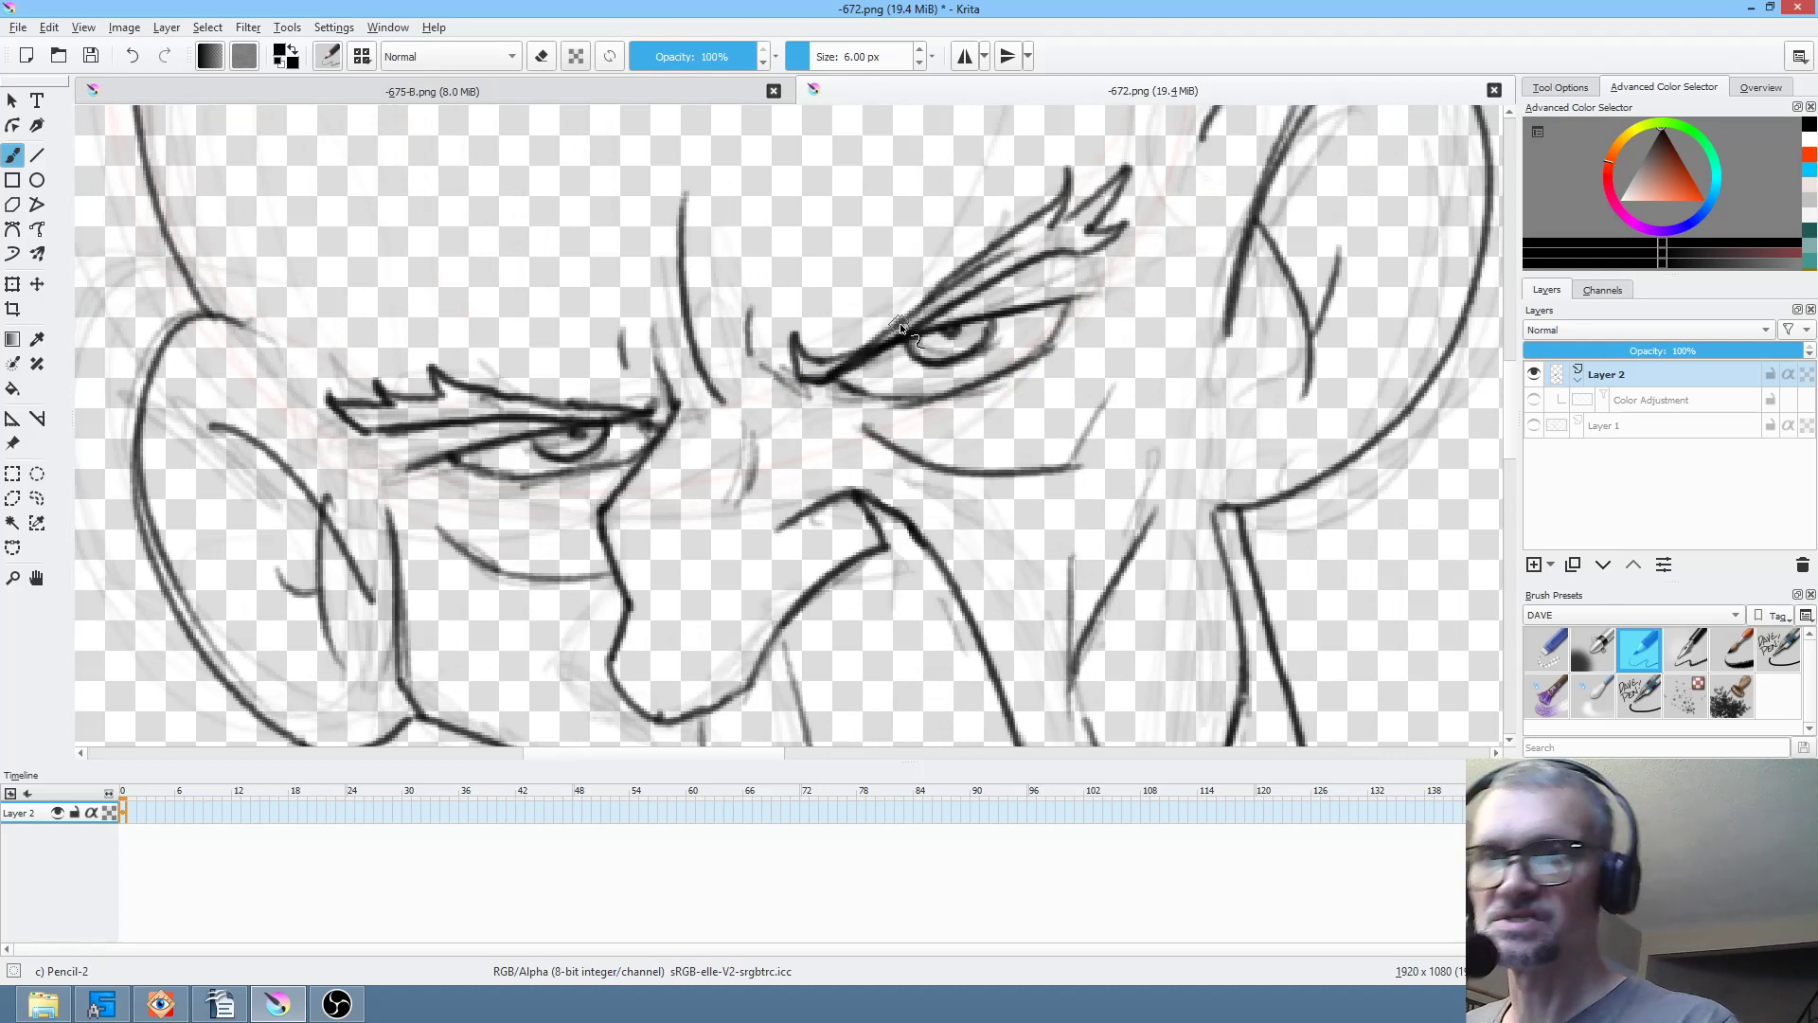
- Show the Color Adjustment mask again and check the cleaned-up face as a whole
scroll(969, 521, down, 3)
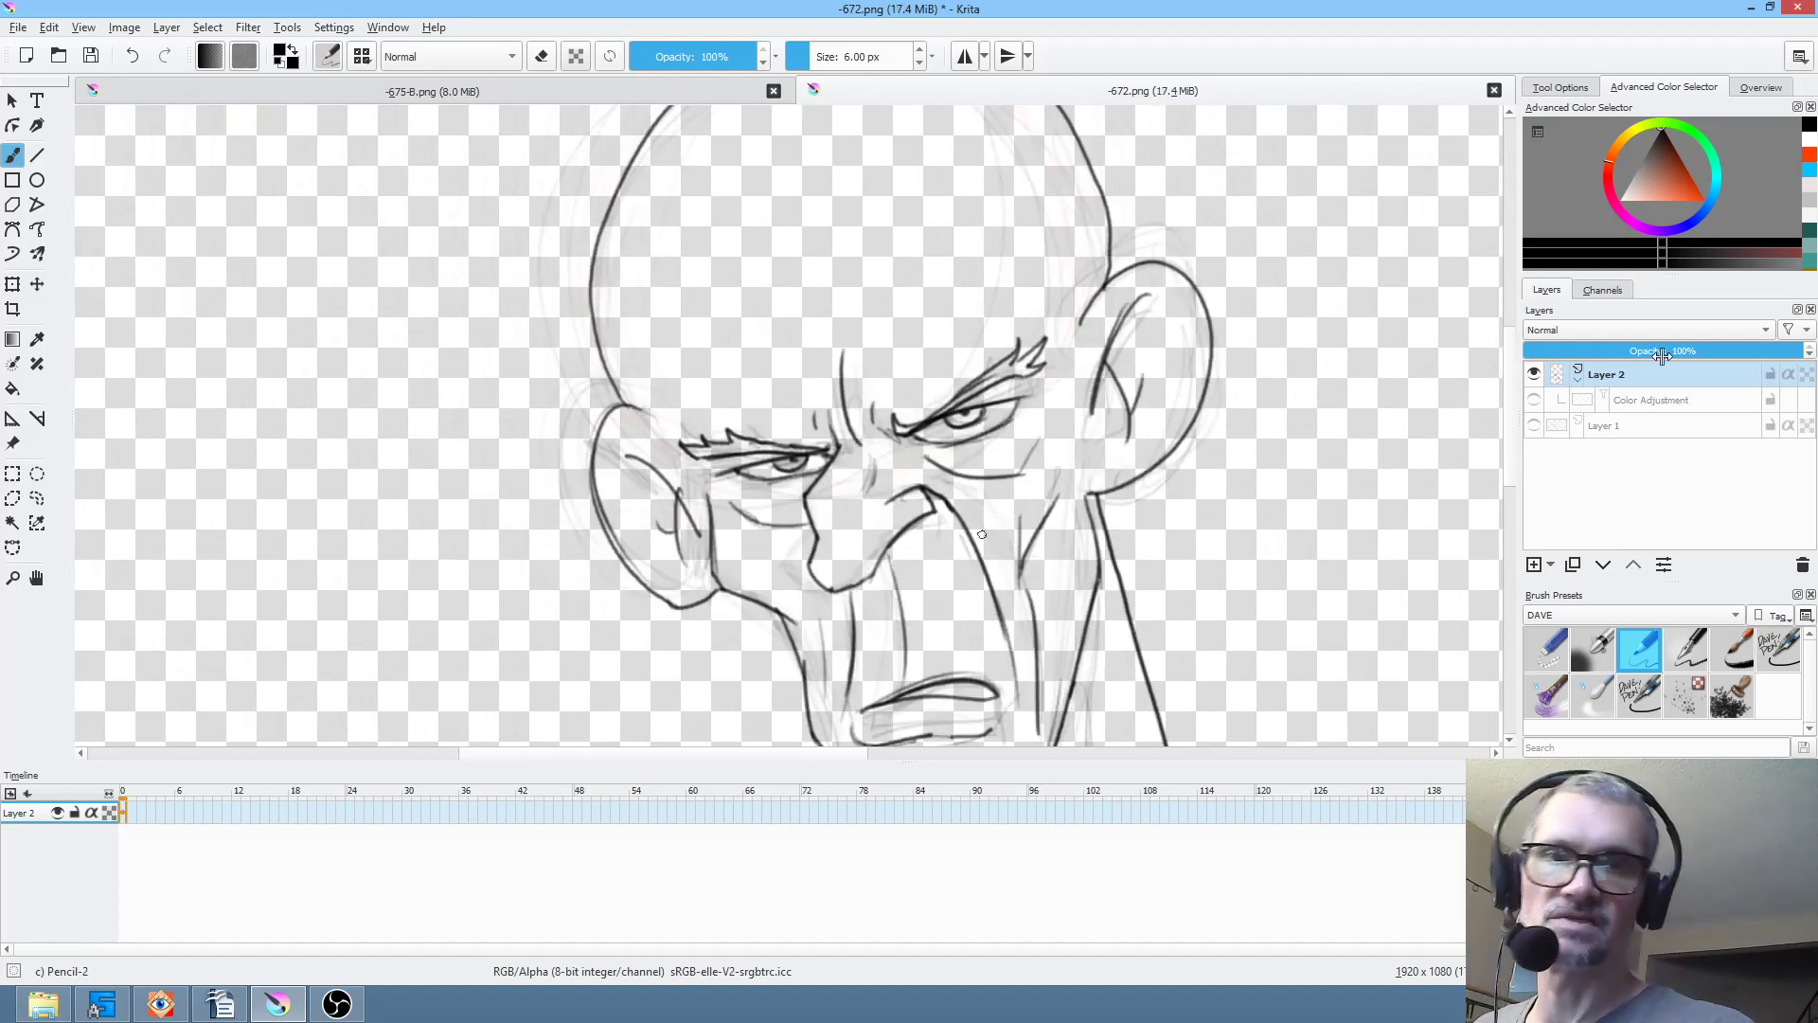
click(1535, 398)
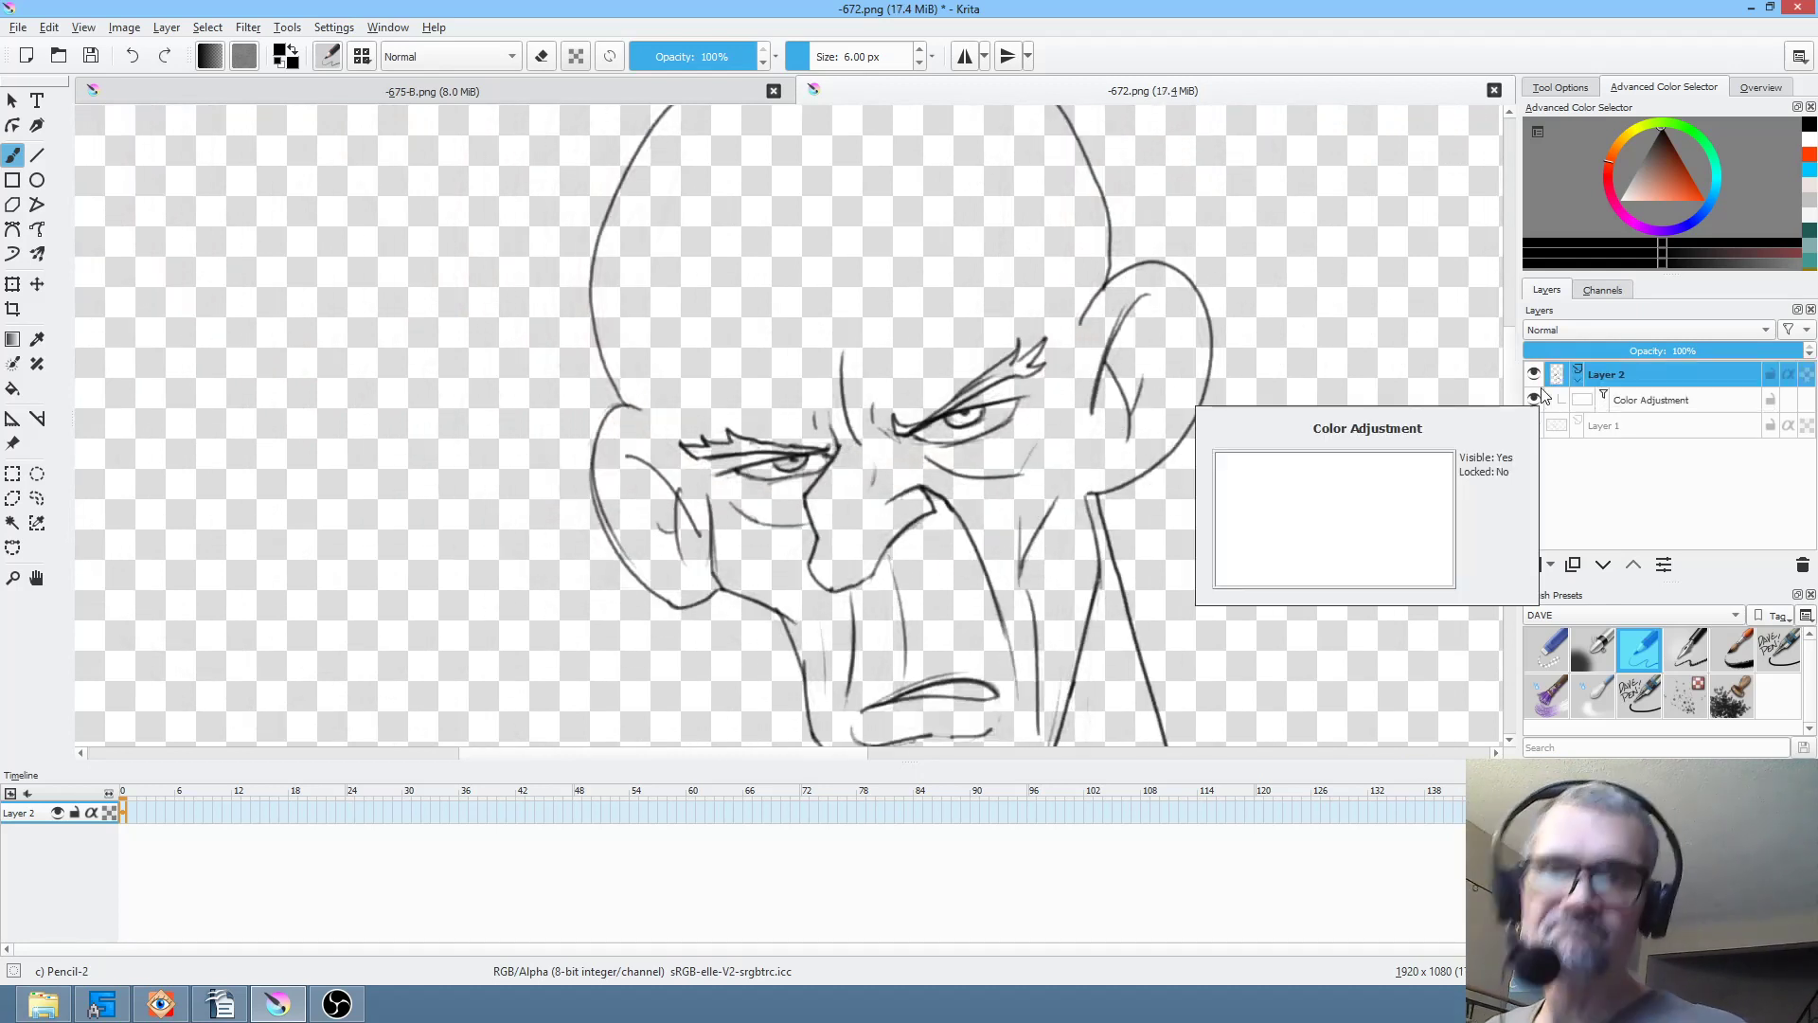
drag(1045, 428, 1019, 357)
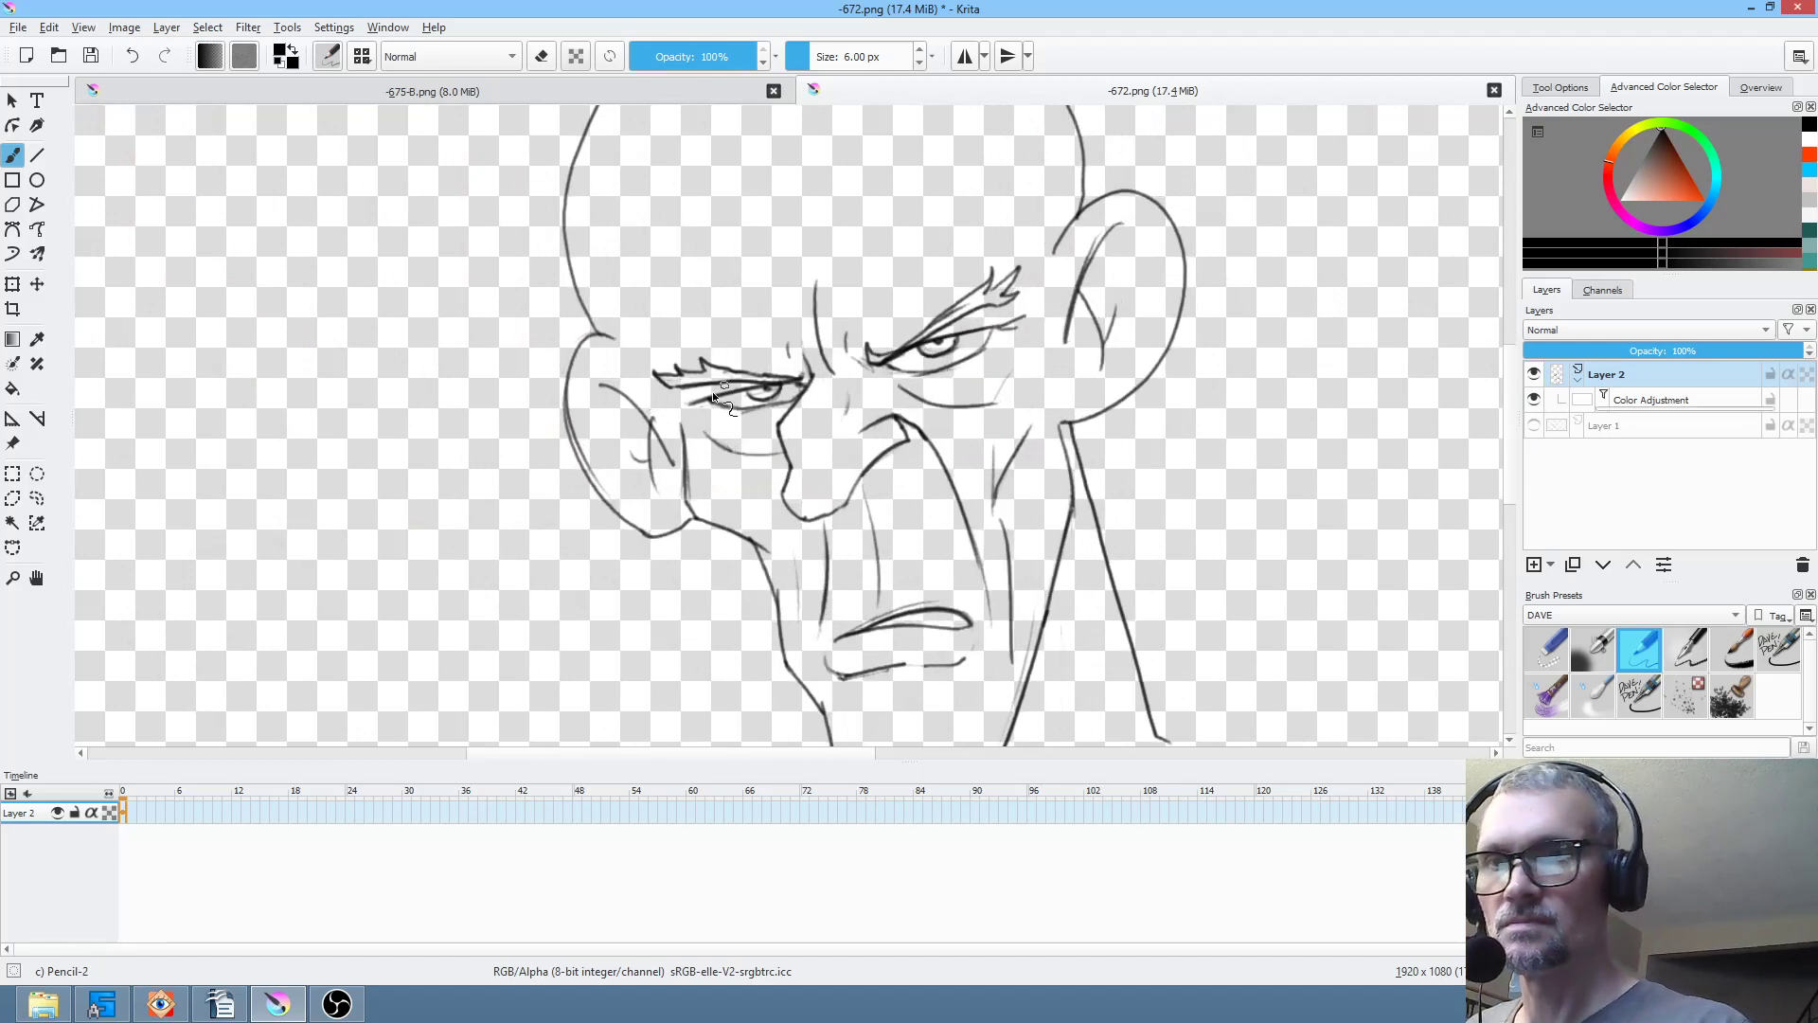
- Compare the mouth with the Color Adjustment mask off and on, and erase the stray sketch lines around the lips
drag(711, 401, 691, 416)
mouse_move(980, 503)
mouse_down()
mouse_move(714, 674)
mouse_move(726, 660)
mouse_move(754, 703)
mouse_up()
drag(850, 503, 948, 405)
mouse_move(916, 433)
mouse_down()
mouse_move(900, 471)
mouse_move(747, 321)
mouse_move(995, 125)
mouse_move(1094, 19)
mouse_up()
mouse_move(1111, 629)
mouse_down()
mouse_move(970, 312)
mouse_move(1323, 101)
mouse_move(1340, 118)
mouse_up()
mouse_move(1147, 603)
mouse_down()
mouse_move(1140, 385)
mouse_move(1237, 577)
mouse_move(1193, 615)
mouse_up()
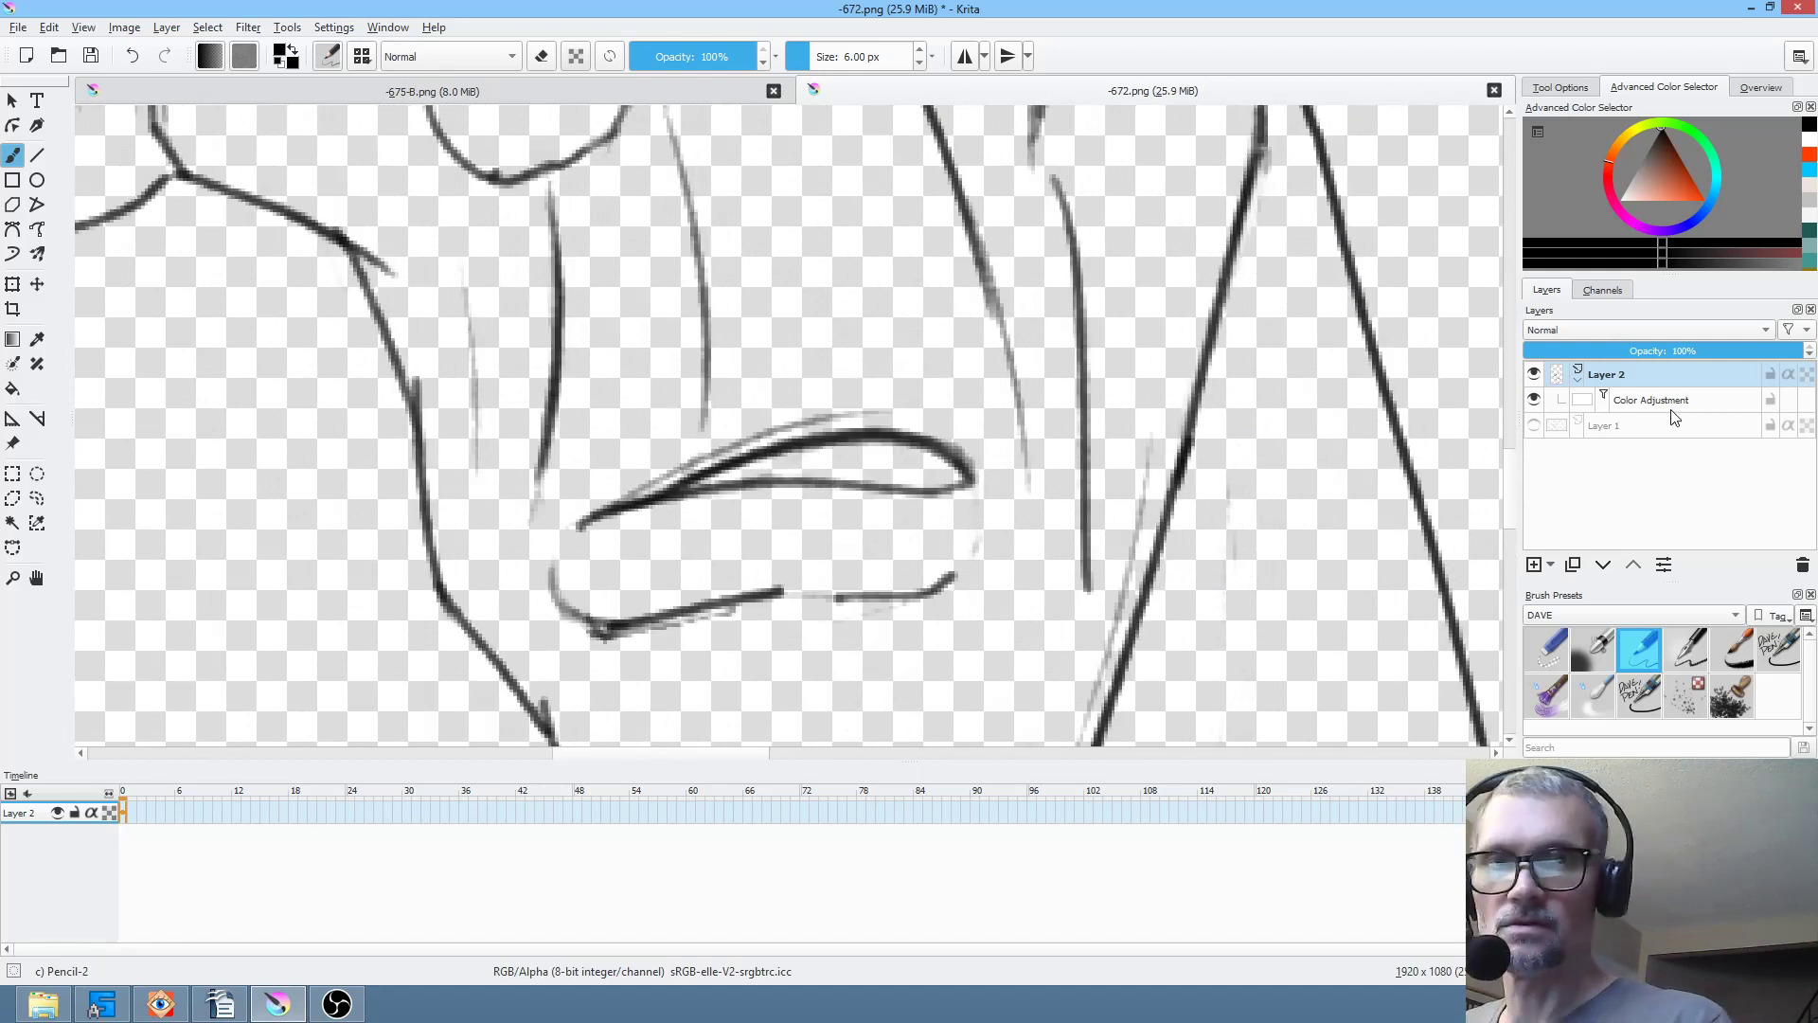
click(1537, 402)
click(1537, 402)
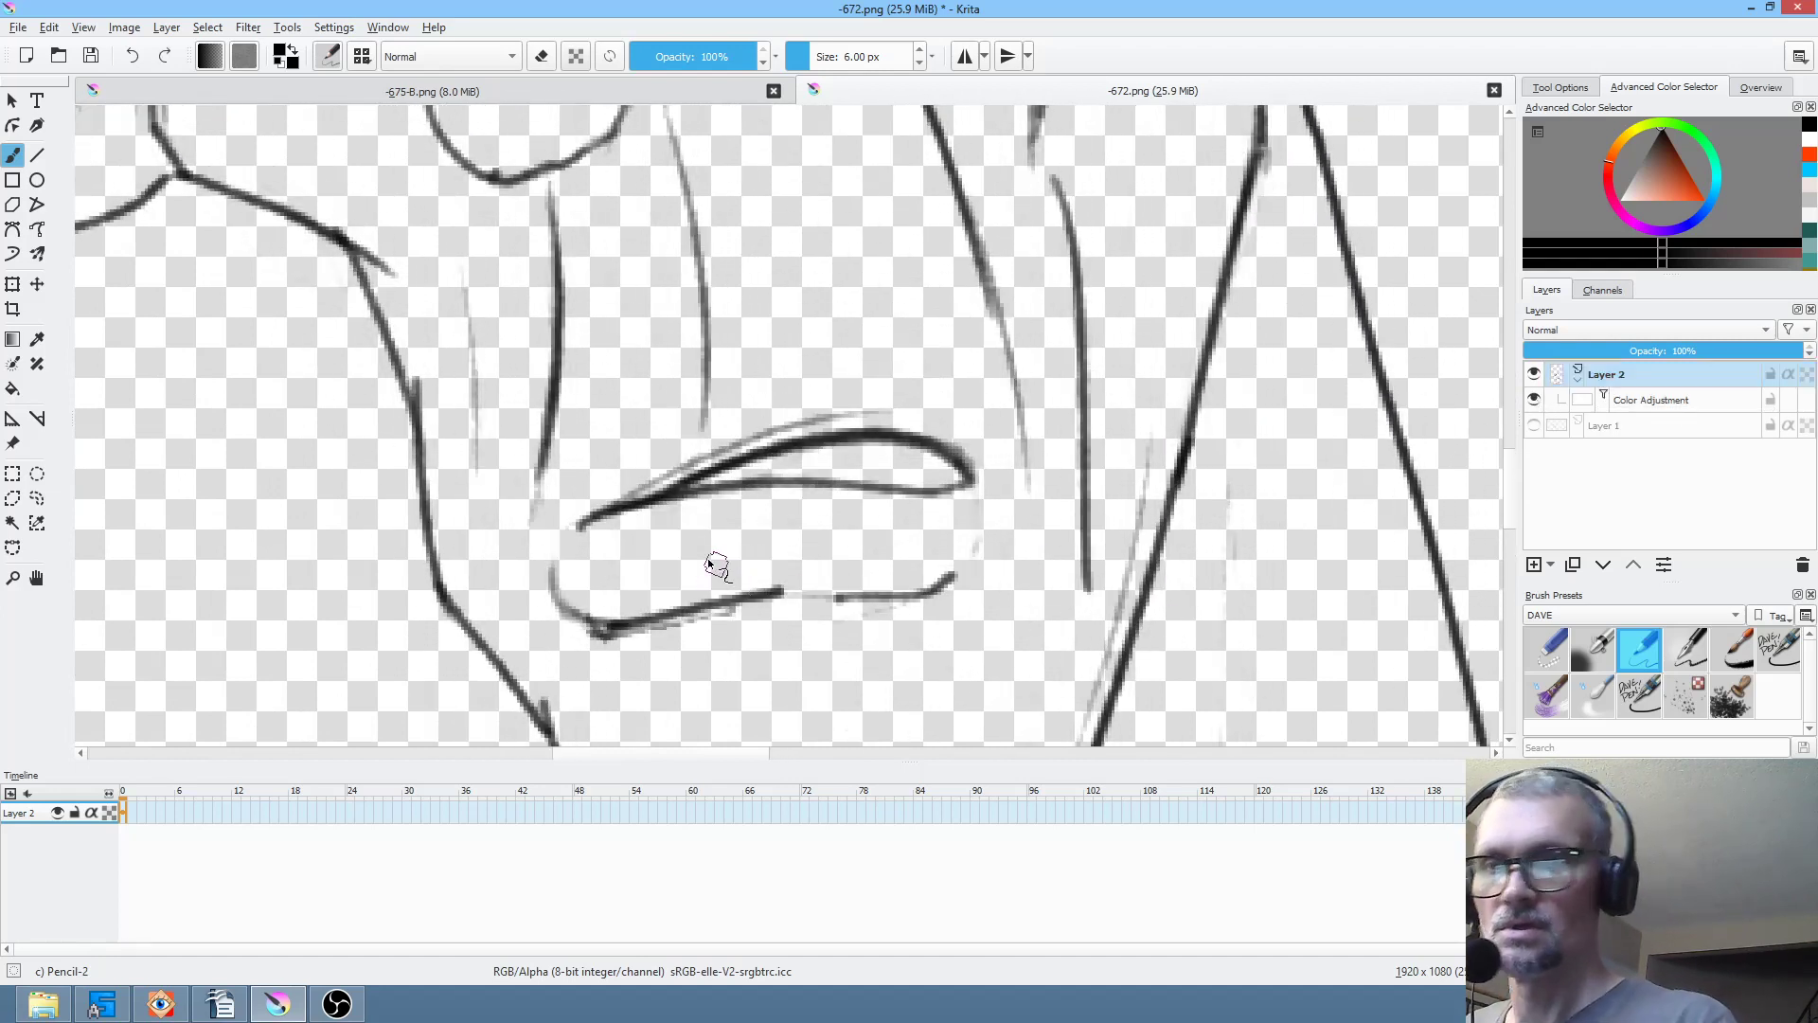
key(e)
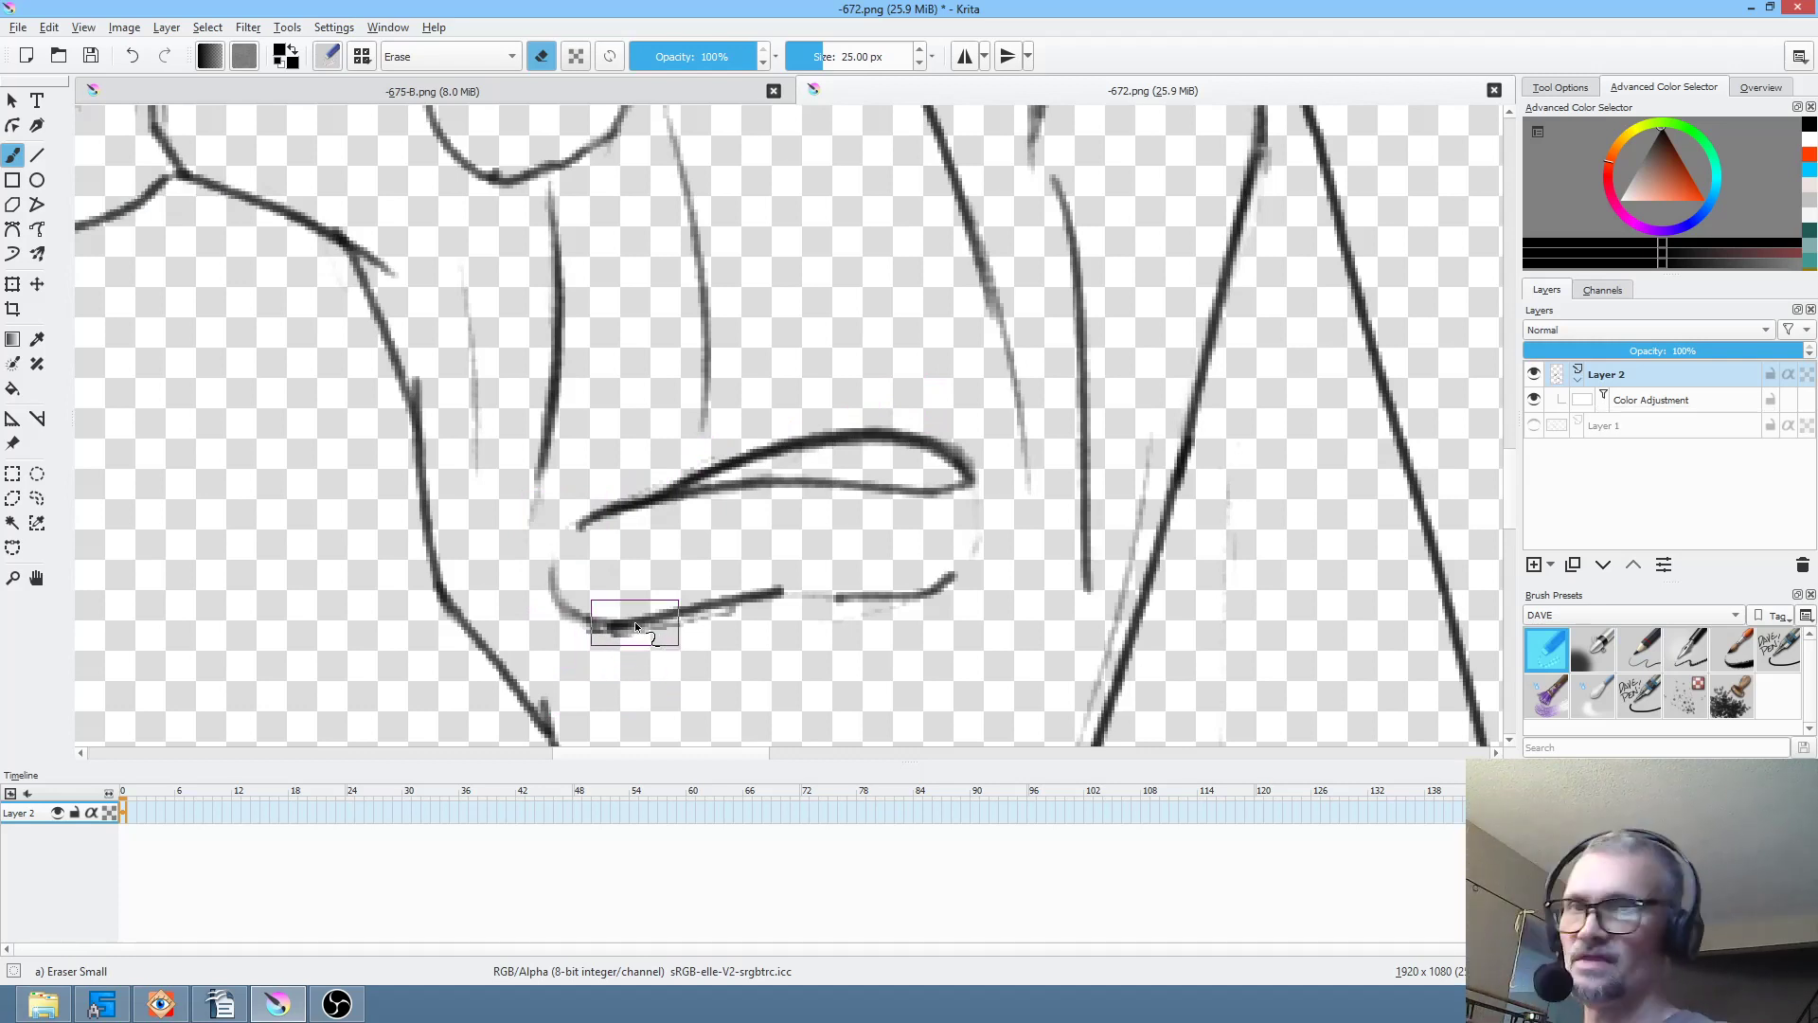
scroll(861, 324, down, 3)
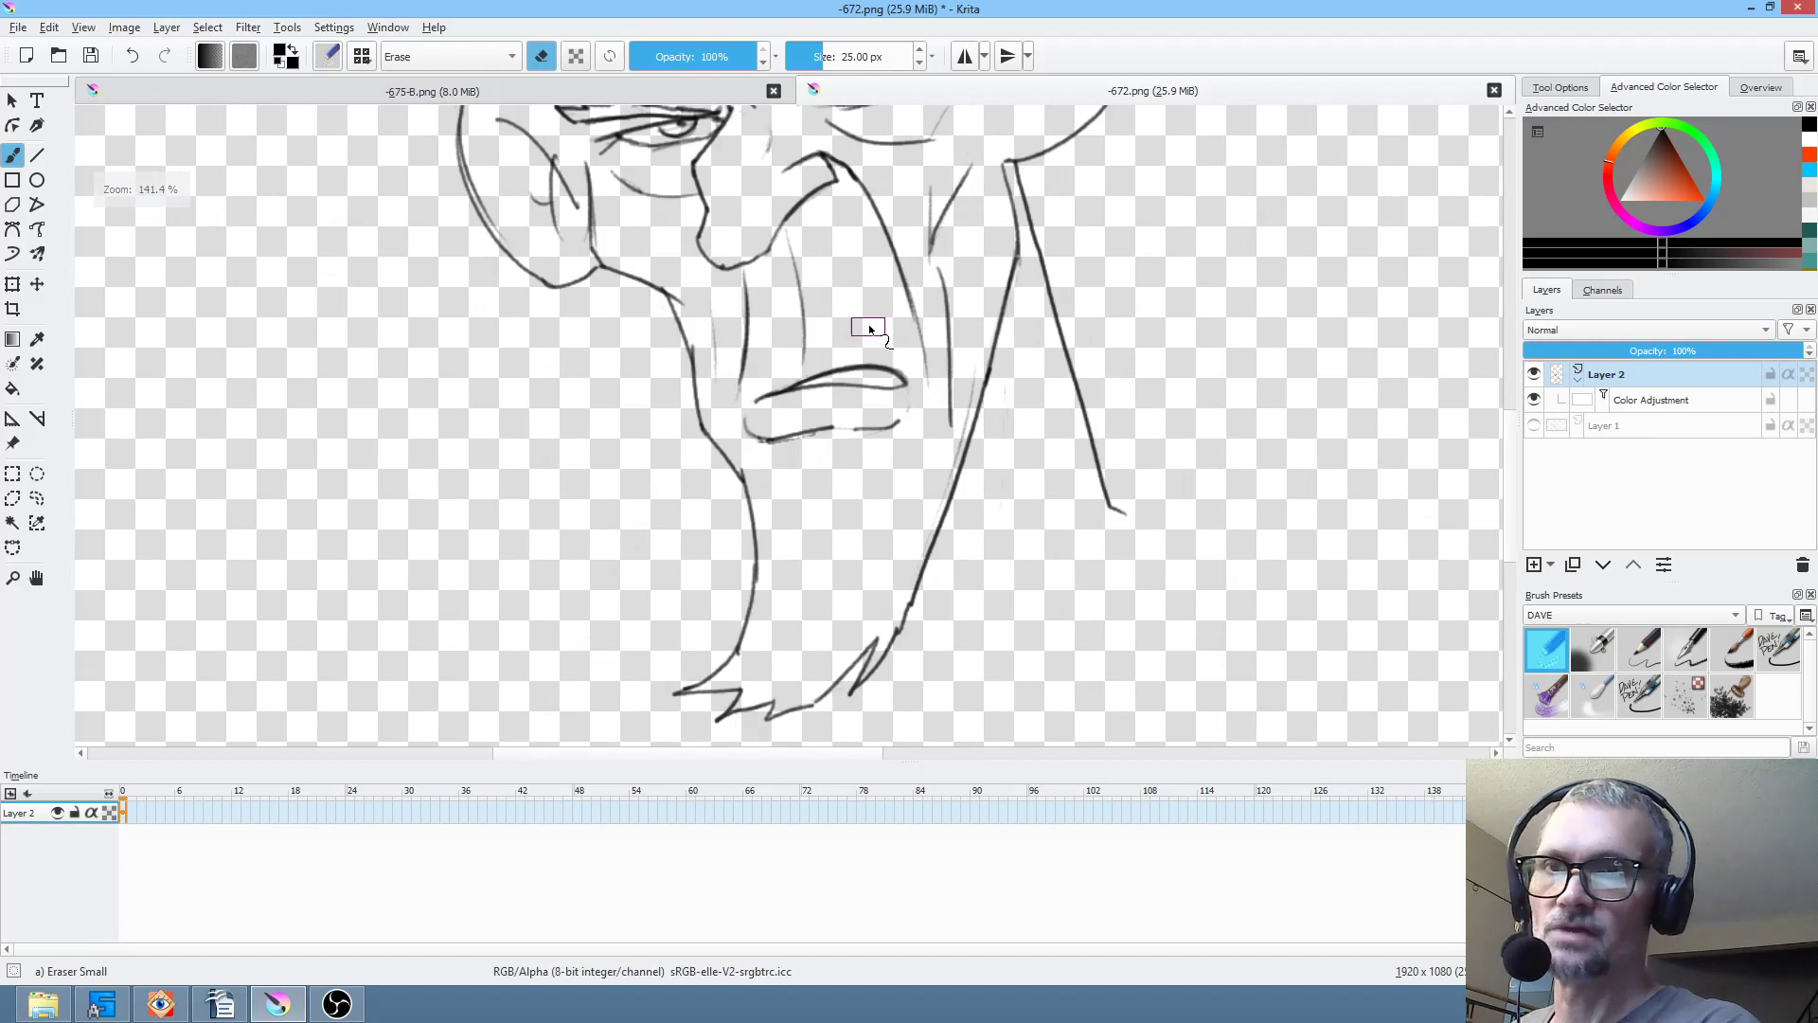
- Check the cleaned-up face as a whole and up close, and switch from the small eraser to Pencil-2
scroll(870, 327, down, 1)
drag(886, 299, 868, 411)
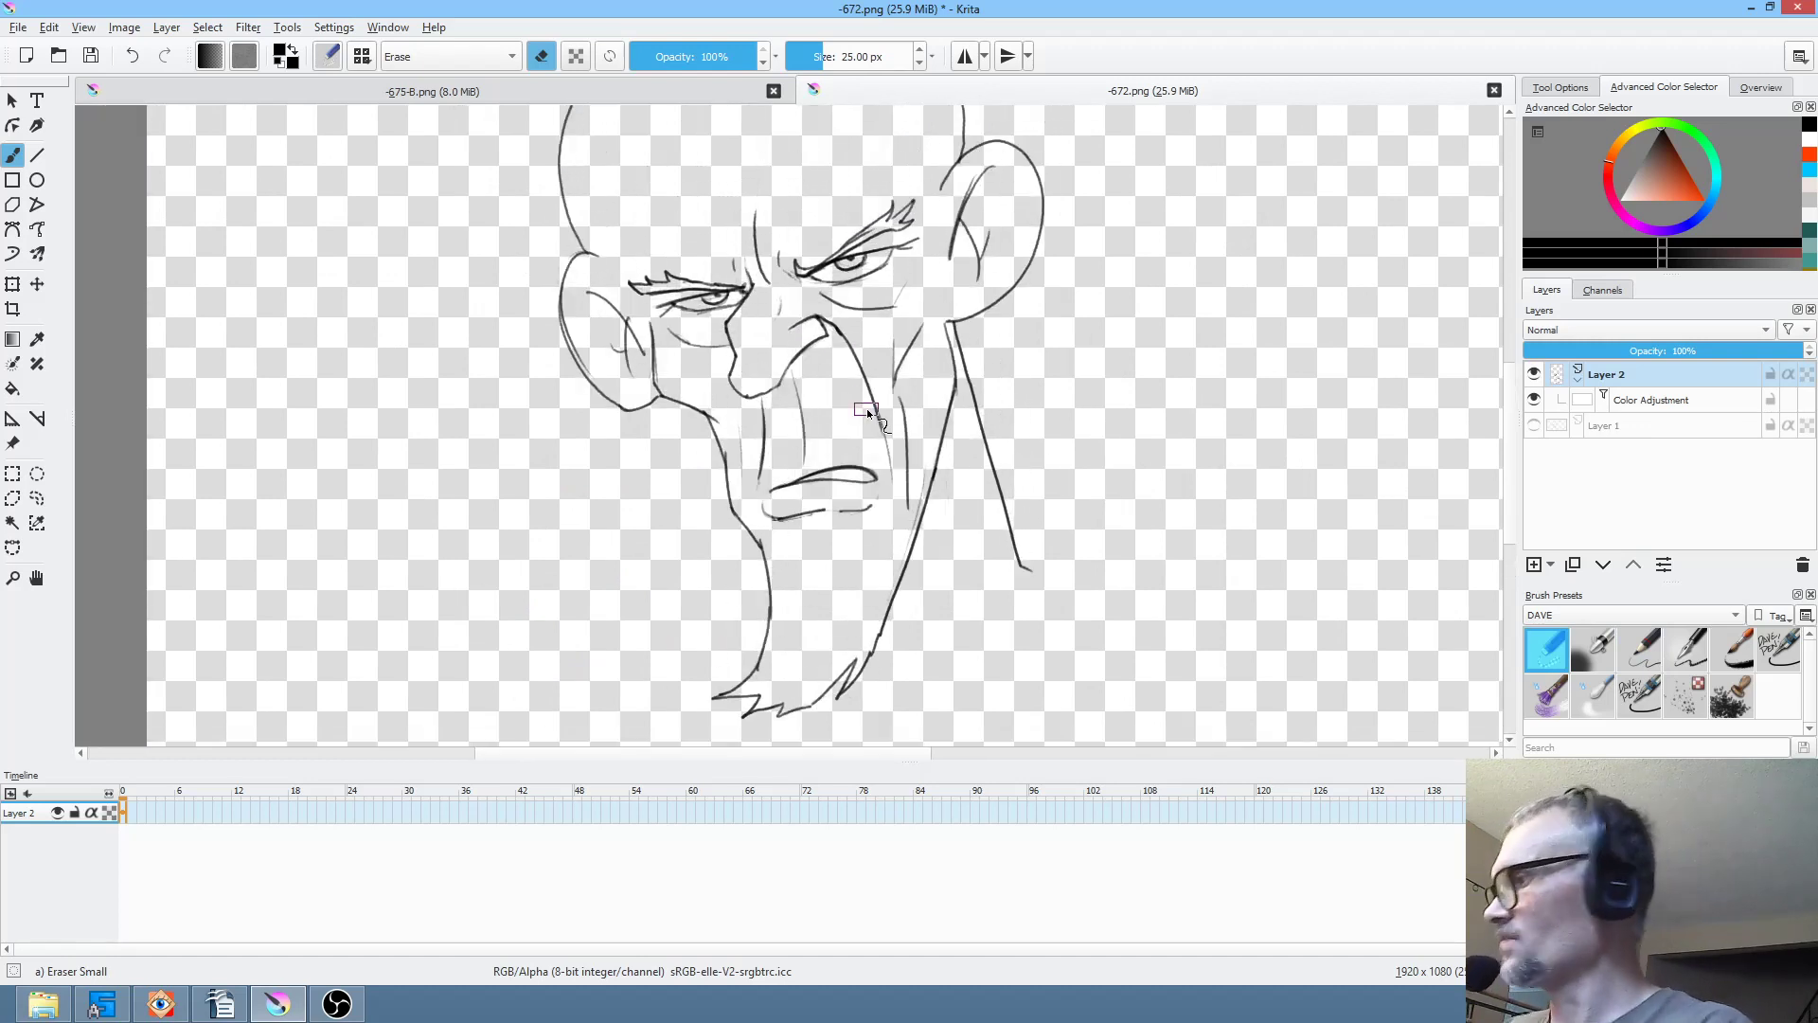
scroll(866, 407, down, 2)
scroll(866, 407, up, 1)
scroll(864, 399, down, 2)
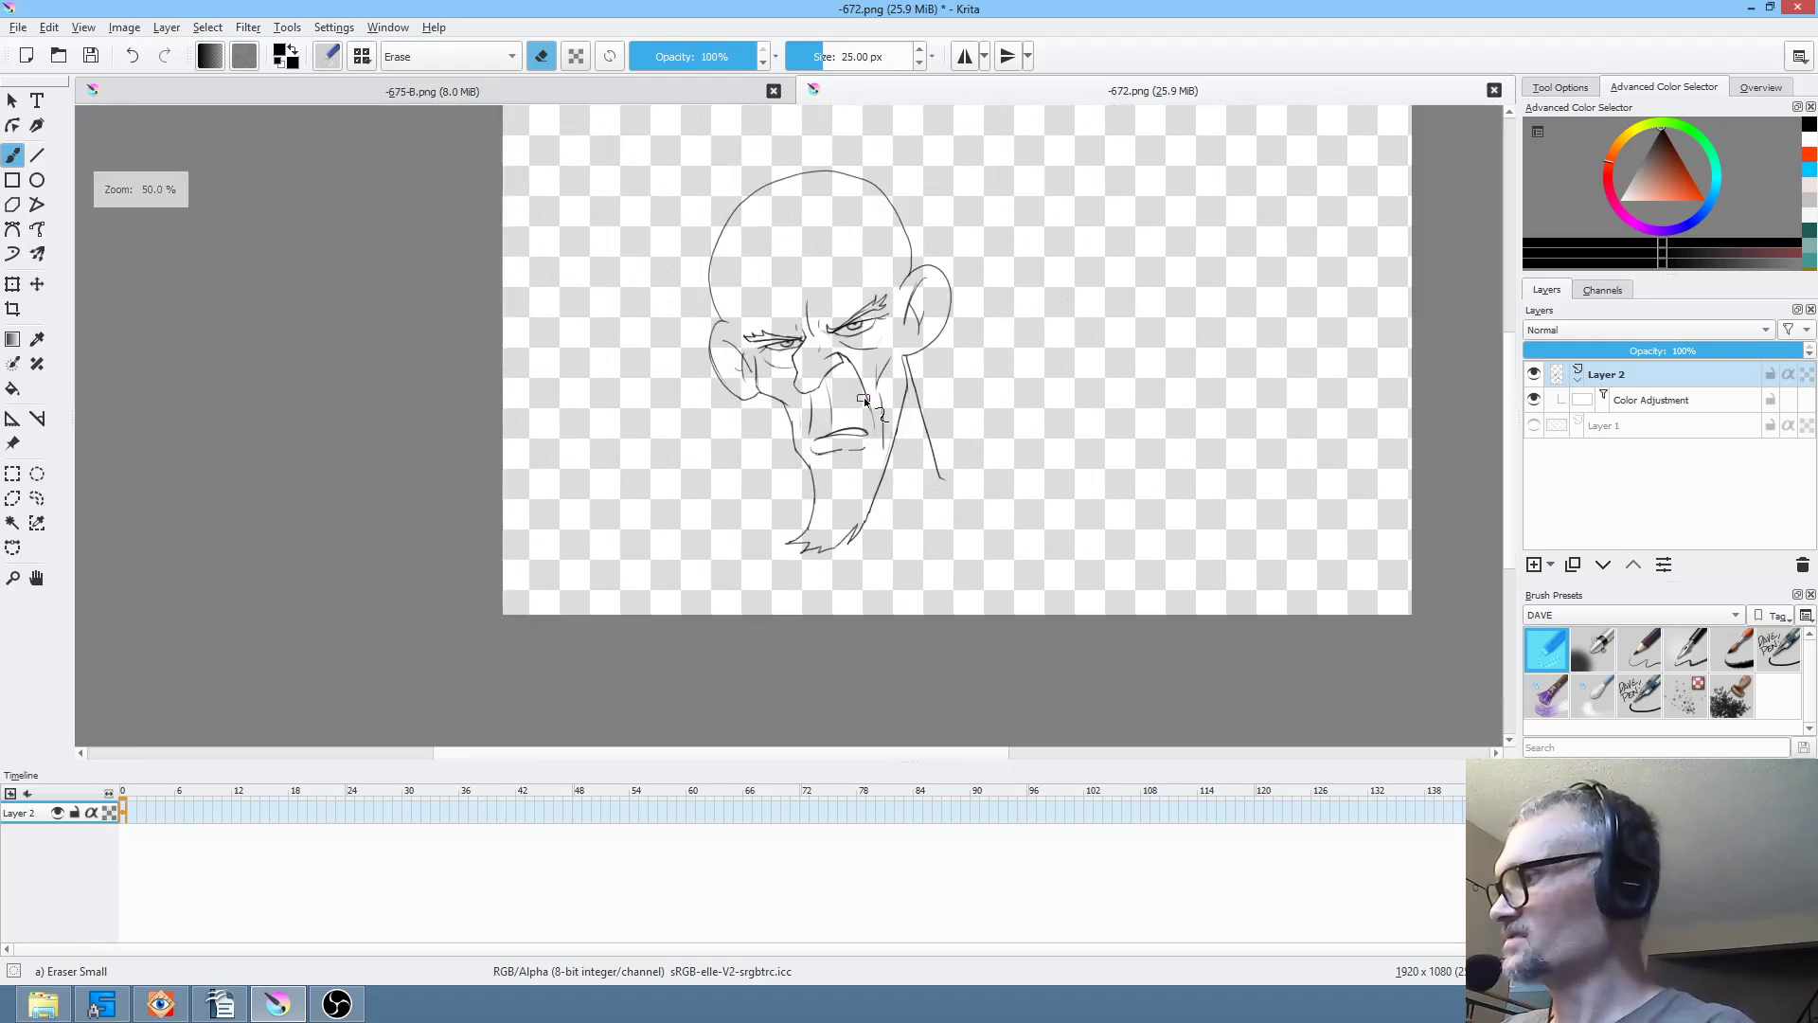
scroll(863, 400, up, 3)
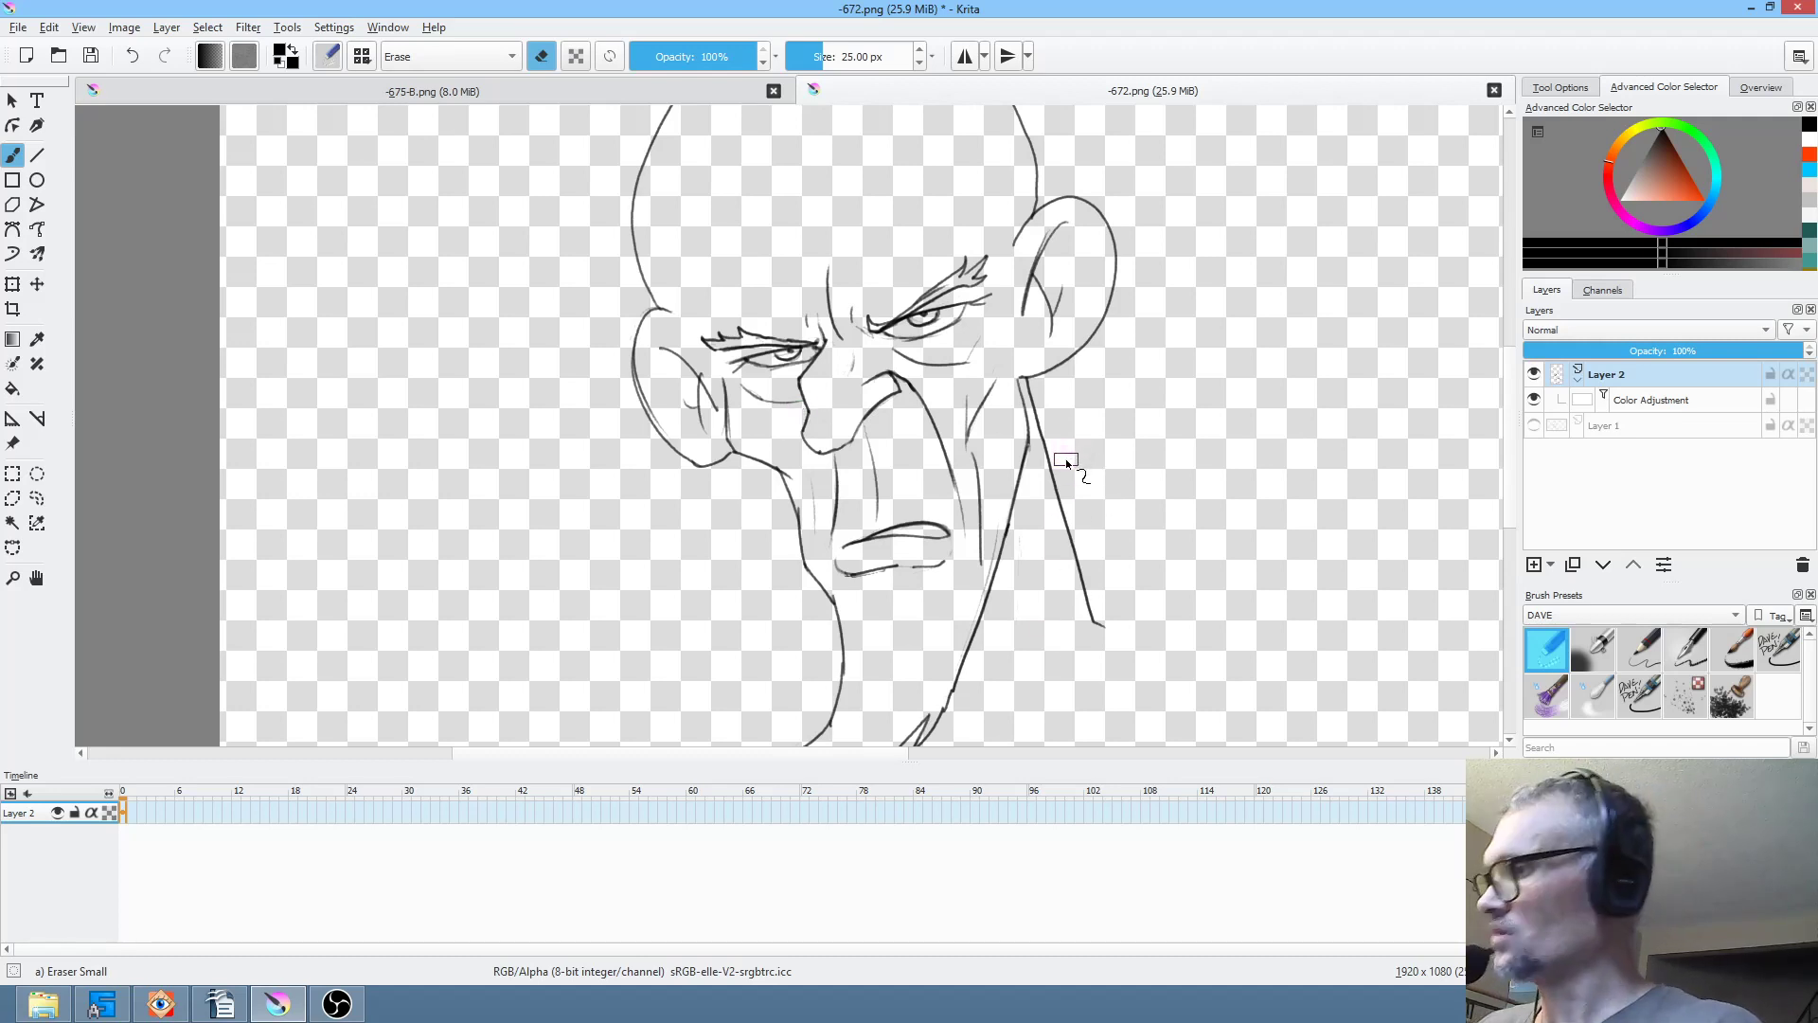
key(slash)
mouse_move(1013, 583)
mouse_down()
mouse_move(1030, 544)
mouse_move(995, 609)
mouse_move(981, 483)
mouse_up()
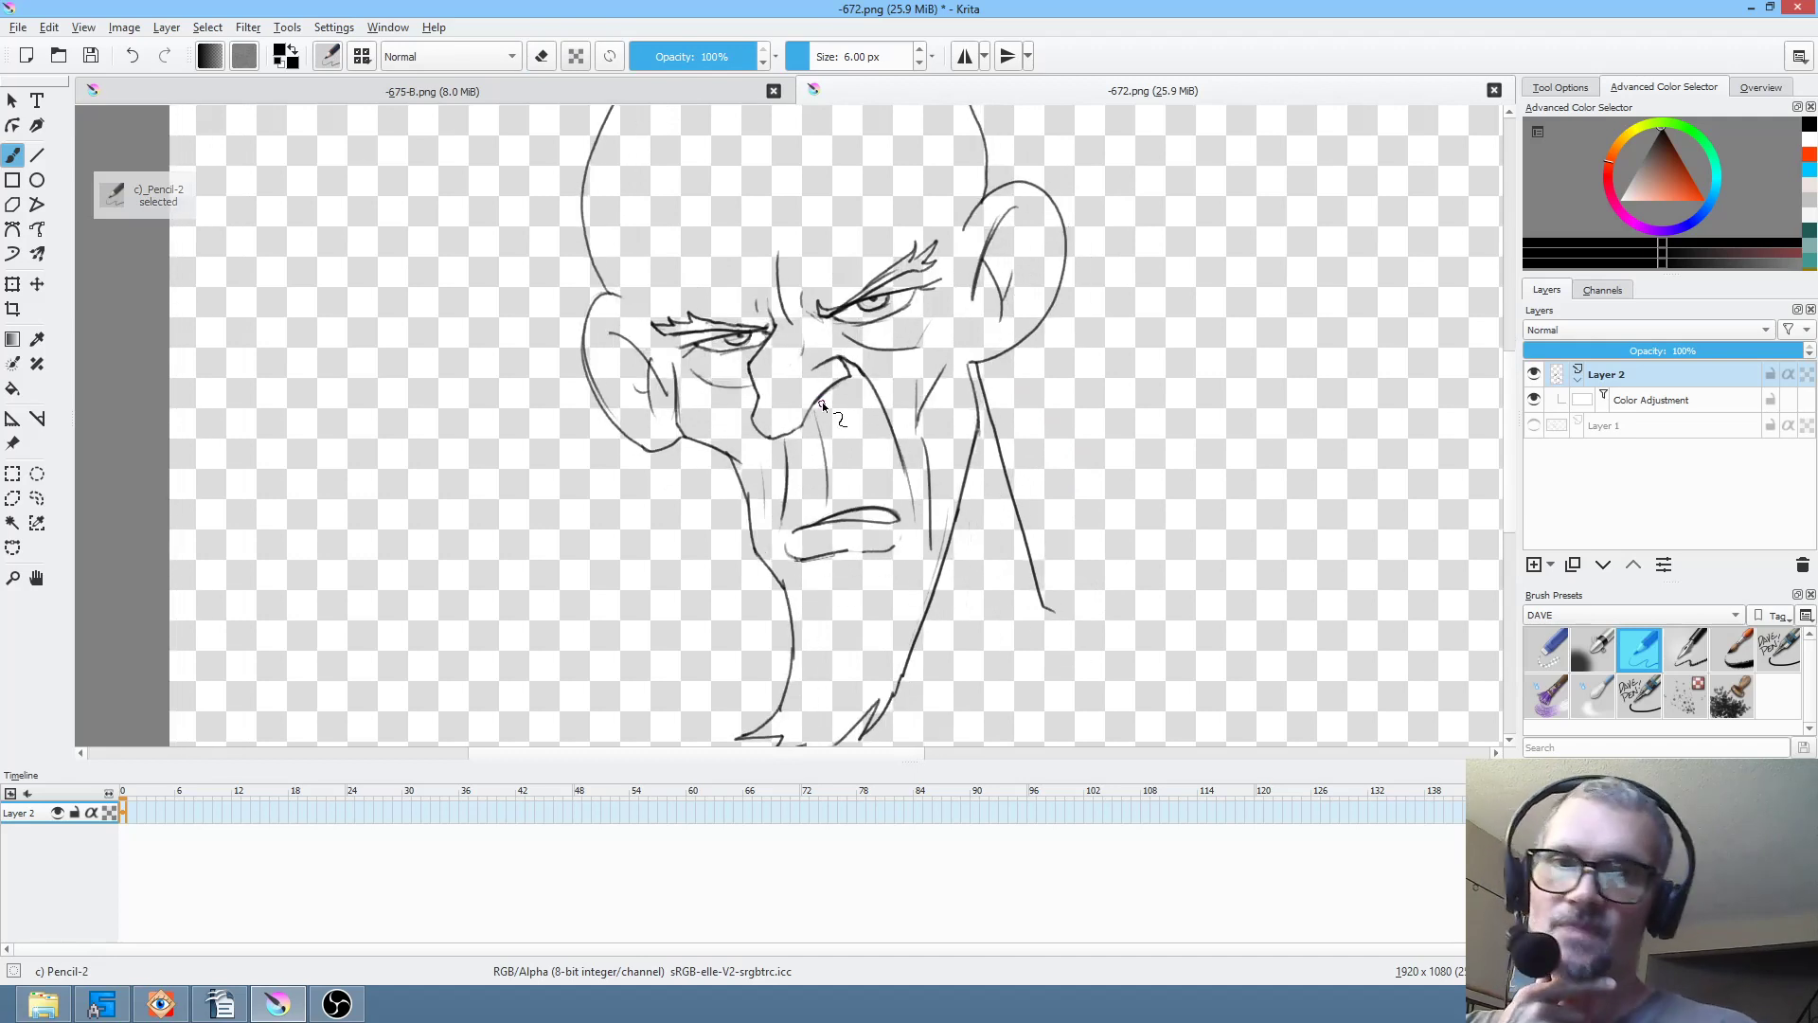
- Select Layer 2 and add a copy of its drawing as a second keyframe at frame 6 of the timeline
click(1655, 403)
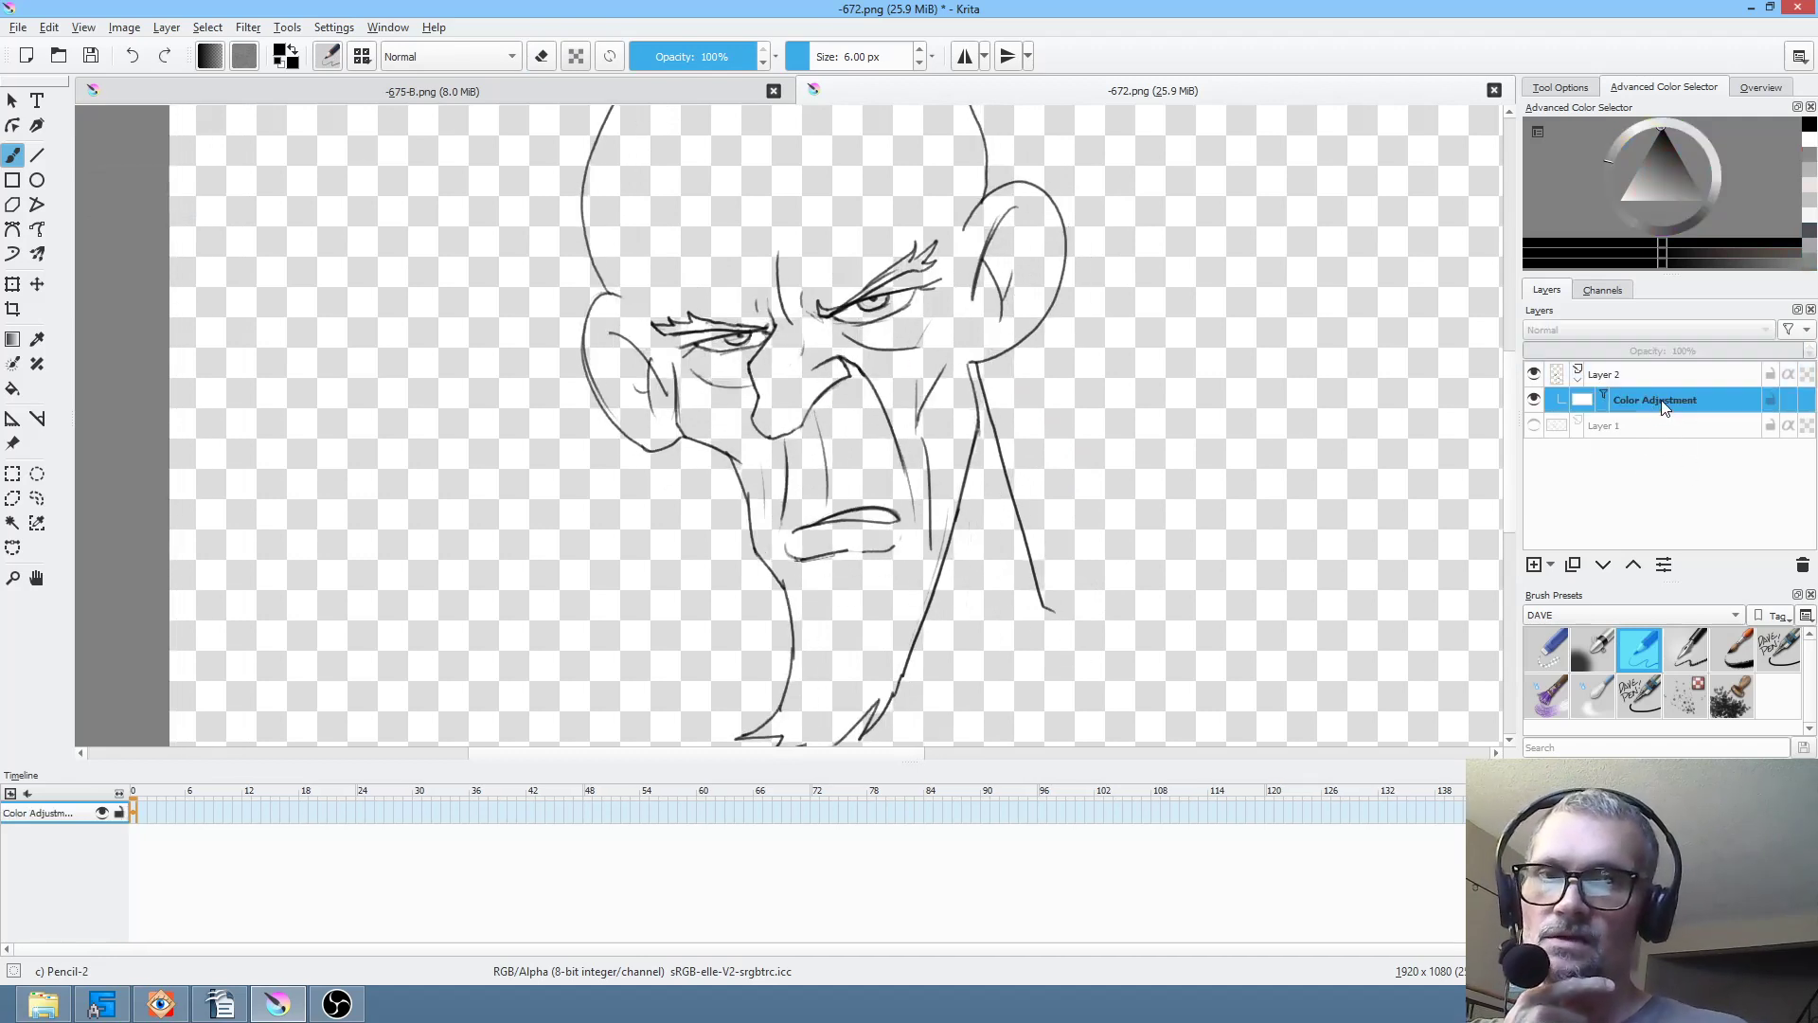
click(1651, 383)
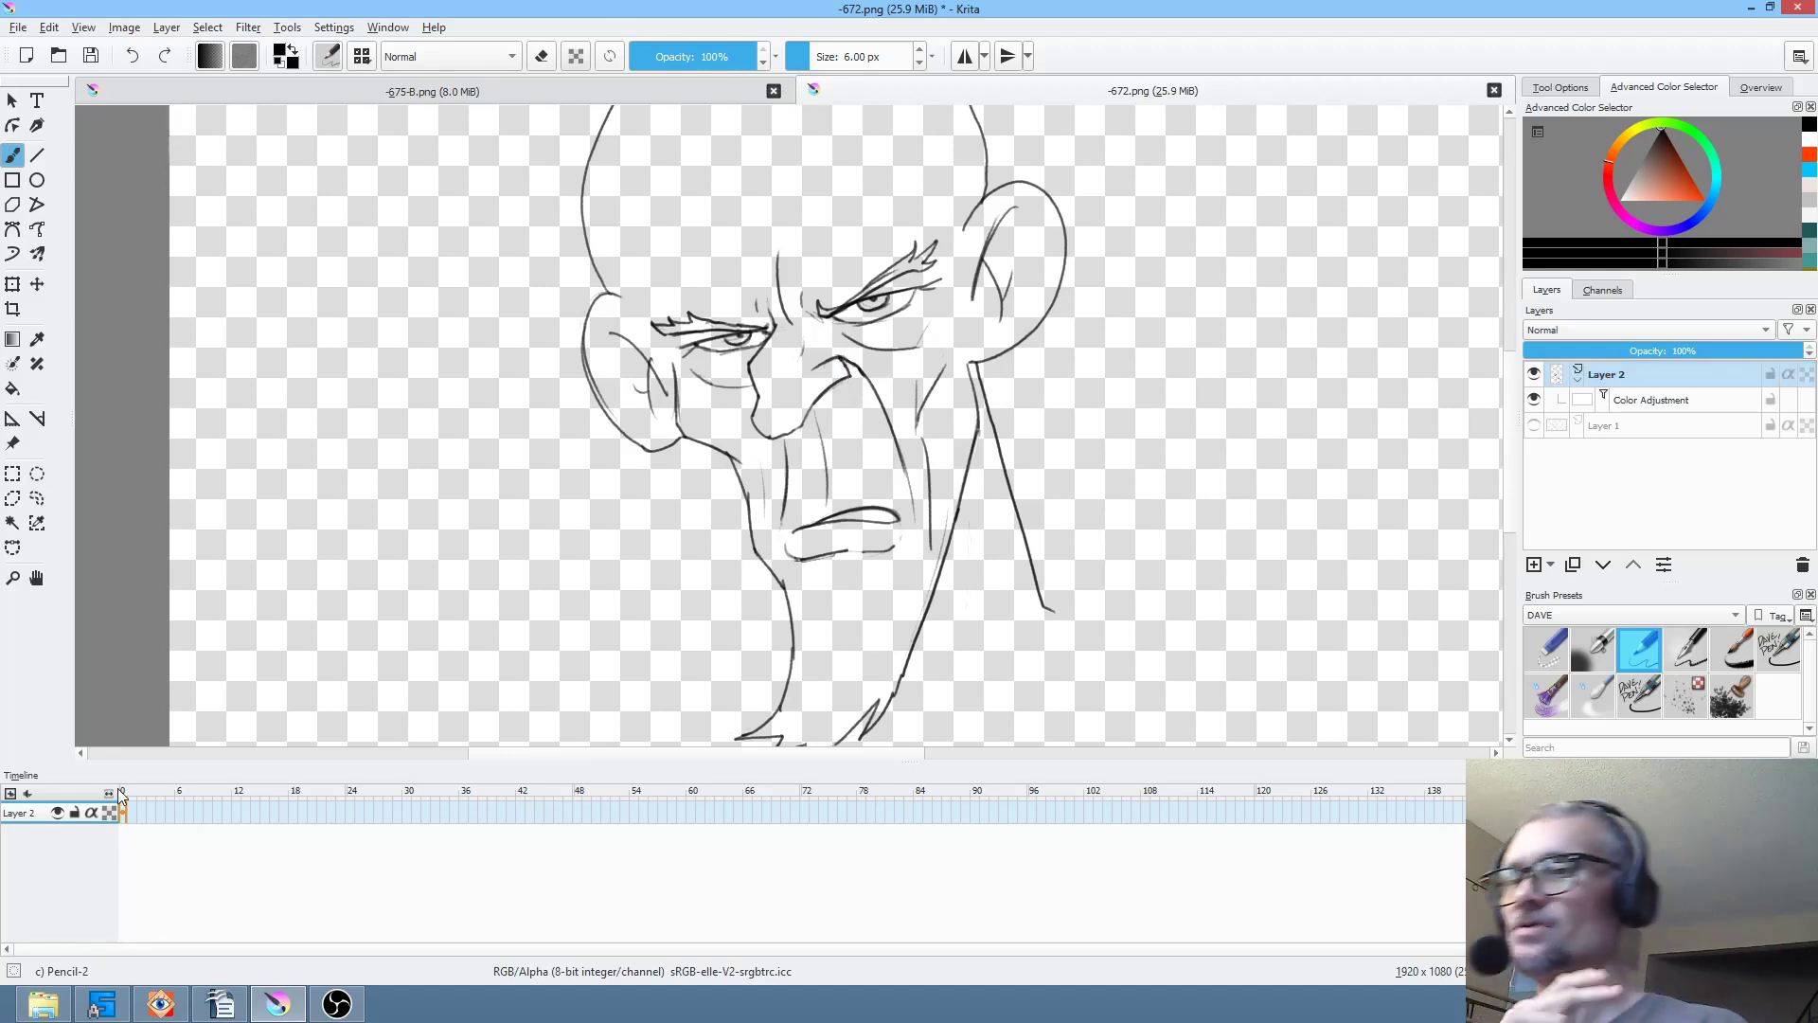
drag(130, 792, 269, 795)
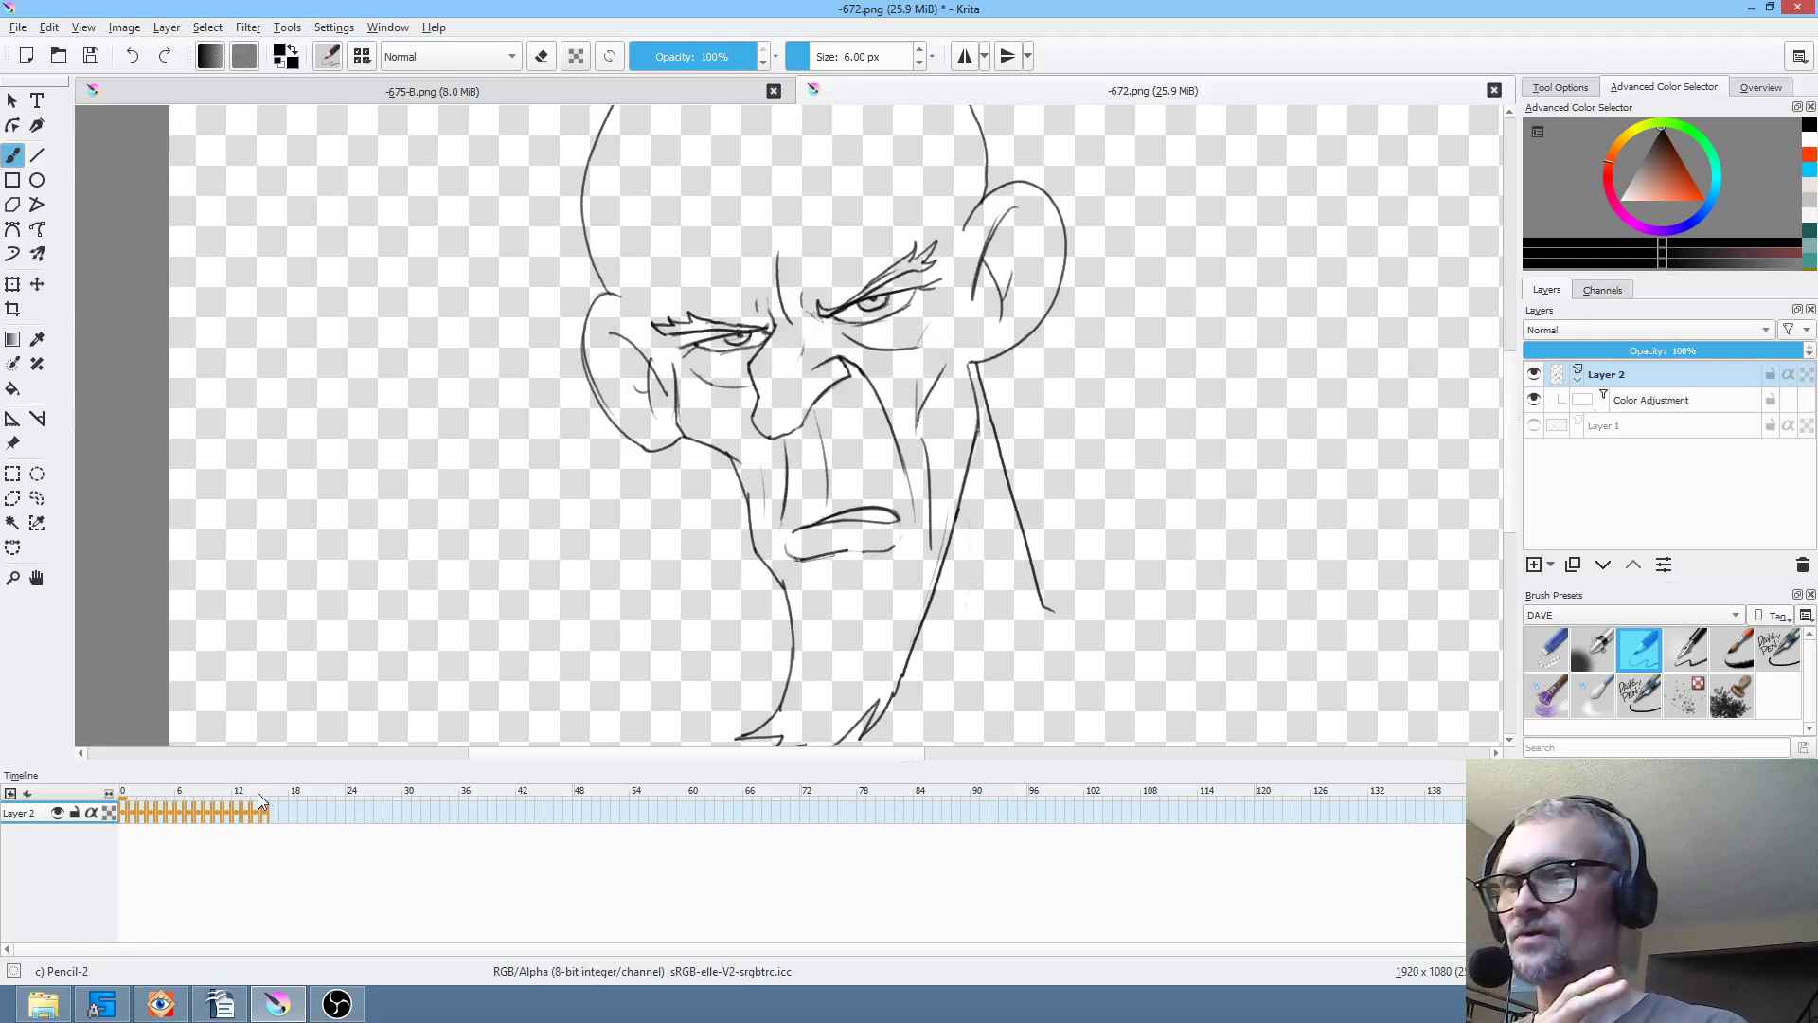
click(123, 809)
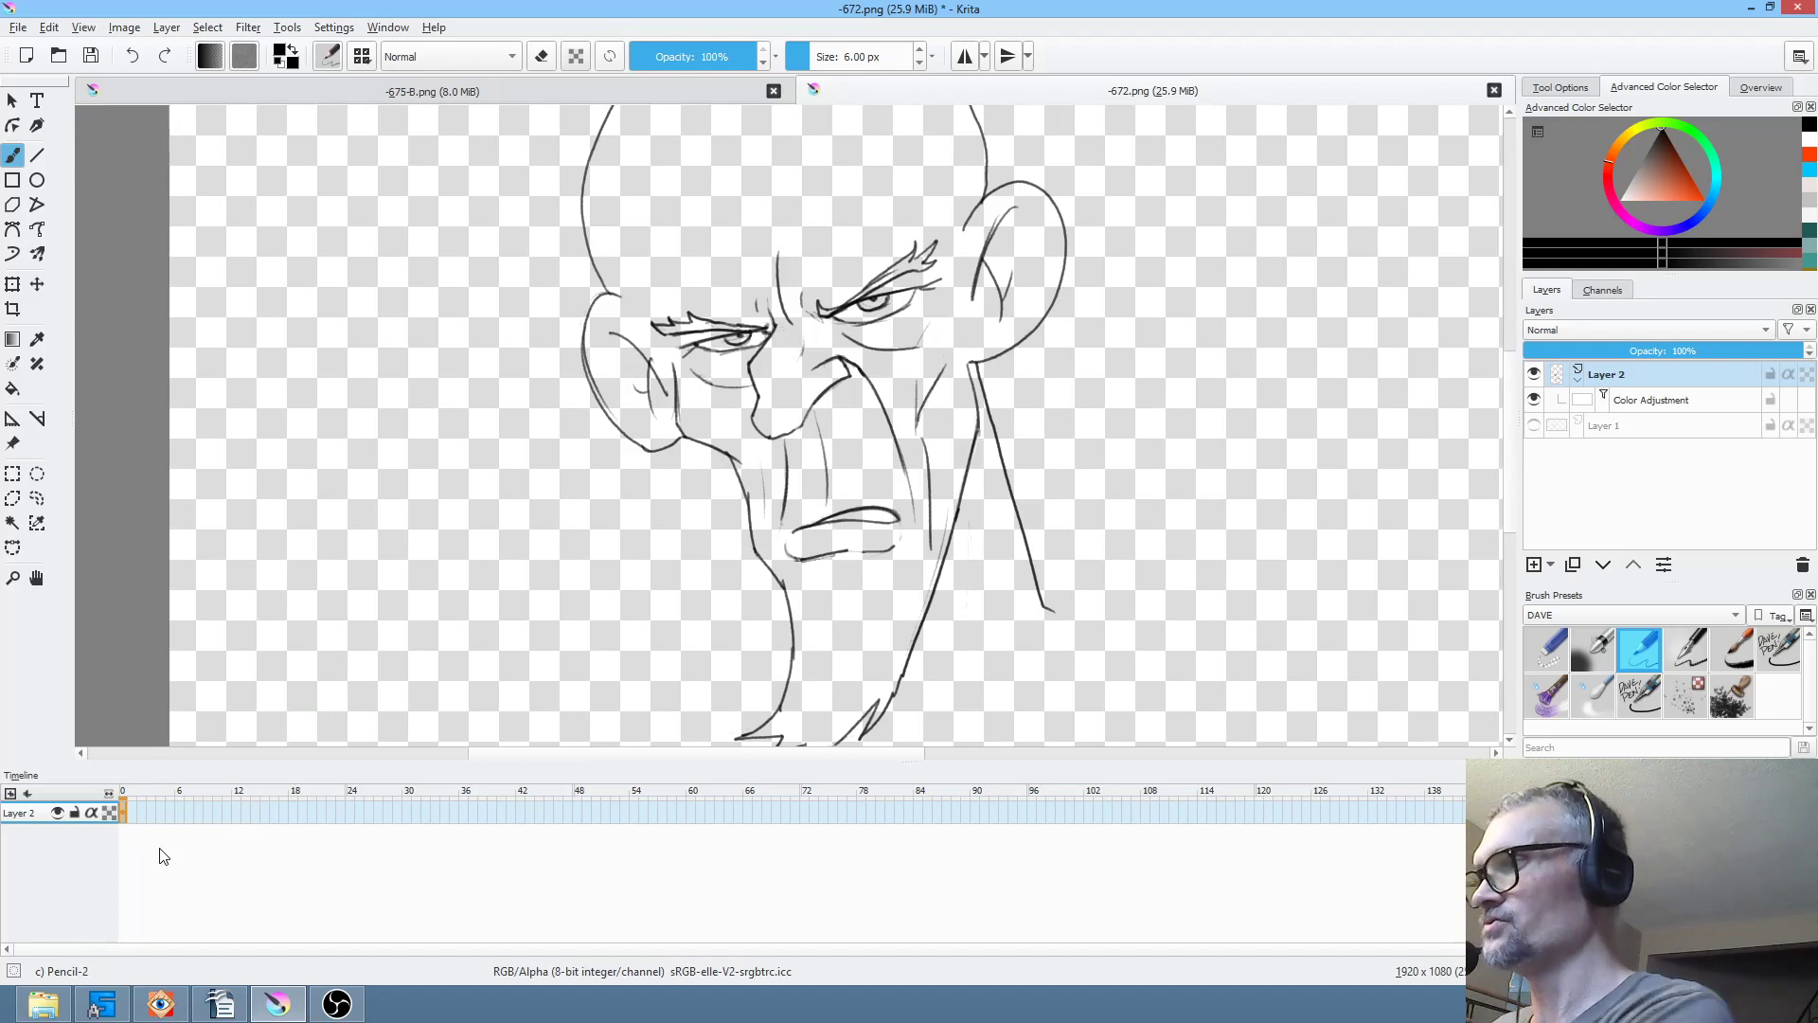
click(199, 813)
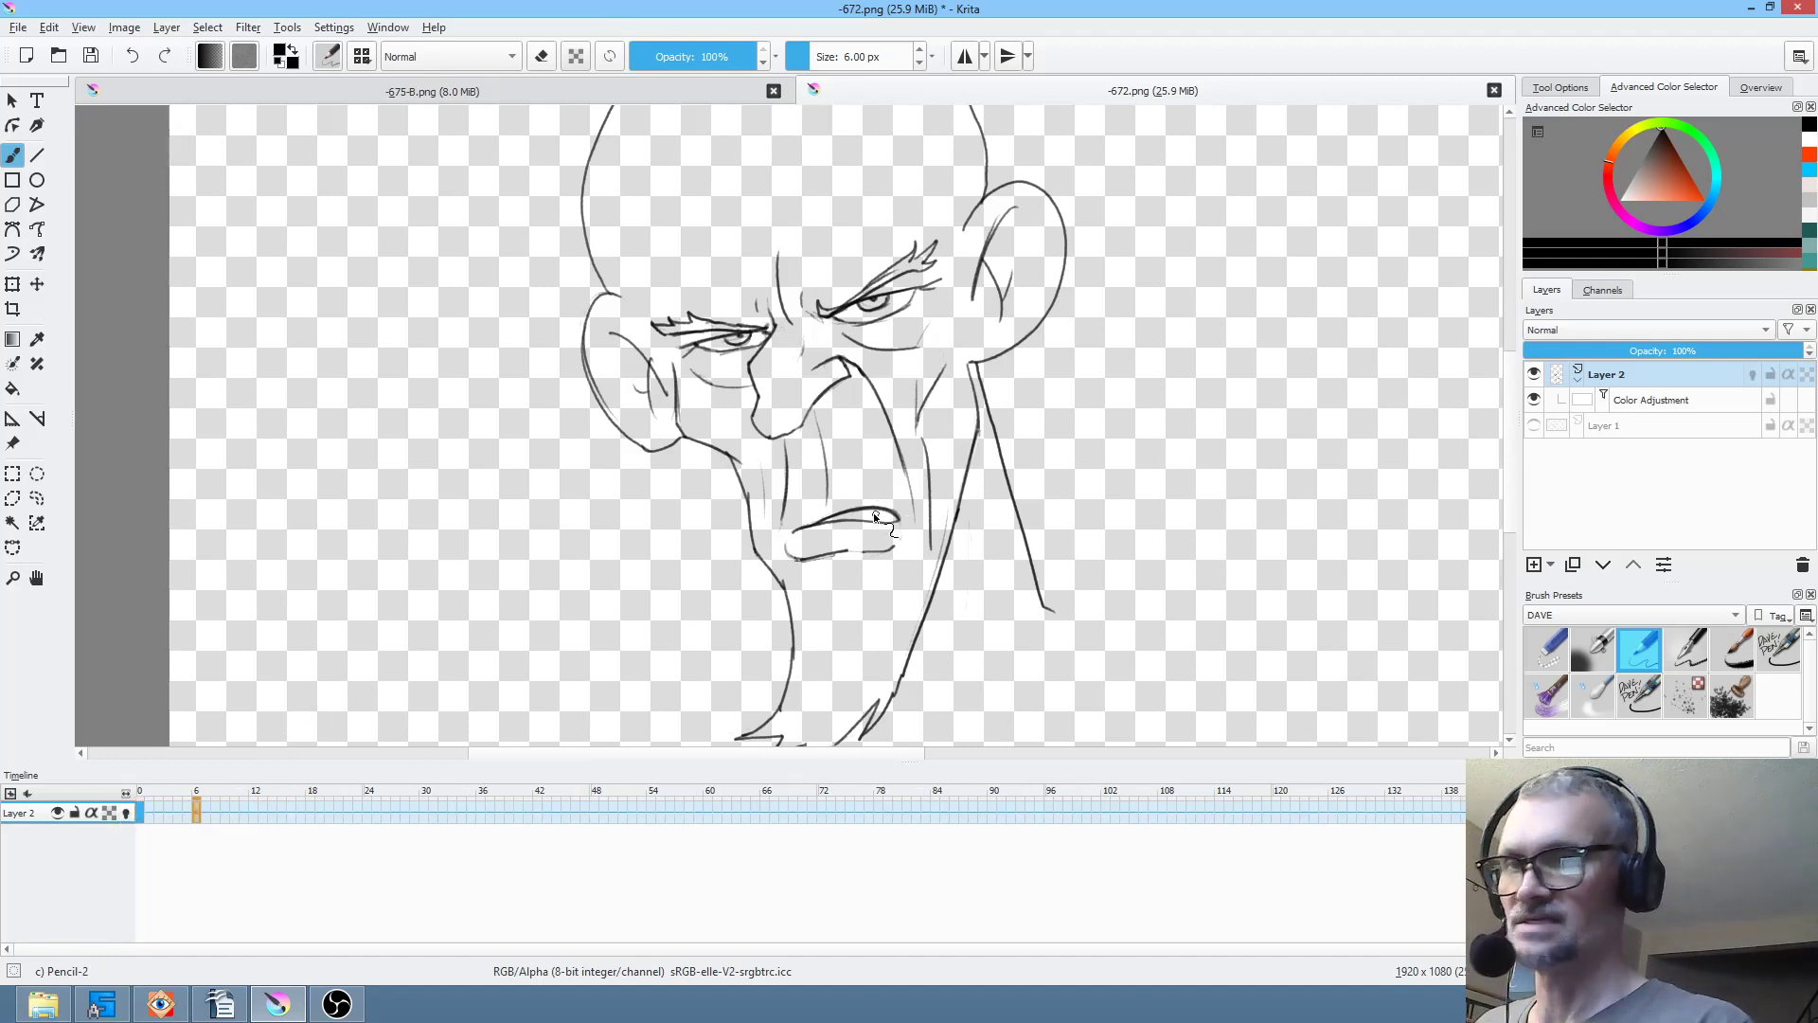
- Erase both lips of the mouth at frame 6 and turn on onion skins for Layer 2
key(slash)
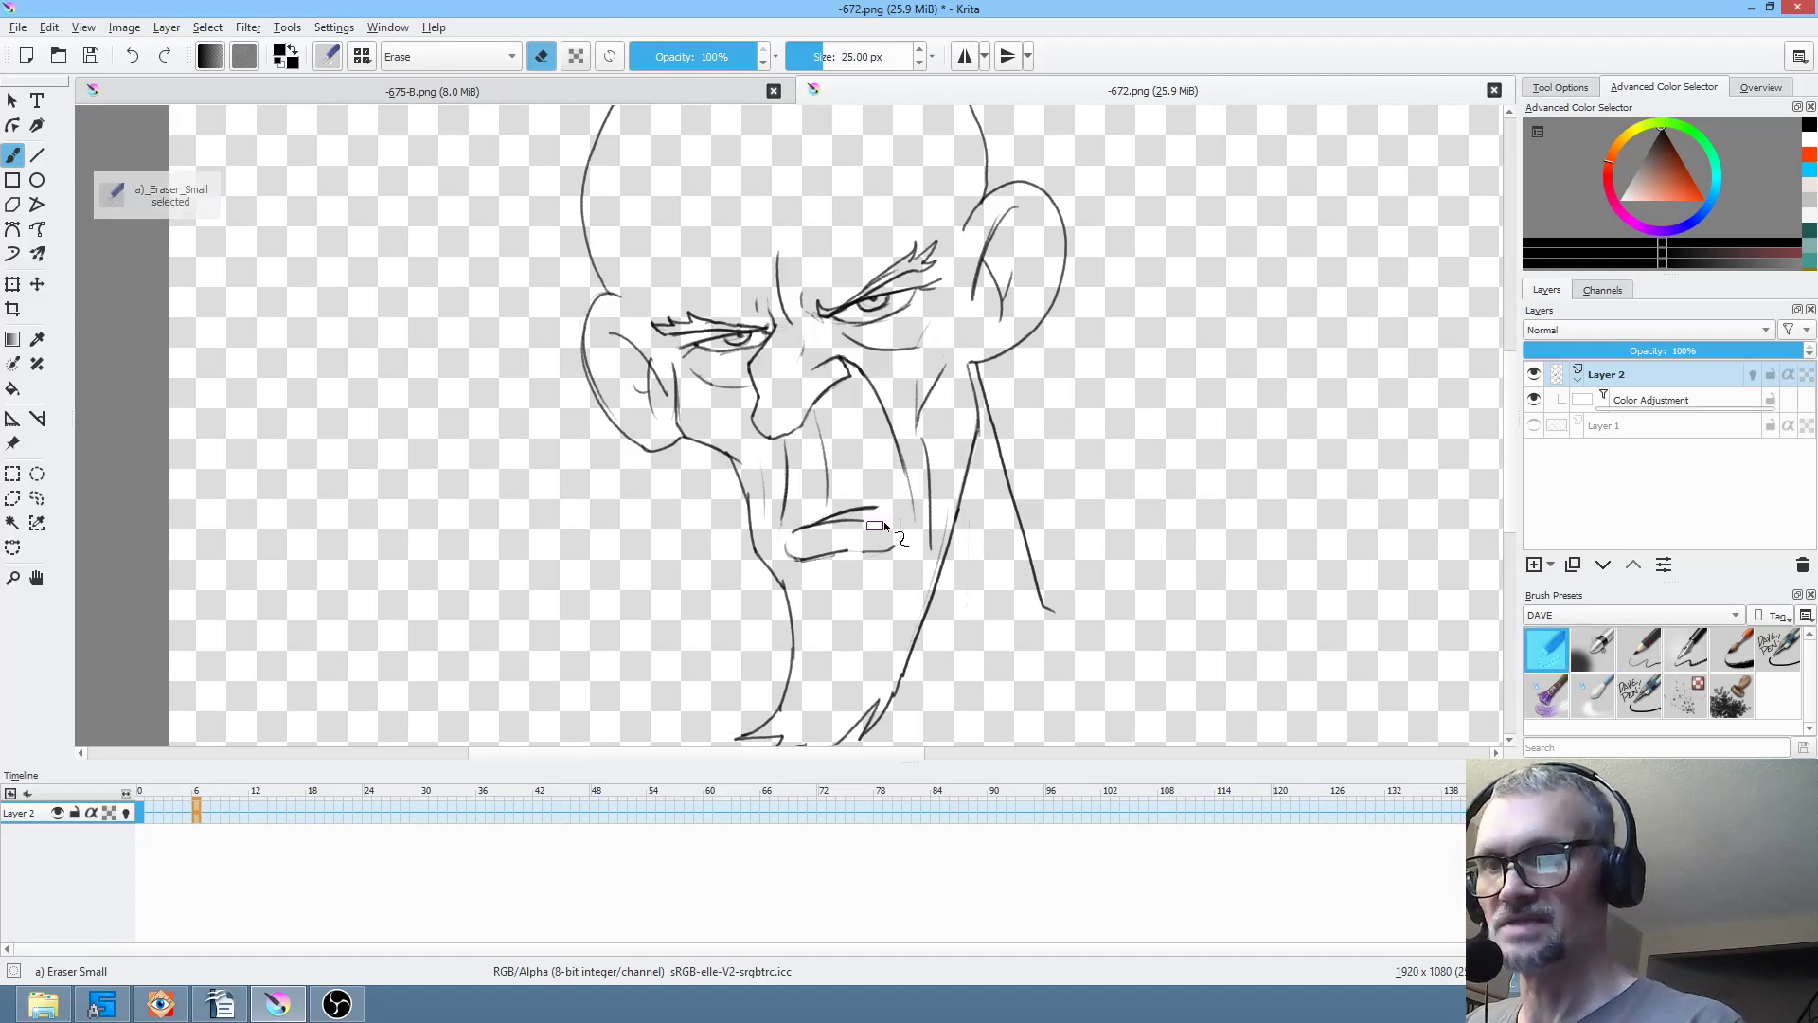
mouse_move(814, 525)
mouse_down()
mouse_move(864, 544)
mouse_move(849, 556)
mouse_up()
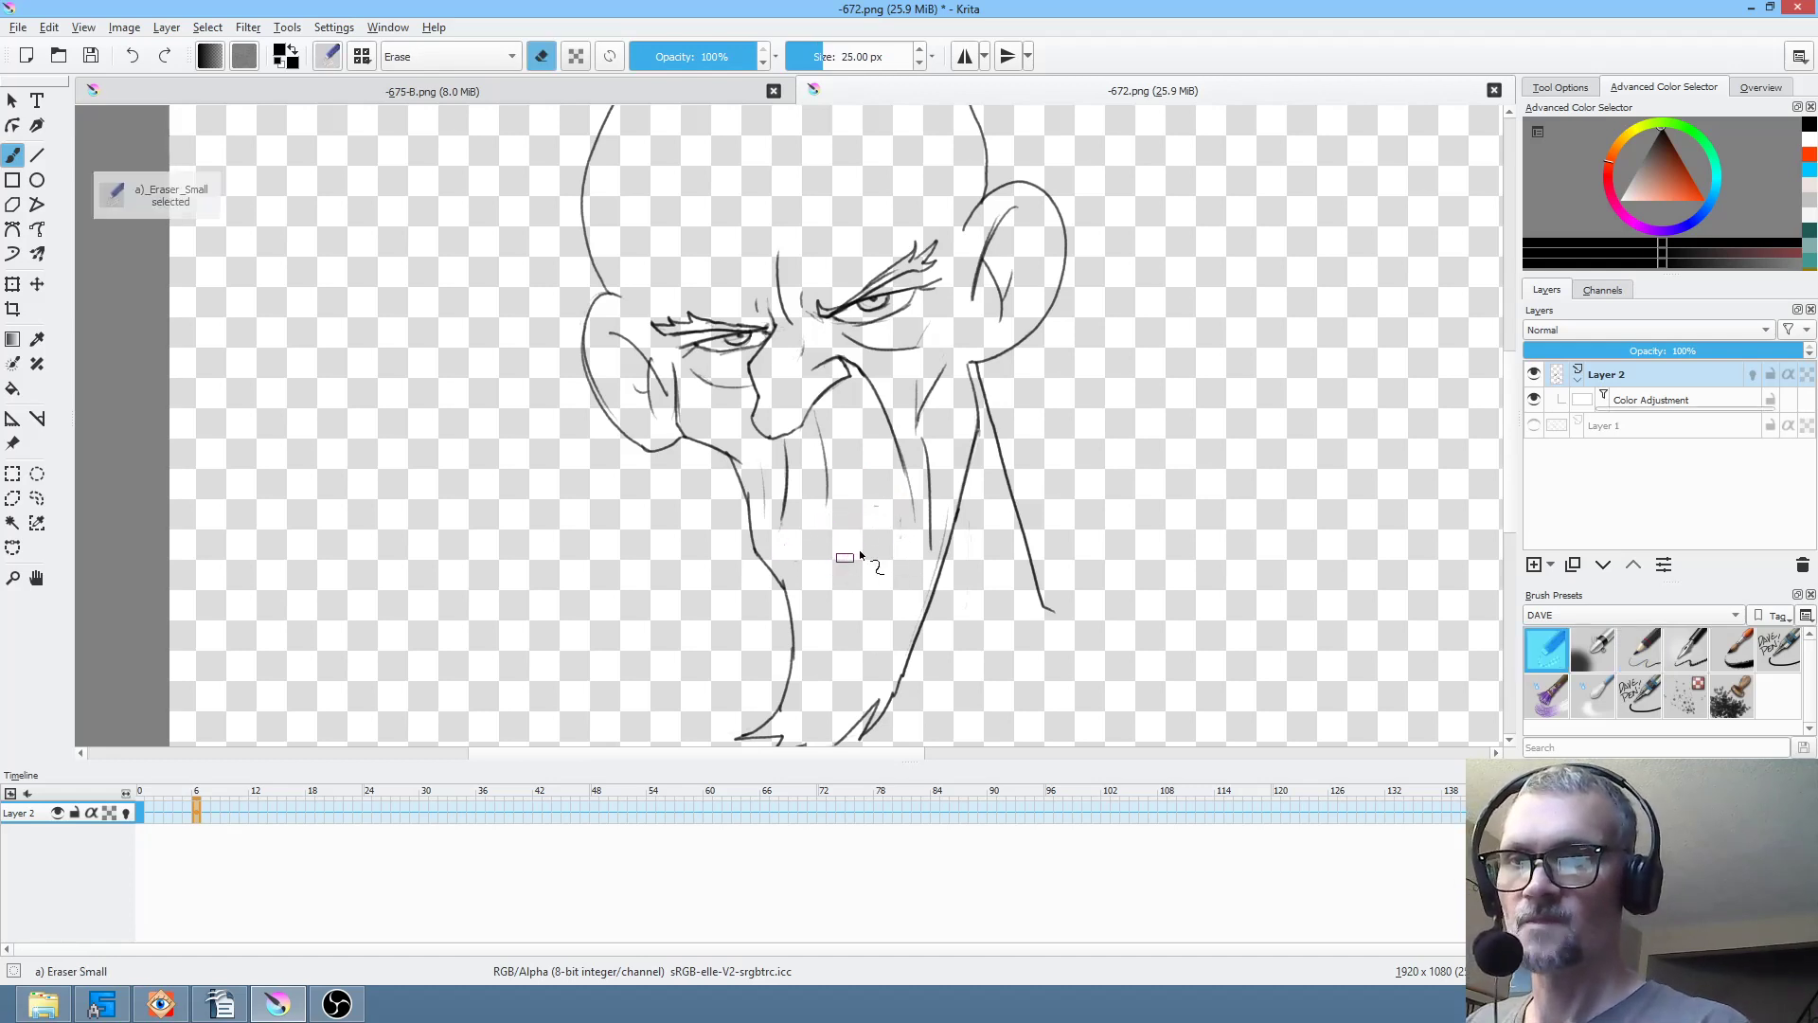
click(126, 813)
- Draw a wider open mouth over the onion skin with Pencil-2, adding an inner line and a crease below the lower lip
key(slash)
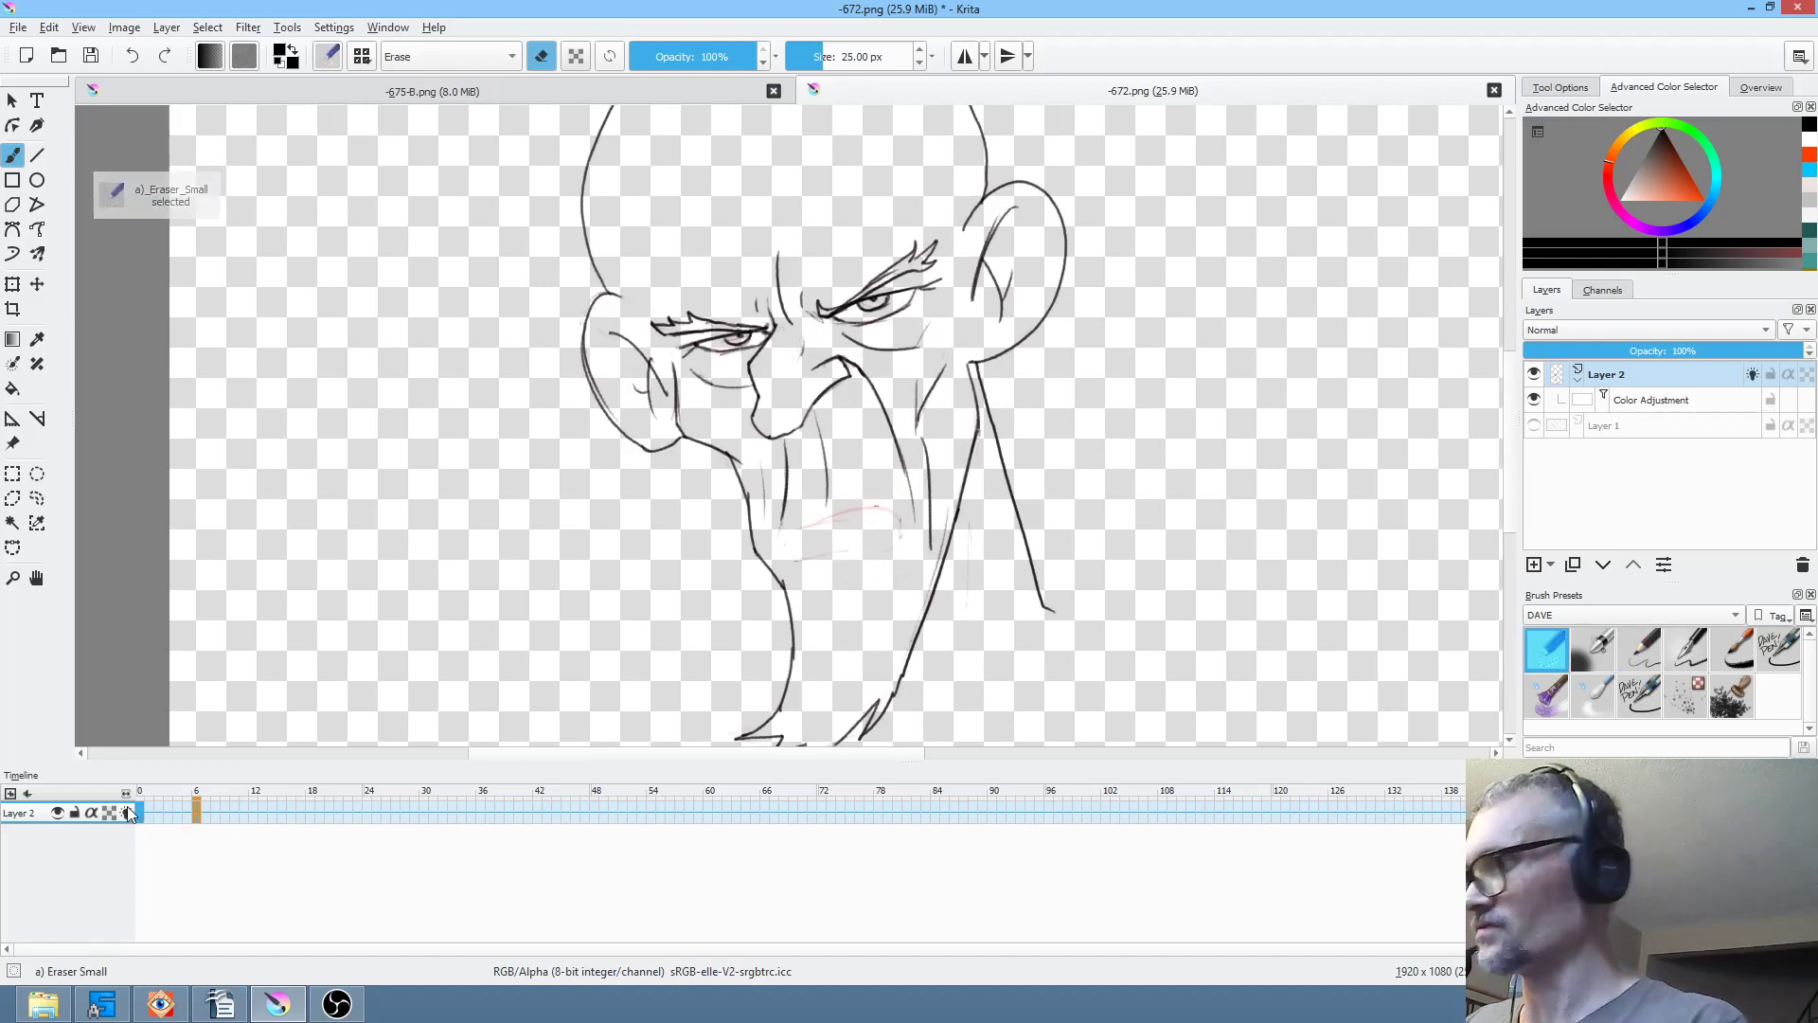
drag(789, 537, 810, 520)
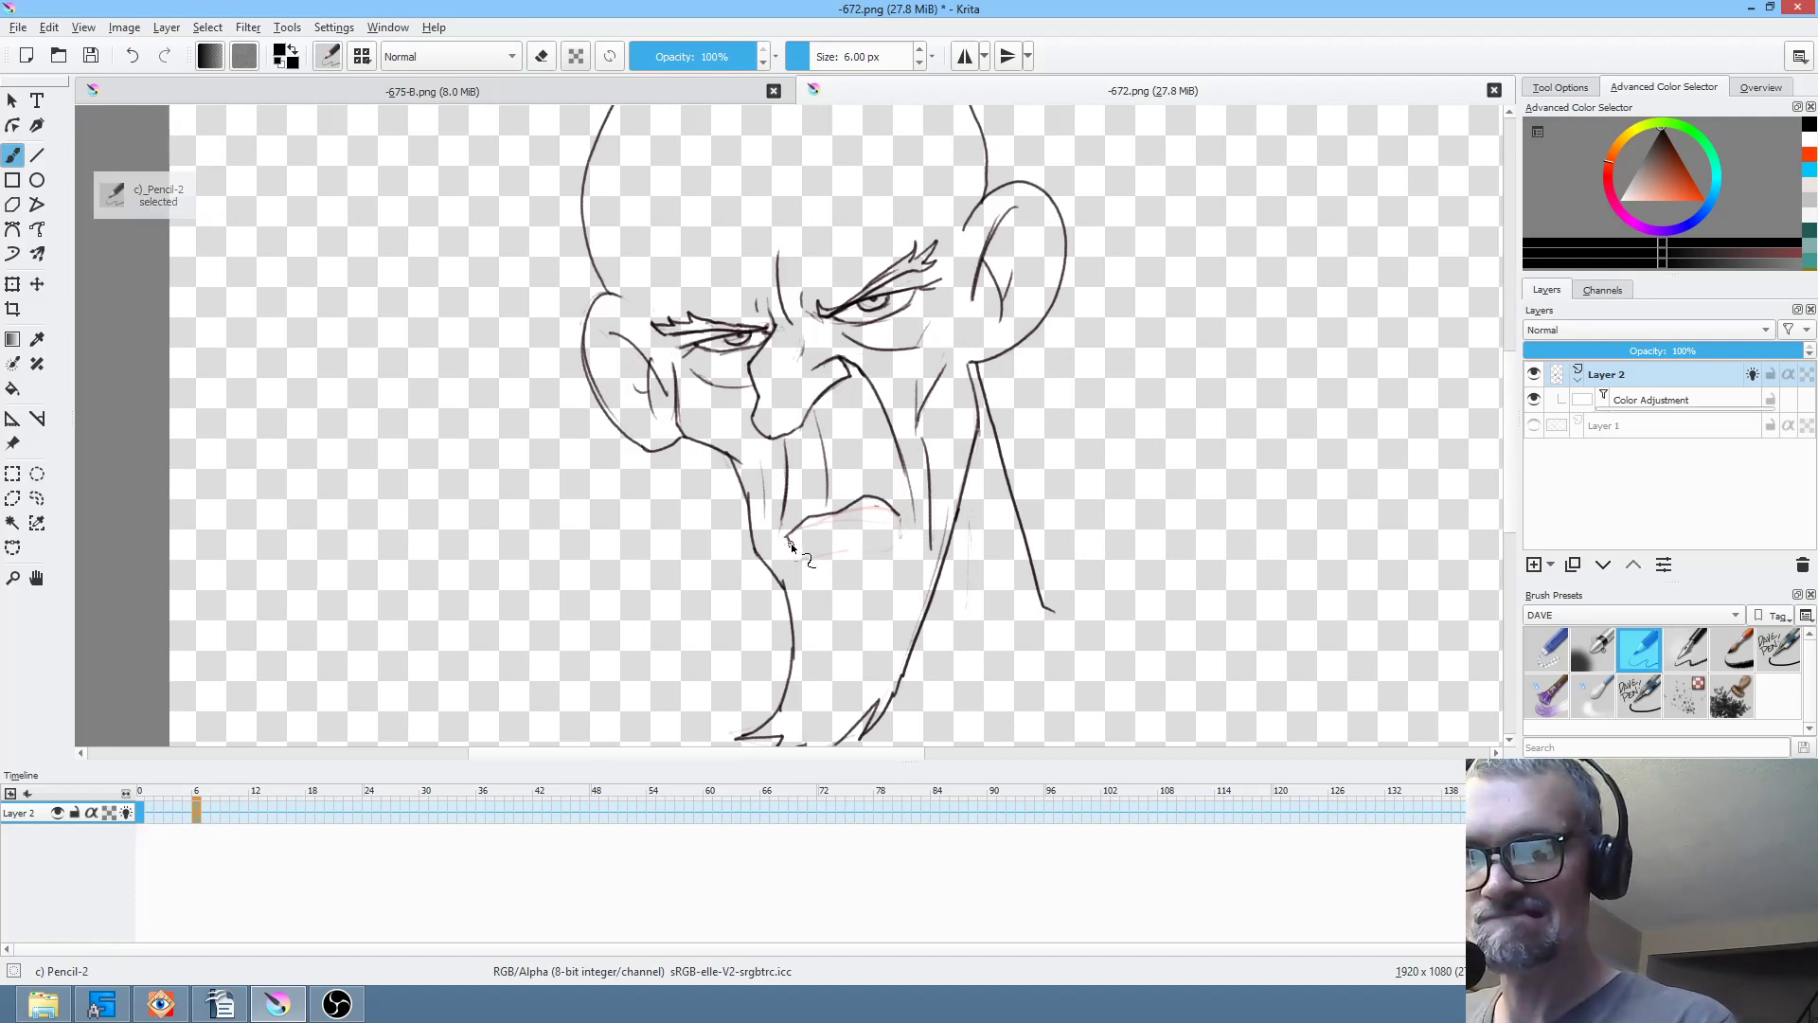
drag(885, 547, 894, 509)
drag(811, 569, 880, 583)
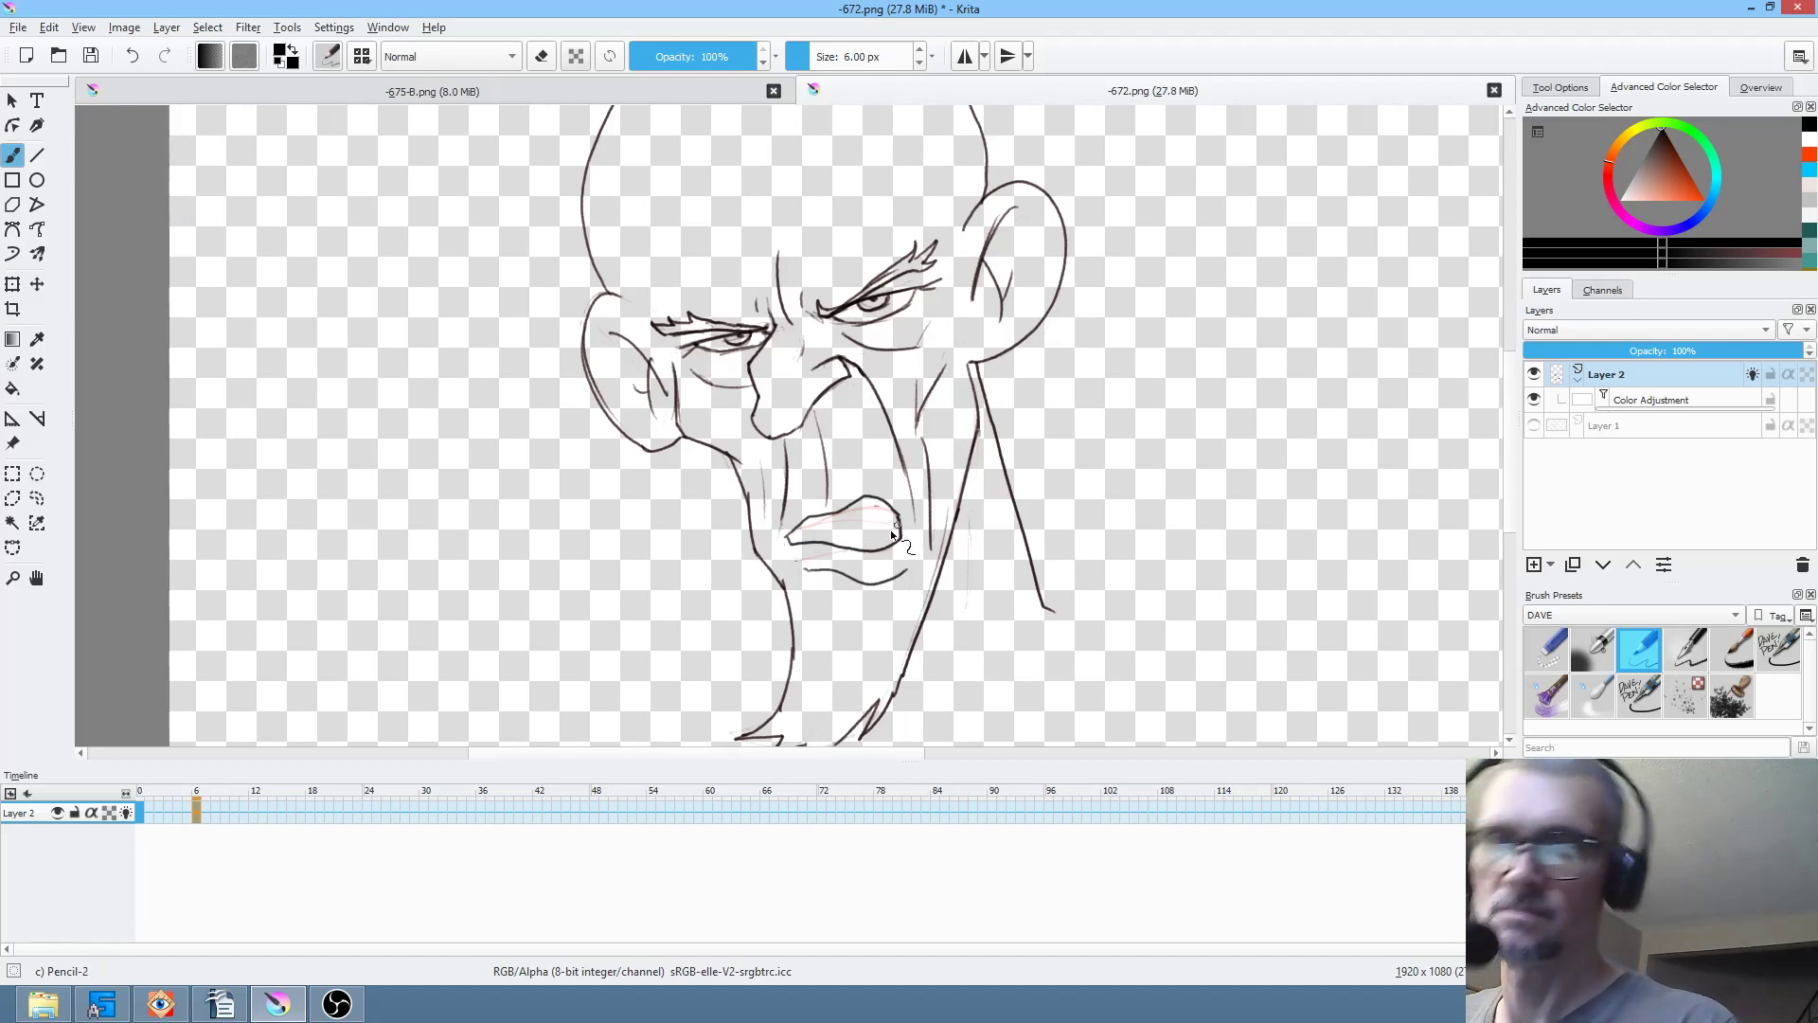
mouse_move(822, 542)
mouse_down()
mouse_move(900, 527)
mouse_move(843, 527)
mouse_up()
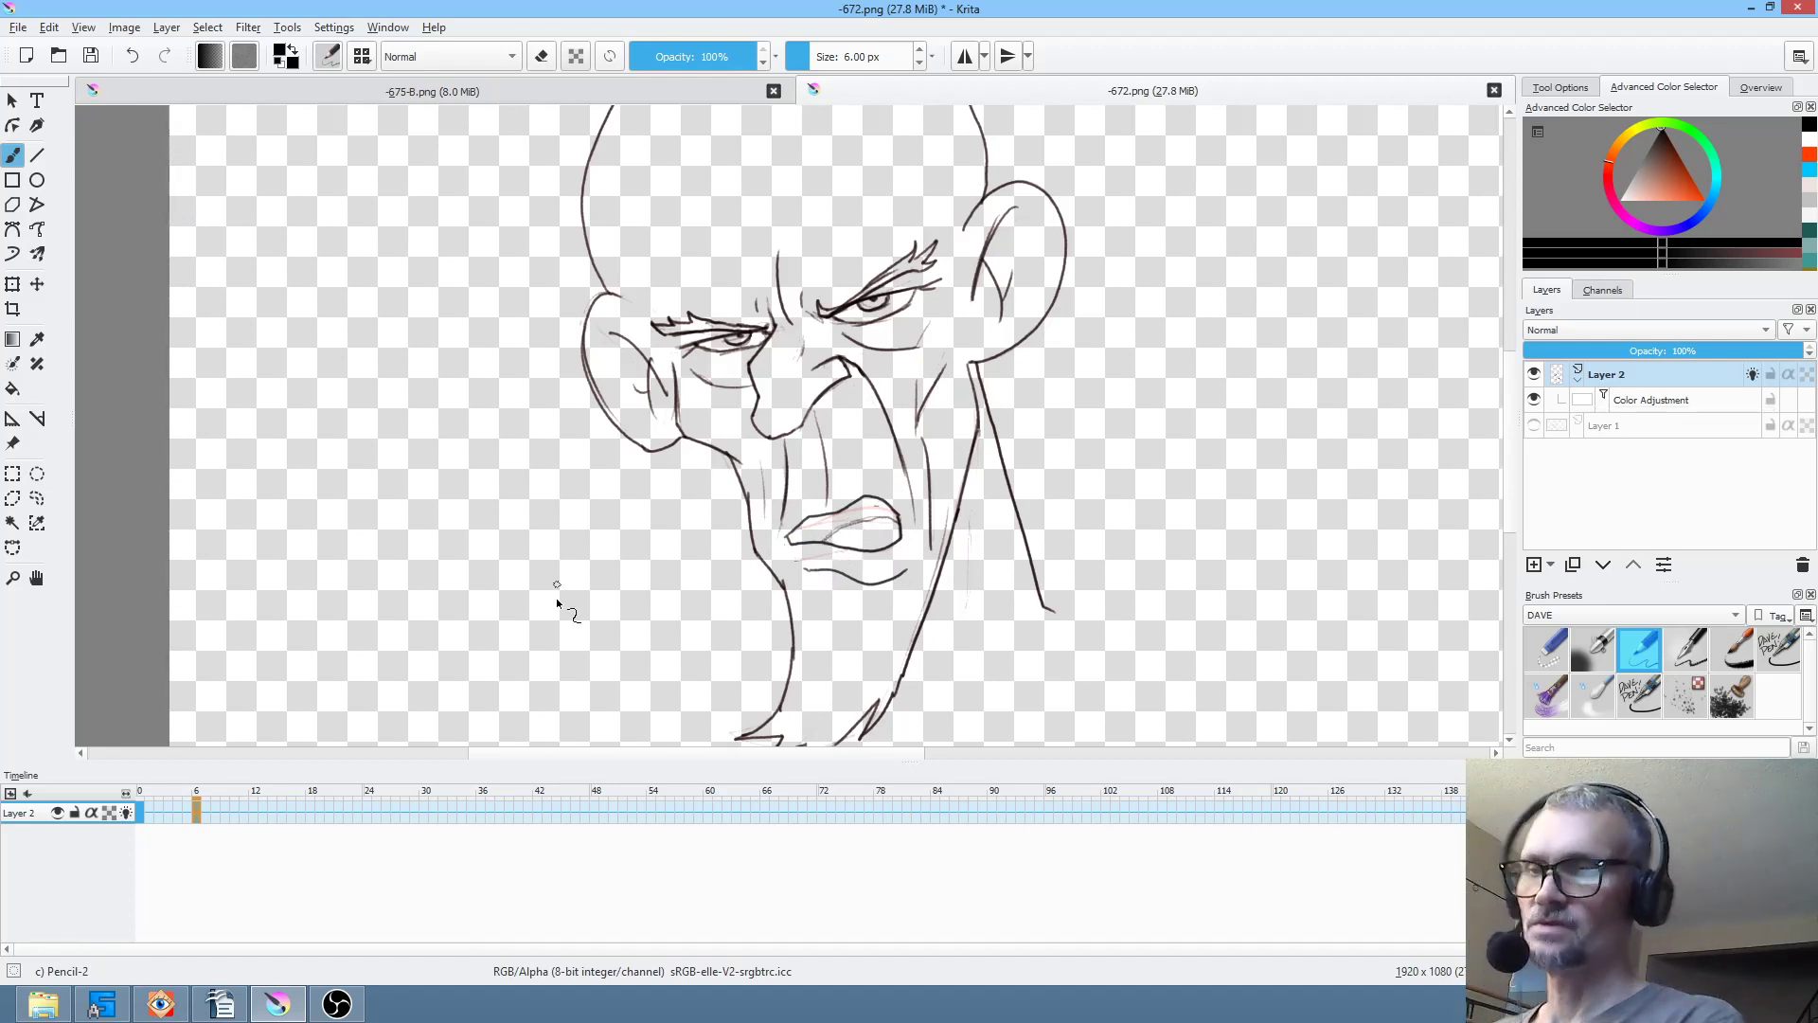
- Go to frame 0, turn off Layer 2's onion skins, and scrub the timeline to compare the two mouth drawings
click(139, 813)
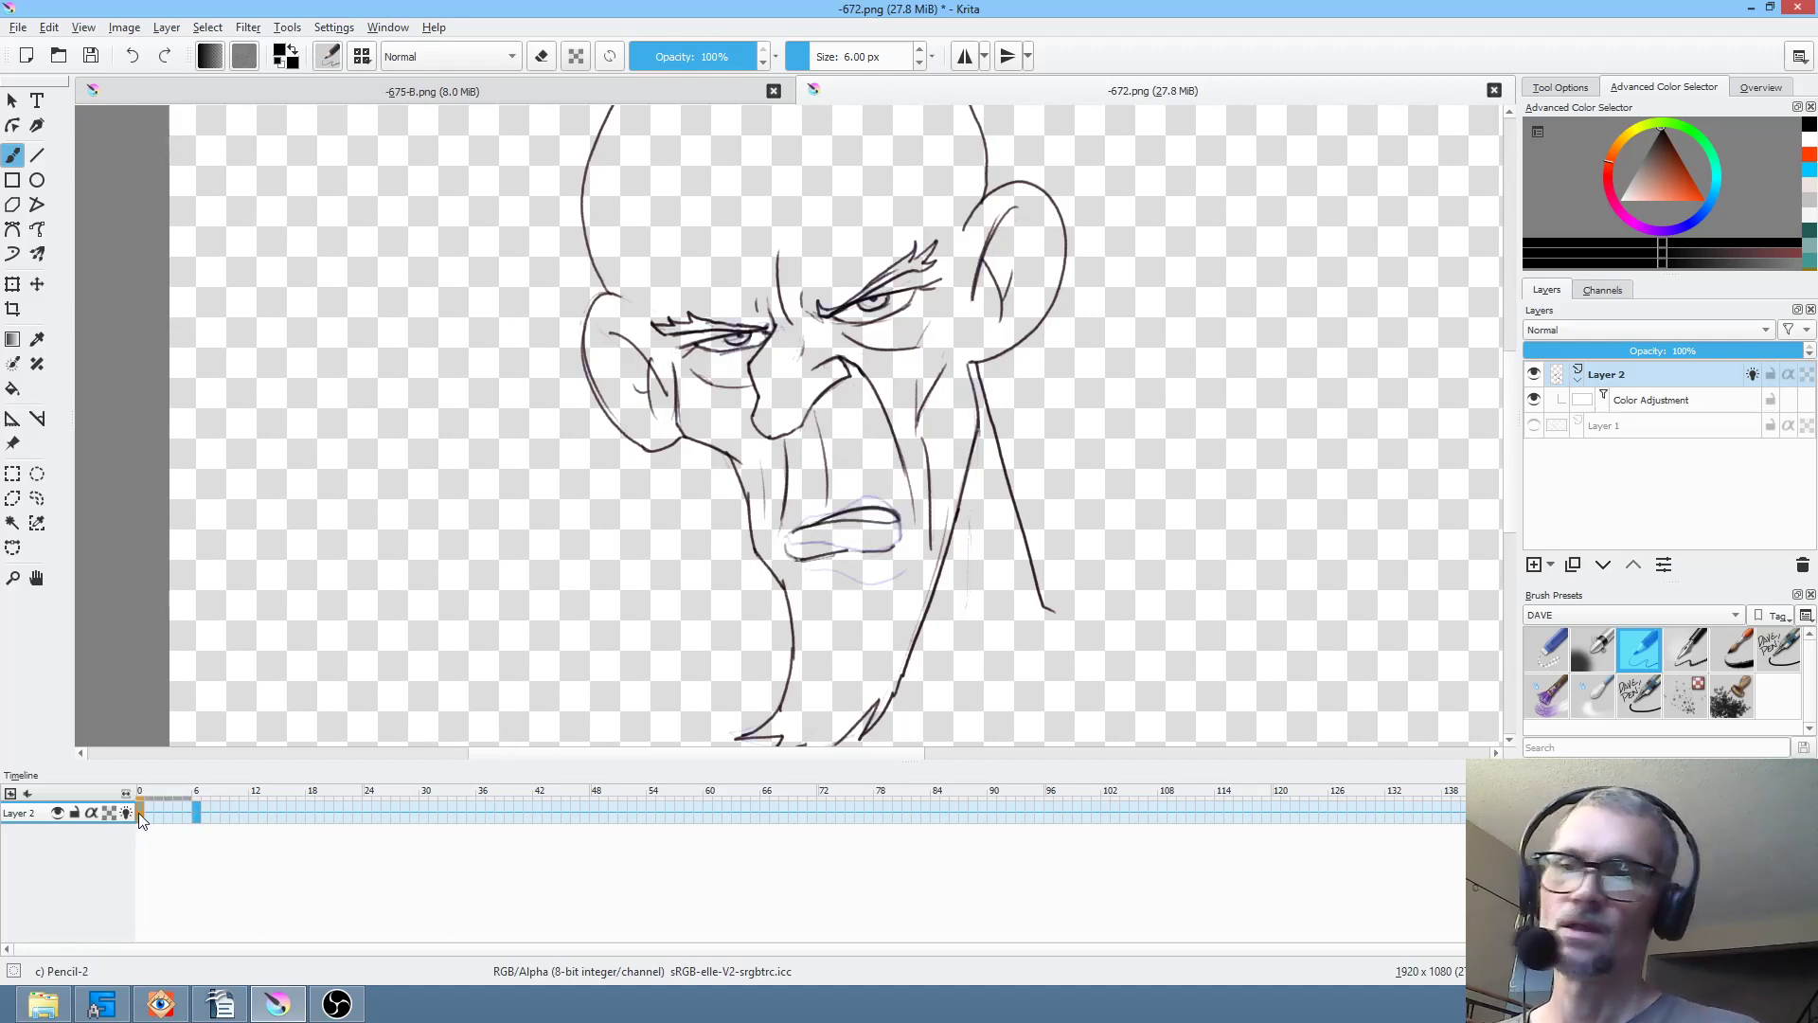
click(126, 814)
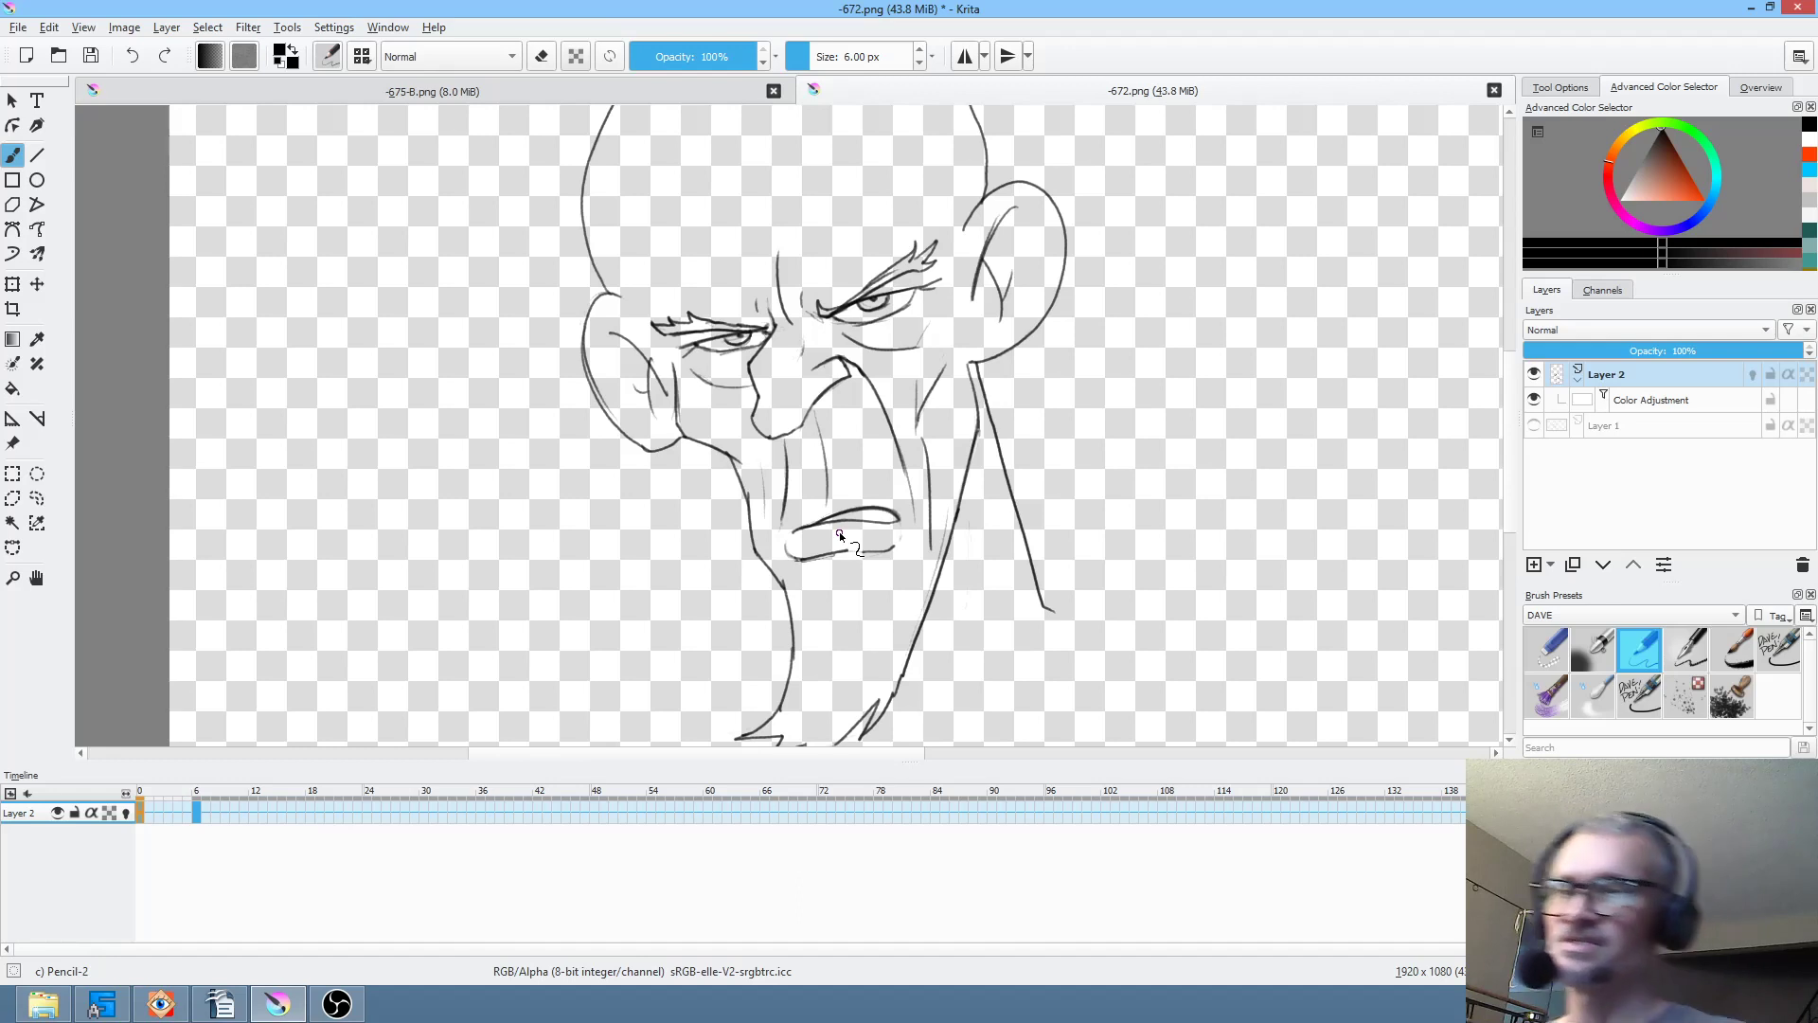
drag(169, 793, 199, 790)
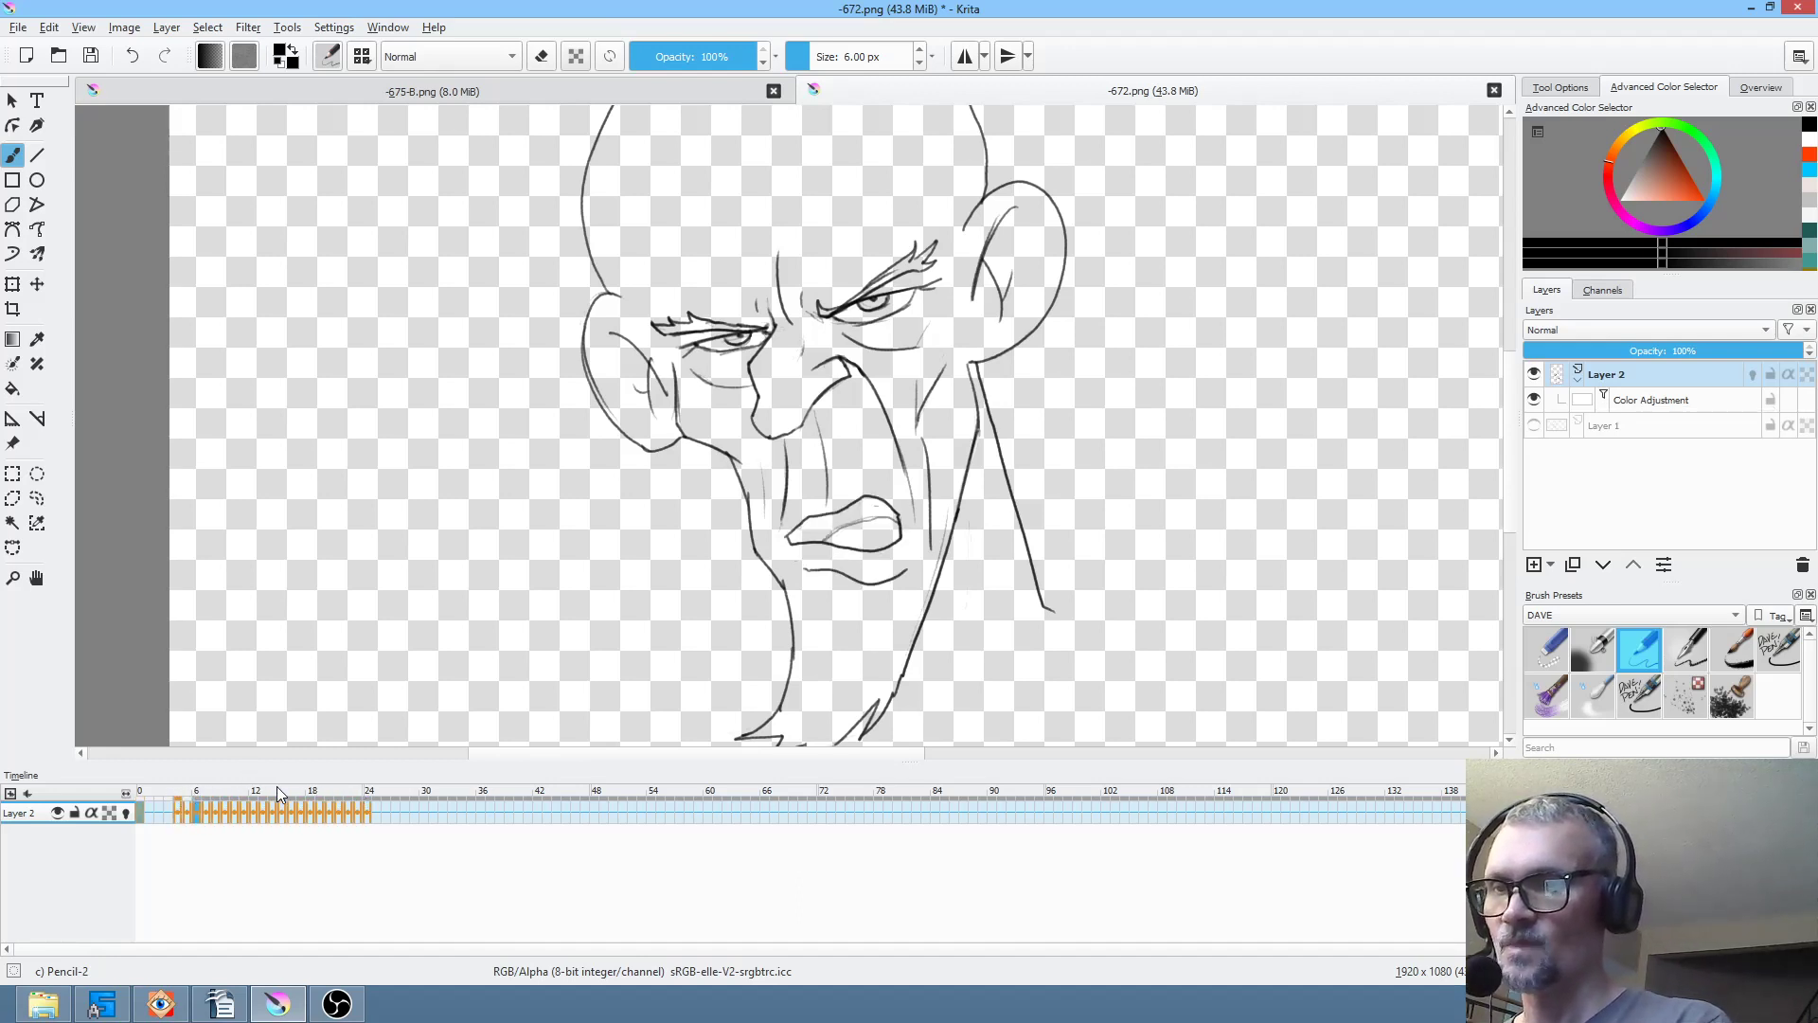
drag(272, 811, 341, 811)
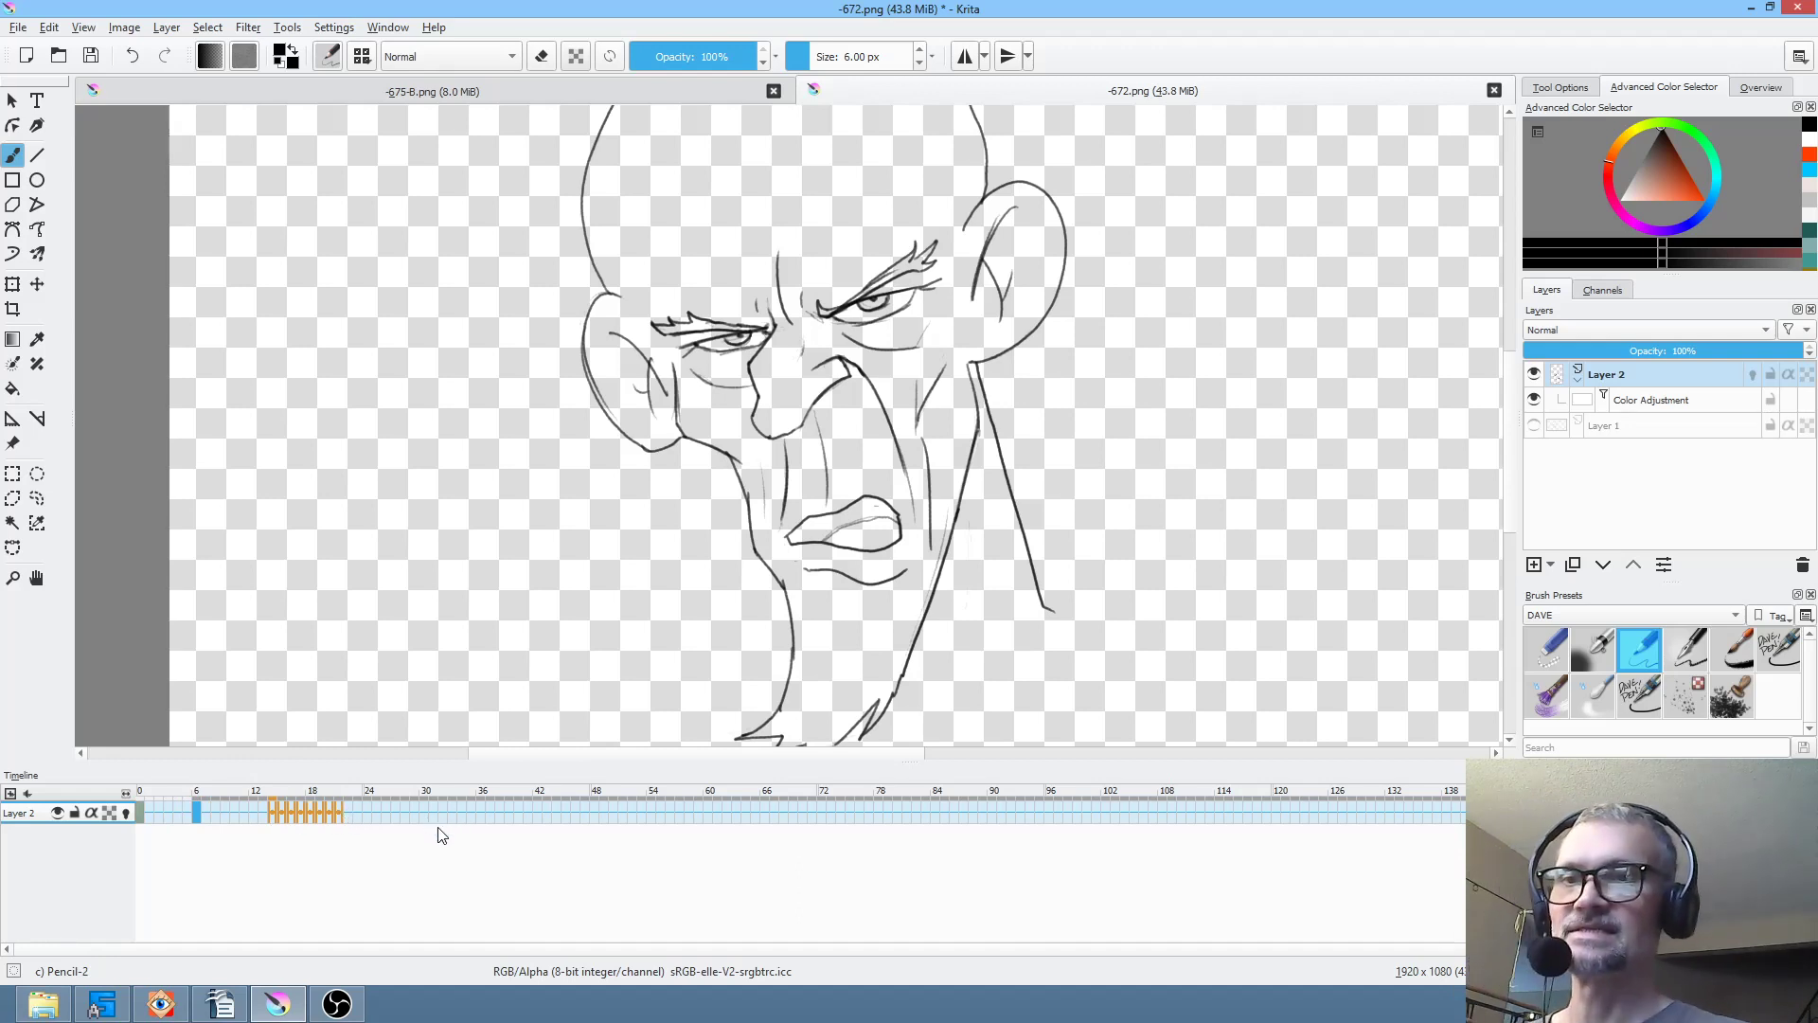
- At frame 21, push the skull's outline above the smaller ear inward with the Liquify transform
drag(909, 460, 916, 559)
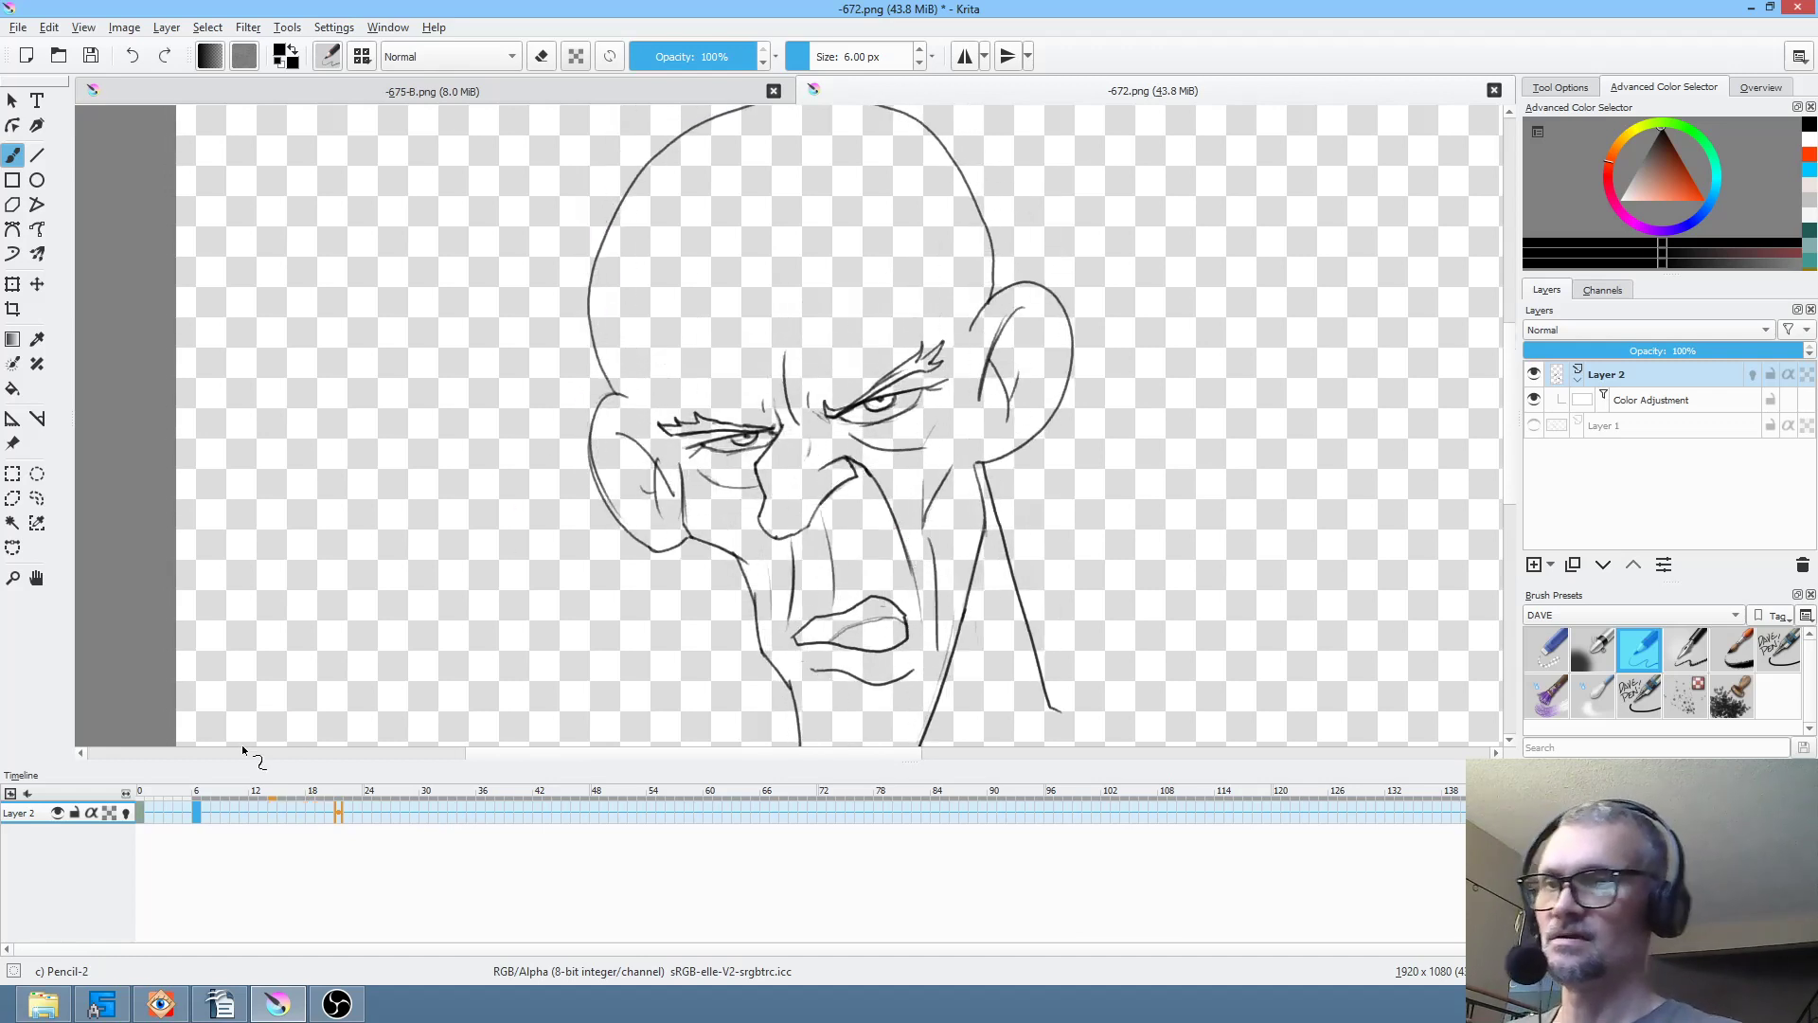
key(ctrl+t)
right_click(598, 249)
click(638, 340)
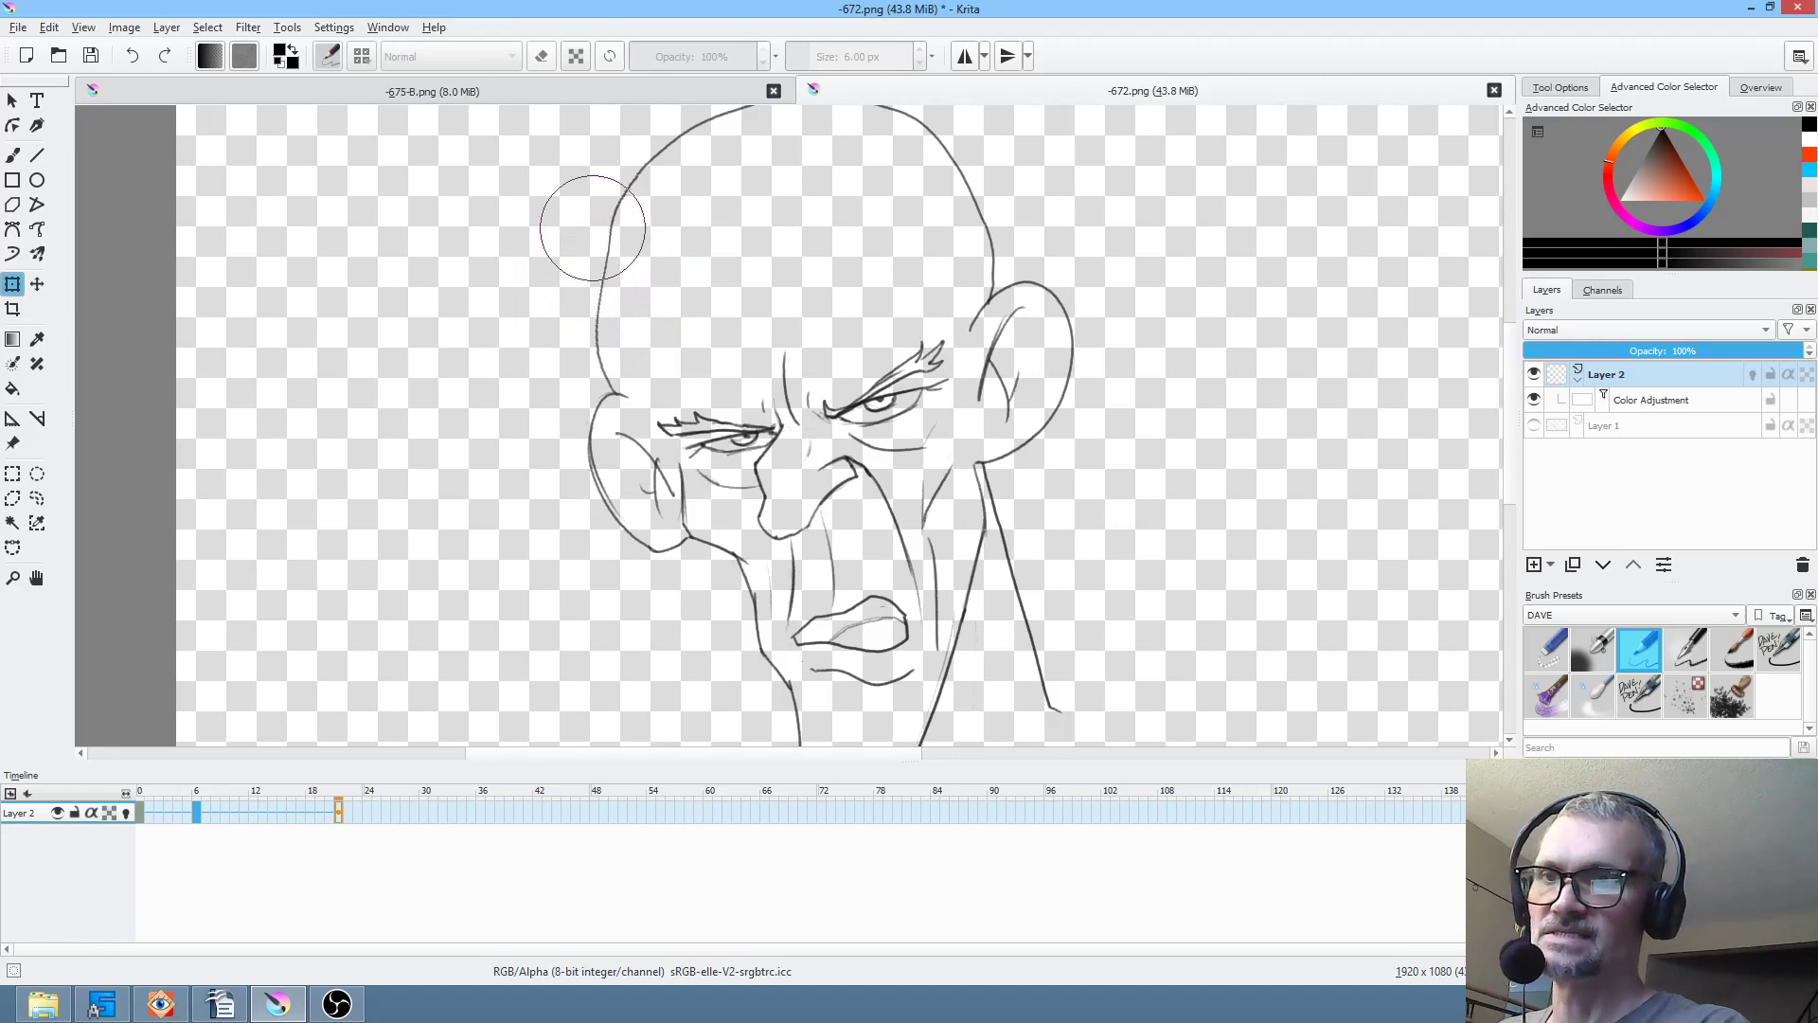
mouse_move(320, 305)
shift+mouse_down()
mouse_move(458, 302)
mouse_move(540, 254)
mouse_move(580, 262)
mouse_move(623, 211)
shift+mouse_up()
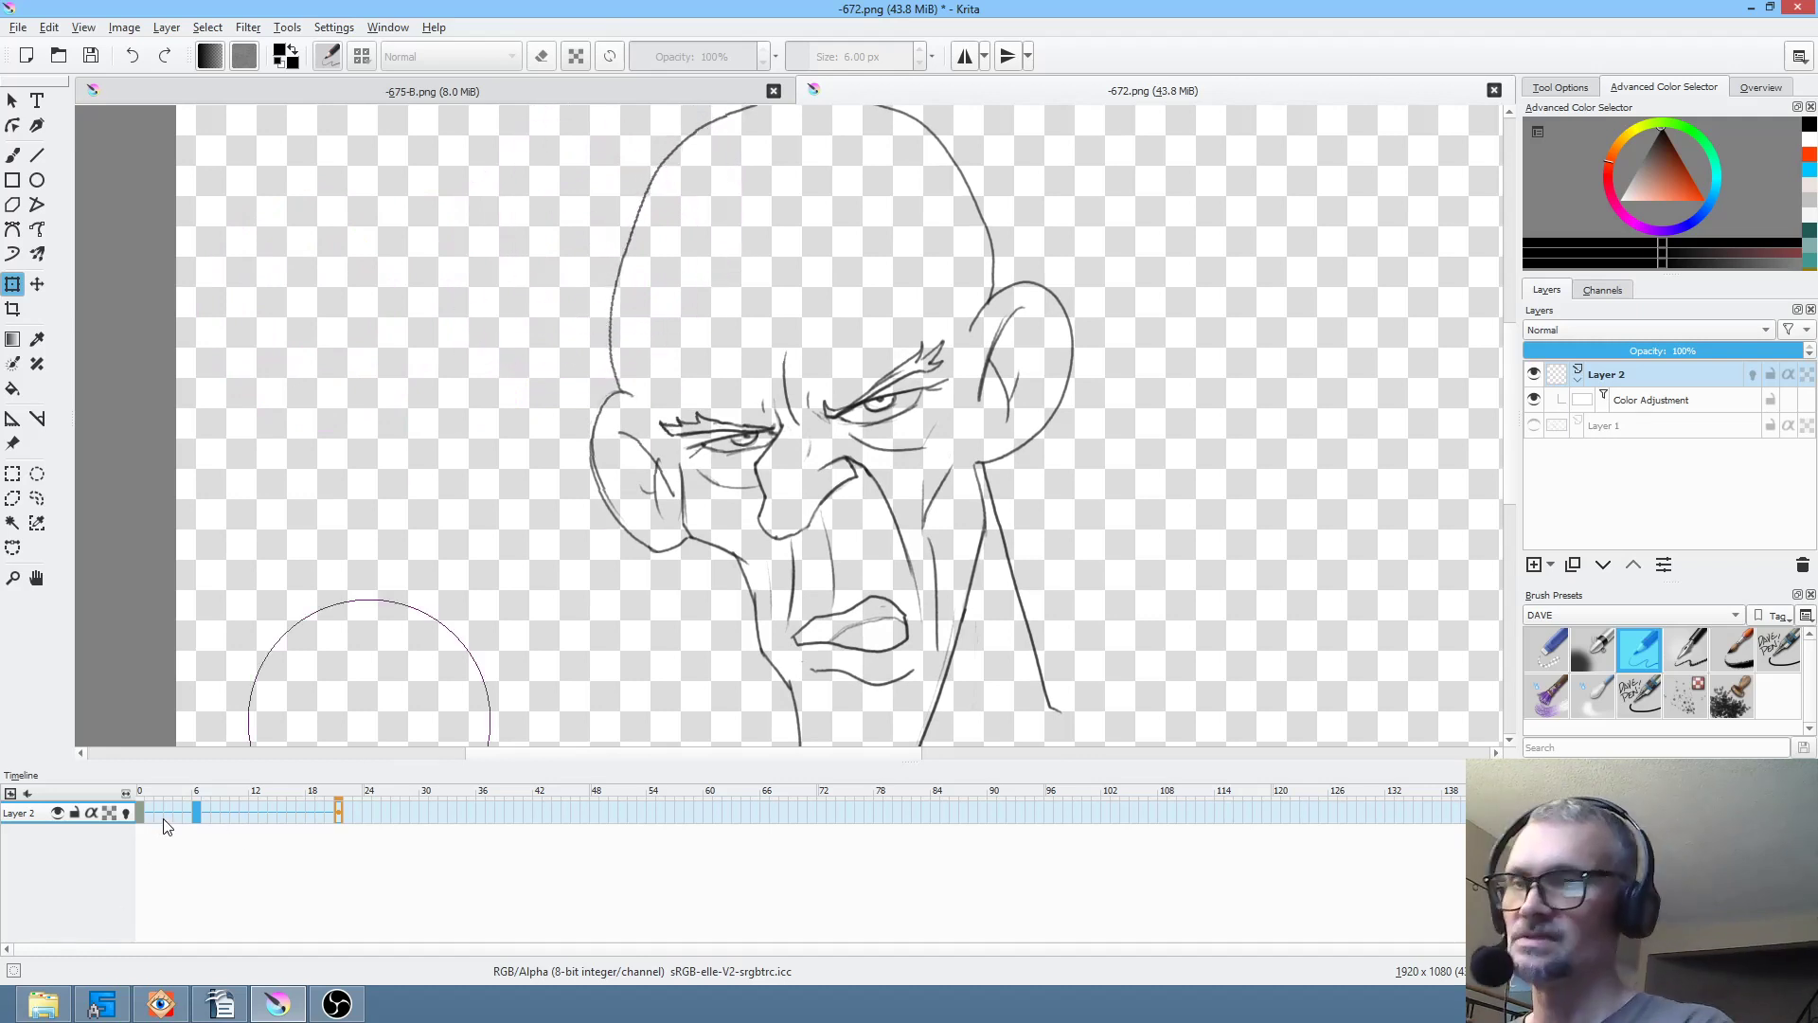
- Compare the drawings at frames 0, 6 and 21 by moving through the timeline
click(313, 802)
drag(314, 793, 110, 775)
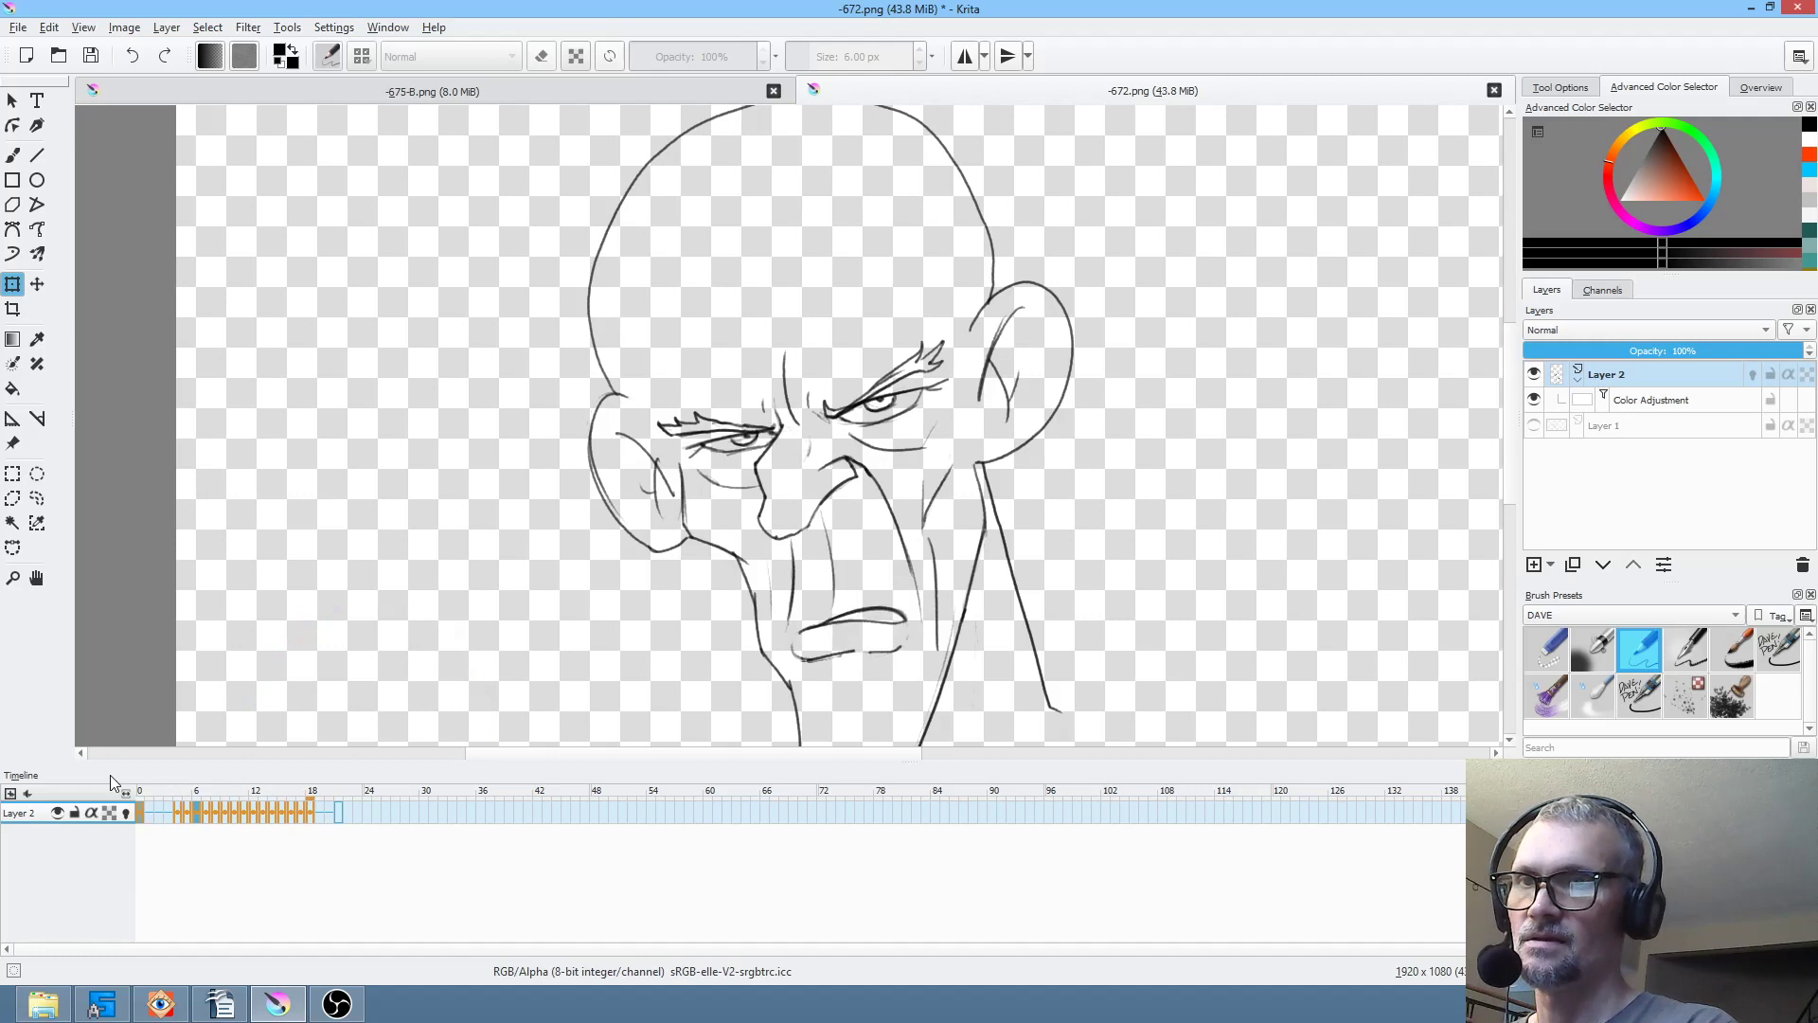
click(197, 811)
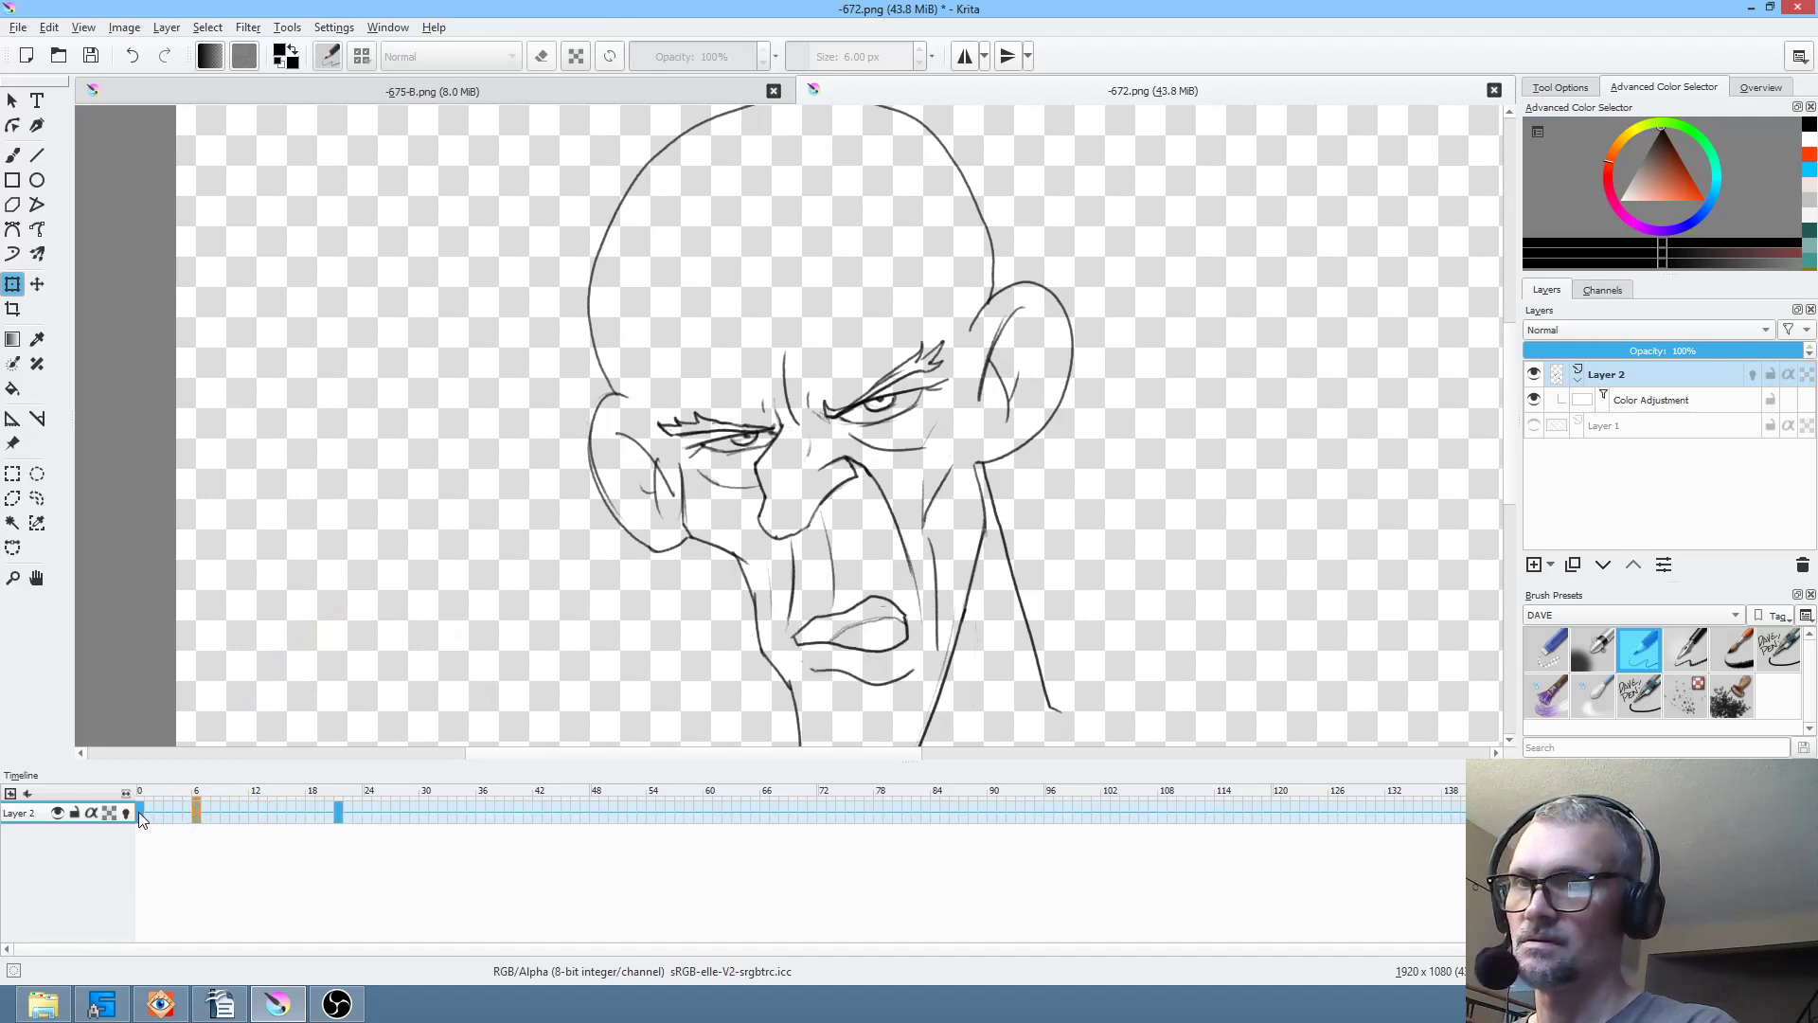
click(140, 811)
click(337, 810)
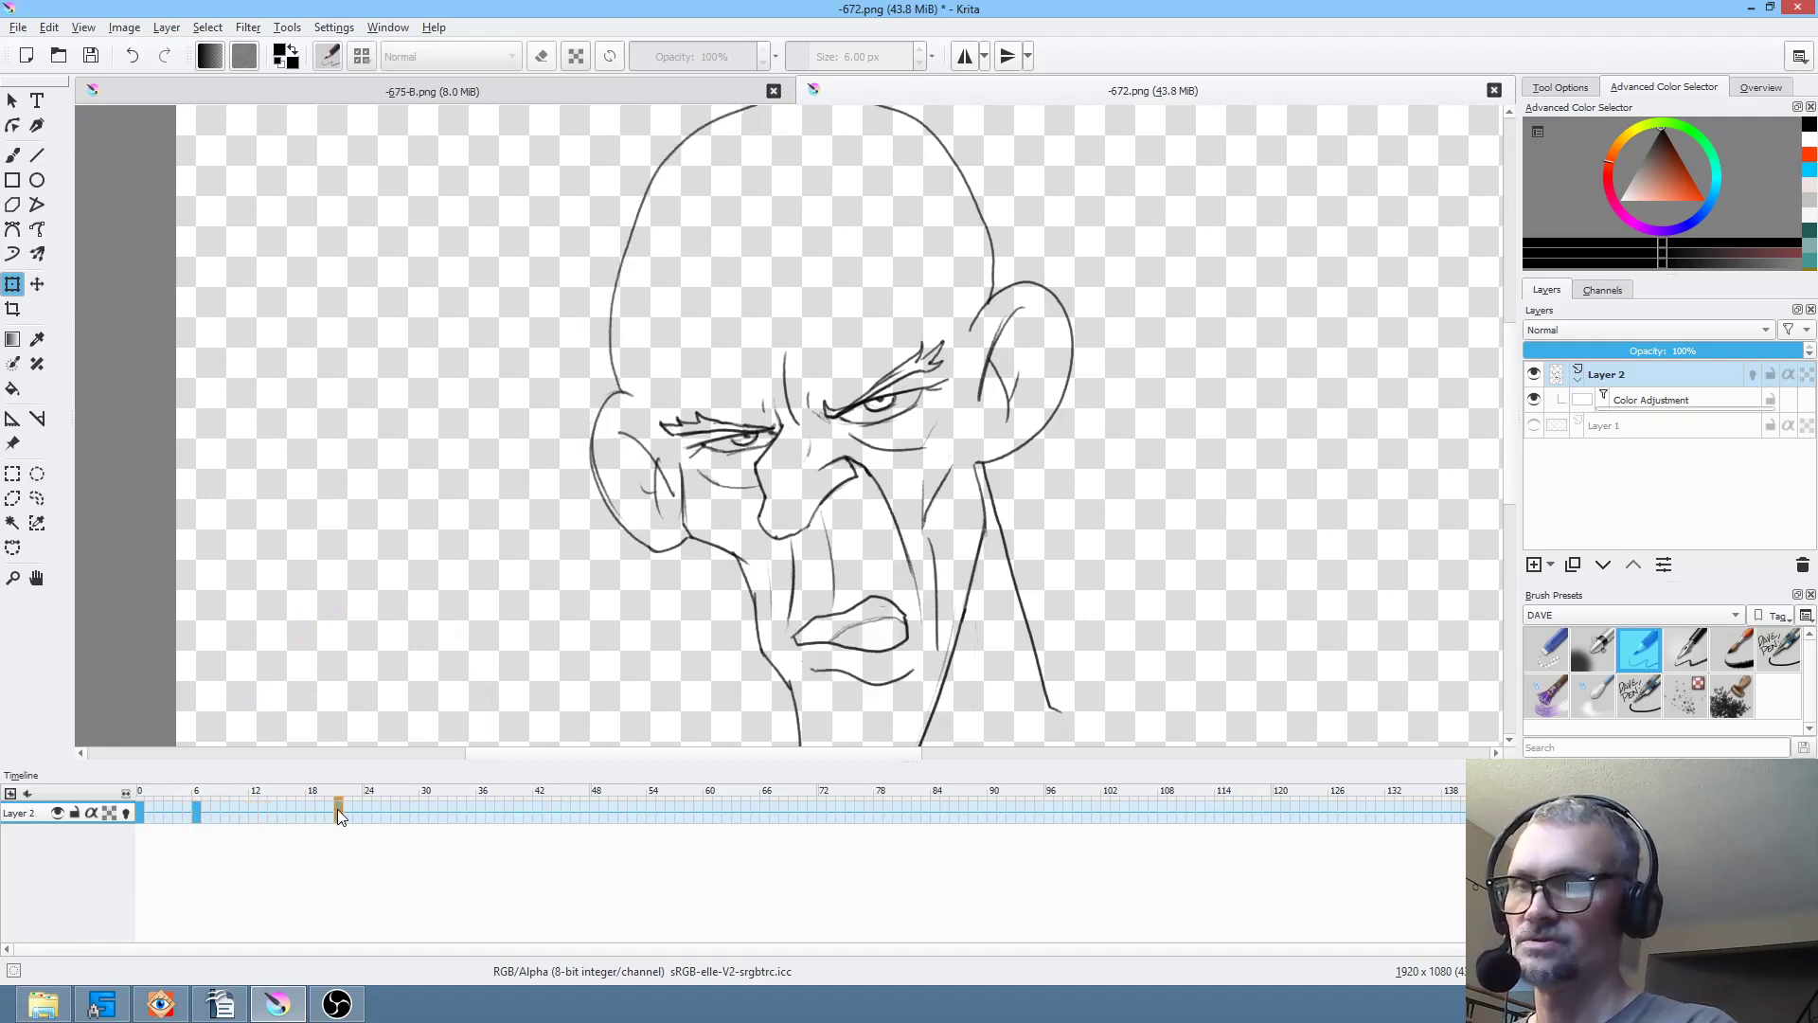
- Move the reshaped-head keyframe from frame 21 to frame 0 and compare it with frame 6
drag(337, 811, 139, 811)
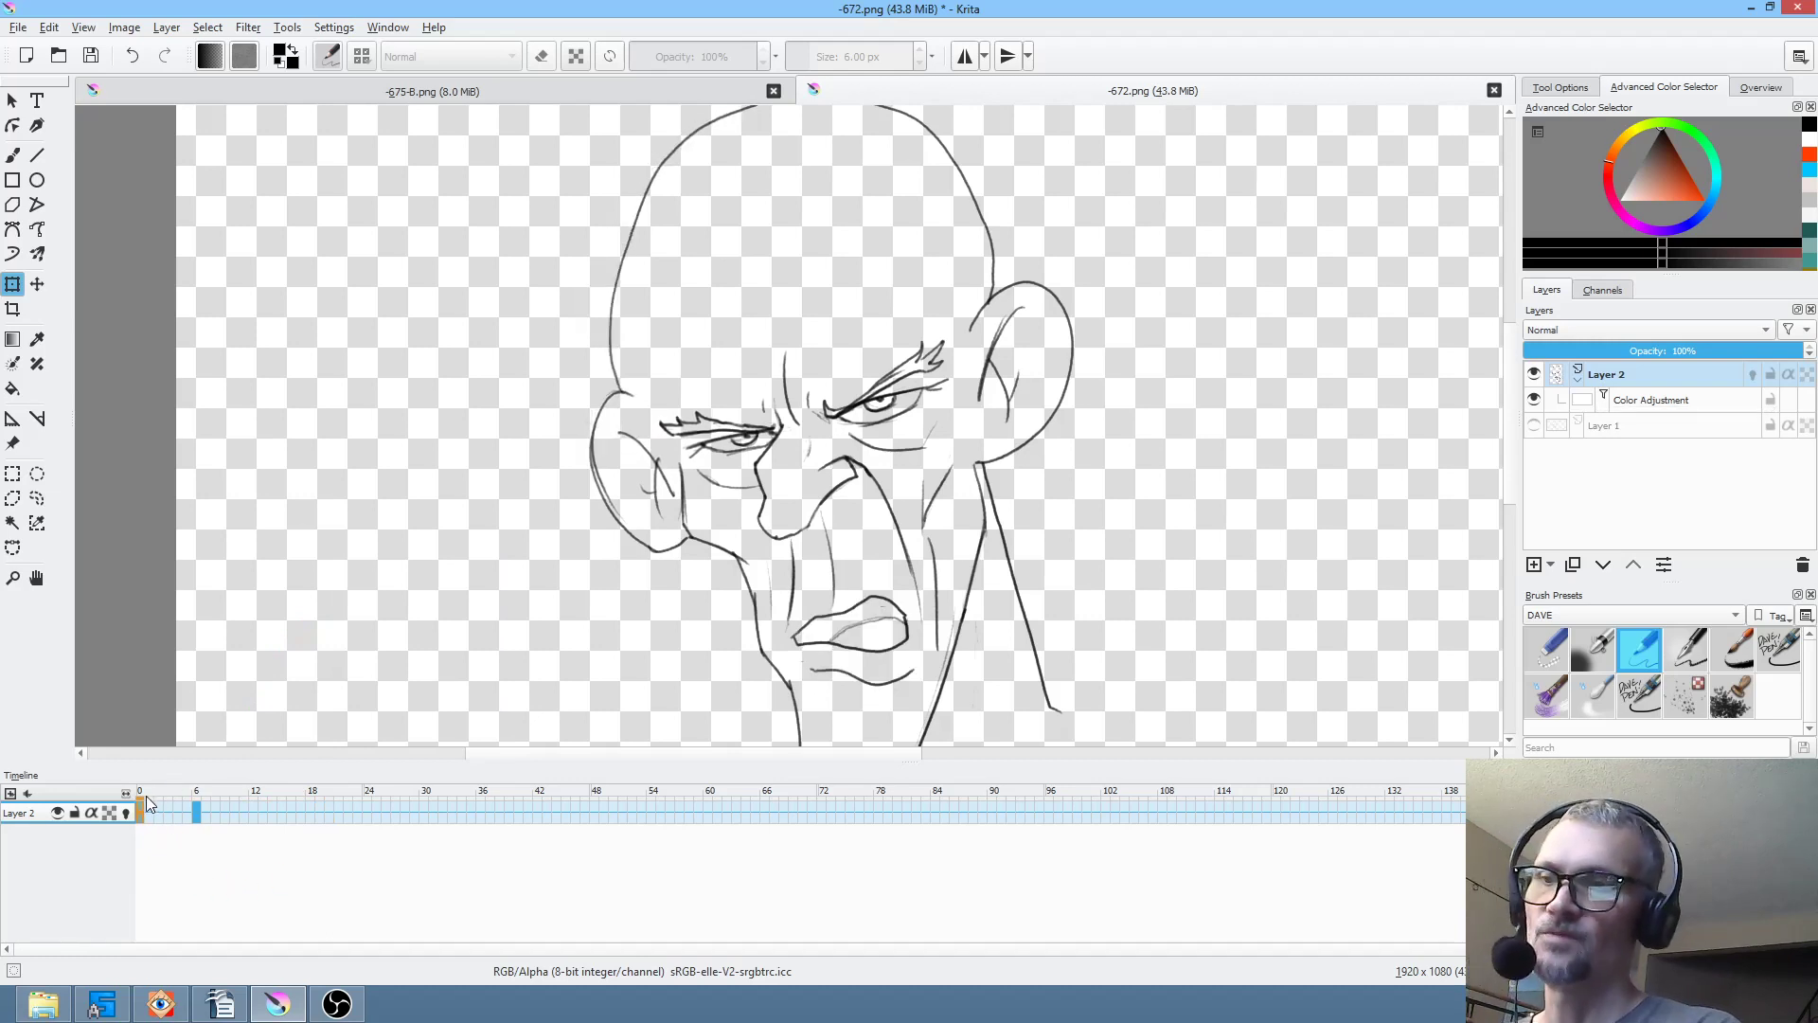
click(177, 810)
click(195, 810)
click(138, 811)
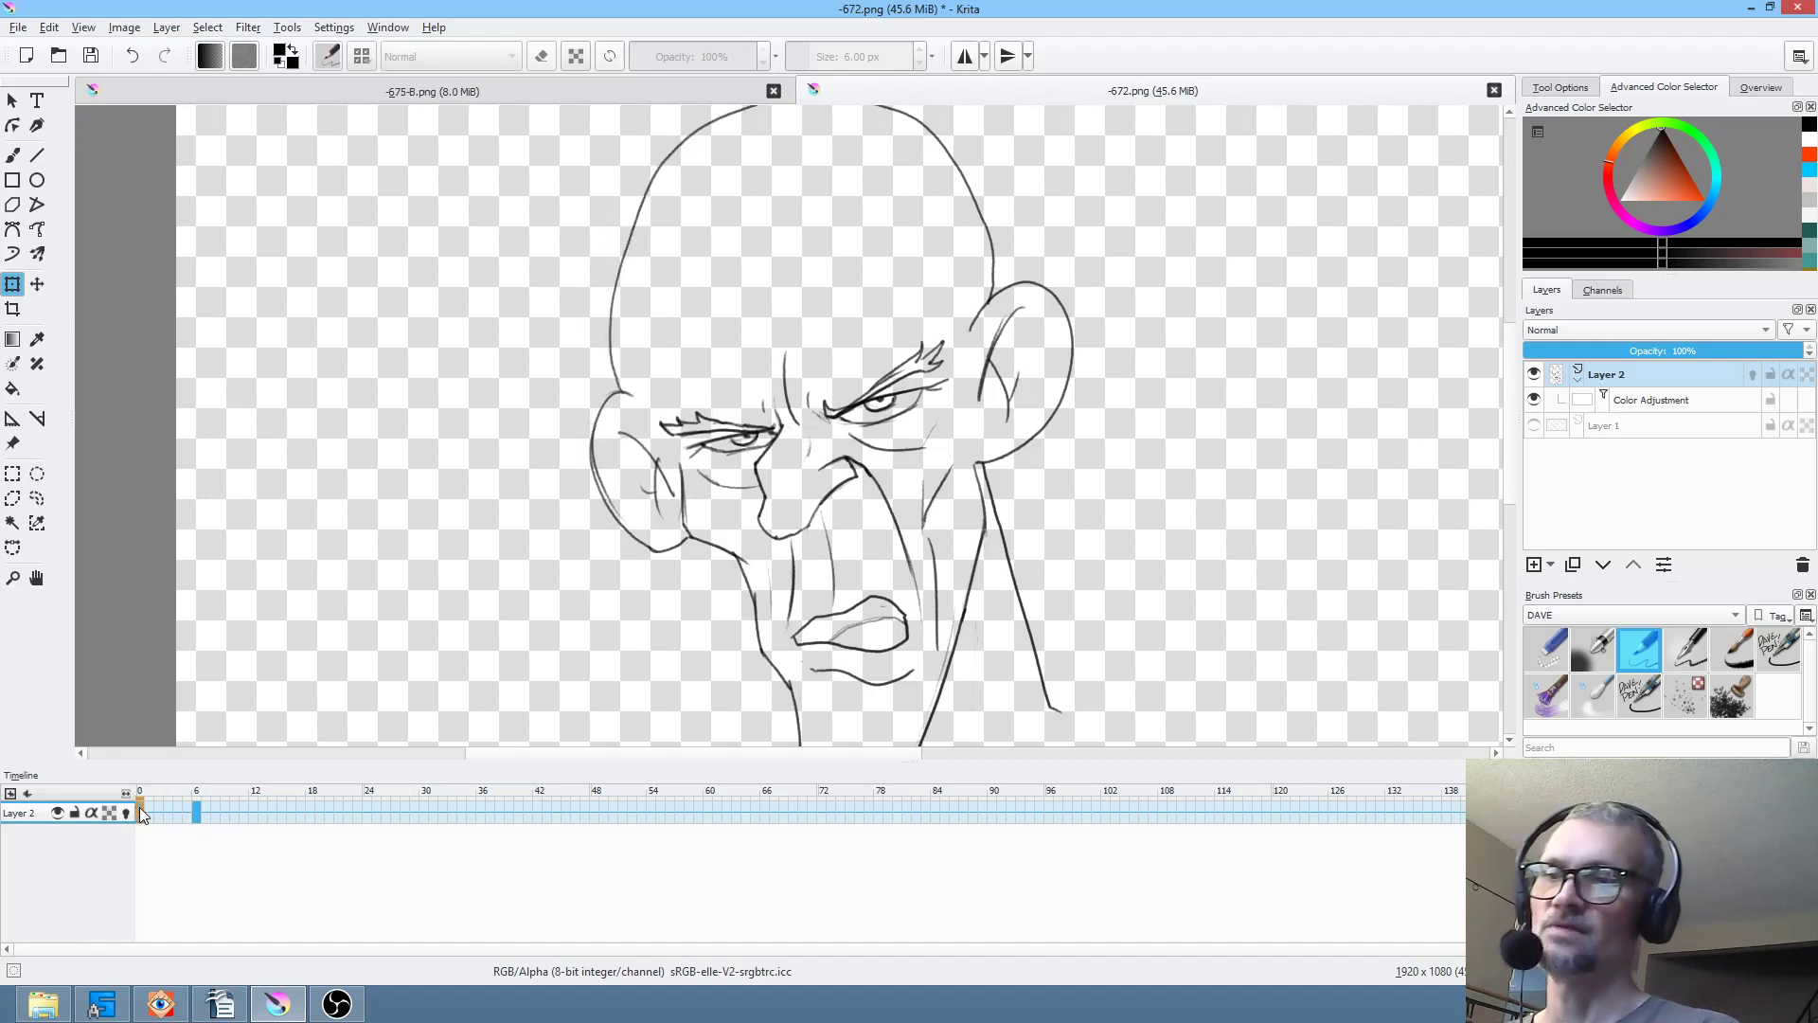
- Look through the frames beyond the frame 6 keyframe and return to frame 6
click(206, 813)
drag(210, 830, 616, 830)
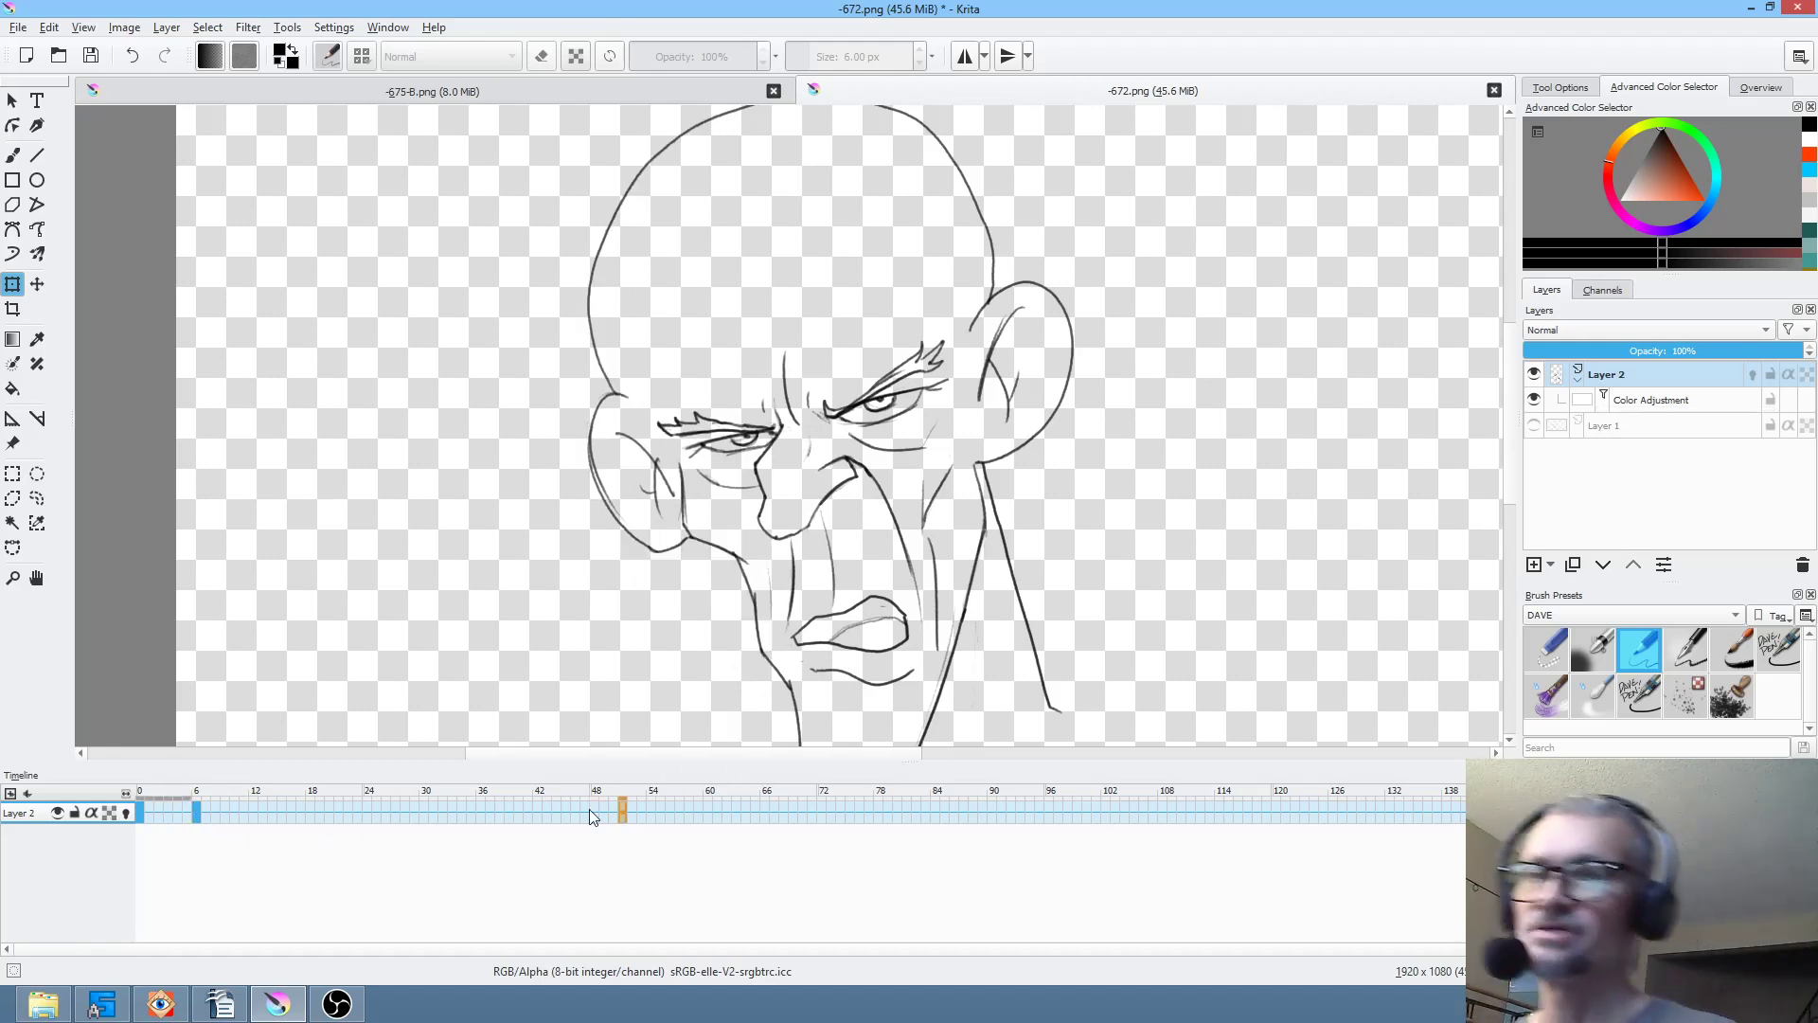
click(197, 812)
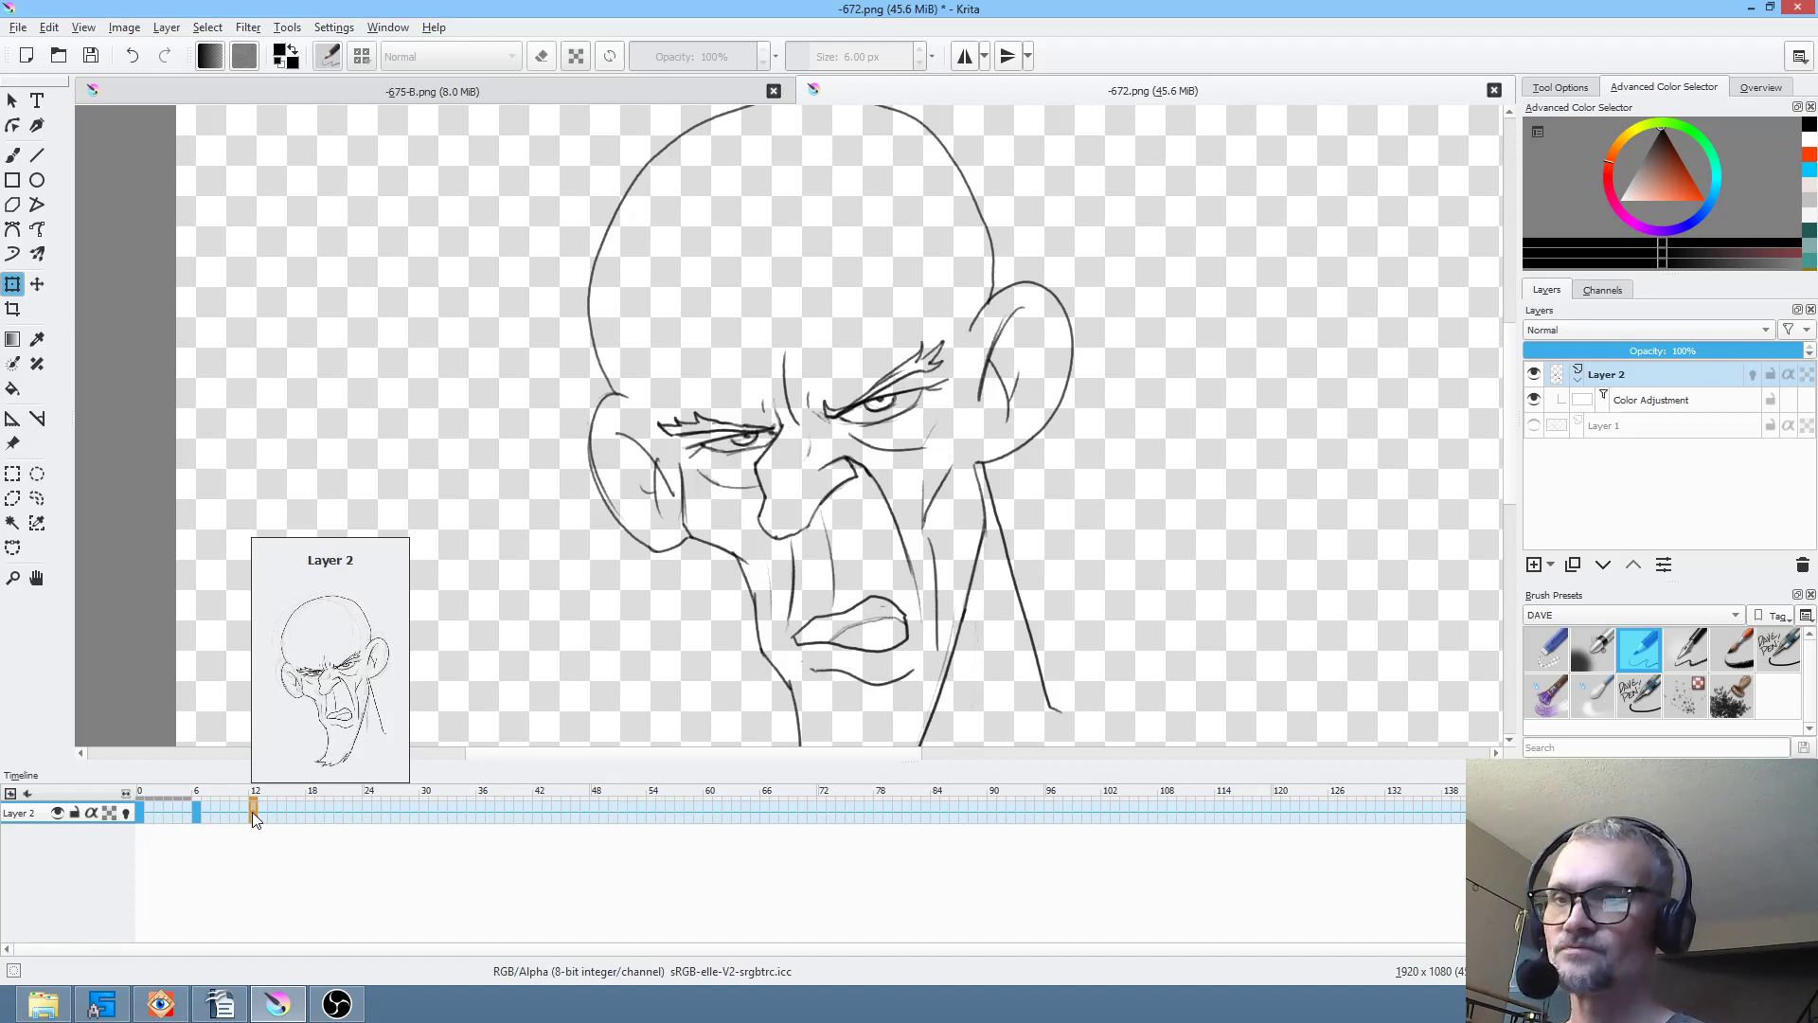
drag(252, 811, 197, 809)
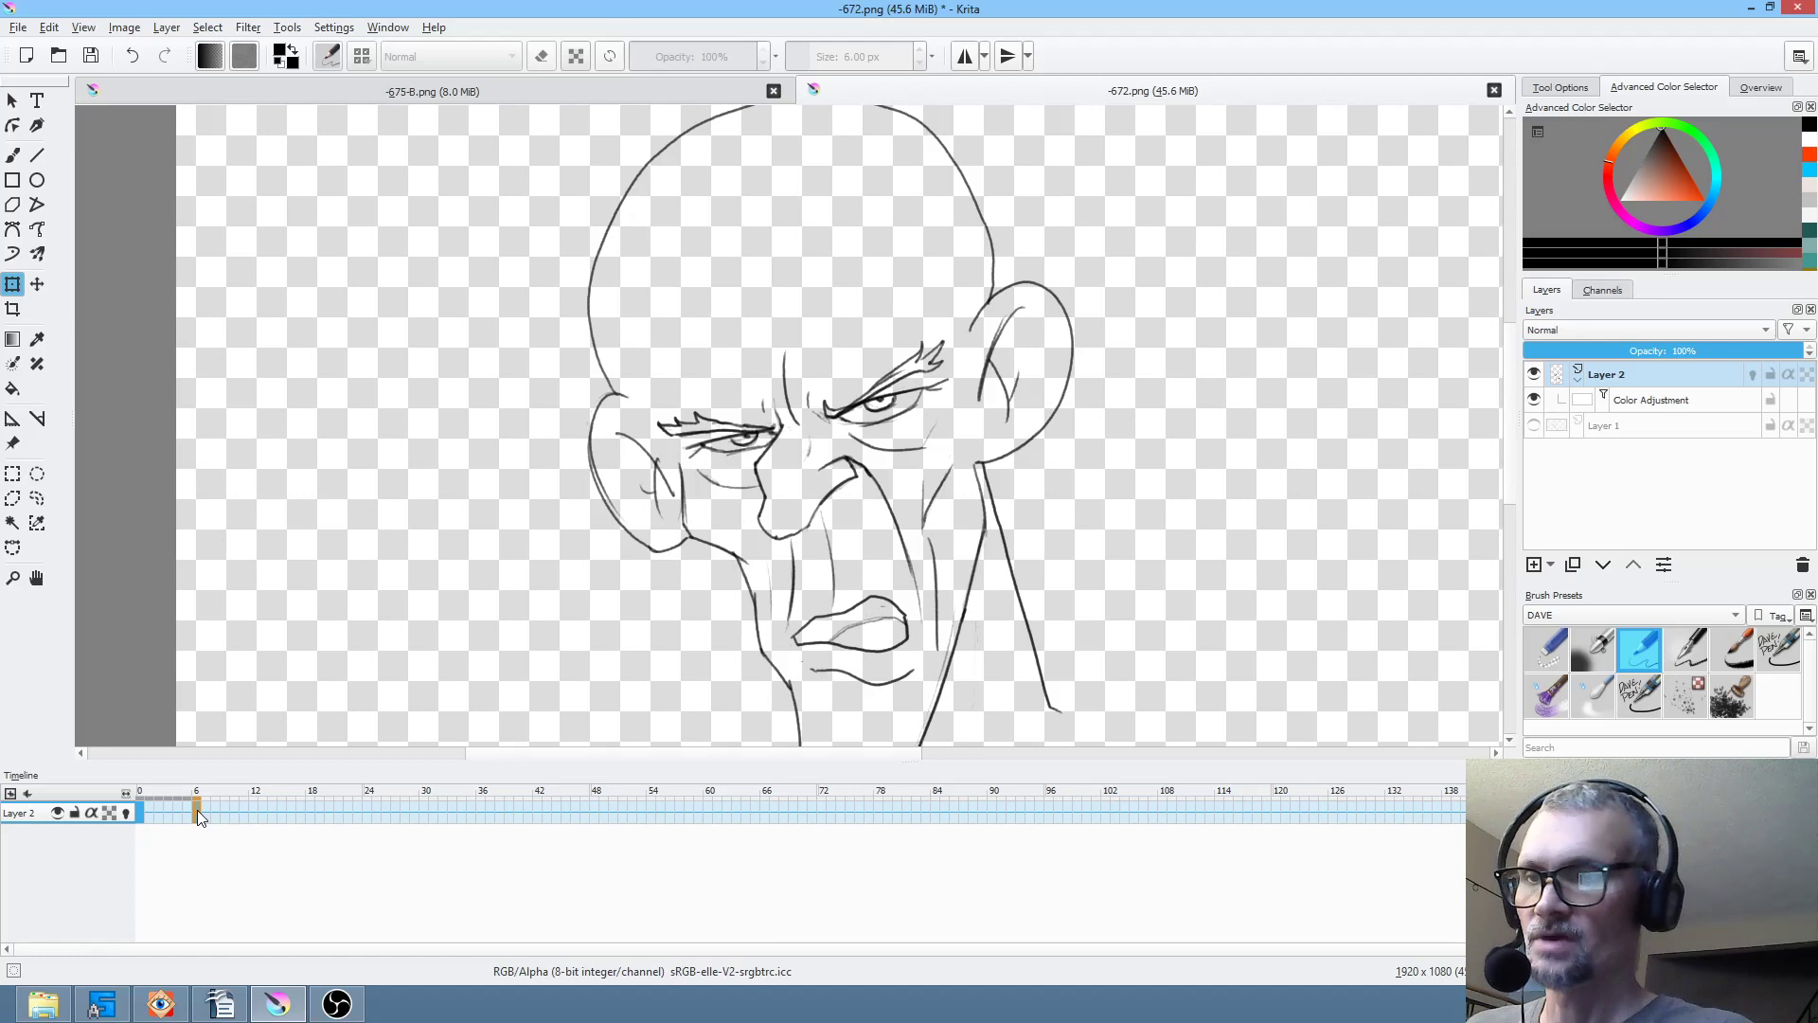
- At frame 0, outline the mouth area with a freehand selection and copy it onto a new pasted layer
click(142, 812)
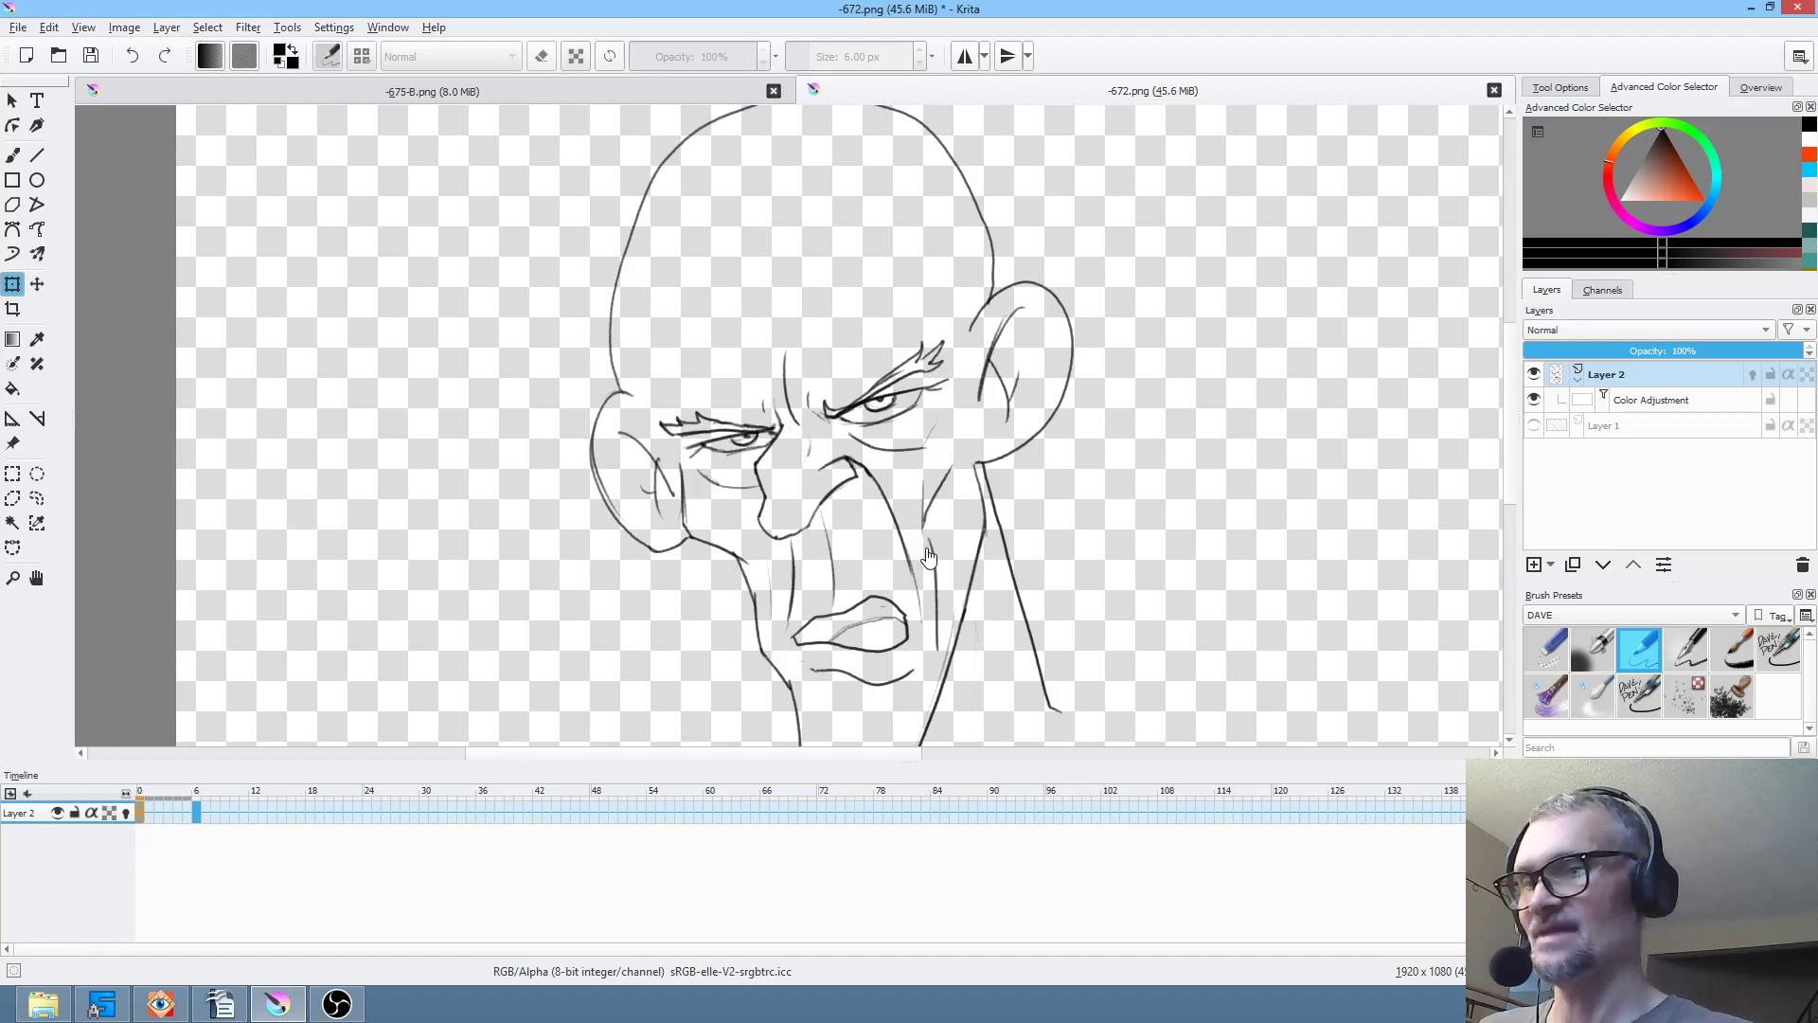
key(l)
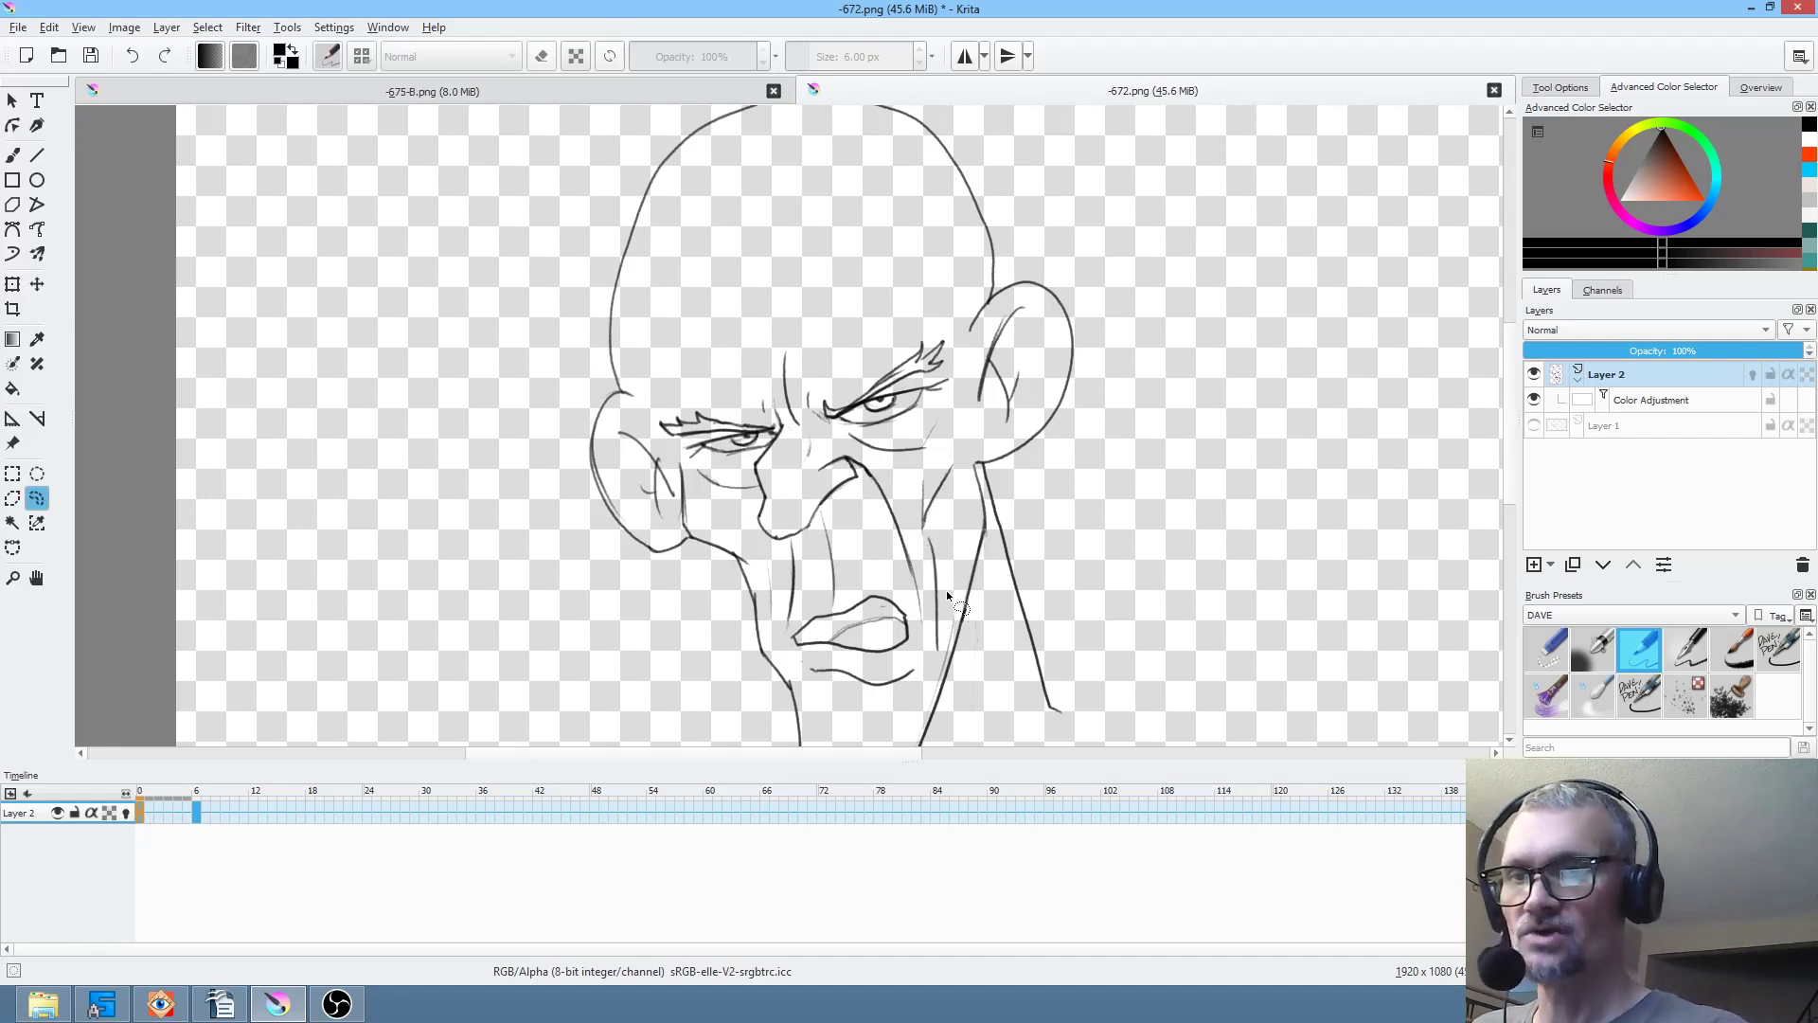
mouse_move(795, 587)
mouse_down()
mouse_move(767, 621)
mouse_move(796, 675)
mouse_move(849, 701)
mouse_move(904, 696)
mouse_up()
drag(954, 609, 952, 581)
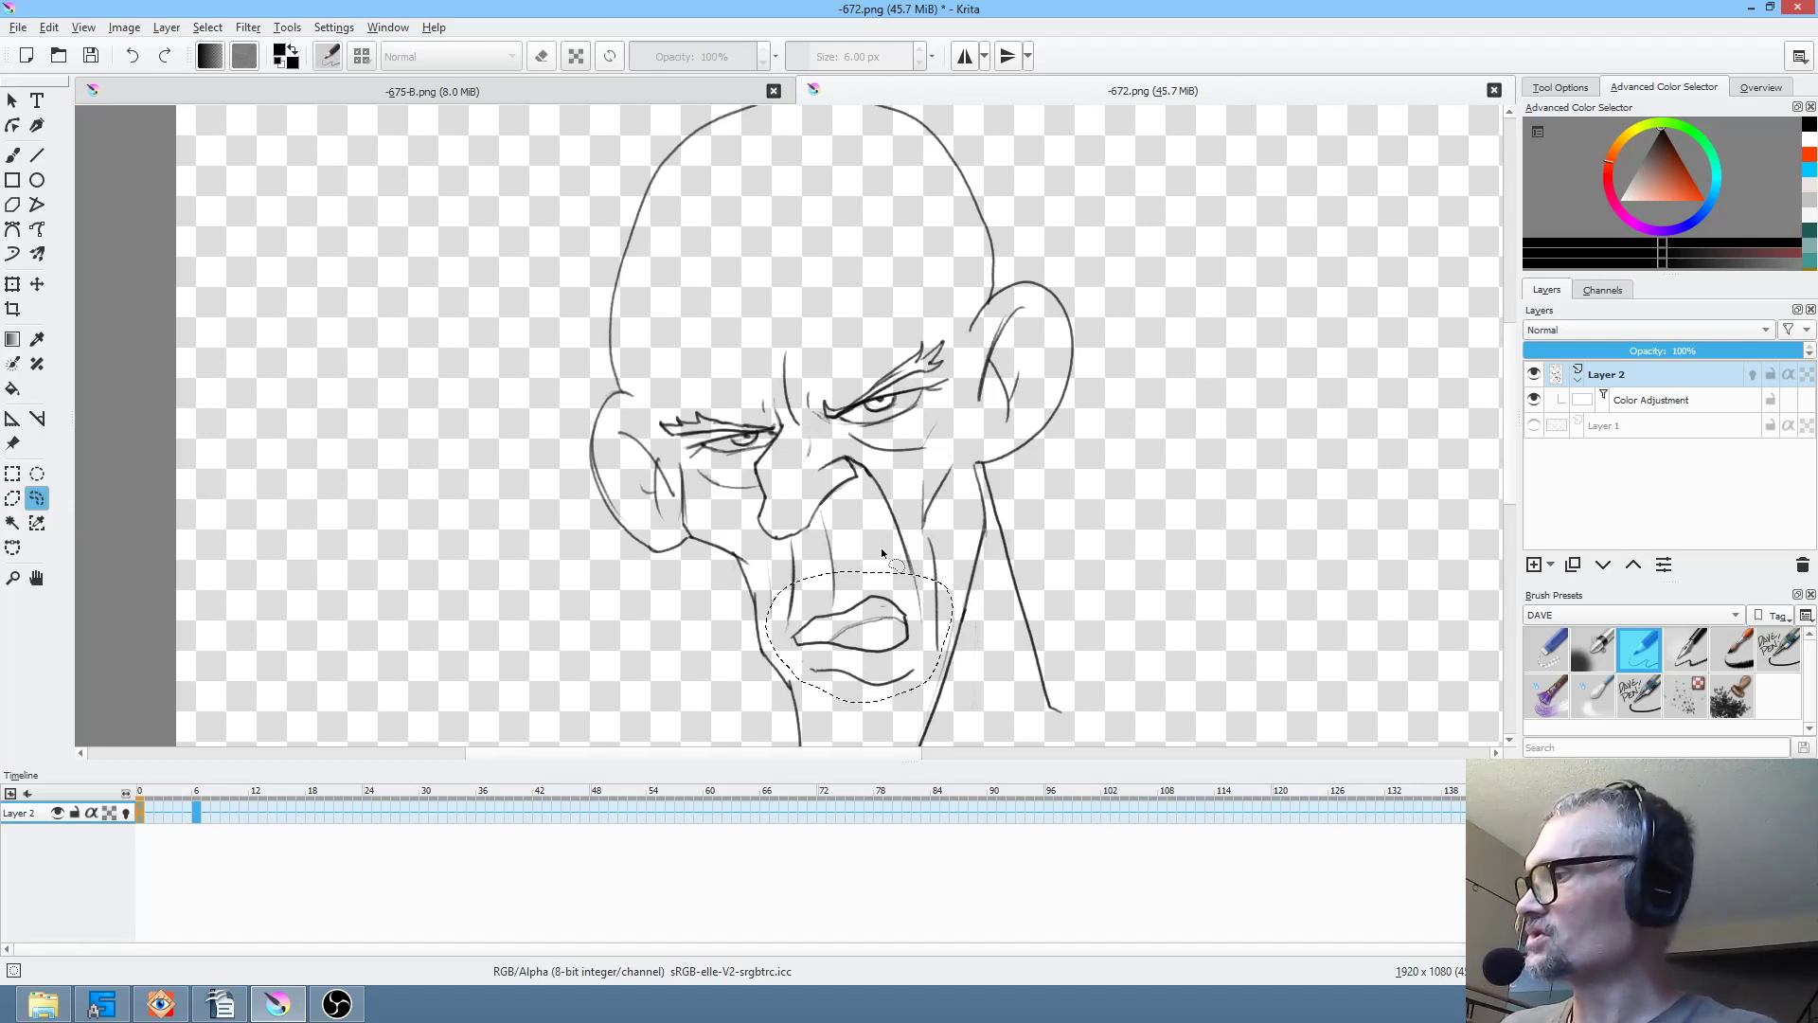
key(ctrl+c)
key(ctrl+v)
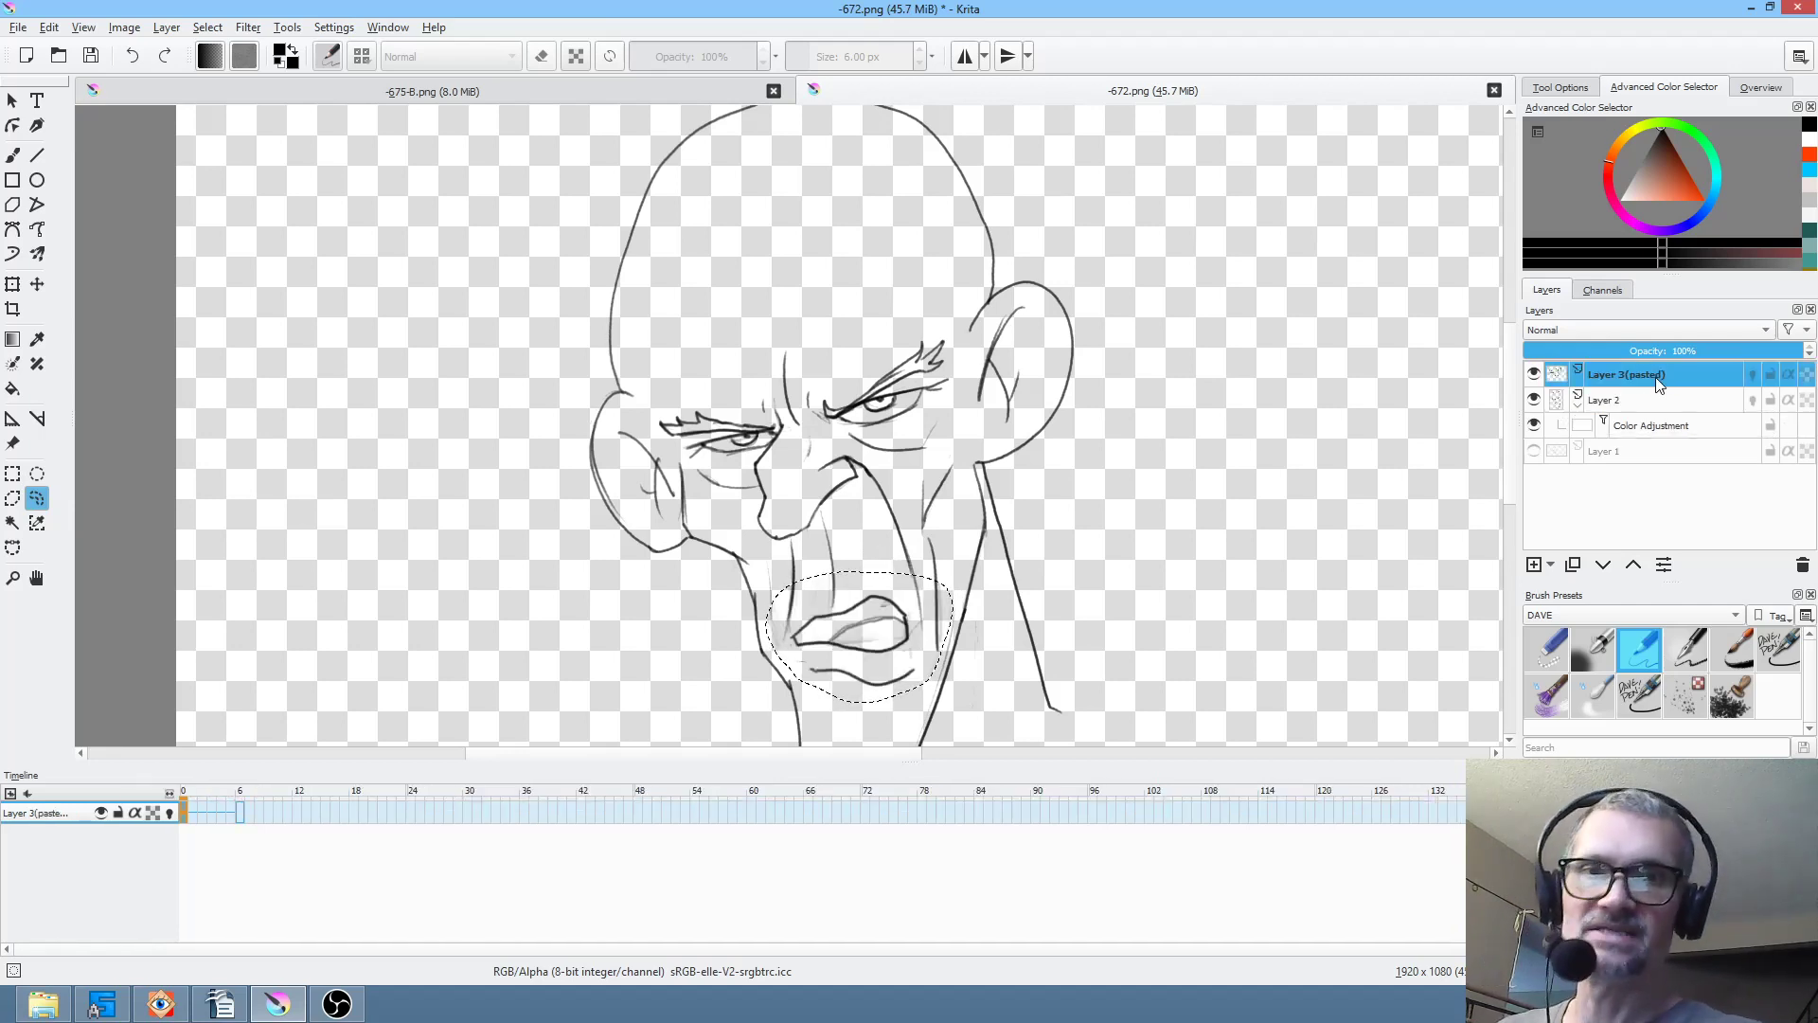
mouse_move(1657, 379)
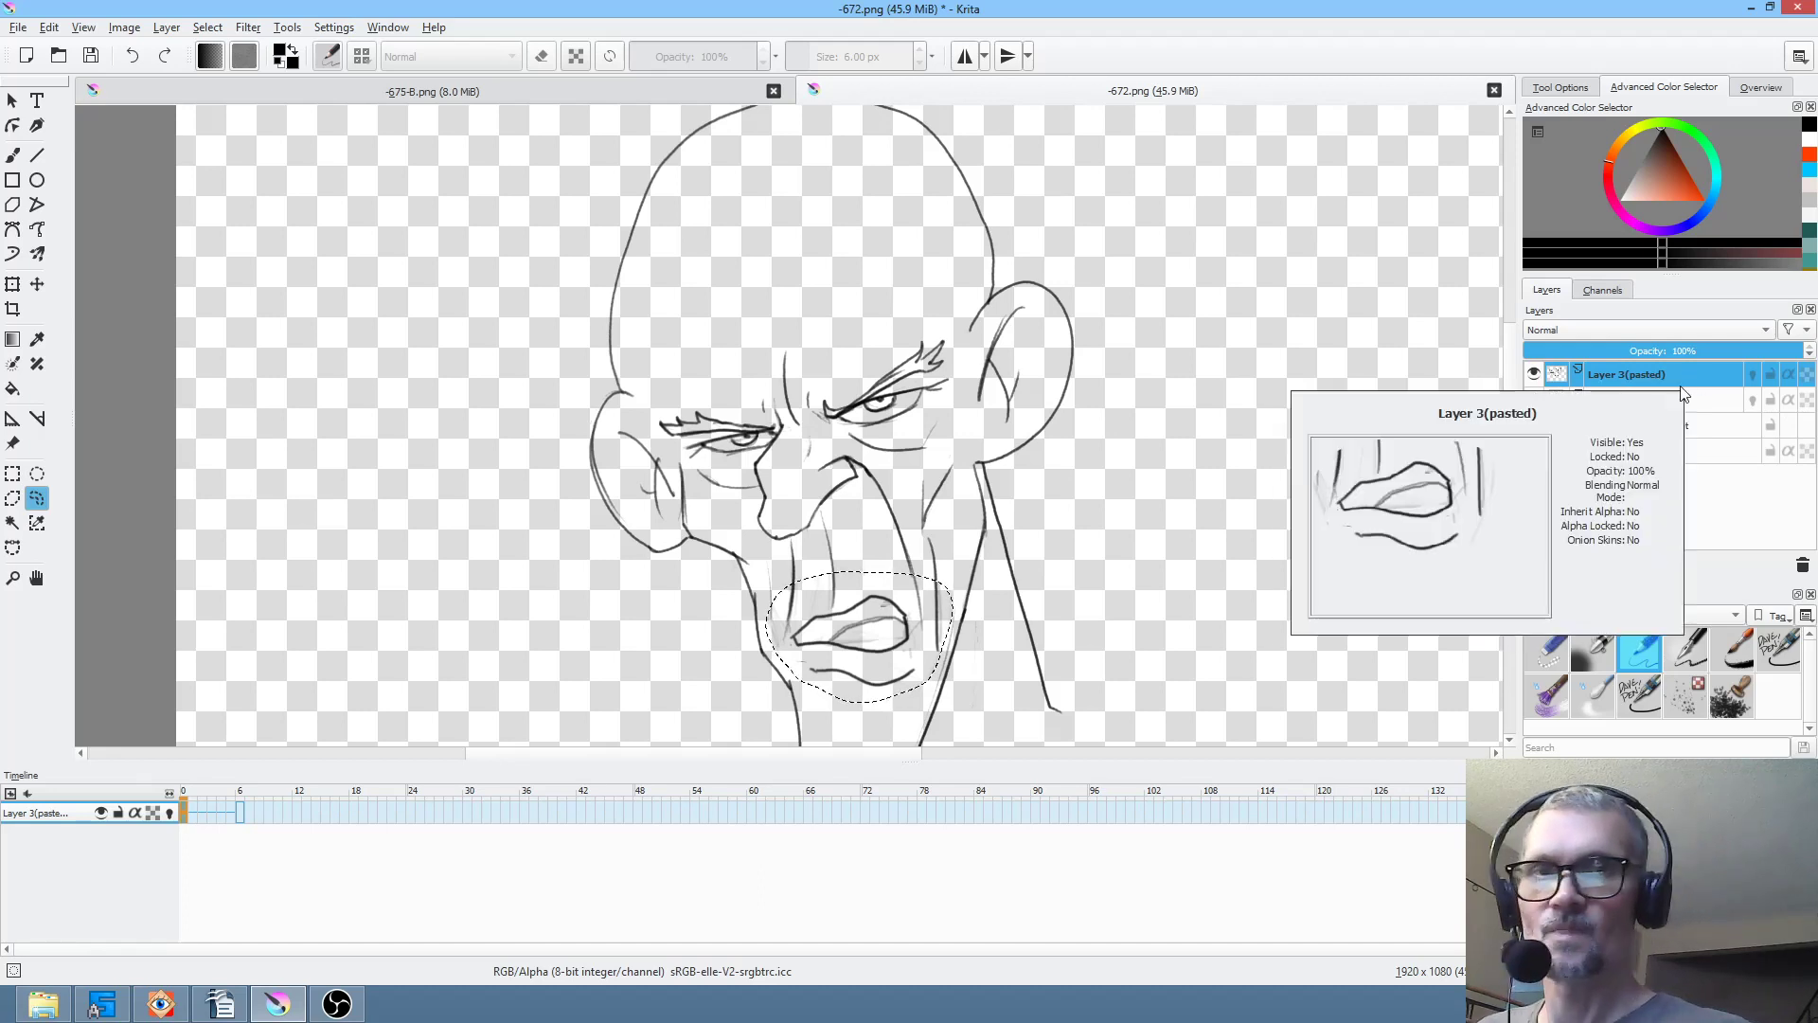
- Show only the pasted mouth layer by hiding Layer 2 and its Color Adjustment, and check it on the timeline
click(1659, 424)
click(1534, 400)
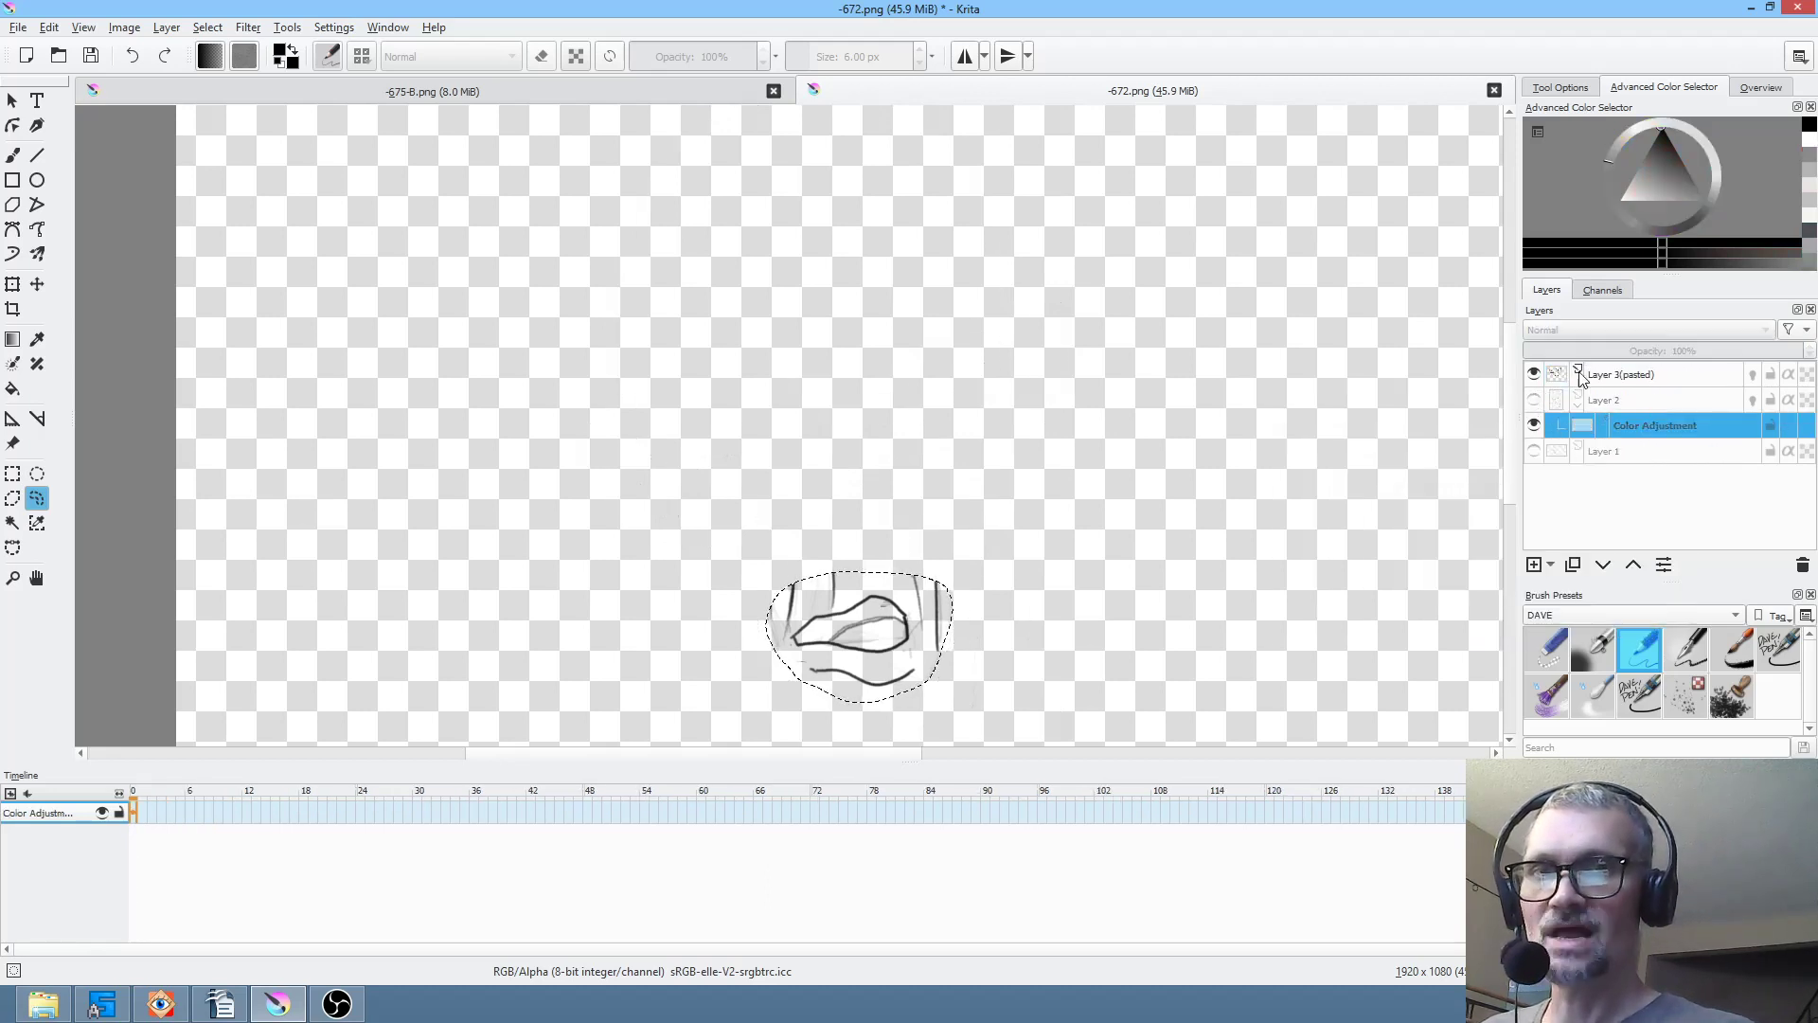
click(1534, 425)
click(1628, 375)
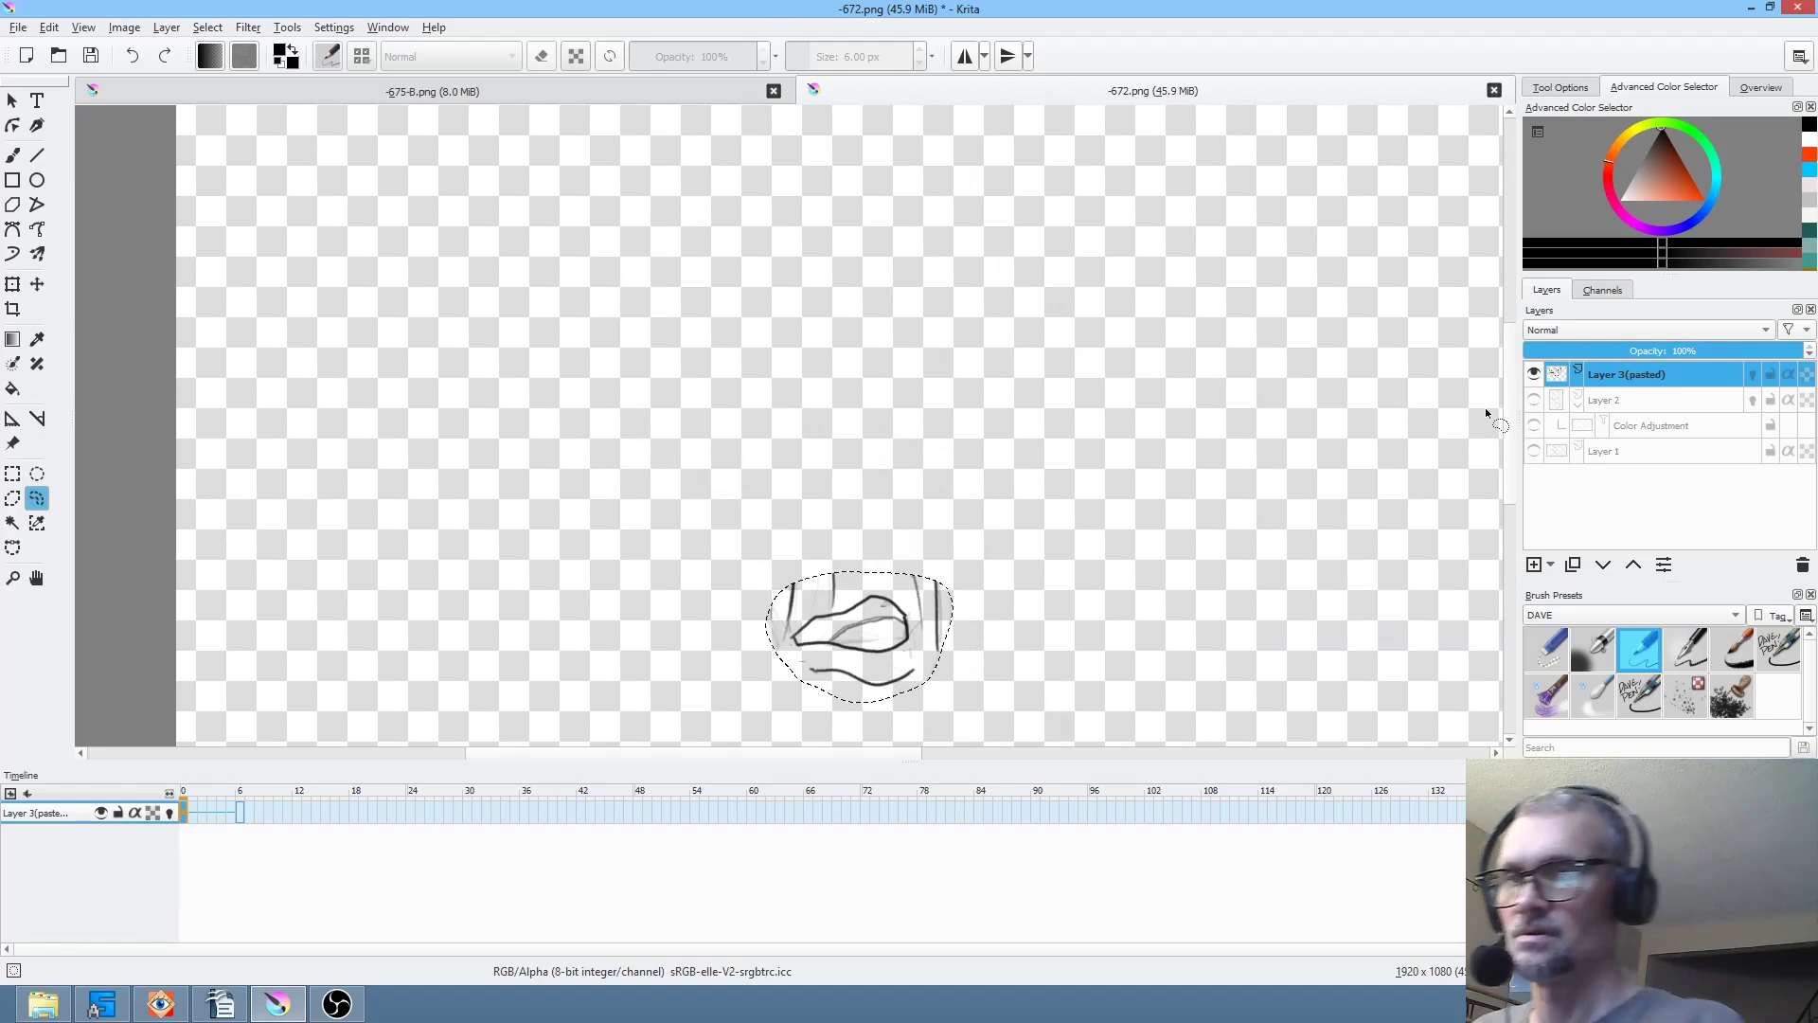
mouse_move(191, 789)
mouse_down()
mouse_move(281, 797)
mouse_move(216, 808)
mouse_move(265, 815)
mouse_move(185, 809)
mouse_move(241, 814)
mouse_move(175, 829)
mouse_up()
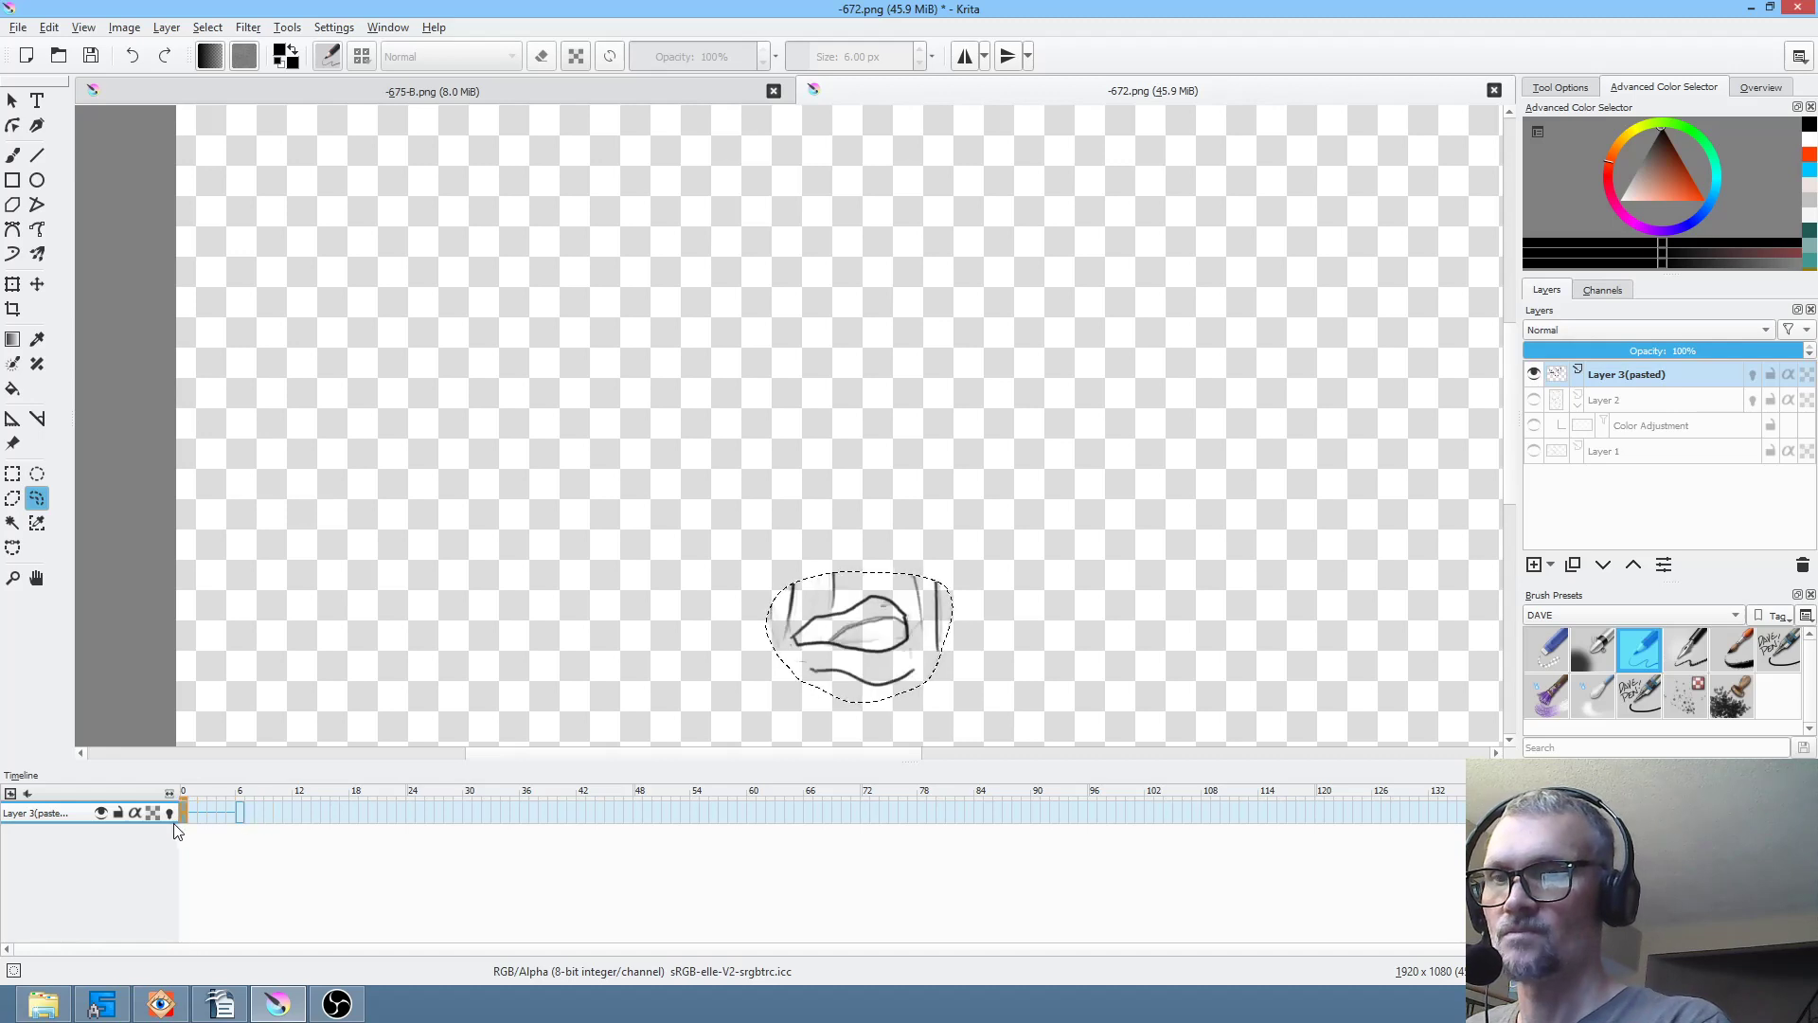
- Check Layer 2 with its mouth area removed and the pasted mouth layer hidden, and undo the mouth cut and paste
click(1534, 400)
click(1534, 425)
click(1534, 374)
mouse_move(195, 810)
mouse_down()
mouse_move(263, 793)
mouse_move(207, 790)
mouse_move(279, 797)
mouse_move(183, 792)
mouse_up()
click(1640, 375)
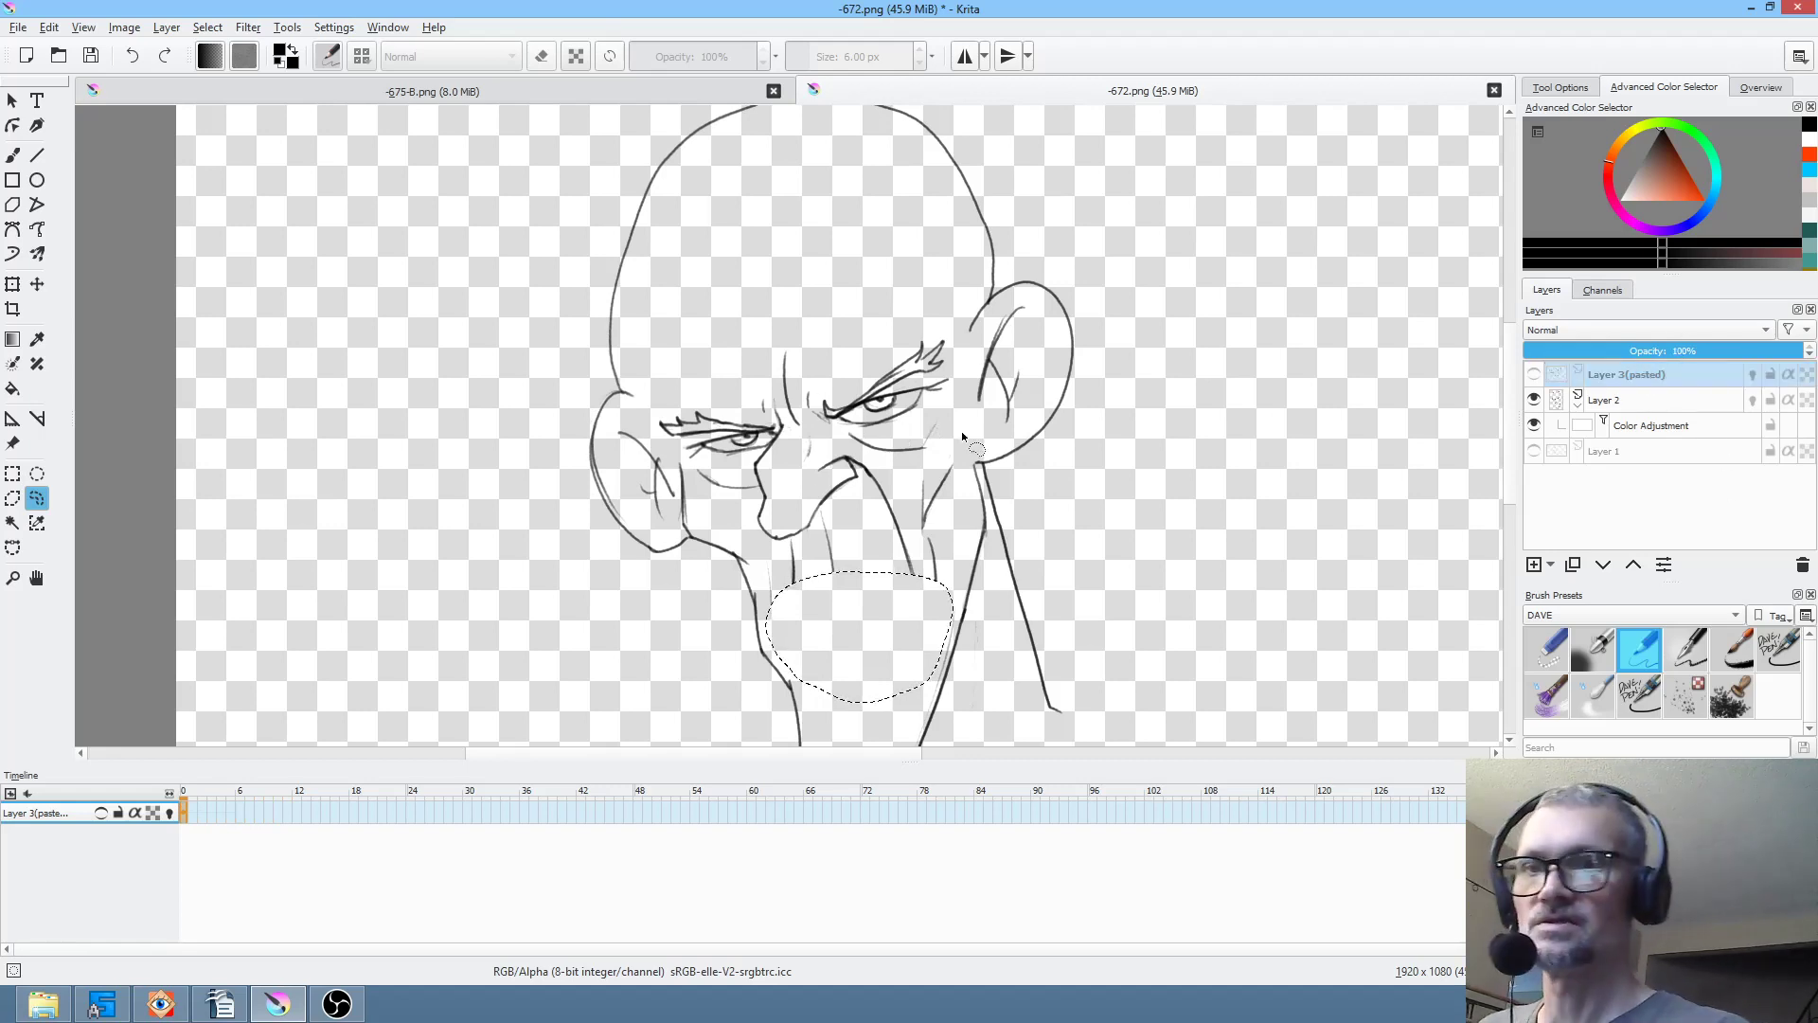
key(ctrl+z)
key(ctrl+z)
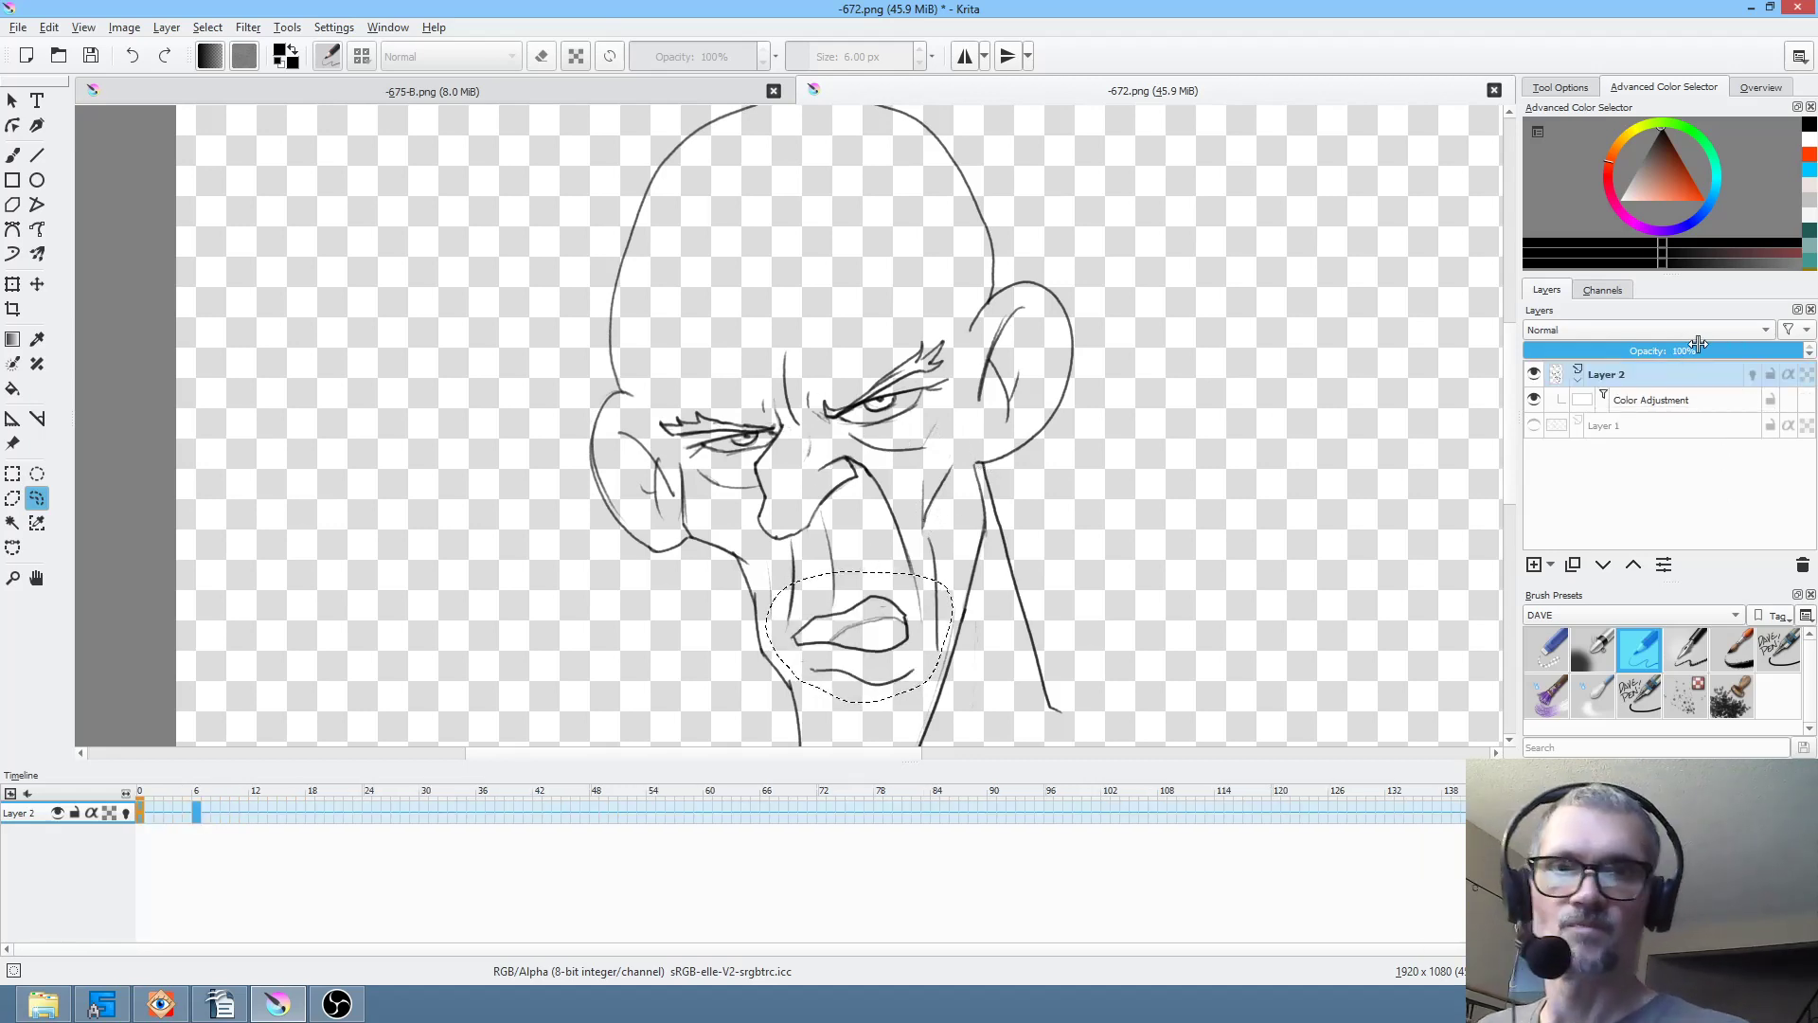
- Remove the Color Adjustment from Layer 2 and duplicate Layer 2
click(1562, 377)
mouse_move(1635, 371)
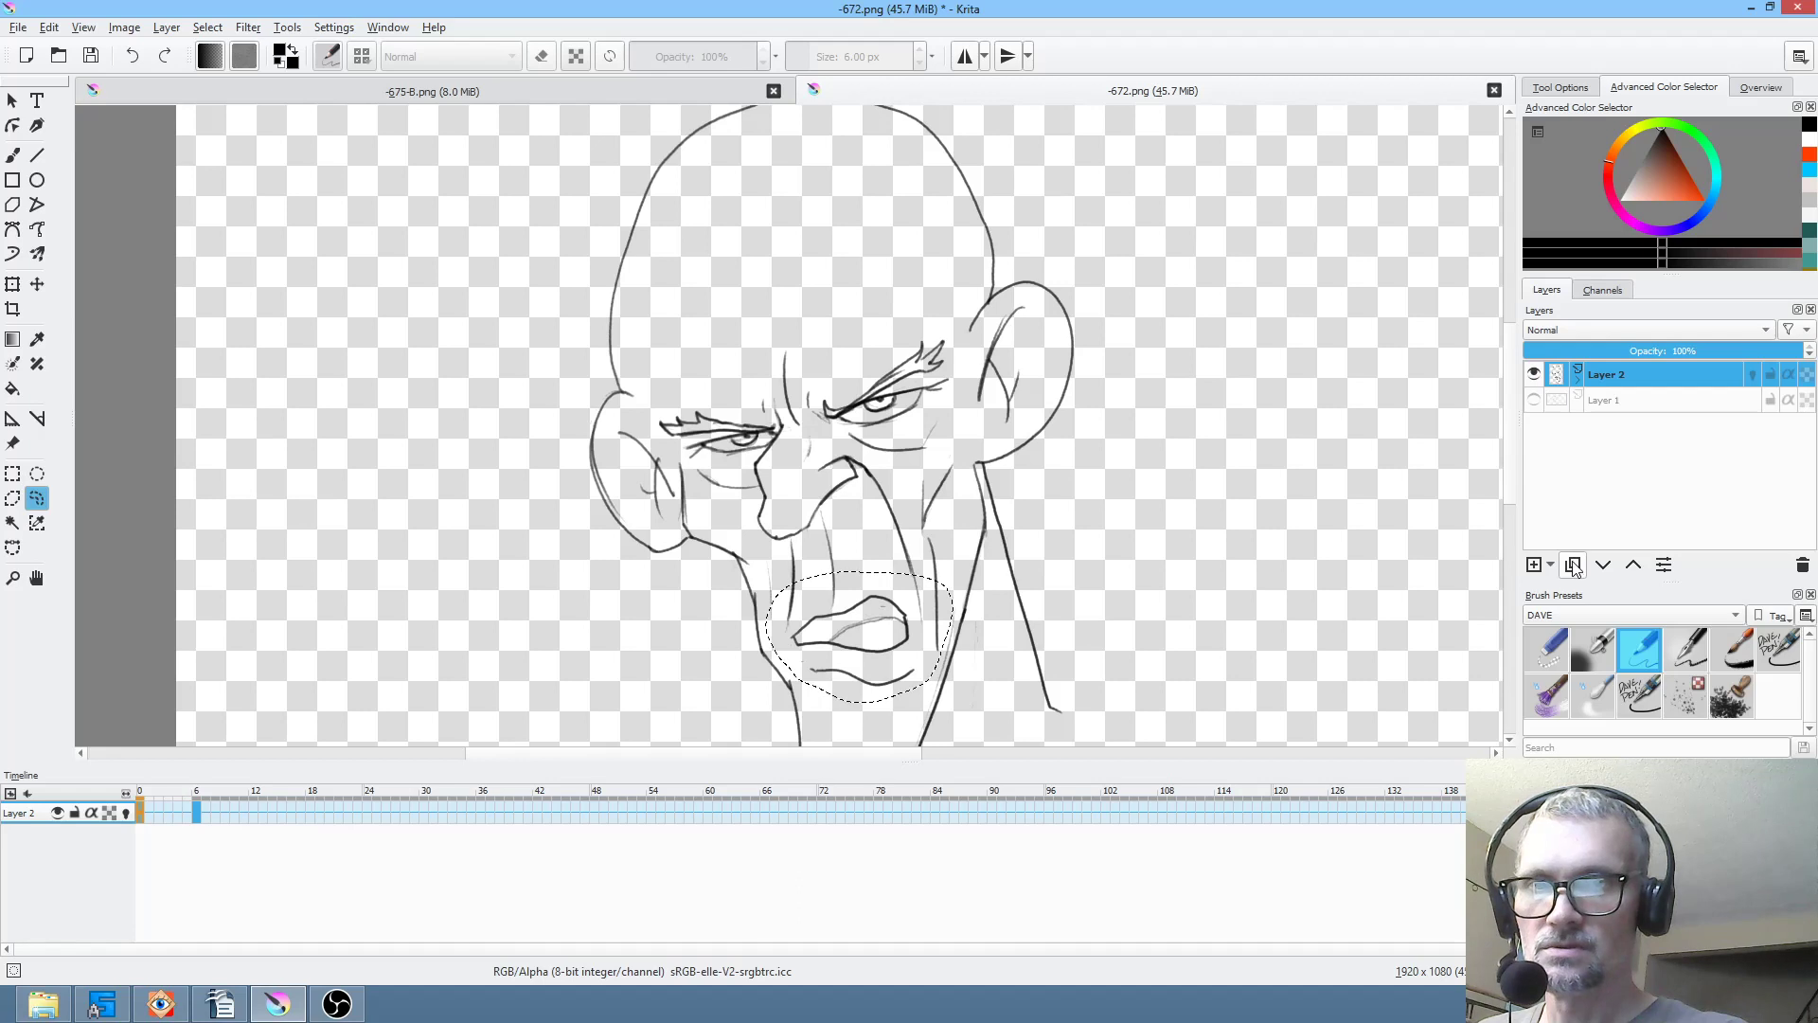
click(1574, 566)
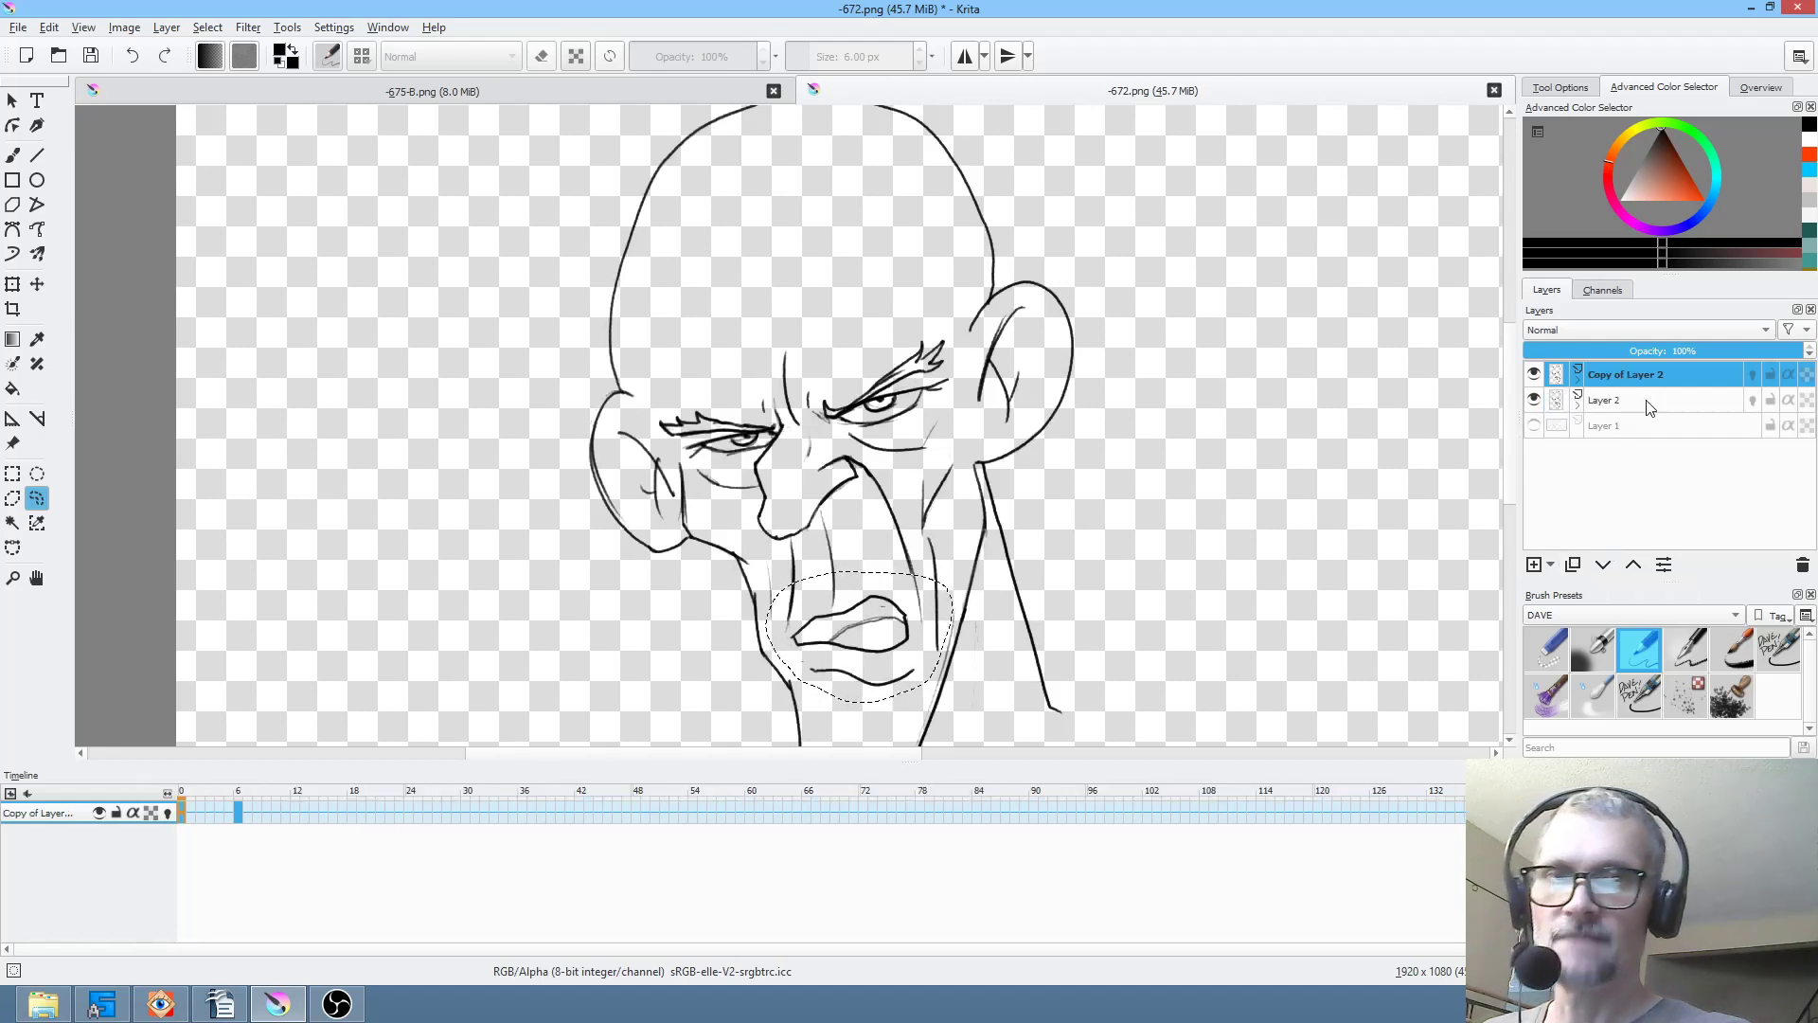
- Remove the frame 6 keyframe from Layer 2 and hide Copy of Layer 2
drag(203, 813, 359, 814)
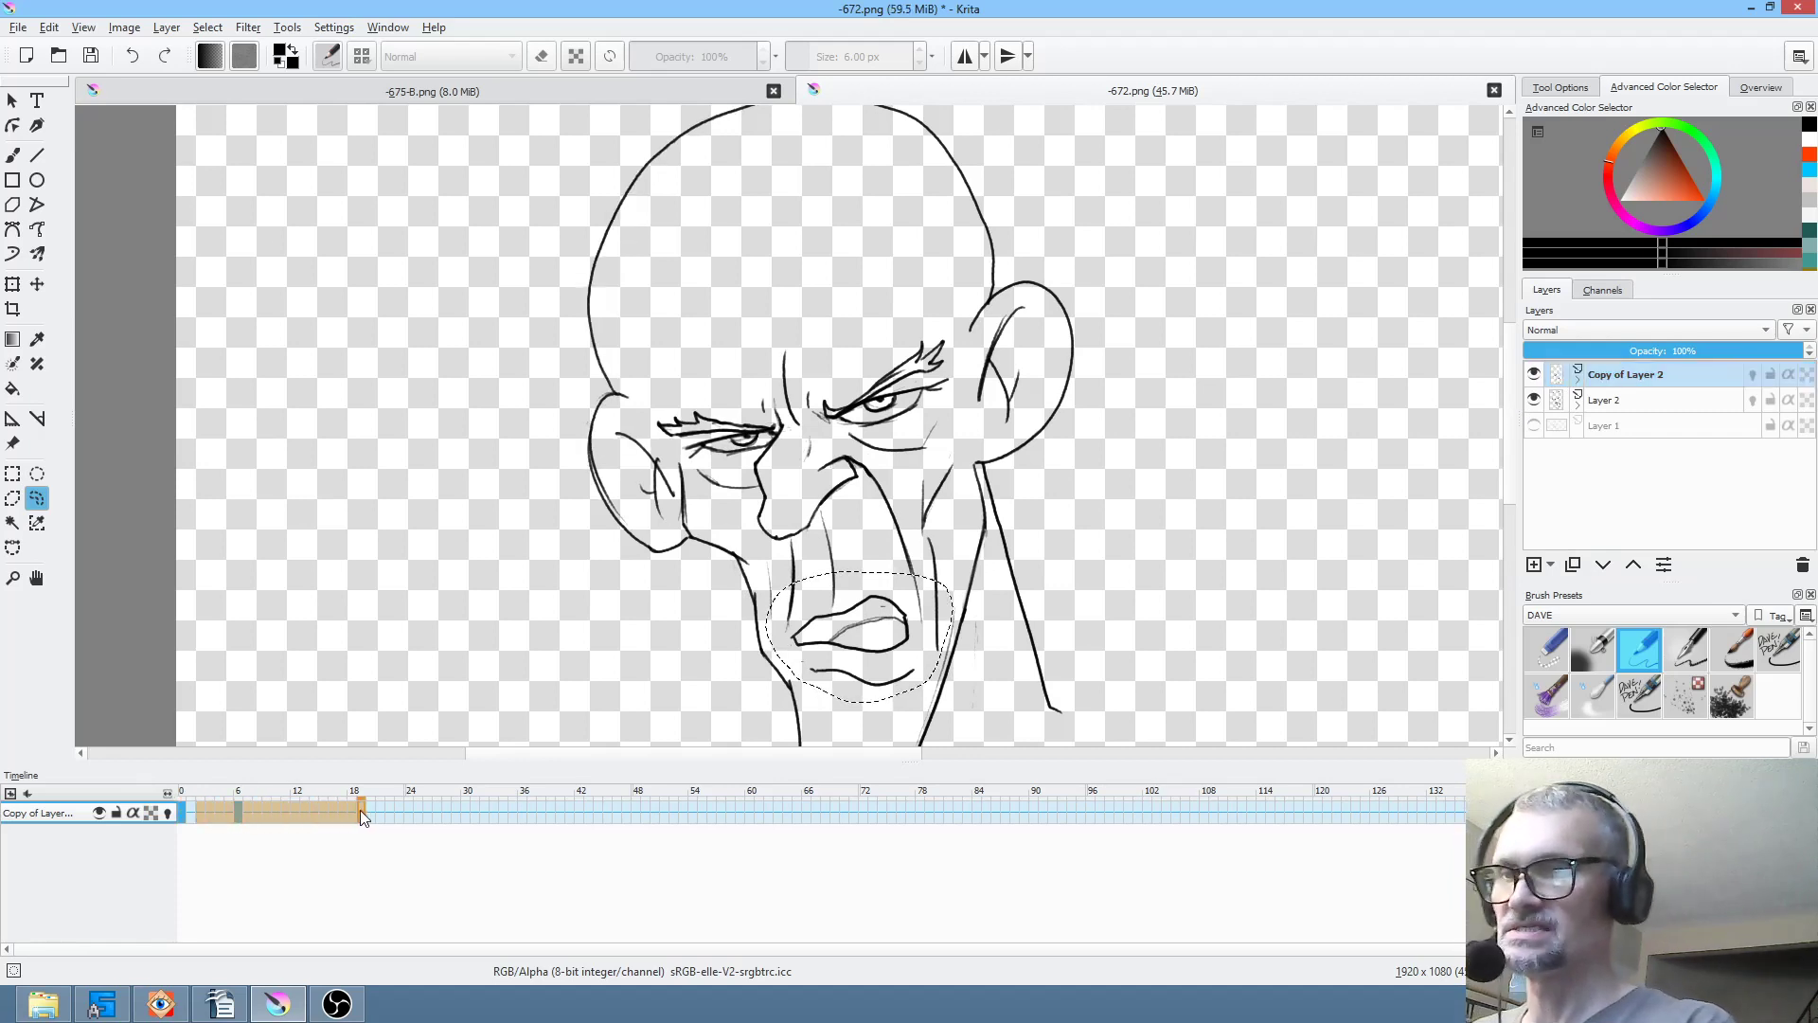
click(1634, 400)
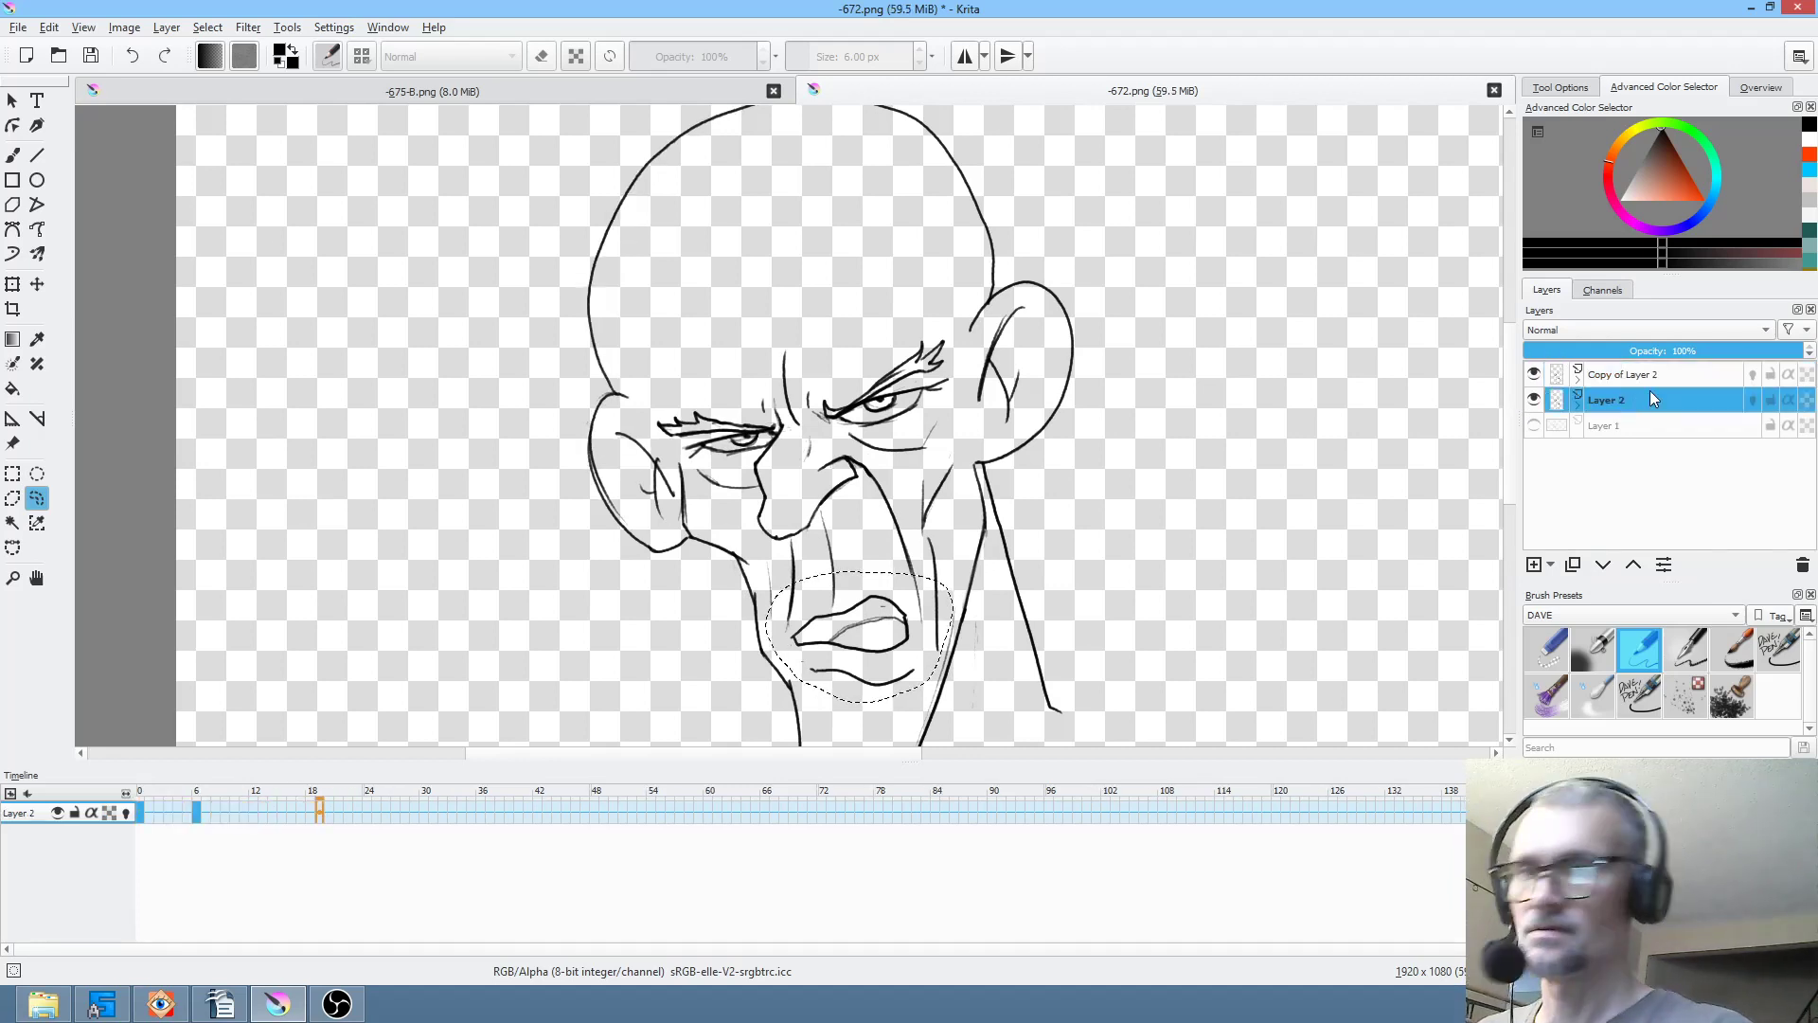
drag(176, 811, 326, 807)
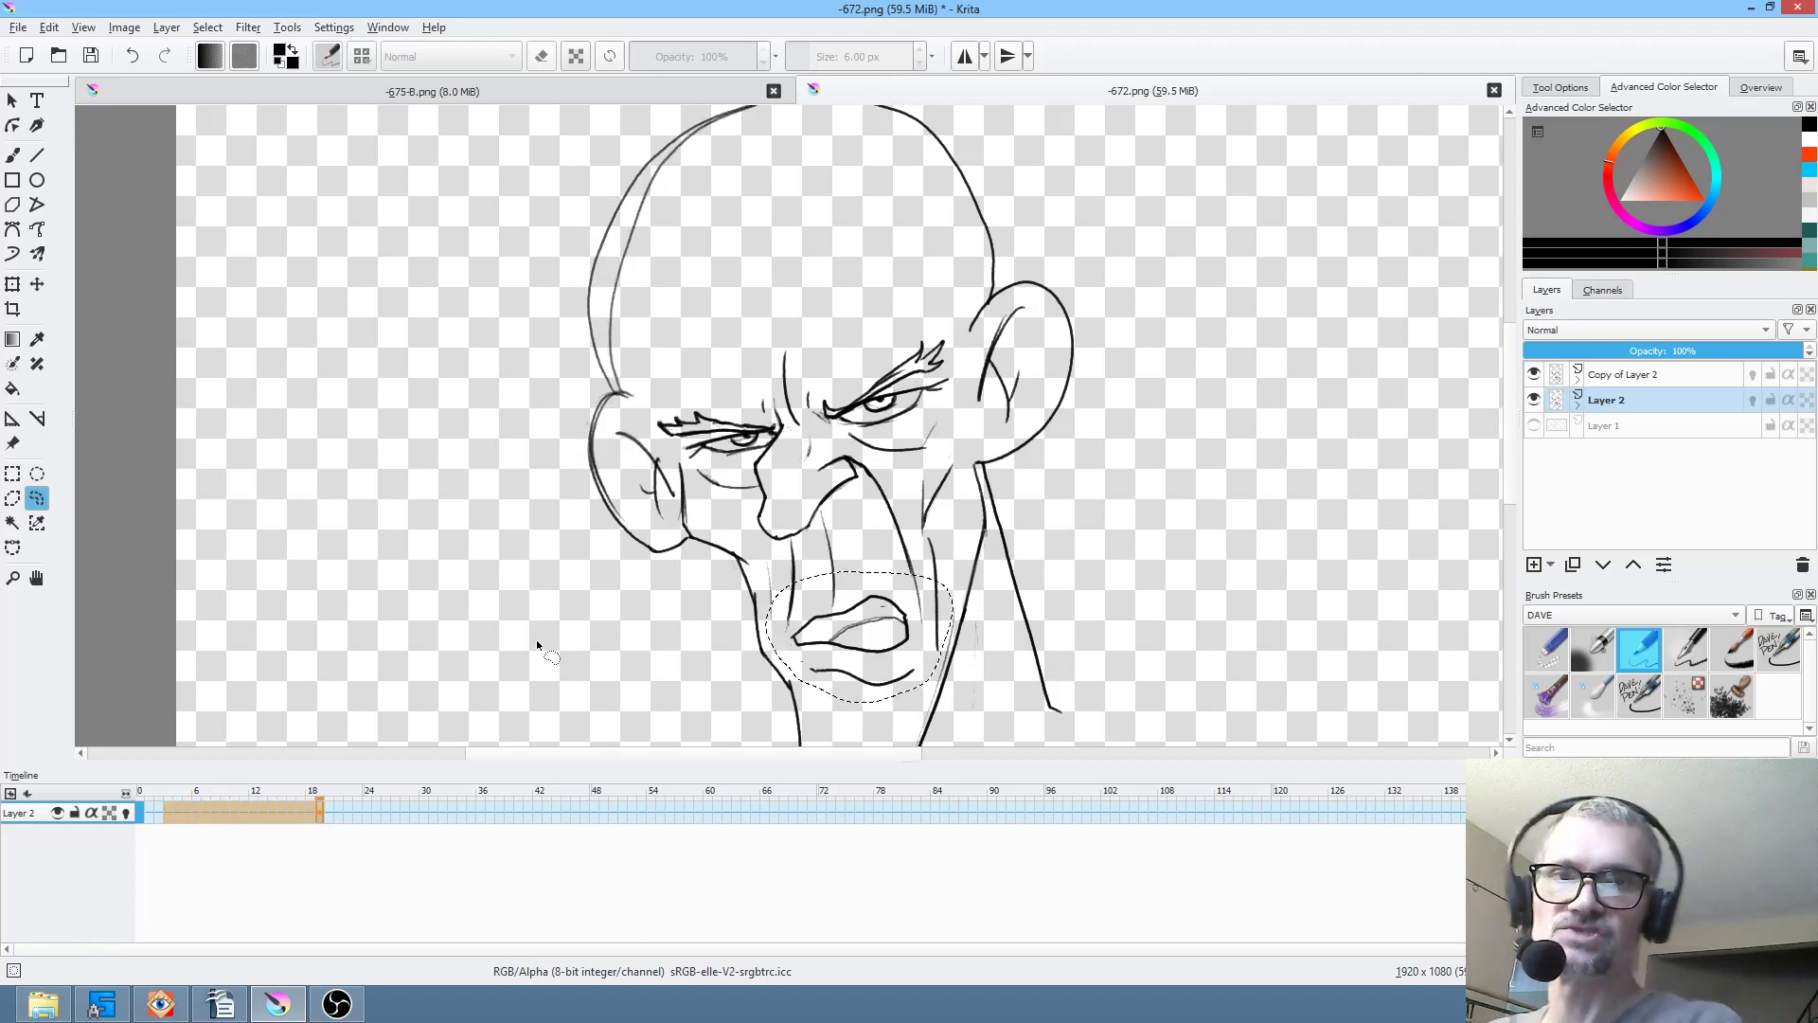
click(1534, 374)
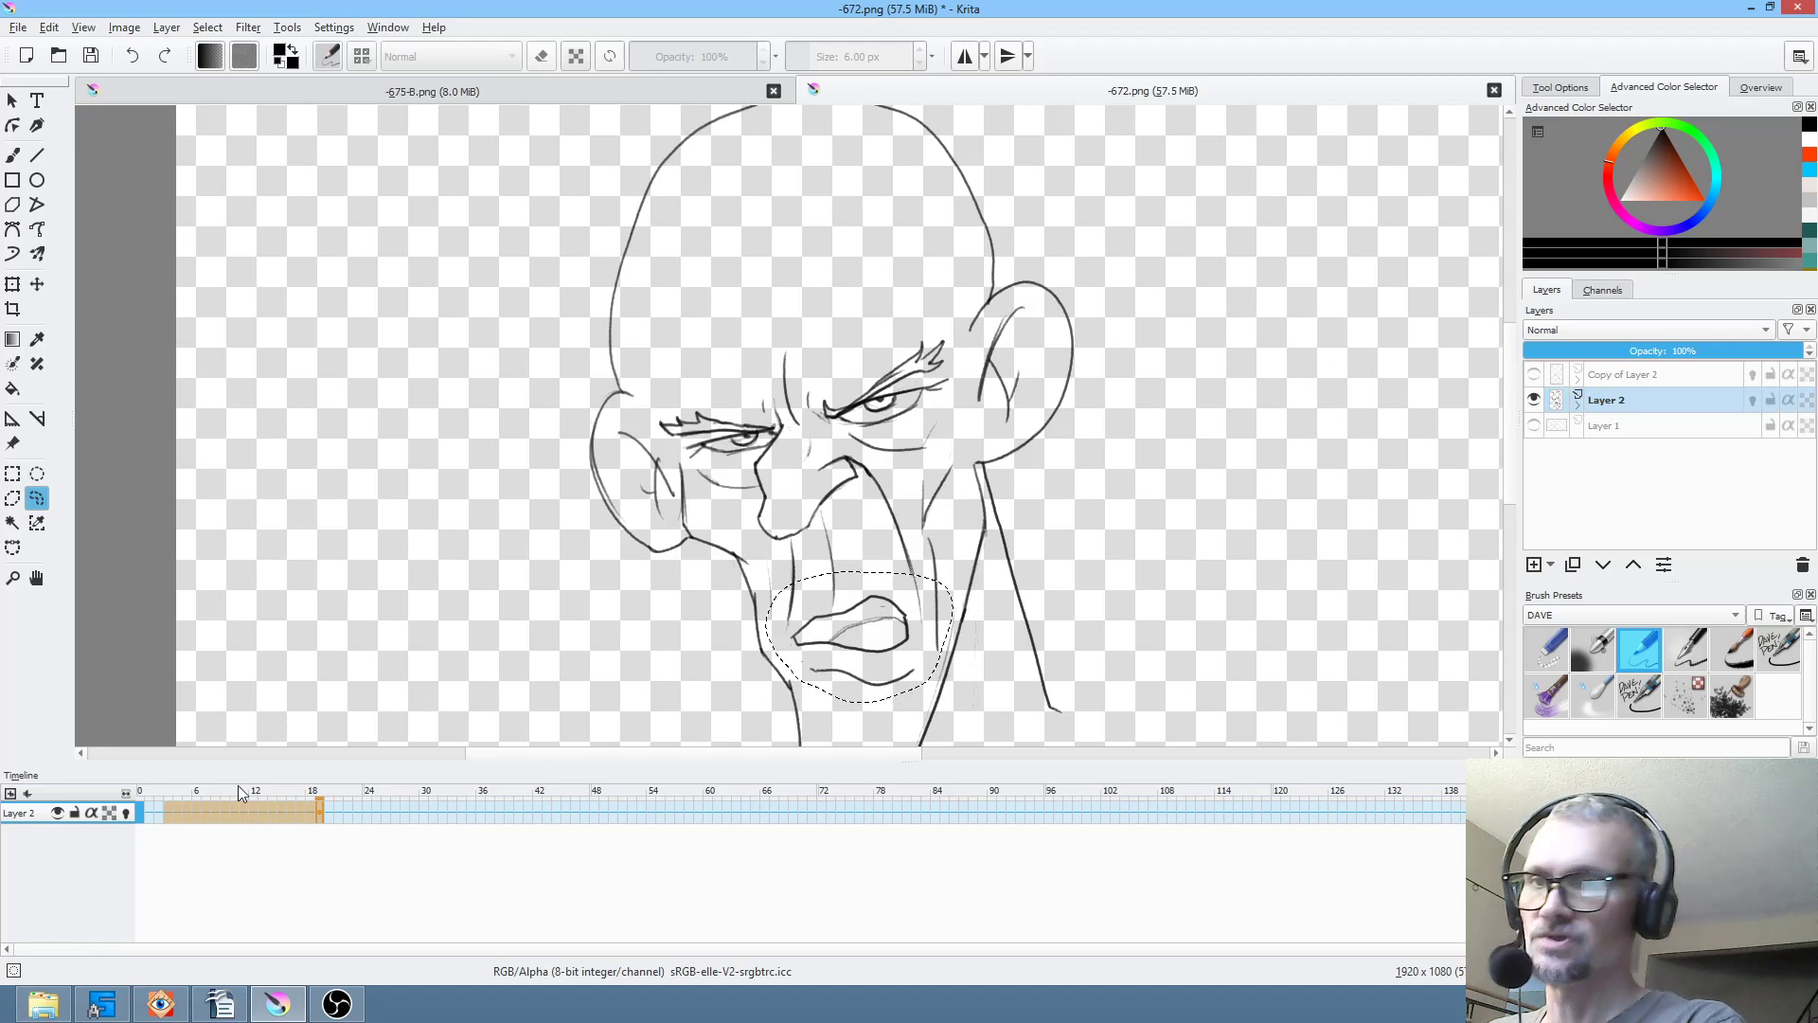
click(144, 813)
drag(322, 803, 828, 812)
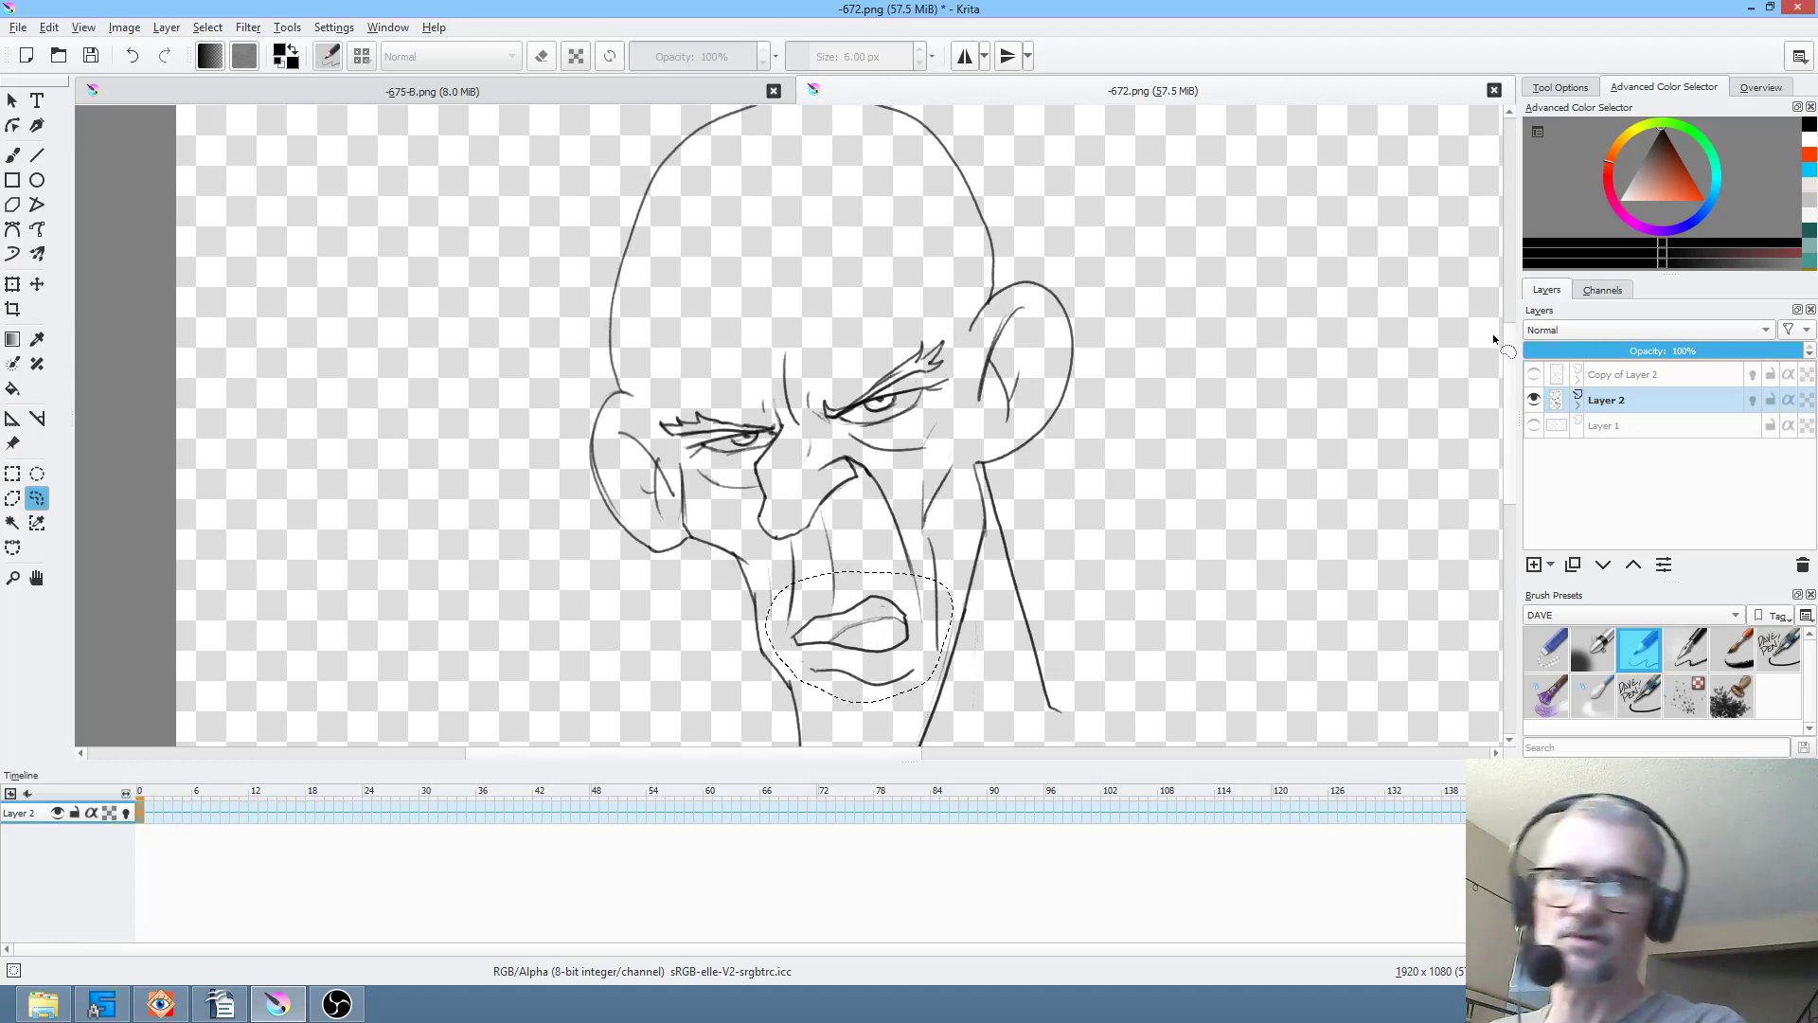
- Show Copy of Layer 2 in place of Layer 2 and put it in a new layer group
click(1534, 400)
click(1623, 372)
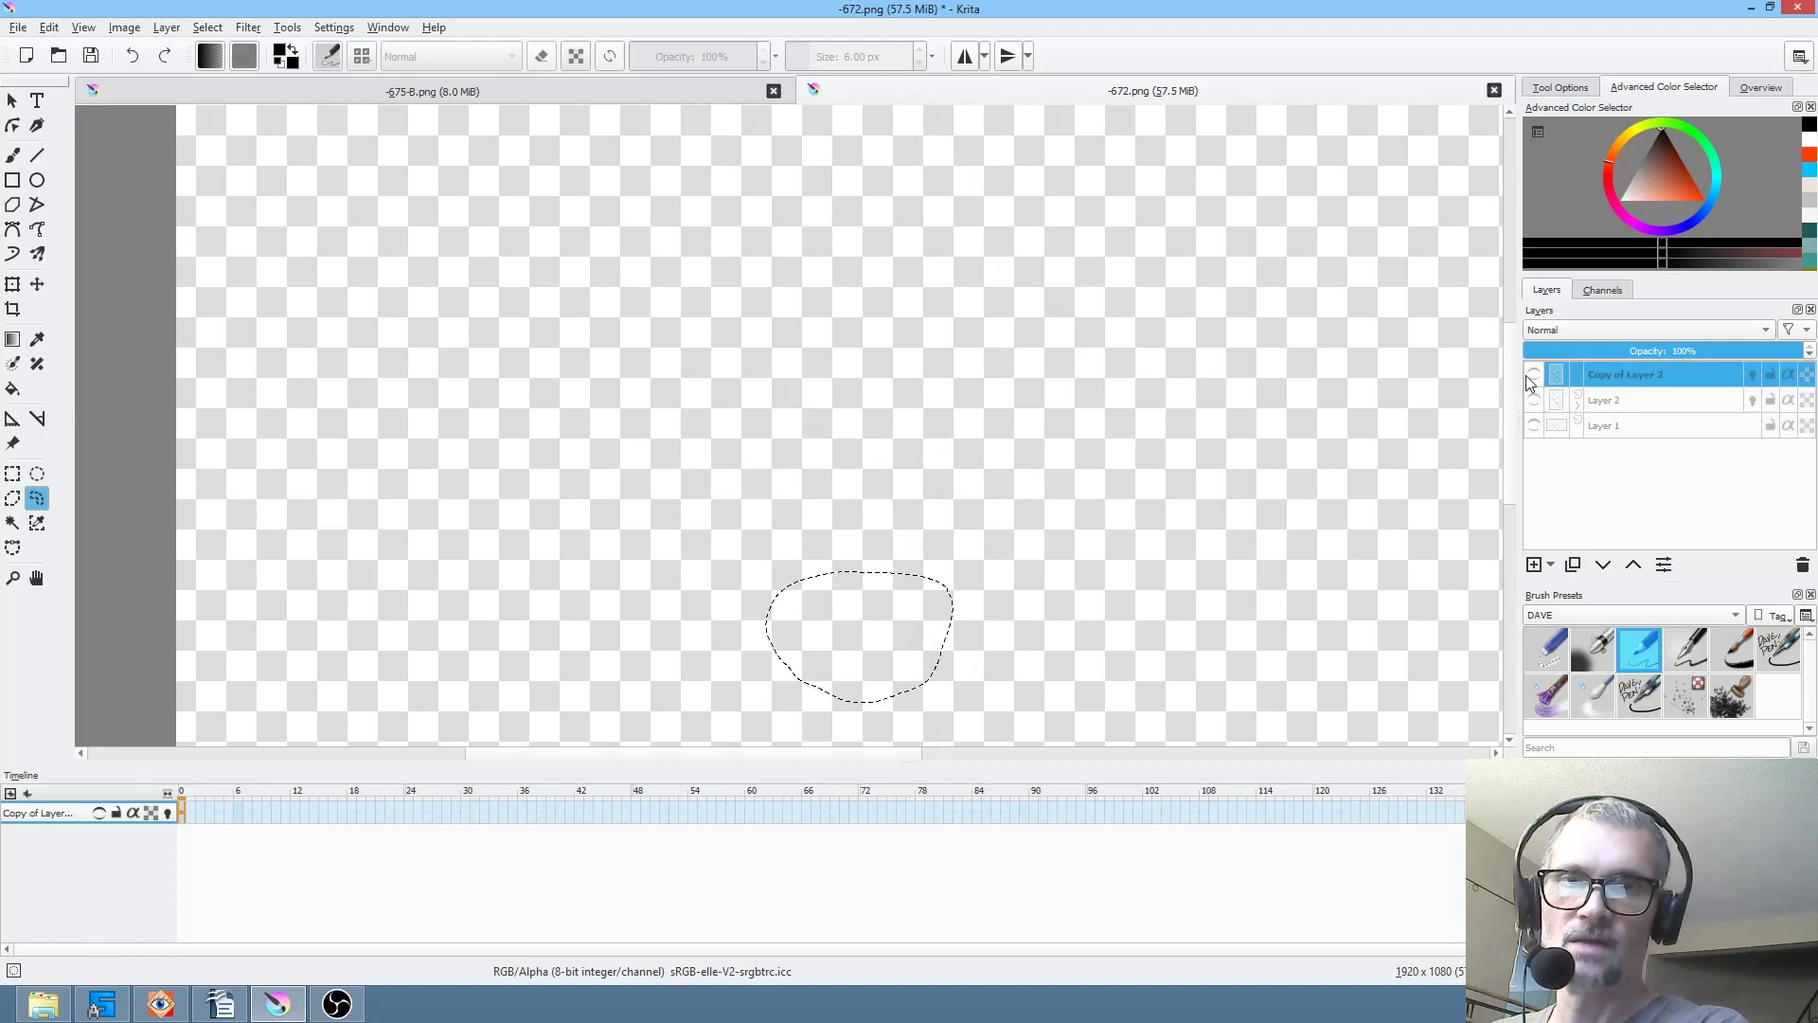
click(1534, 374)
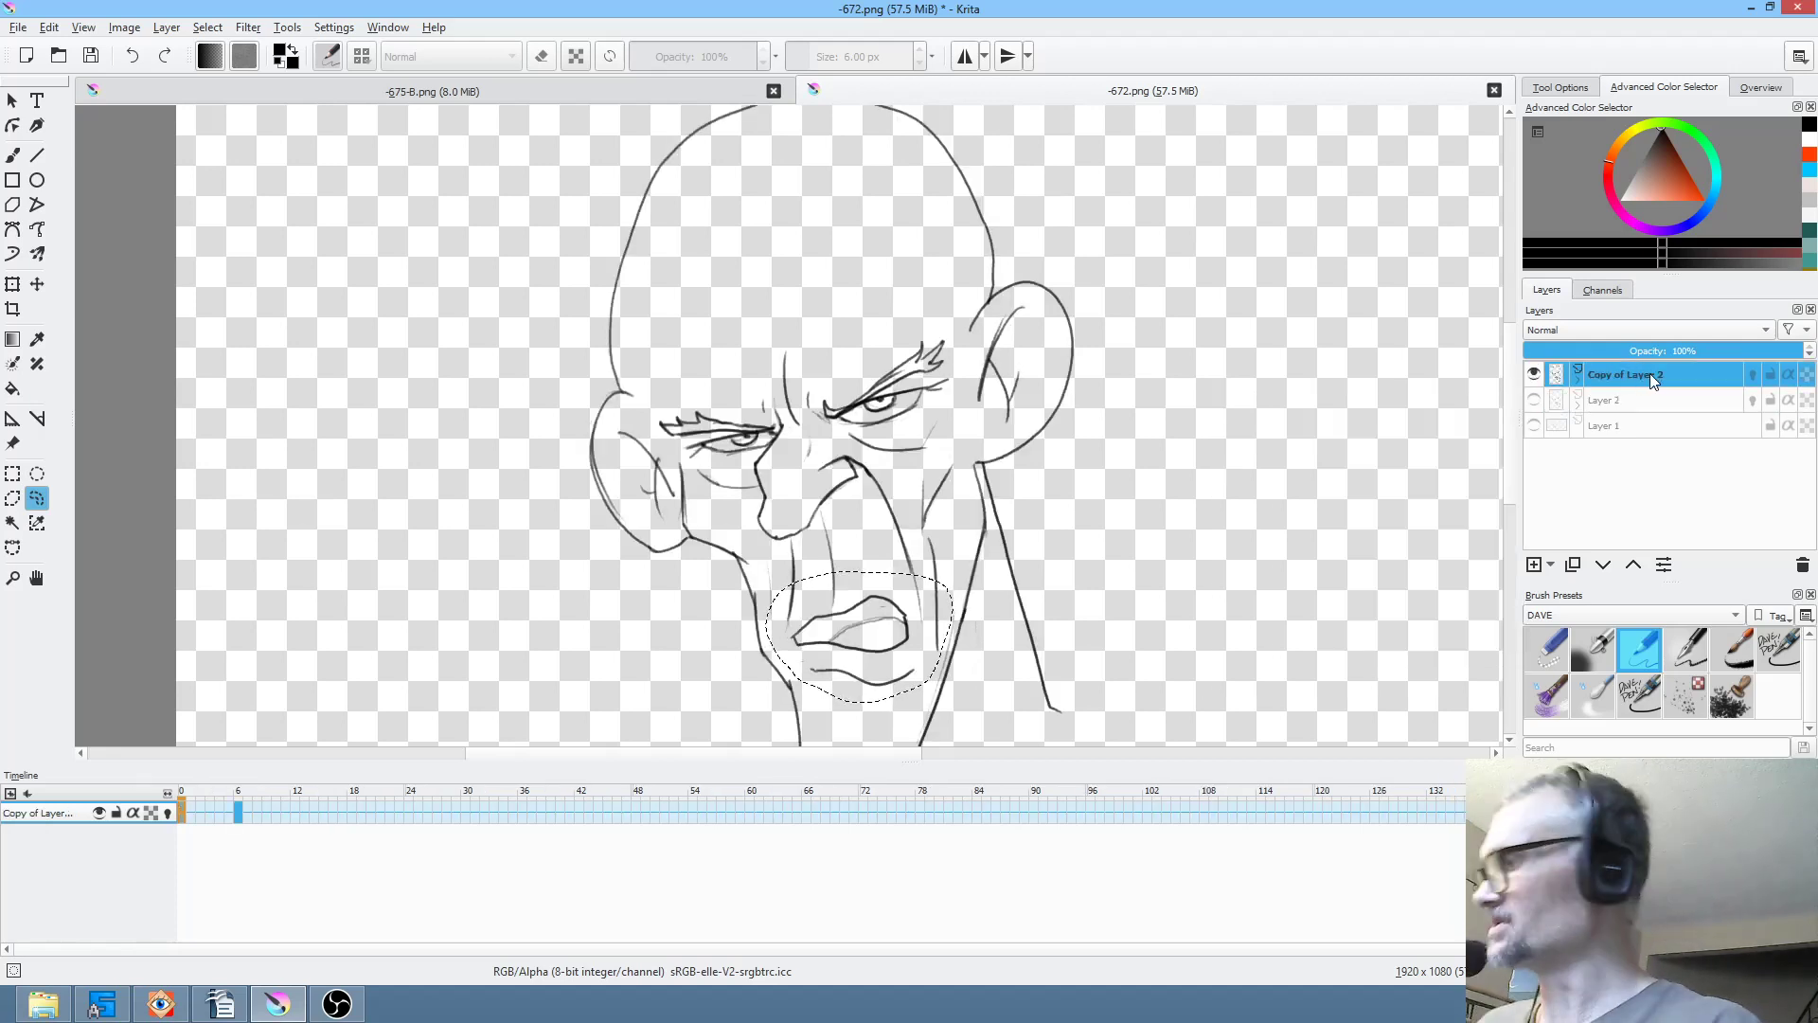
key(ctrl+g)
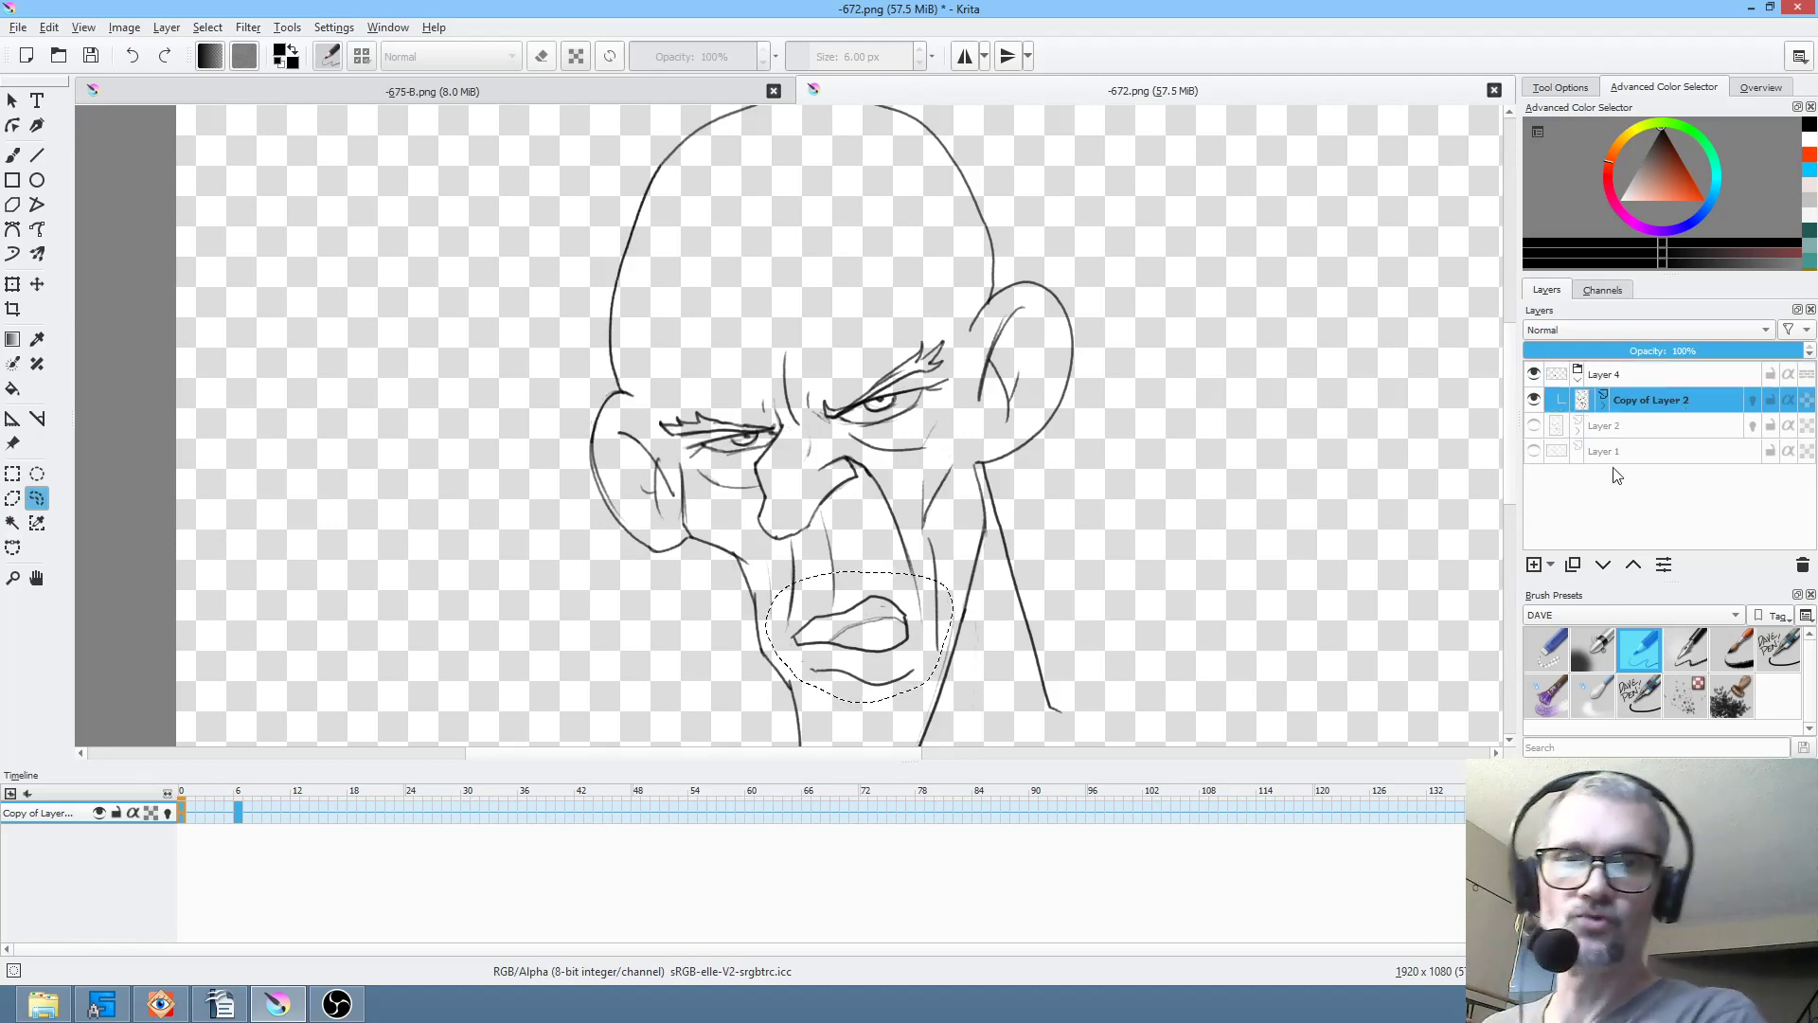
- Add a paint layer inside the group, clear the selection, and circle the mouth with the NO PRESSURE PEN brush
click(1545, 566)
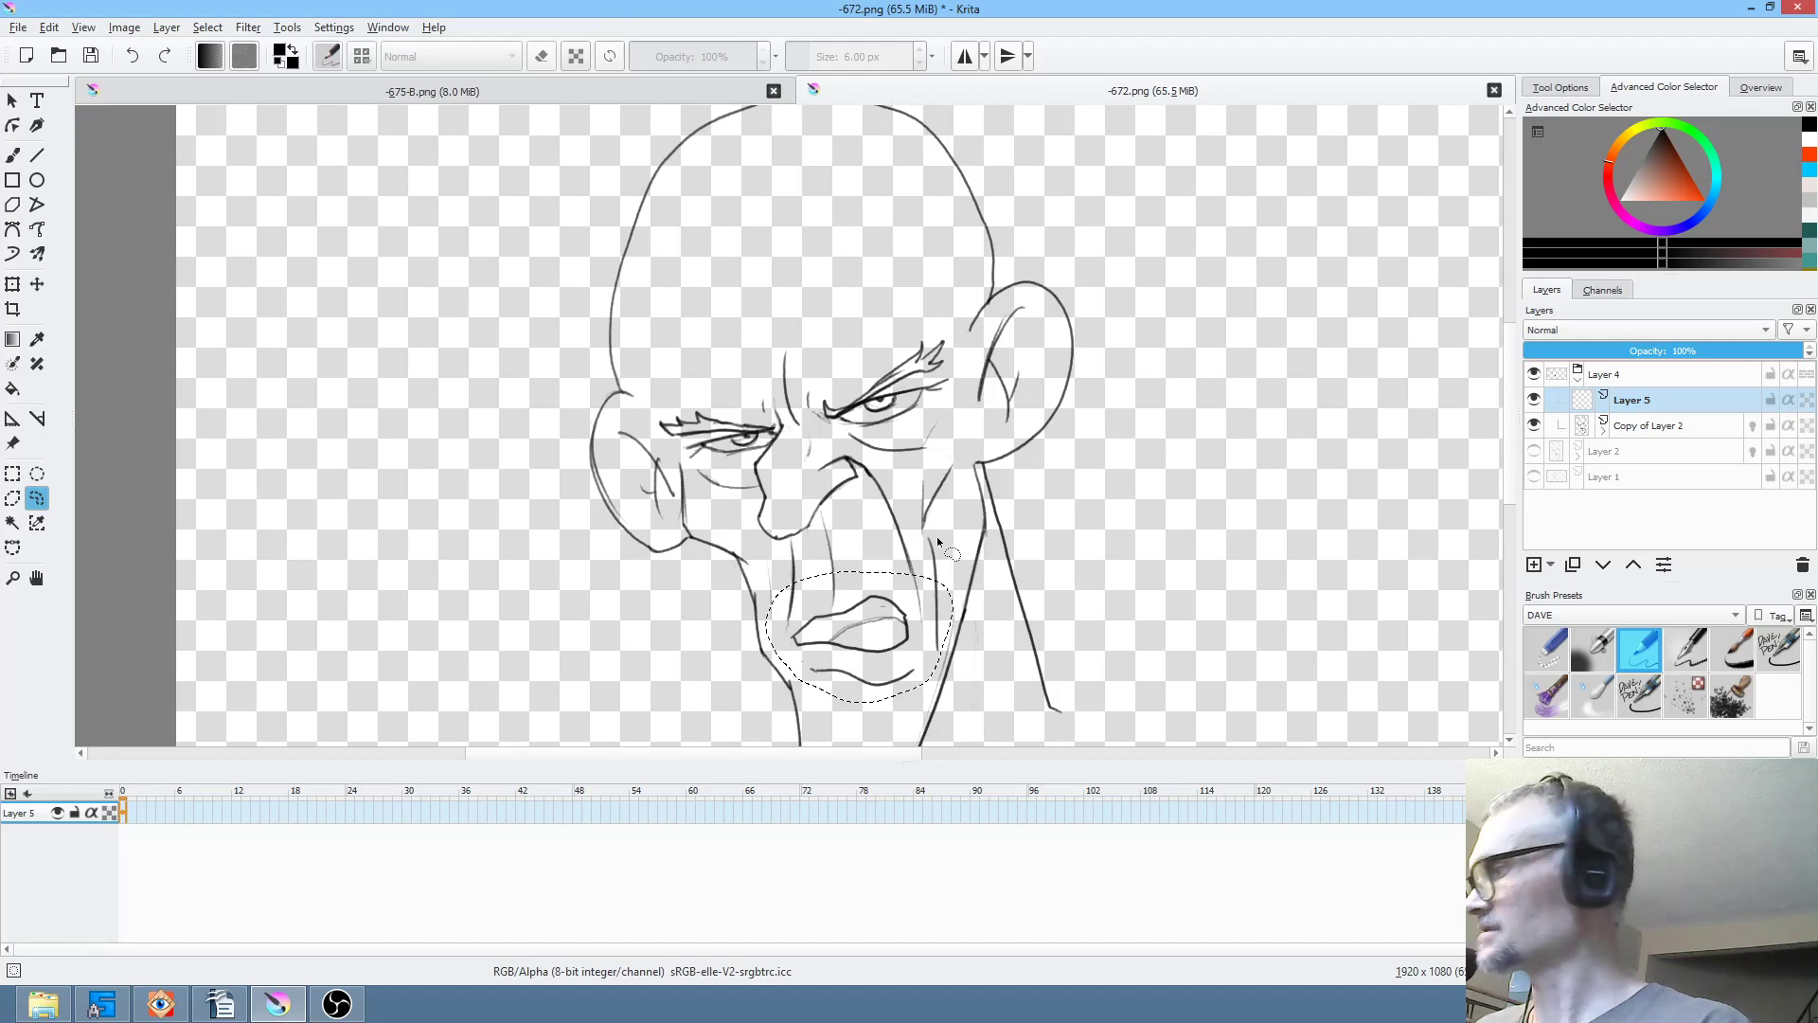
key(ctrl+shift+a)
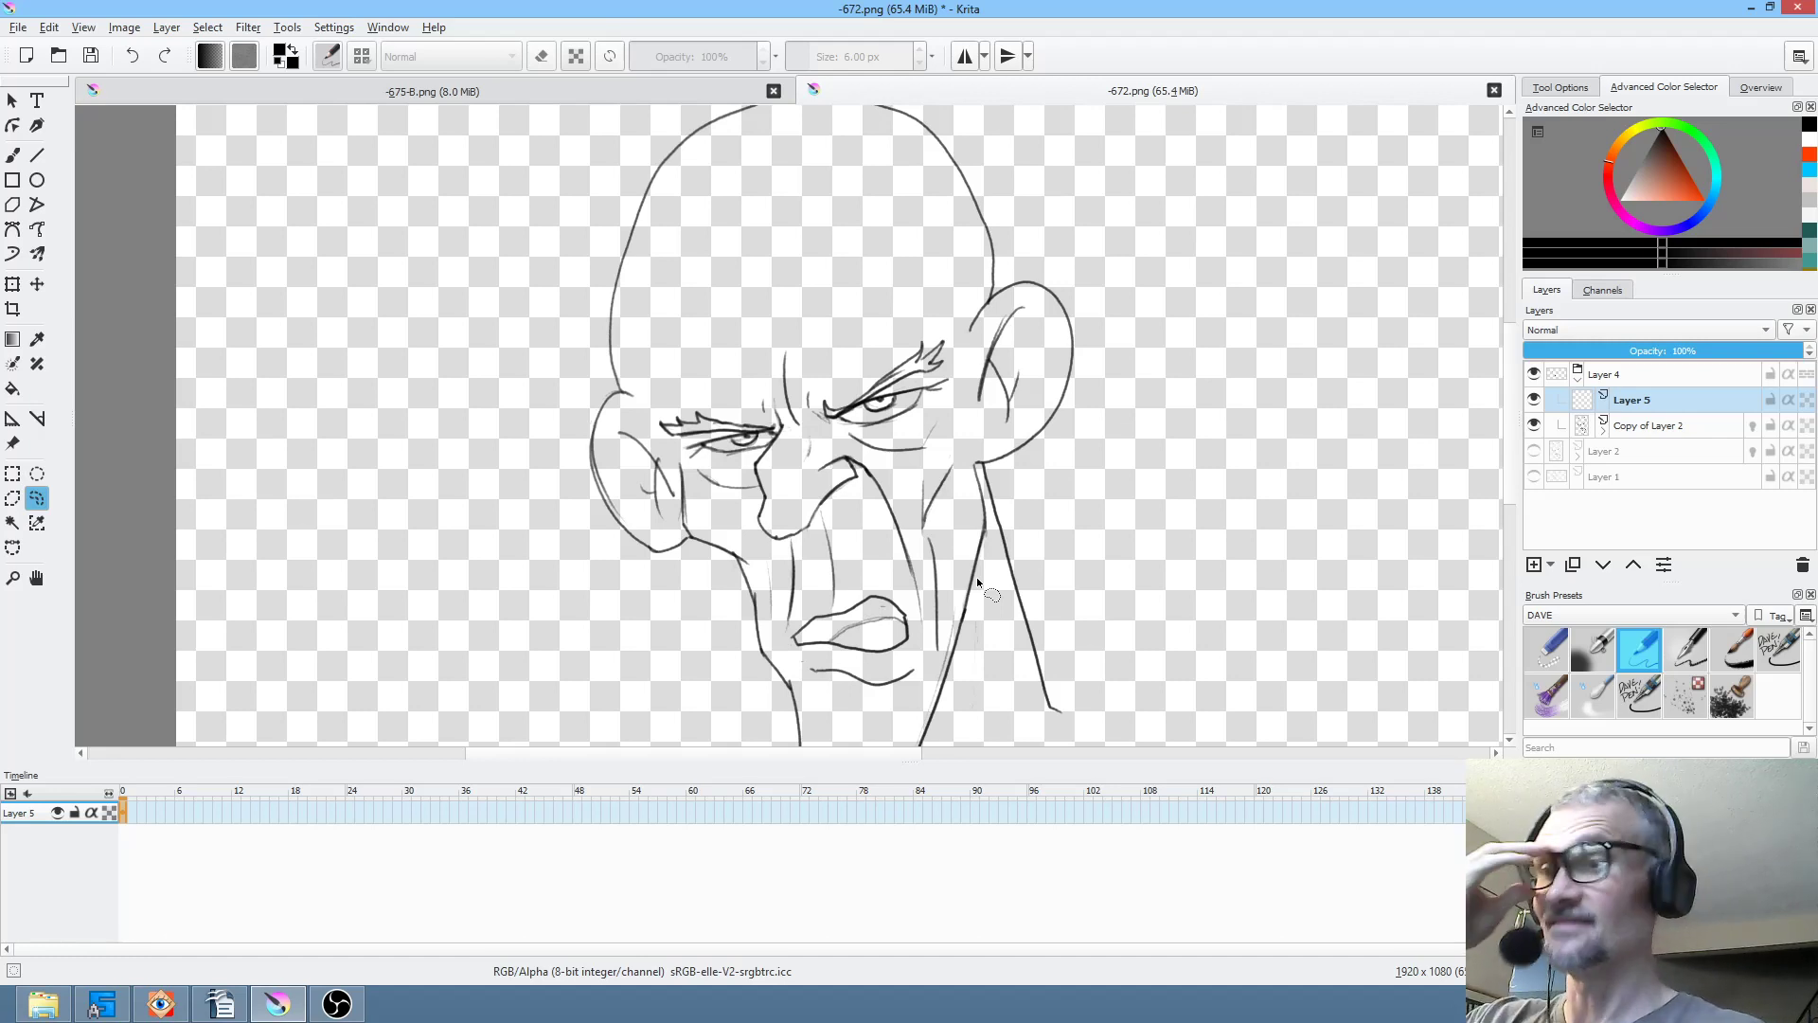
click(1650, 695)
click(1672, 390)
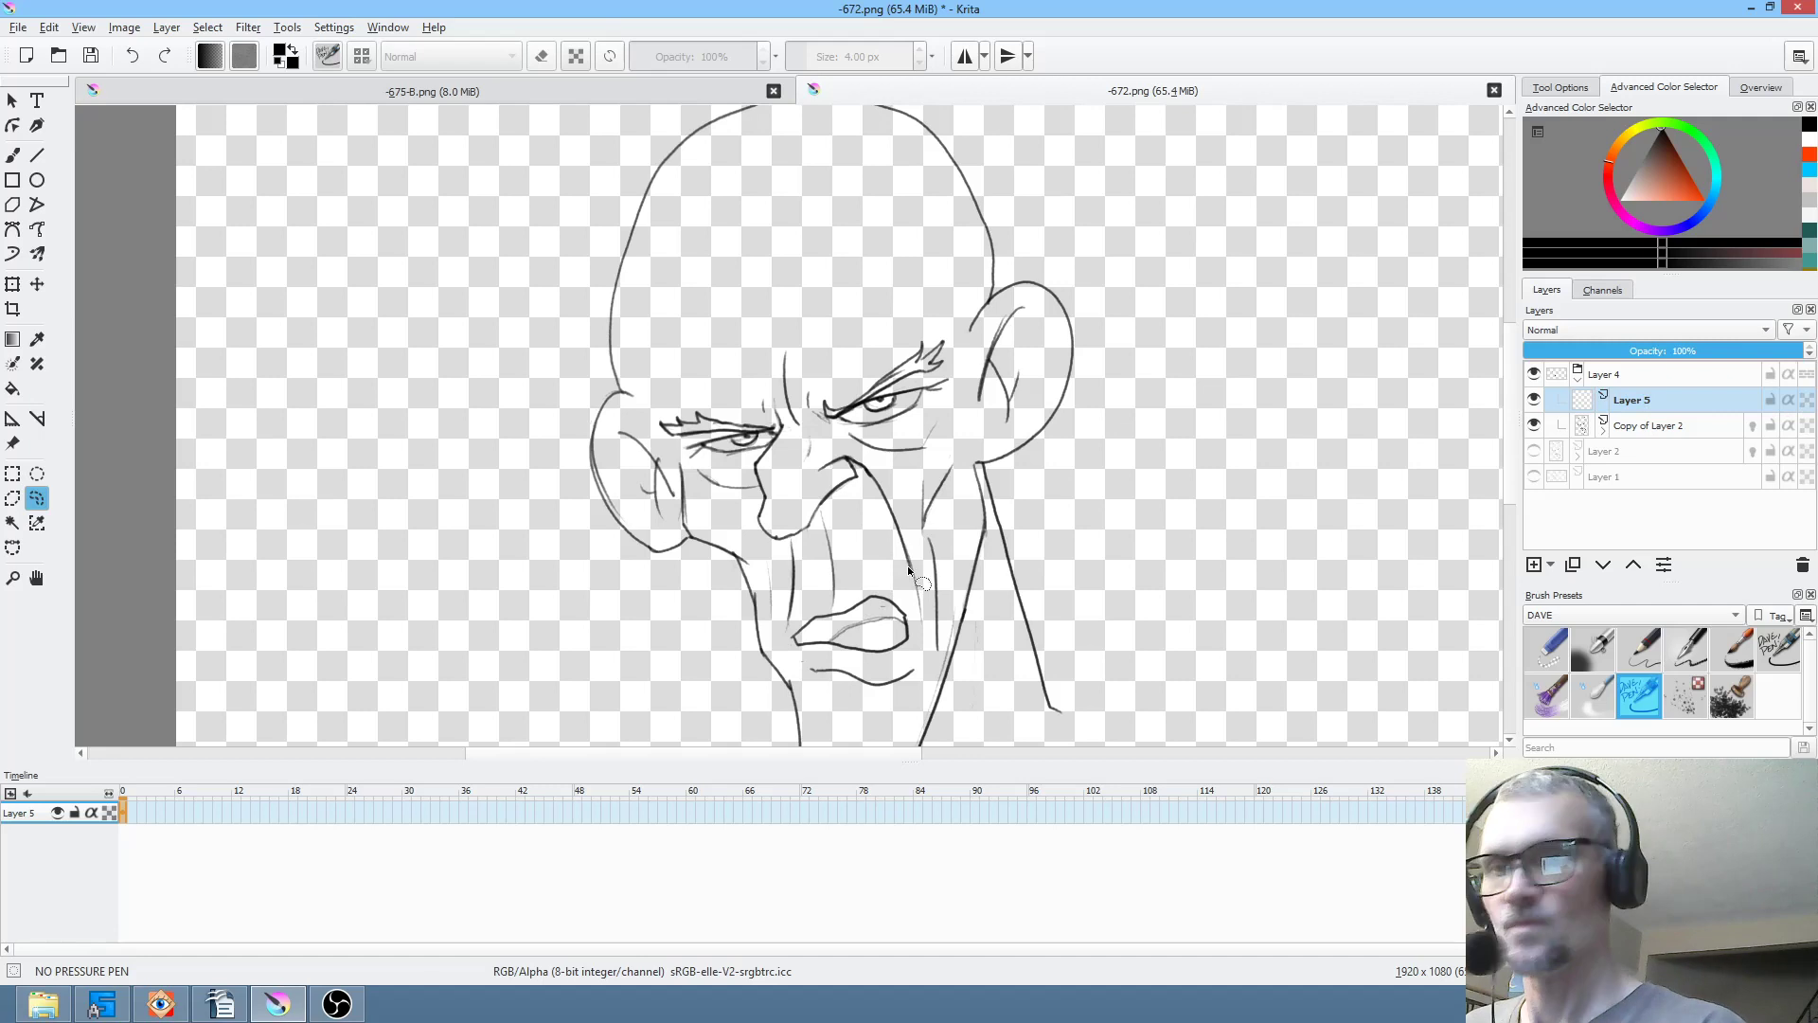
key(b)
mouse_move(900, 576)
mouse_down()
mouse_move(791, 593)
mouse_move(777, 645)
mouse_move(803, 680)
mouse_move(895, 691)
mouse_move(922, 663)
mouse_move(924, 592)
mouse_move(901, 575)
mouse_up()
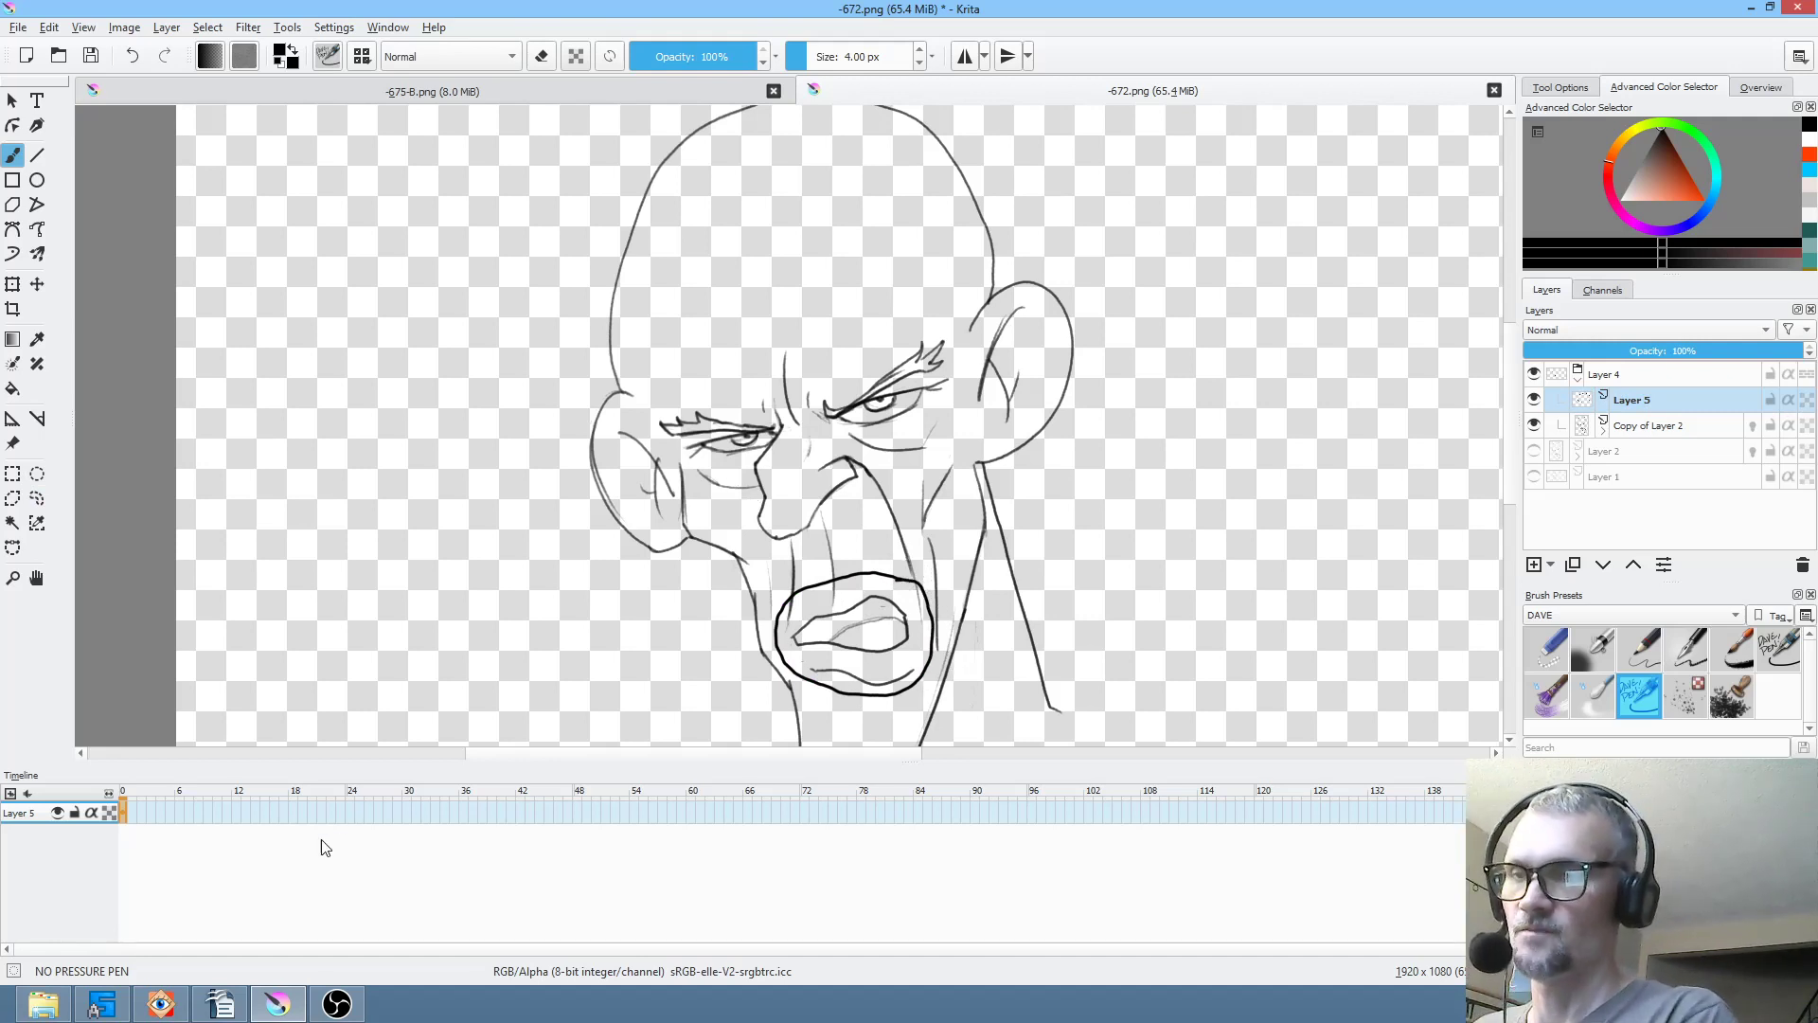
- Check how the circle on Layer 5 behaves by moving through the timeline and toggling the layer's visibility
mouse_move(139, 788)
mouse_down()
mouse_move(580, 824)
mouse_move(437, 782)
mouse_move(72, 737)
mouse_up()
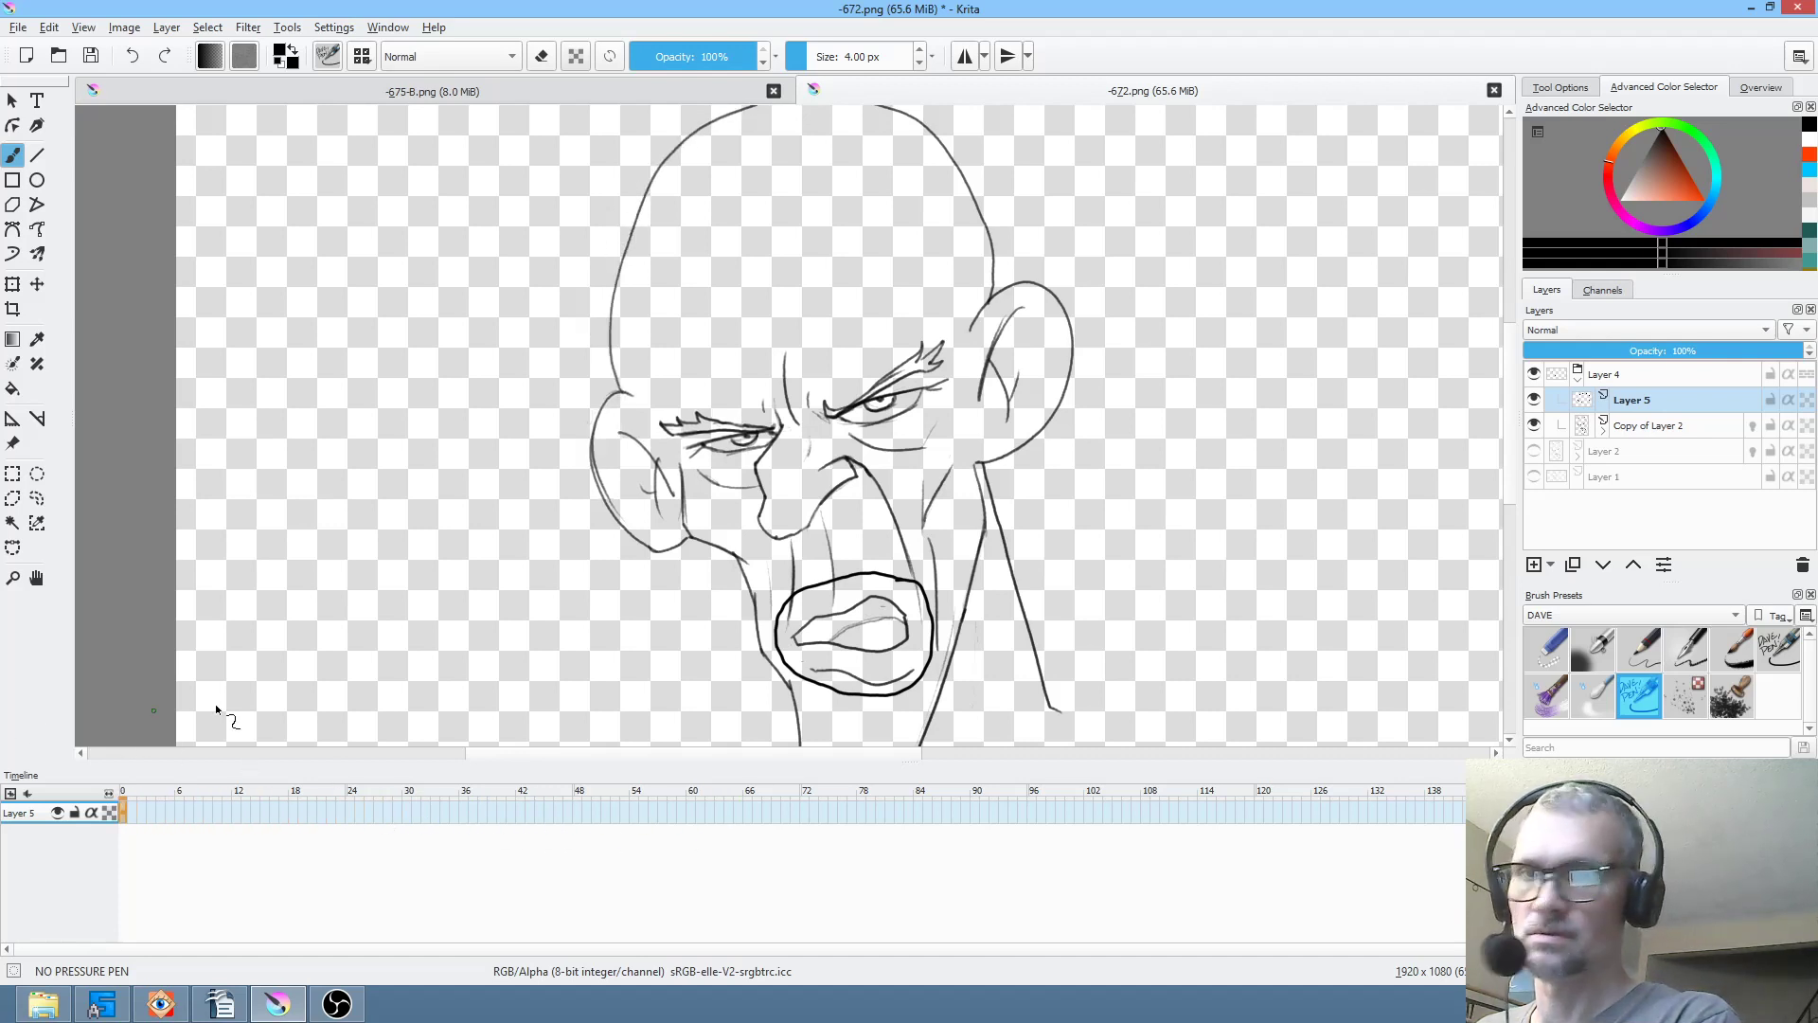
click(1638, 379)
click(1647, 403)
click(1534, 401)
click(1534, 400)
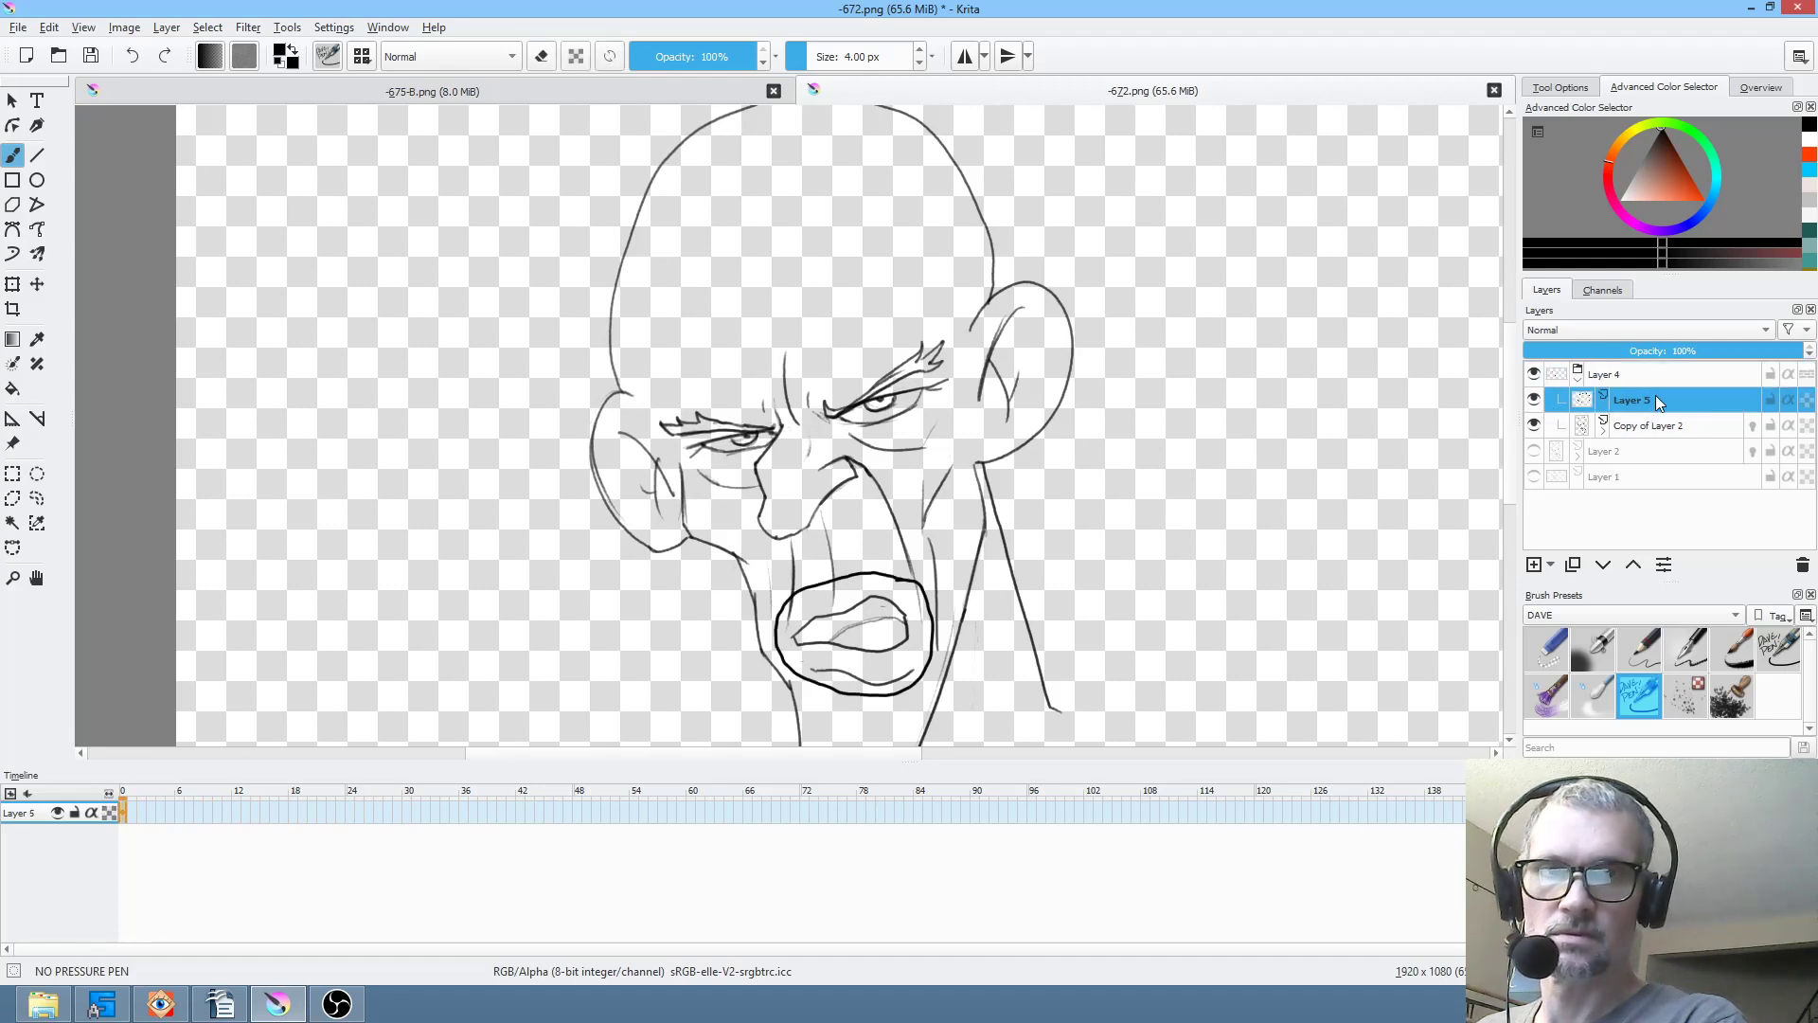
click(132, 797)
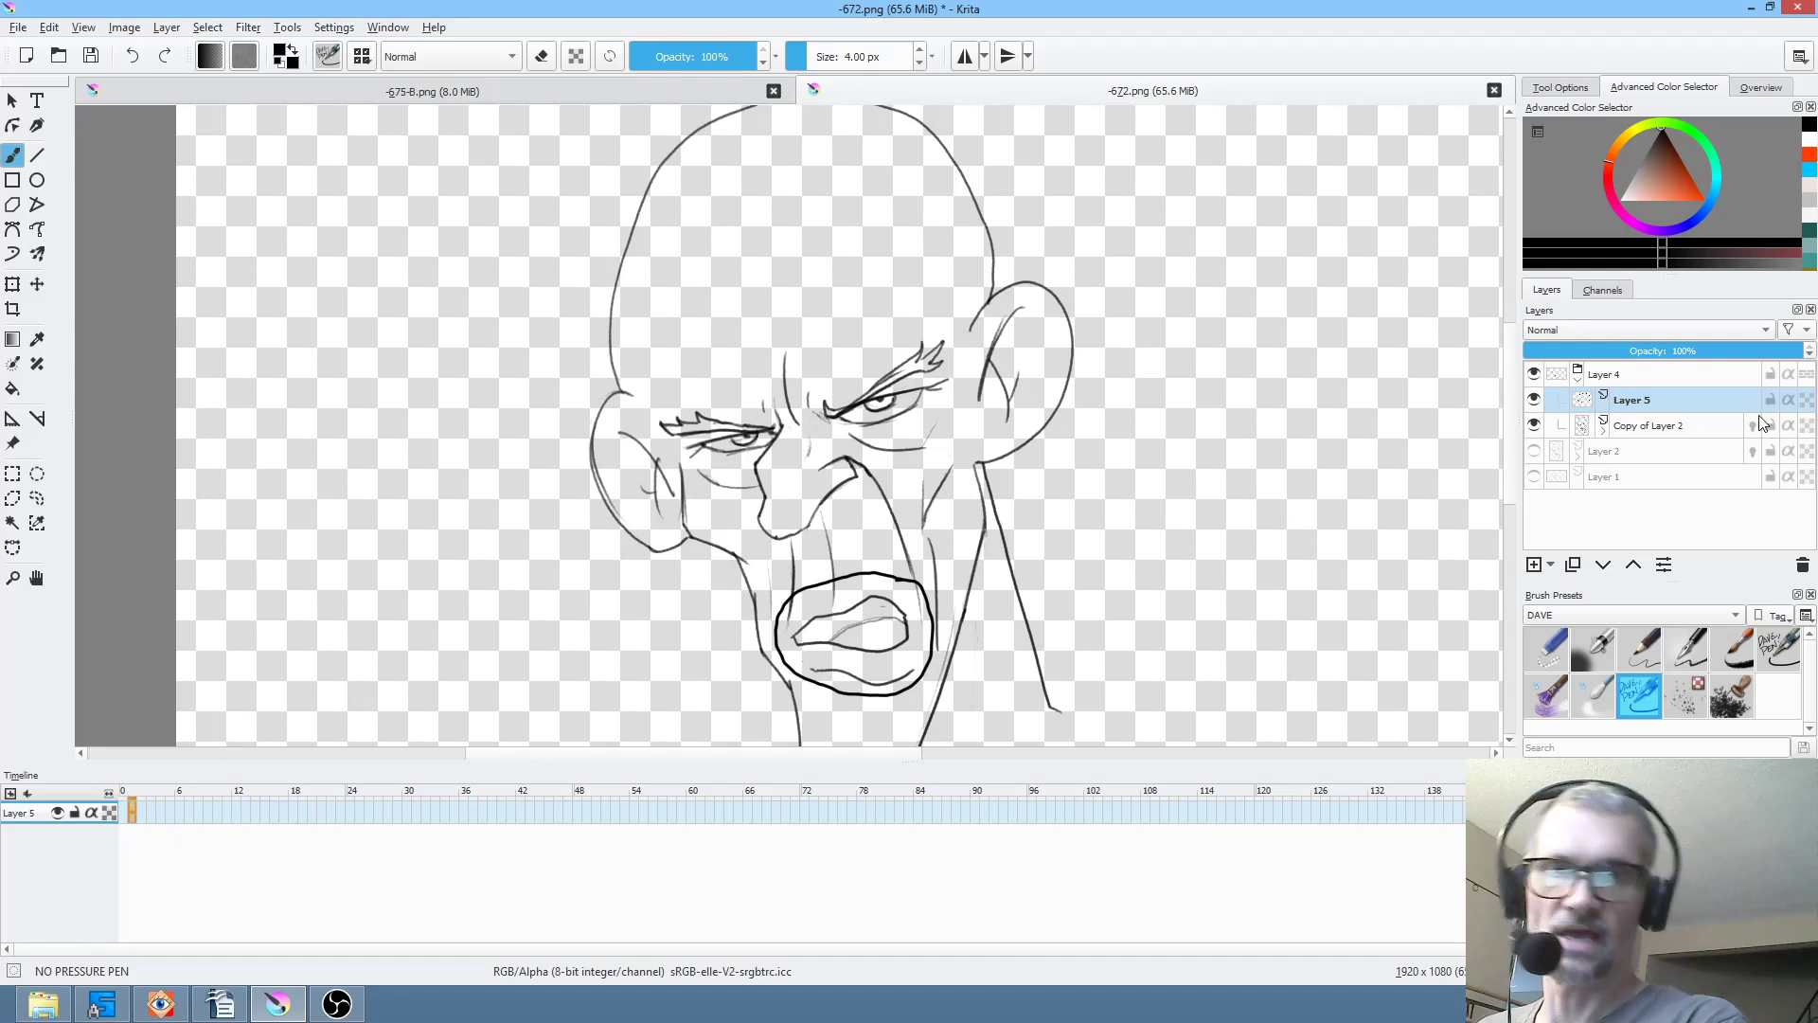
- Hide the Layer 4 group, show Layer 2, and place a copy of its frame 0 drawing at frame 12
click(1534, 376)
click(1534, 451)
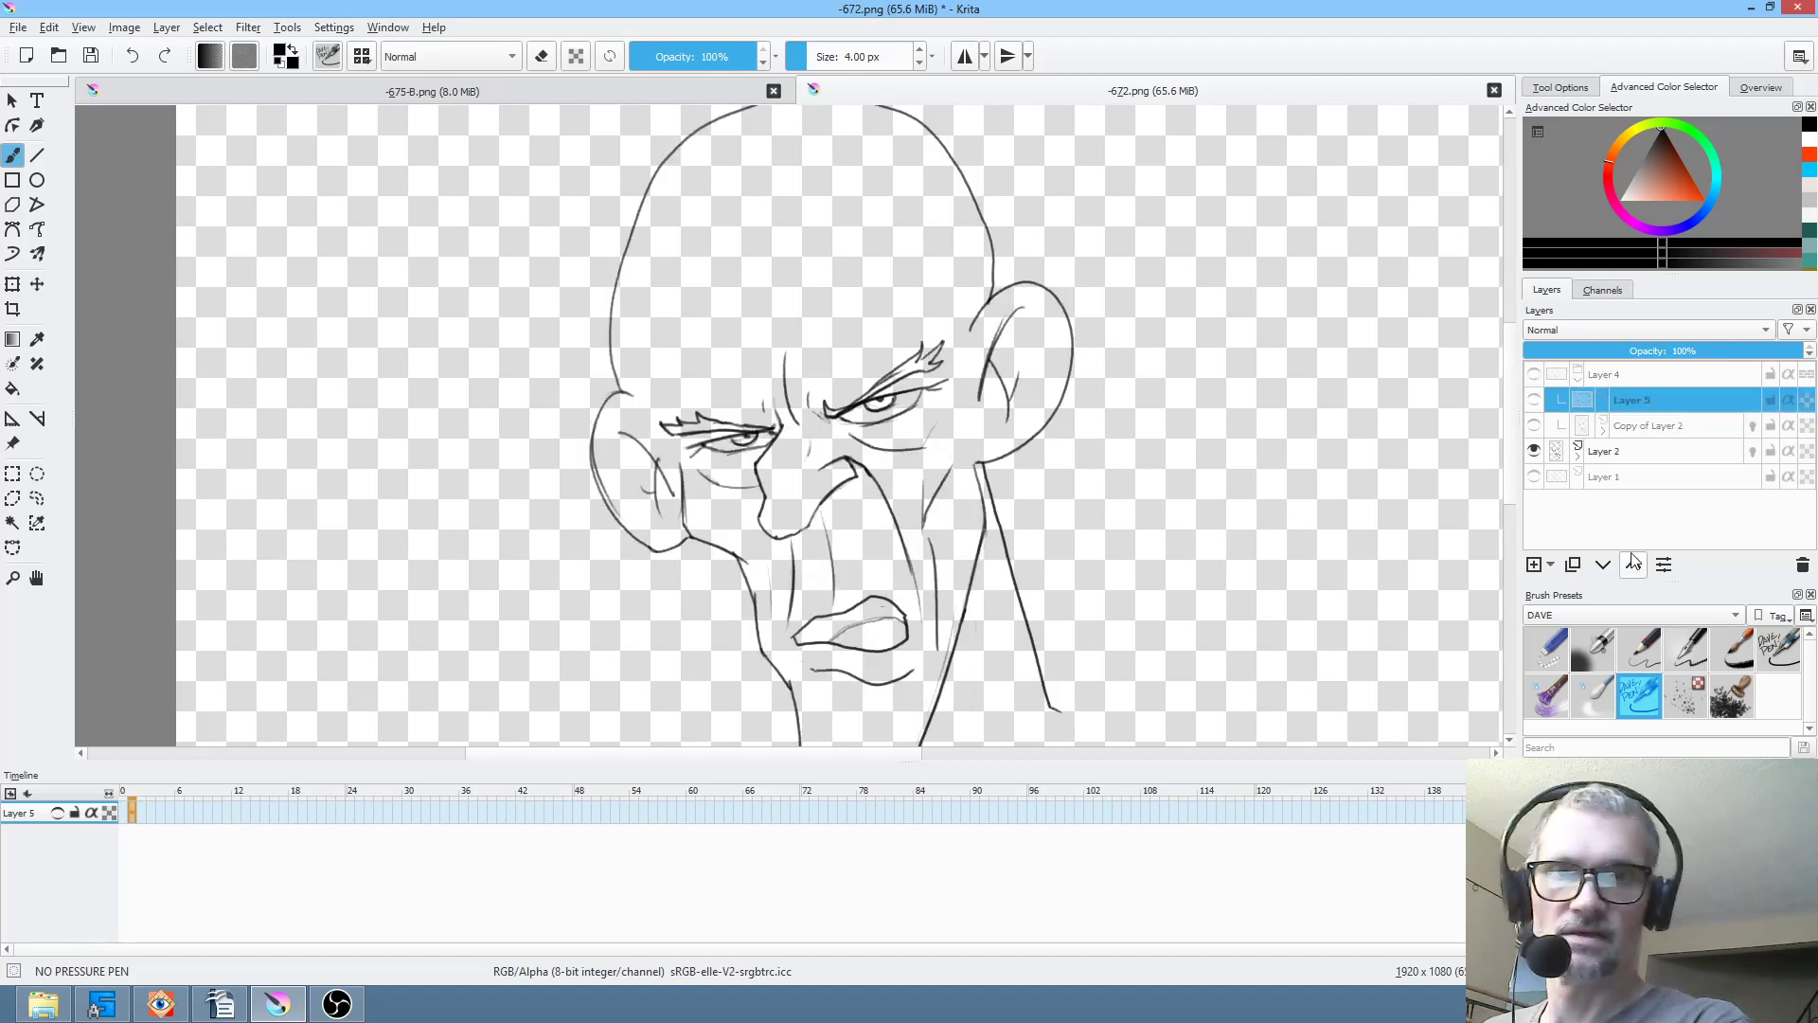
click(1606, 449)
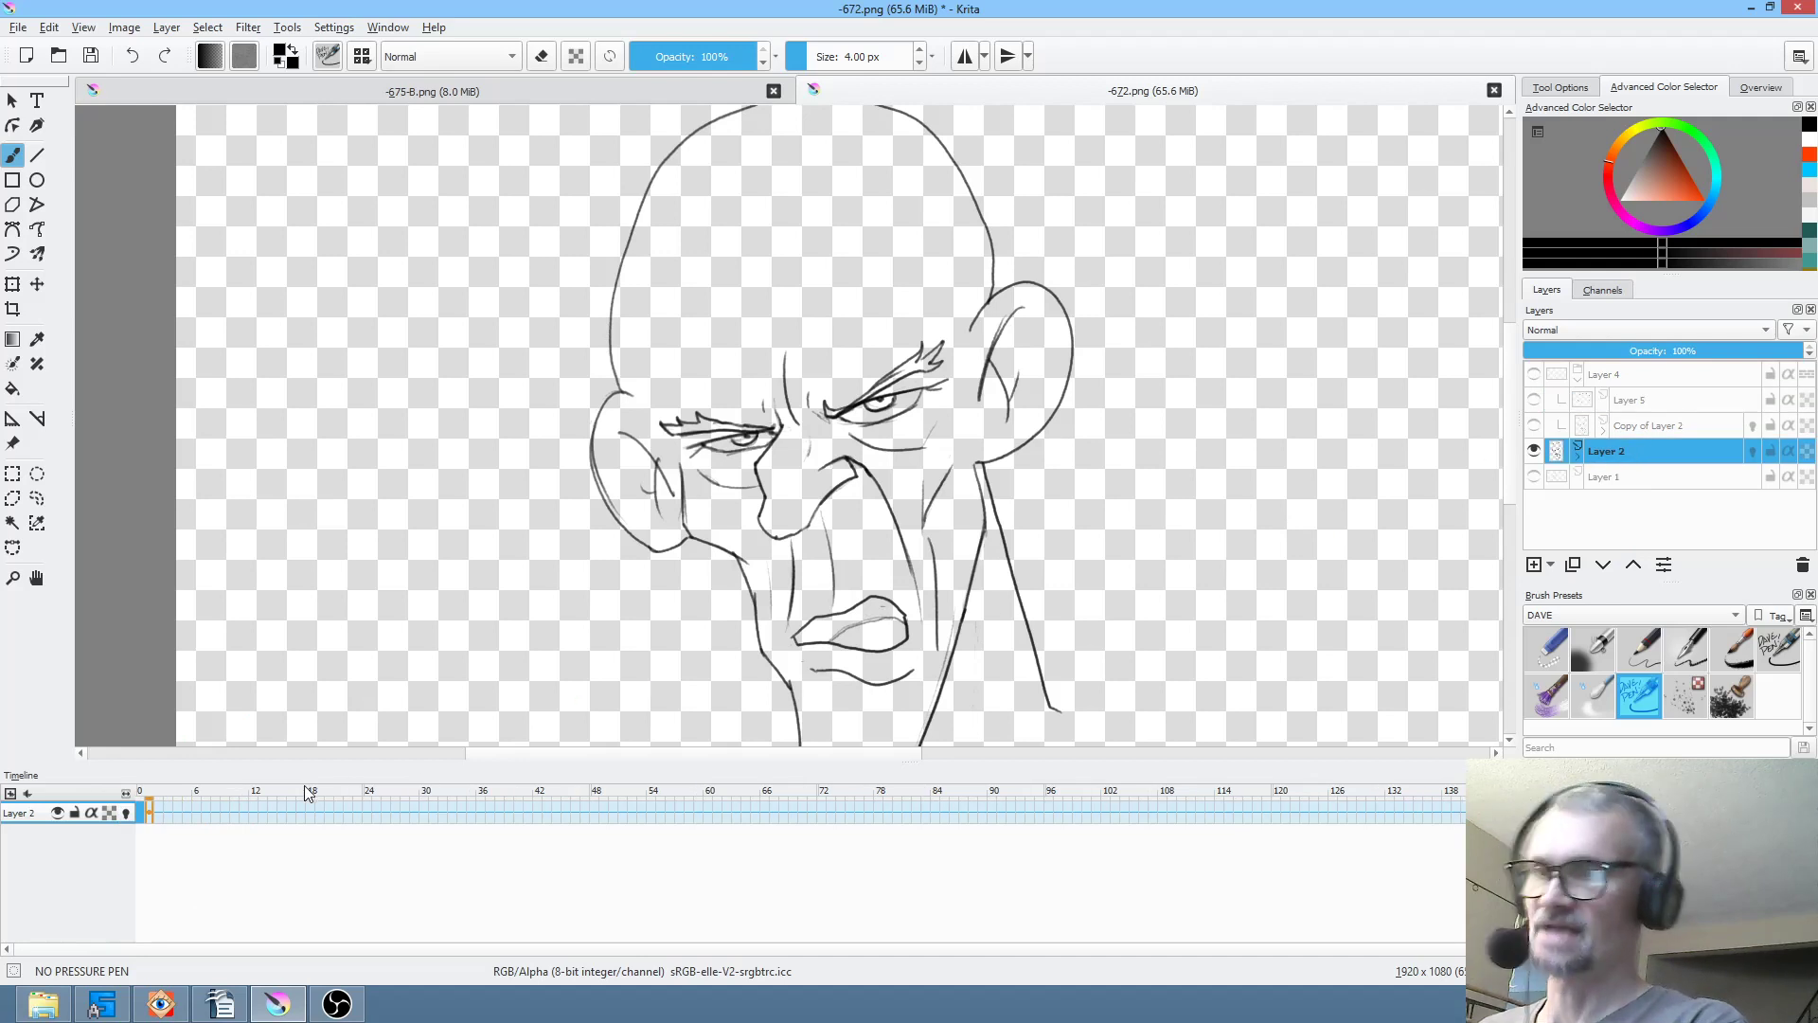
click(149, 811)
drag(149, 812, 241, 822)
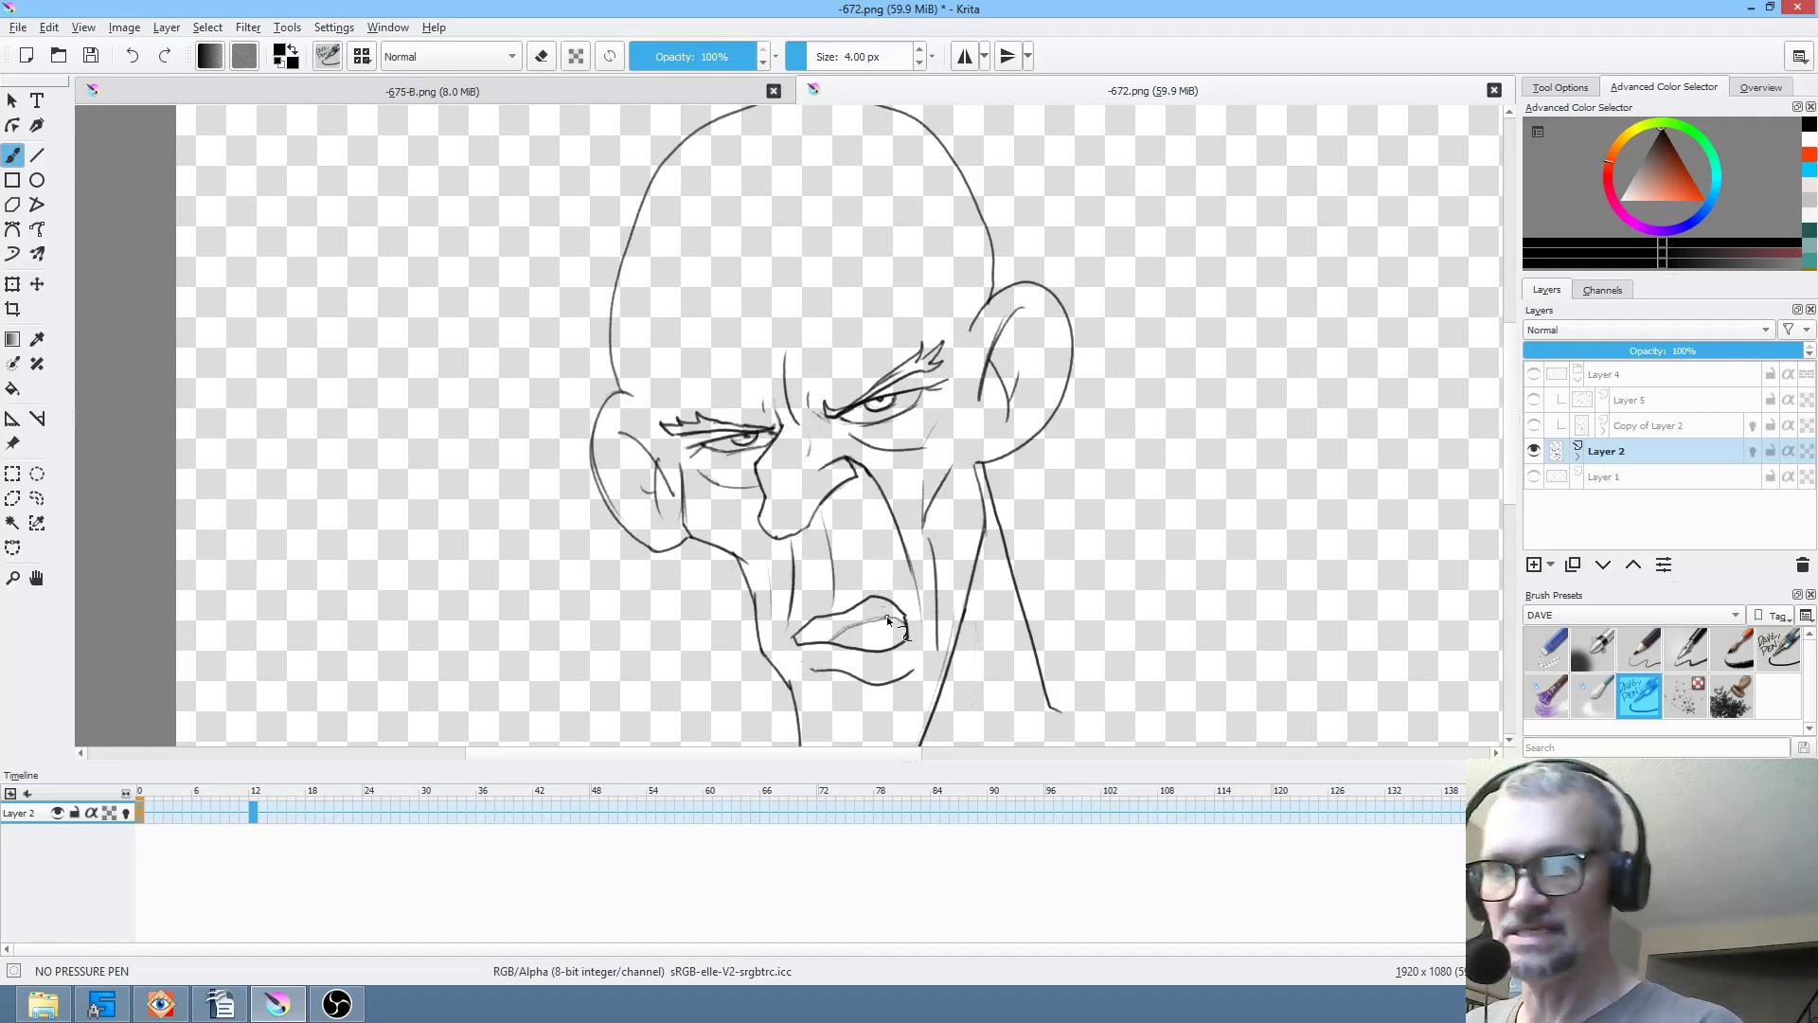
- At frame 0 of Layer 2, erase the mouth and draw a single curved closed-mouth line with Pencil-2
key(slash)
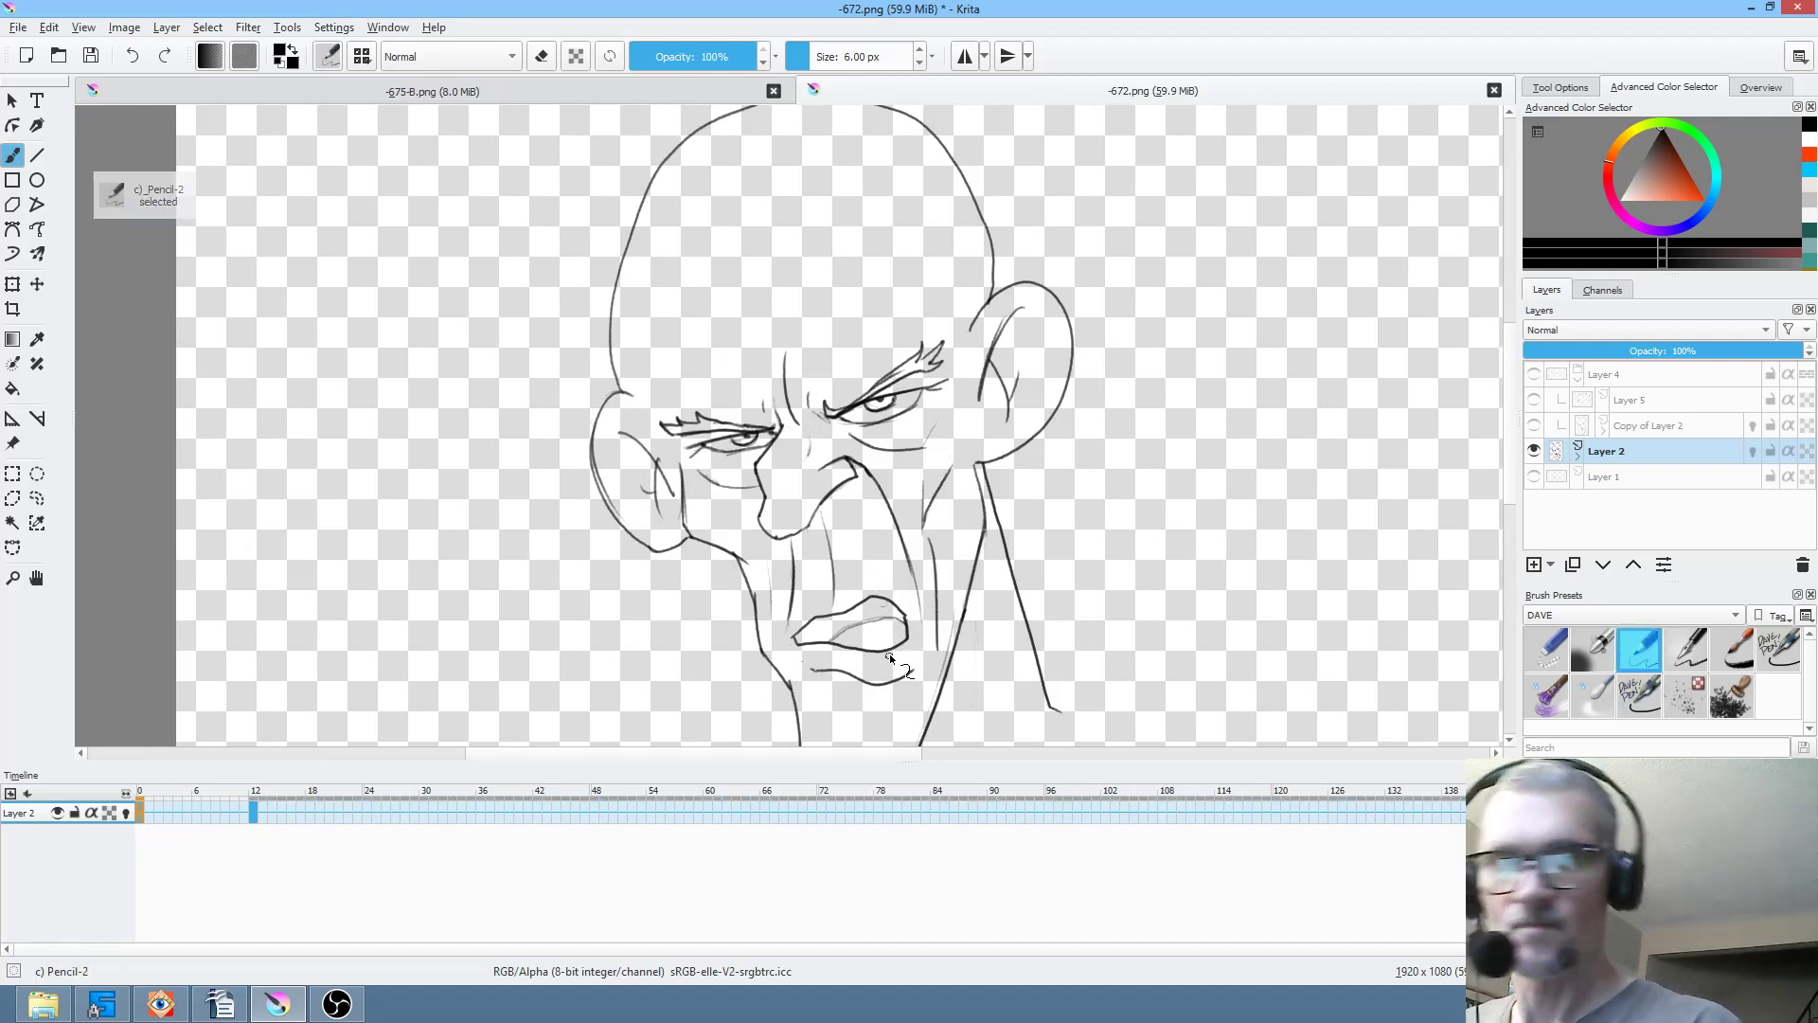
click(1544, 653)
mouse_move(856, 656)
mouse_down()
mouse_move(909, 648)
mouse_move(873, 659)
mouse_move(861, 602)
mouse_move(802, 634)
mouse_move(839, 691)
mouse_up()
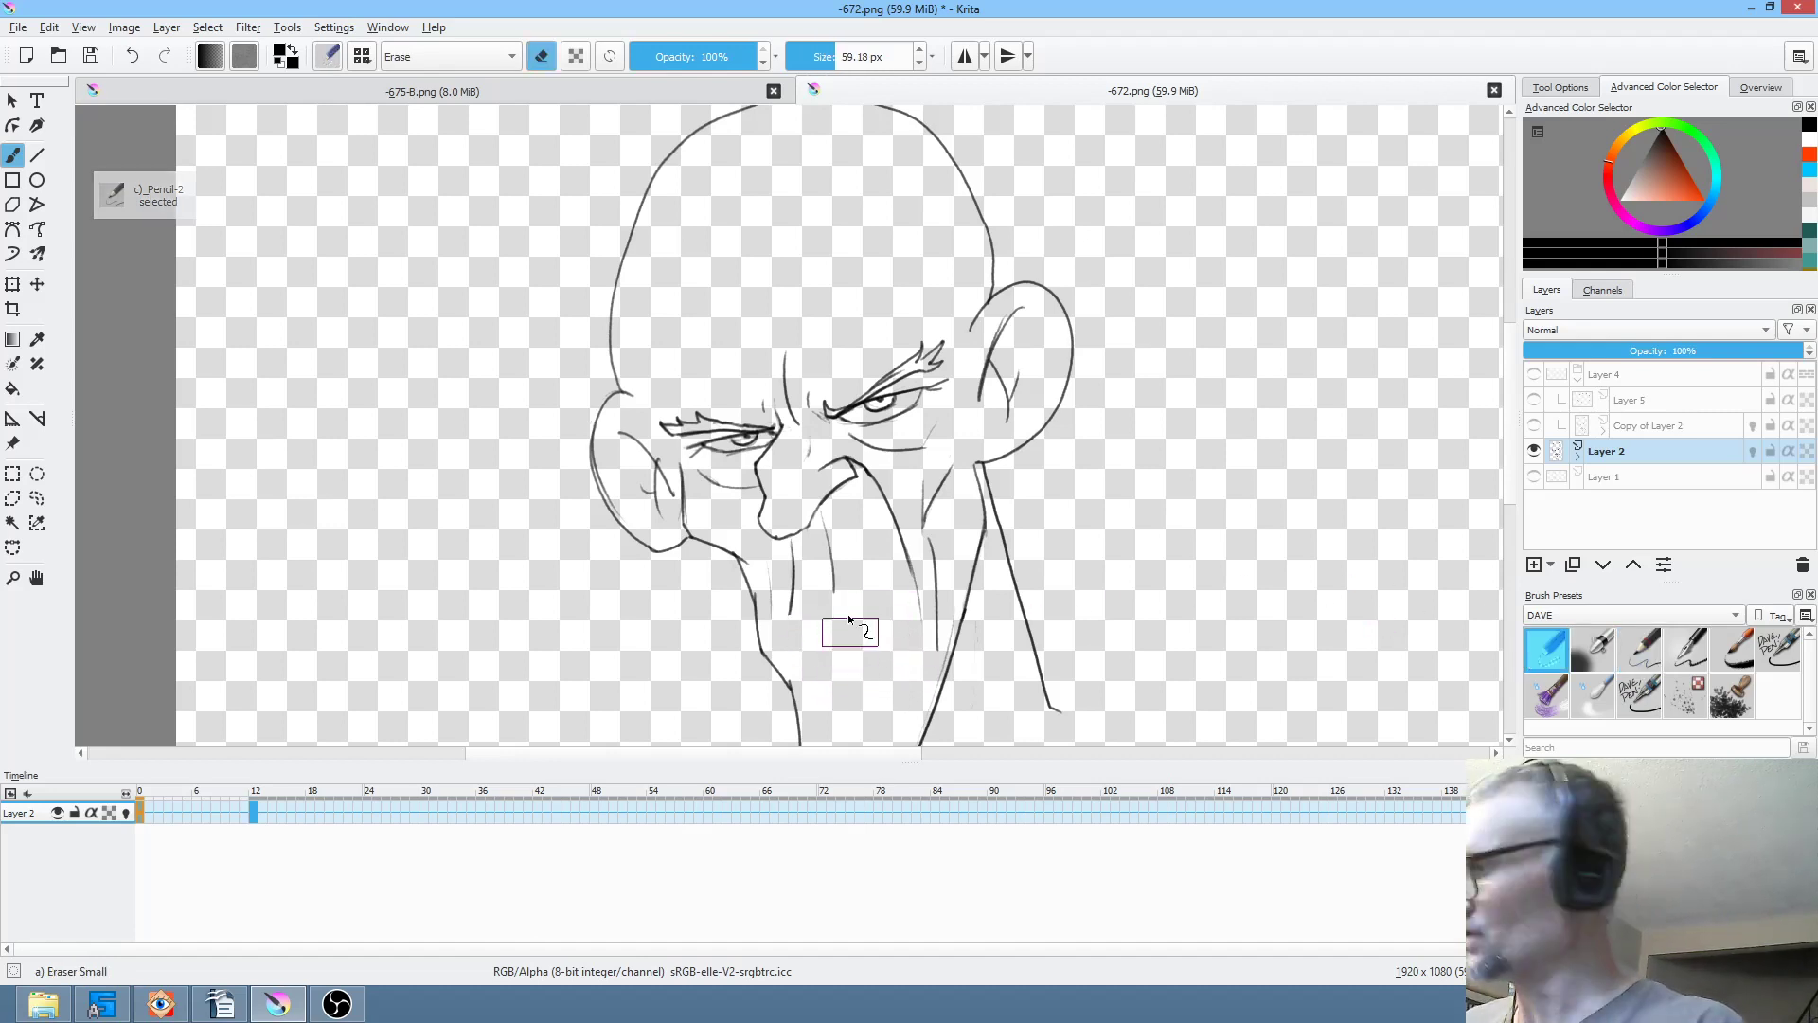
key(slash)
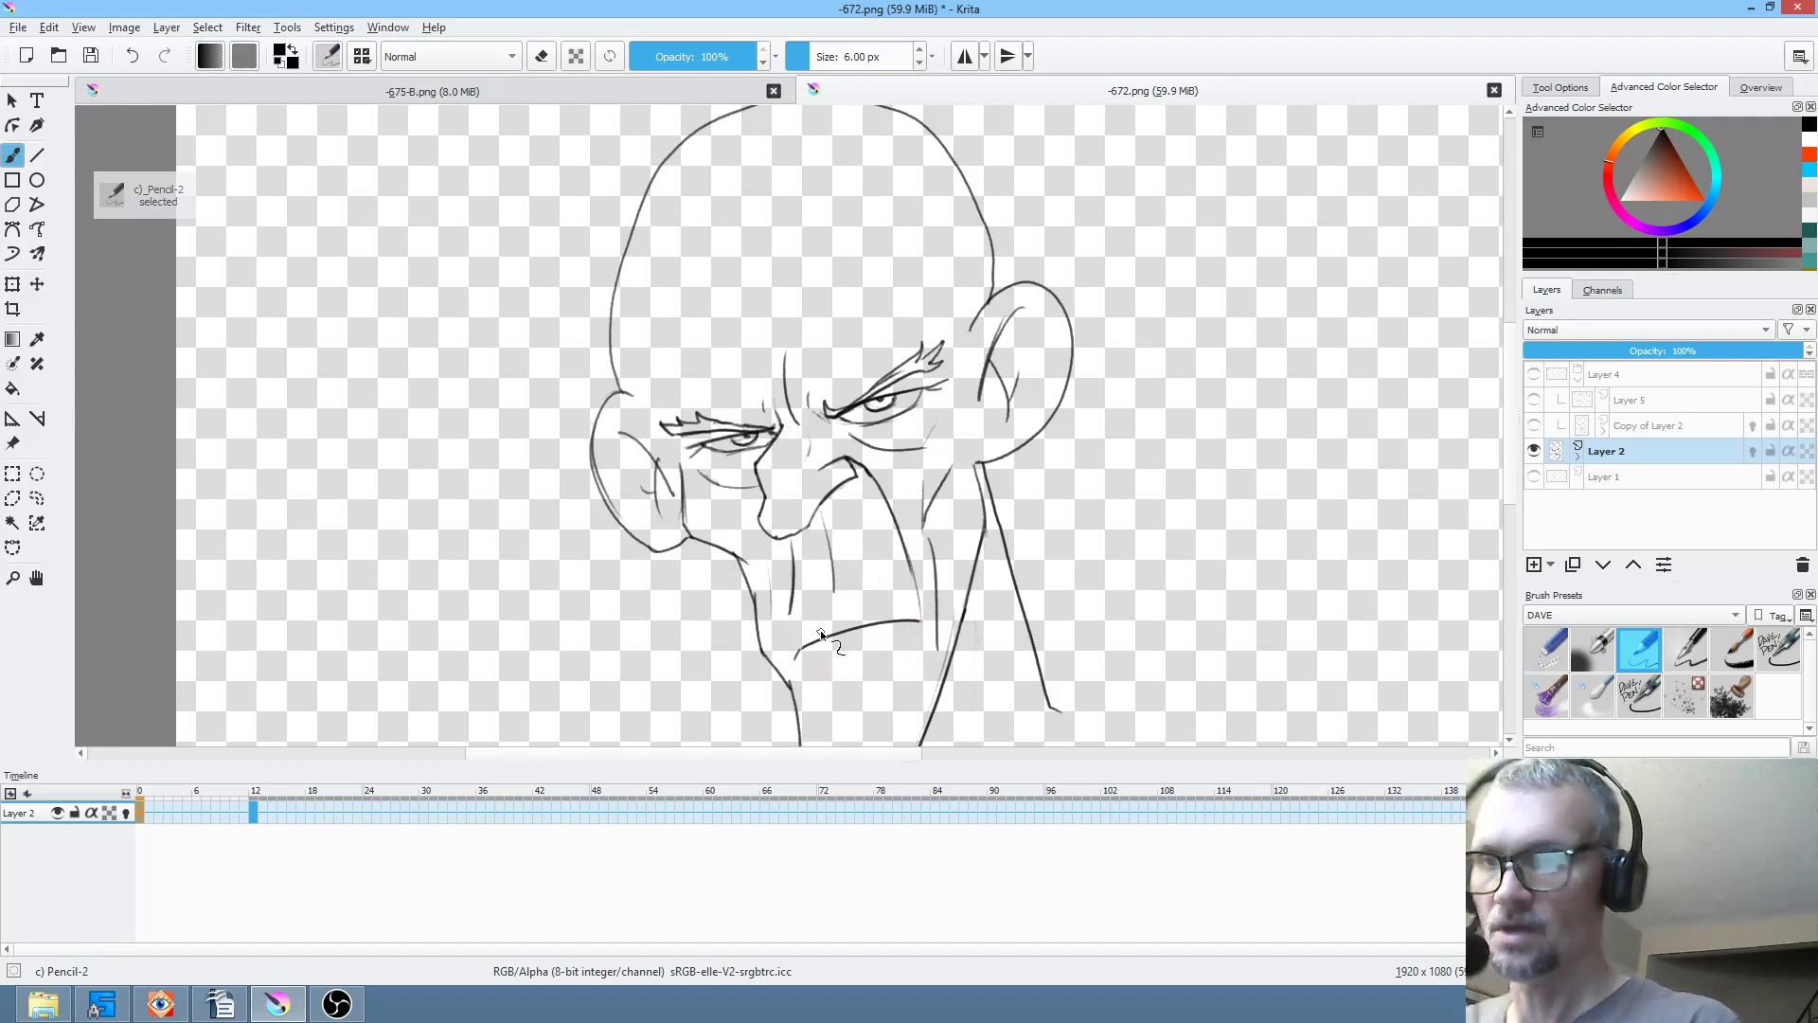
- Compare the closed mouth at frame 0 with the open mouth at frame 12 by moving through the timeline
click(160, 795)
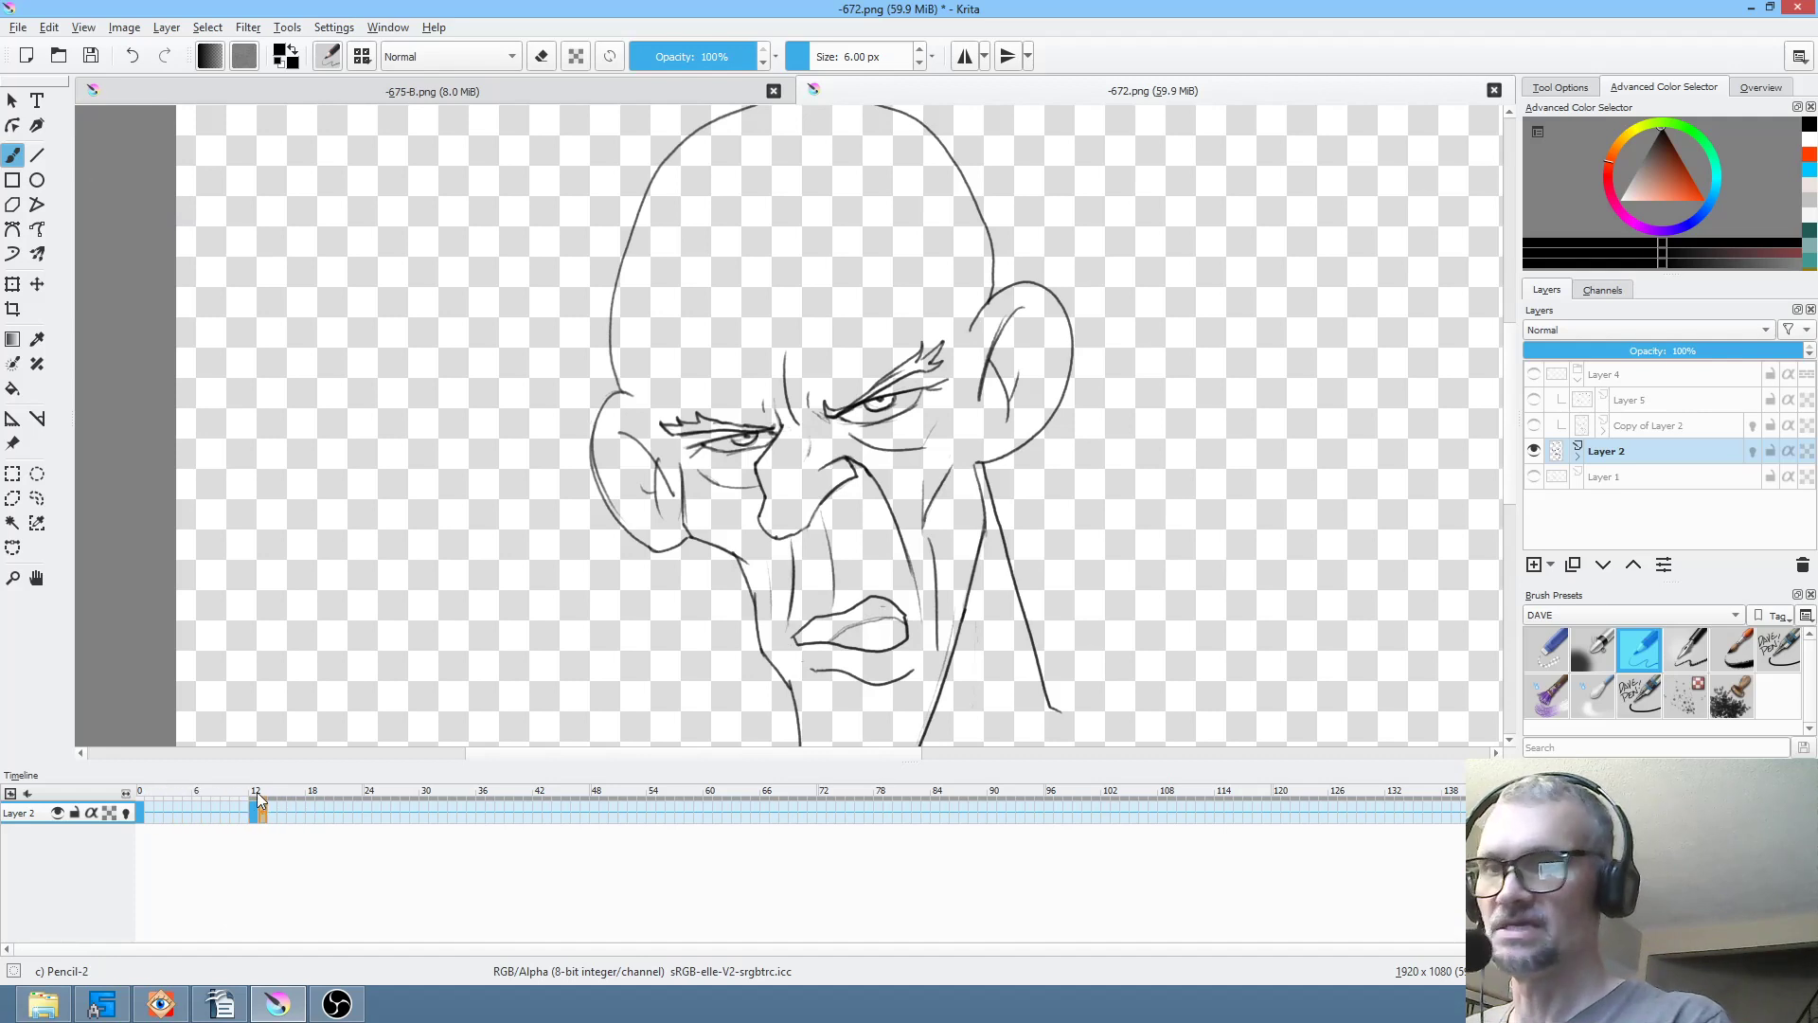
key(space)
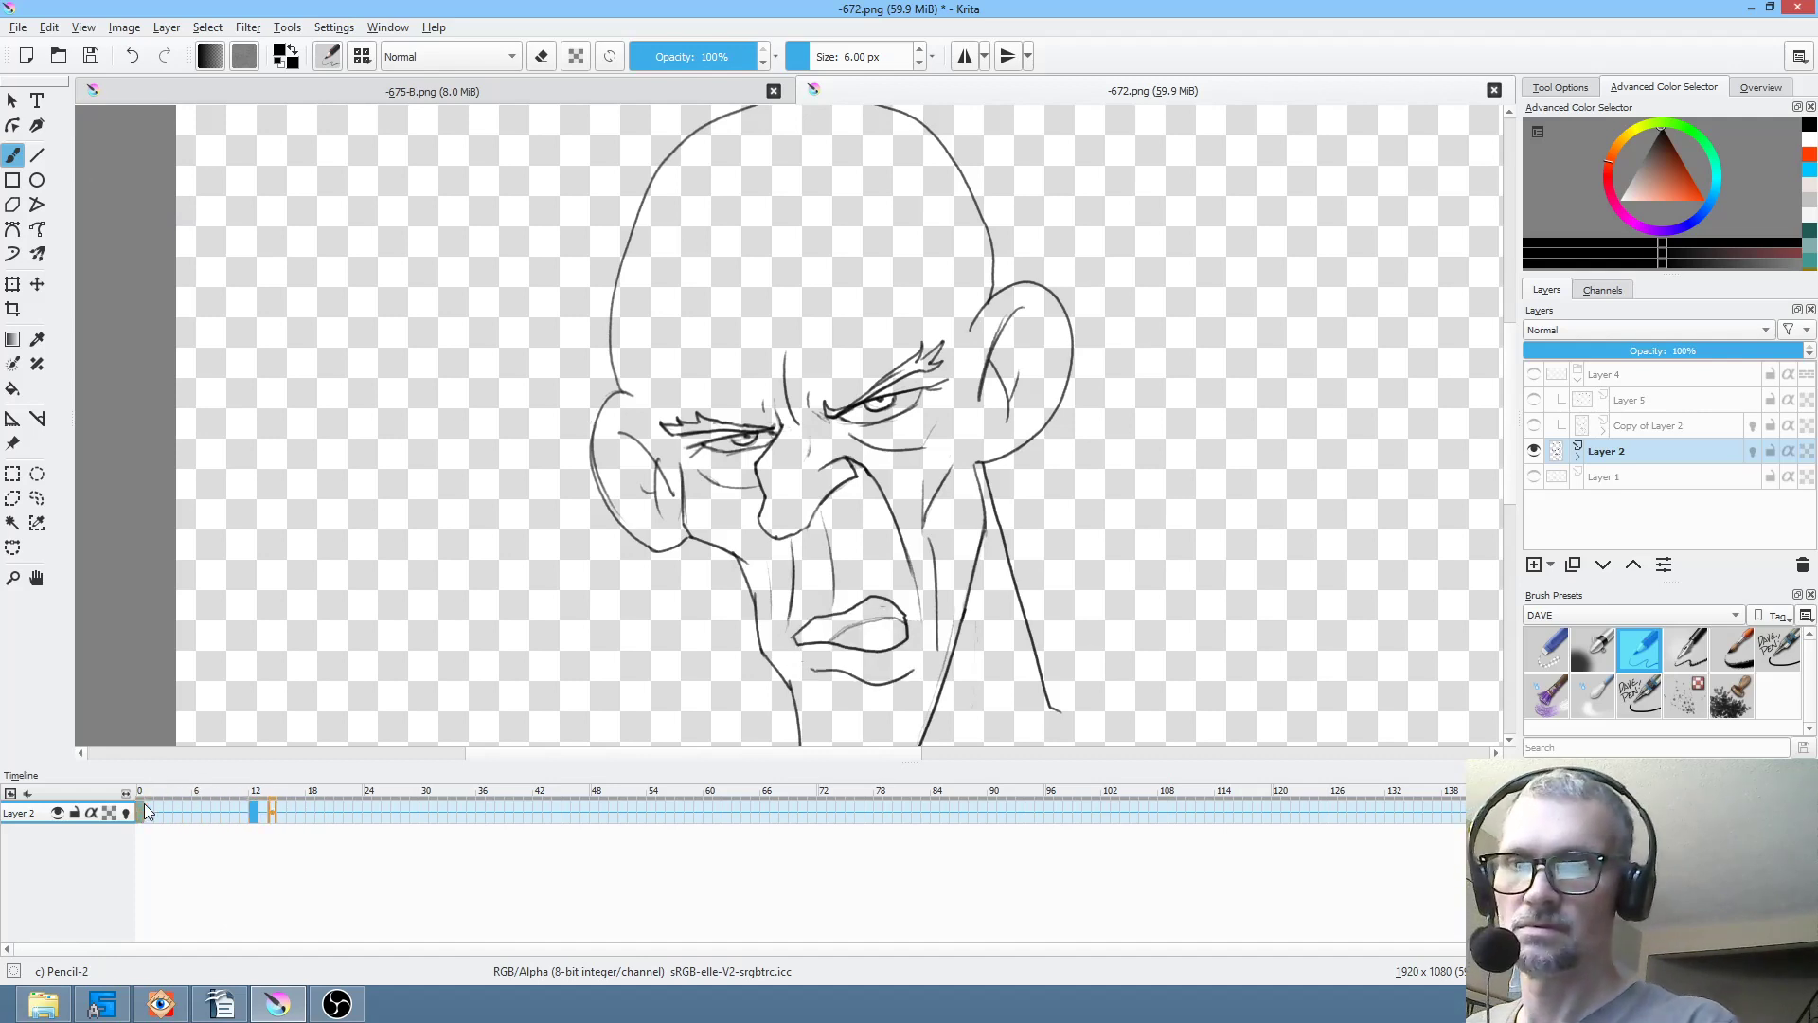
key(space)
key(space)
key(space)
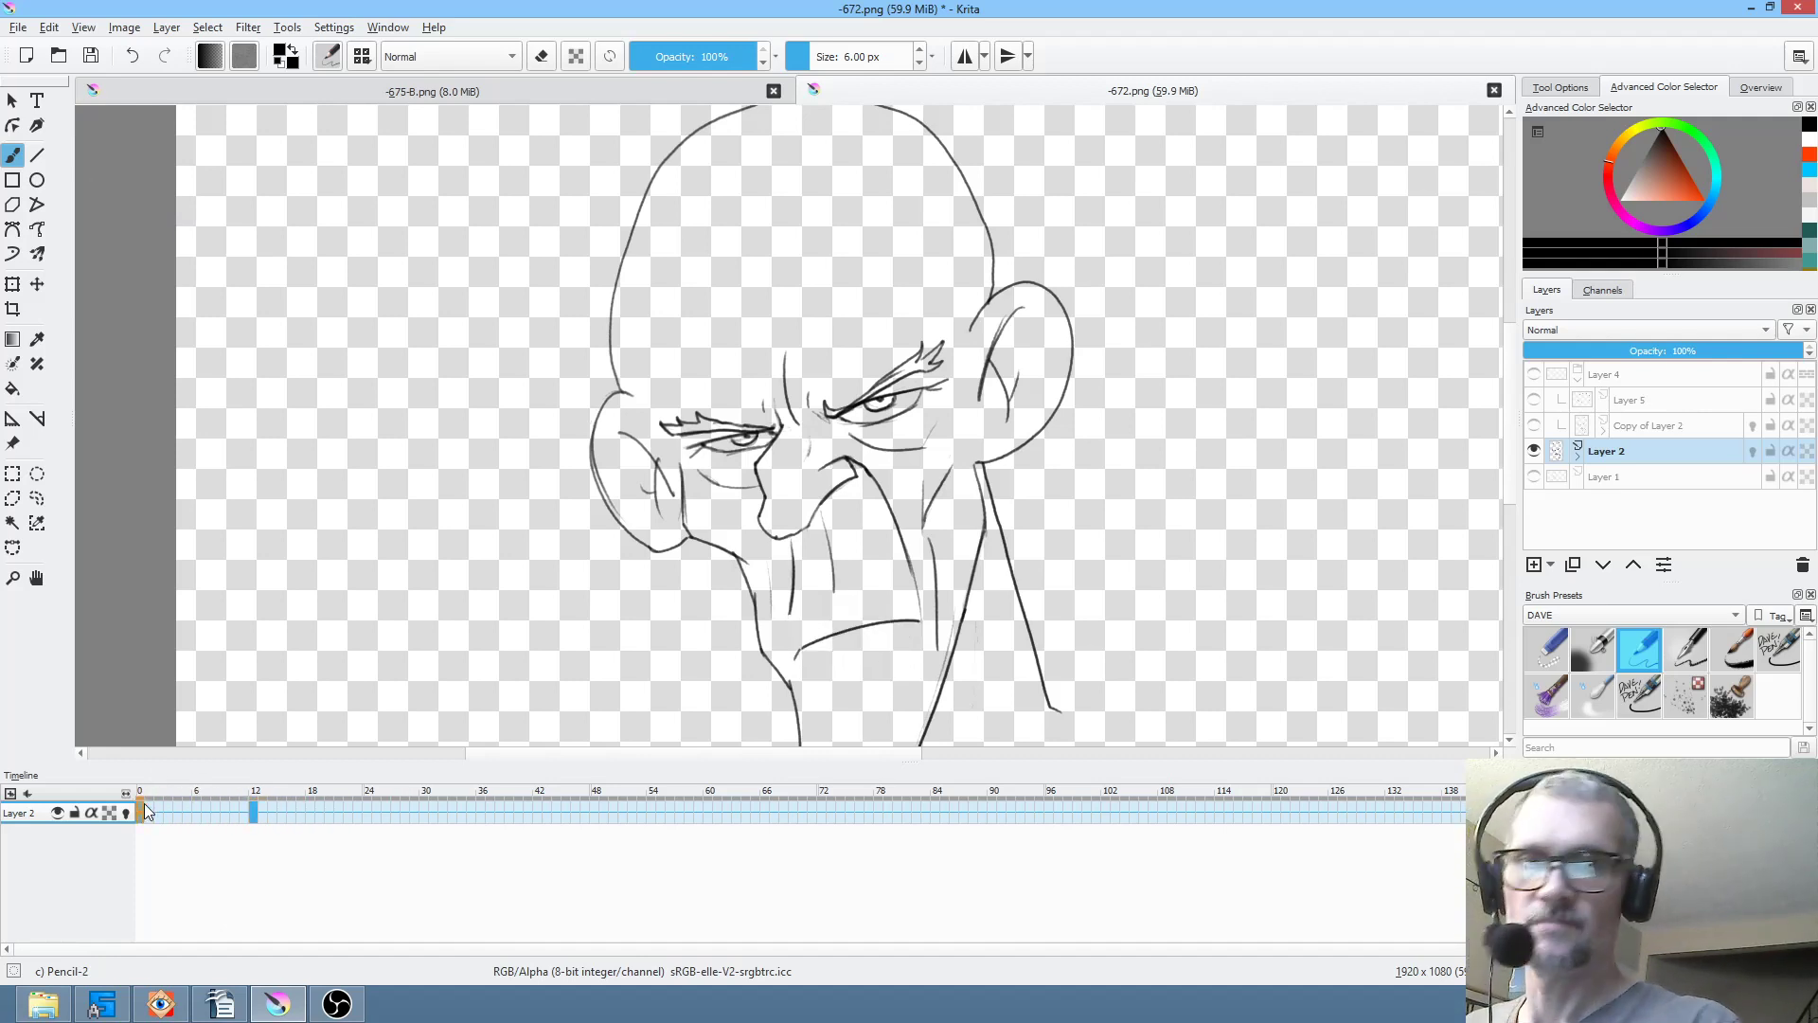
- Delete the Layer 4 group together with Layer 5 and Copy of Layer 2
click(1662, 425)
shift+click(1629, 374)
click(1802, 564)
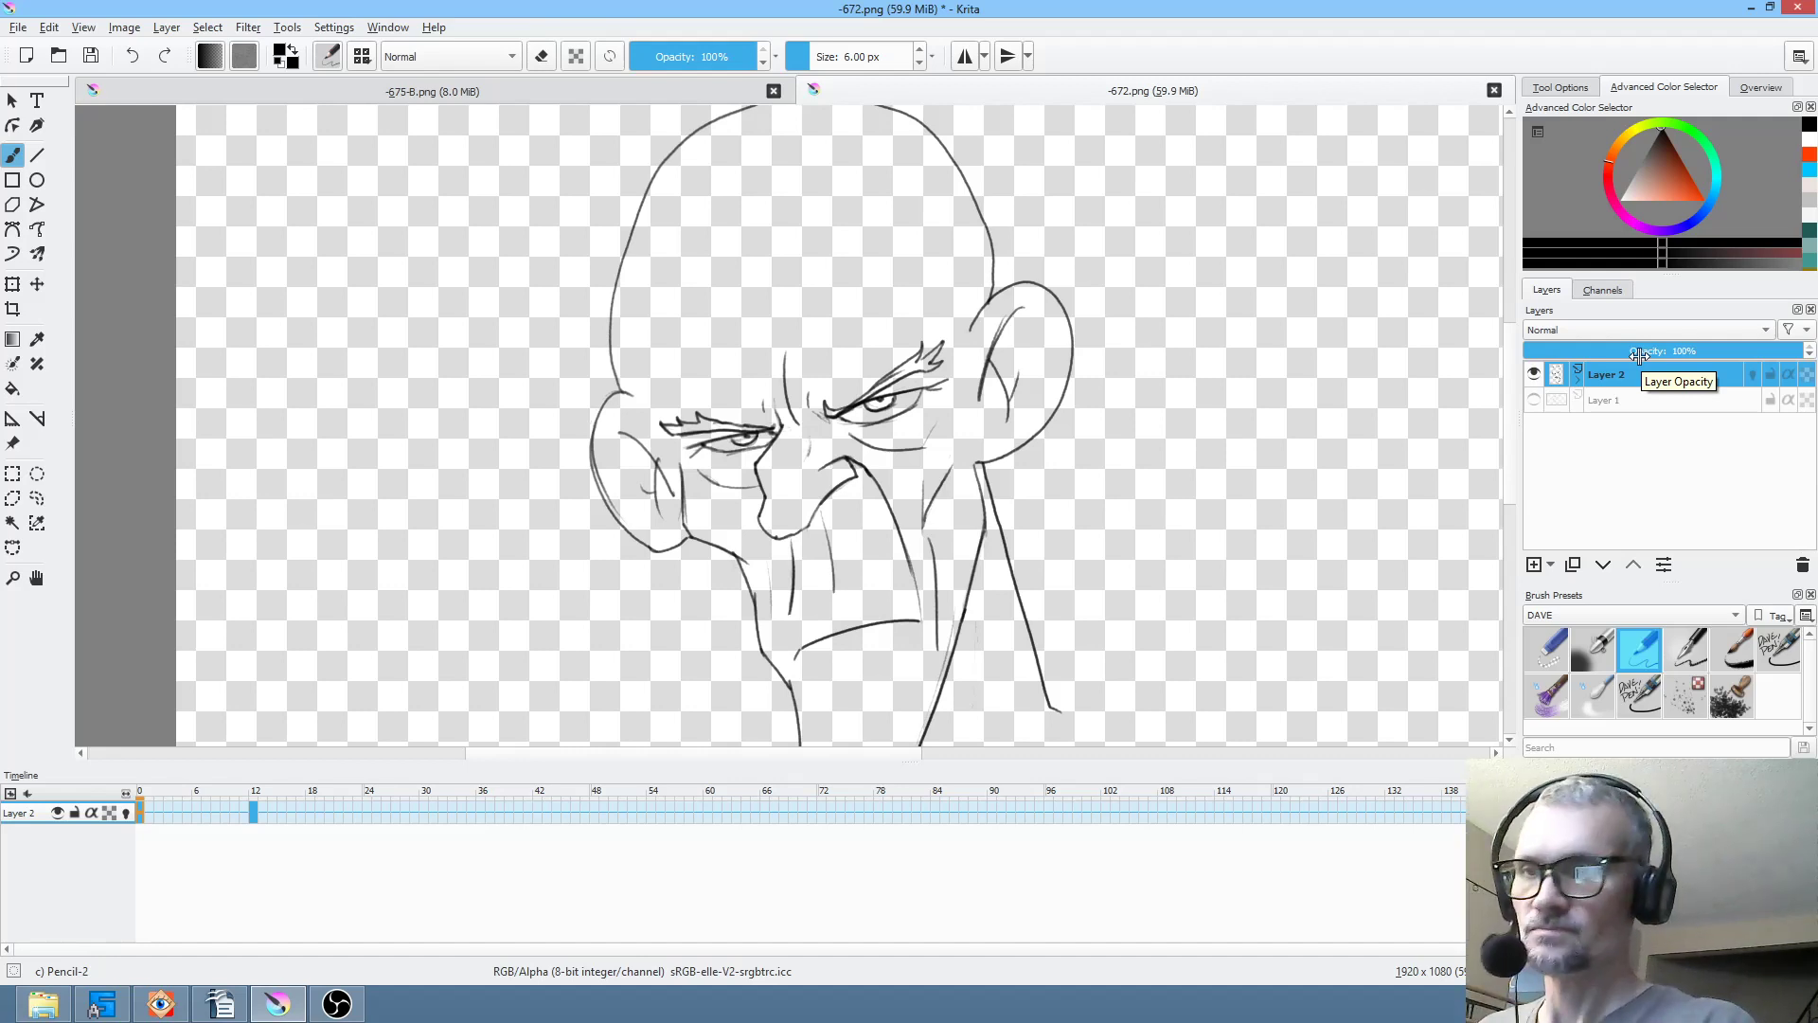
mouse_move(225, 787)
mouse_down()
mouse_move(281, 795)
mouse_move(164, 799)
mouse_up()
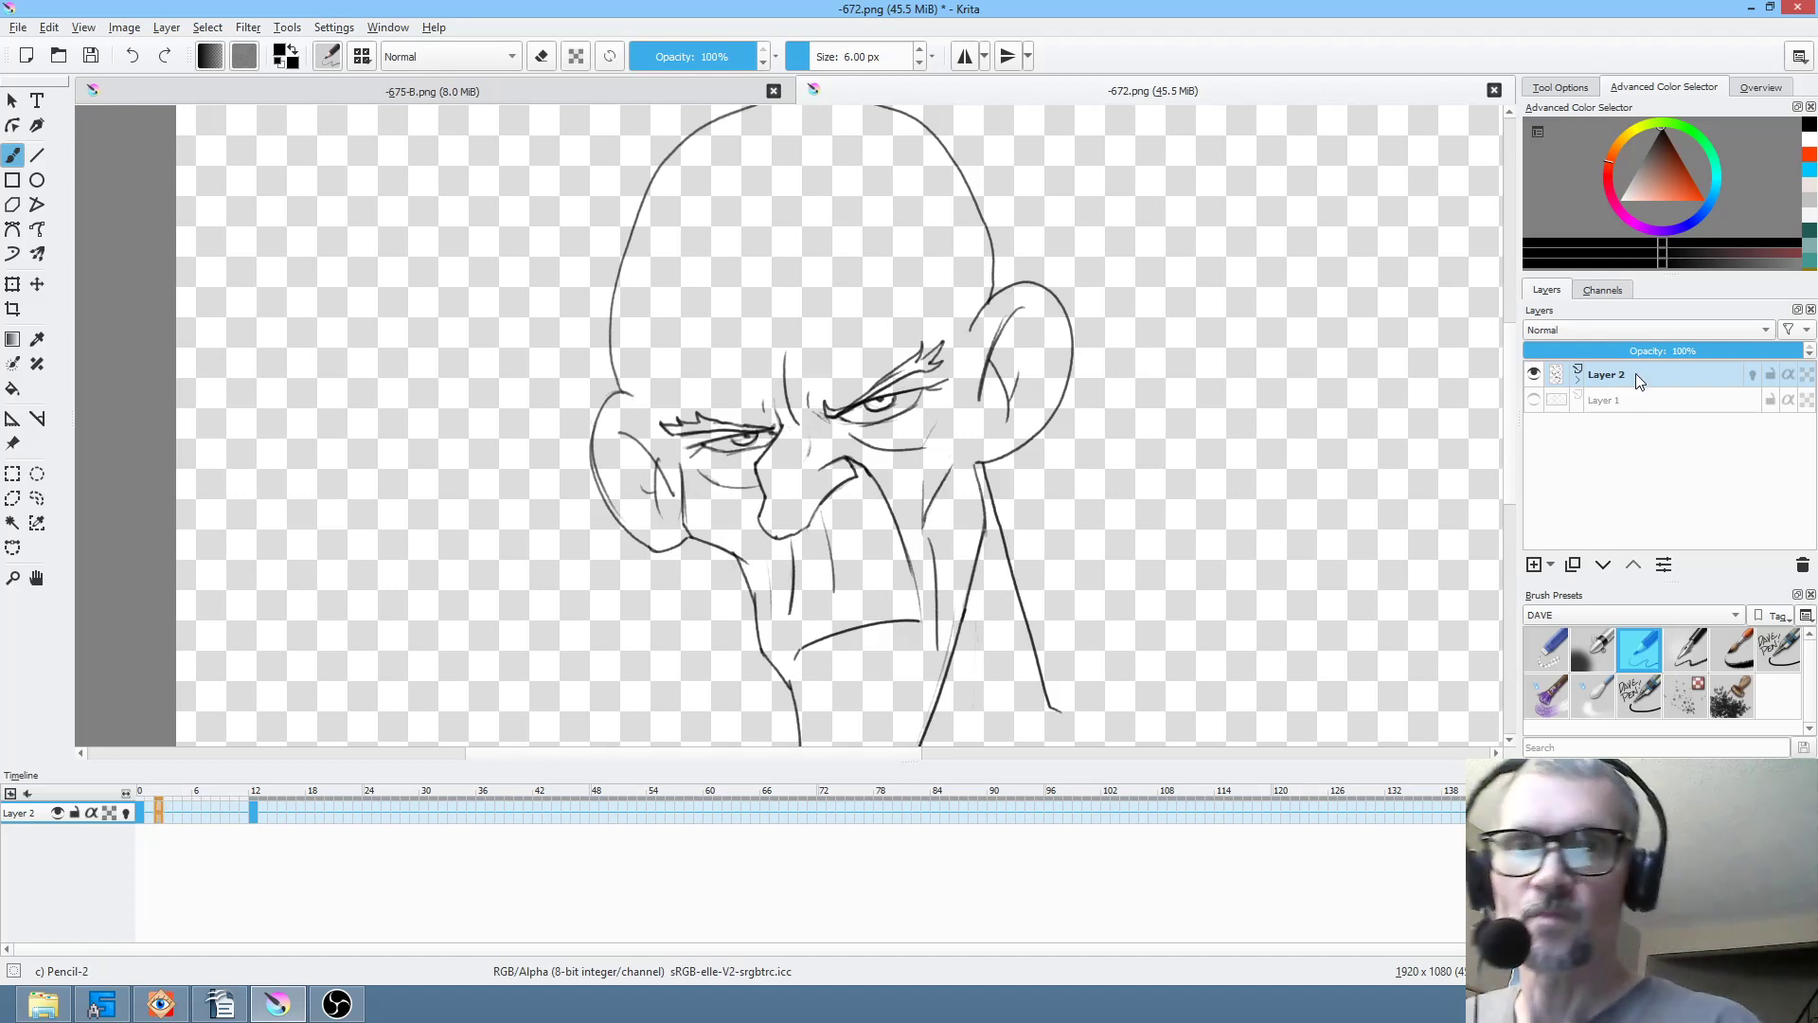
- Duplicate Layer 2, hide the copy, and remove the frame 12 keyframe from the original Layer 2
click(1572, 565)
click(1534, 374)
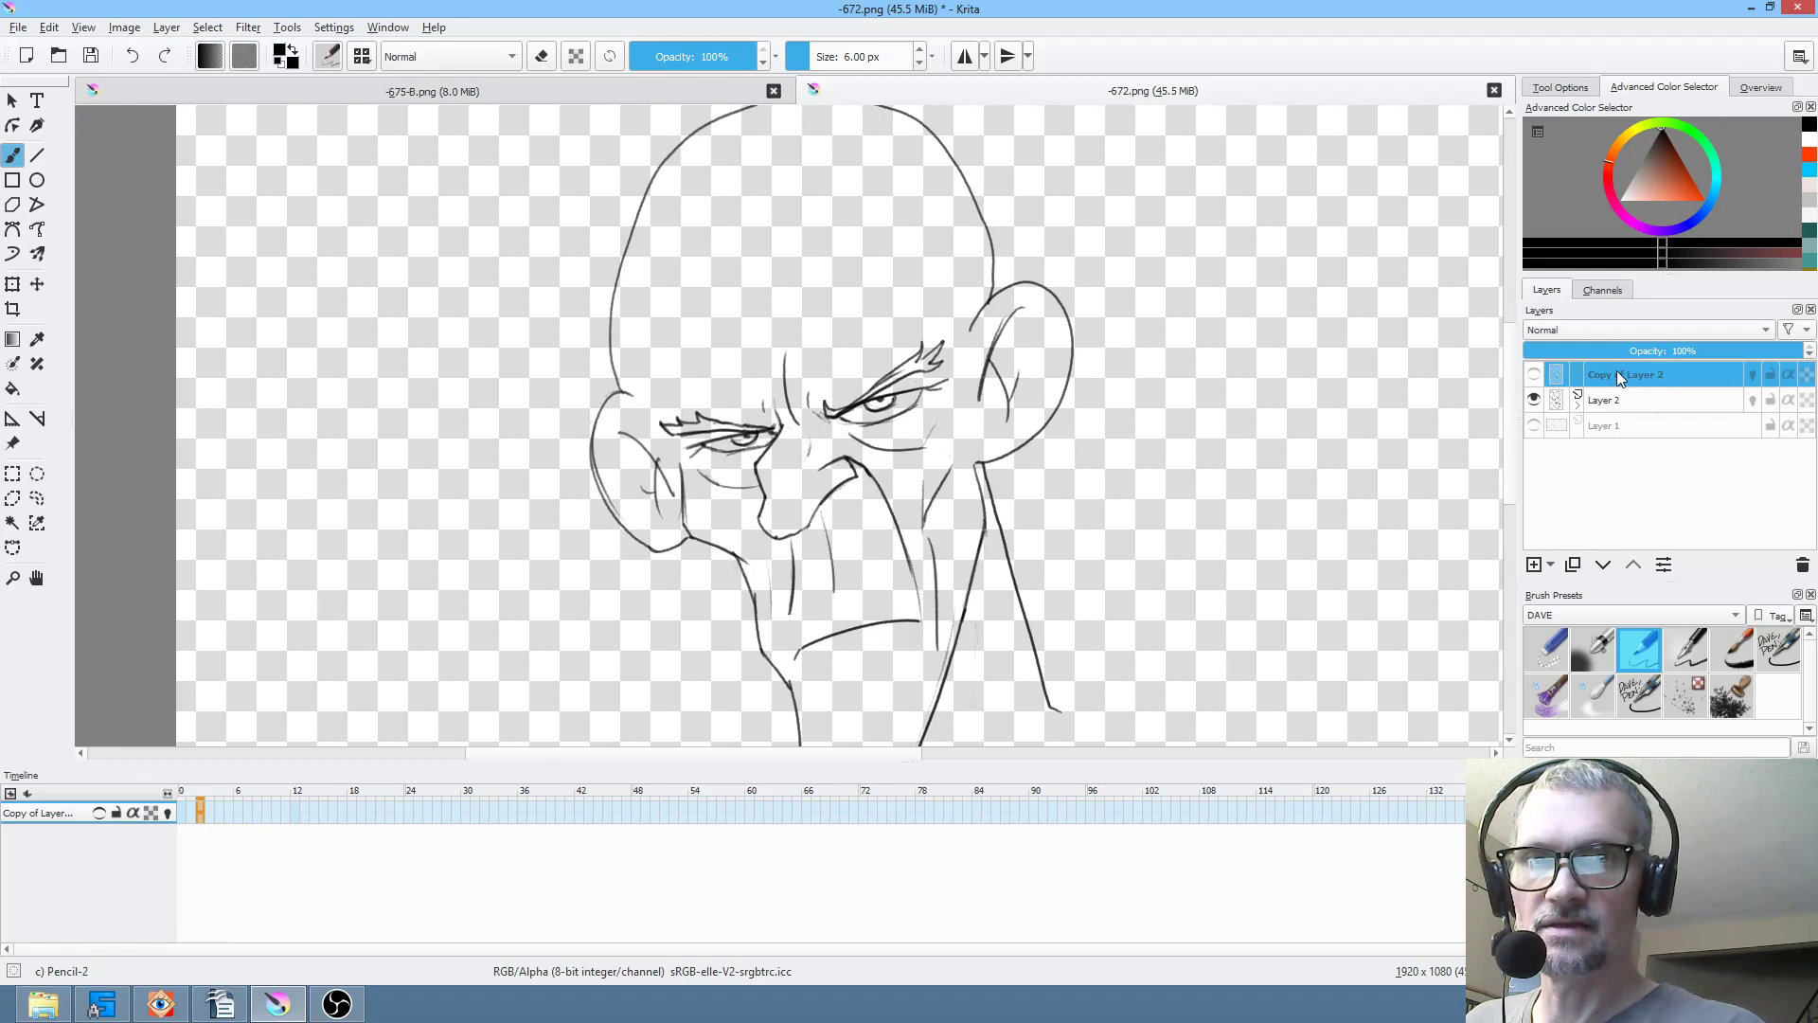
click(1627, 393)
drag(178, 811, 298, 803)
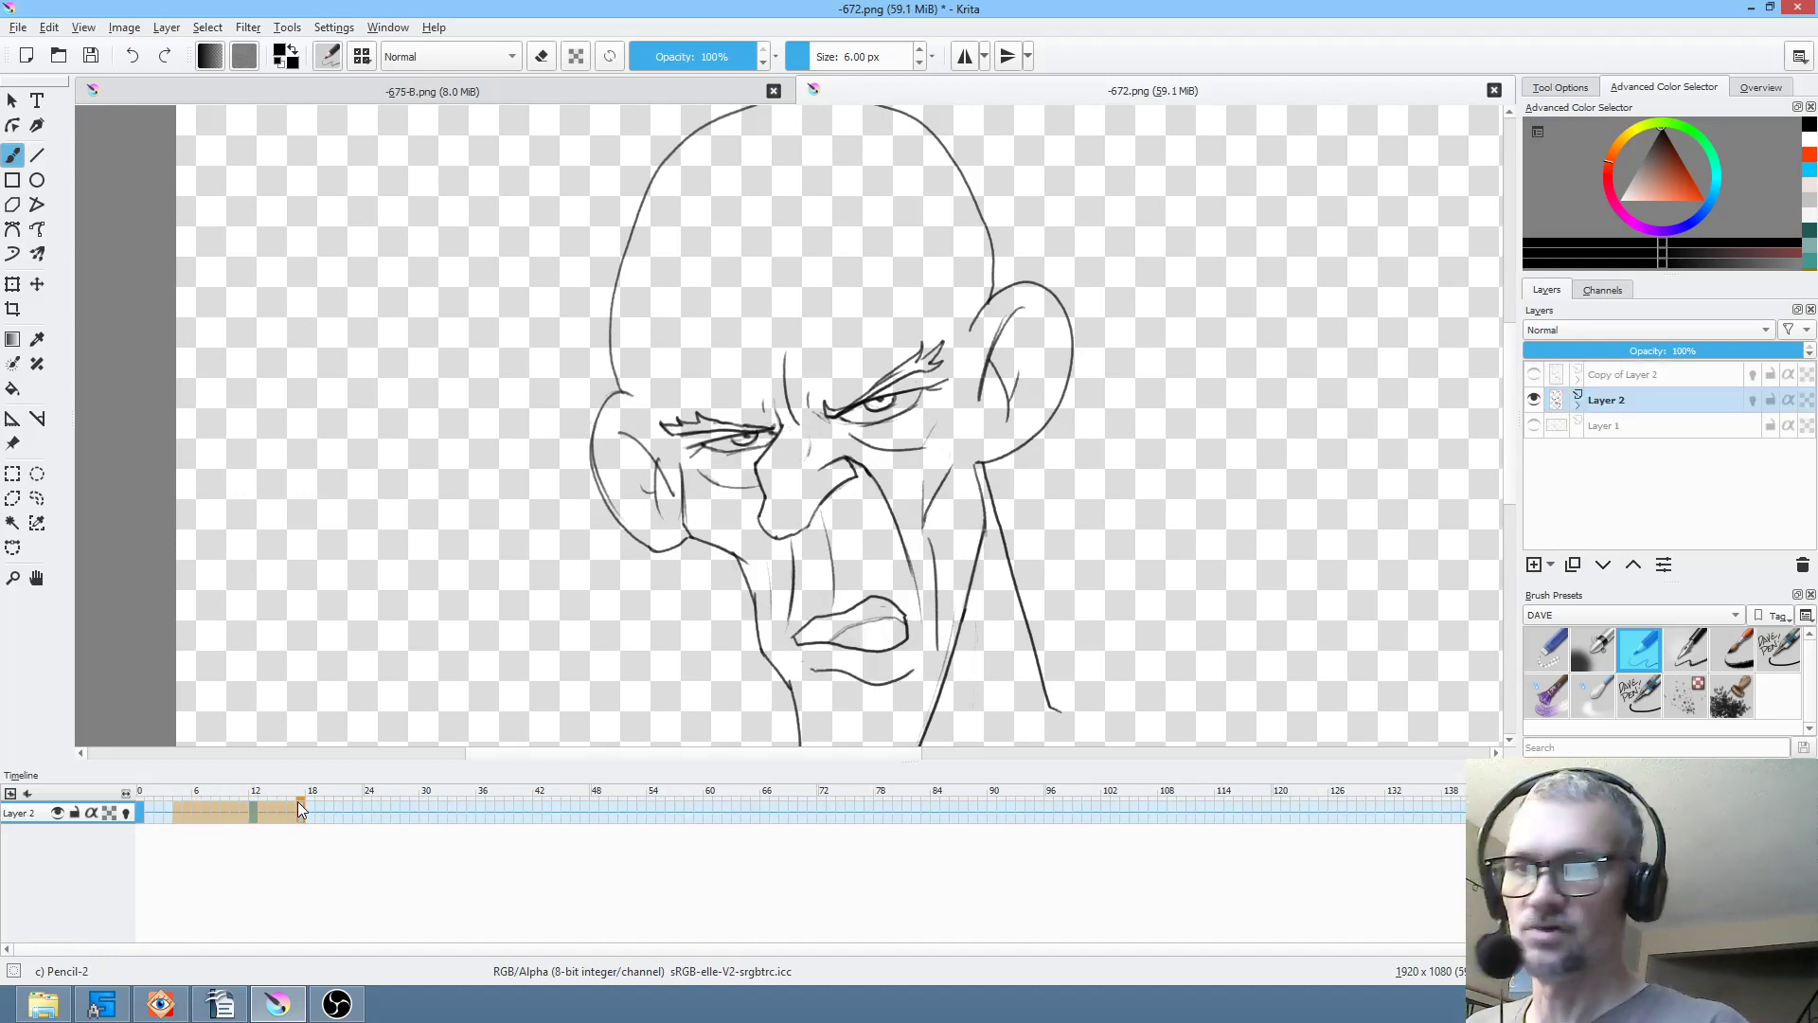
click(145, 810)
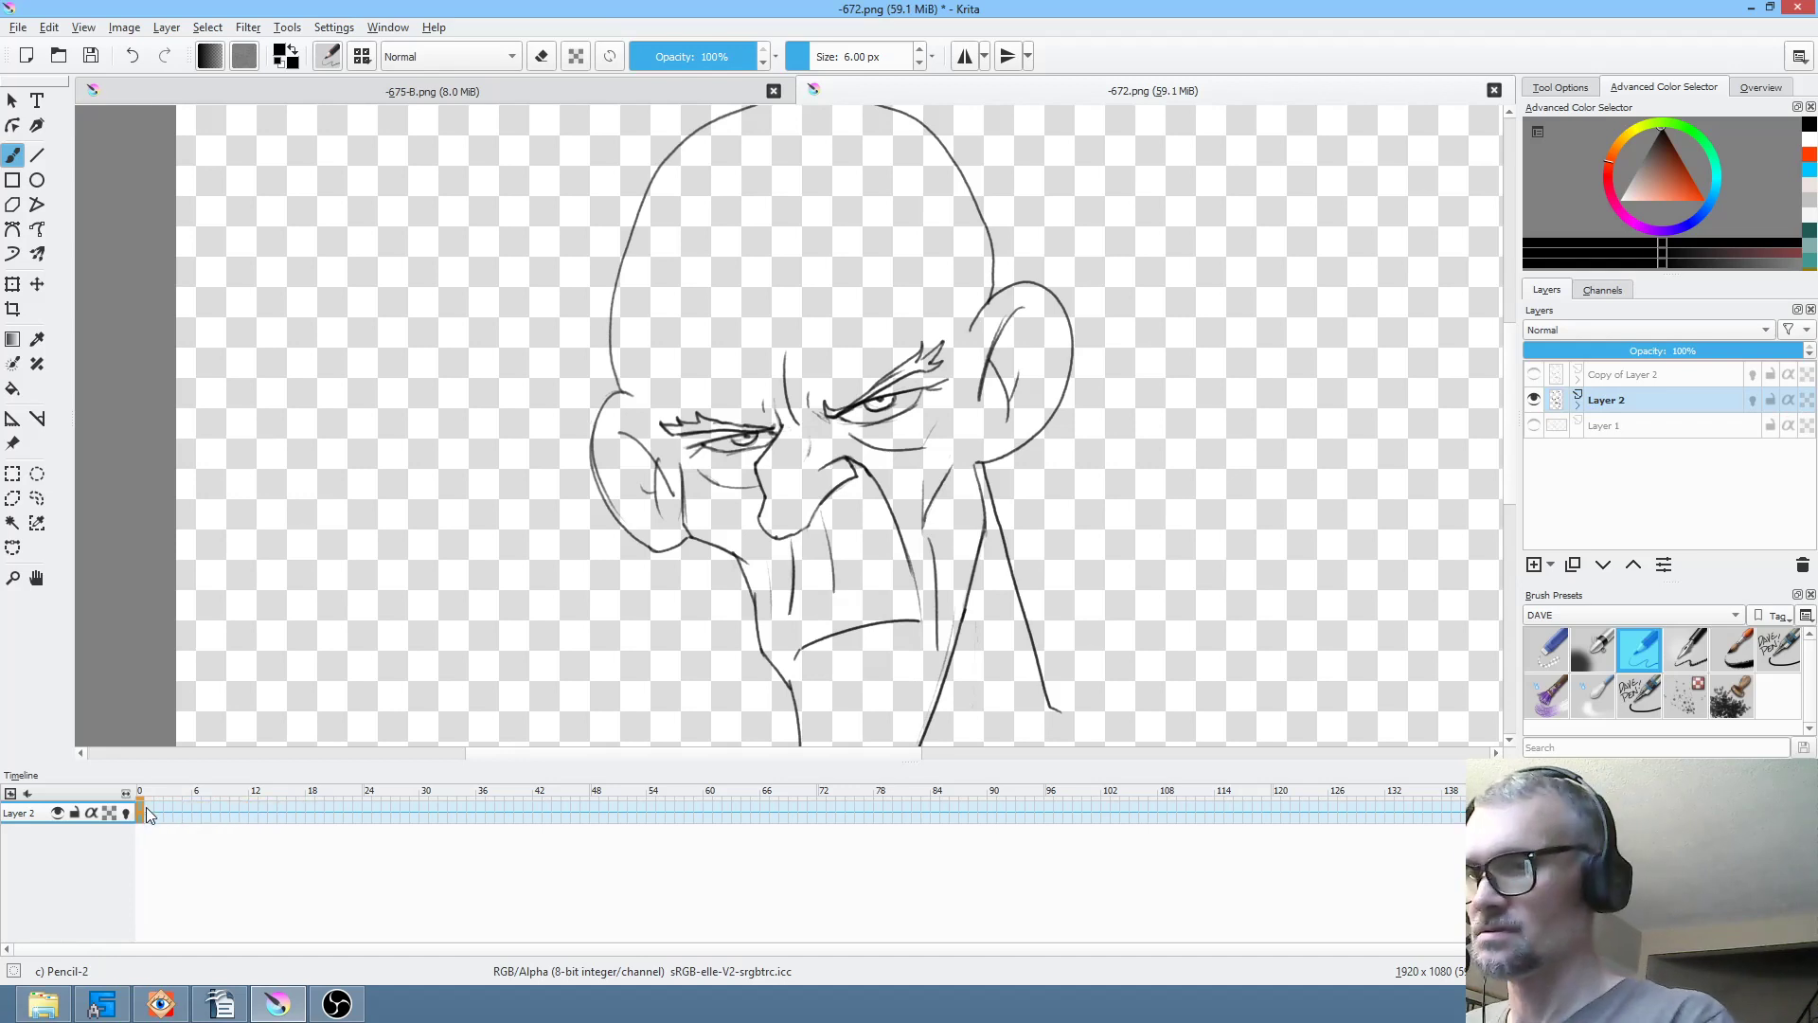
- Erase the closed-mouth line from frame 0 of Layer 2 with the small eraser
key(ctrl+z)
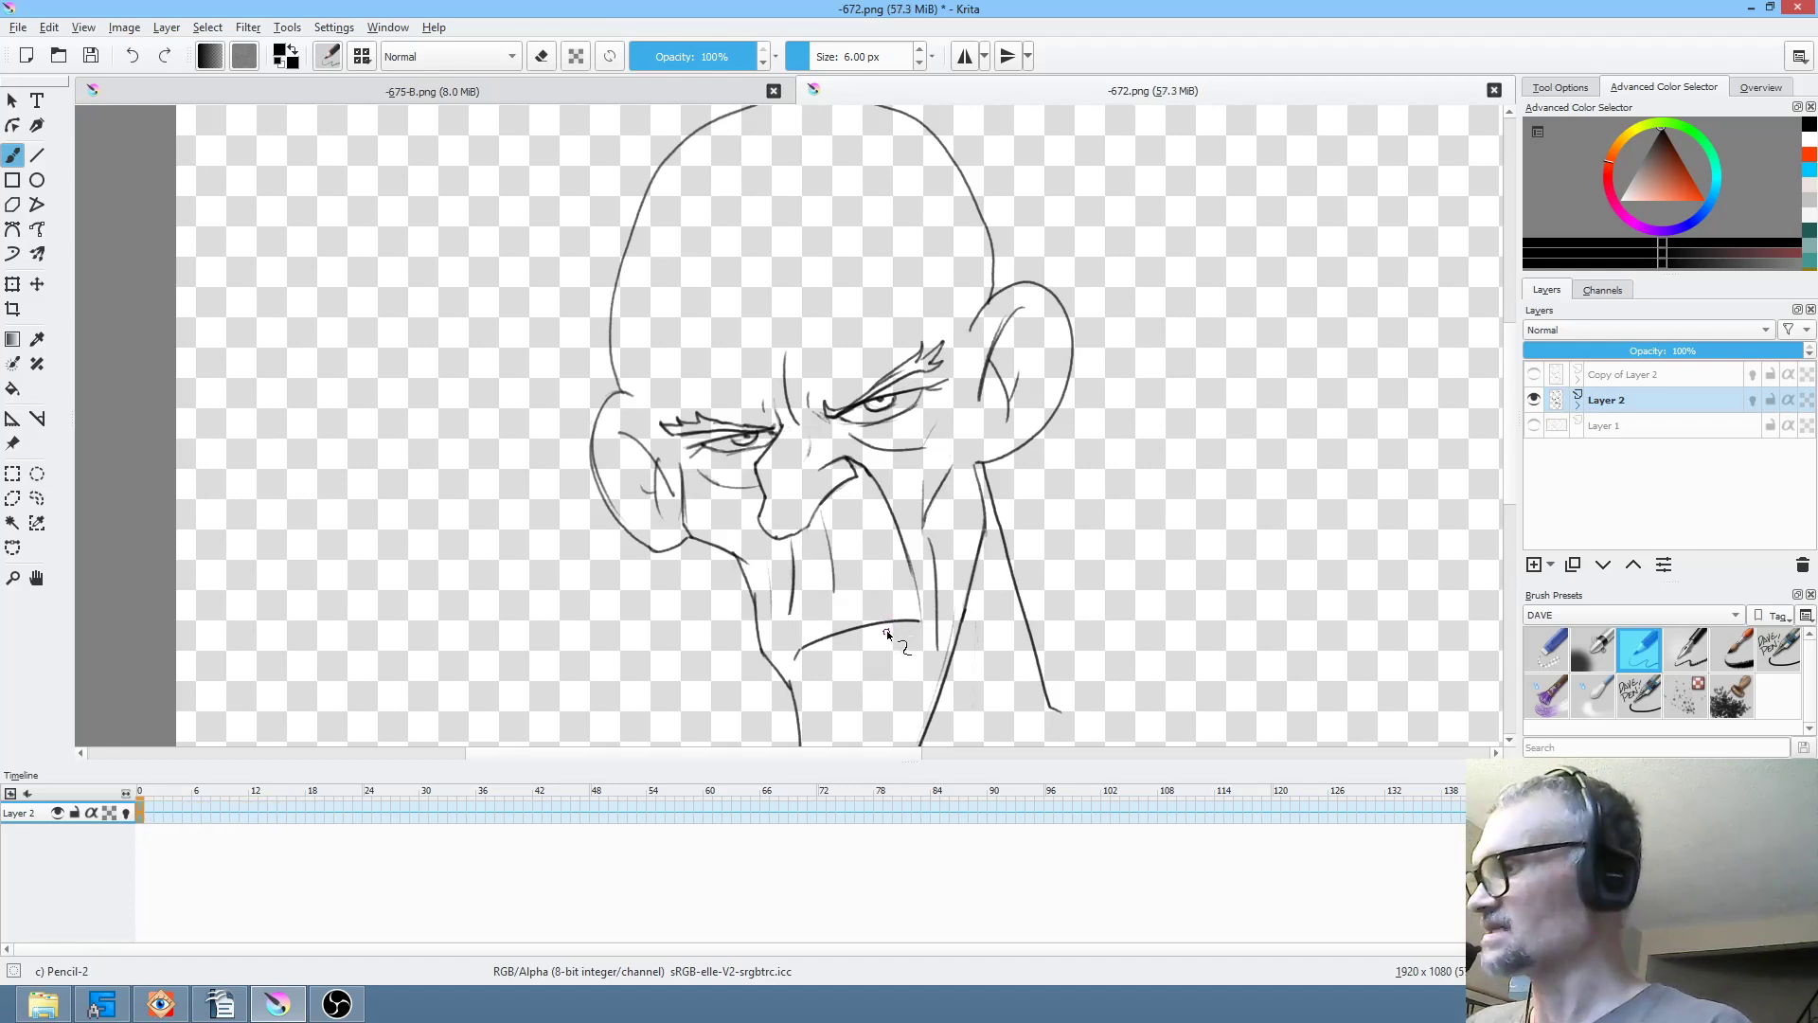
key(slash)
drag(915, 627, 821, 662)
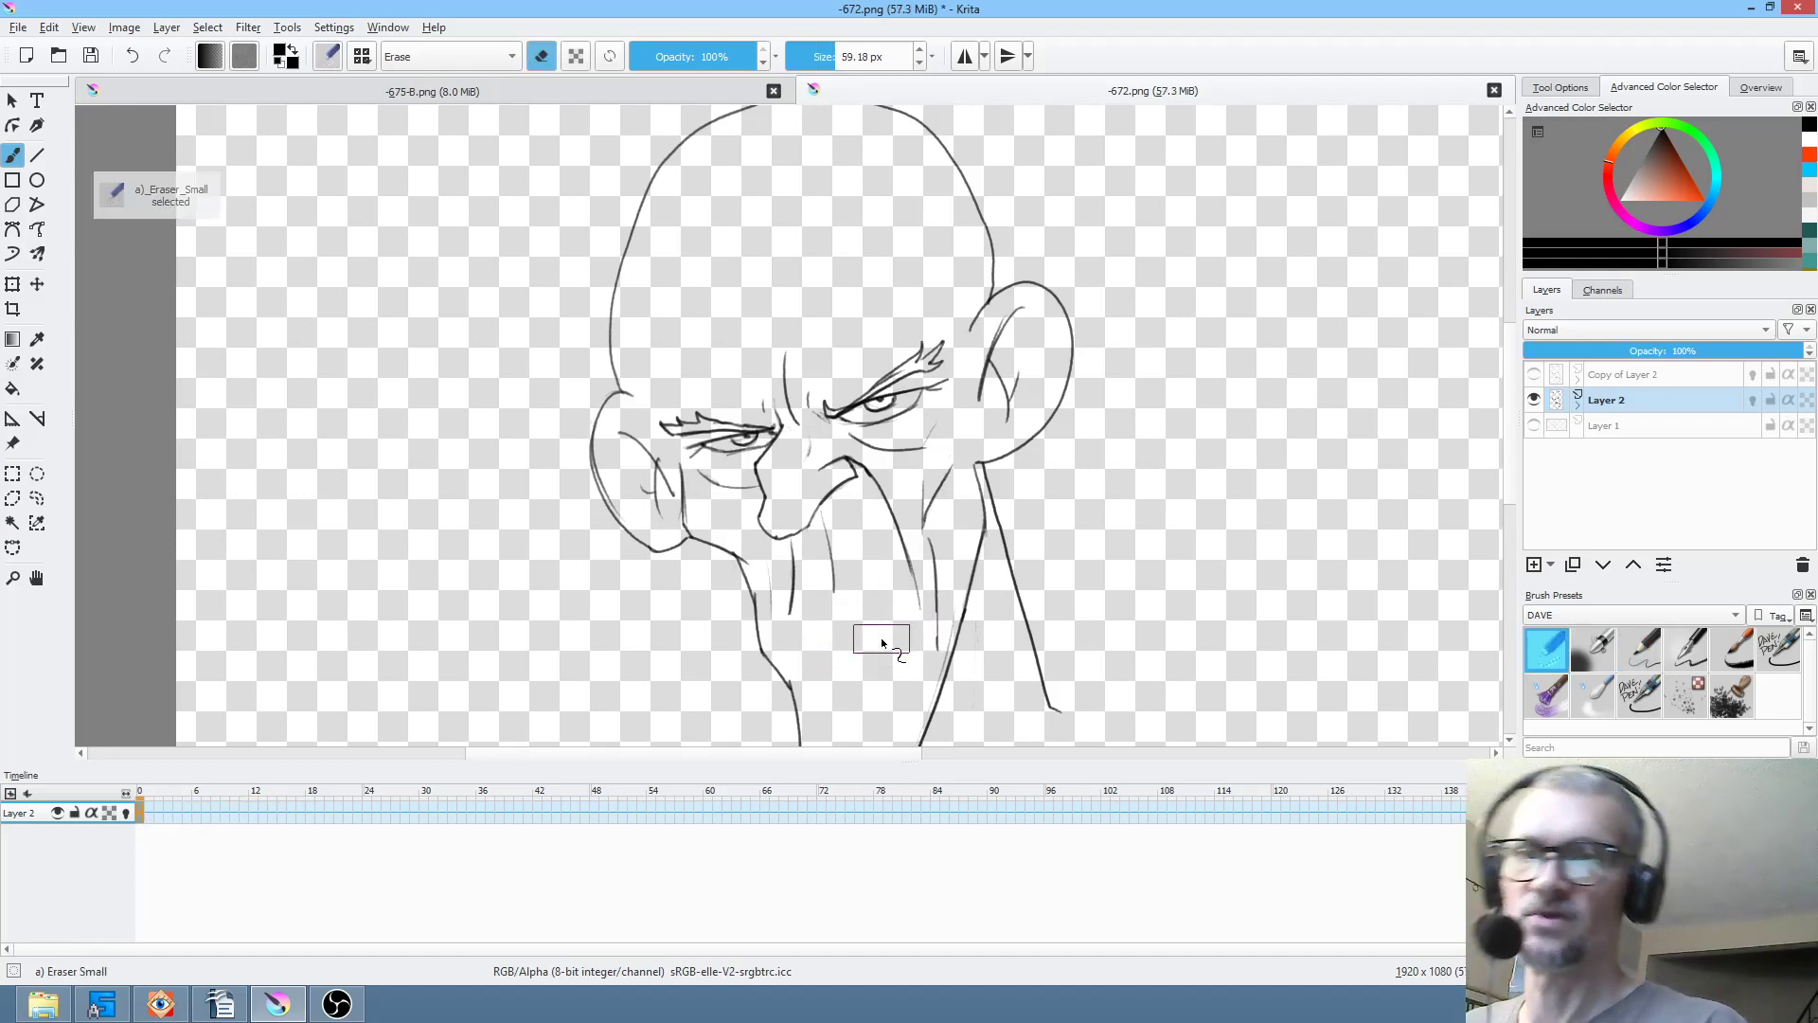
- Hide Layer 2, show Copy of Layer 2, and delete the Color Adjustment mask attached to the copy
click(1534, 399)
click(1534, 374)
click(1648, 381)
click(1578, 380)
click(1695, 398)
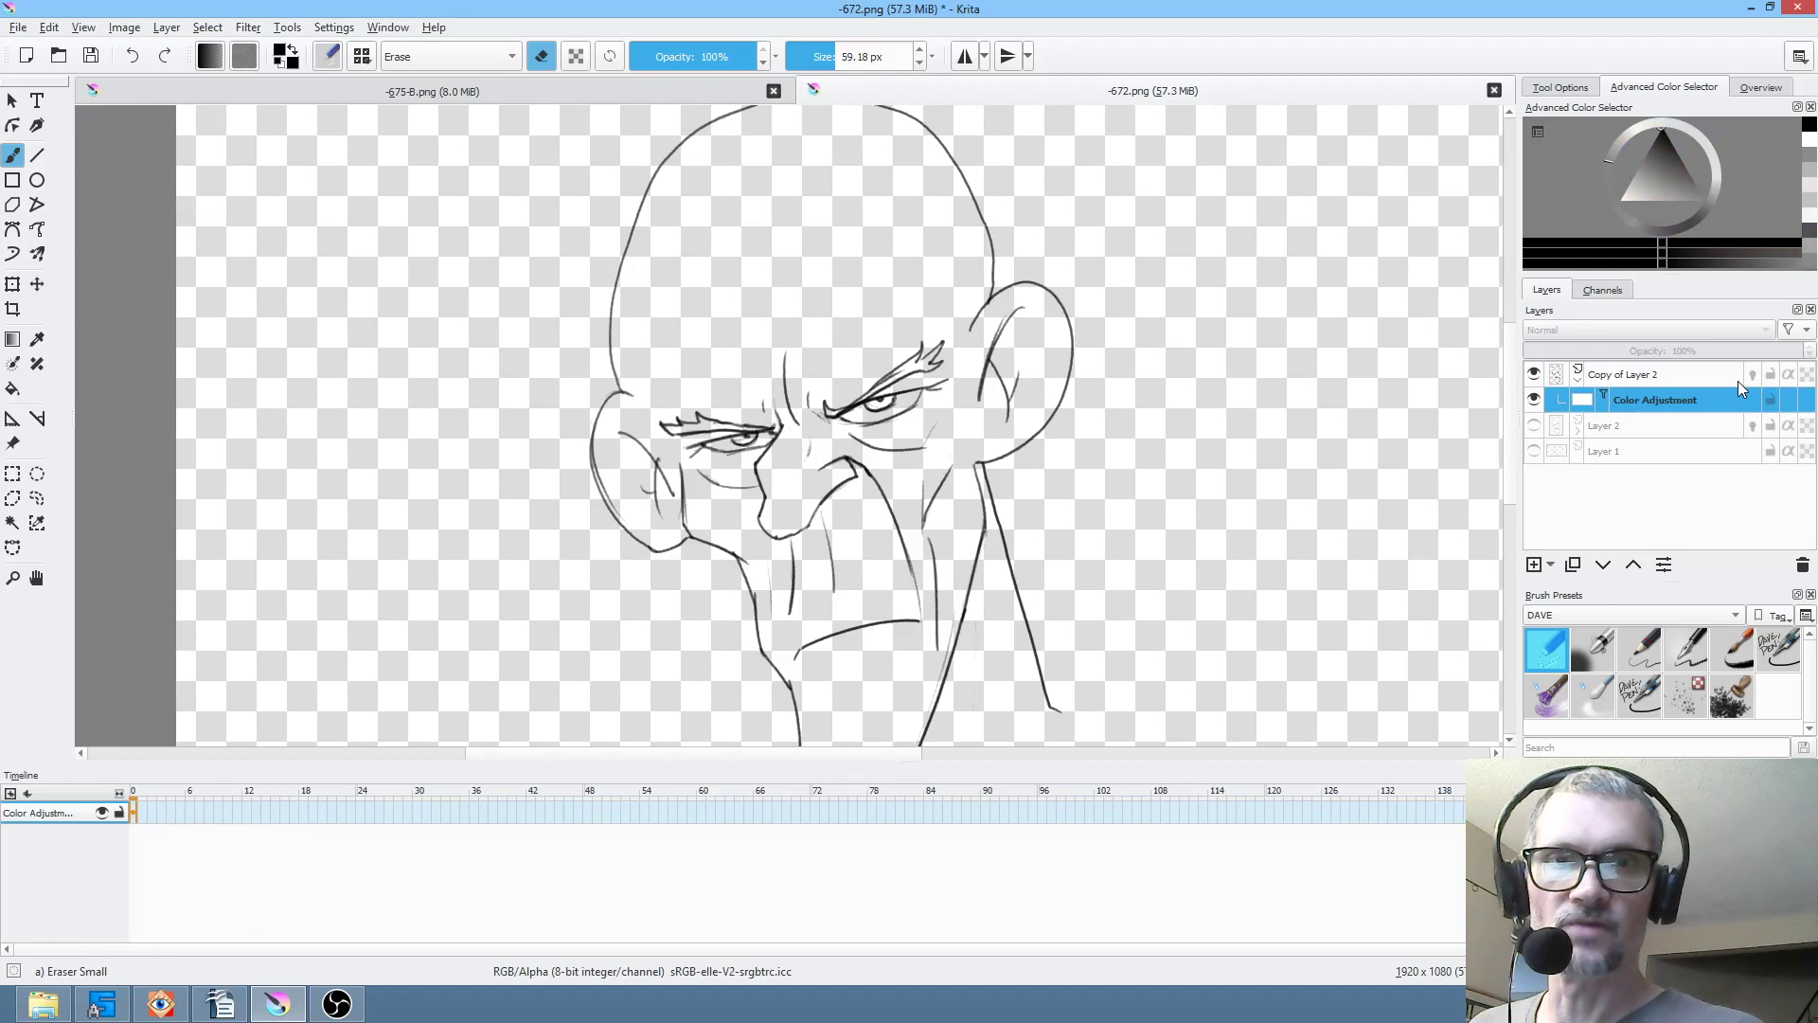
click(1801, 565)
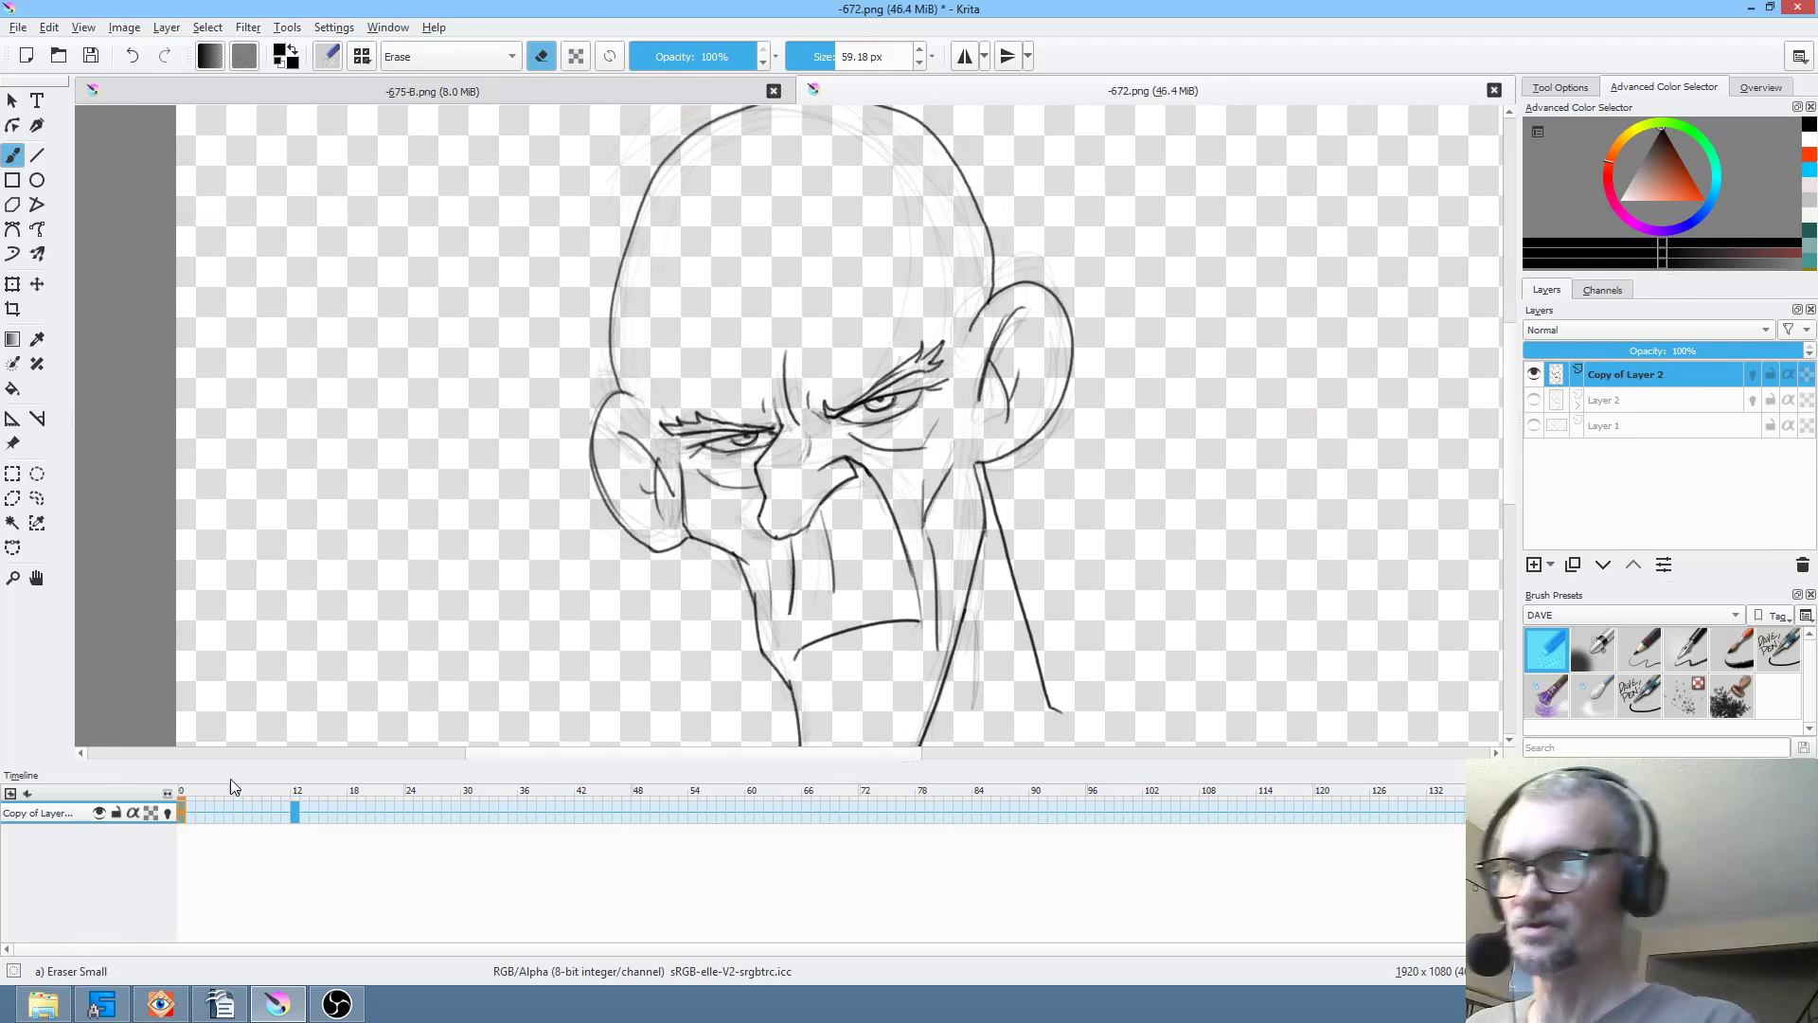
- Compare the mouths at frames 12 and 0 of Copy of Layer 2, and choose DAVE PEN with a saturated orange-red colour
click(295, 788)
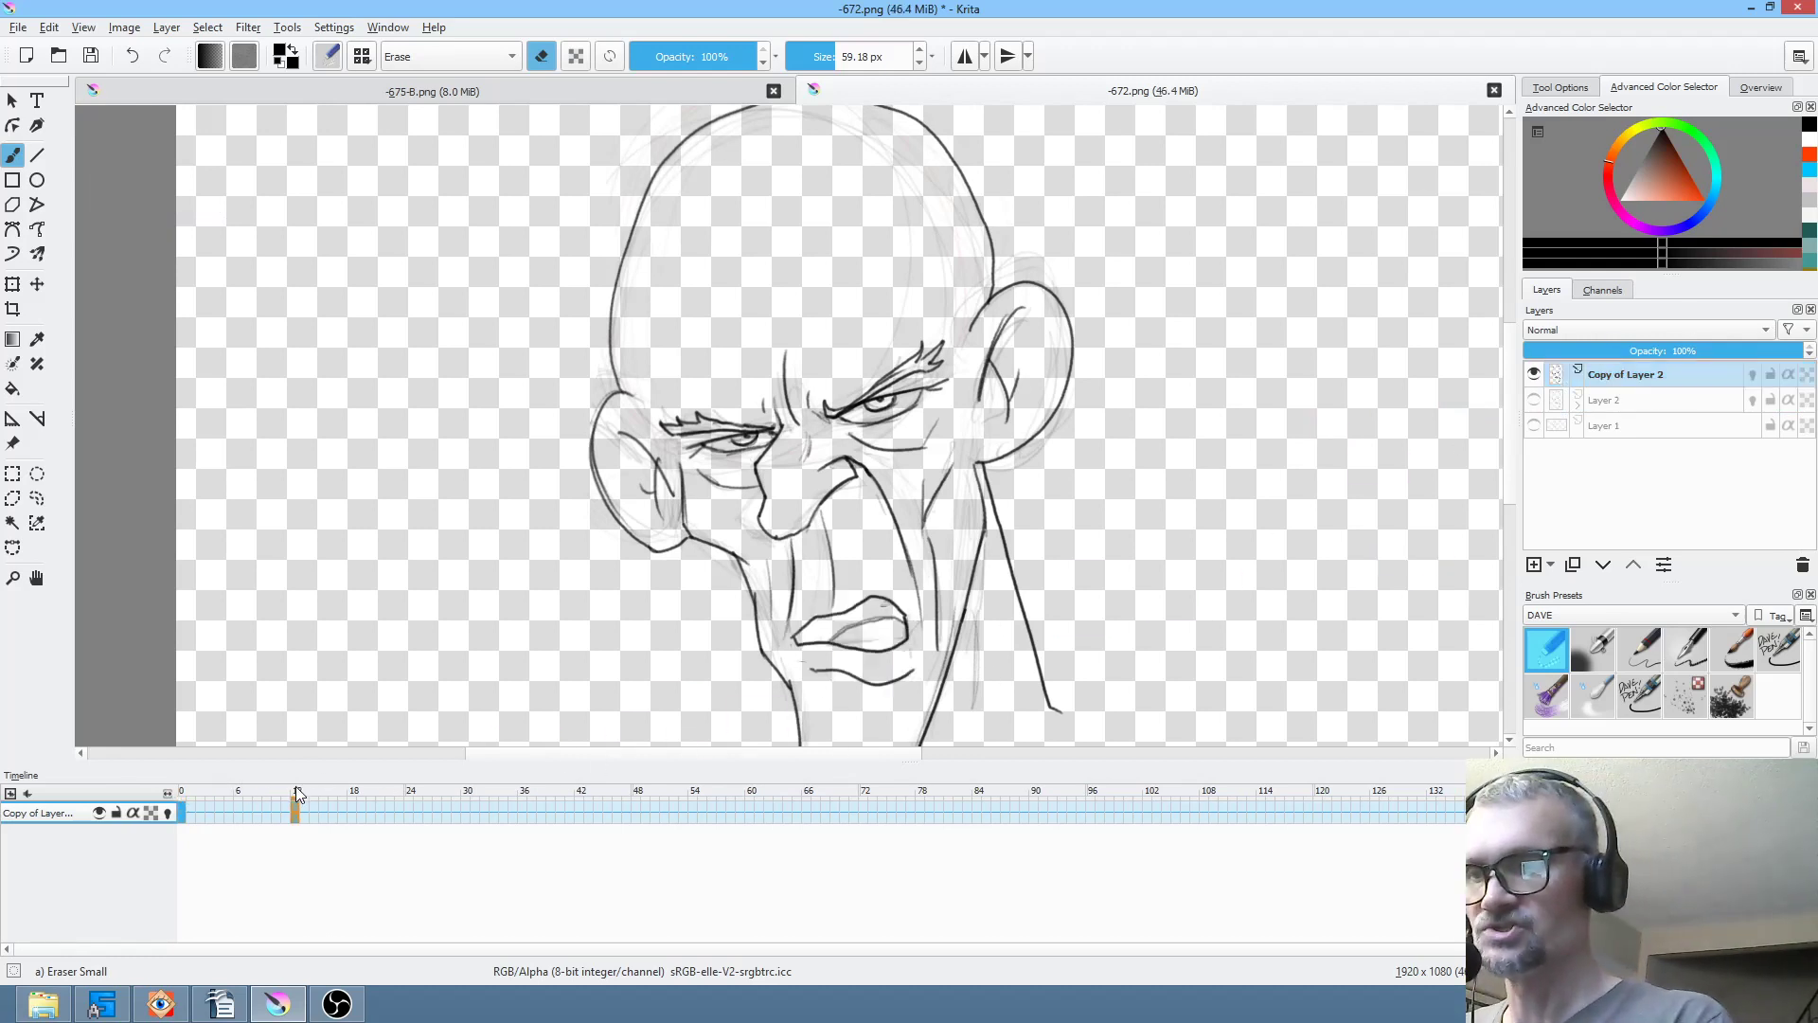
drag(295, 786, 194, 792)
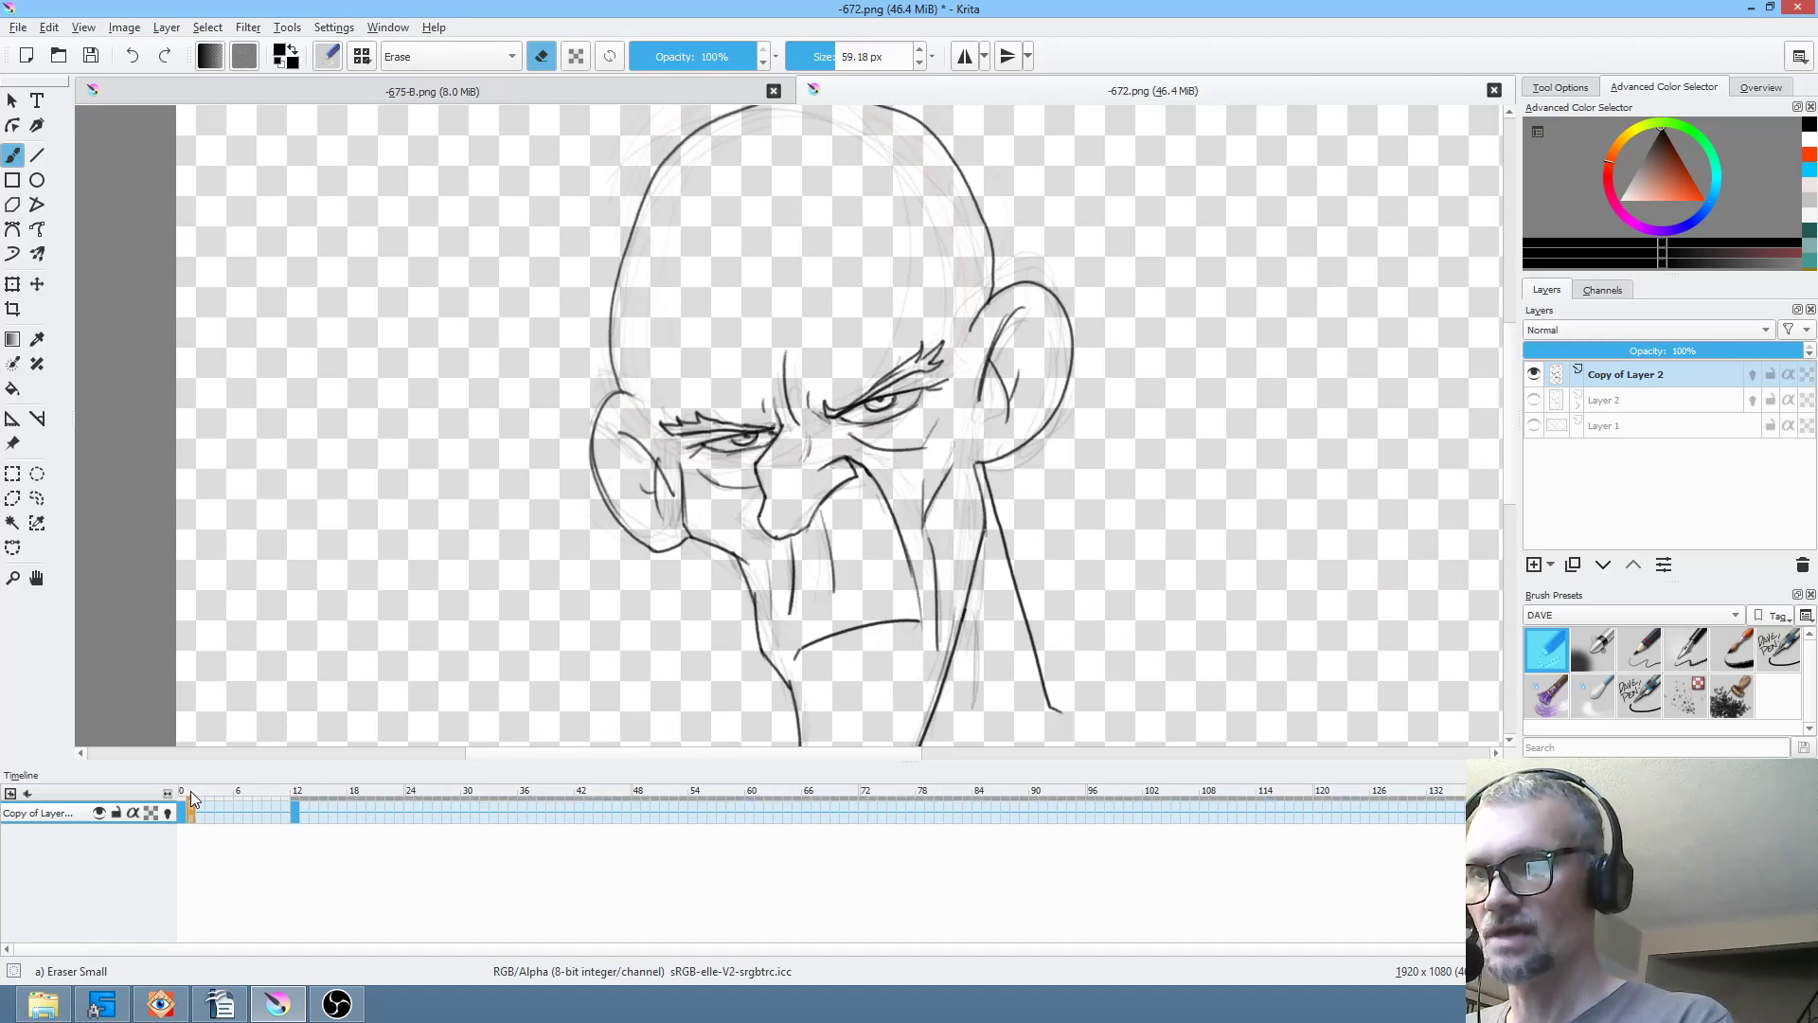
click(1779, 651)
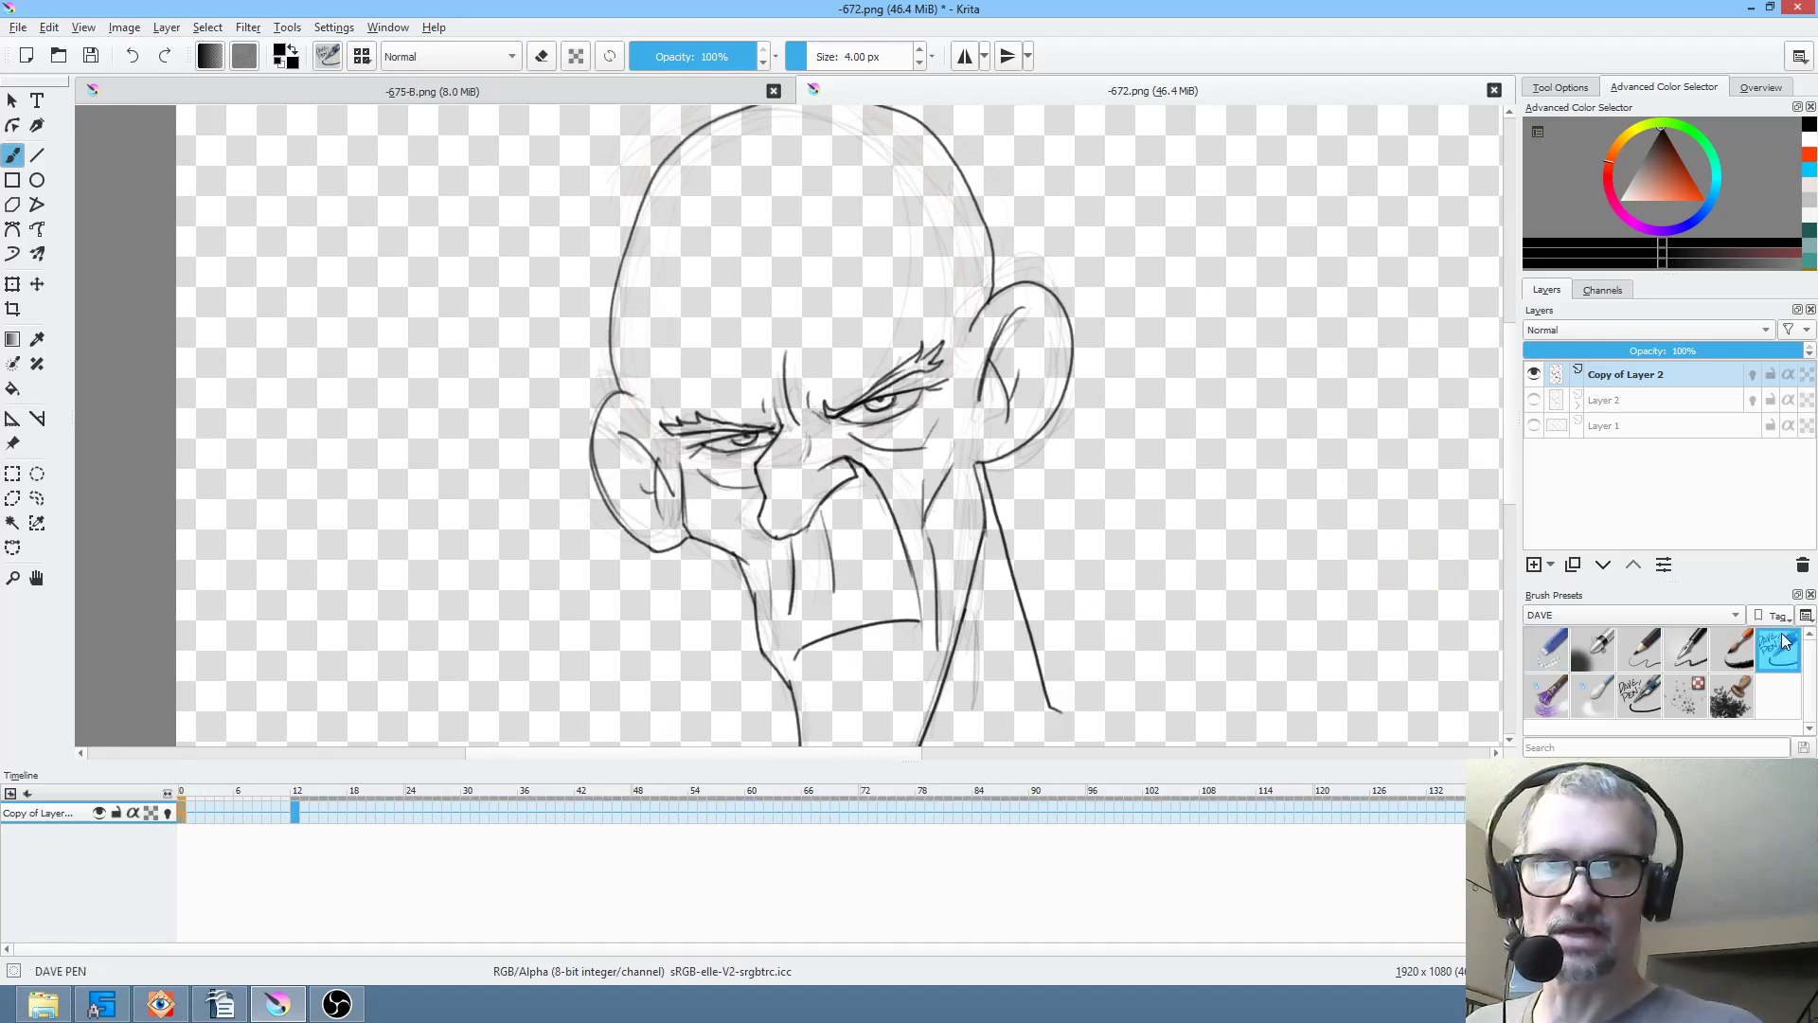
click(1705, 196)
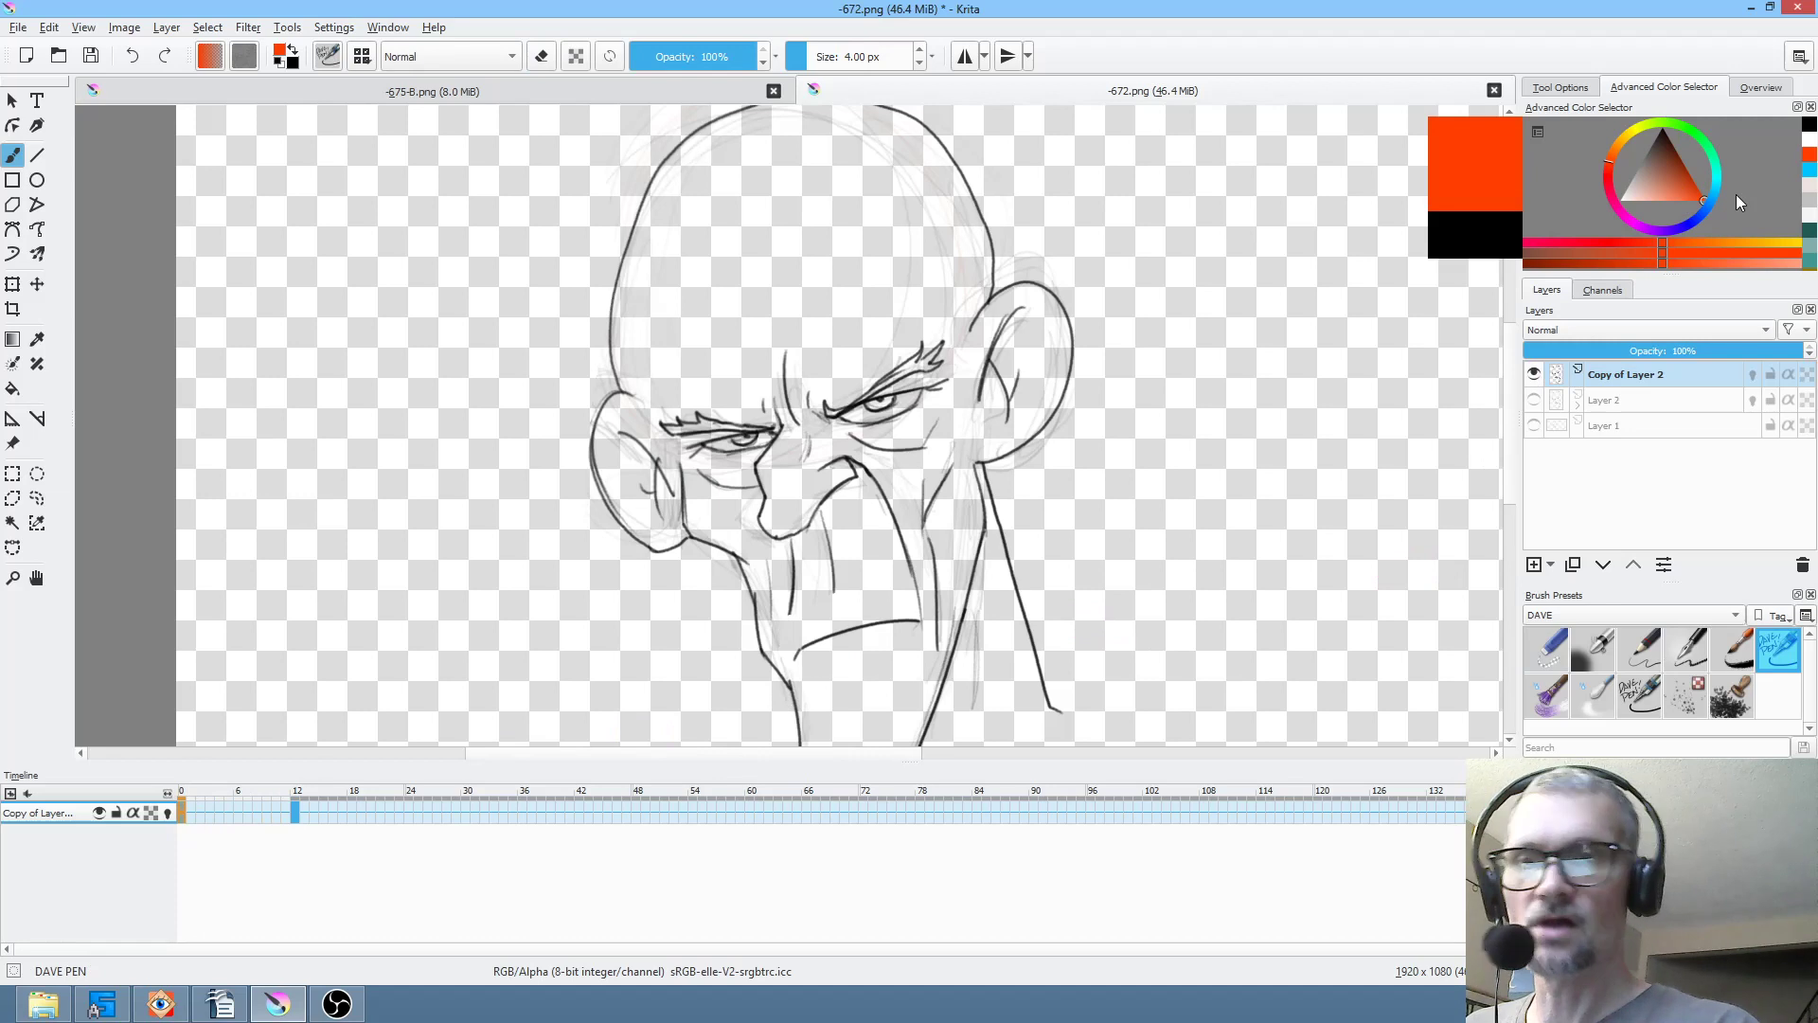
mouse_move(924, 563)
mouse_down()
mouse_move(807, 586)
mouse_move(773, 624)
mouse_move(780, 663)
mouse_move(842, 720)
mouse_move(926, 672)
mouse_move(920, 552)
mouse_up()
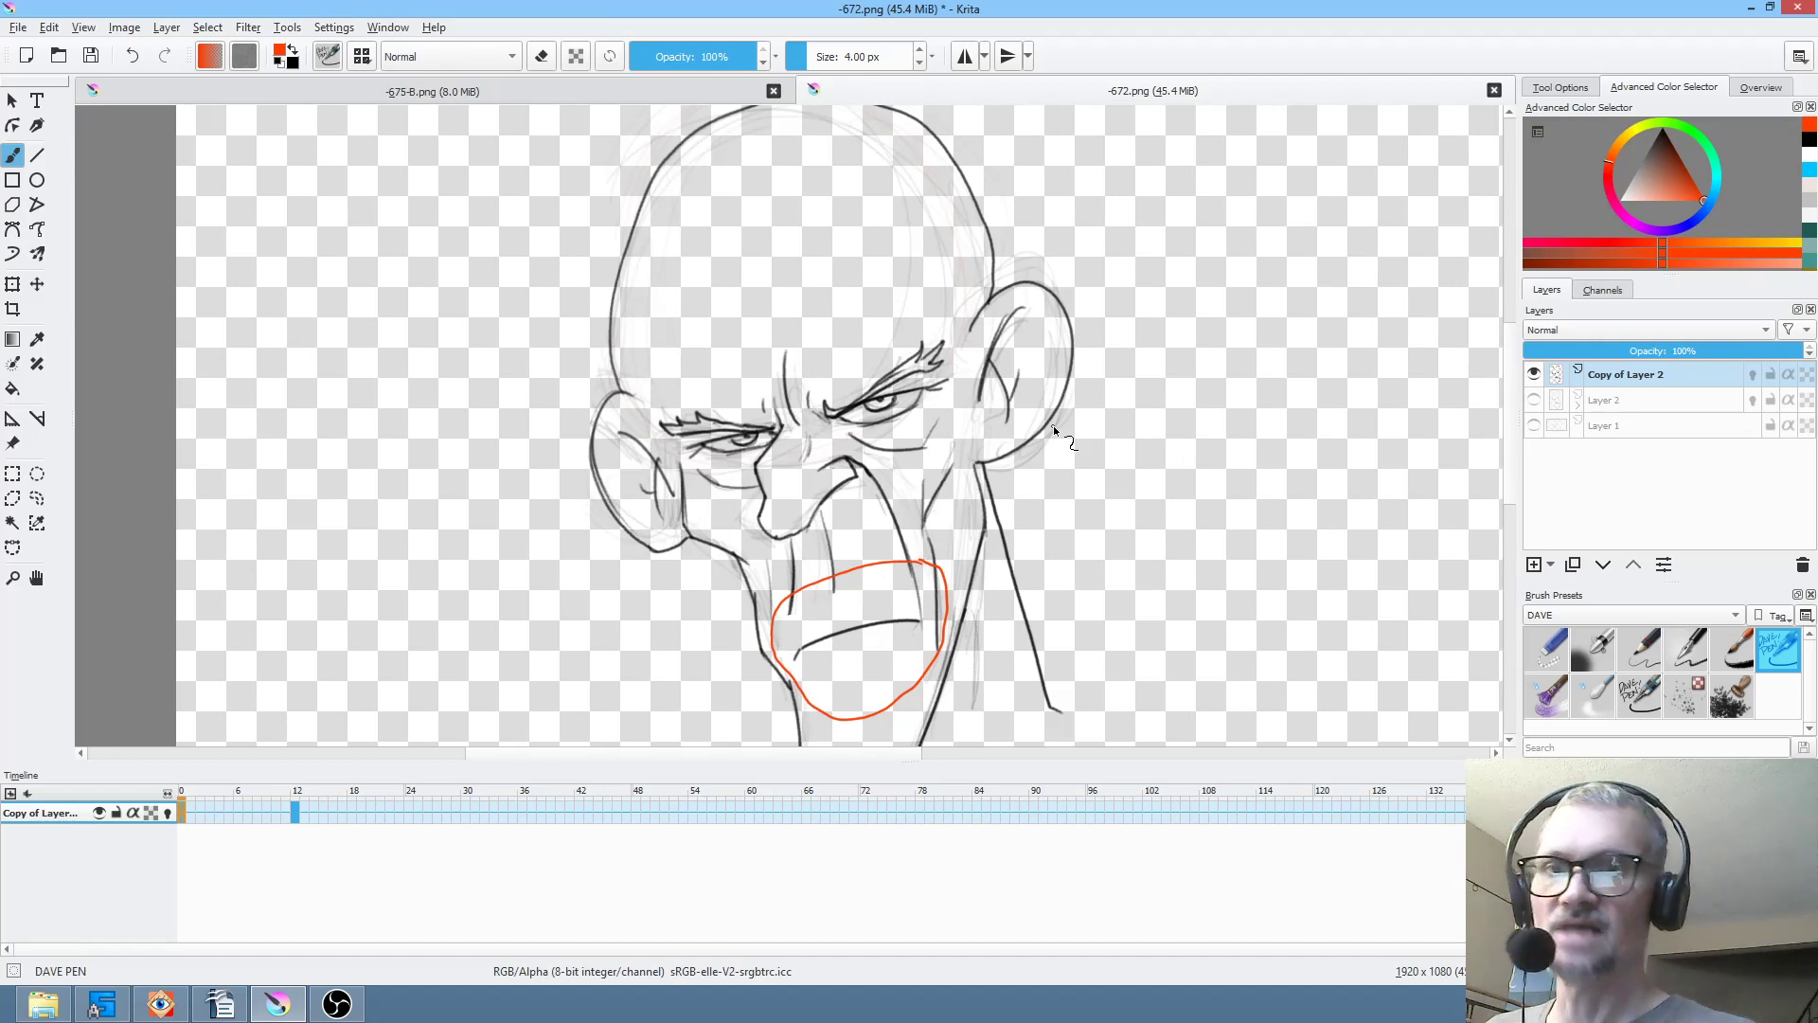
click(1534, 400)
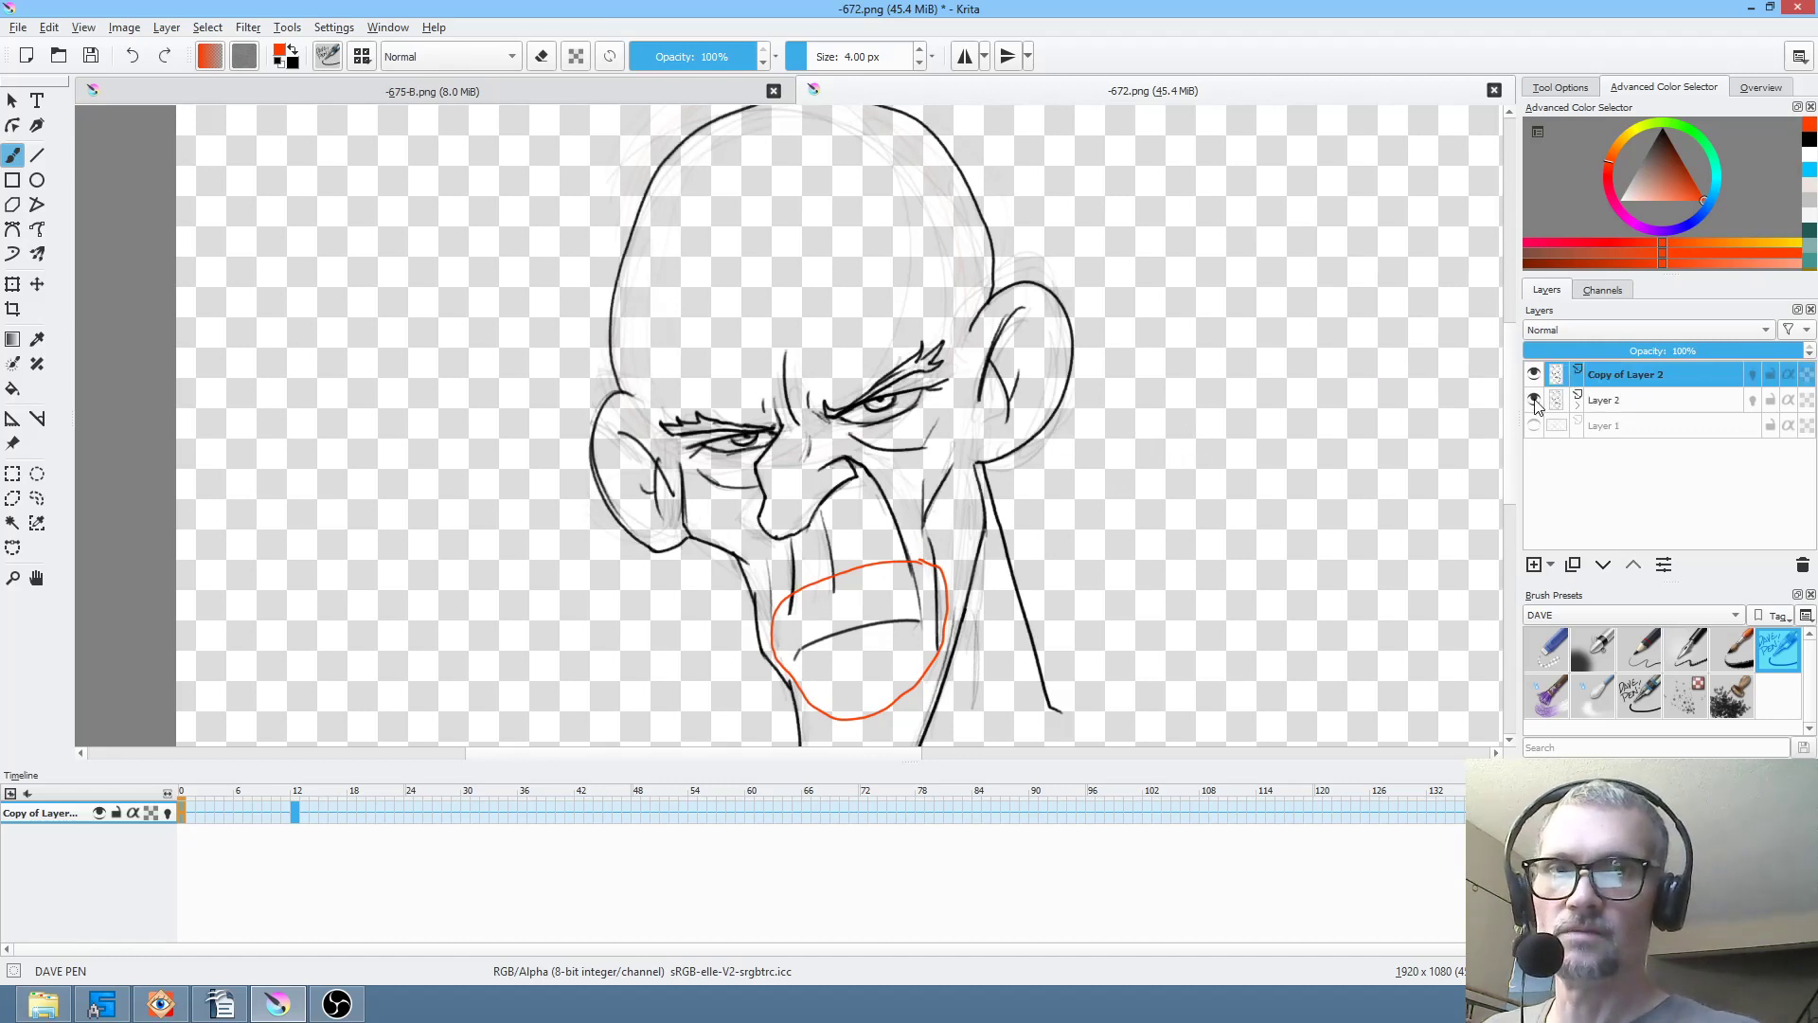
click(1534, 400)
click(1608, 401)
click(1617, 376)
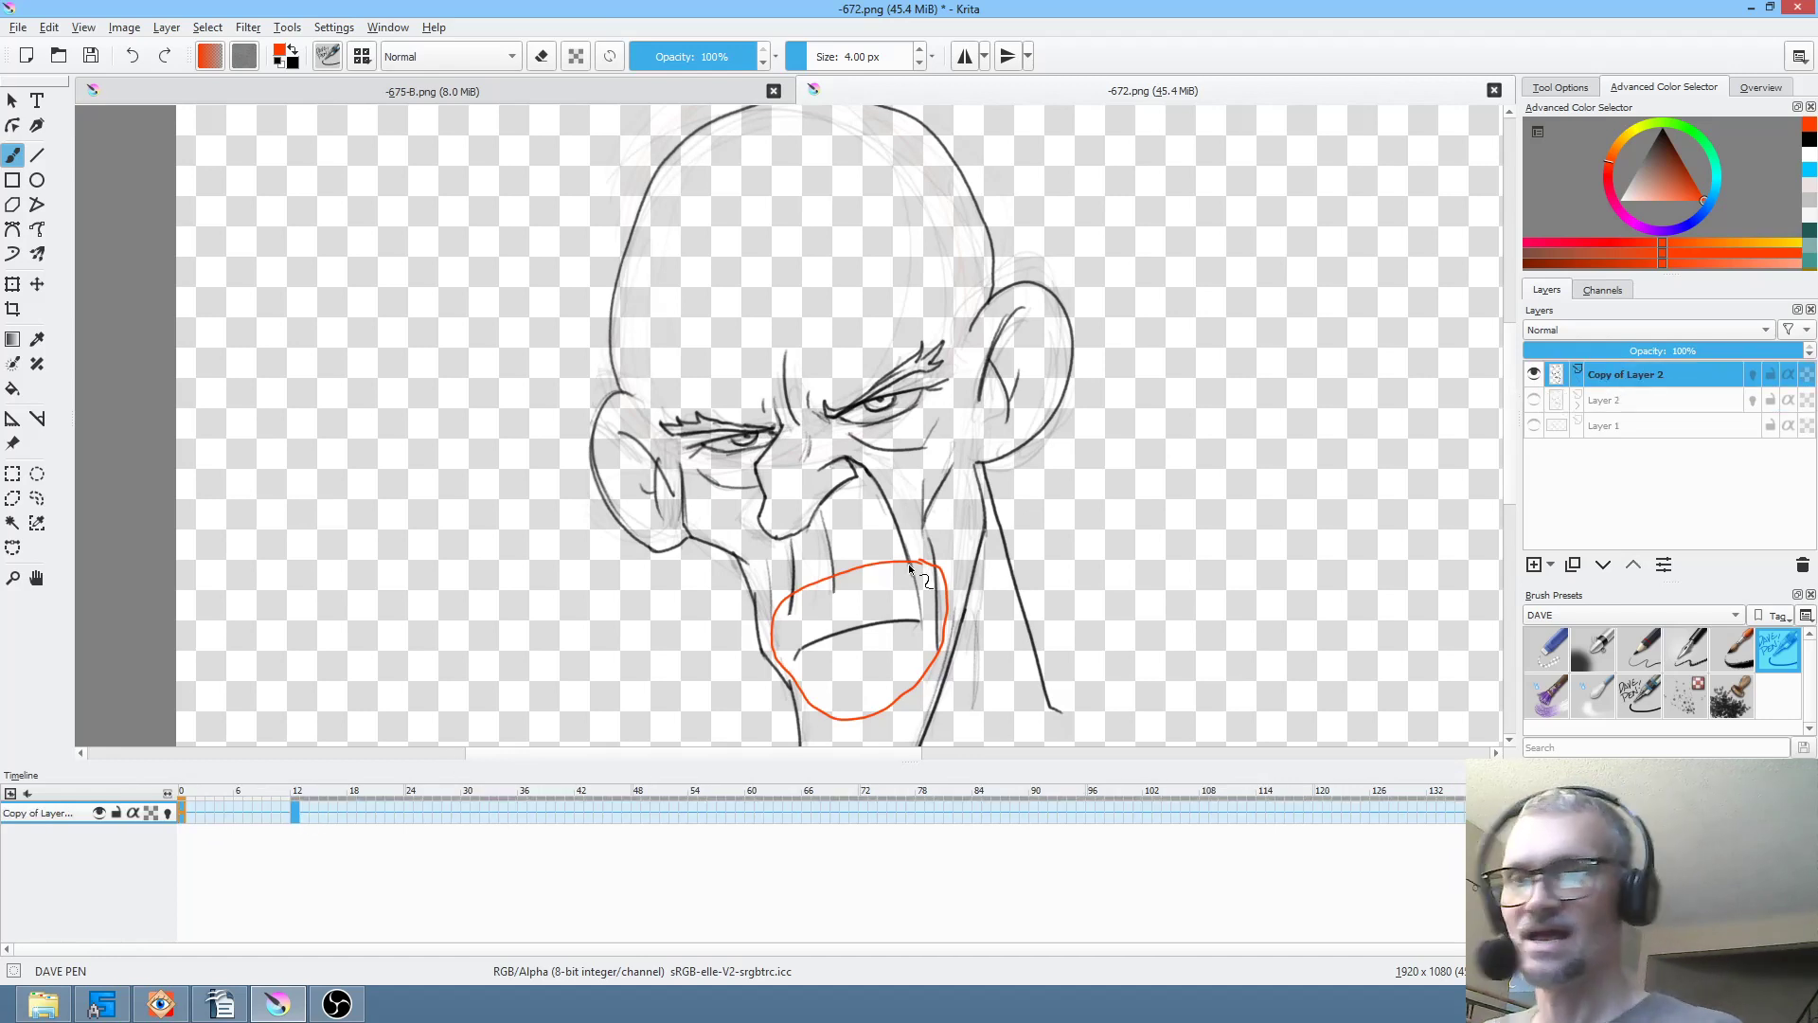
key(ctrl+z)
- Put Copy of Layer 2 into a new group and add a paint layer above it inside that group
click(1651, 372)
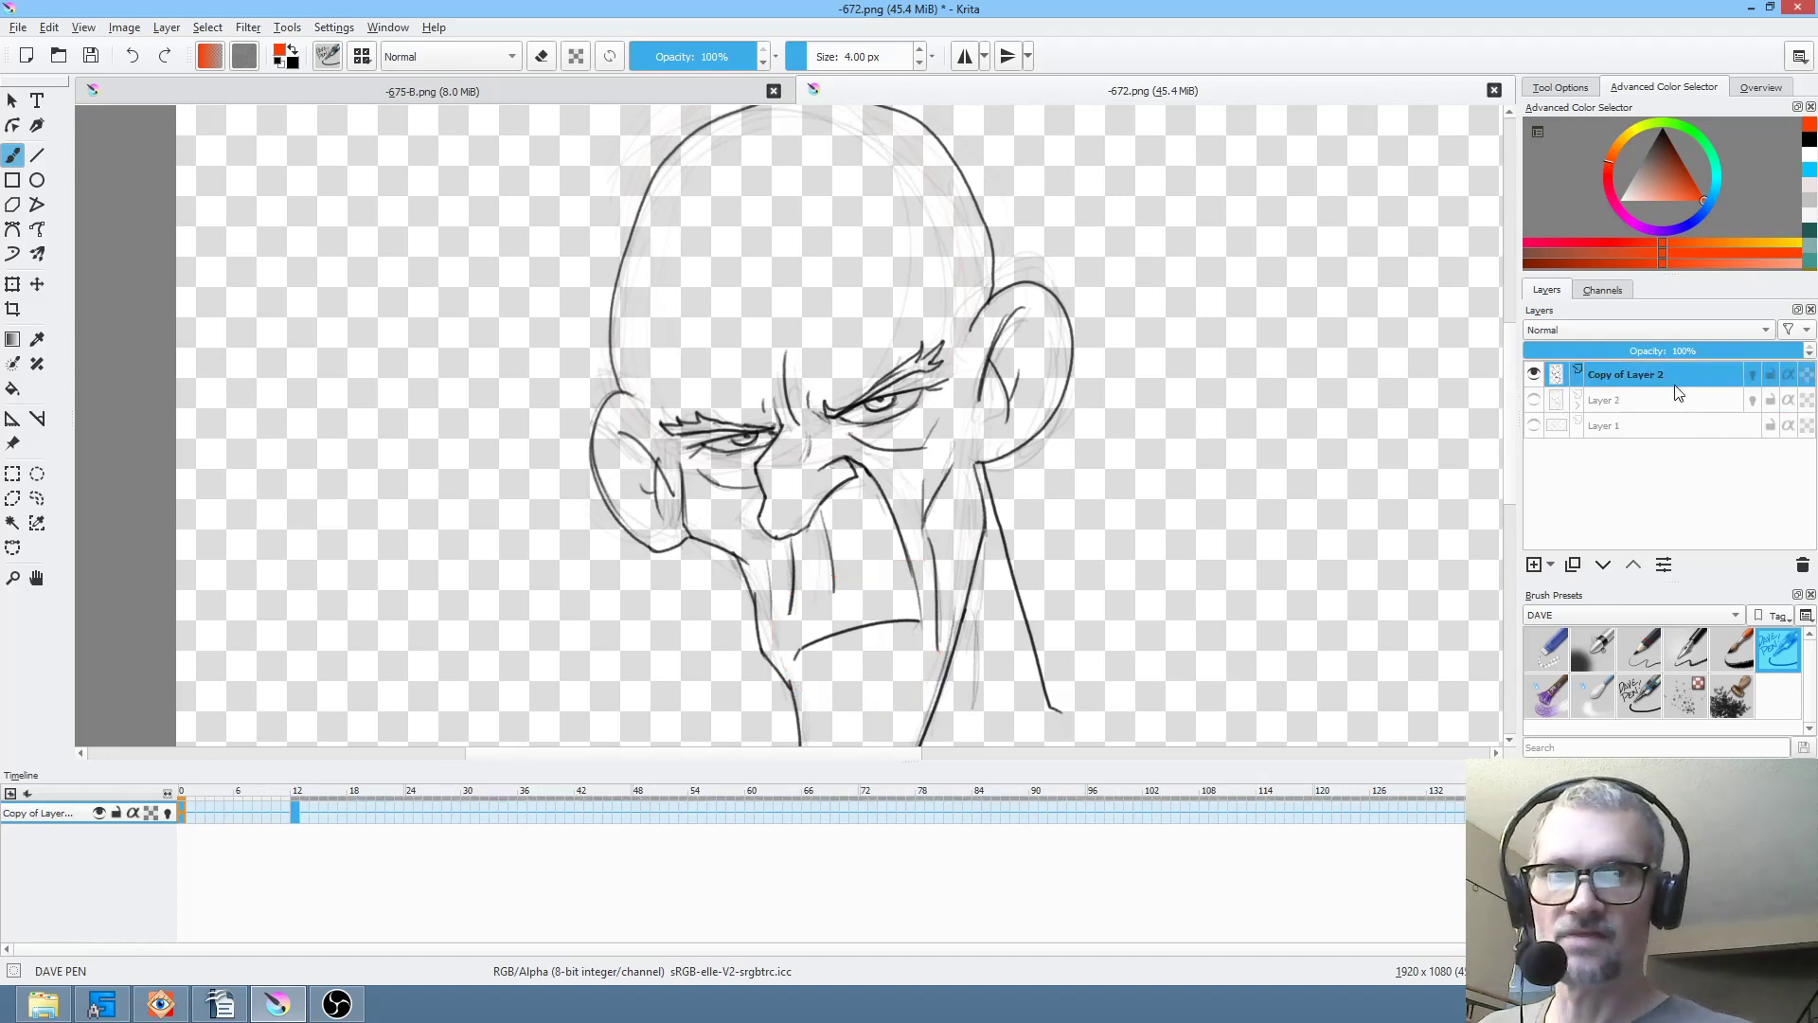
mouse_move(1550, 373)
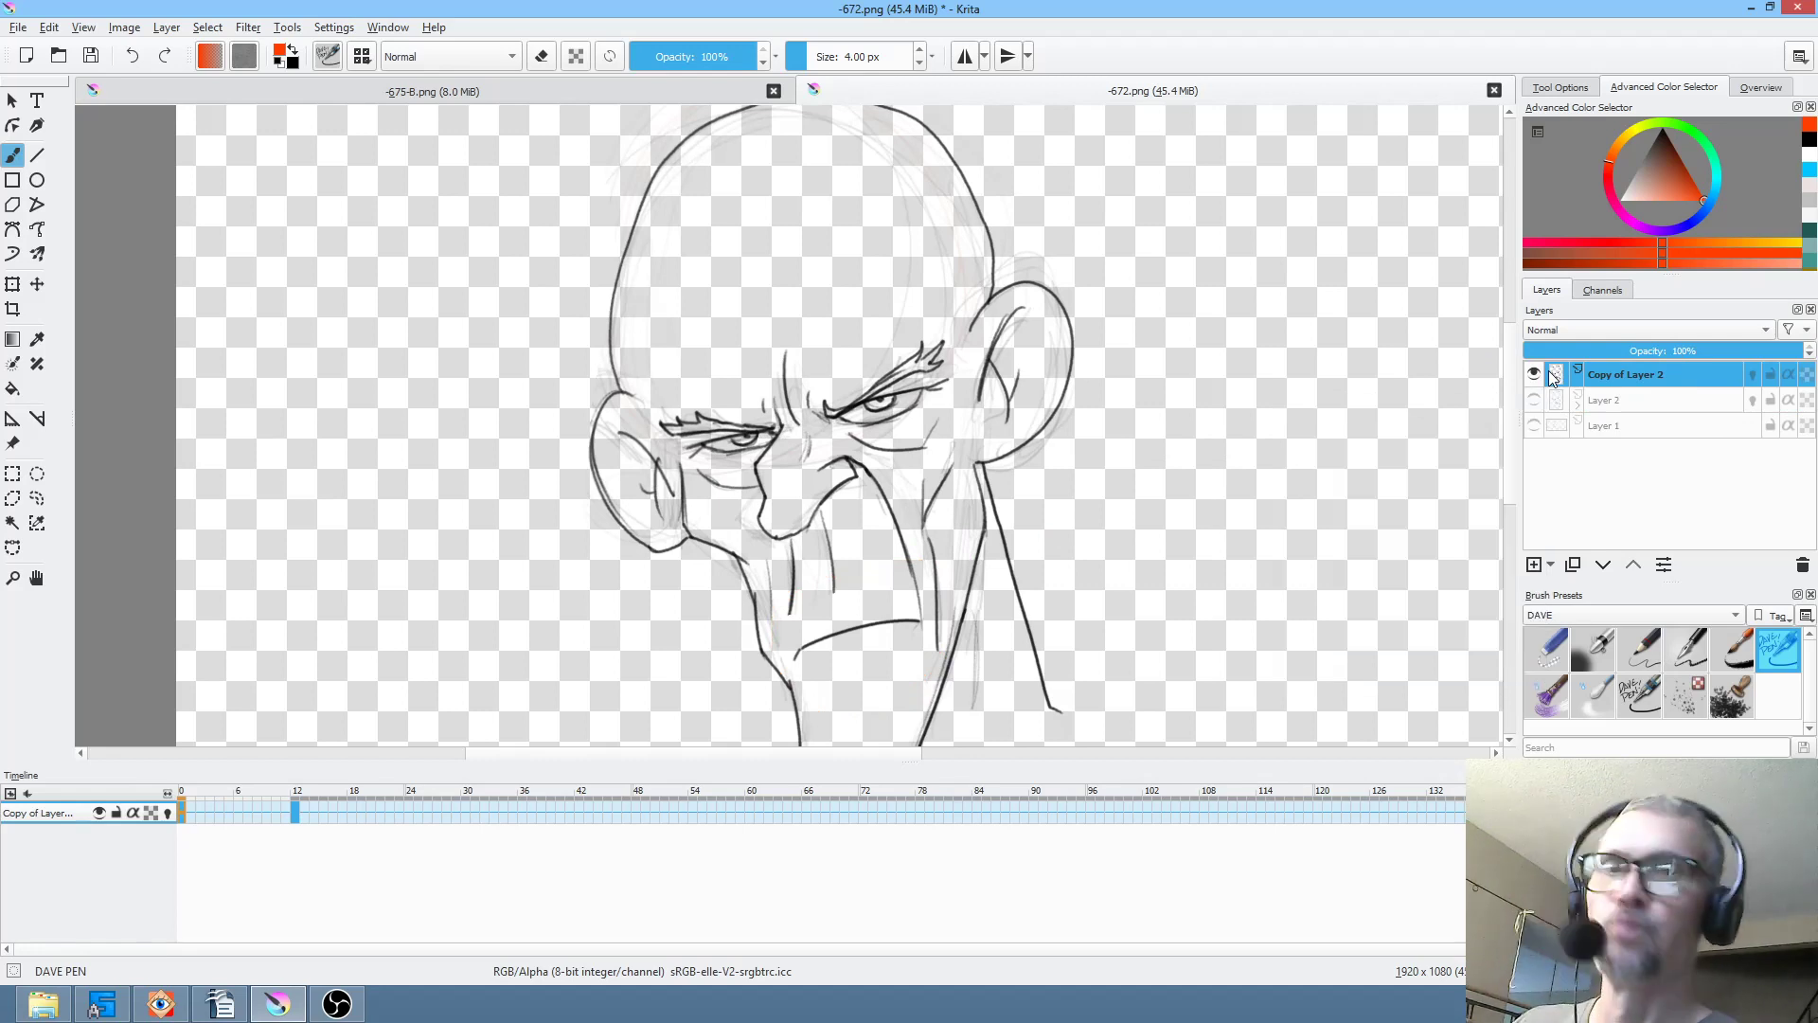
key(ctrl+g)
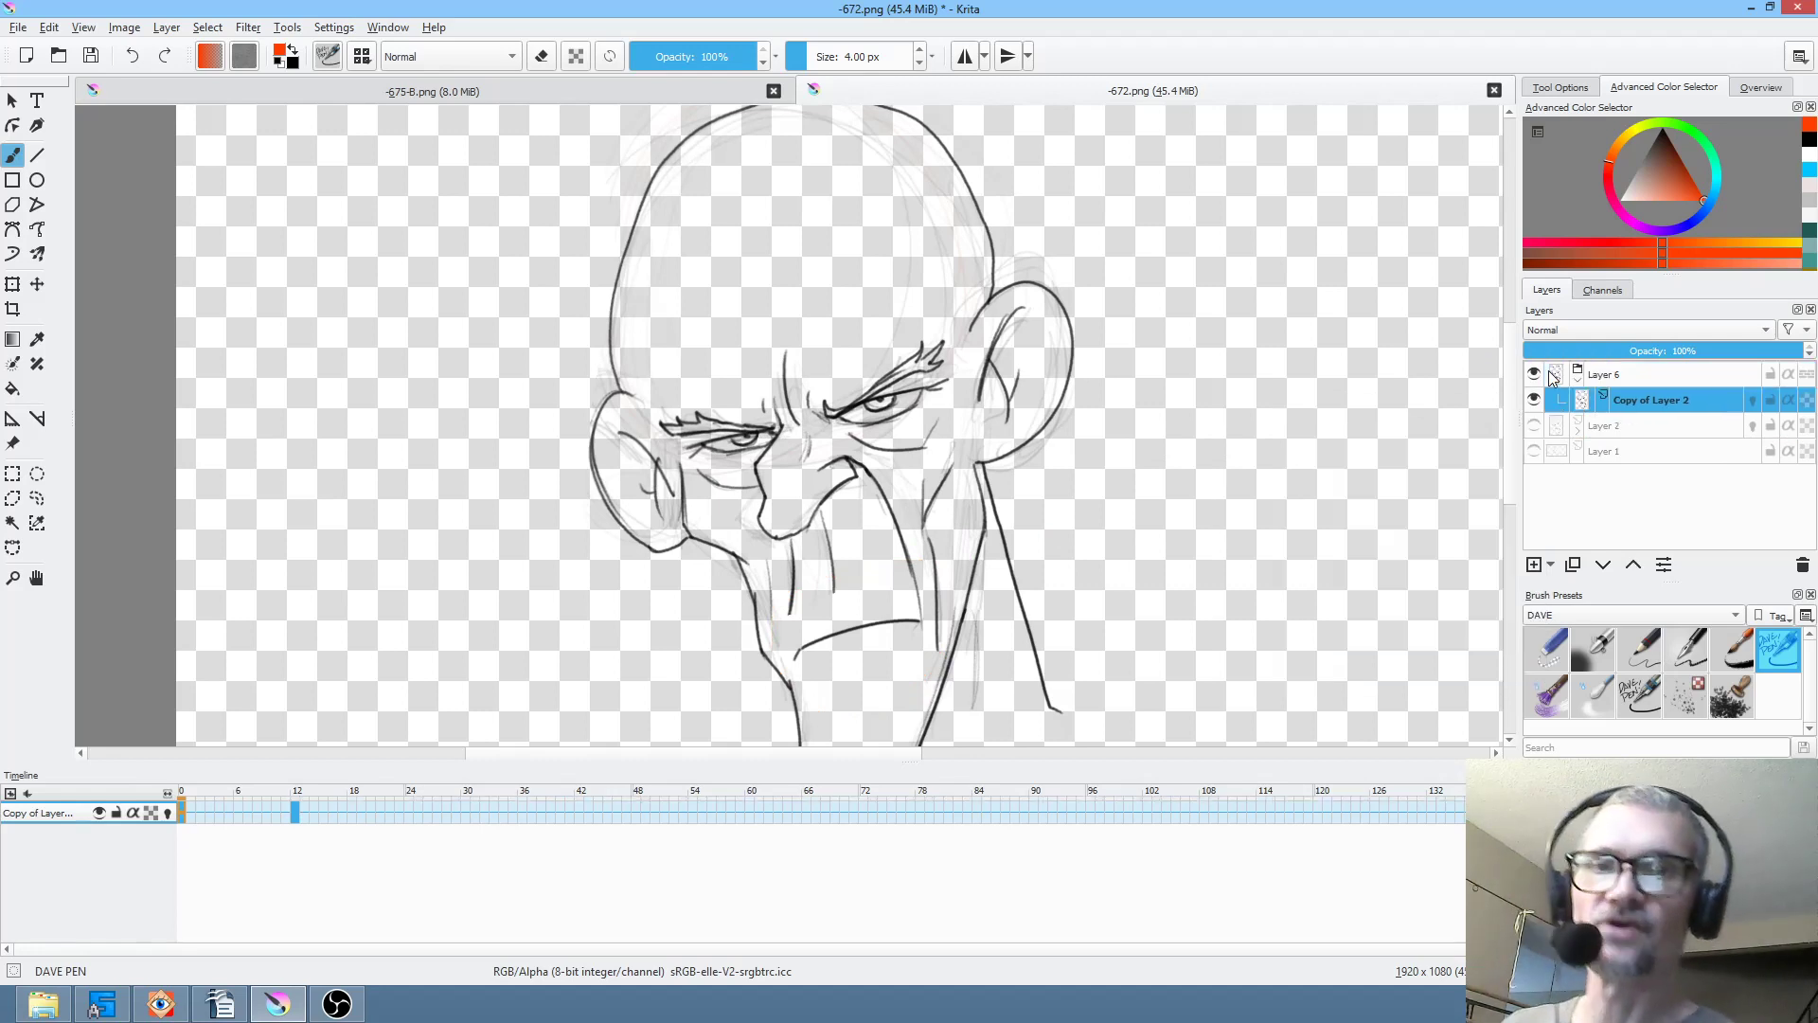
click(1534, 565)
- Draw a closed orange-red loop around the mouth on the new paint layer, isolate the layer, and fill everything outside the loop
drag(920, 566, 838, 569)
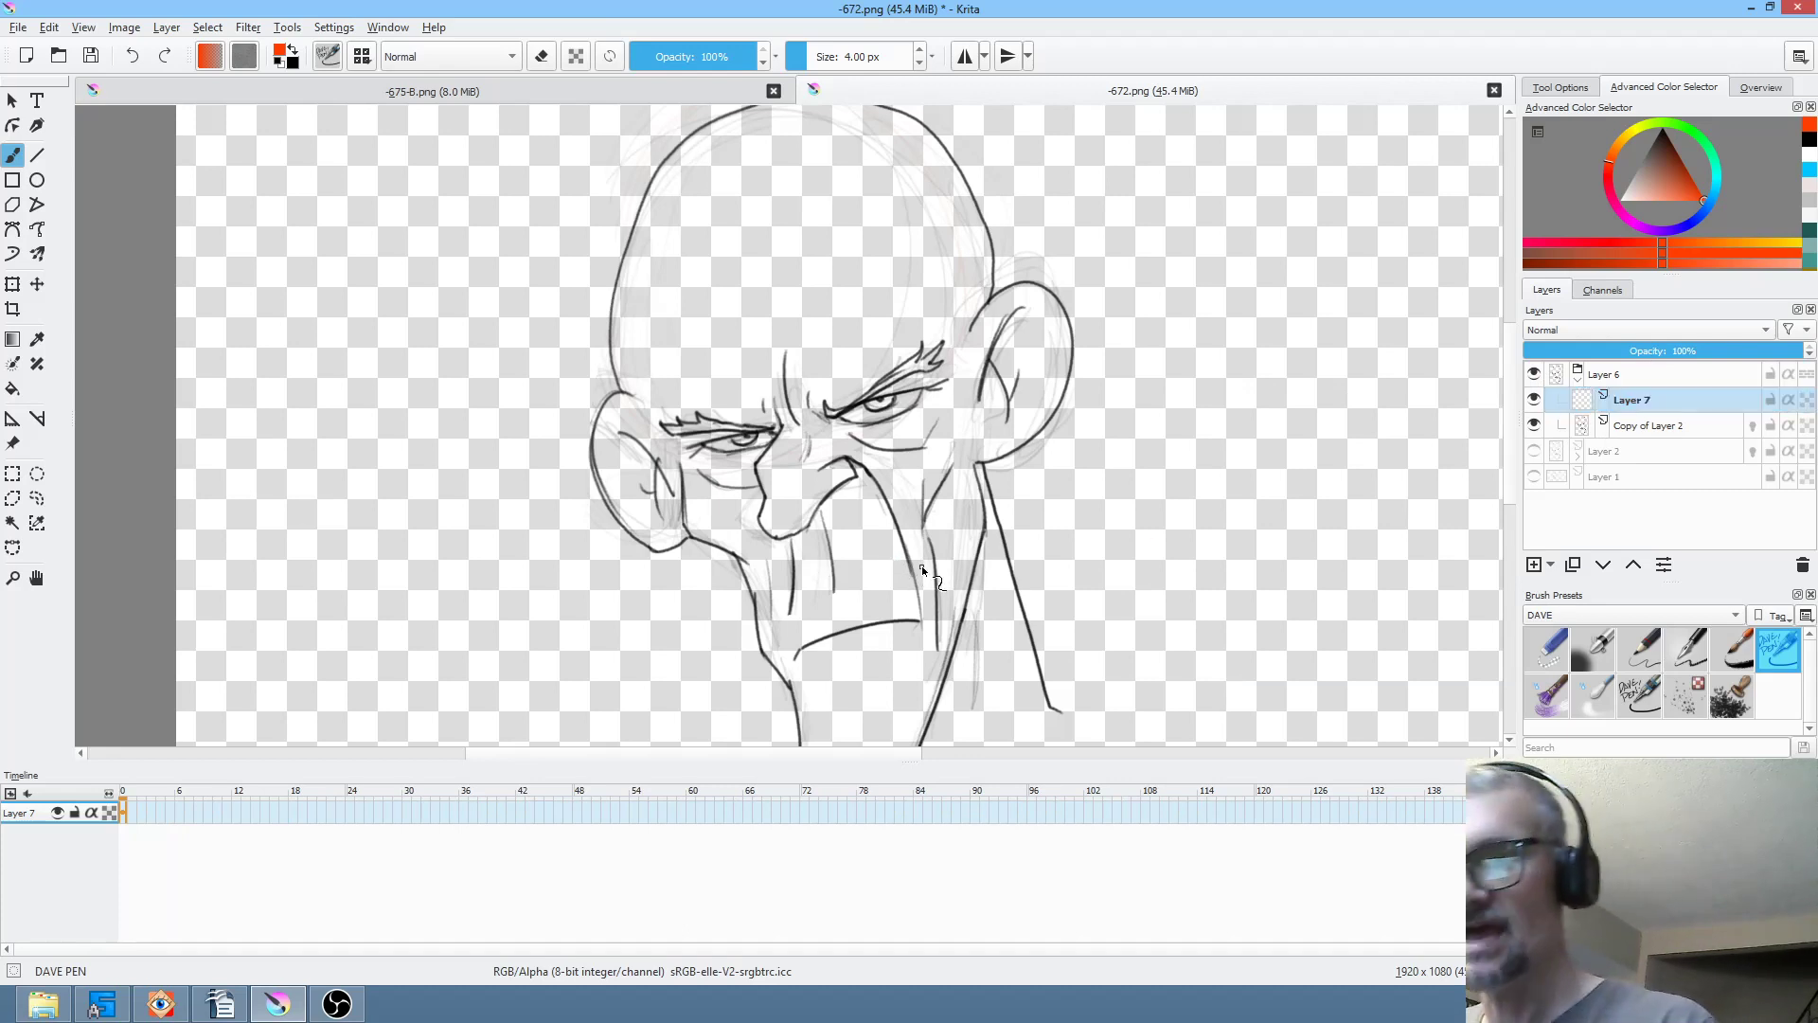
mouse_move(899, 688)
mouse_down()
mouse_move(949, 628)
mouse_move(917, 559)
mouse_up()
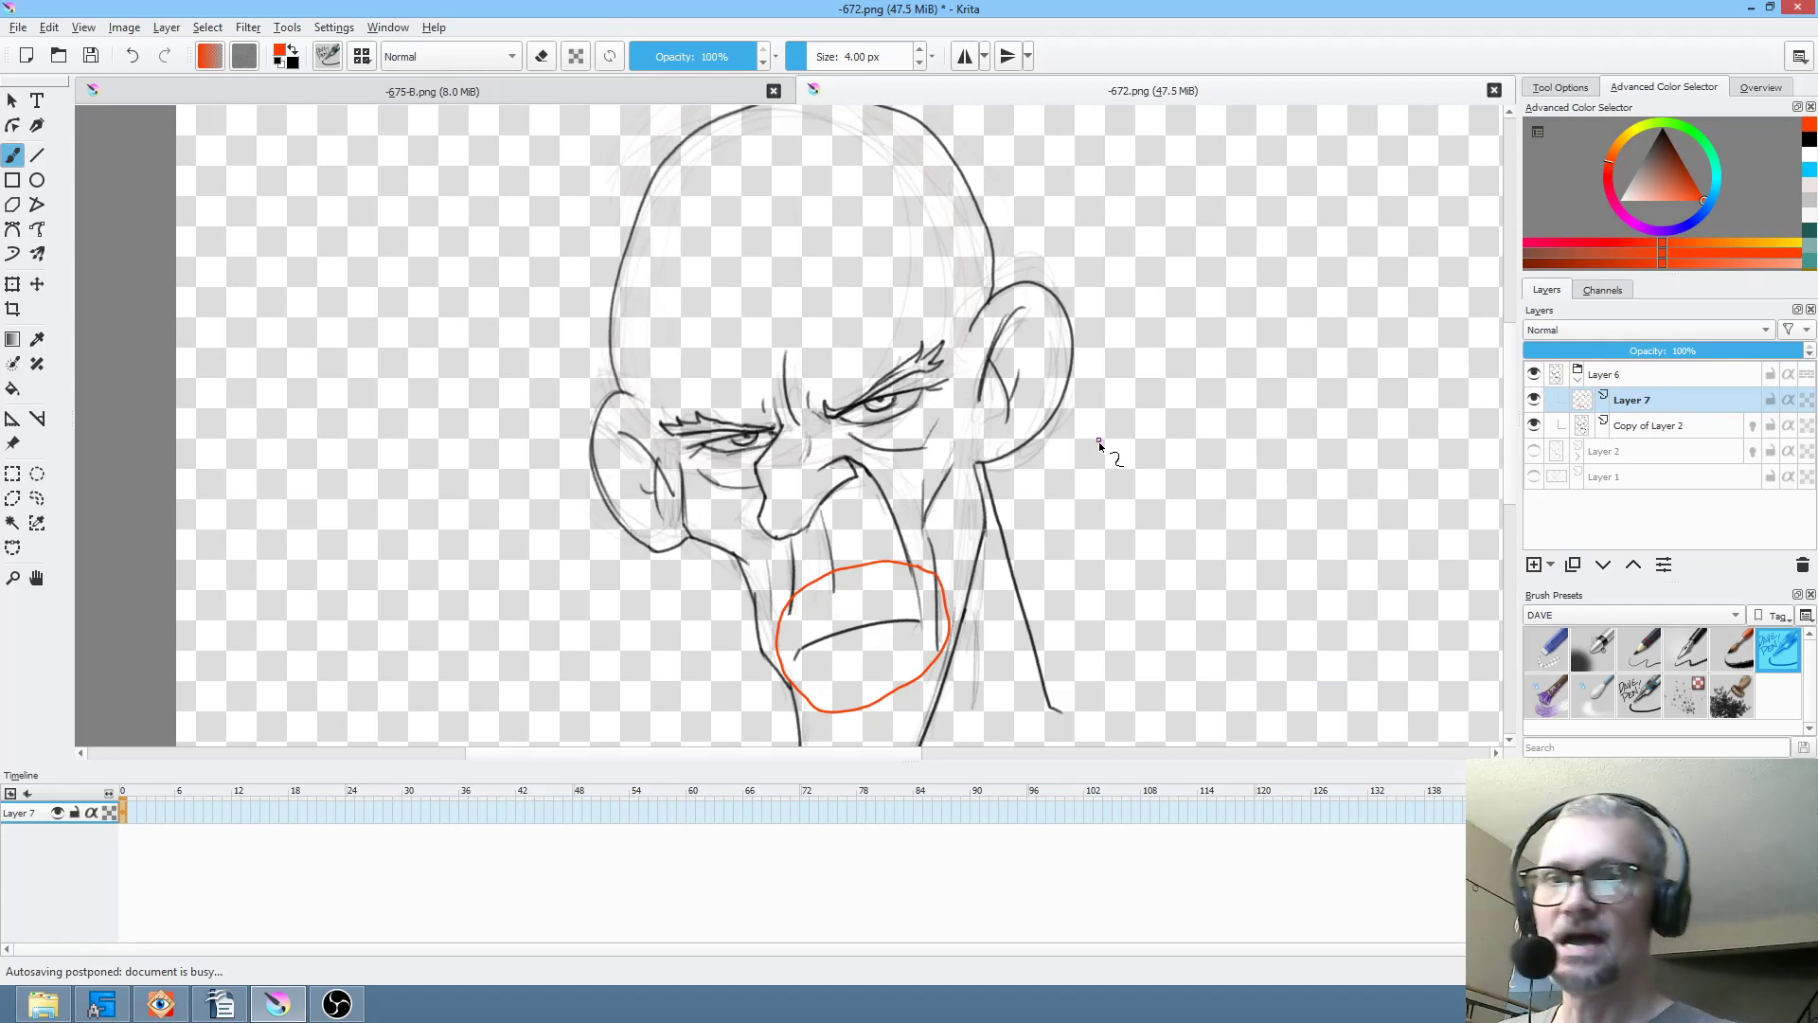
key(i)
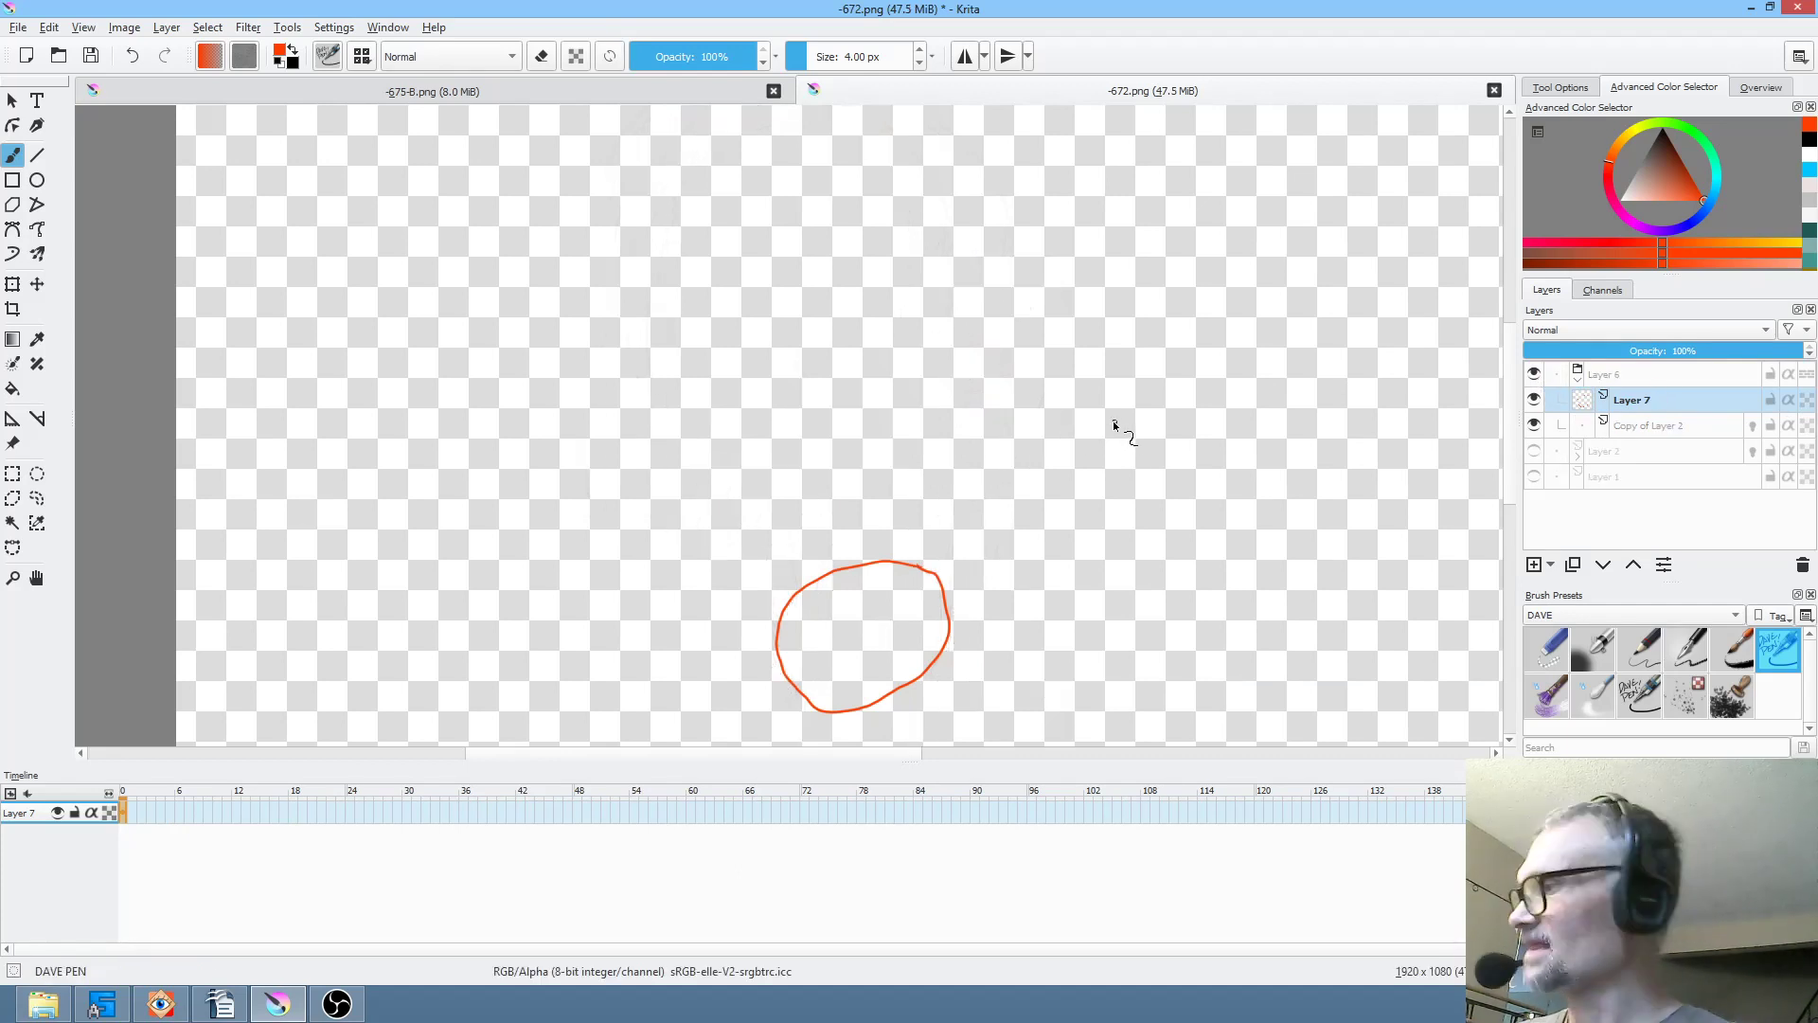
key(f)
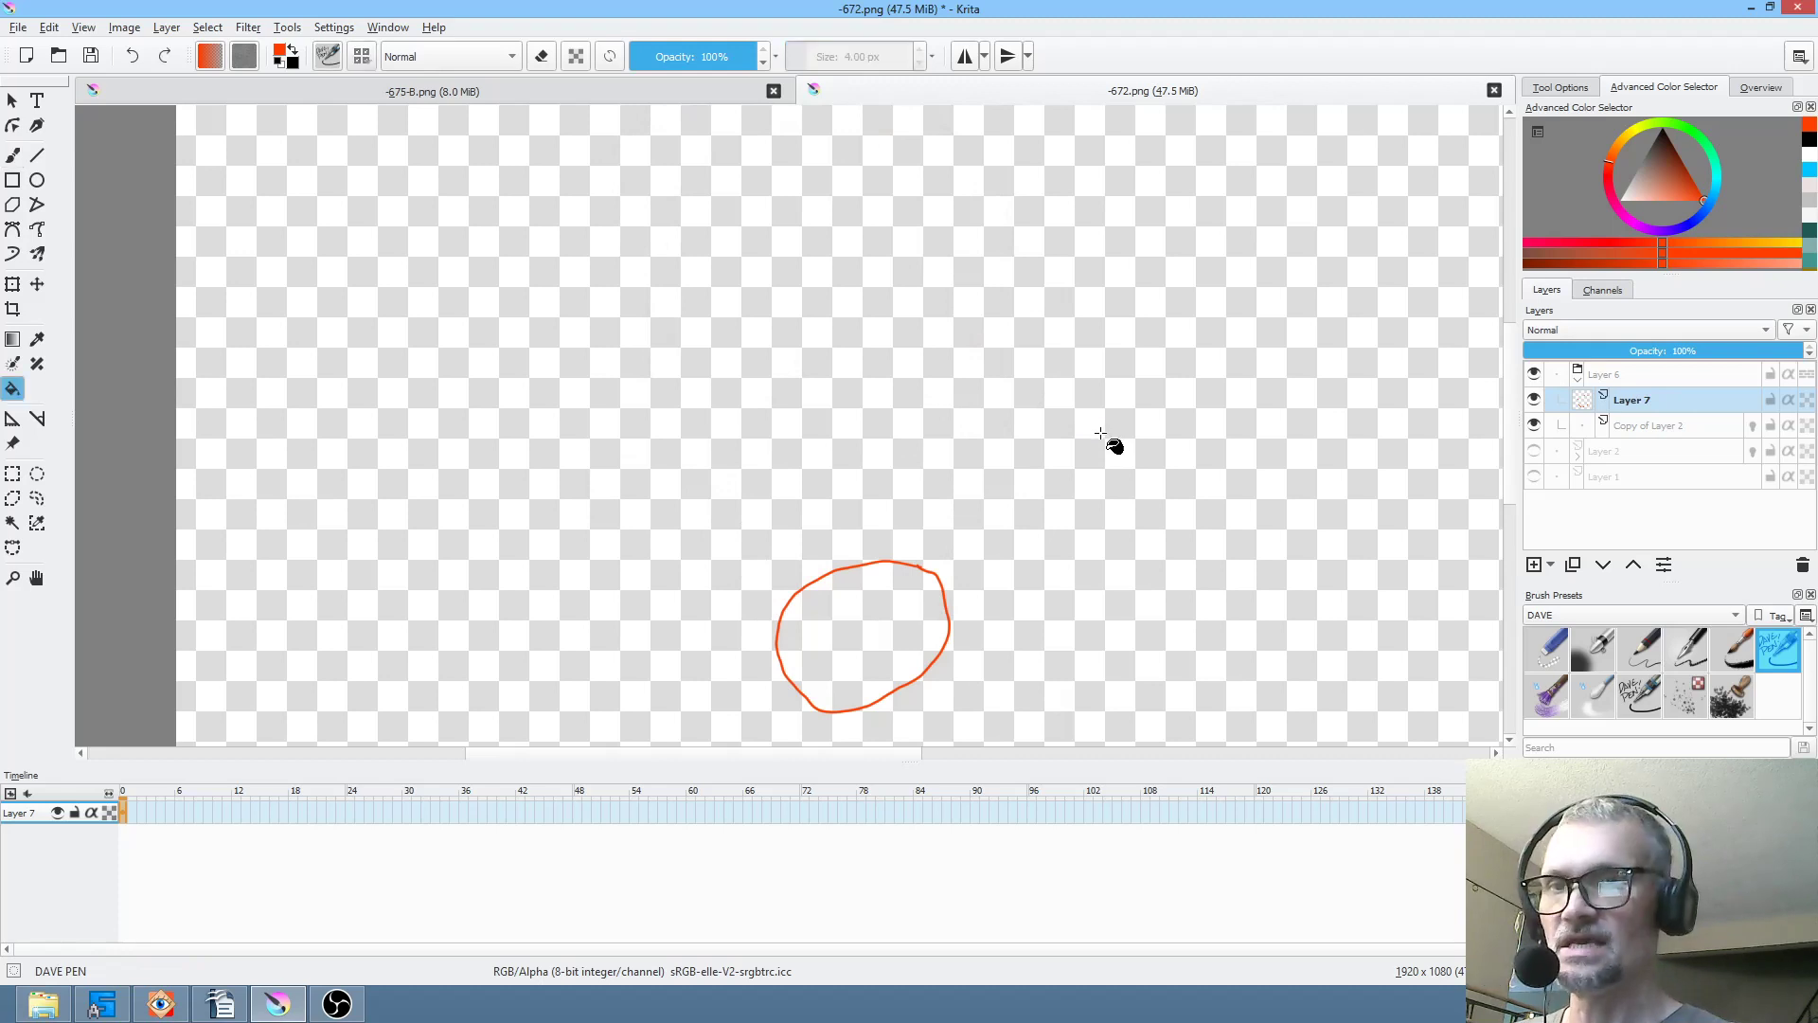
click(1075, 454)
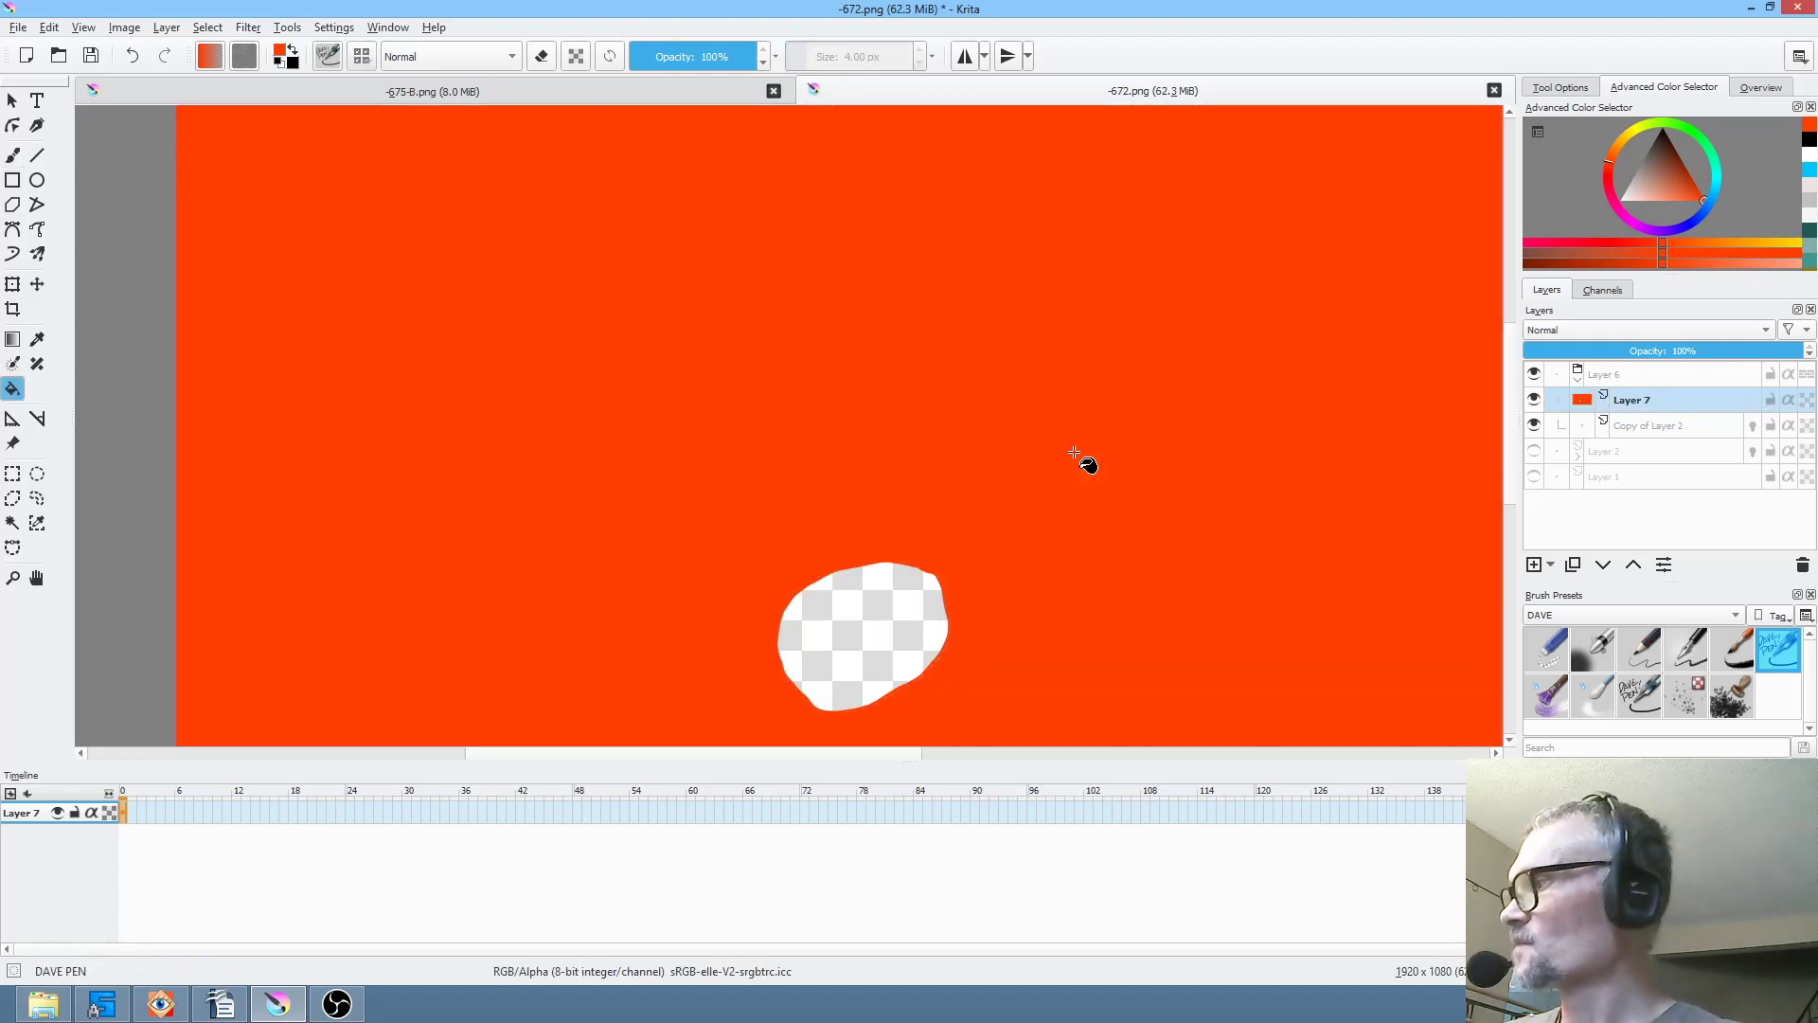
- Set the orange-red fill layer's blending mode to Erase and show Layer 2 beneath the group
click(1636, 332)
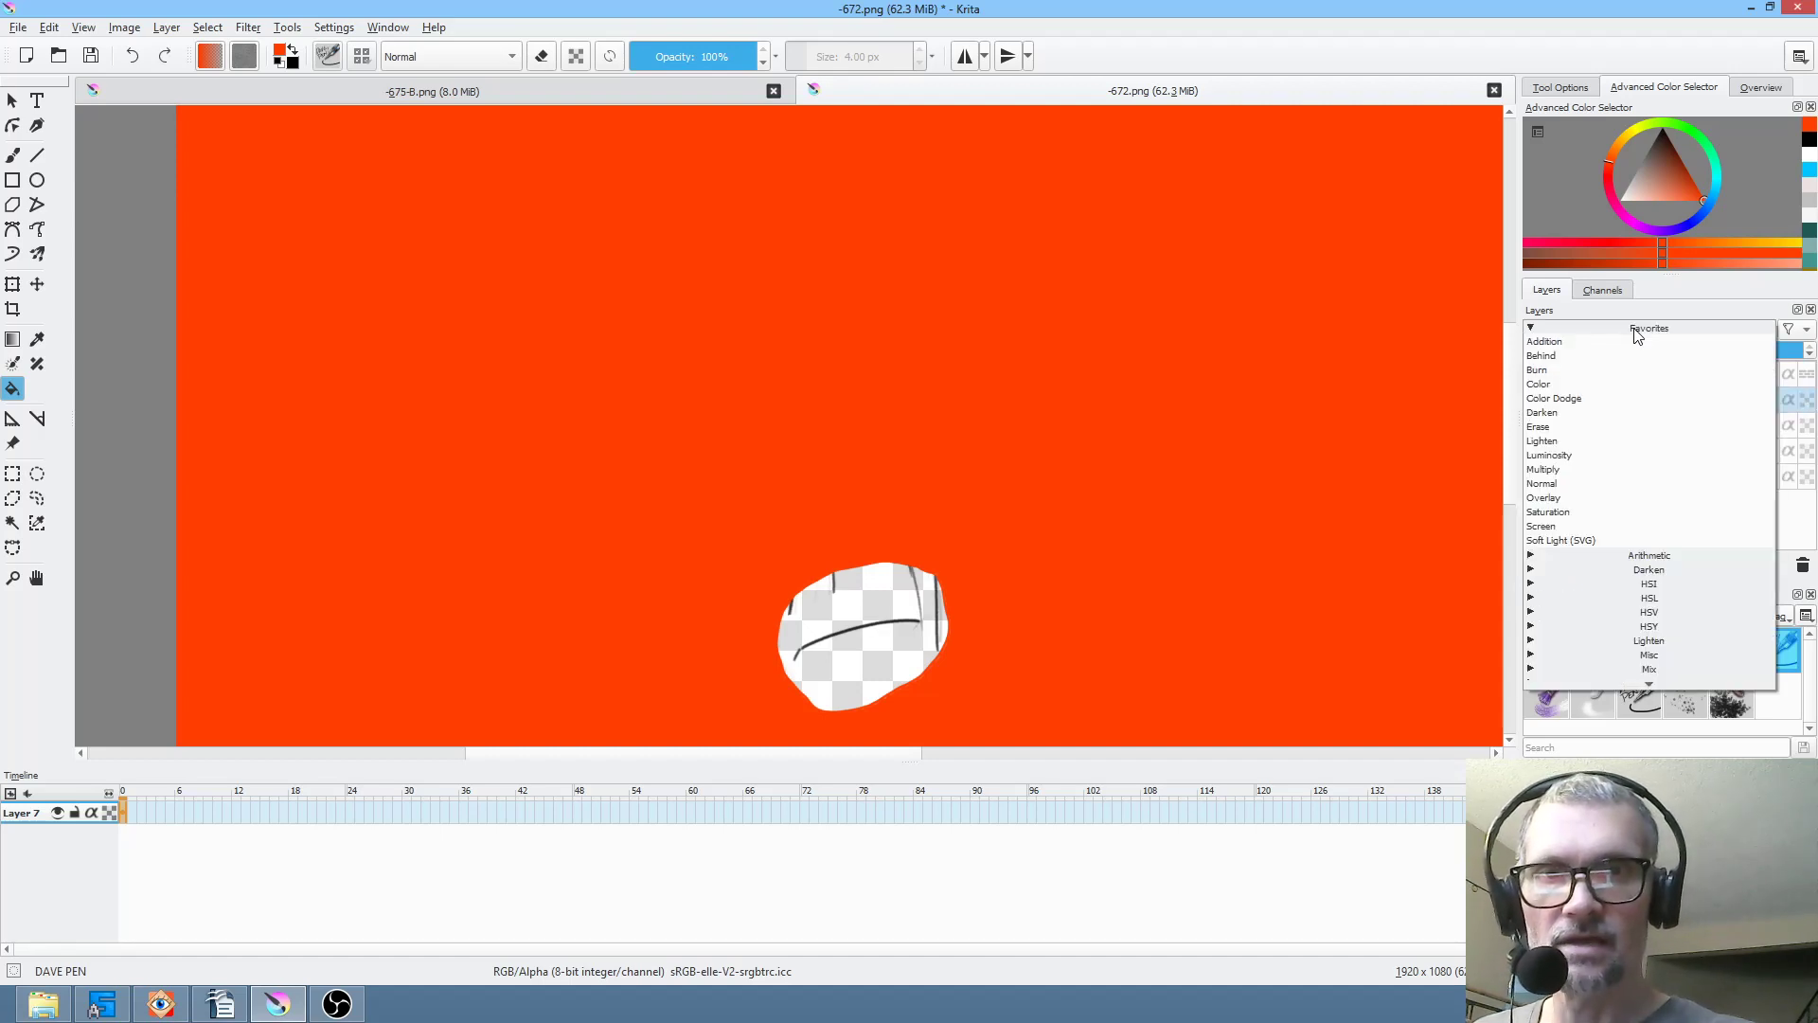
click(1622, 426)
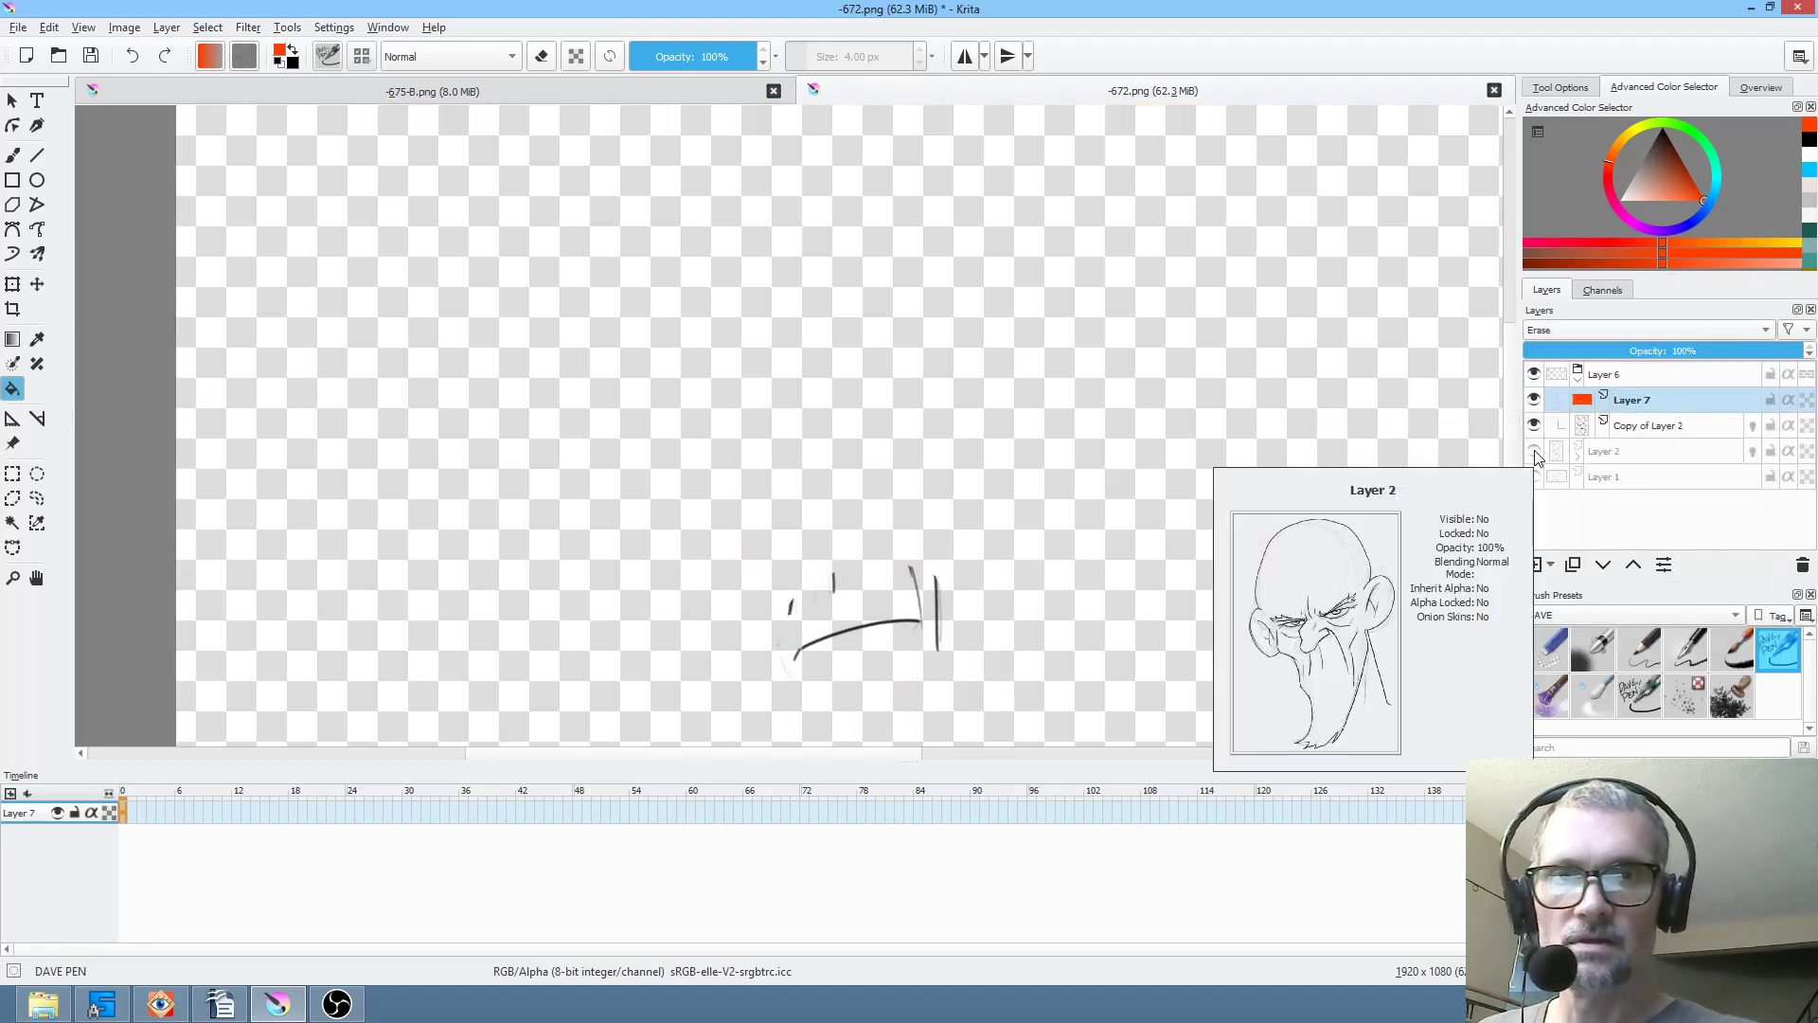
click(1535, 451)
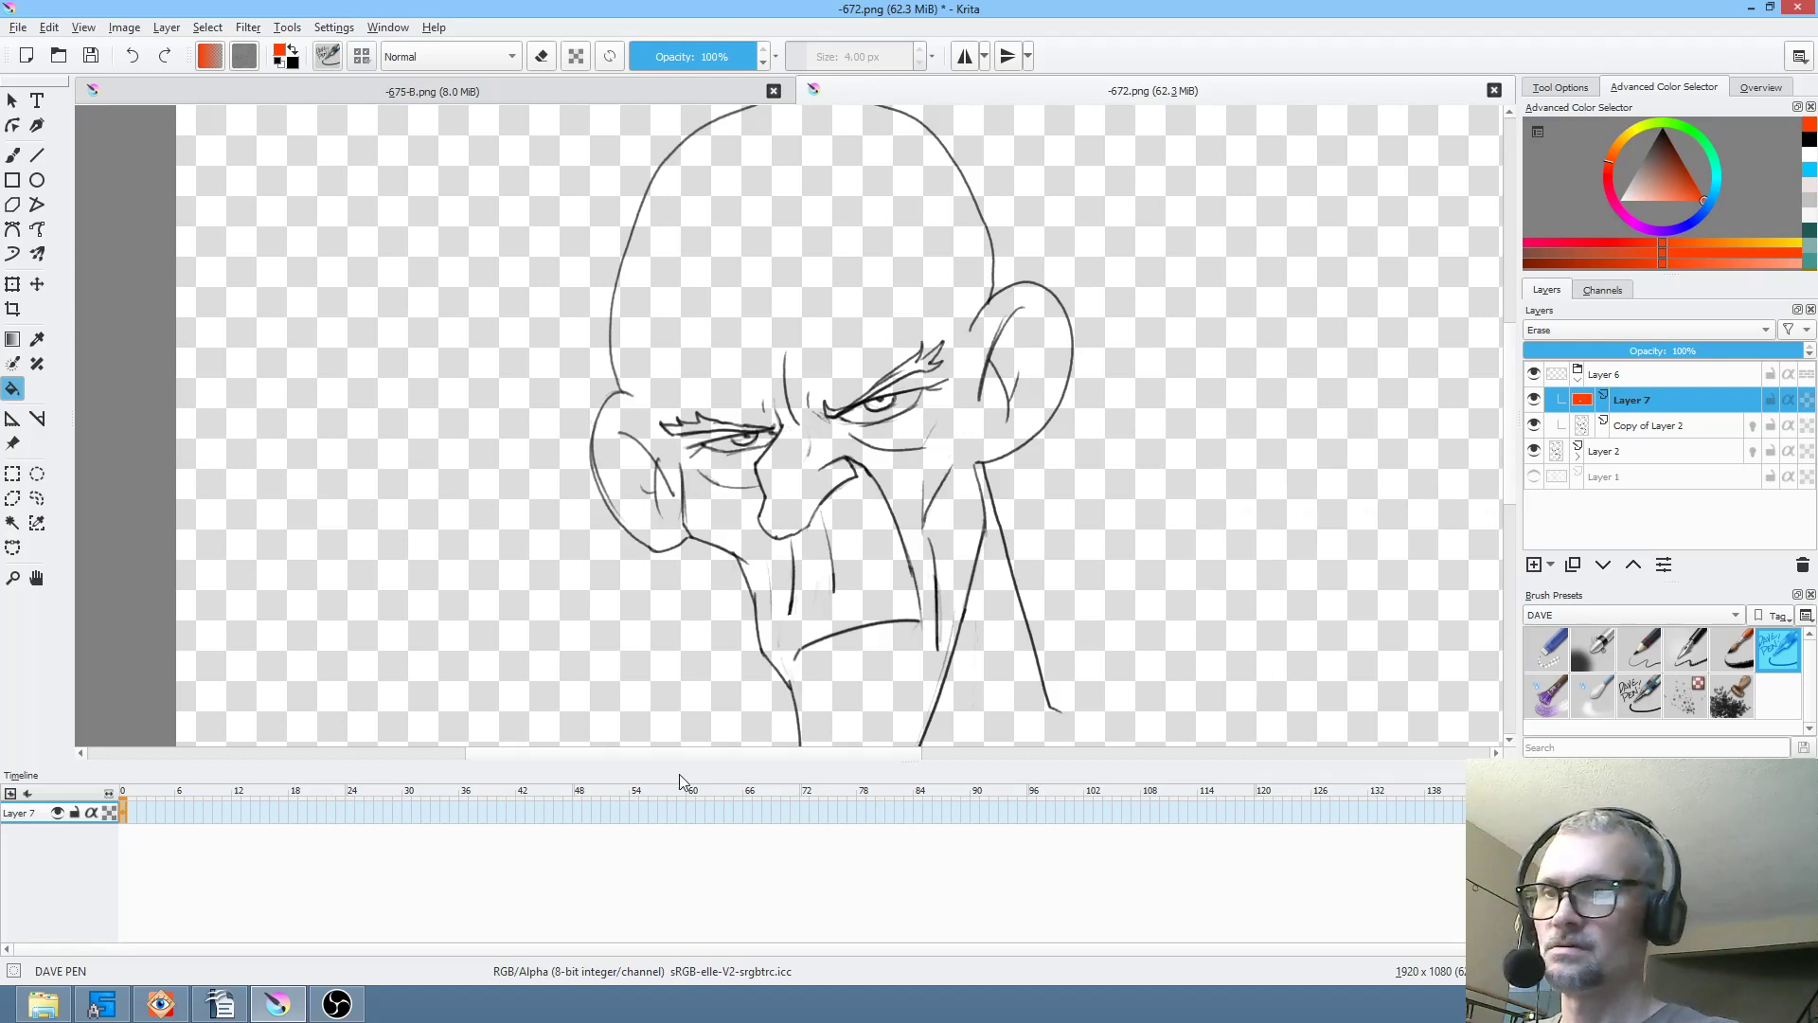
mouse_move(126, 807)
mouse_down()
mouse_move(373, 811)
mouse_move(123, 812)
mouse_up()
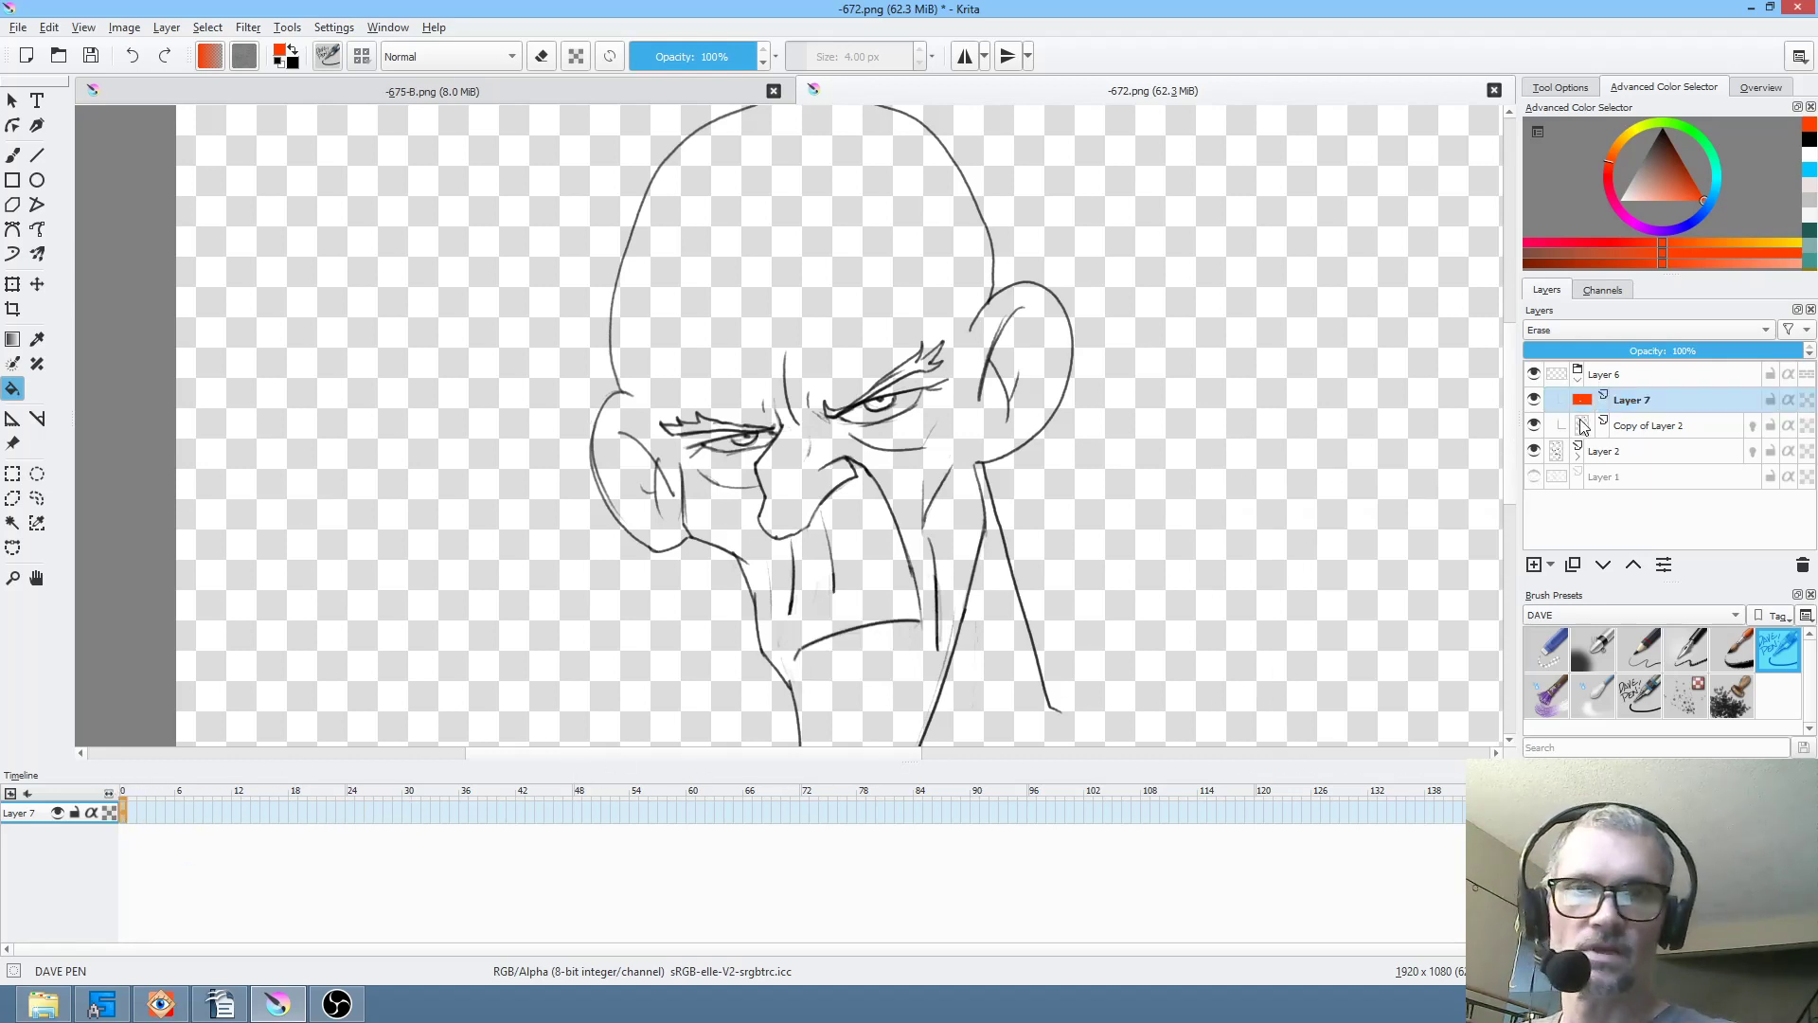
- Merge the Layer 6 group into a single animated layer and scrub through its mouth frames
click(1613, 458)
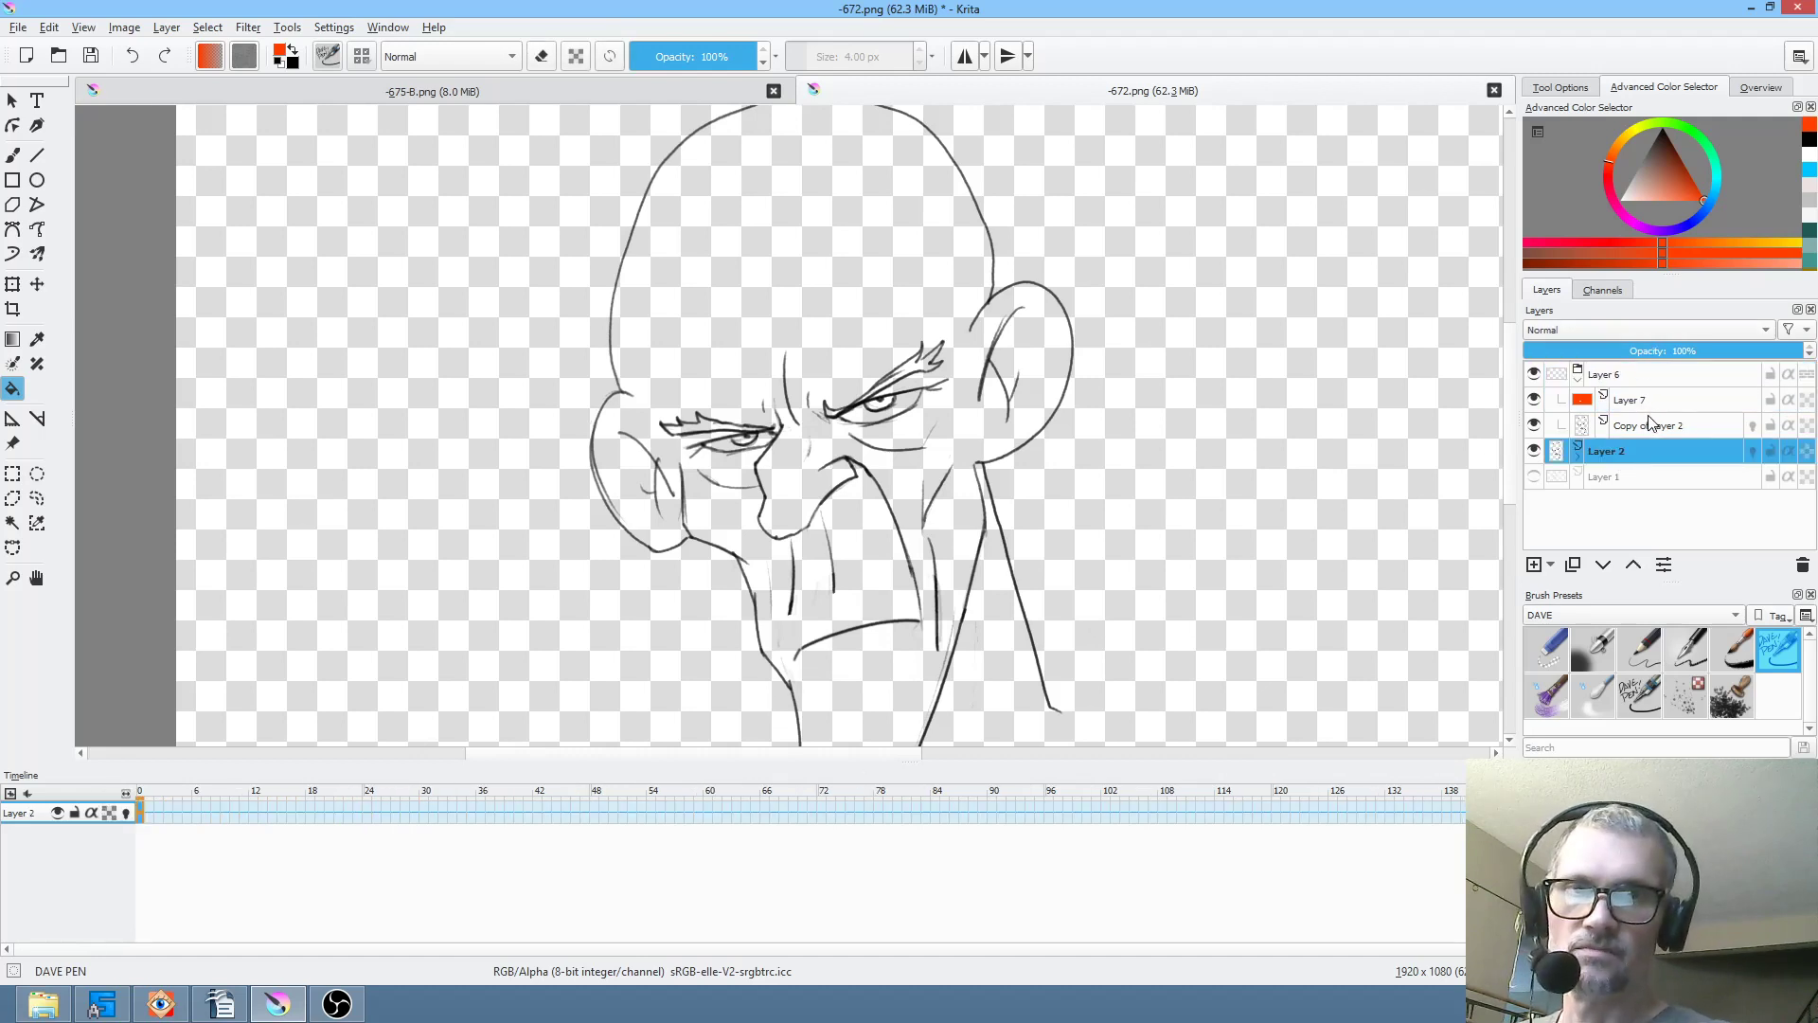
click(1649, 424)
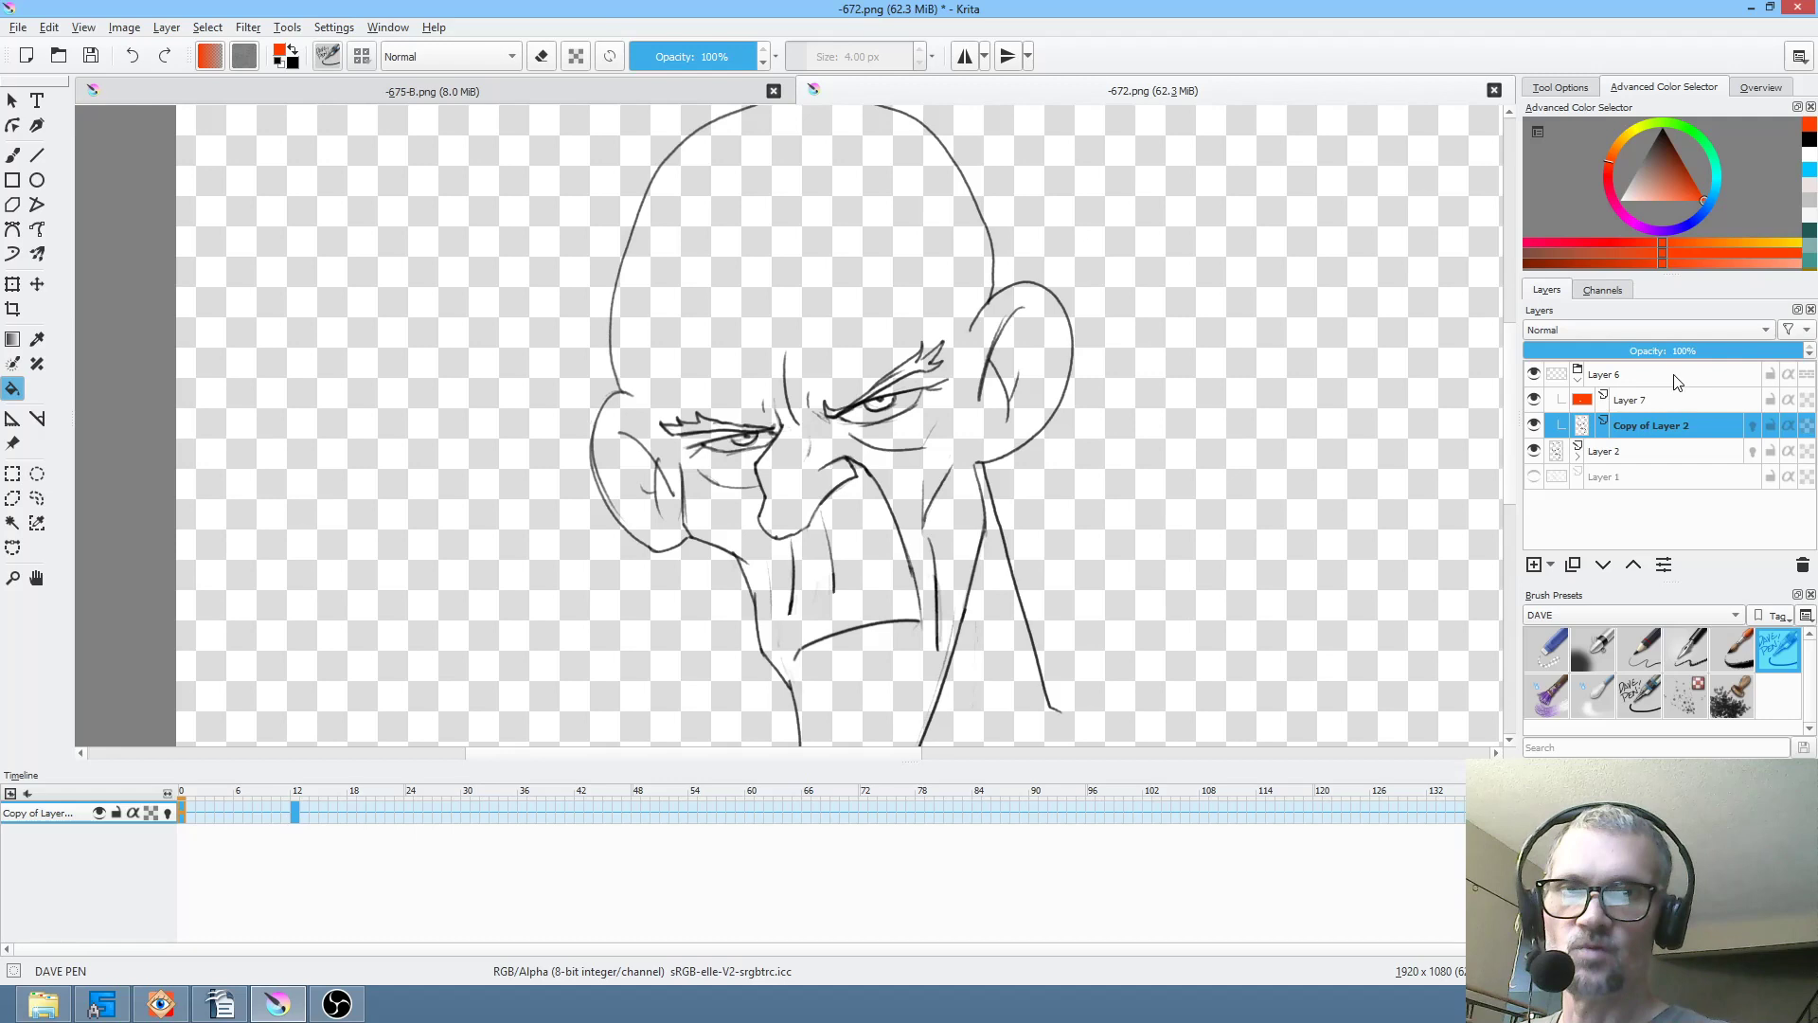
click(1662, 375)
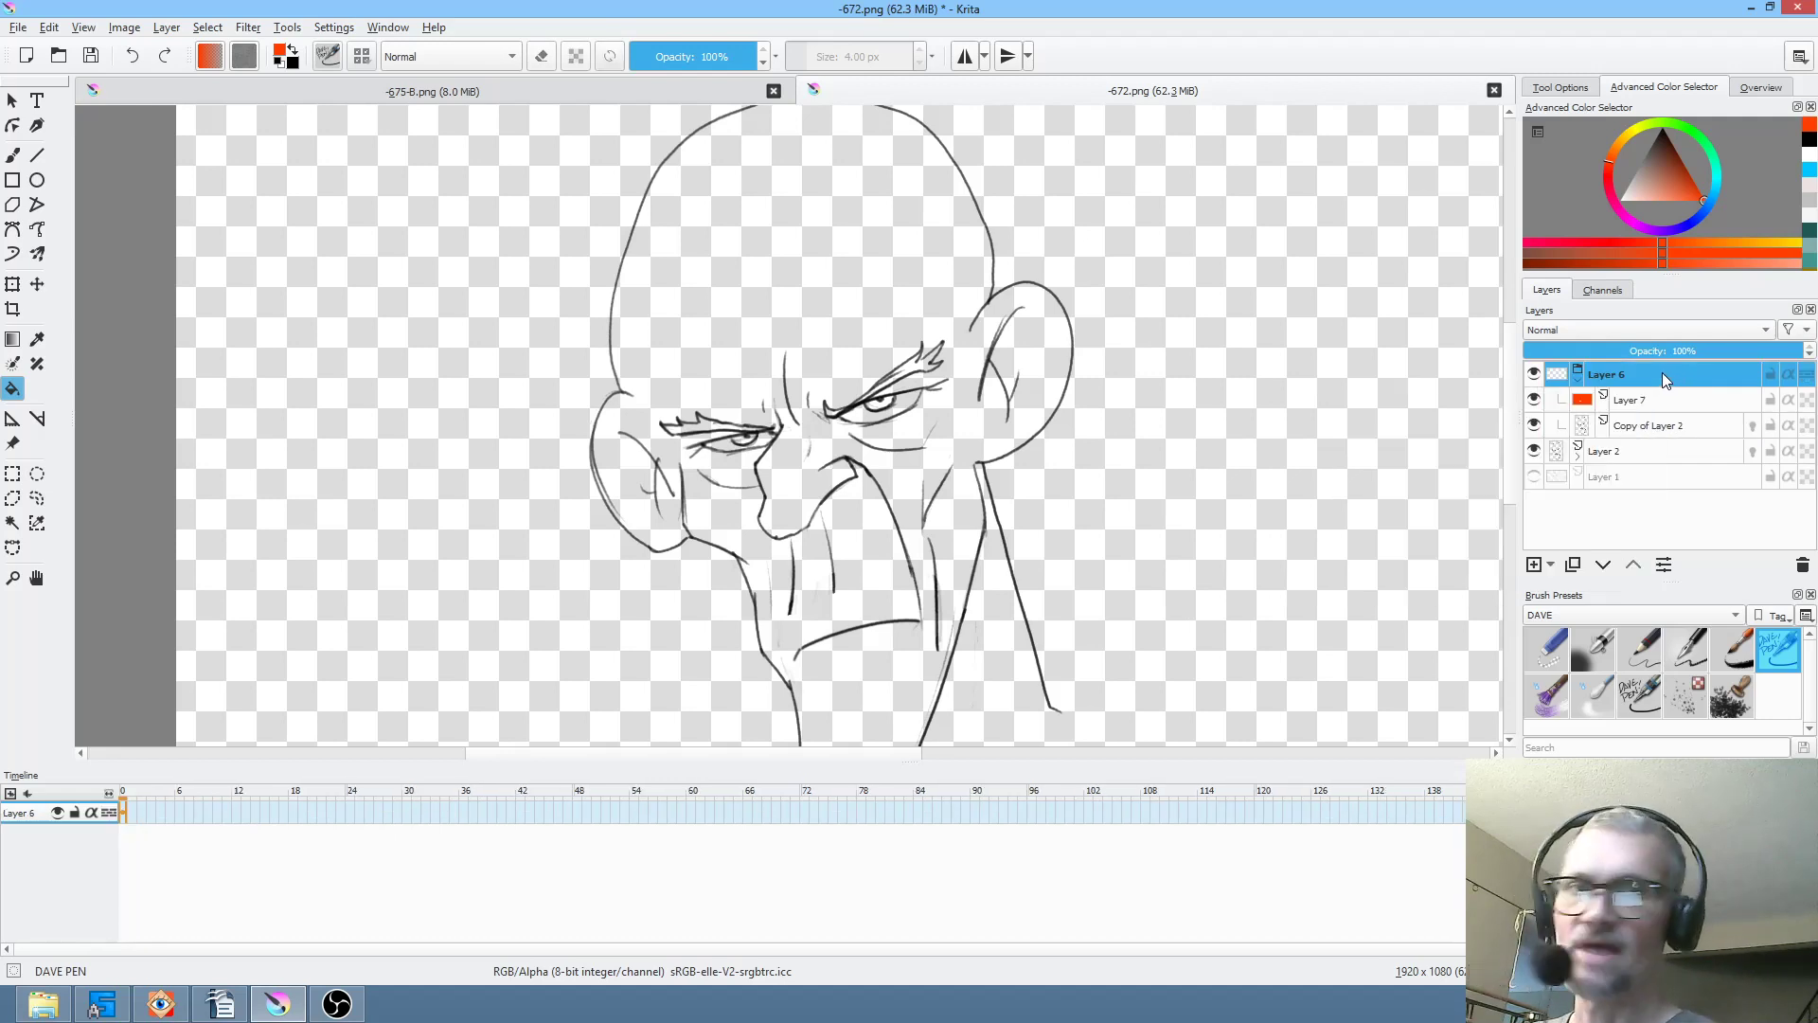
key(ctrl+e)
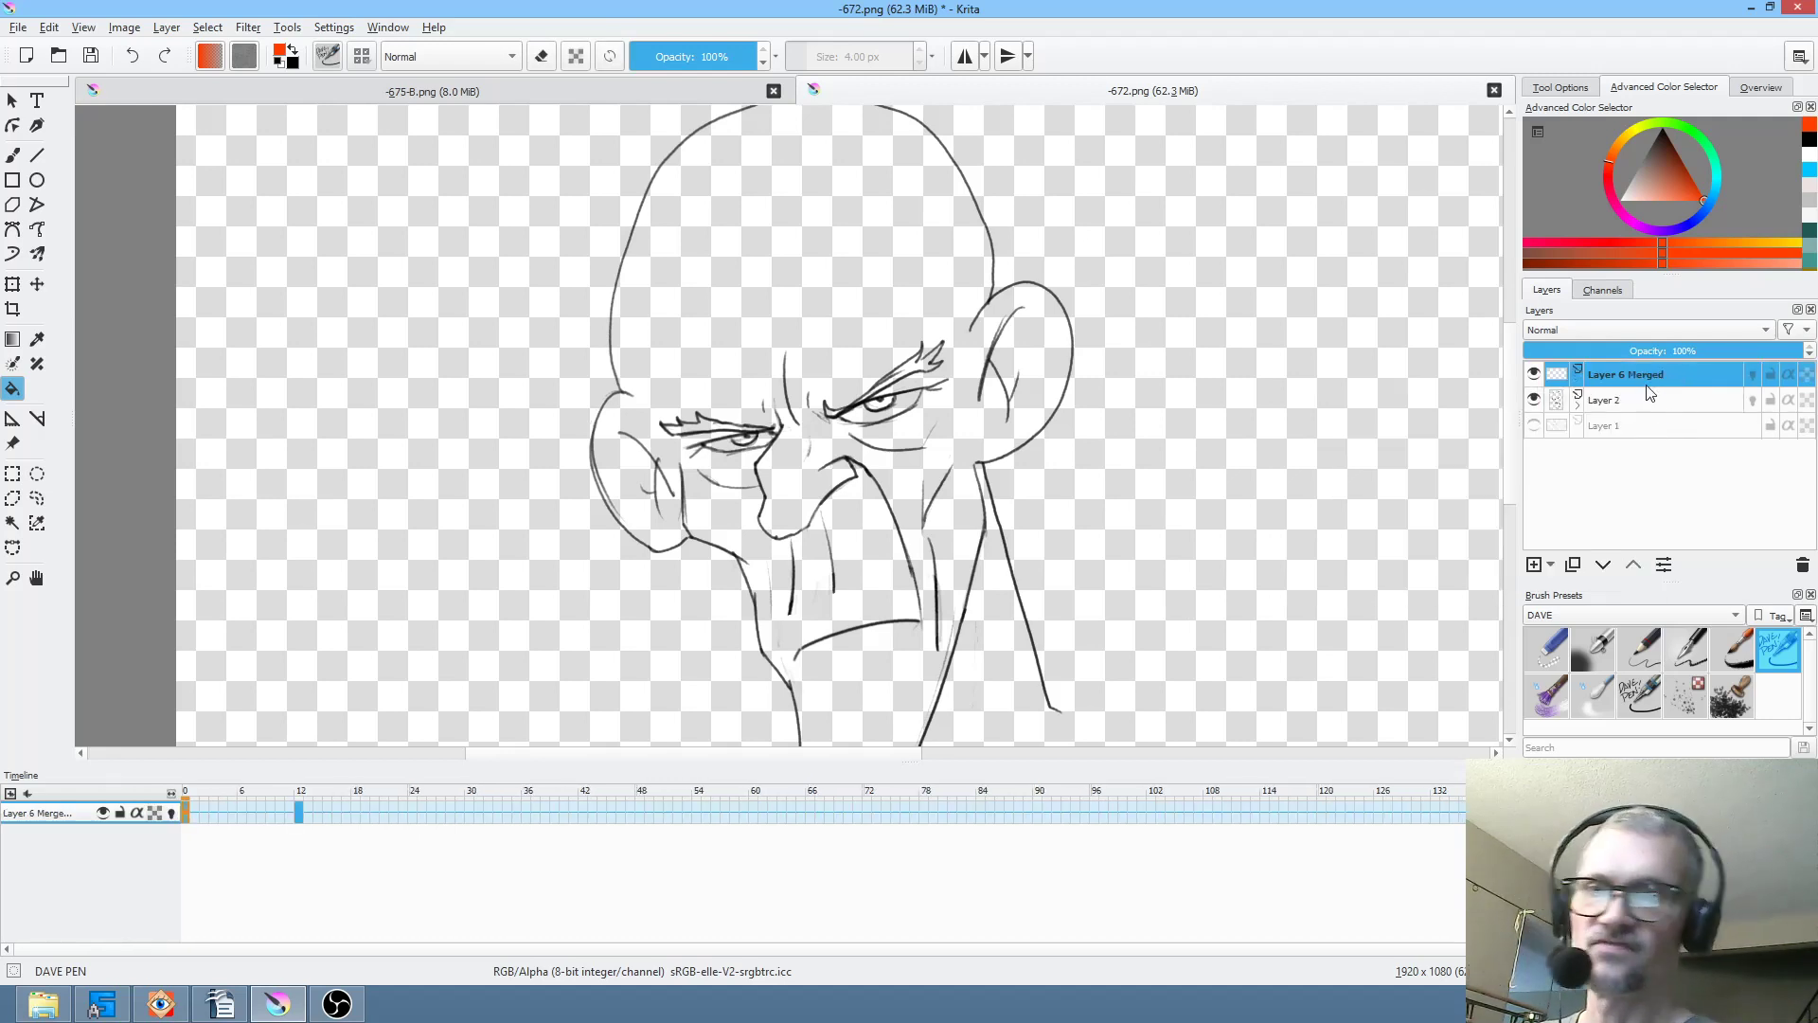
mouse_move(191, 796)
mouse_down()
mouse_move(1065, 798)
mouse_move(1112, 748)
mouse_move(243, 758)
mouse_up()
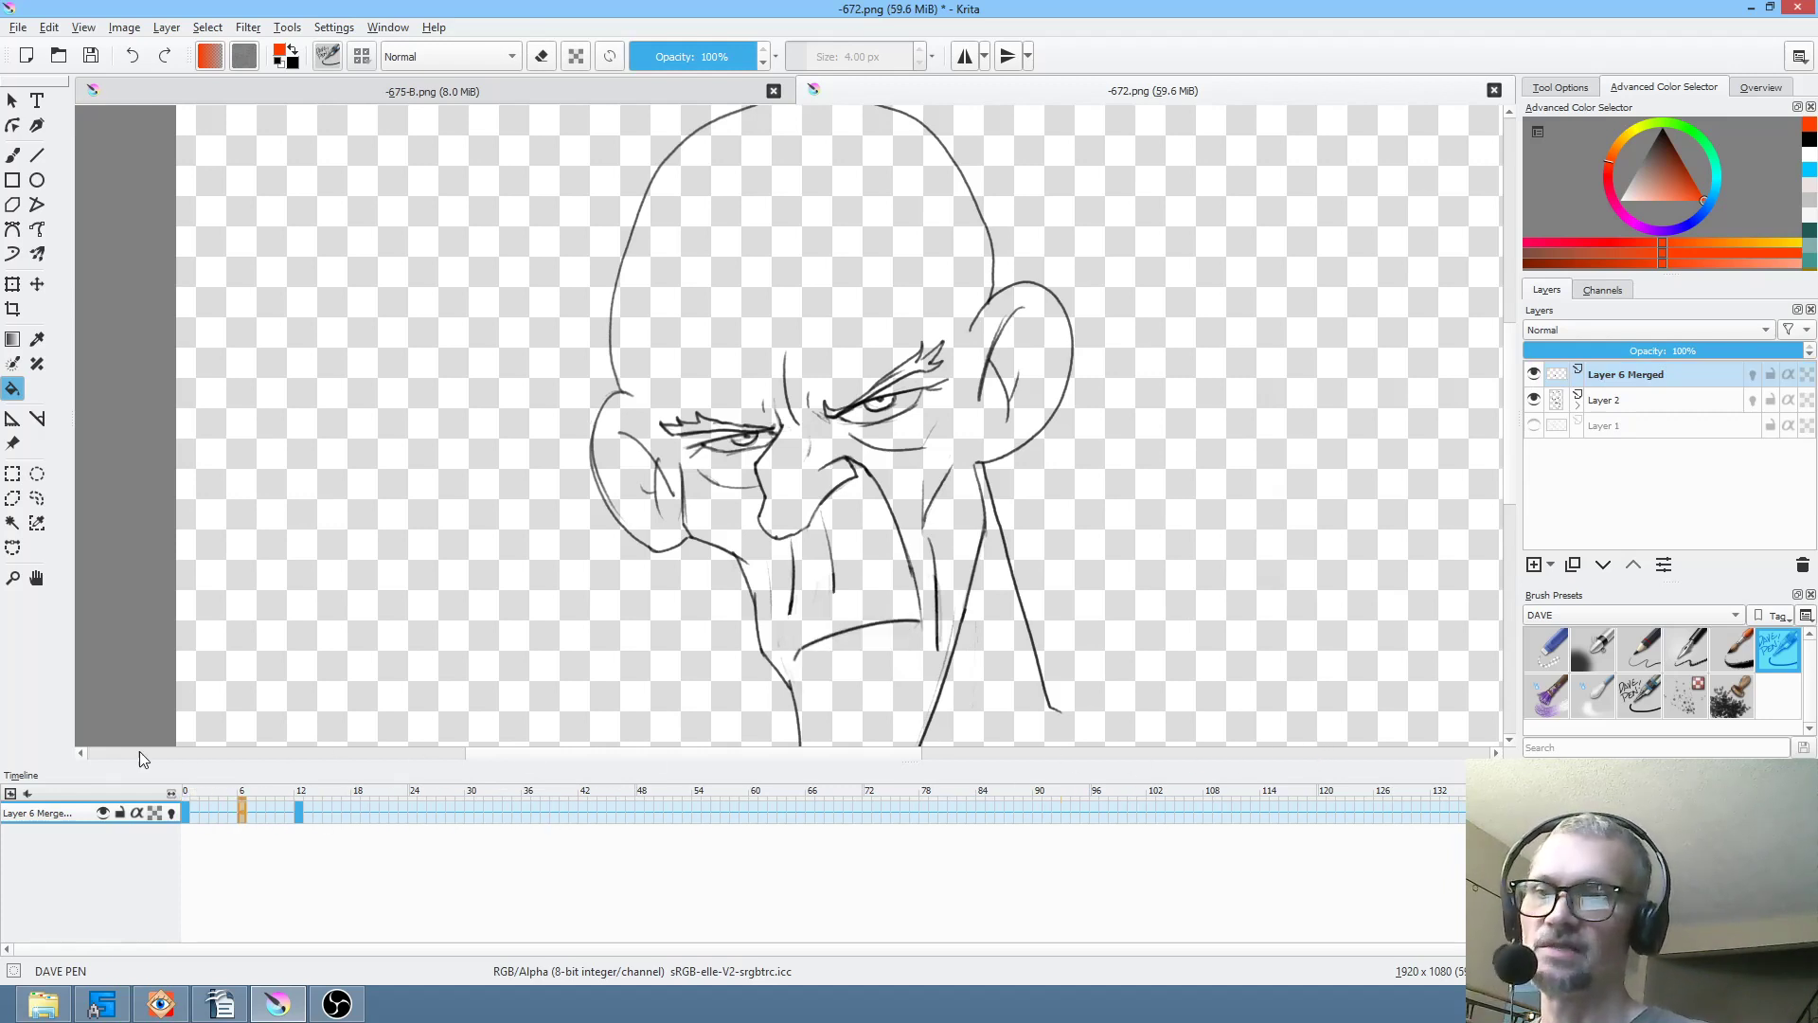
drag(111, 754, 112, 792)
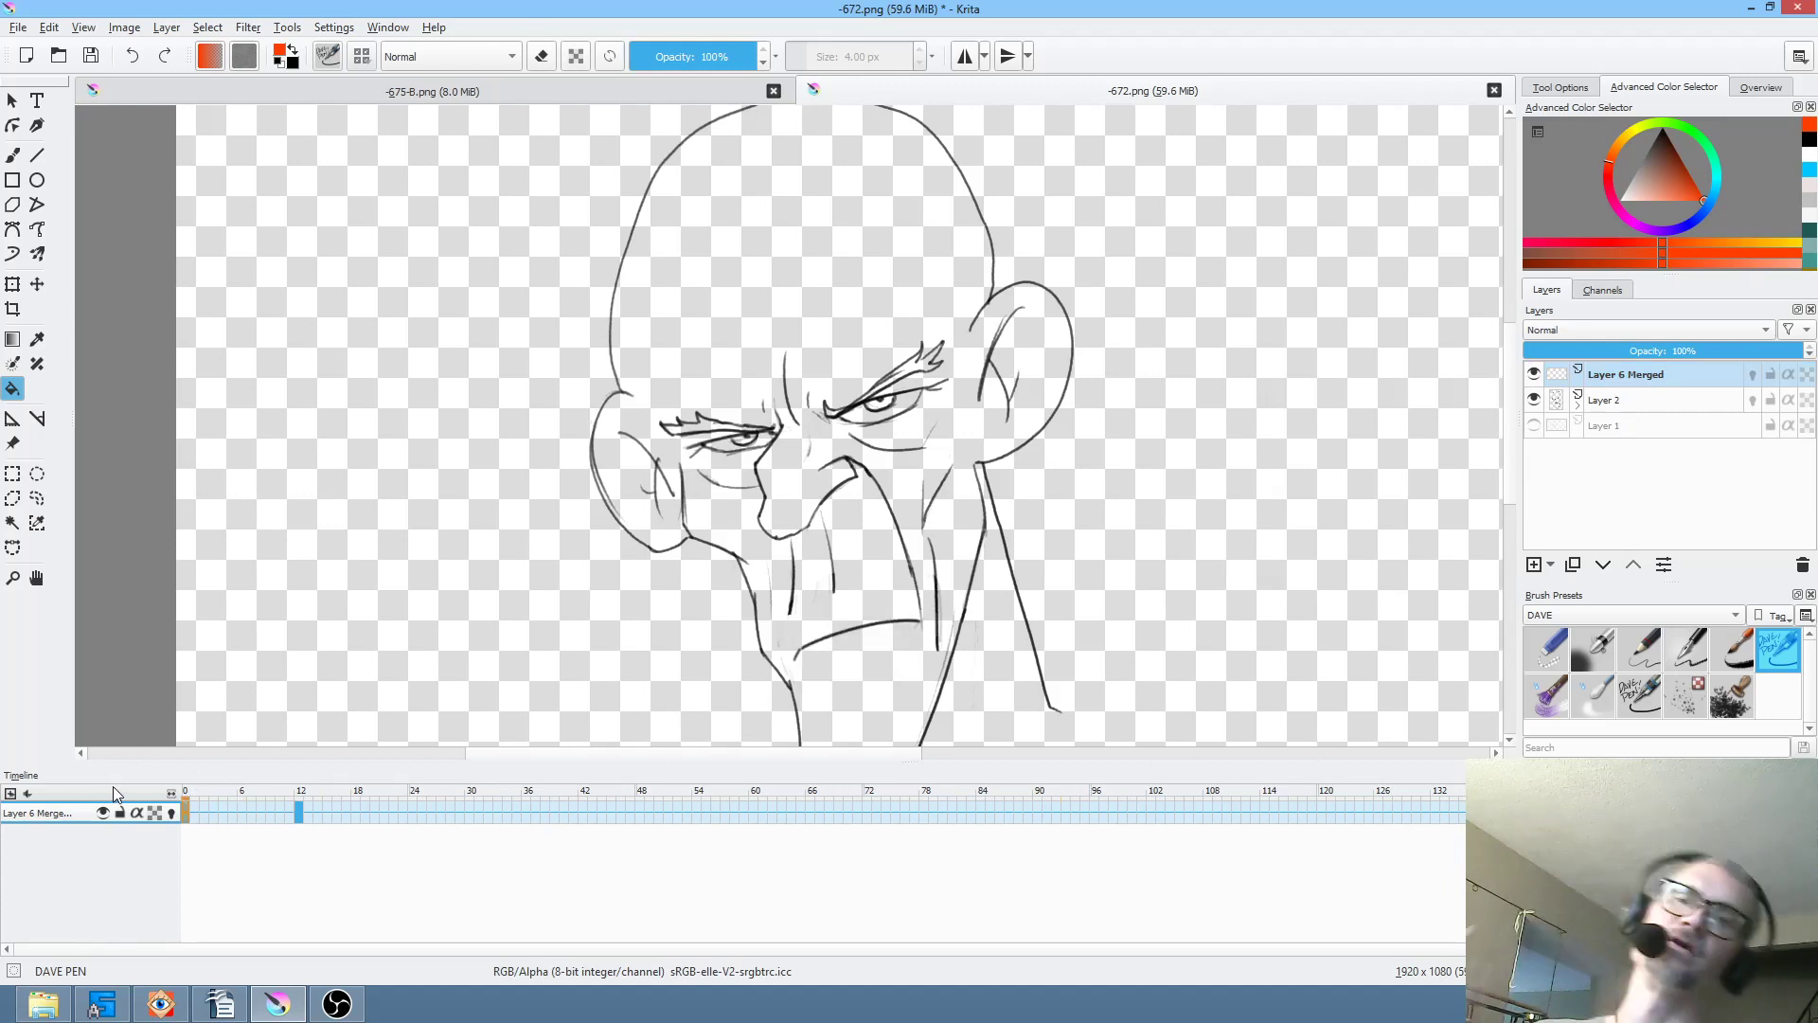
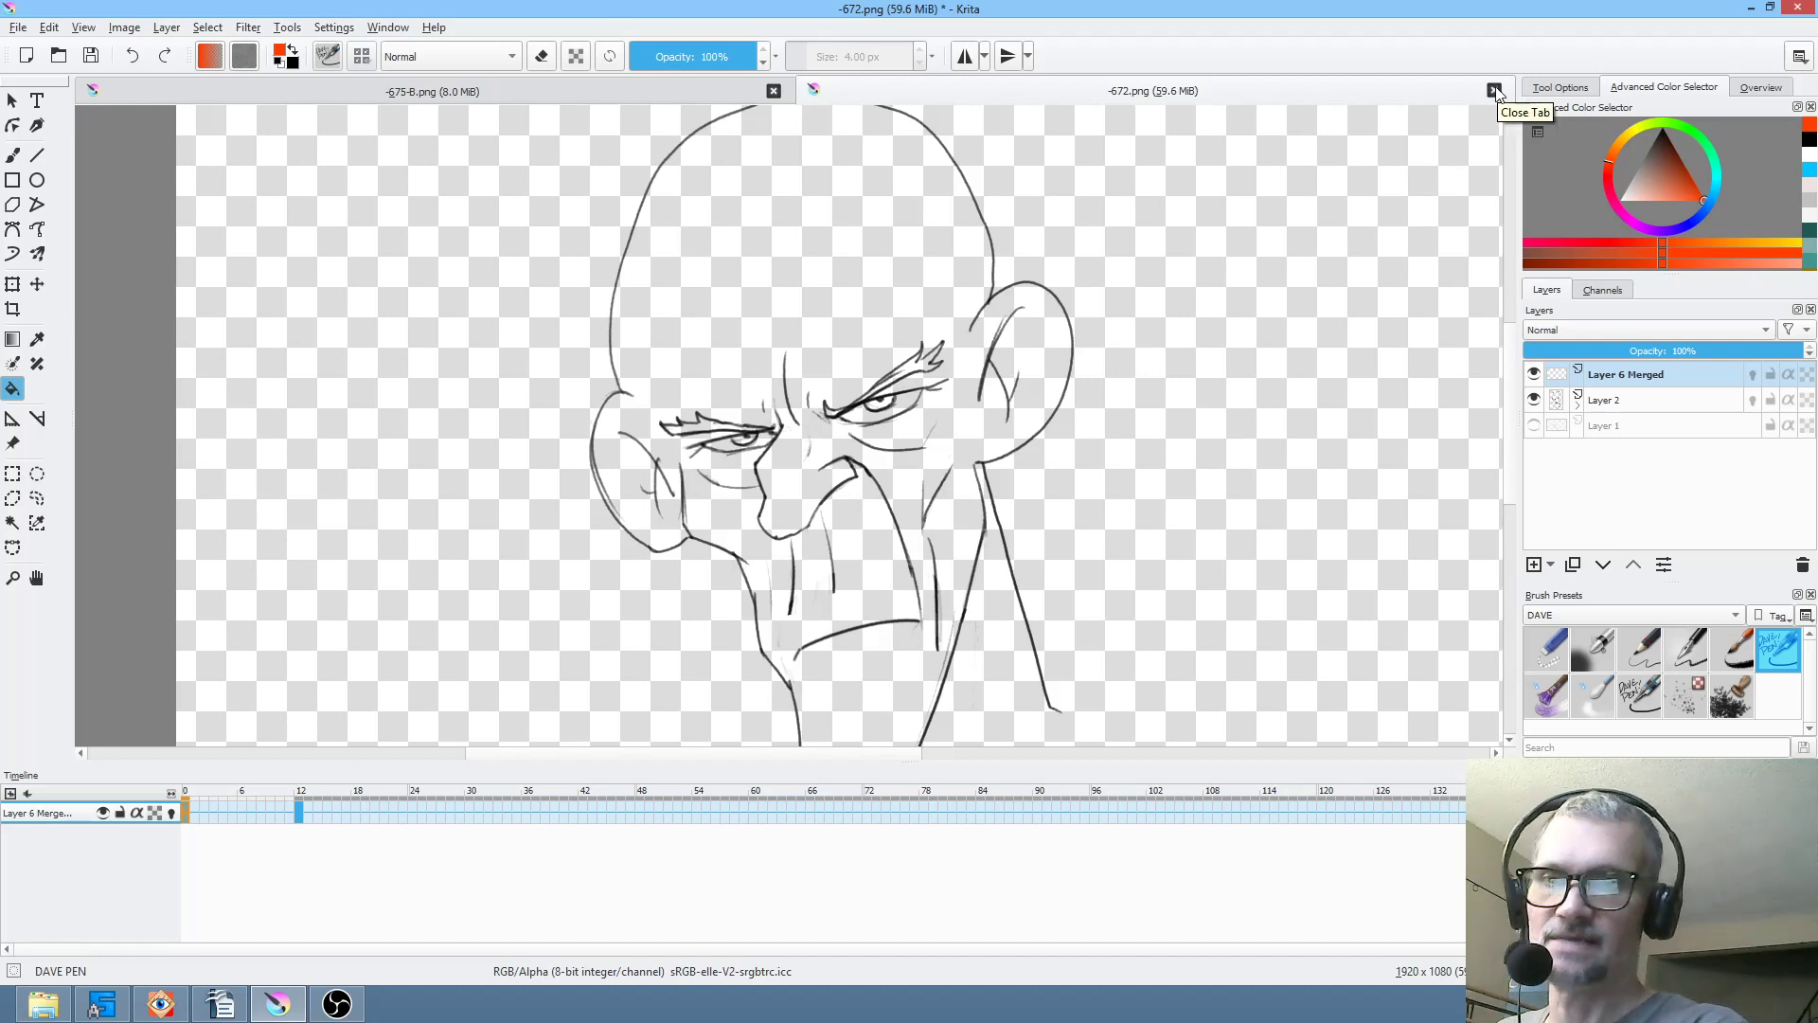
- Switch to the -675-B.png document and close -672.png, choosing to save its changes
click(493, 92)
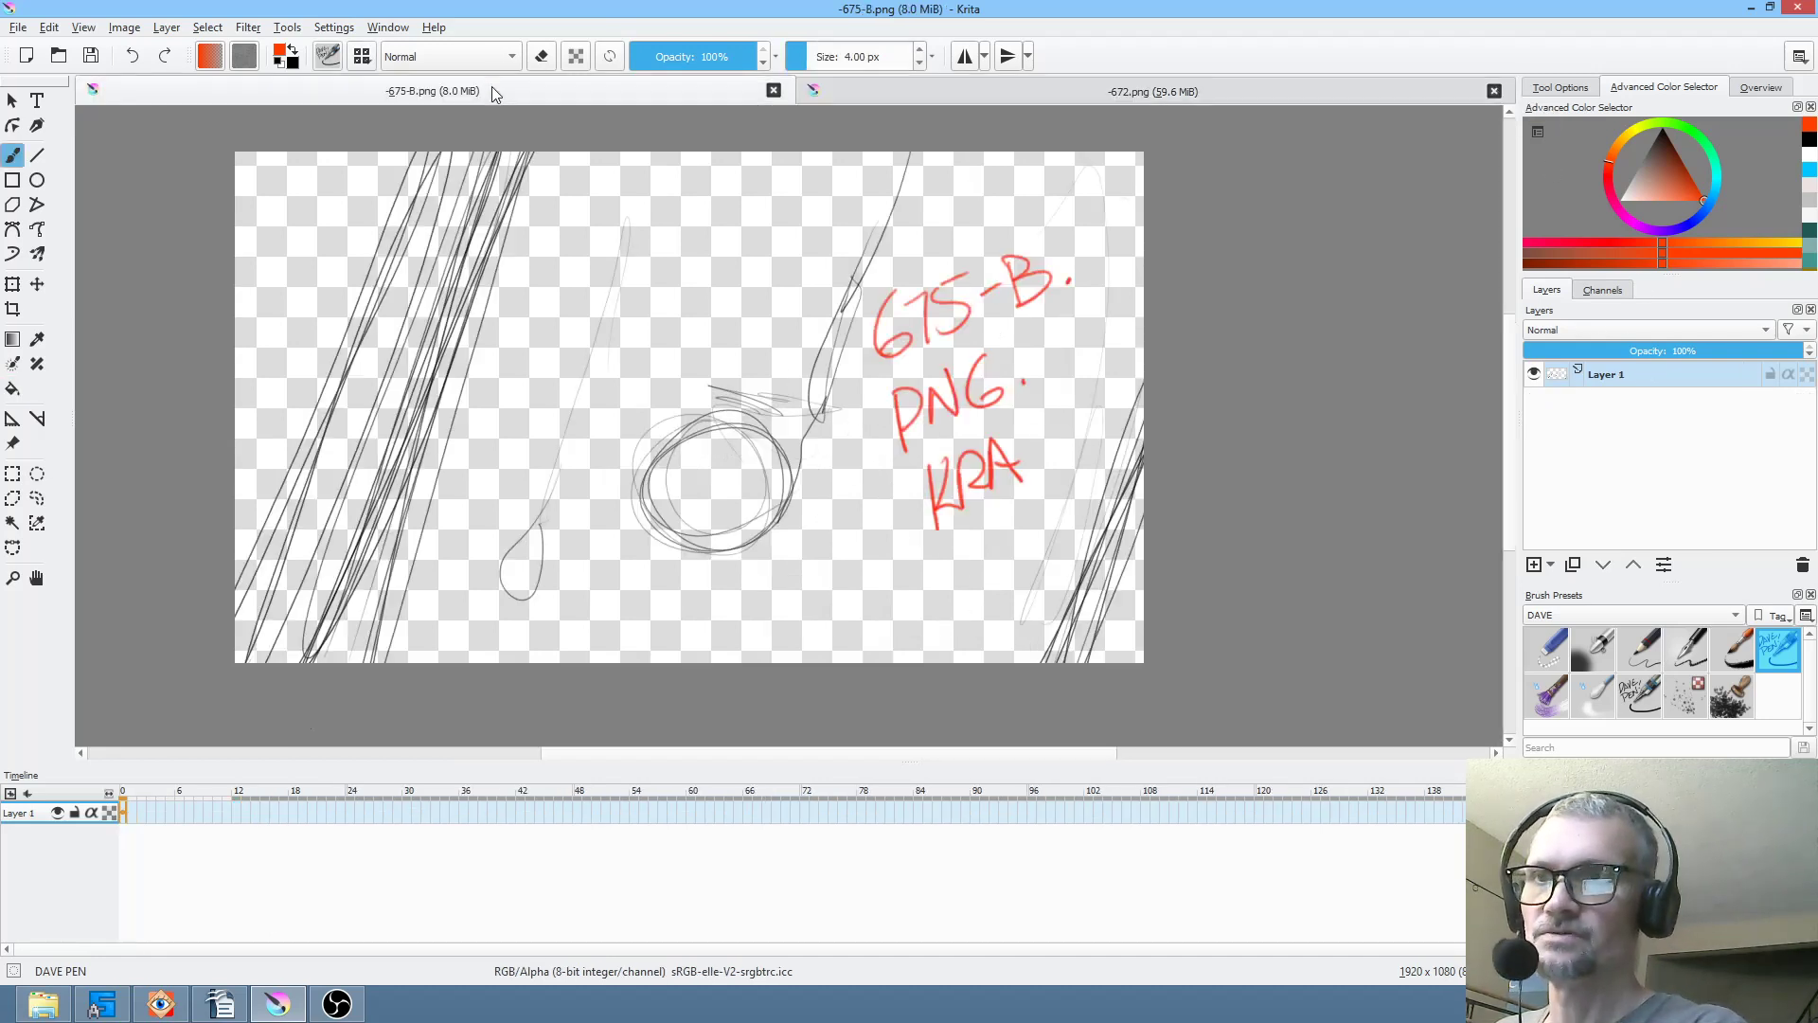
click(1494, 89)
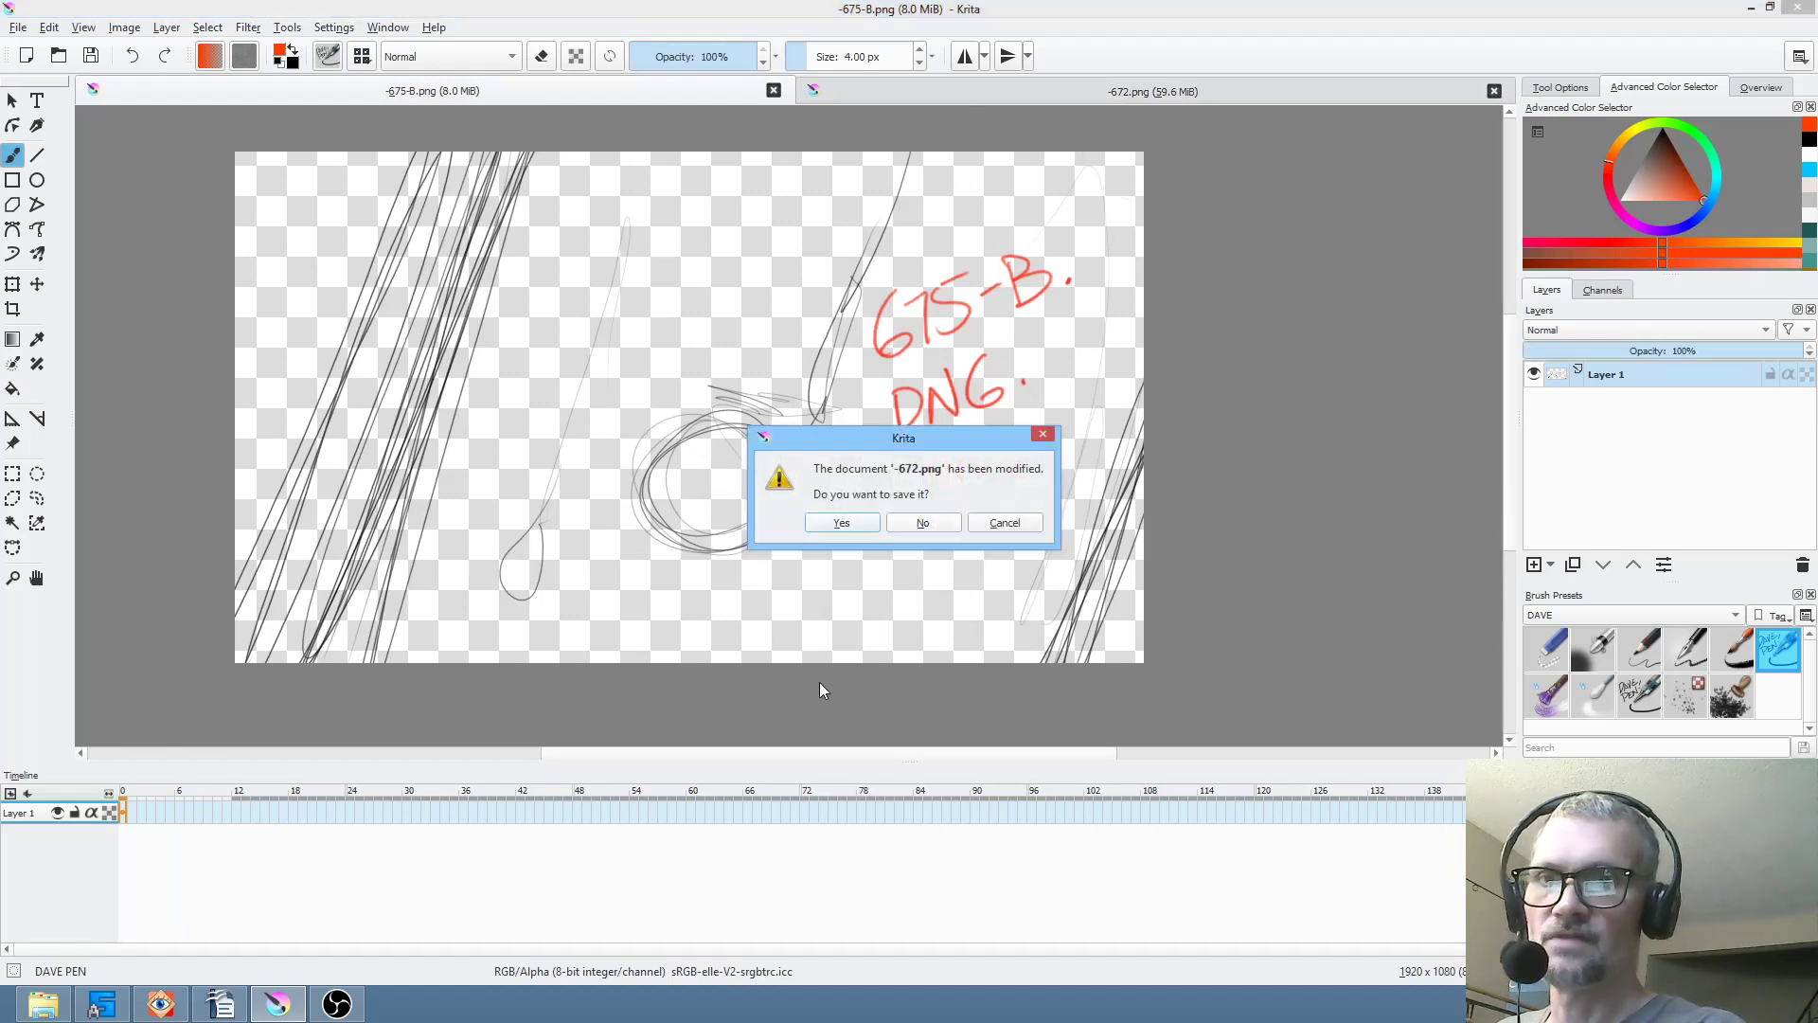
click(844, 525)
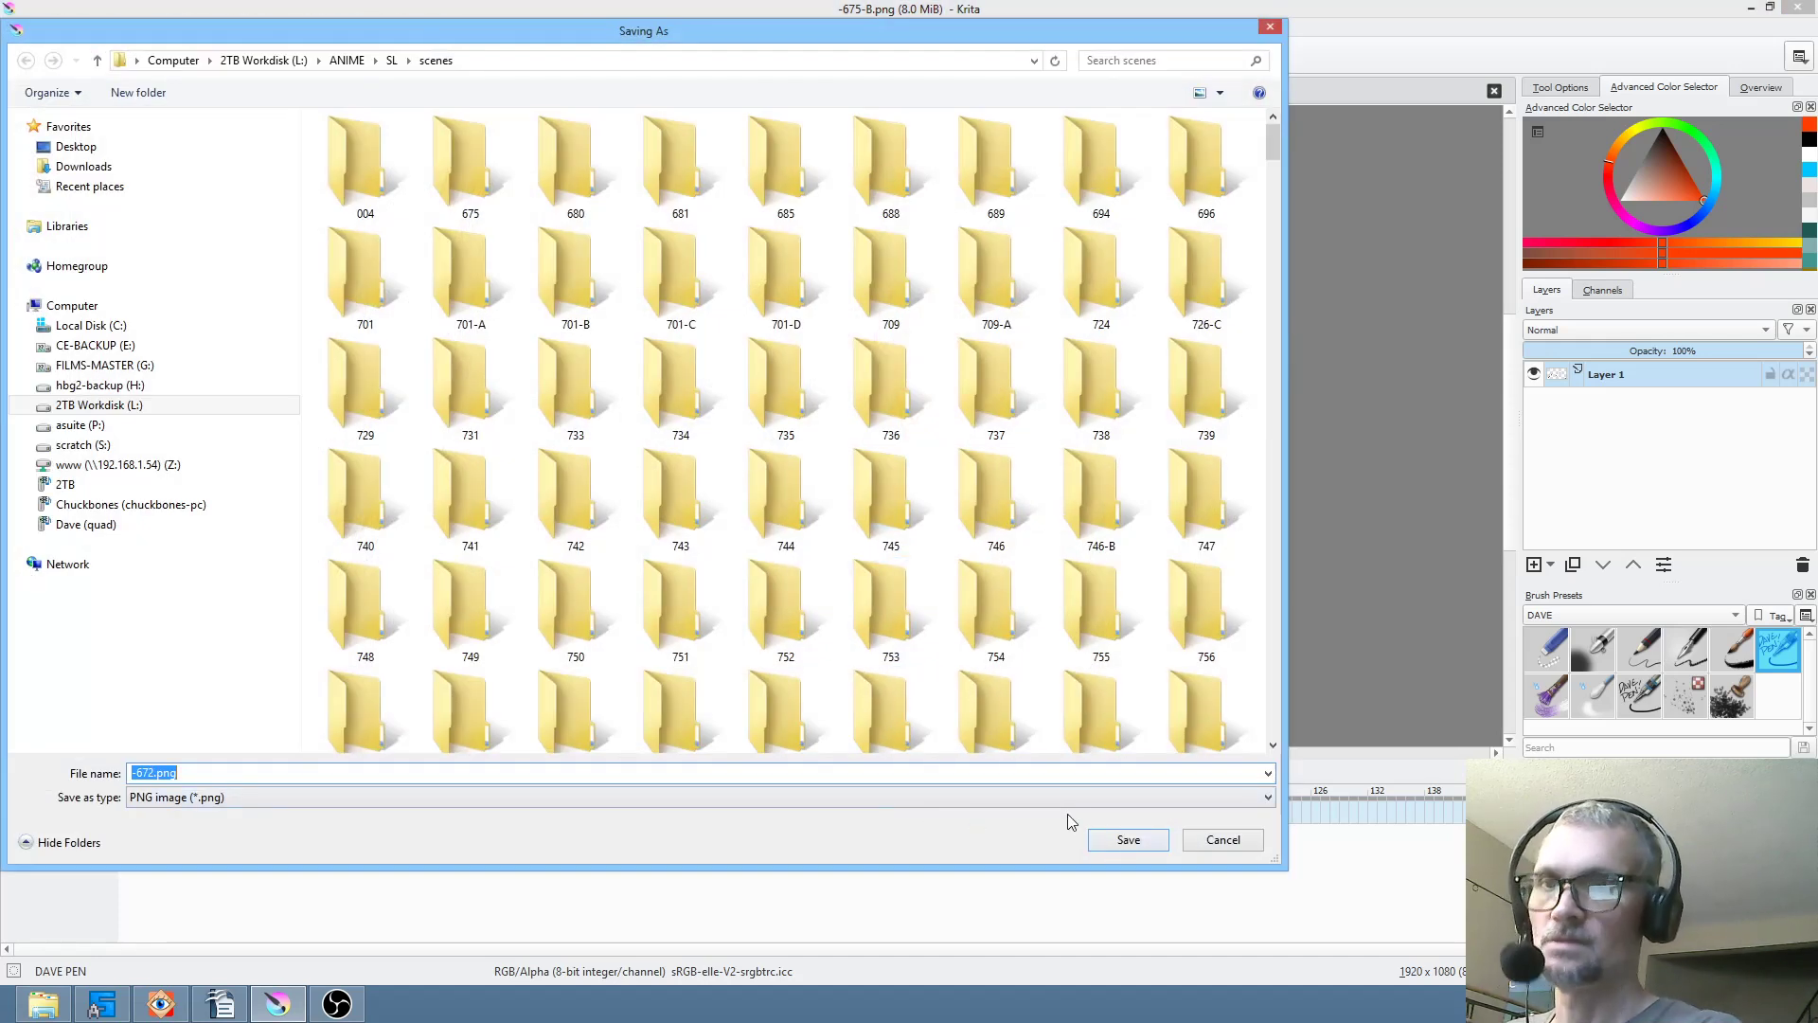
- Check the existing -672.png in FastStone Image Viewer, then return to Krita and save the closing document over it as a PNG image
click(161, 1004)
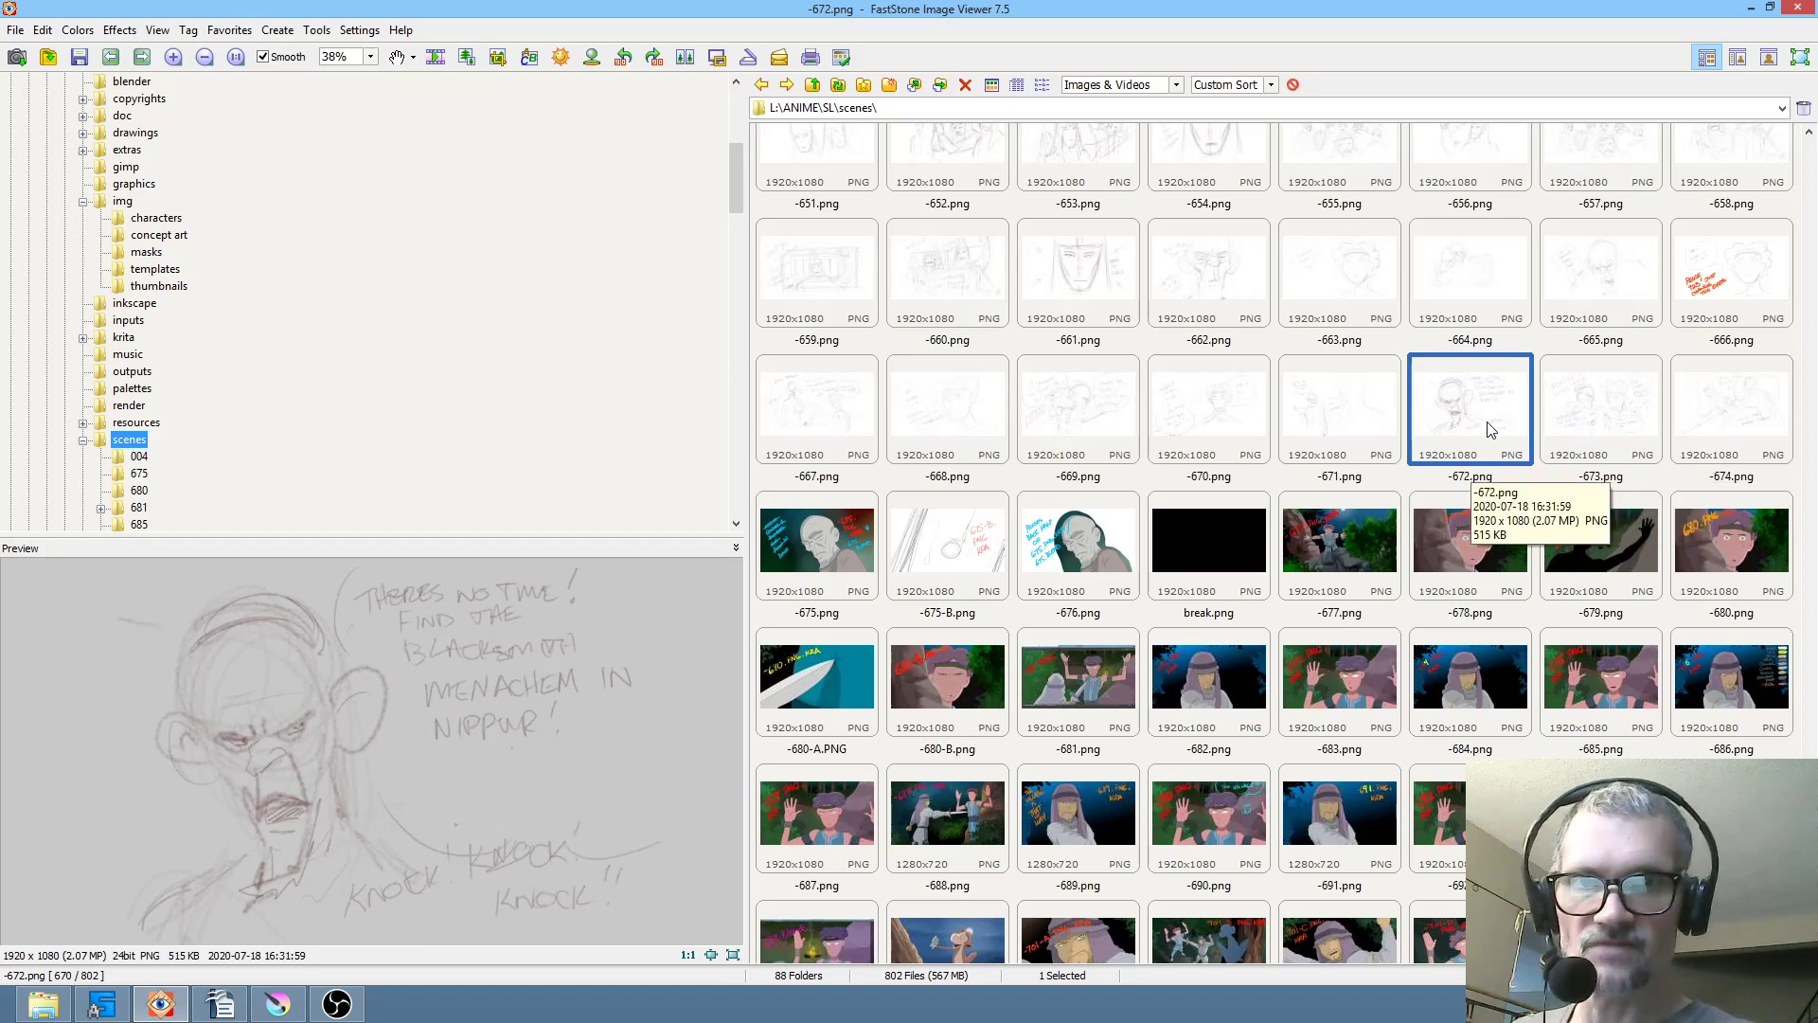
key(alt+Tab)
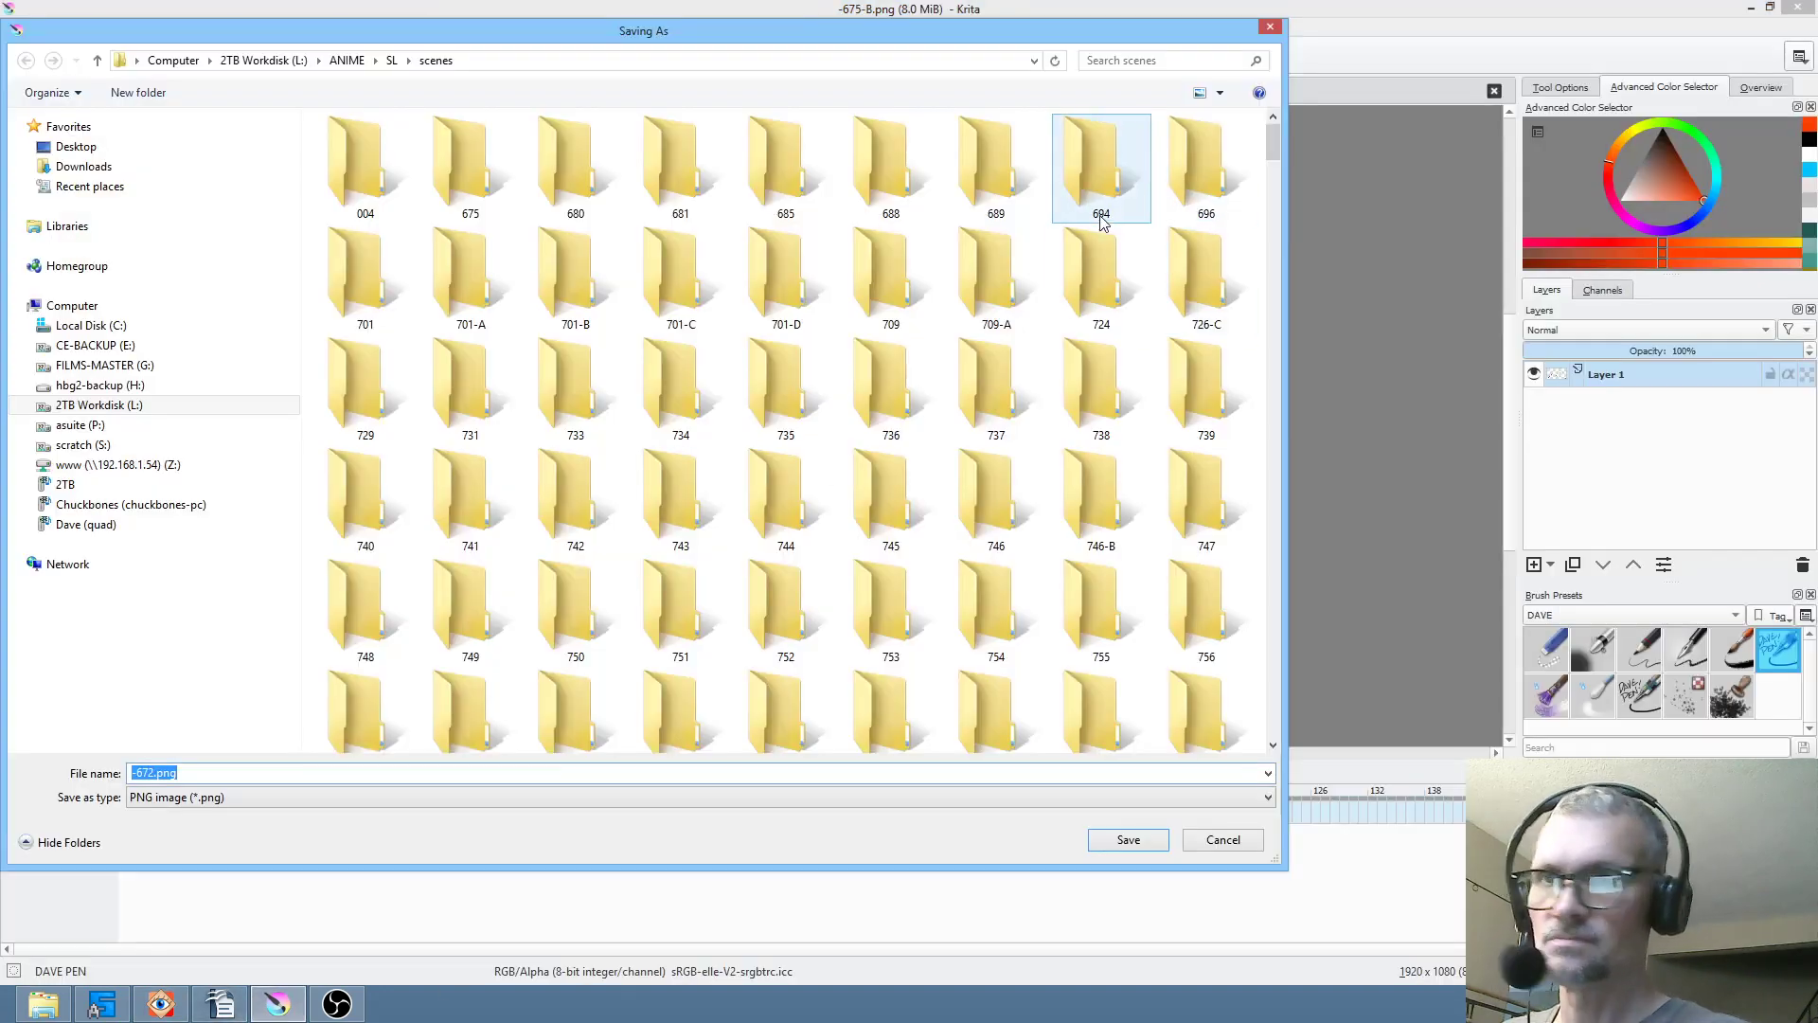
click(229, 776)
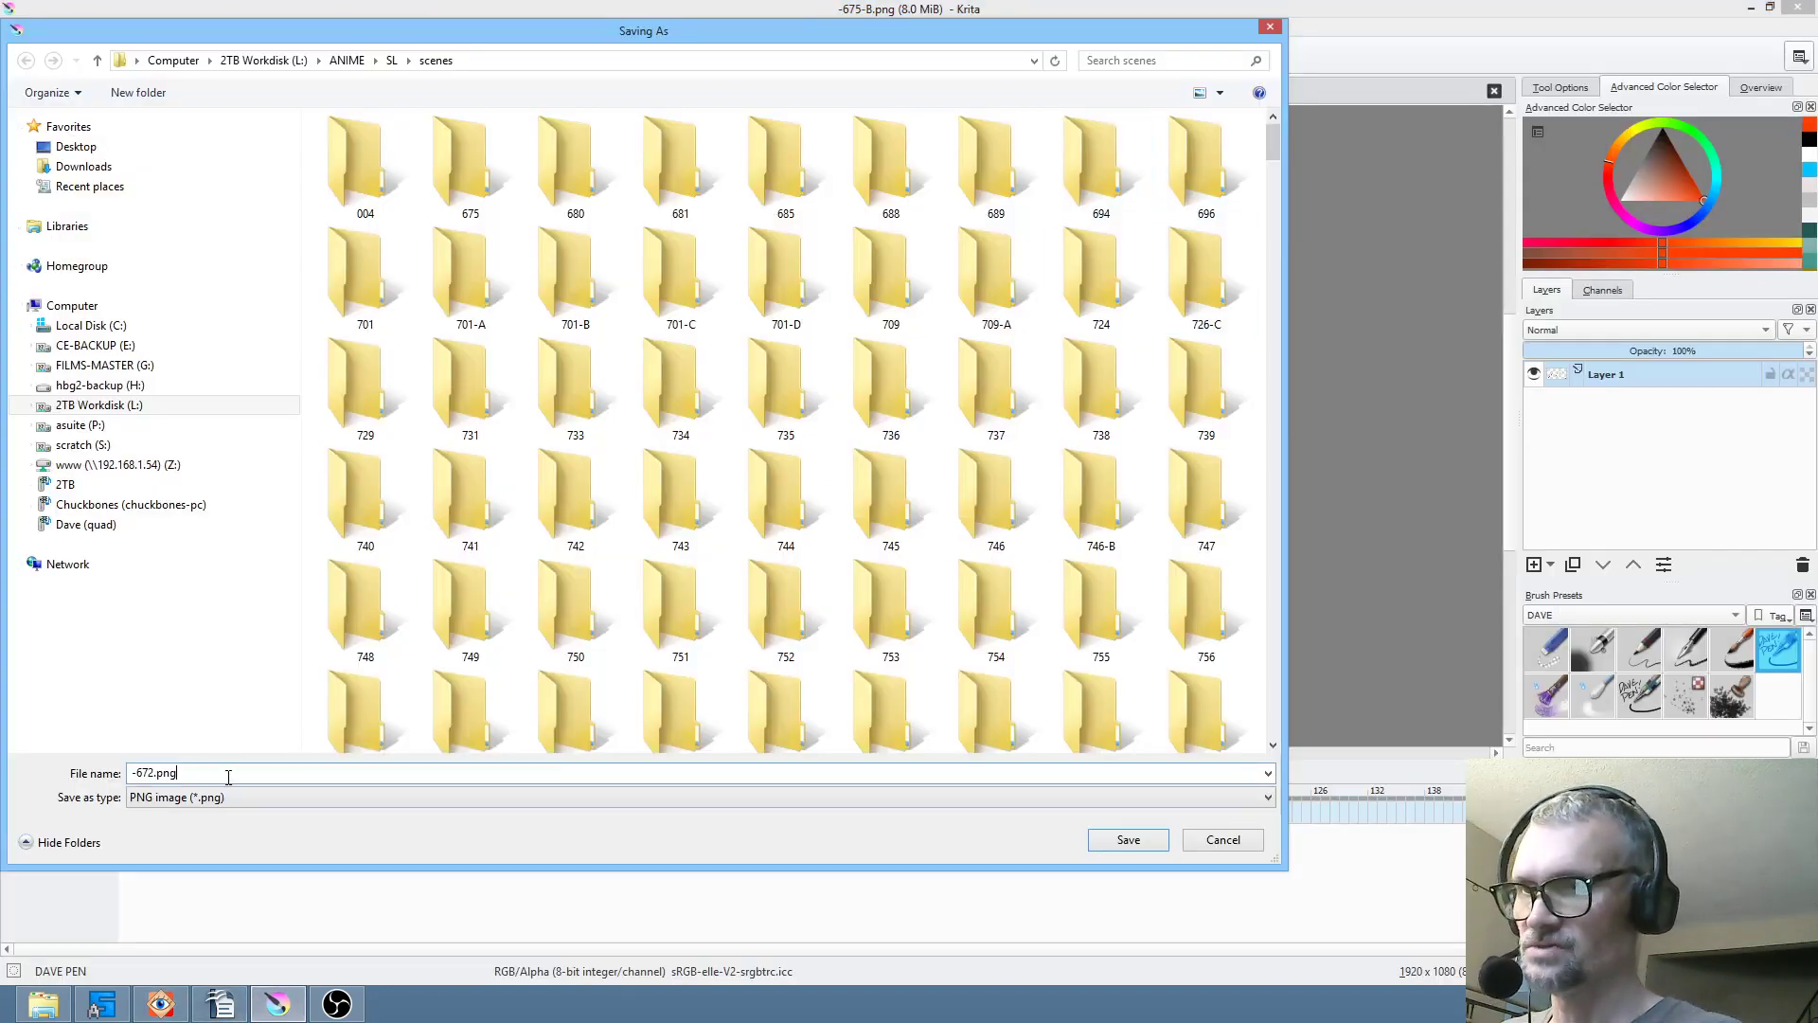
click(1140, 845)
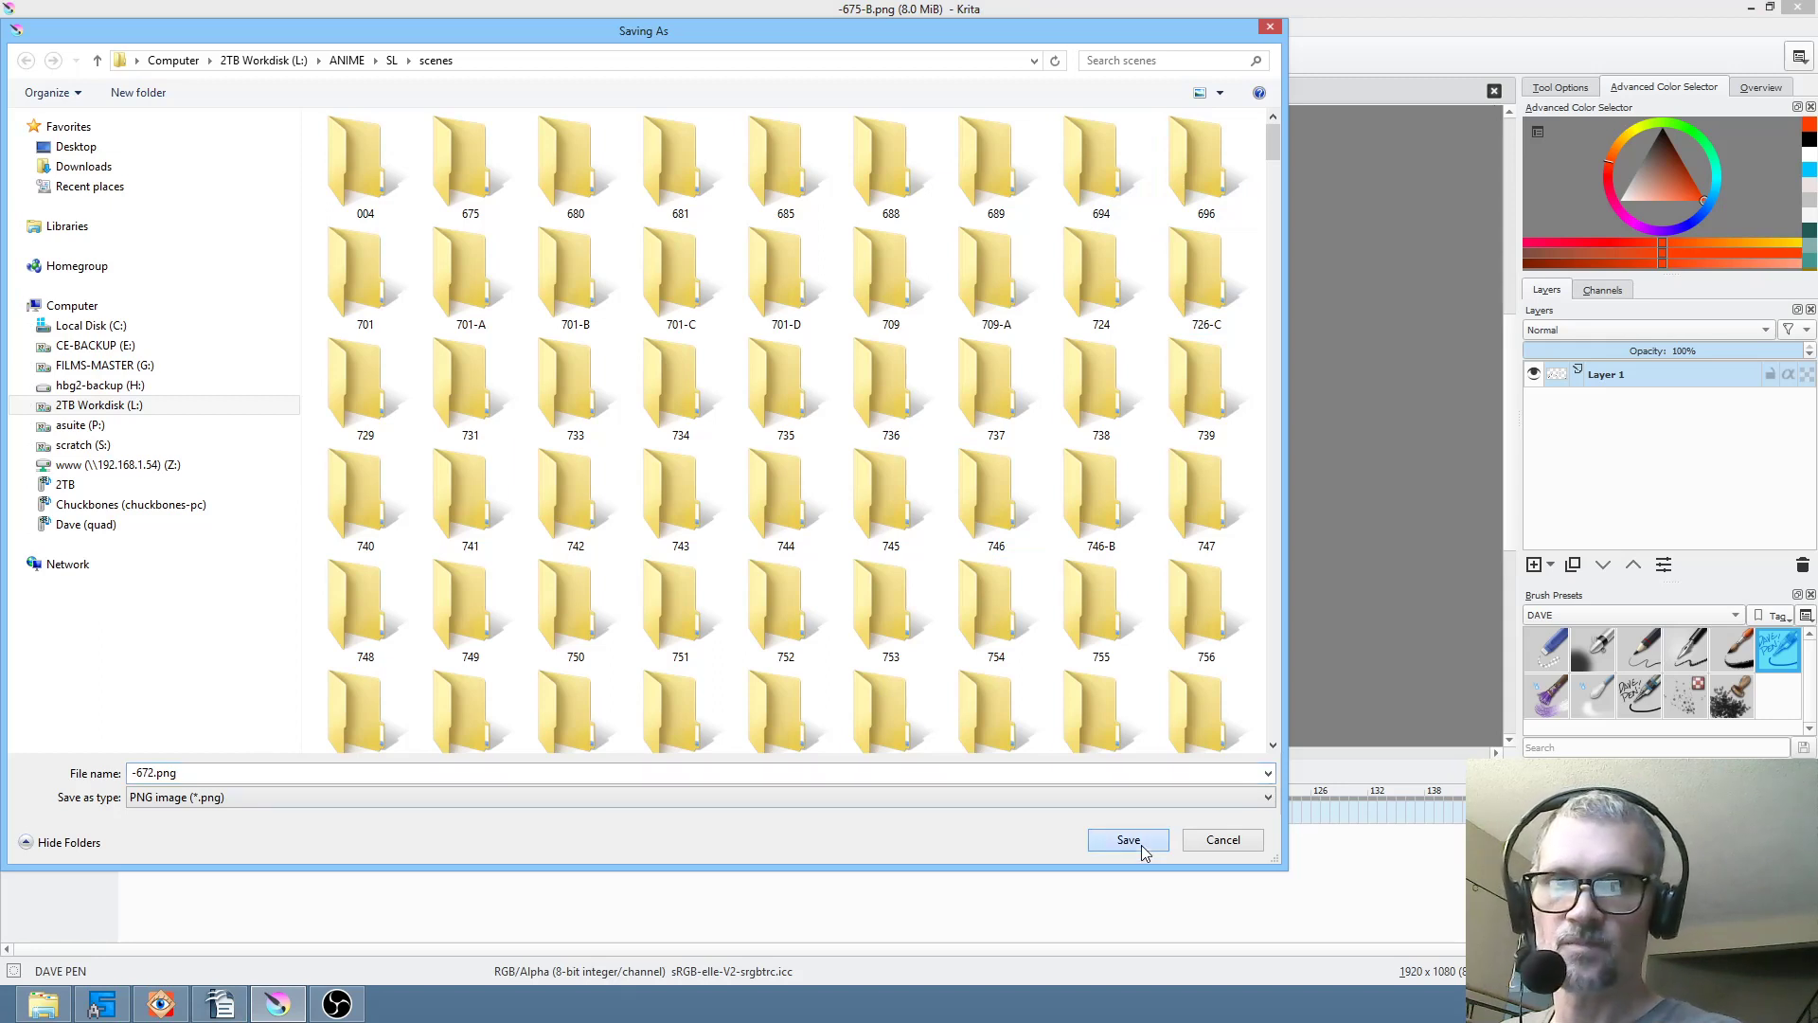
click(986, 512)
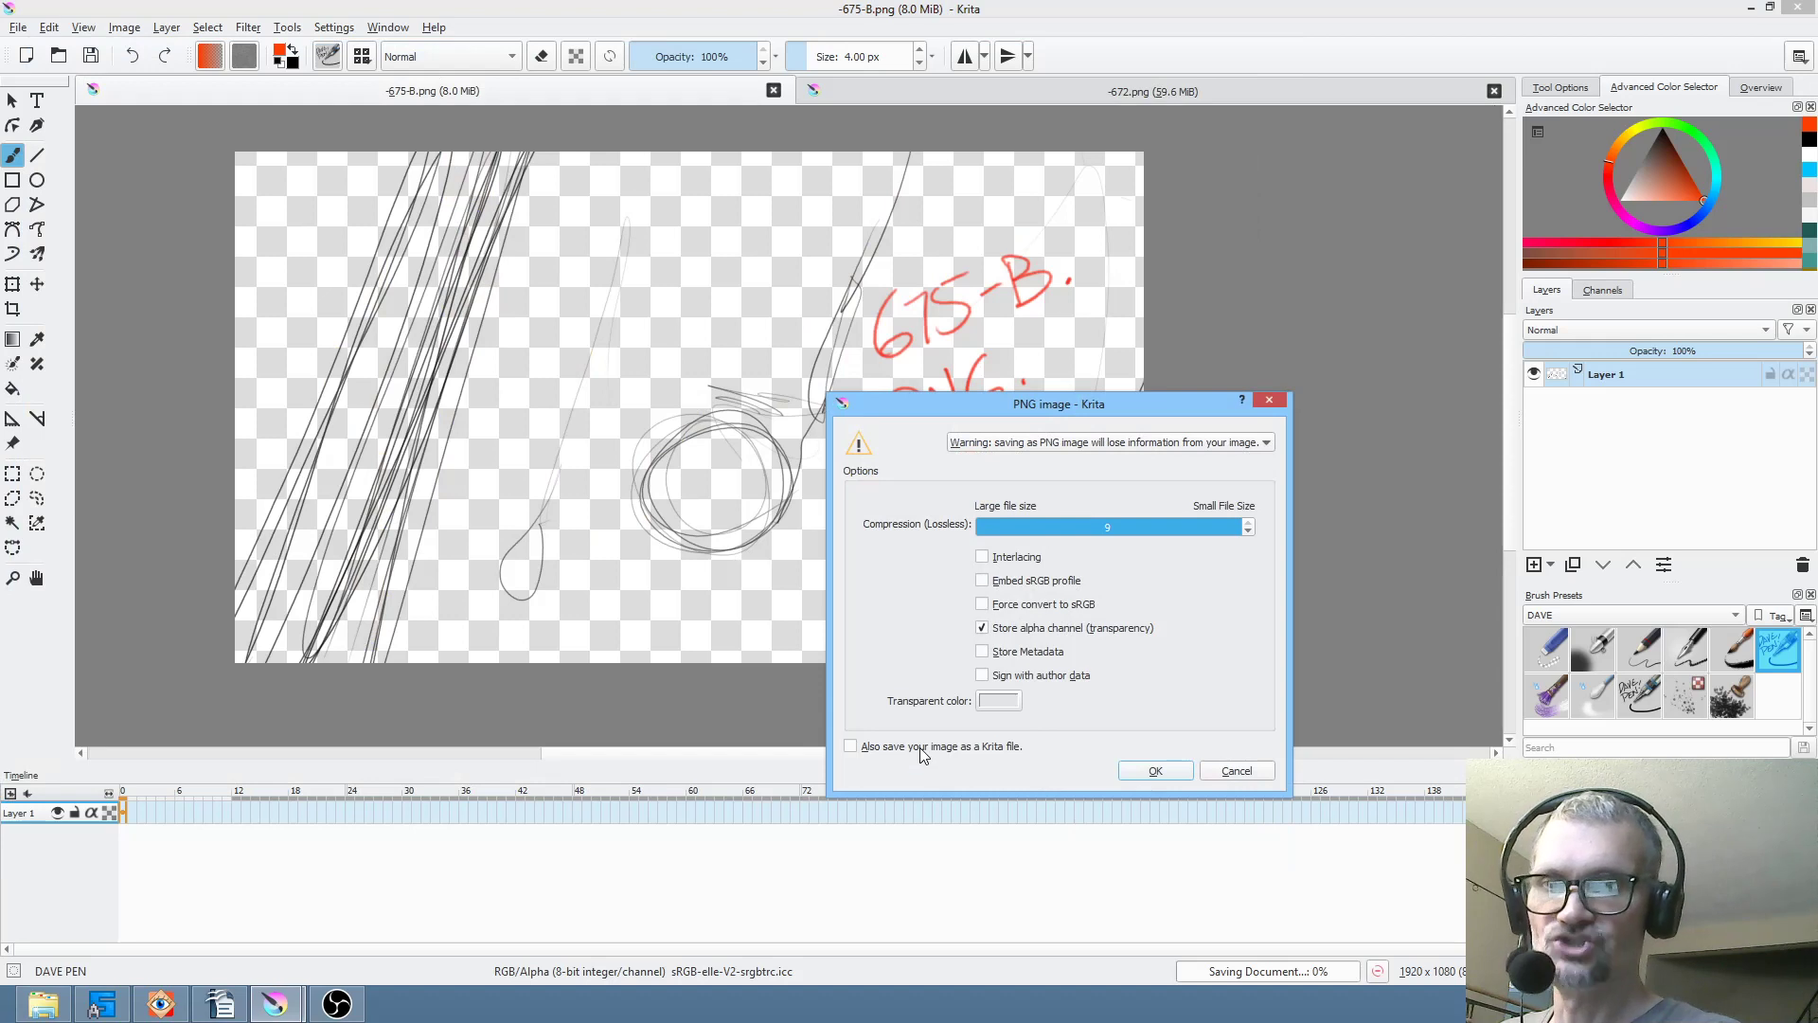
click(1156, 771)
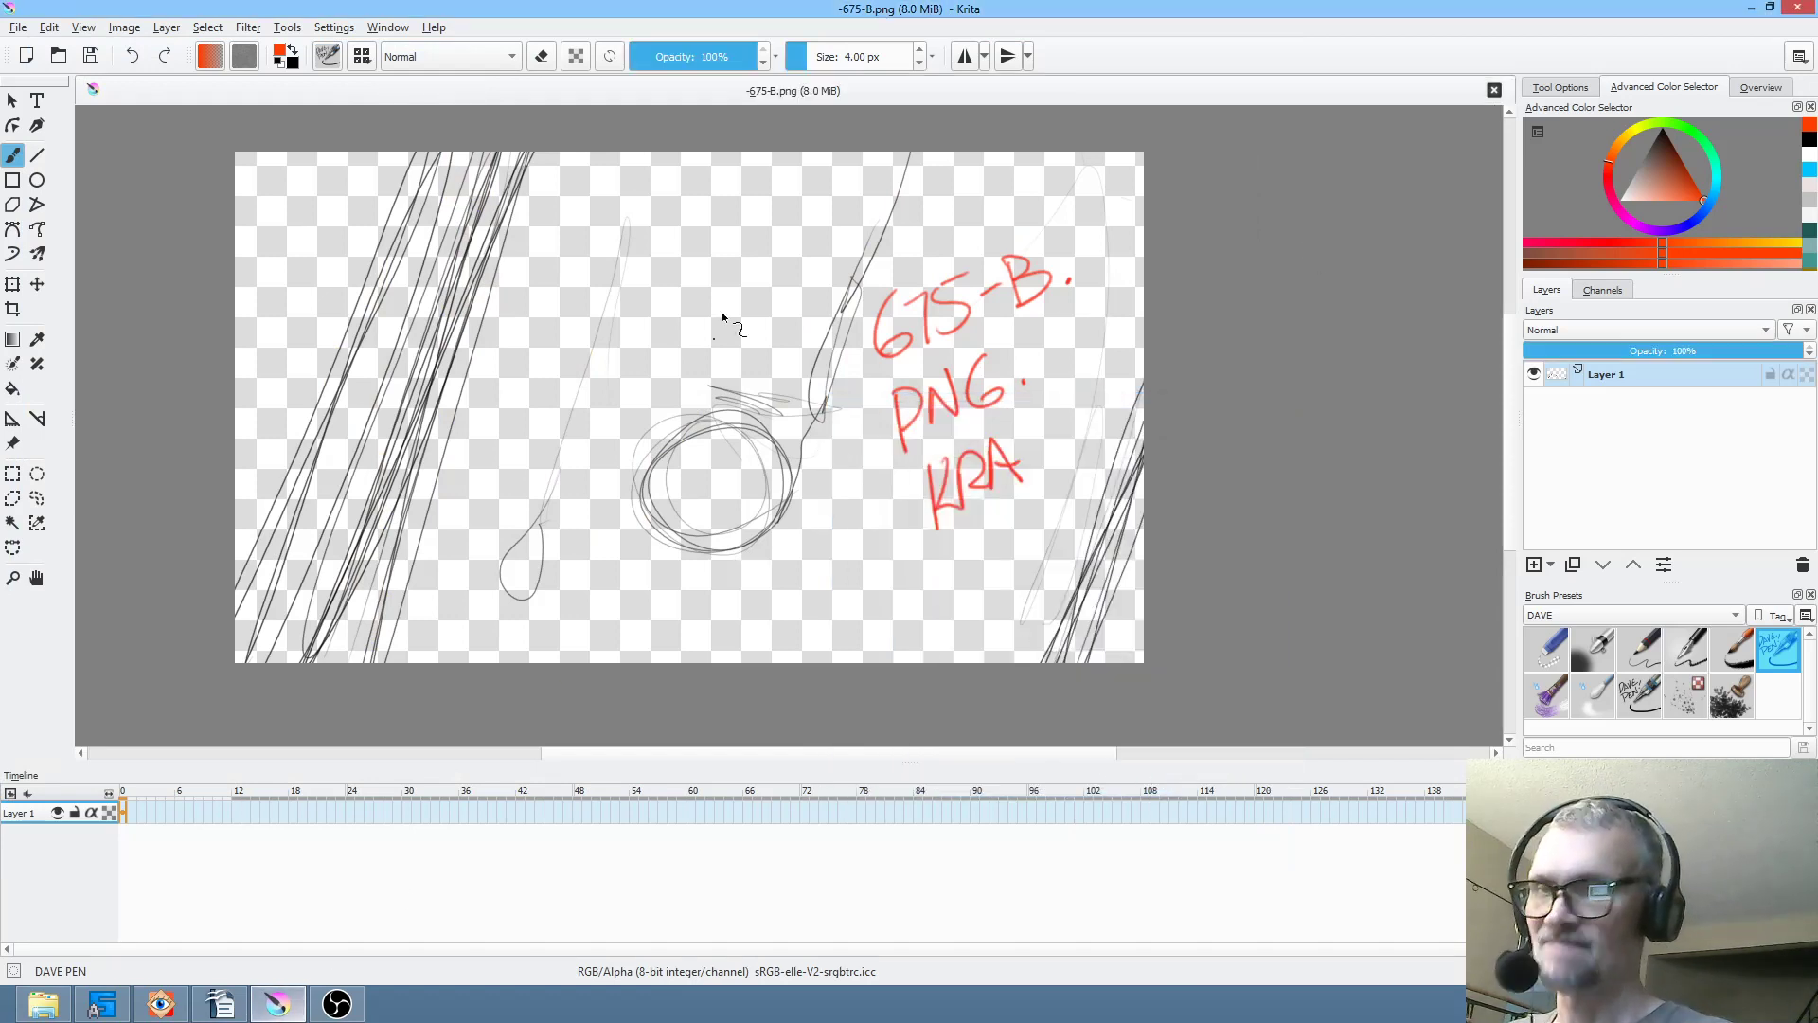
- Open the recent drawing -672.png and add a new paint layer above the existing one
click(21, 28)
mouse_move(142, 91)
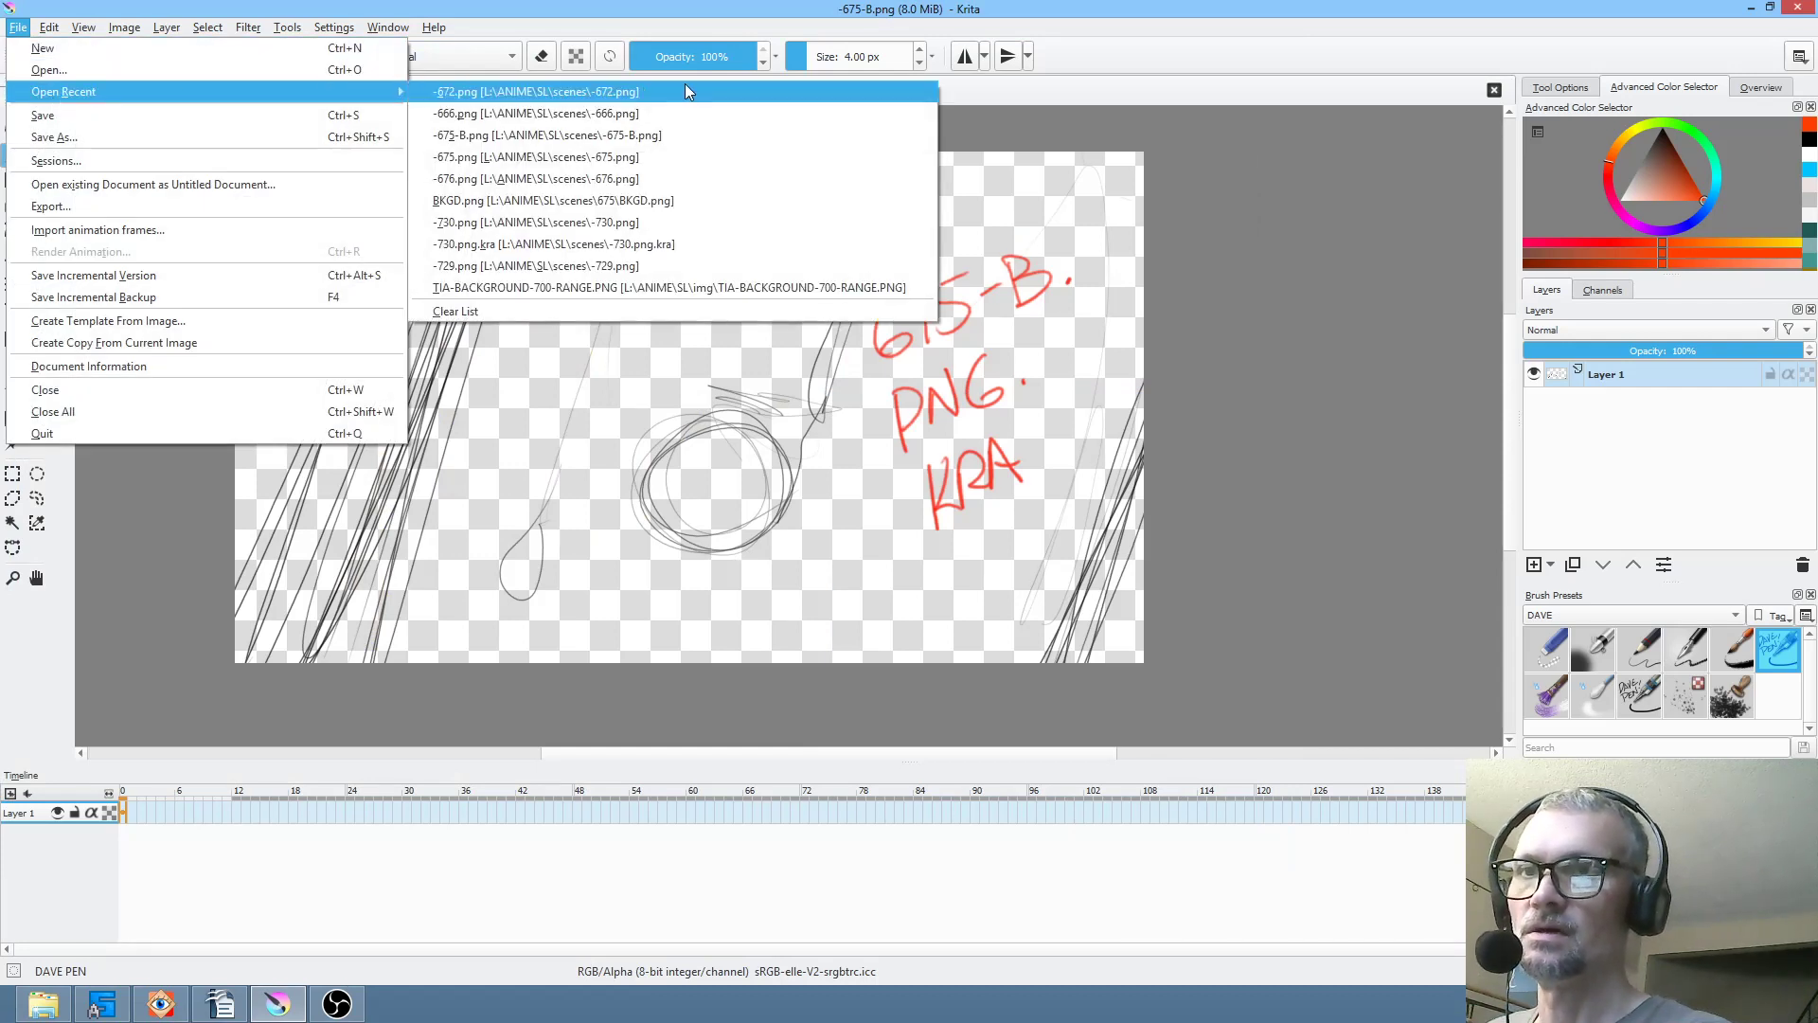
click(685, 85)
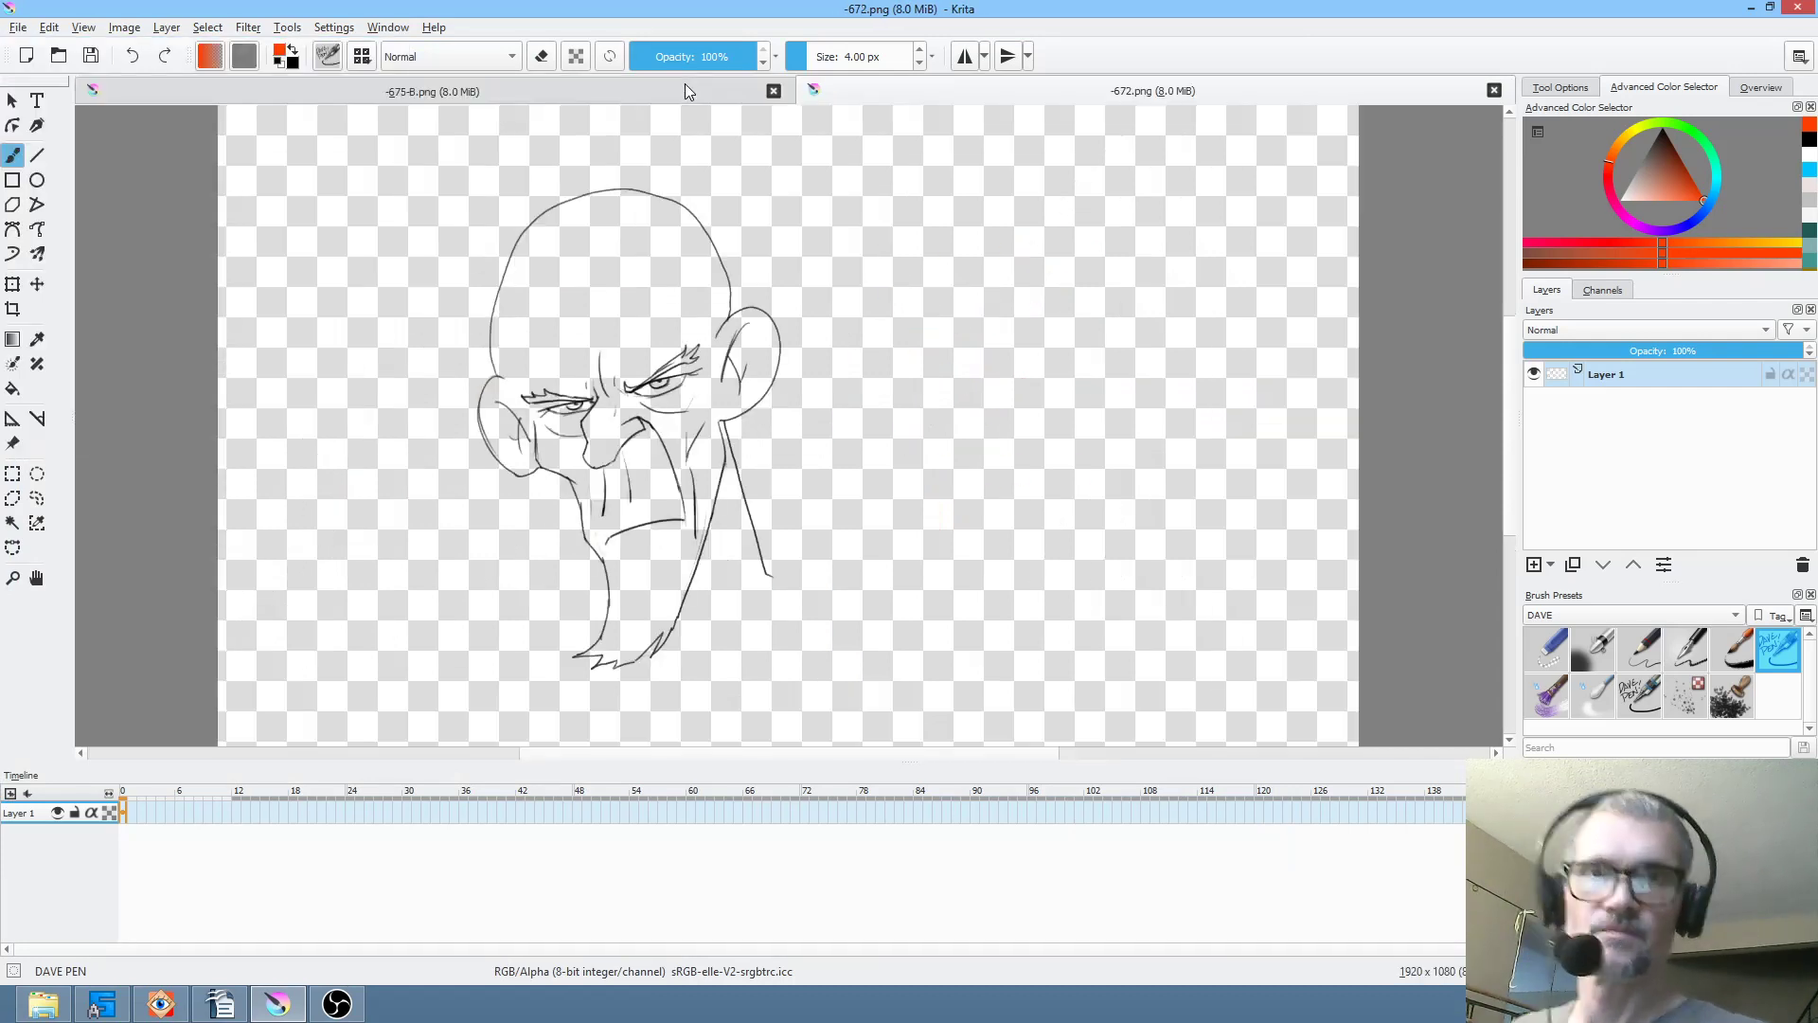
click(1534, 565)
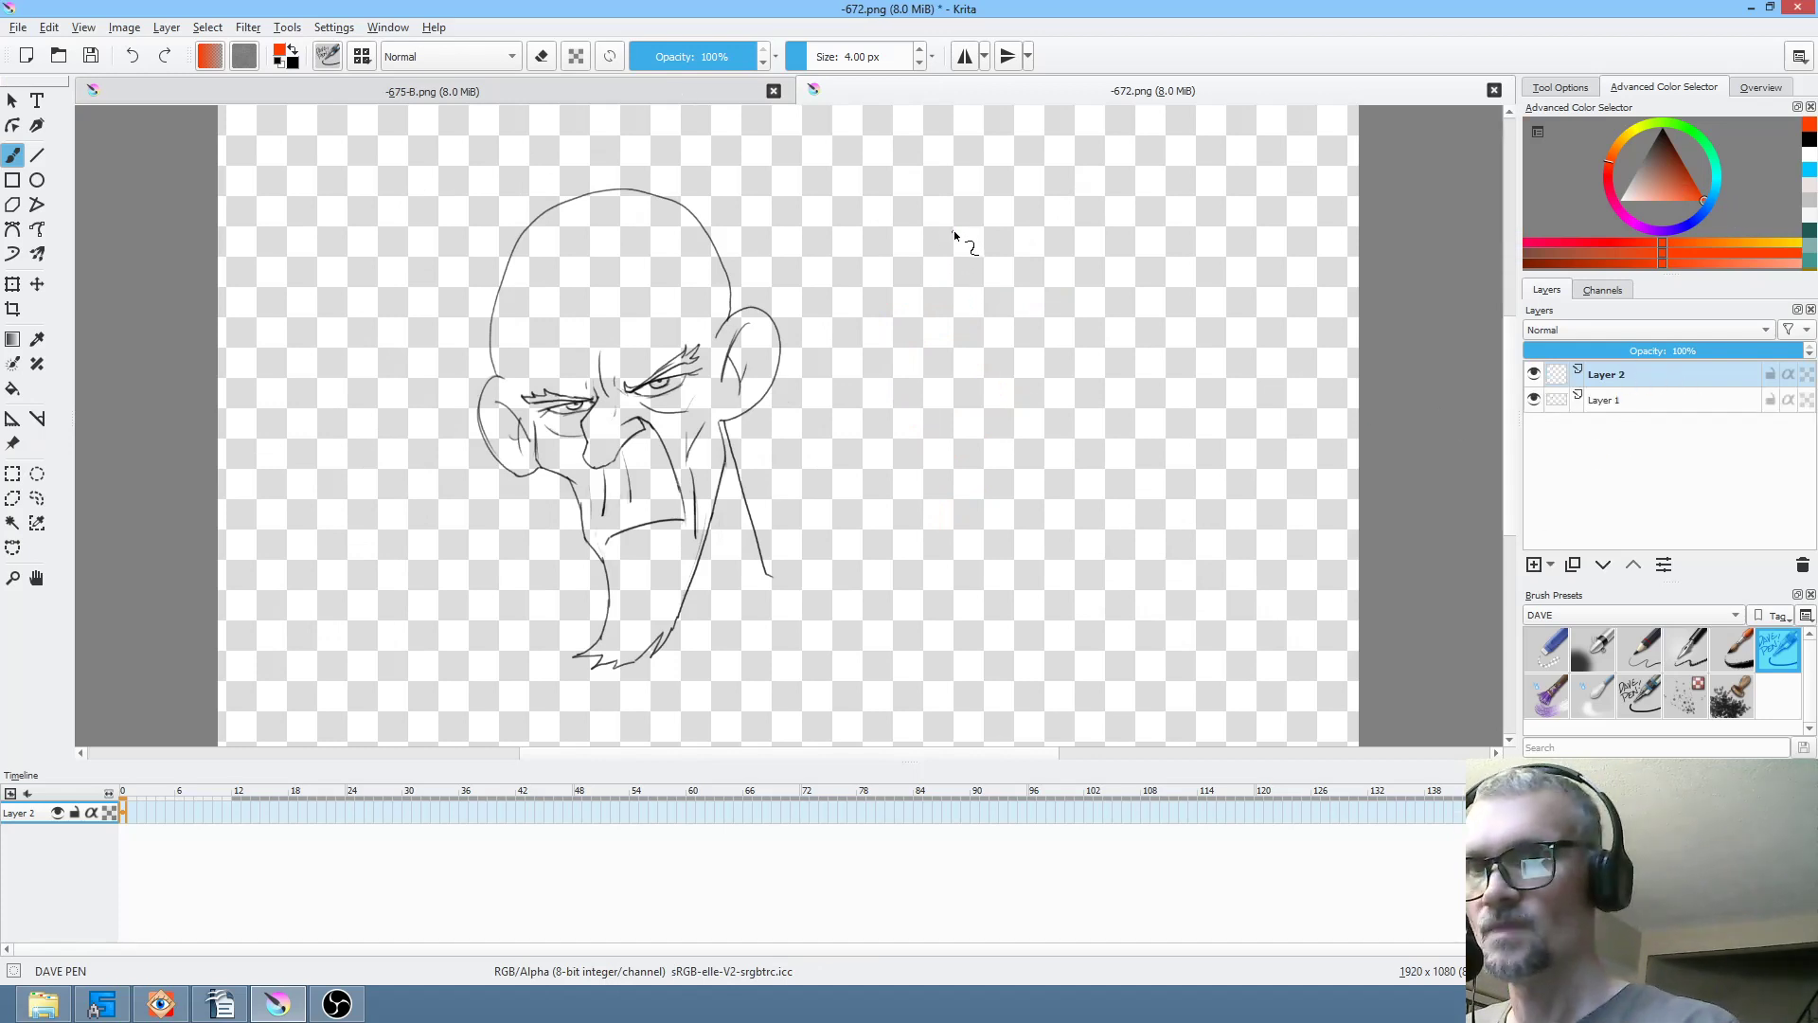
- Handwrite "-672.PNG.KRA" in orange-red beside the bald head and save the image as PNG together with a Krita file
mouse_move(892, 231)
mouse_down()
mouse_move(886, 287)
mouse_move(952, 298)
mouse_move(921, 298)
mouse_up()
key(Delete)
mouse_move(857, 232)
mouse_down()
mouse_move(824, 254)
mouse_move(883, 254)
mouse_move(912, 221)
mouse_move(945, 254)
mouse_move(1106, 195)
mouse_up()
click(994, 240)
click(1141, 189)
mouse_move(1058, 253)
mouse_down()
mouse_move(1051, 301)
mouse_move(1106, 283)
mouse_up()
mouse_move(1121, 239)
mouse_down()
mouse_move(1118, 270)
mouse_move(1139, 267)
mouse_up()
drag(1109, 260, 1136, 253)
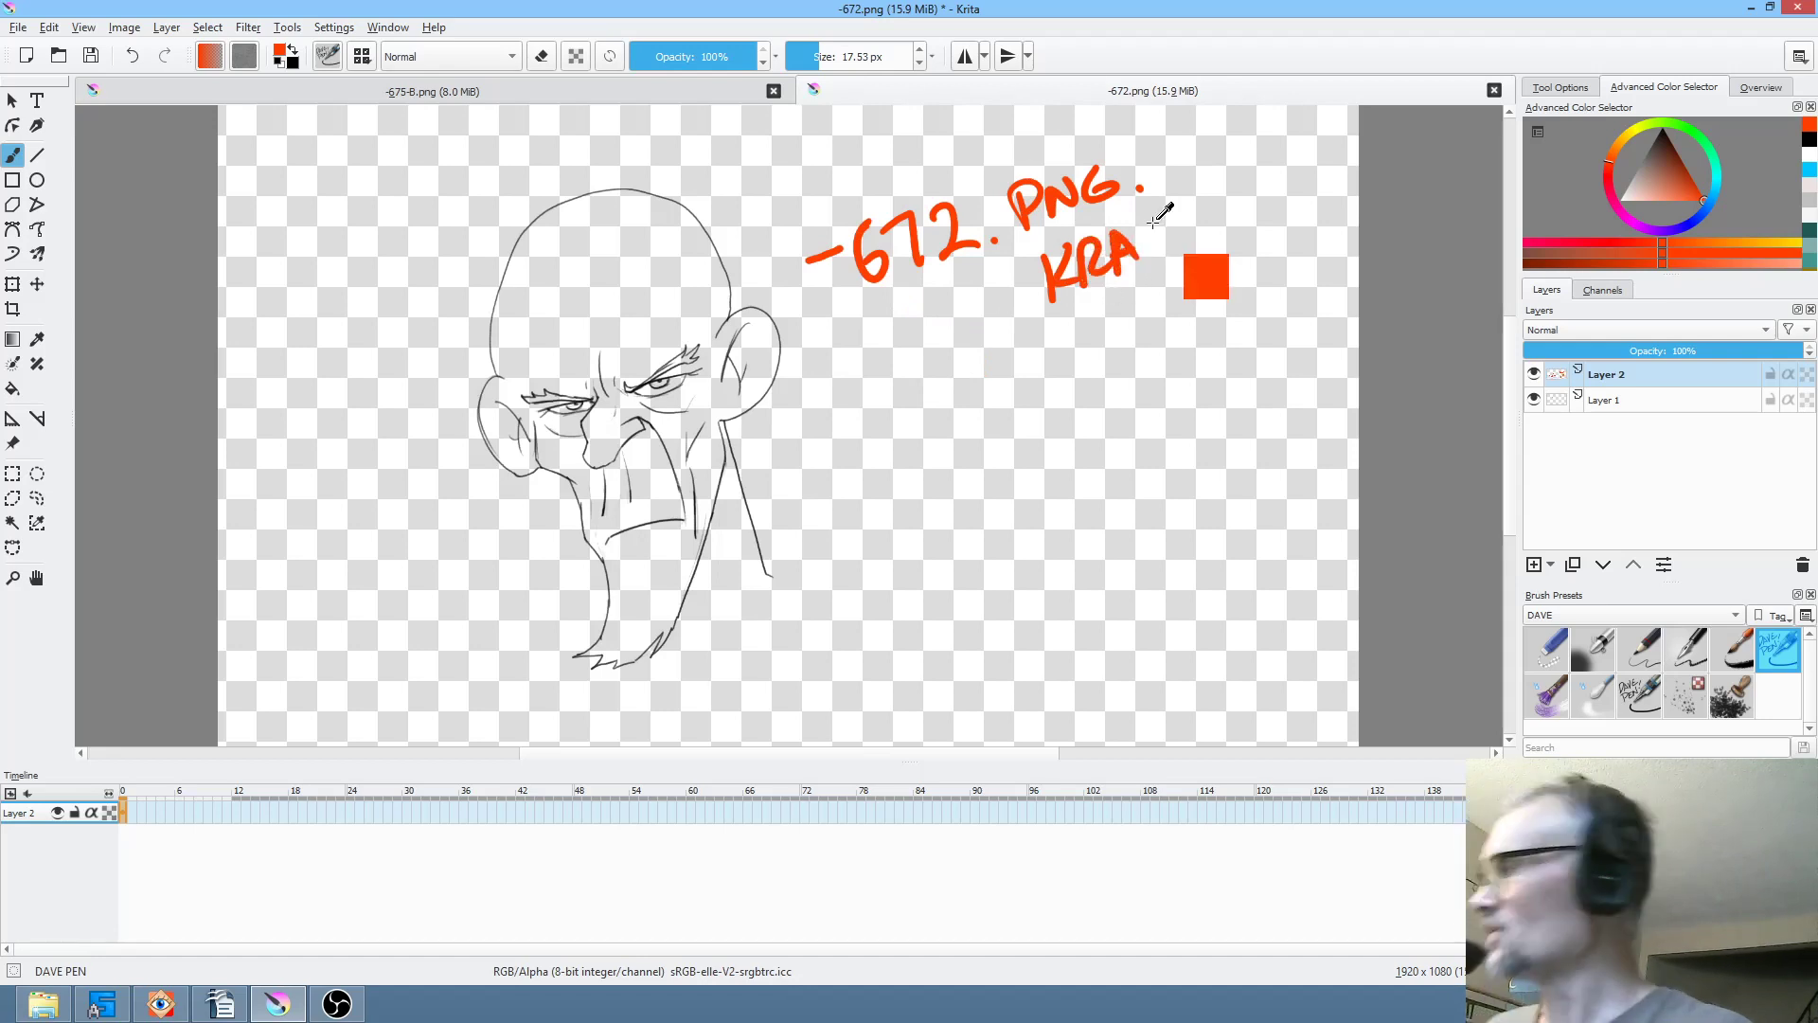
key(ctrl+s)
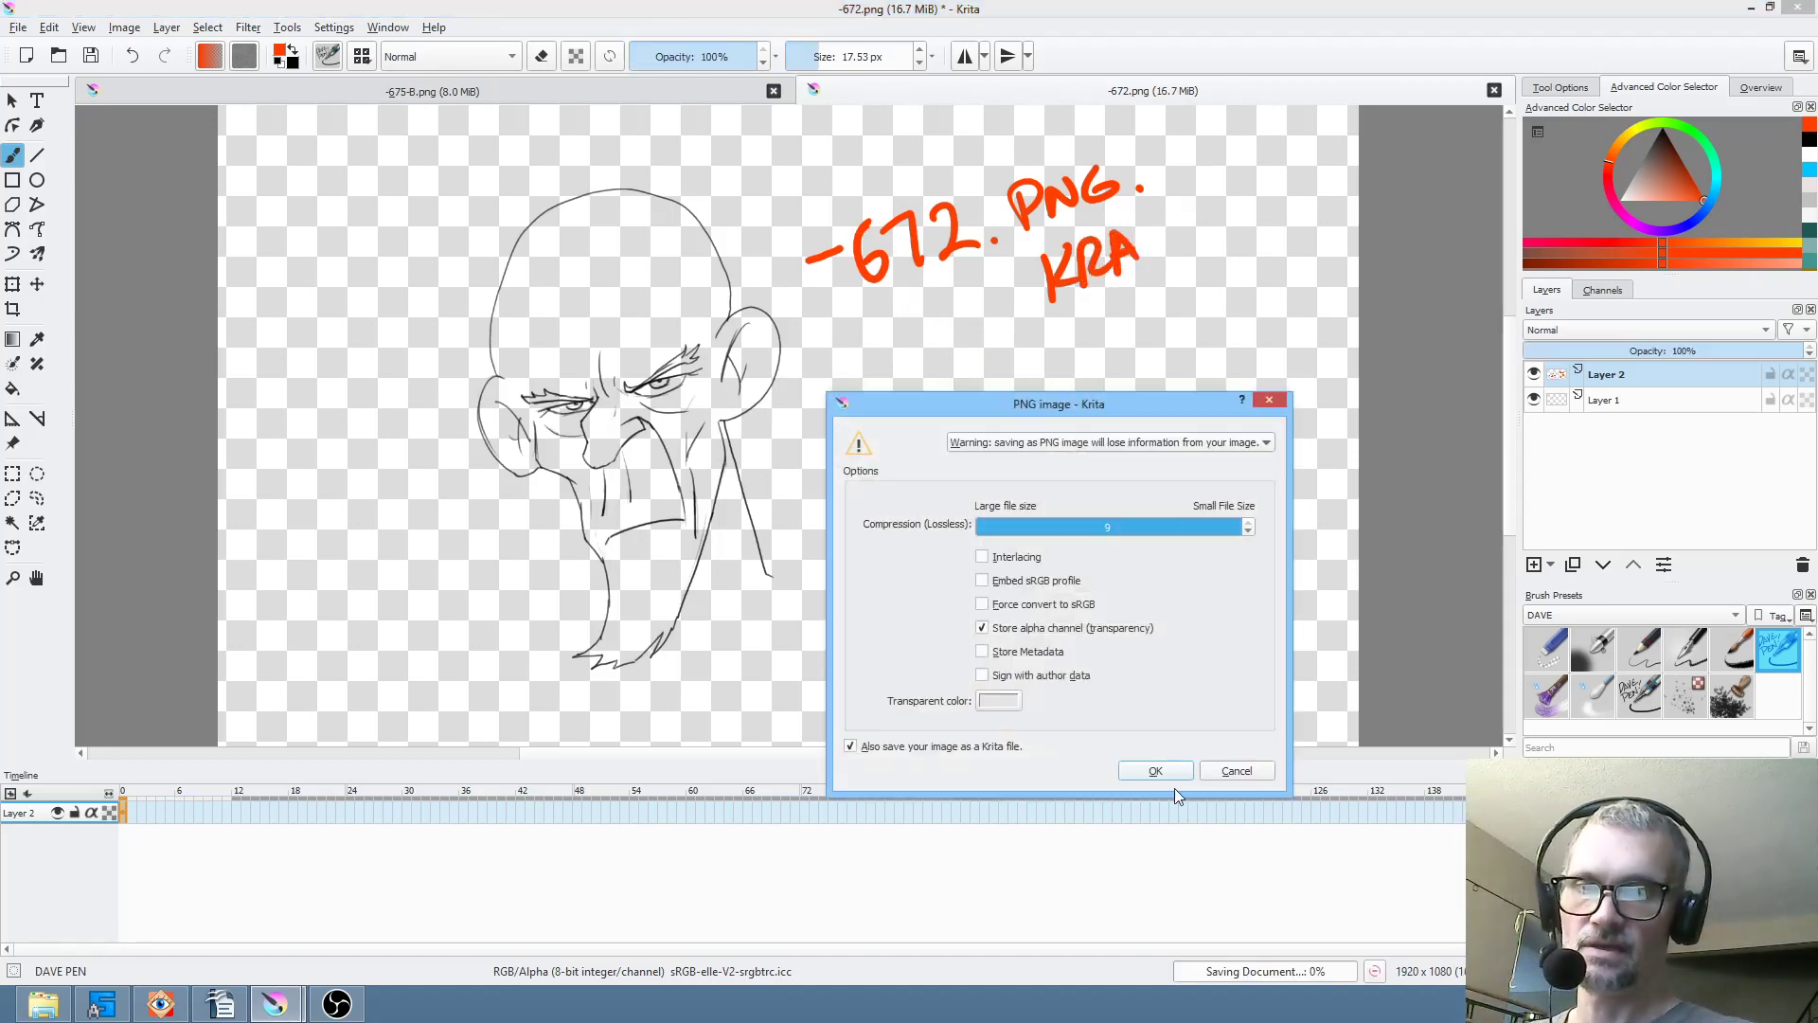
click(1156, 770)
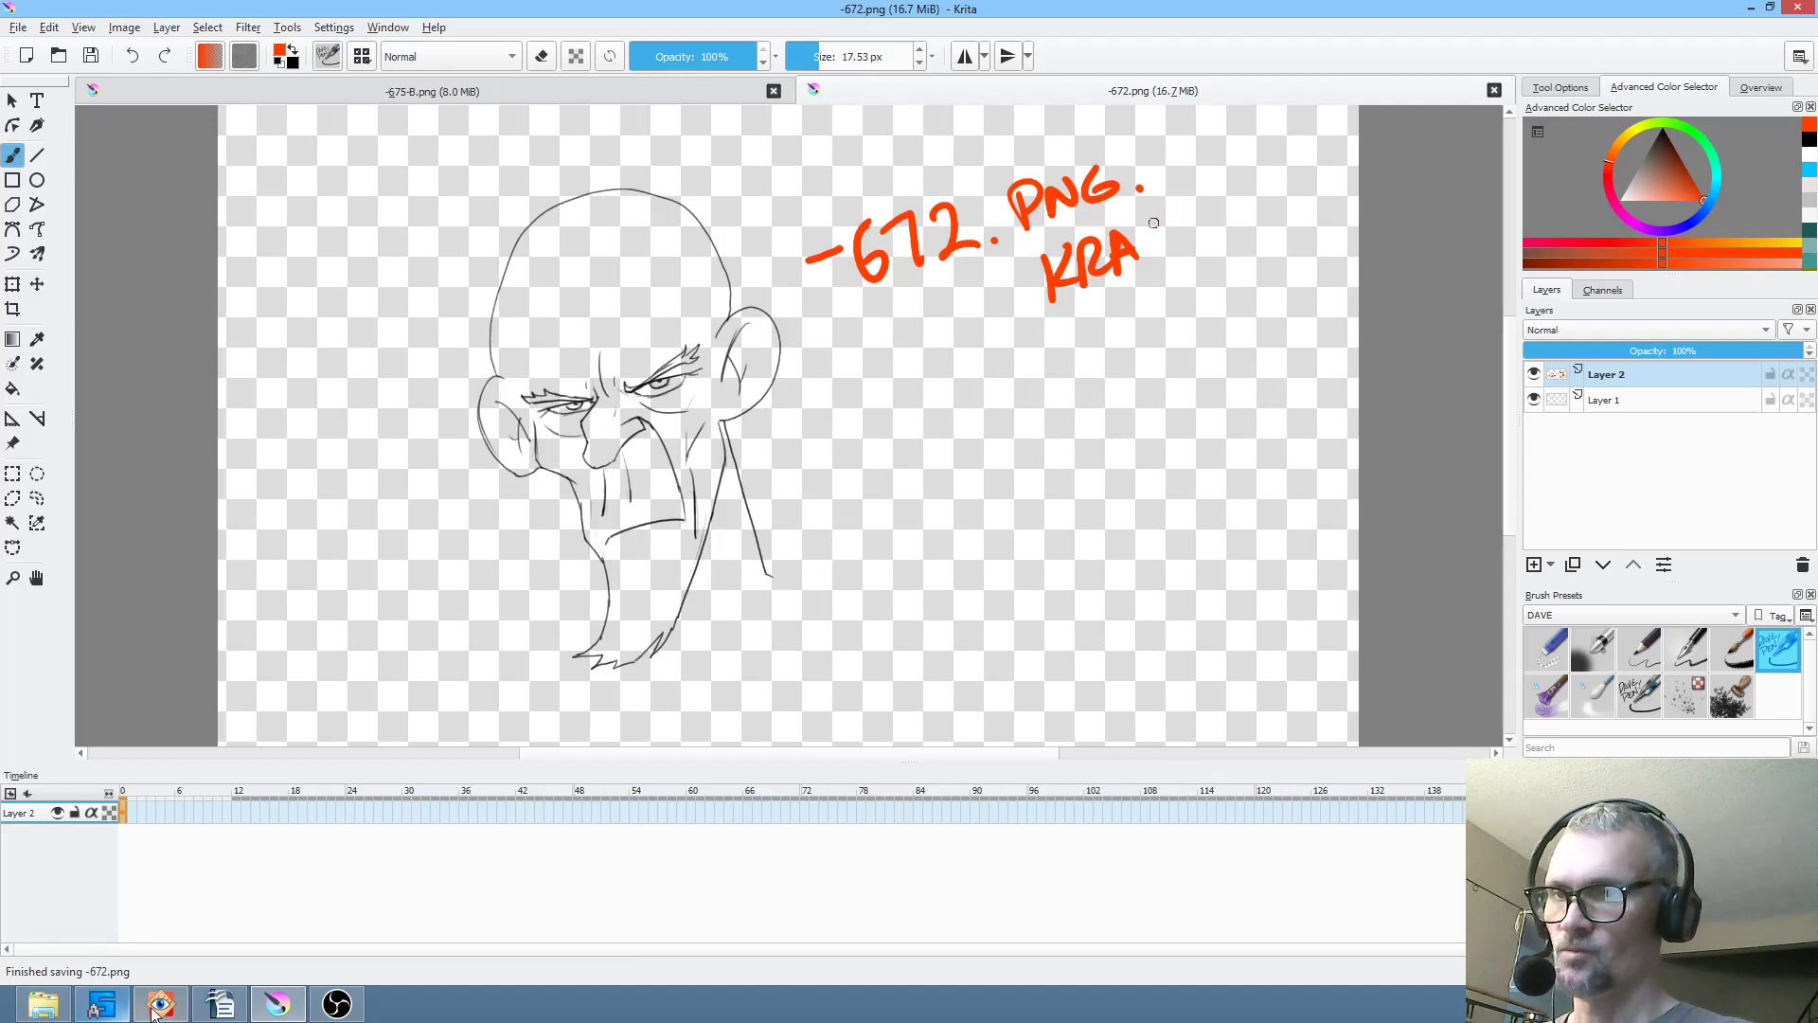
- Switch to FastStone Image Viewer and preview the scene images -675.png and -676.png
click(160, 1004)
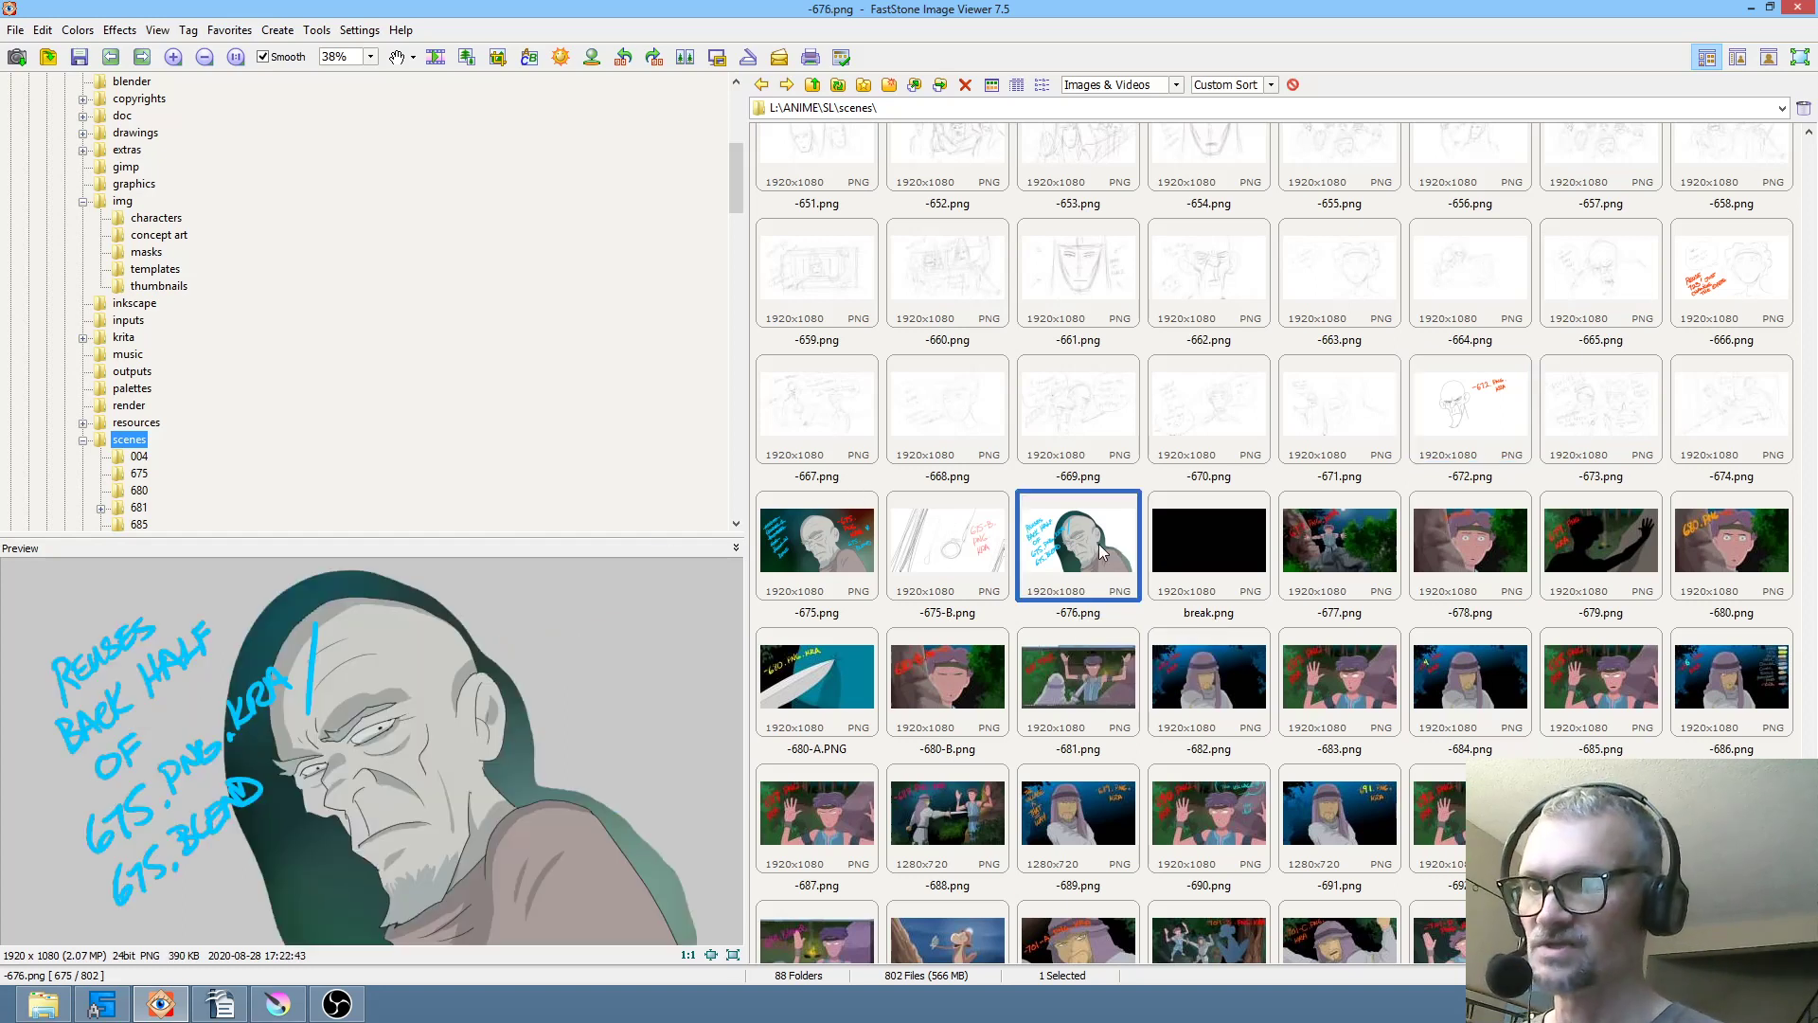
click(795, 556)
click(1103, 547)
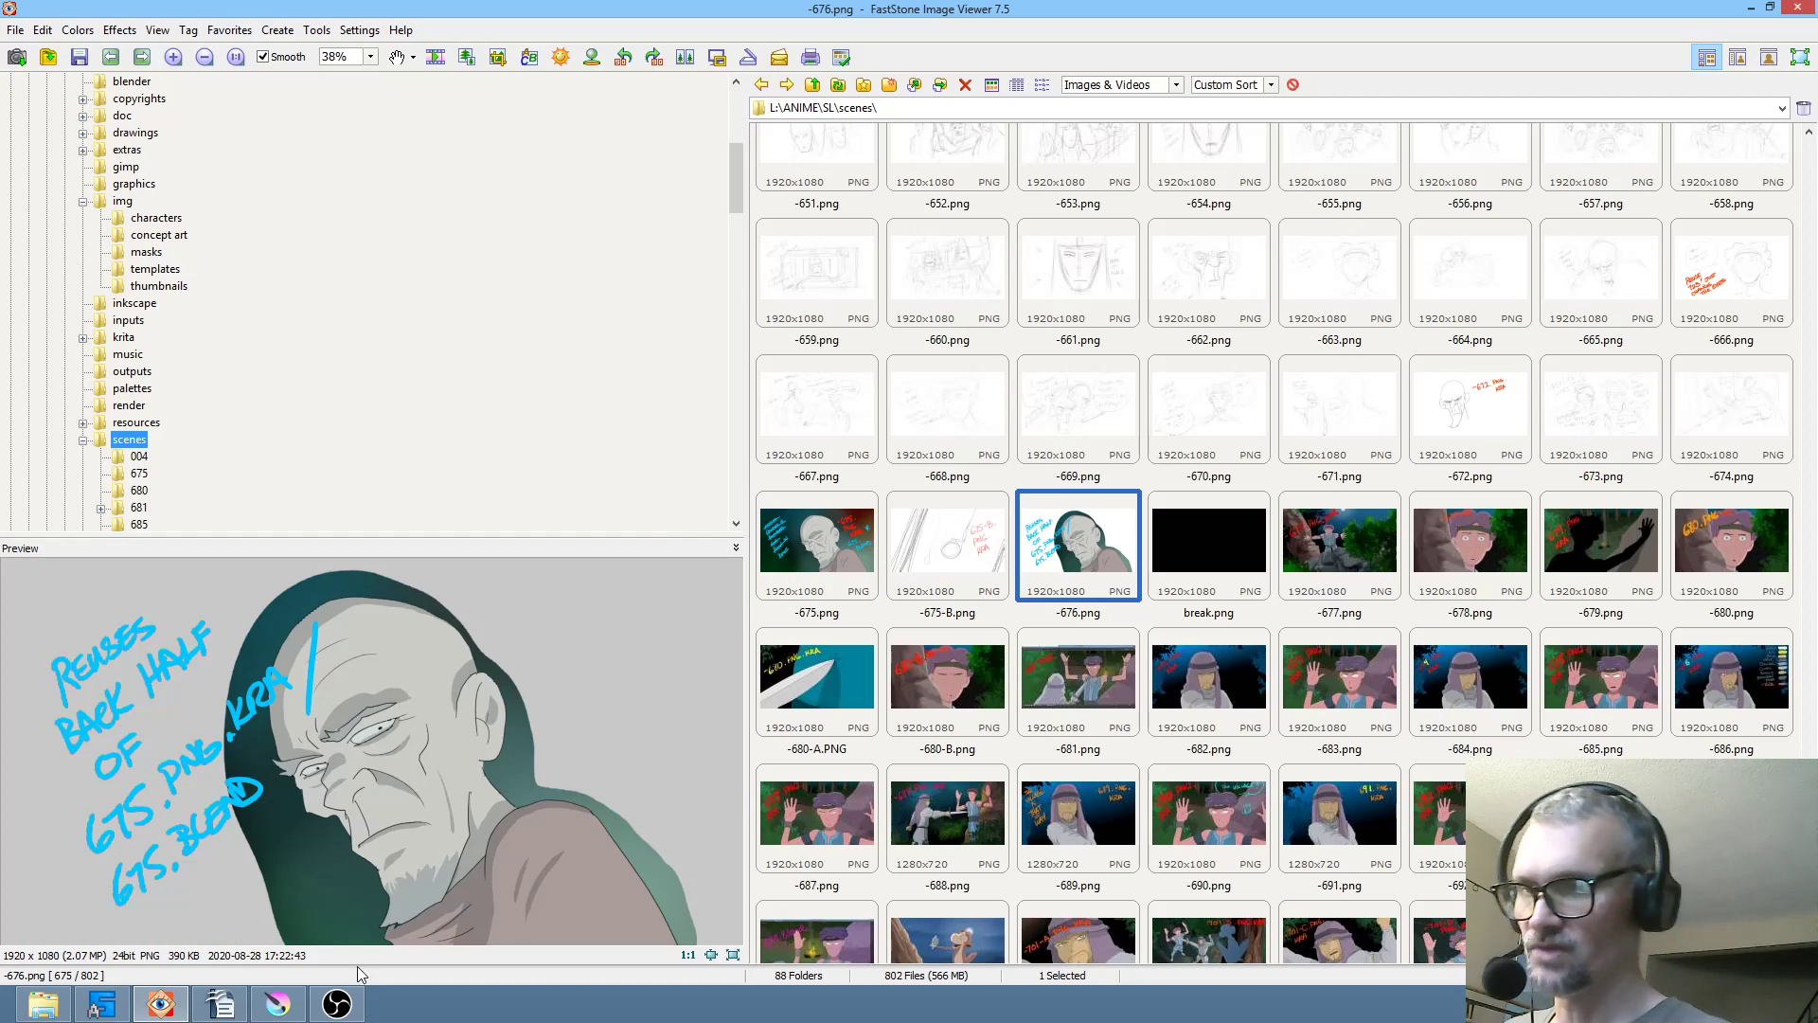
- Return to Krita, close the -672.png document and close the program
click(278, 1004)
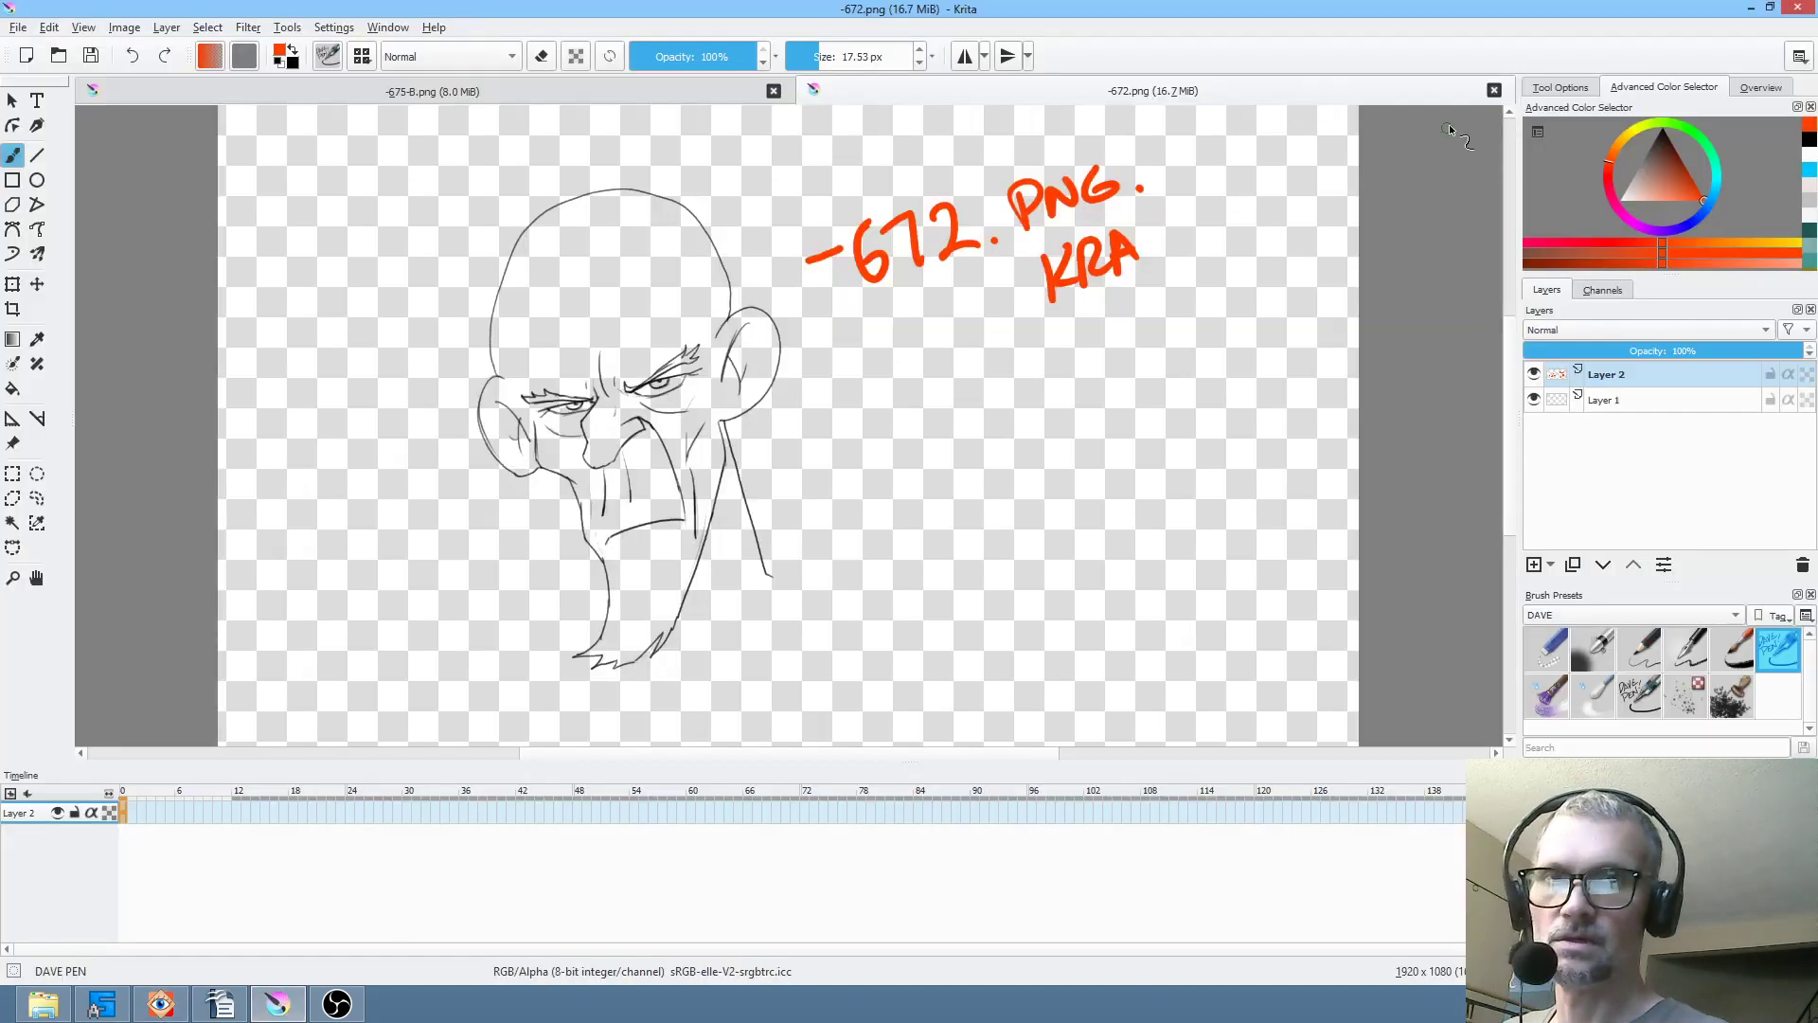
click(1494, 91)
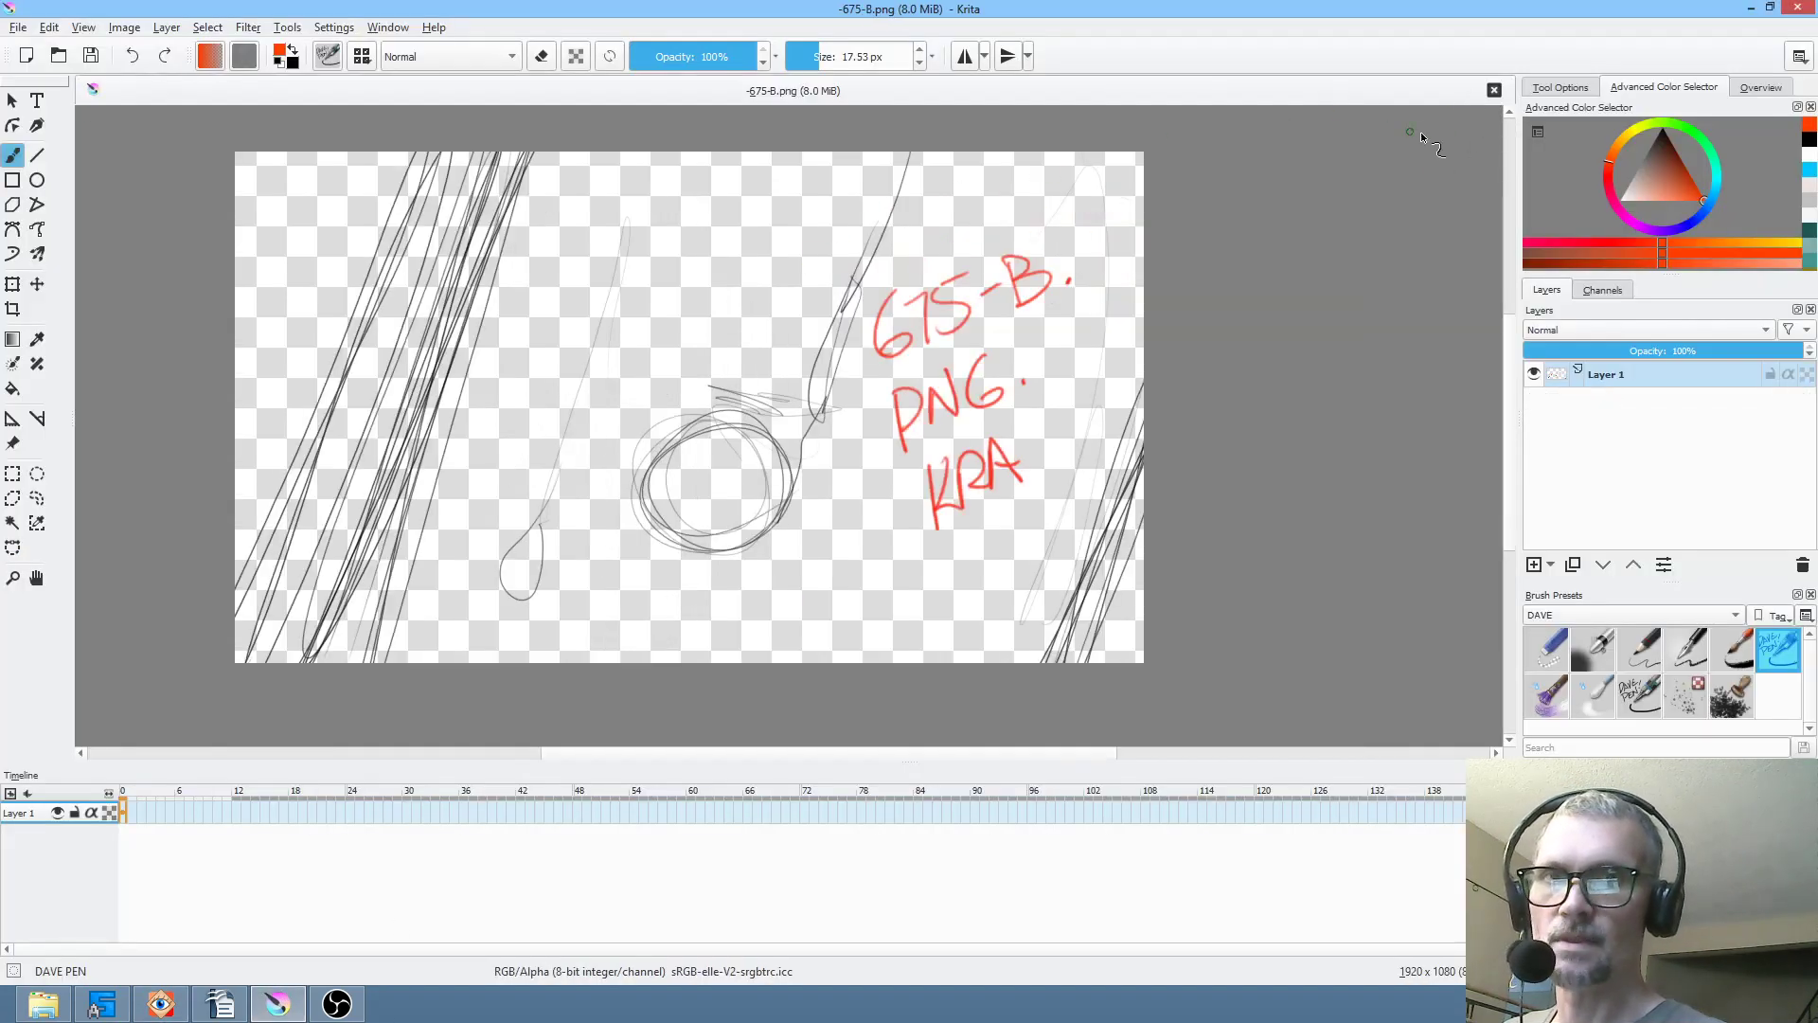
click(1801, 12)
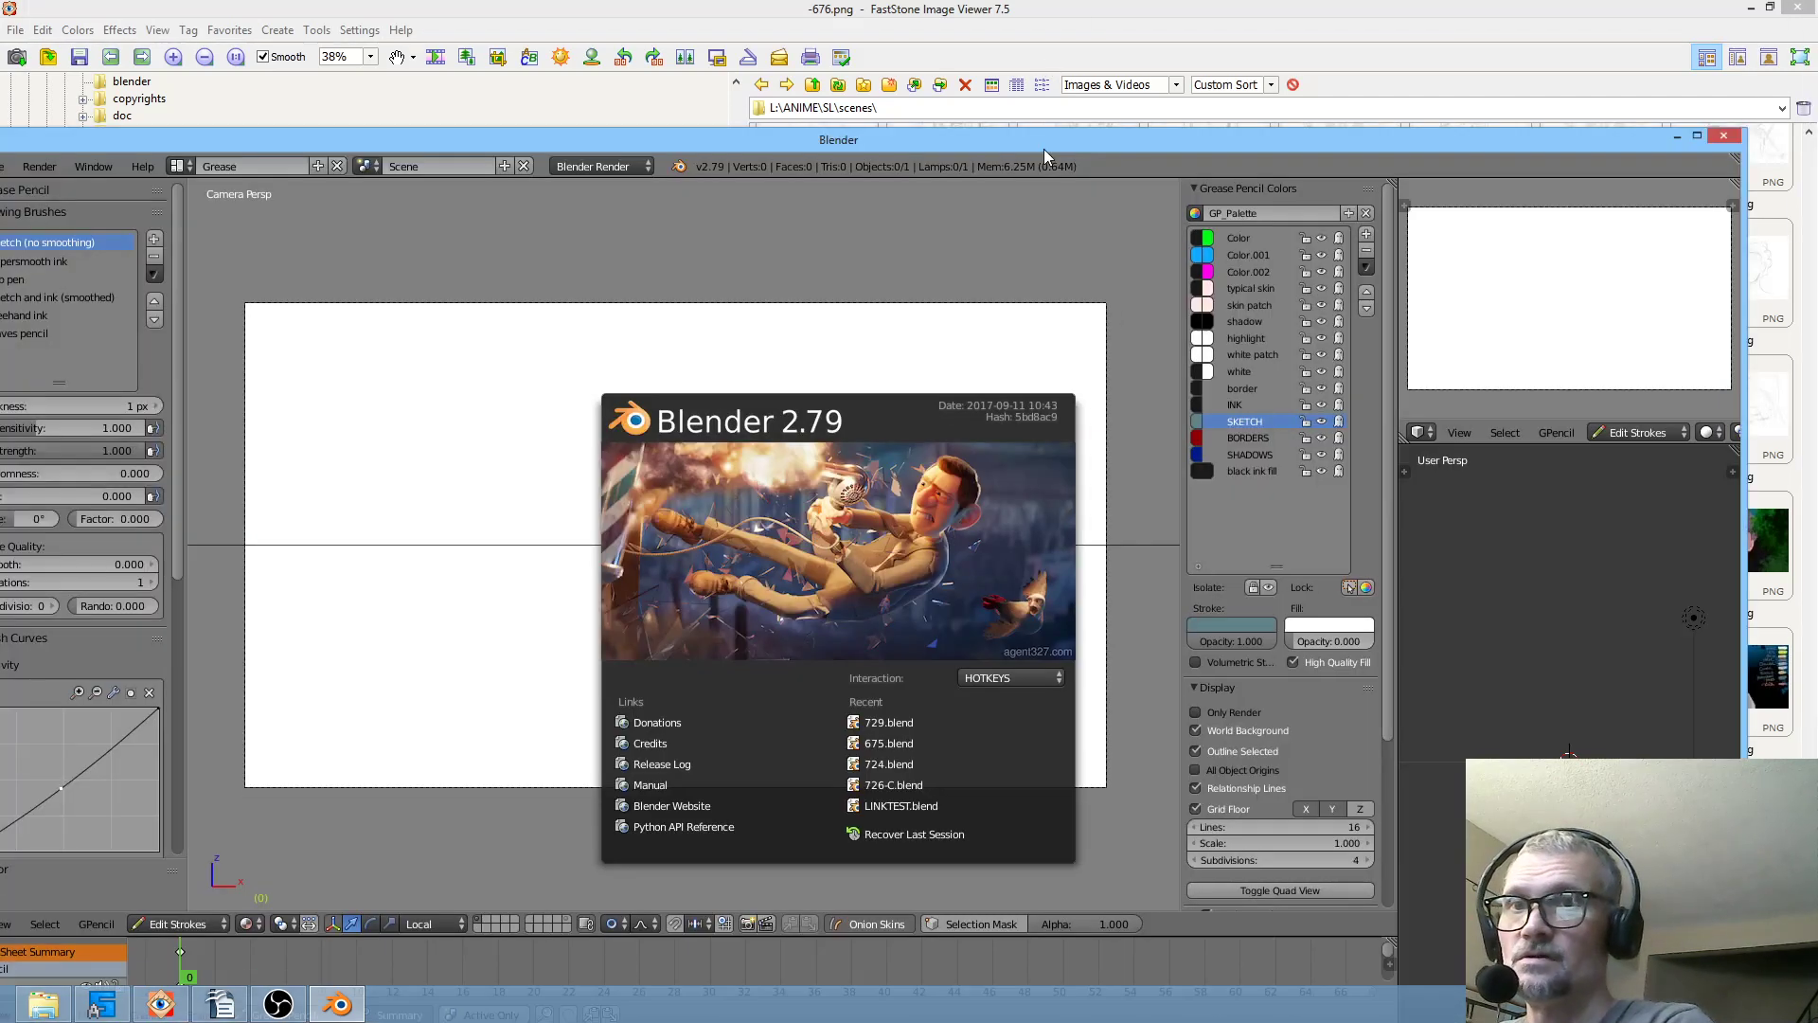
- Maximize the Blender window and open the recent file 729.blend
double_click(1043, 143)
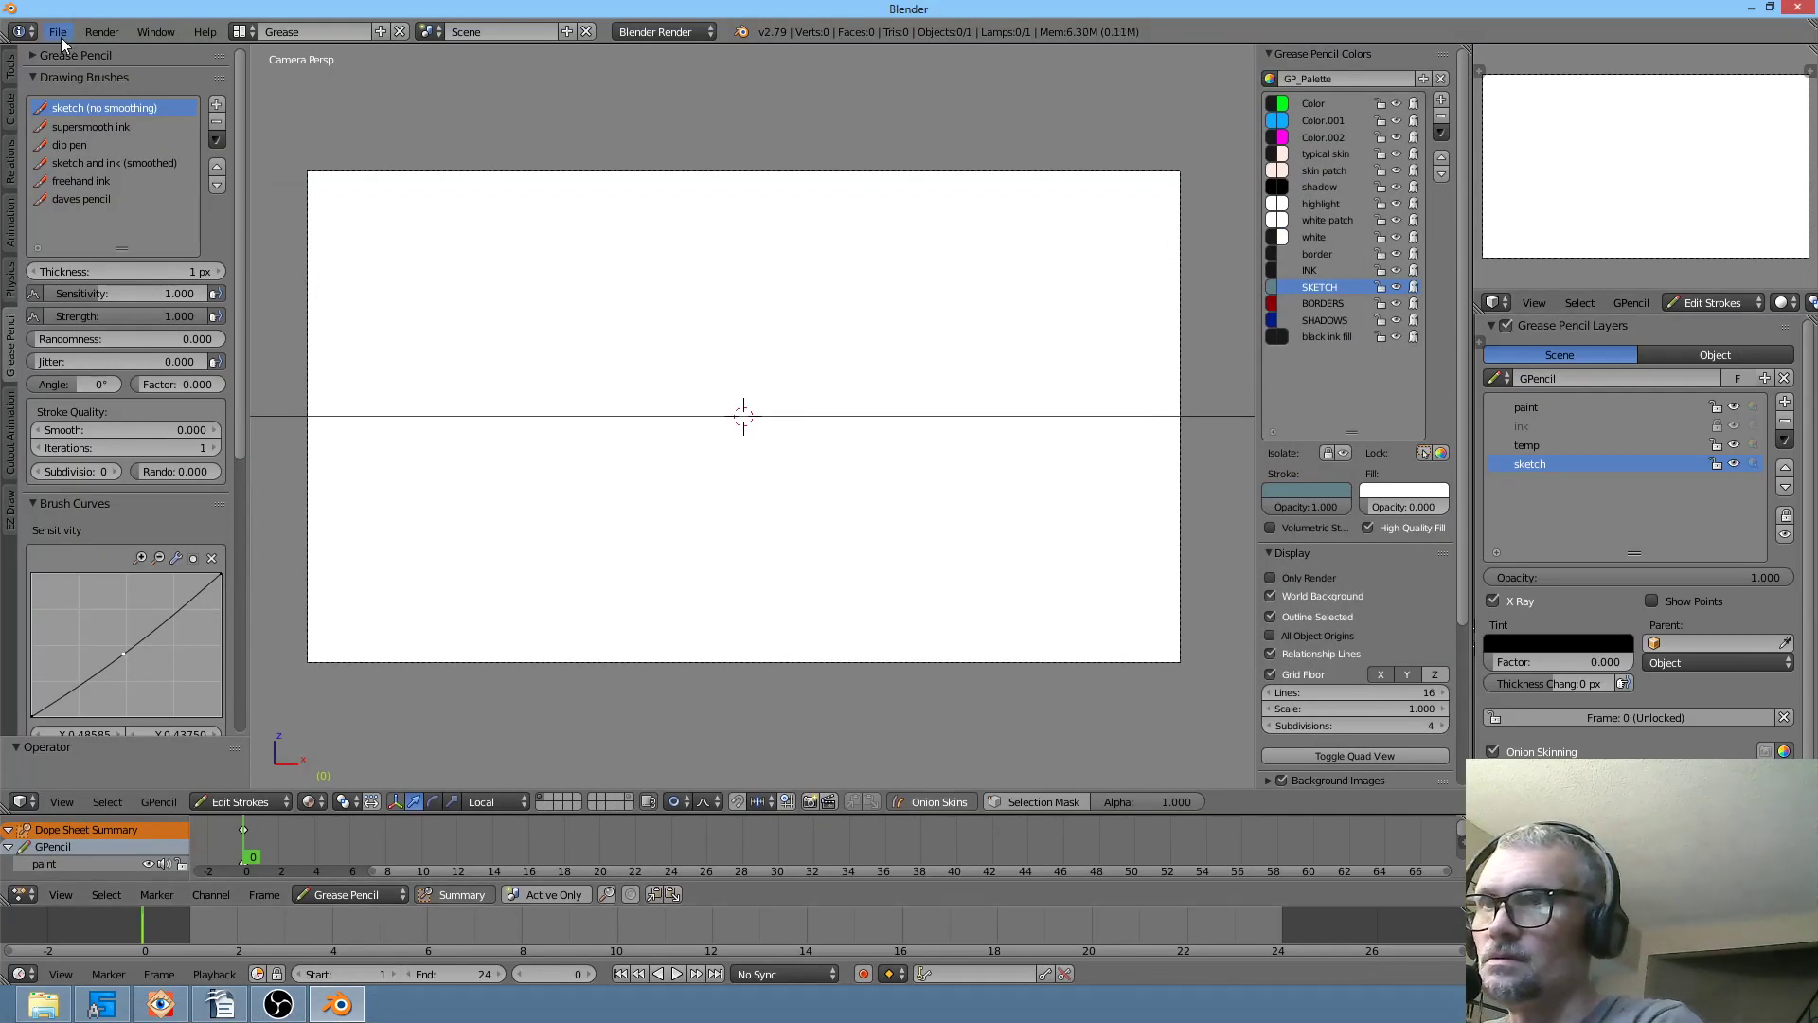
click(58, 31)
mouse_move(102, 95)
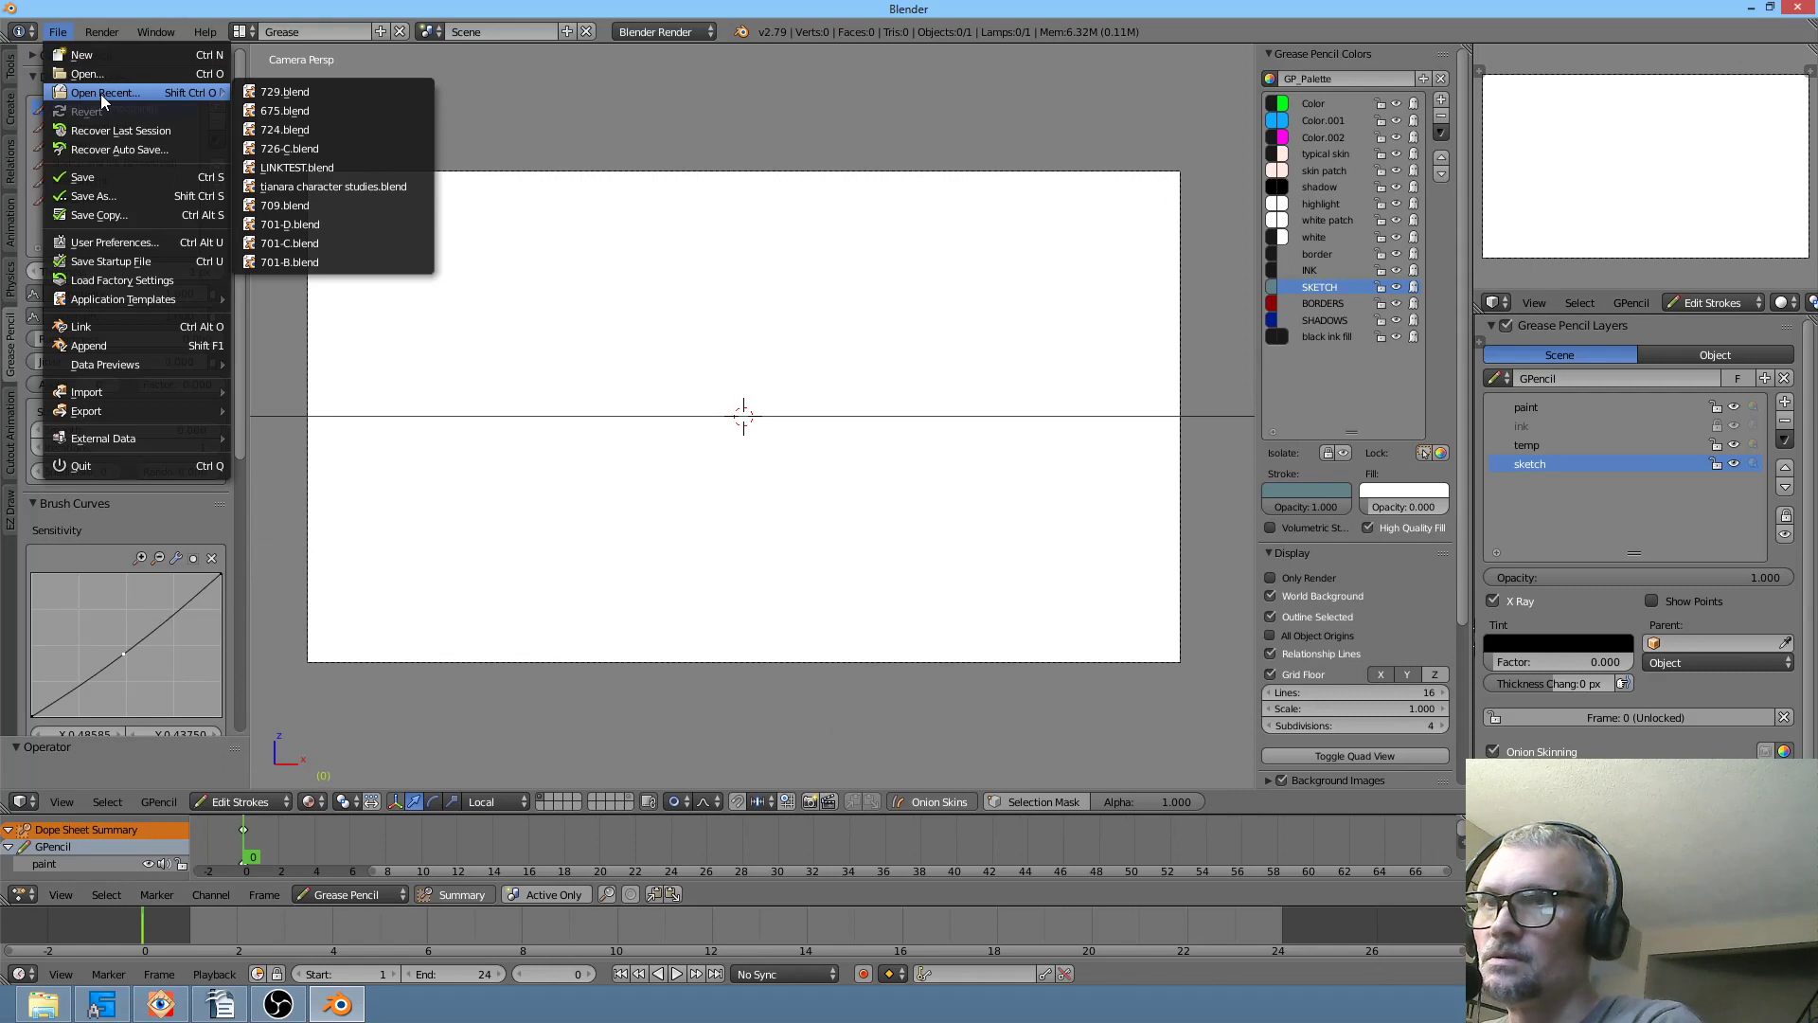
click(293, 93)
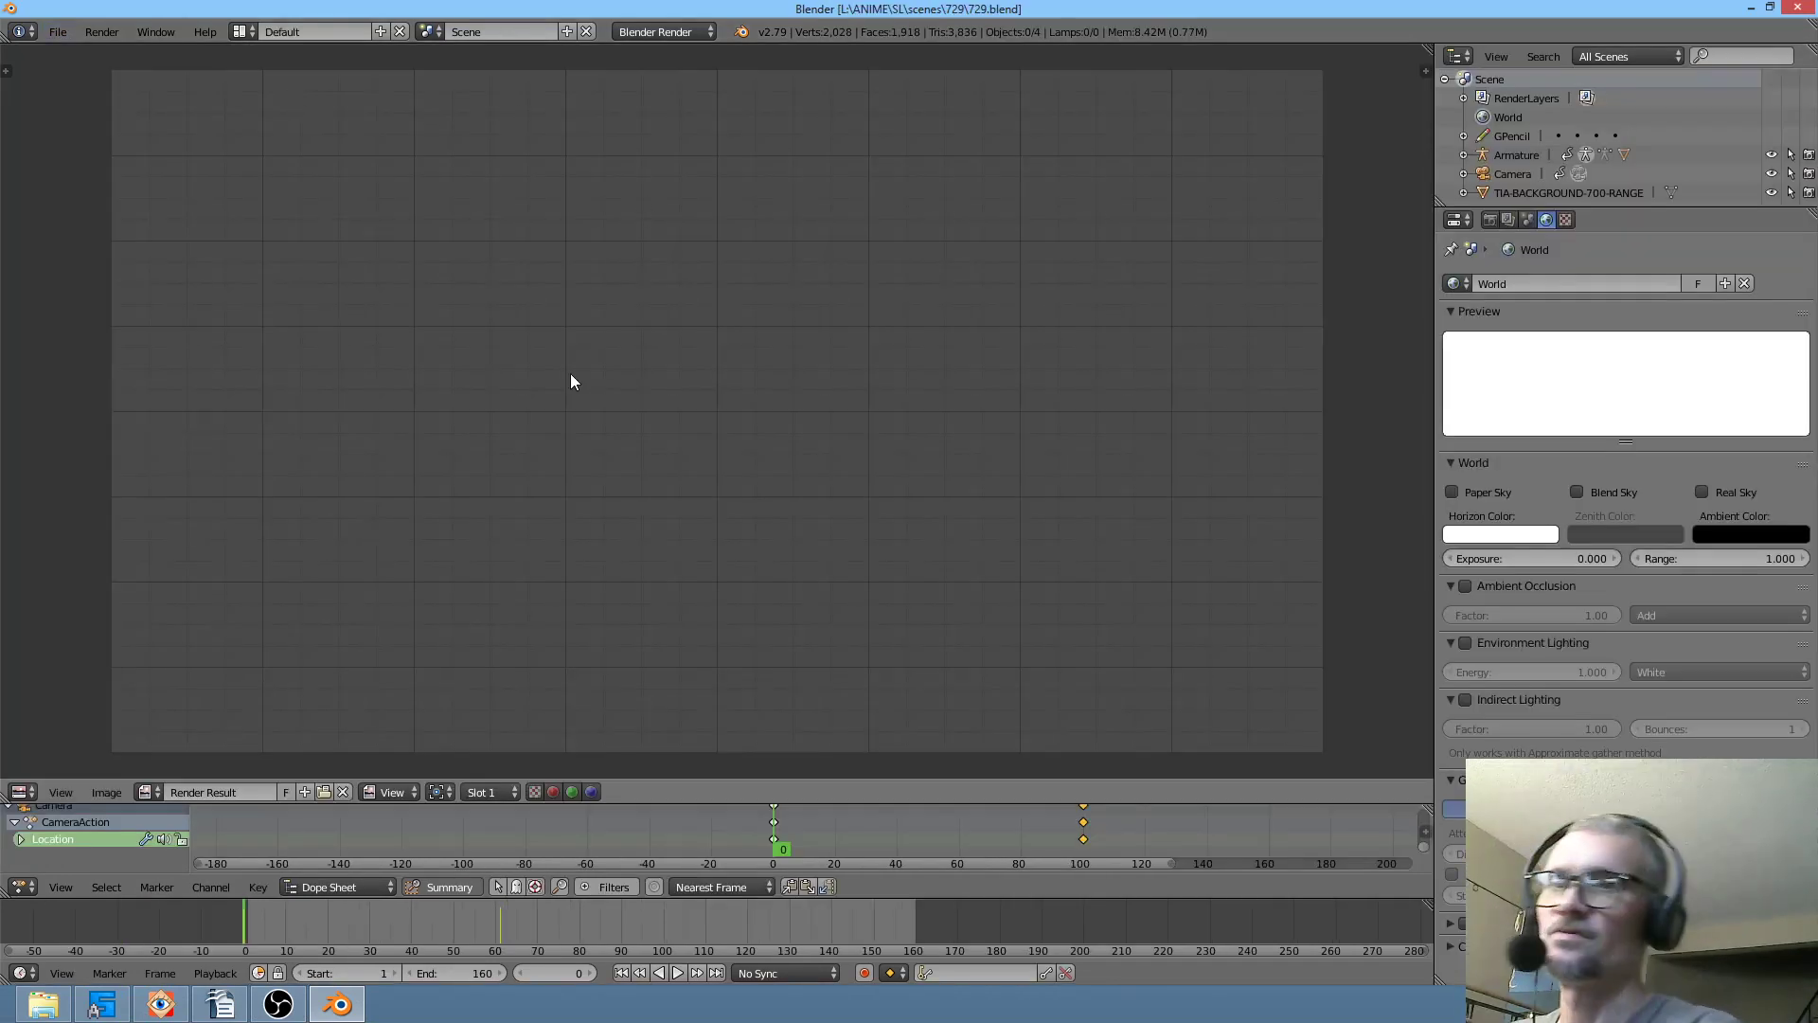
- Leave the render result, examine the character and forest background planes in 3D, and return to the camera view
key(Escape)
scroll(808, 568, up, 2)
drag(826, 435, 859, 516)
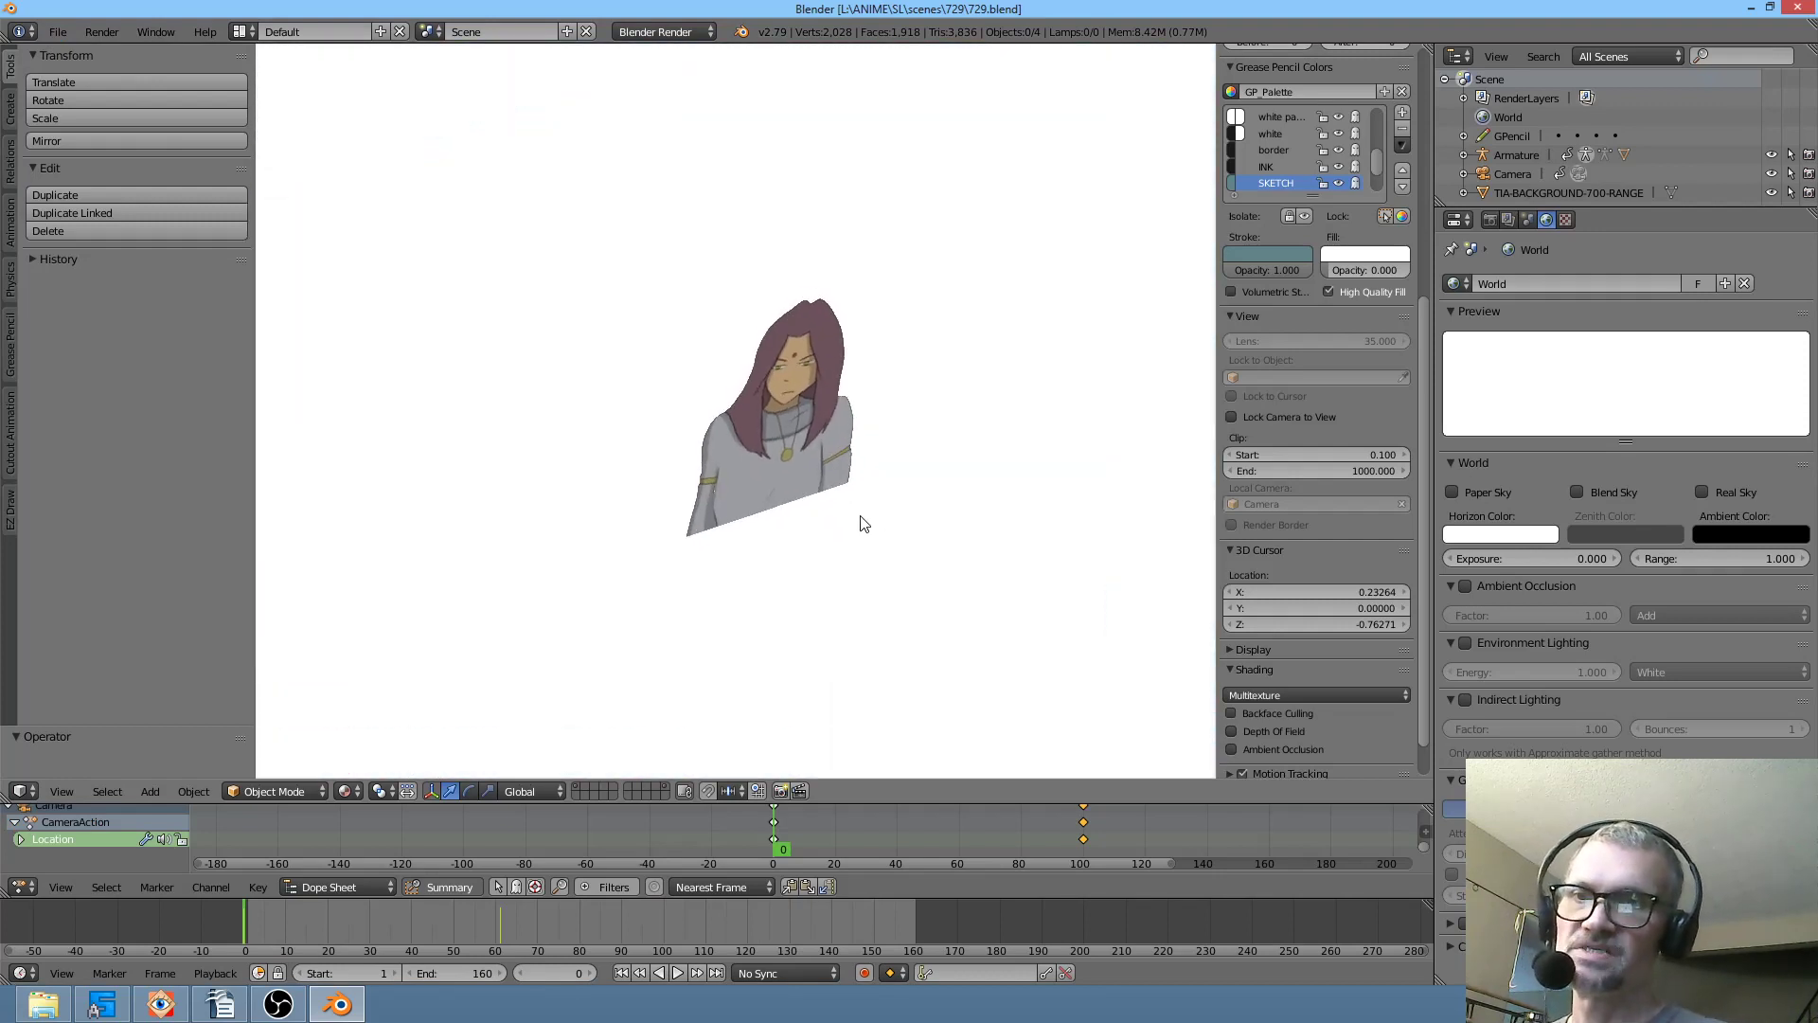
scroll(860, 516, down, 4)
drag(705, 318, 844, 398)
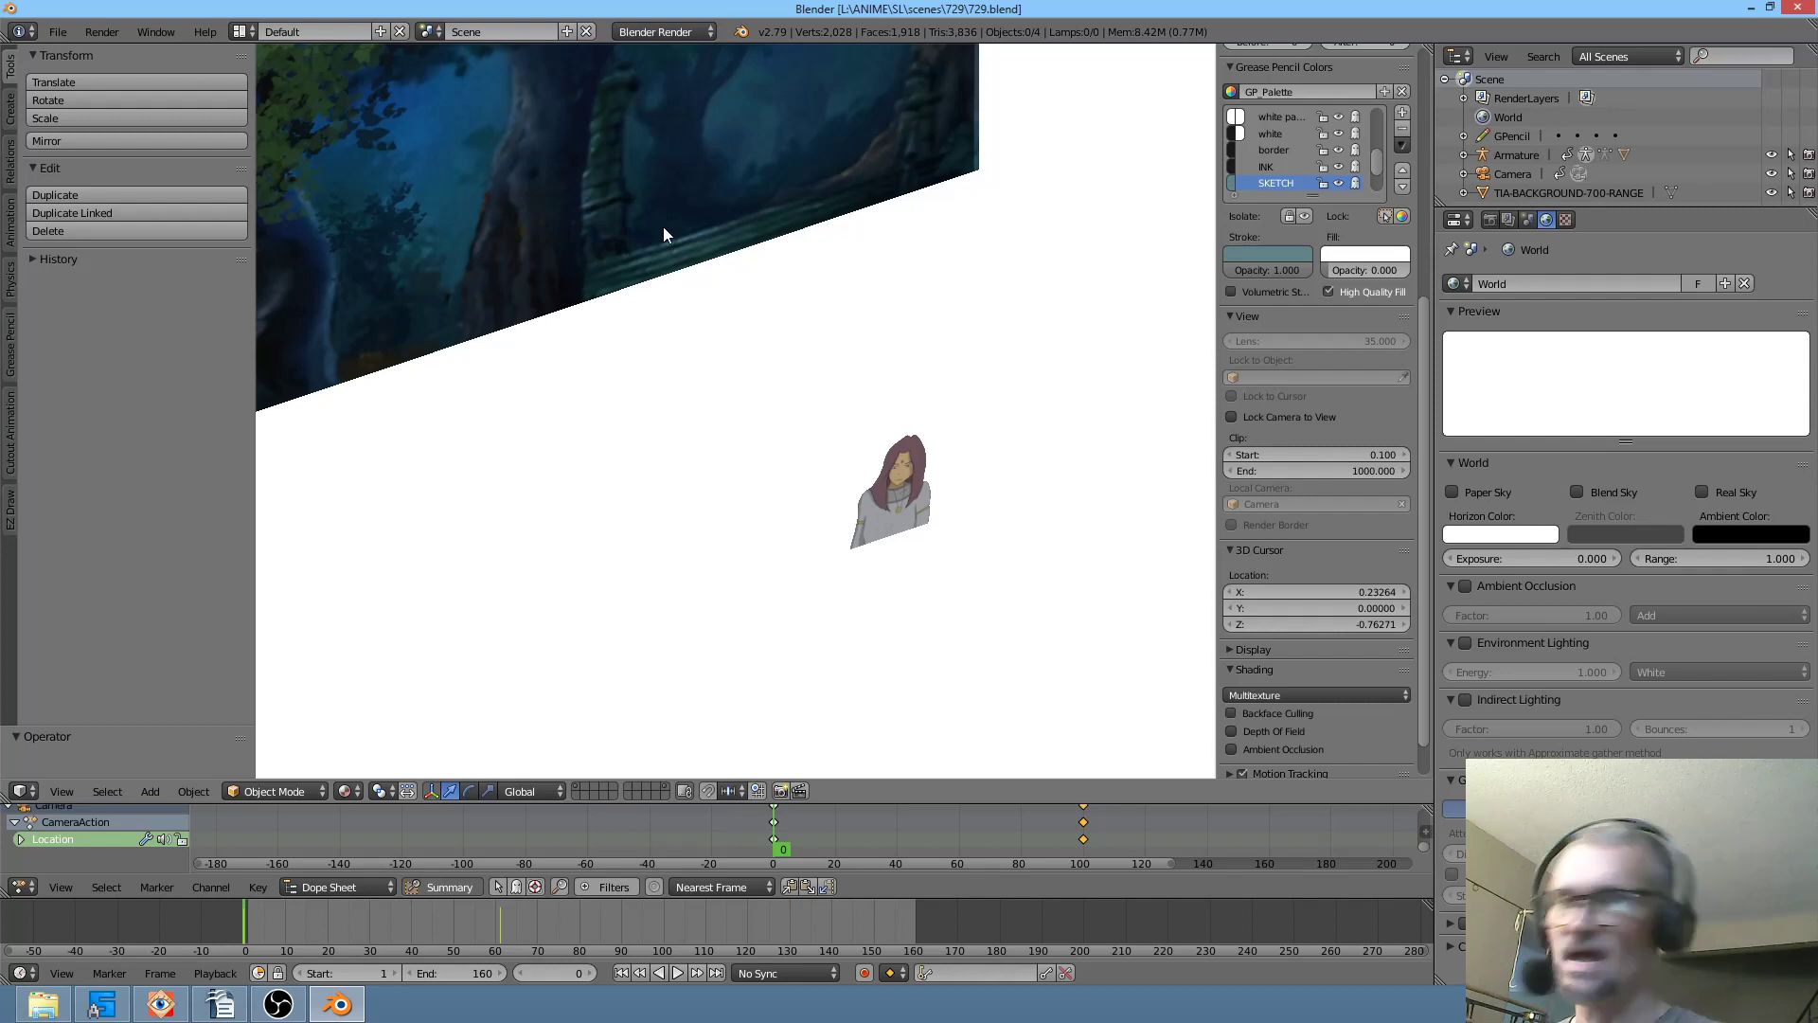
key(KP_0)
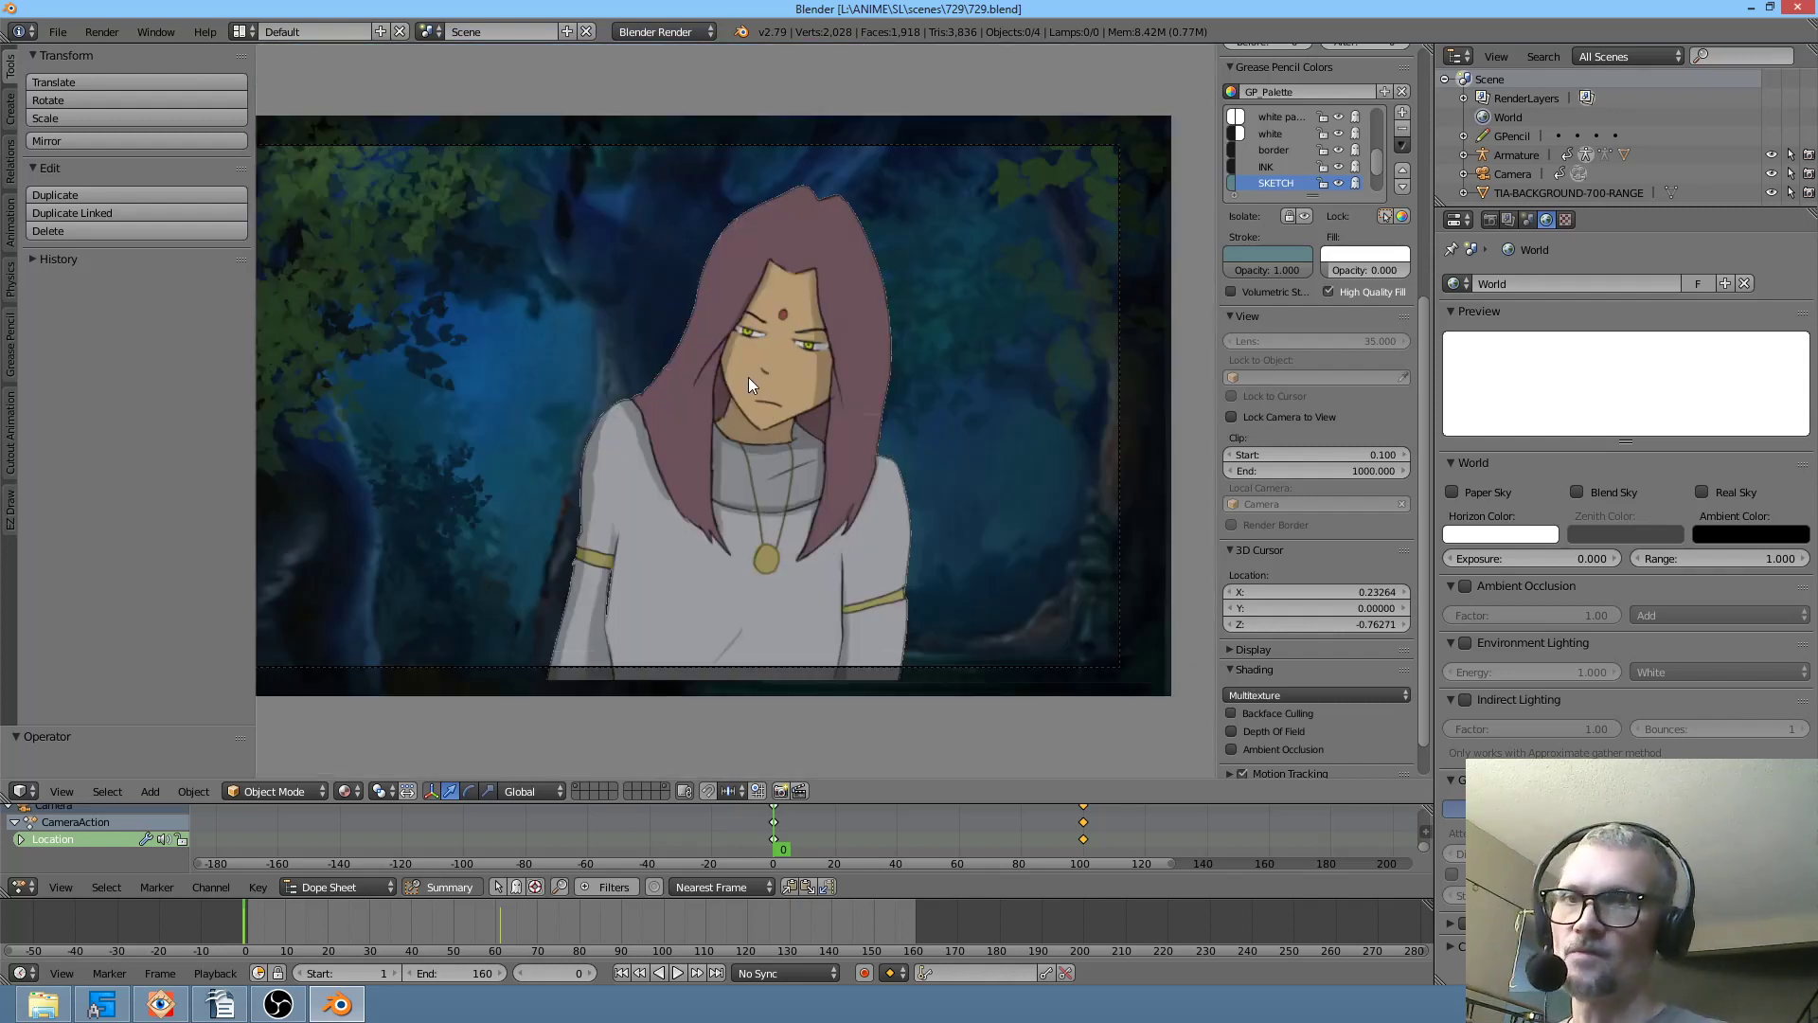
- Select the long-haired character's plane and inspect its mesh grid in Edit Mode before returning to Object Mode
right_click(748, 376)
key(Tab)
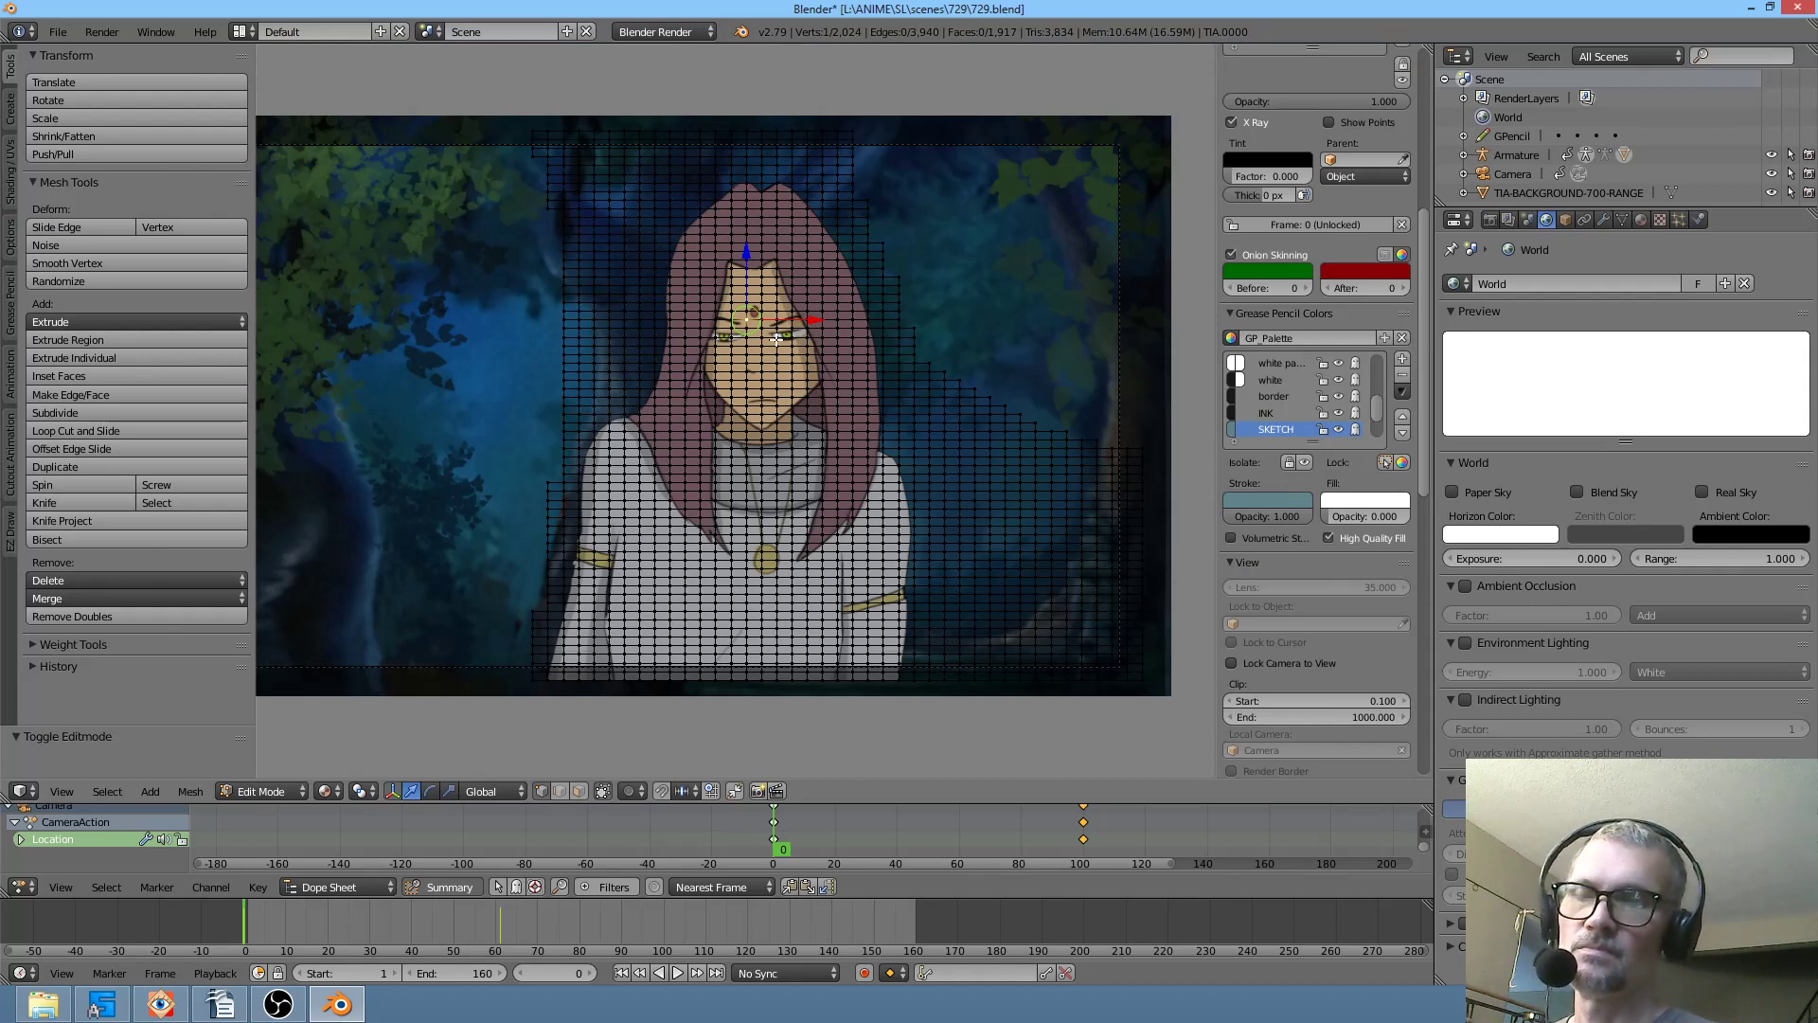
key(Tab)
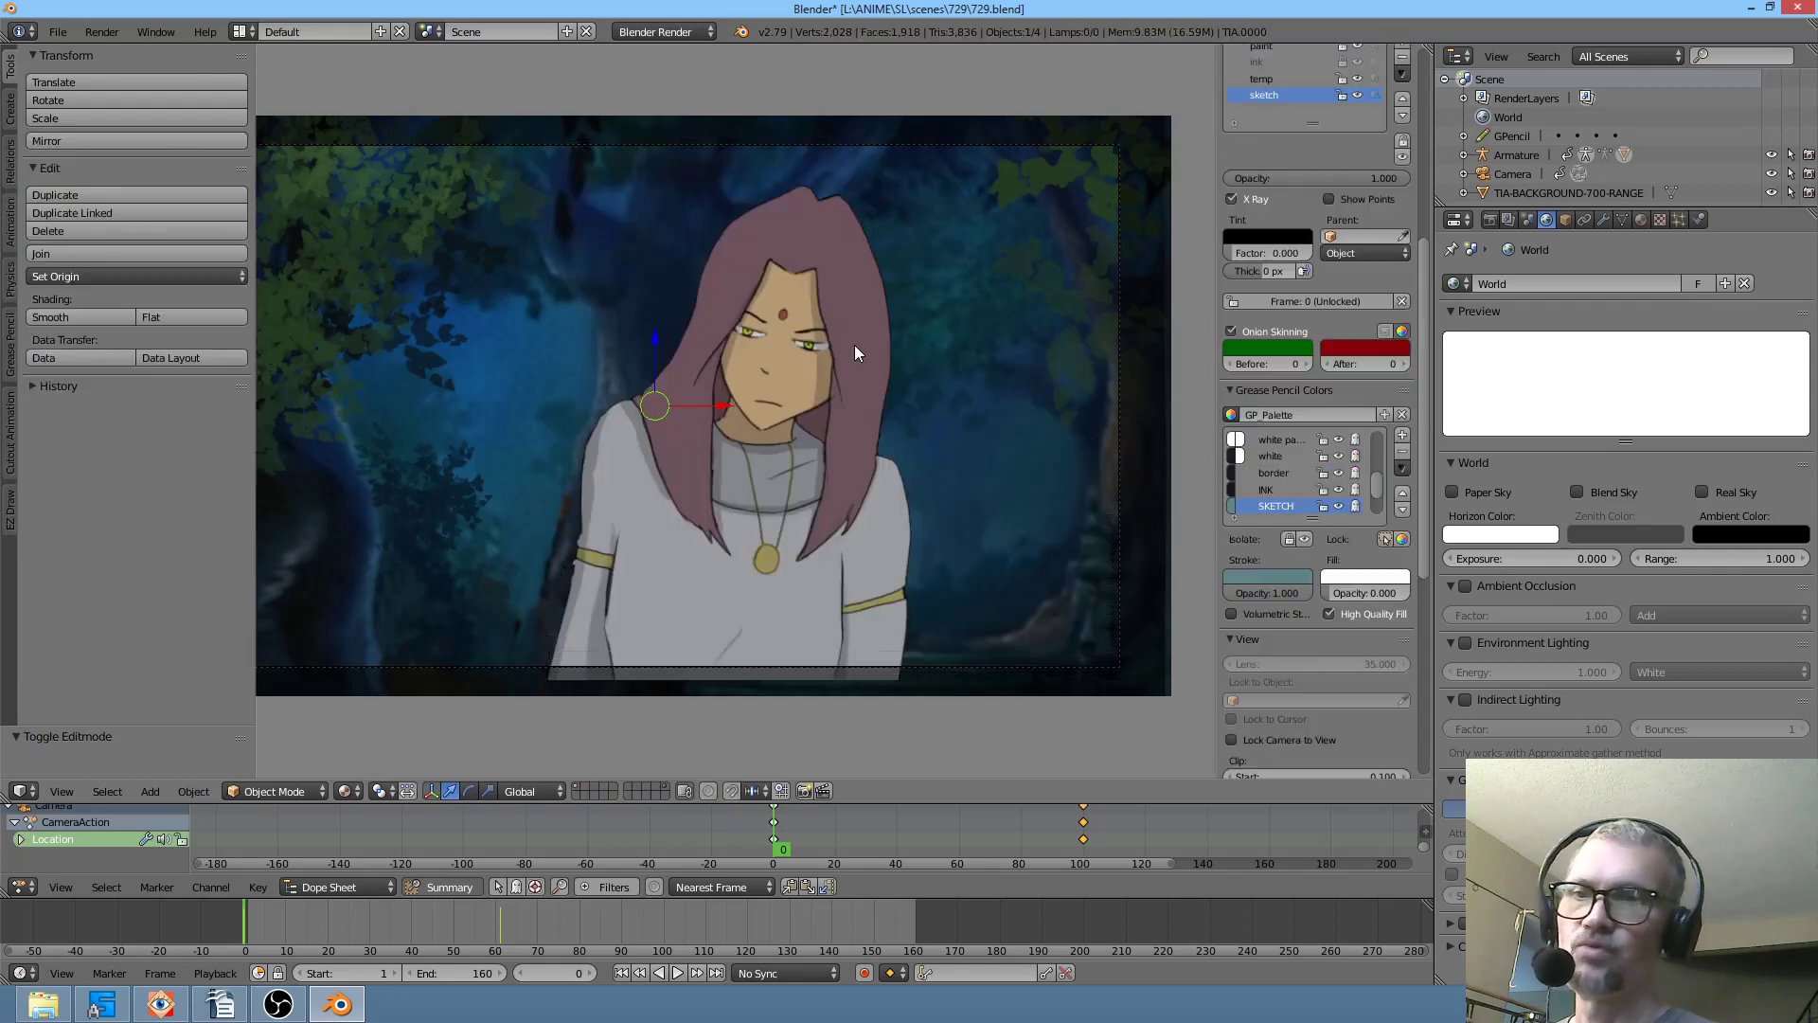
click(57, 35)
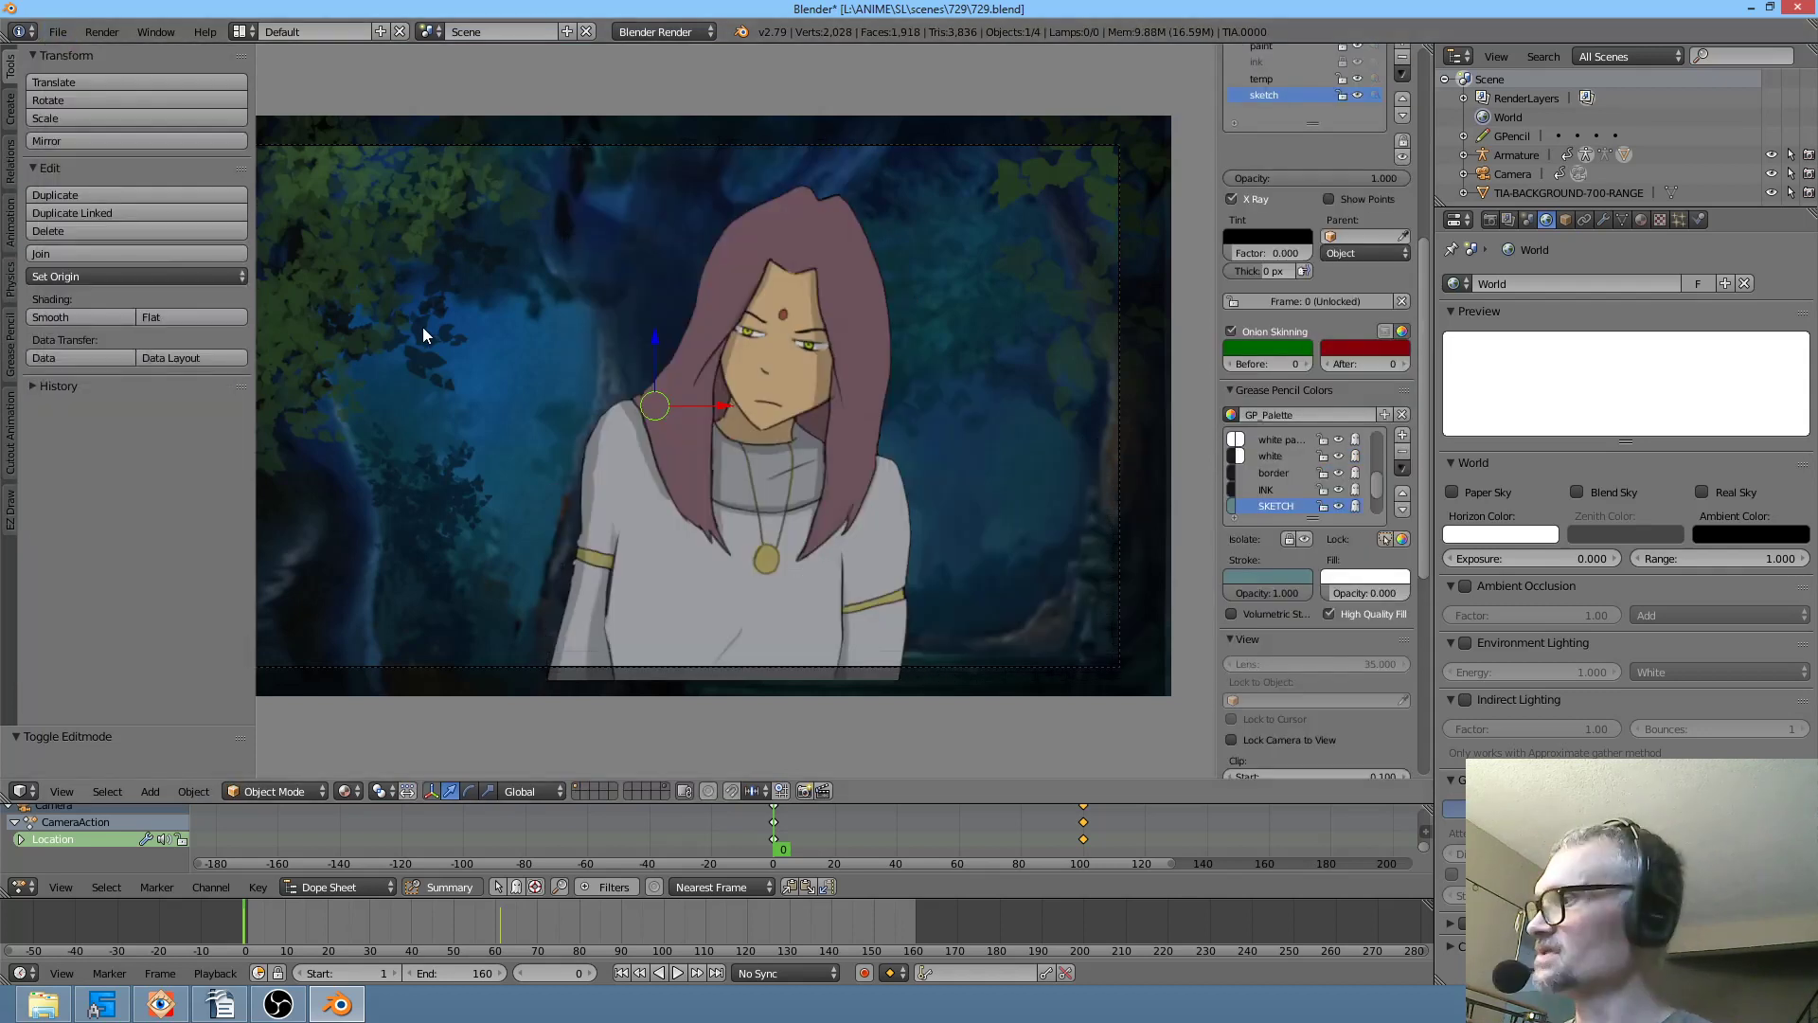
- Set up an Images as Planes import of TIA.0000.png to TIA.0140.png with Animate Image Sequences and Emit material, and cancel it
key(shift+a)
mouse_move(425, 335)
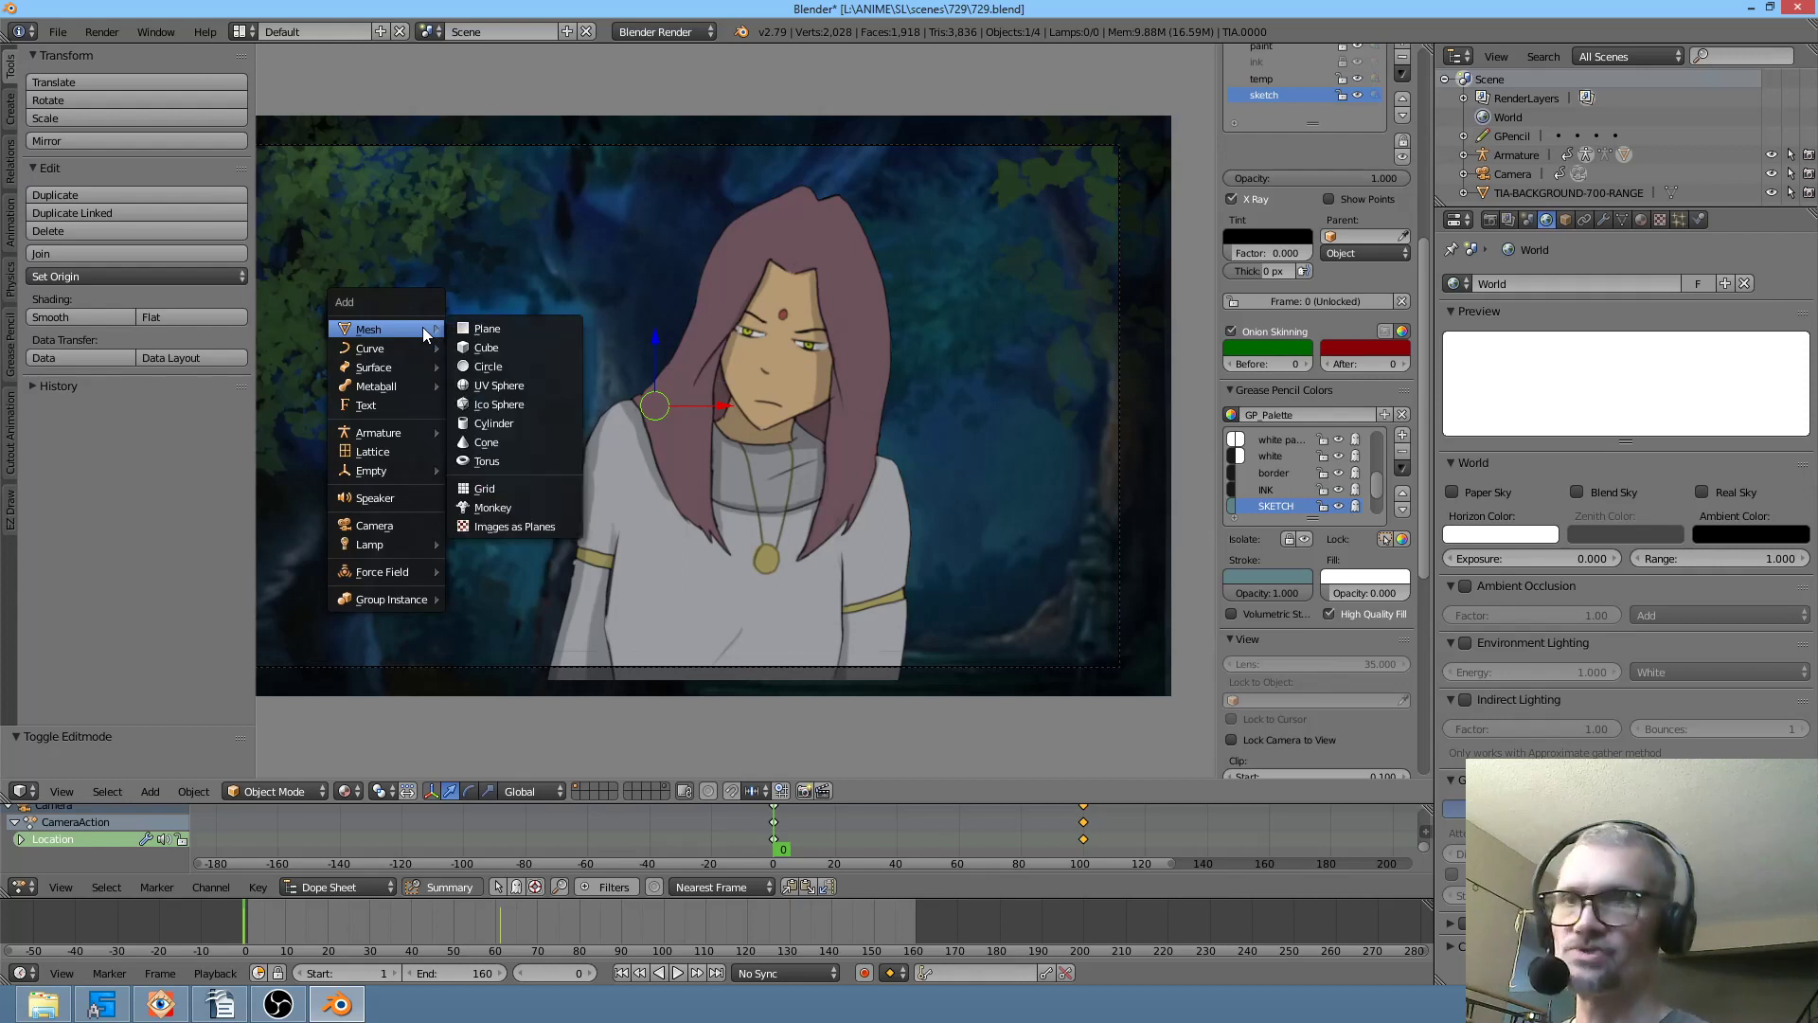
click(521, 525)
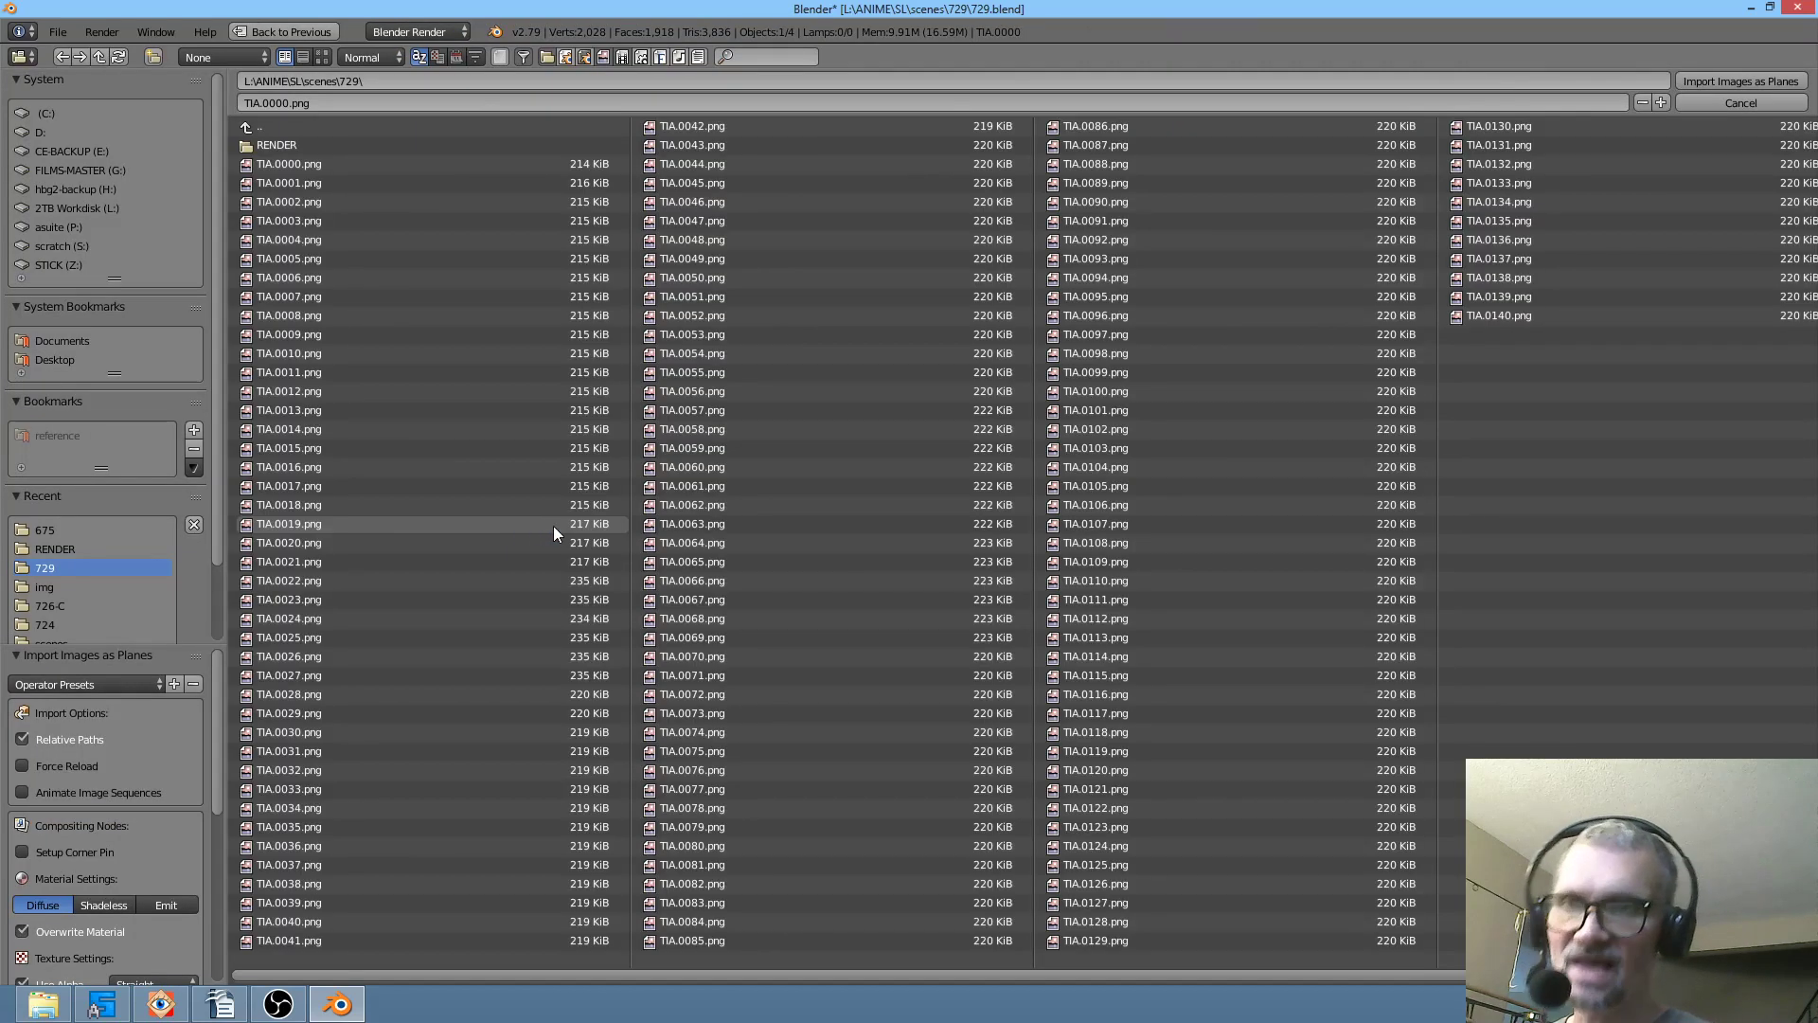
click(316, 164)
drag(470, 173, 1549, 315)
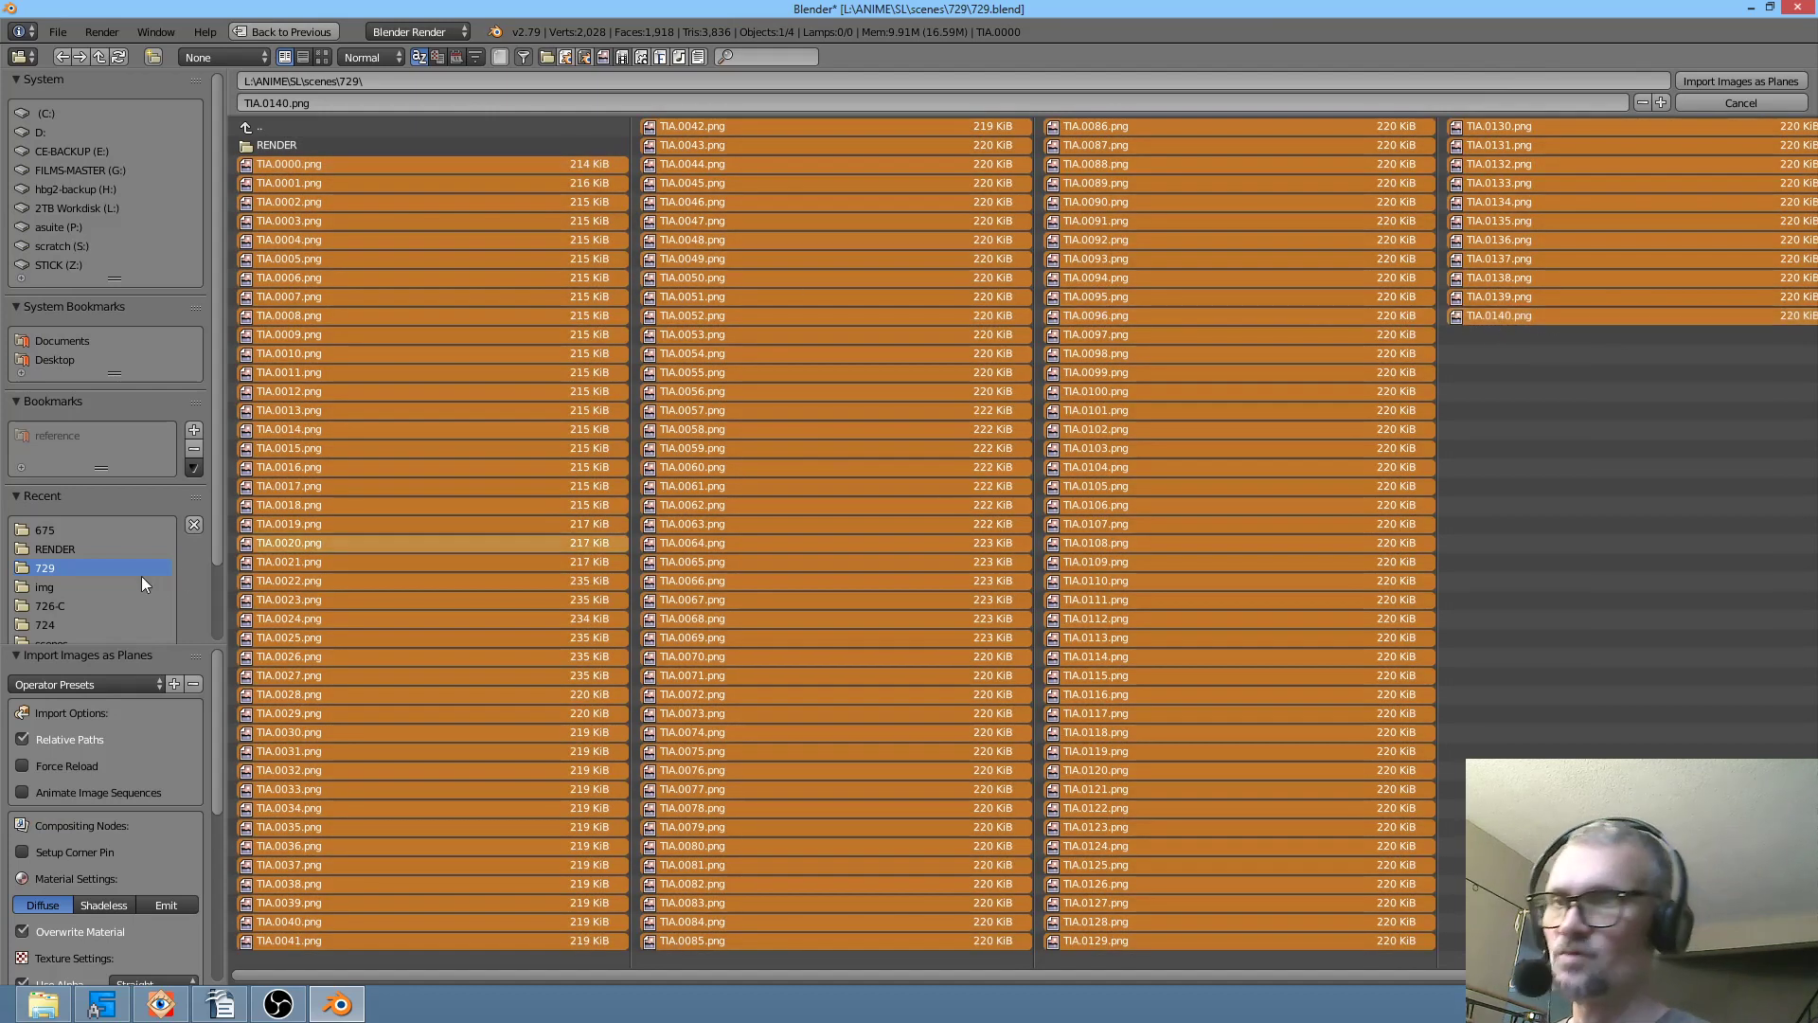
click(51, 791)
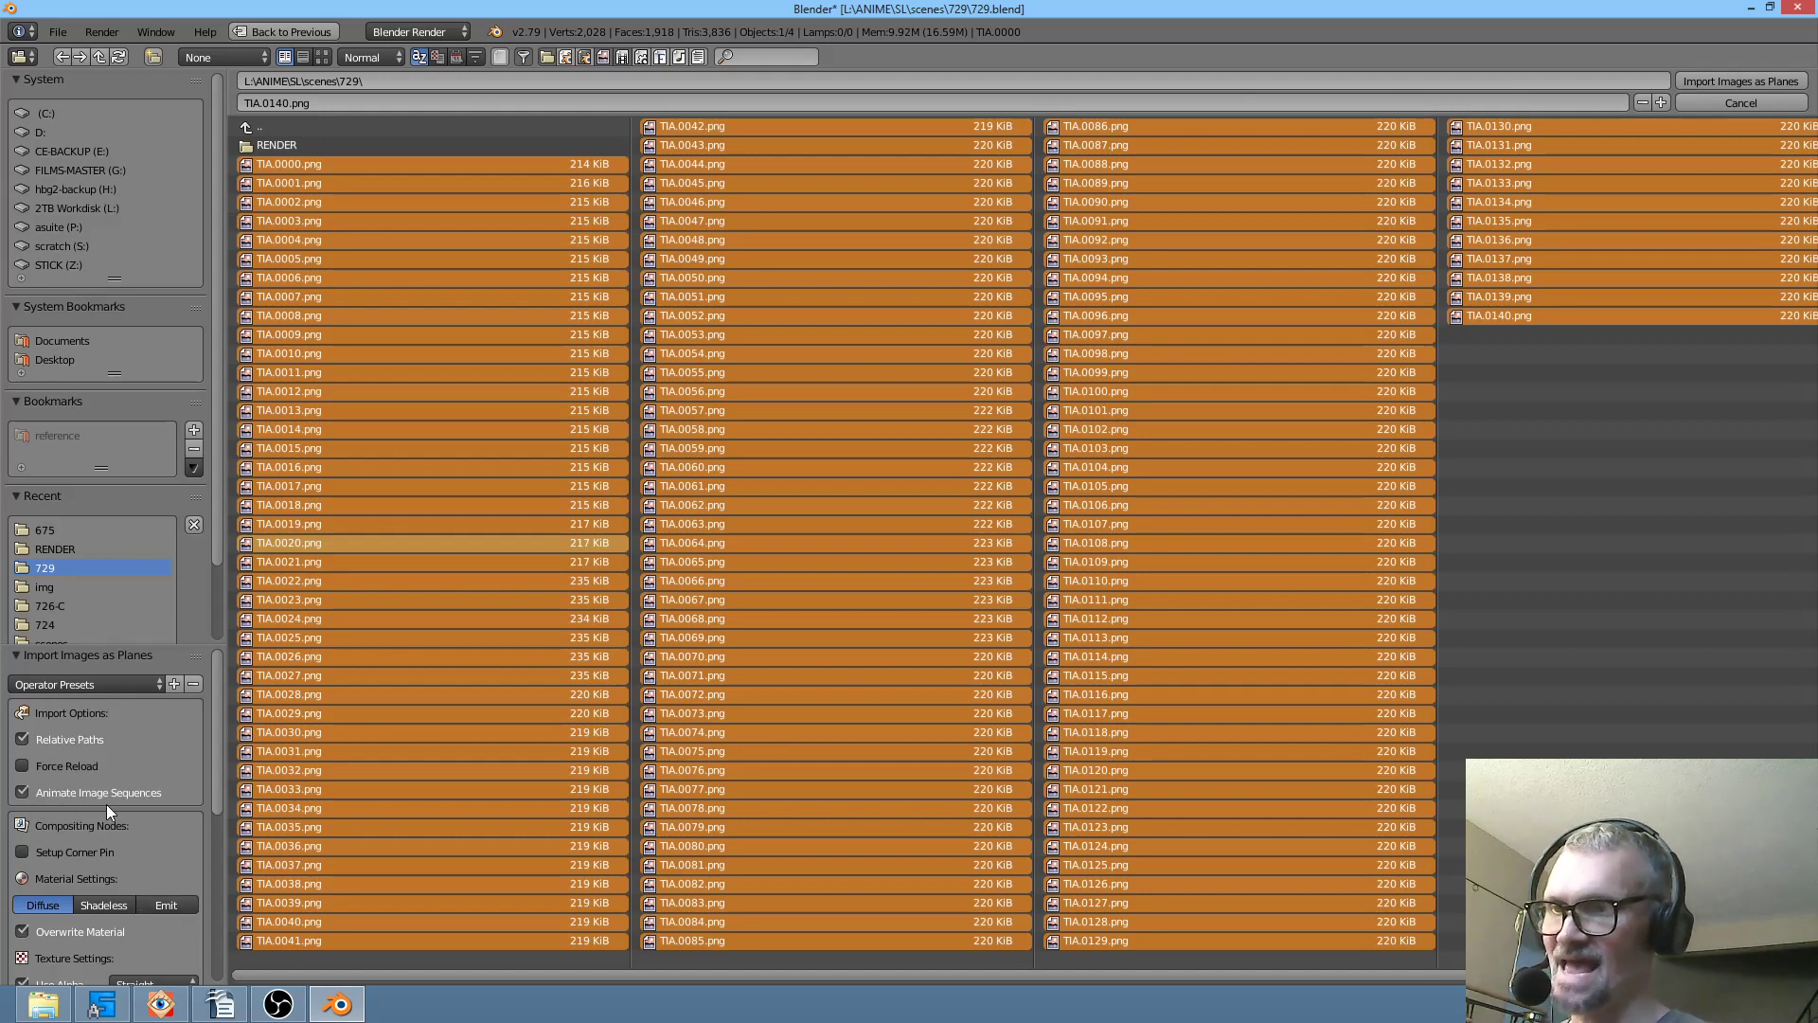
click(181, 905)
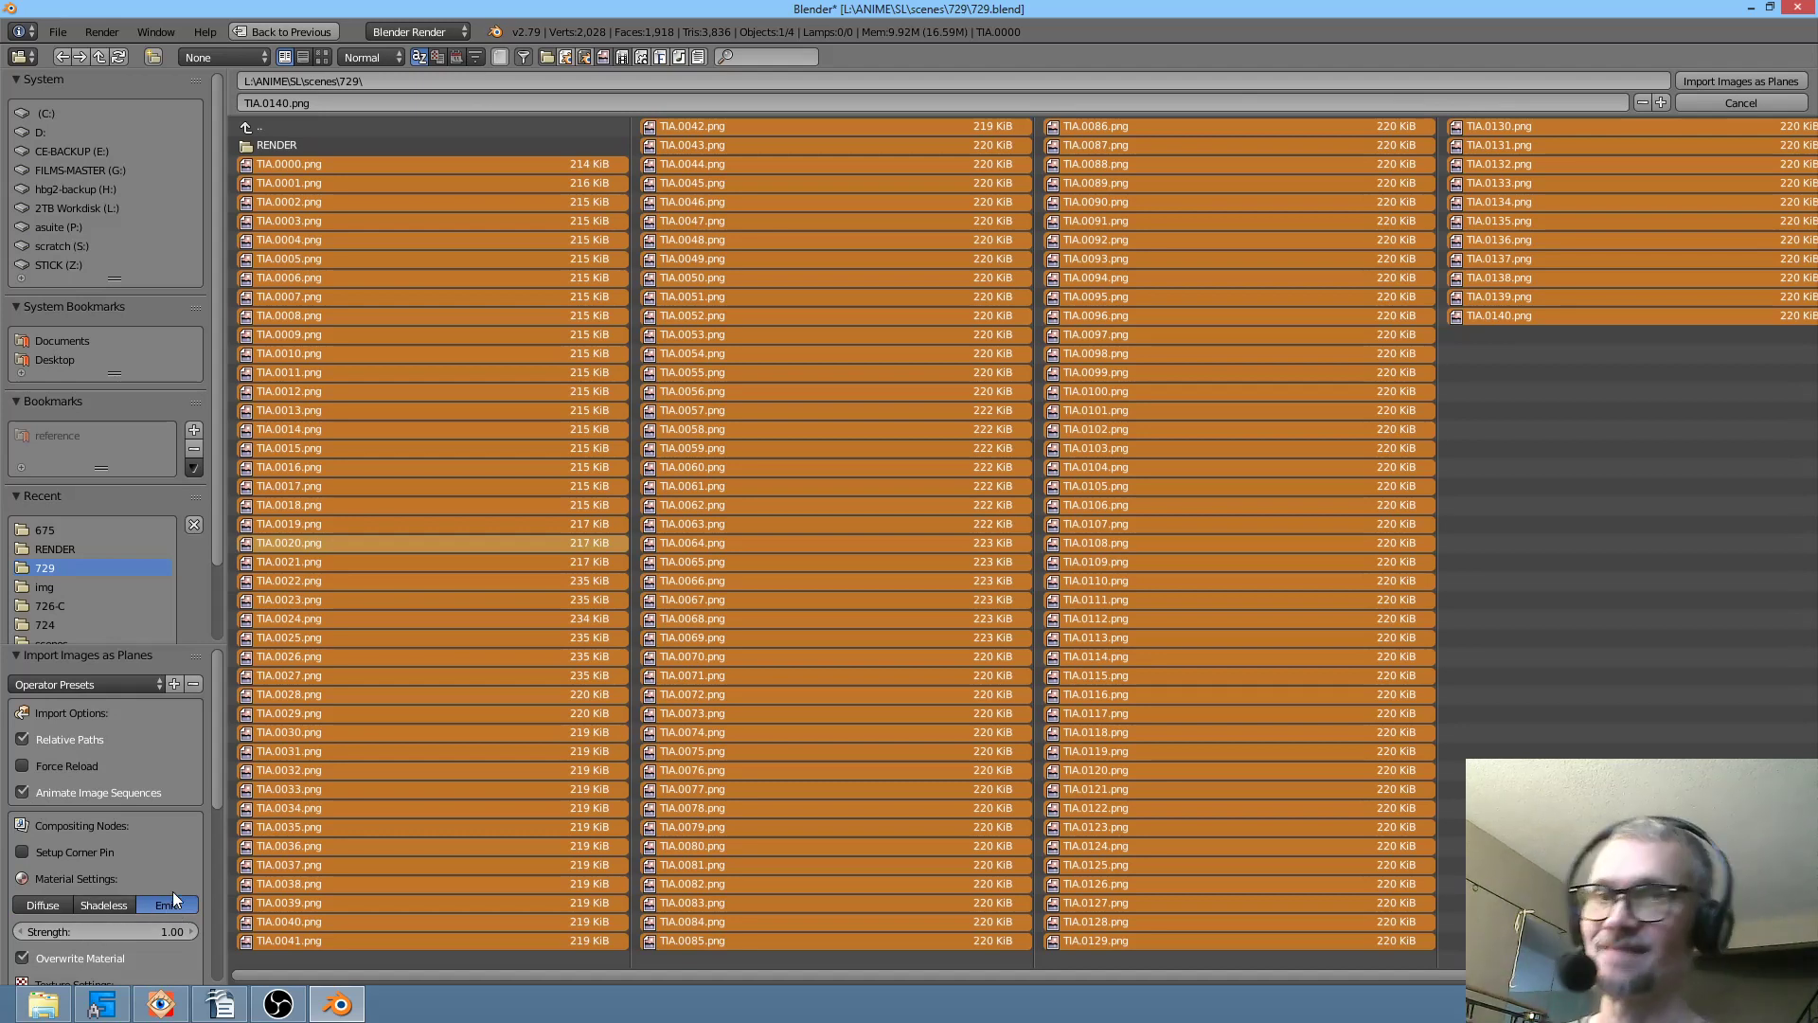
key(Escape)
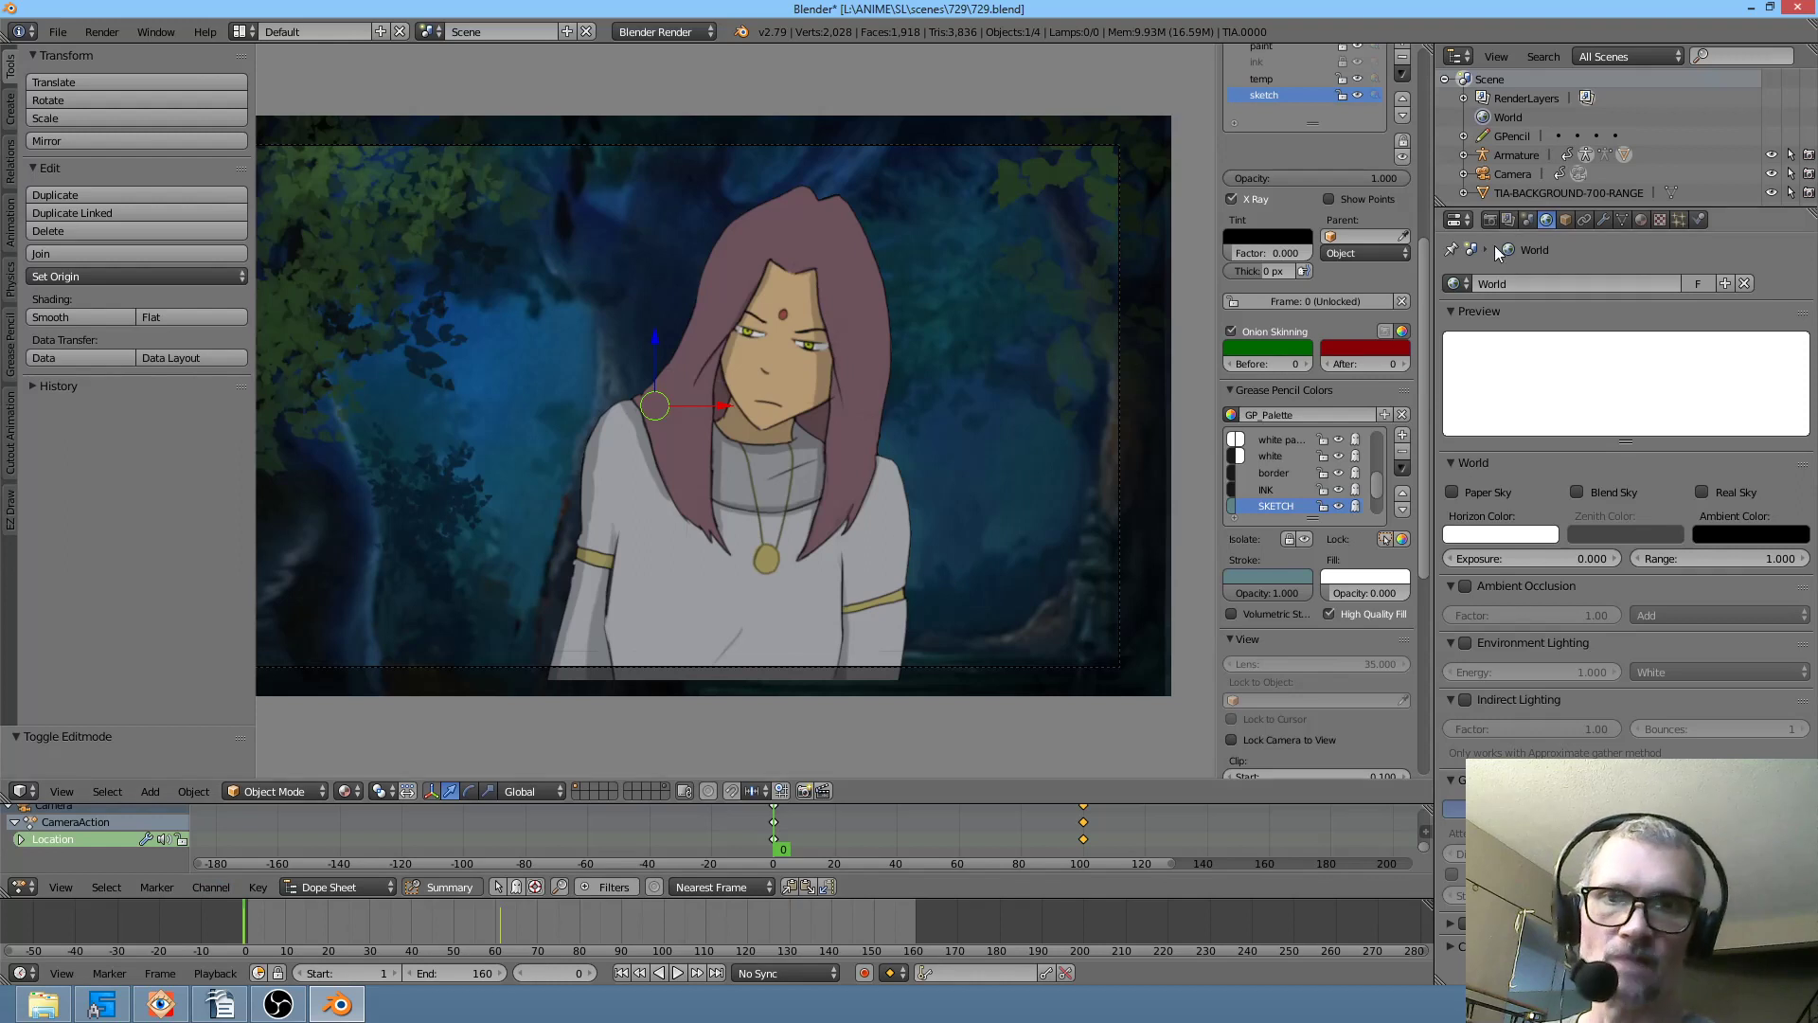
- Show the material settings of the character plane TIA.0000
click(1641, 219)
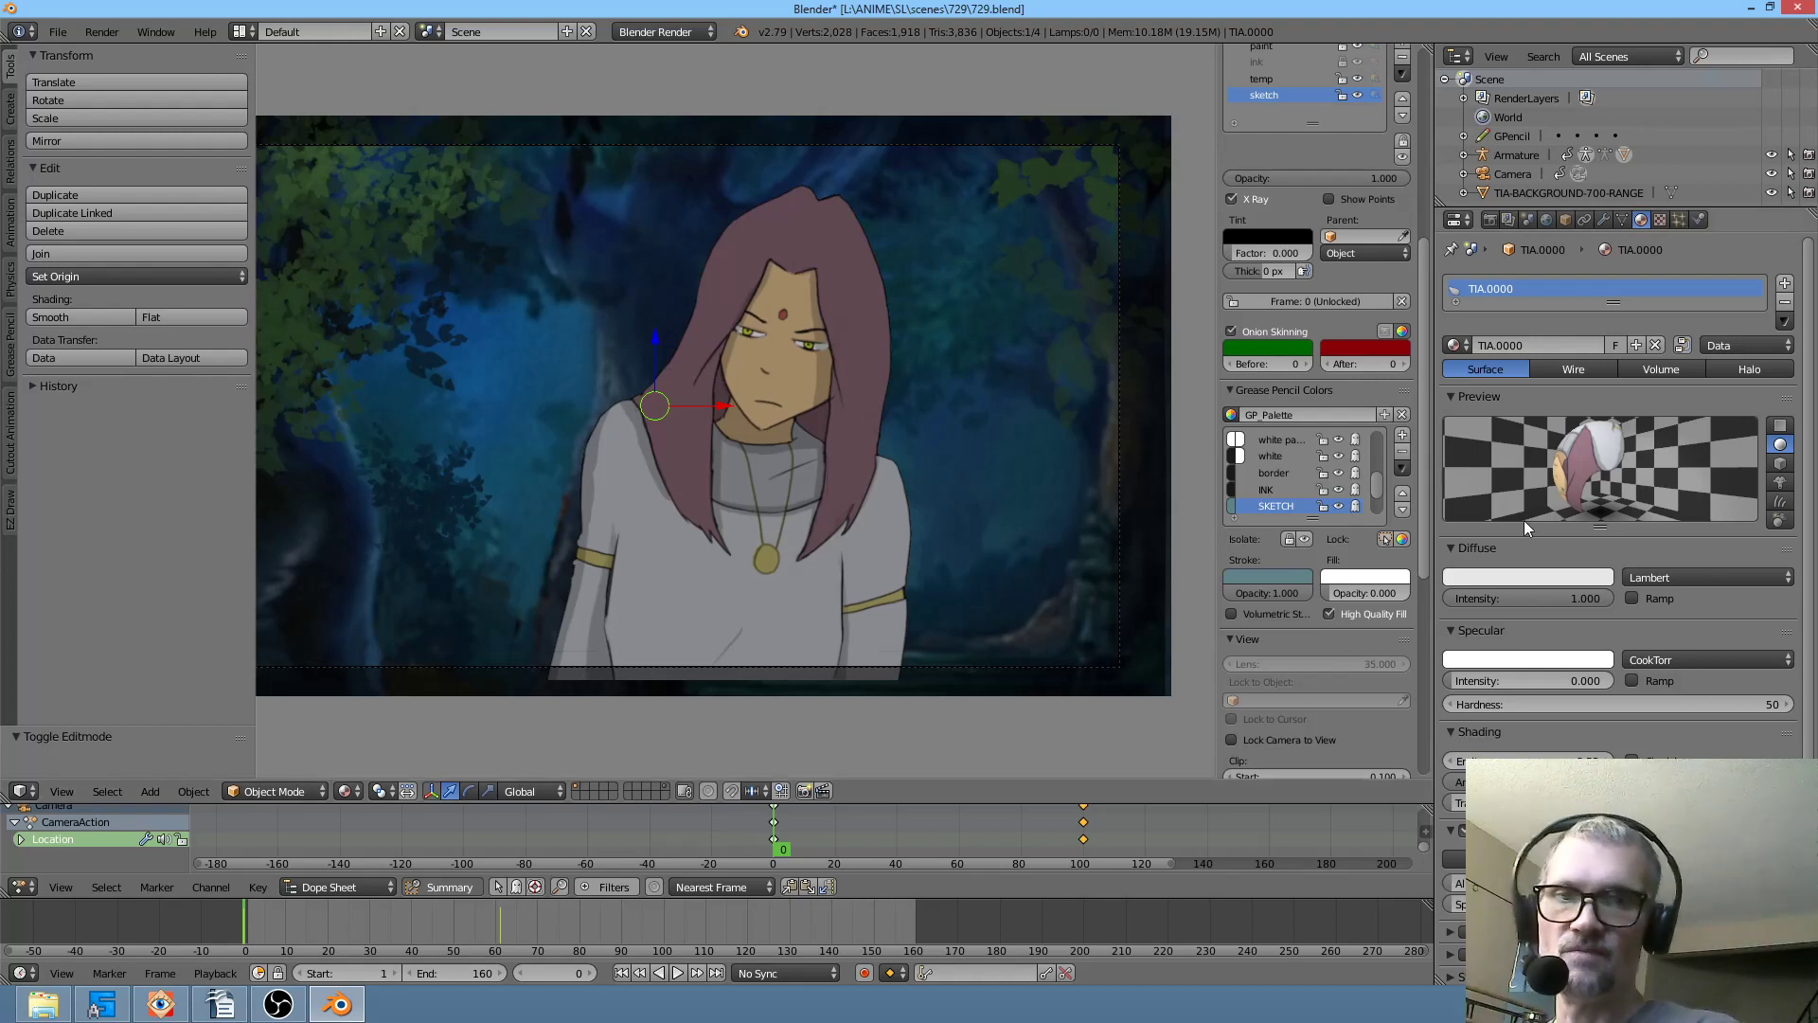
mouse_move(1553, 761)
mouse_down()
mouse_move(1448, 761)
mouse_move(1538, 761)
mouse_up()
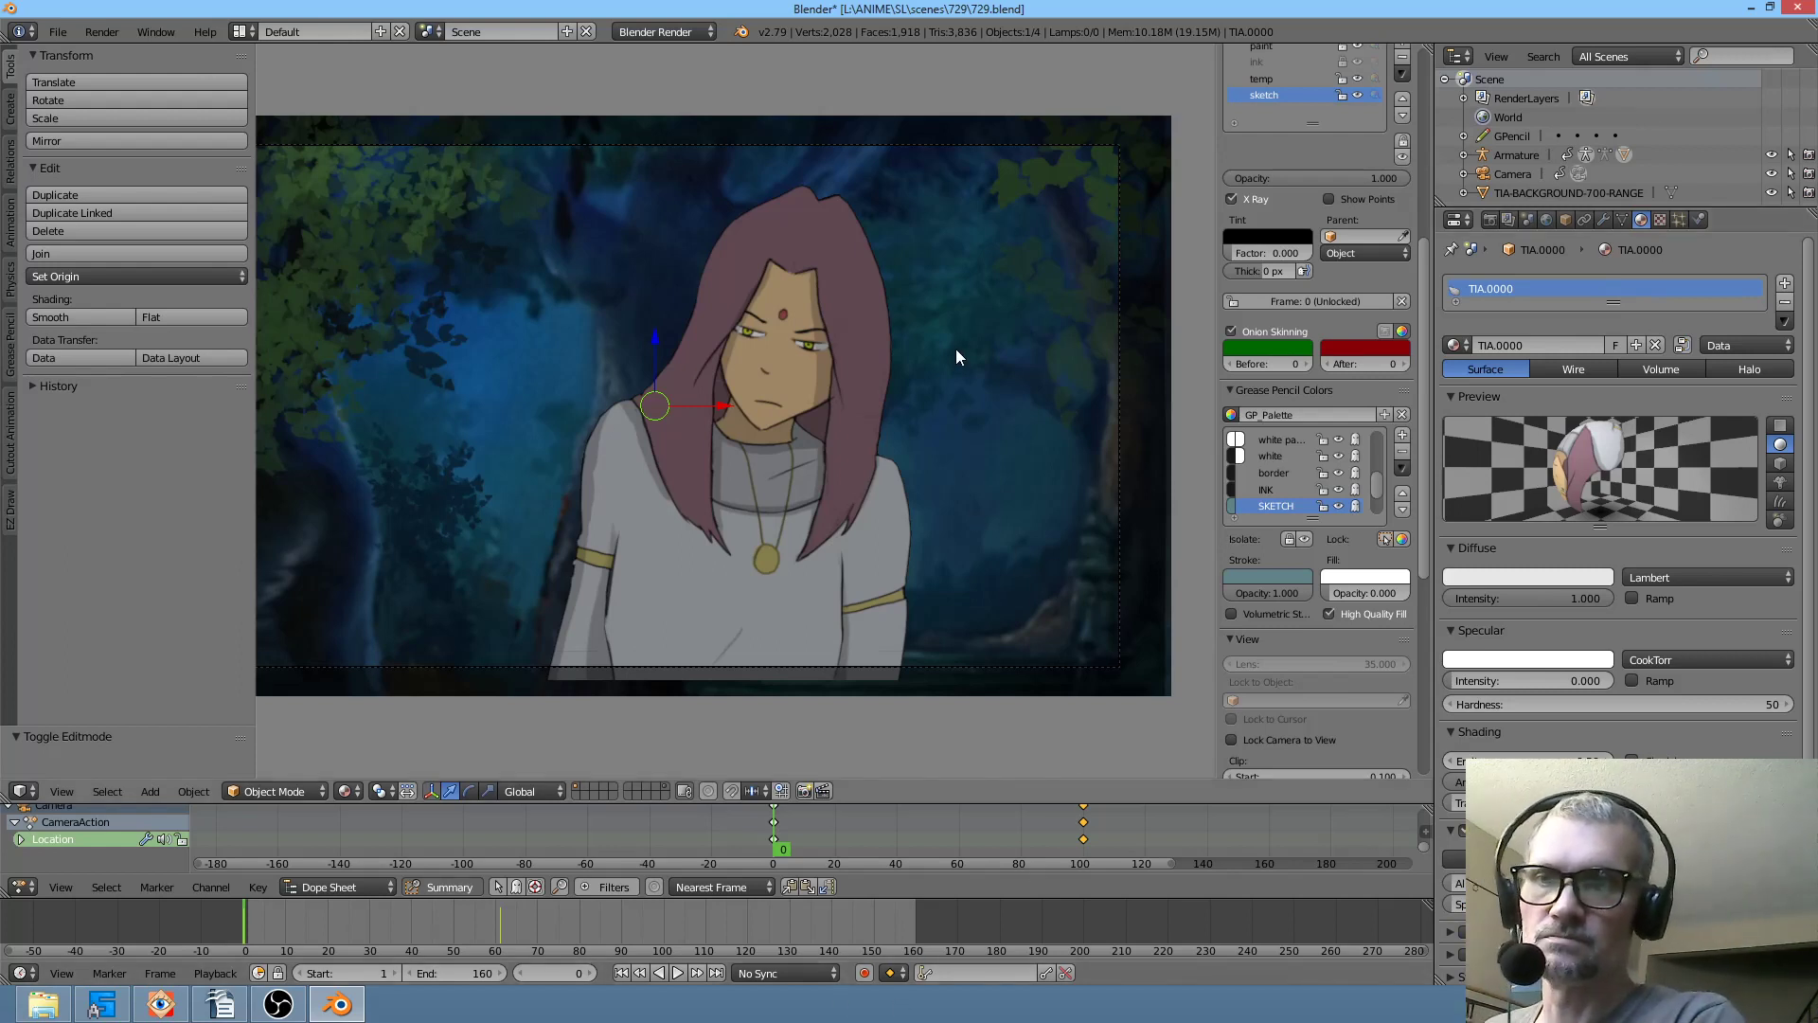
- Leave the camera view and turn off Only Render in the 3D view's display settings
key(KP_0)
drag(957, 364, 990, 485)
scroll(993, 481, down, 3)
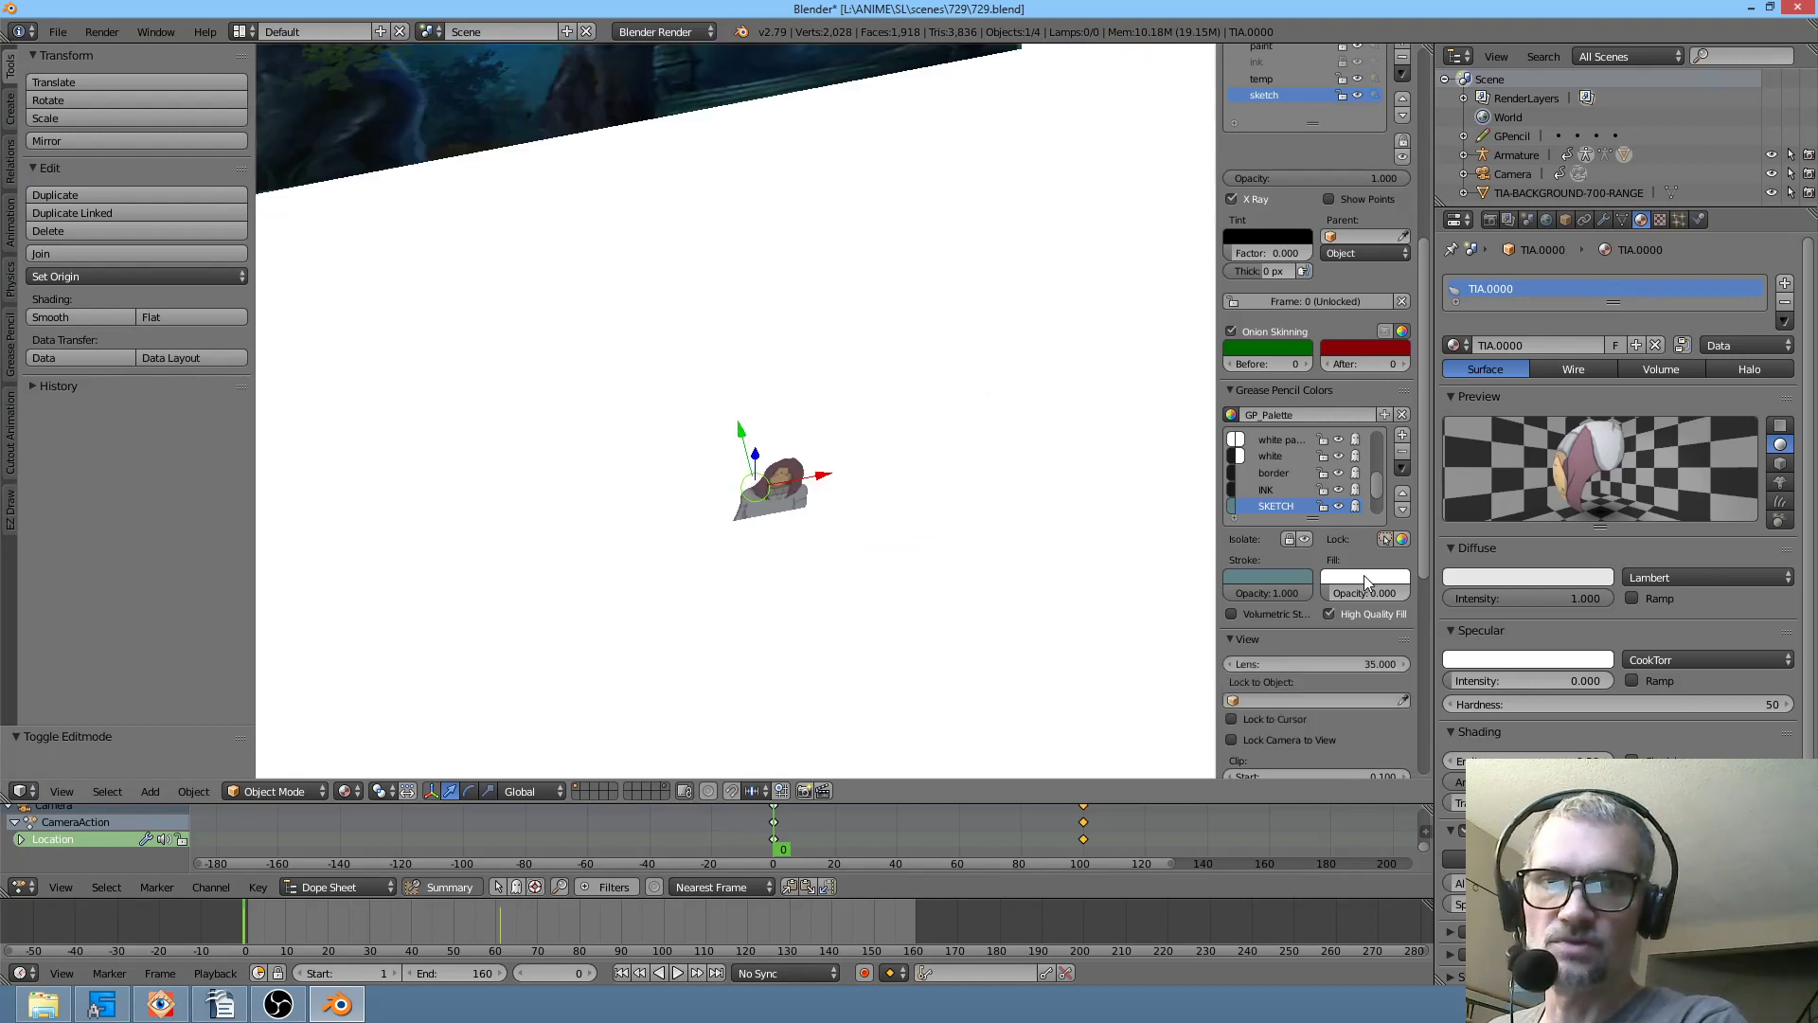
scroll(1326, 620, down, 4)
scroll(1354, 606, up, 6)
scroll(1359, 576, up, 1)
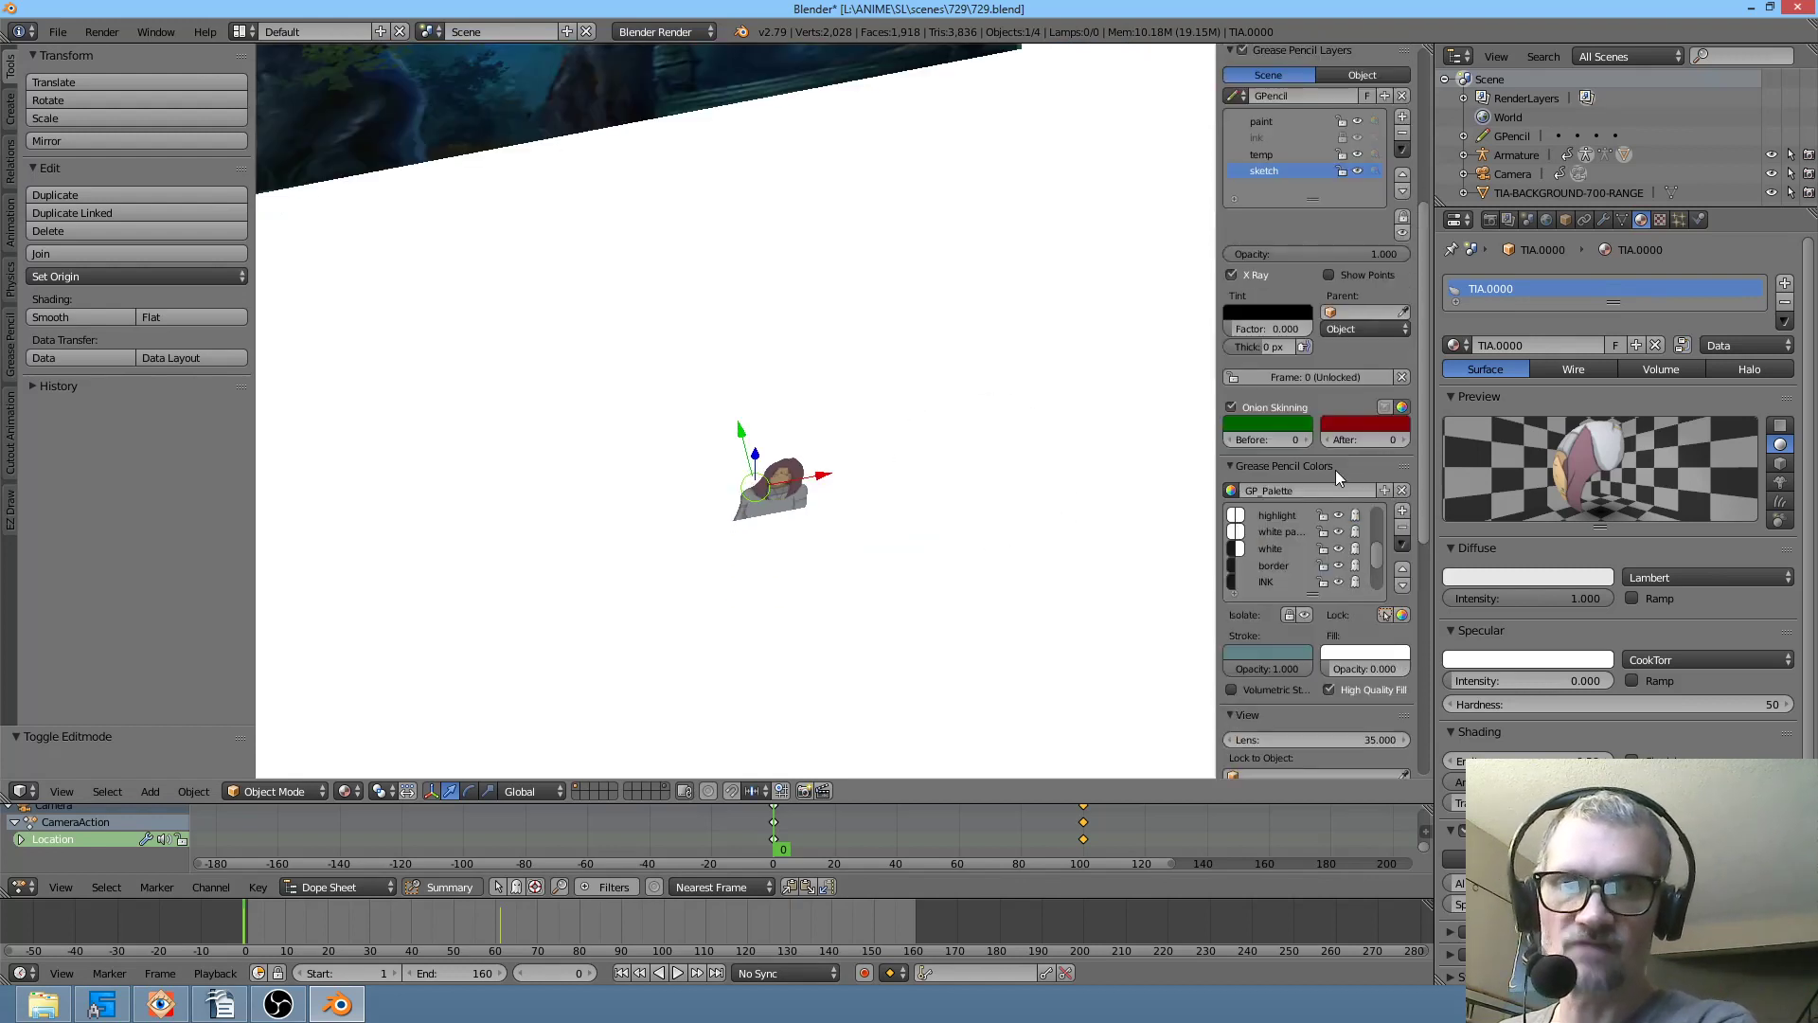
scroll(1333, 356, down, 1)
scroll(1350, 492, down, 4)
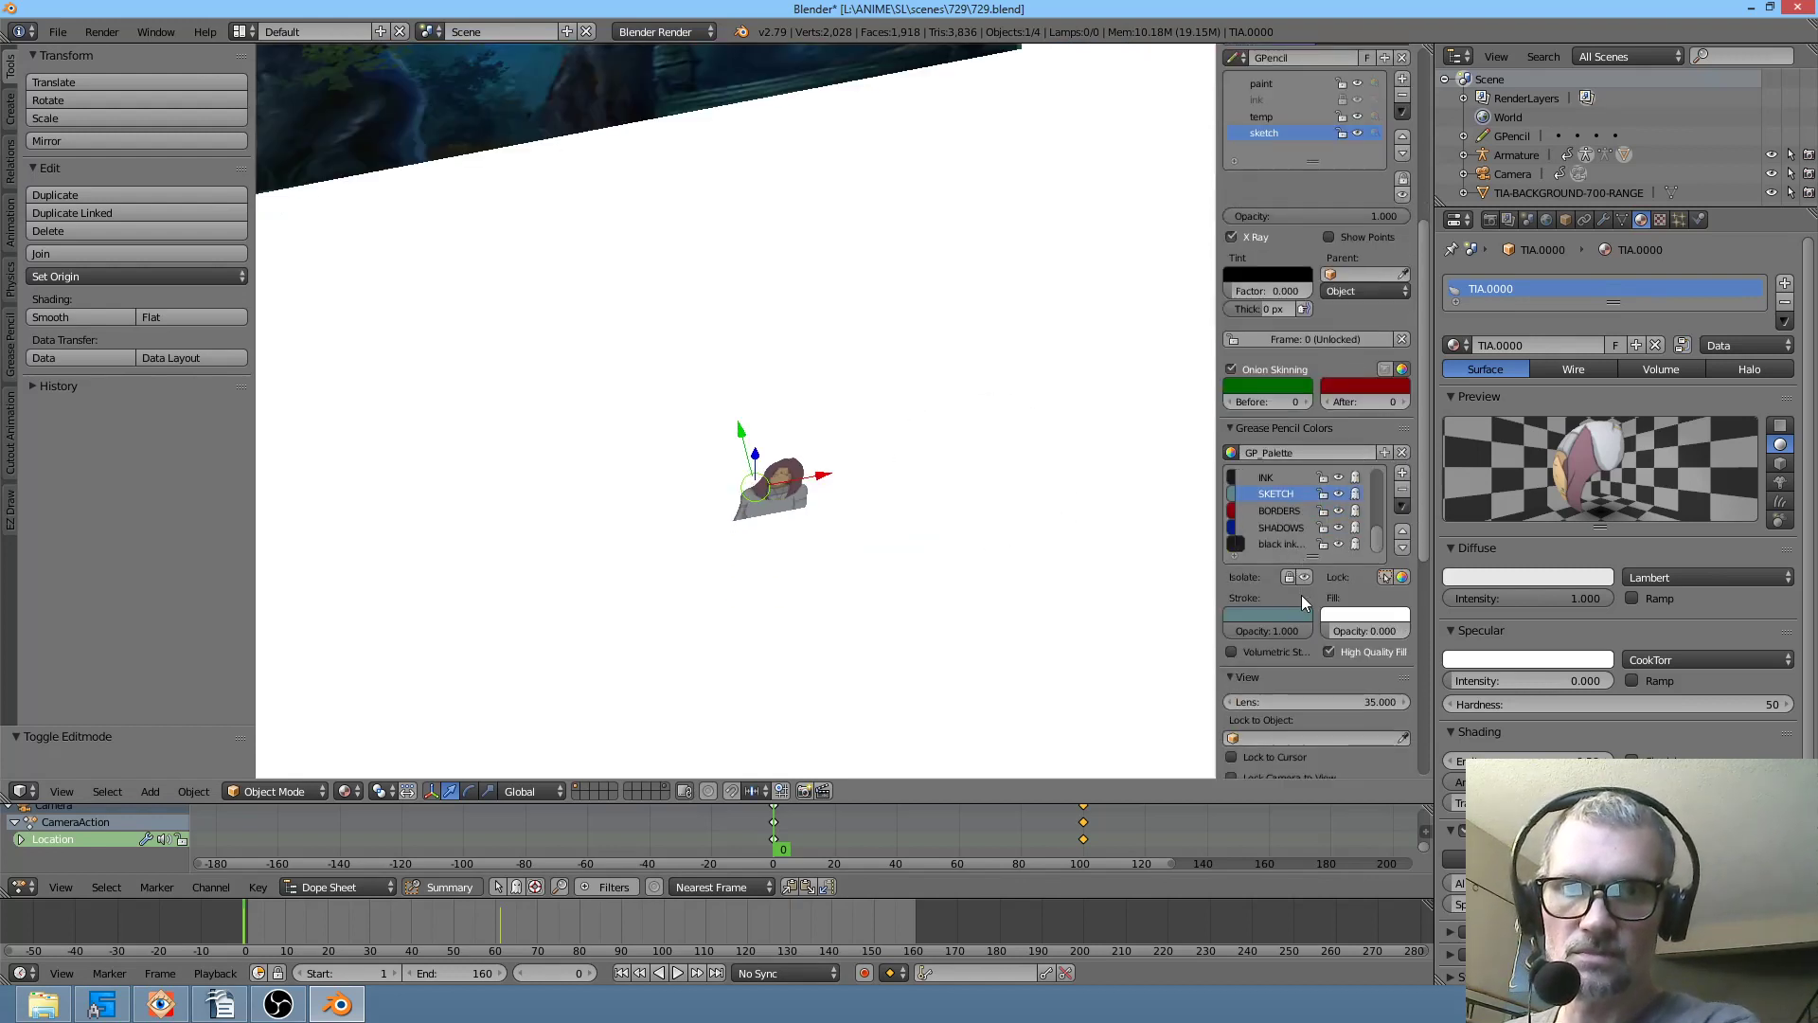
scroll(1312, 602, down, 6)
scroll(1339, 619, down, 6)
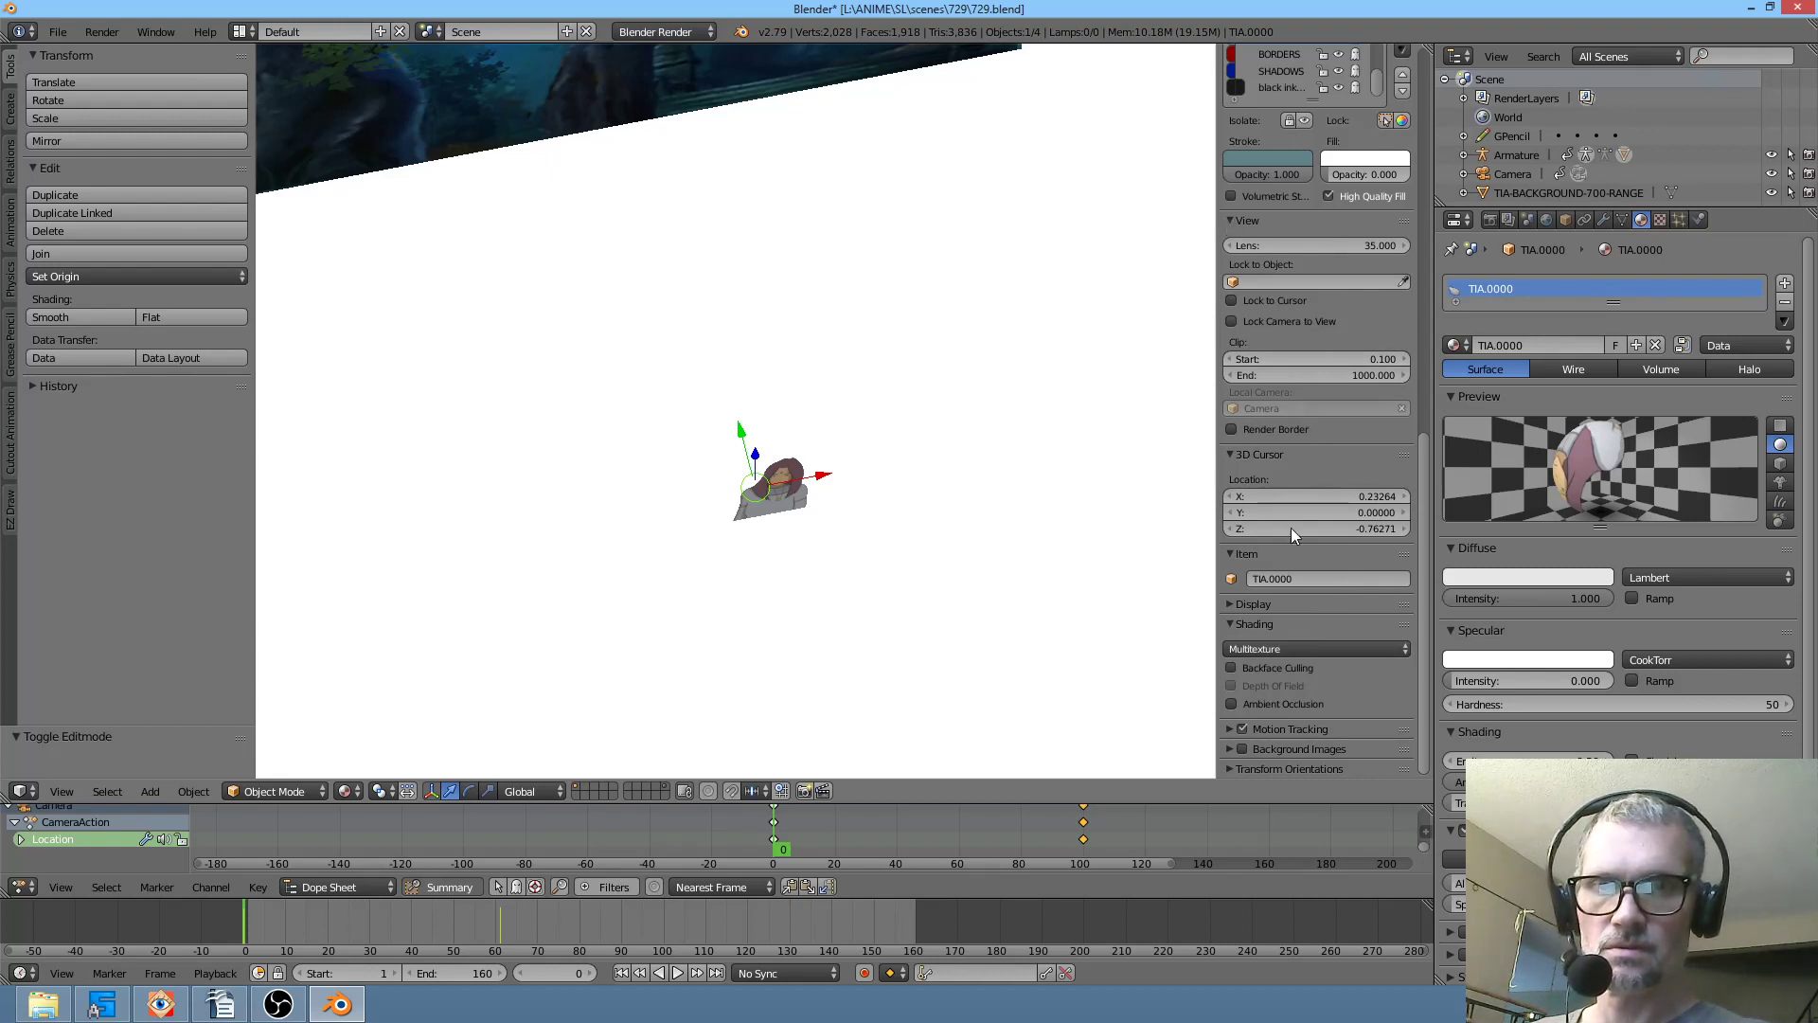
click(1225, 604)
click(1232, 628)
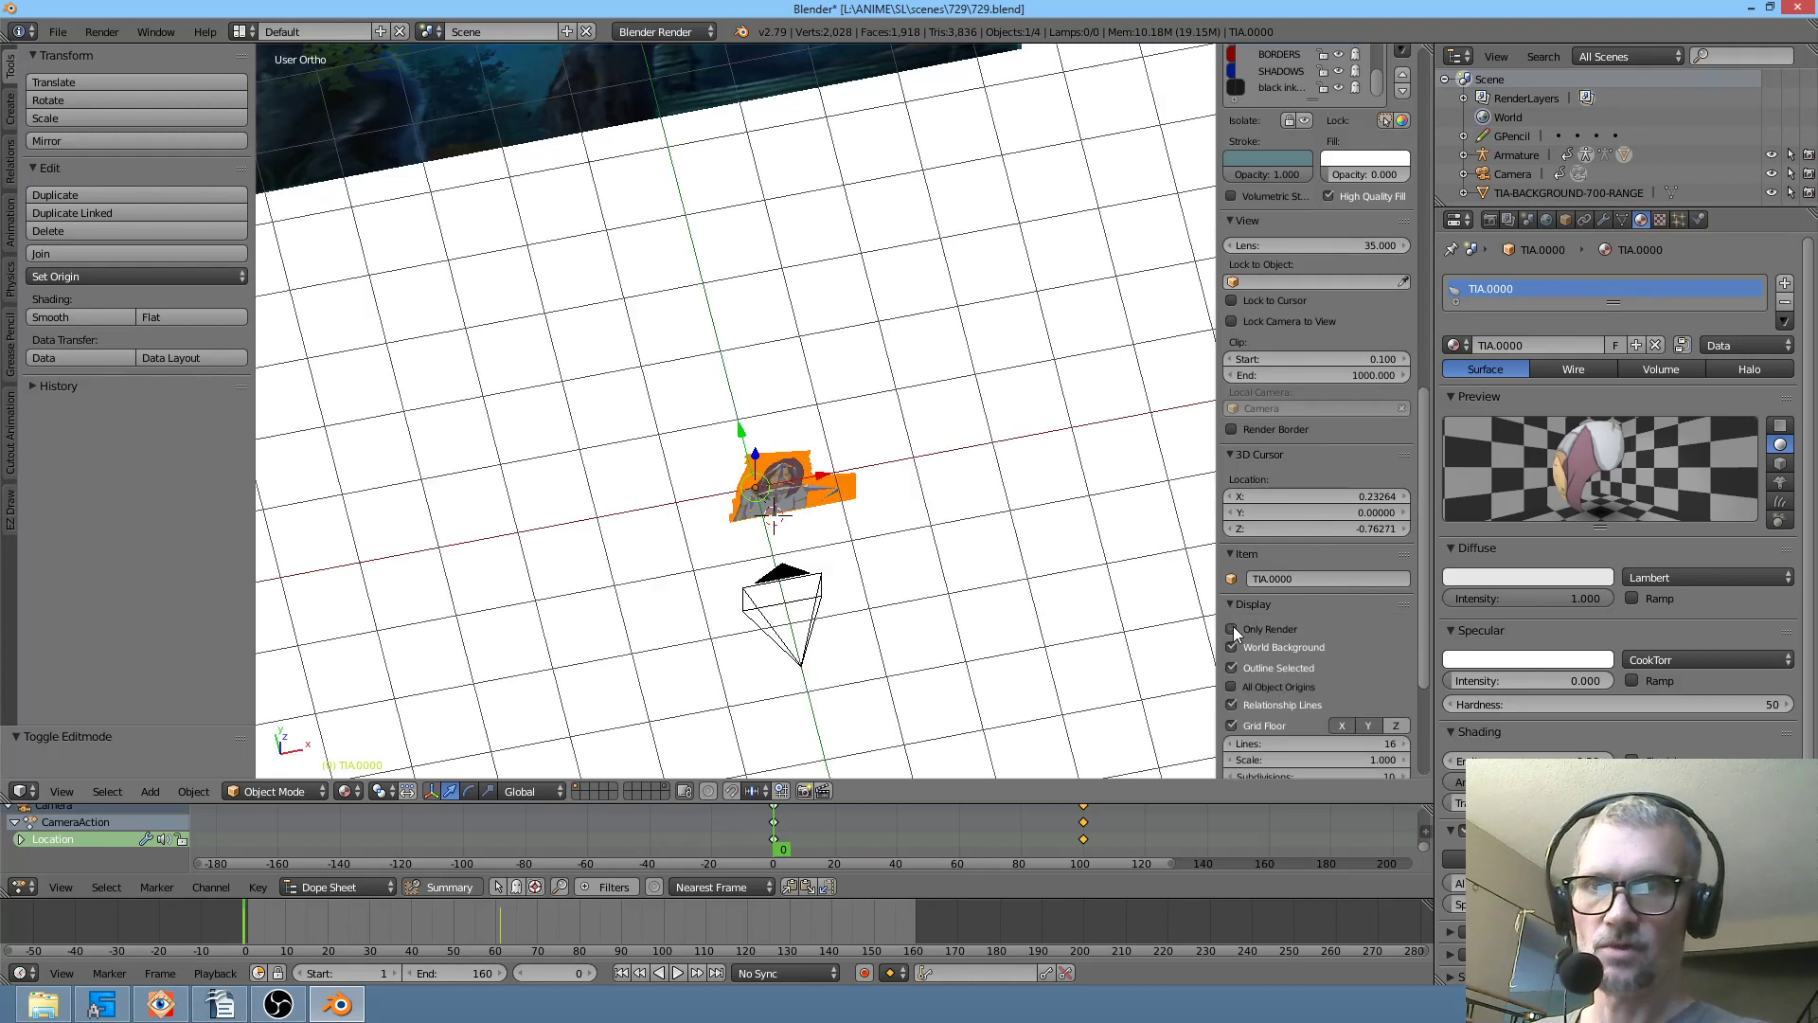
- Add a Point lamp to the scene and place it beside the character, working from the top view
scroll(898, 464, down, 1)
key(KP_7)
drag(863, 402, 860, 301)
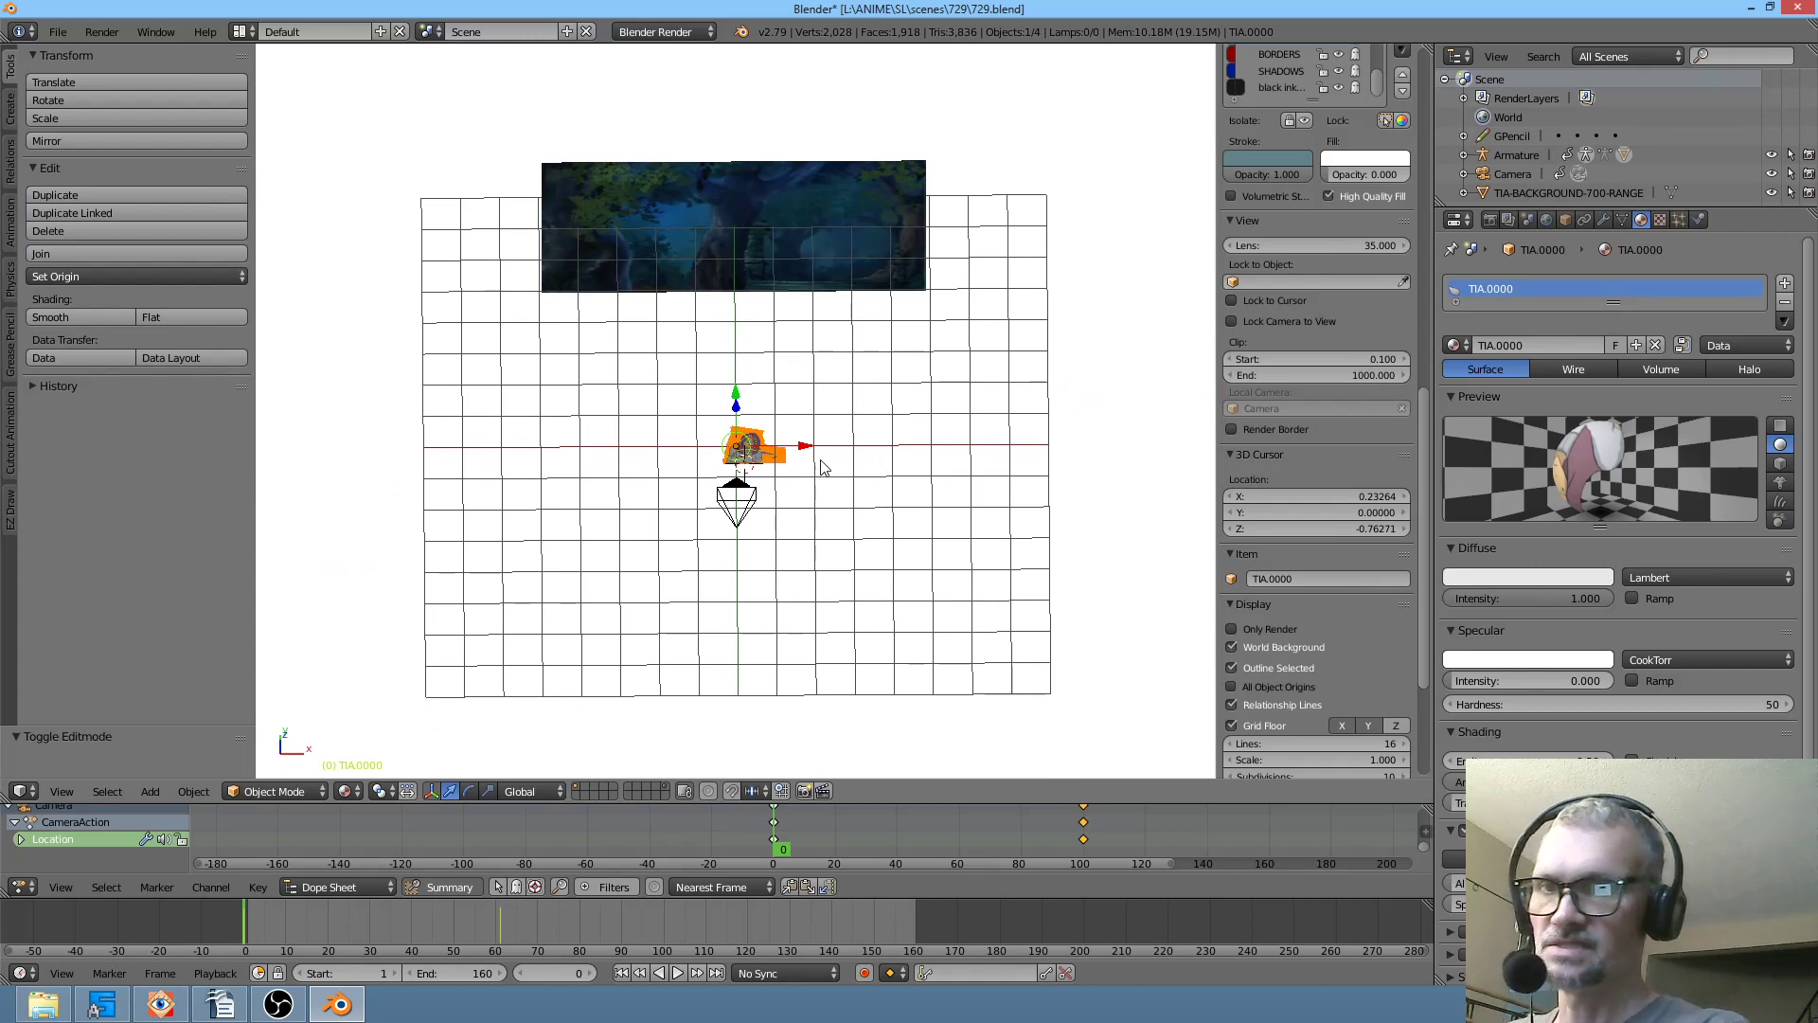
key(shift+a)
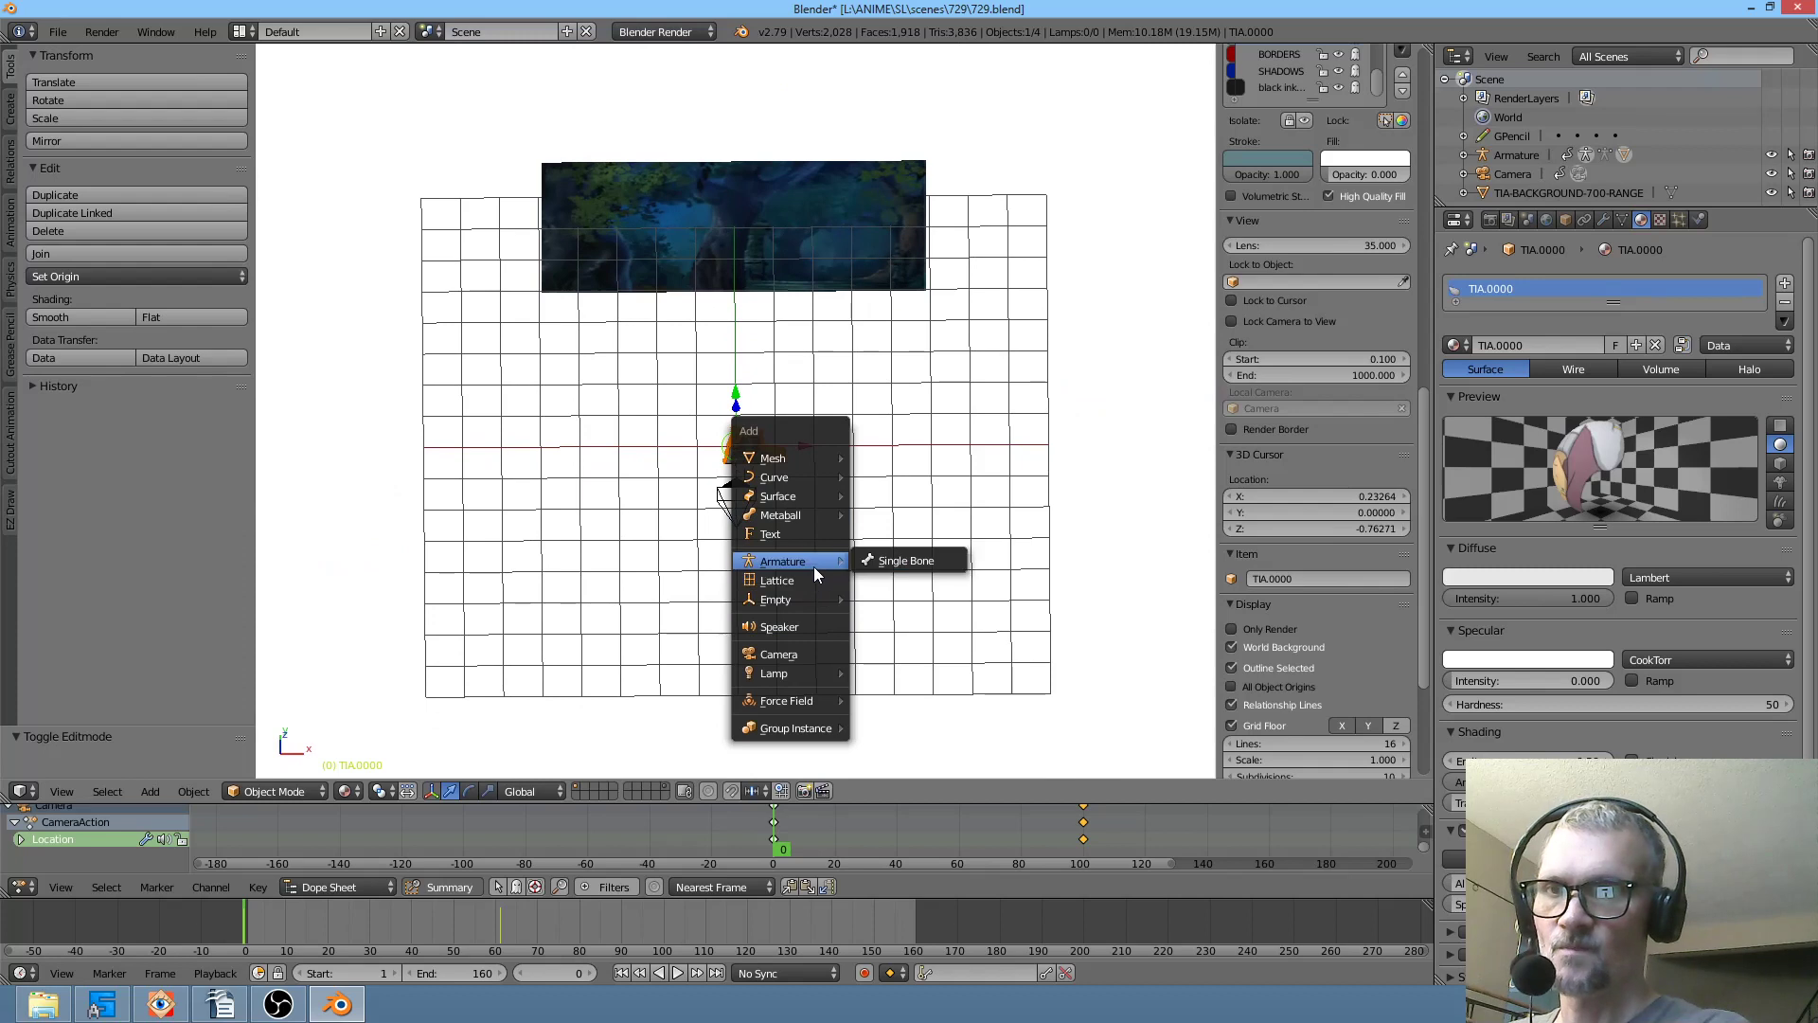
mouse_move(807, 672)
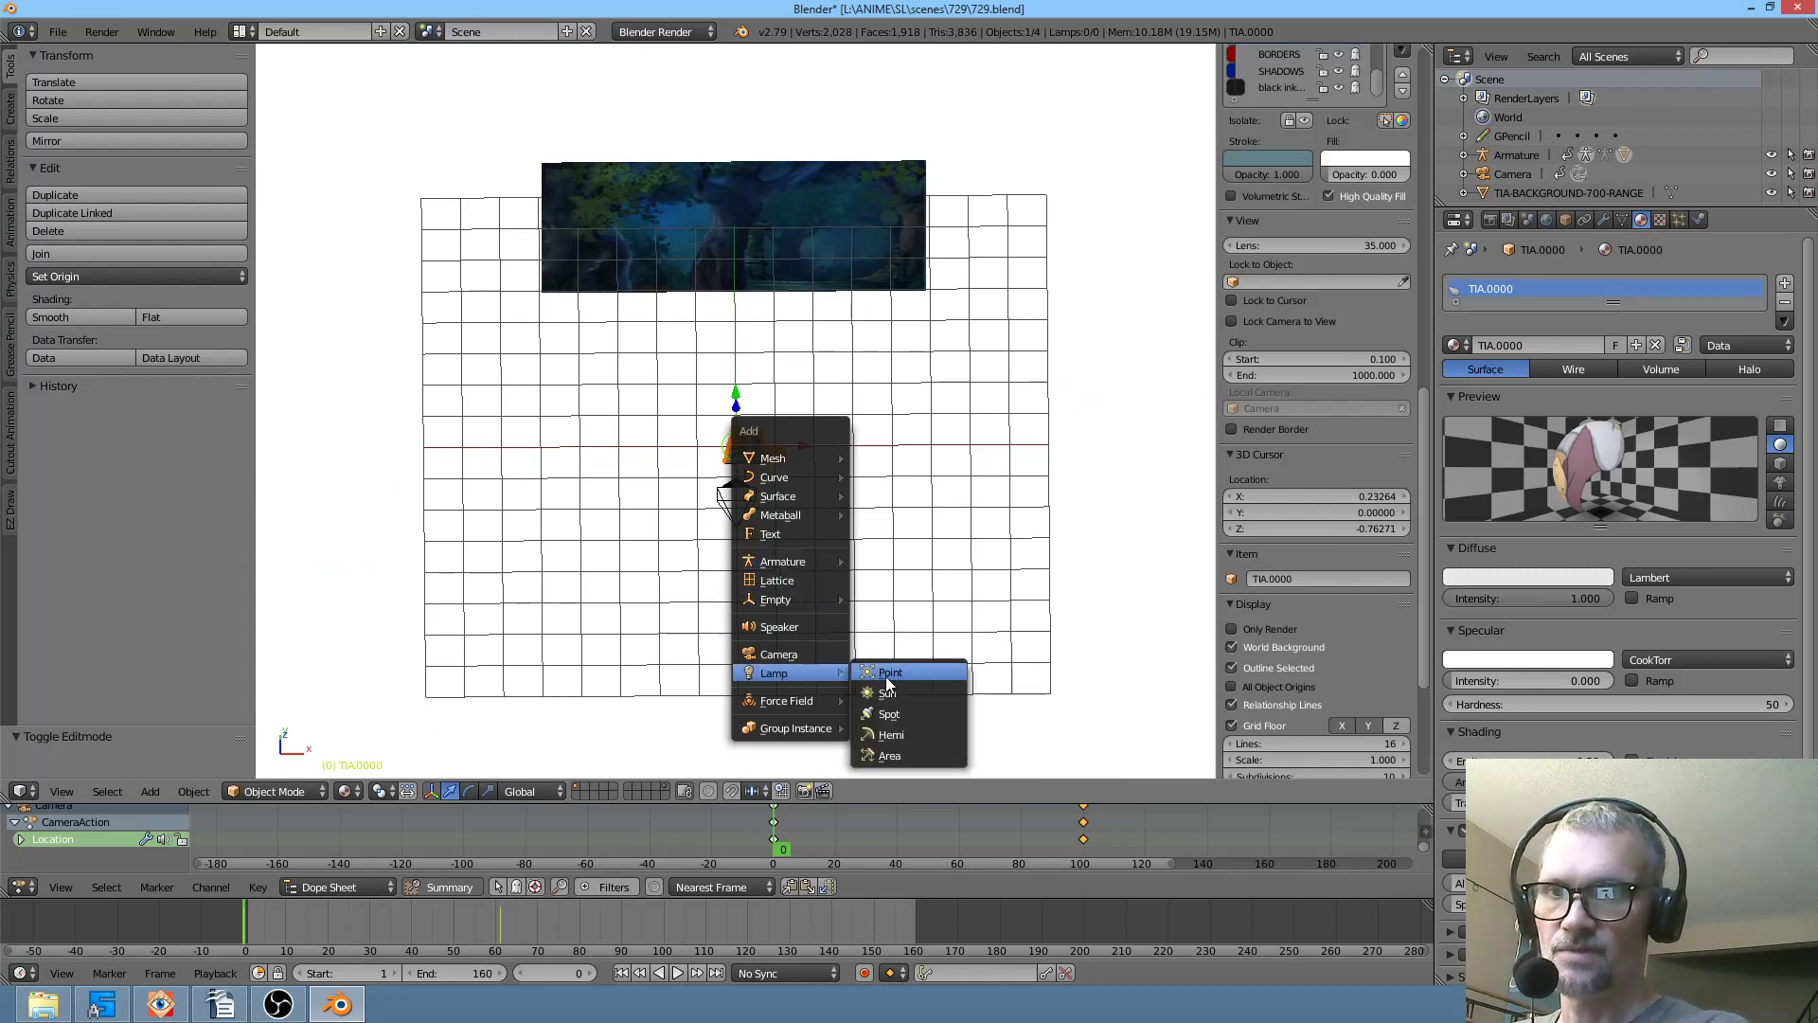
click(888, 680)
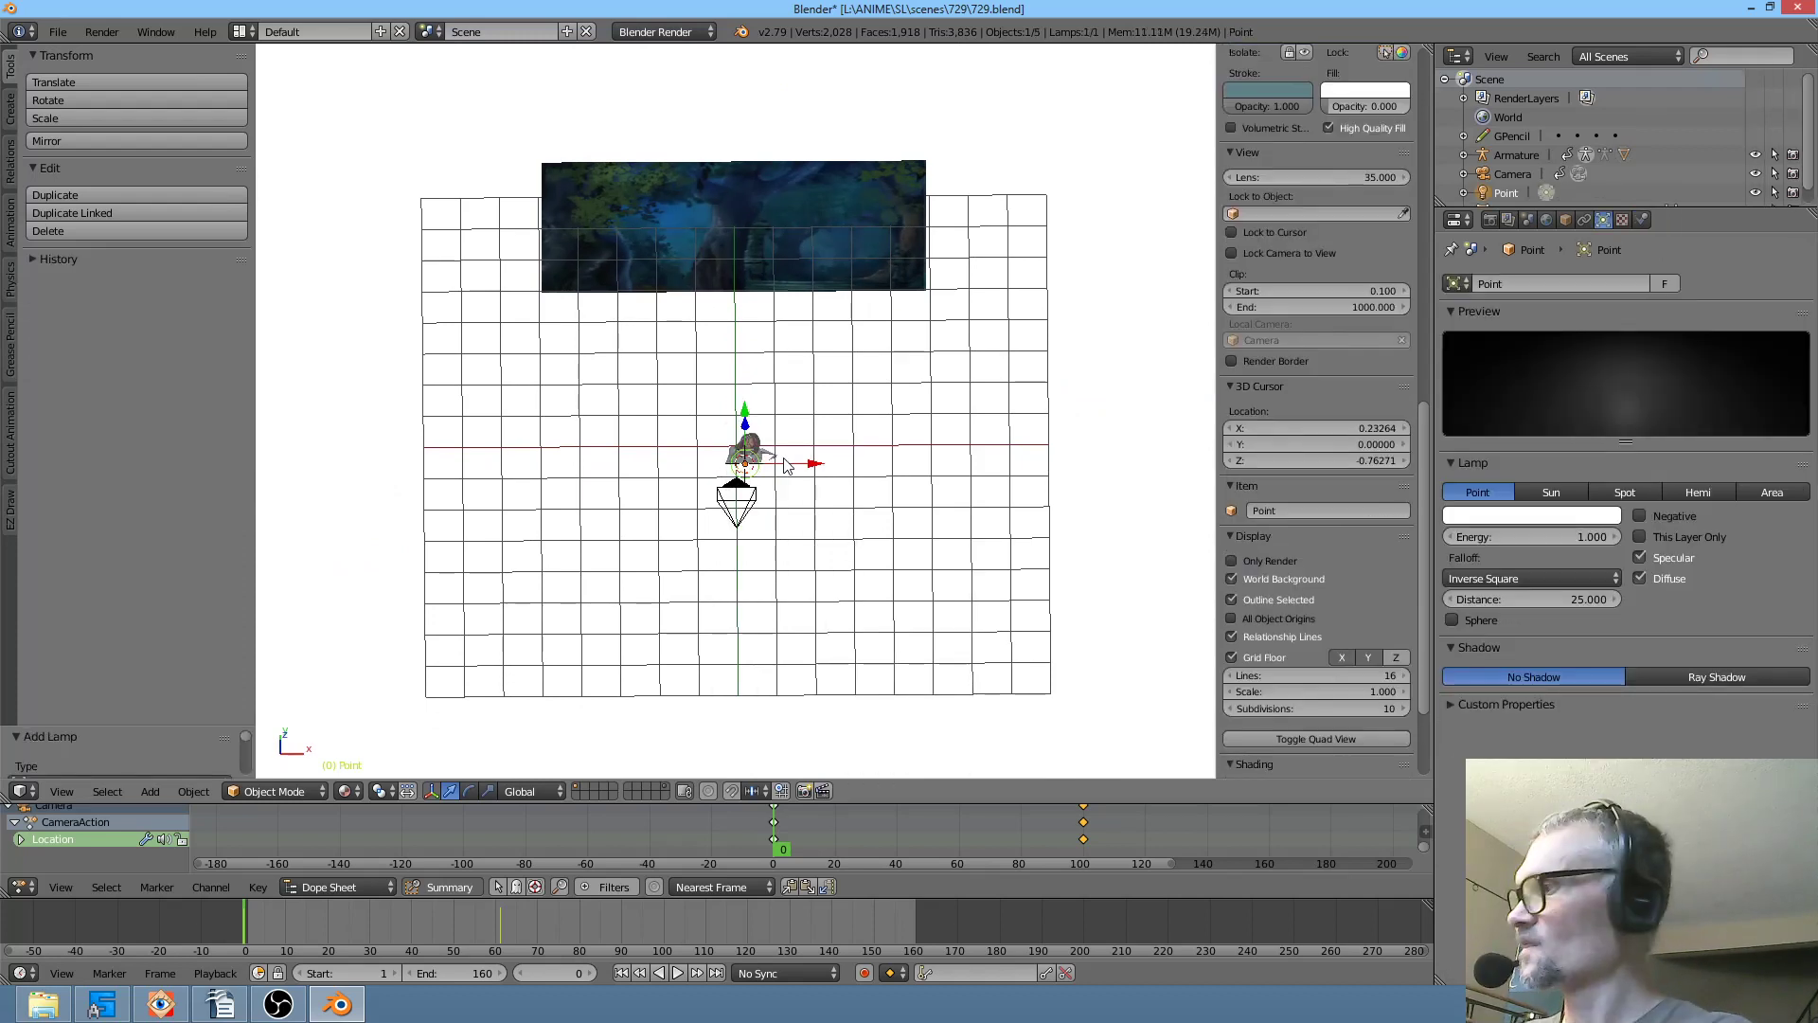
key(g)
click(829, 476)
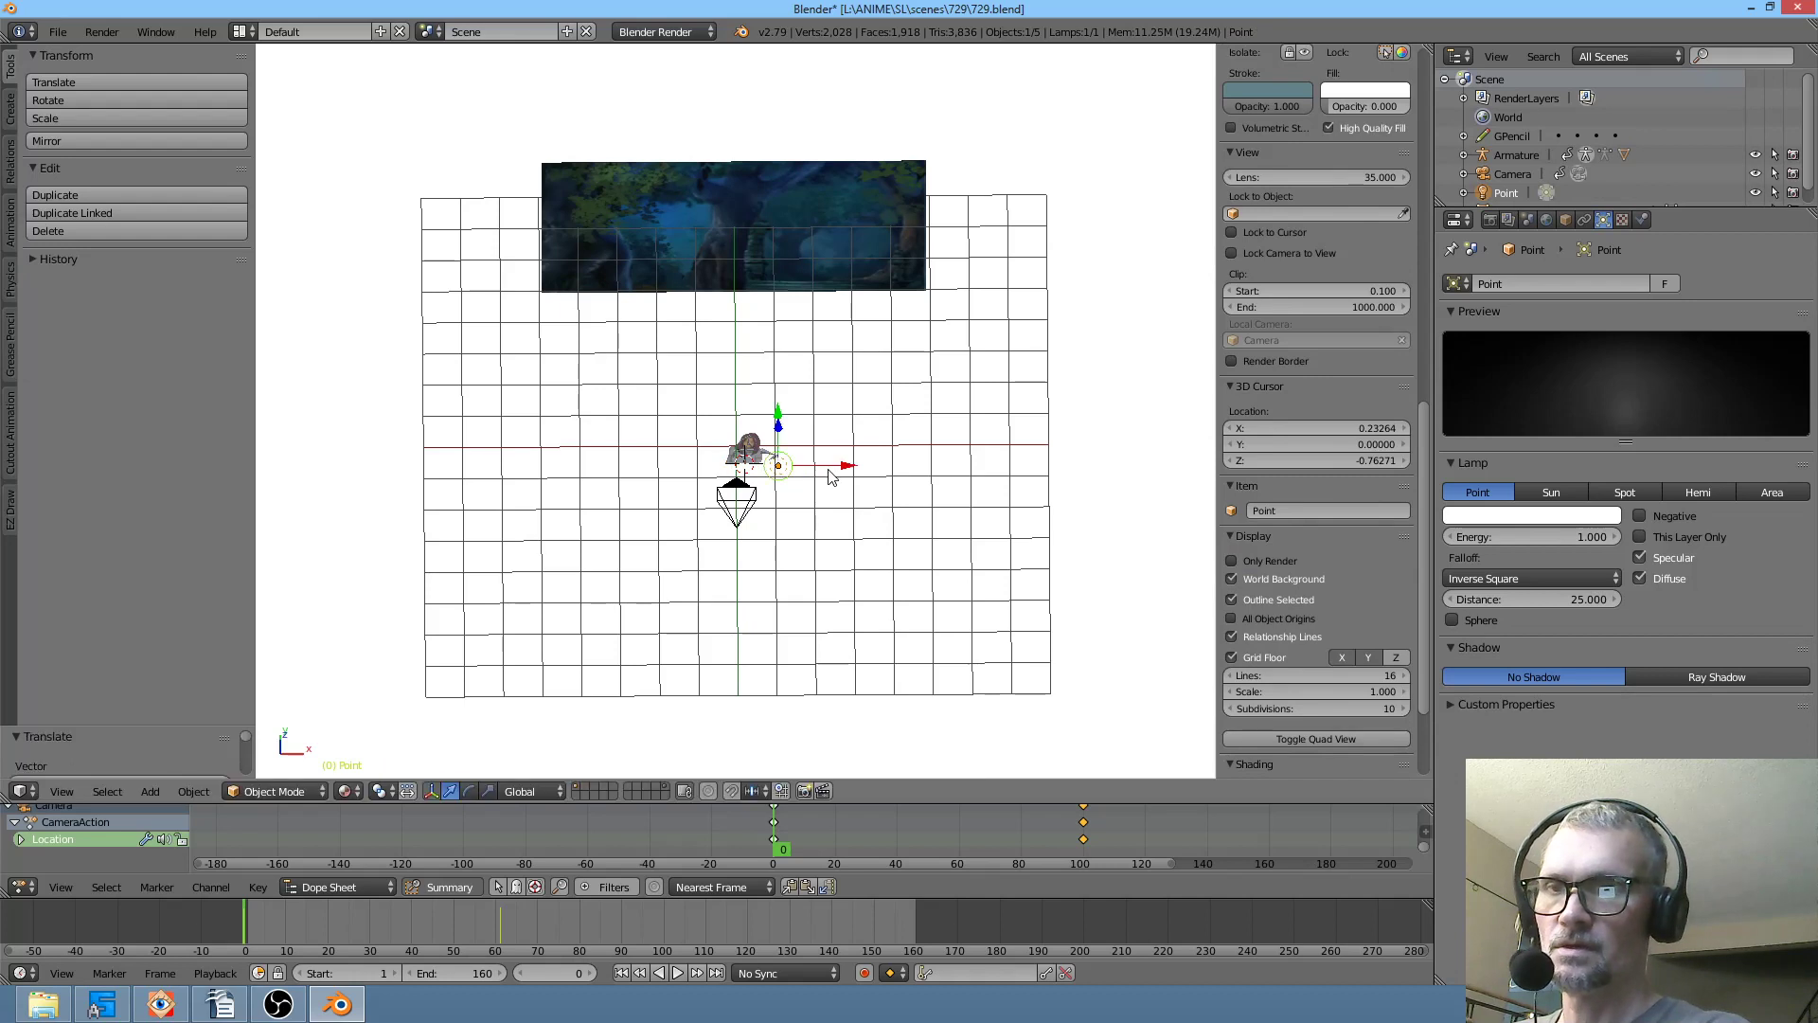
- Raise the point lamp to the height of the character's head and bring it close beside the hair
key(KP_1)
scroll(834, 454, up, 6)
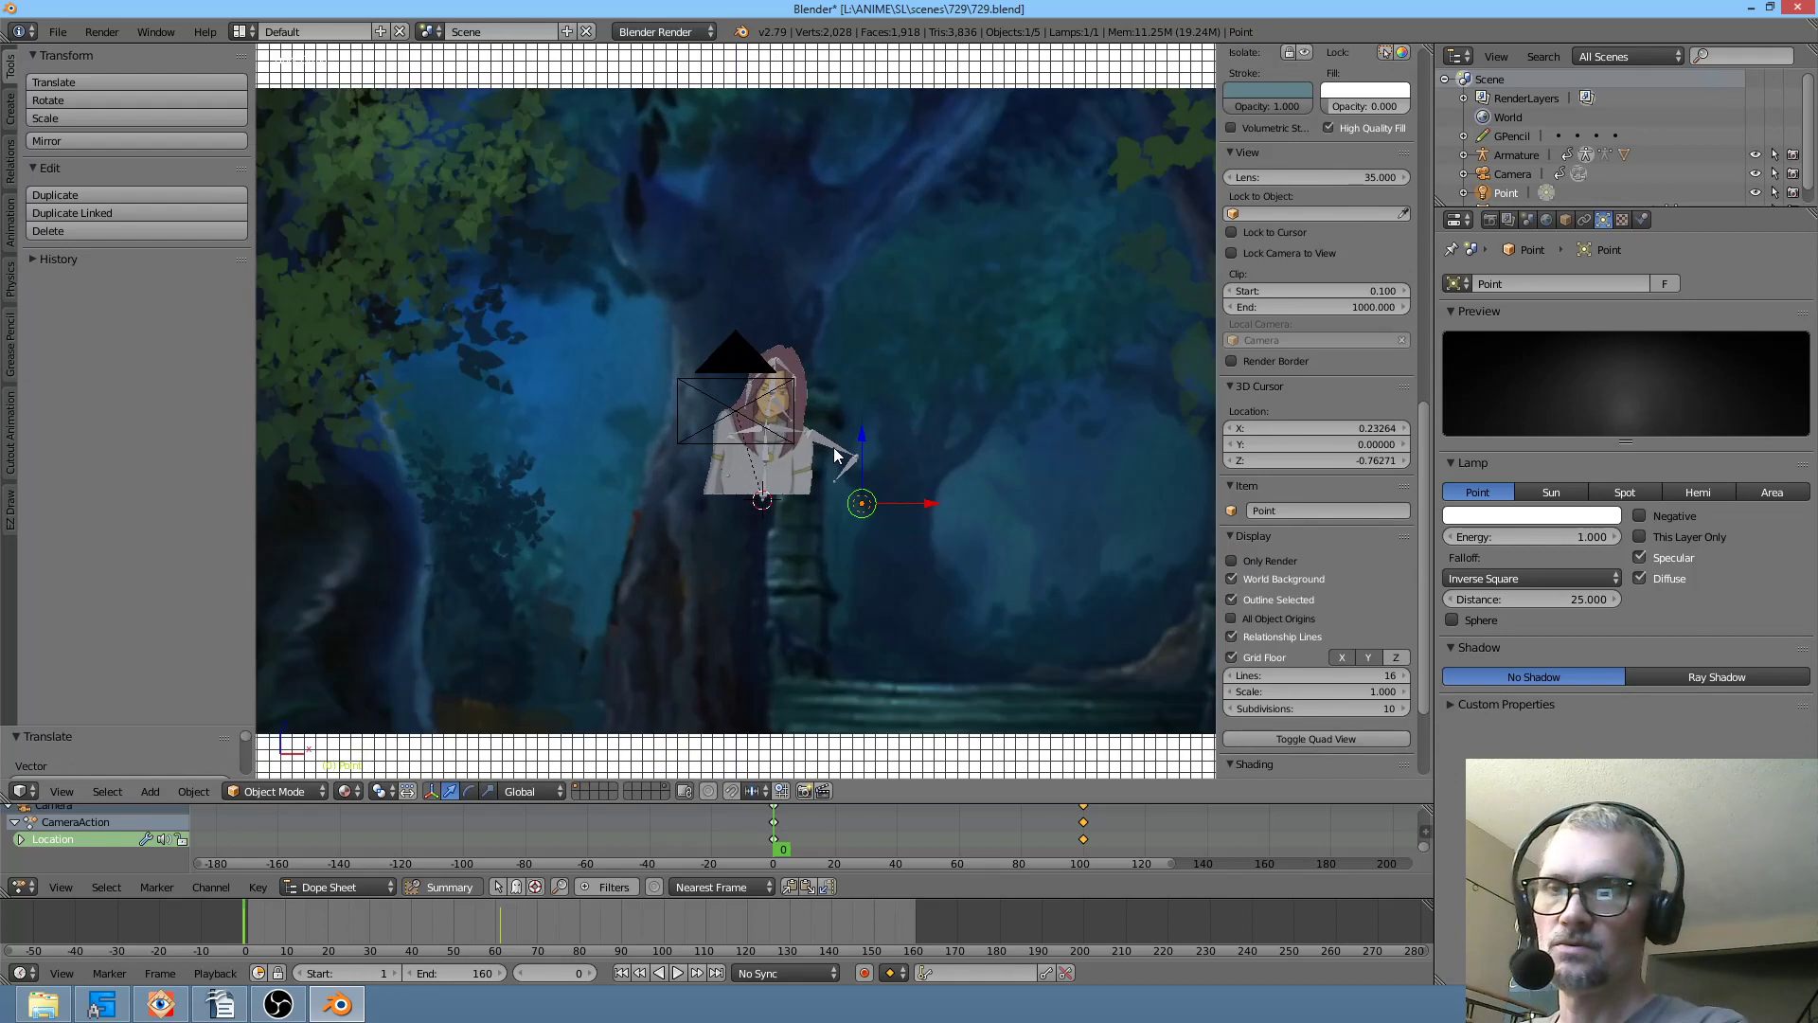
scroll(838, 475, up, 5)
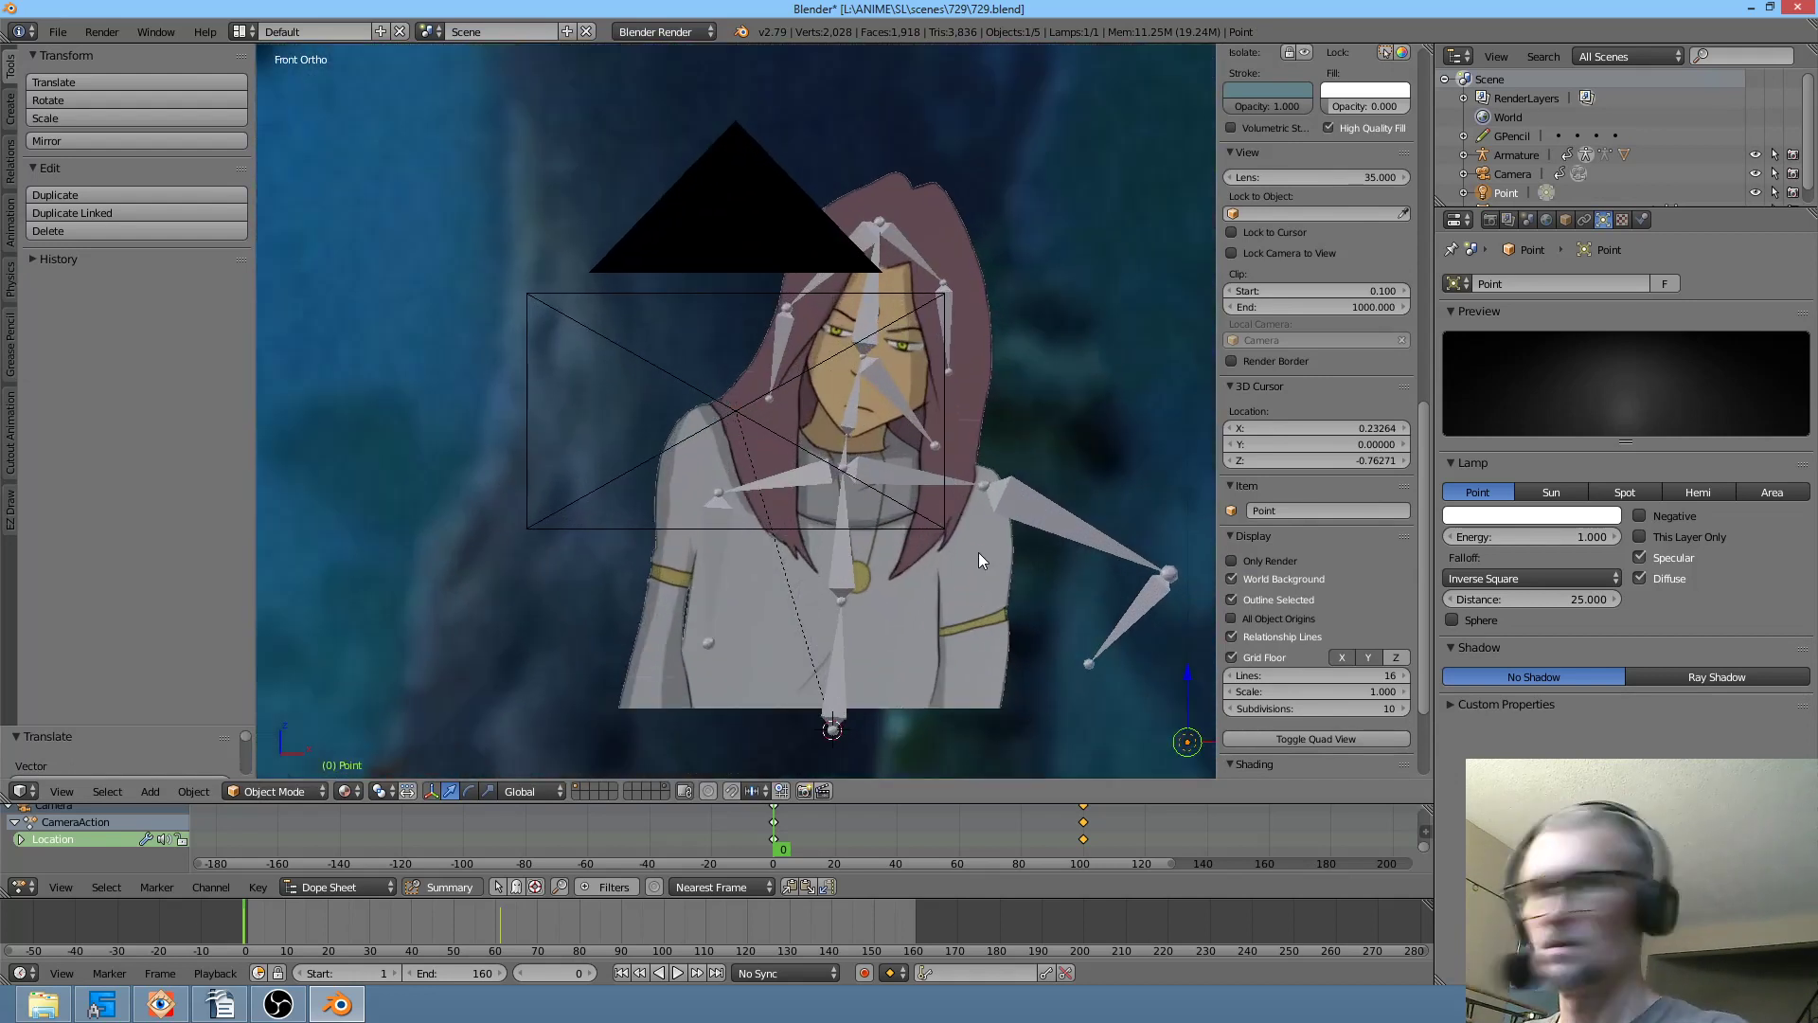
key(g)
click(946, 79)
drag(1028, 268, 941, 394)
key(g)
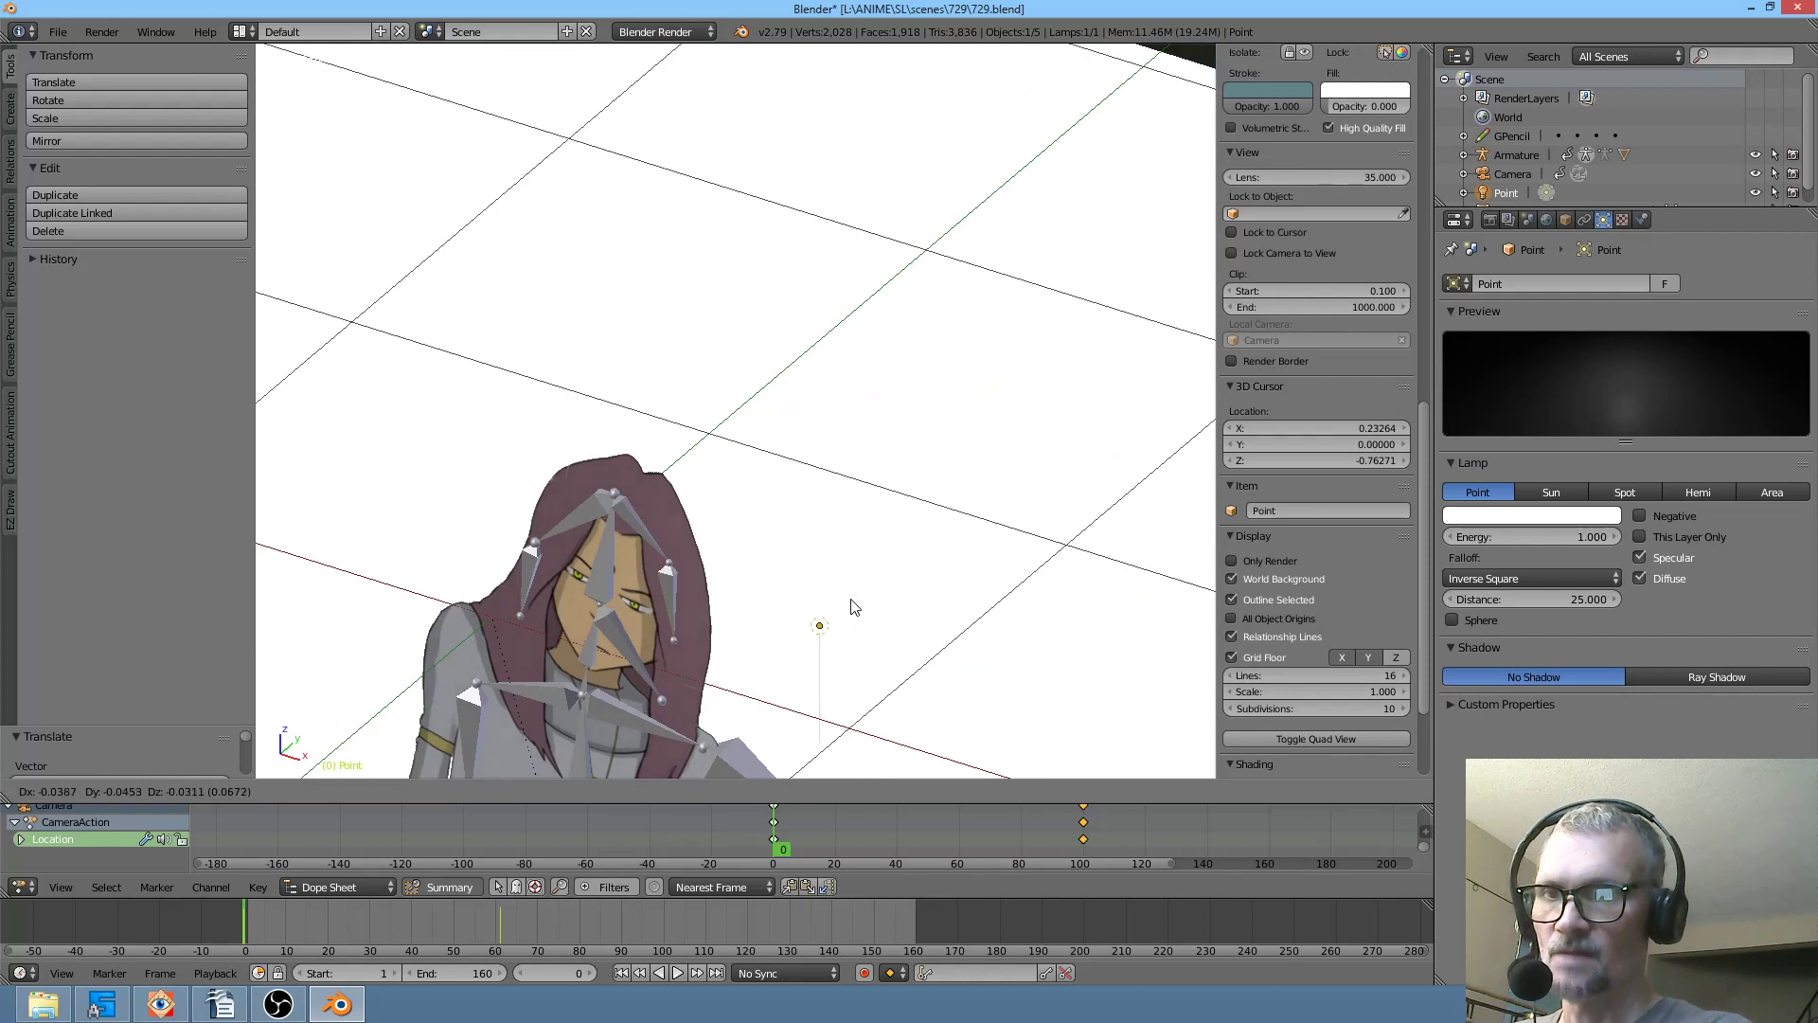
click(765, 674)
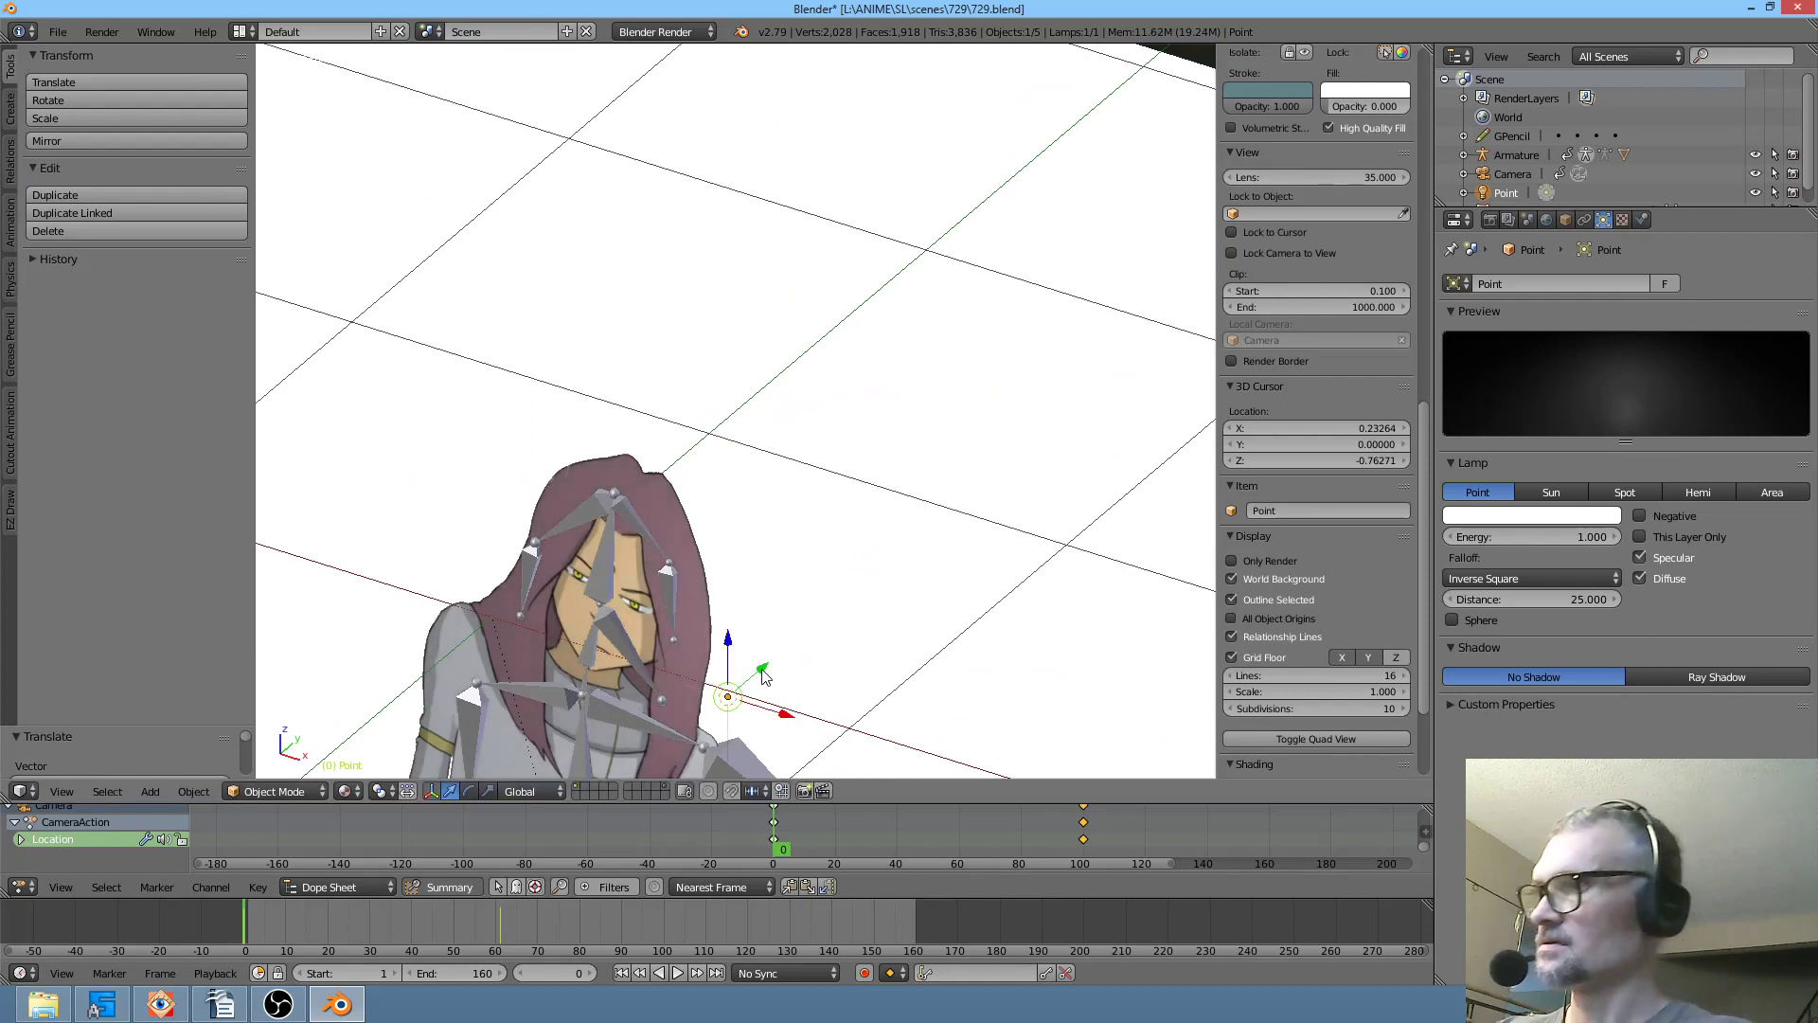
- In camera view, move the point lamp to the edge of the character's hair and set its energy to 0.920
key(KP_0)
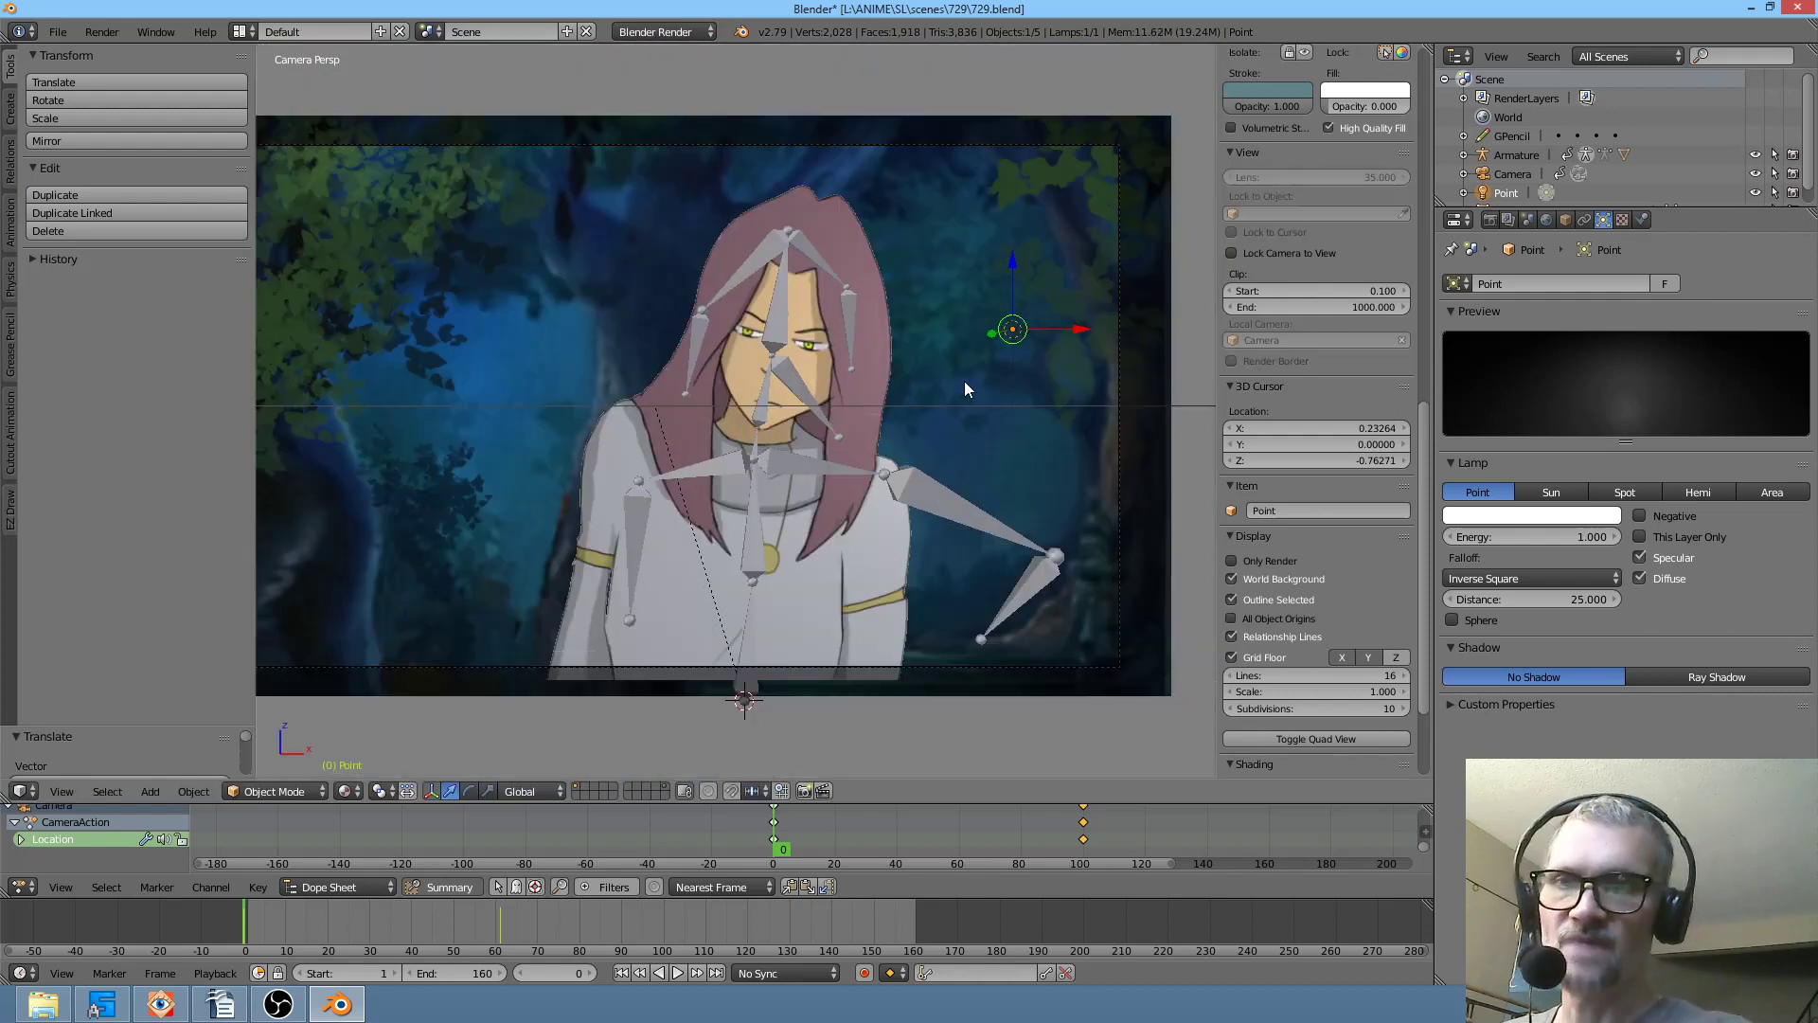
mouse_move(1534, 536)
mouse_down()
mouse_move(1601, 536)
mouse_move(1477, 536)
mouse_move(1534, 536)
mouse_move(1509, 536)
mouse_up()
drag(1020, 338, 906, 348)
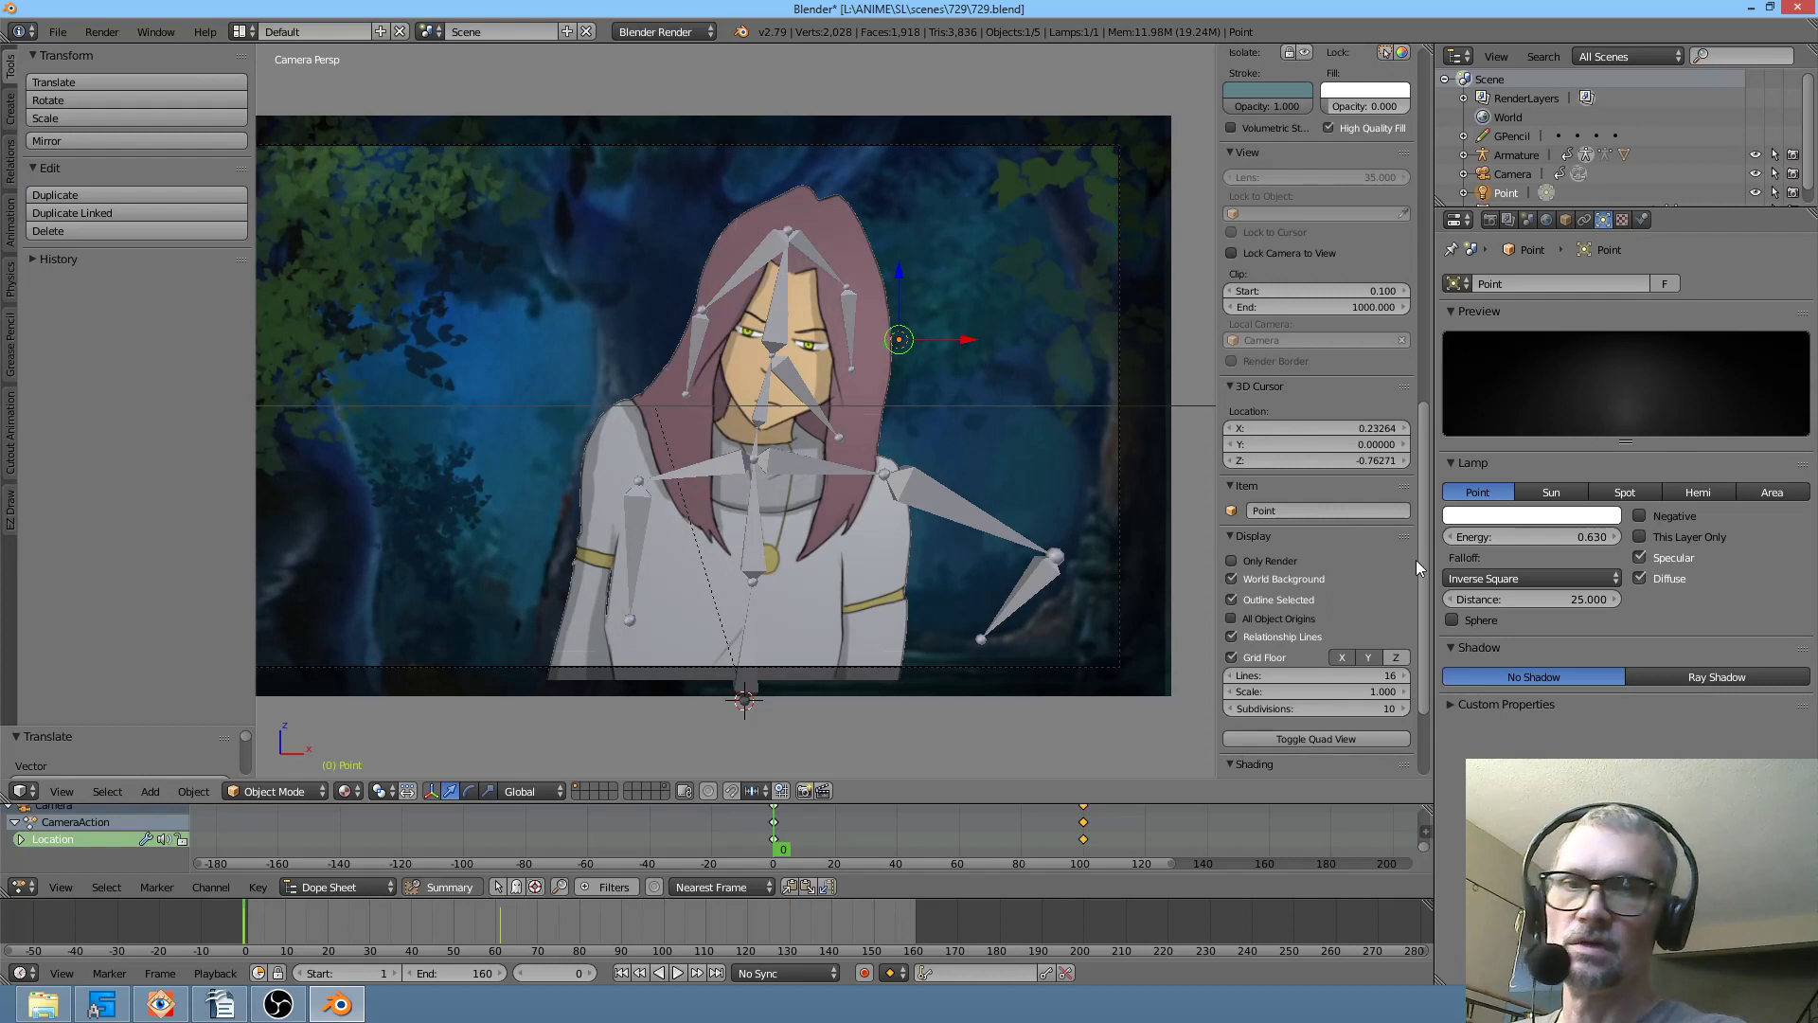
drag(1571, 540, 1515, 540)
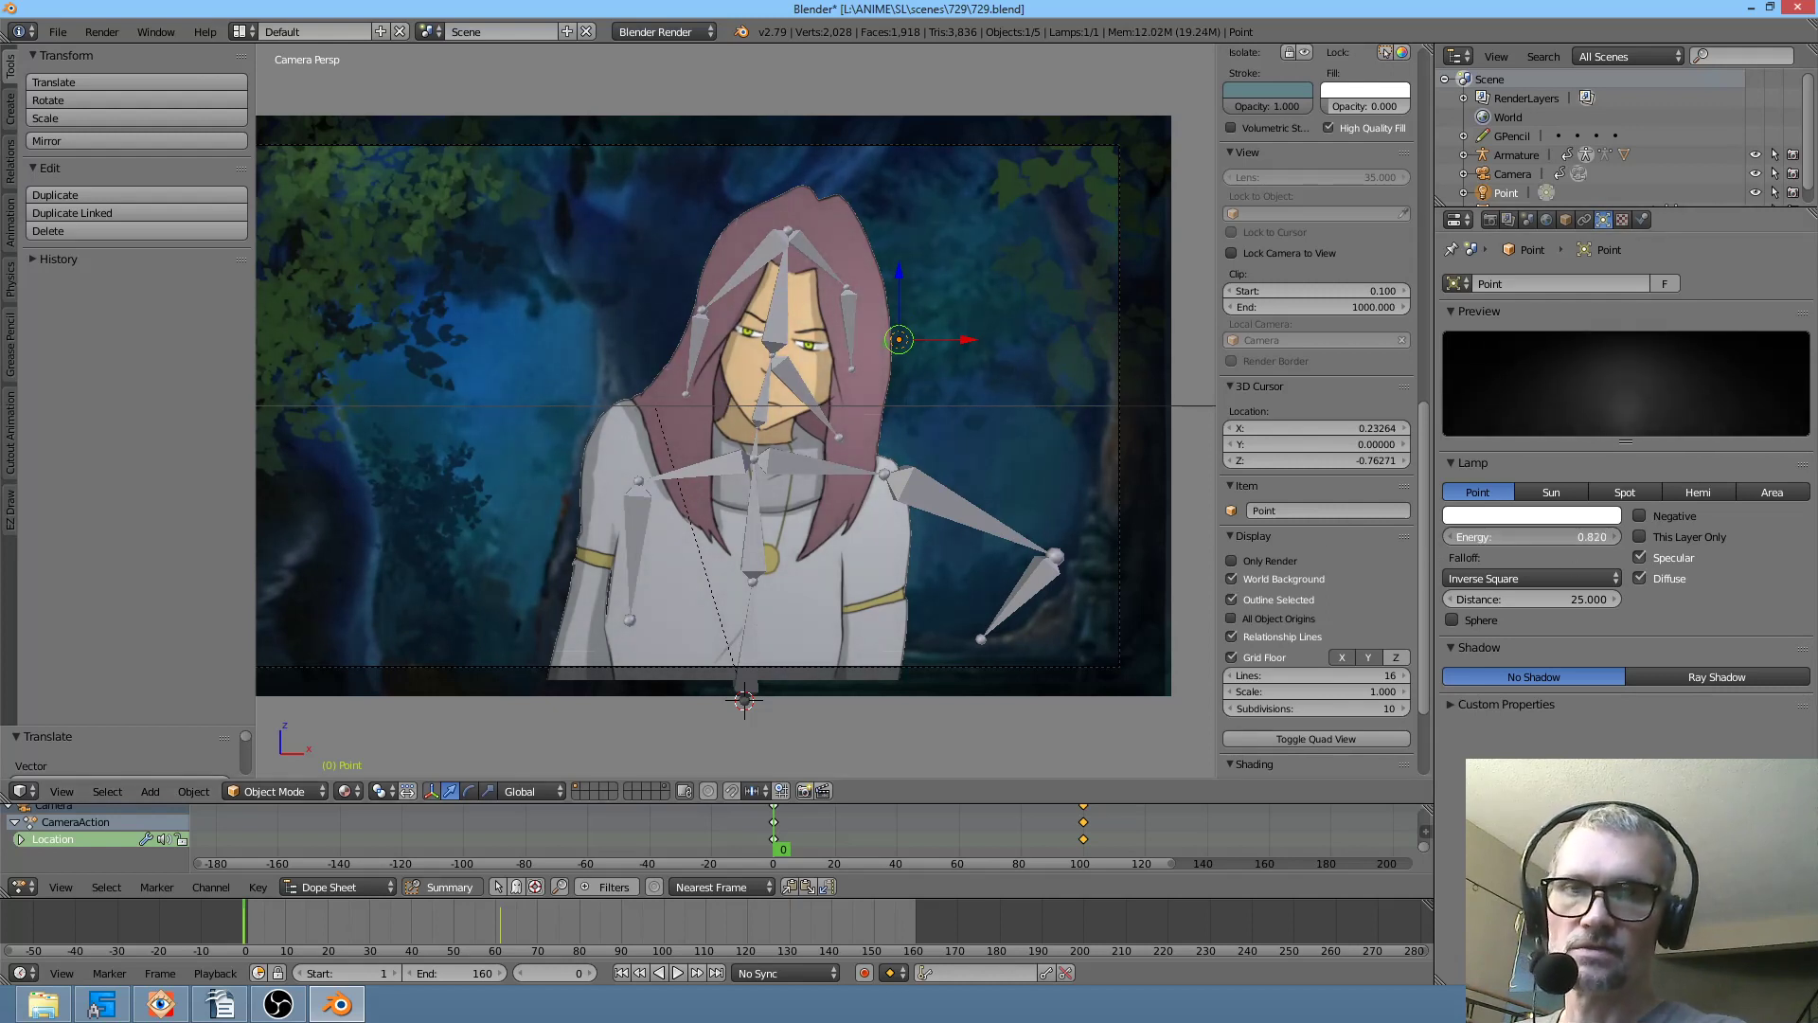
drag(1544, 537, 1562, 537)
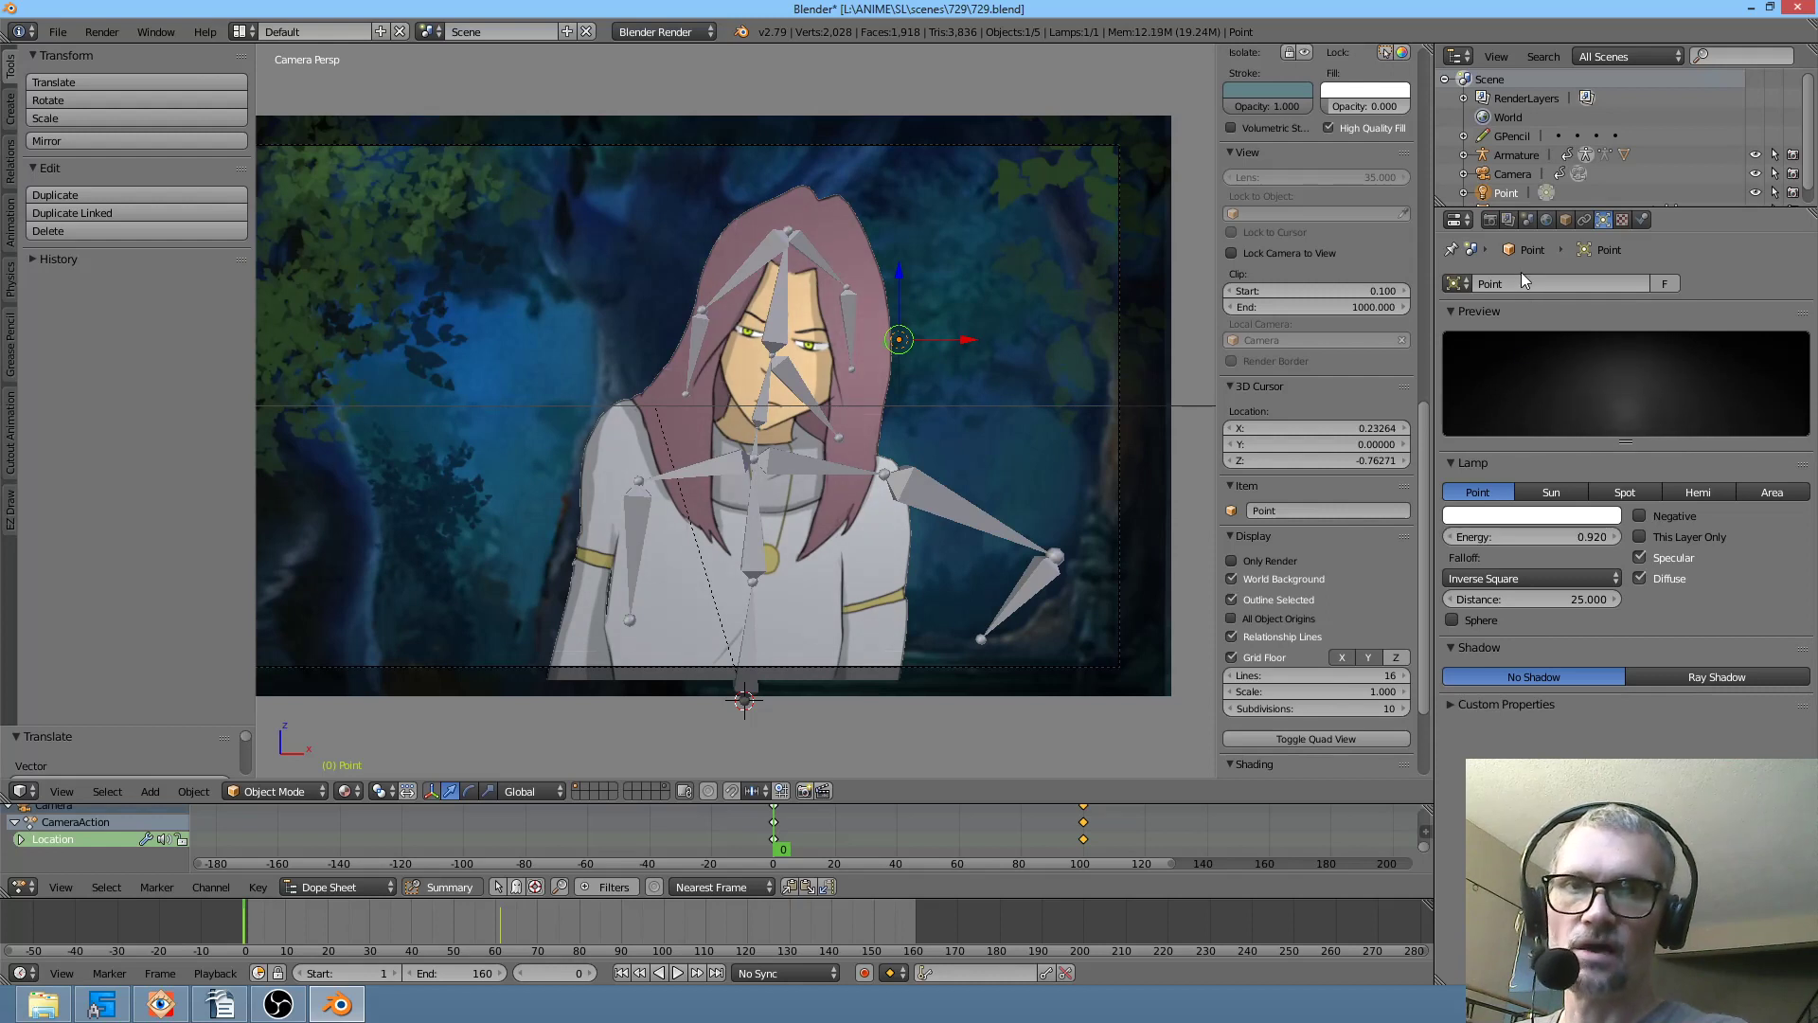
- Select the character plane TIA.0000 and lower its material's Emit value so the lamp shades the character
right_click(615, 451)
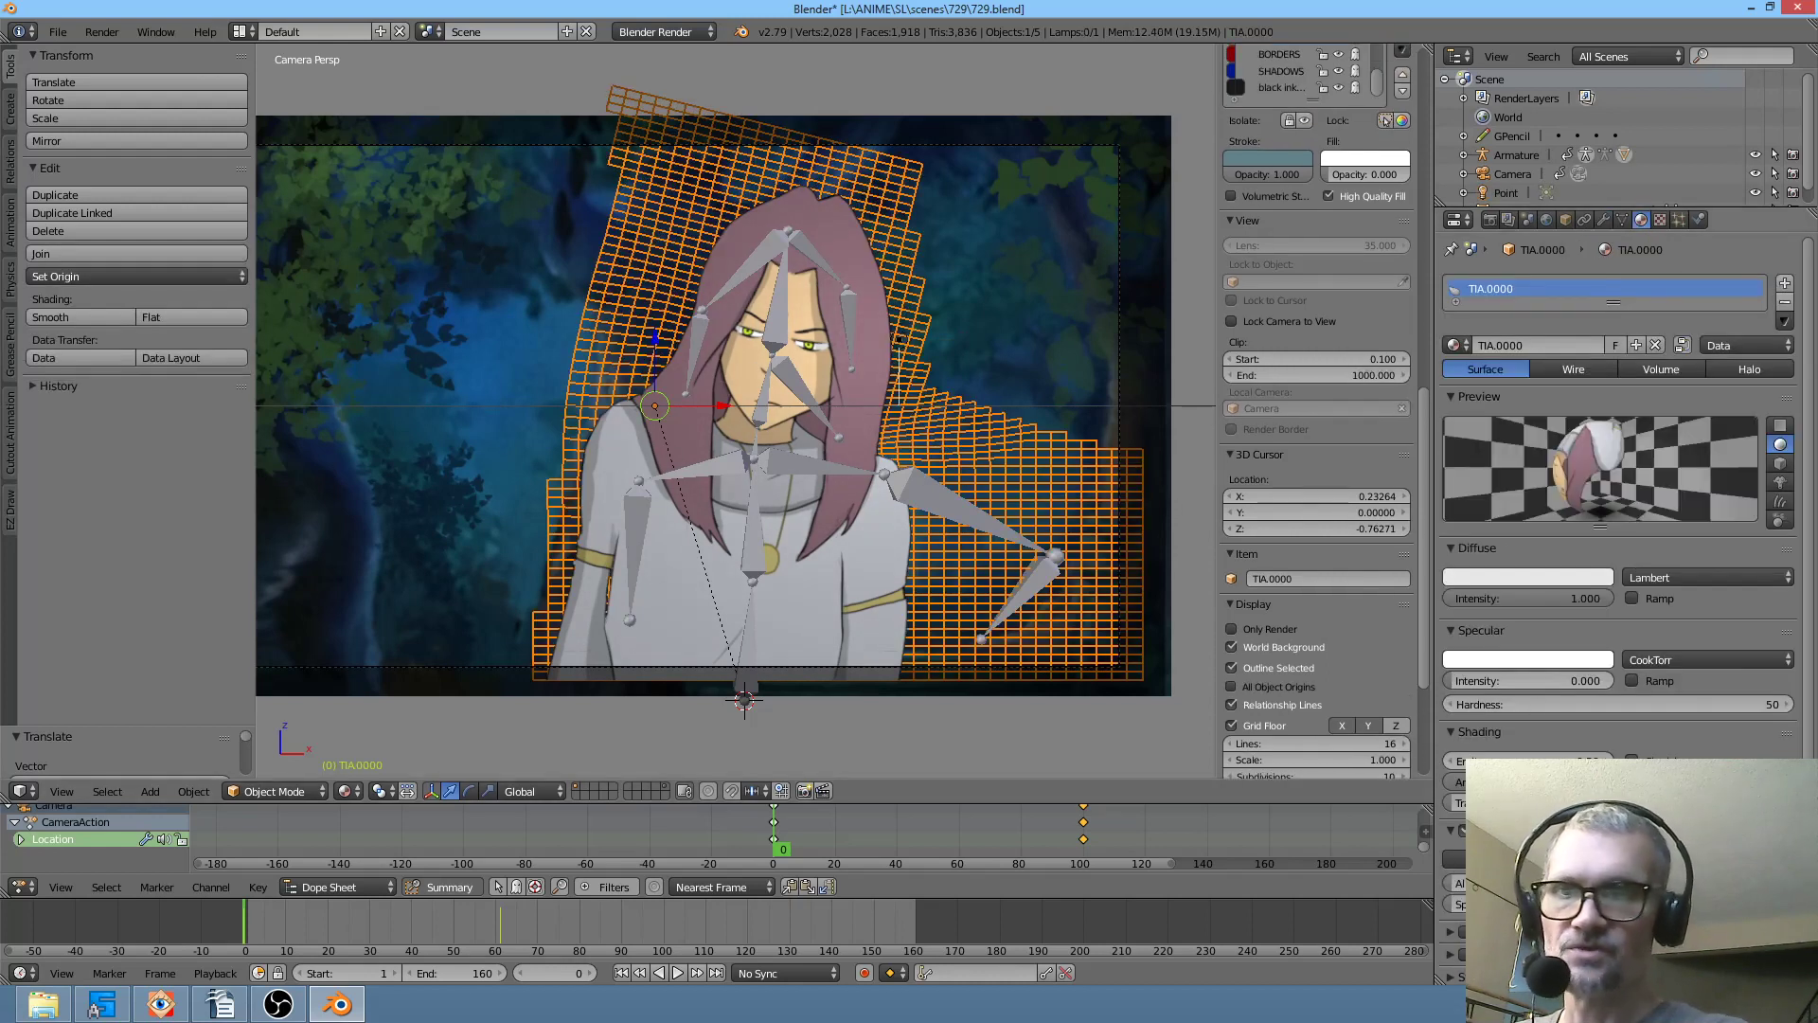
drag(1543, 761, 1515, 761)
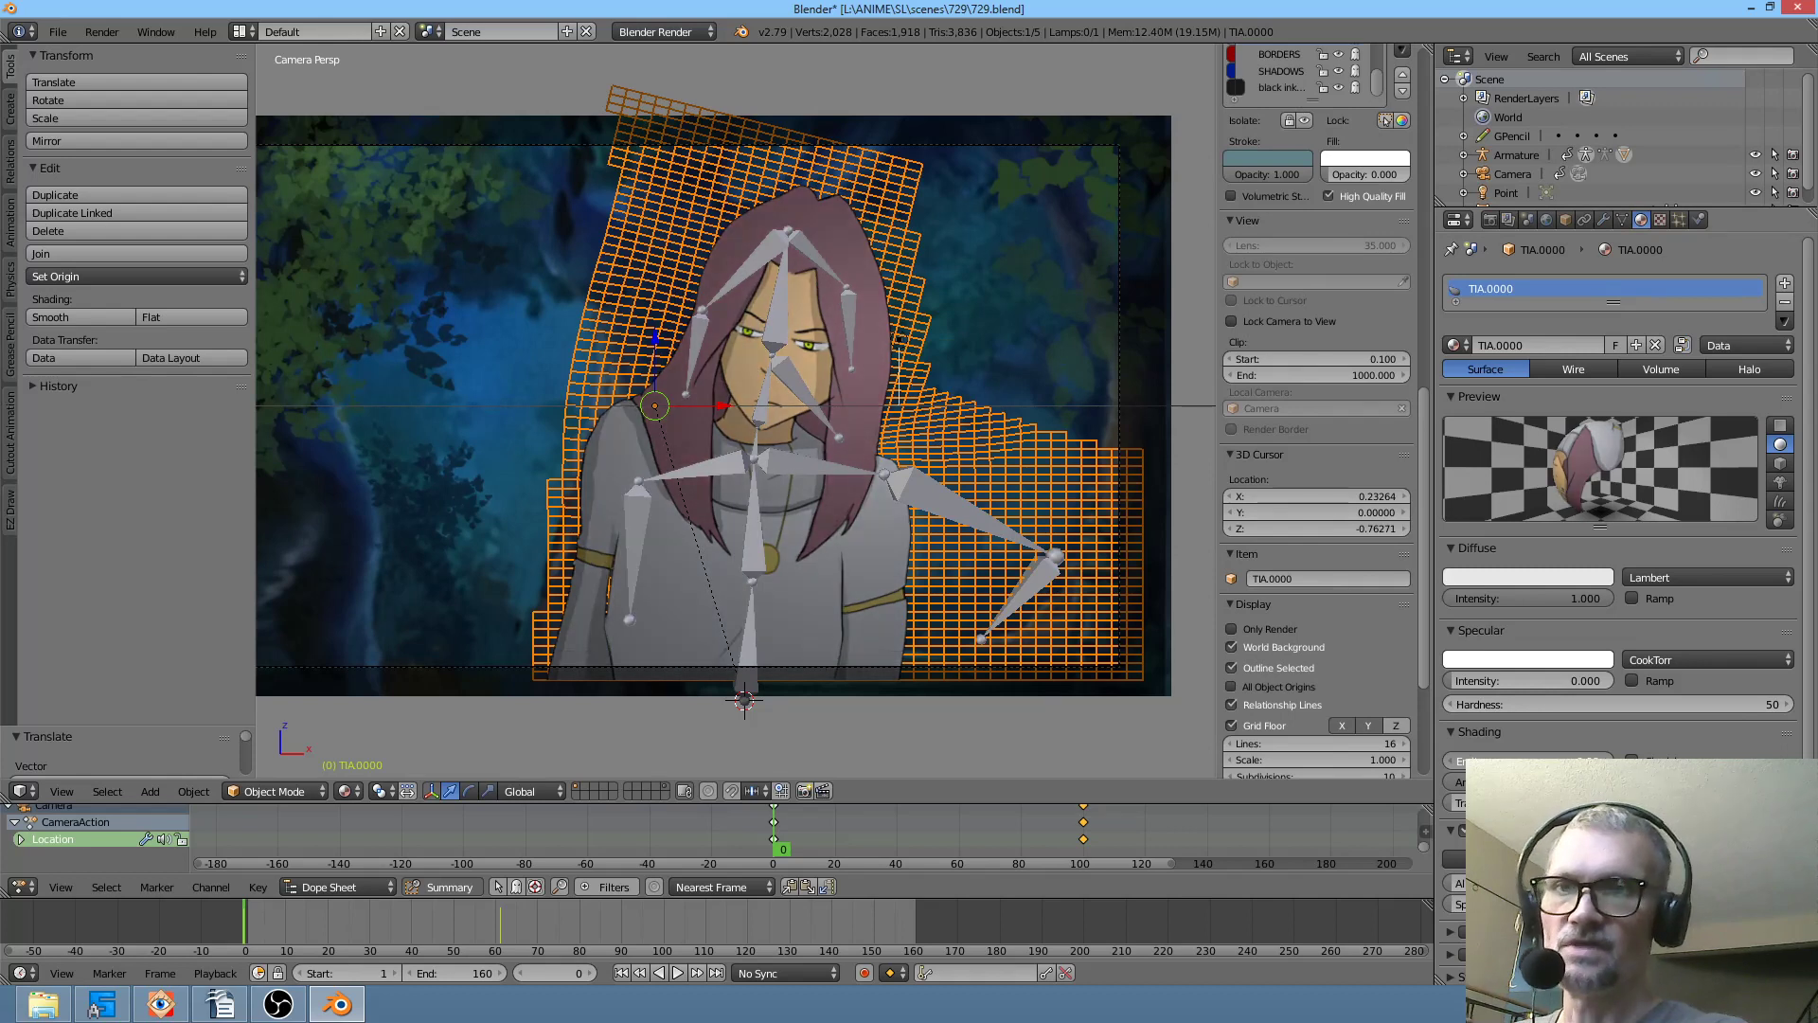
scroll(955, 354, up, 2)
scroll(954, 355, down, 1)
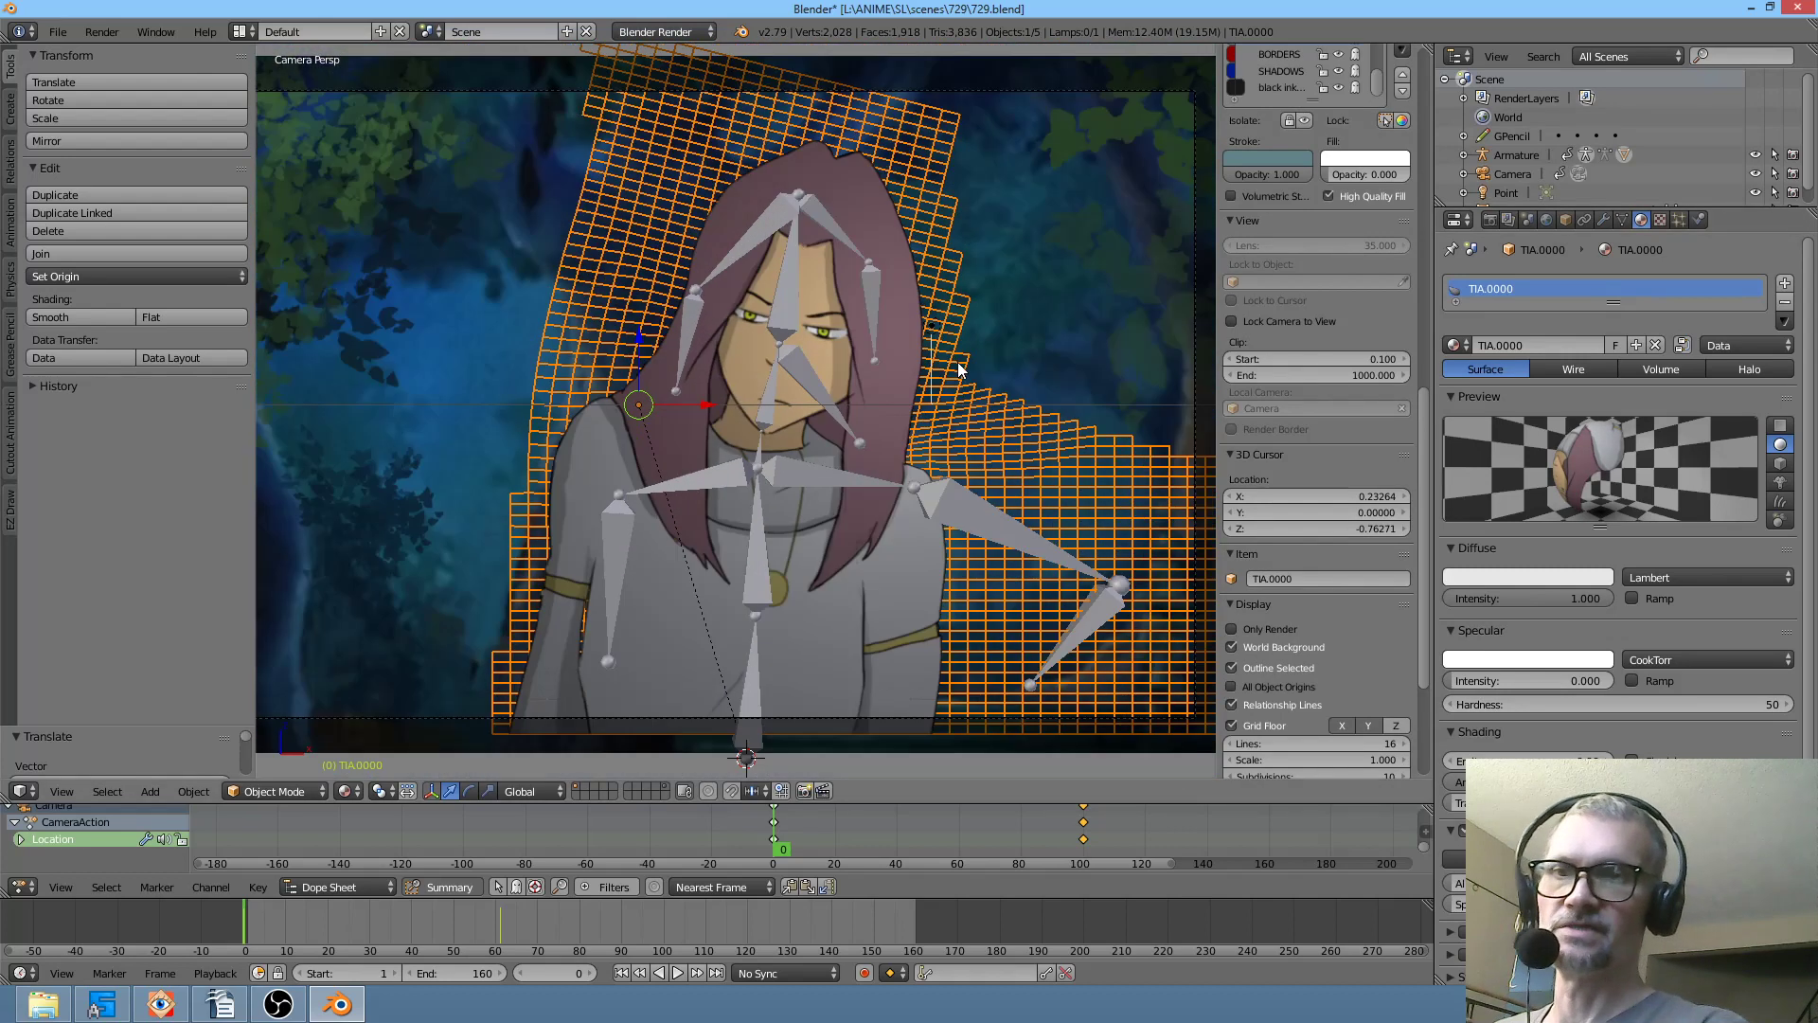
scroll(946, 367, up, 1)
scroll(947, 367, down, 1)
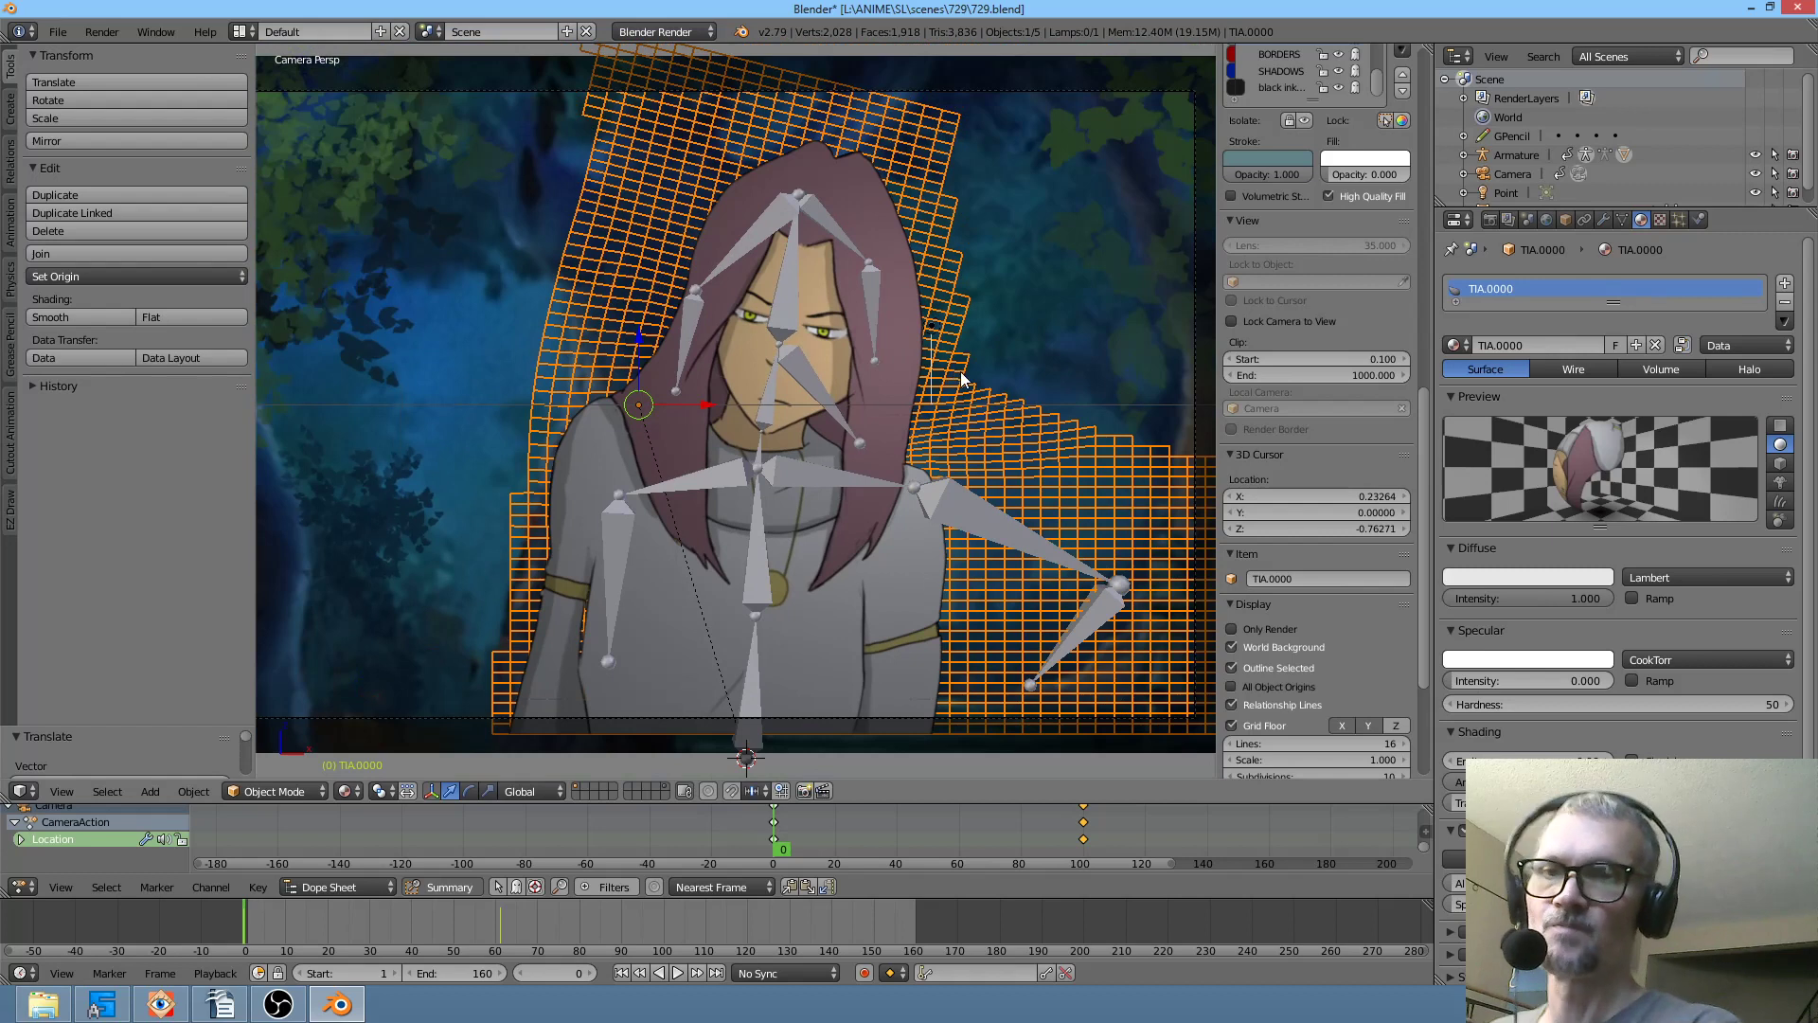
key(Tab)
key(Tab)
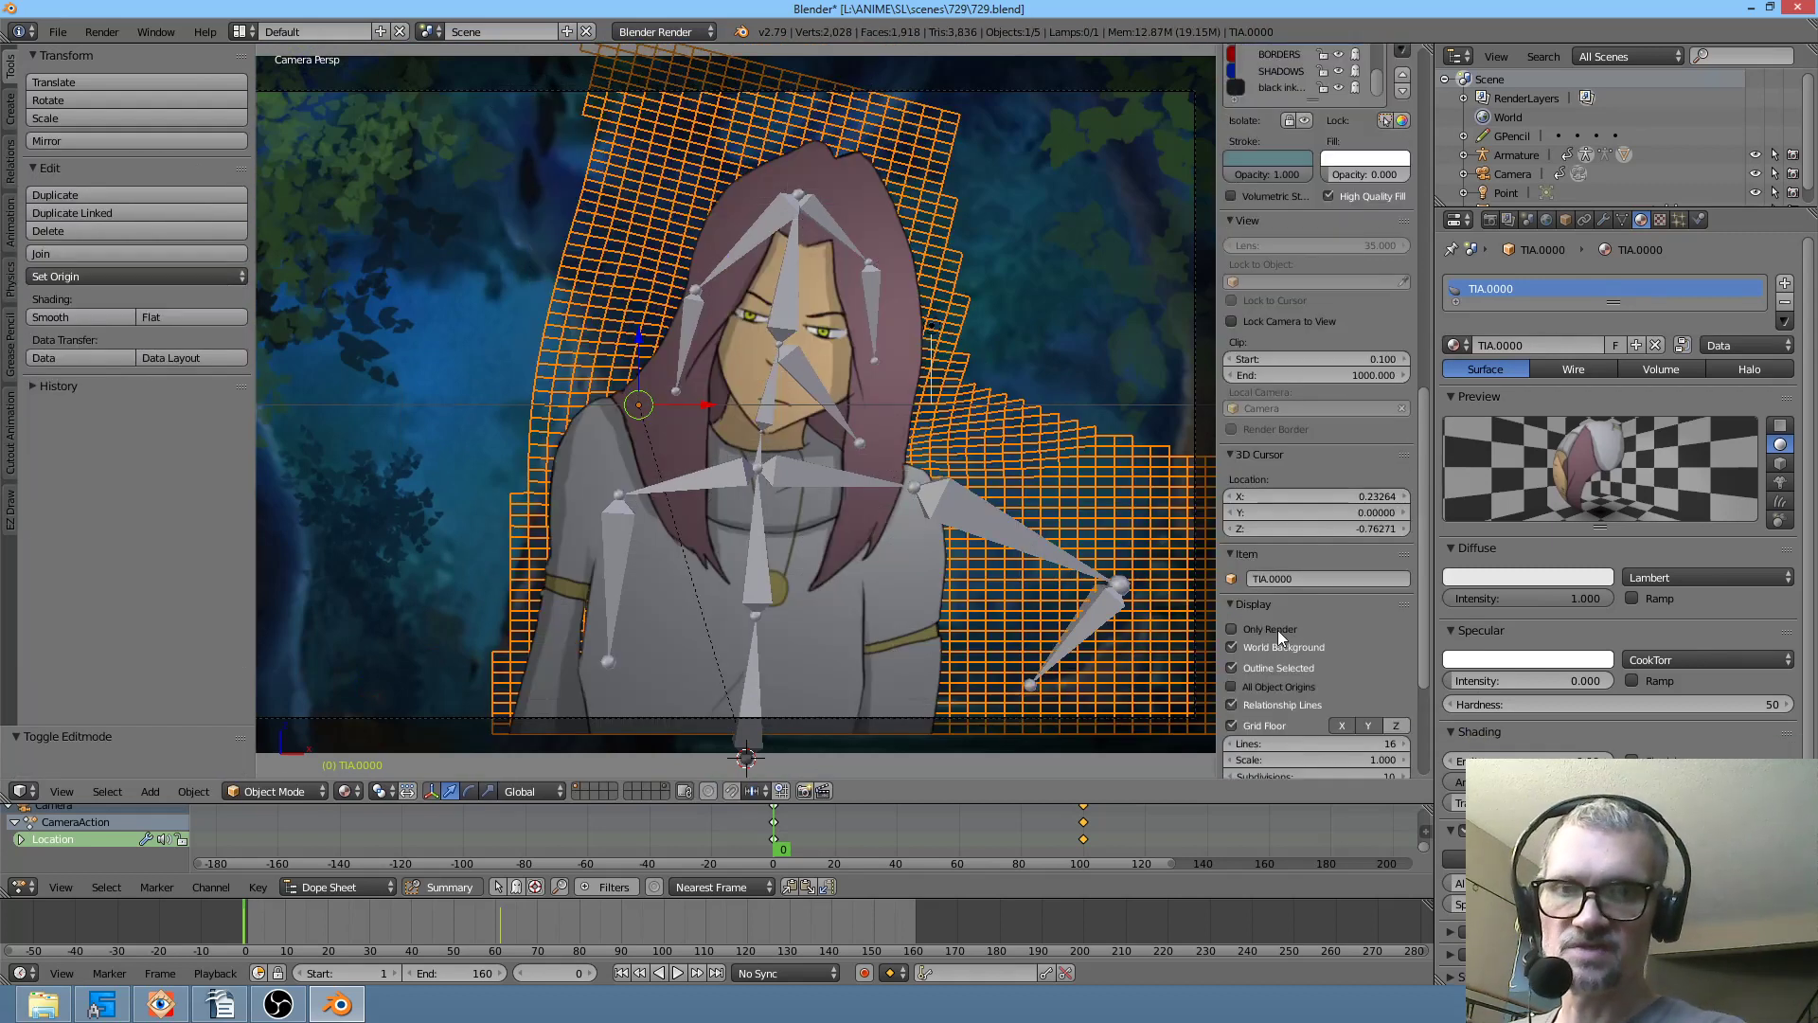
- Turn on Only Render and review the lit shot by playing and scrubbing the animation, ending at frame 0
click(1232, 629)
key(alt+a)
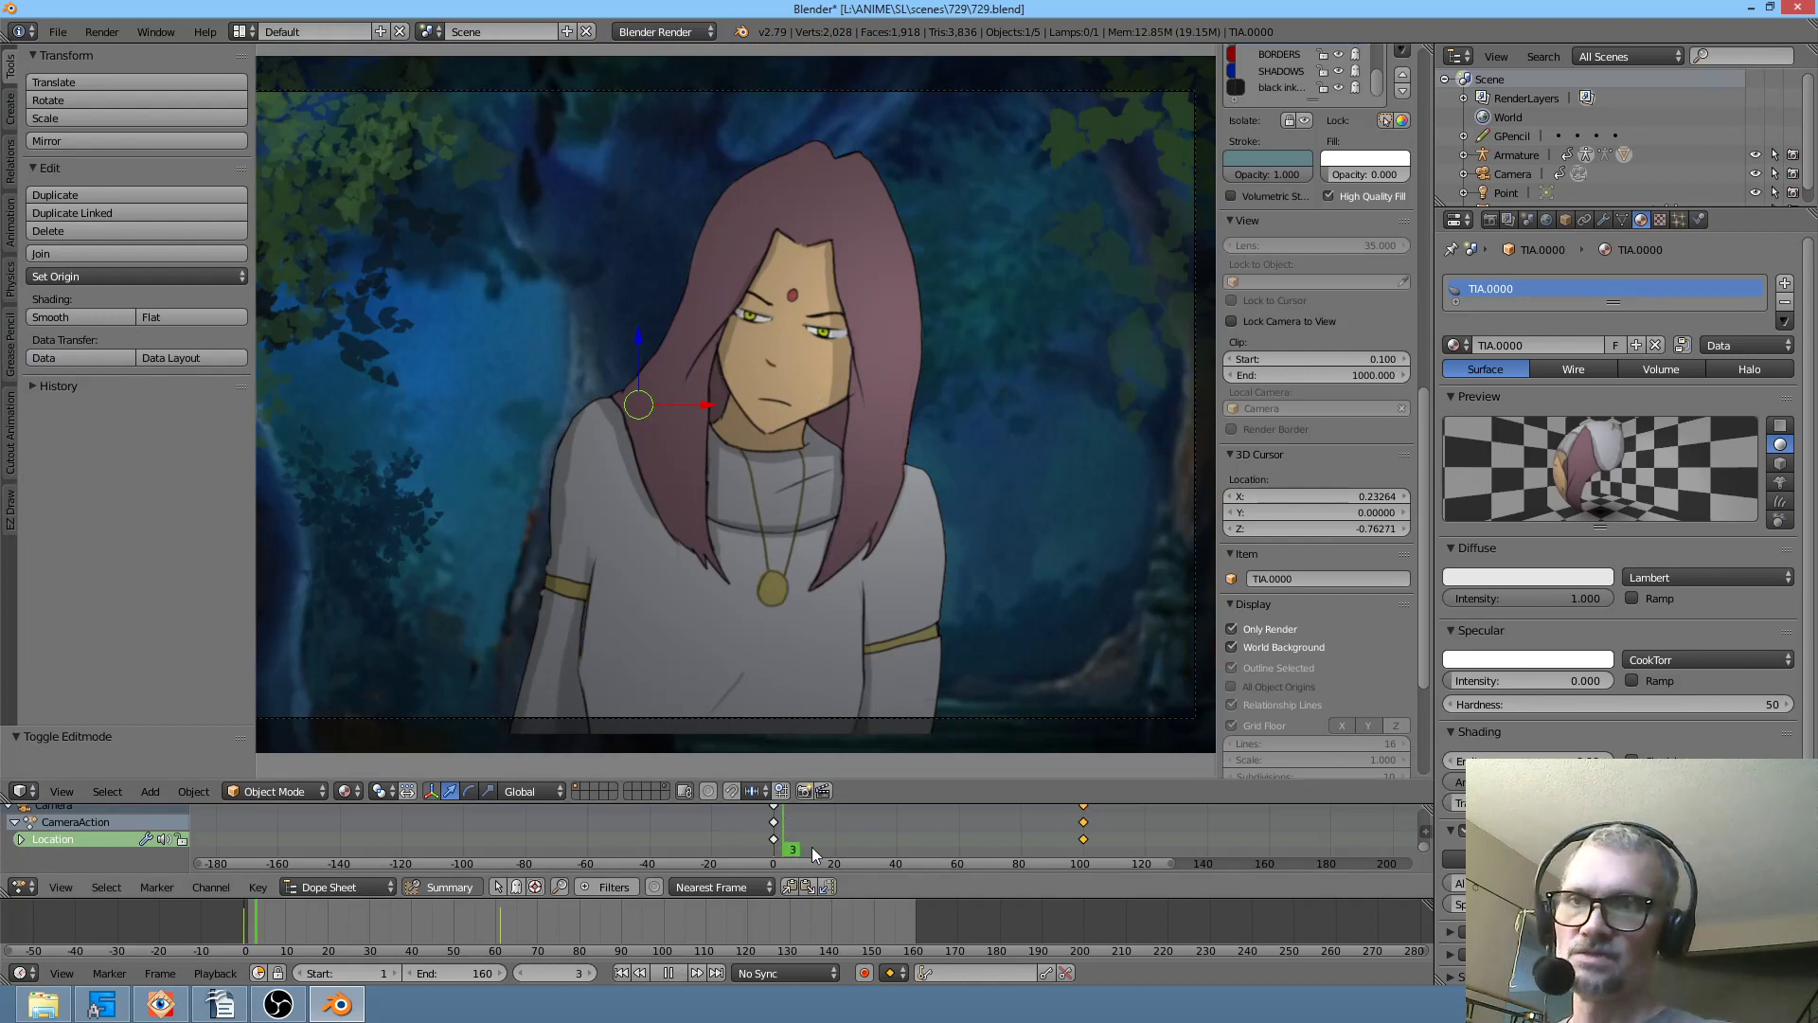
key(alt+a)
click(955, 828)
scroll(856, 512, down, 3)
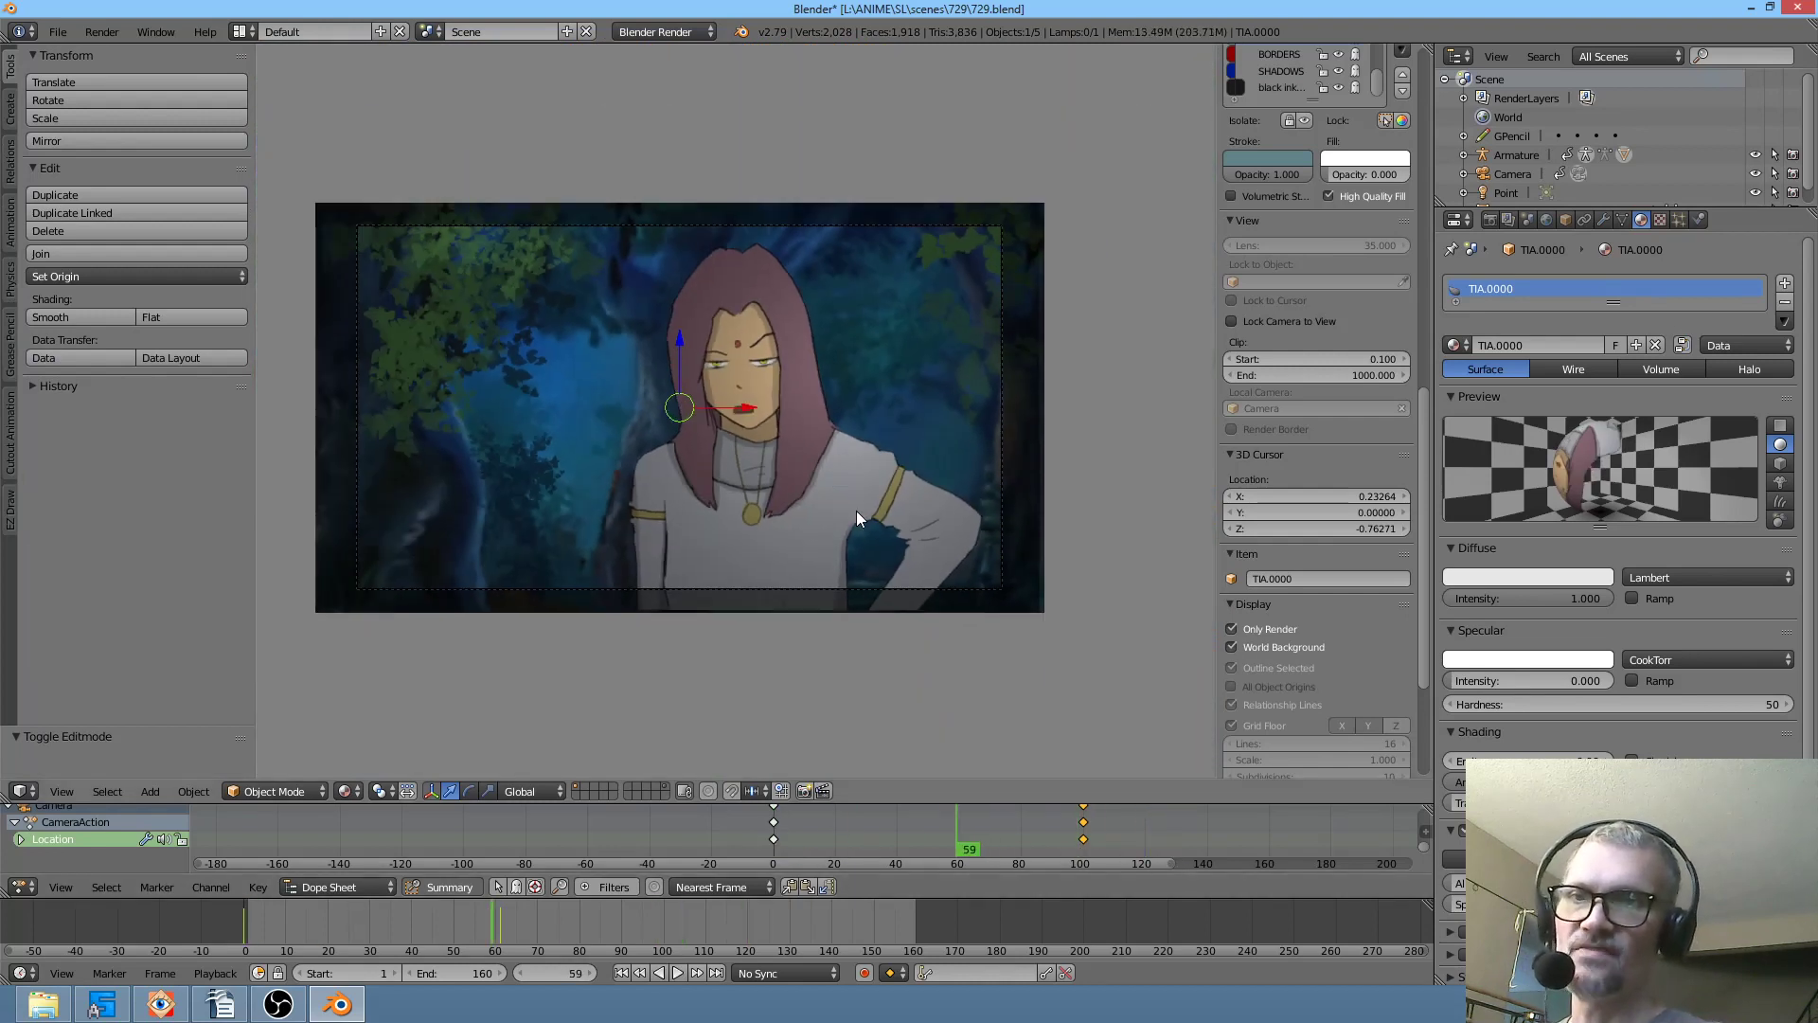
scroll(858, 513, up, 4)
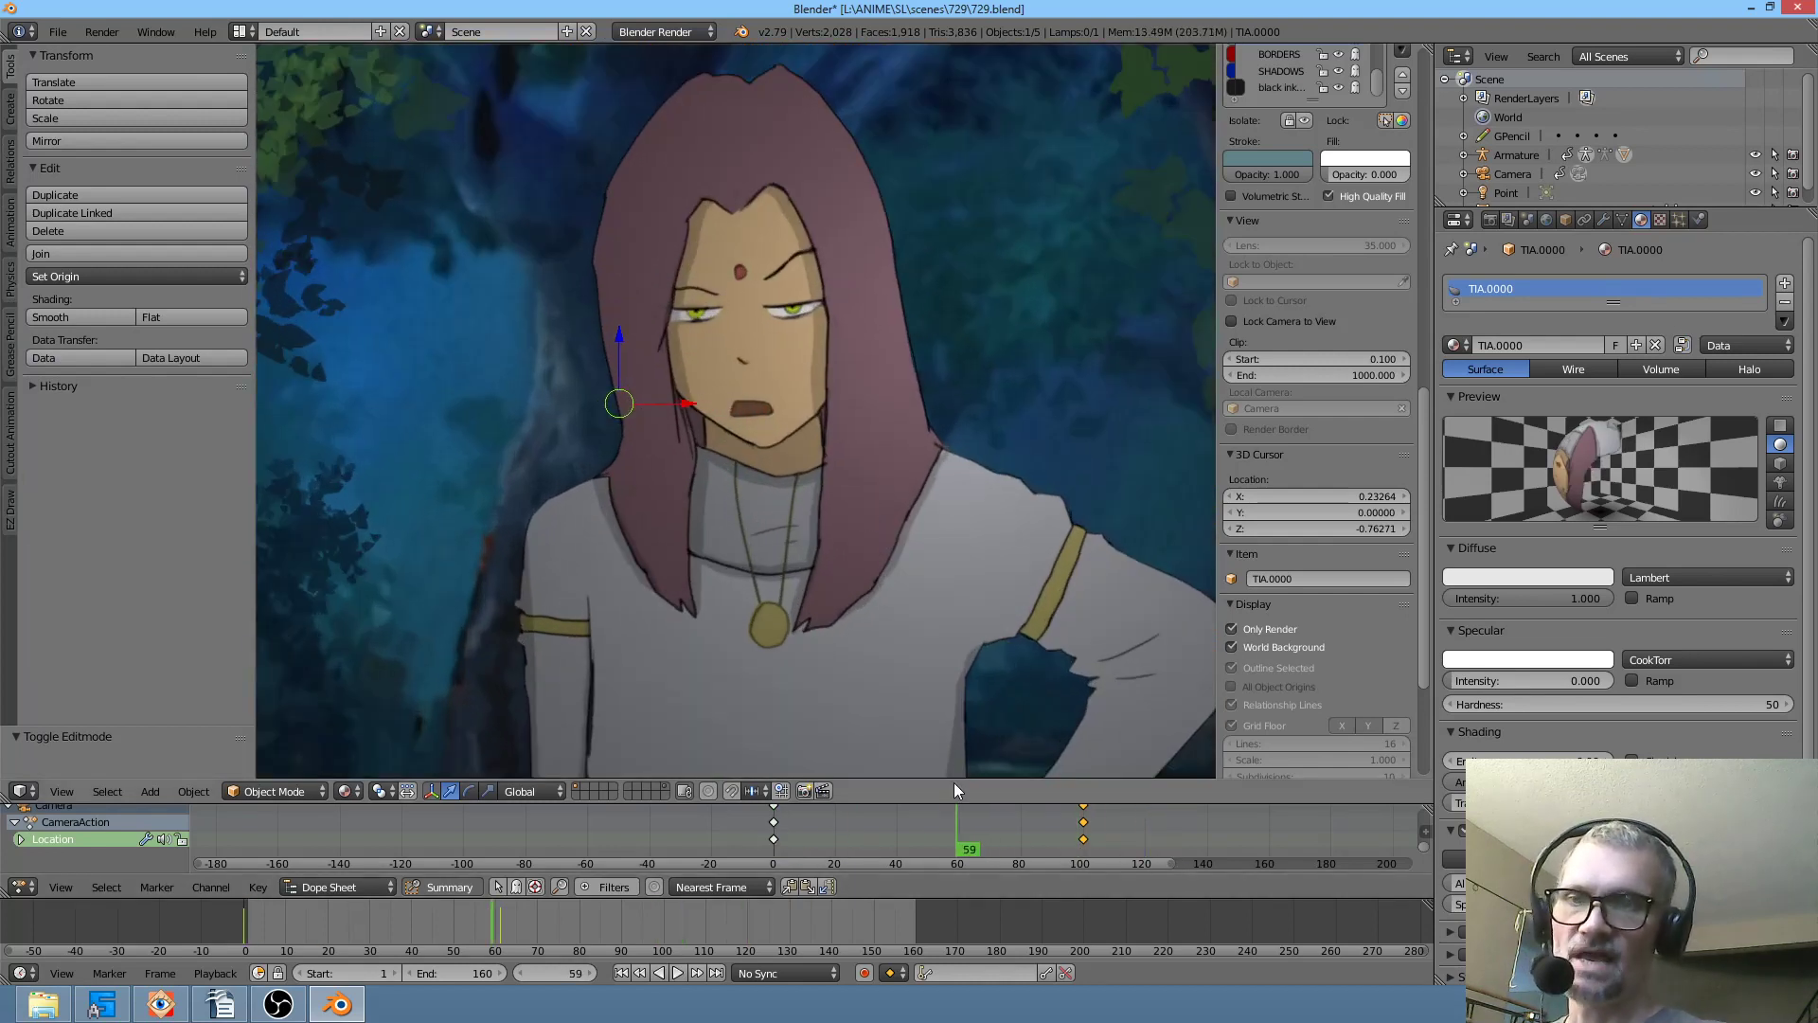
drag(943, 833, 663, 838)
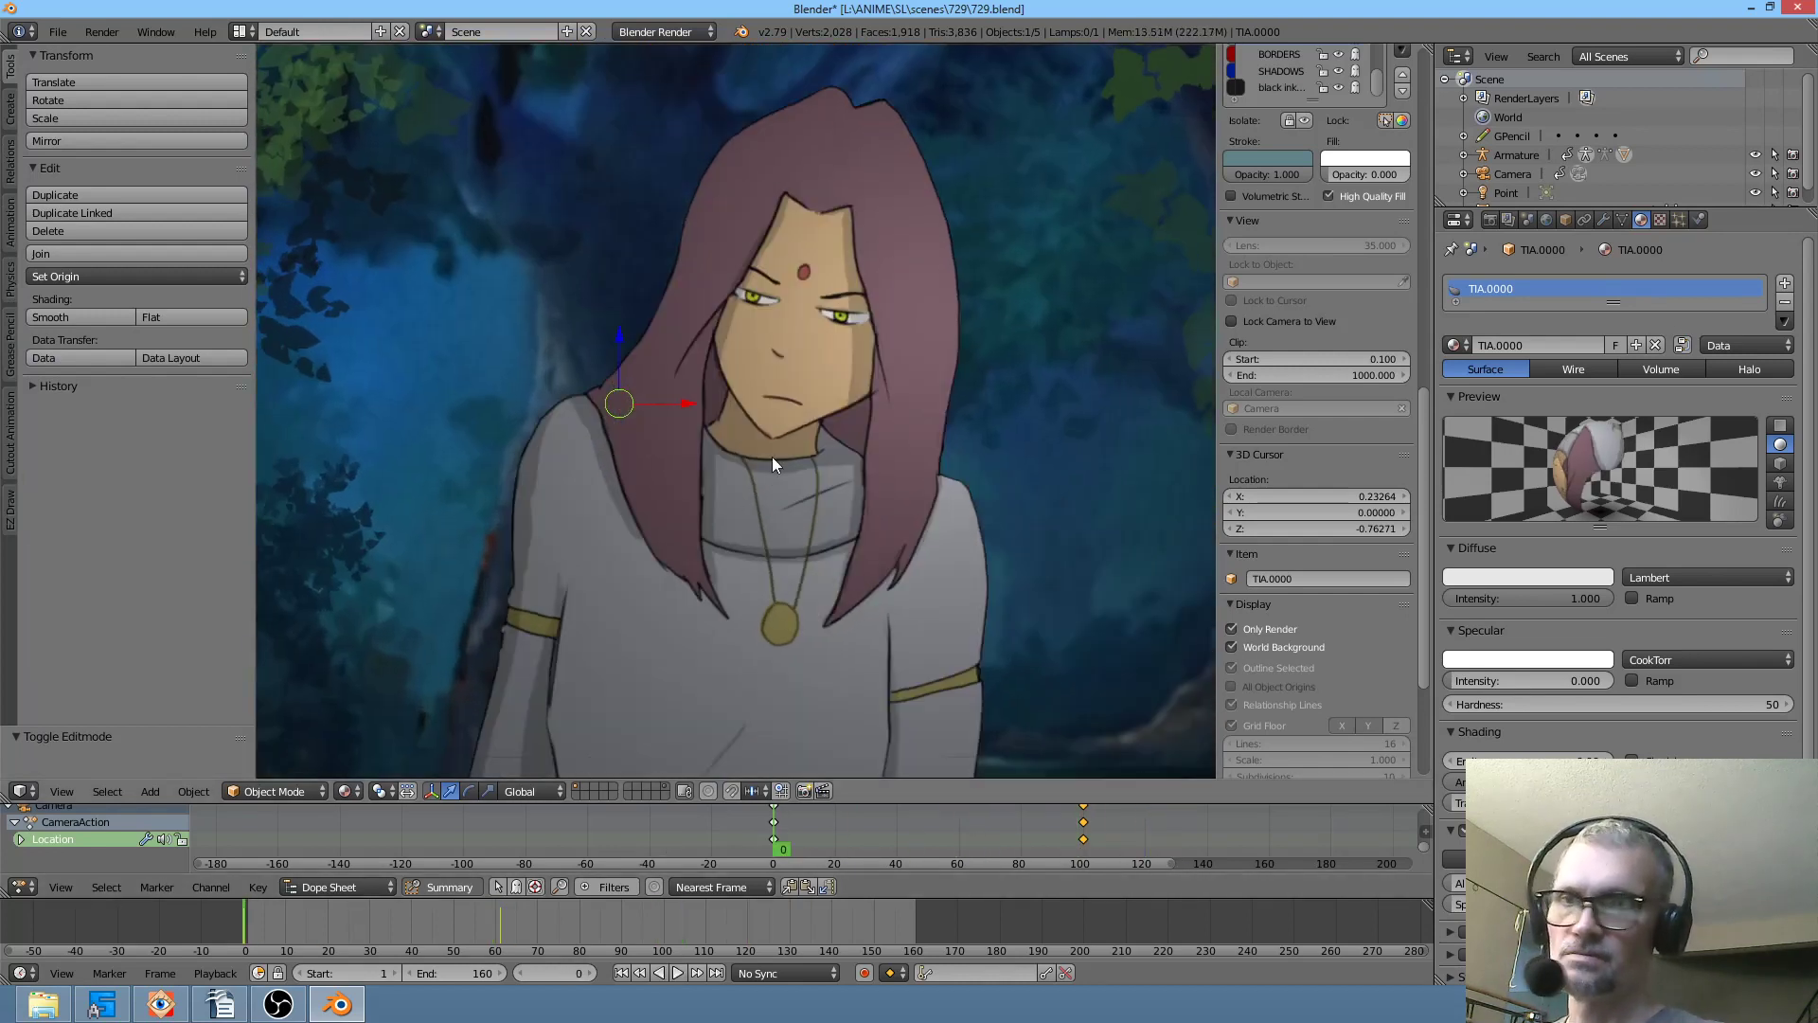
key(alt+a)
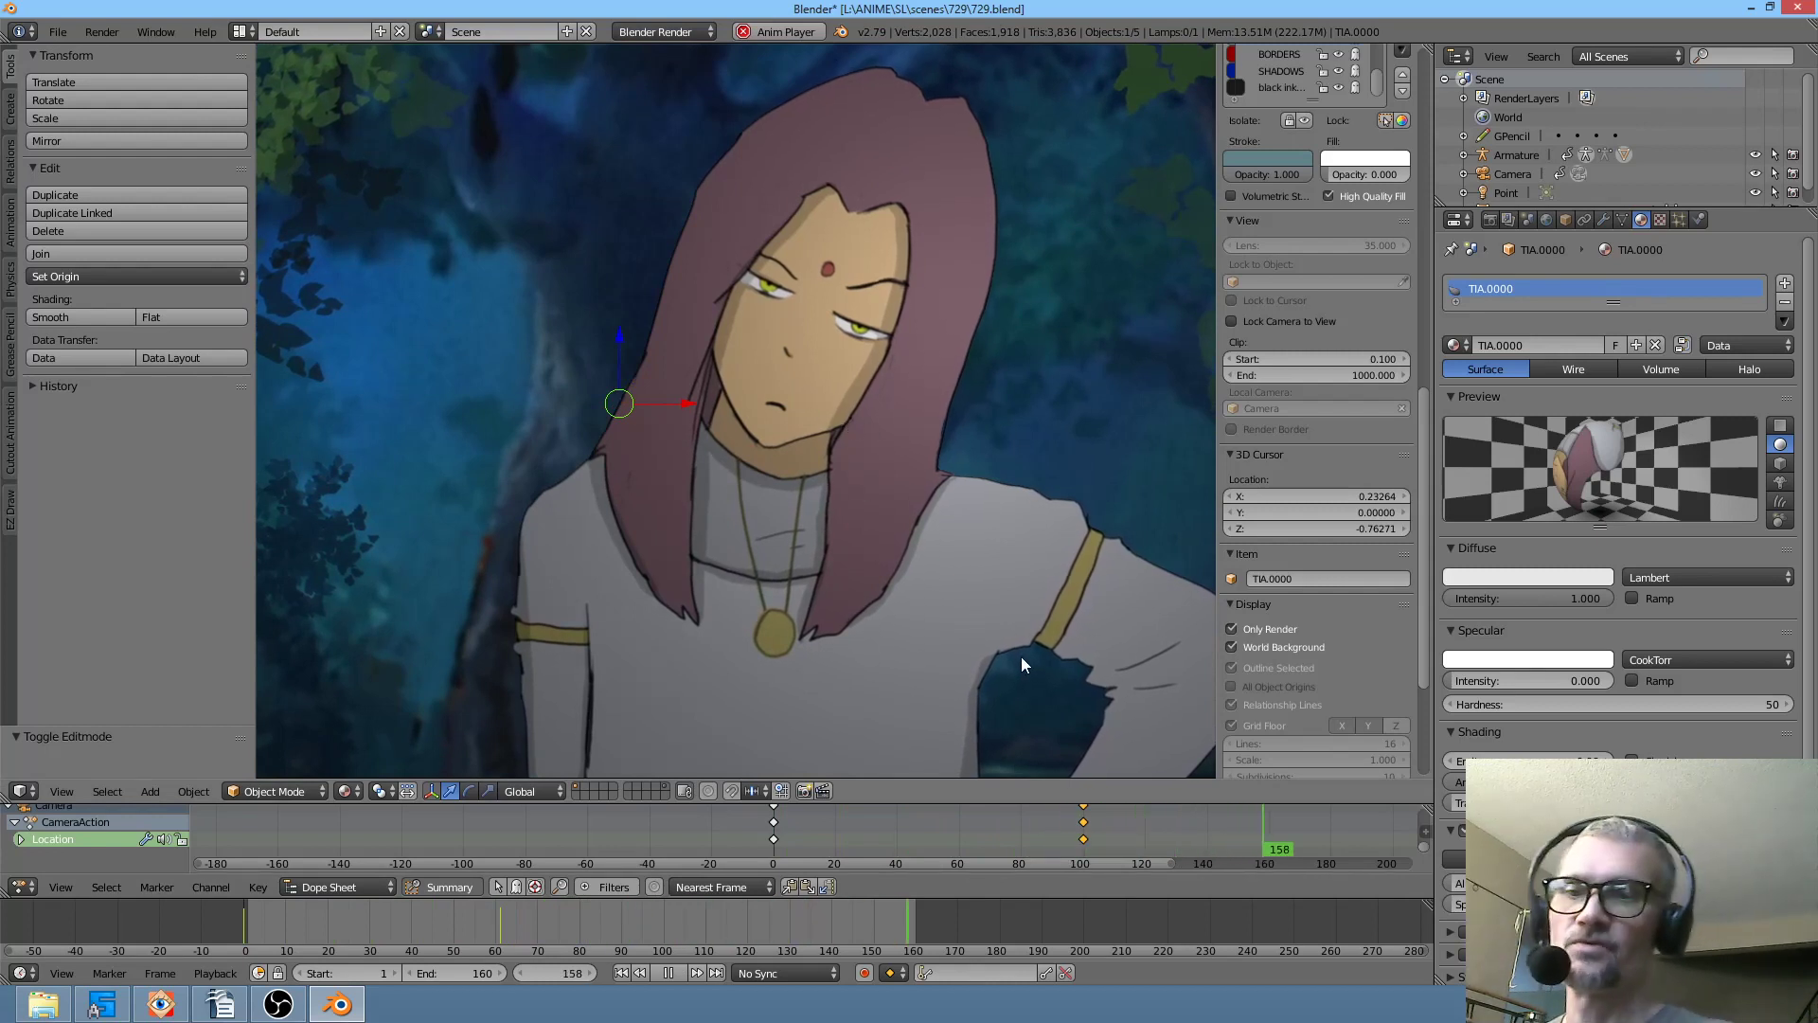
key(Escape)
mouse_move(788, 847)
mouse_down()
mouse_move(820, 856)
mouse_move(748, 854)
mouse_move(1049, 867)
mouse_move(760, 858)
mouse_move(804, 858)
mouse_move(763, 826)
mouse_up()
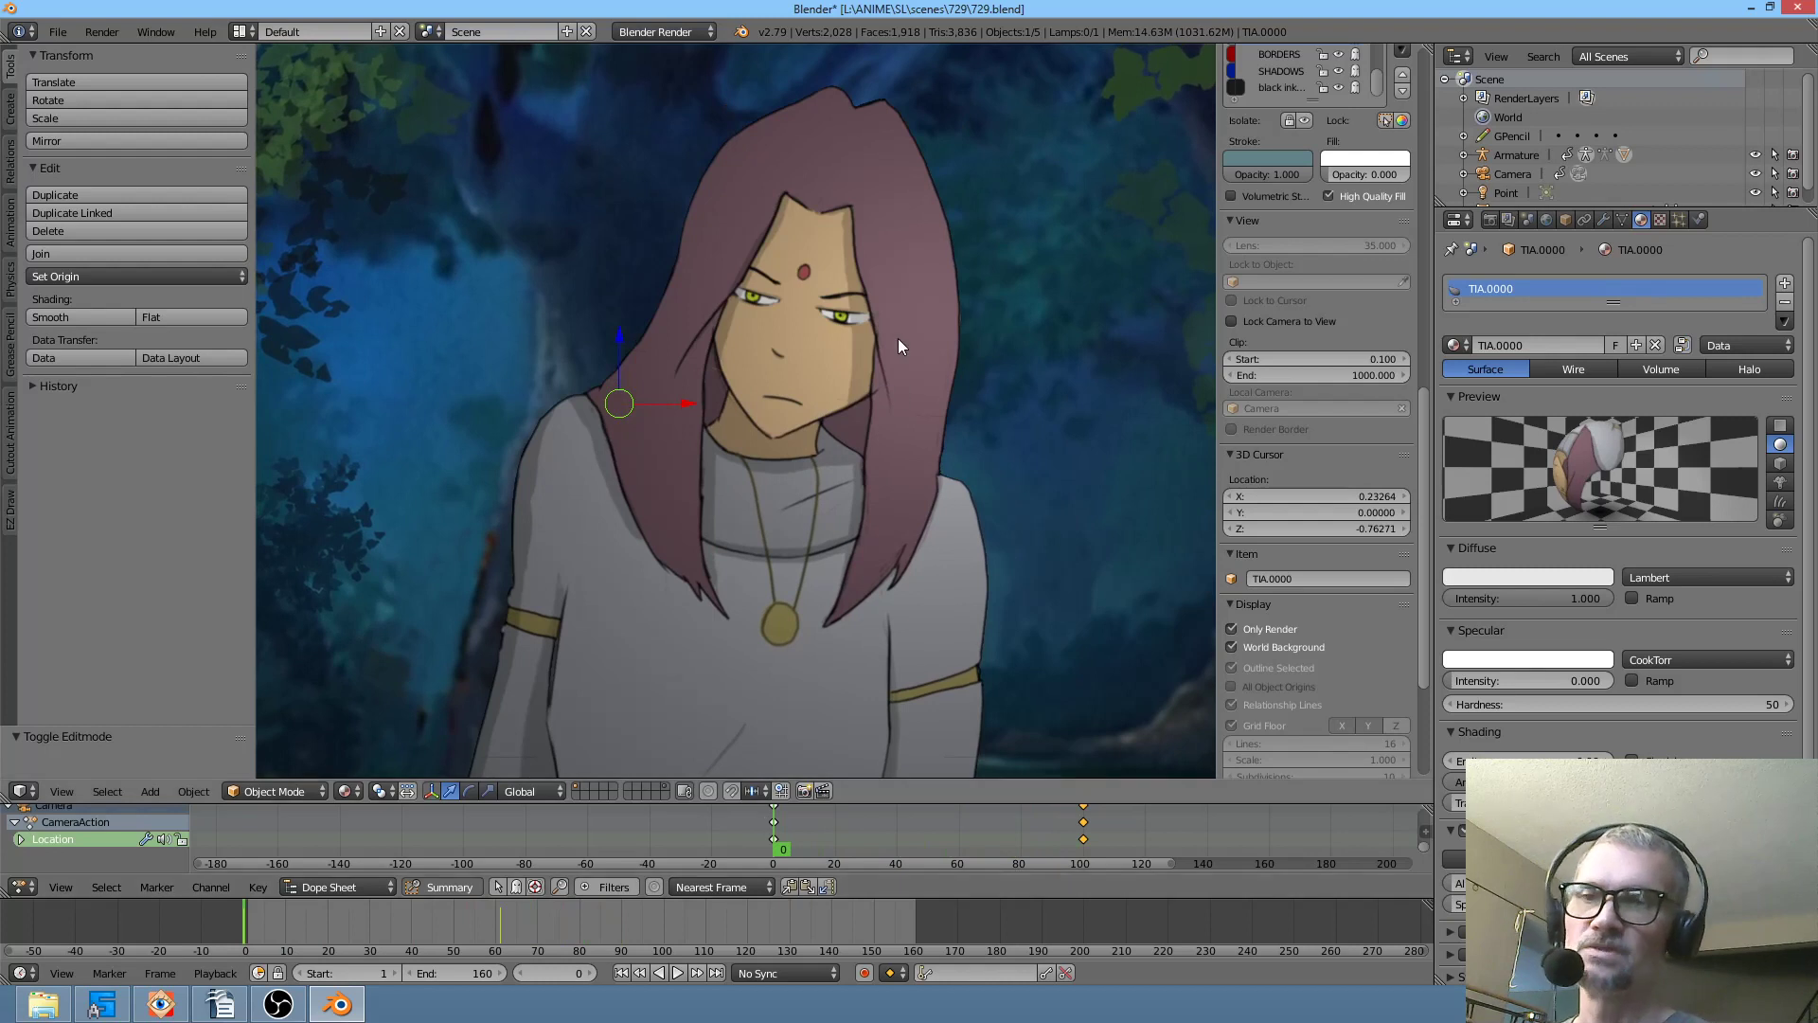
right_click(774, 320)
key(Tab)
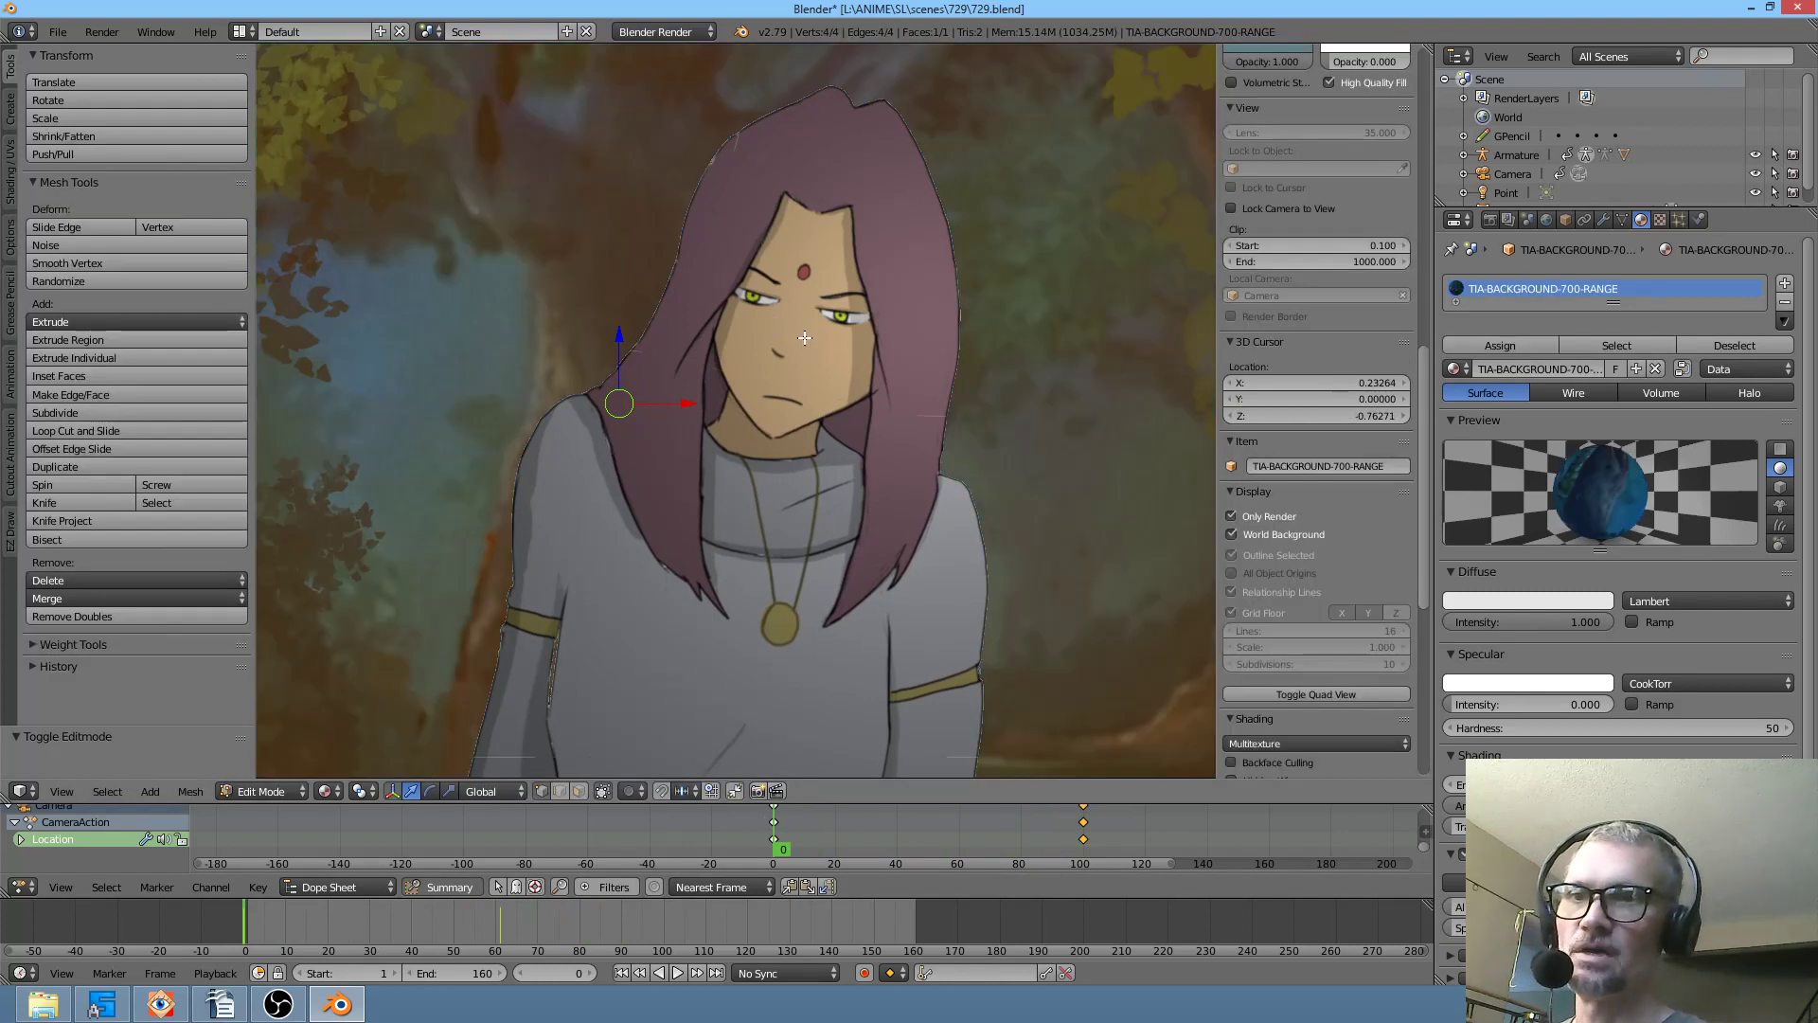
key(Tab)
- Put the character plane TIA.0000 into Edit Mode and select its whole mesh grid
right_click(804, 337)
key(Tab)
scroll(827, 352, down, 2)
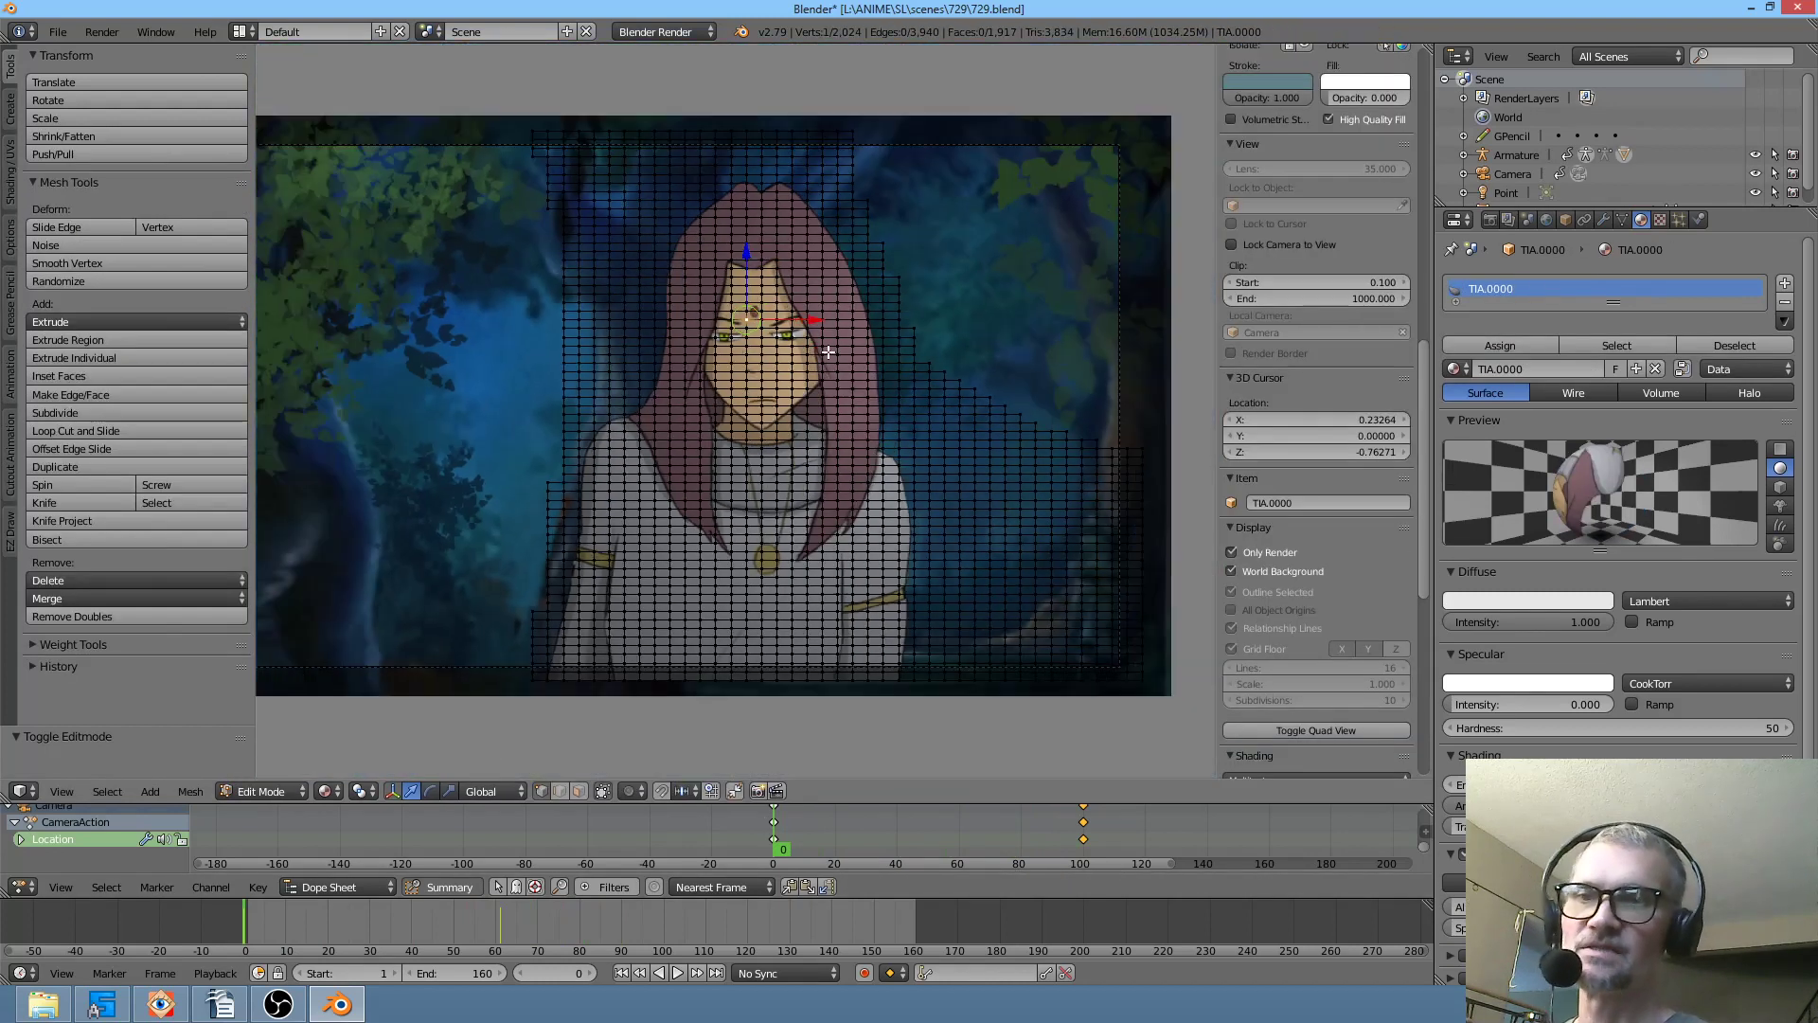
key(a)
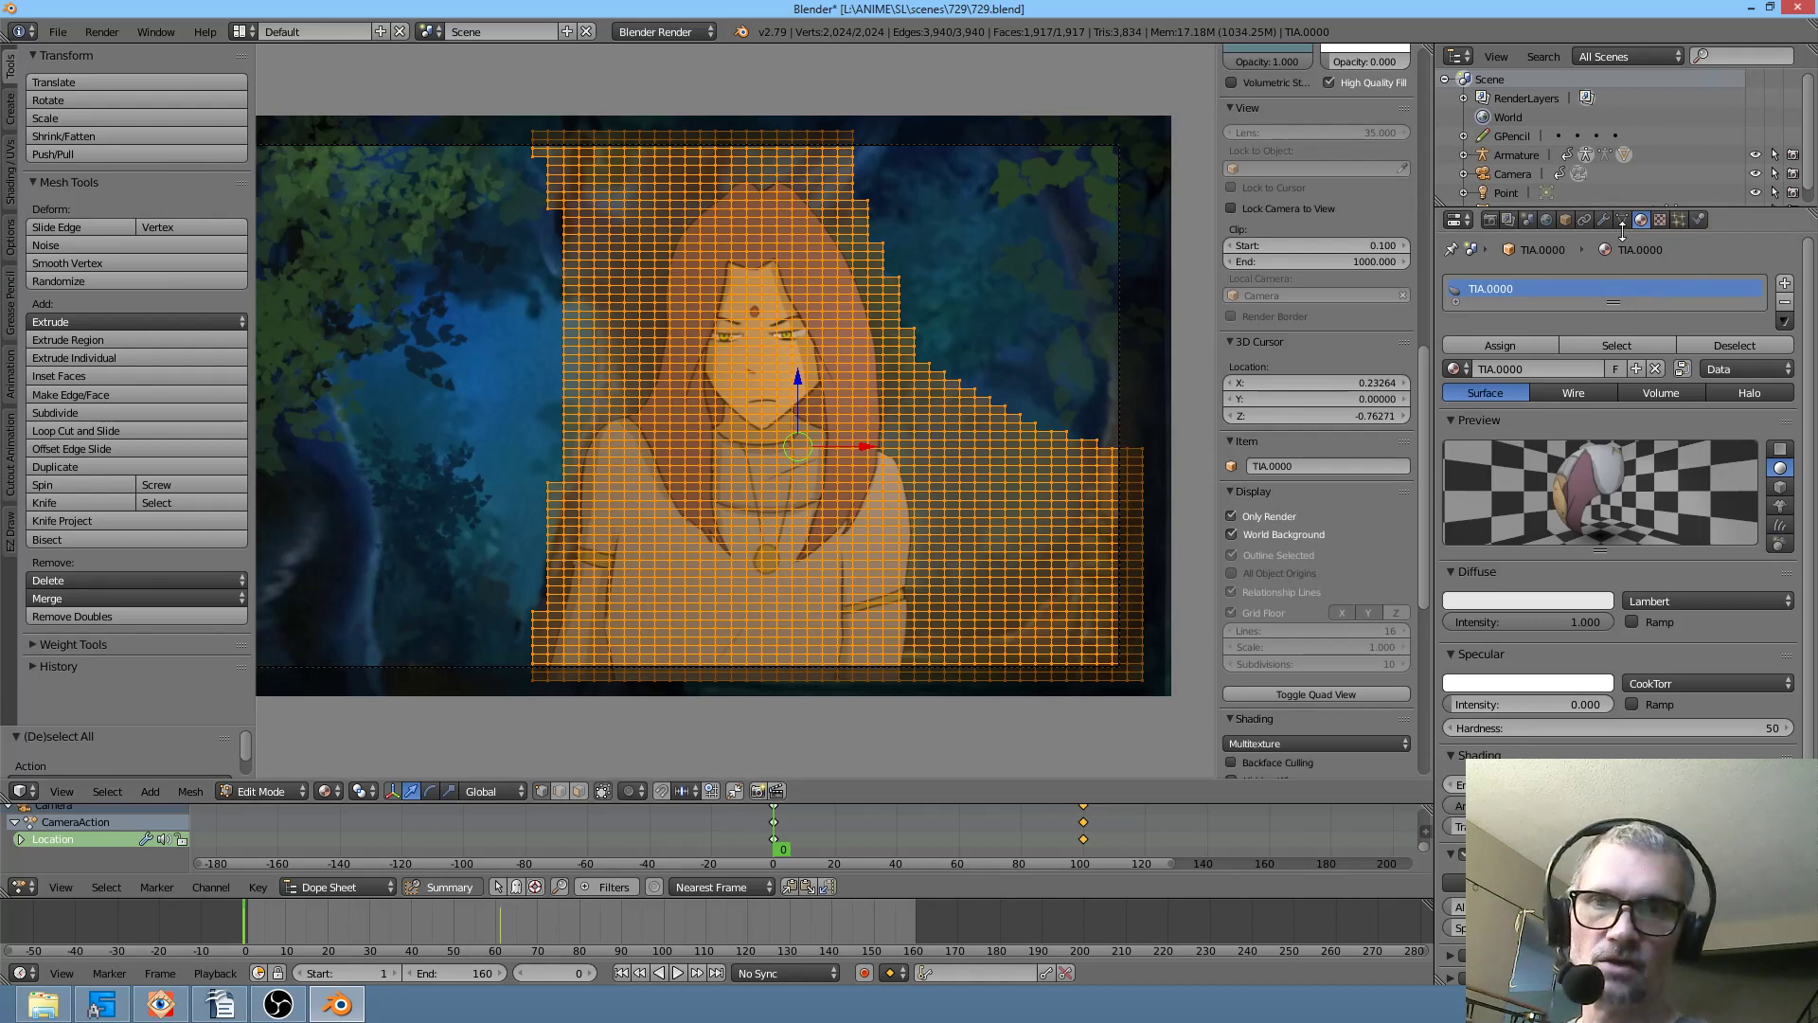
key(a)
key(a)
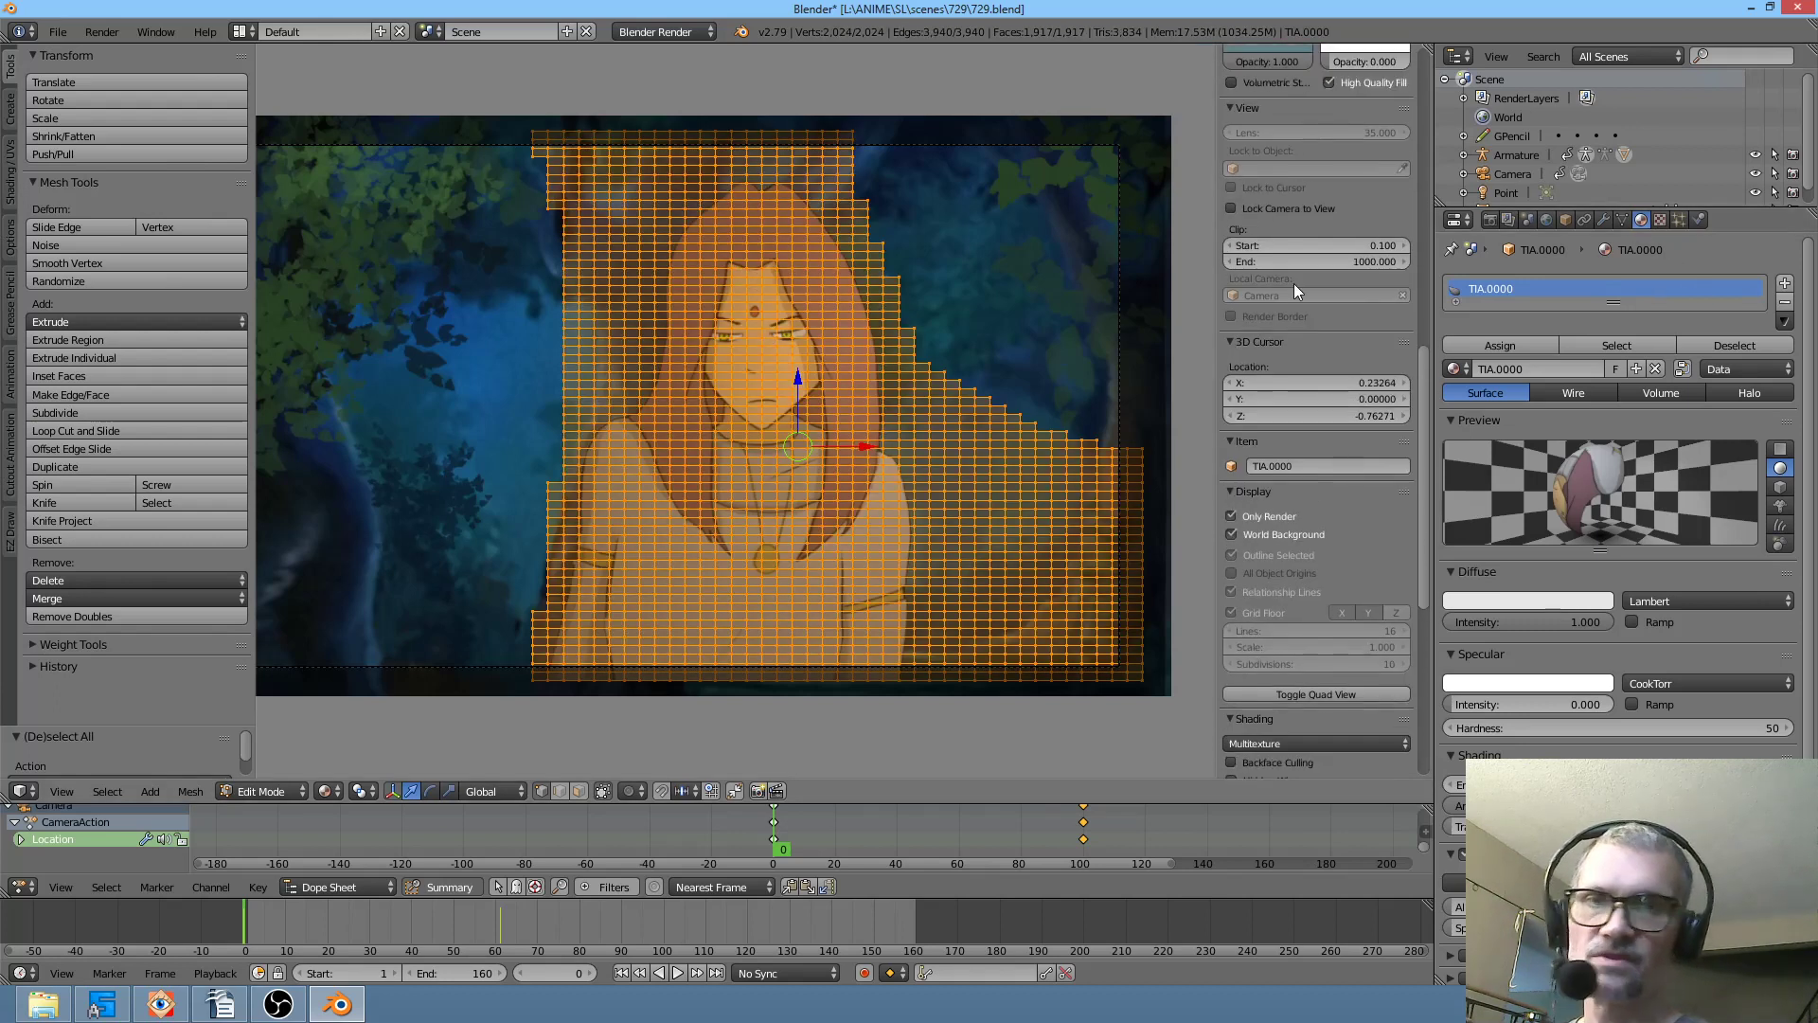
- Add a Subdivision Surface modifier to the character plane and set its type to Simple
click(1604, 220)
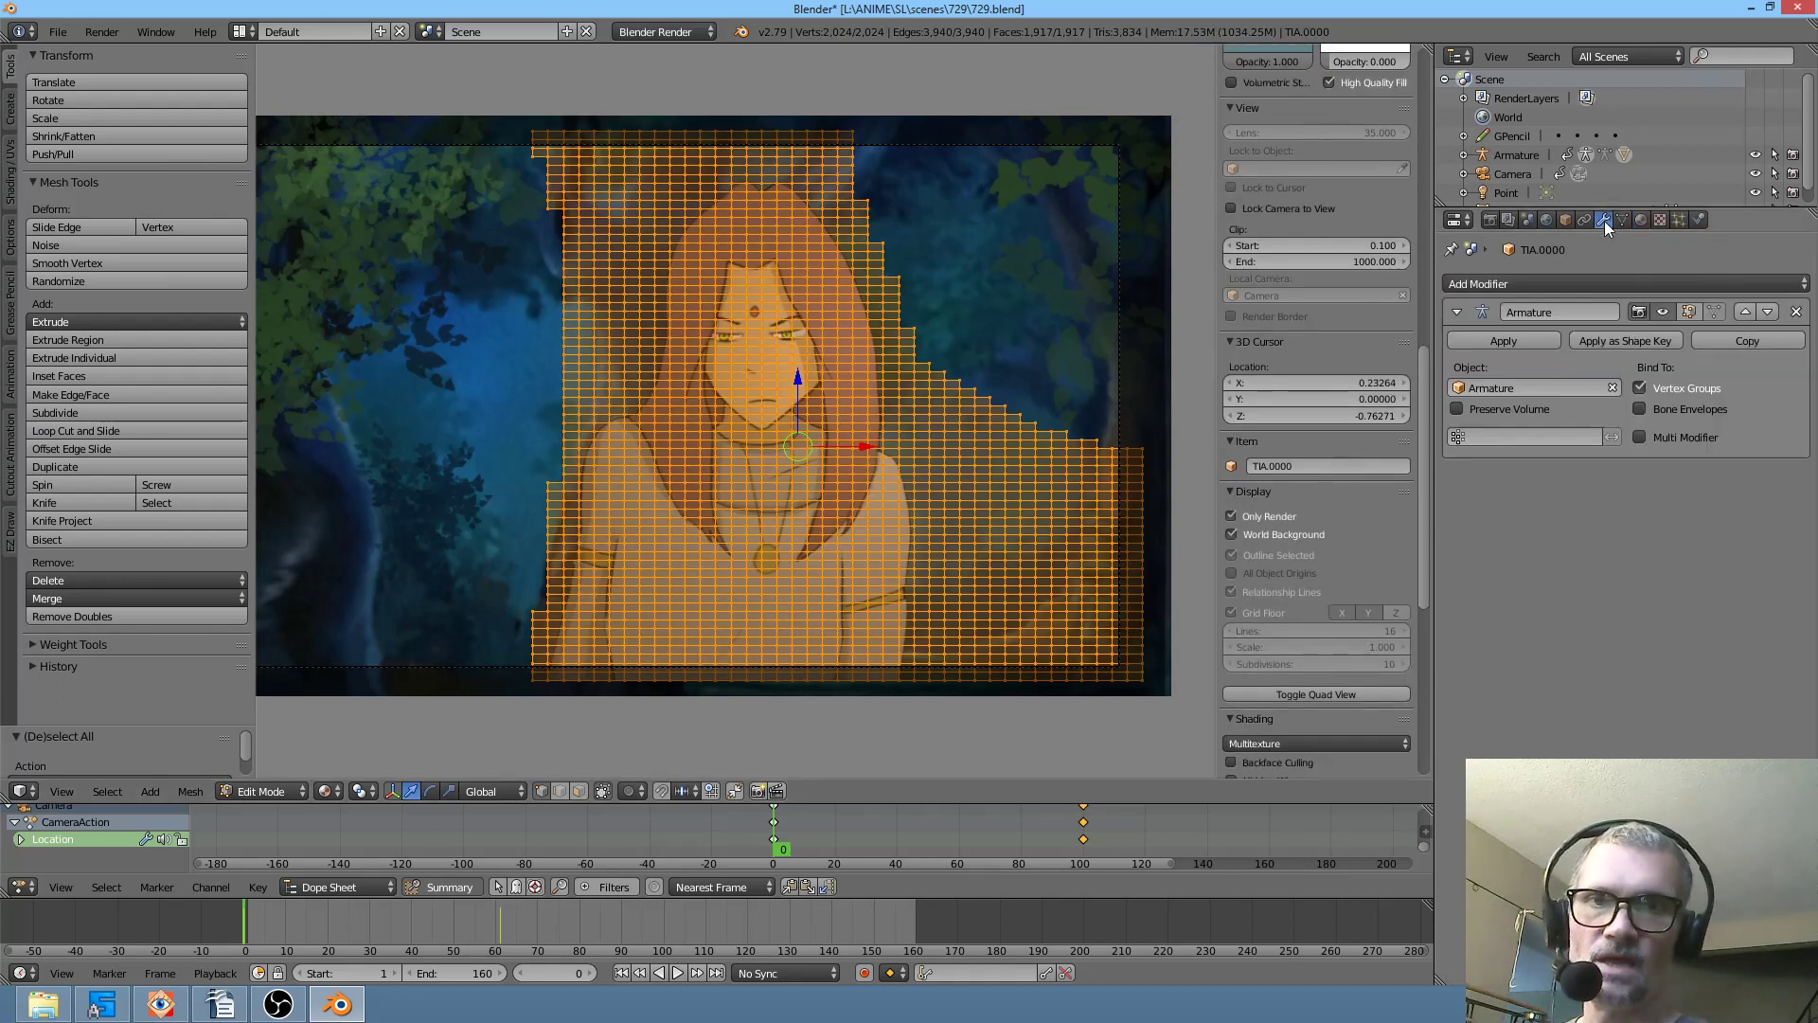
click(1543, 287)
click(1491, 592)
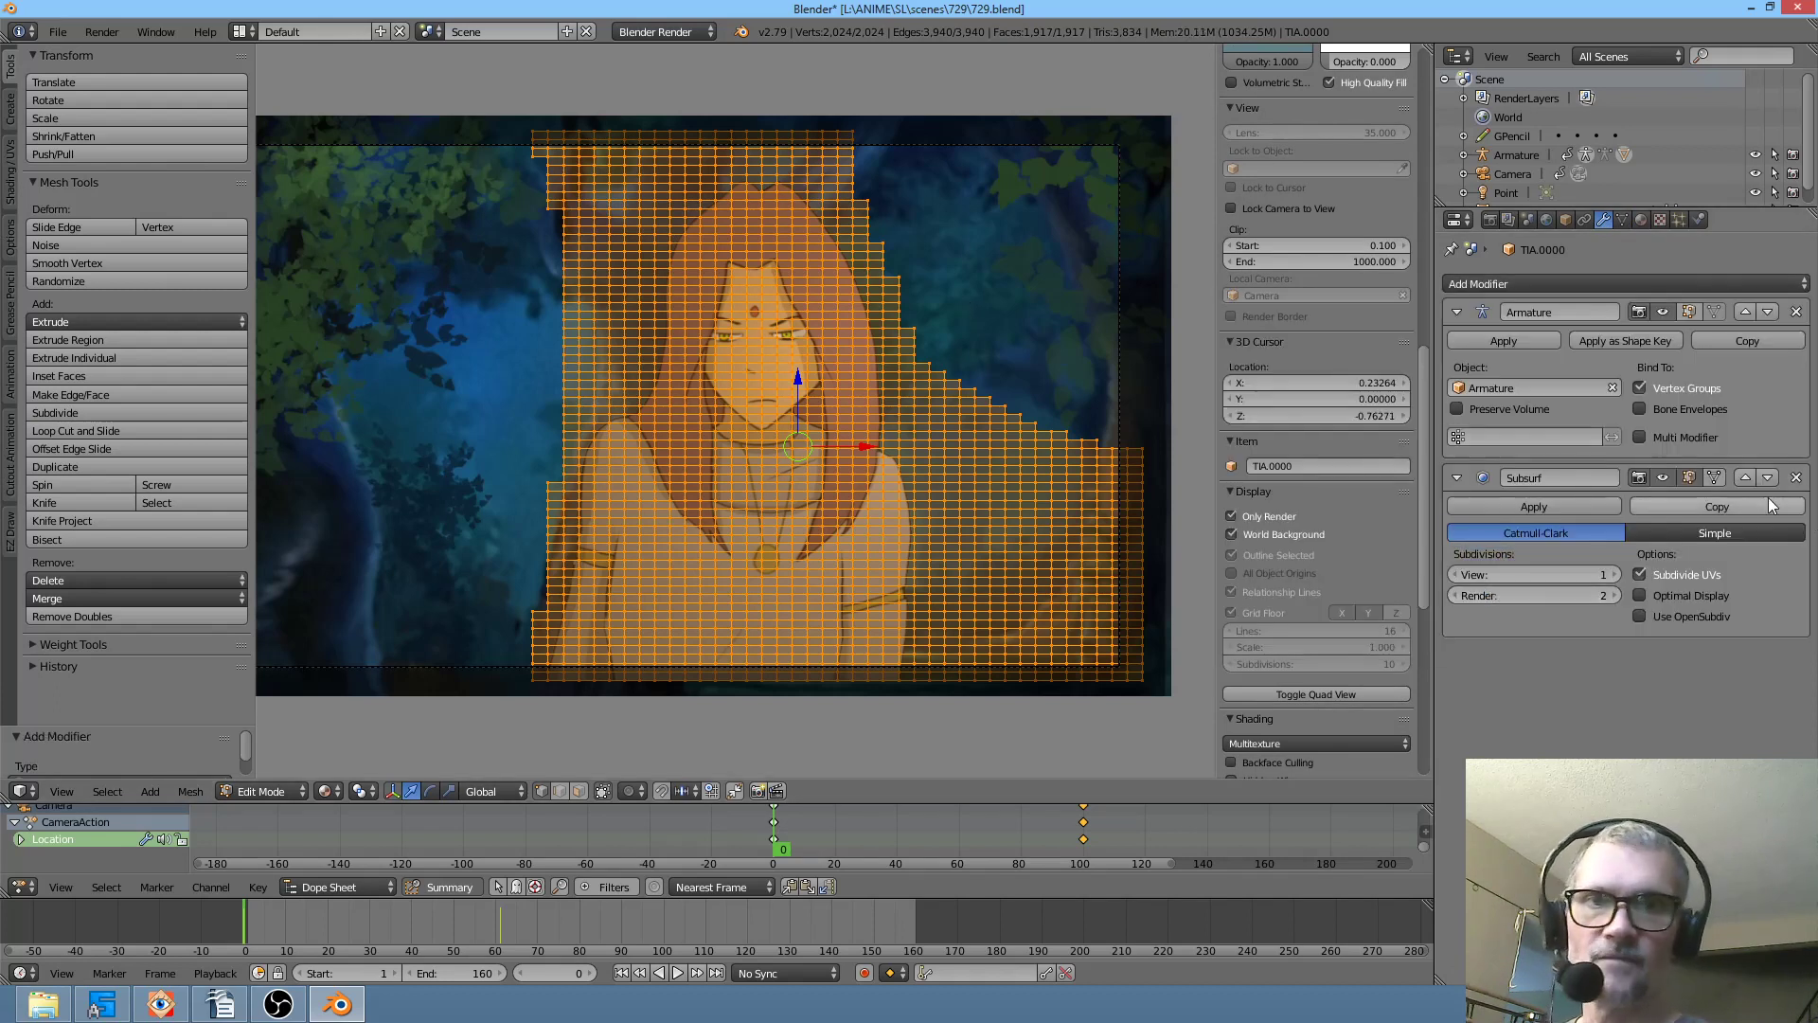
key(Tab)
key(Tab)
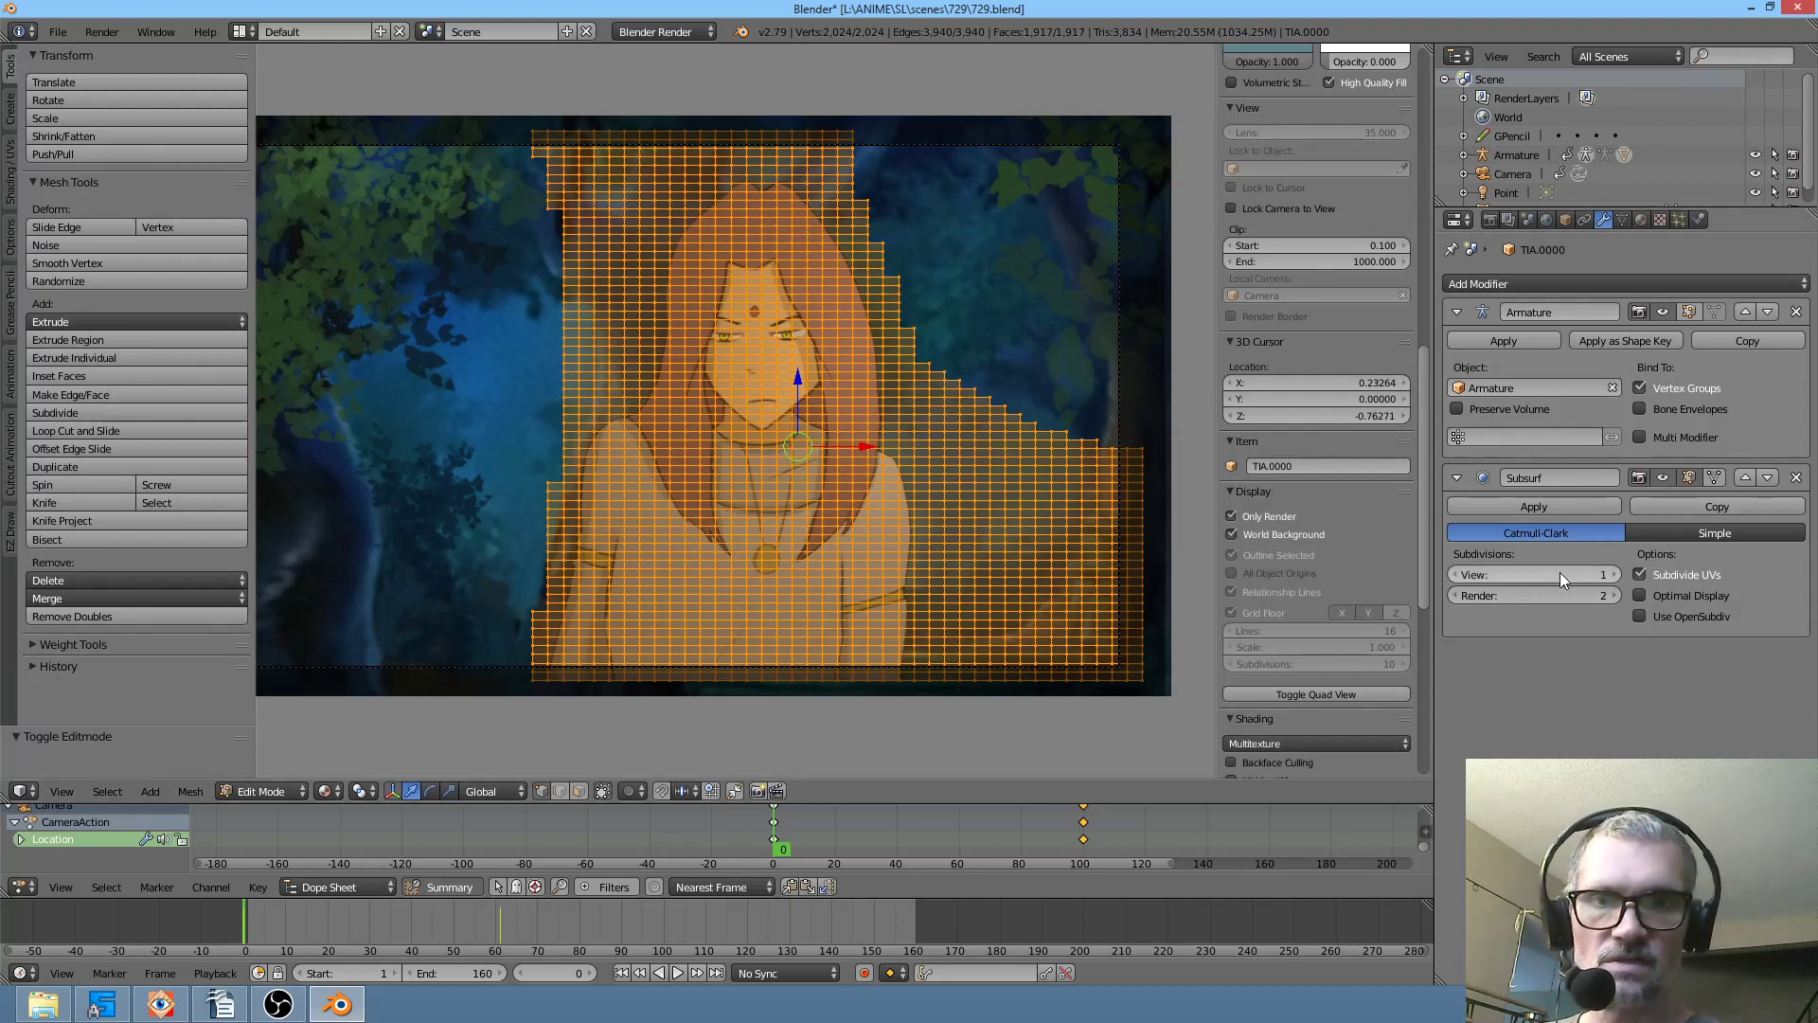
click(1712, 533)
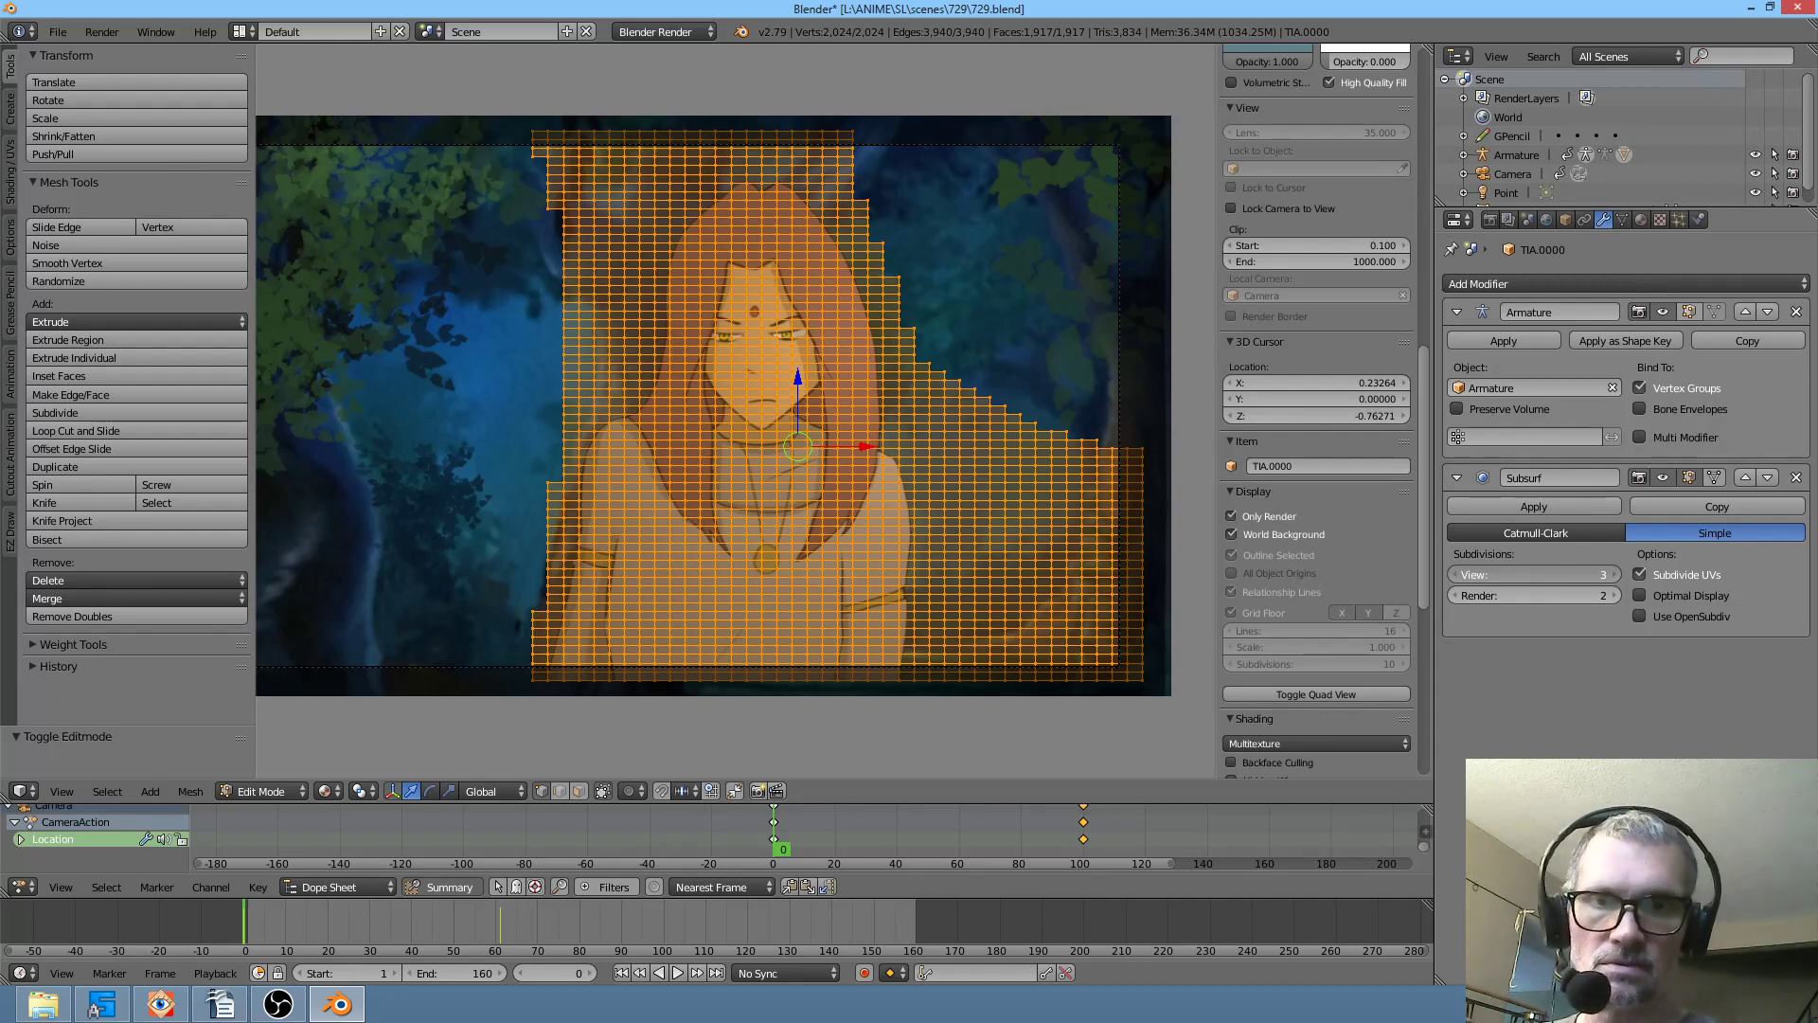
- Try 6 View subdivisions on the Subsurf modifier, set them to 0, and turn off Only Render
mouse_move(1572, 575)
mouse_down()
mouse_move(1610, 574)
mouse_move(1572, 574)
mouse_up()
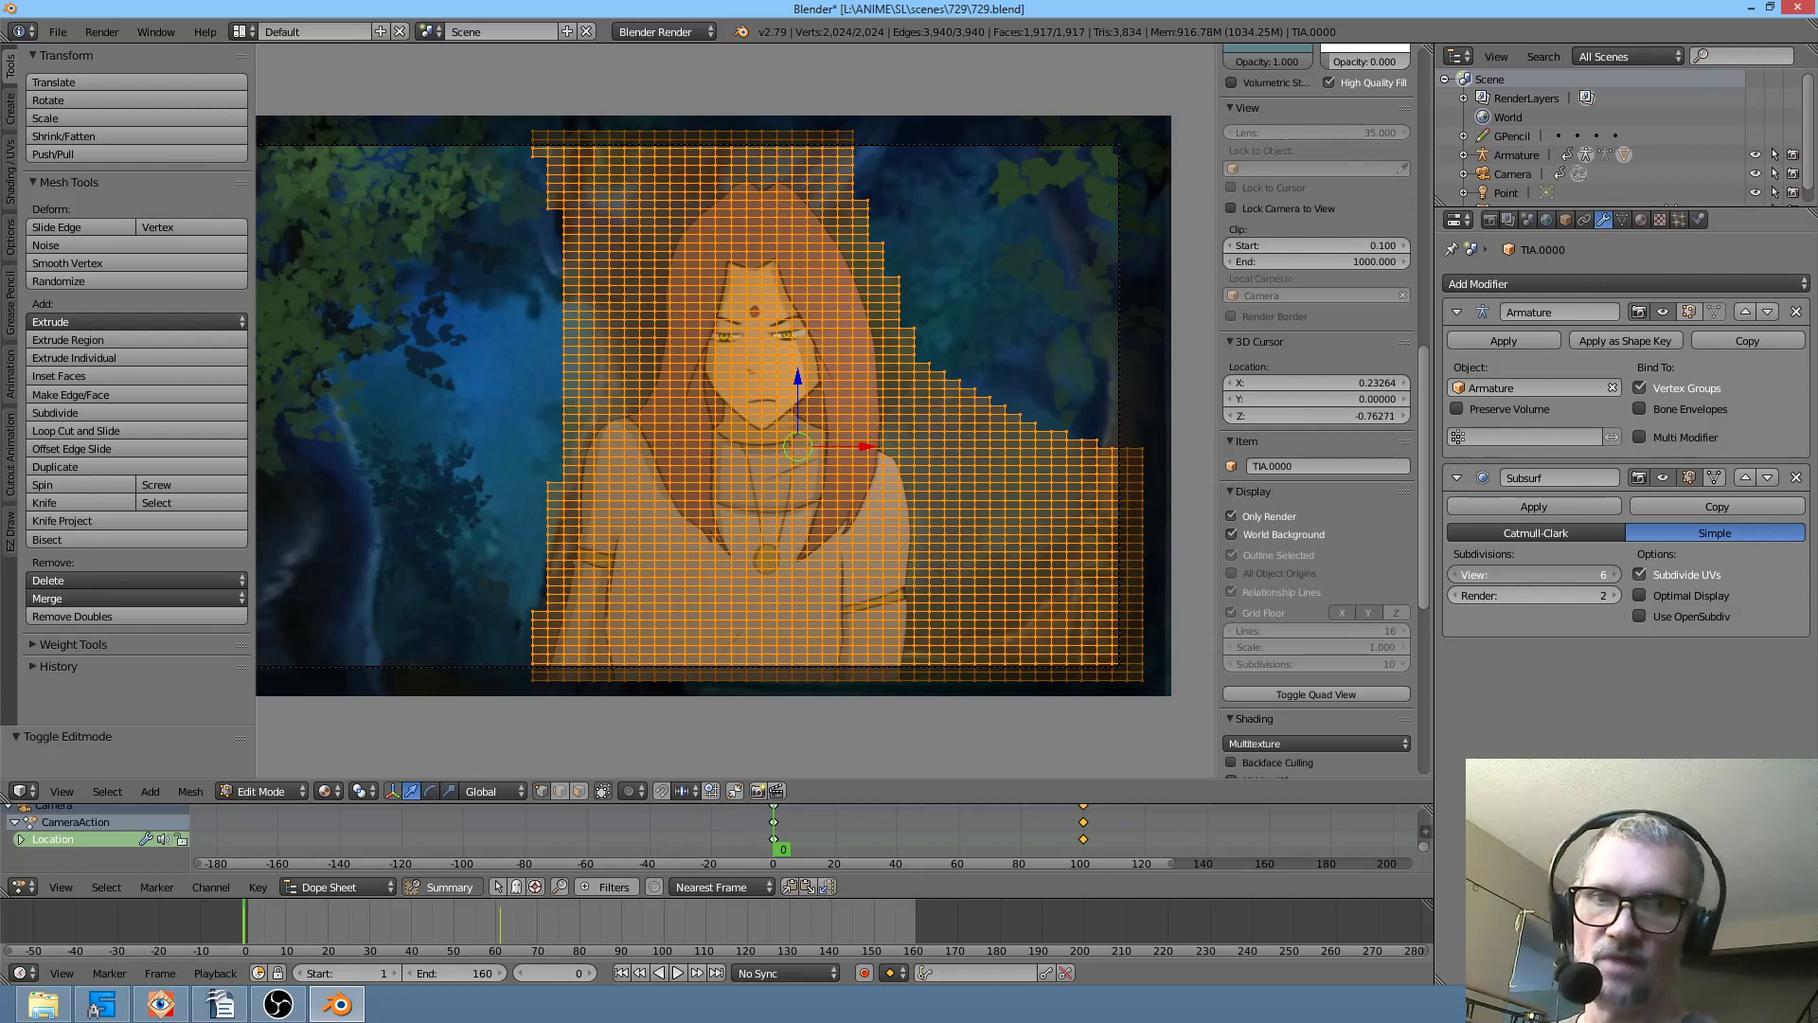
drag(1580, 574, 1515, 574)
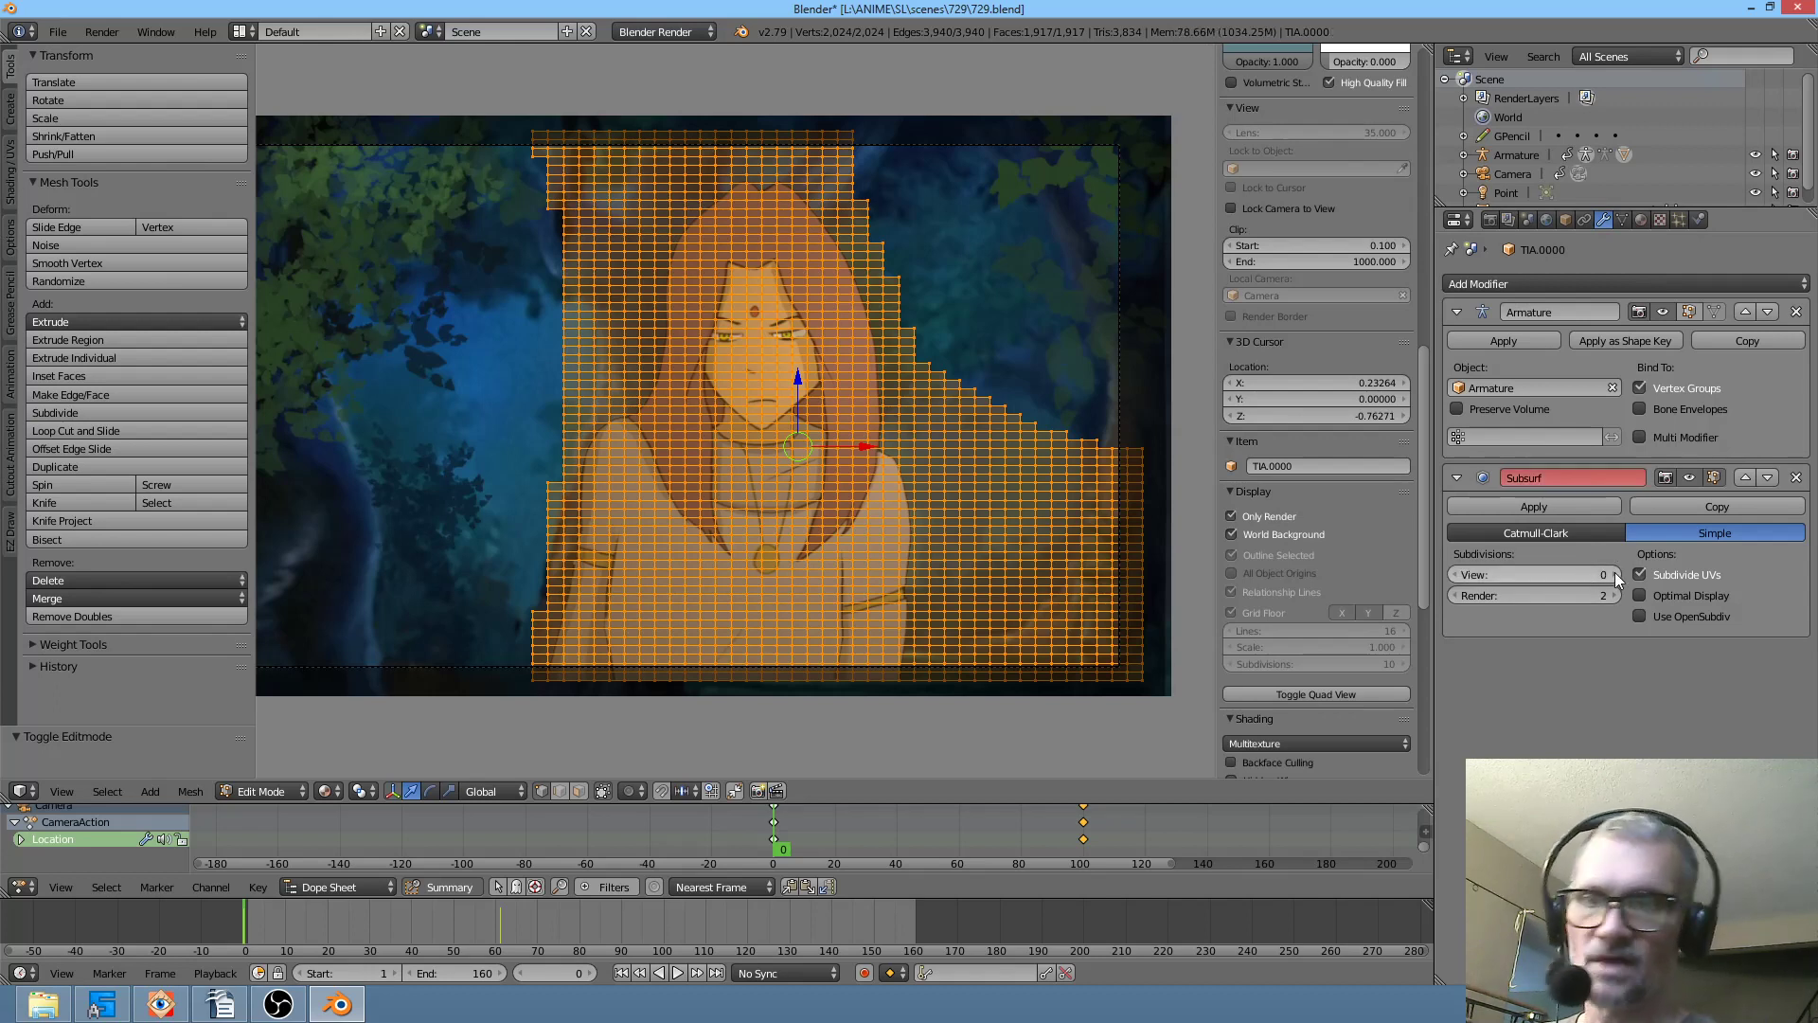
click(1297, 515)
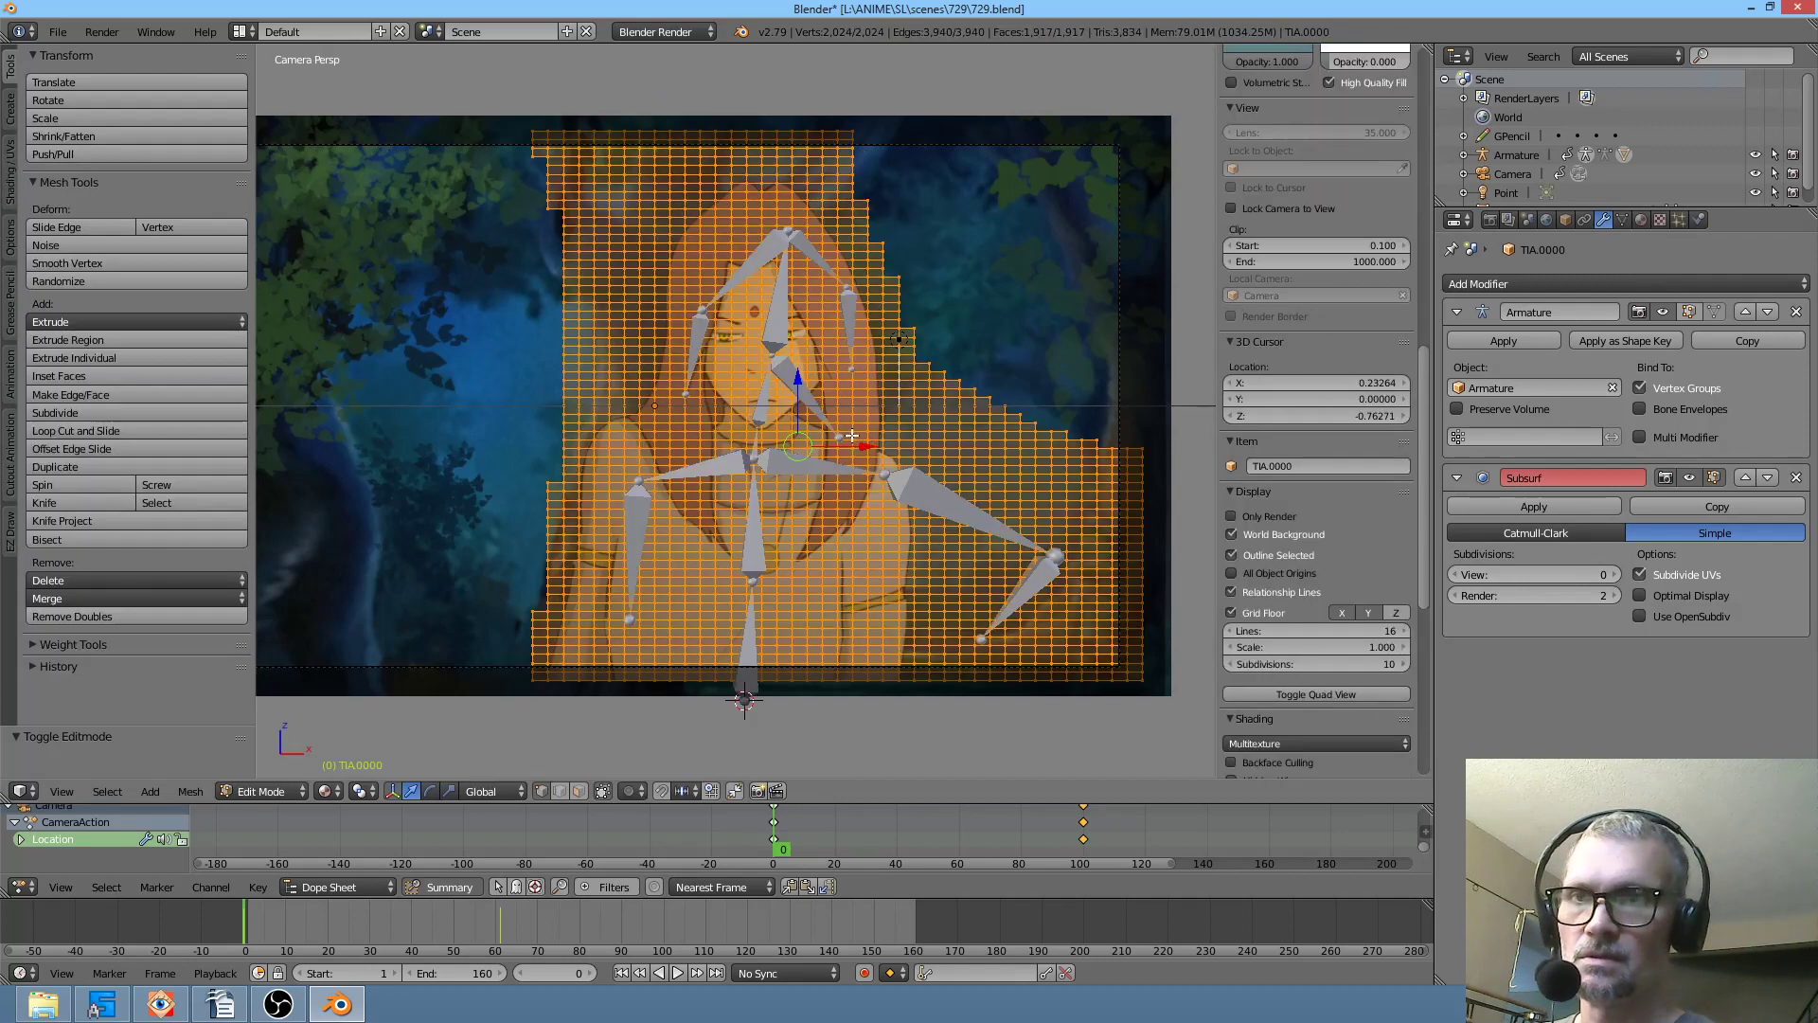
- Switch the character plane TIA.0000 to Object Mode and inspect its mesh from an angle and through the camera
key(Tab)
key(Tab)
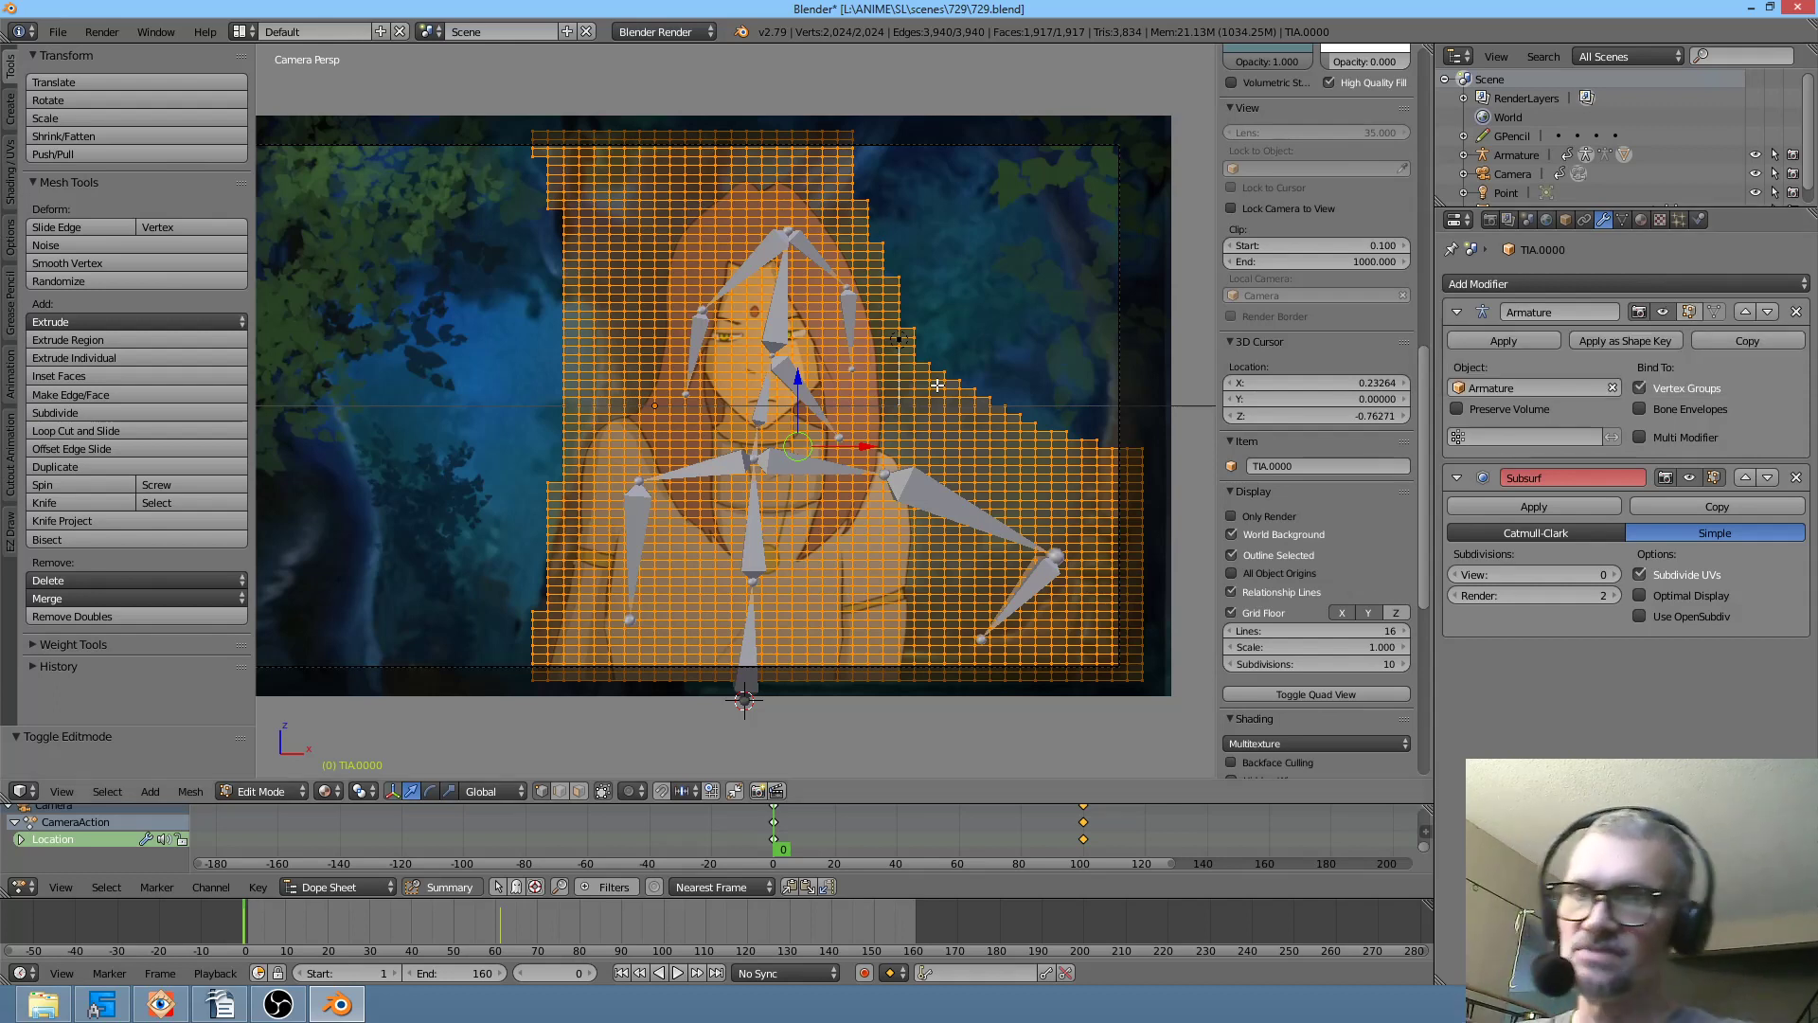
drag(925, 423, 963, 479)
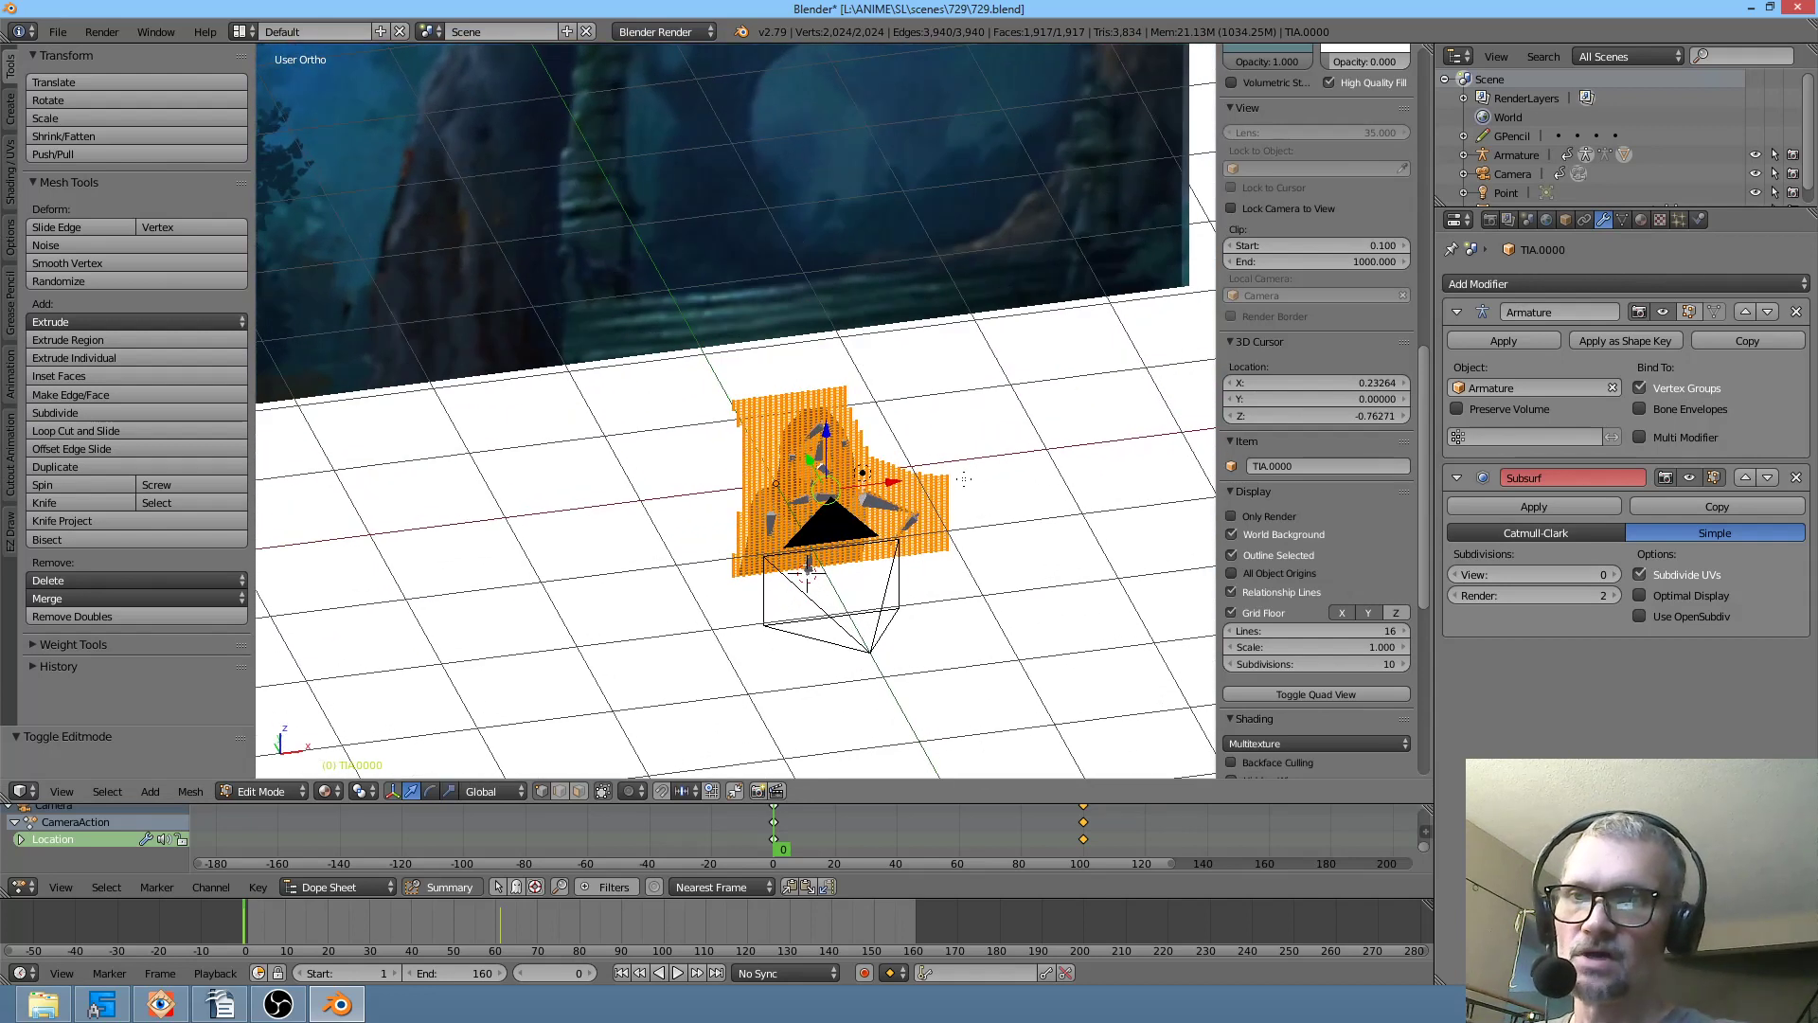
click(271, 795)
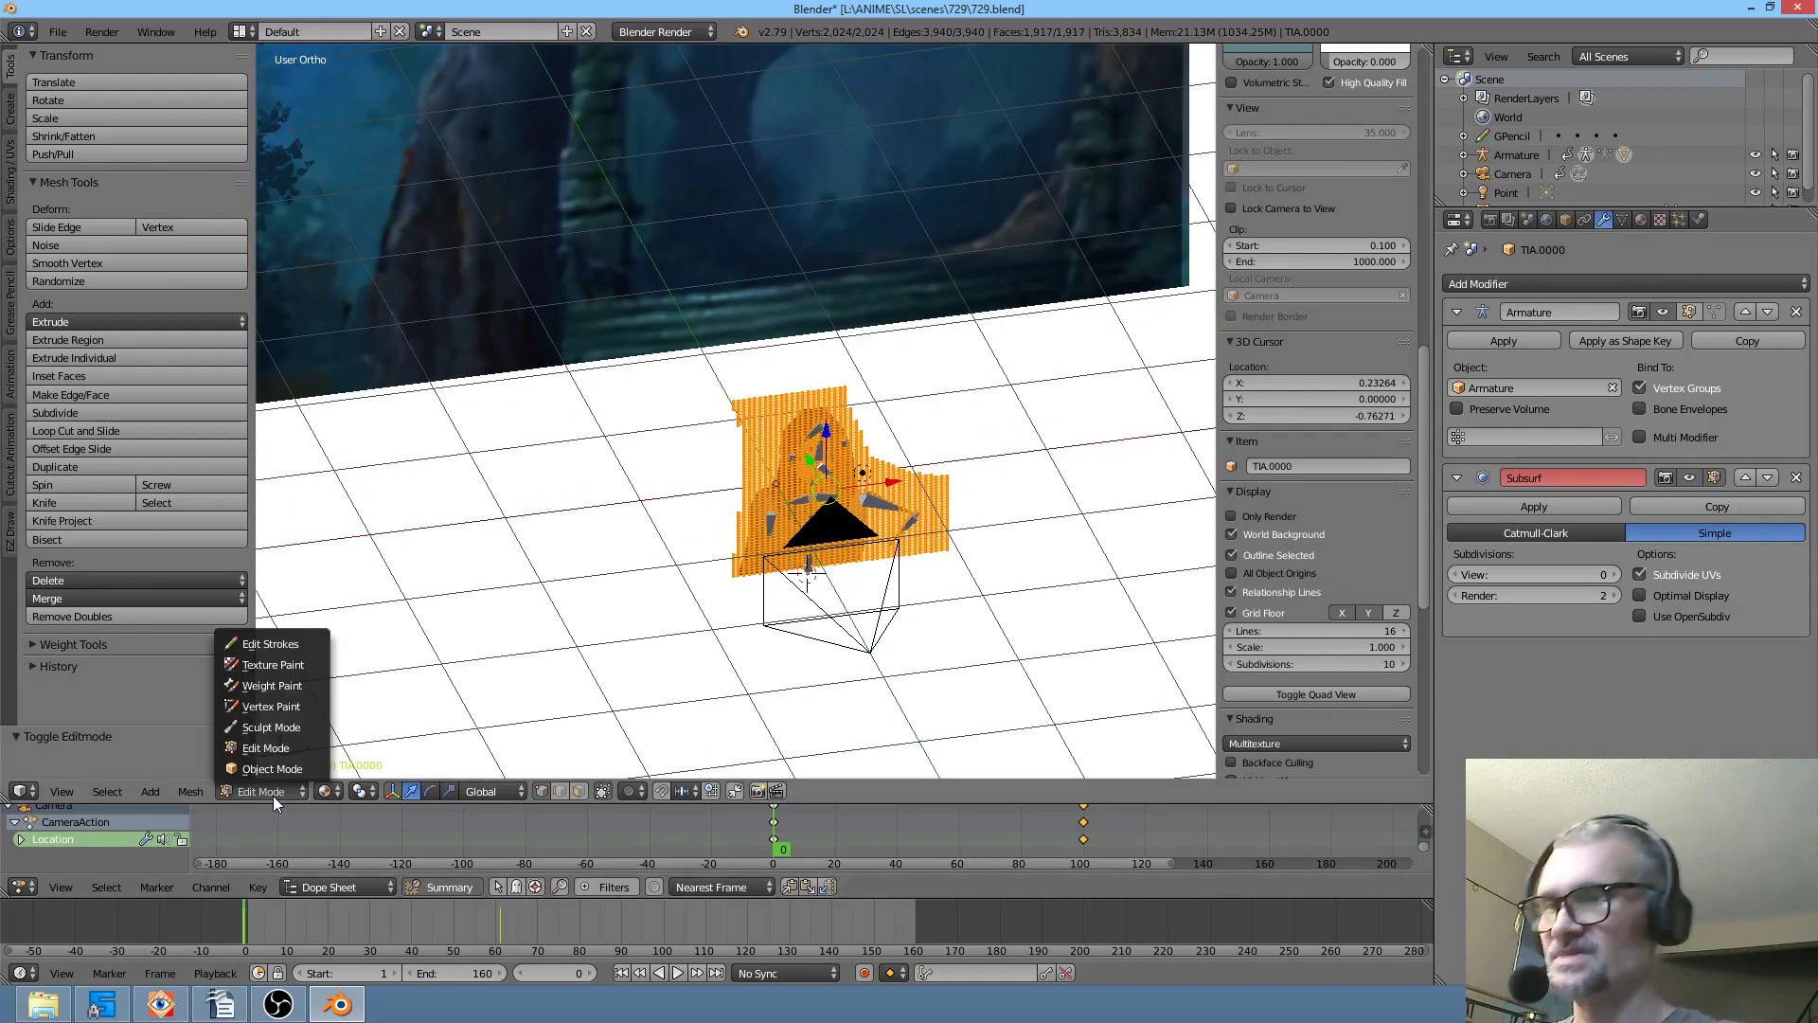
click(280, 776)
scroll(947, 511, up, 5)
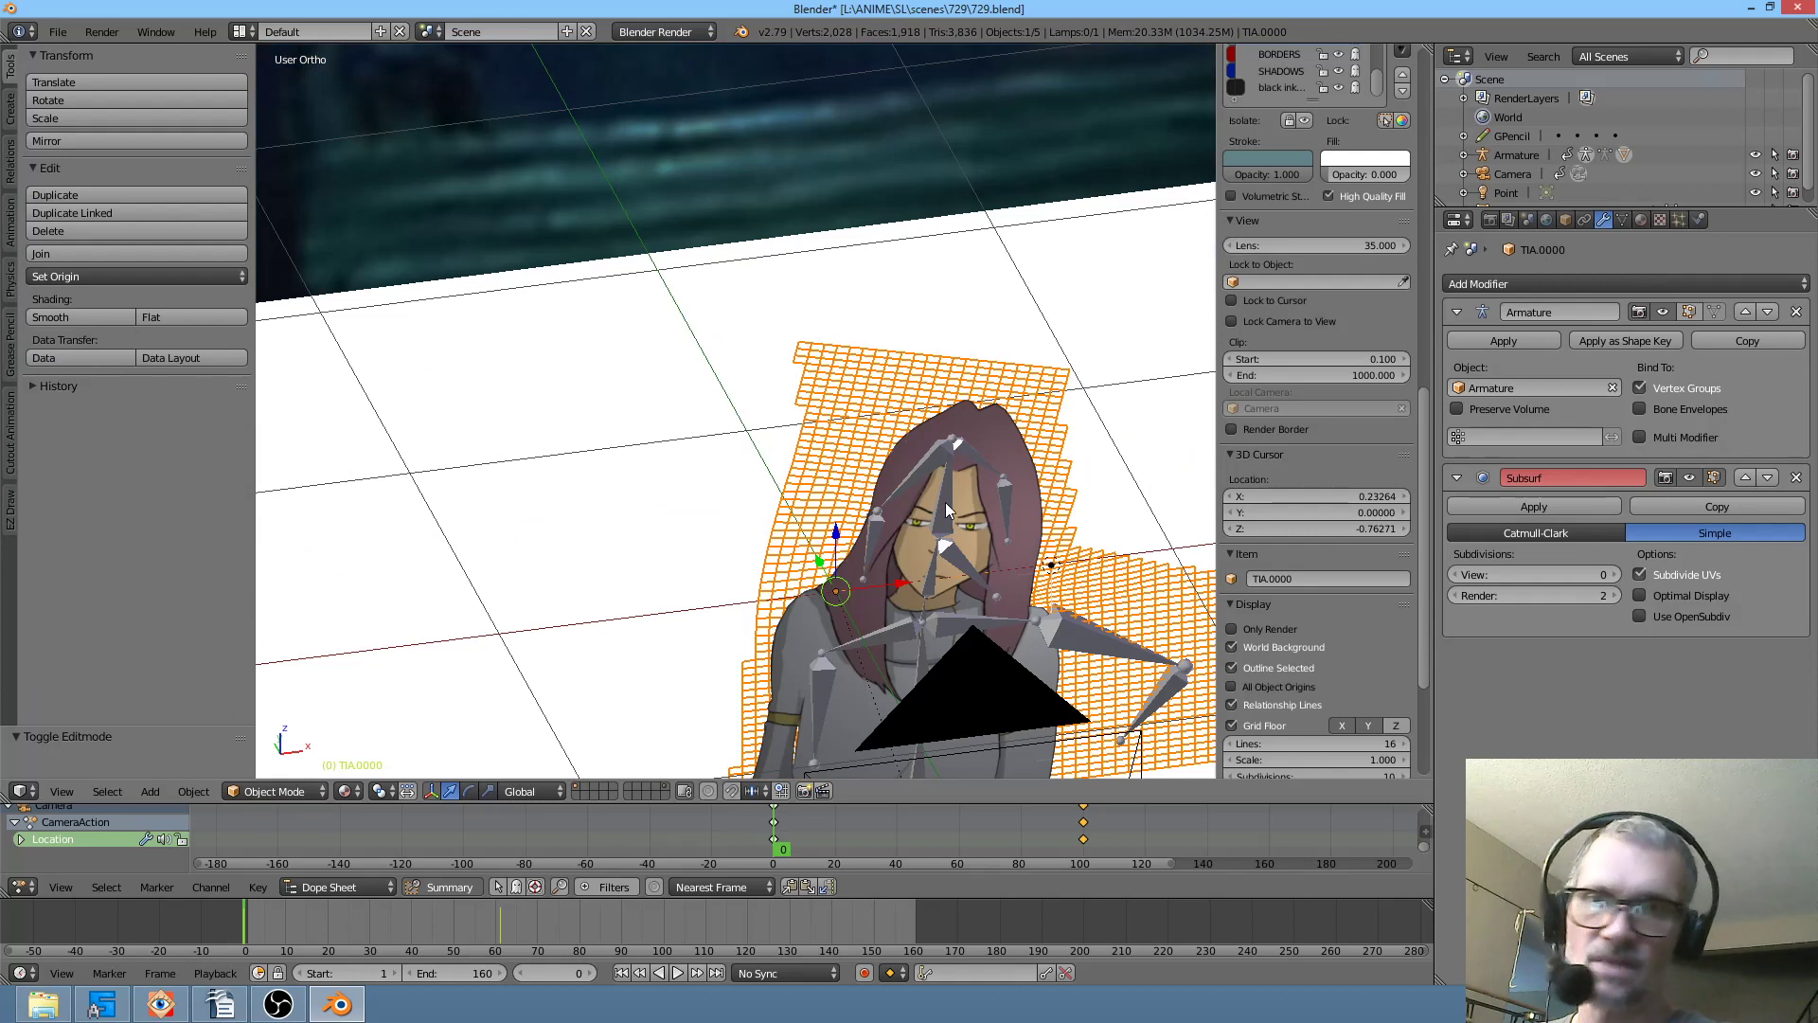
key(KP_0)
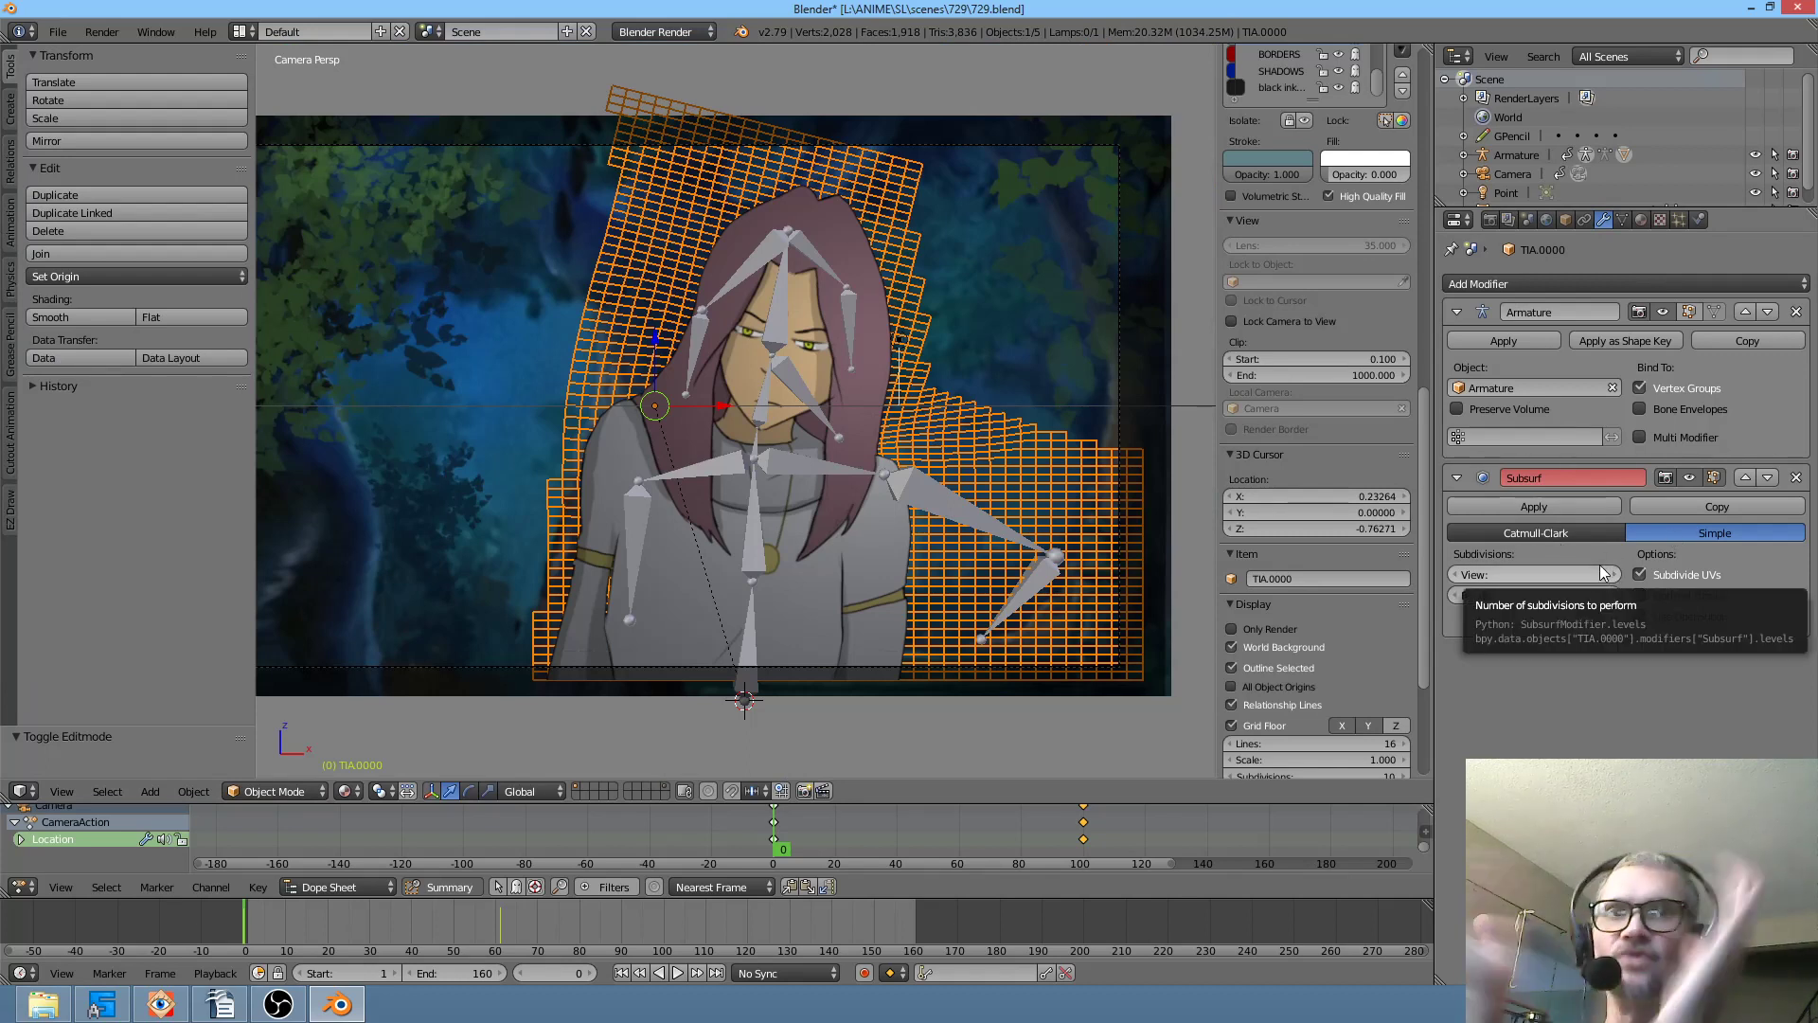
- Try the Catmull-Clark type on the Subsurf modifier and return it to Simple
click(1579, 531)
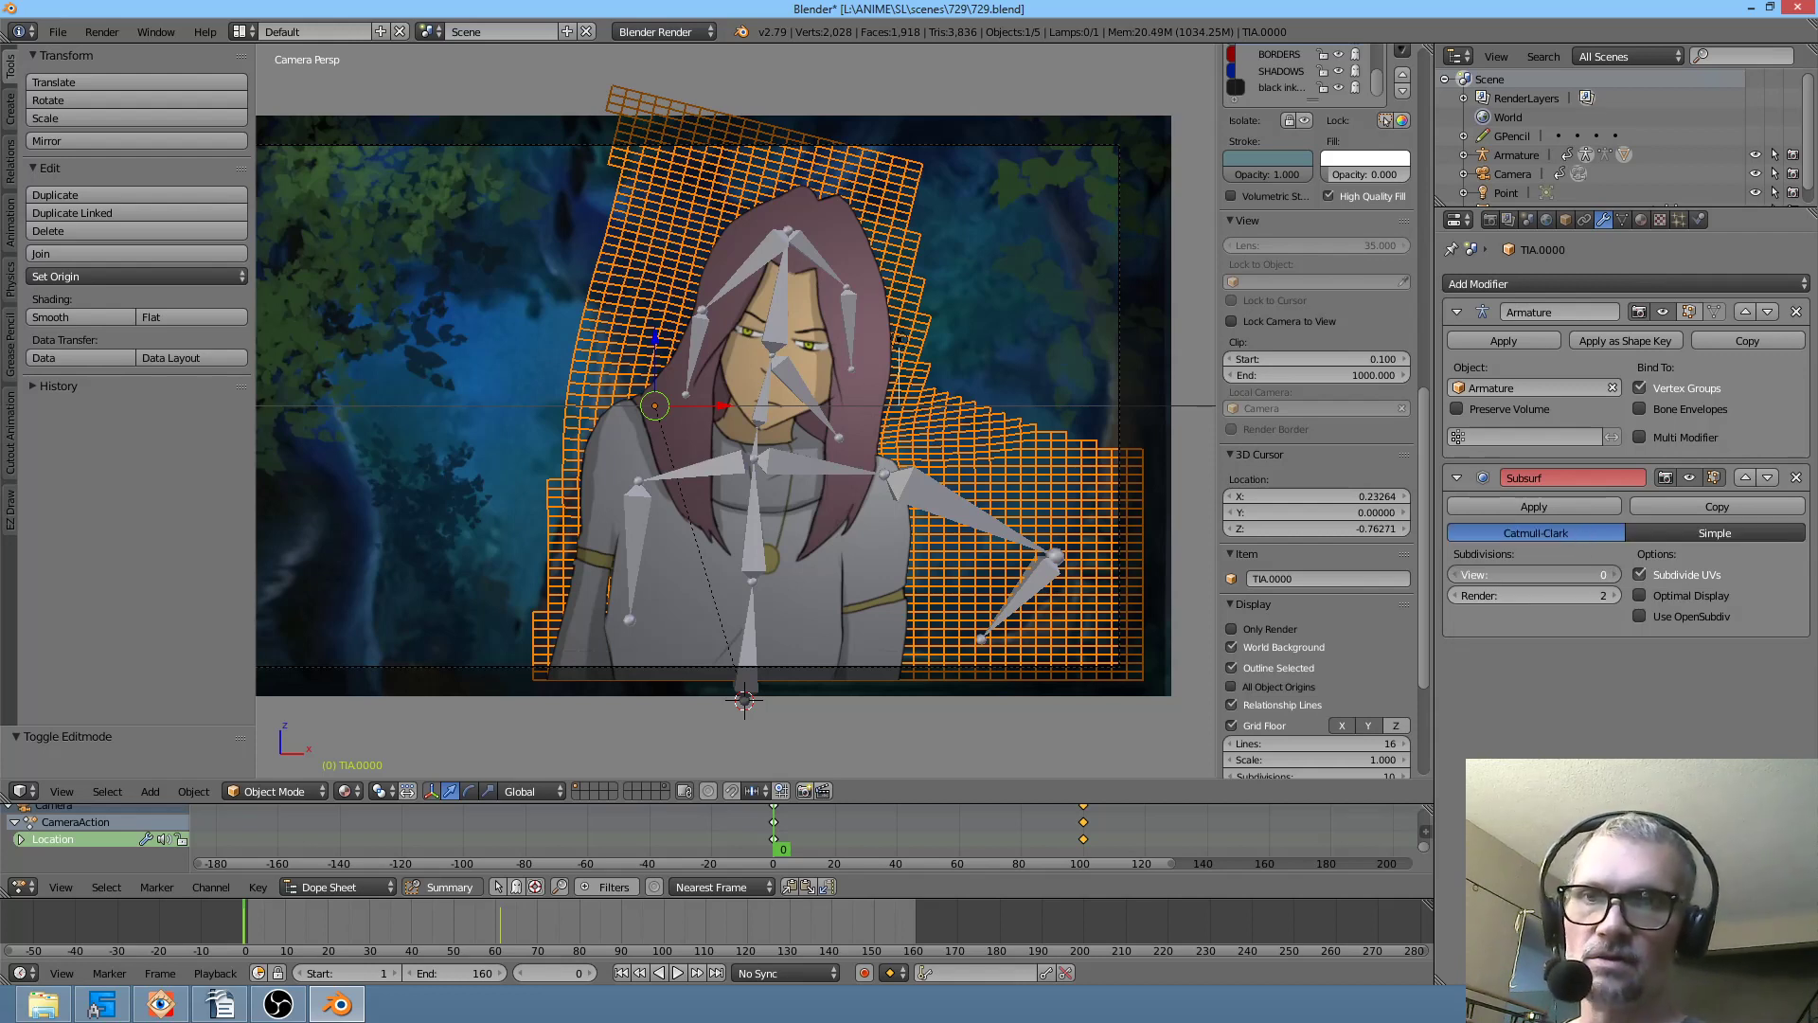
mouse_move(1585, 571)
mouse_down()
mouse_move(1617, 571)
mouse_move(1584, 571)
mouse_up()
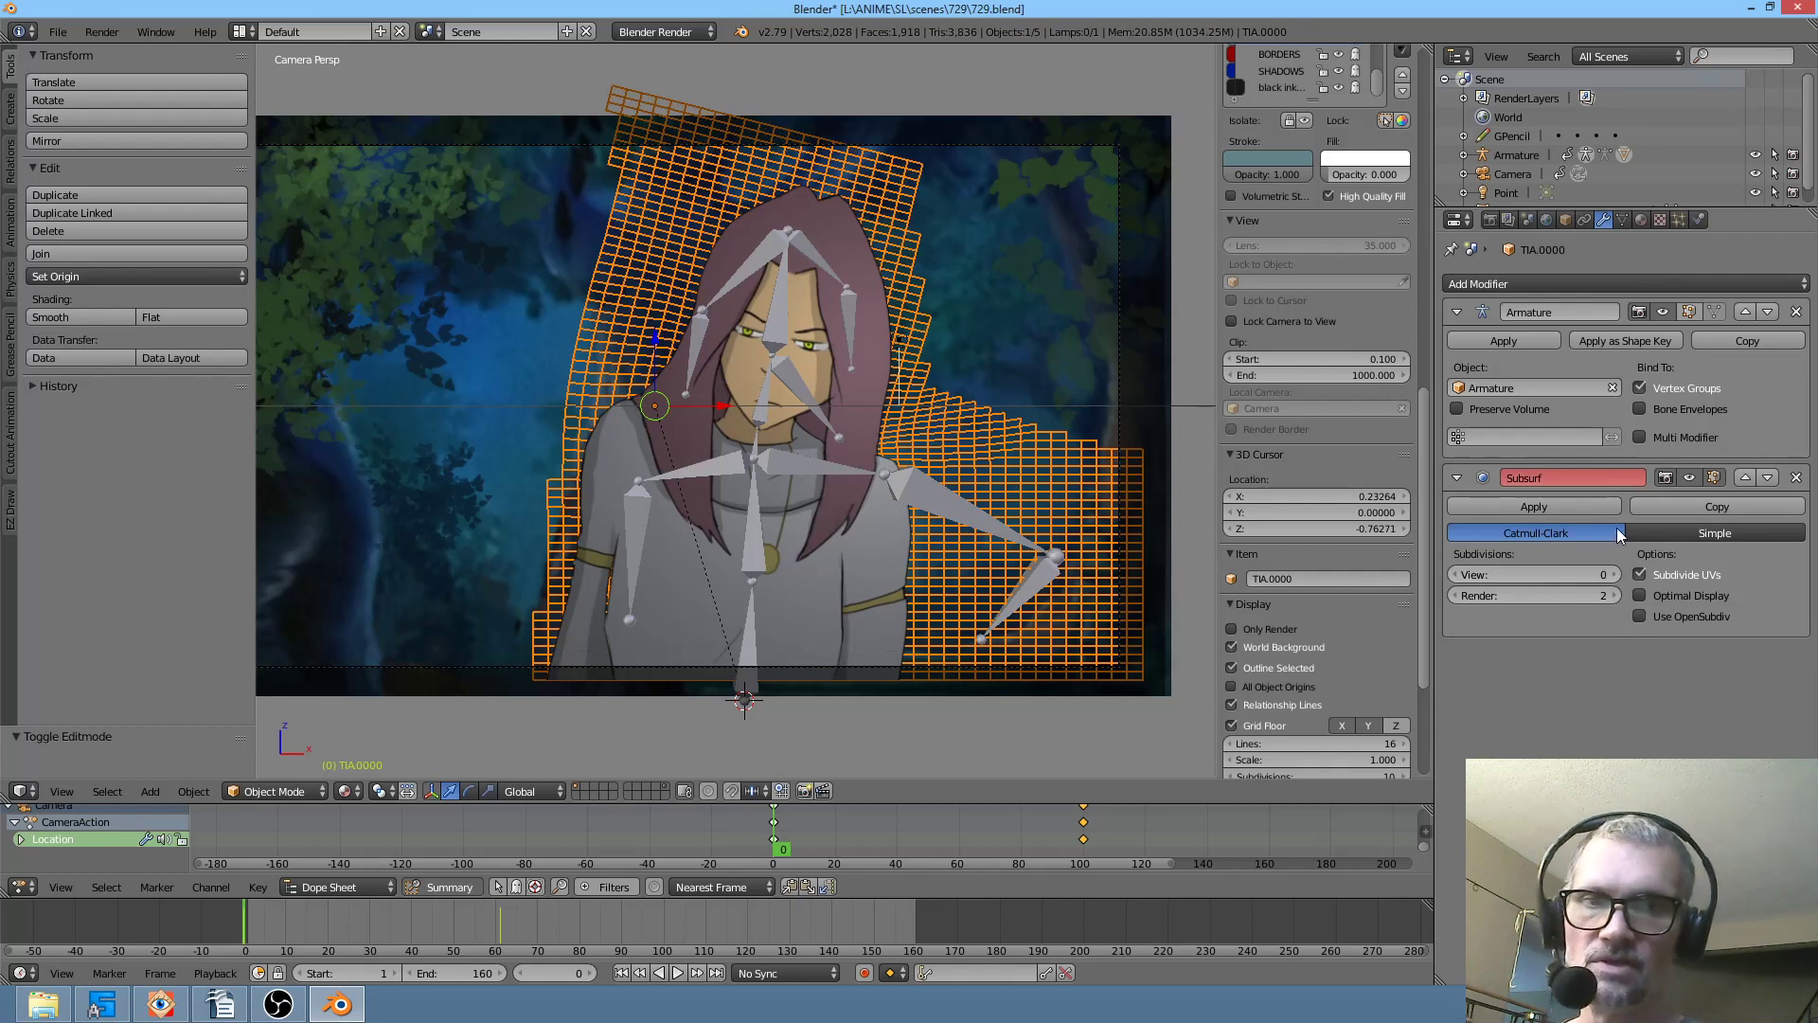
click(1667, 532)
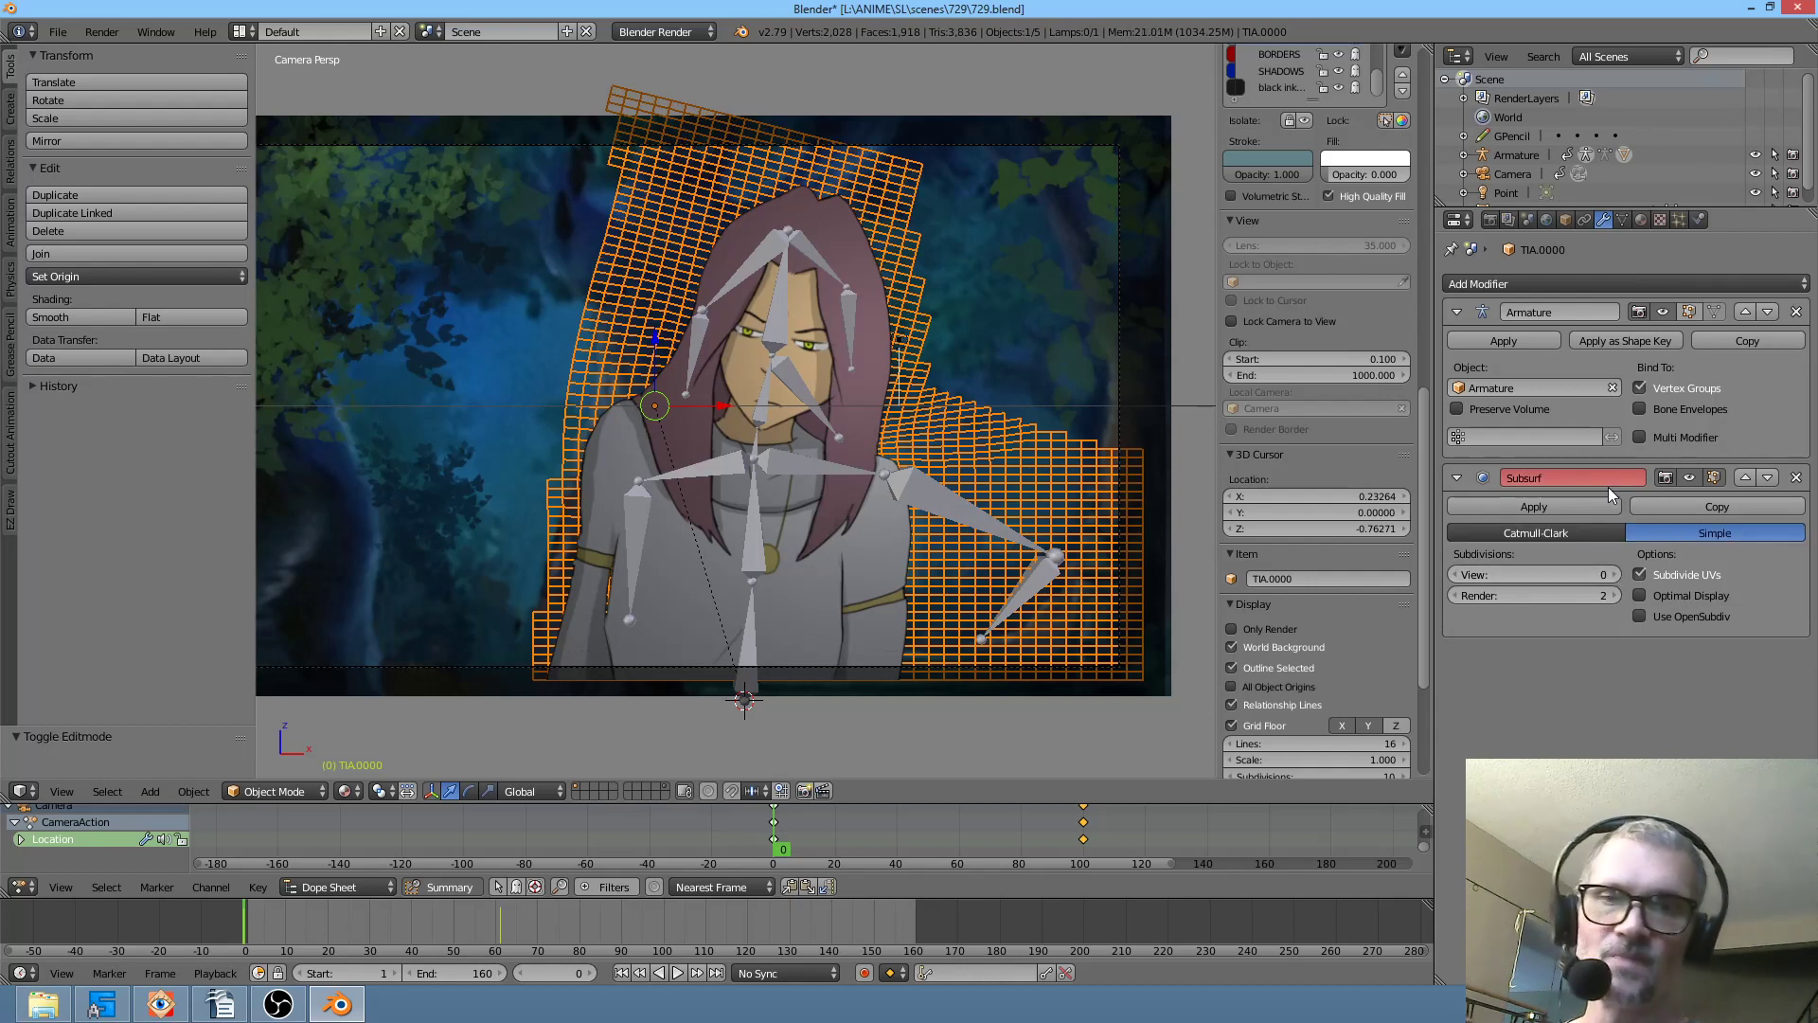
- Try 1 View subdivision on the Subsurf modifier, set it back to 0, and remove the modifier
click(1614, 575)
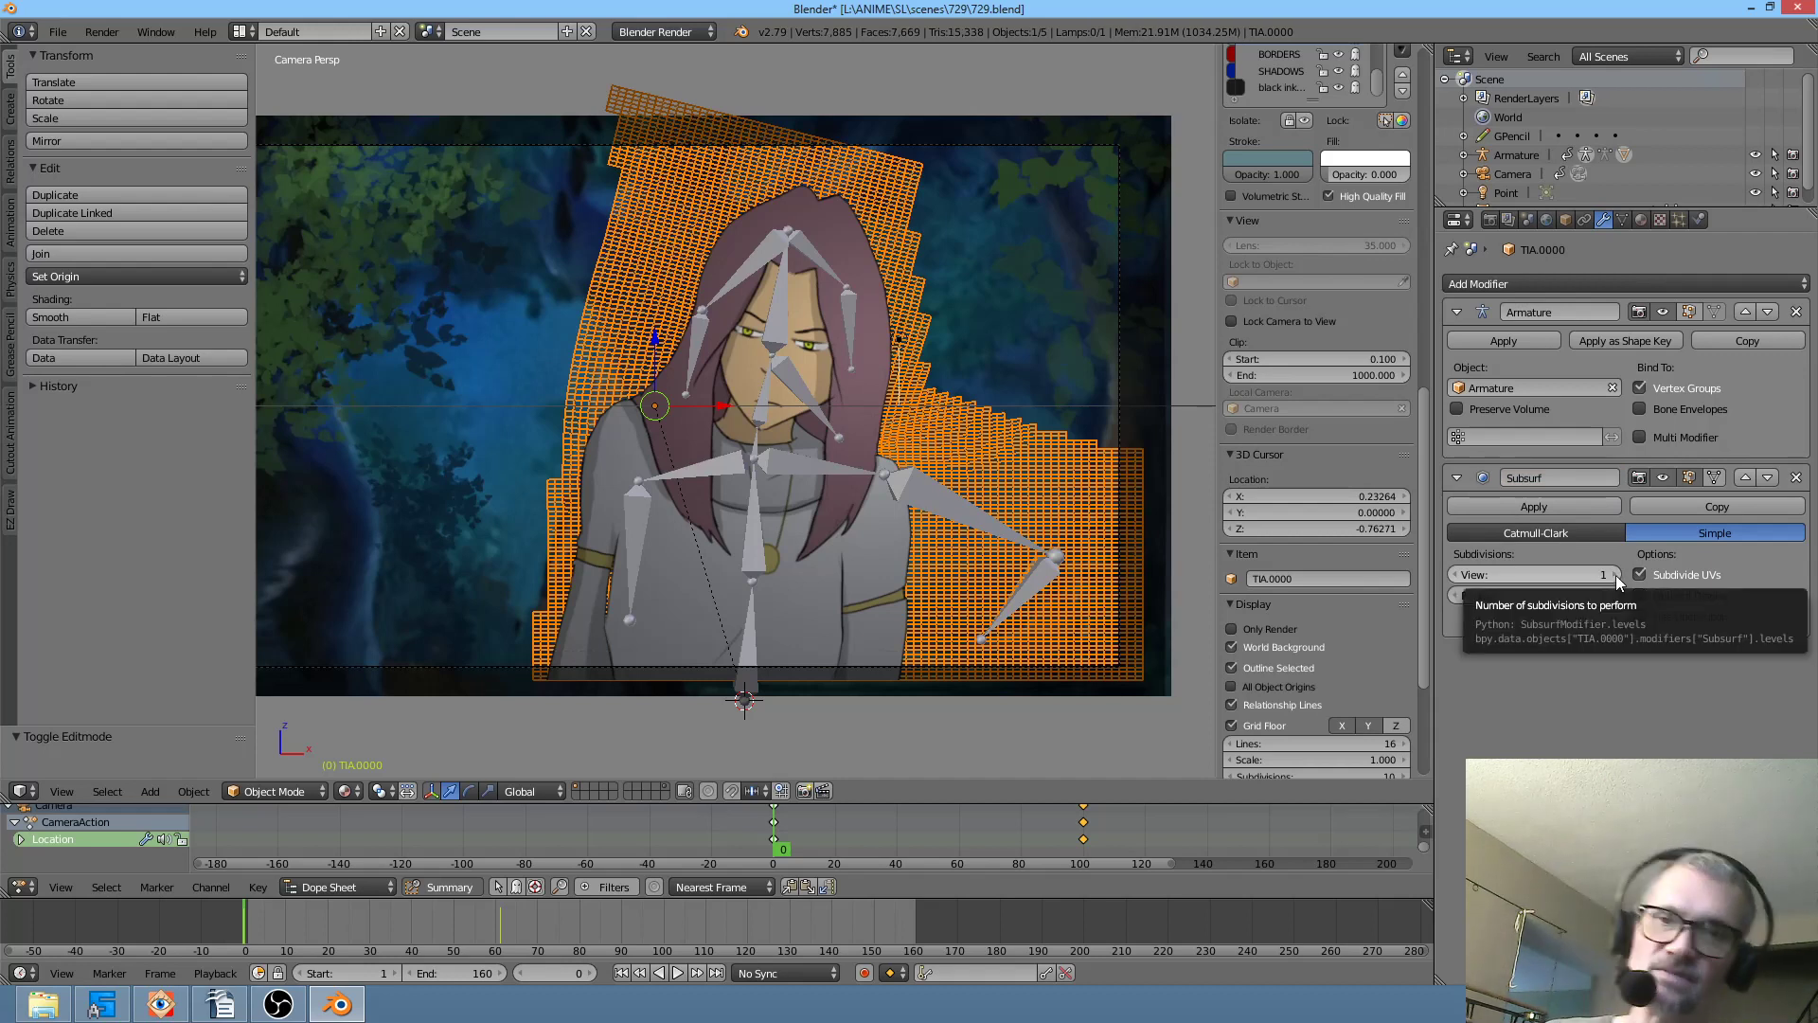
drag(1601, 575, 1577, 574)
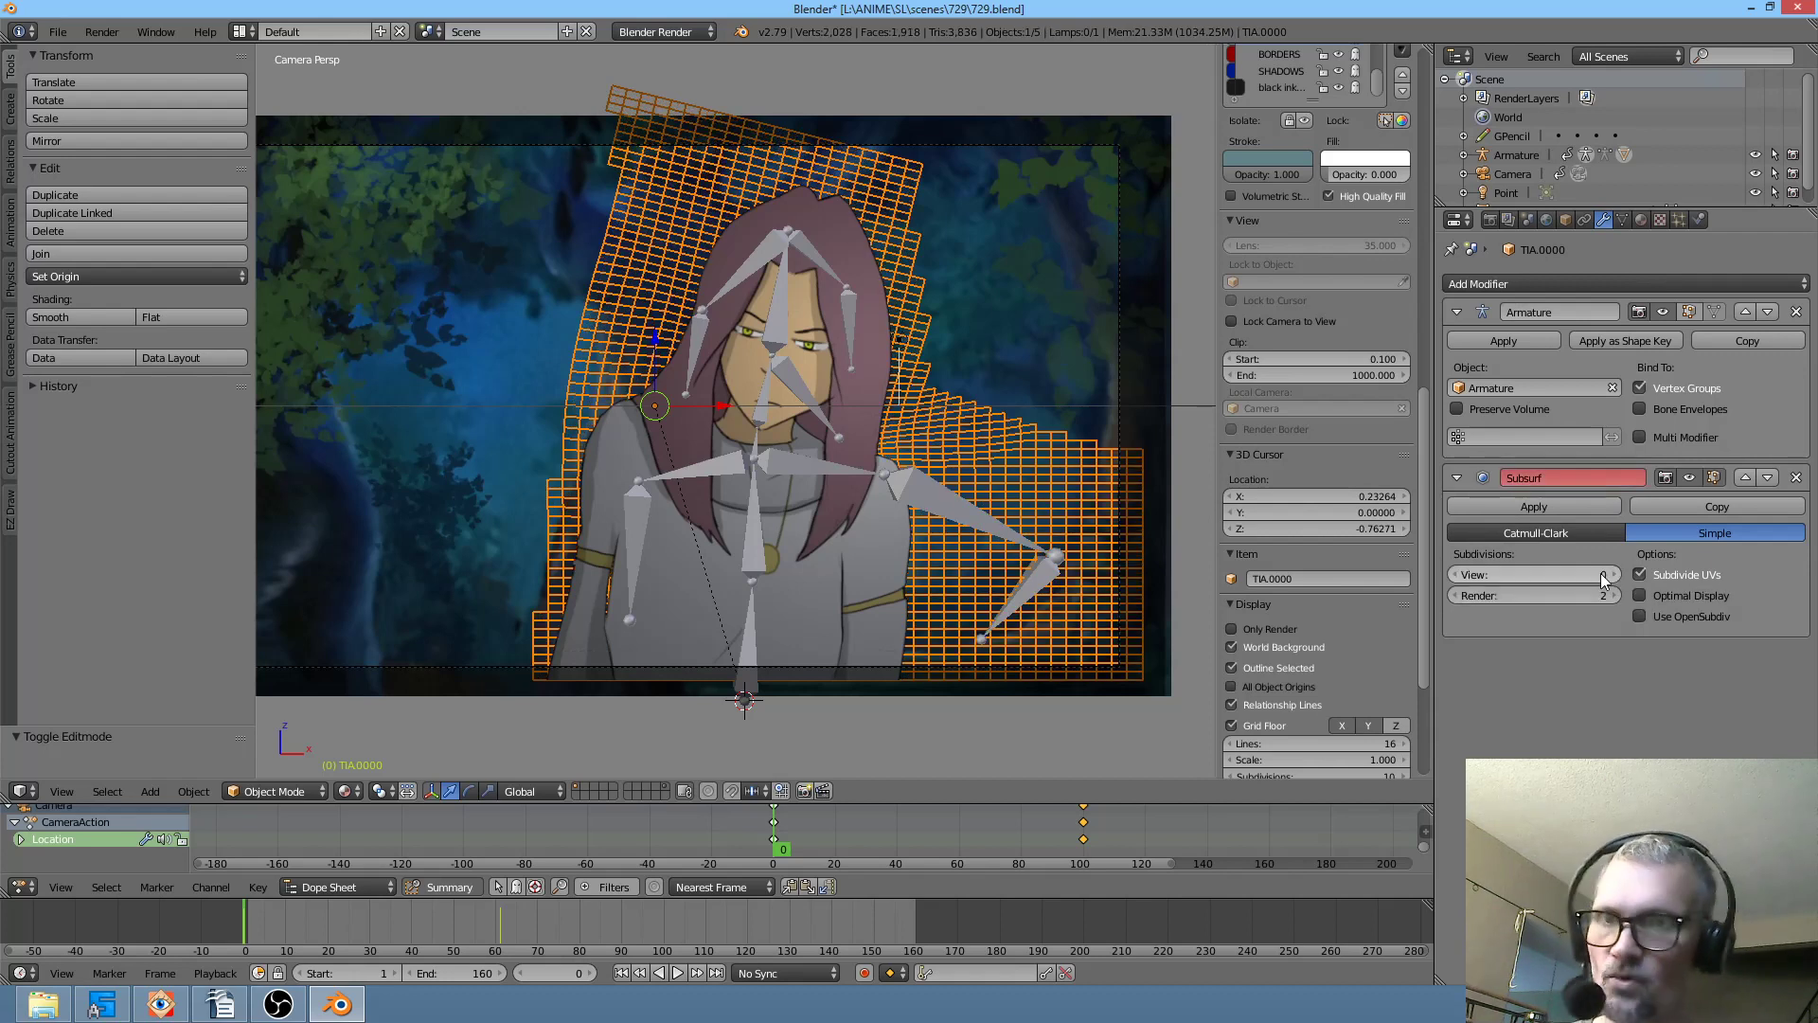
click(1797, 478)
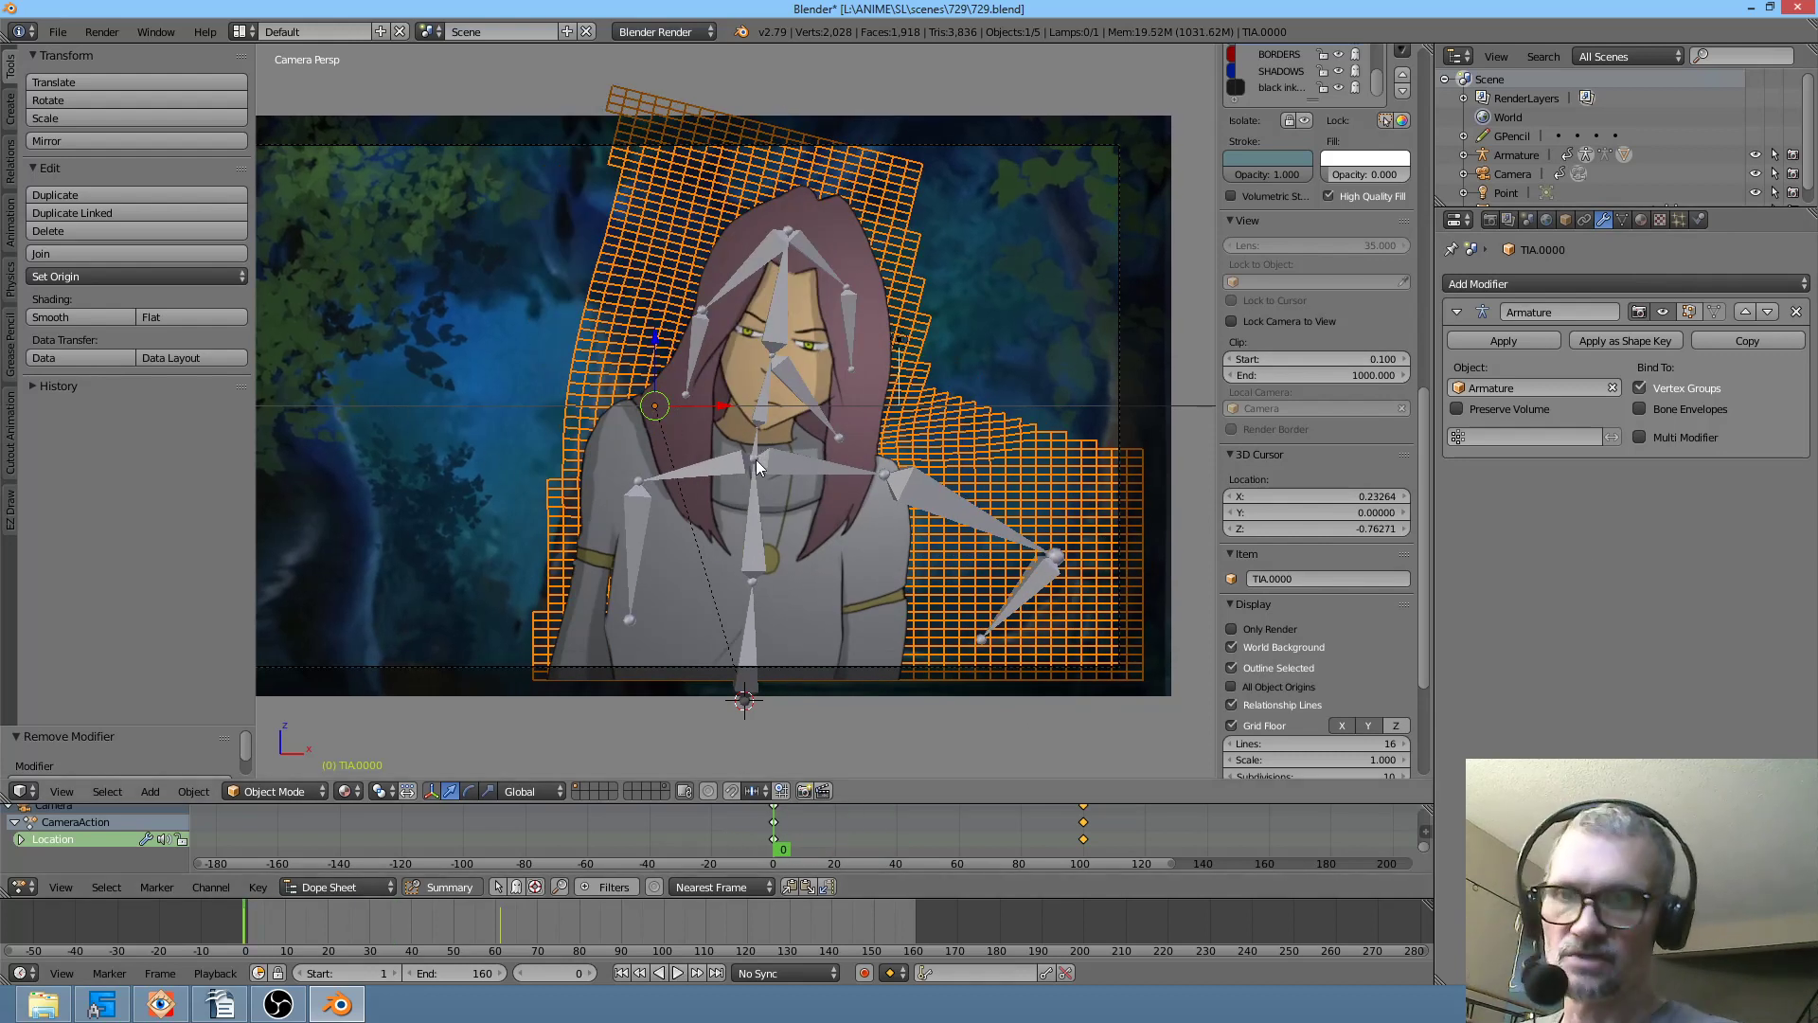
- Play and scrub the animation to review how the armature deforms the character mesh, ending at frame 56
mouse_move(784, 850)
mouse_down()
mouse_move(844, 849)
mouse_move(767, 844)
mouse_up()
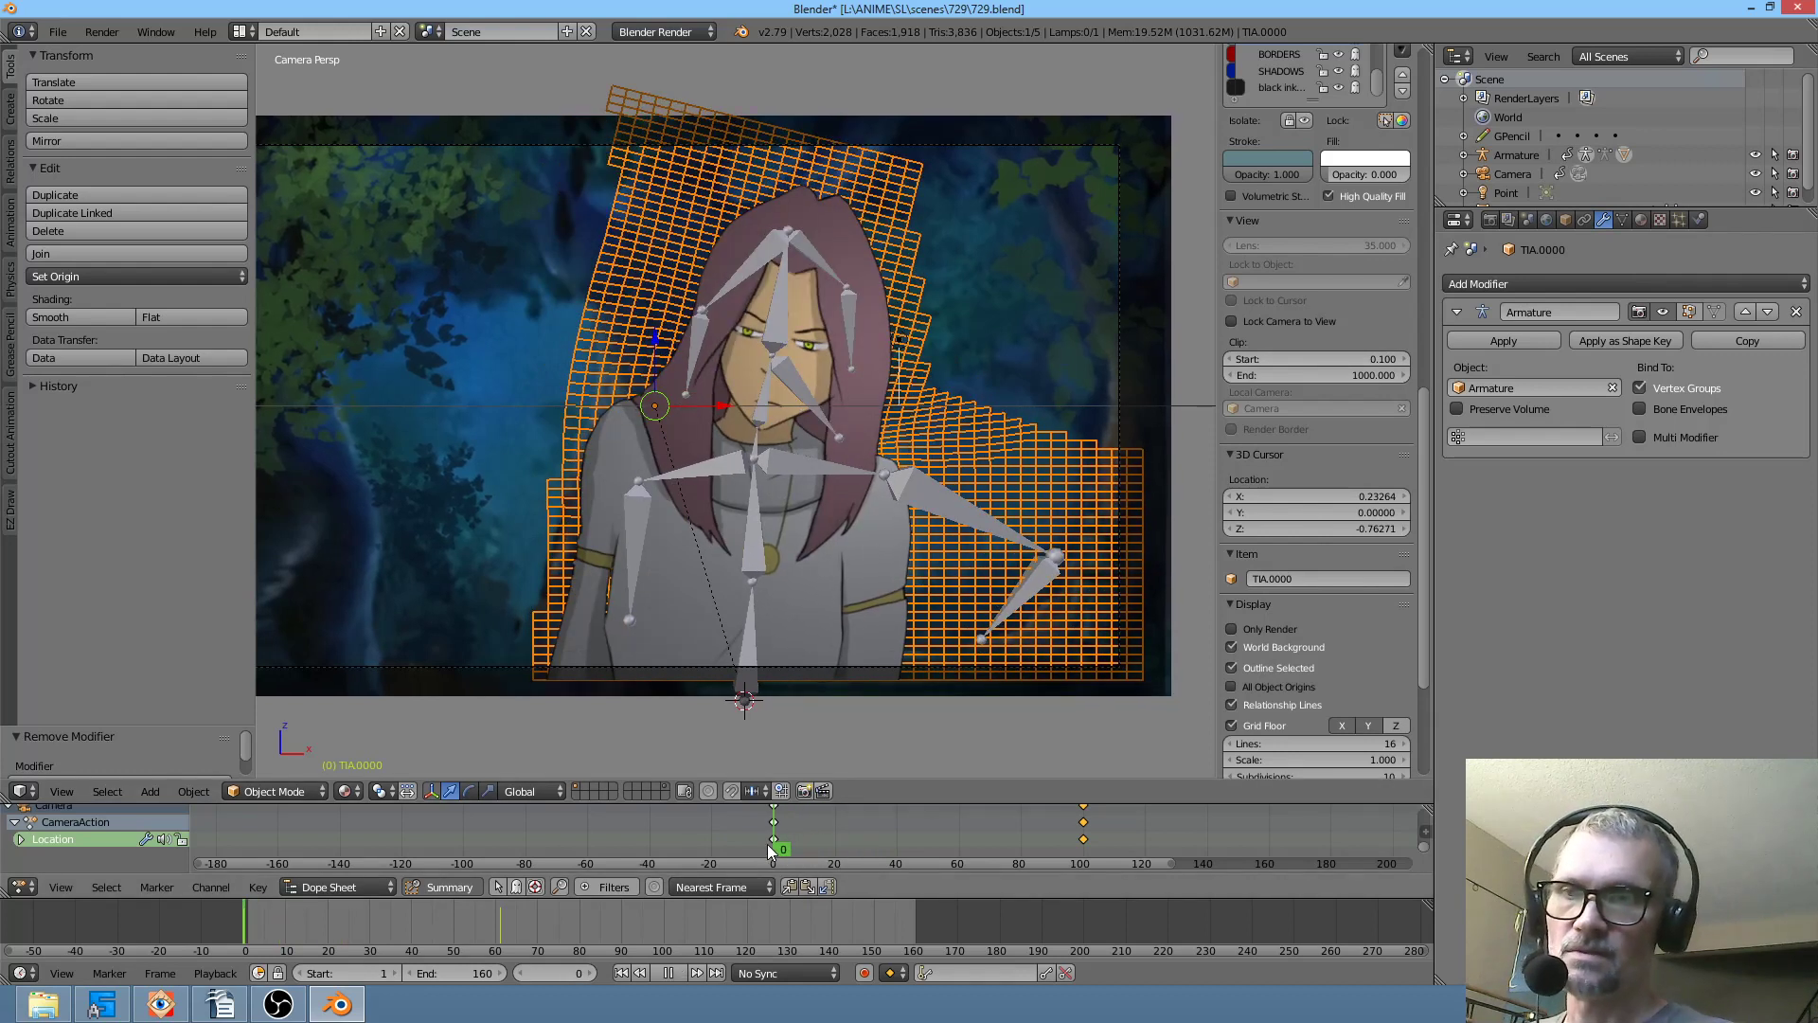
mouse_move(767, 844)
mouse_down()
mouse_move(991, 839)
mouse_move(792, 869)
mouse_move(856, 814)
mouse_move(1008, 822)
mouse_move(822, 864)
mouse_move(894, 809)
mouse_move(935, 814)
mouse_move(851, 804)
mouse_move(788, 860)
mouse_move(729, 850)
mouse_move(875, 868)
mouse_move(930, 809)
mouse_up()
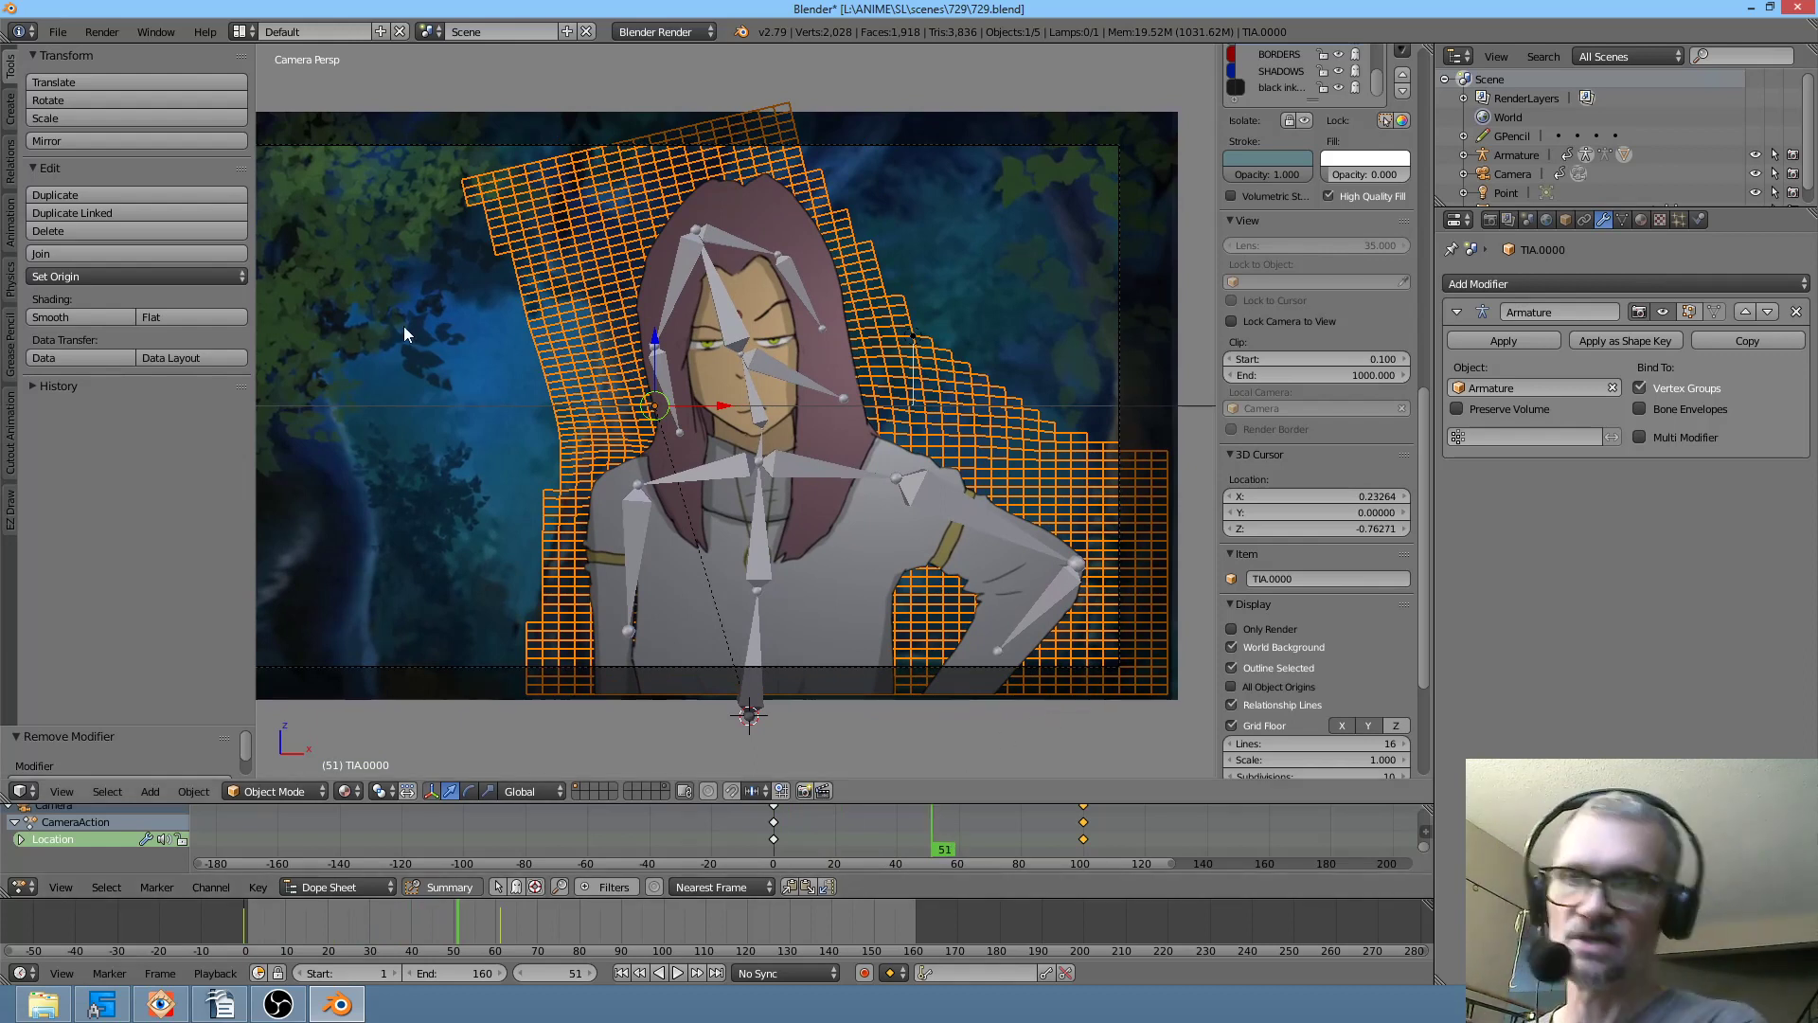
key(alt+a)
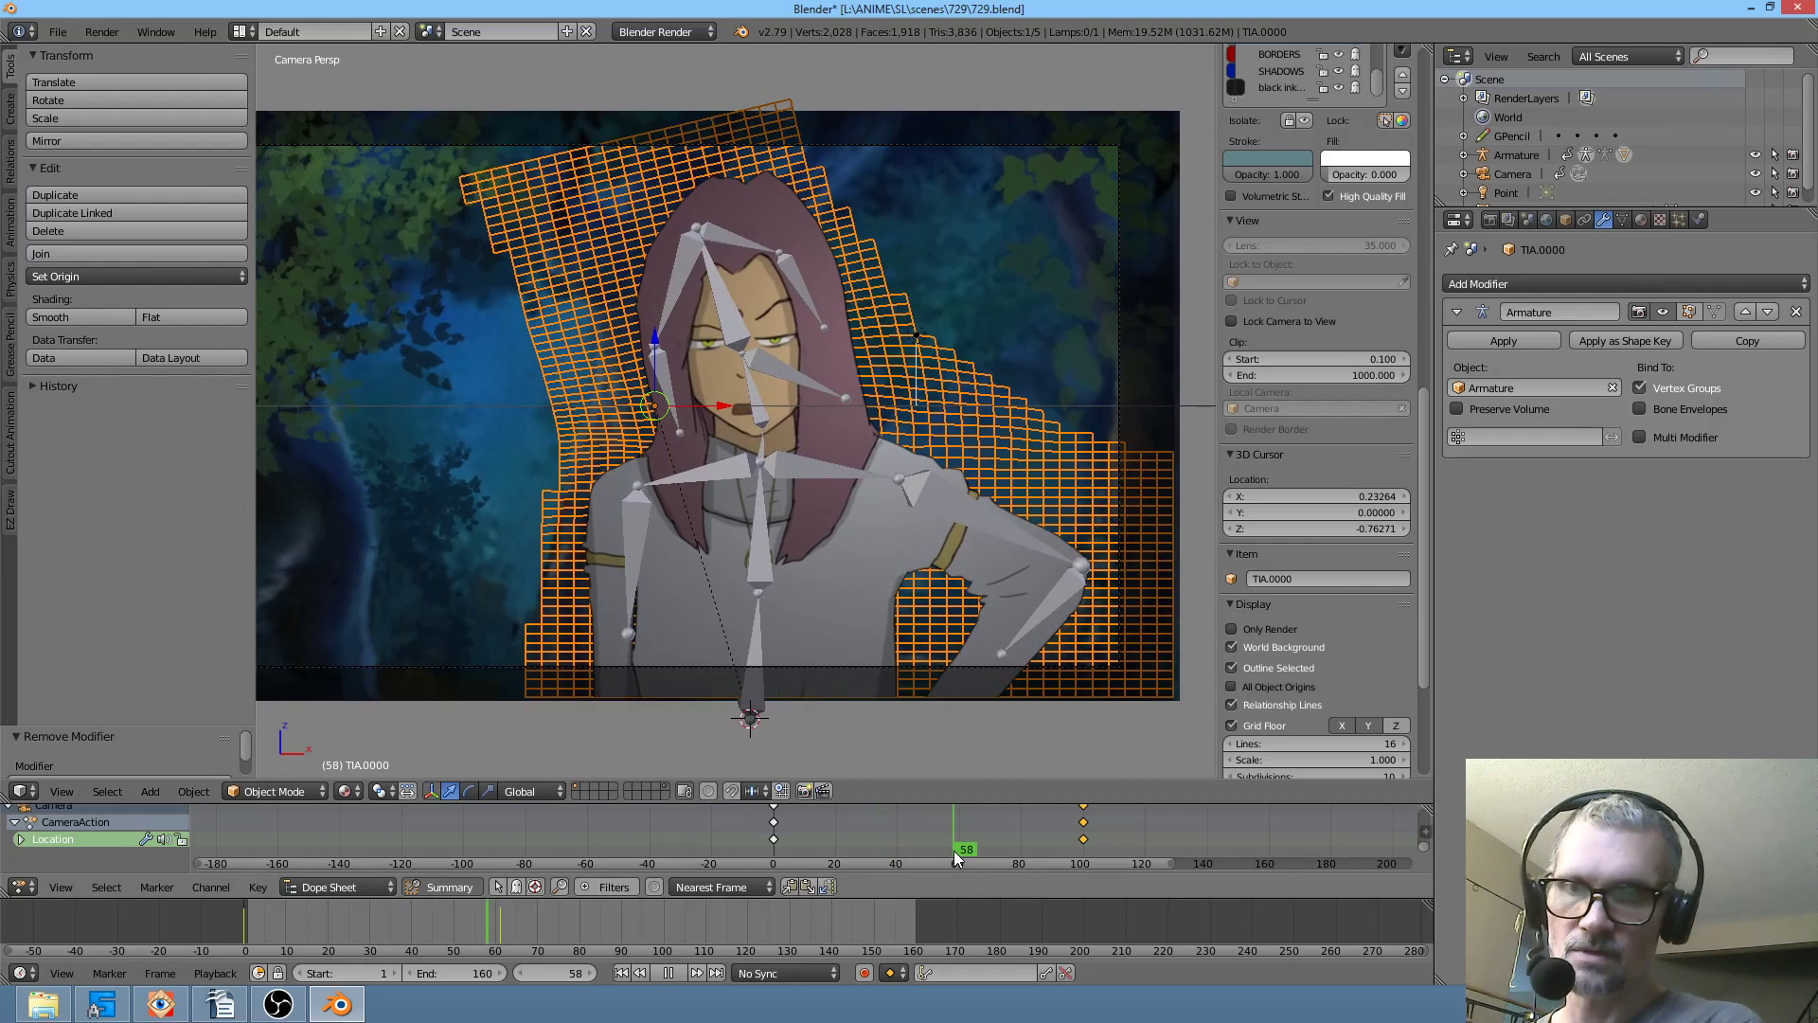
key(alt+a)
- Place the 3D cursor in the background beside the character and add a single-bone armature there
scroll(808, 534, down, 1)
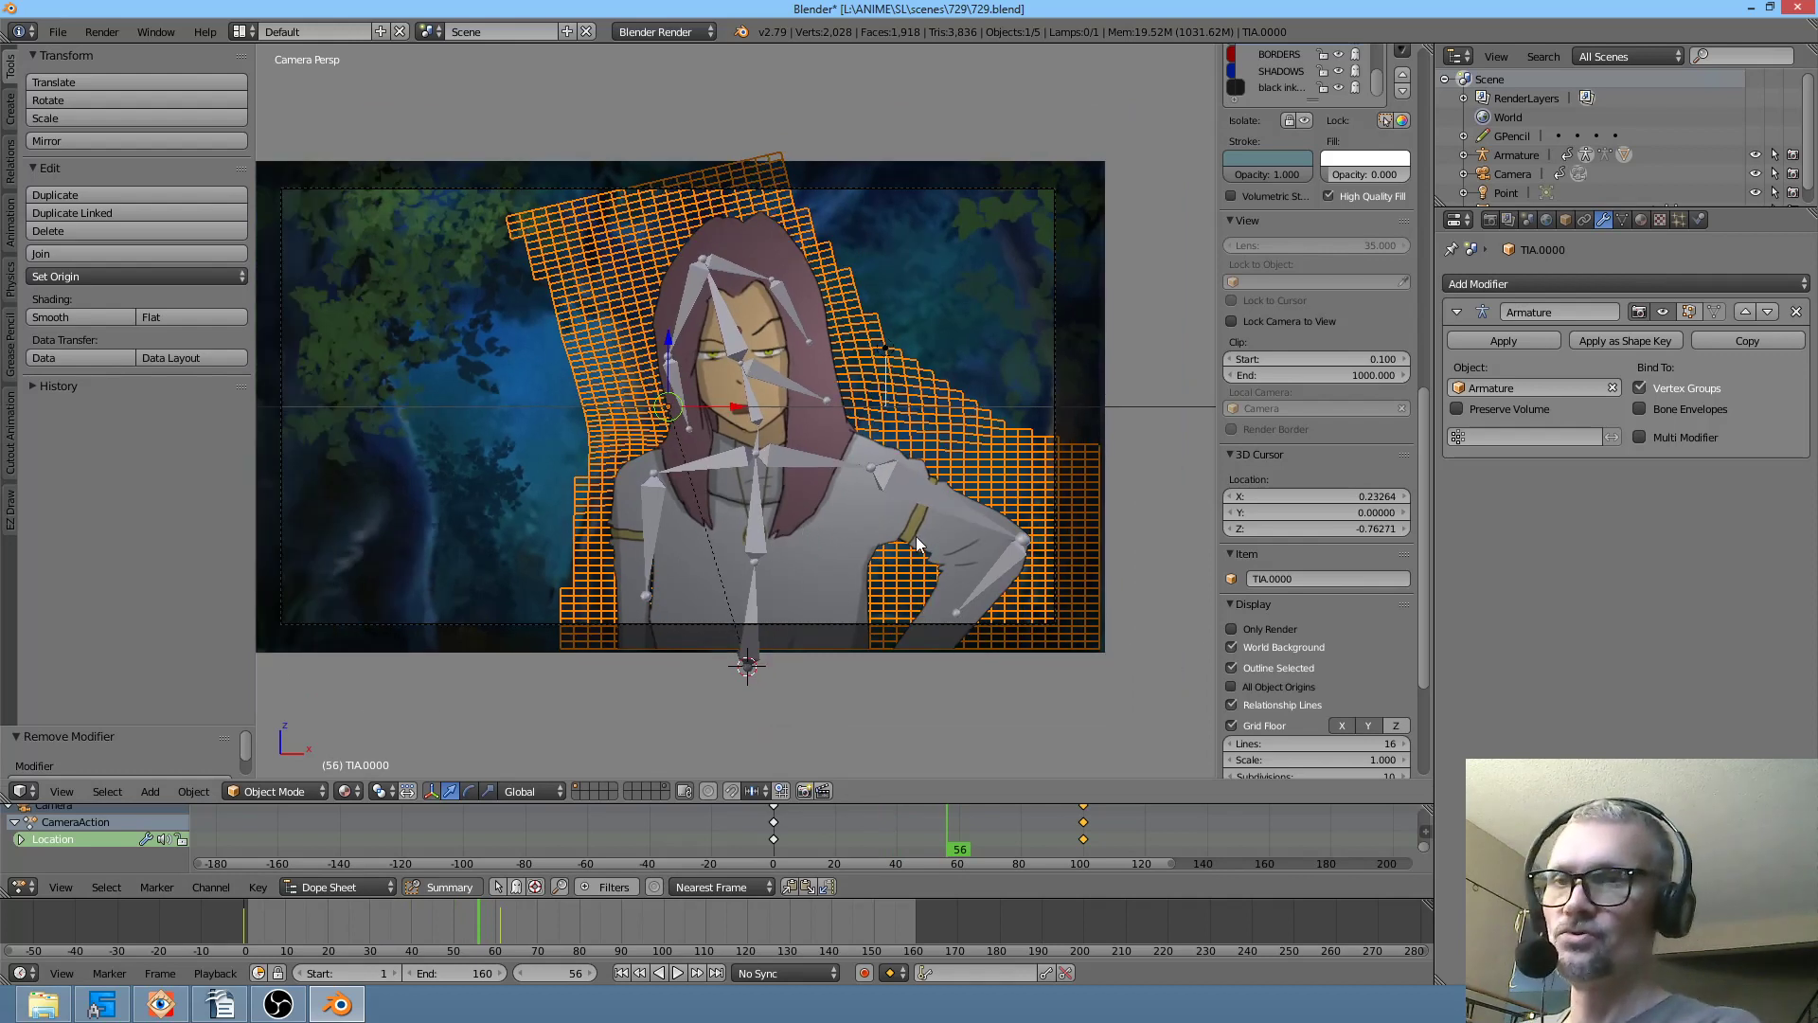
scroll(963, 543, down, 2)
click(534, 612)
key(shift+a)
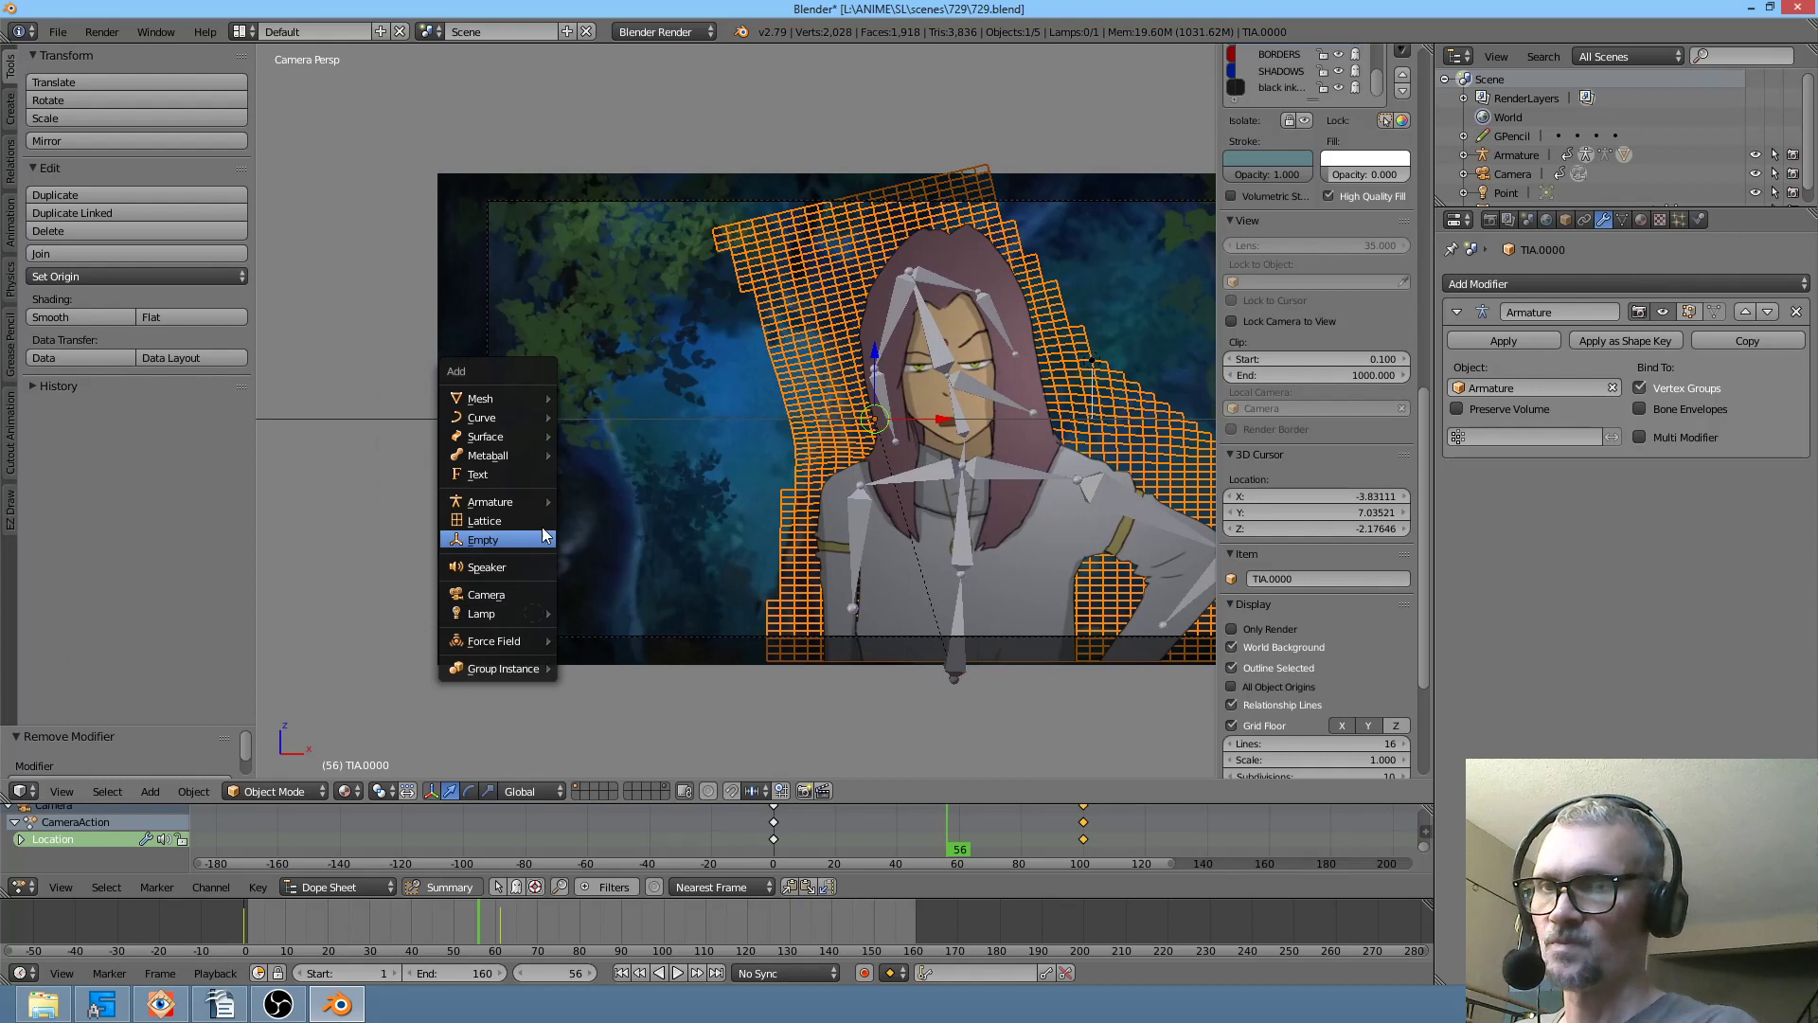
click(598, 504)
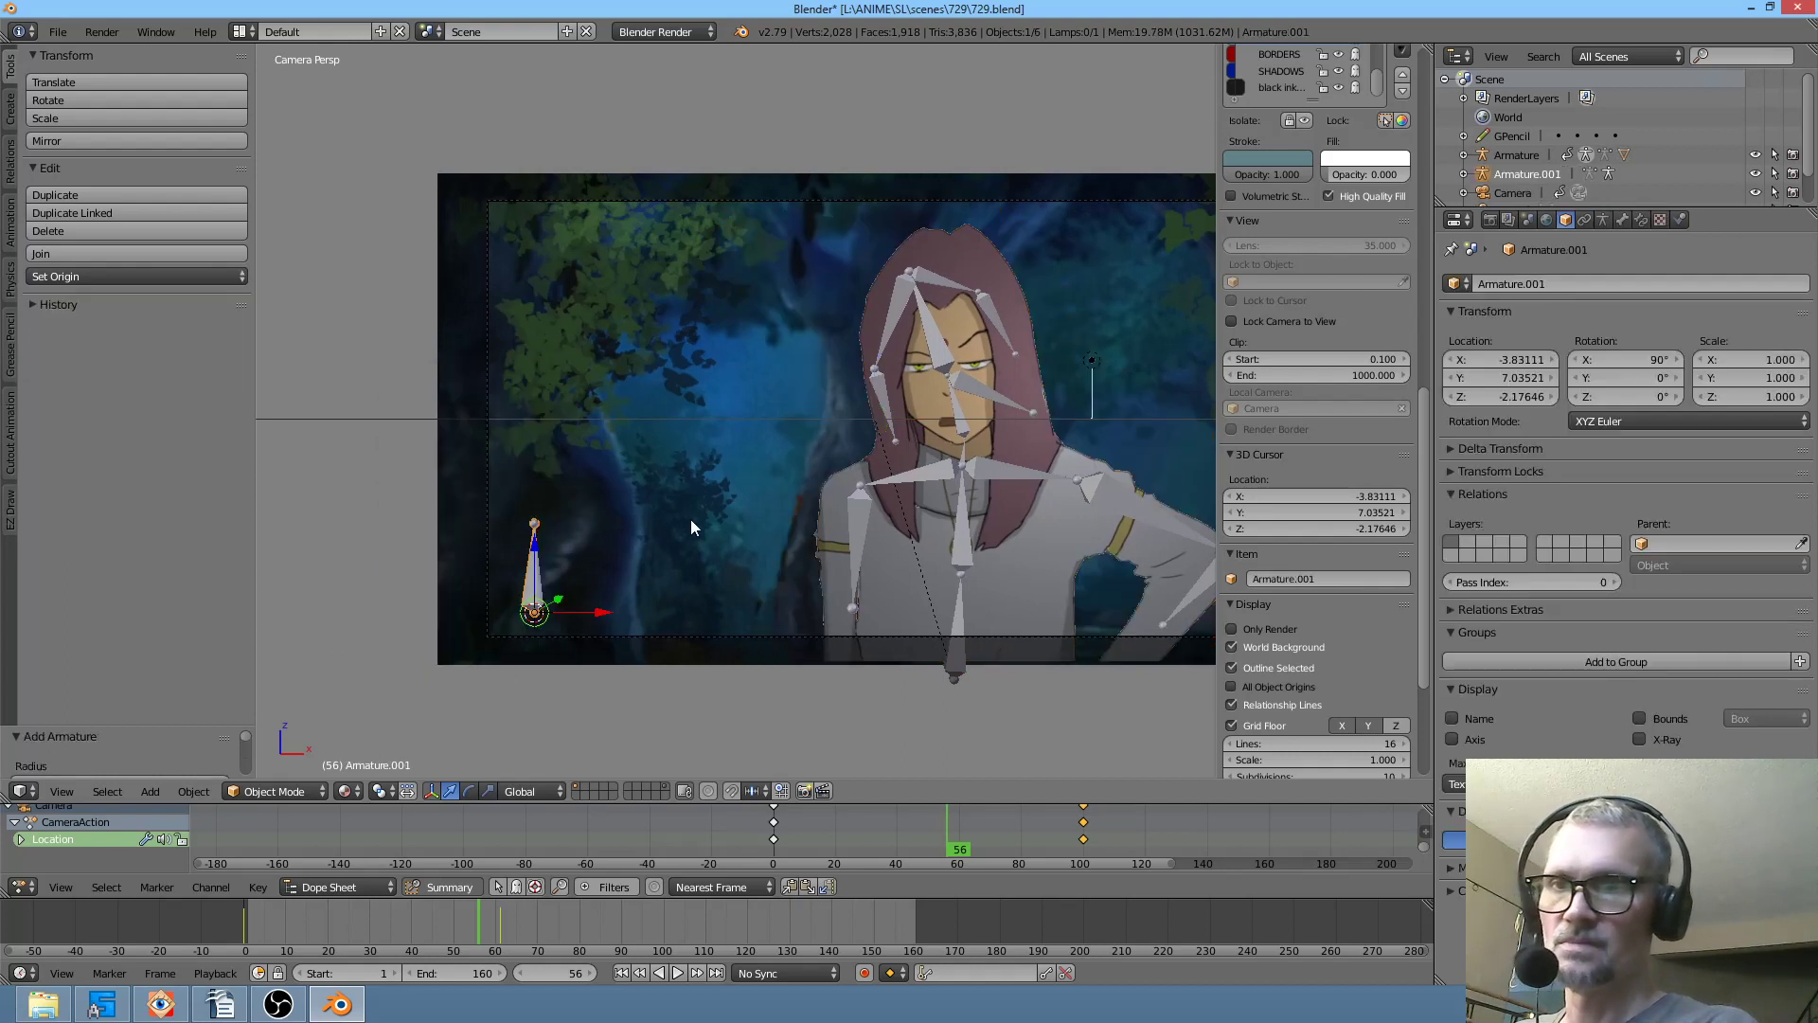
- Put the new armature into Edit Mode and extrude two more bones upward from the tip of its bone
right_click(536, 516)
right_click(537, 530)
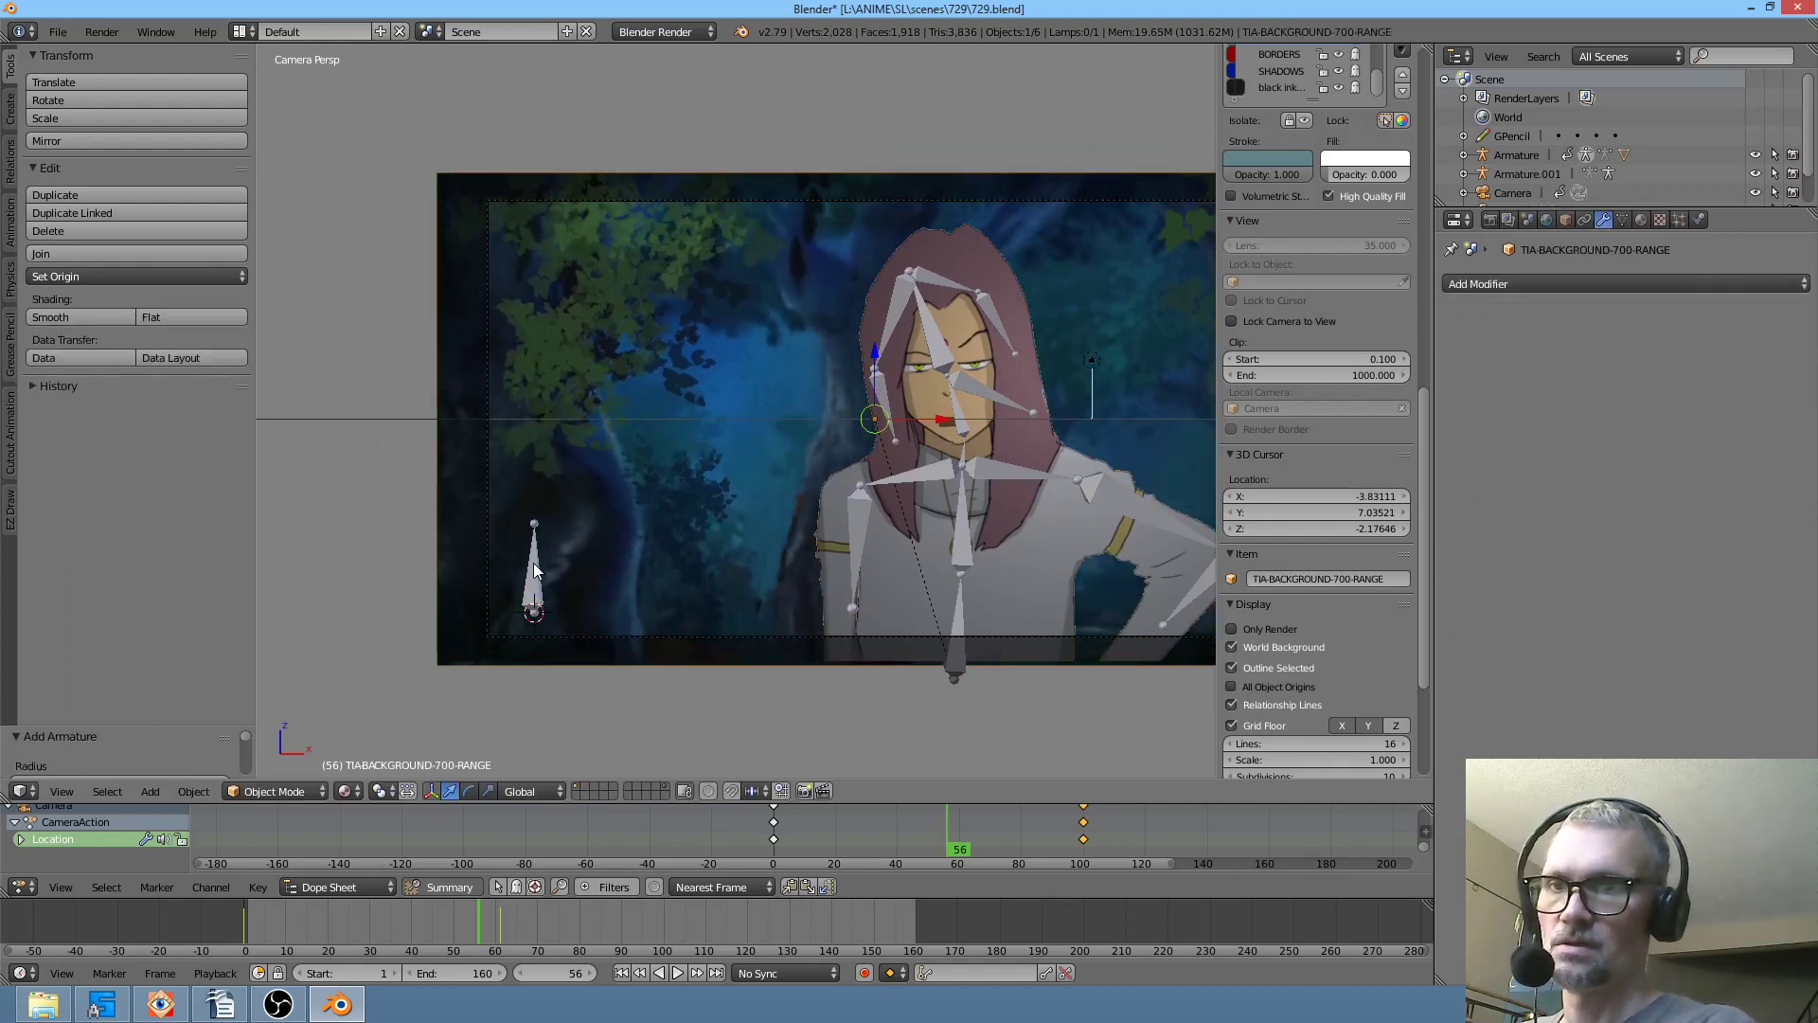
key(Tab)
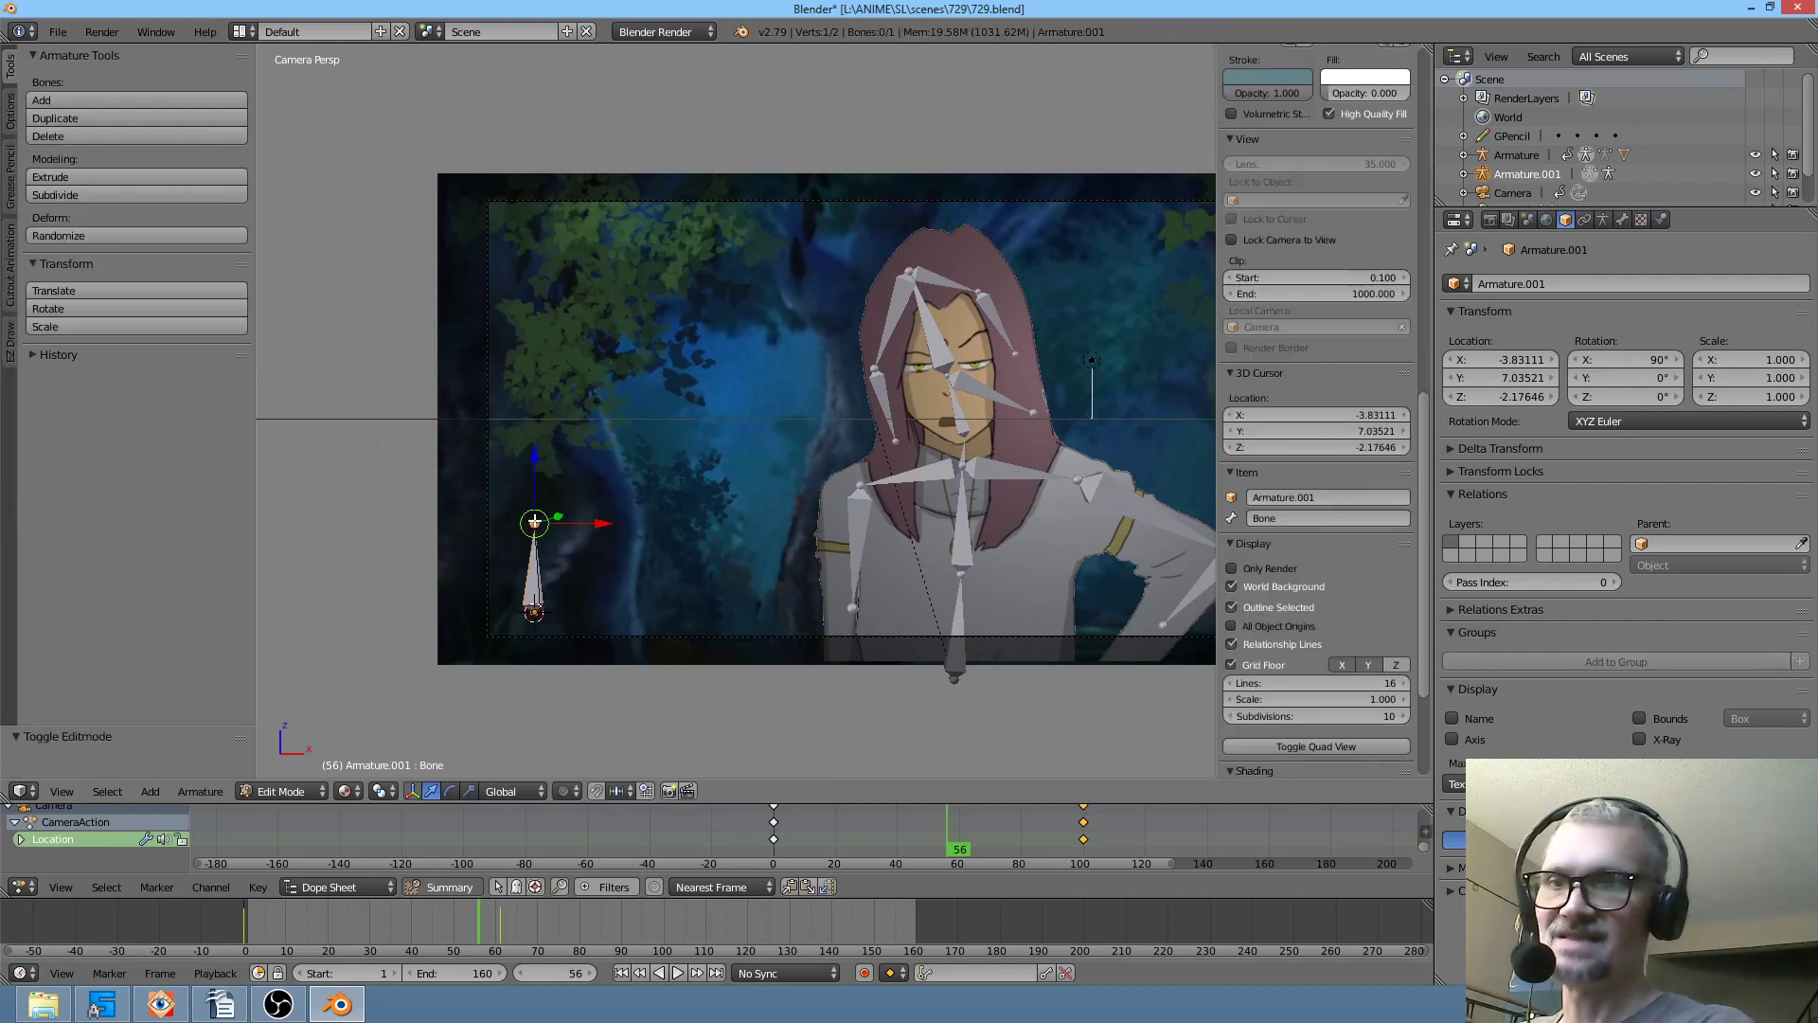
key(e)
click(534, 415)
key(e)
click(521, 301)
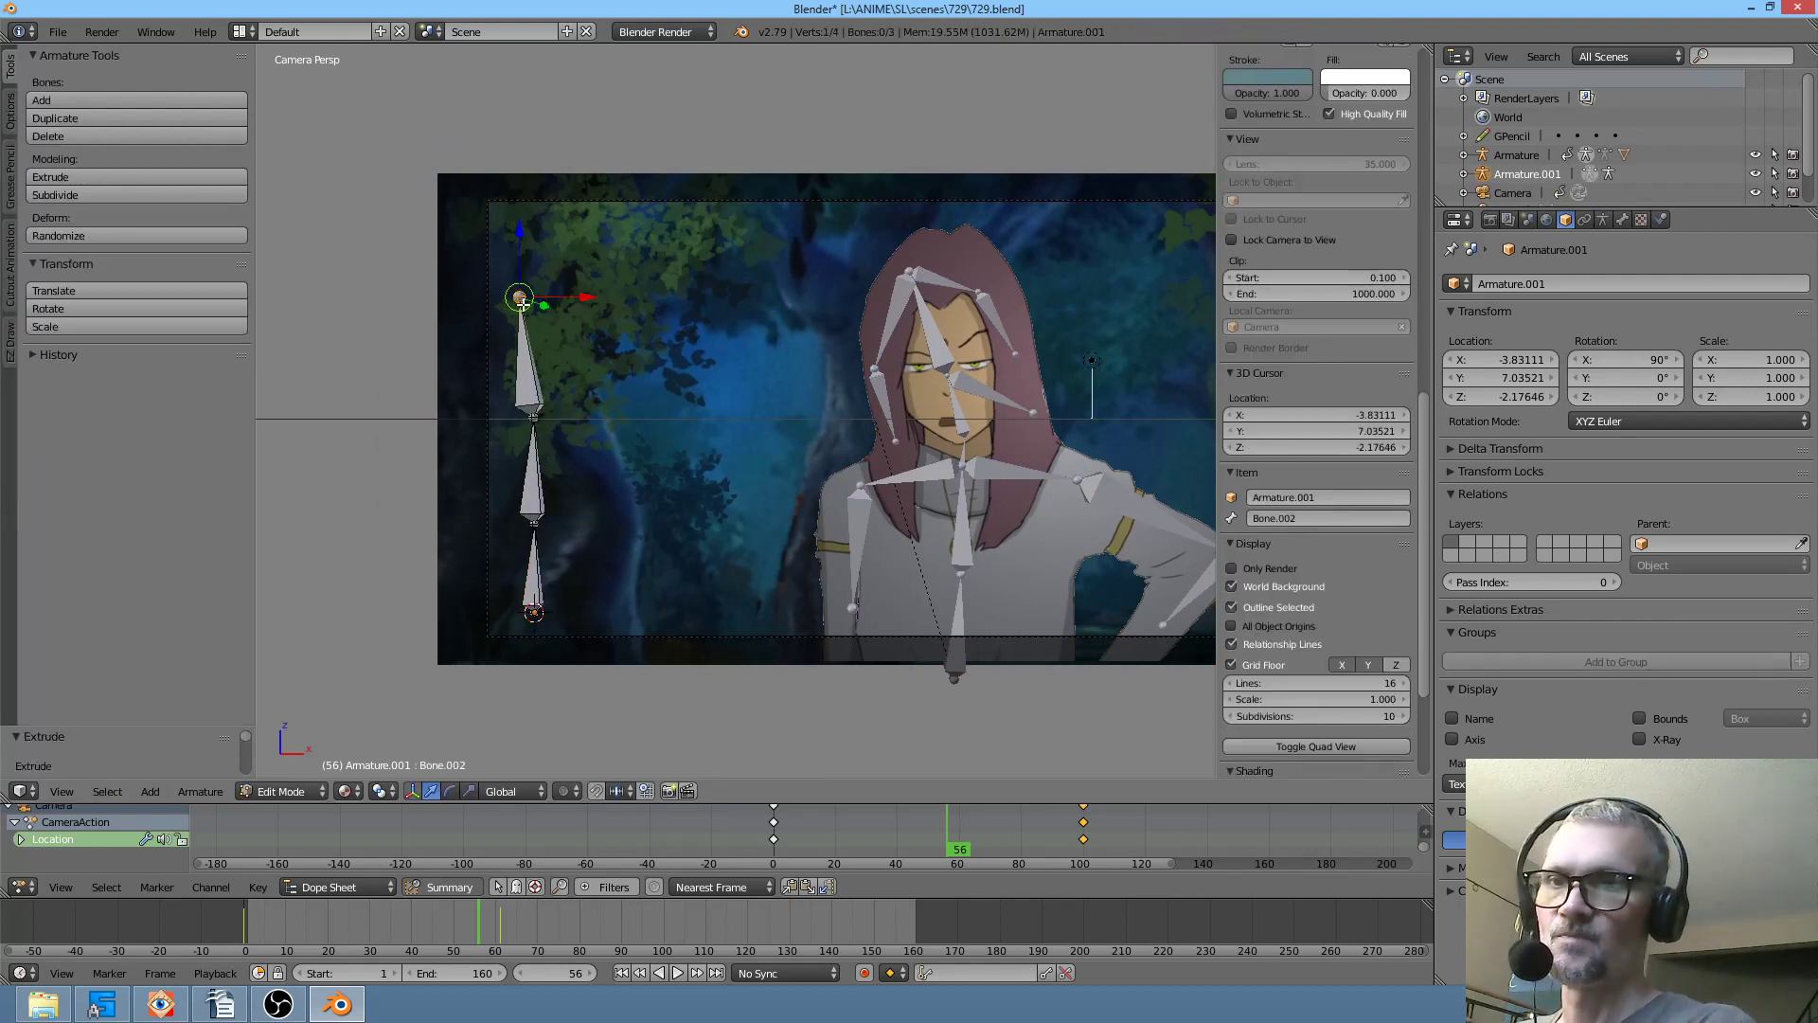
- Extrude a chain of two arm bones to each side from the joint below the new armature's uppermost bone
right_click(532, 418)
key(e)
click(617, 429)
key(e)
click(679, 437)
right_click(532, 417)
key(e)
click(461, 432)
key(e)
click(358, 446)
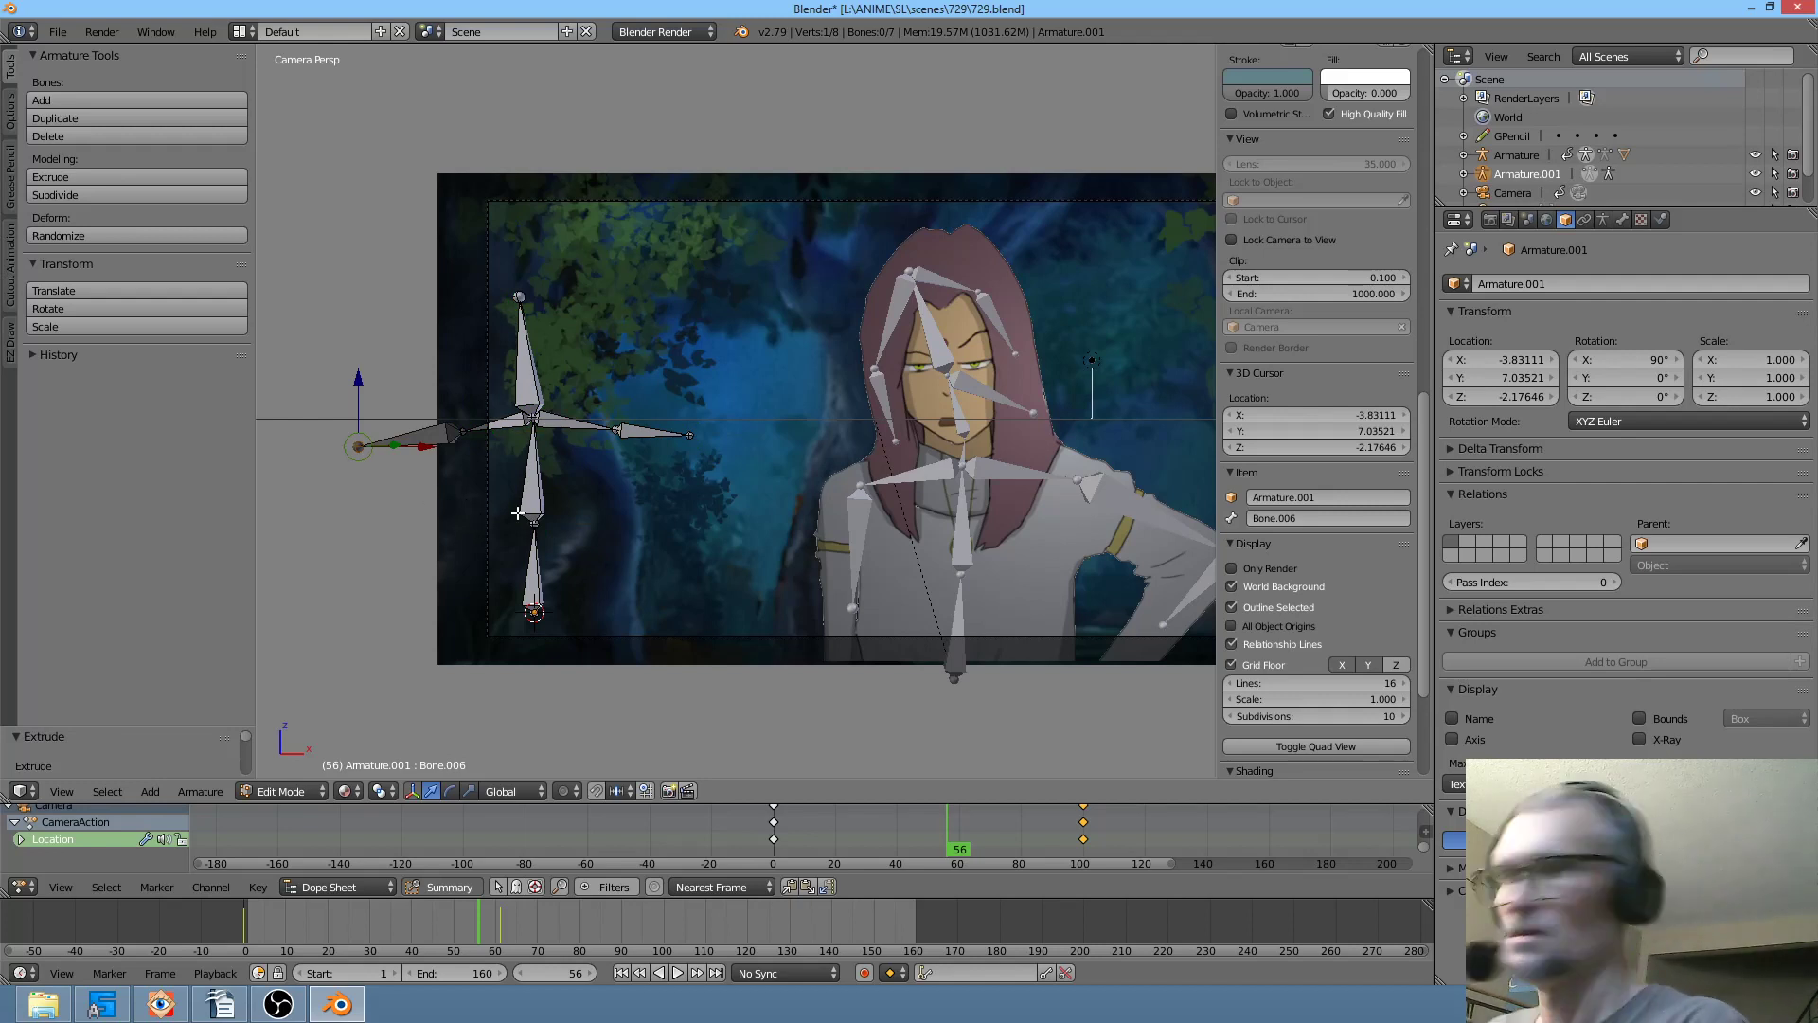
- Return the new armature to Object Mode and preview the shot by turning Only Render on and off
key(Tab)
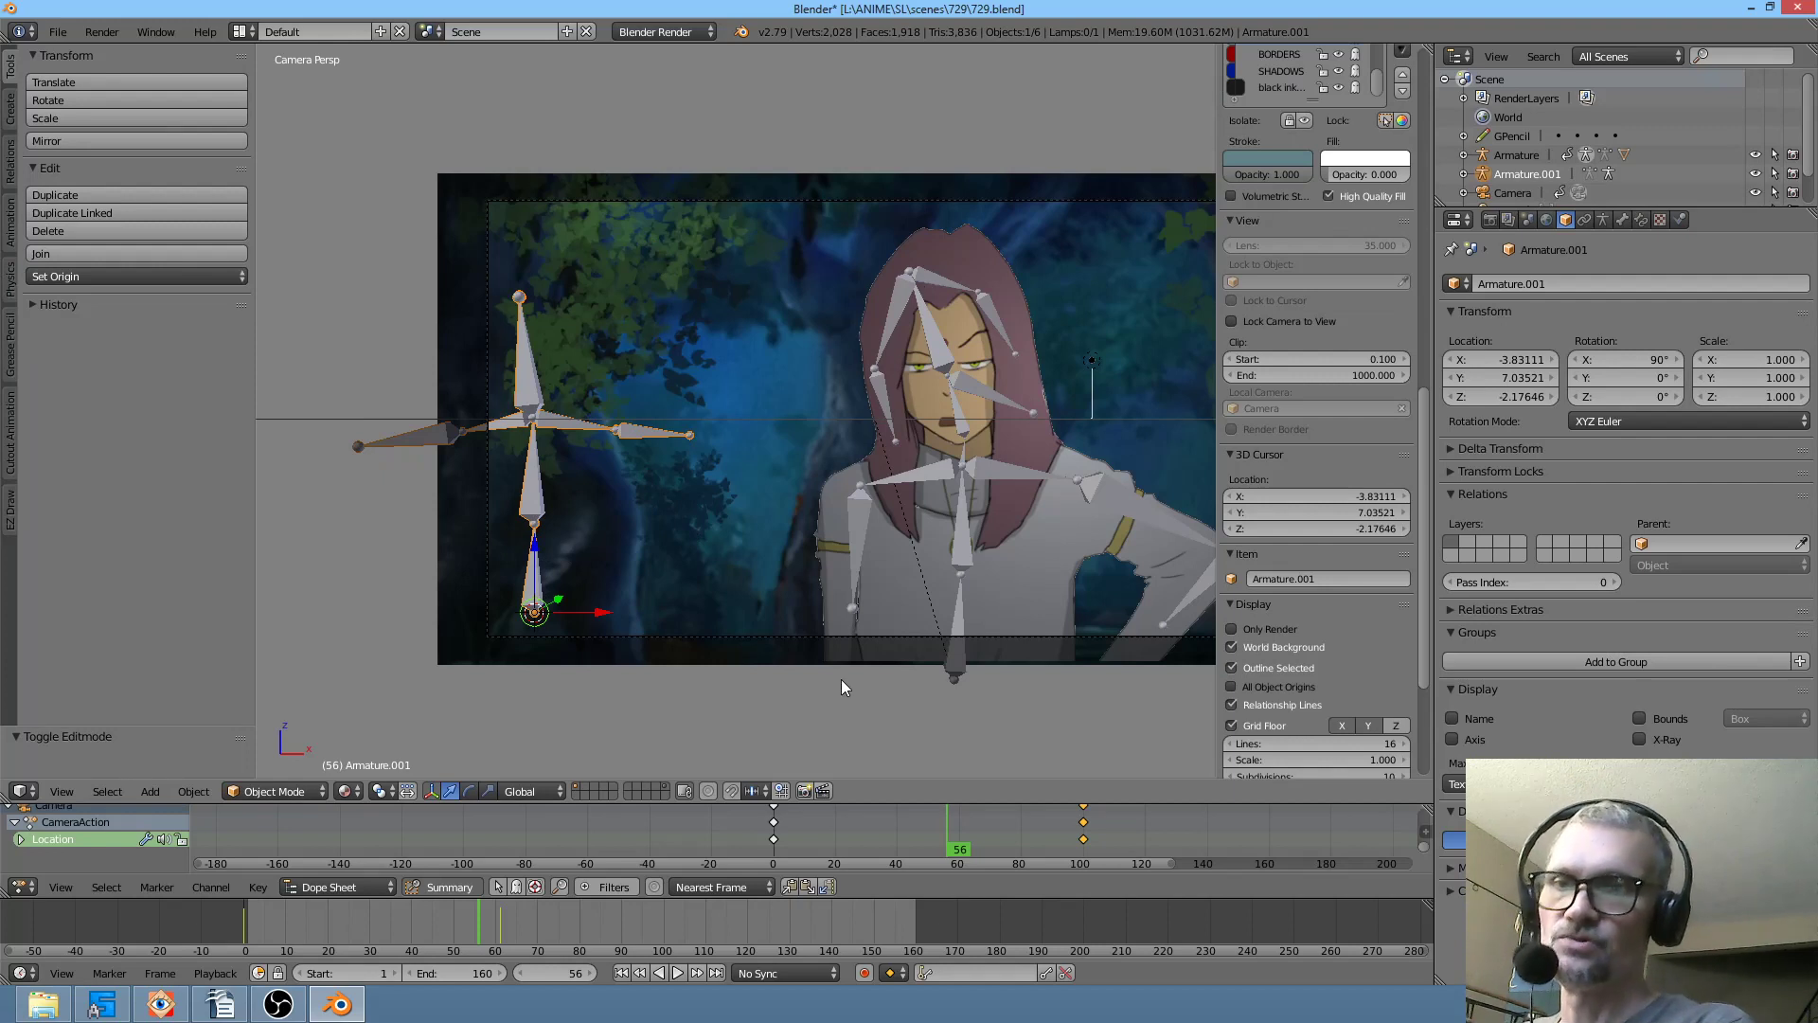
click(1232, 629)
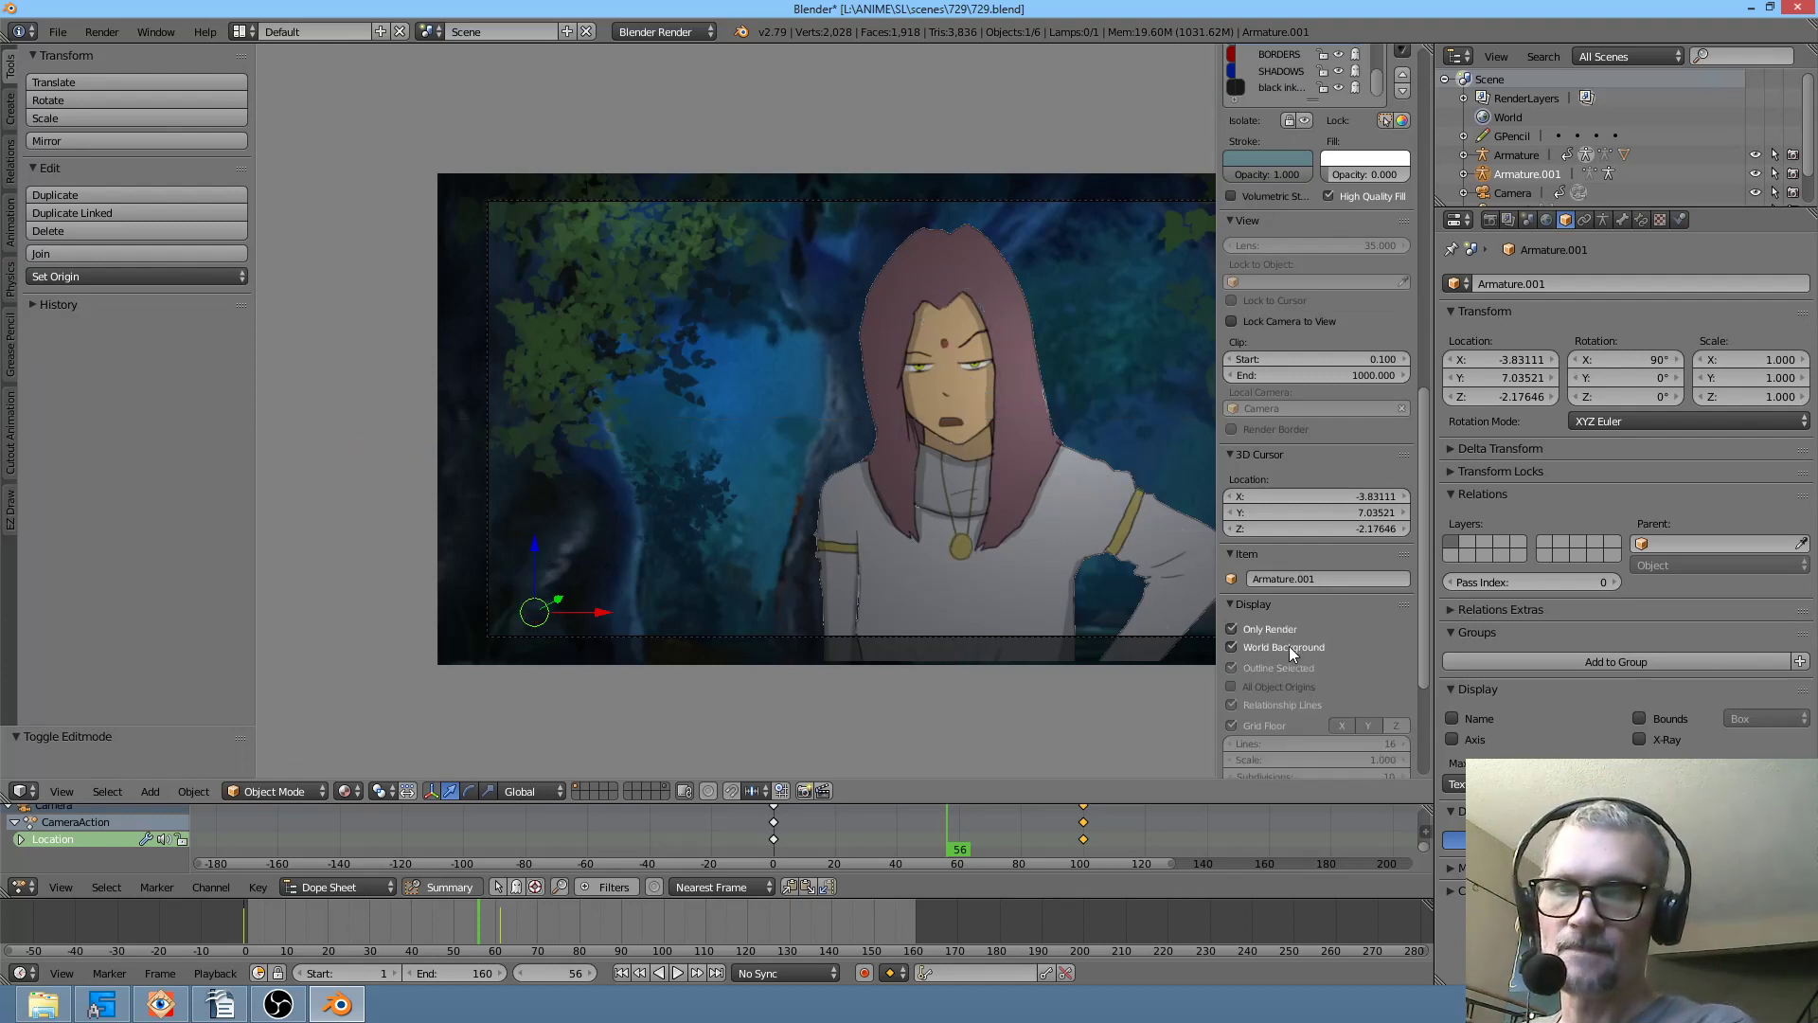
click(1280, 625)
- Select the character plane TIA.0000 plus the new armature and go through the parenting options to With Automatic Weights
right_click(918, 245)
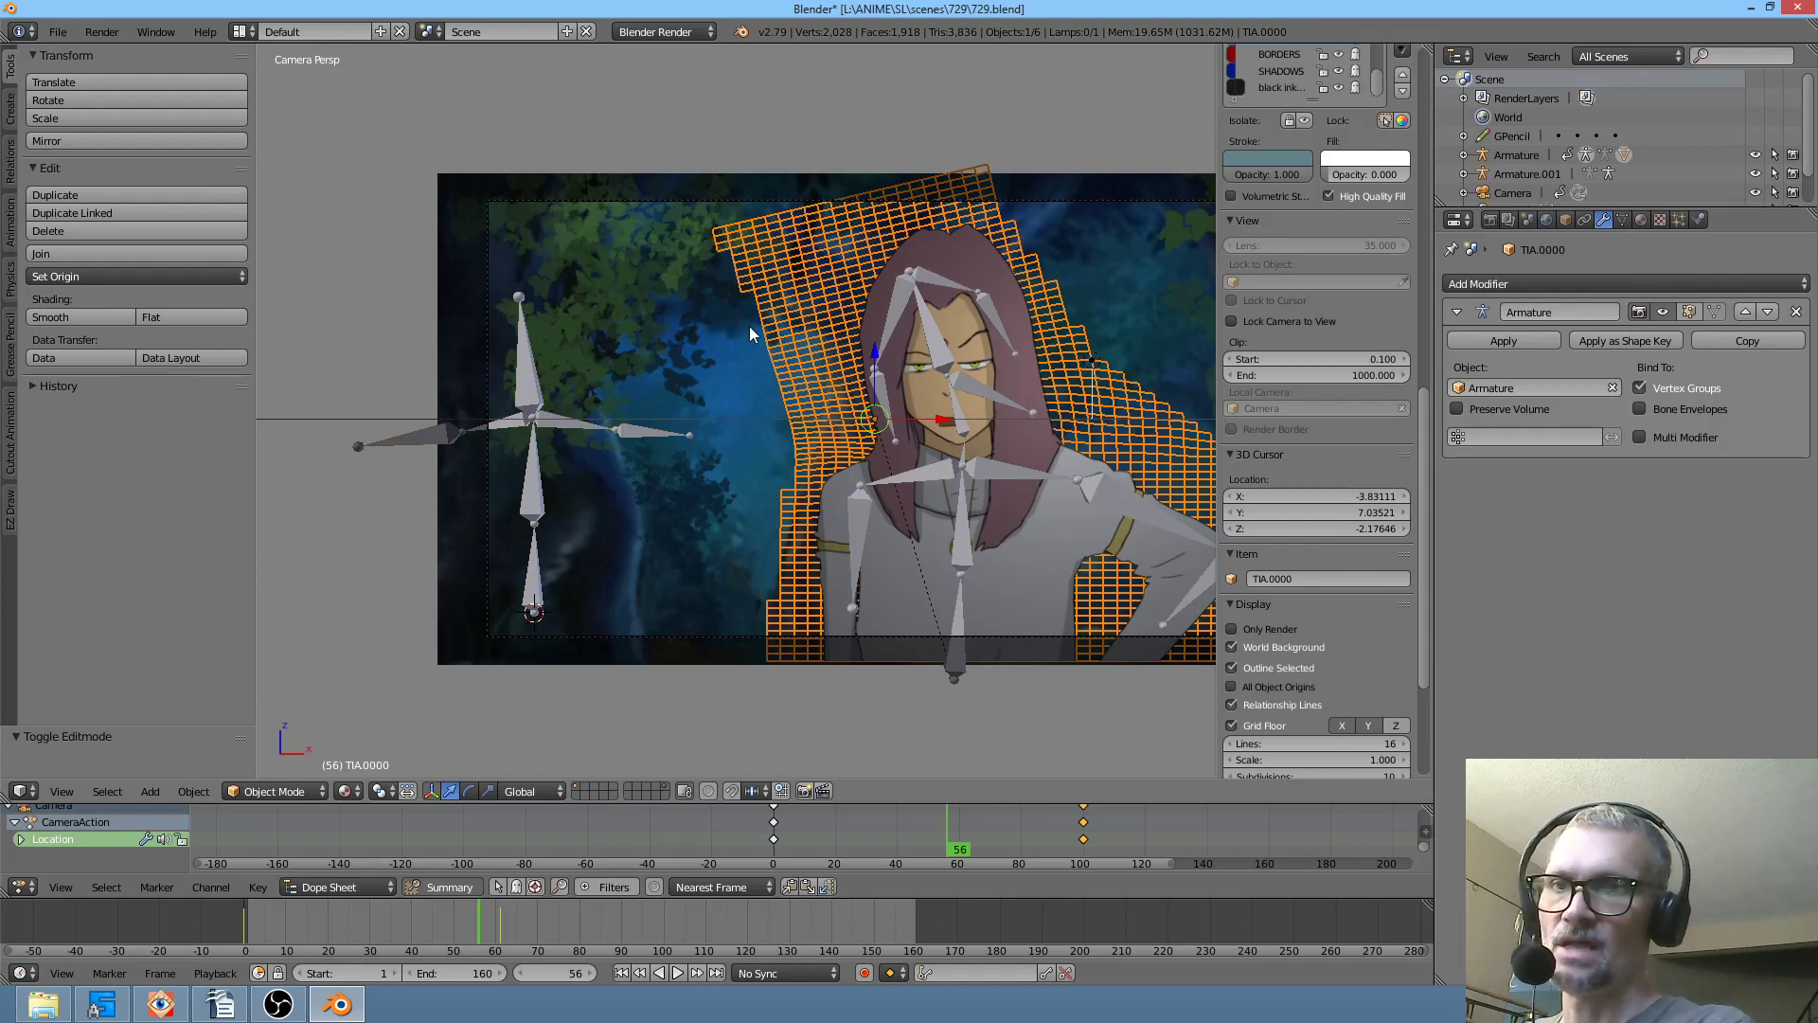
shift+right_click(525, 369)
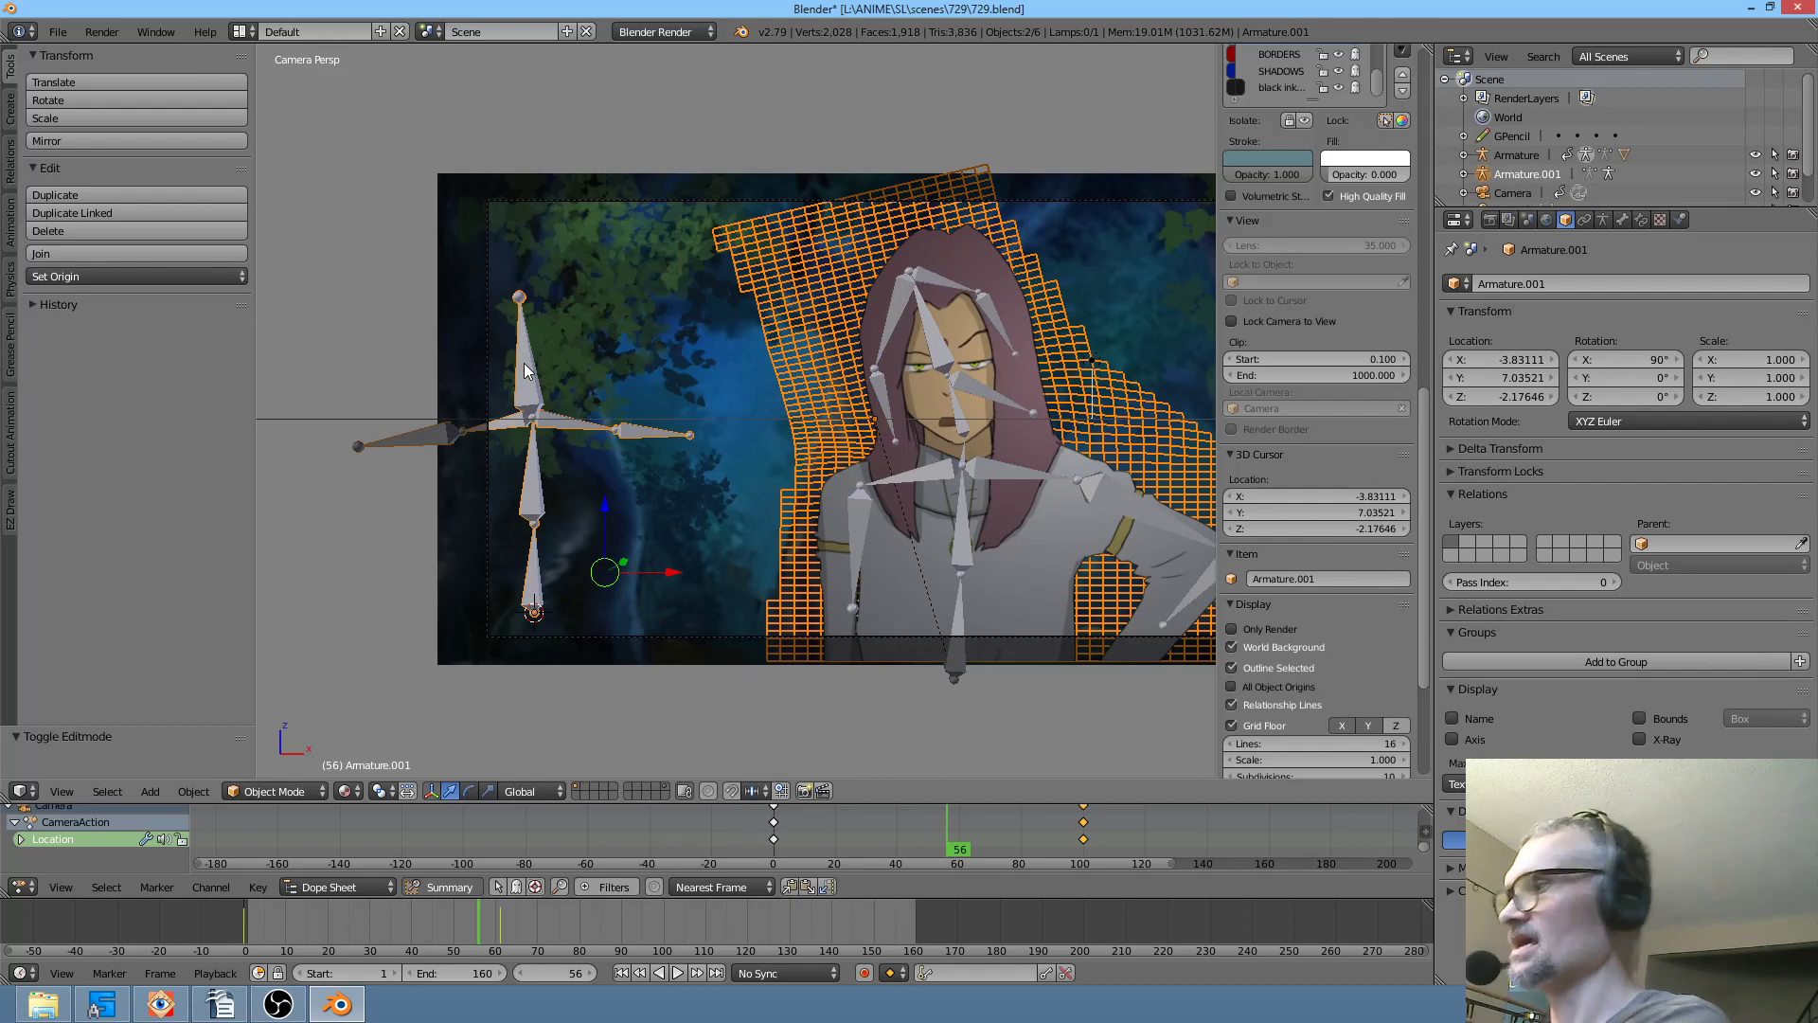
key(ctrl+p)
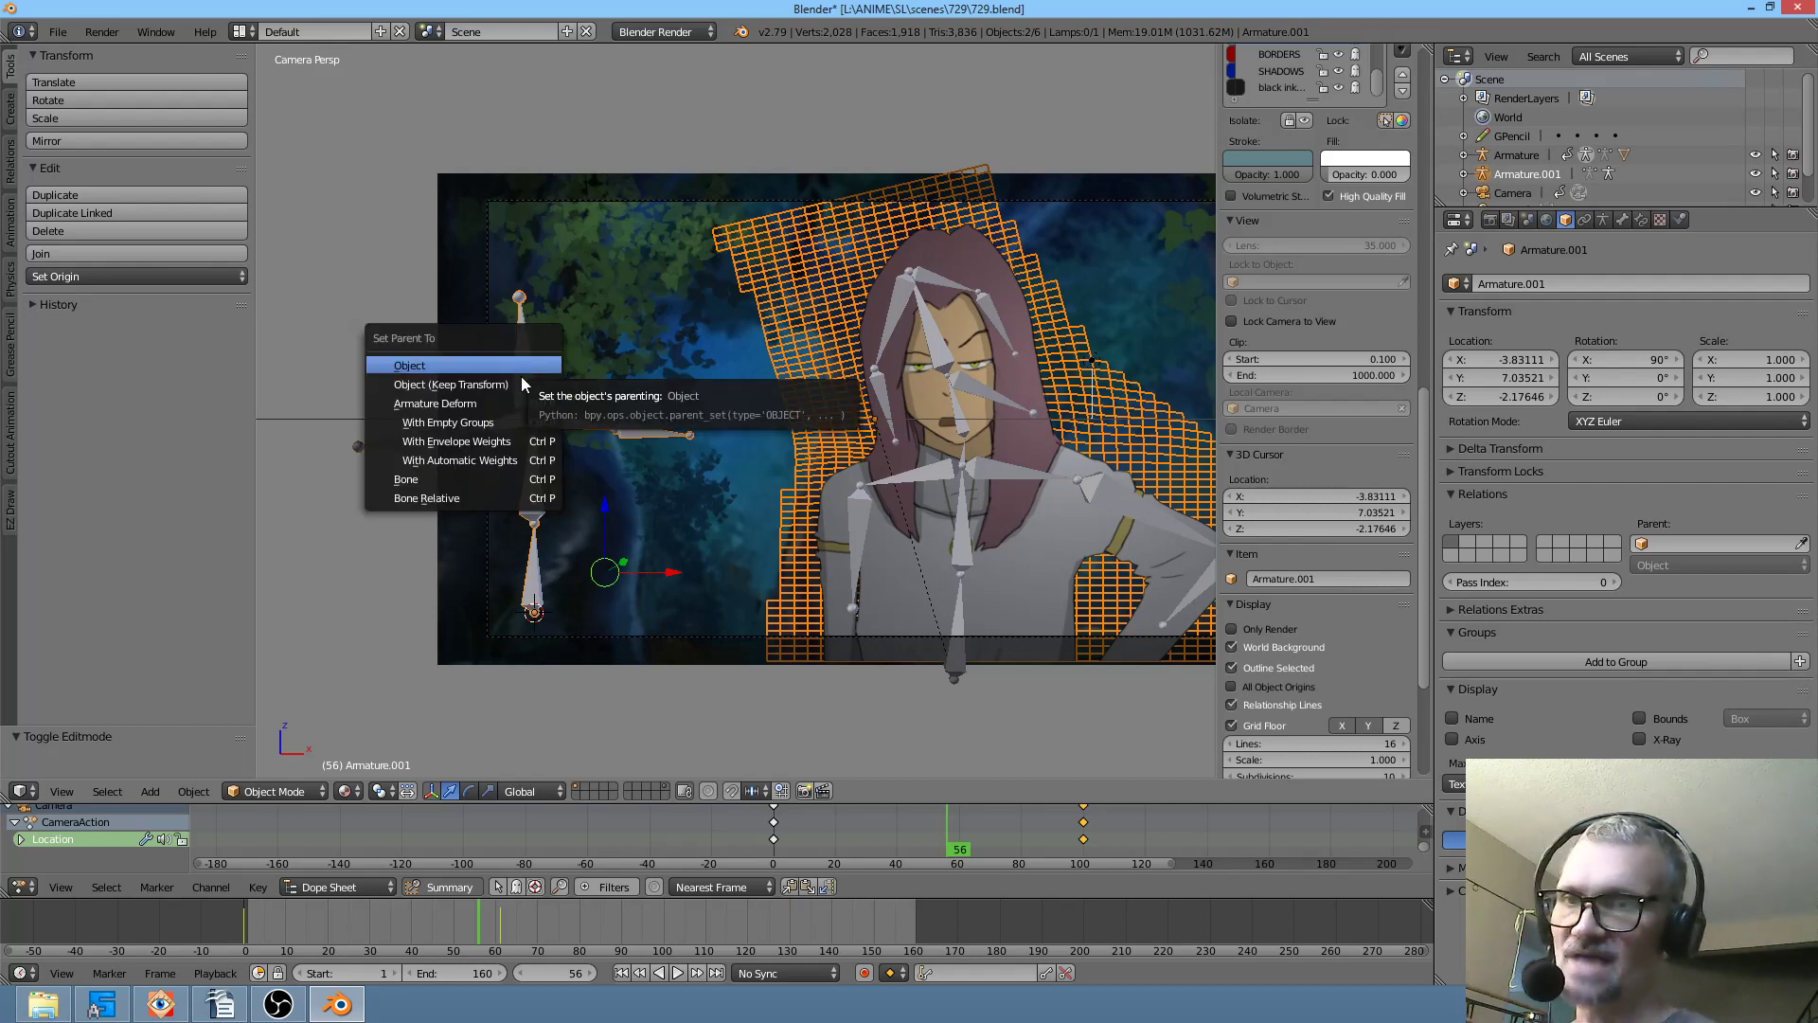
click(516, 461)
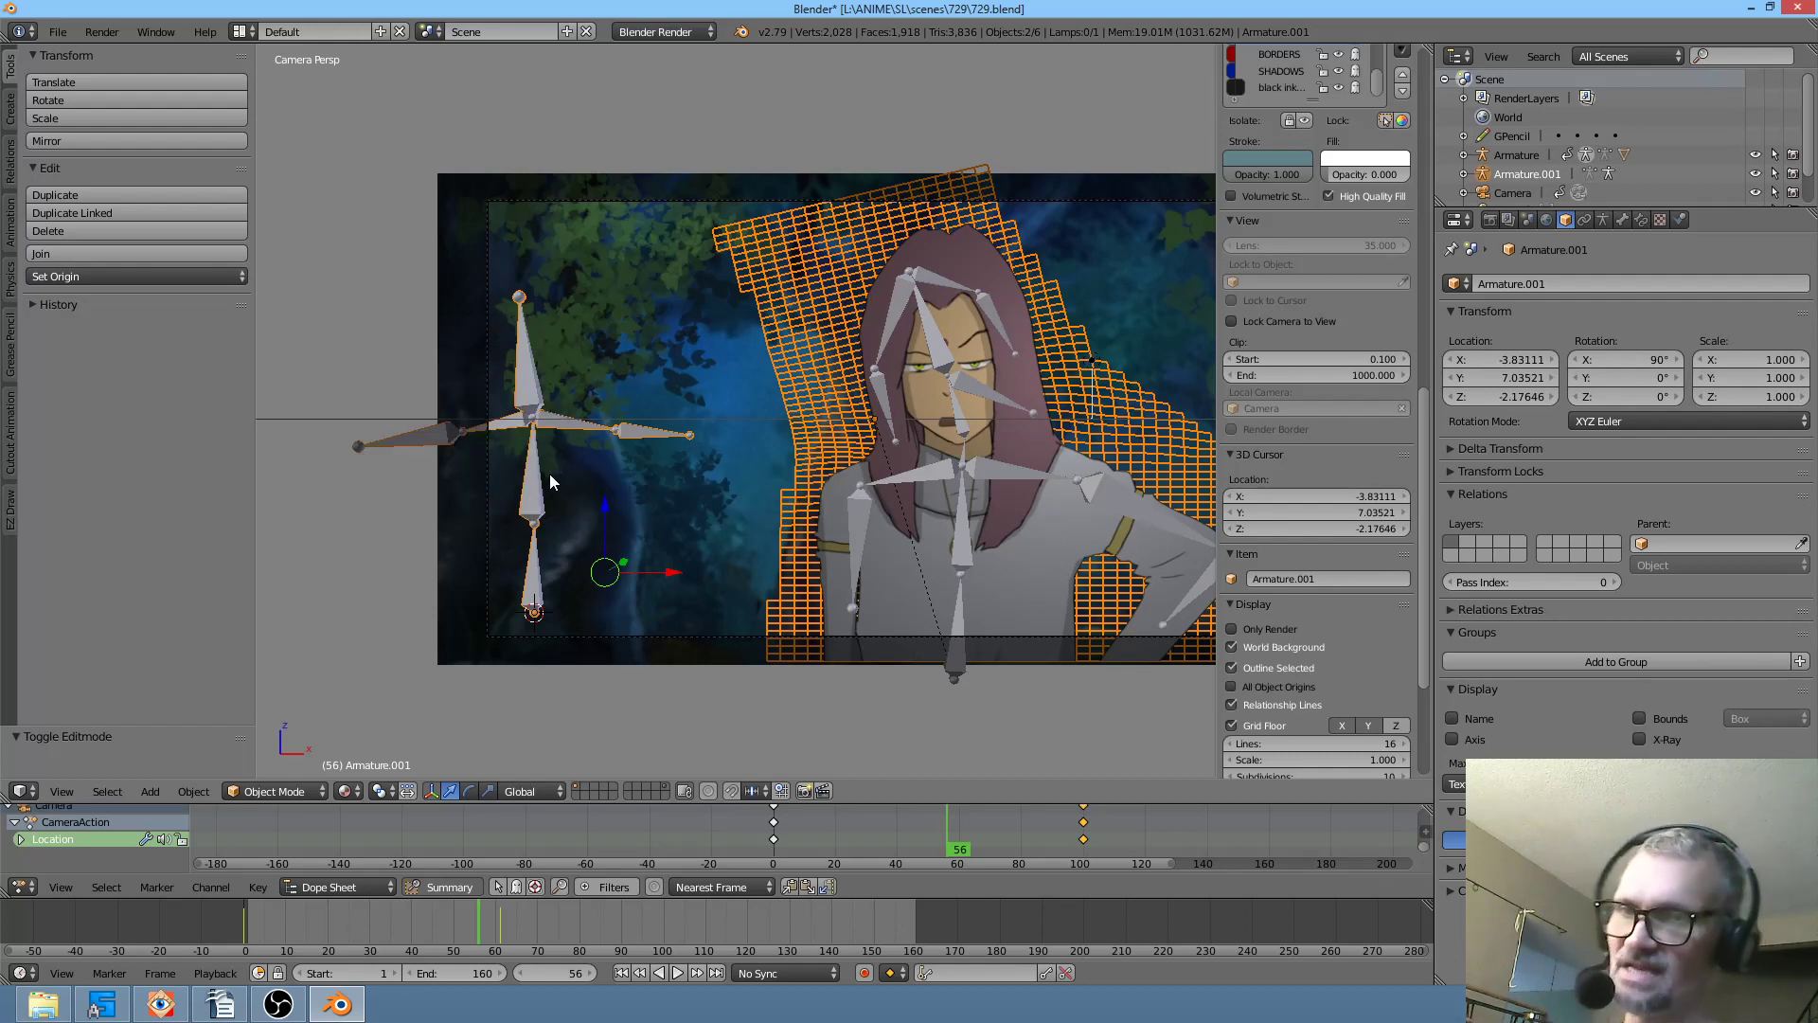
- Delete the new armature Armature.001 from the scene
right_click(542, 474)
key(x)
click(537, 481)
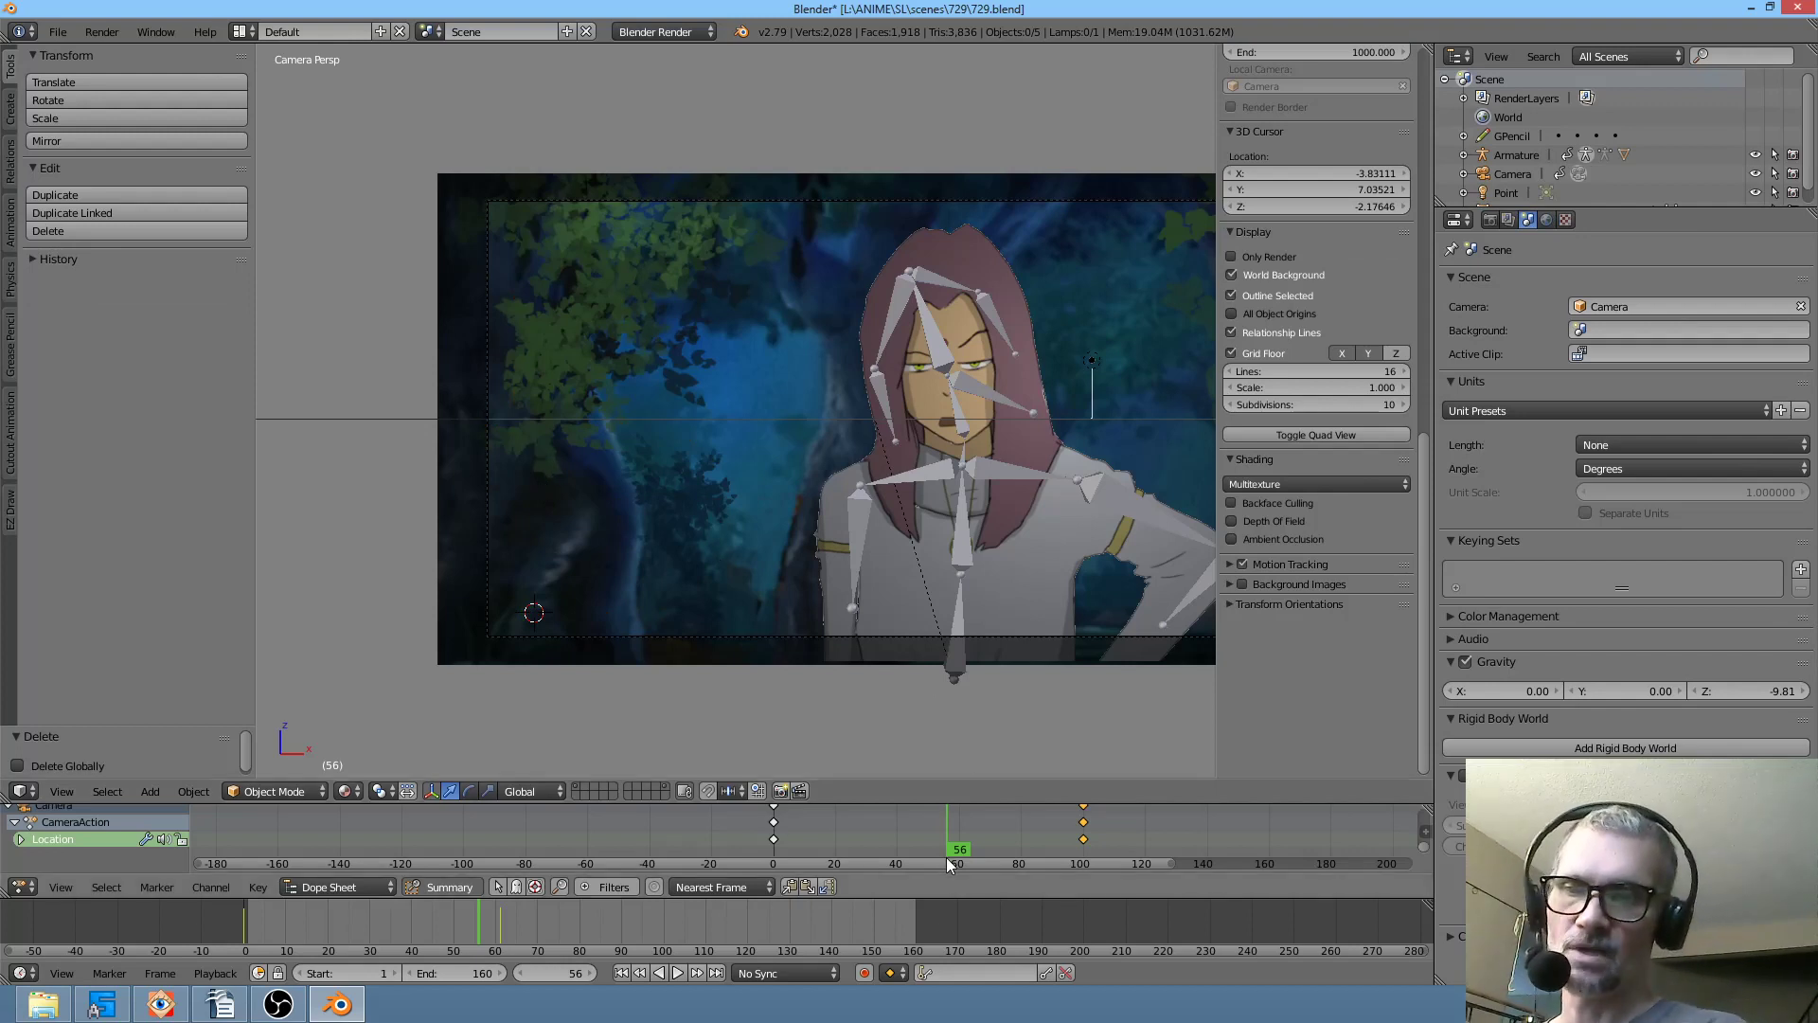
- Go back to frame 0 and play and scrub the animation to review the character's movement, ending at frame 73
drag(951, 854, 772, 854)
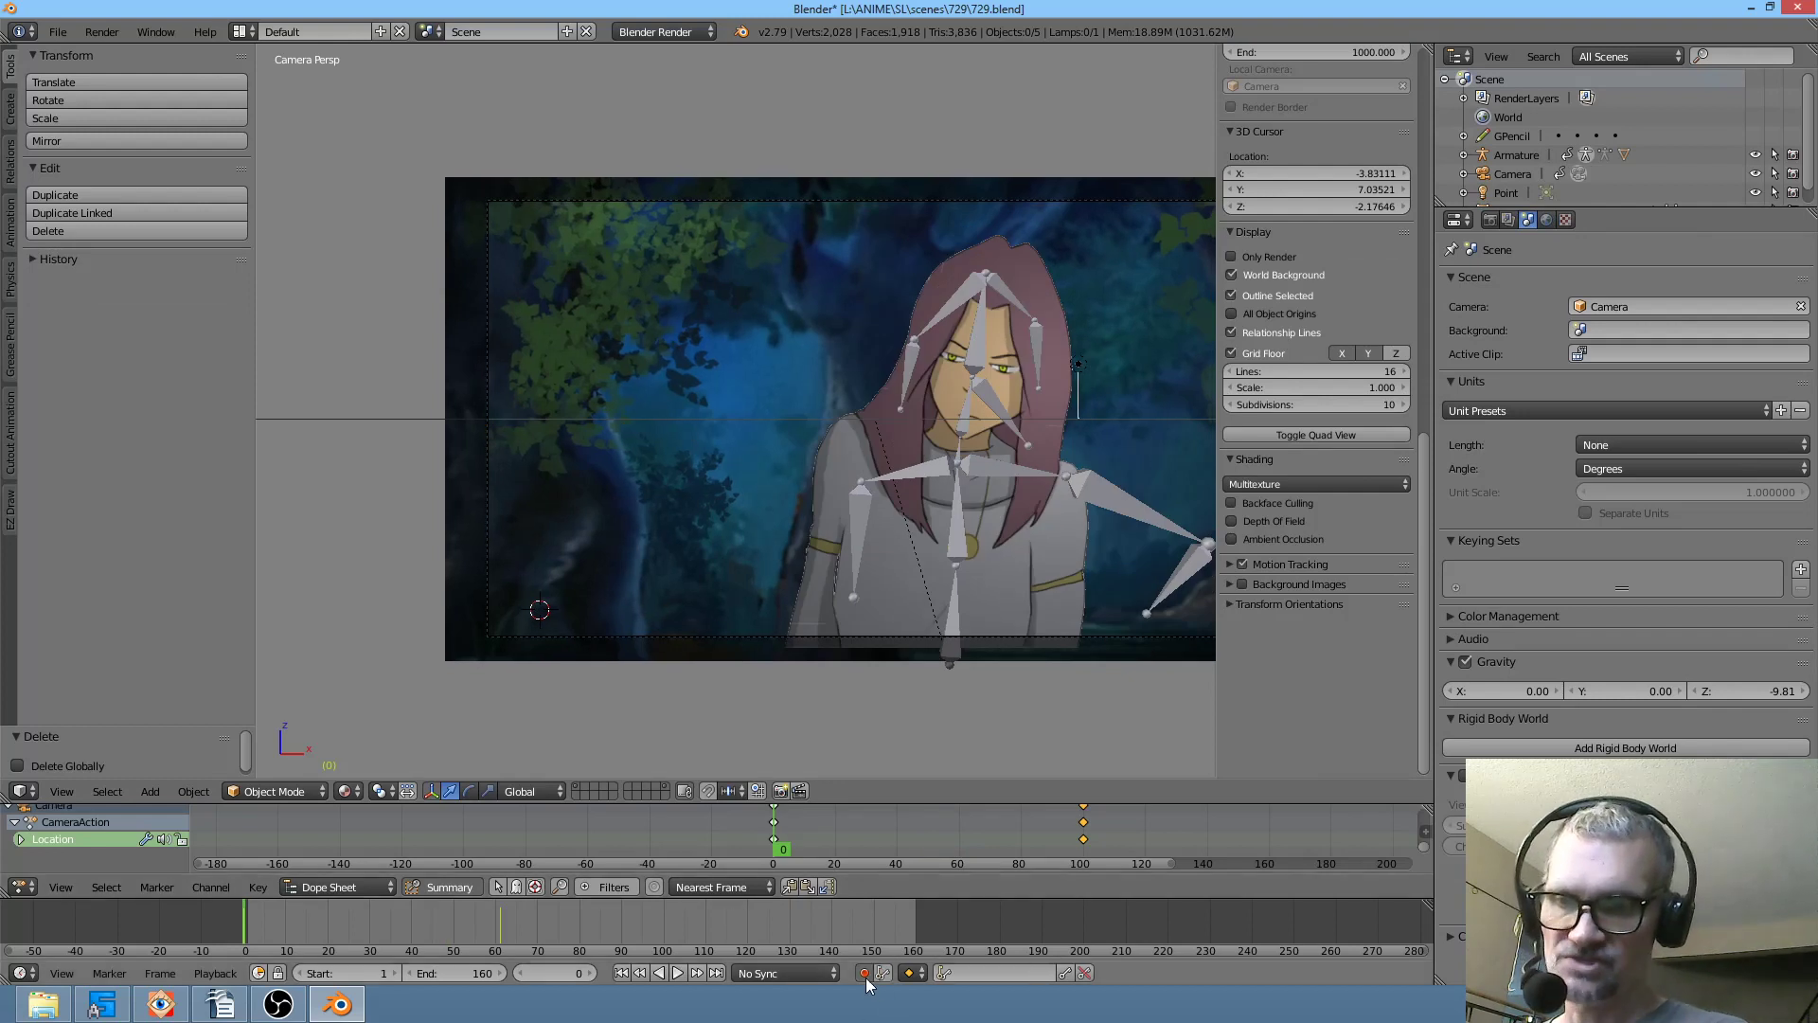
key(alt+a)
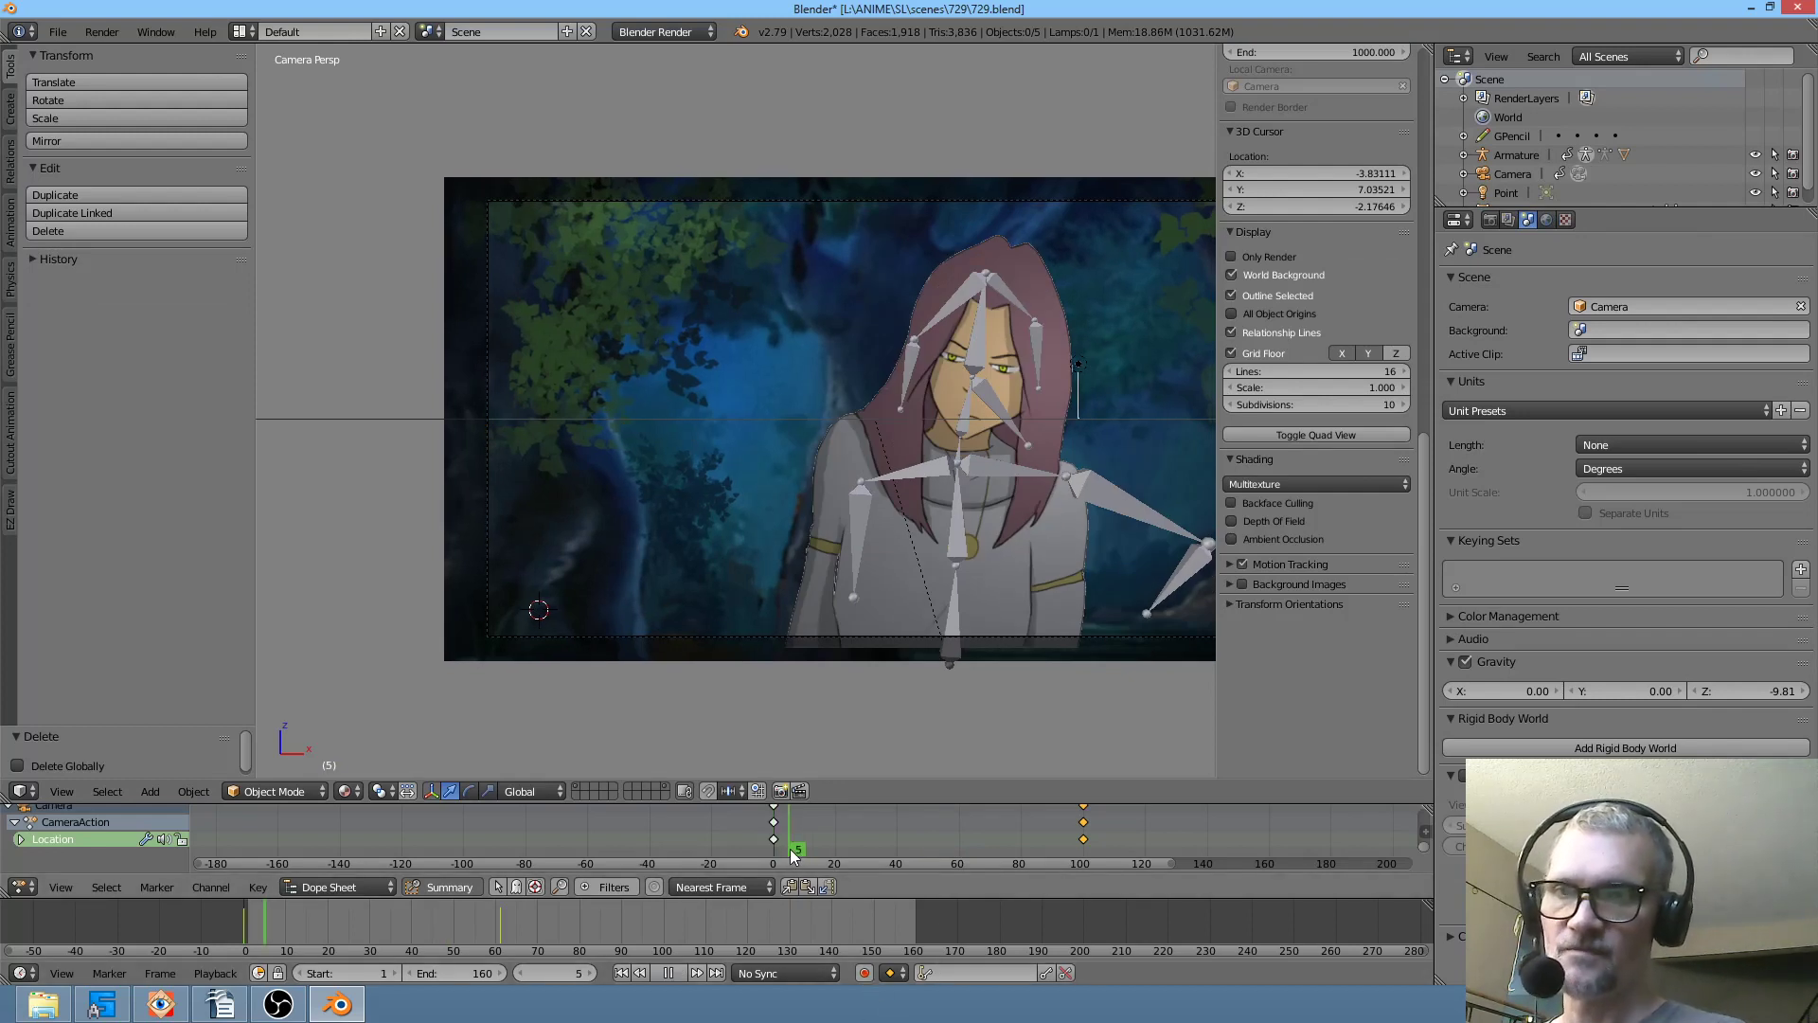
mouse_move(989, 846)
mouse_down()
mouse_move(792, 824)
mouse_move(1030, 834)
mouse_move(973, 827)
mouse_move(998, 830)
mouse_up()
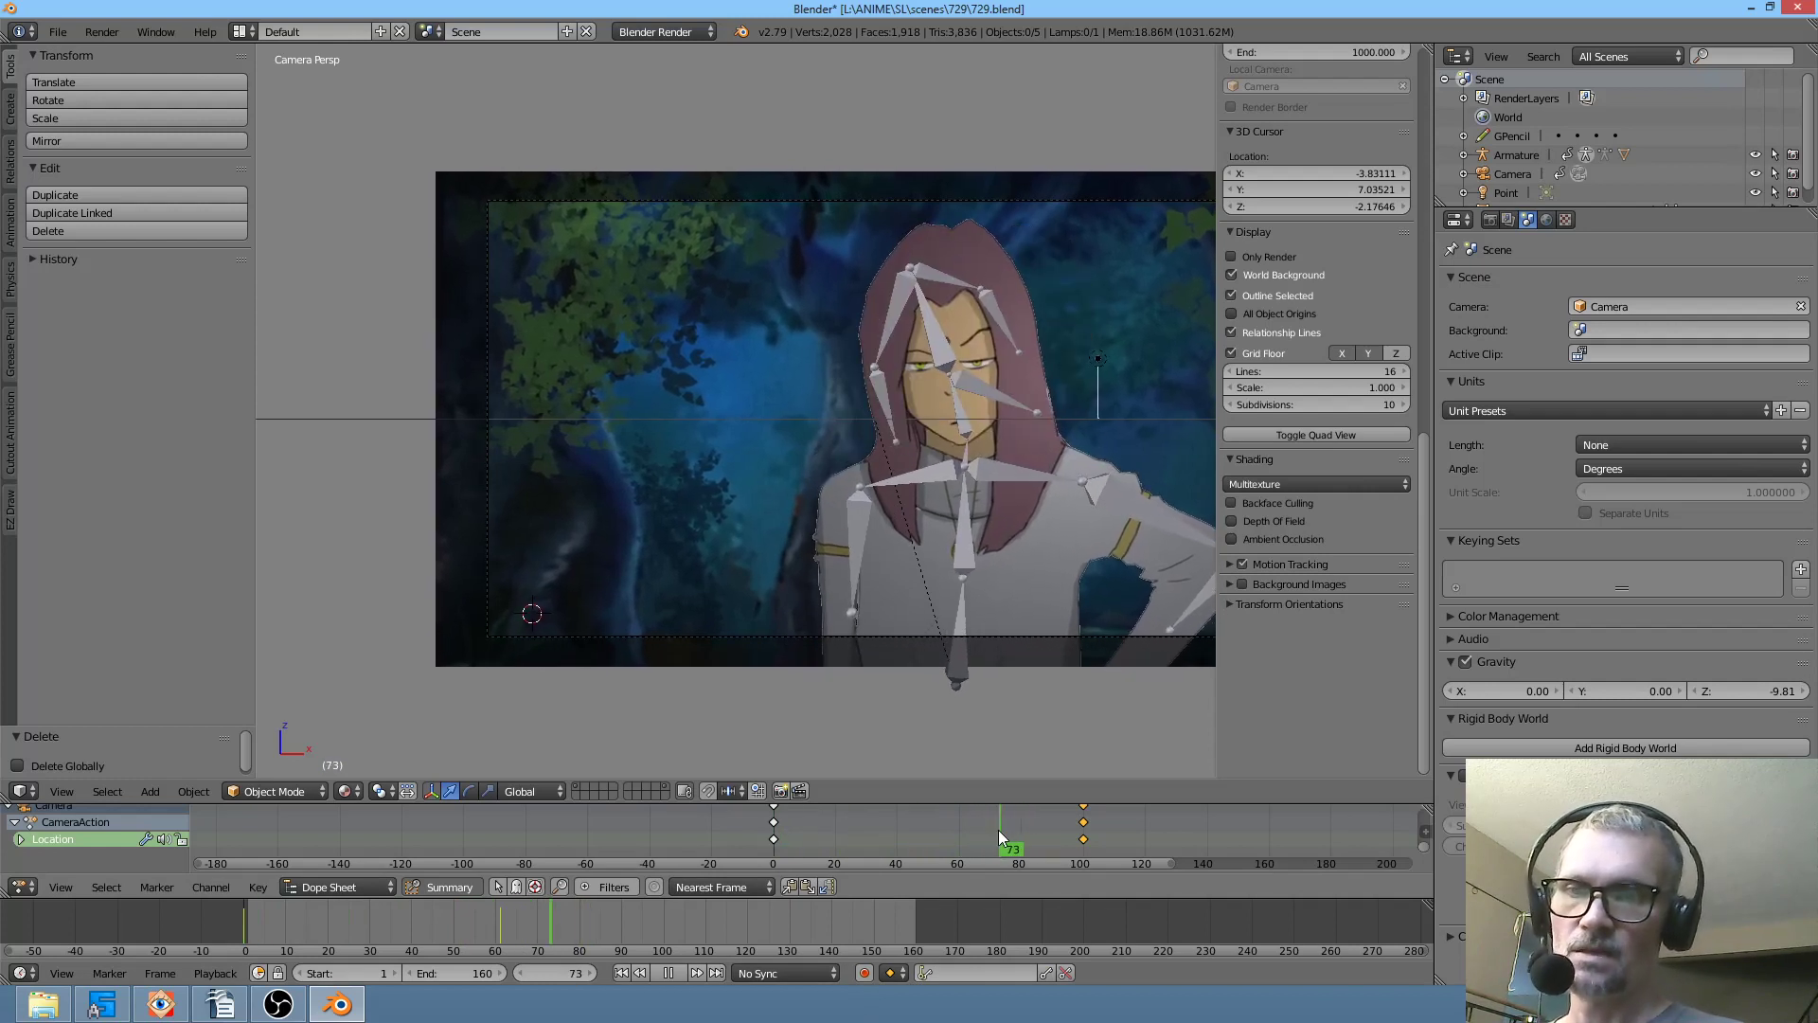
key(alt+a)
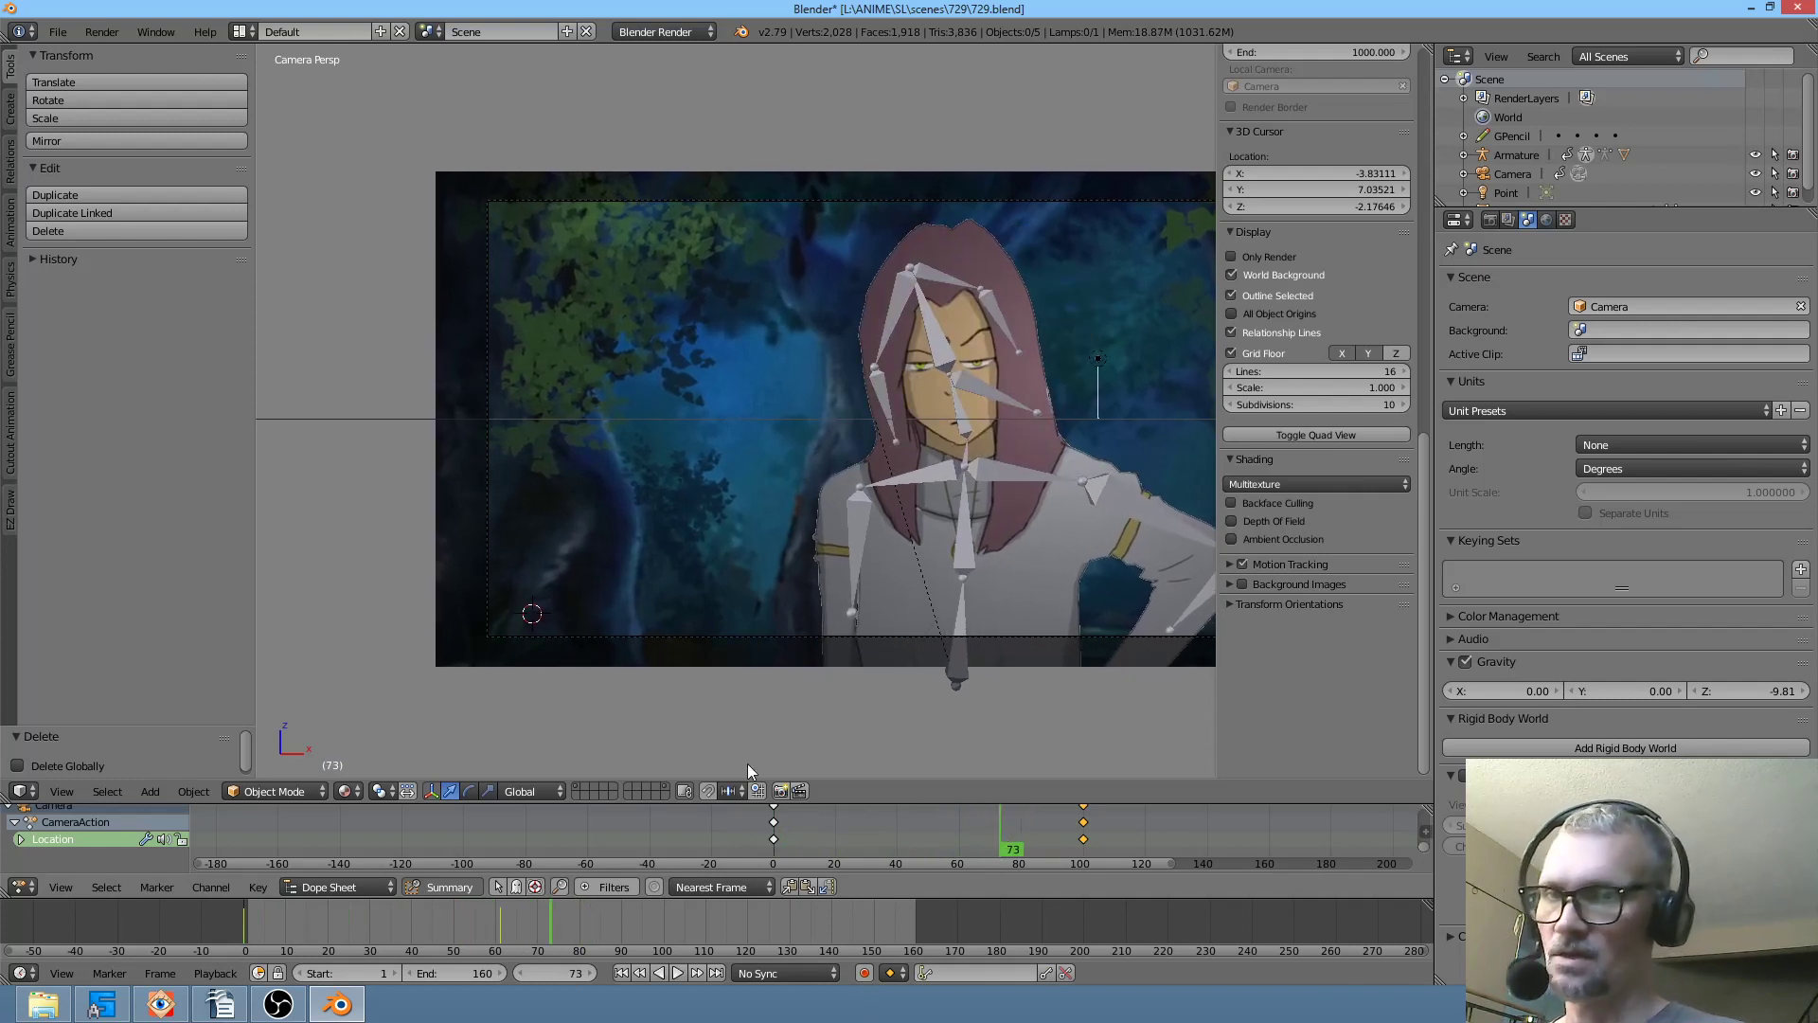
- Select the Armature, switch it to Pose Mode and try rotating the head bone Bone.009
right_click(939, 351)
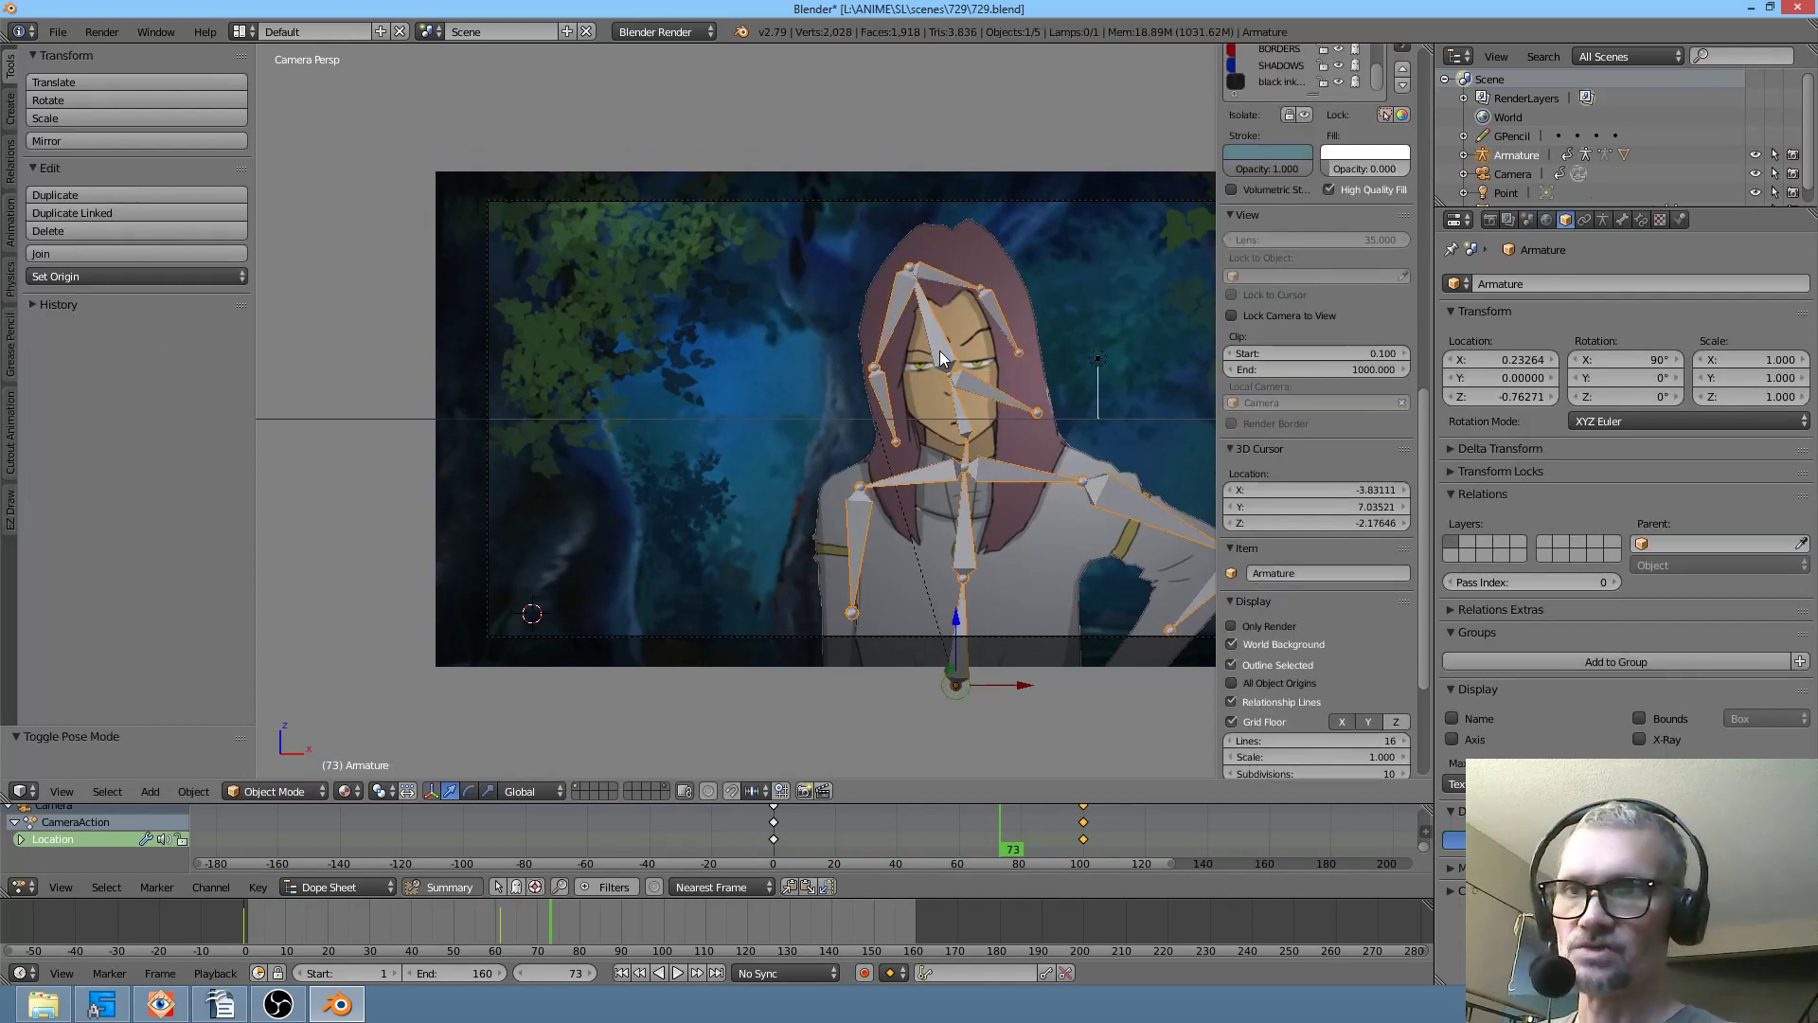
key(ctrl+Tab)
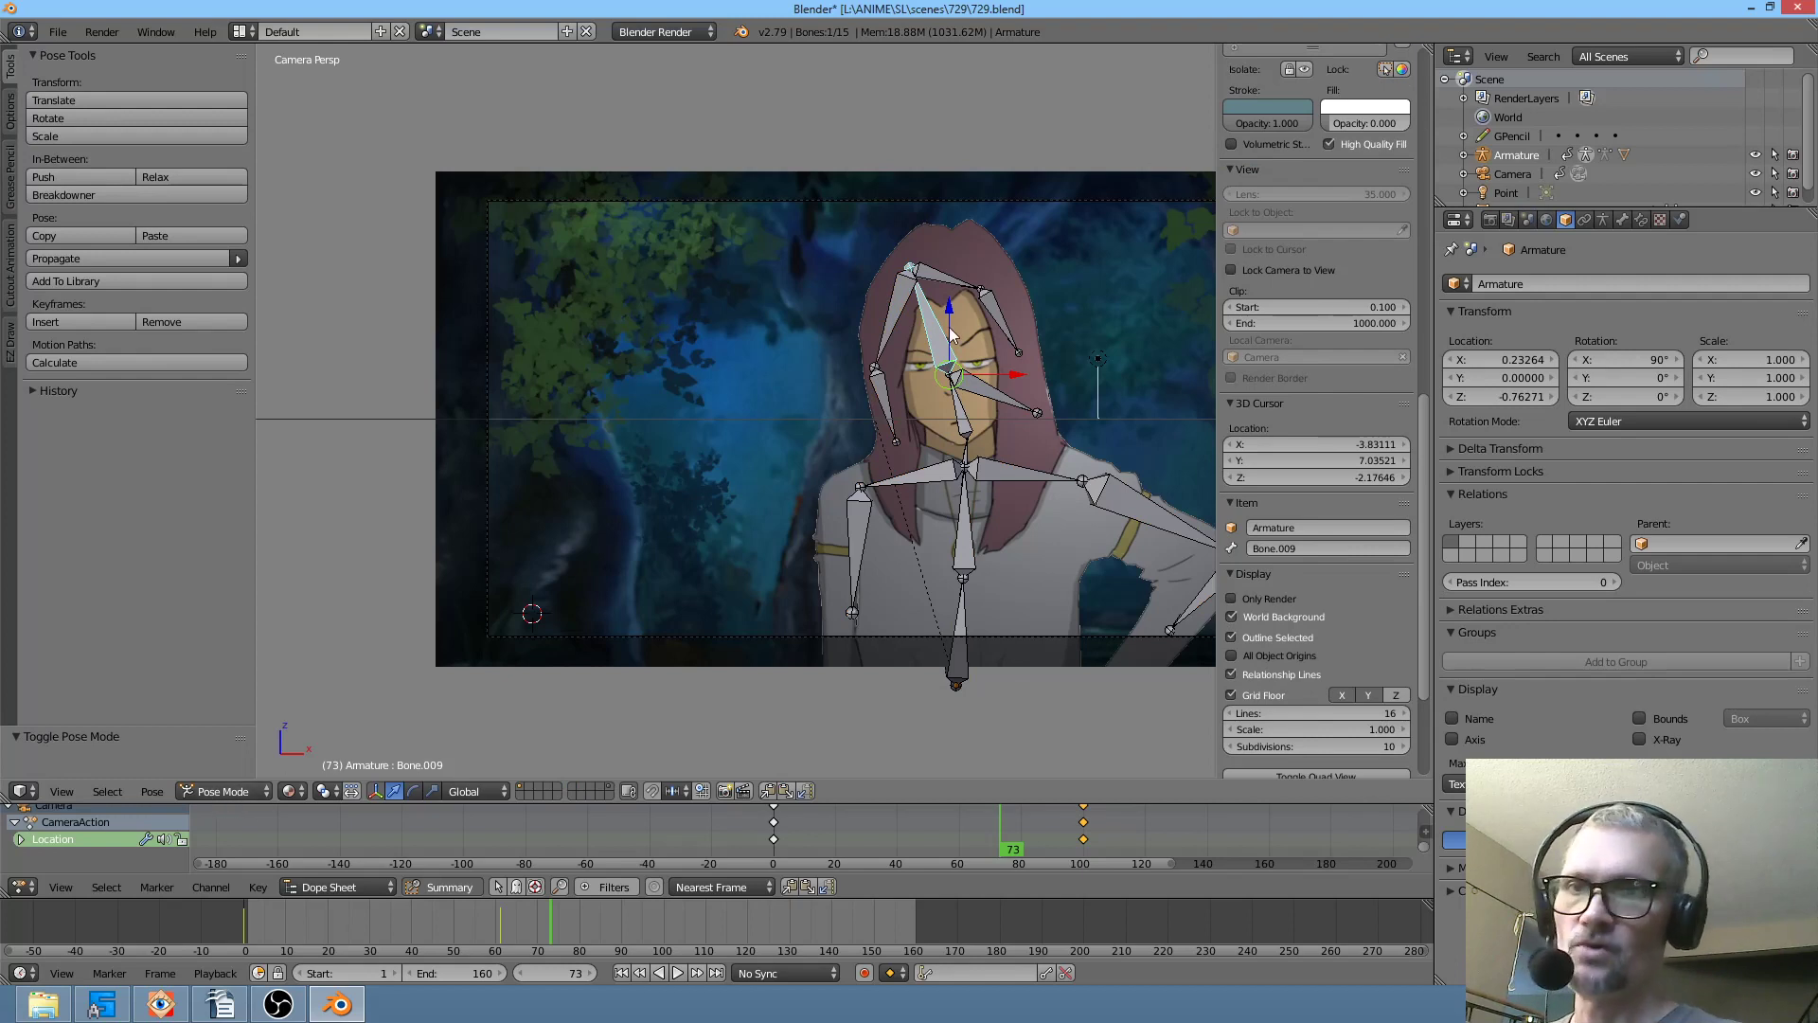
key(r)
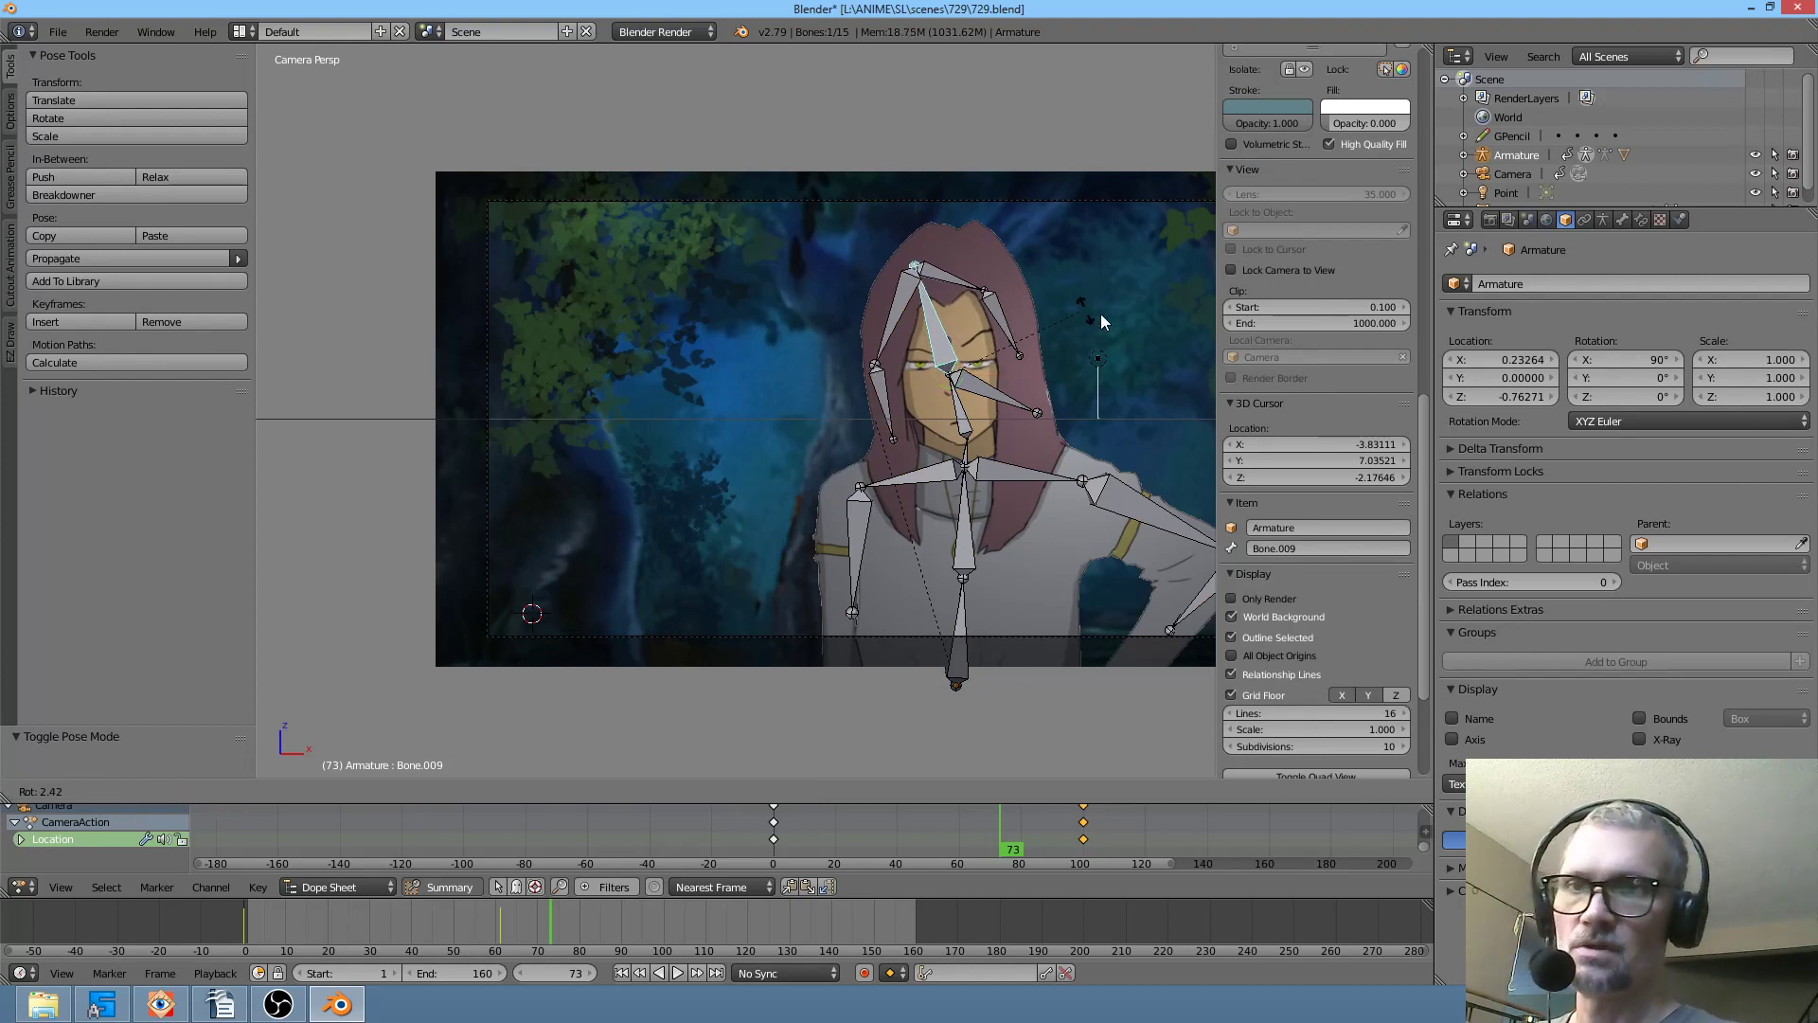
right_click(1078, 314)
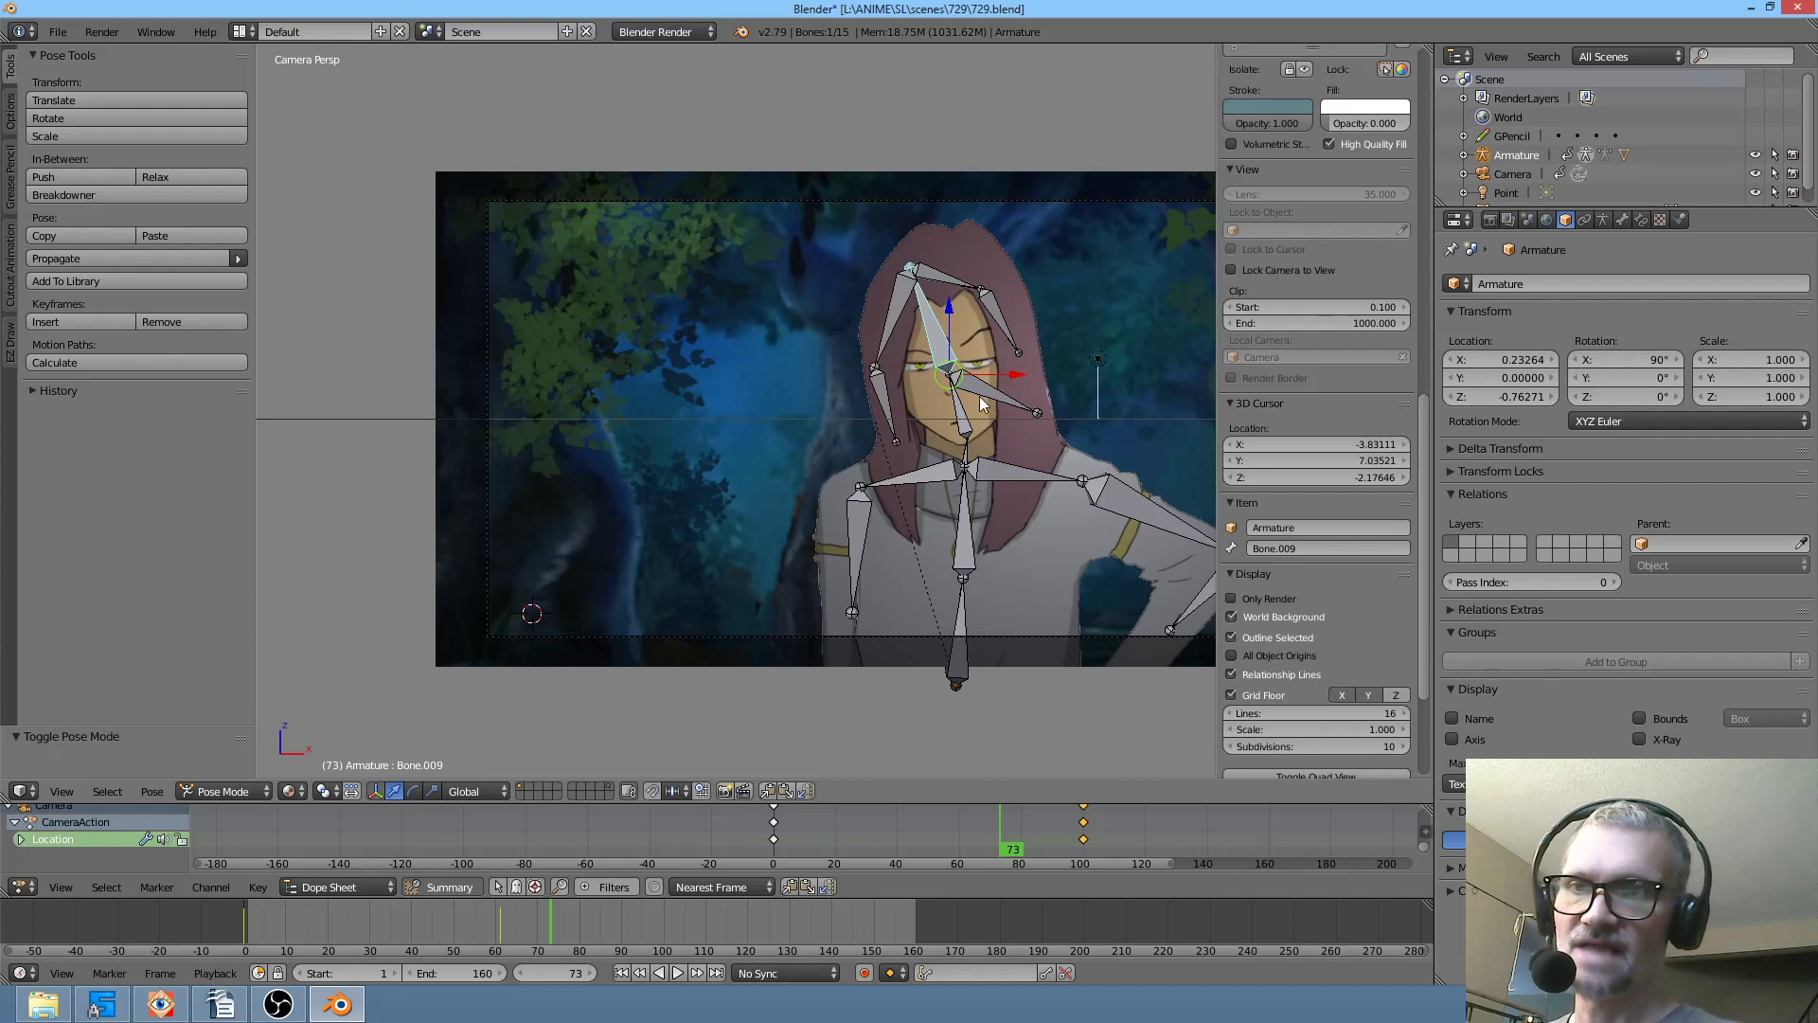
- Try tilting the head by rotating the neck bone Bone.003, then try the rotation again in a closer view
right_click(959, 411)
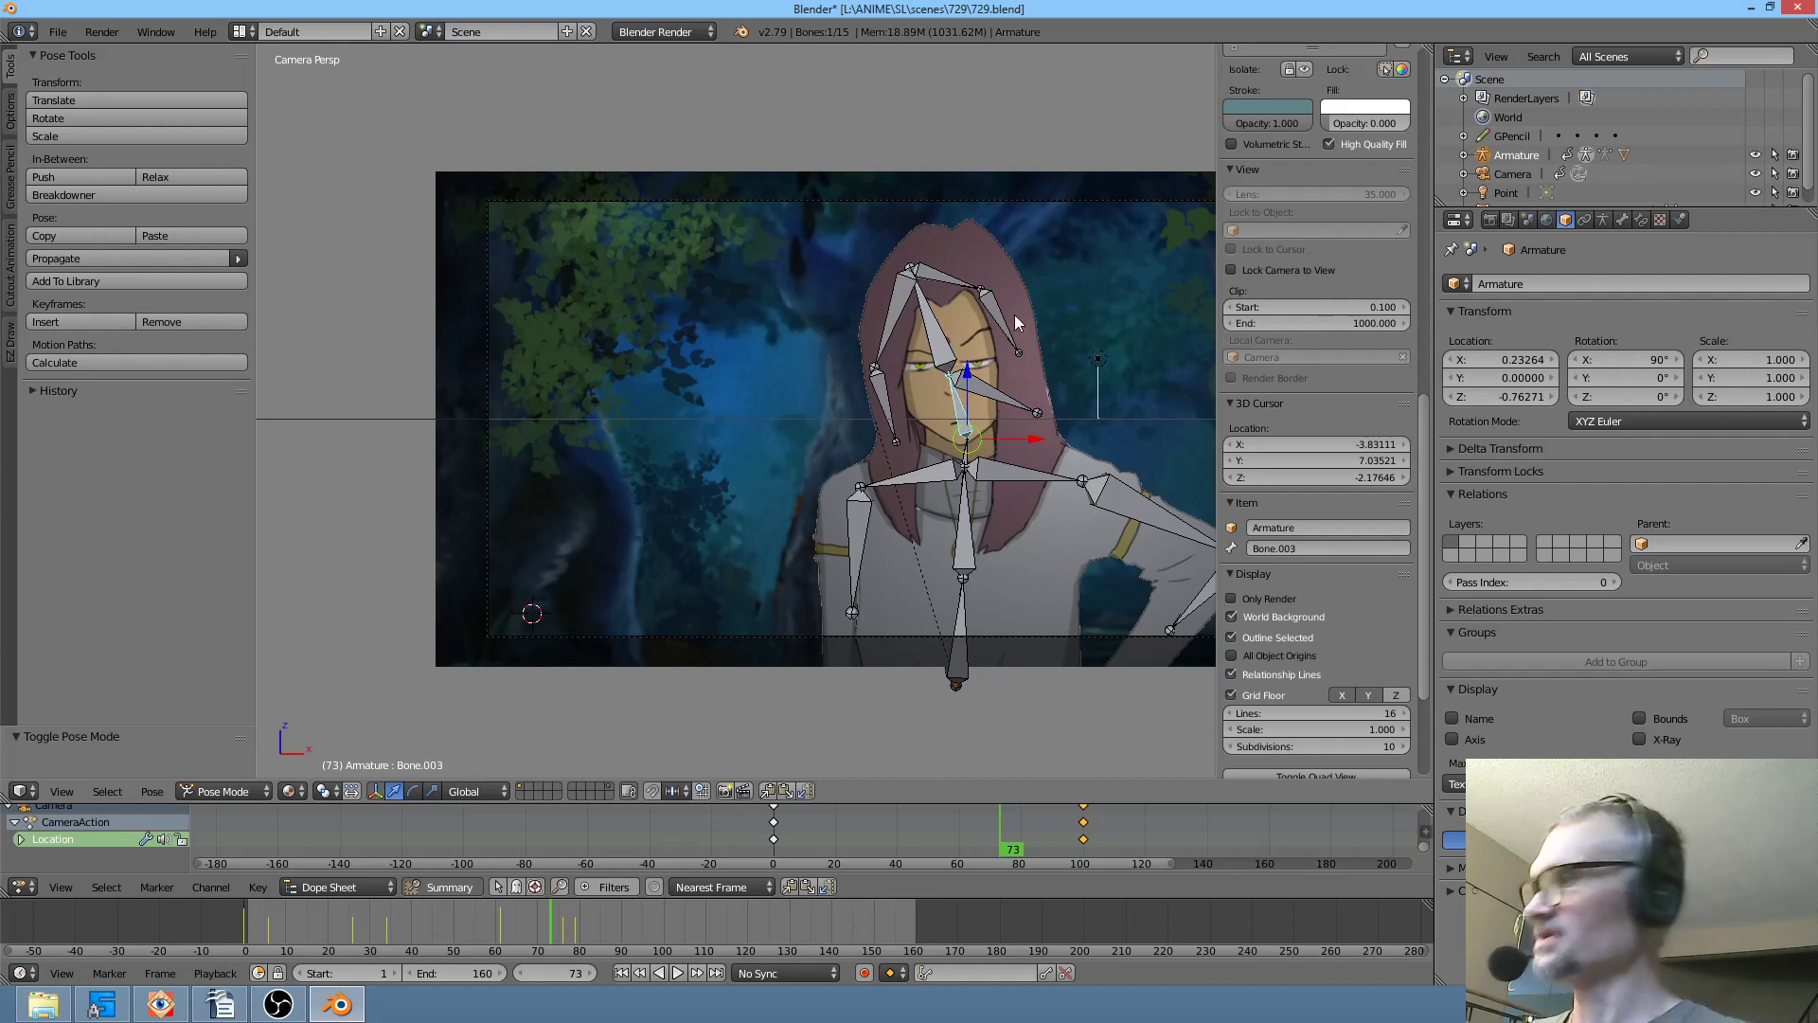
key(r)
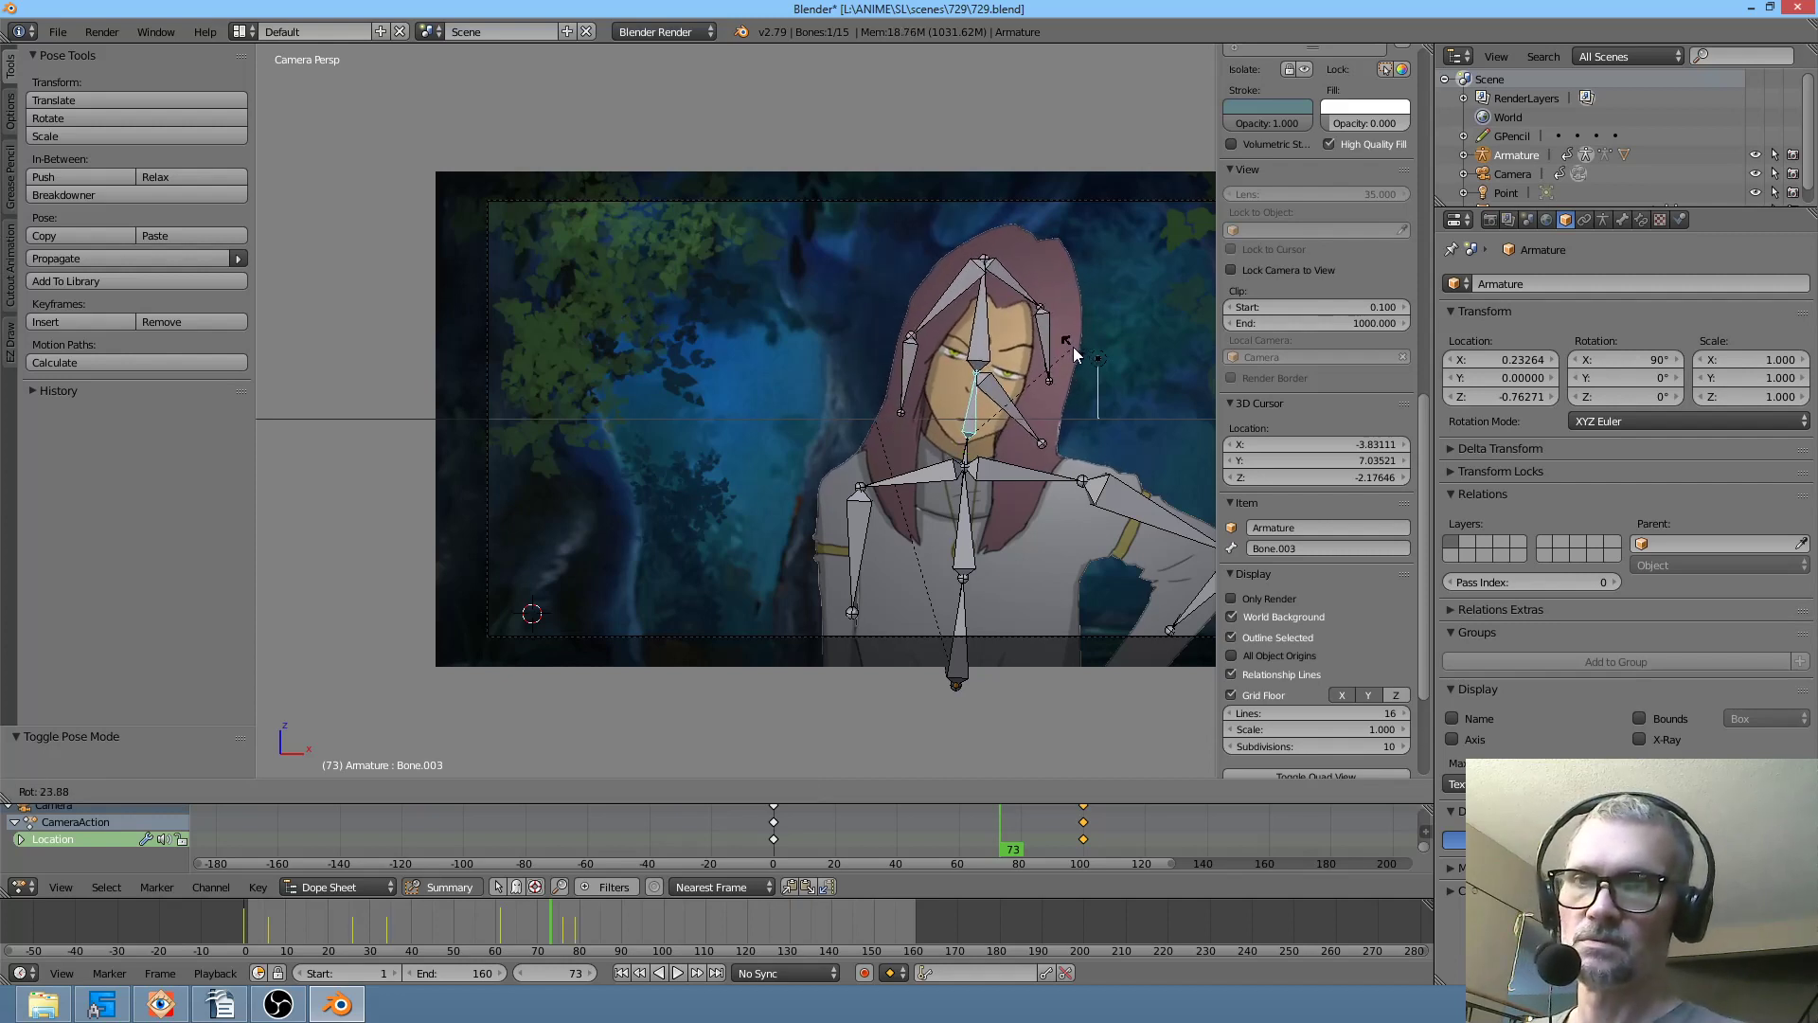
right_click(1074, 351)
scroll(1089, 359, up, 3)
drag(1099, 362, 652, 372)
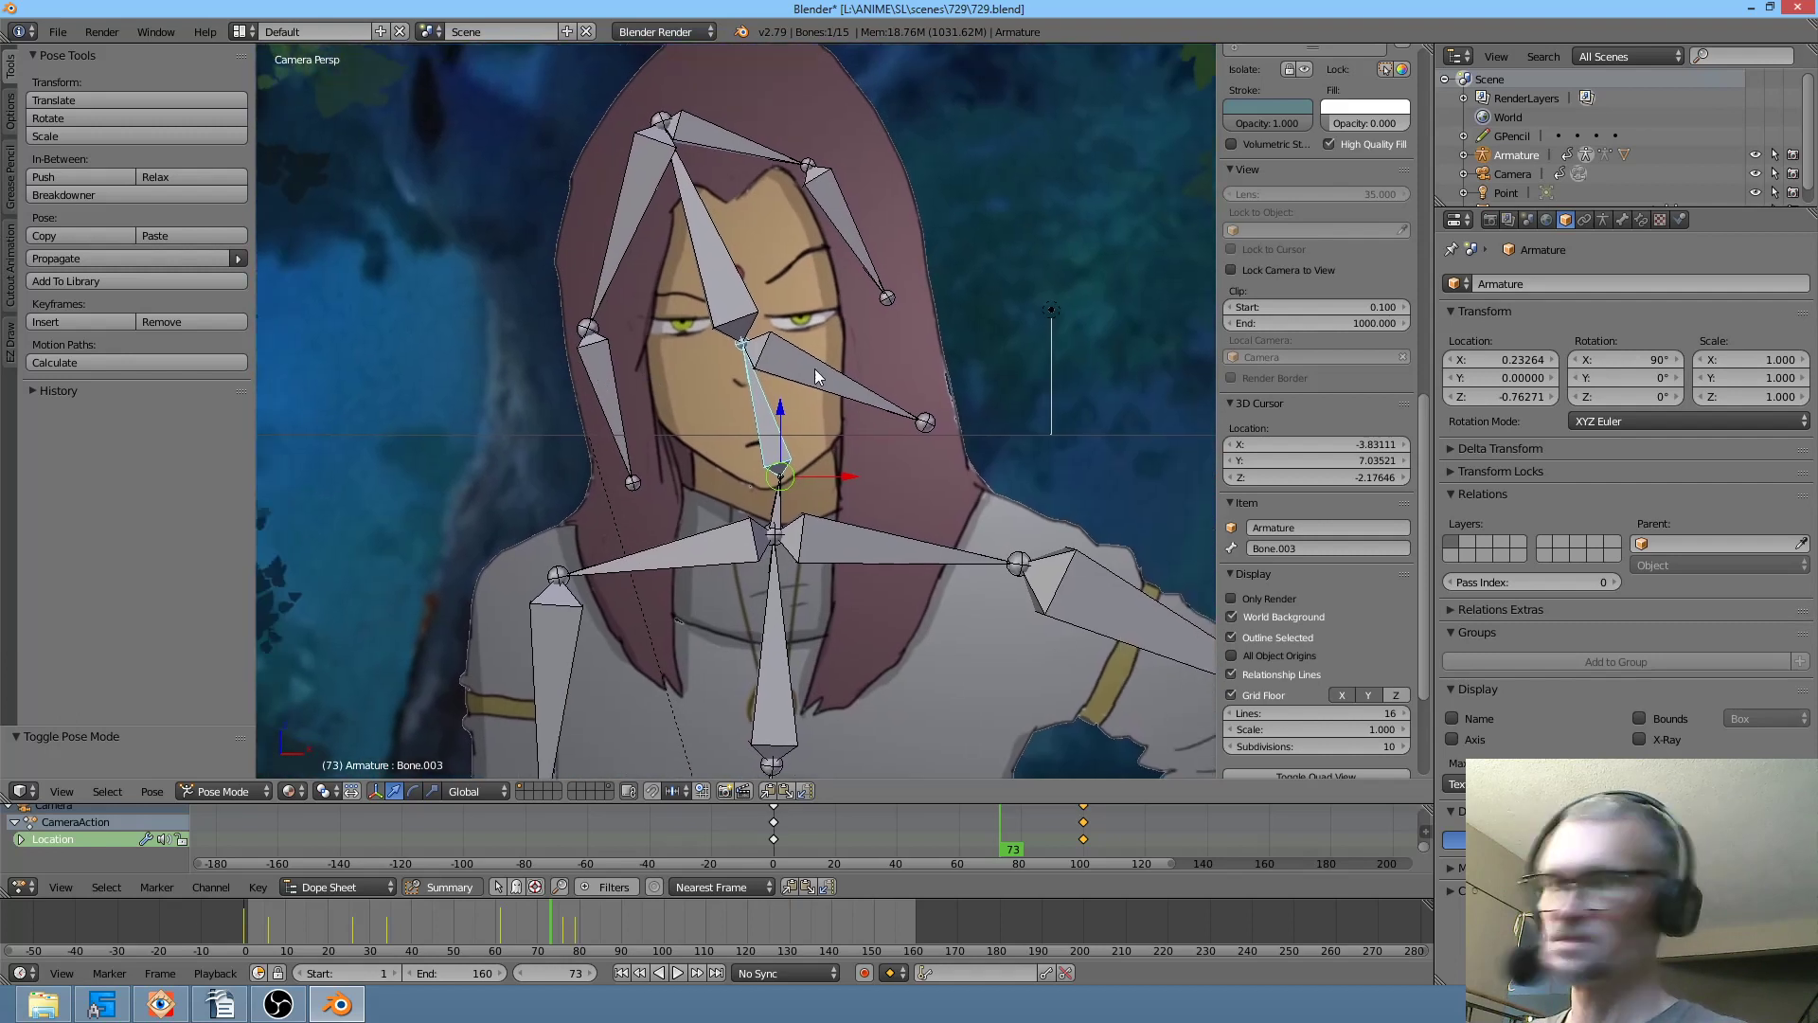
key(r)
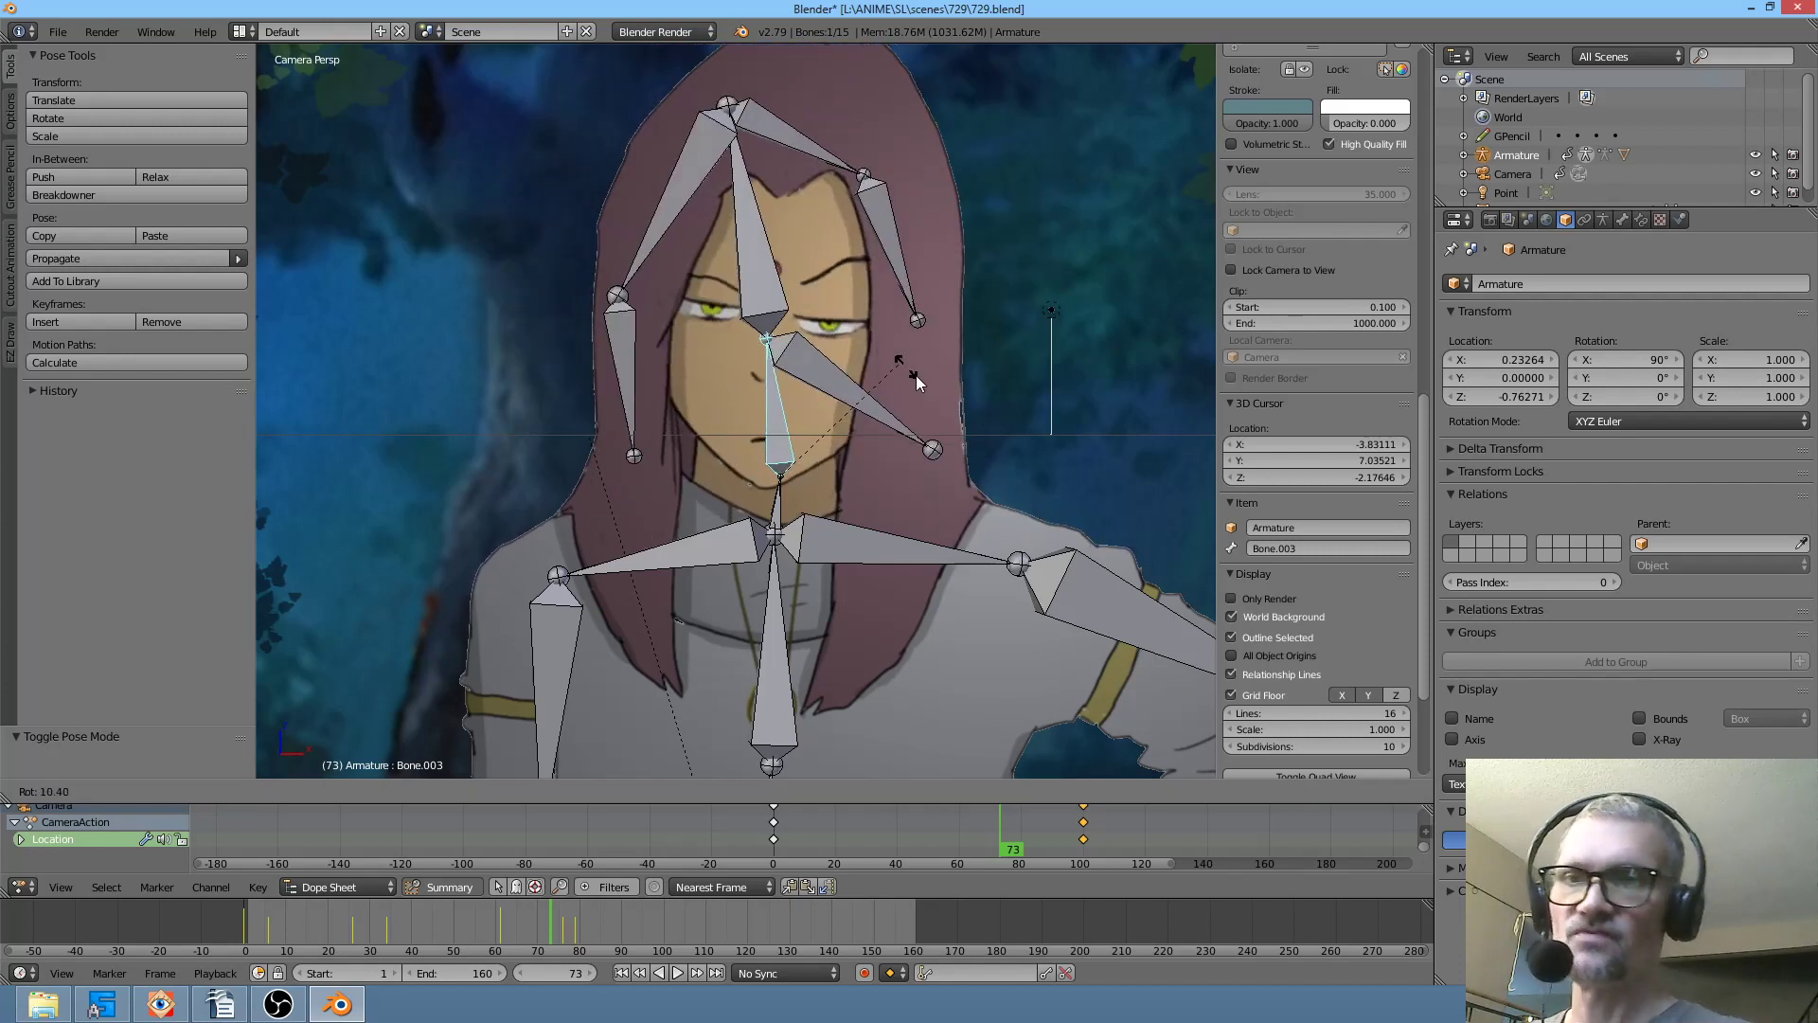
right_click(921, 382)
- Rotate the upper arm bone Bone.006 and the forearm bone Bone.007 to re-pose the bent arm
drag(1008, 488, 869, 272)
right_click(1015, 411)
scroll(1013, 417, down, 1)
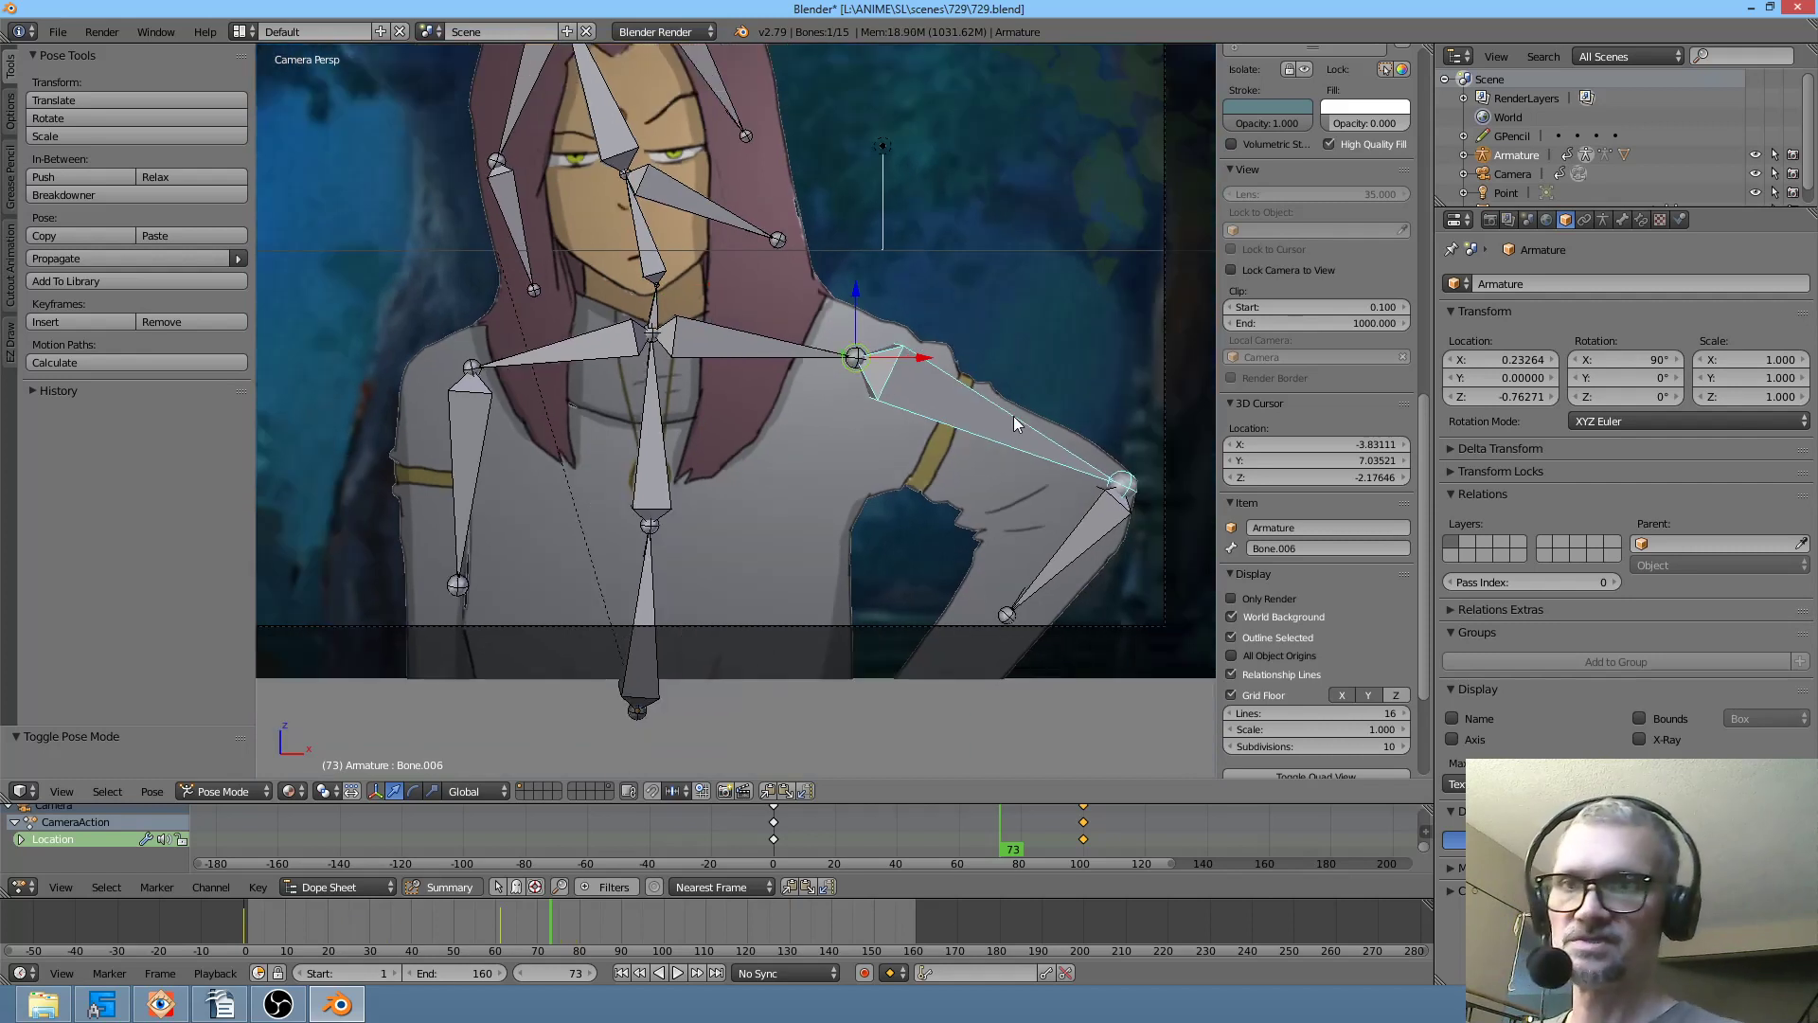
key(r)
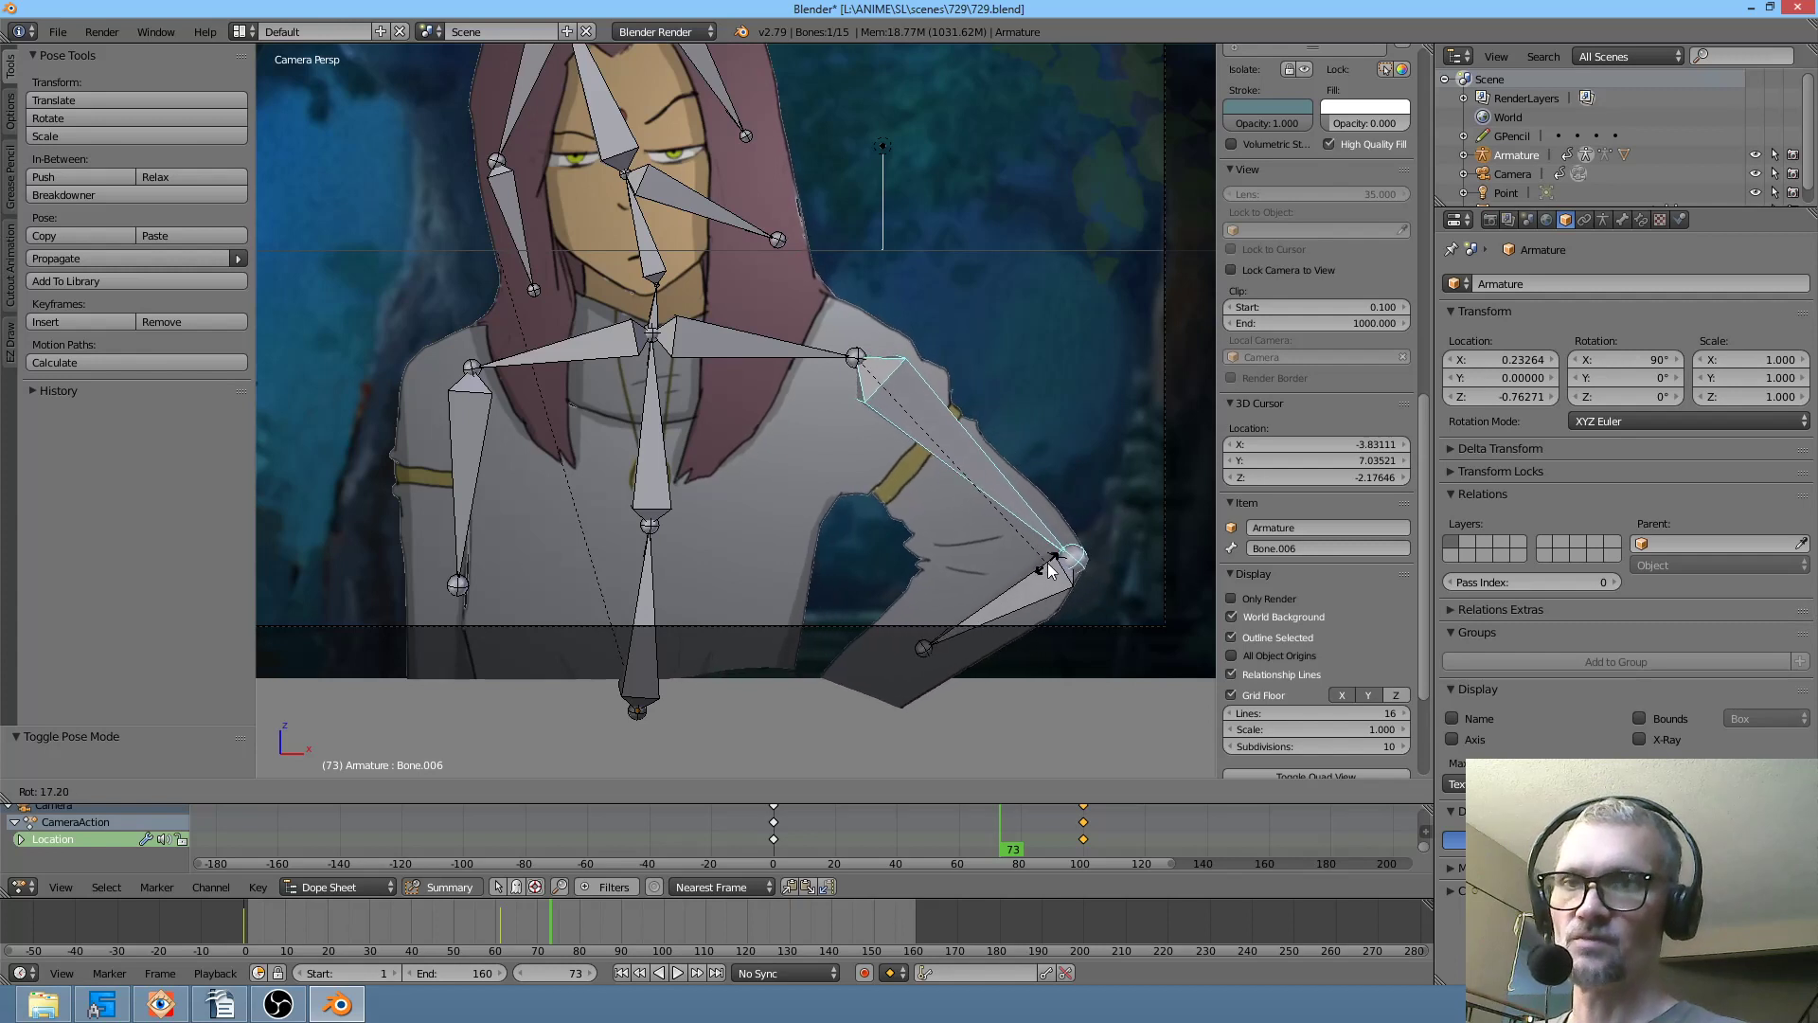
click(1031, 566)
right_click(990, 613)
key(r)
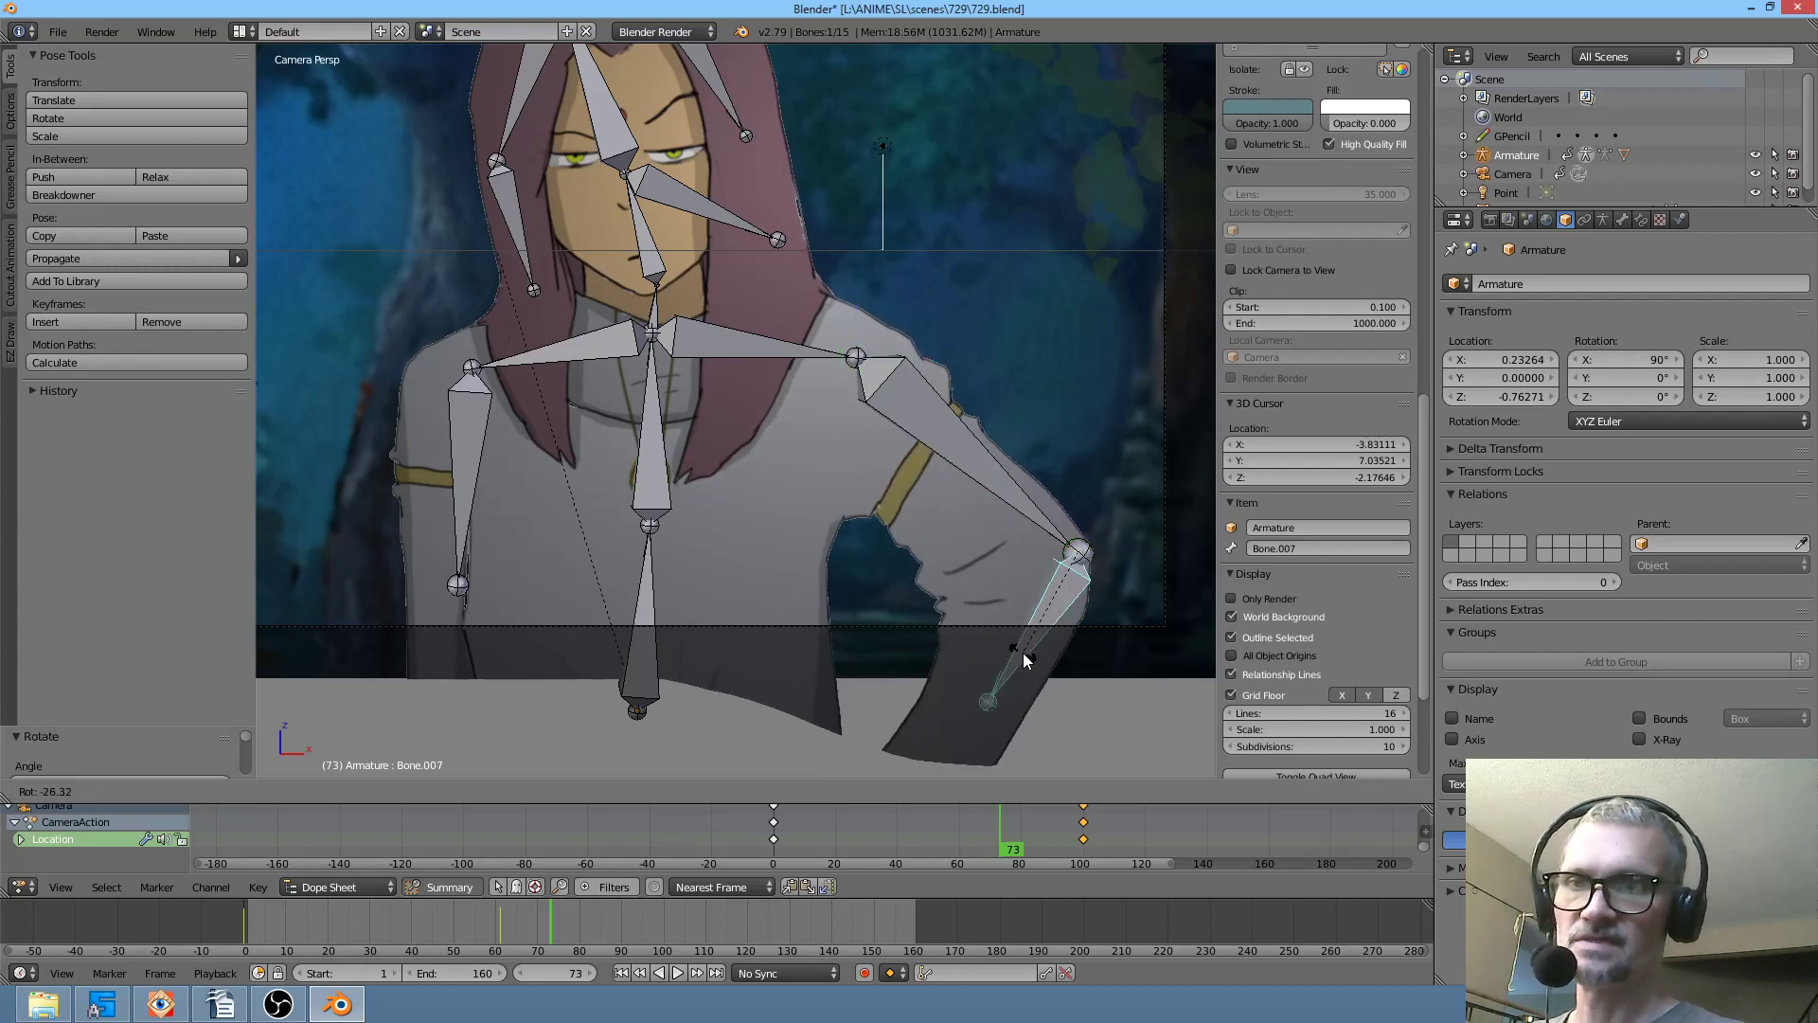
click(985, 645)
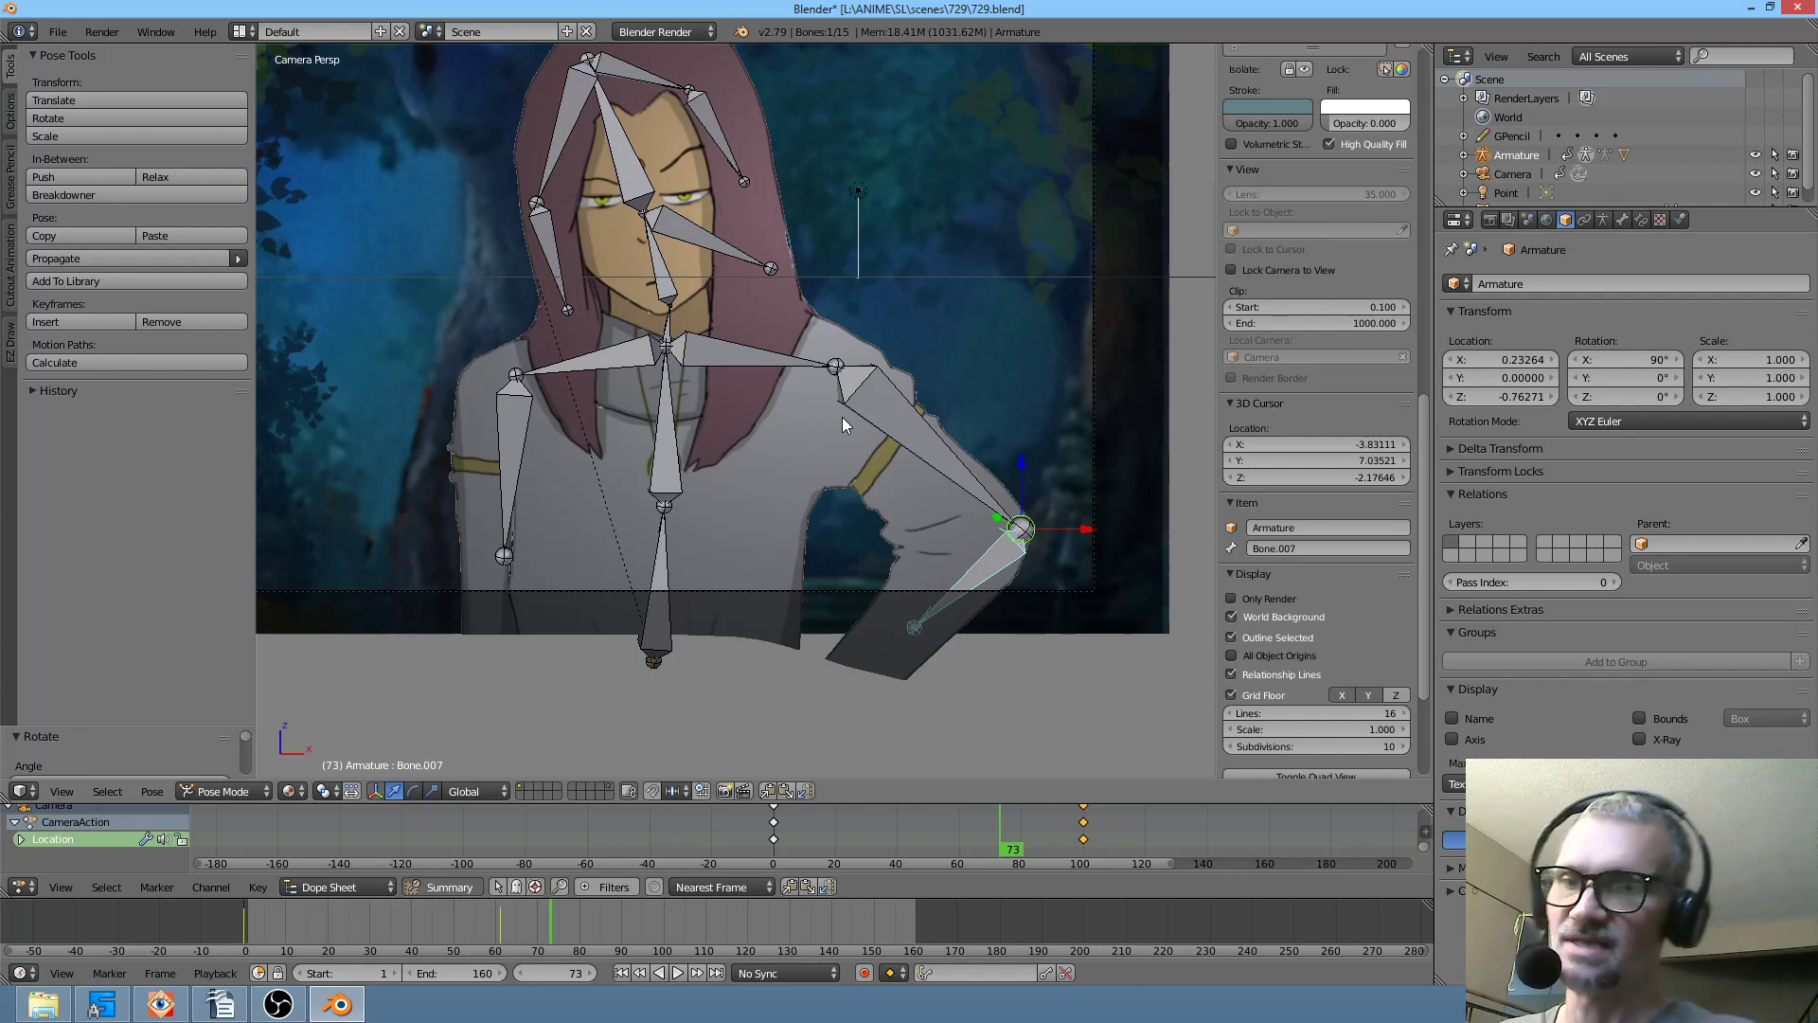
- Return to frame 0 and collapse the Camera channels in the Dope Sheet to bring the Armature channels into view
drag(1006, 842, 417, 869)
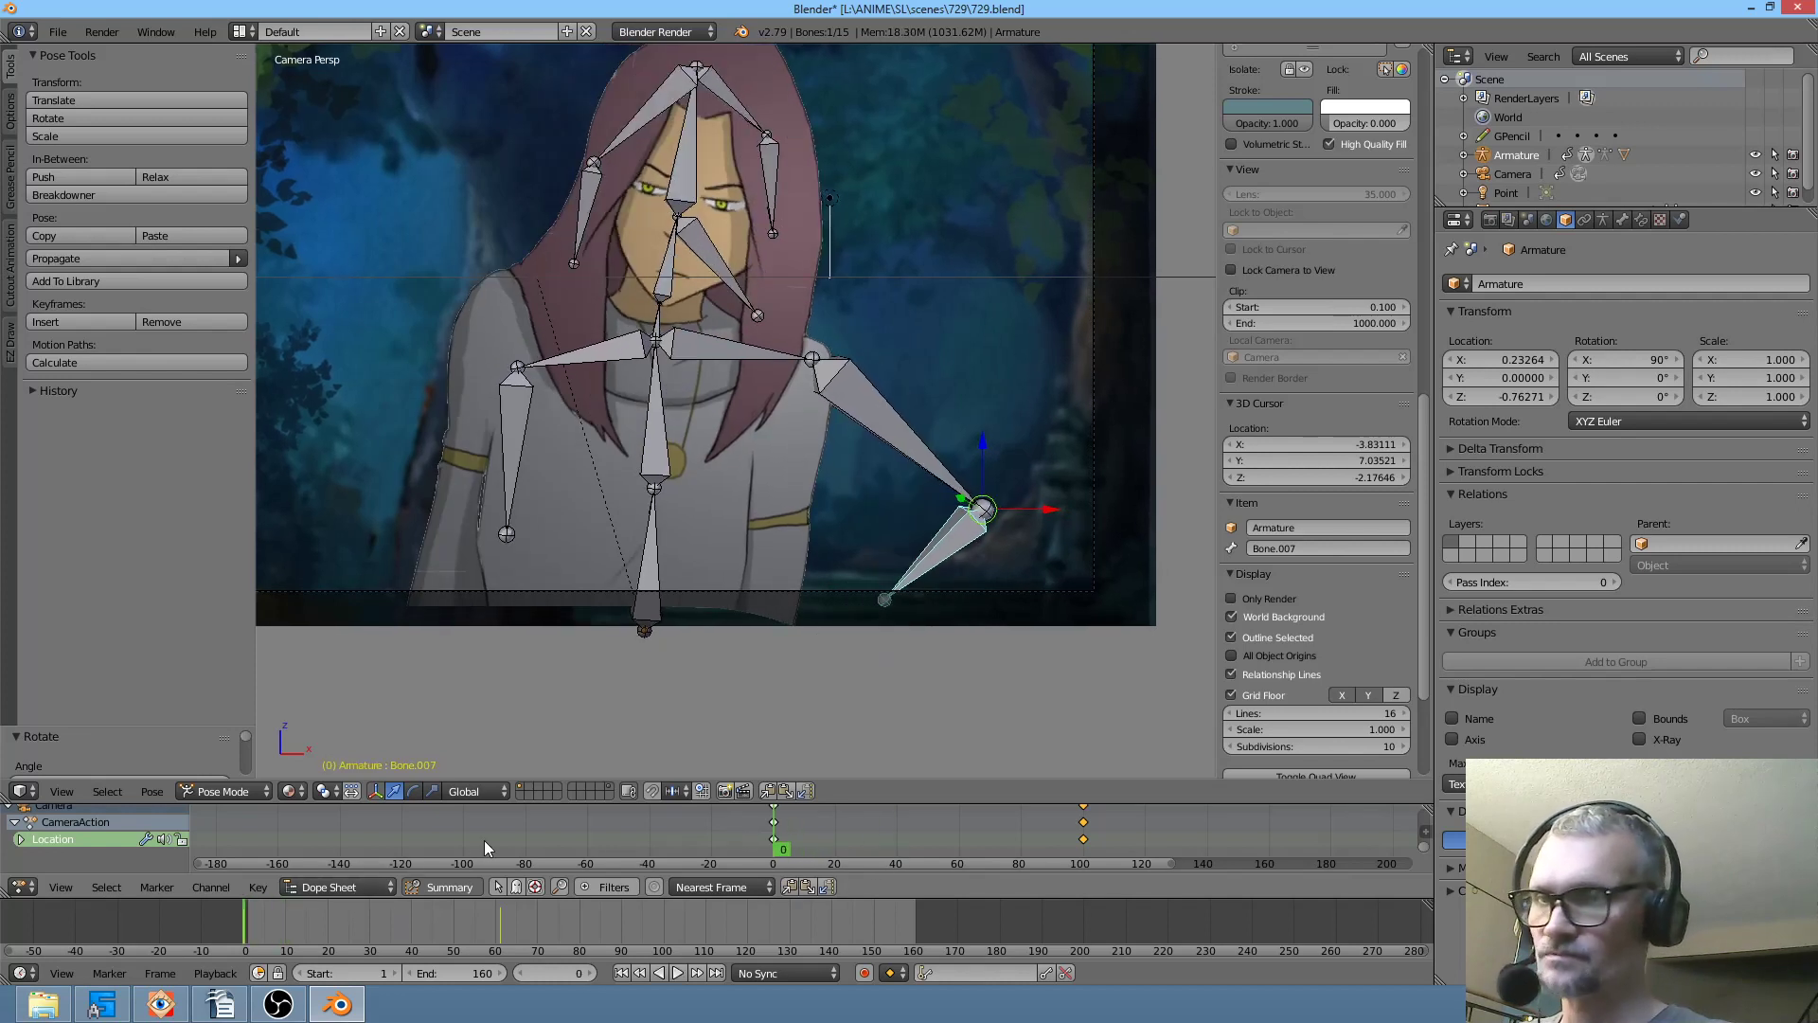
drag(538, 821, 601, 819)
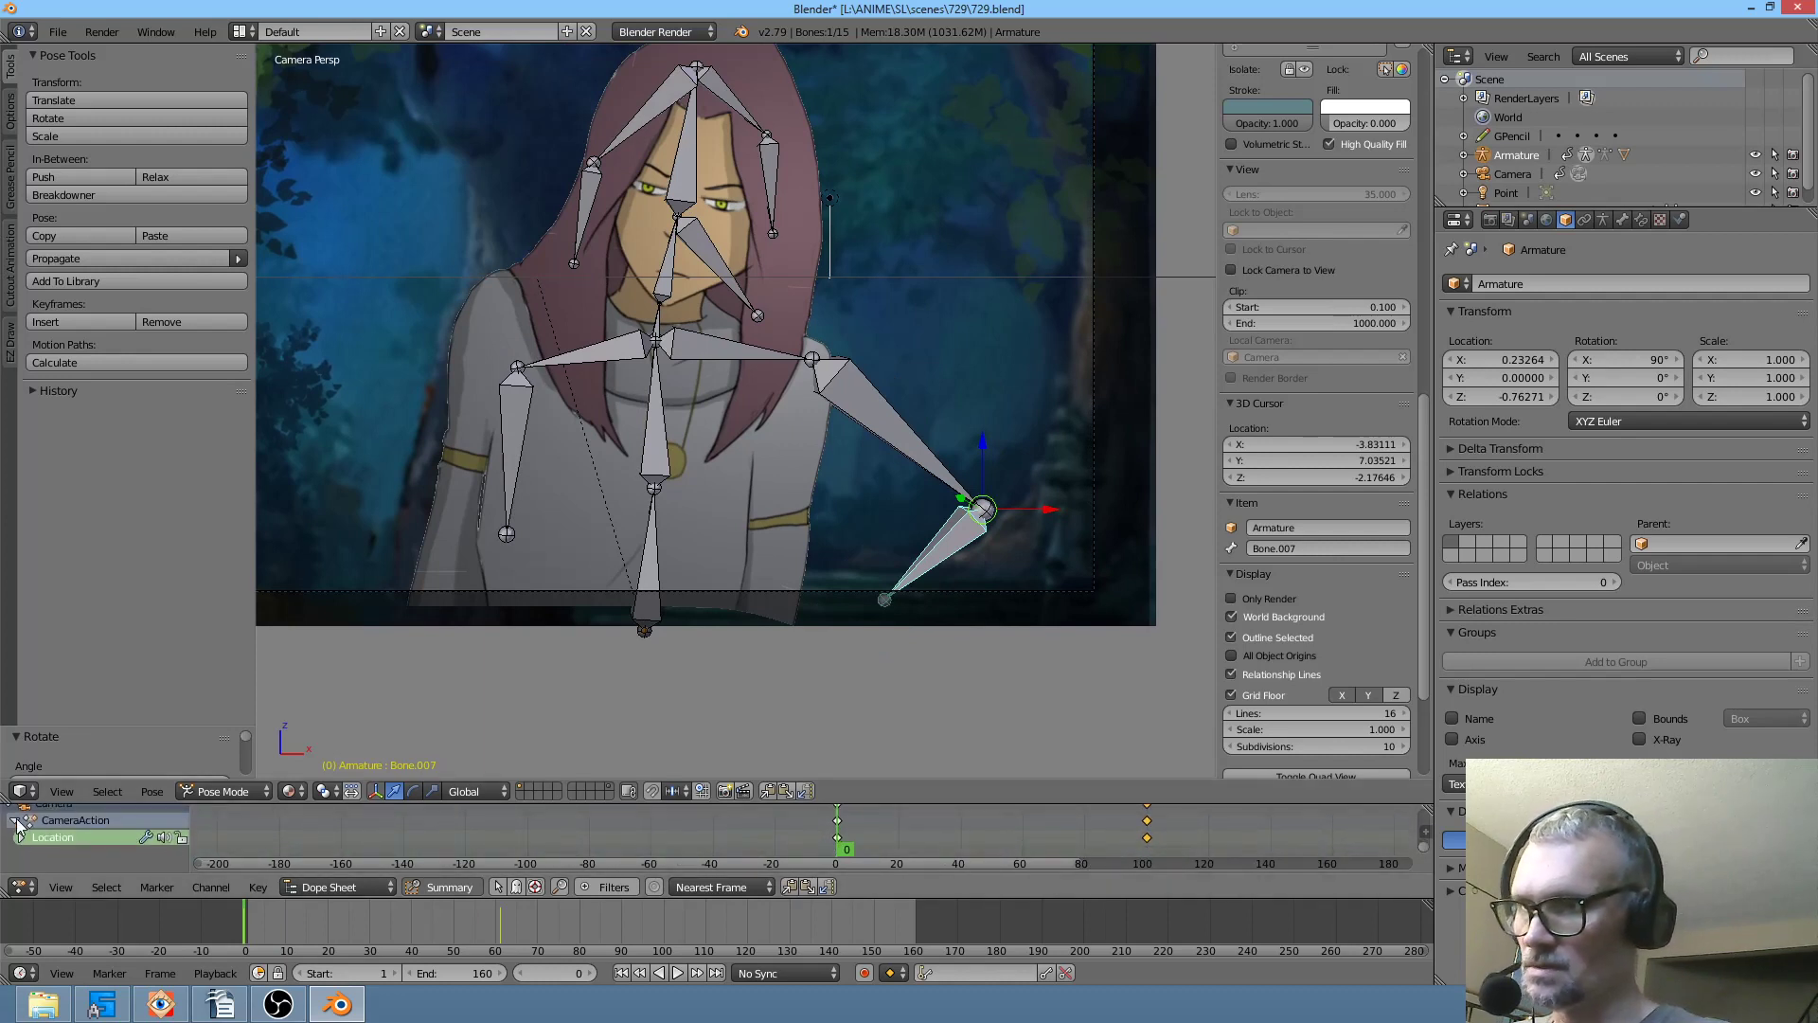
click(21, 837)
drag(292, 837, 398, 863)
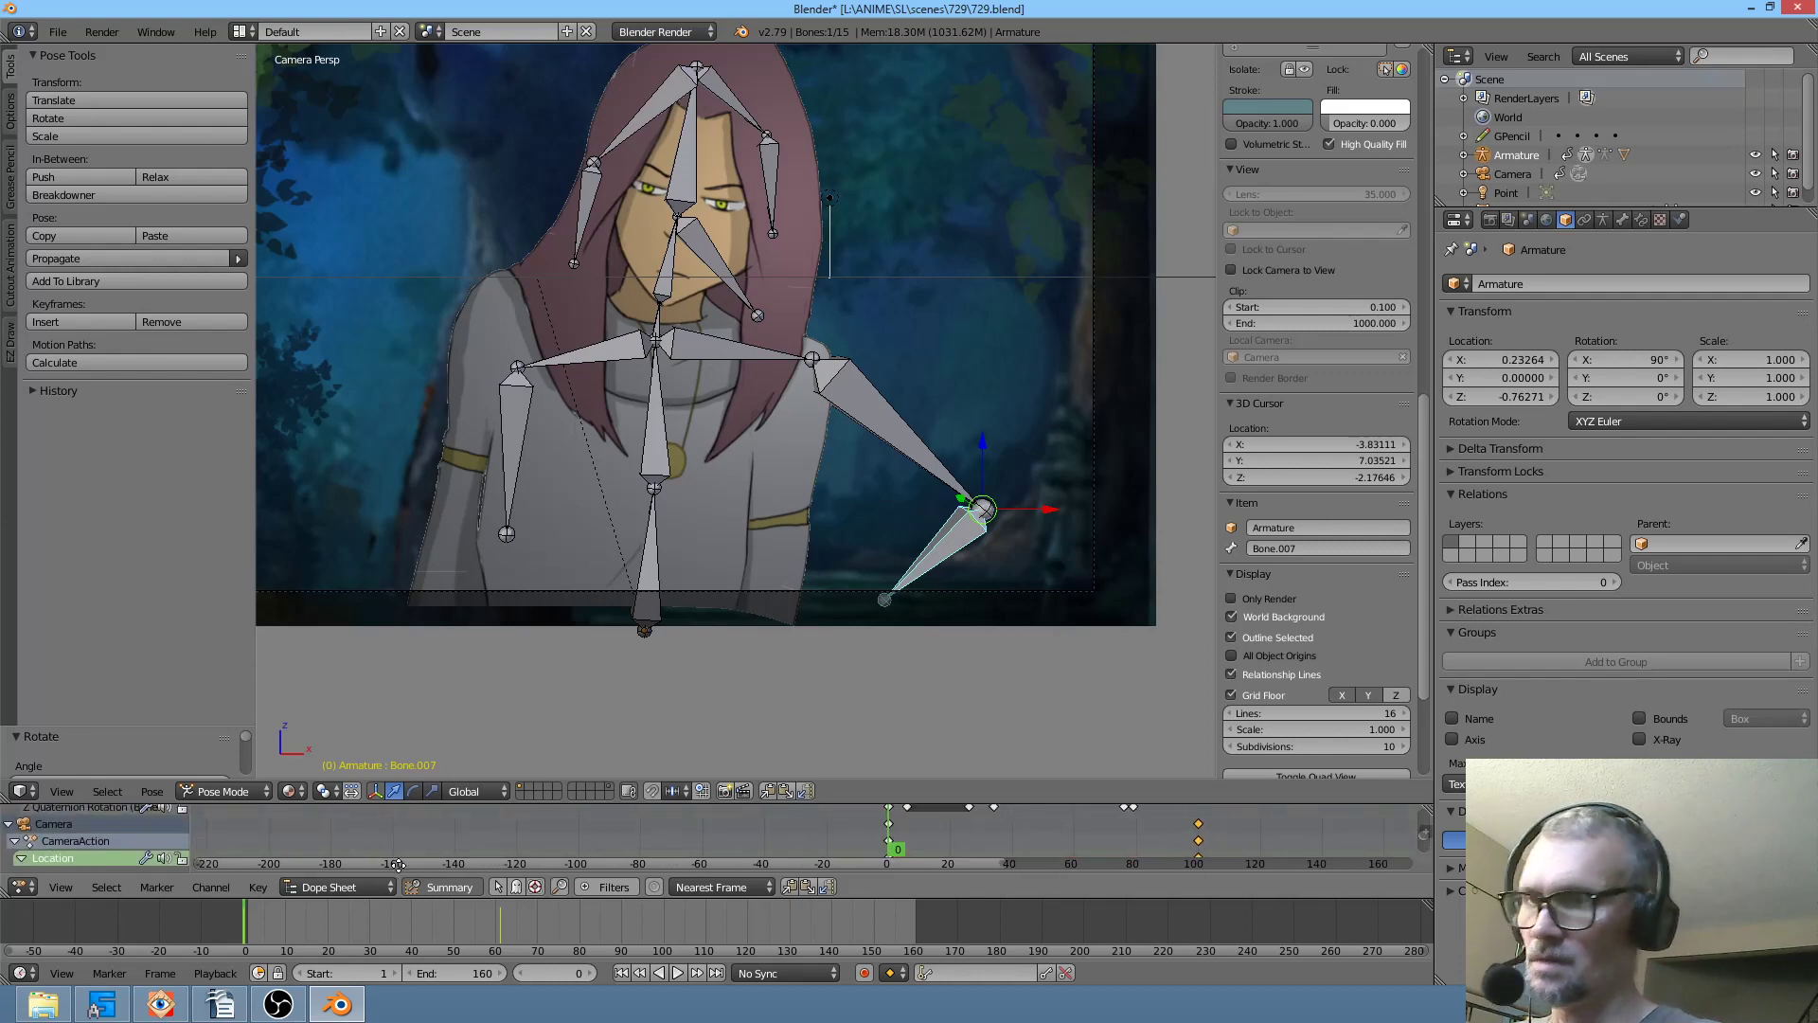
click(11, 827)
mouse_move(424, 839)
mouse_down()
mouse_move(437, 864)
mouse_move(413, 876)
mouse_move(406, 859)
mouse_up()
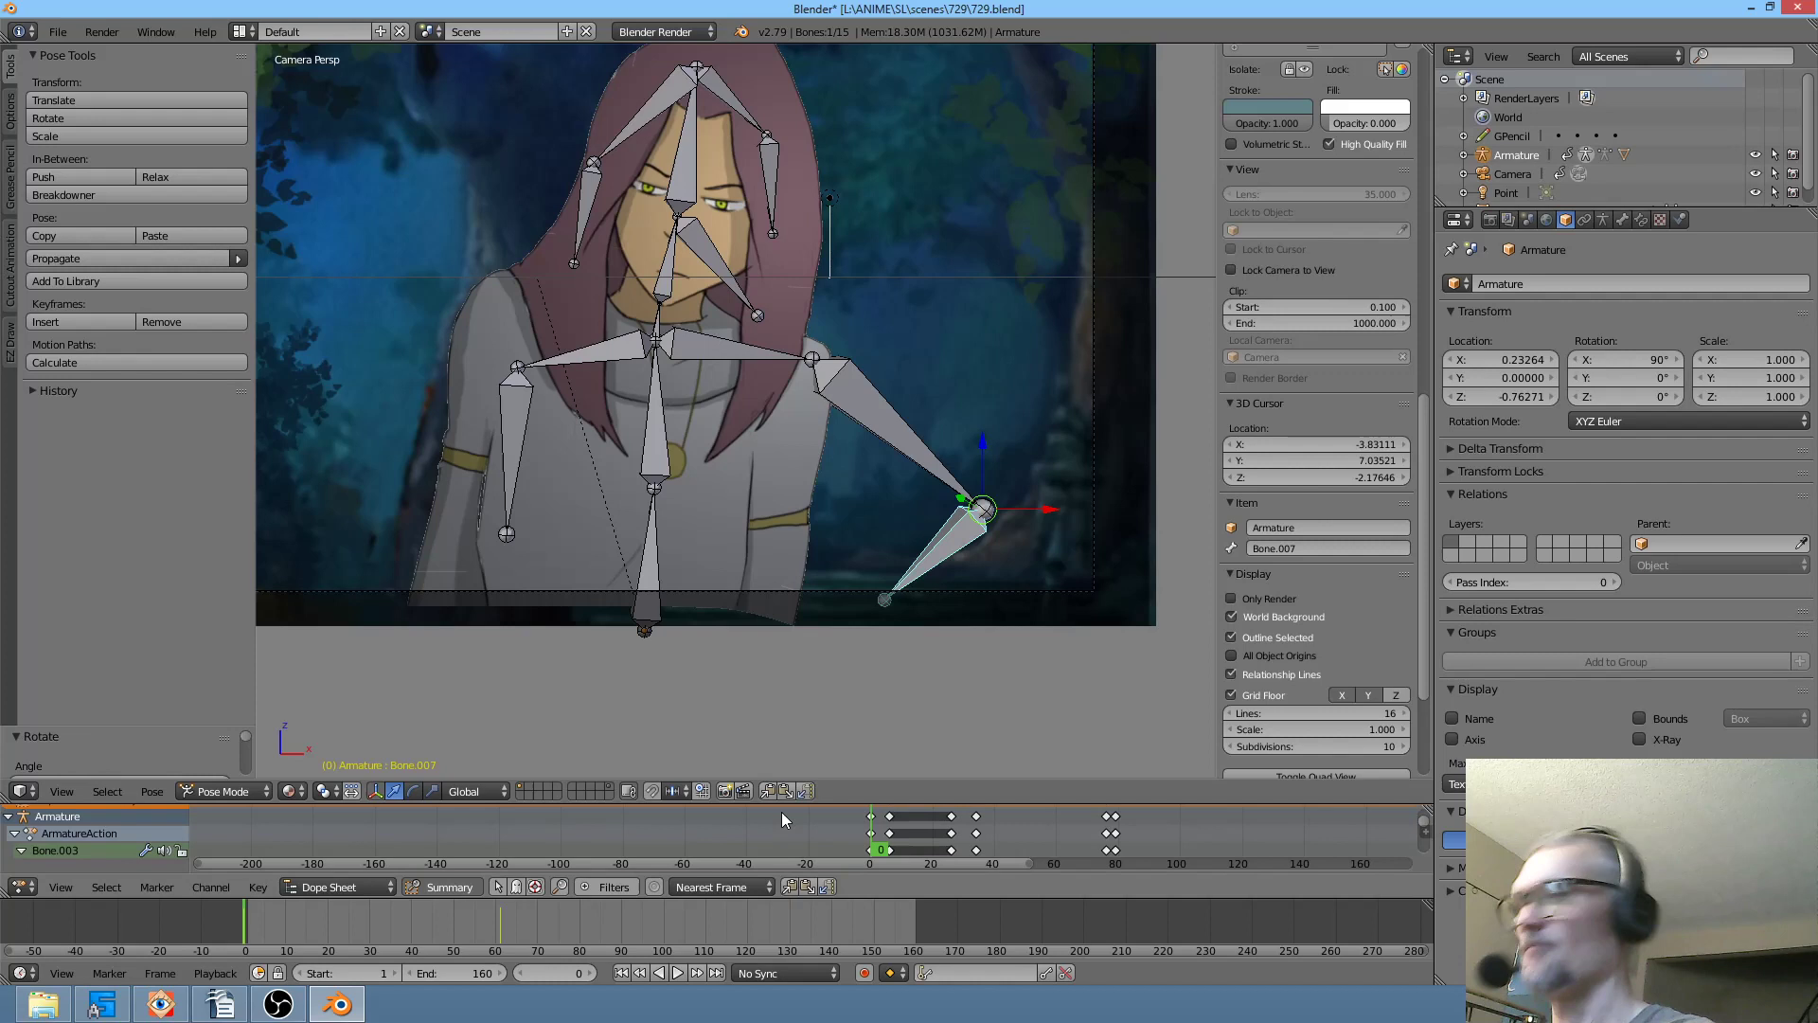
- Examine the Bone.003 rotation keyframes in a full-screen Dope Sheet, scrub to frame 18 and restore the layout
key(shift+space)
drag(1082, 216, 1144, 199)
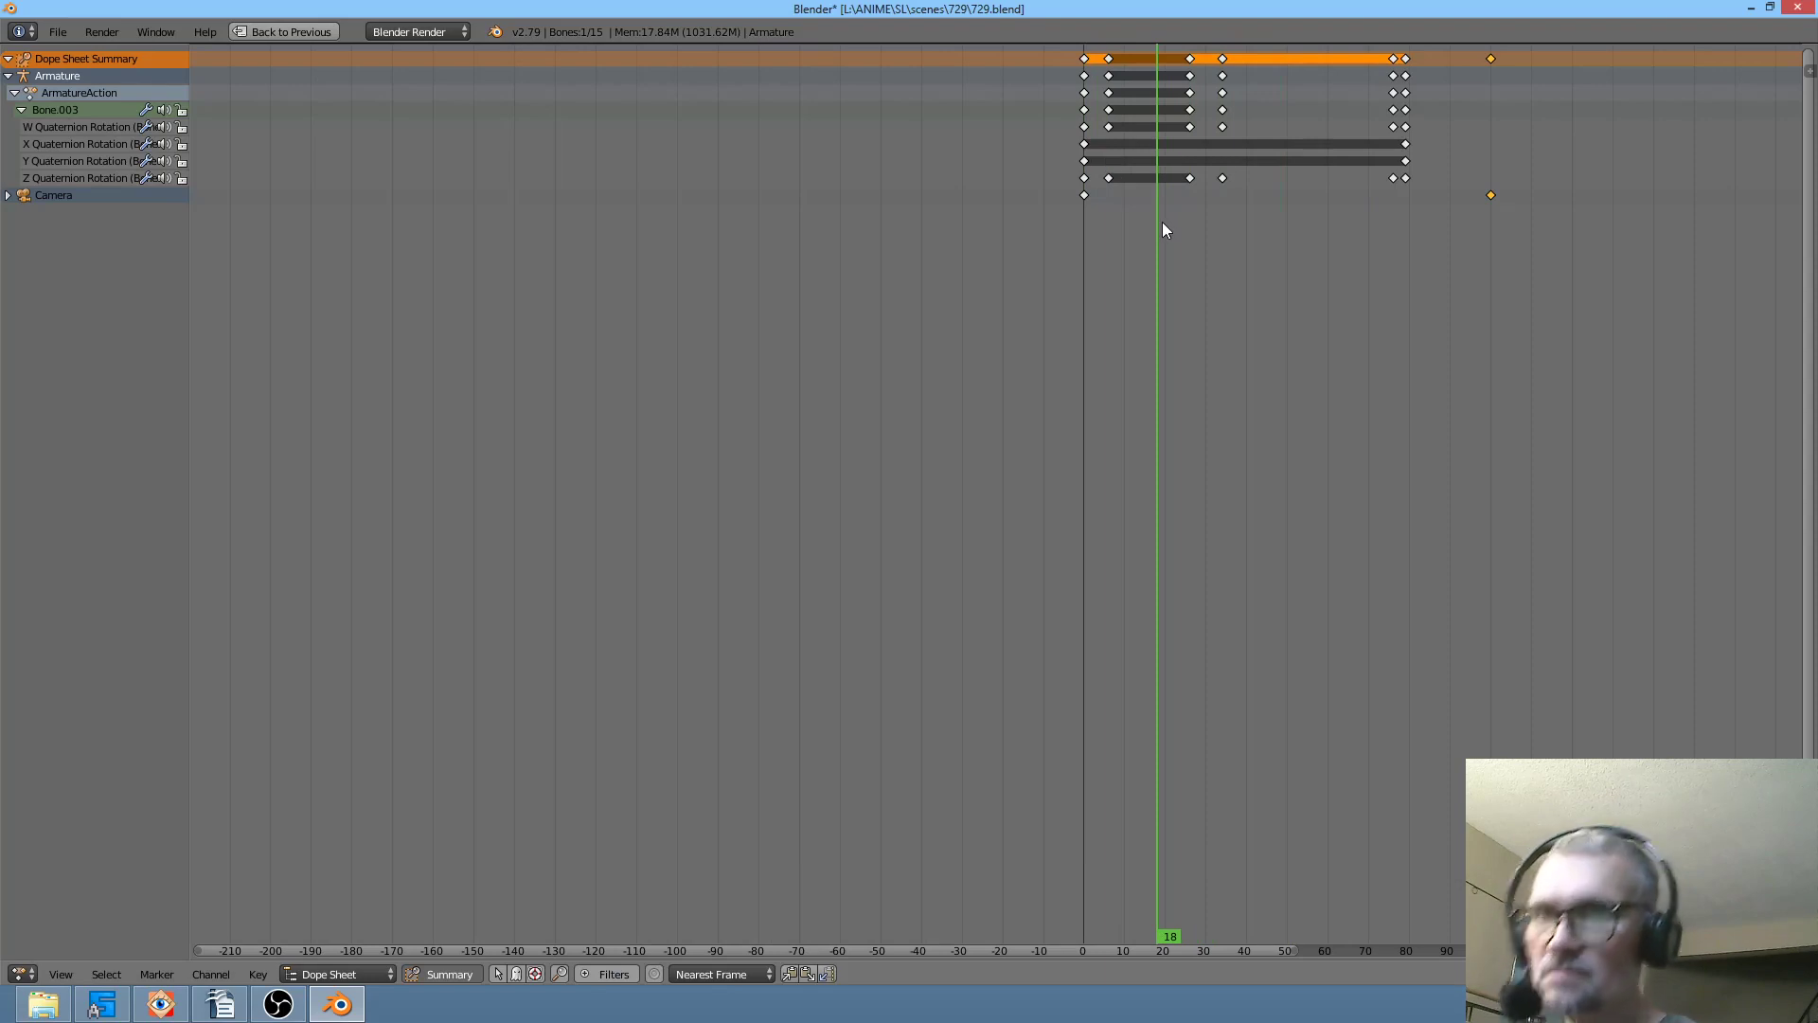
key(shift+space)
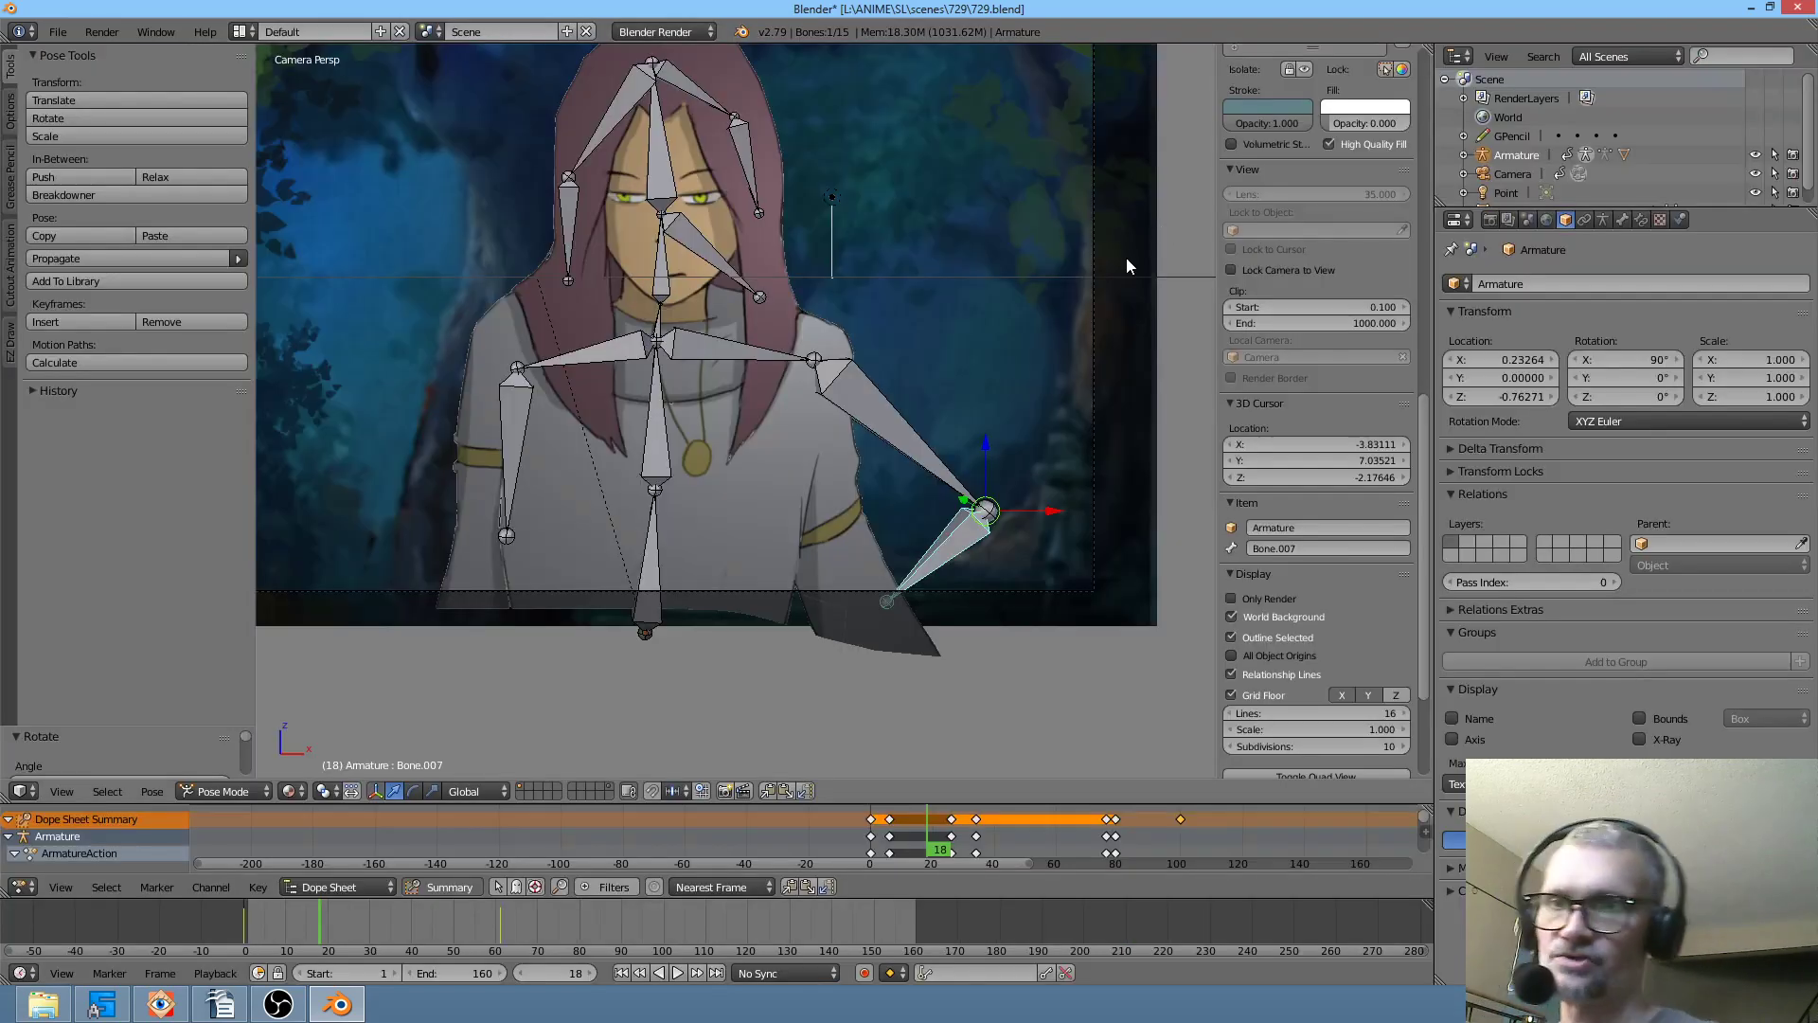
- Go back to frame 0, briefly play the animation and try rotating the neck bone Bone.003
drag(931, 837, 852, 843)
key(alt+a)
key(Escape)
right_click(665, 281)
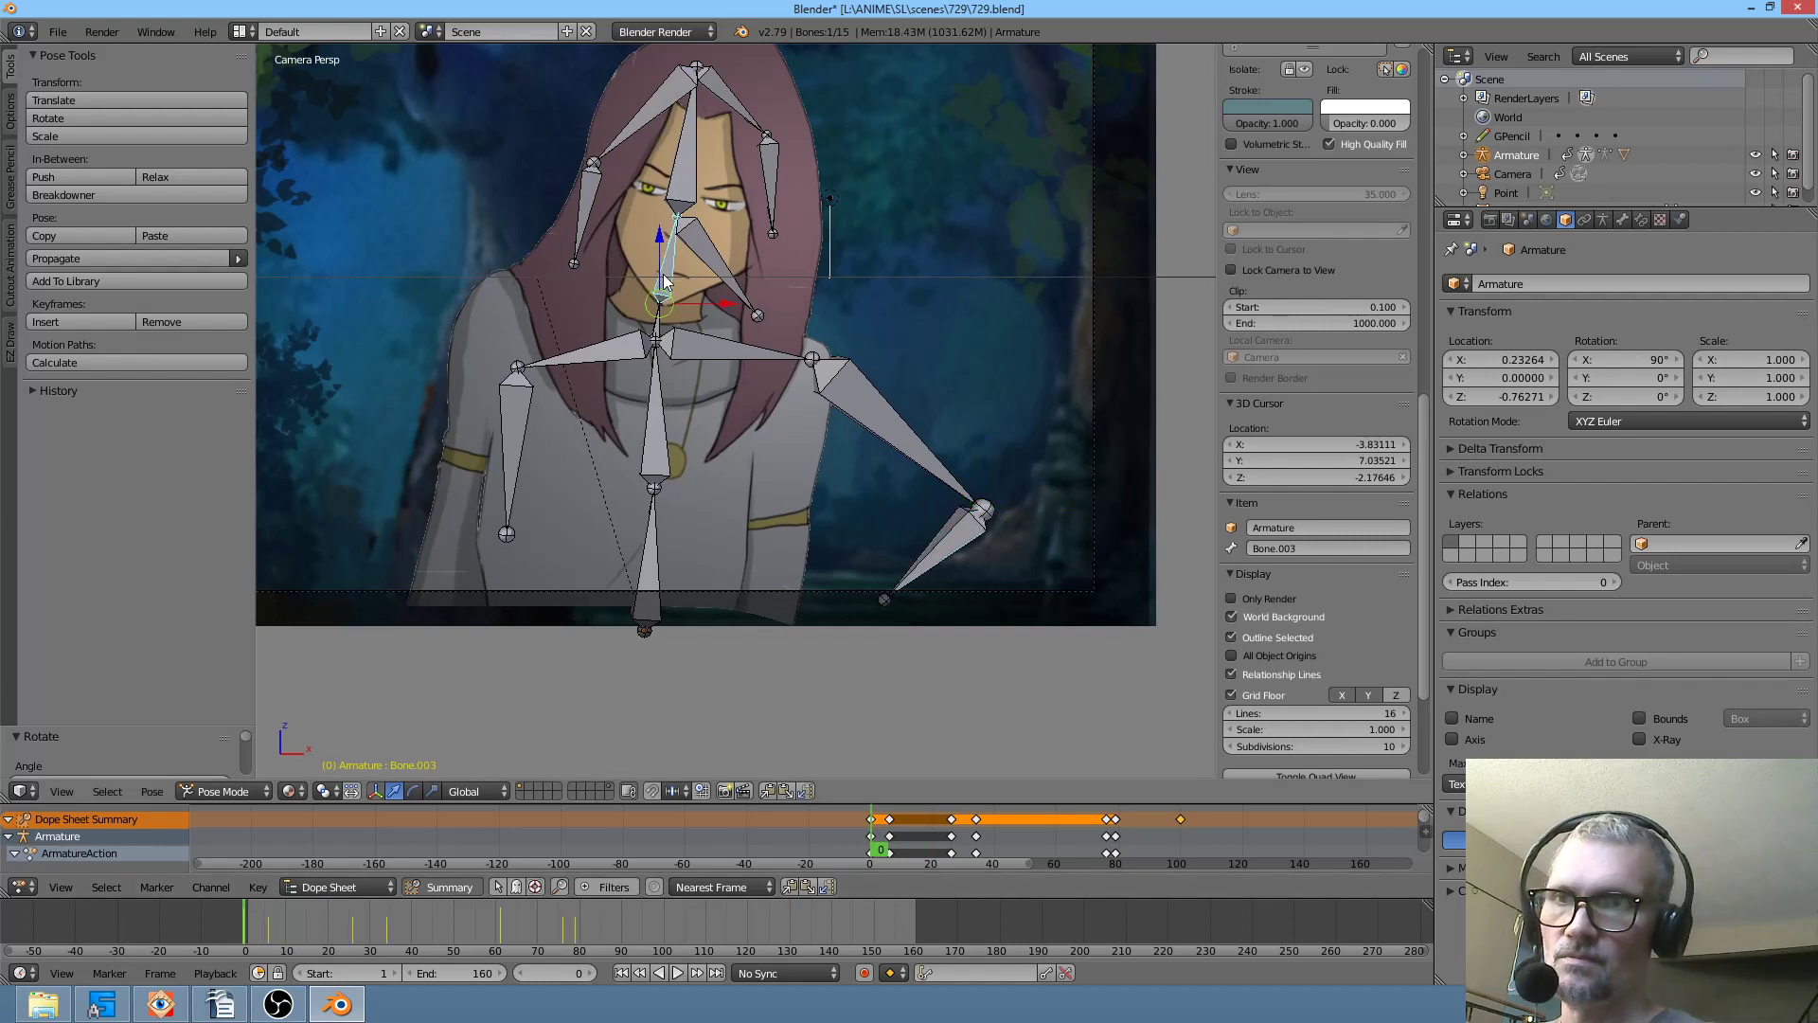
key(r)
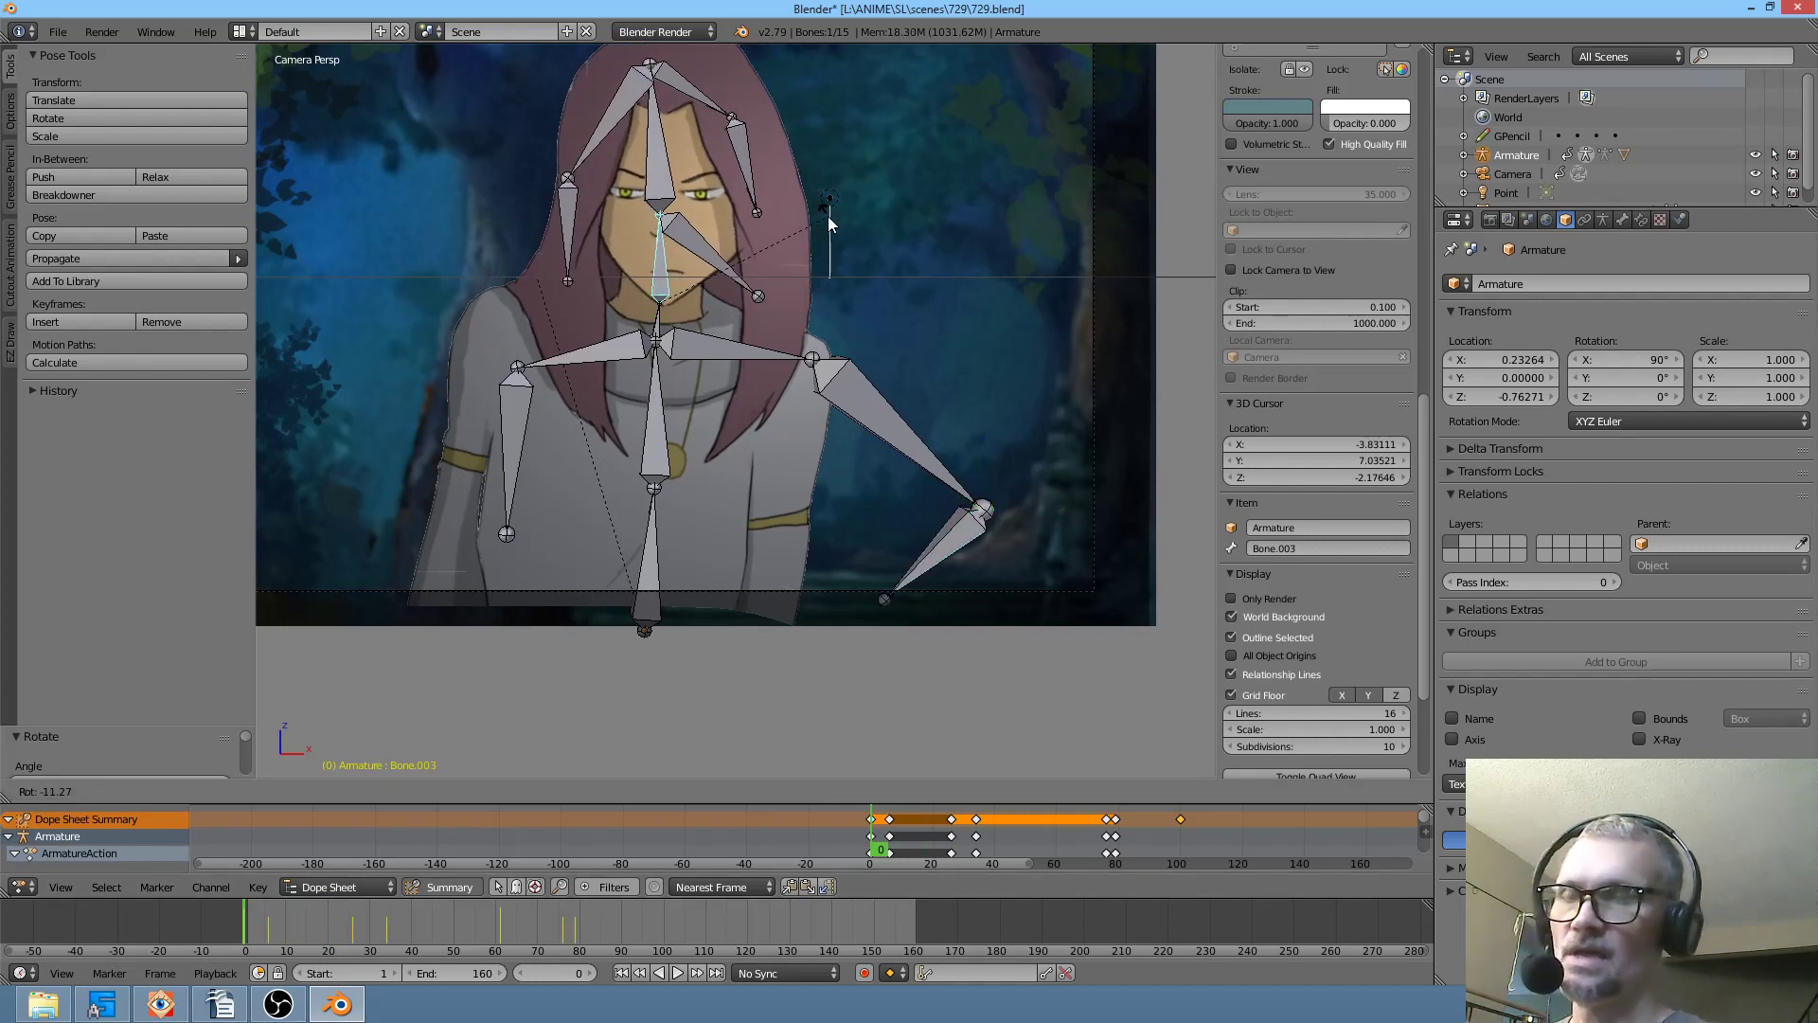
right_click(845, 261)
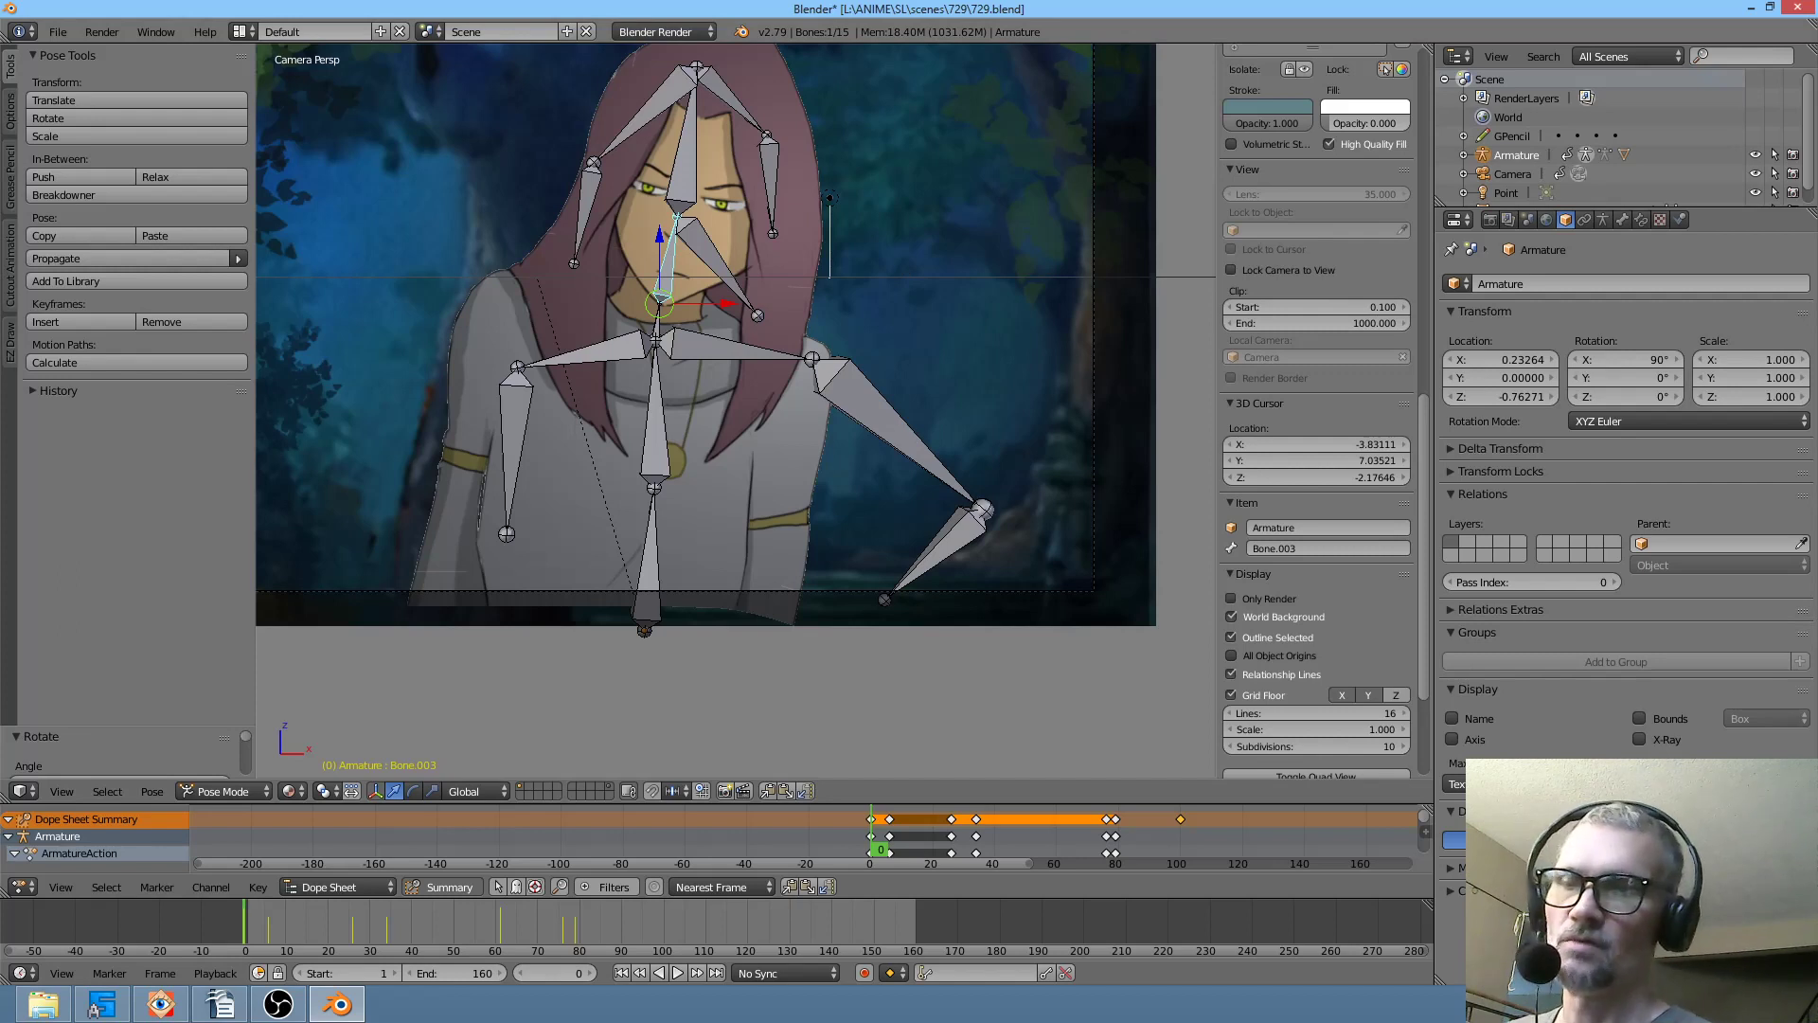
- Move to frame 6, rotate Bone.003 to tilt the head and try to insert a Rotation keyframe
key(alt+a)
drag(919, 857, 888, 865)
key(alt+a)
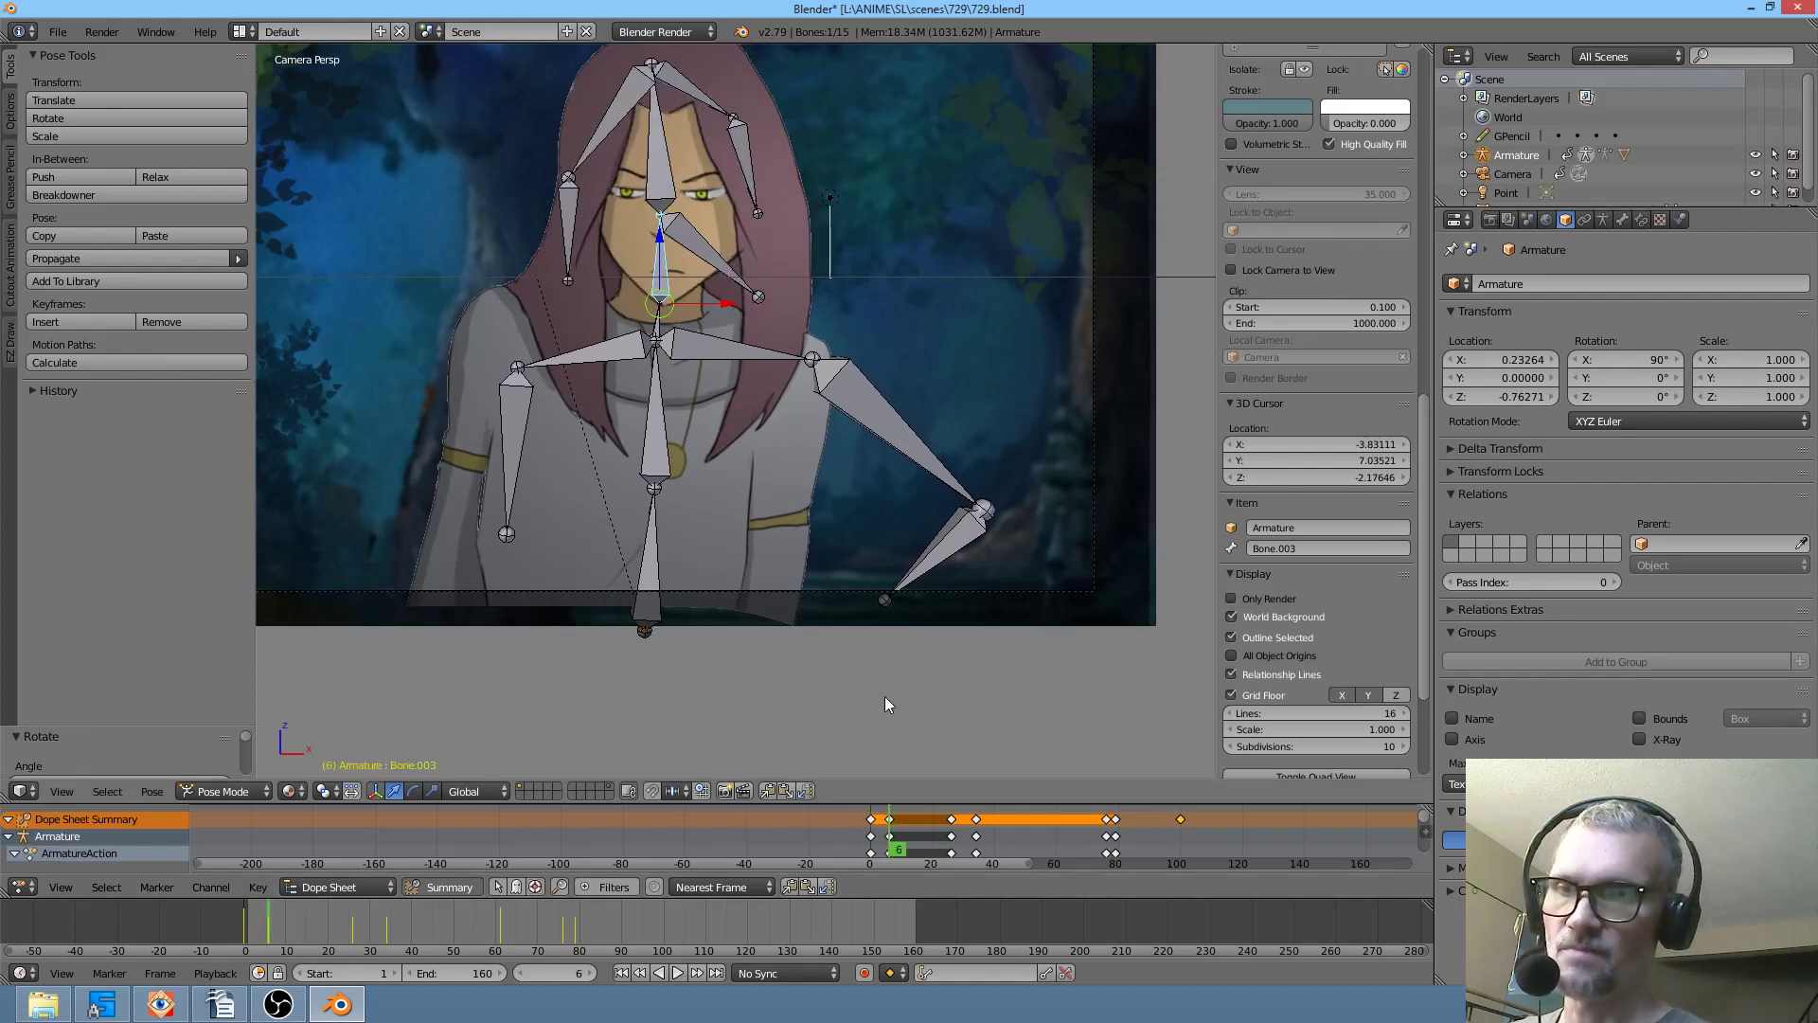
key(r)
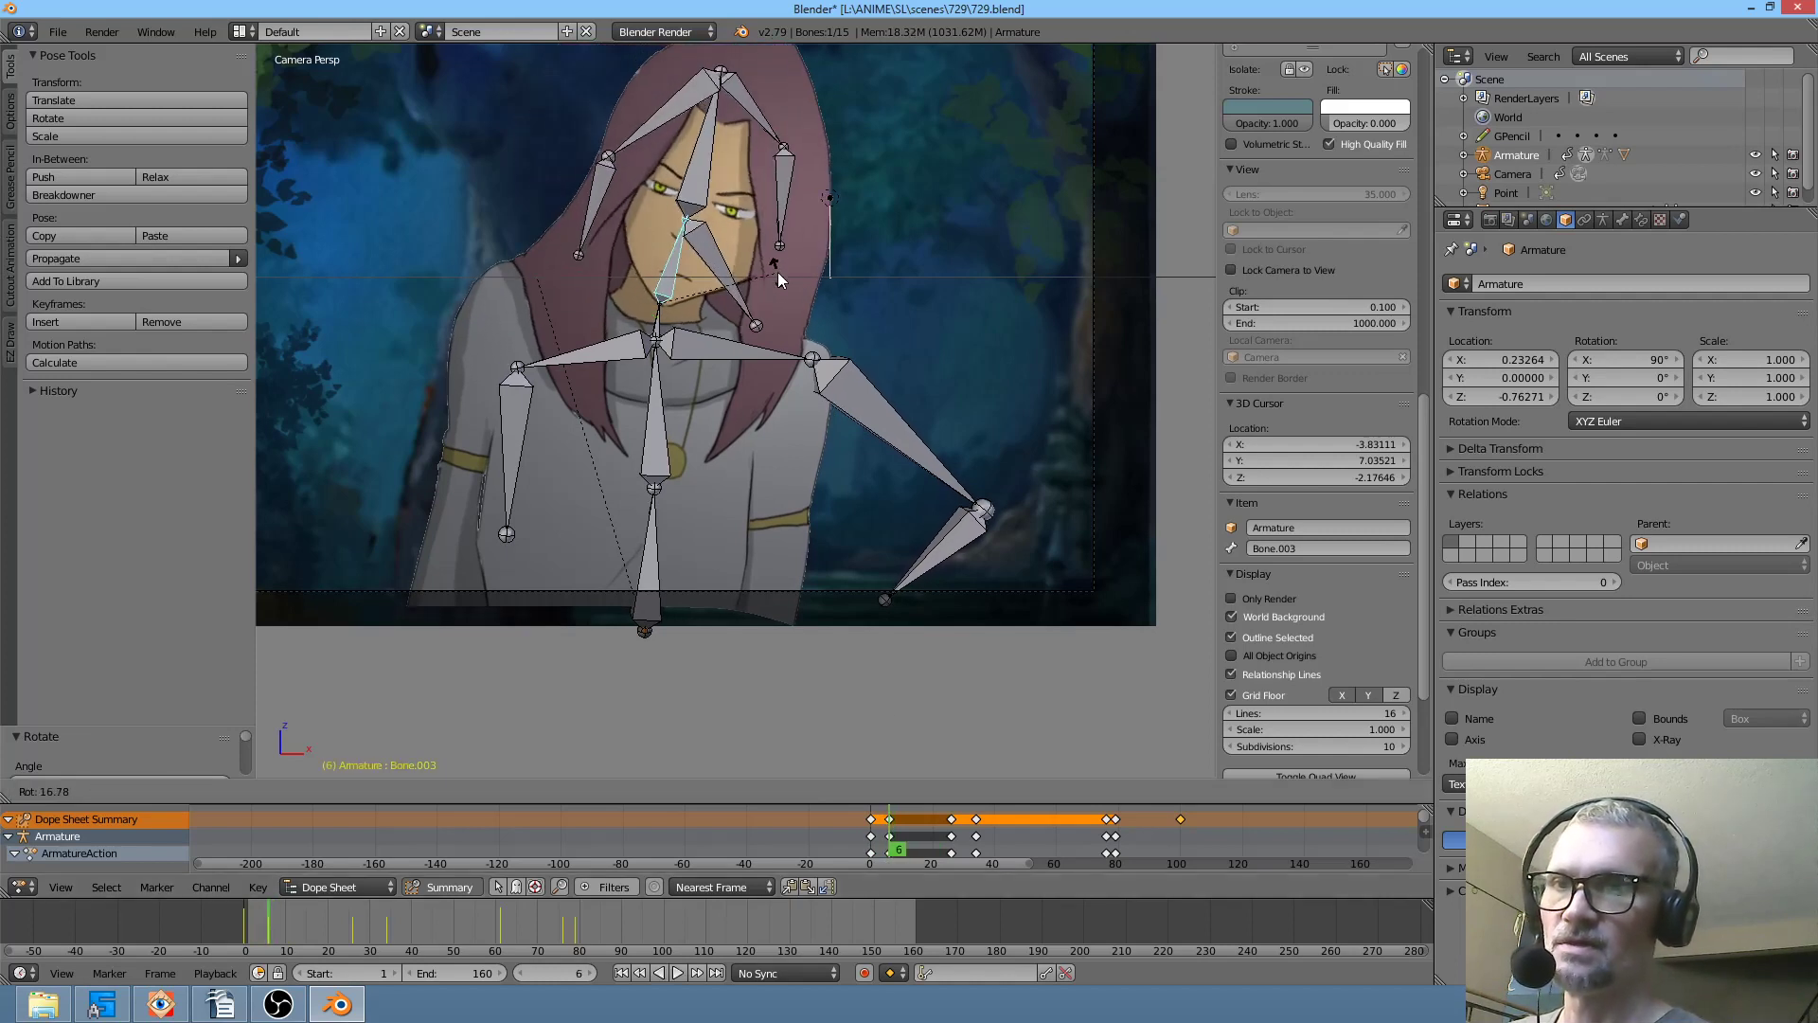
click(769, 257)
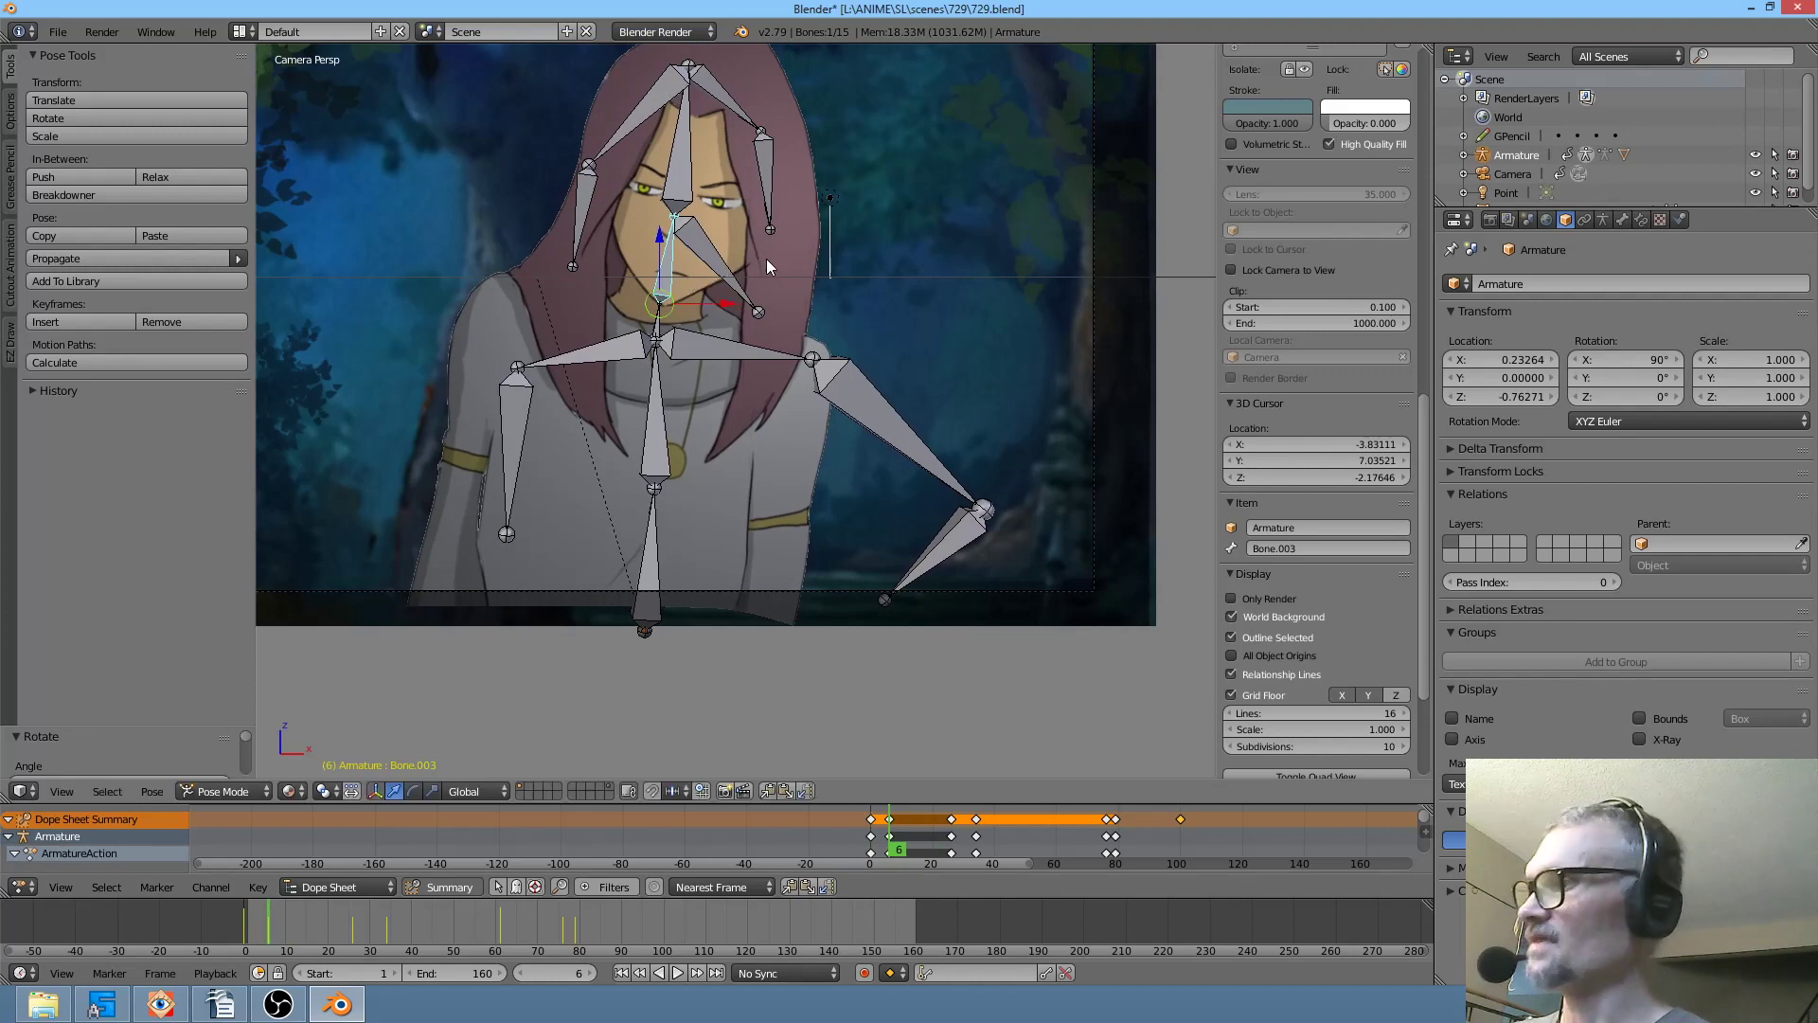
key(i)
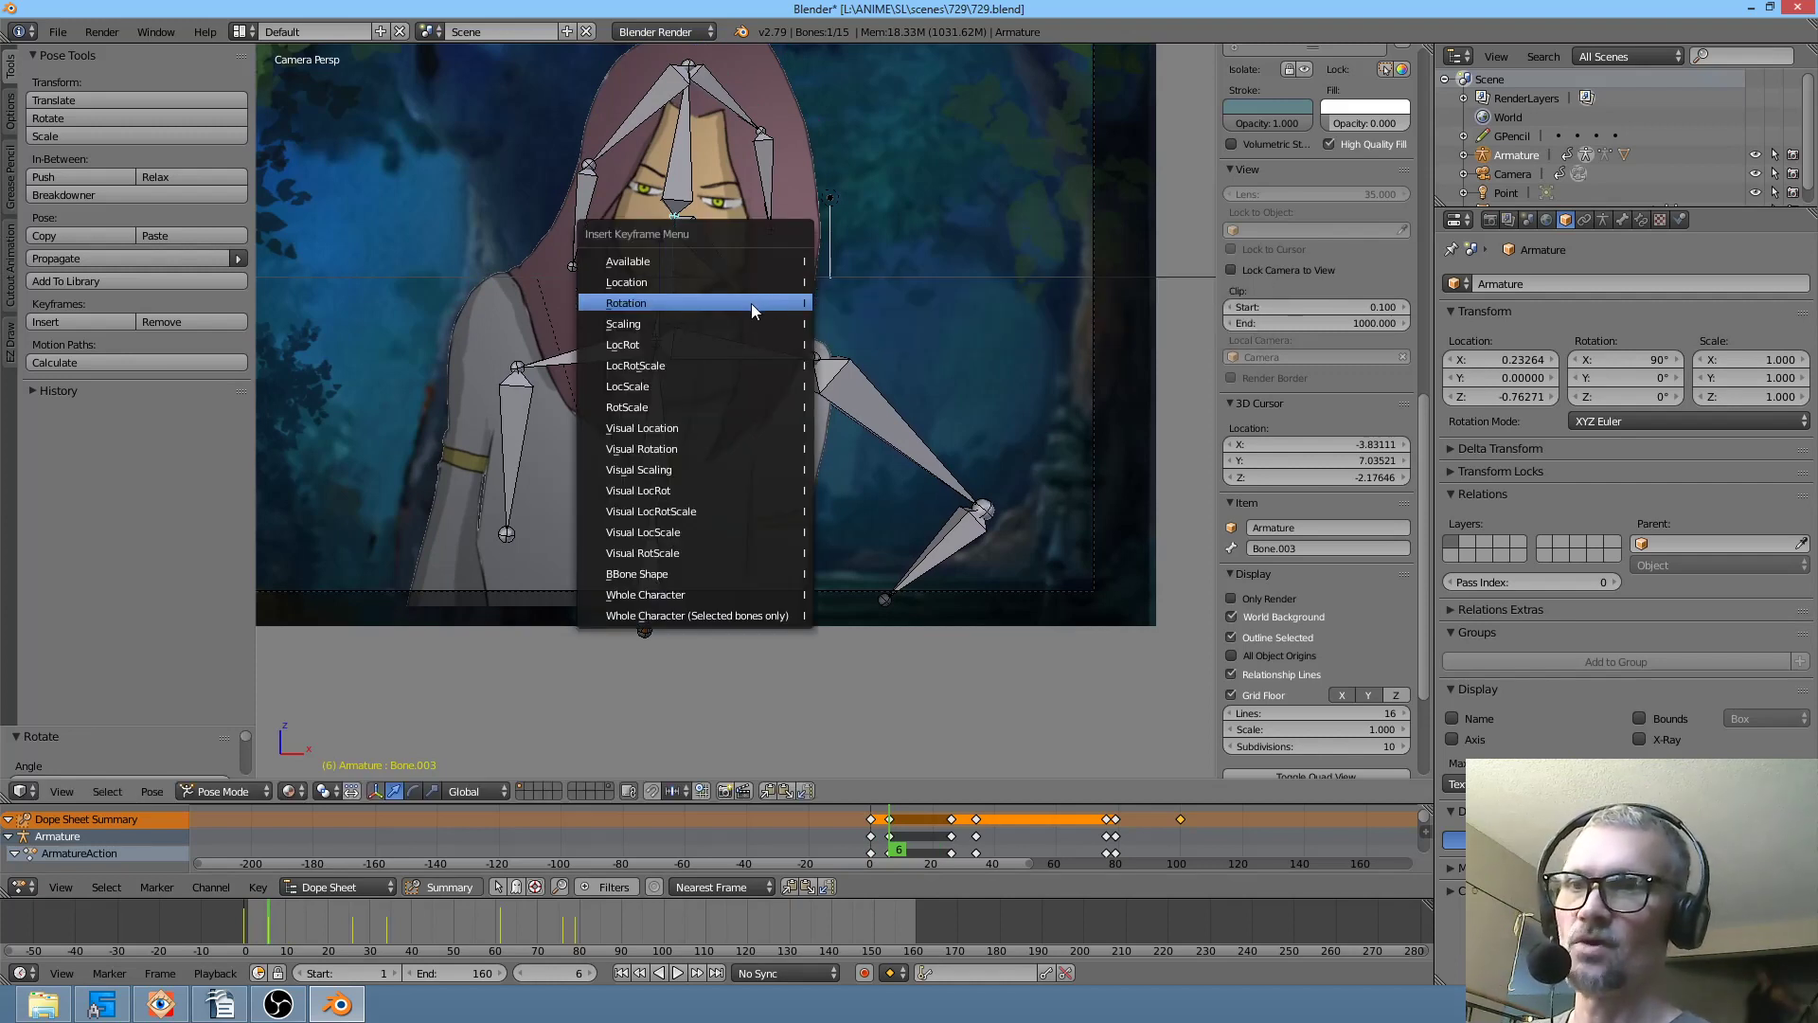
click(752, 303)
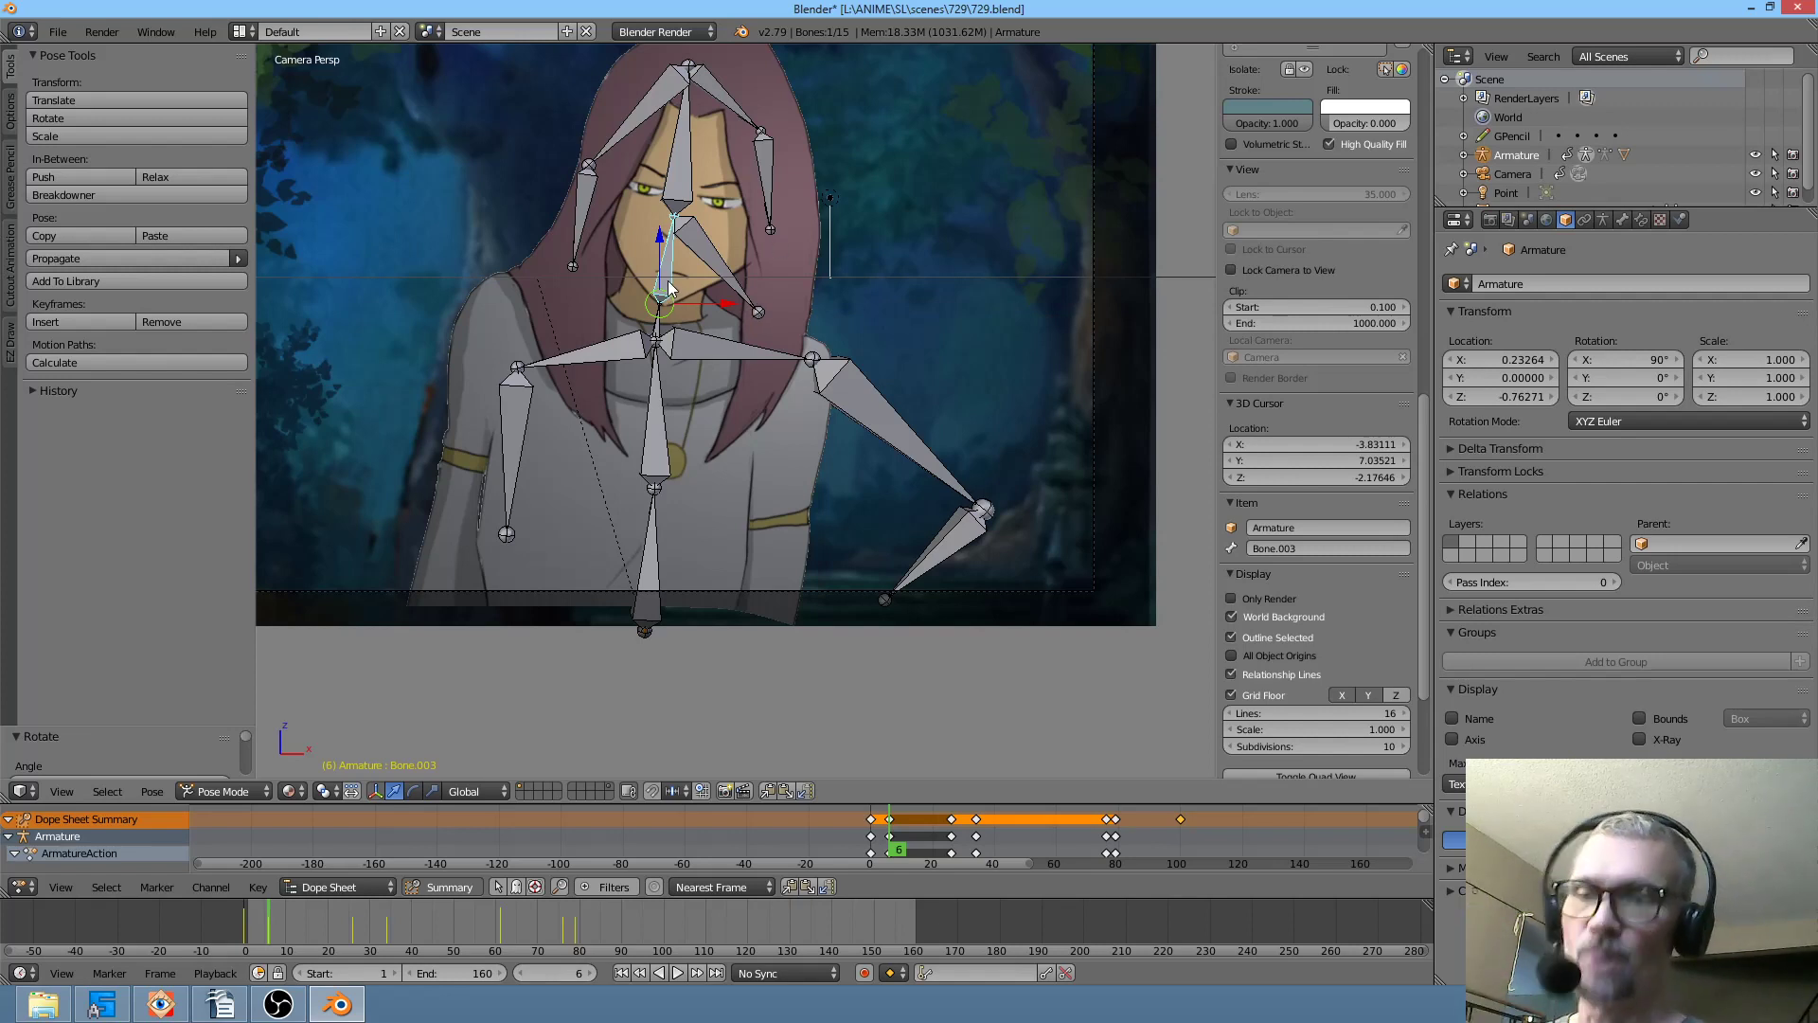
- Play and scrub back to frame 0, and set the interpolation of all keyframes to Constant
key(alt+a)
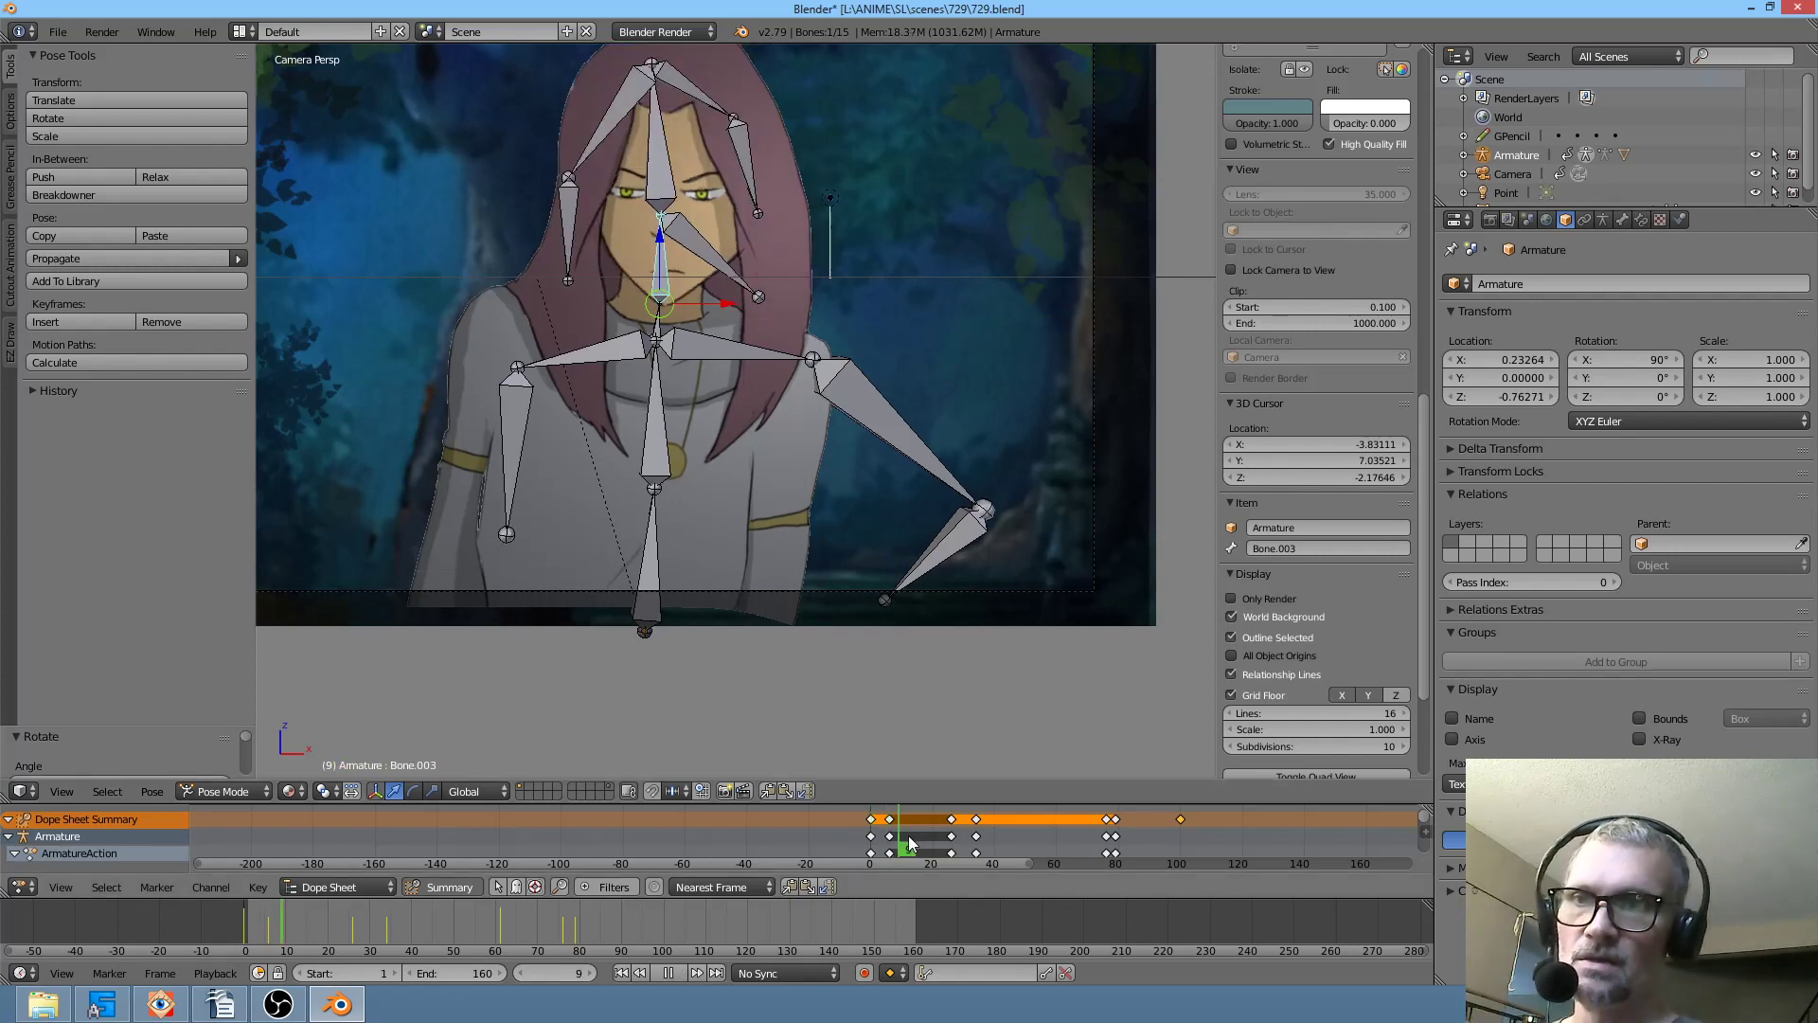
drag(1015, 857, 821, 837)
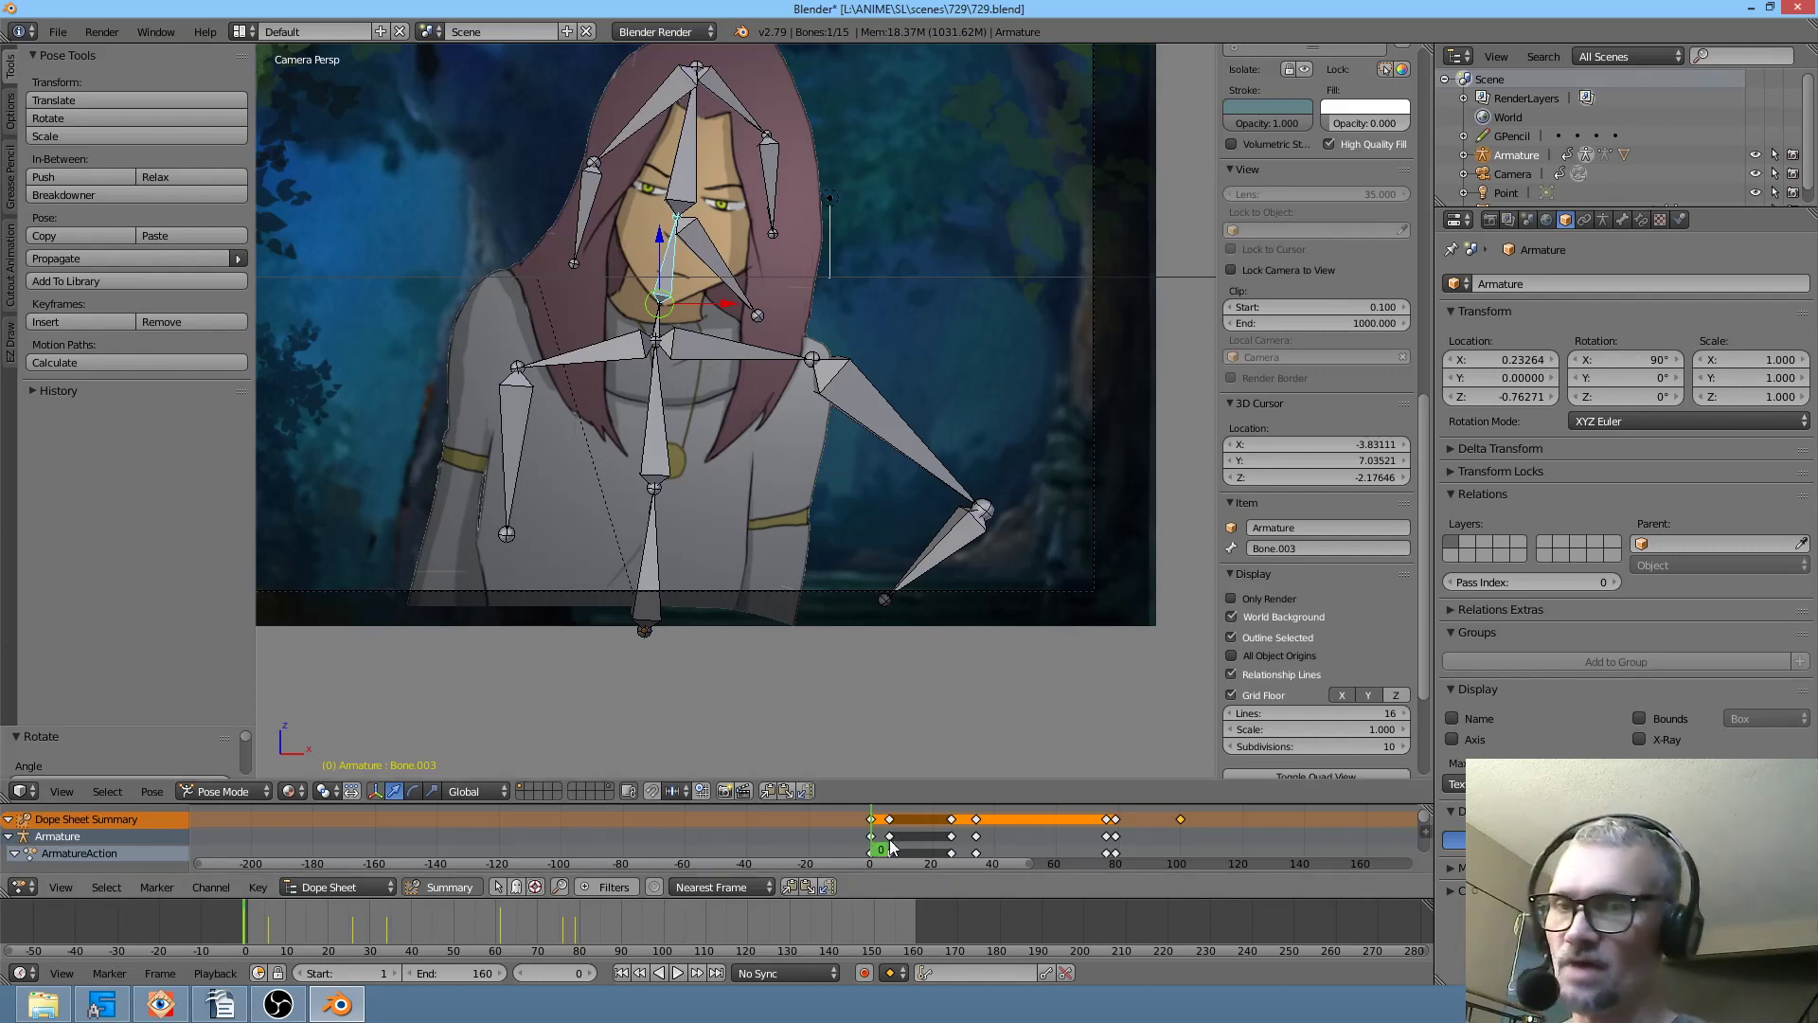
key(a)
key(a)
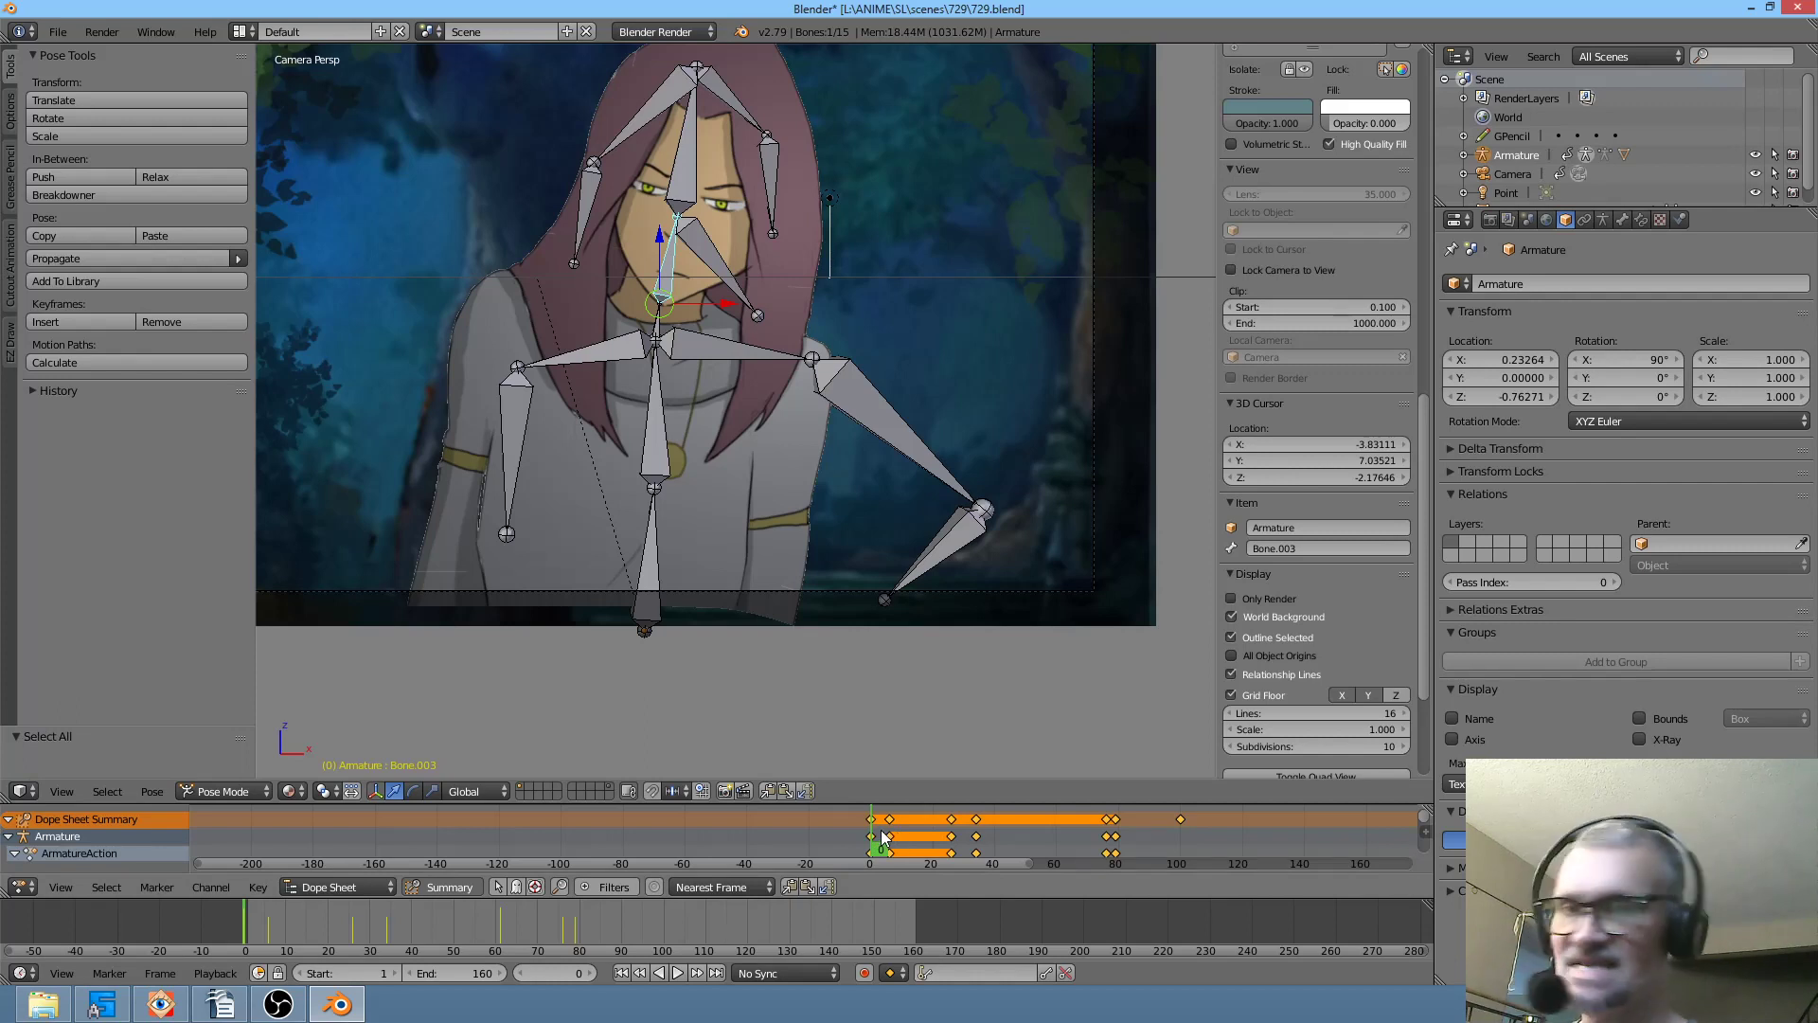
key(t)
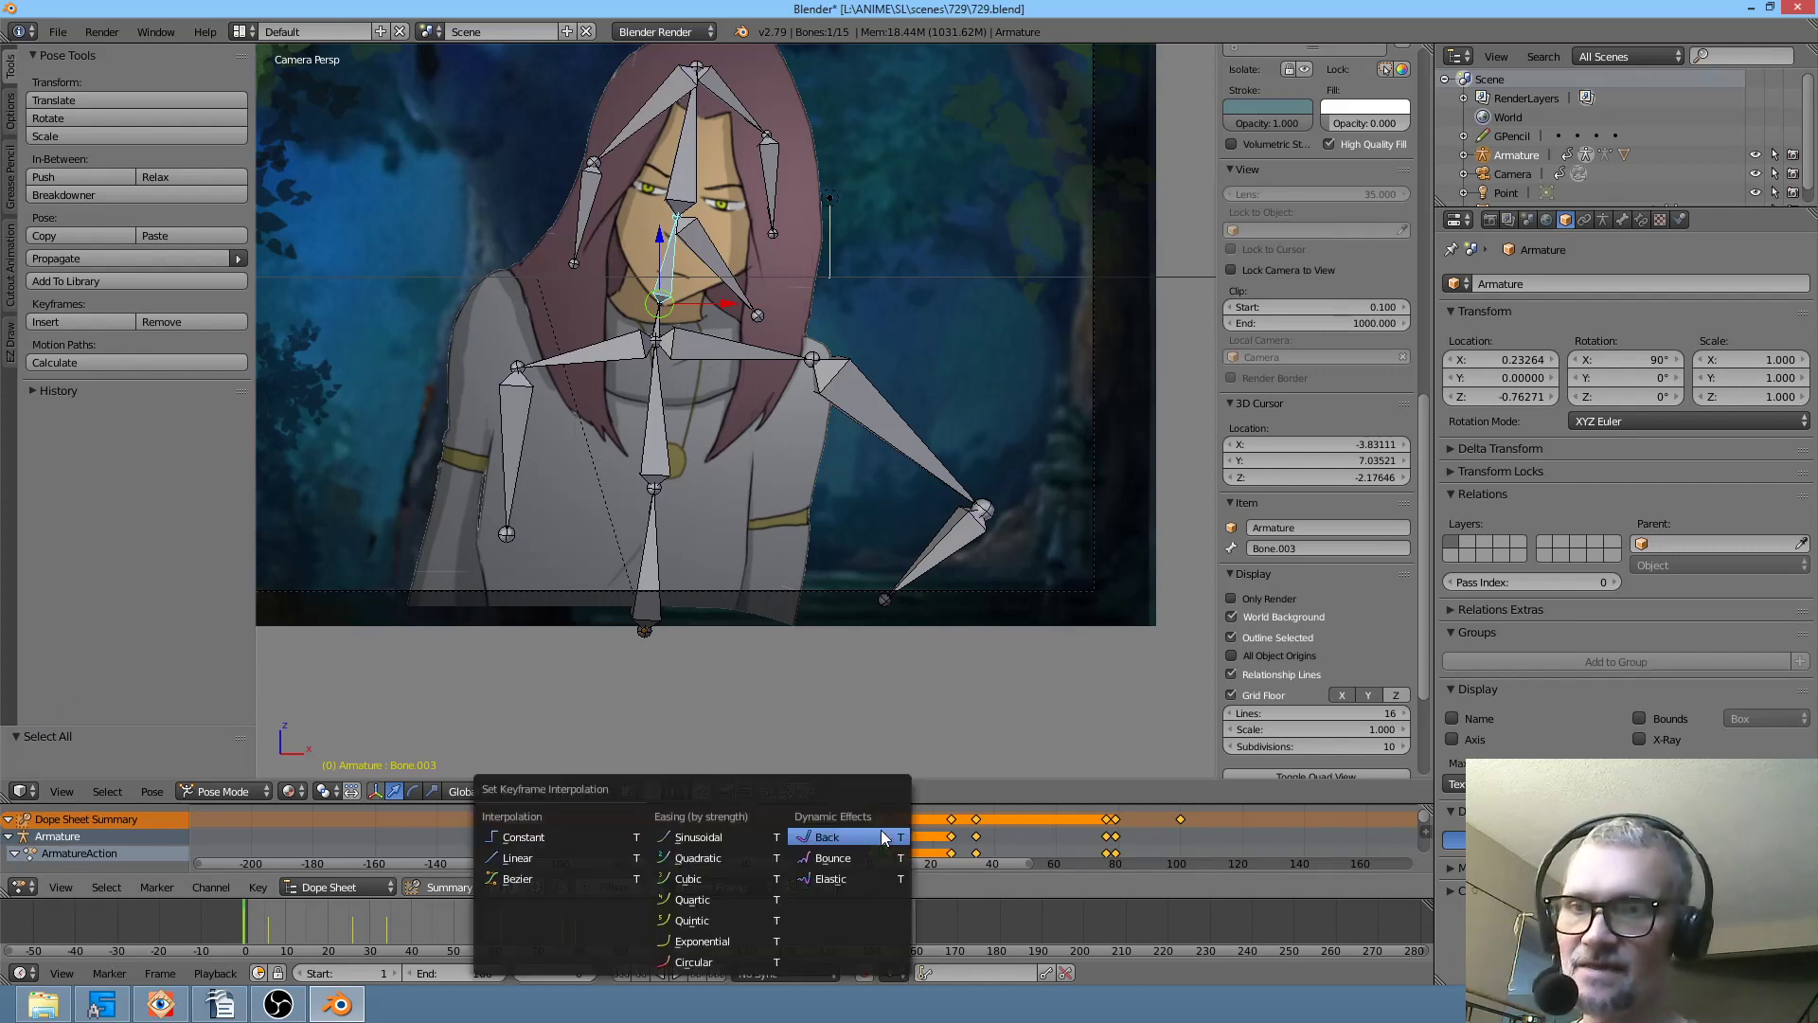
click(551, 832)
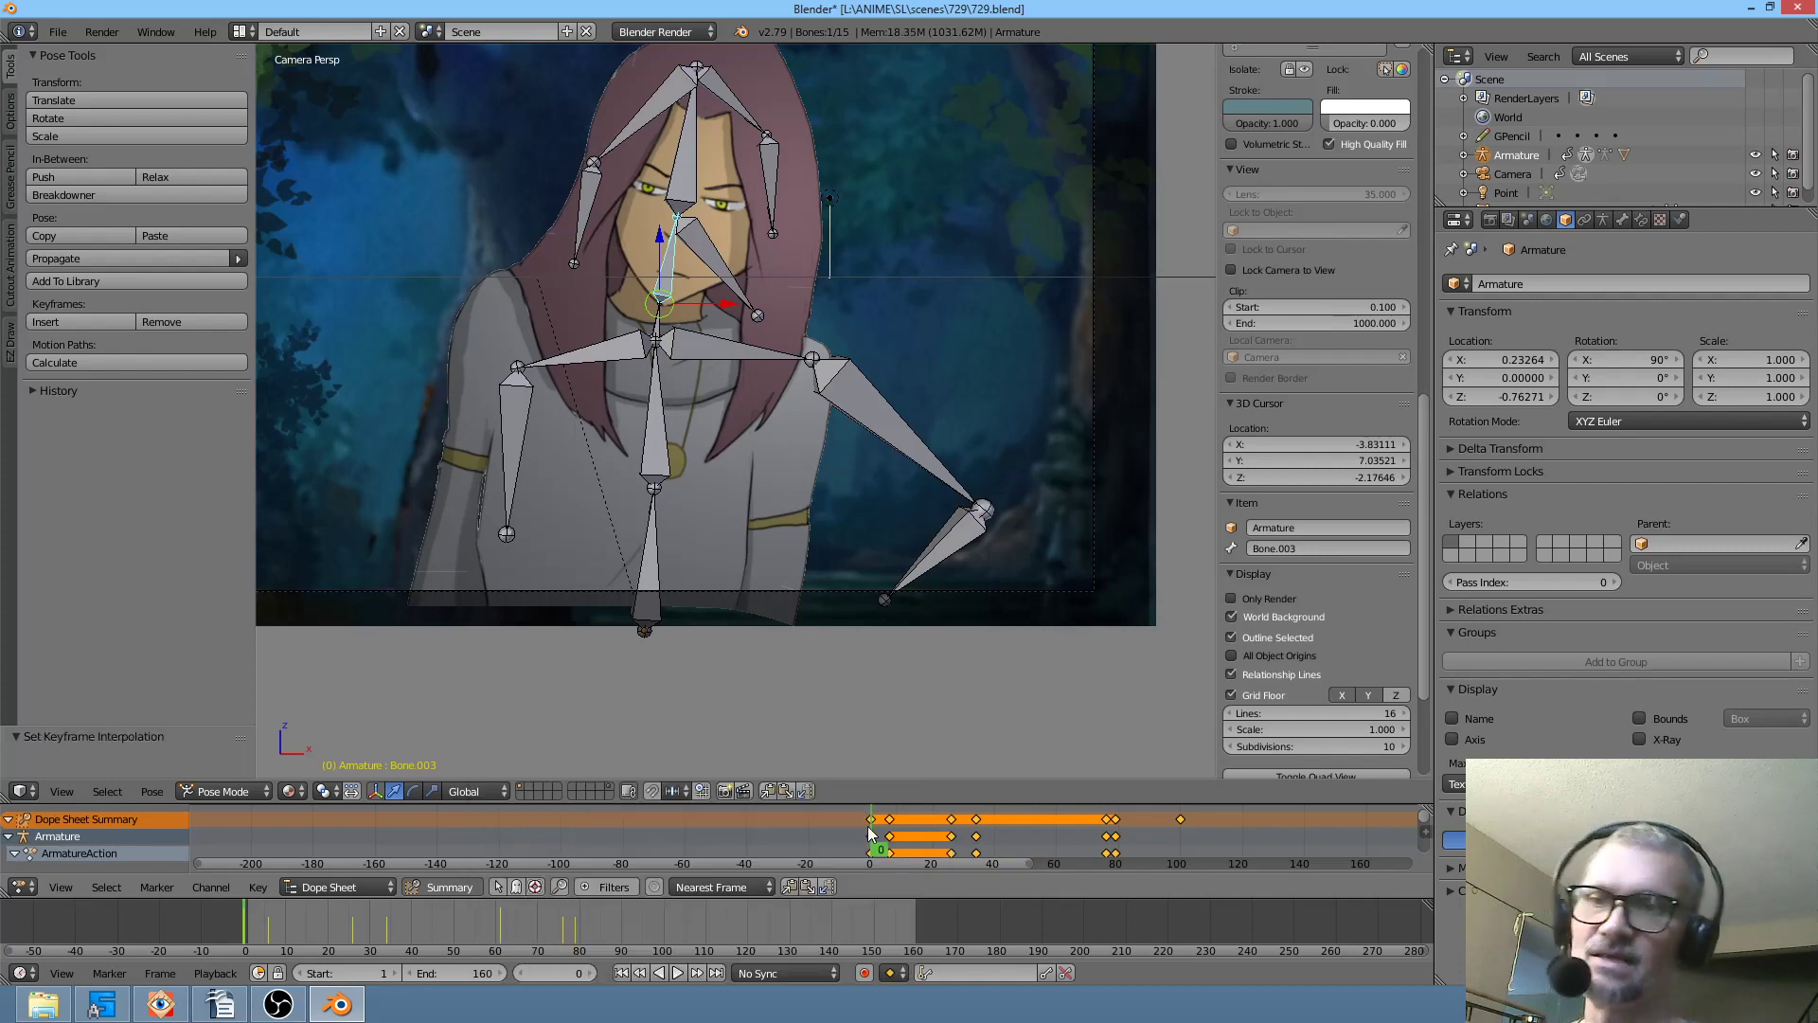
- Scrub the animation through to frame 76 and examine up close how the head moves between its keyframes
drag(869, 835, 1083, 849)
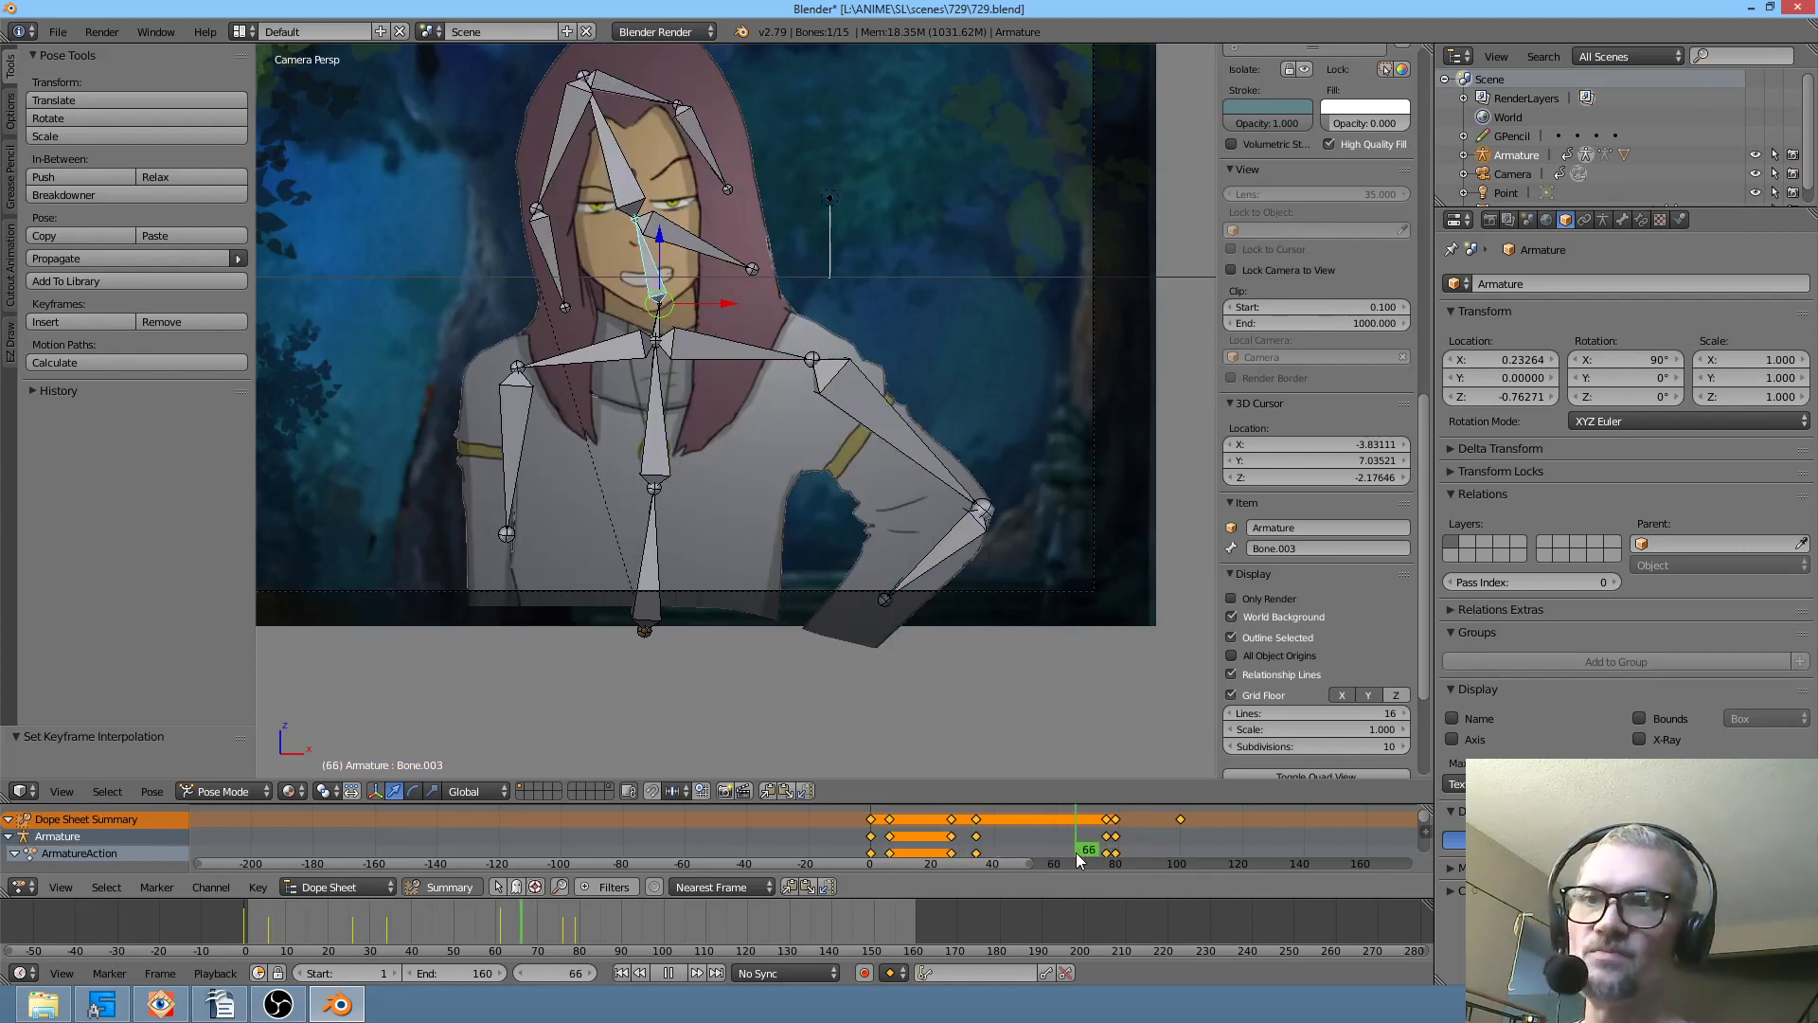
scroll(776, 232, up, 3)
drag(759, 240, 896, 447)
mouse_move(1084, 850)
mouse_down()
mouse_move(1148, 847)
mouse_move(1101, 835)
mouse_up()
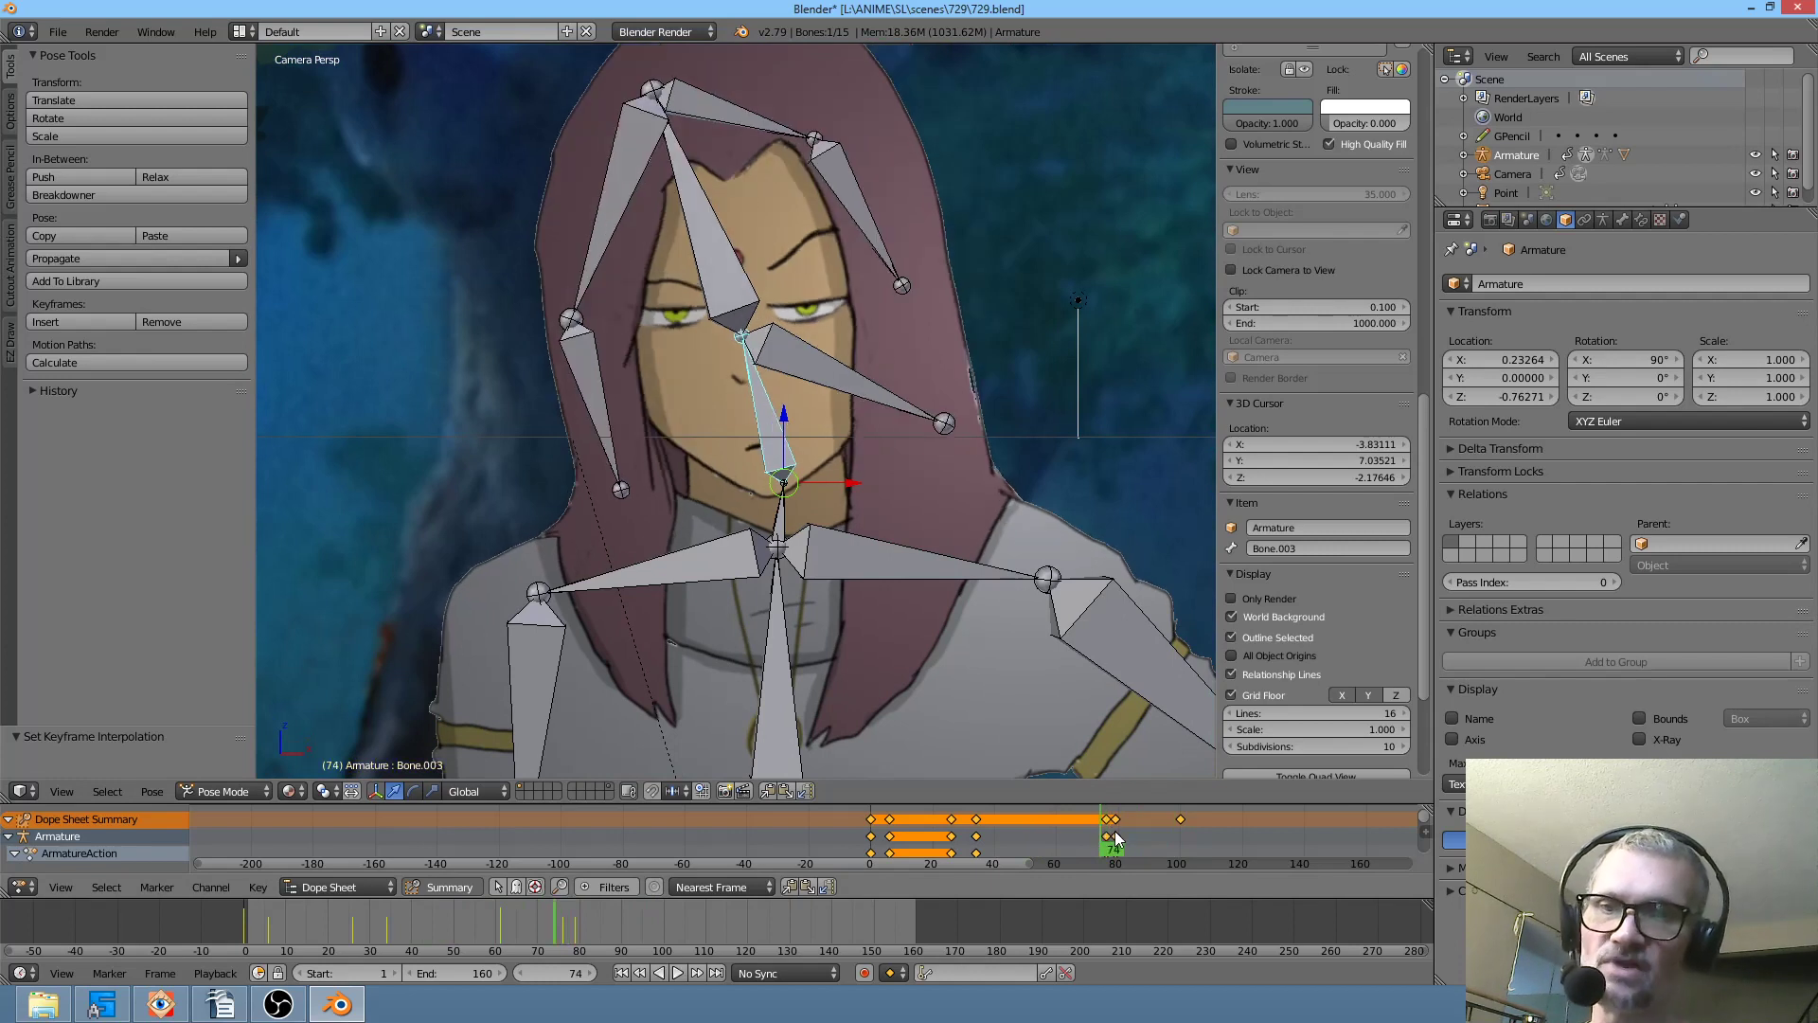
scroll(1115, 838, up, 4)
scroll(1127, 833, up, 7)
drag(1138, 828, 902, 834)
drag(1015, 850, 1101, 852)
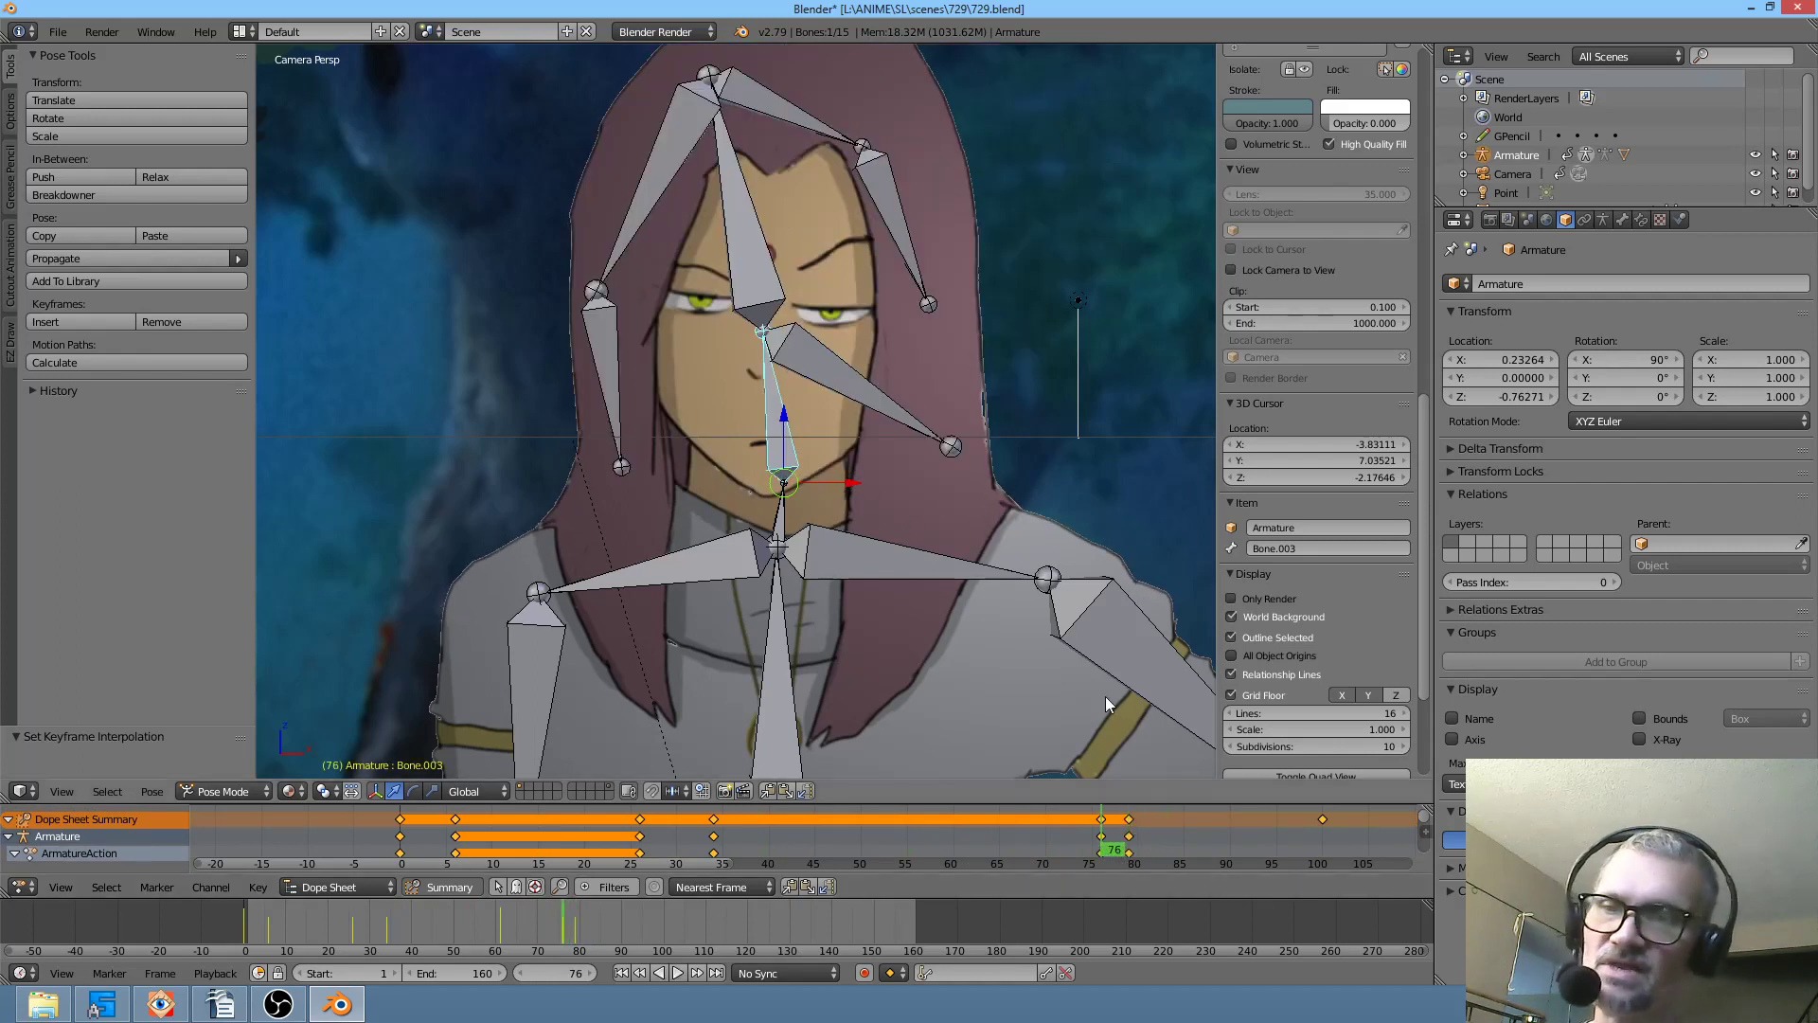
key(t)
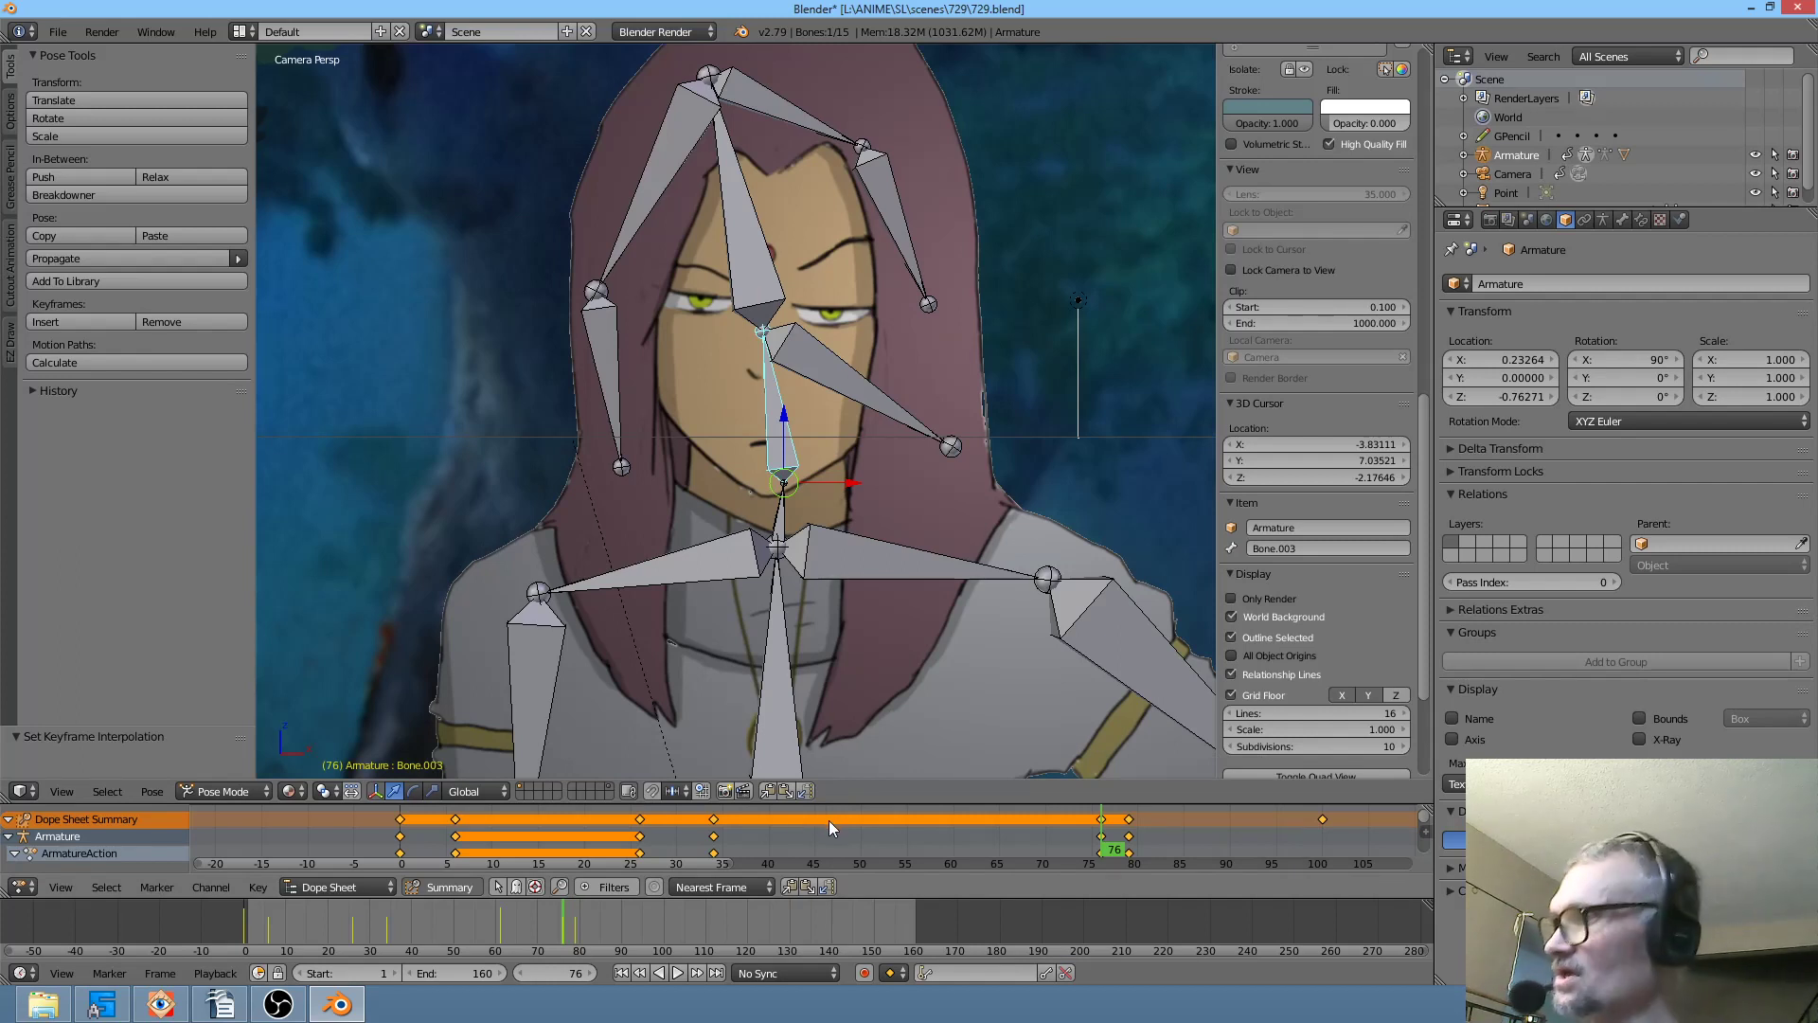
- Set the interpolation of all keyframes to Bezier and scrub the animation to frame 67
key(t)
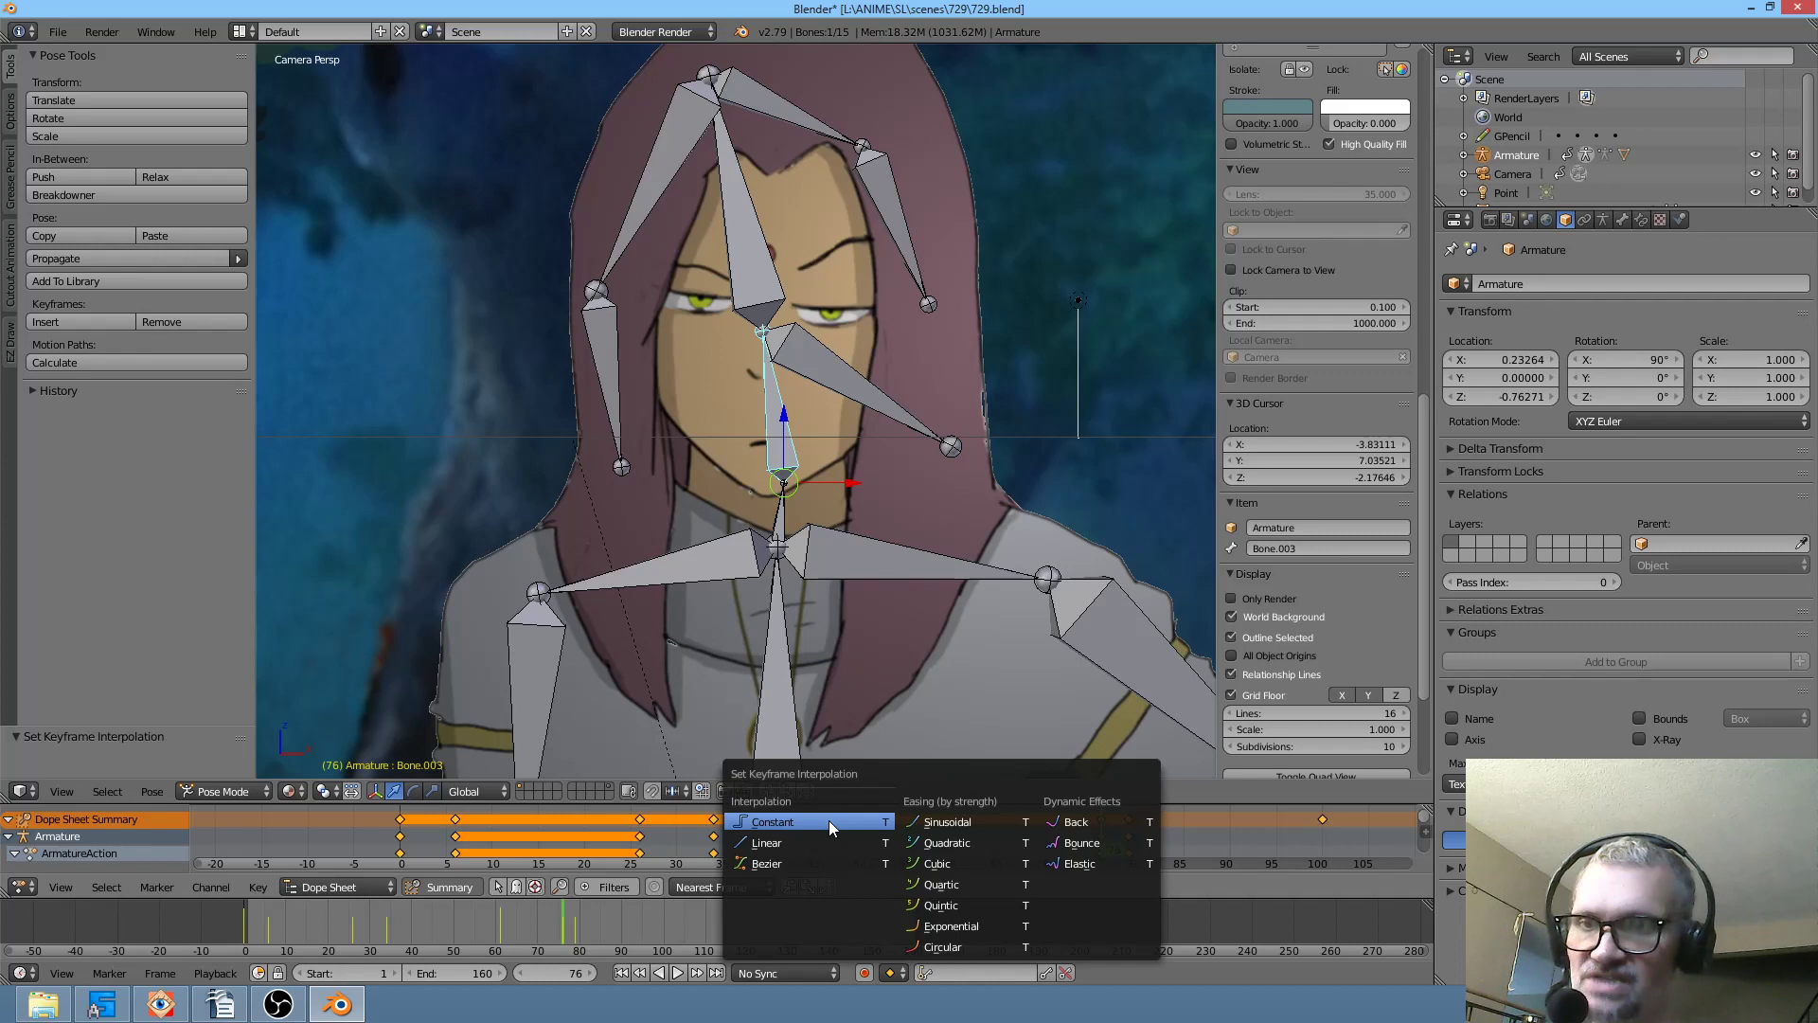
click(803, 864)
drag(884, 837, 1015, 811)
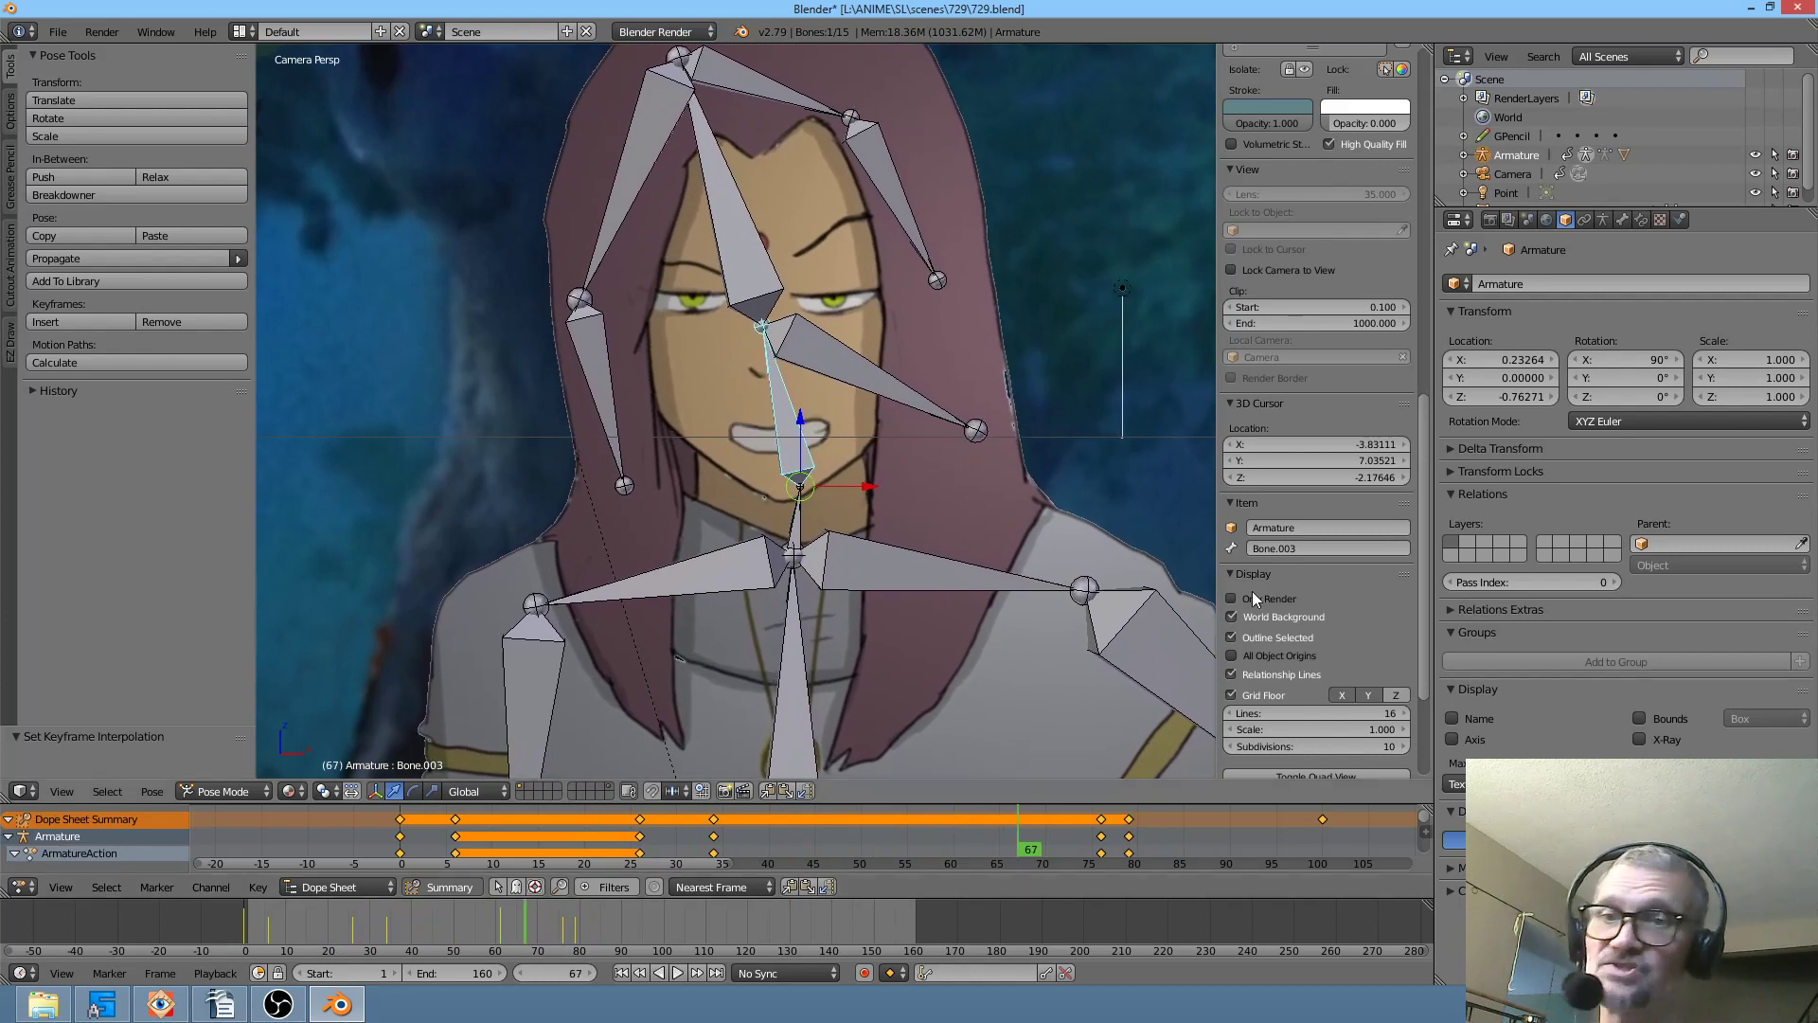
- Limit the viewport display to Only Render, play the animation from frame 0 and rewind to frame 0
click(1288, 595)
scroll(946, 485, down, 2)
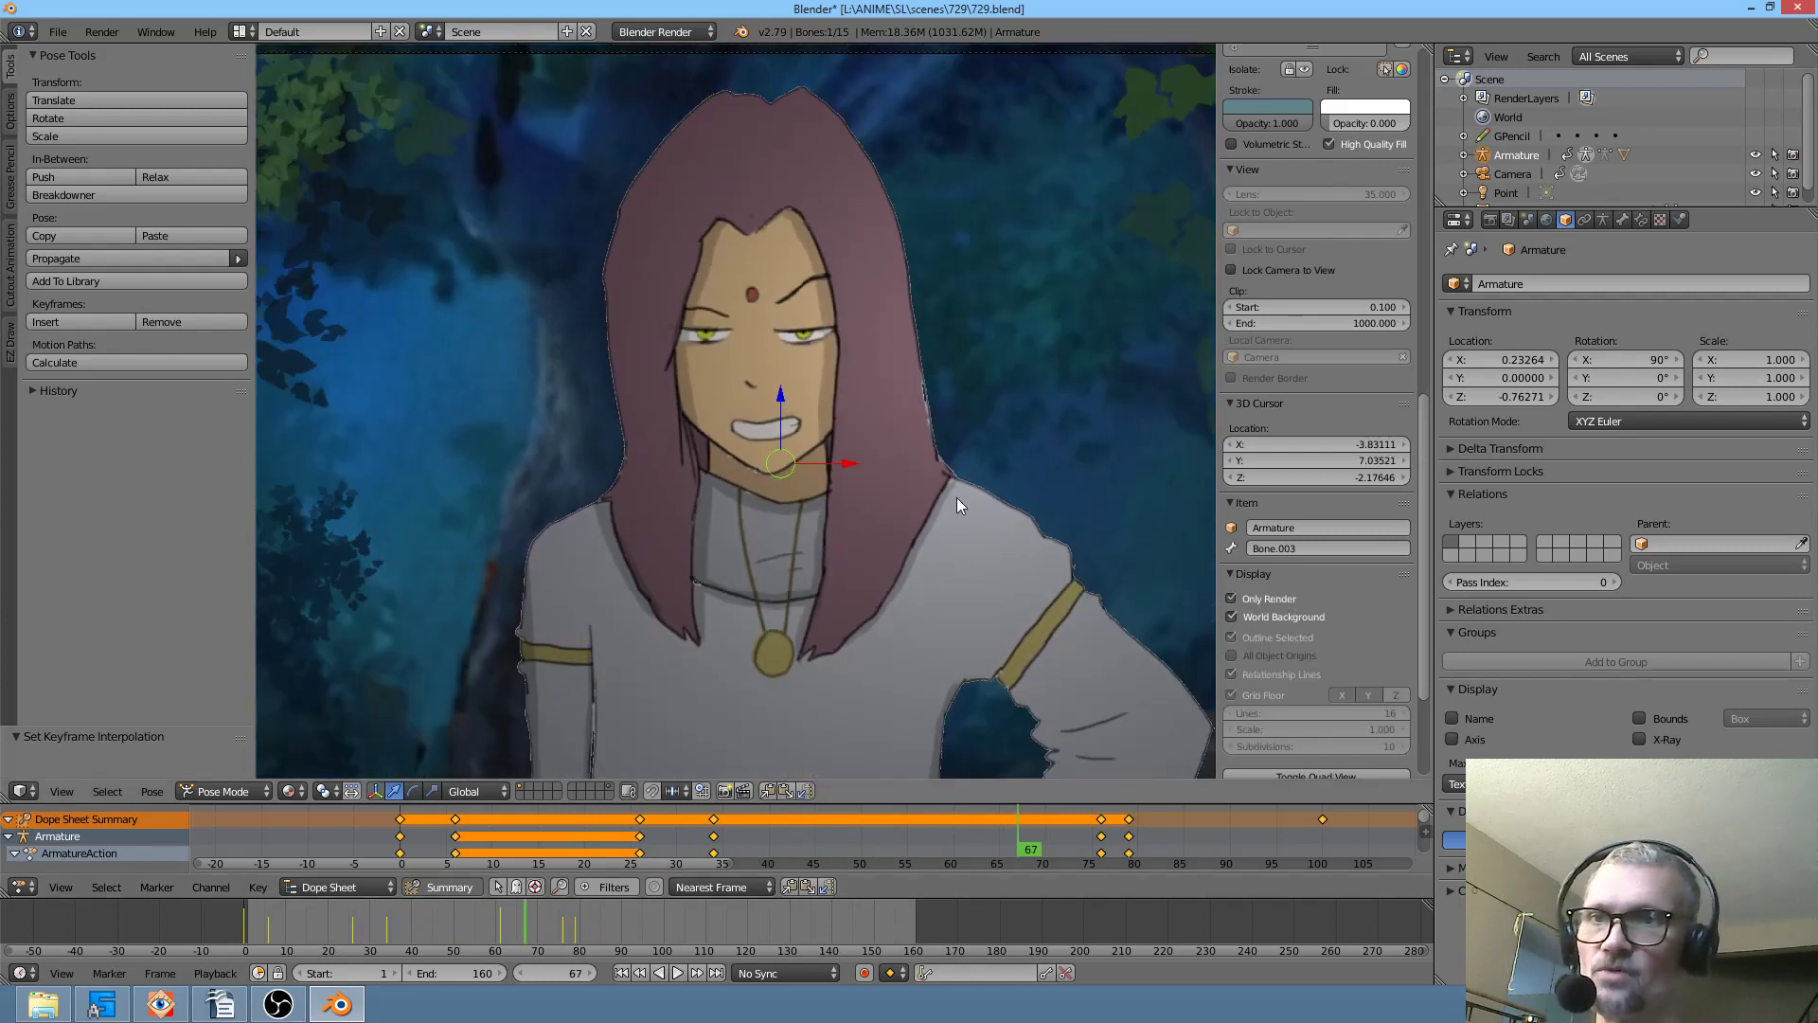
drag(748, 840, 400, 837)
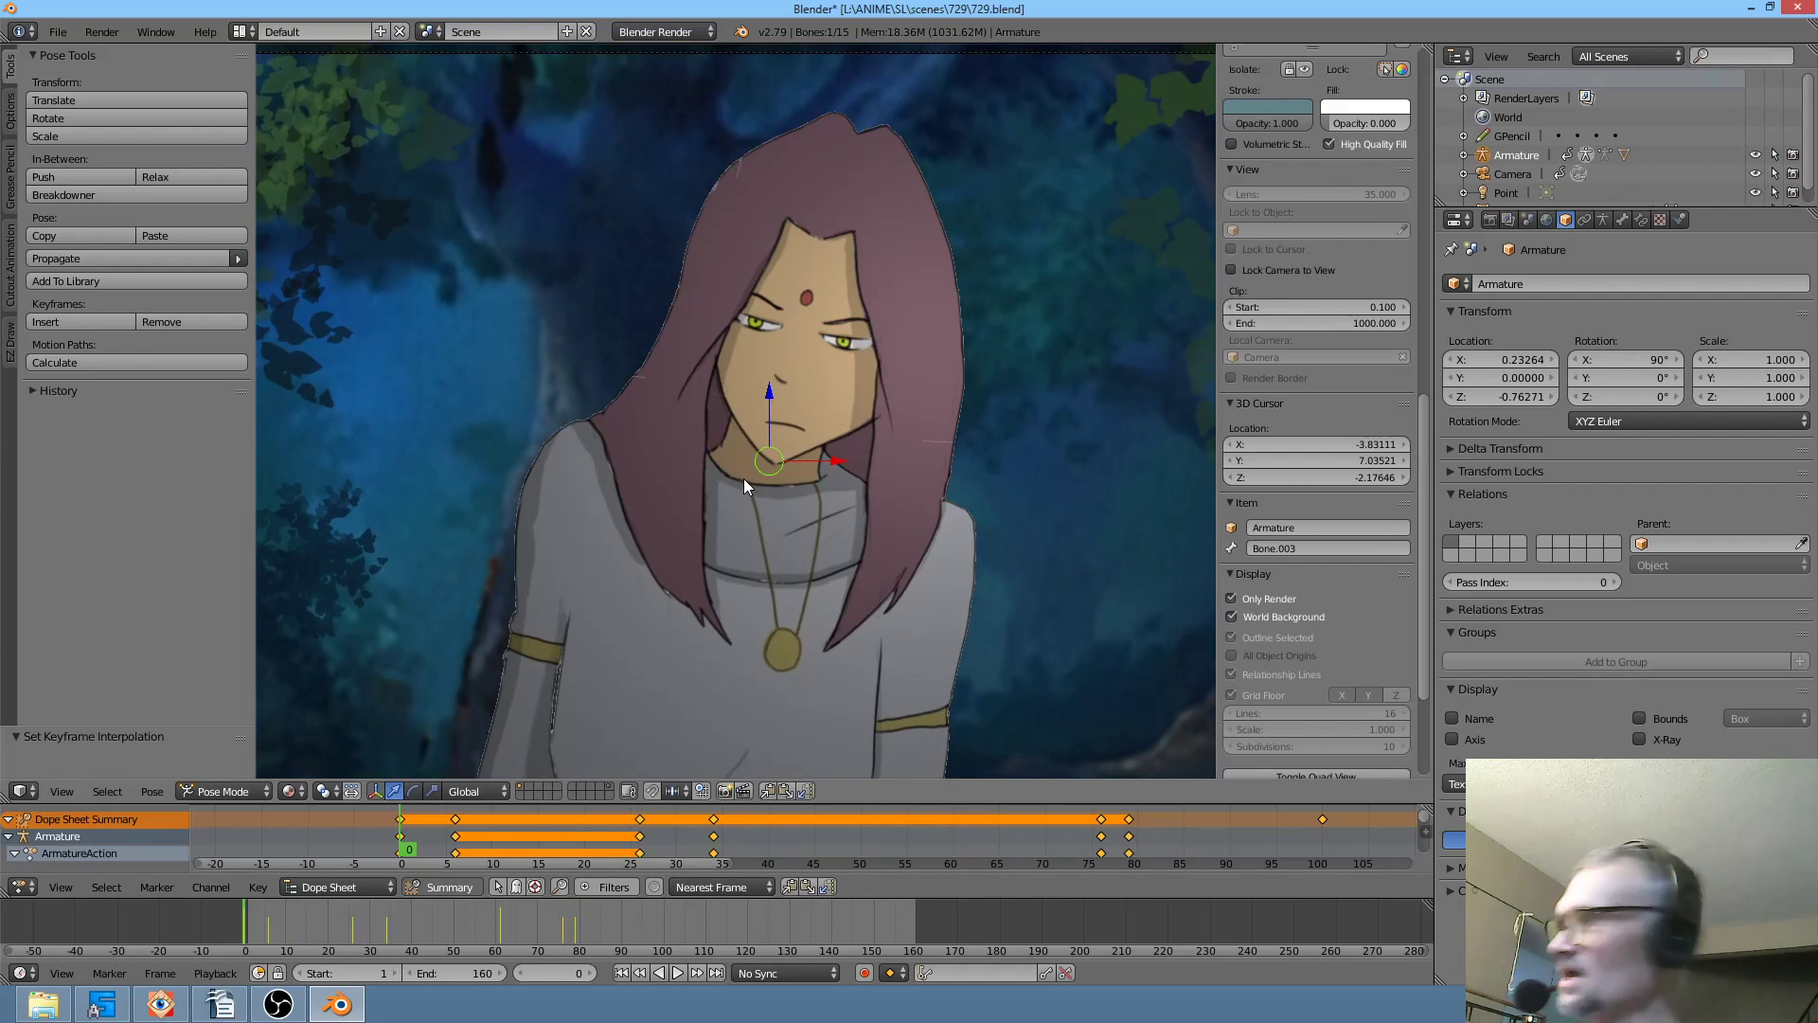
key(alt+a)
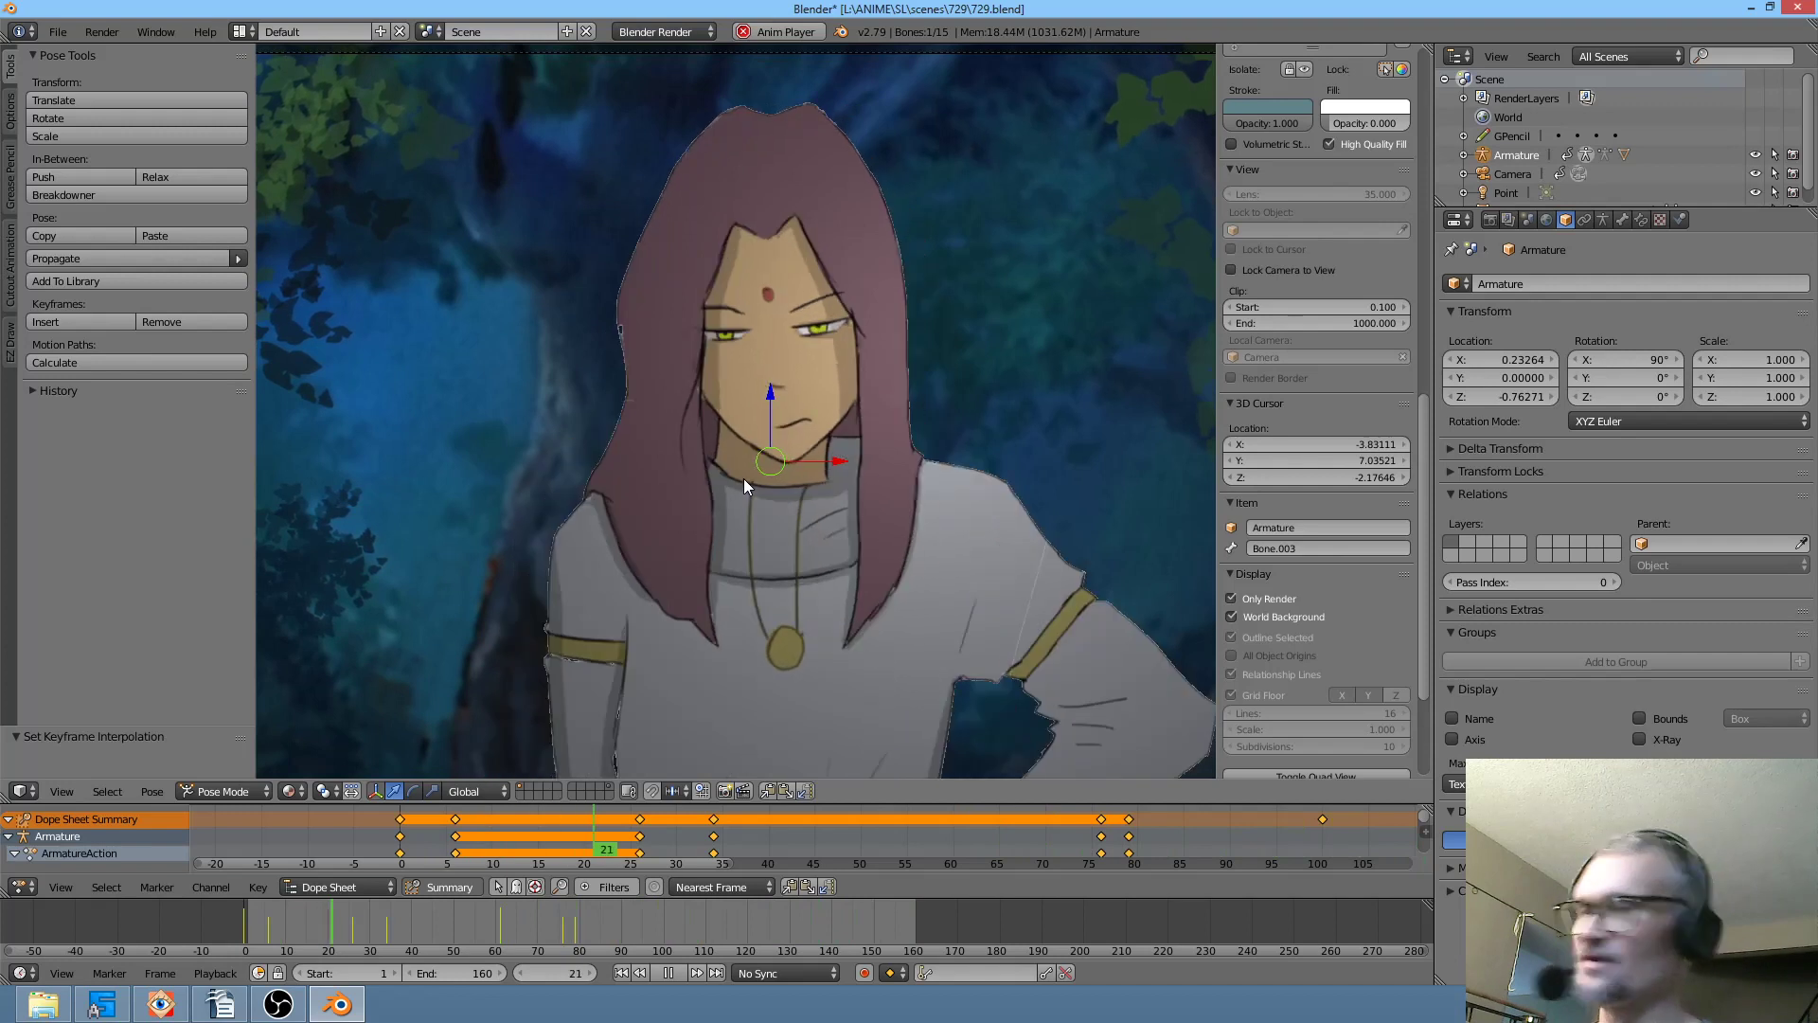
key(alt+a)
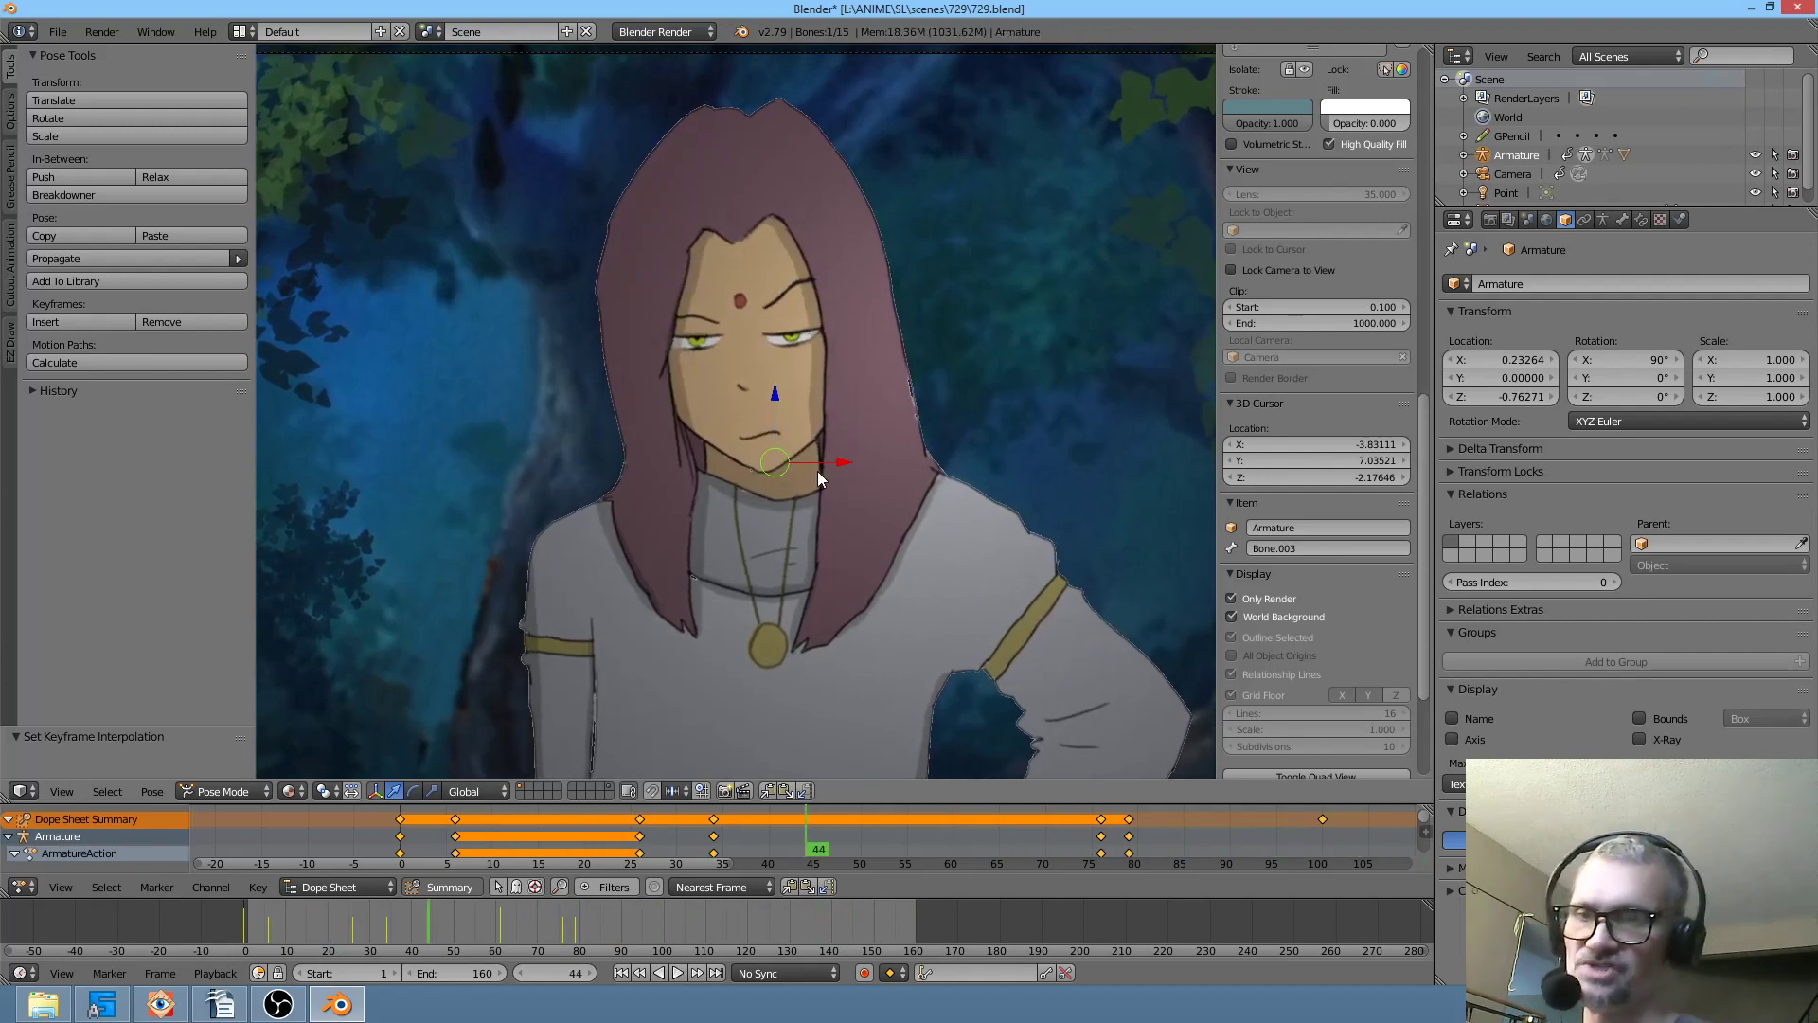
drag(818, 860, 367, 815)
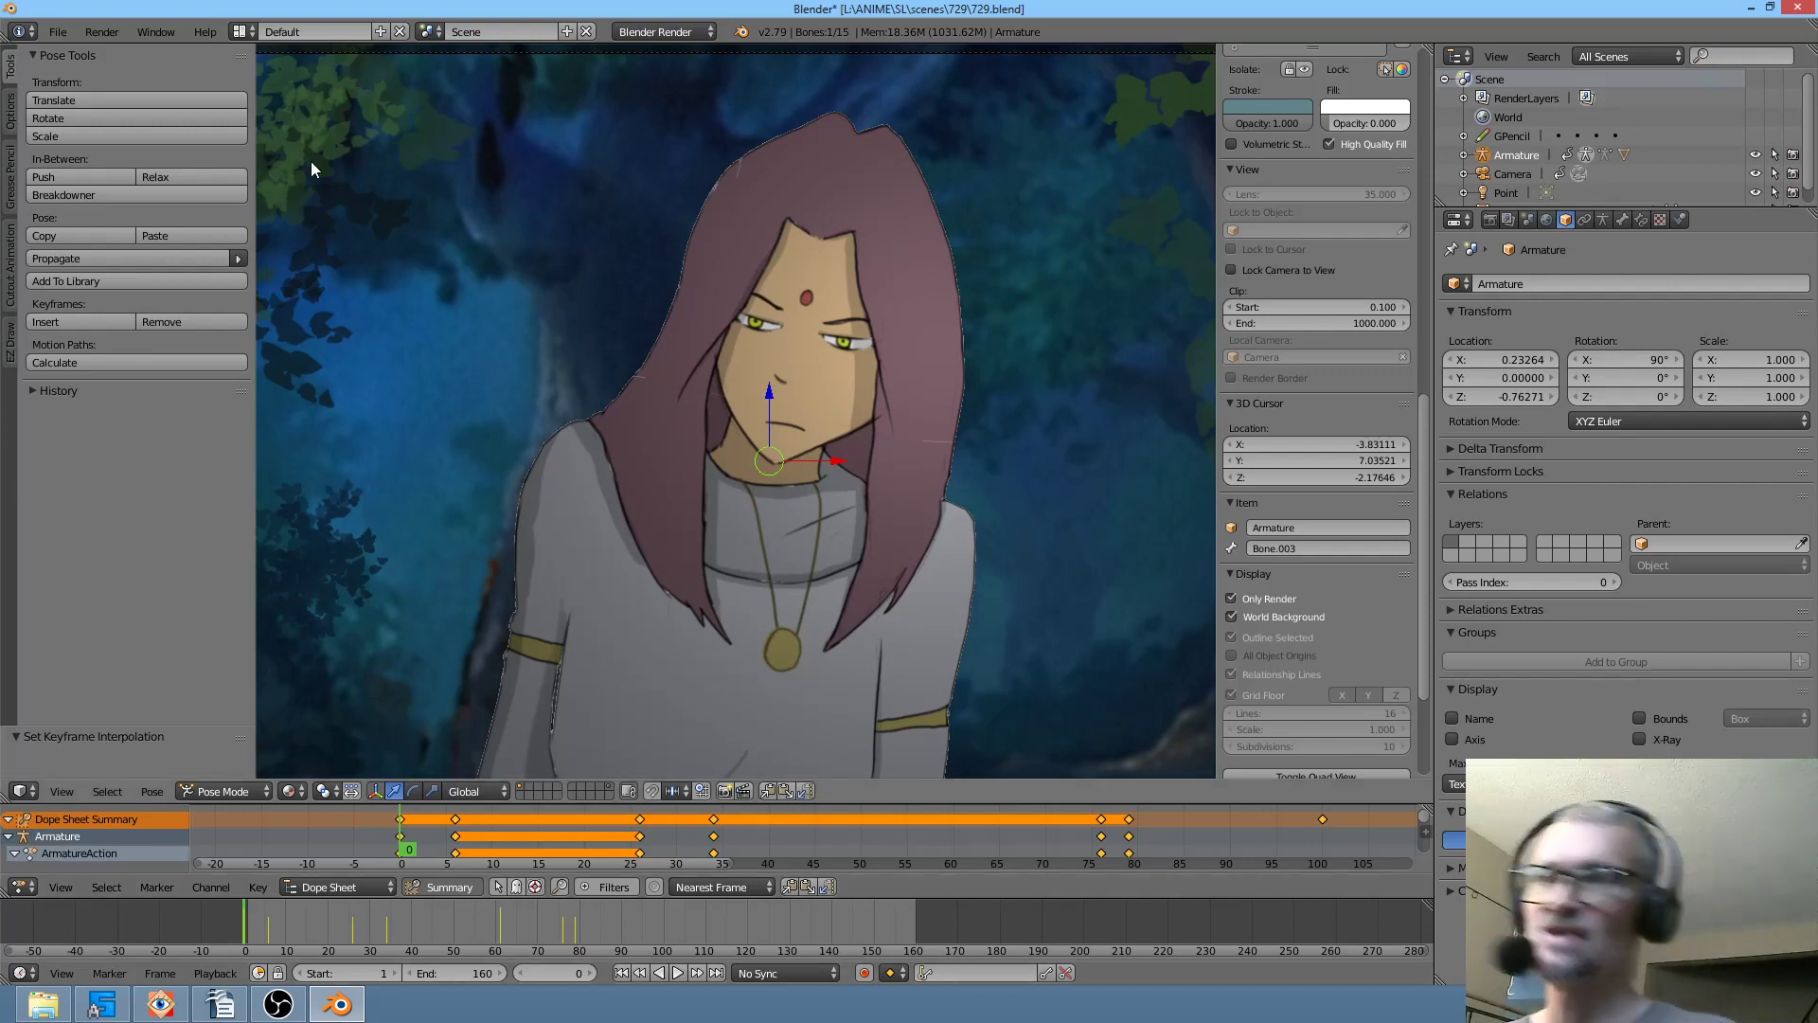
- Open the recent file 675.blend and scrub its animation to frame 132
click(58, 32)
mouse_move(85, 93)
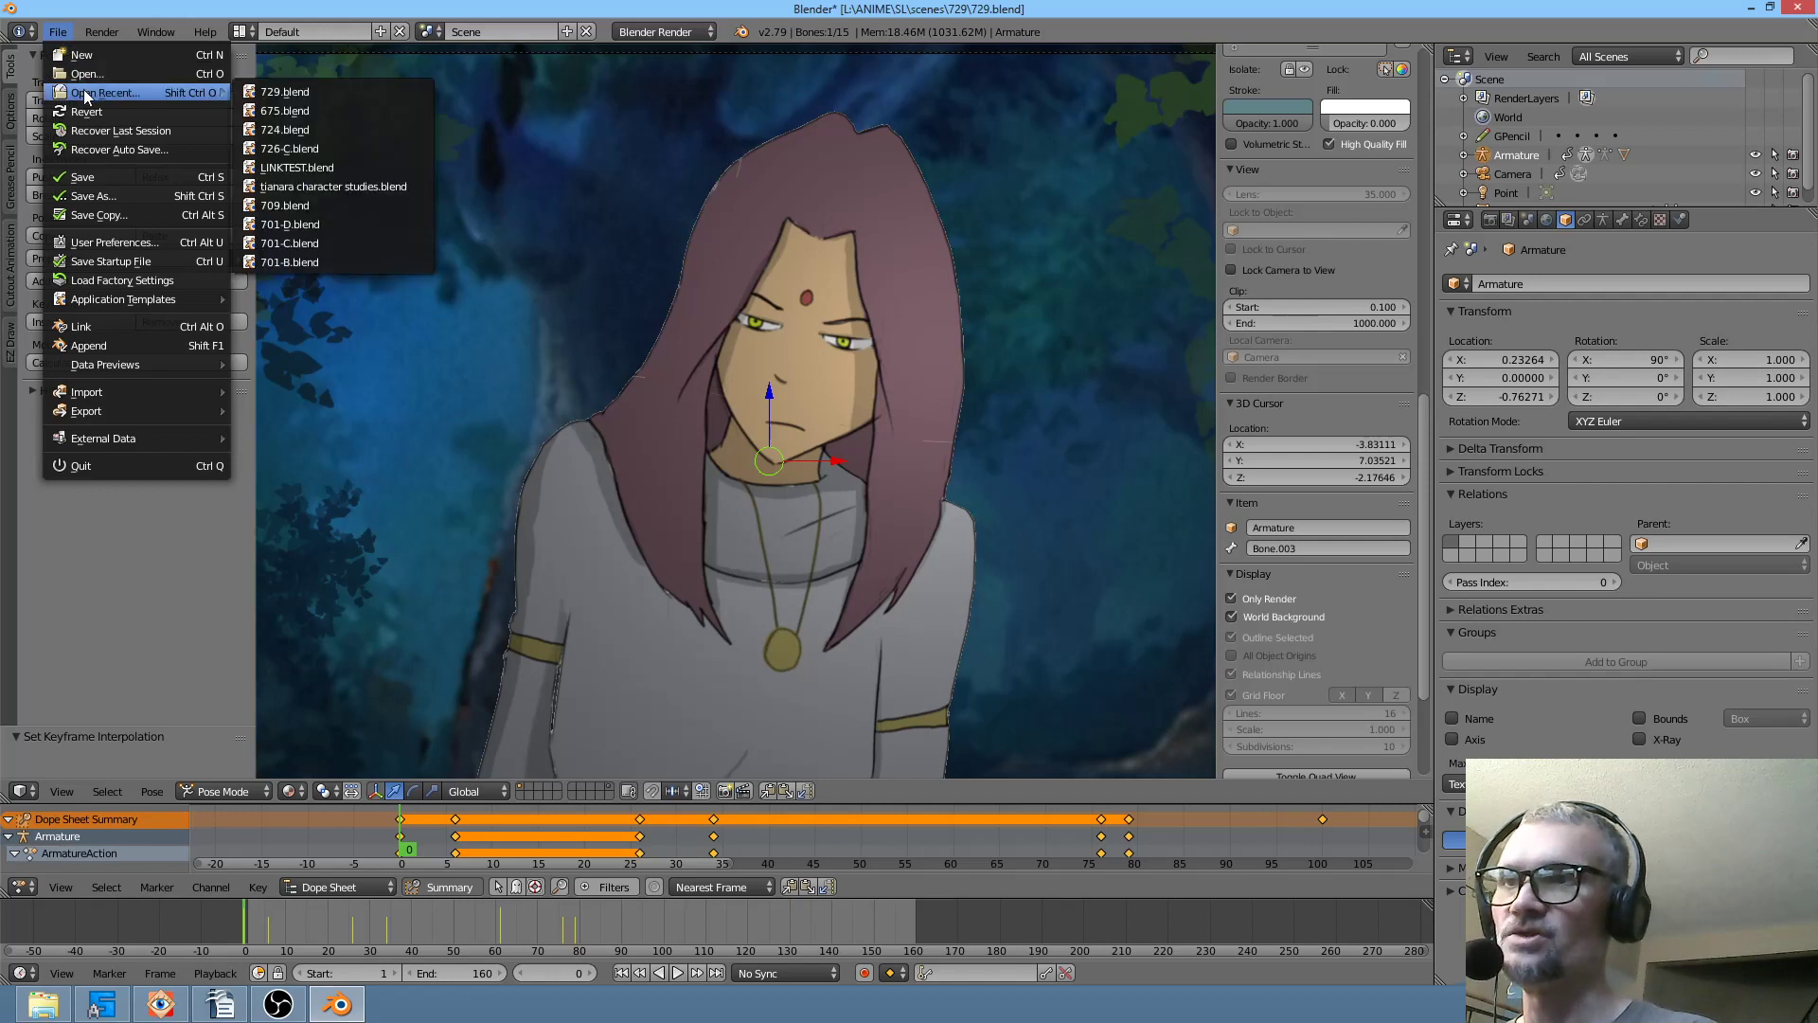
click(312, 114)
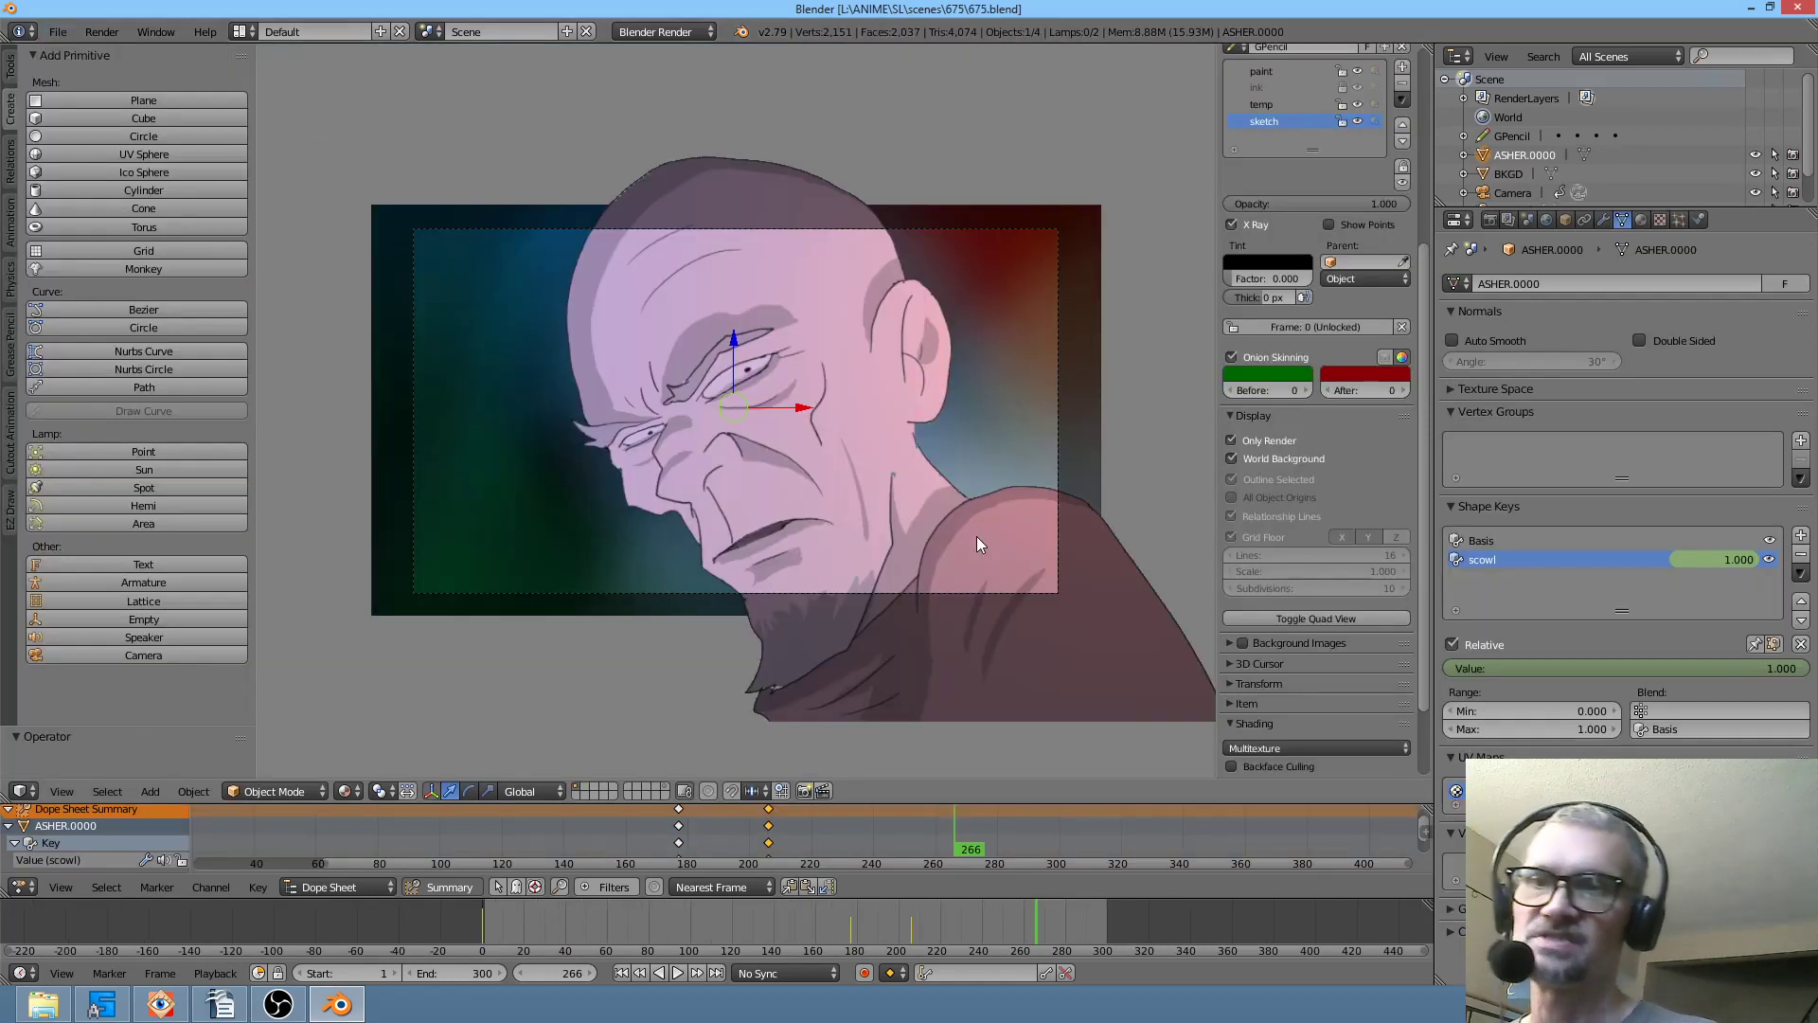
drag(867, 825, 556, 841)
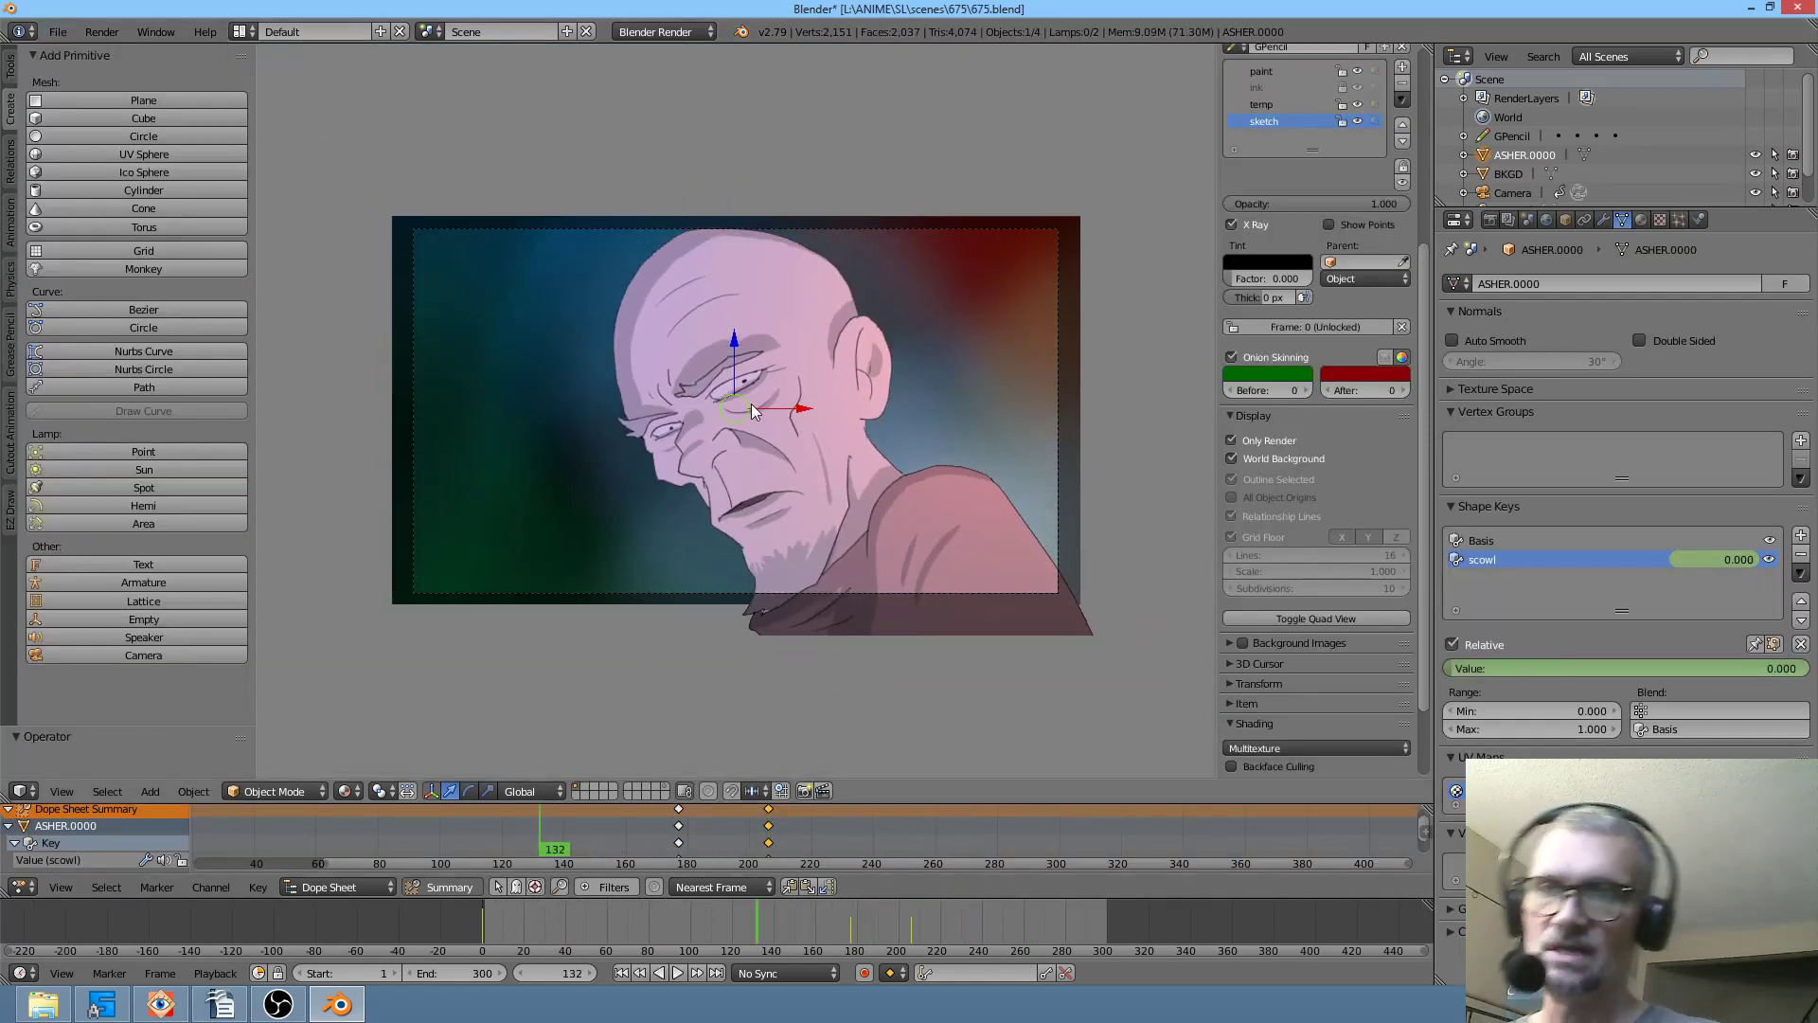
- Turn off Only Render, inspect the orange and blue point lamps around the head, and return to the camera view
drag(811, 395, 885, 488)
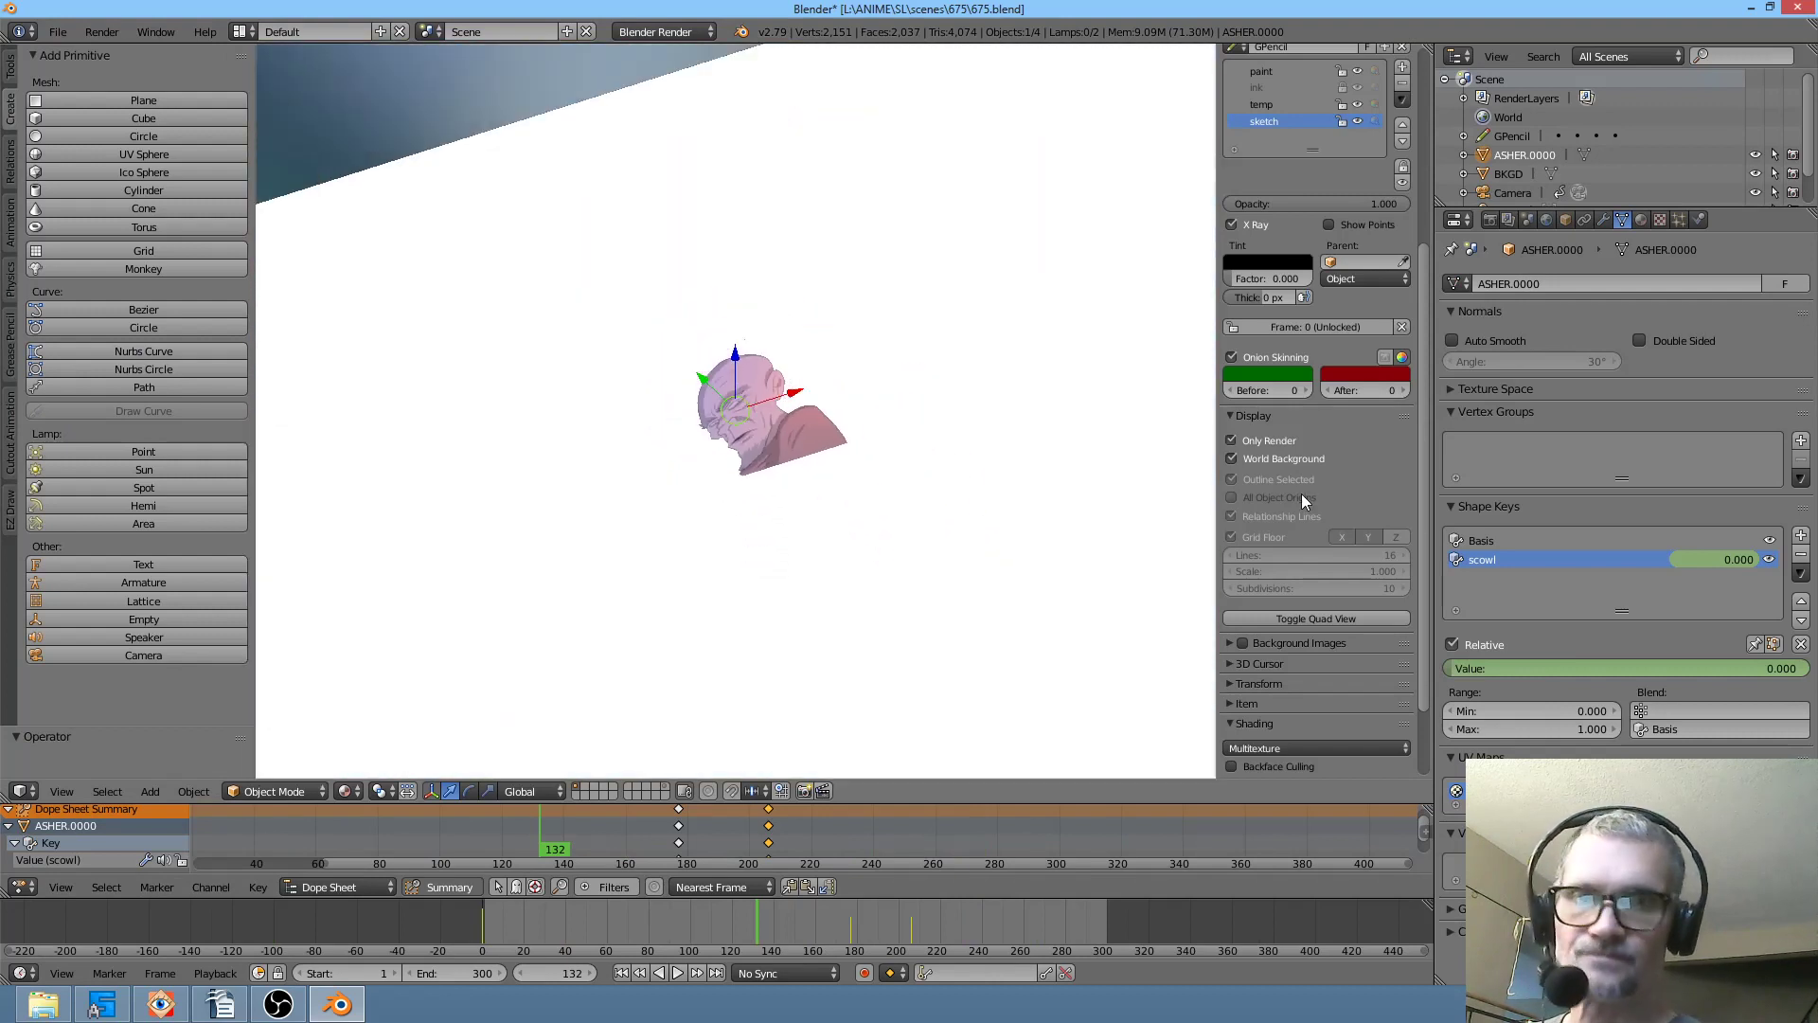
click(1257, 442)
drag(906, 427, 909, 453)
right_click(840, 399)
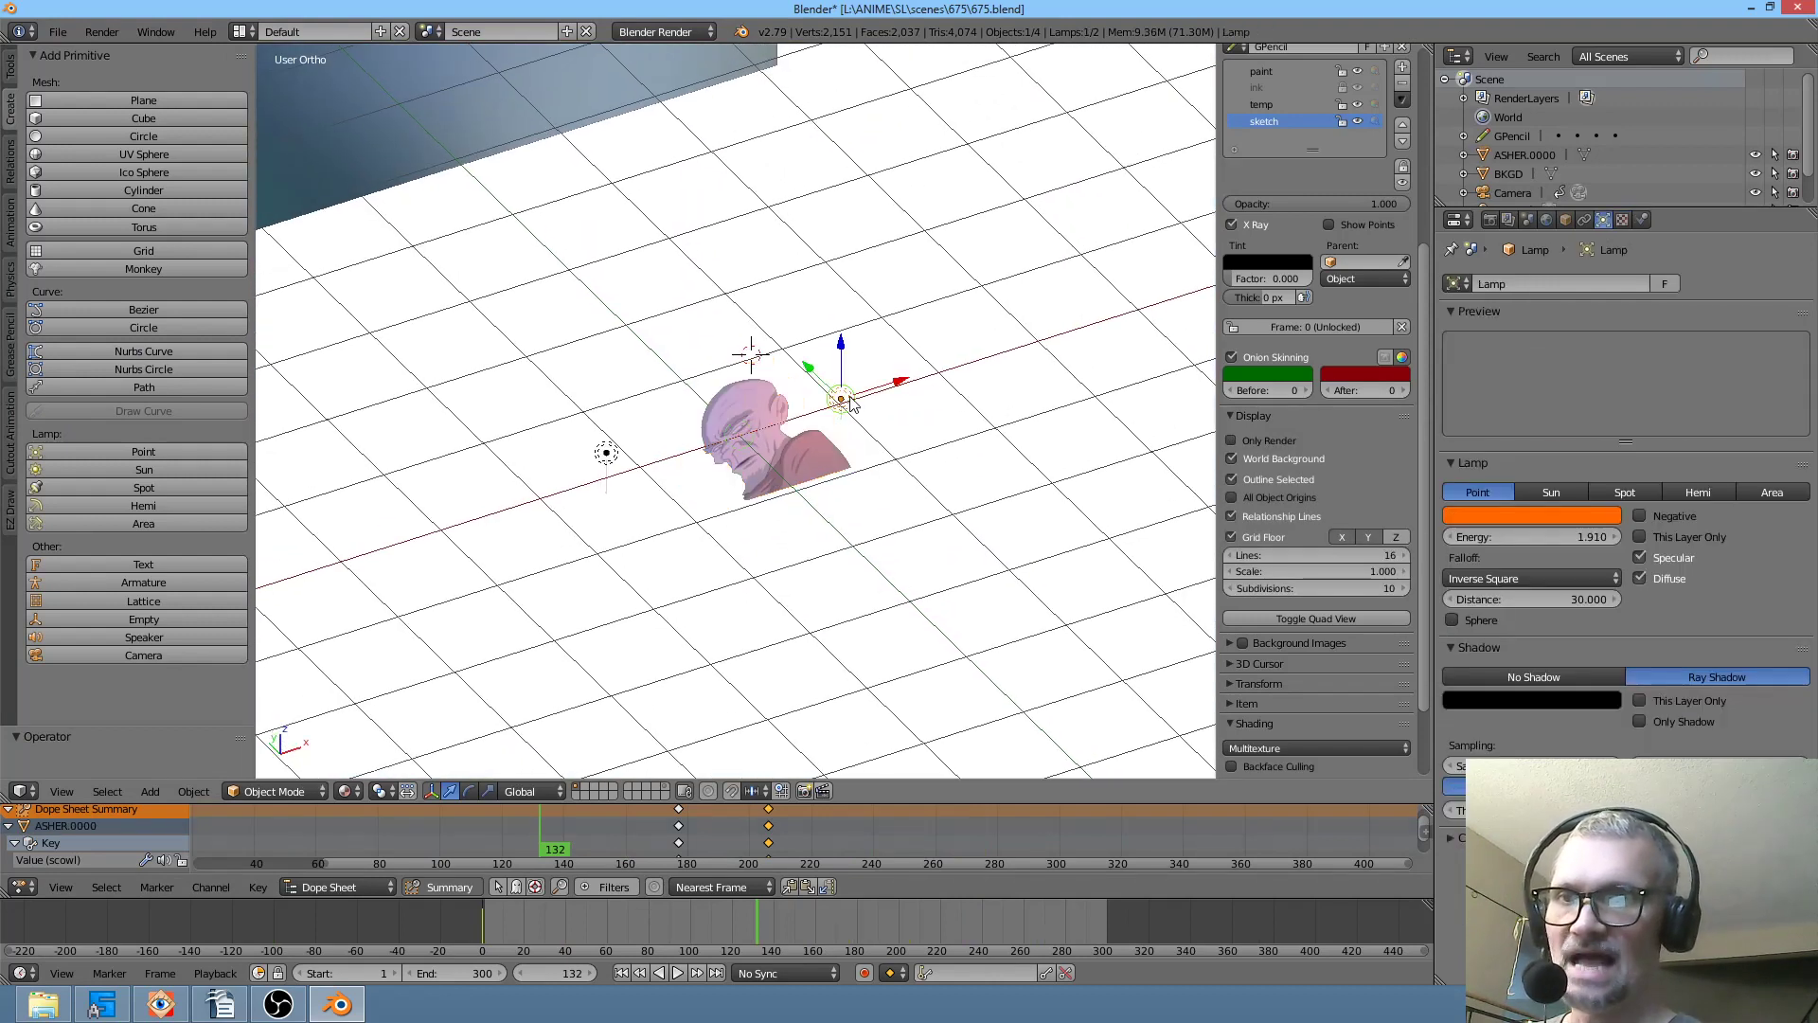
right_click(606, 455)
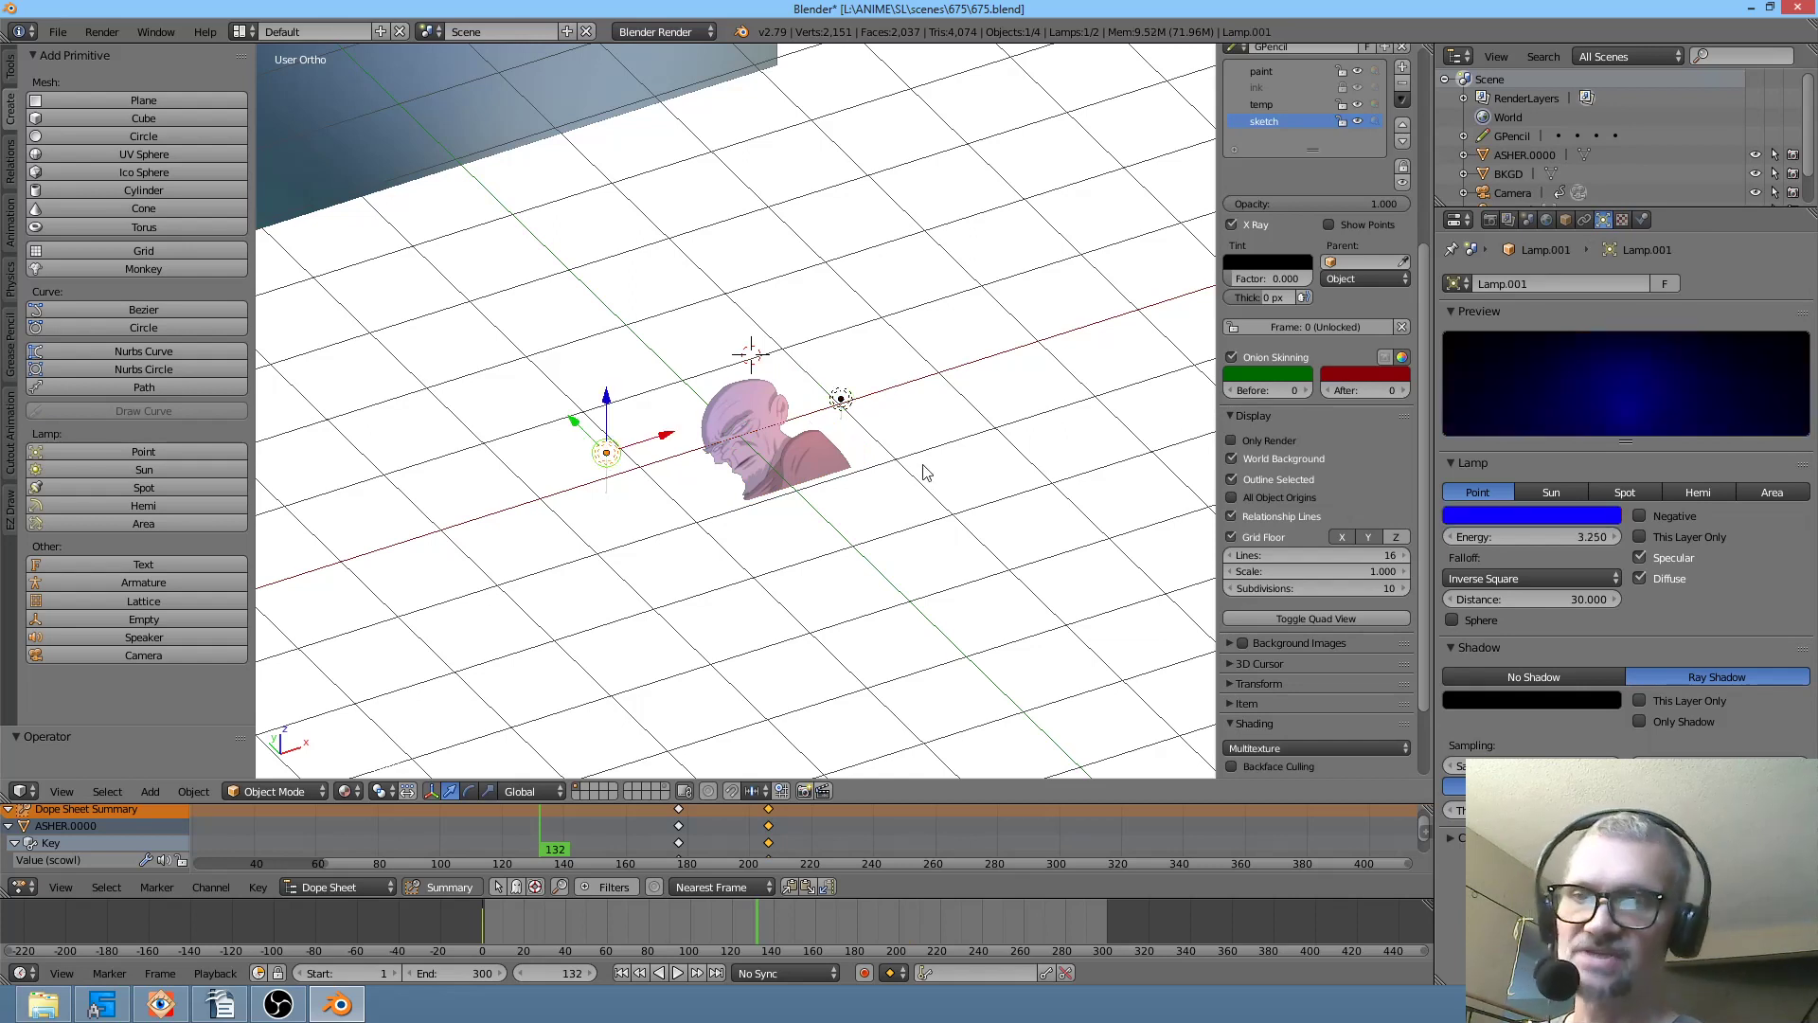
right_click(852, 407)
key(KP_0)
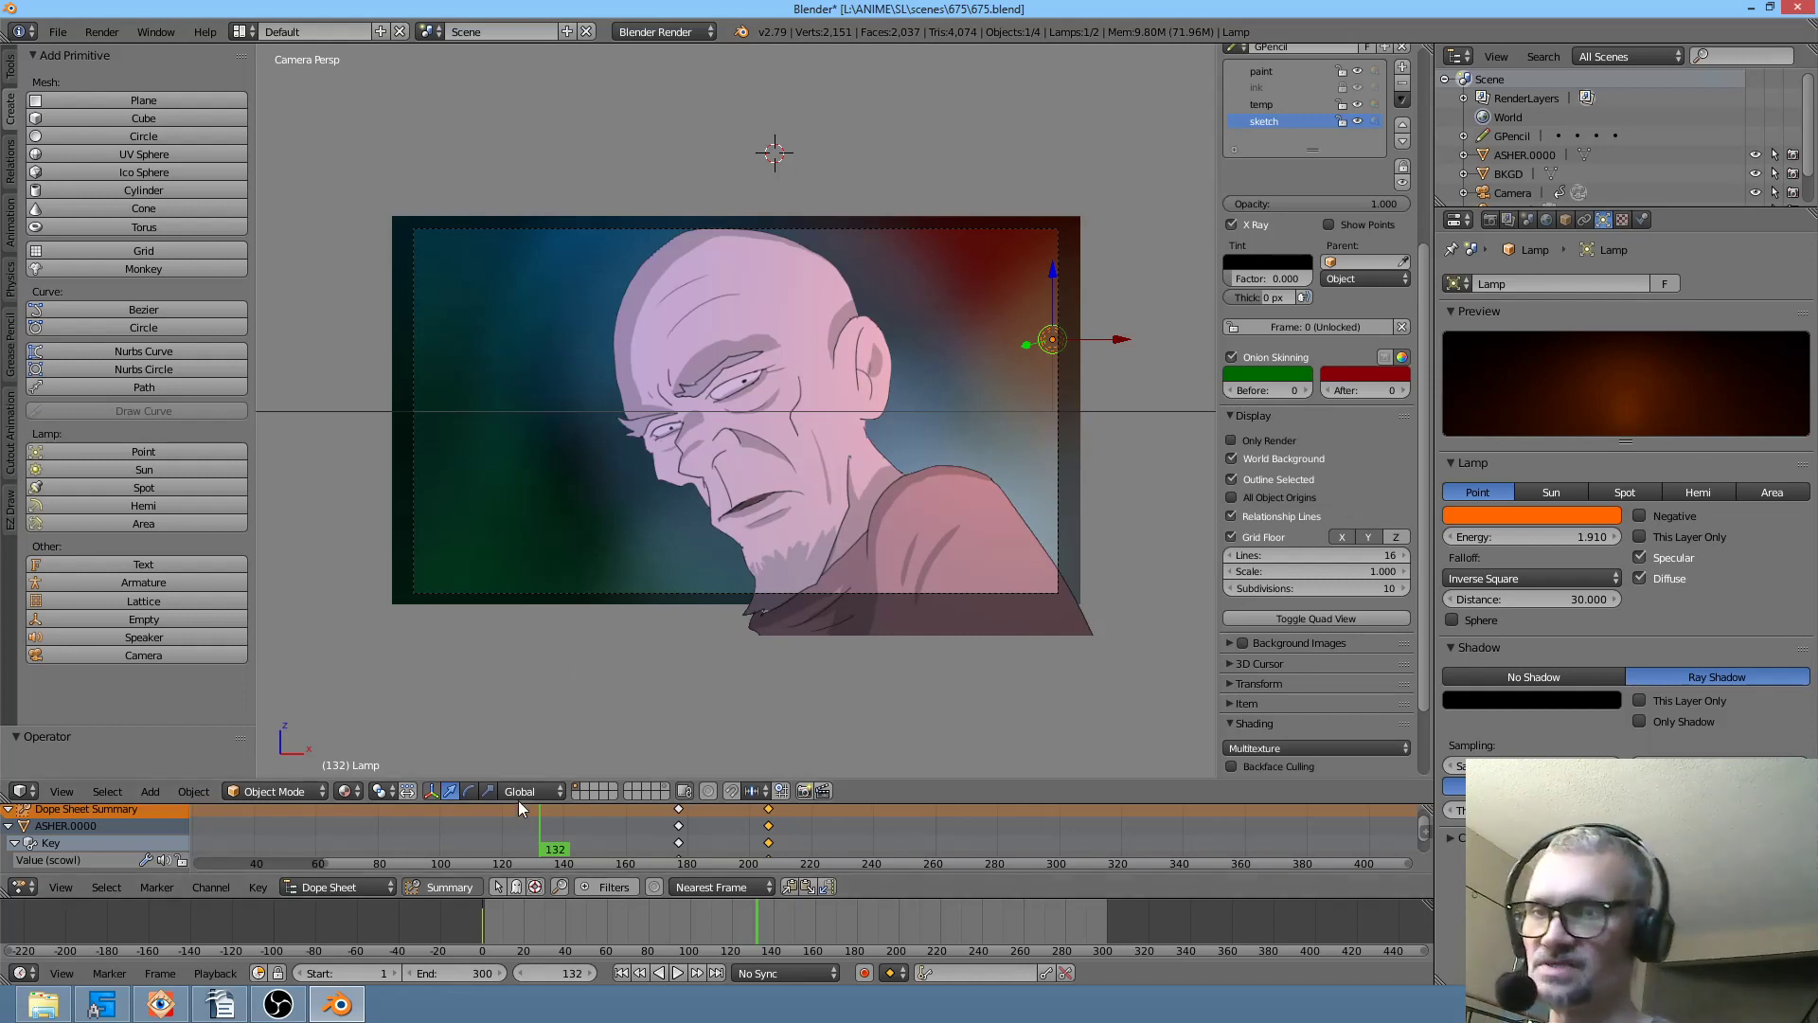
- Bring the full keyframe range into view and play the animation from the start, stopping back at frame 0
scroll(726, 829, left, 5)
scroll(725, 830, down, 3)
drag(718, 829, 404, 852)
key(alt+a)
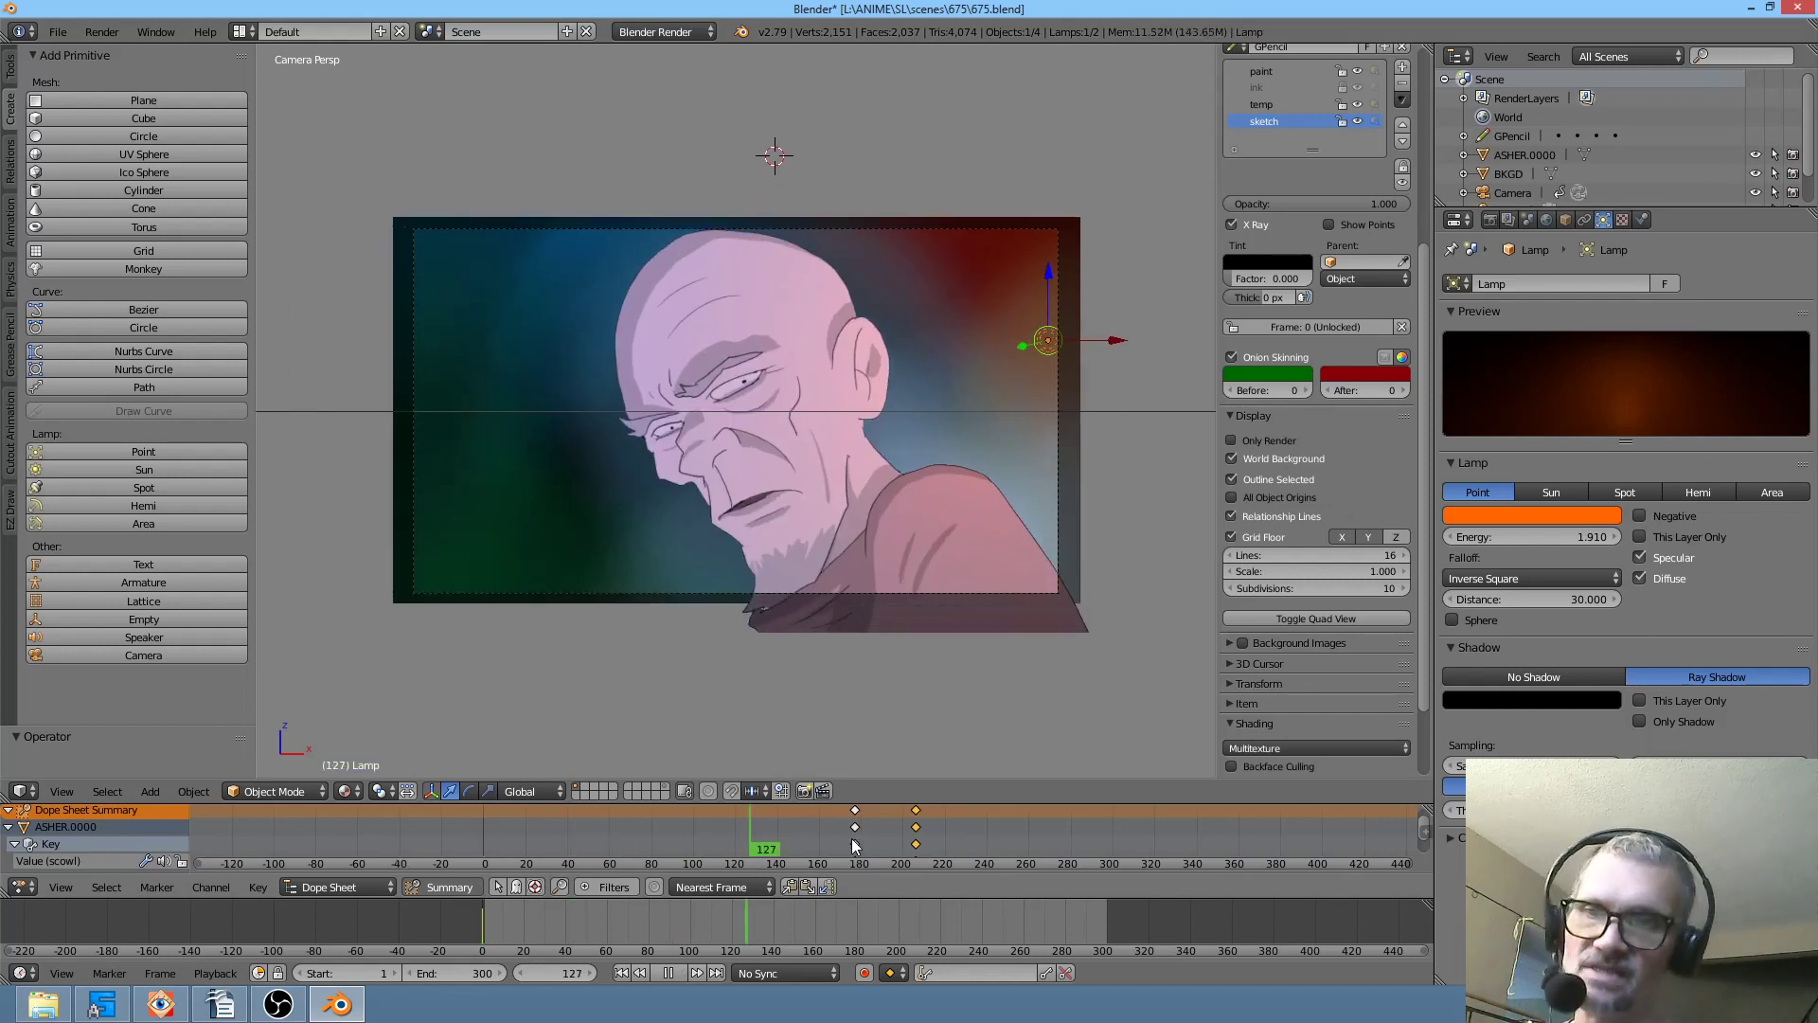
key(Escape)
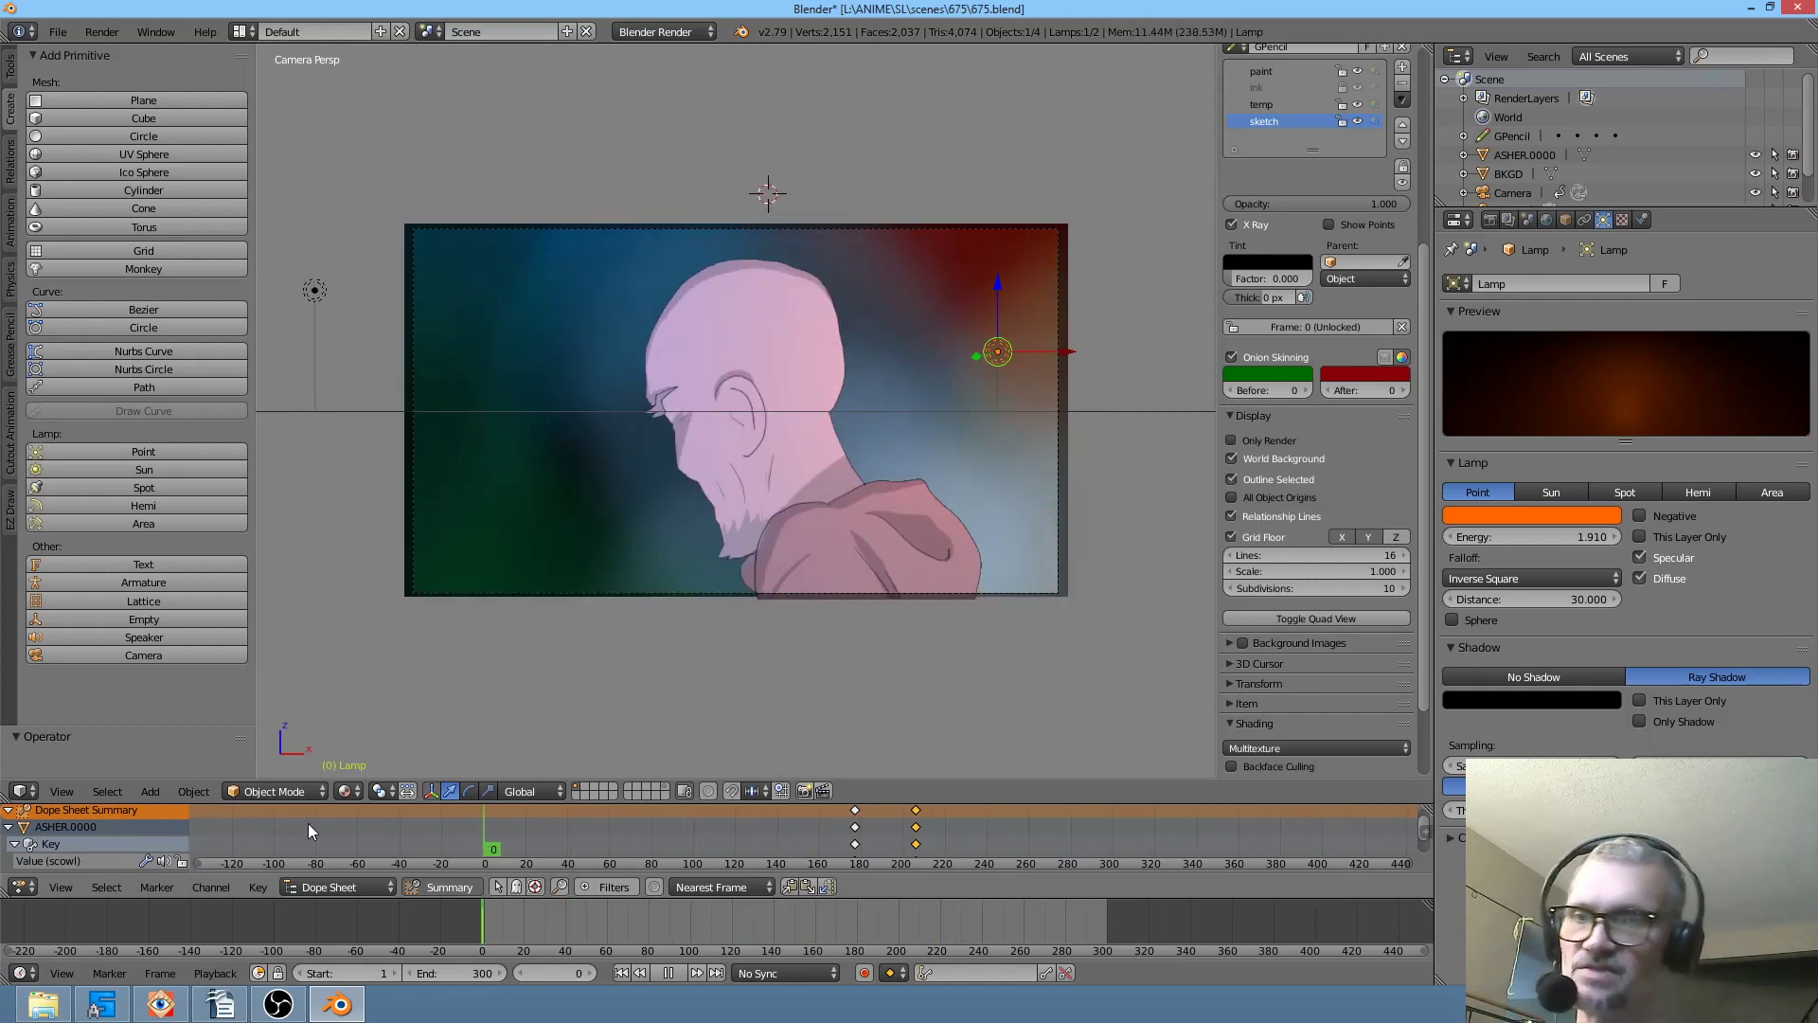
- Play the animation, shift the second scowl keyframe 9 frames earlier, and replay the scowl transition
key(alt+a)
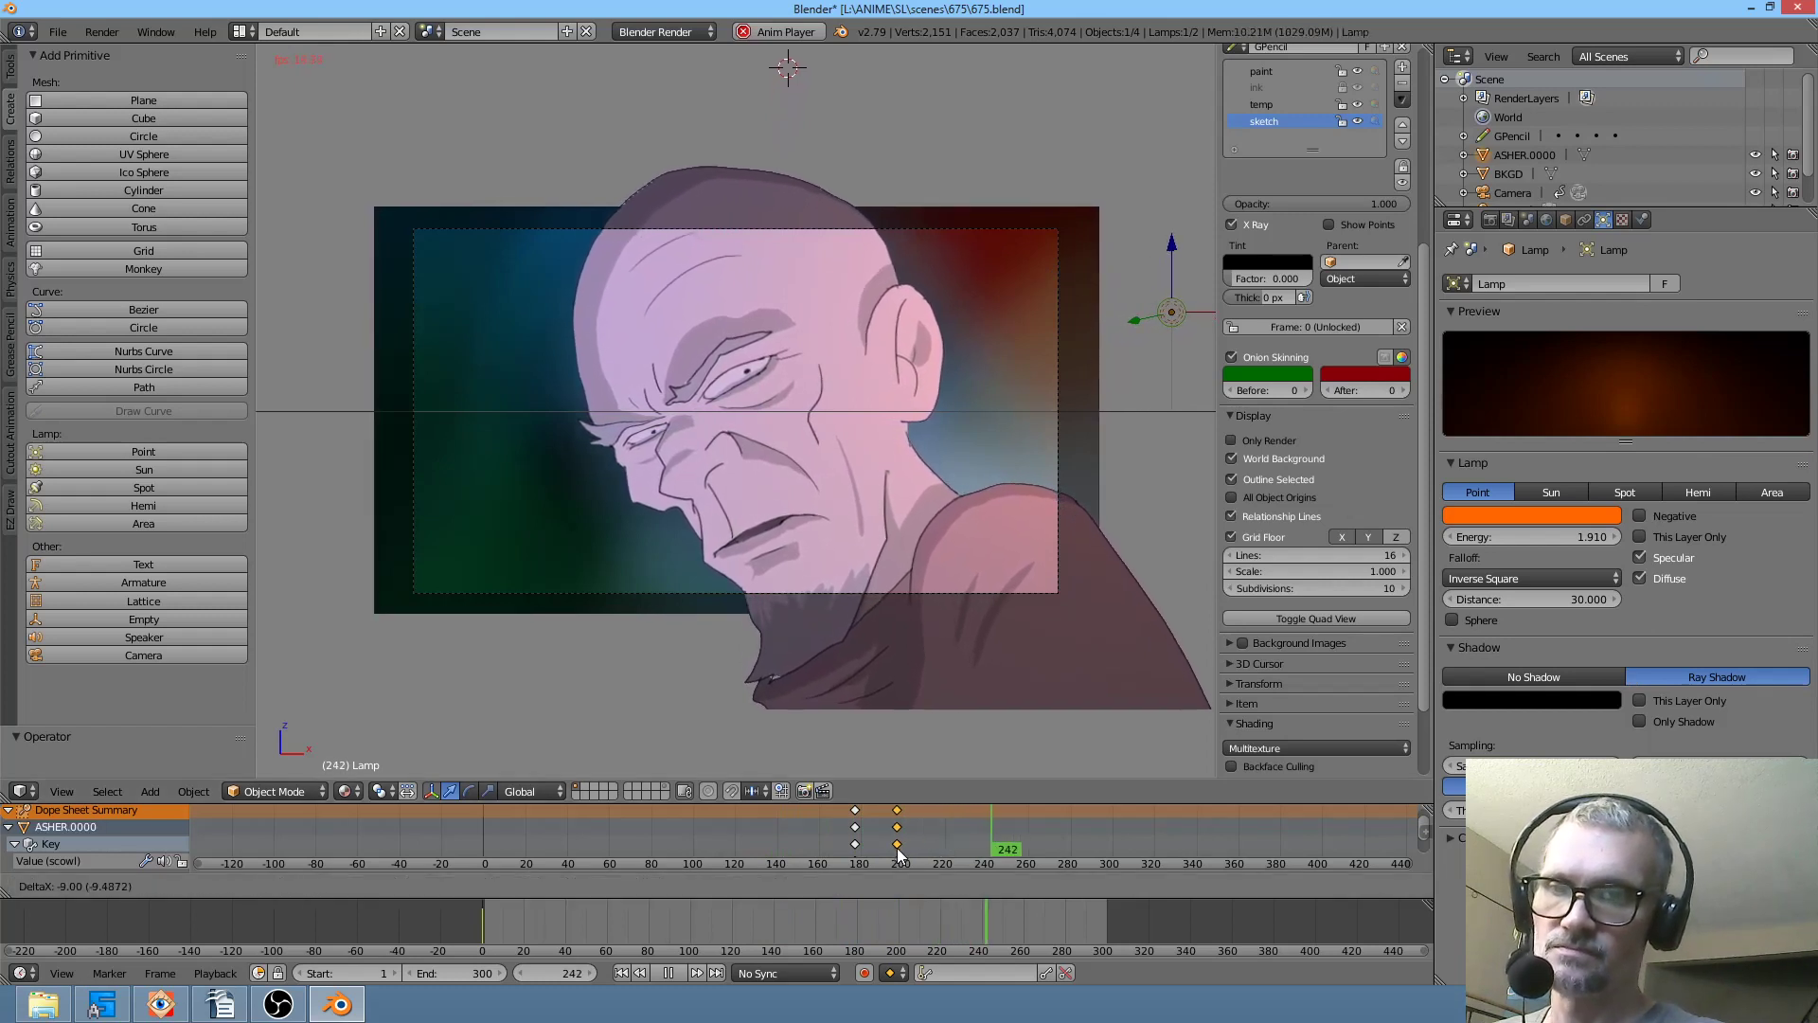
click(810, 849)
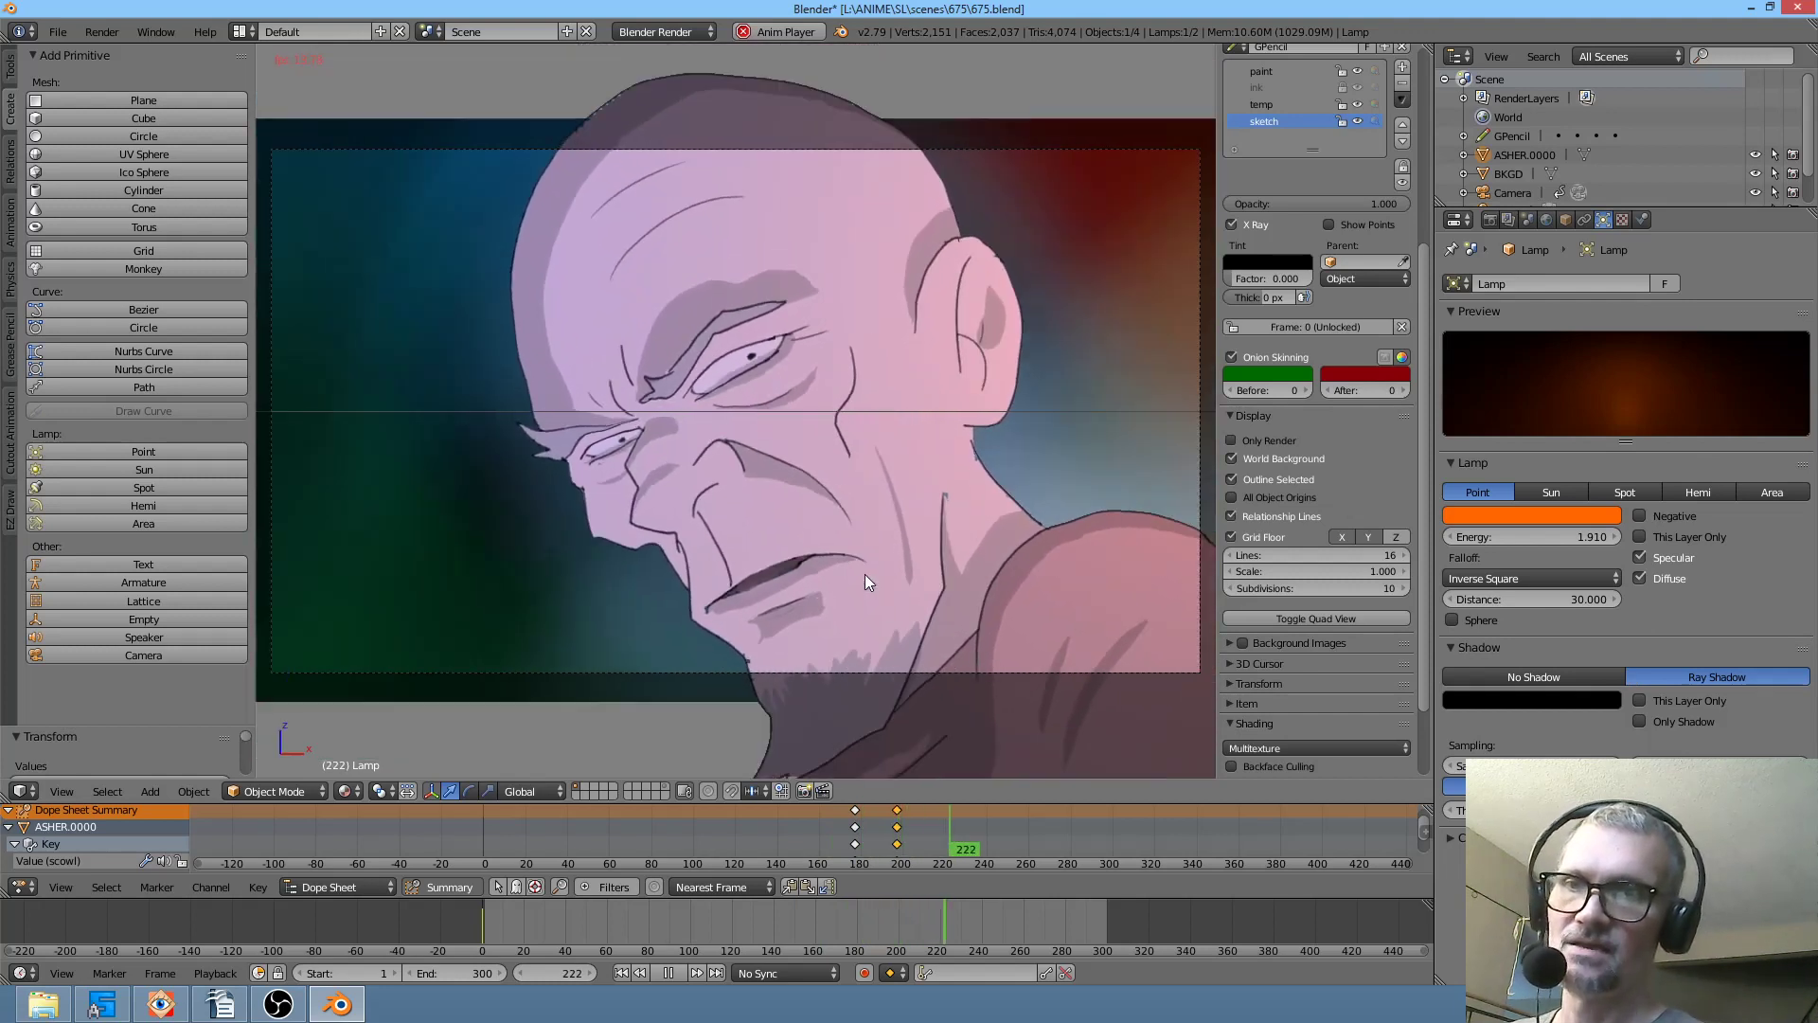
click(828, 848)
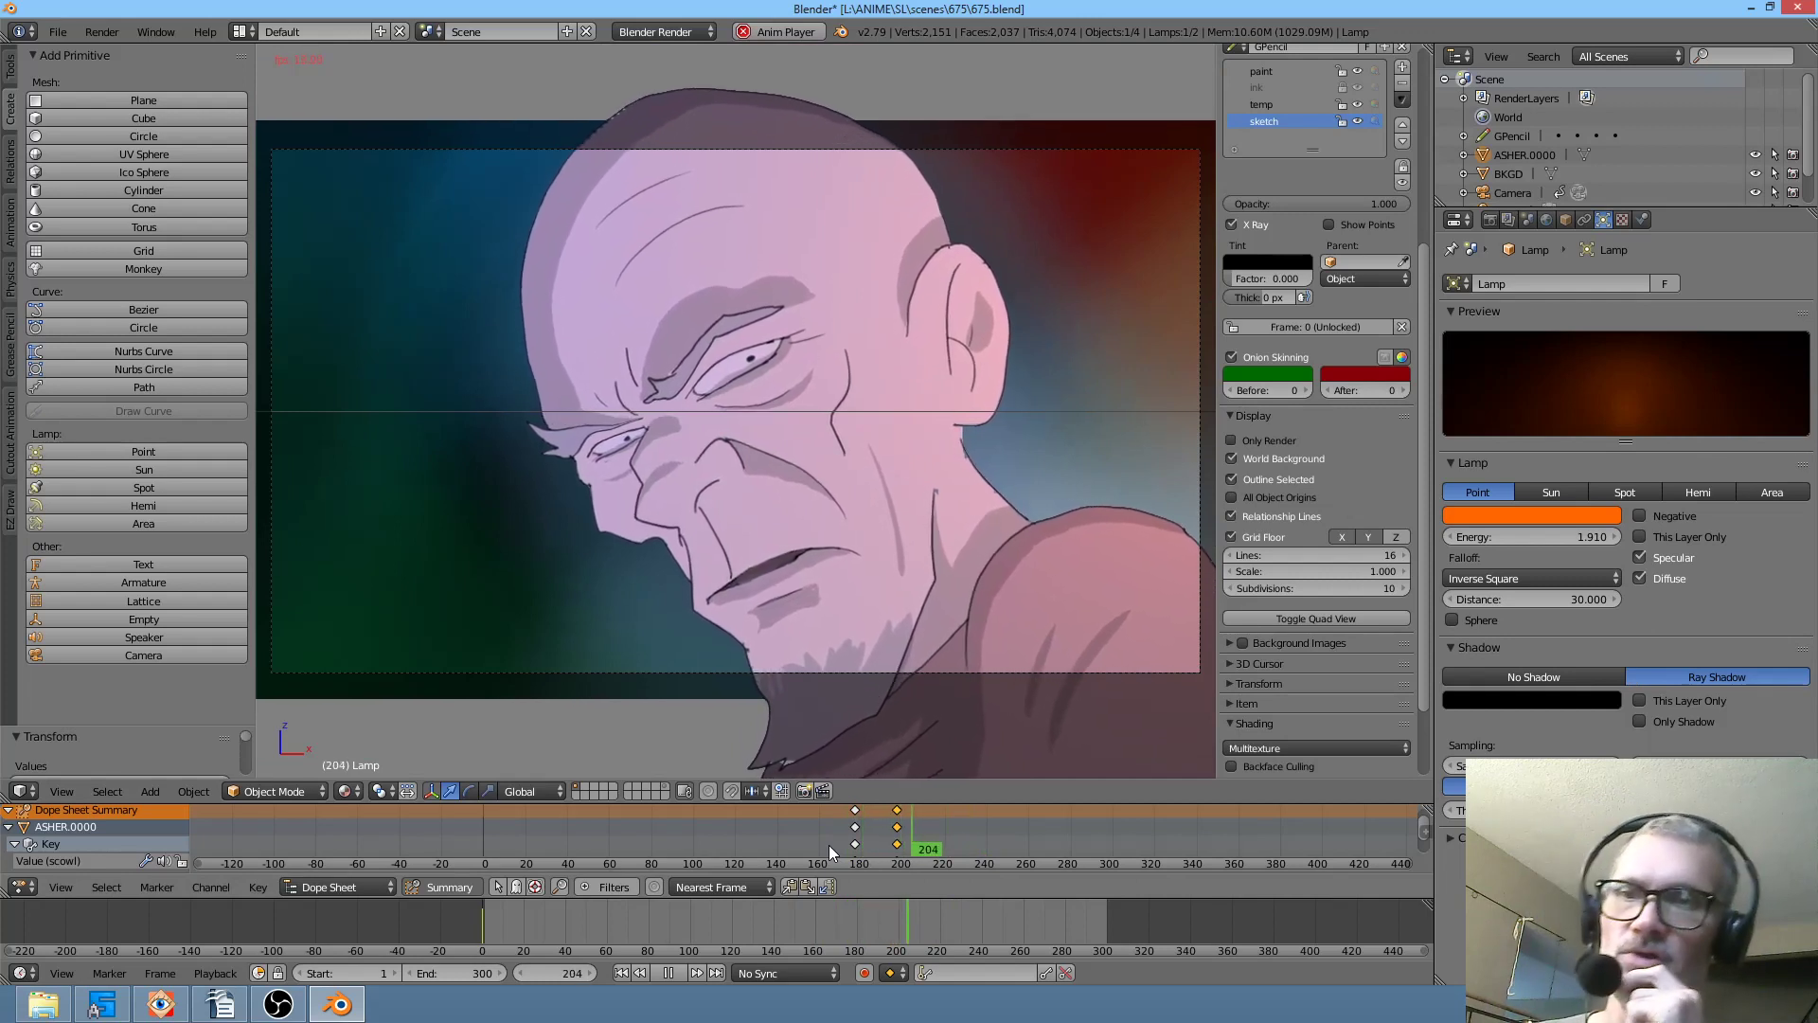
key(alt+a)
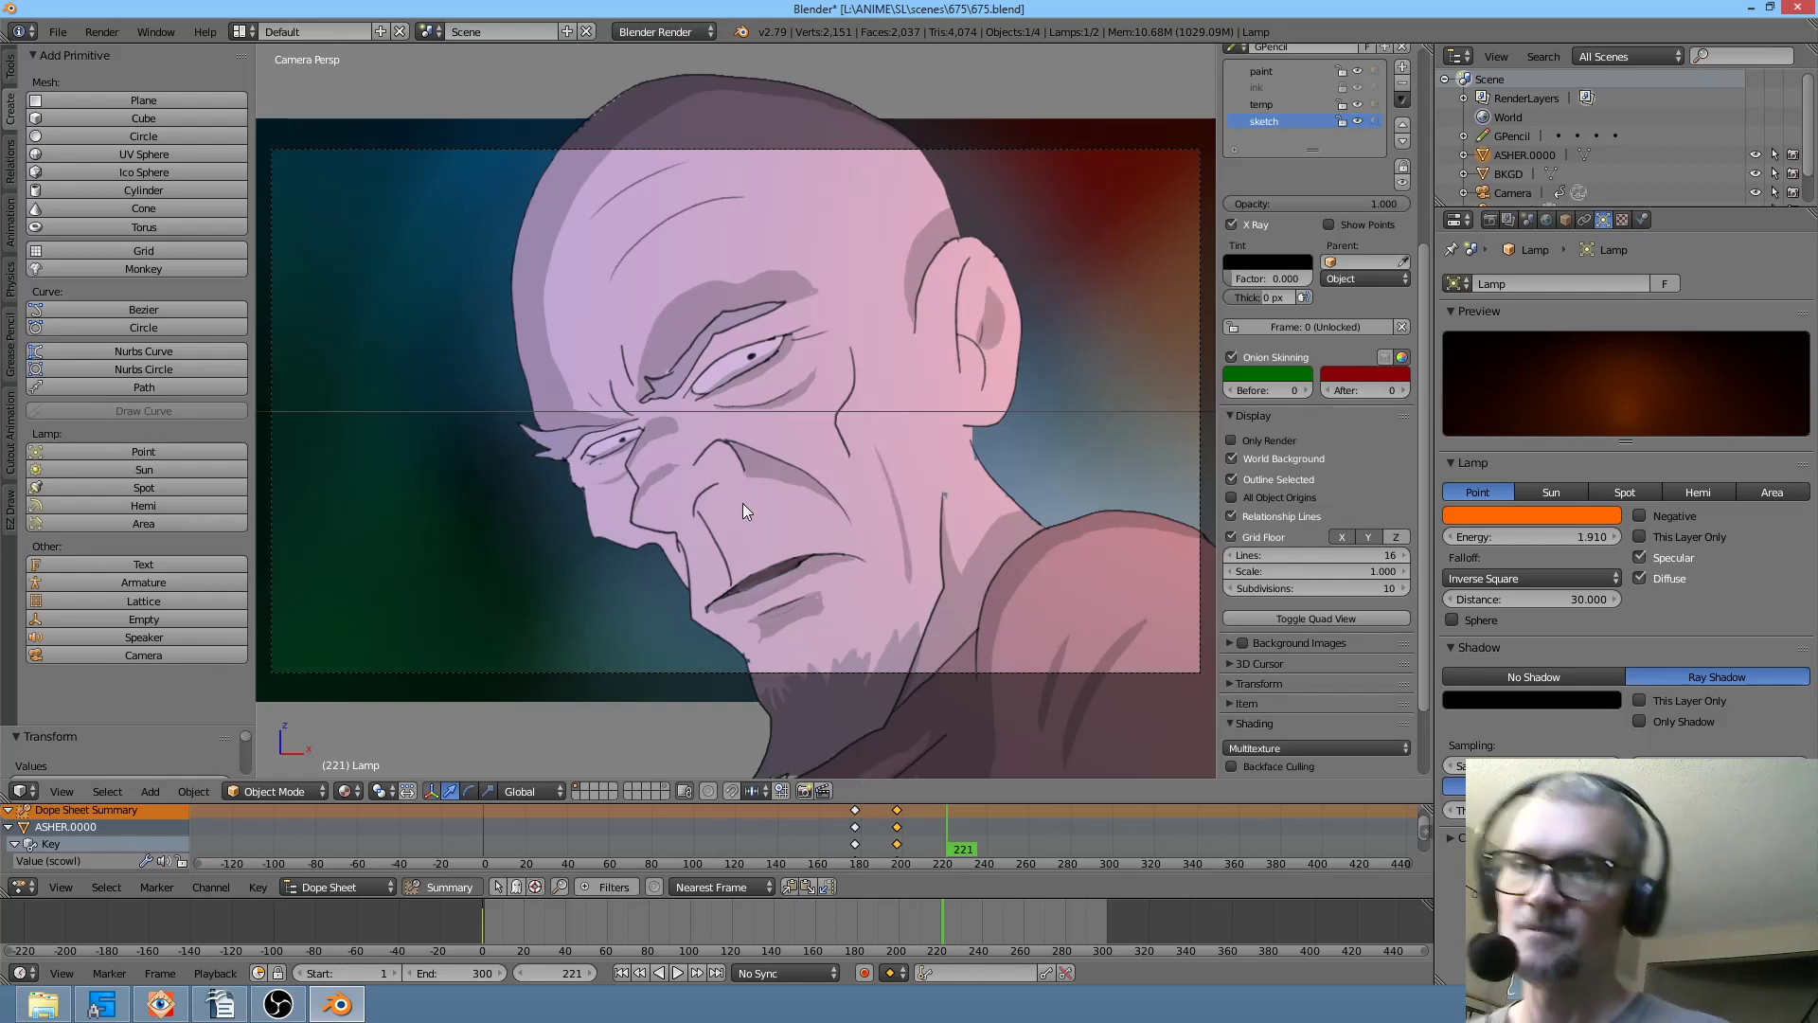
- Select the ASHER.0000 character mesh and enter Edit Mode to examine its vertex grid
right_click(788, 460)
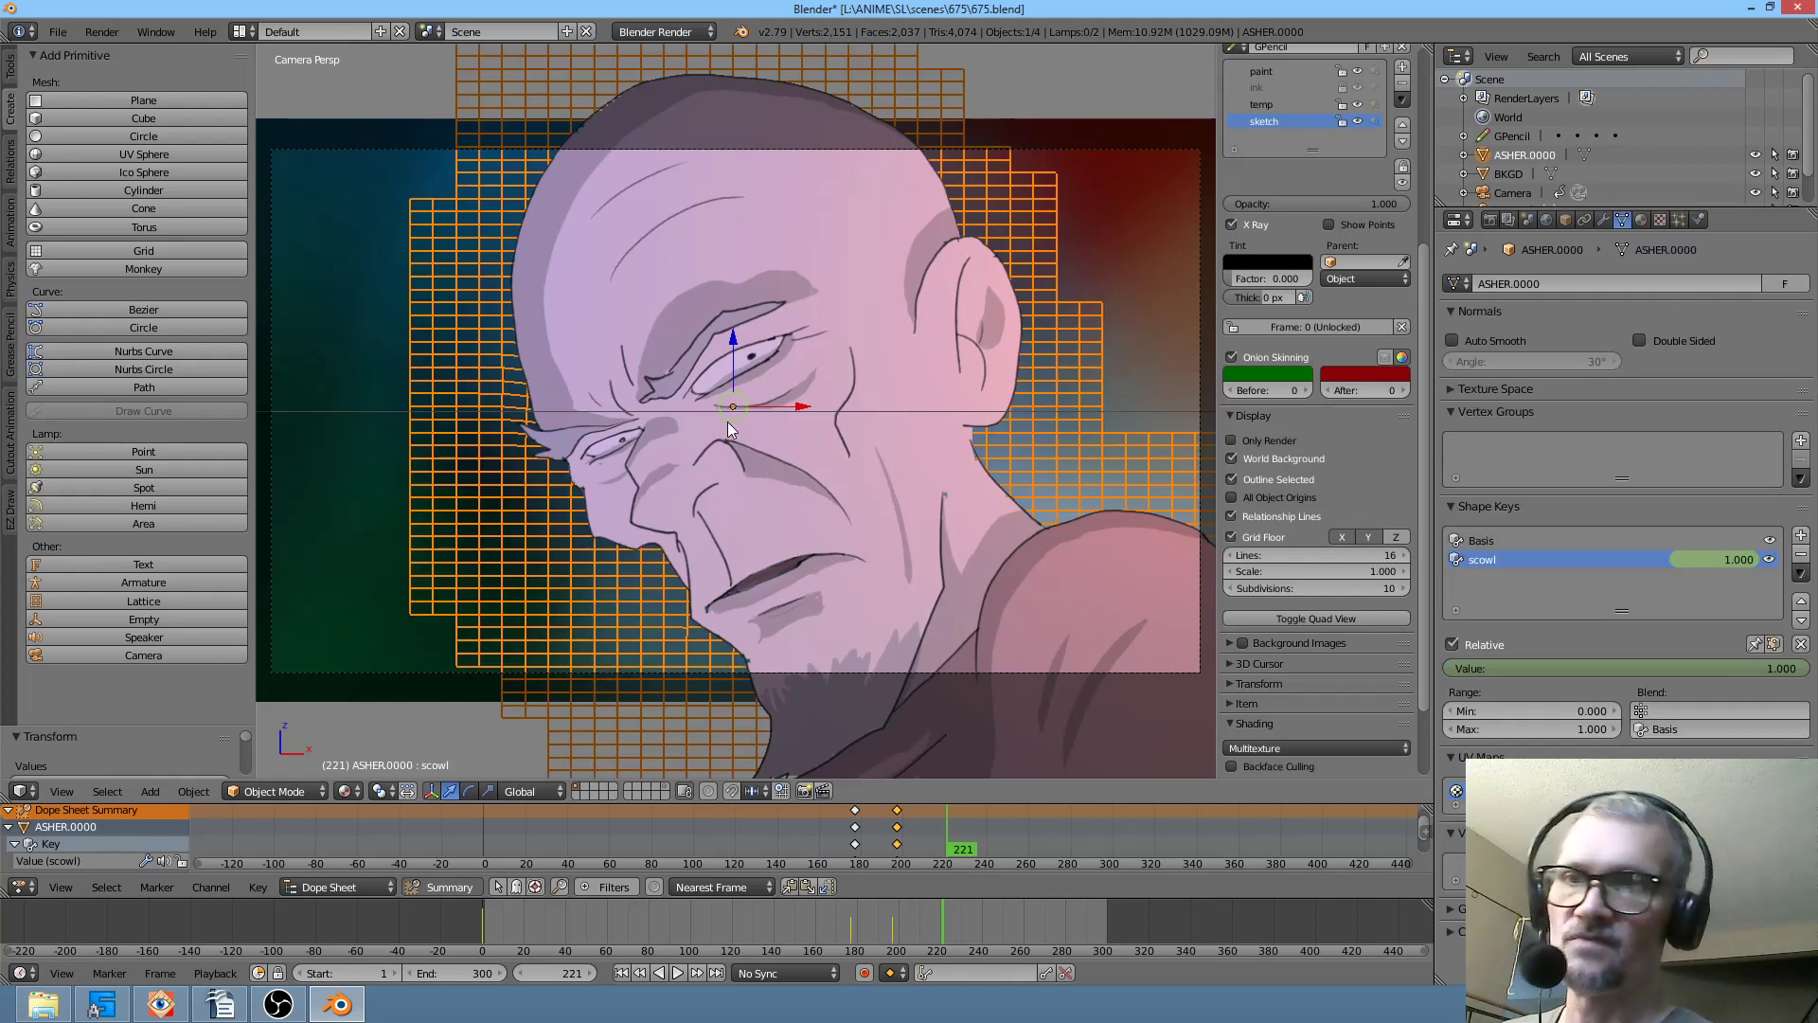
scroll(729, 426, down, 3)
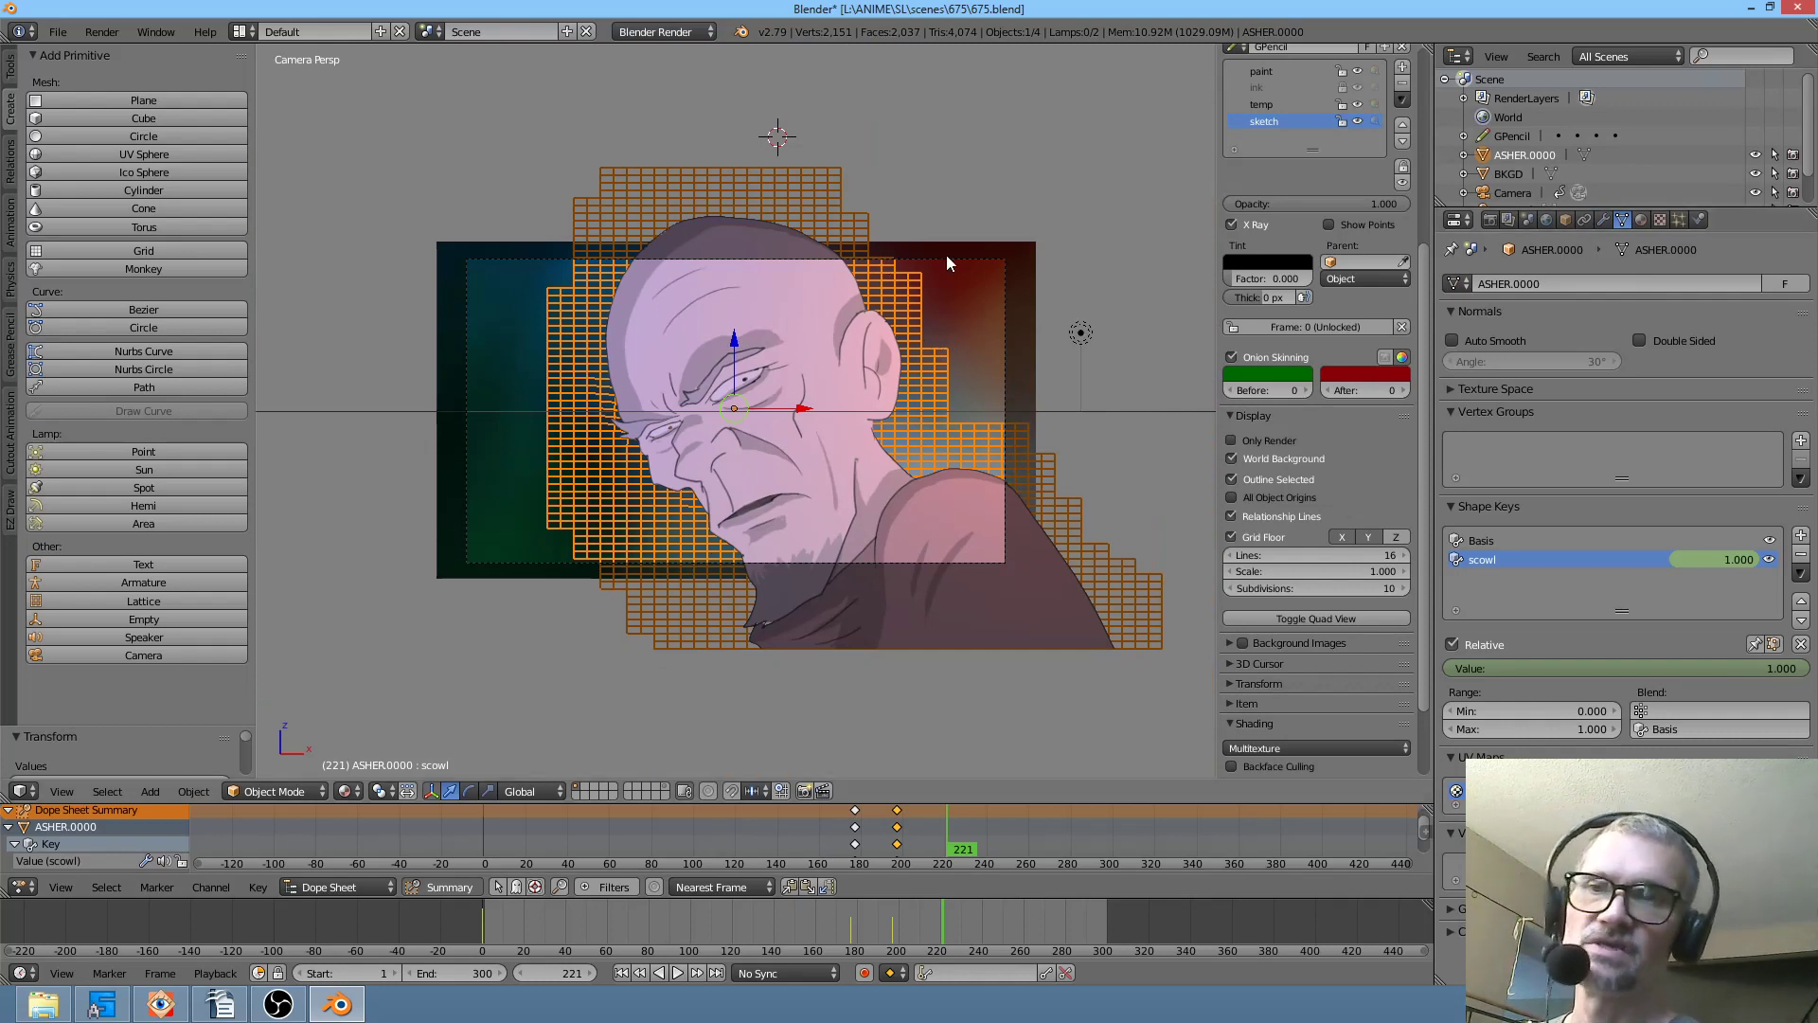
right_click(935, 368)
right_click(864, 374)
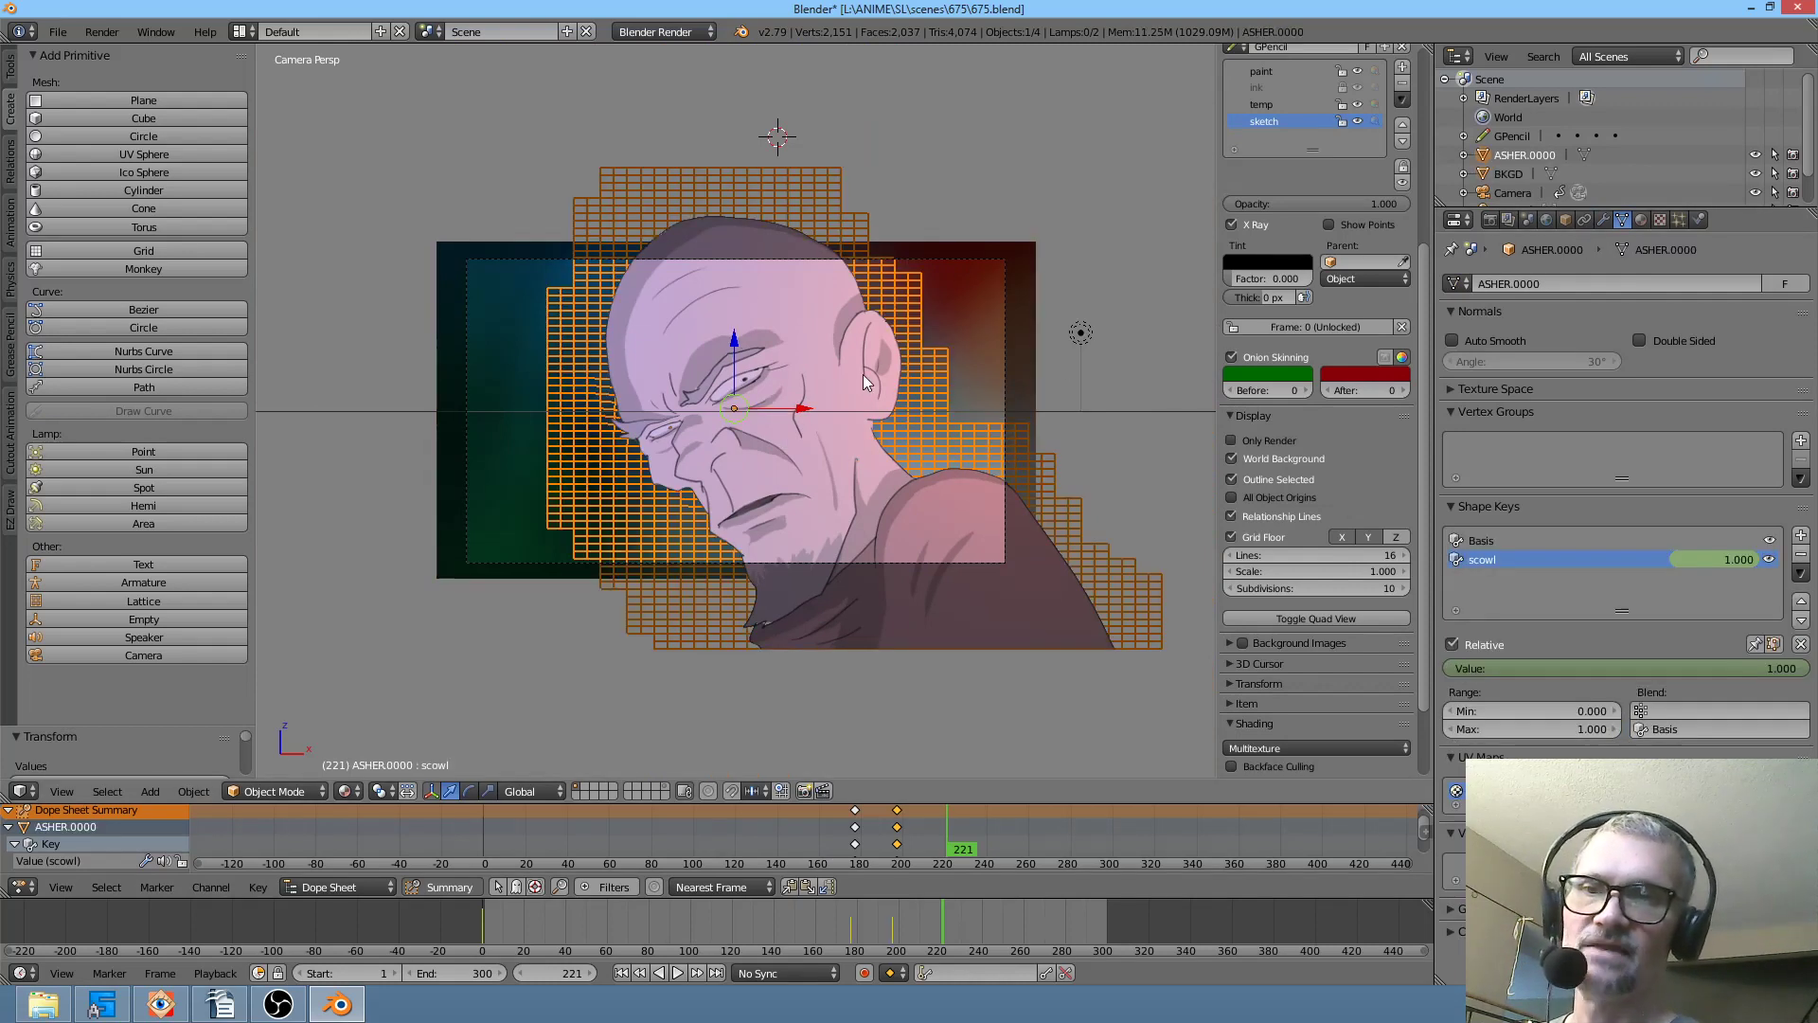
key(Tab)
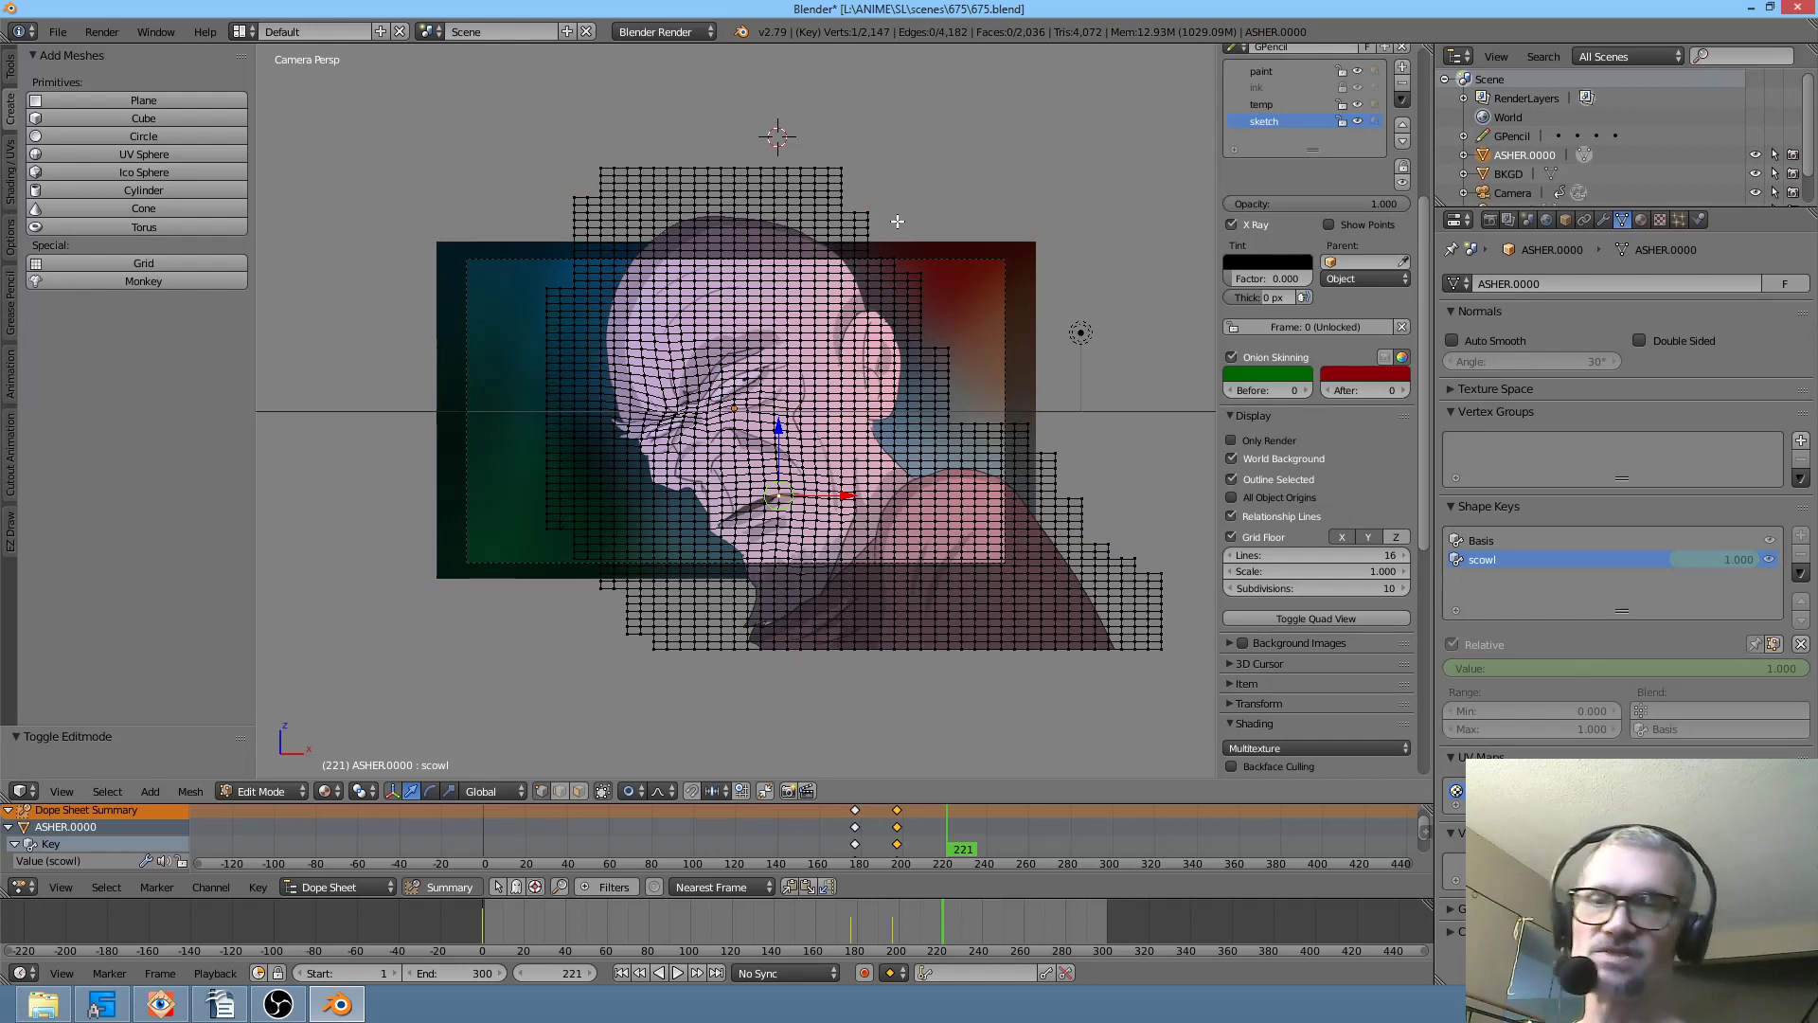
- Mark surplus grid vertices above, below and beside the character, clear the selection, and return to Object Mode
mouse_move(701, 93)
mouse_down()
mouse_move(554, 156)
mouse_move(580, 220)
mouse_move(786, 210)
mouse_move(800, 117)
mouse_move(744, 104)
mouse_up()
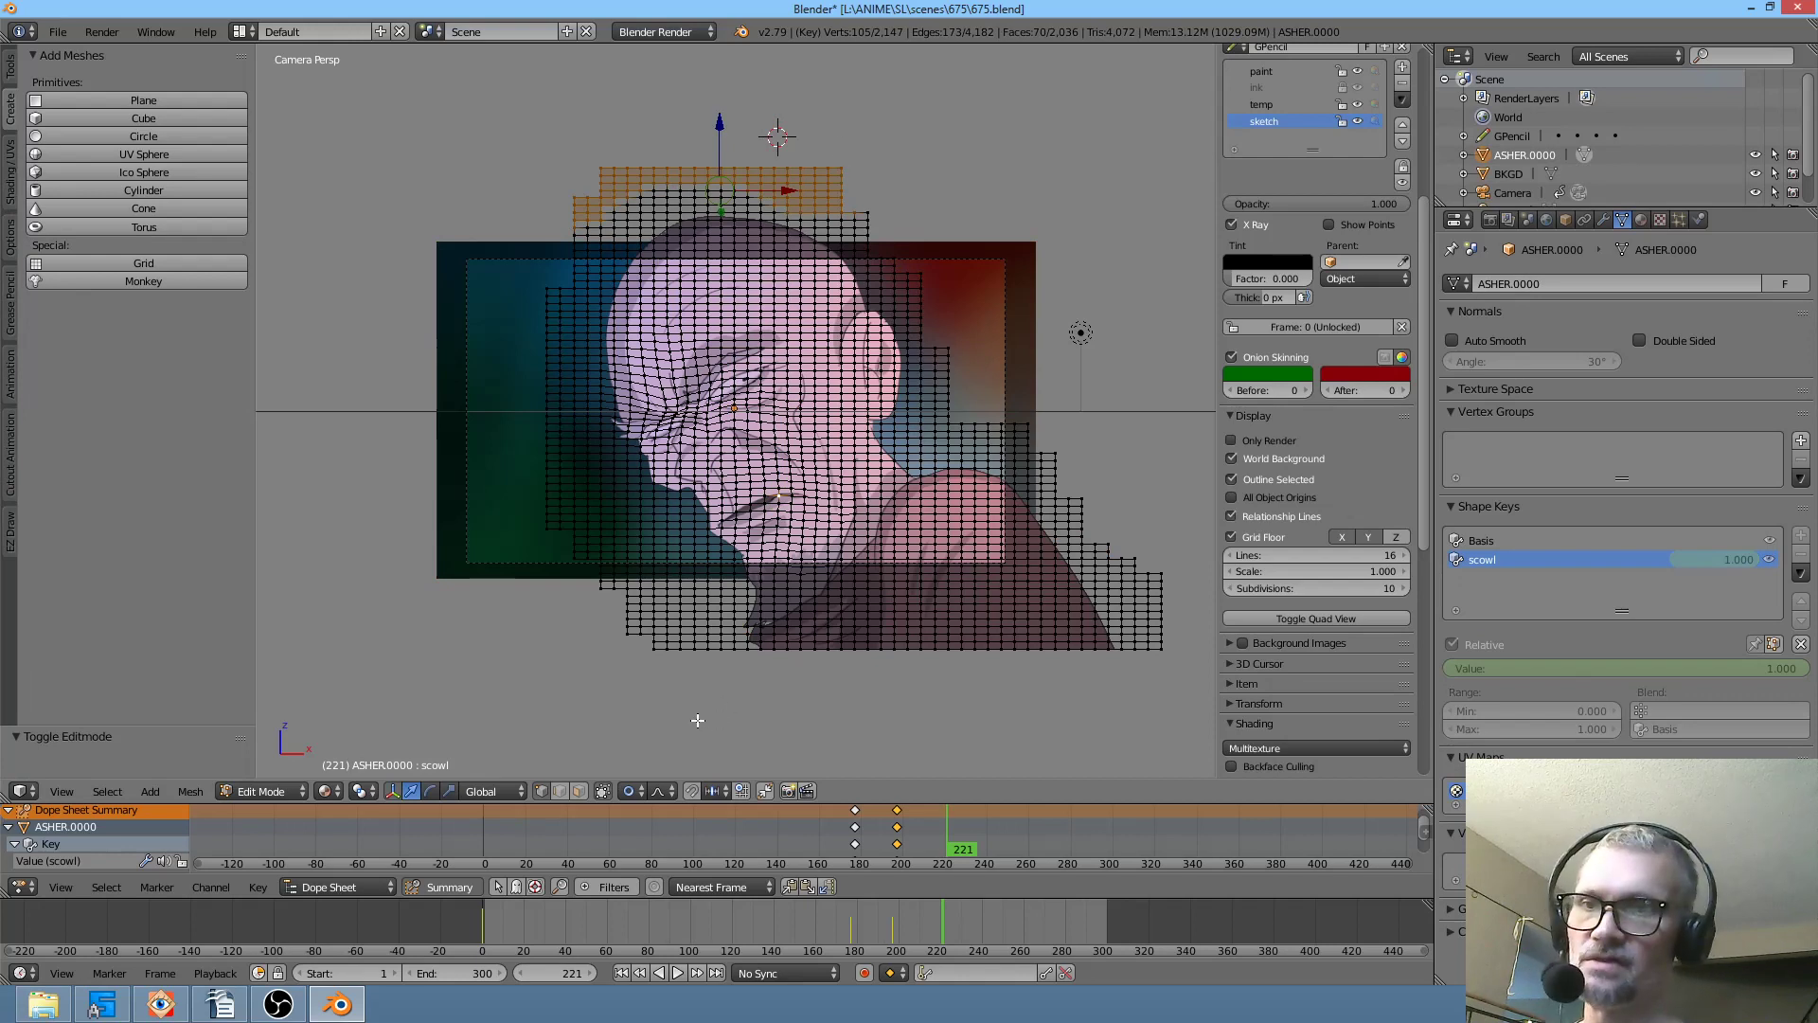
mouse_move(697, 721)
mouse_down()
mouse_move(628, 528)
mouse_move(556, 641)
mouse_up()
mouse_move(1121, 398)
mouse_down()
mouse_move(1101, 476)
mouse_move(1205, 607)
mouse_up()
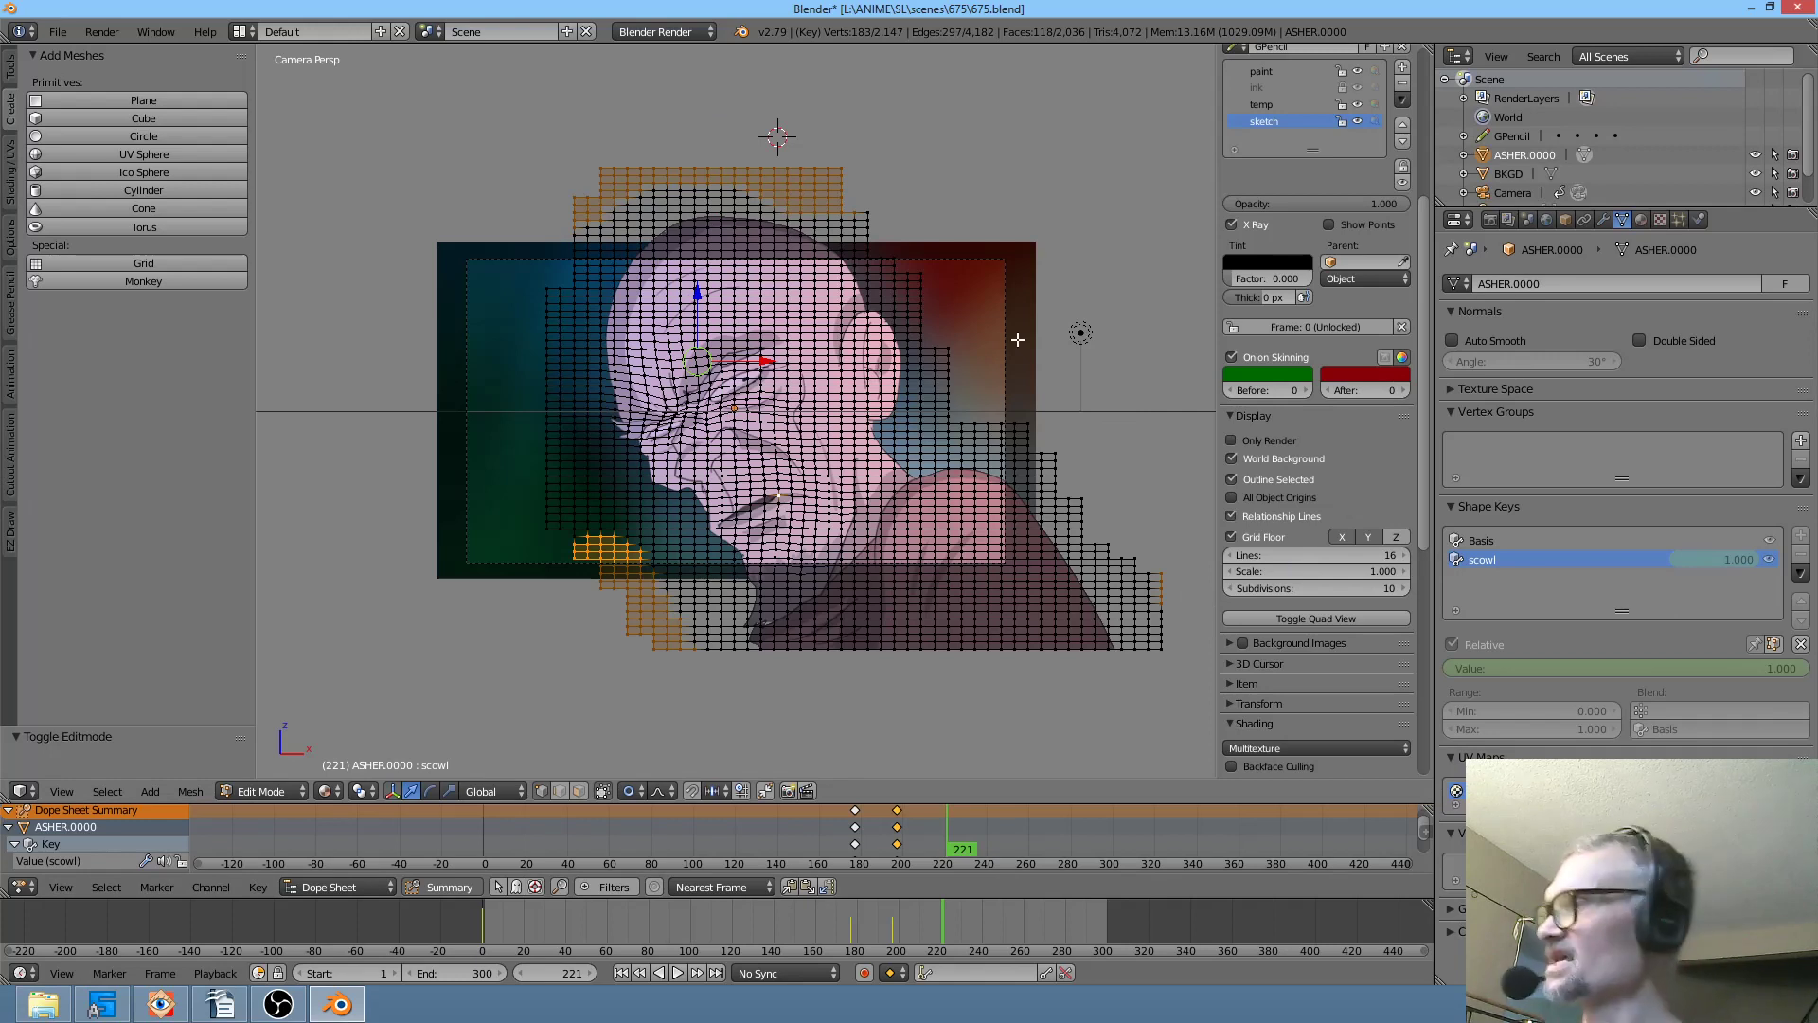
key(a)
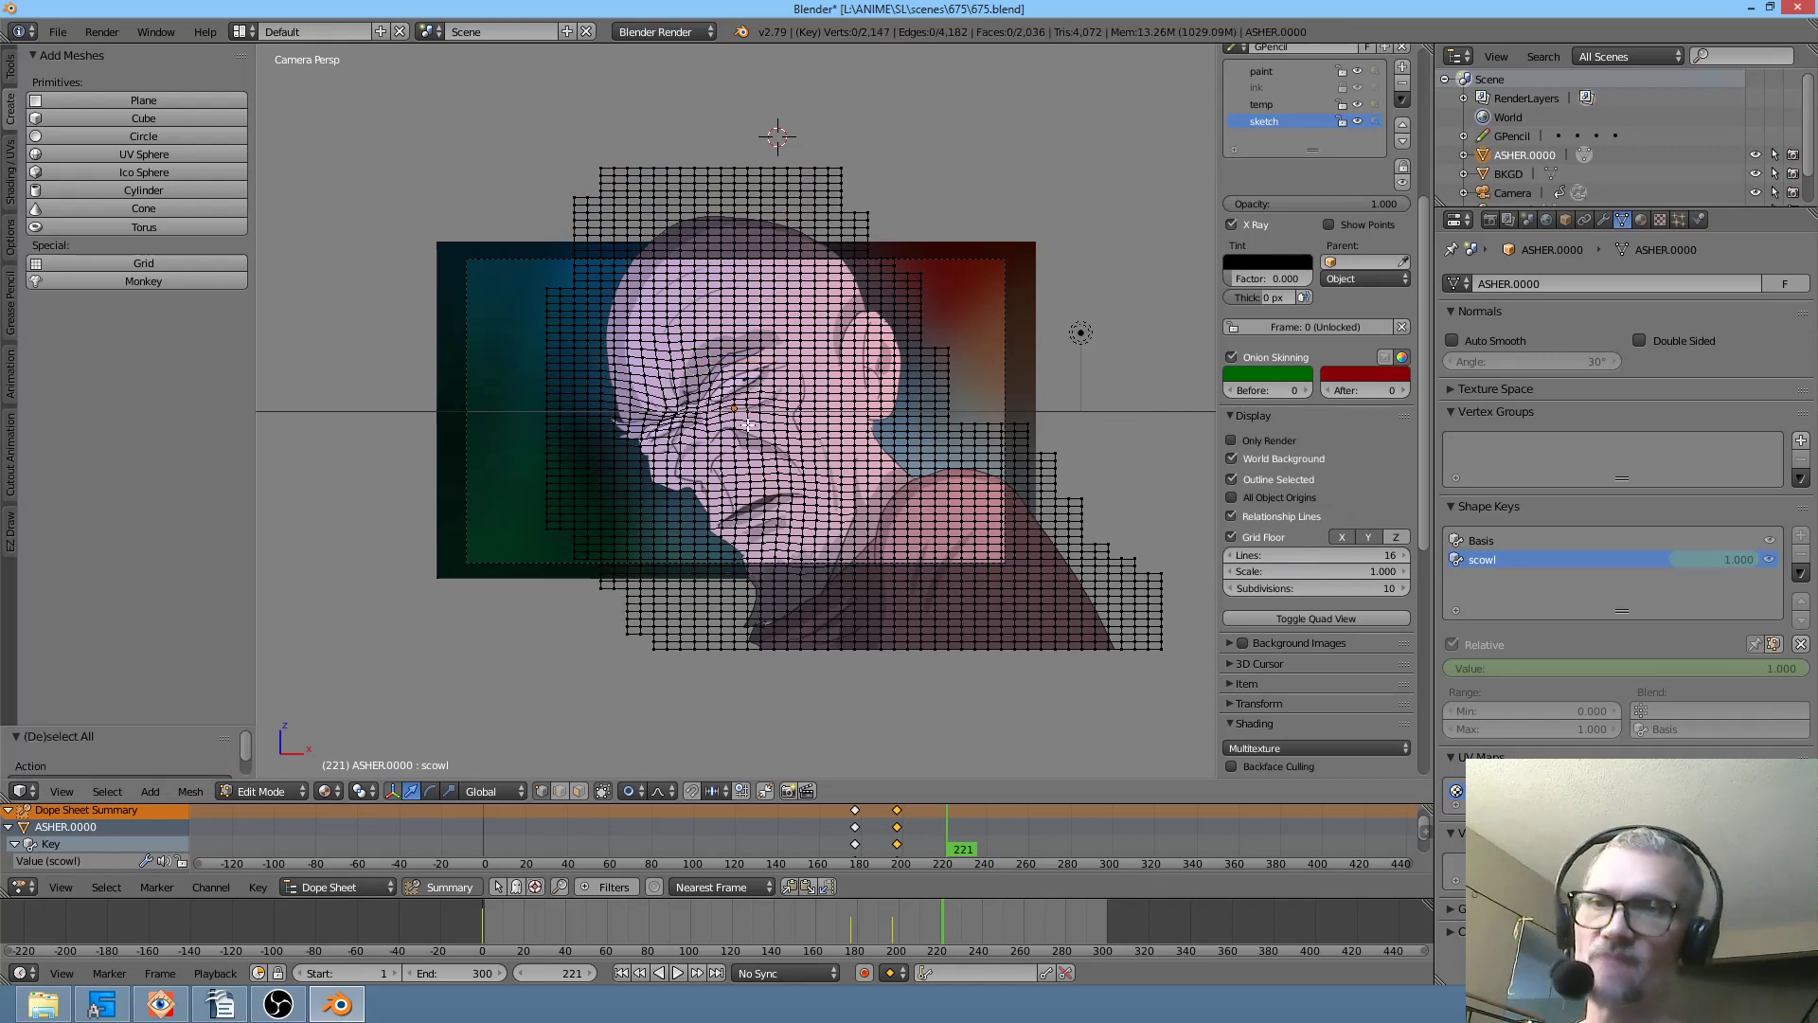
key(Tab)
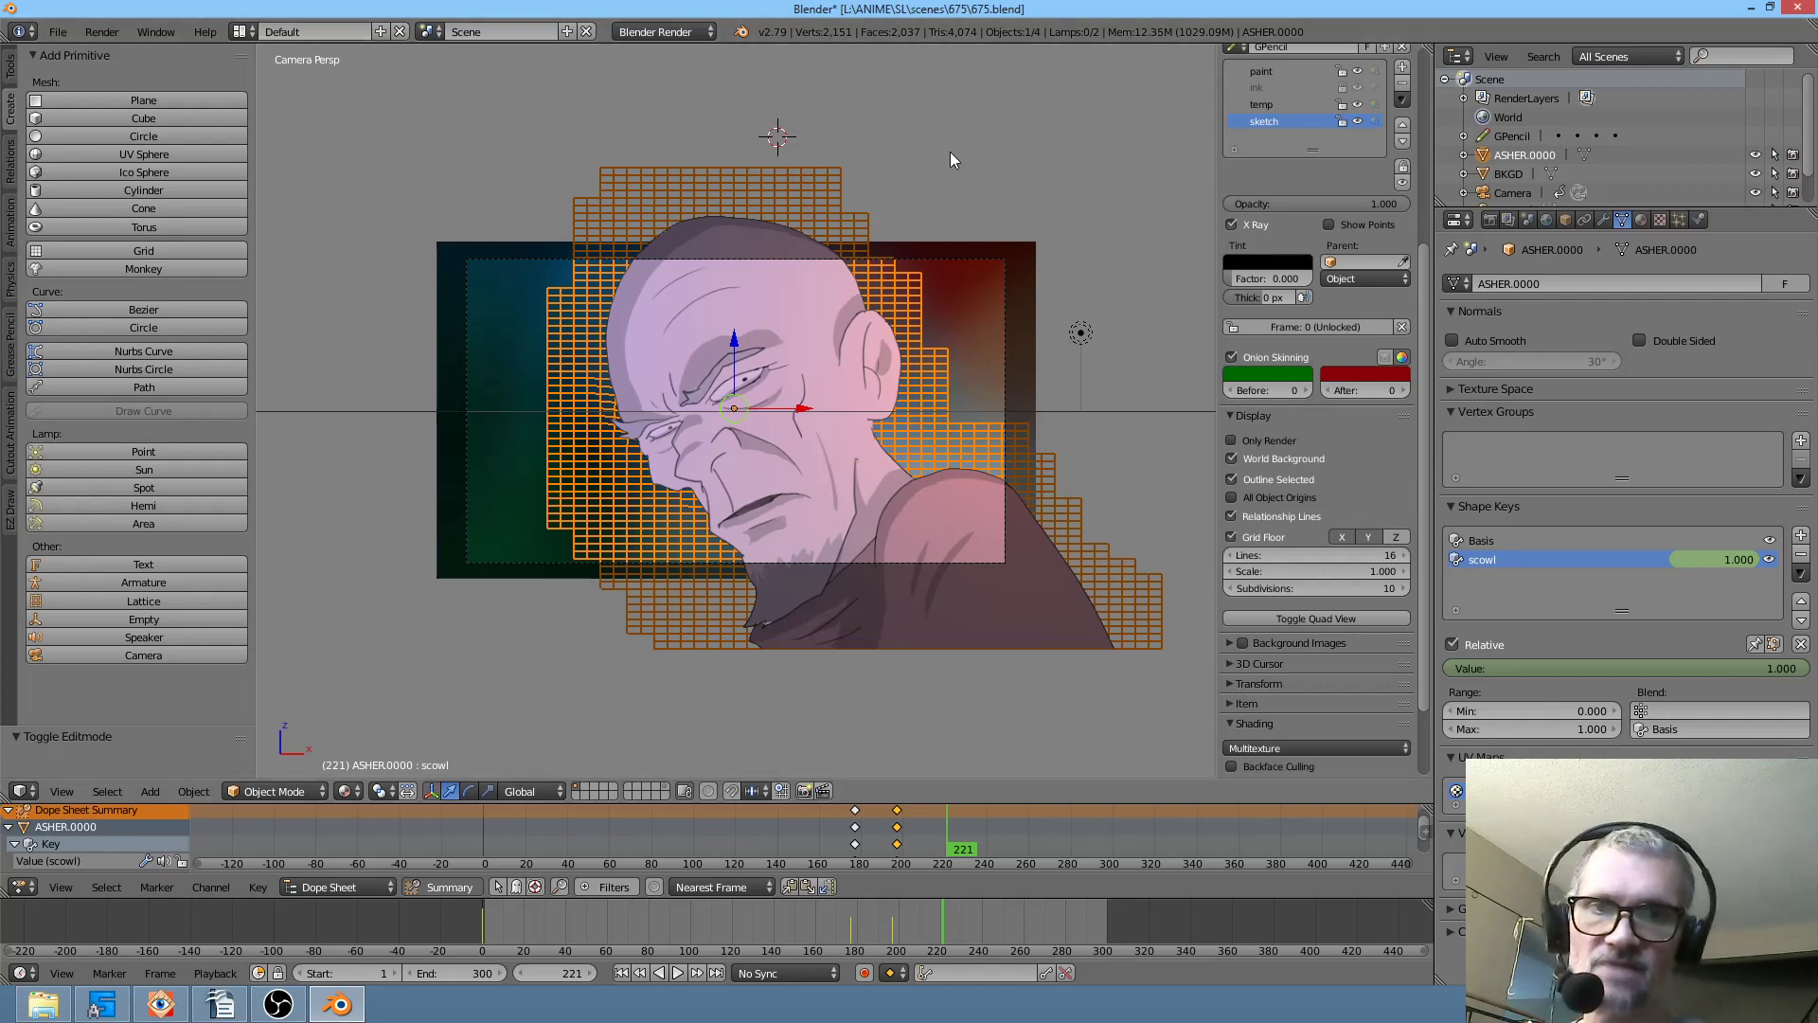
- Remove both shape keys from ASHER.0000 and scrub the animation to frame 248
click(1801, 559)
click(1801, 559)
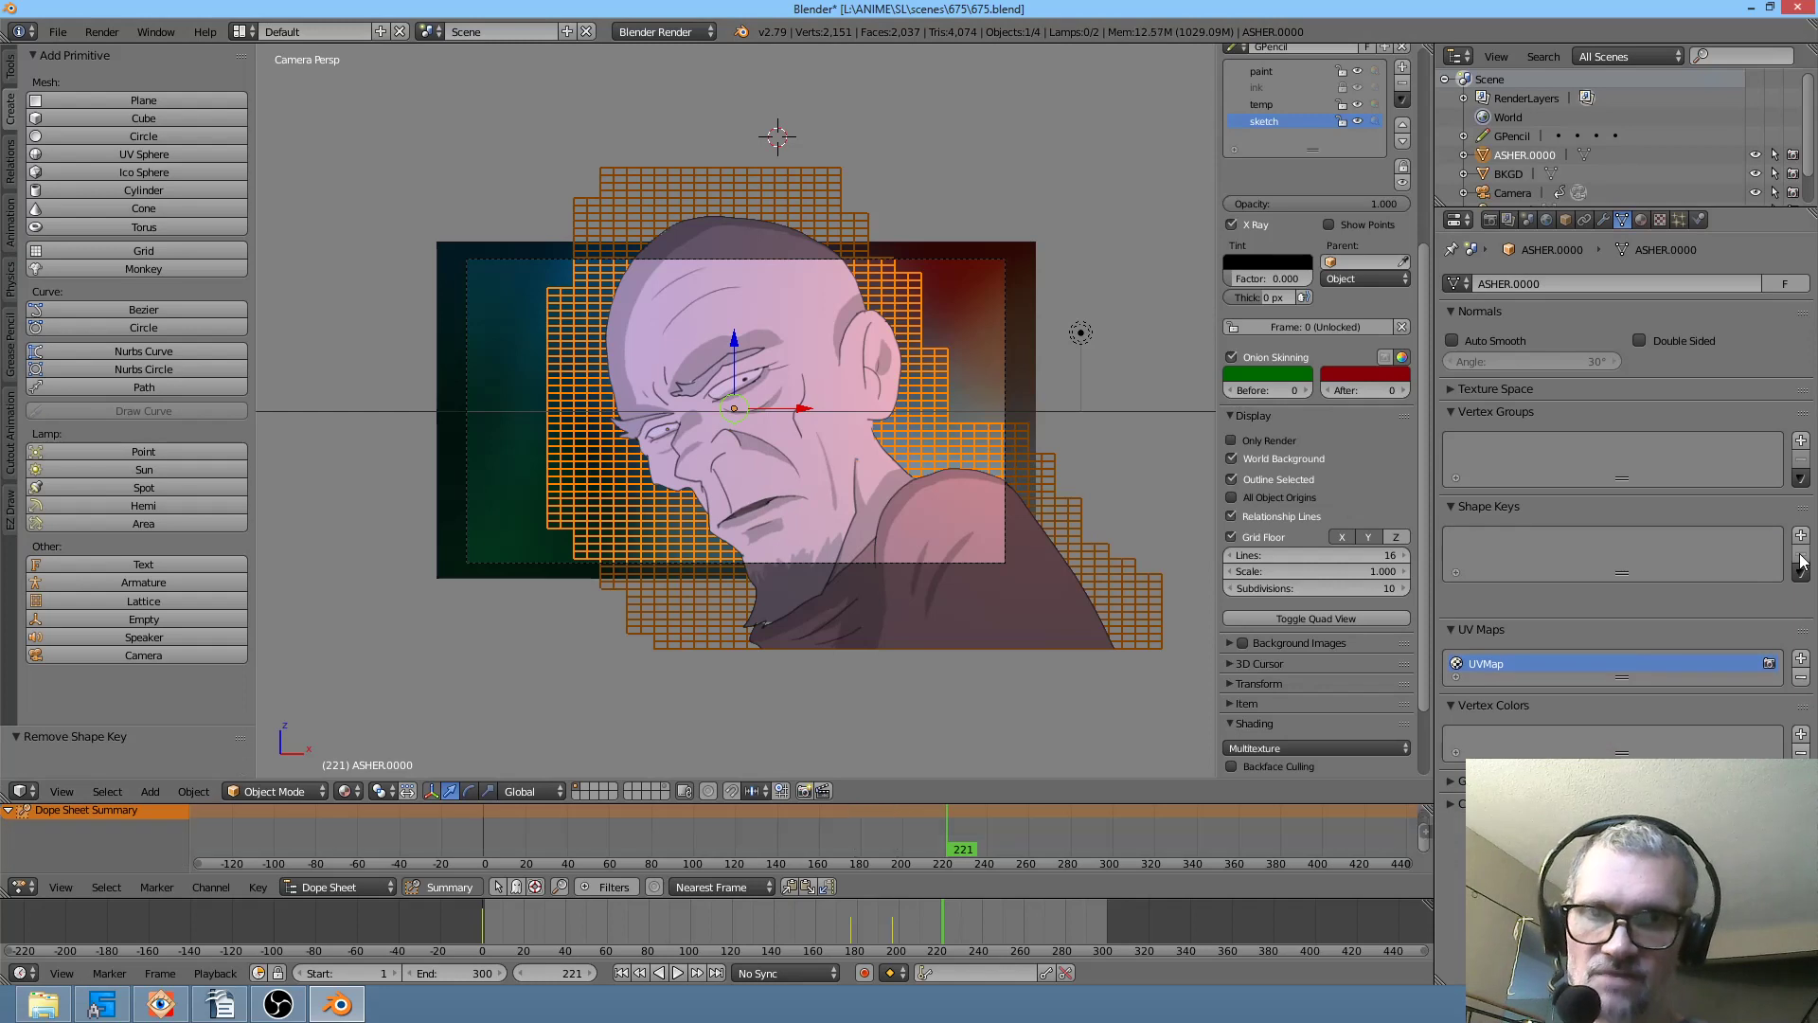
mouse_move(1009, 835)
mouse_down()
mouse_move(791, 829)
mouse_move(1265, 833)
mouse_move(463, 815)
mouse_move(1125, 849)
mouse_up()
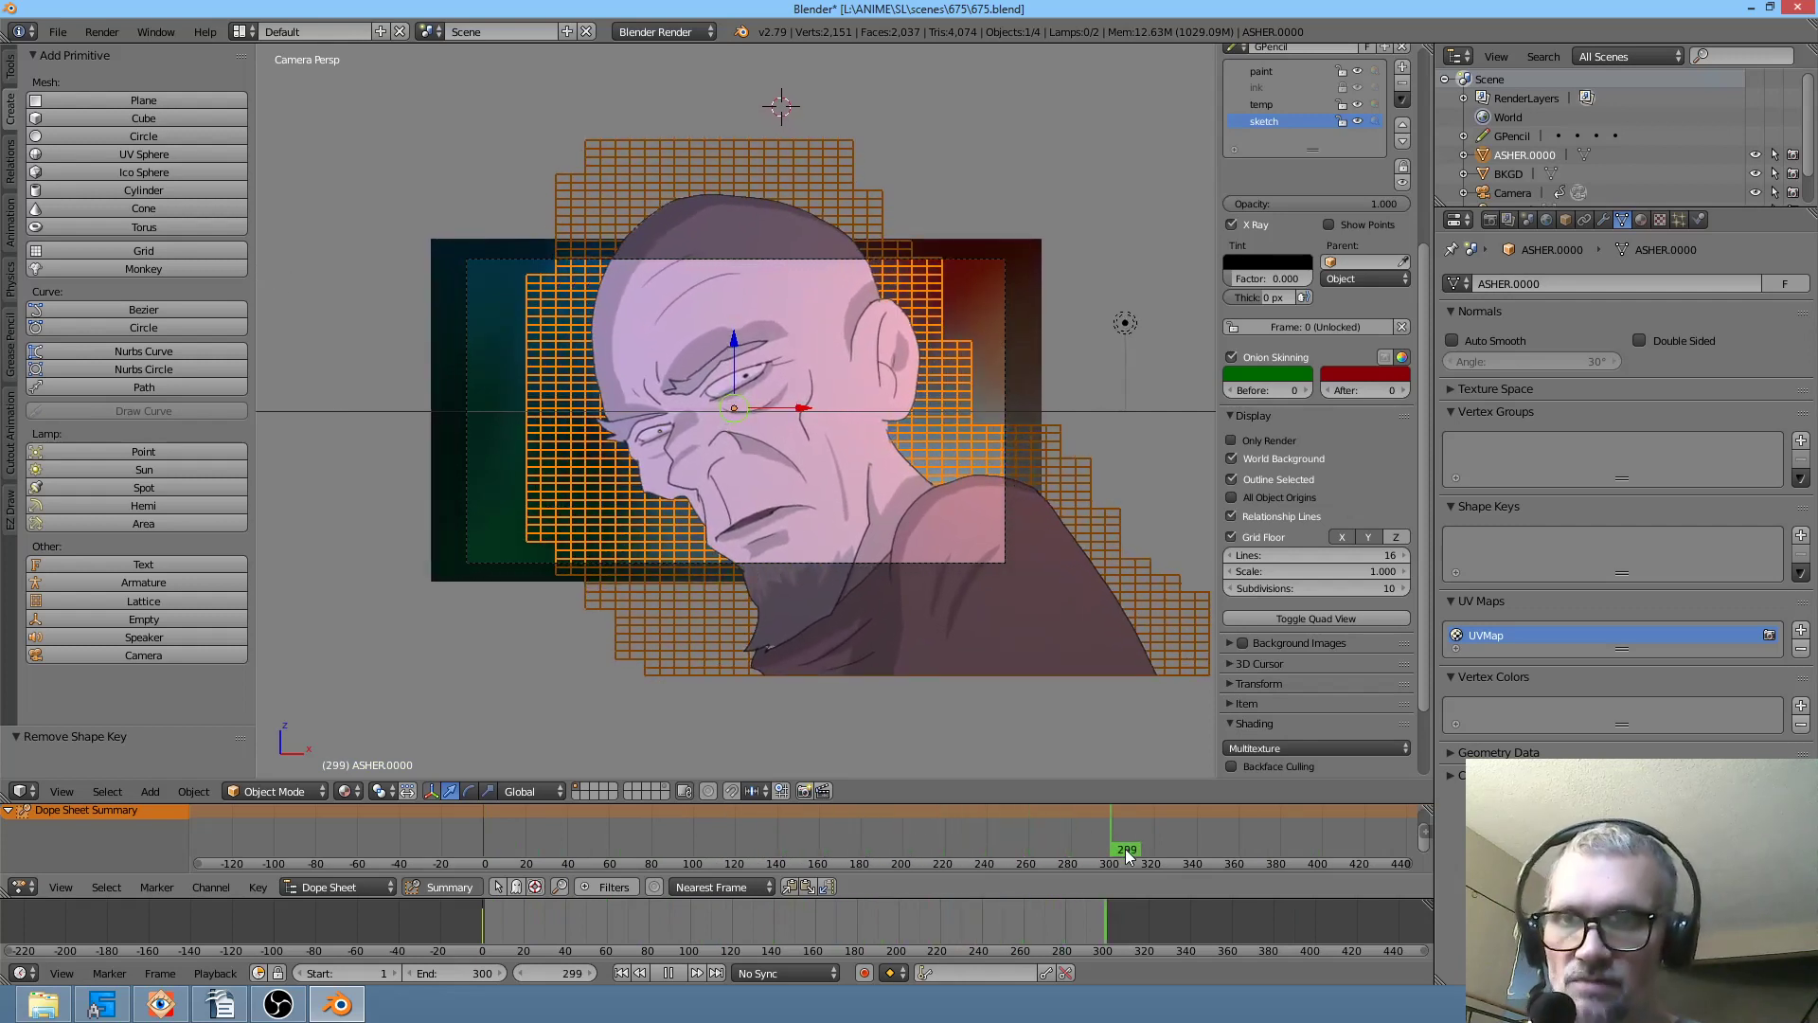
mouse_move(964, 860)
mouse_down()
mouse_move(608, 854)
mouse_move(1134, 871)
mouse_up()
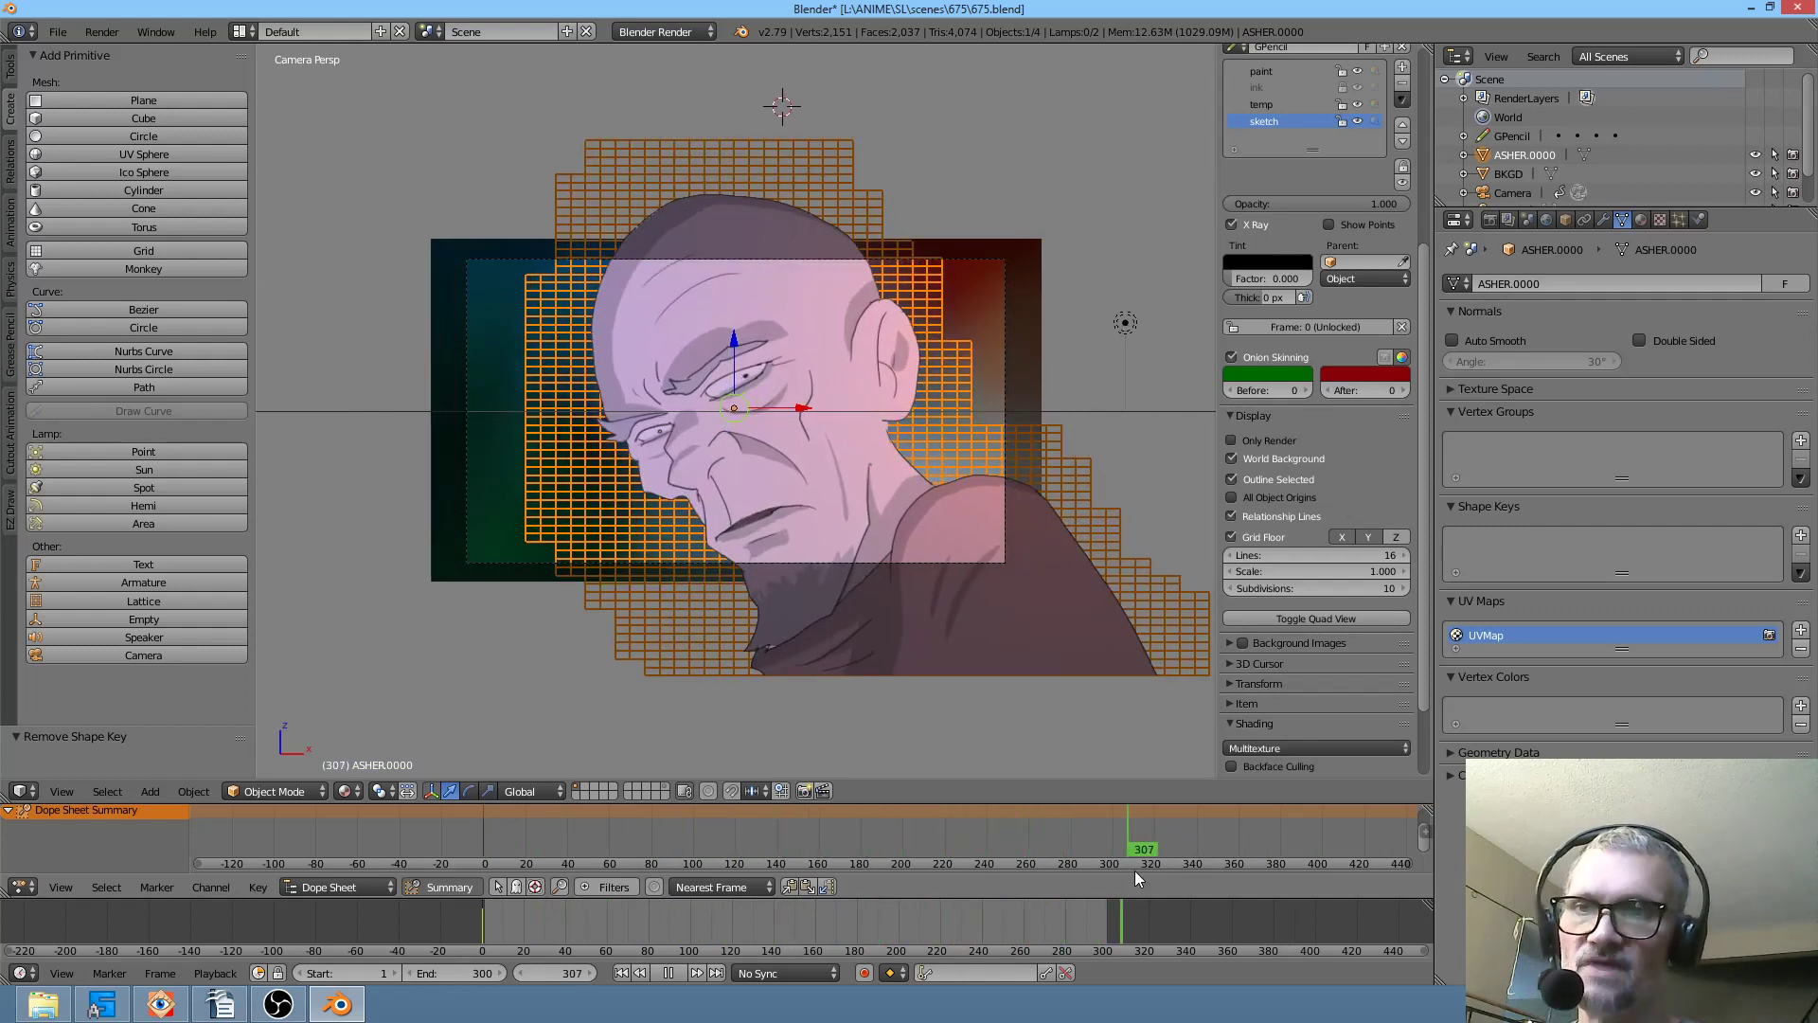
mouse_move(1030, 820)
mouse_down()
mouse_move(633, 820)
mouse_move(1025, 821)
mouse_move(1002, 826)
mouse_up()
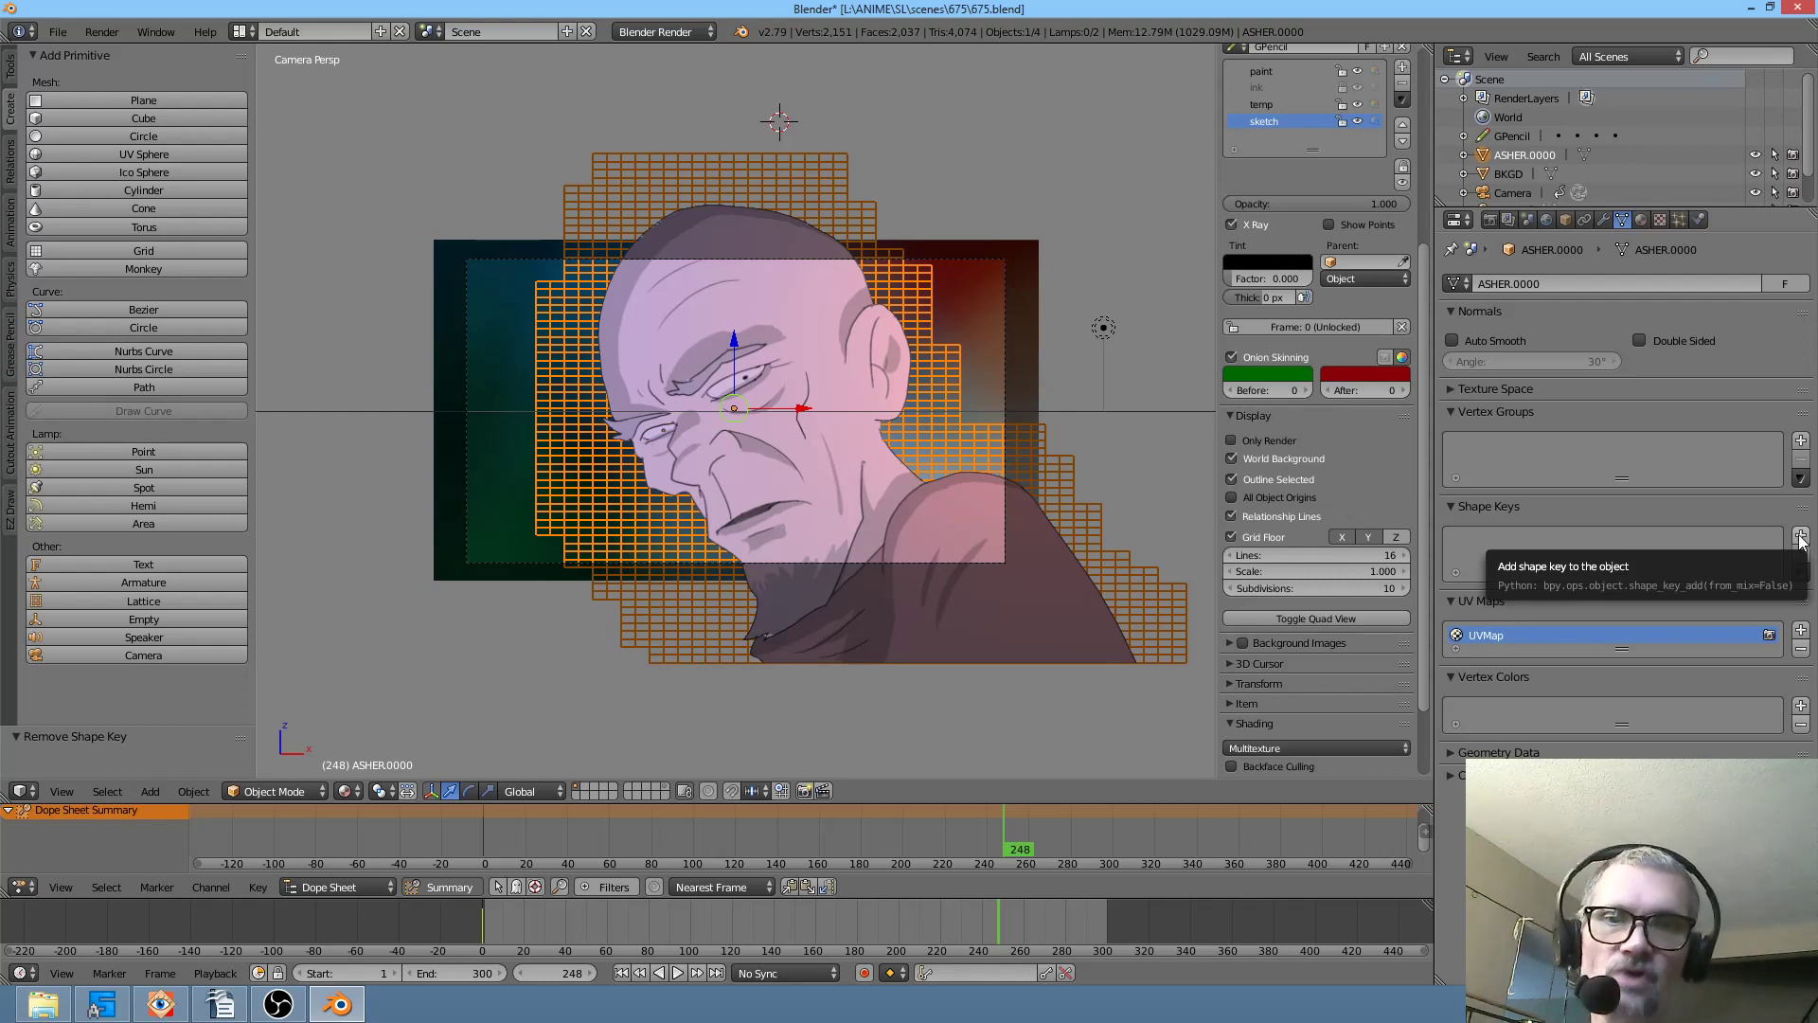
- Add a Basis shape key and two further shape keys to the ASHER.0000 mesh
click(1801, 536)
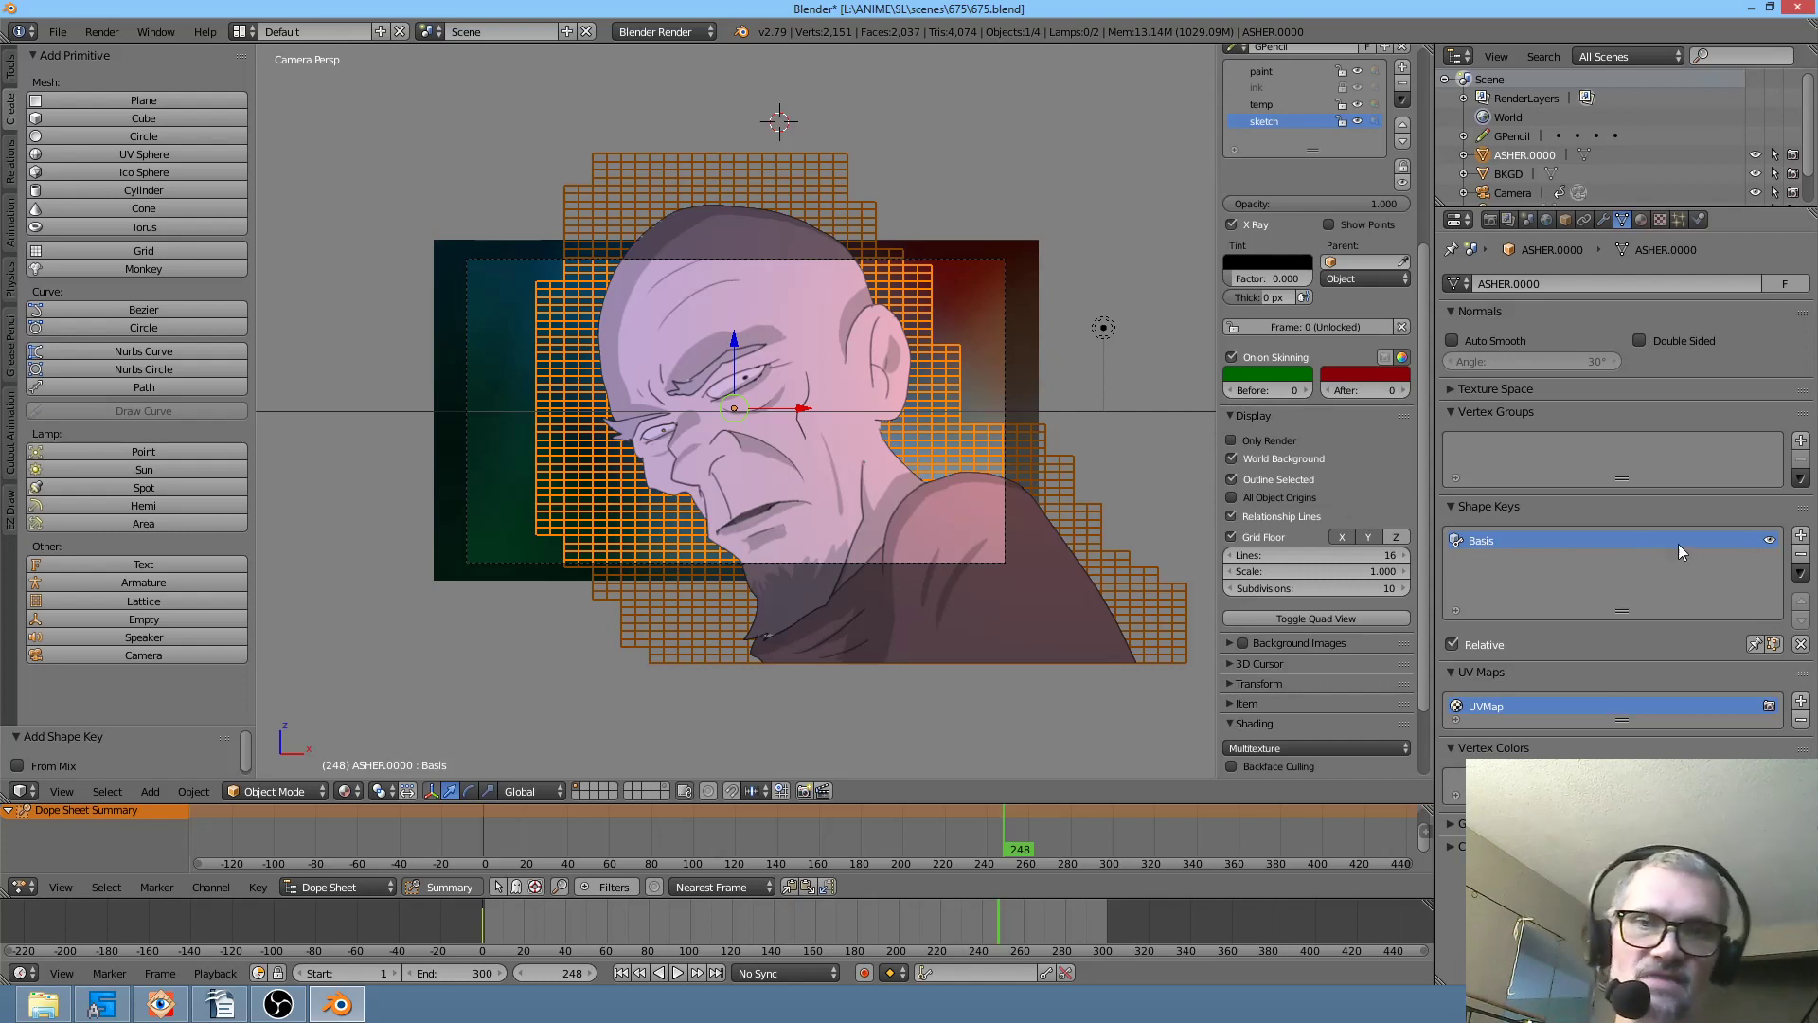
click(1801, 536)
click(1801, 536)
- Rename the two new shape keys "scowl eyes" and "mouth"
double_click(1492, 559)
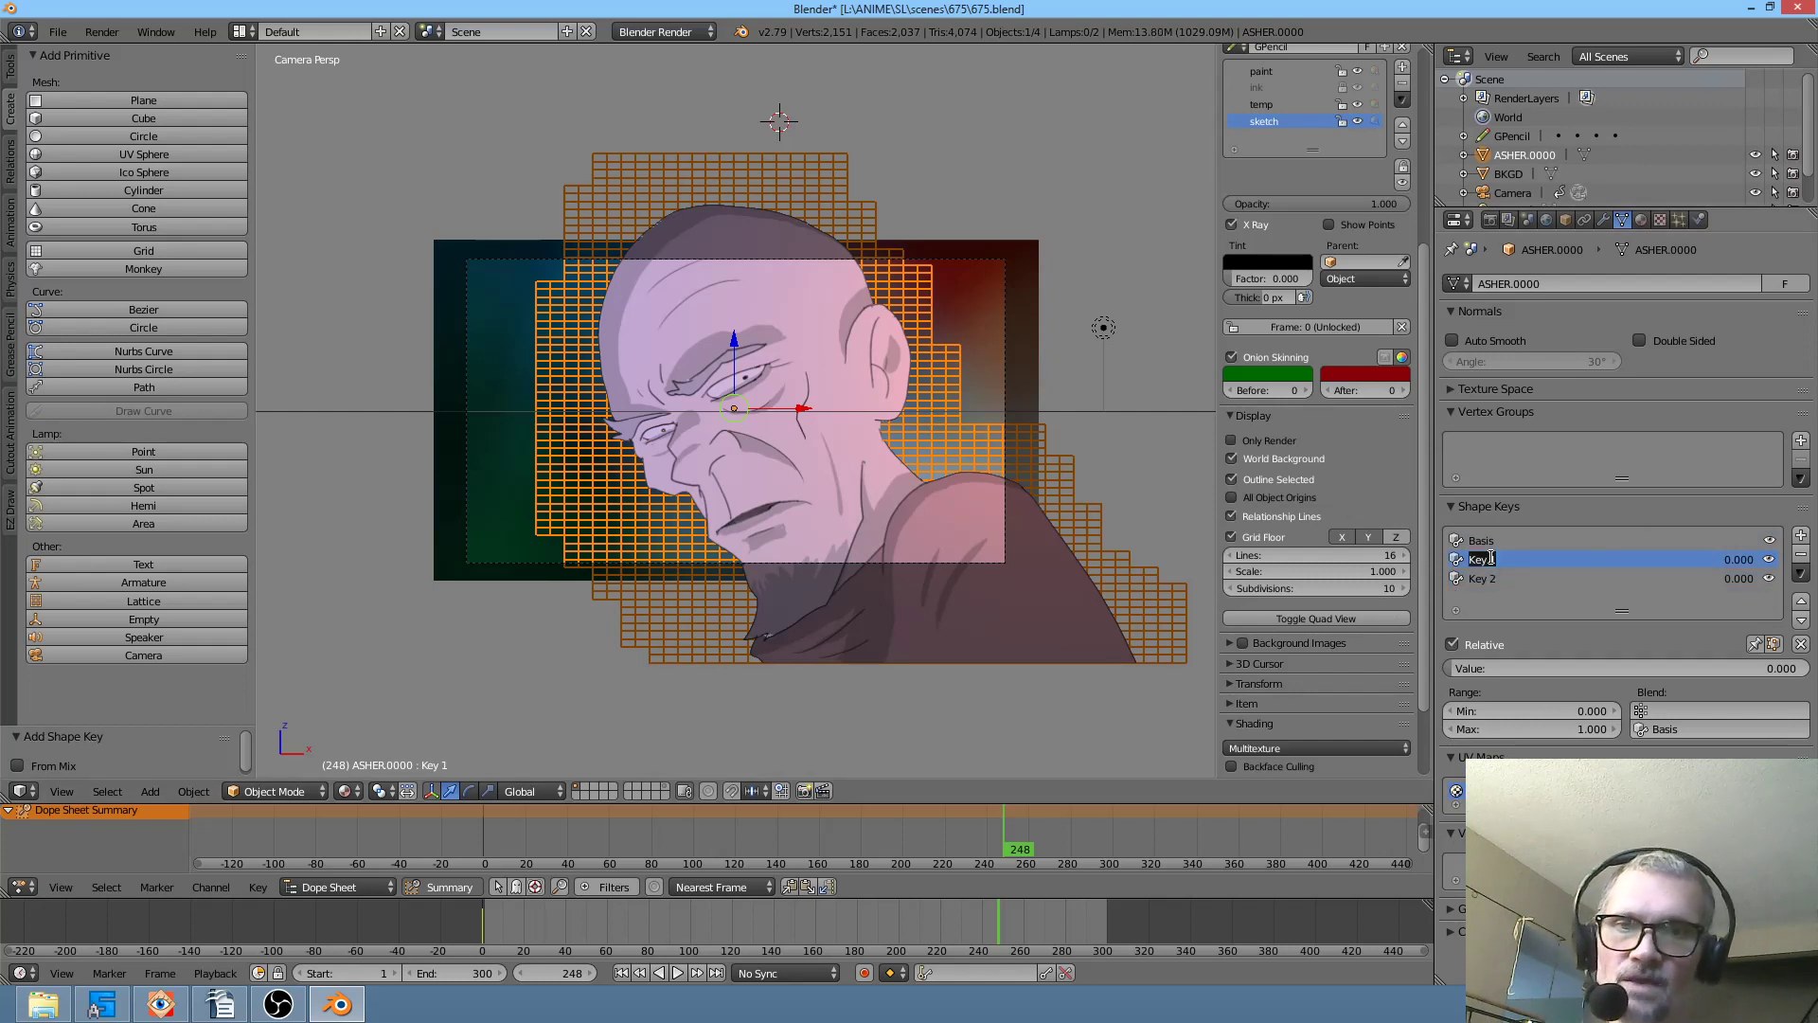
text(scowl)
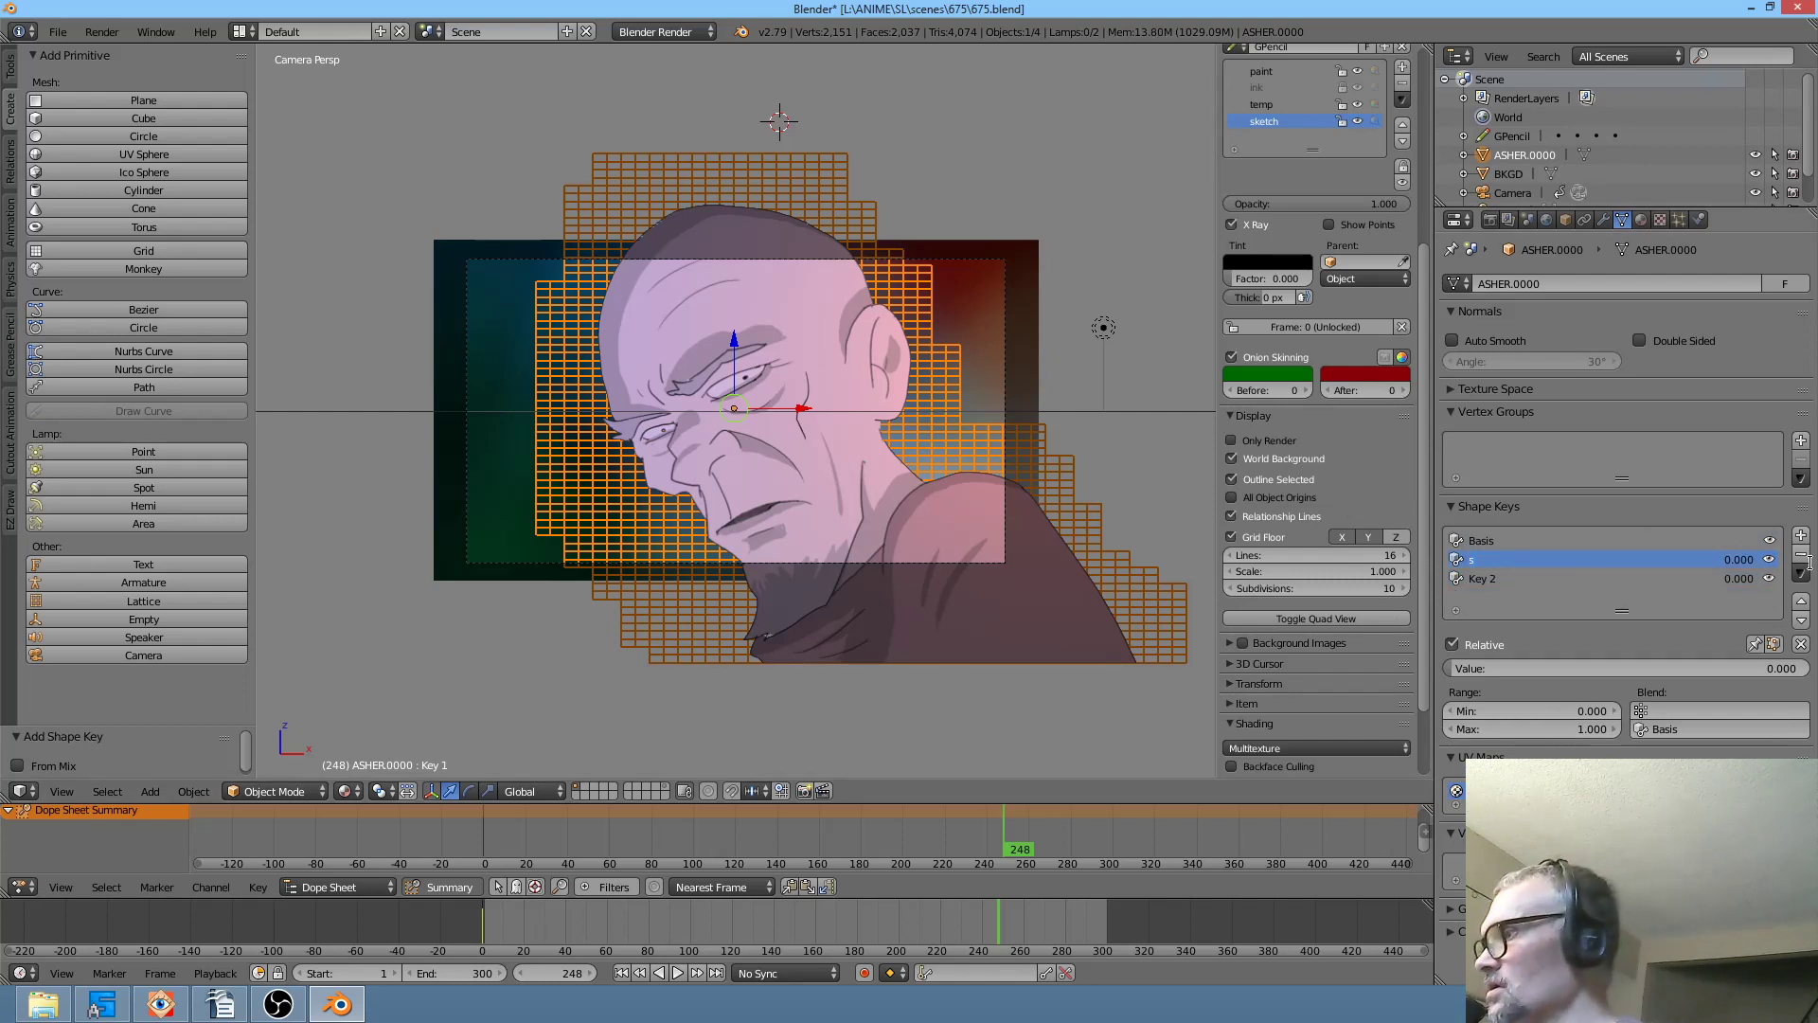
key(Return)
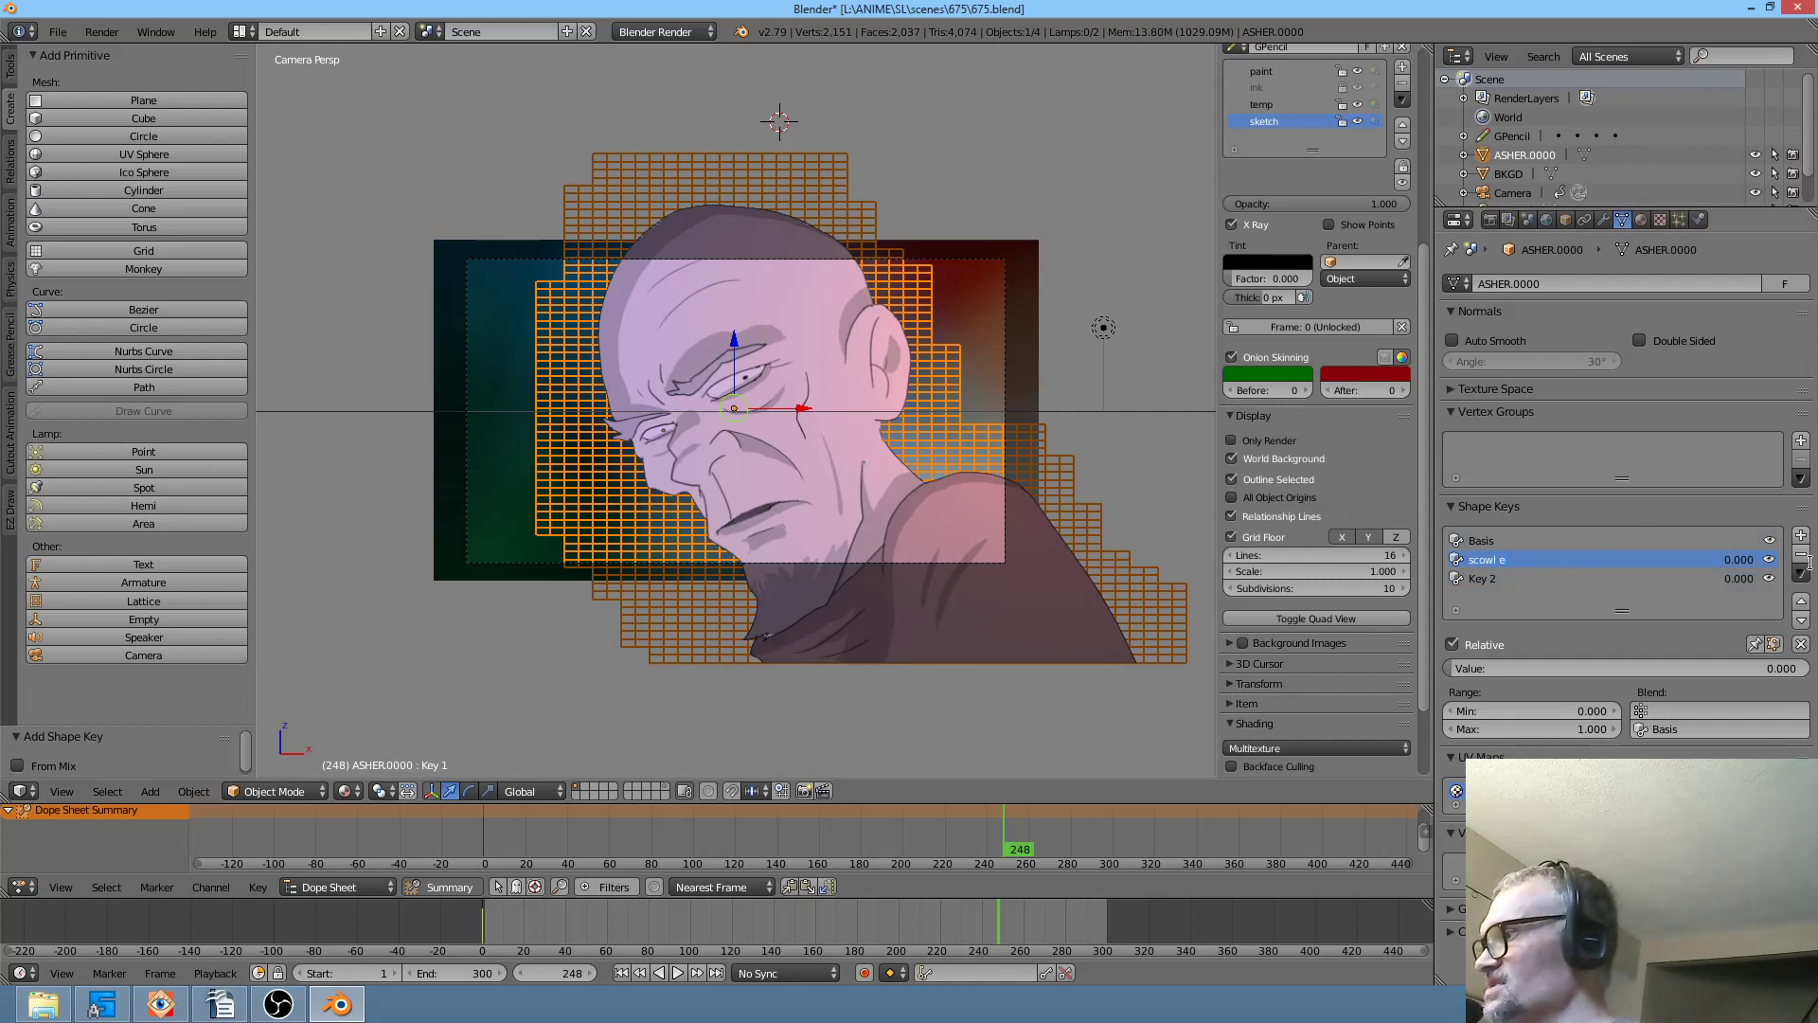
double_click(1557, 577)
text(mouth)
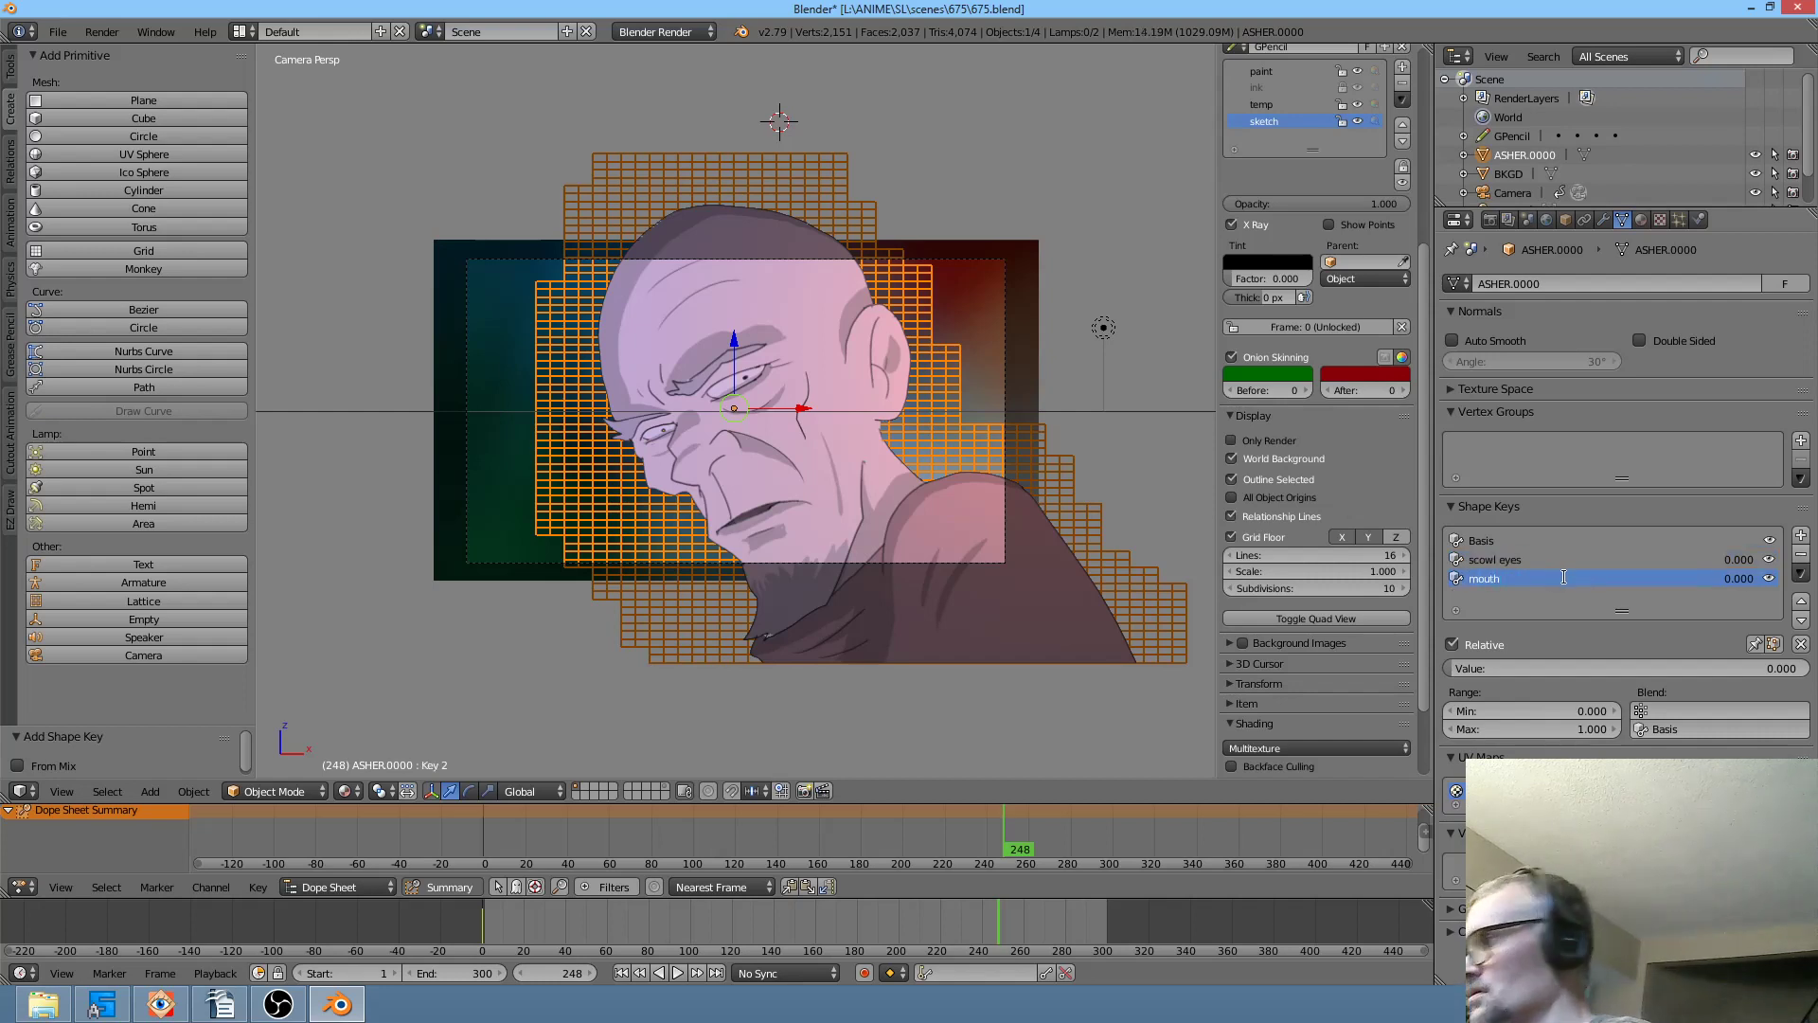
key(Return)
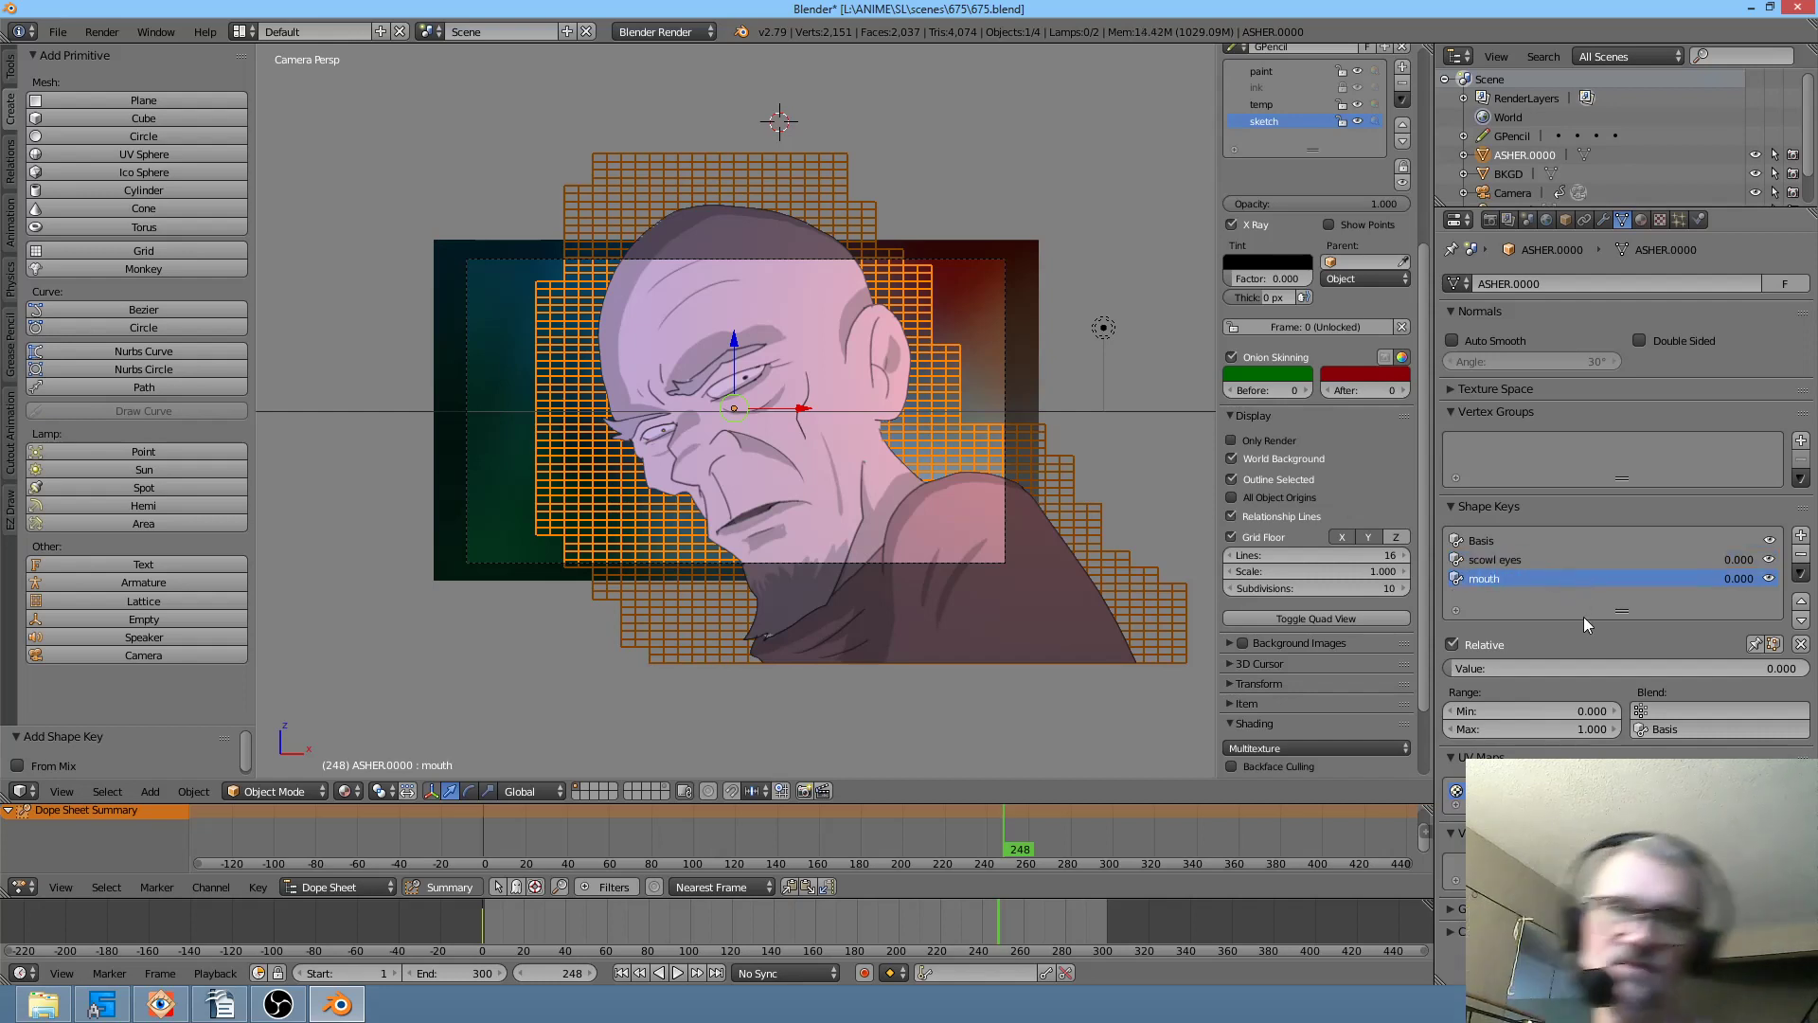
- With the scowl eyes shape key active, enter Edit Mode and pull the near inner eyebrow down with proportional size 0.24, adjusting the vertices under the eye
click(1547, 559)
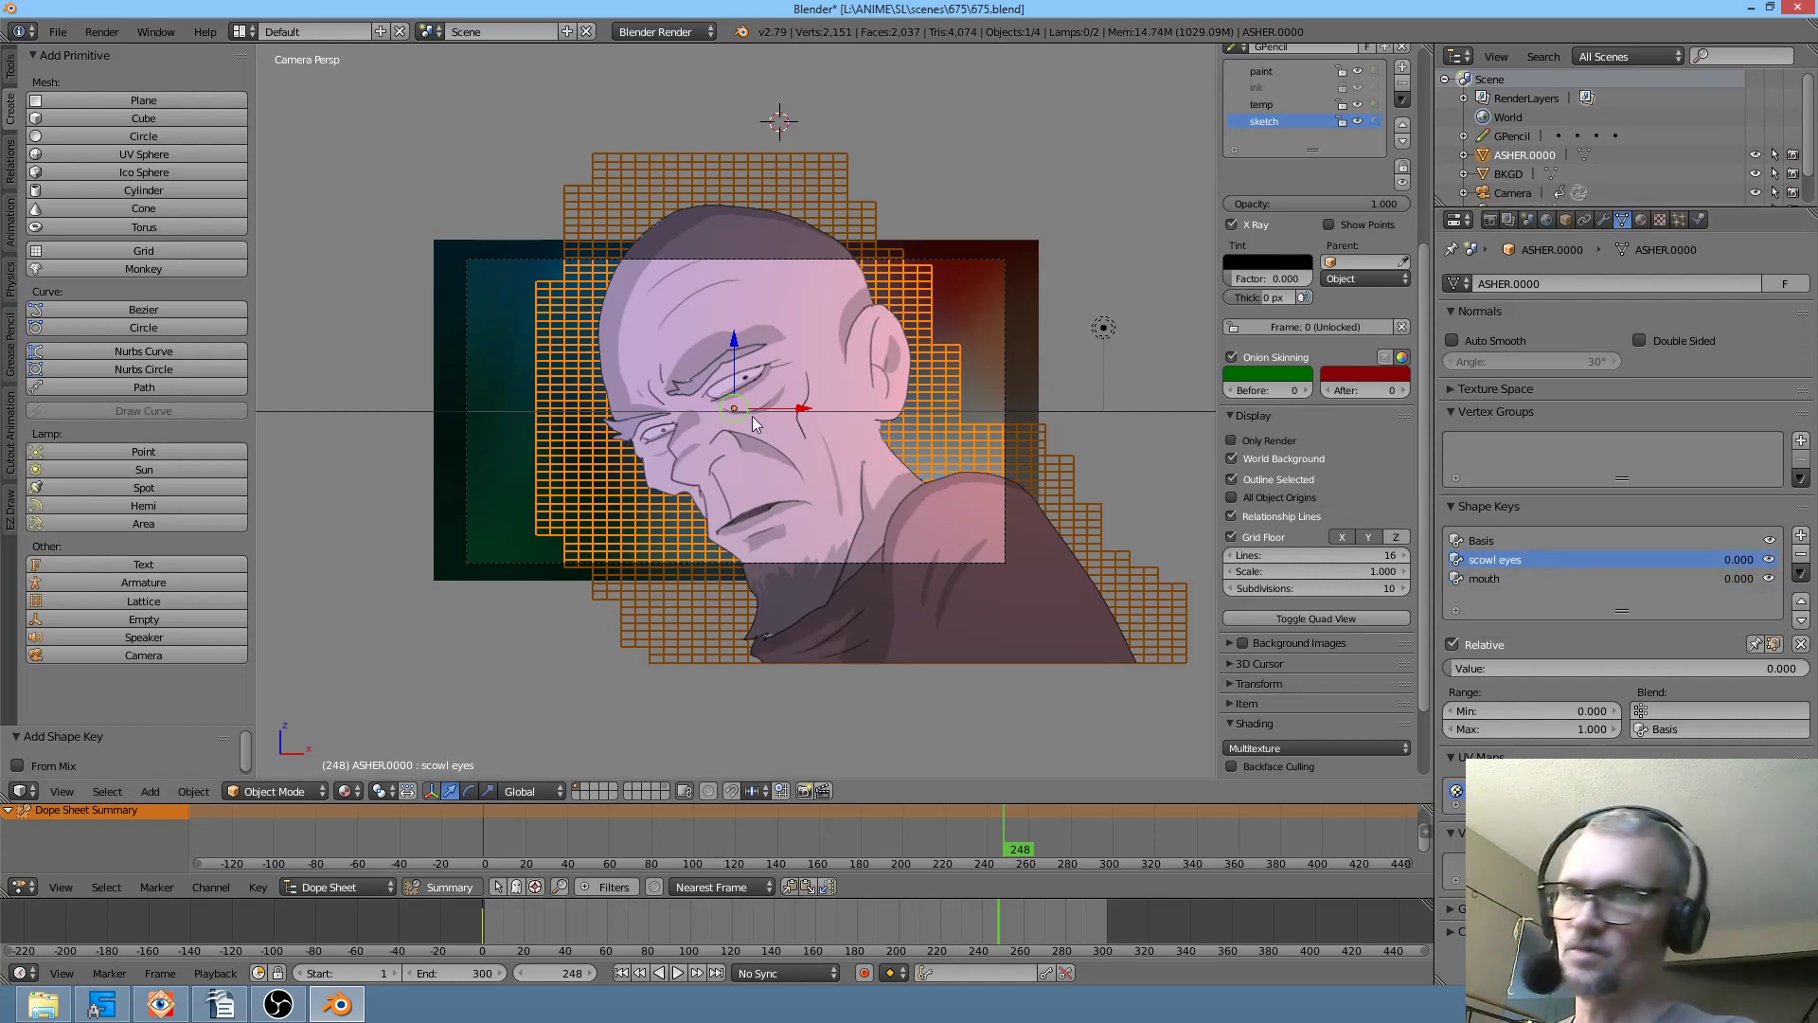
key(Tab)
scroll(743, 402, up, 5)
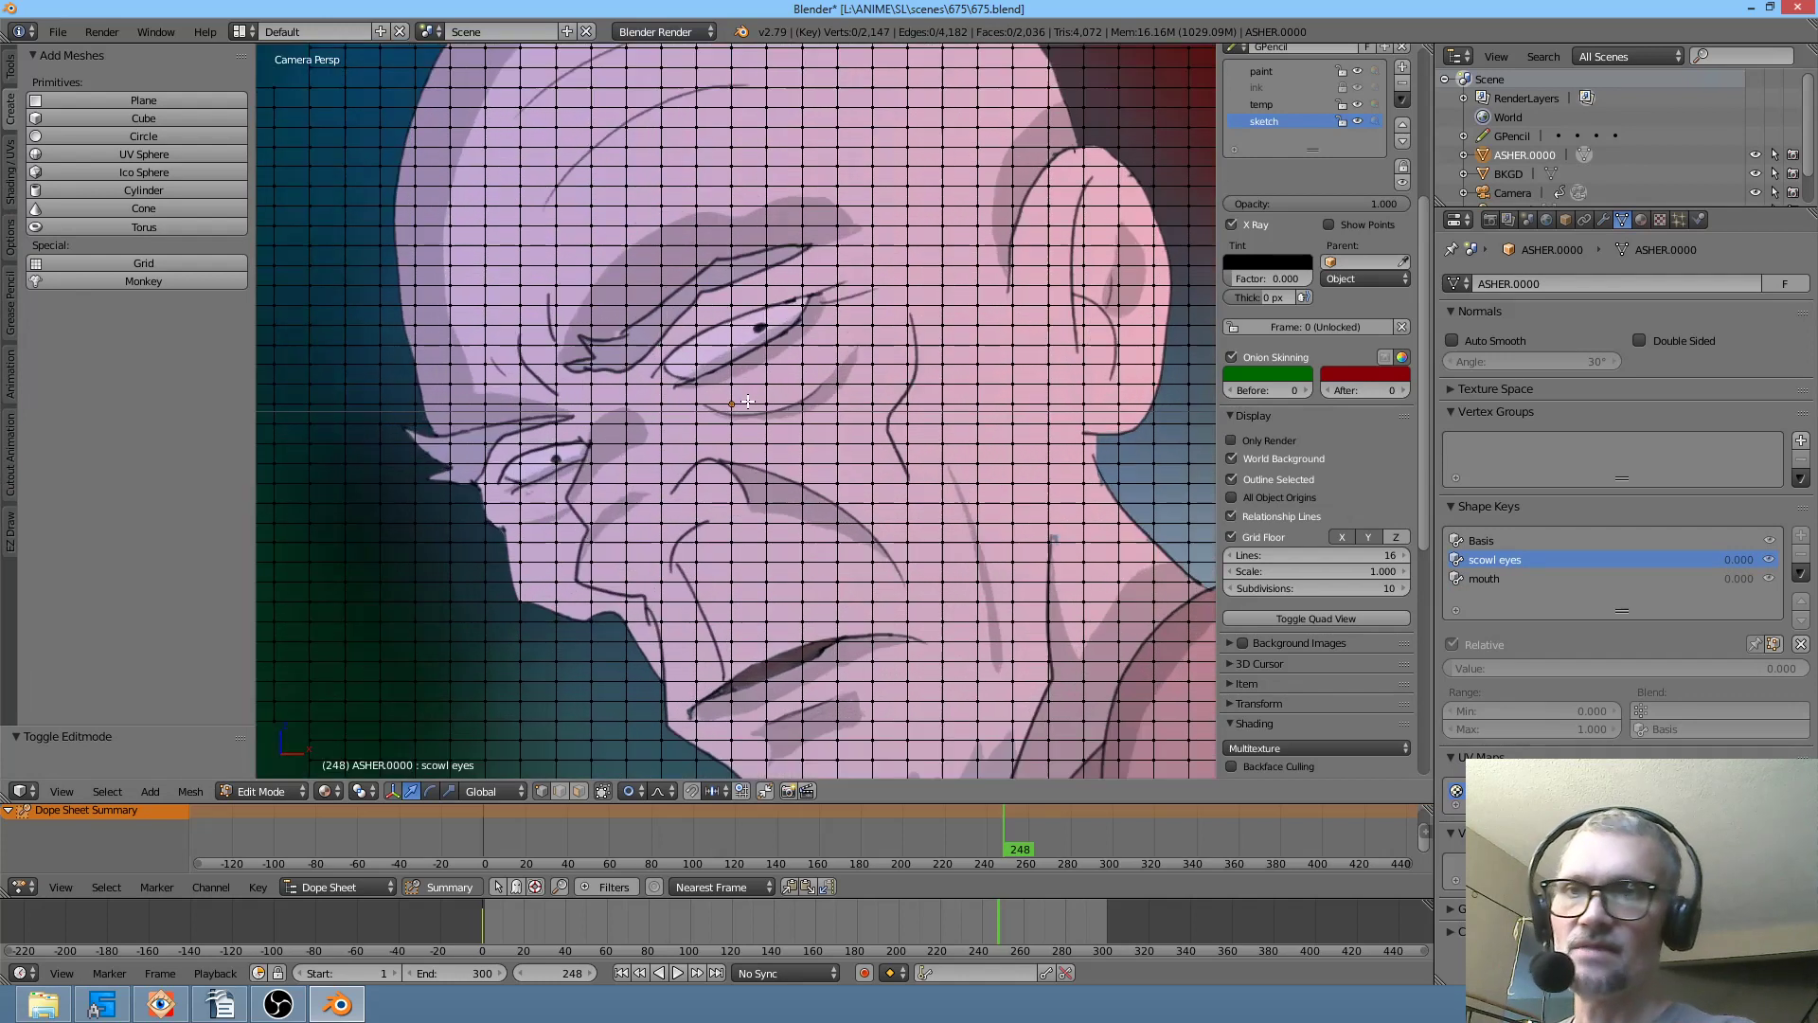
right_click(614, 305)
key(g)
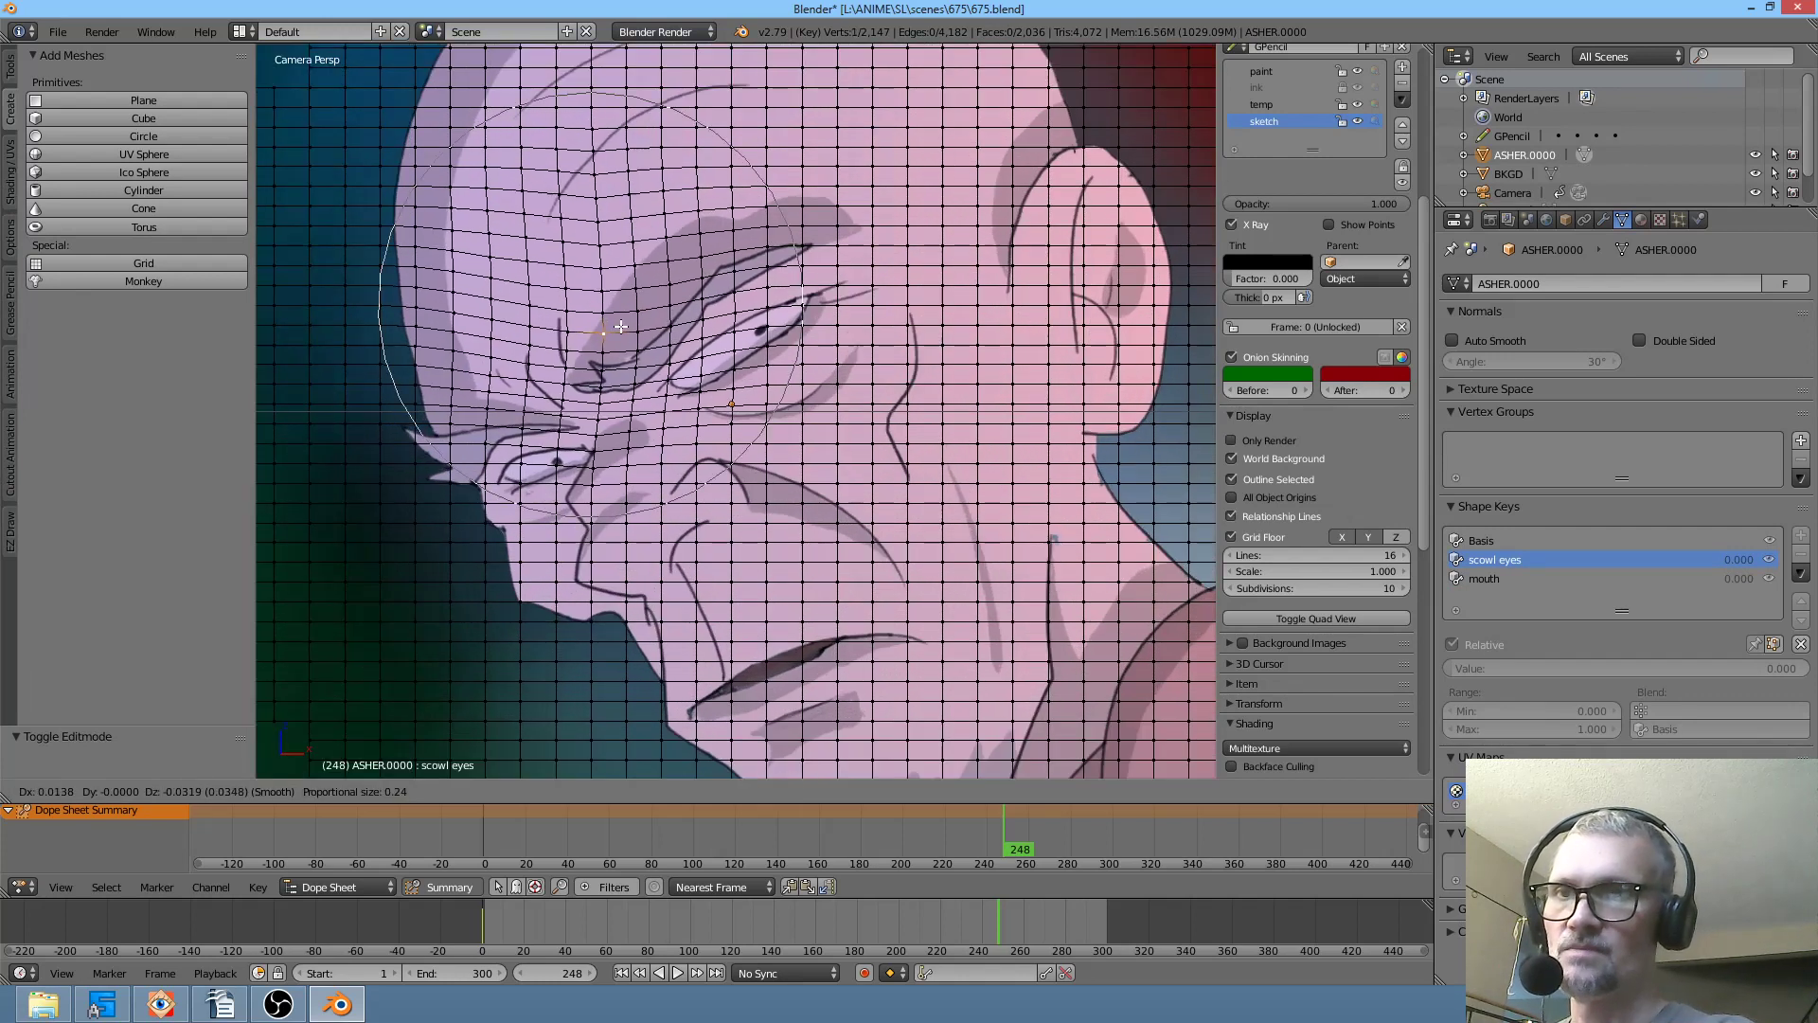
click(634, 330)
right_click(694, 428)
key(g)
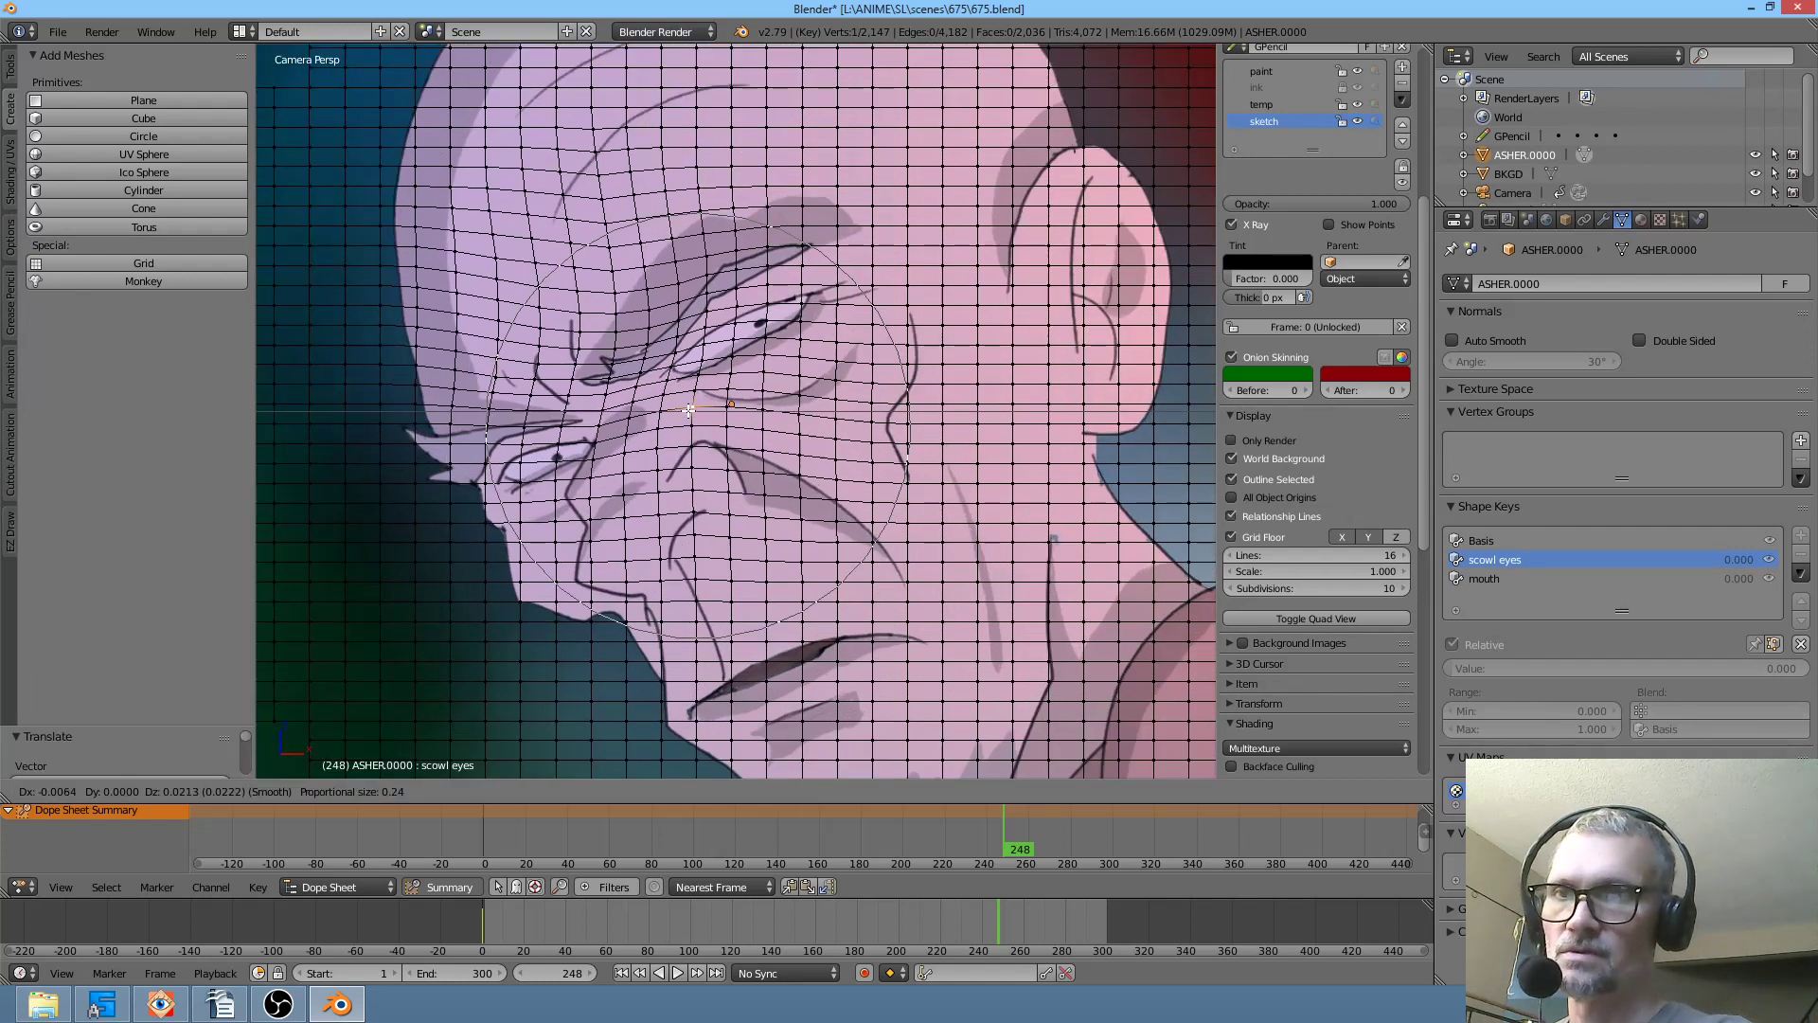
right_click(686, 413)
- Shift the inner end of the near eyebrow and the inner eye corner with proportional editing to tighten the scowl
right_click(602, 391)
key(g)
click(622, 388)
right_click(711, 373)
key(g)
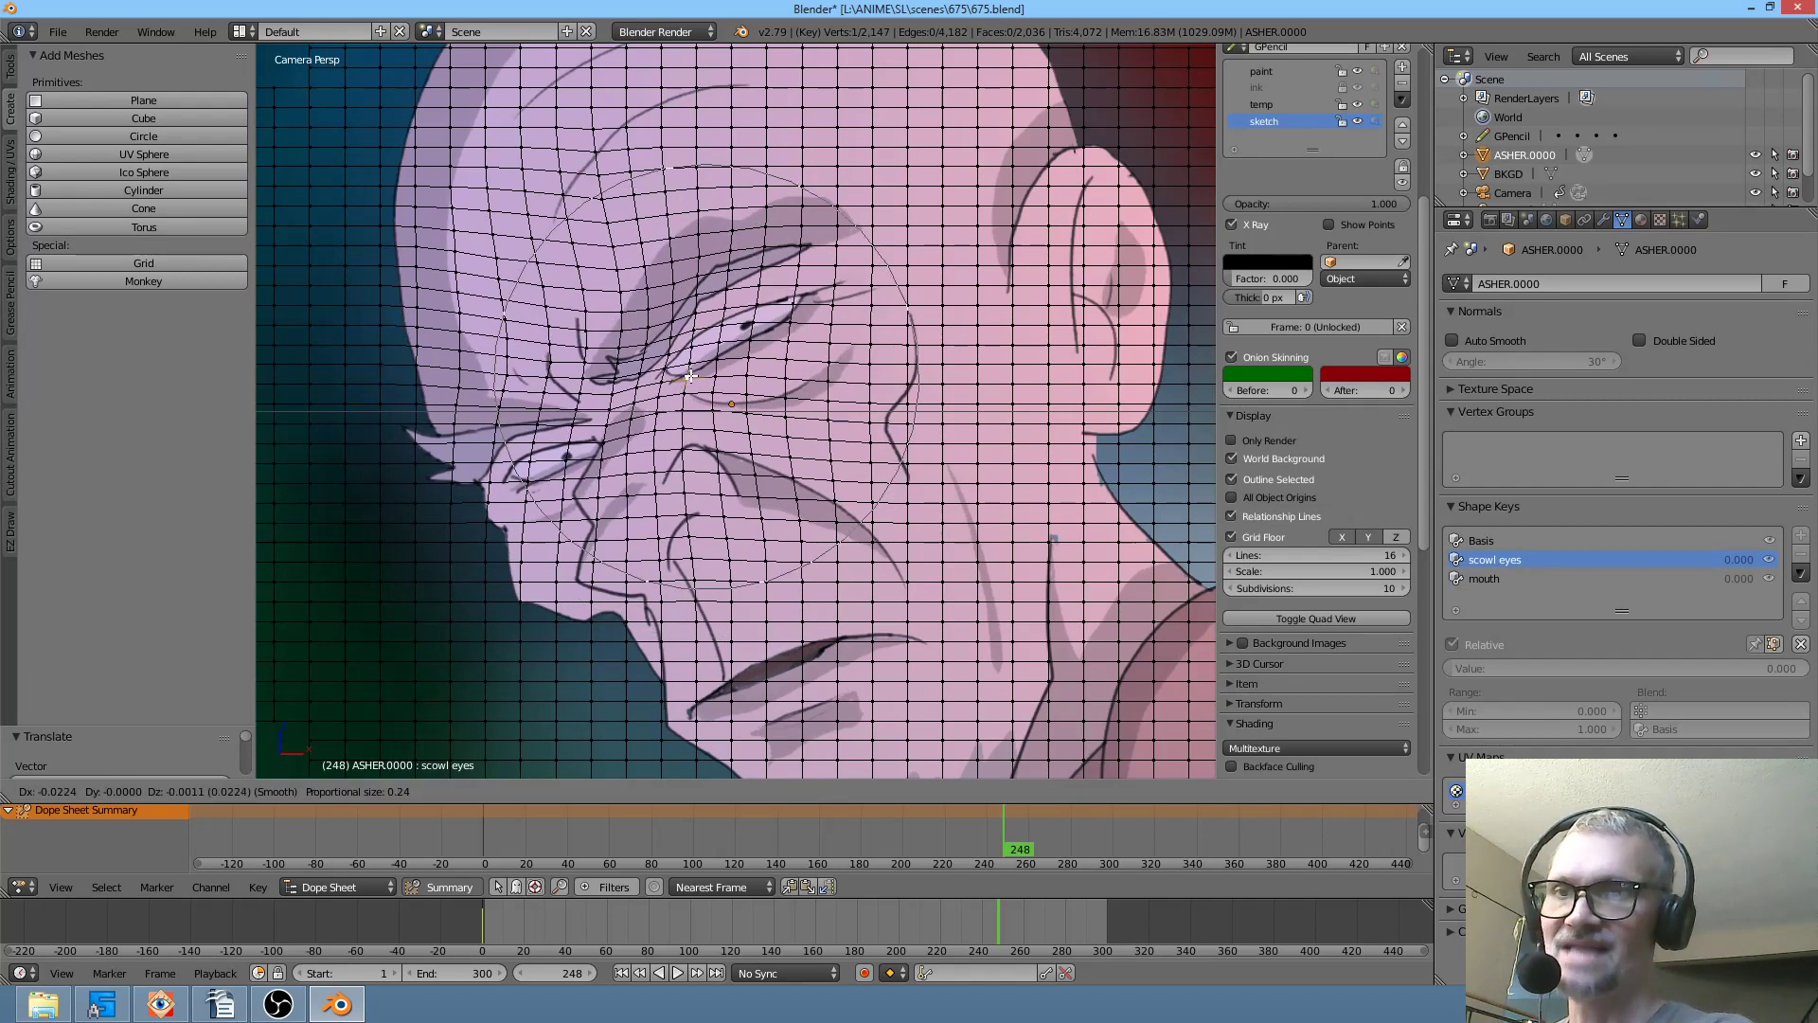
click(699, 379)
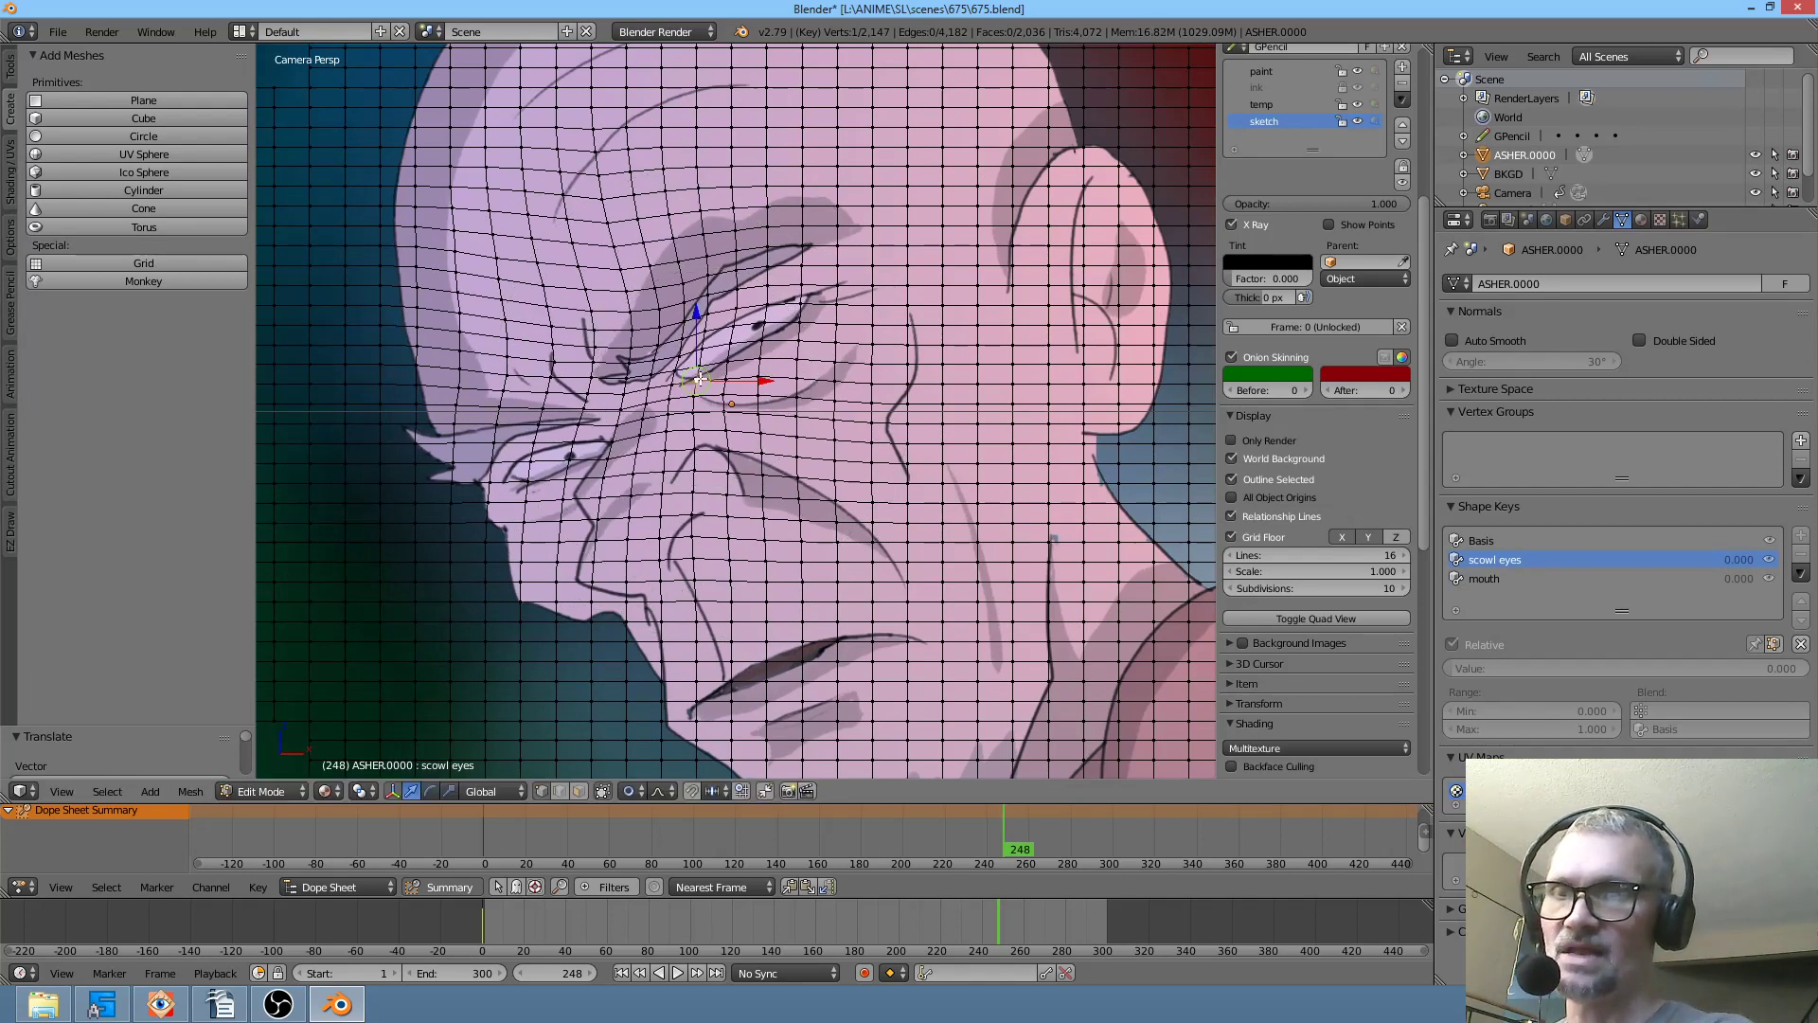
- Reshape the far brow and eye beside the nose bridge, making the last move with a proportional size of 0.06
right_click(580, 425)
key(g)
click(583, 416)
right_click(613, 460)
key(g)
click(613, 437)
right_click(593, 405)
key(g)
scroll(600, 415, up, 3)
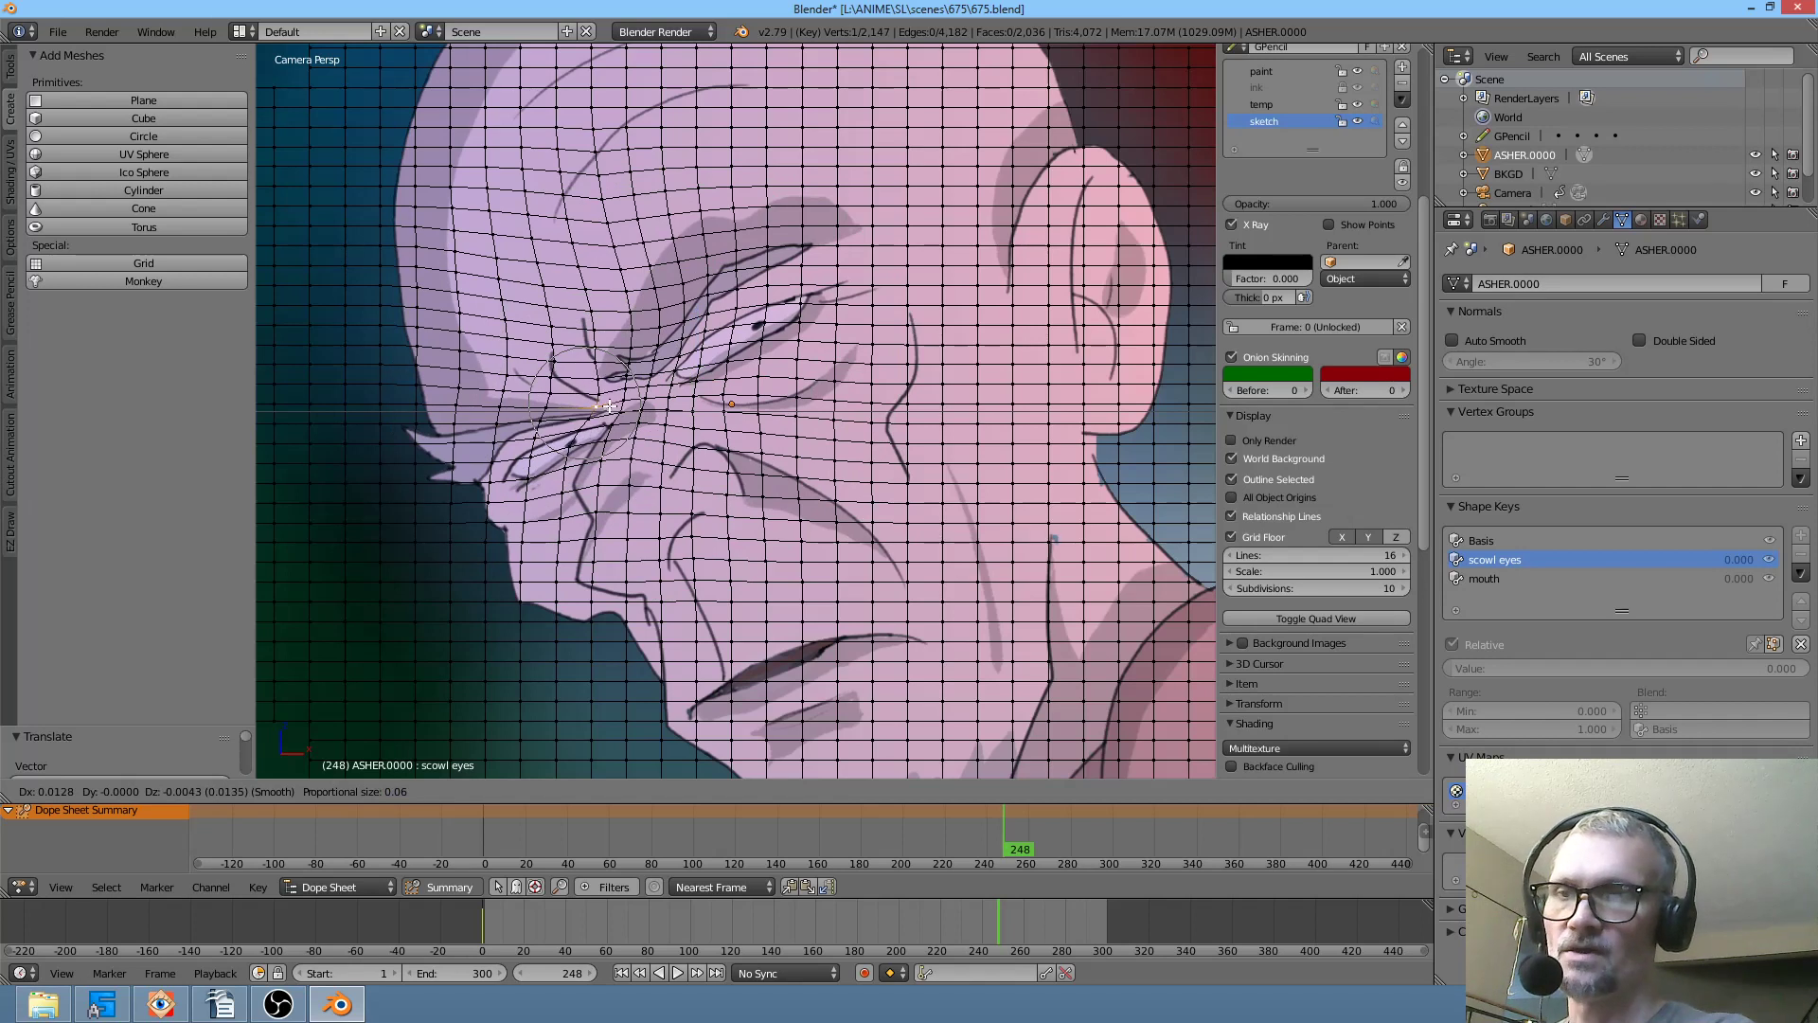
click(608, 402)
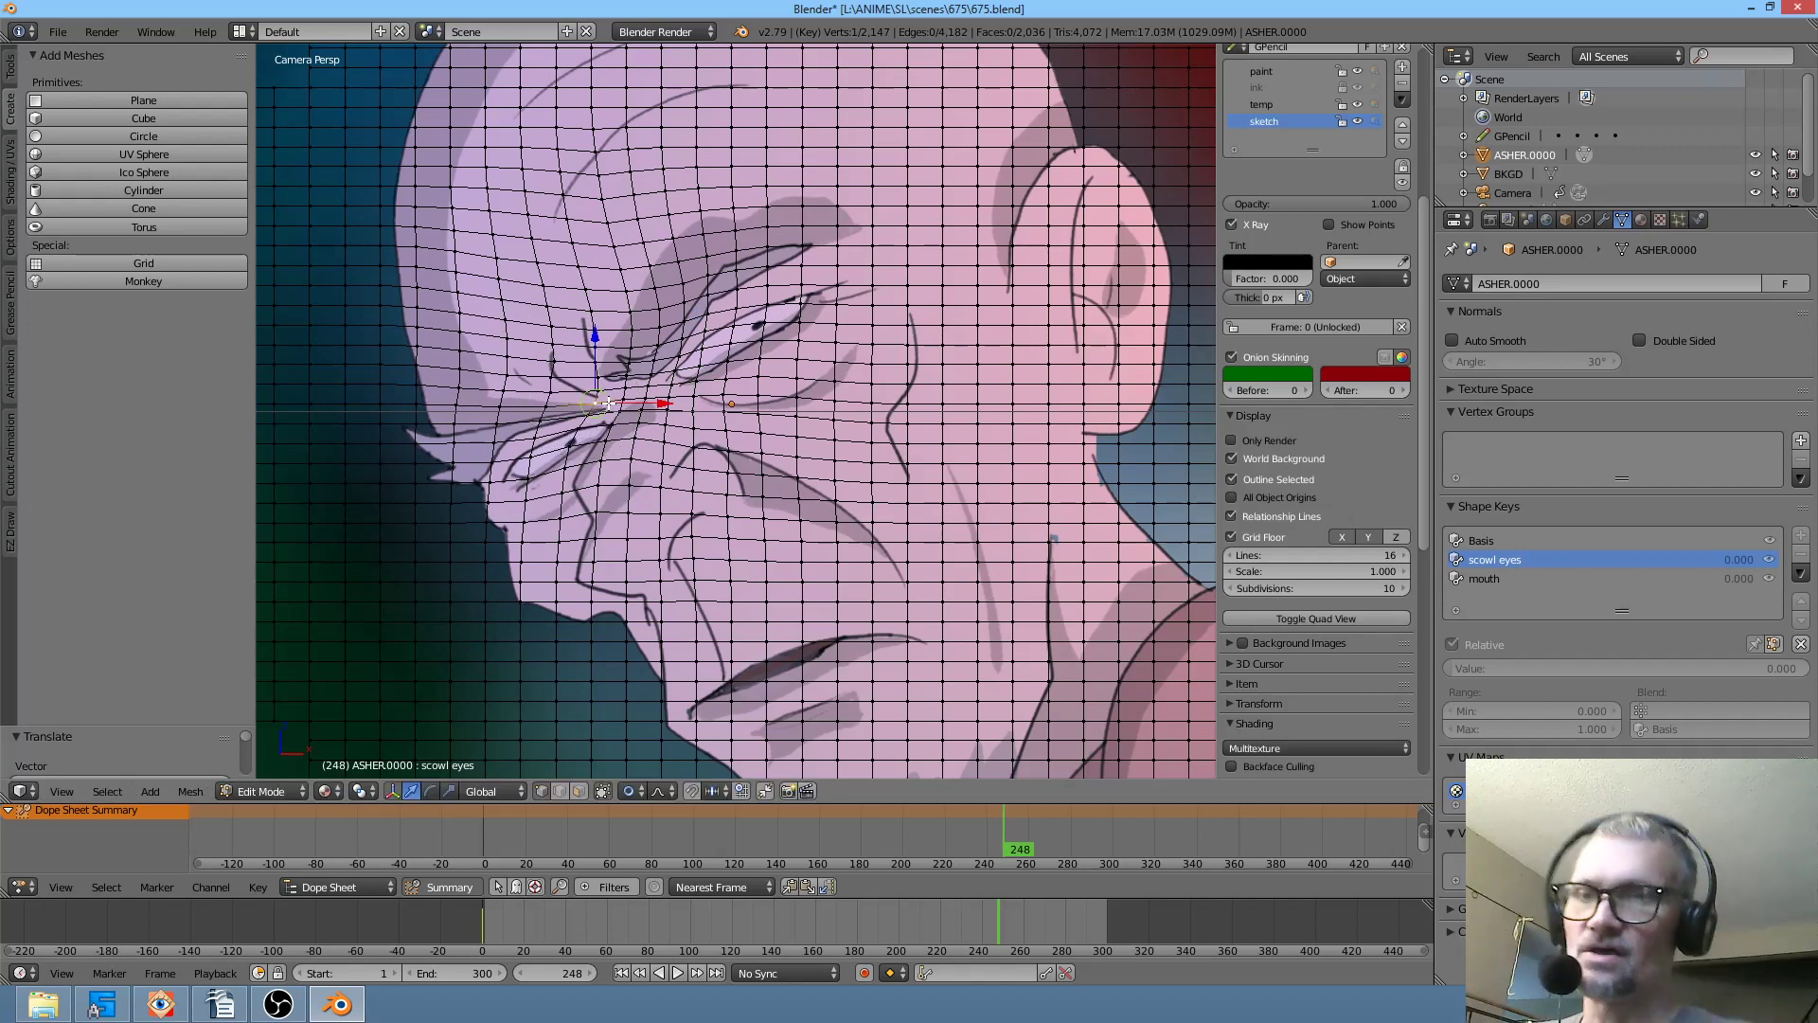
- Play the animation, go to frame 298, and compare the edited scowl eyes shape in Edit Mode with the face in Object Mode
key(alt+a)
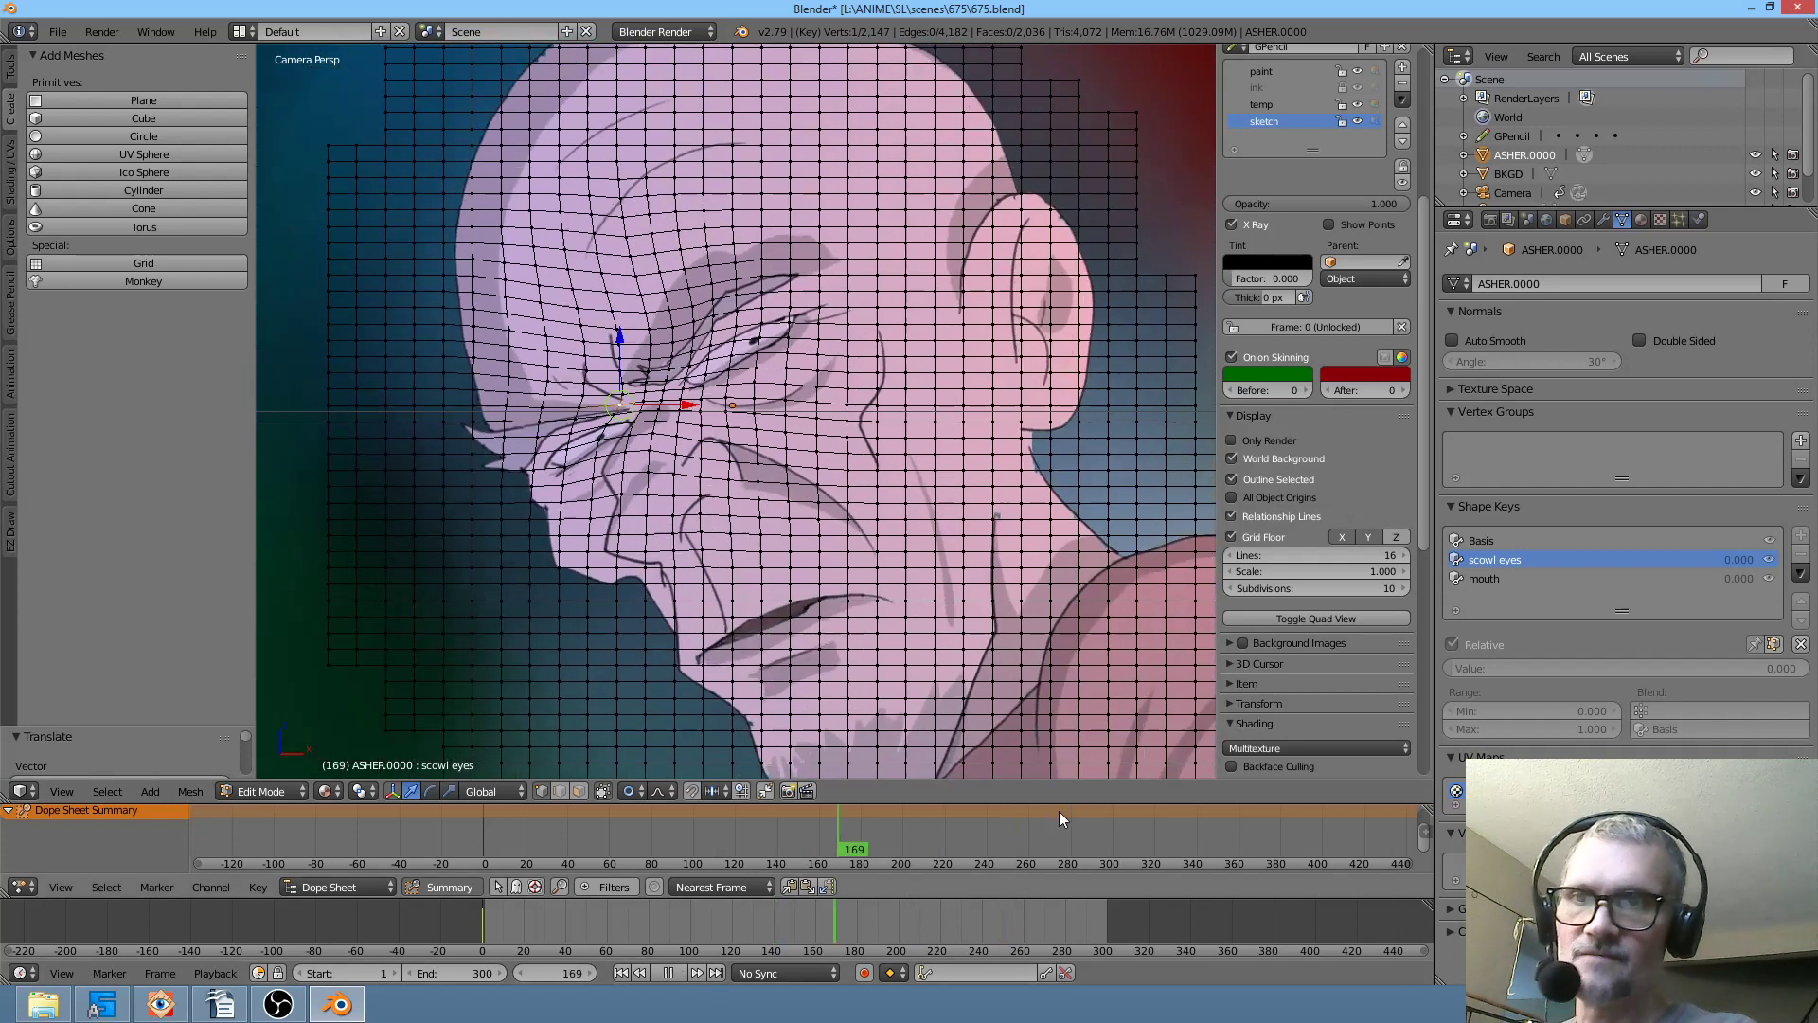
key(alt+a)
click(1110, 833)
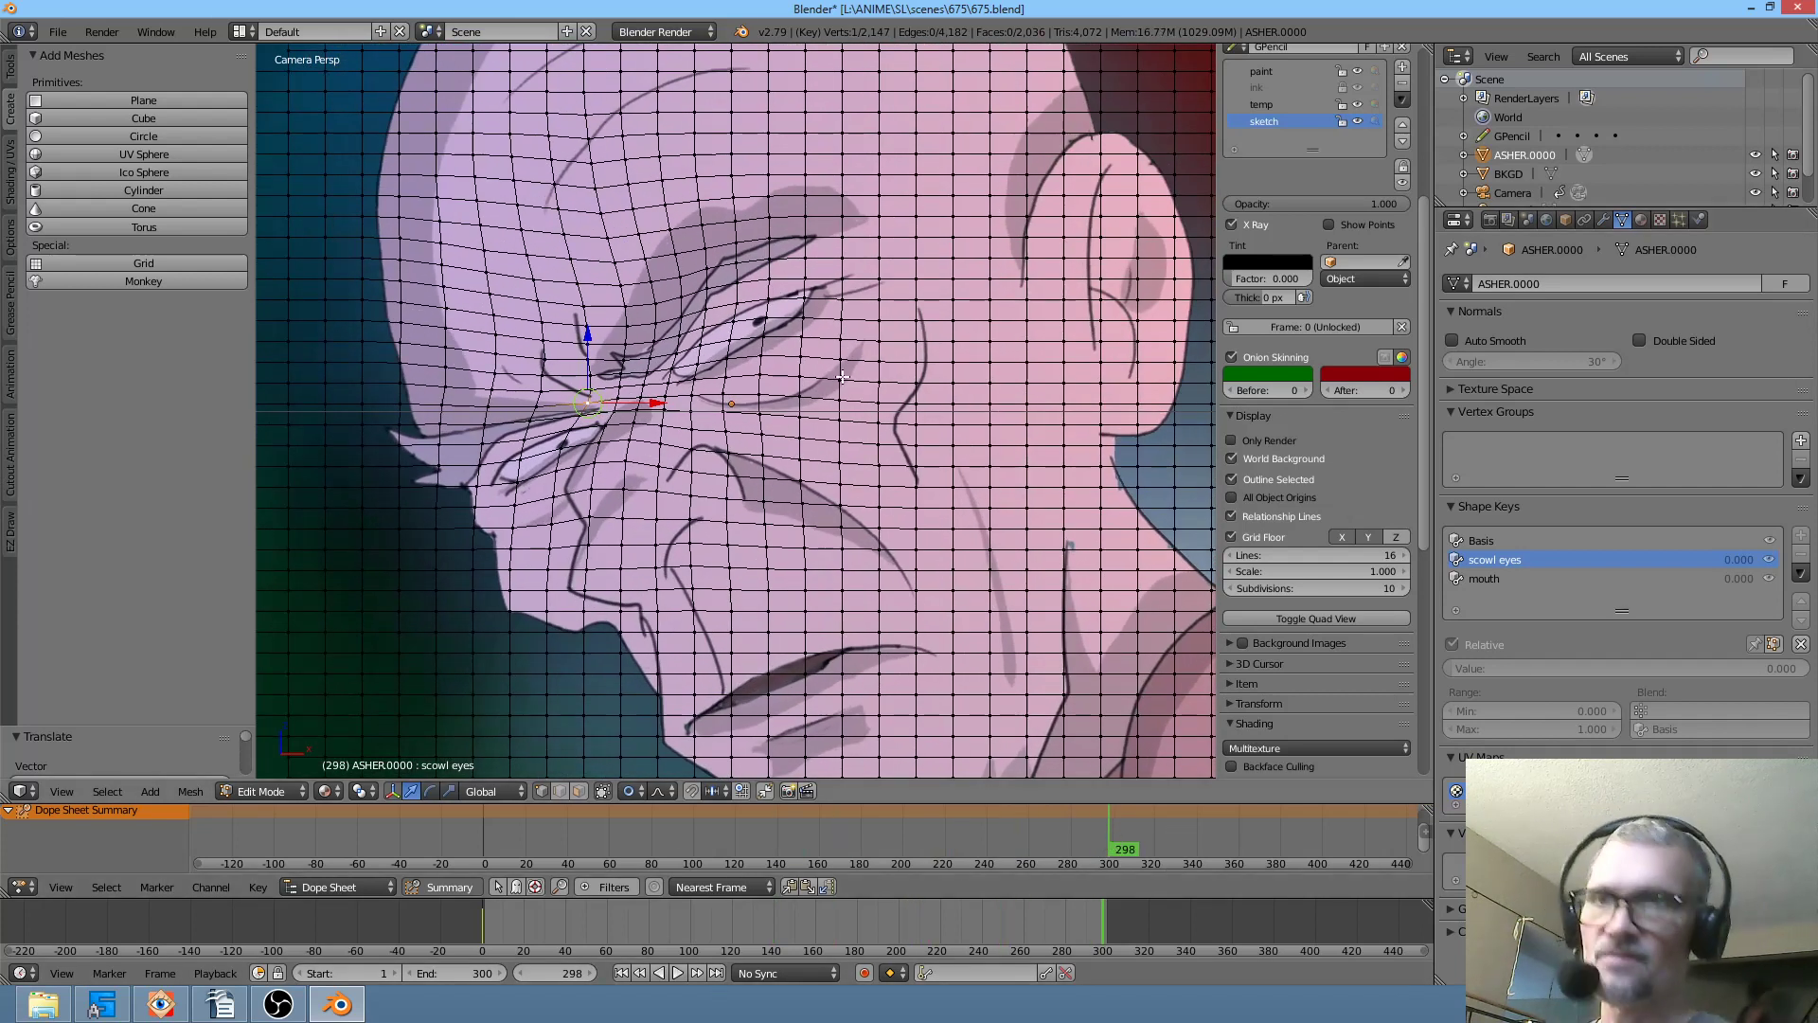
key(Tab)
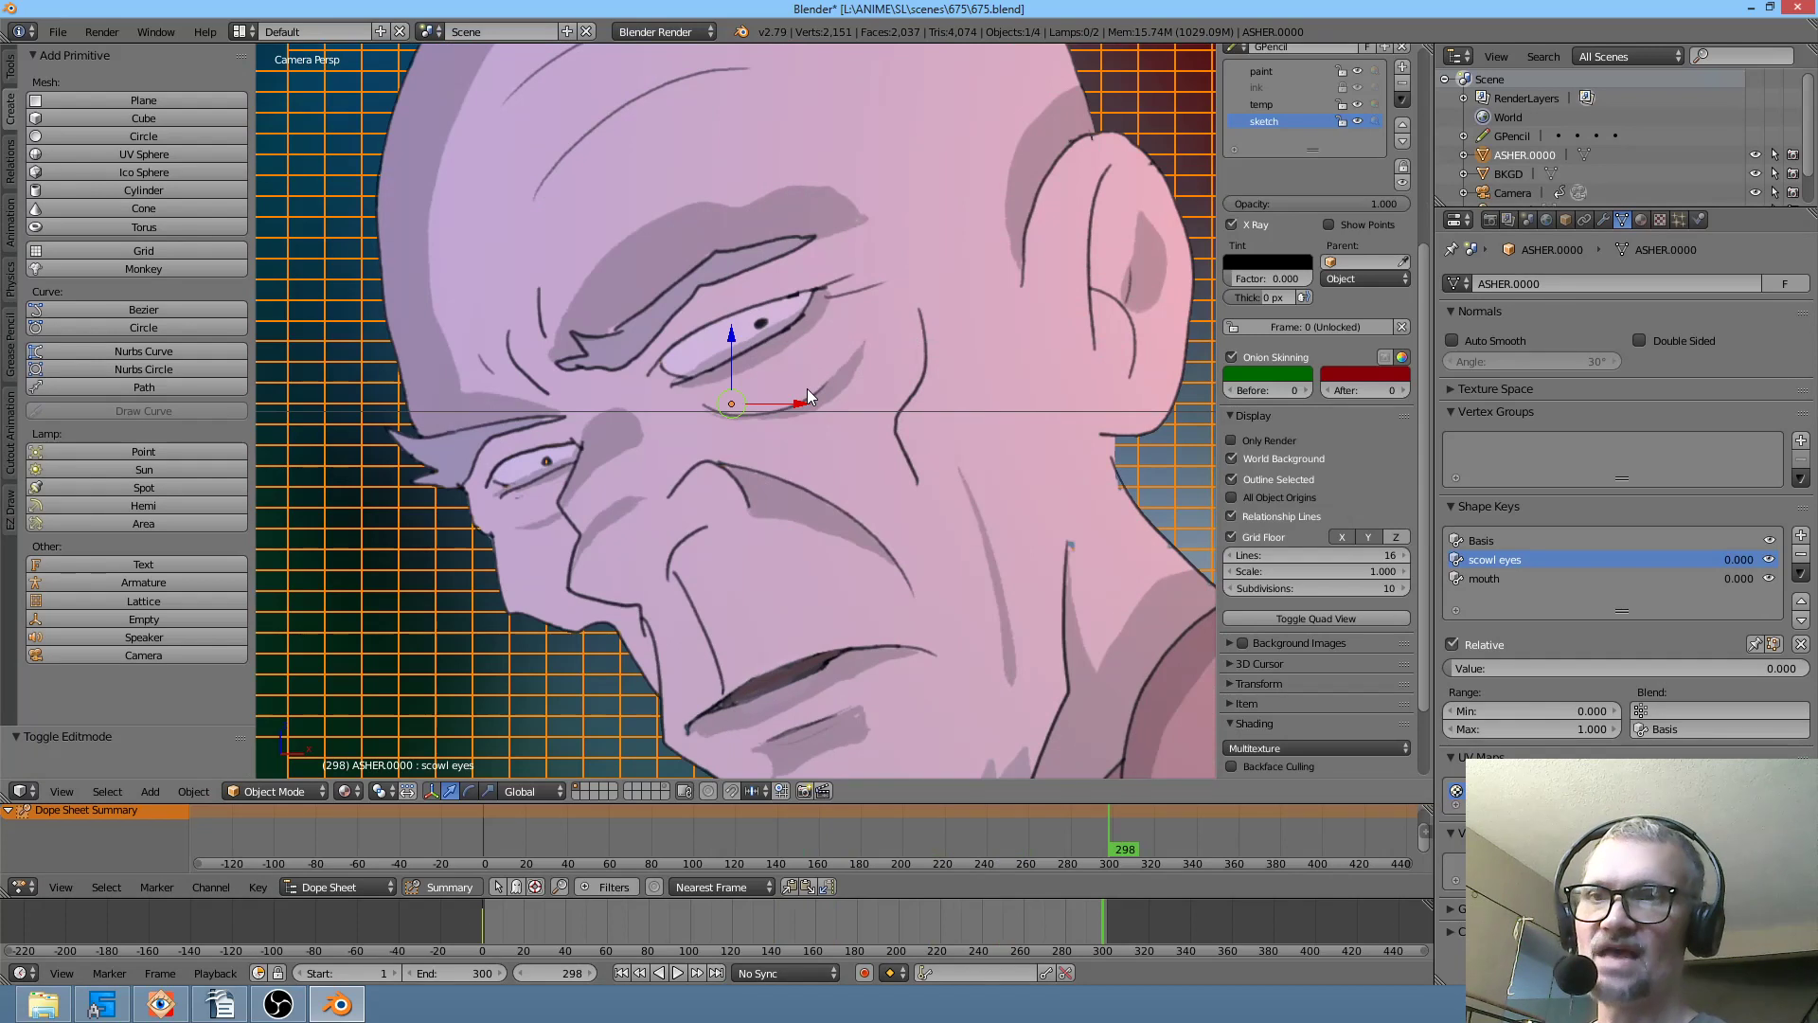
key(Tab)
key(Tab)
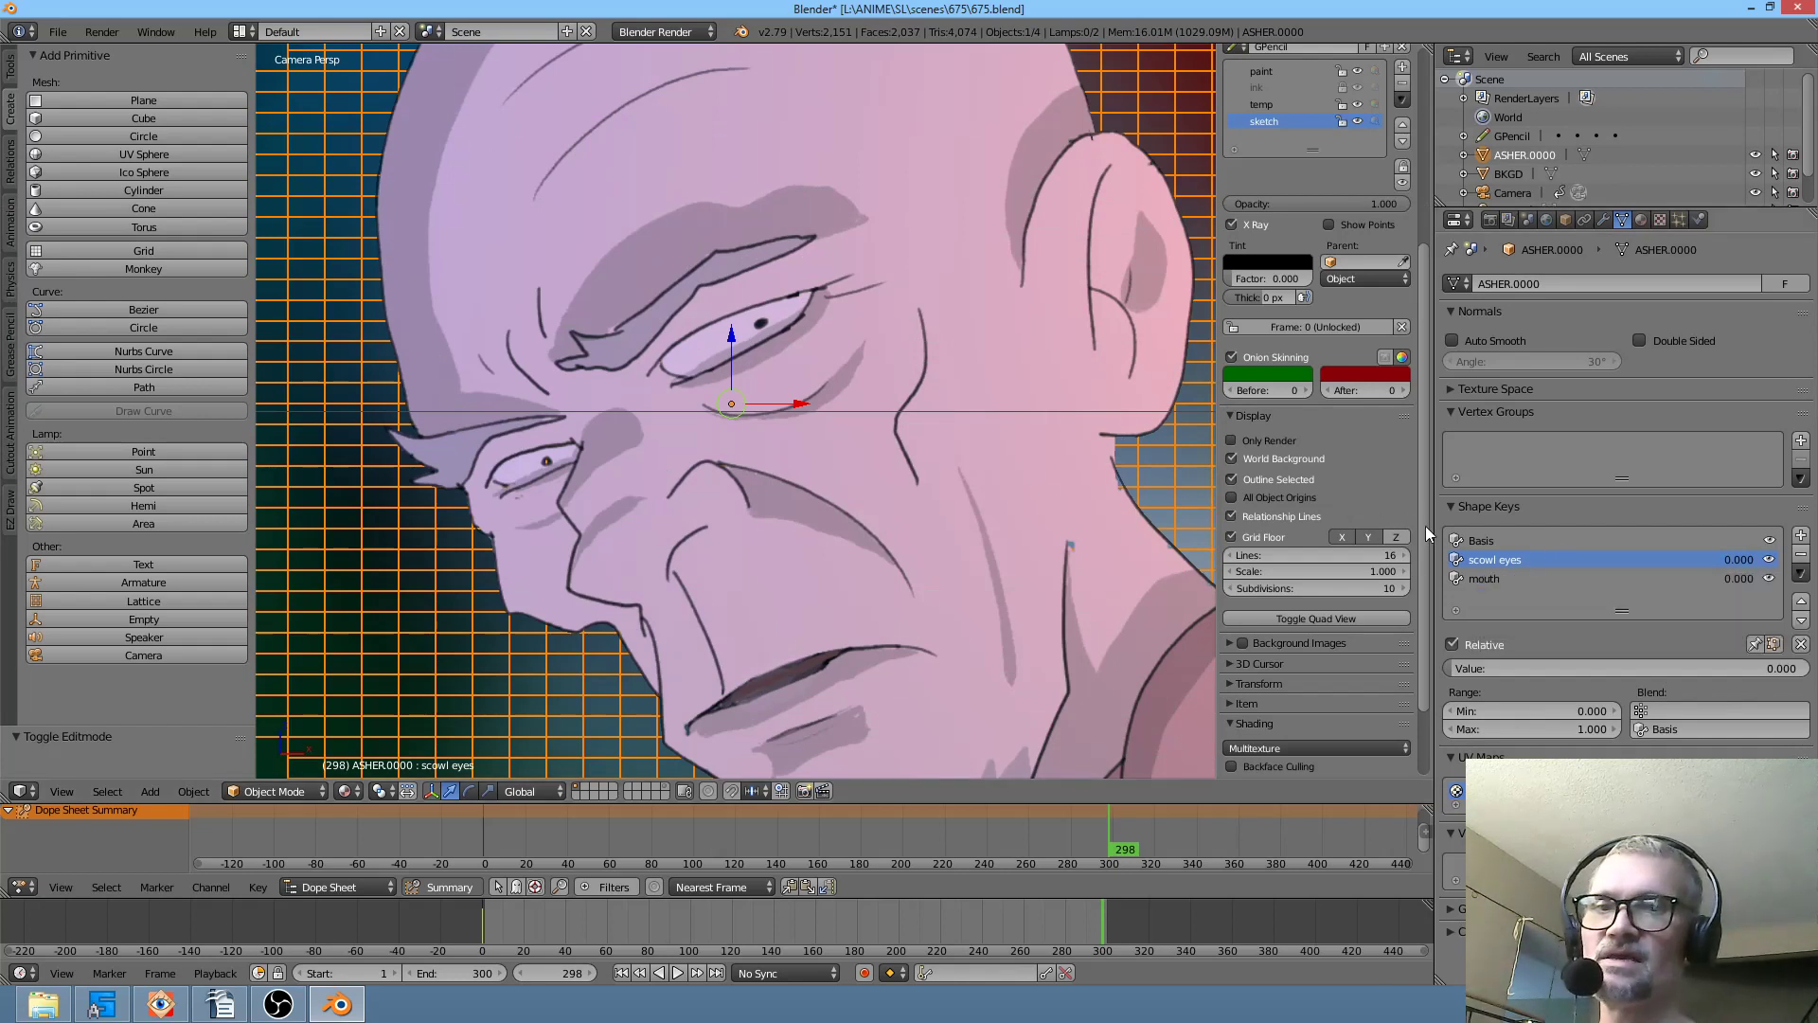
key(Tab)
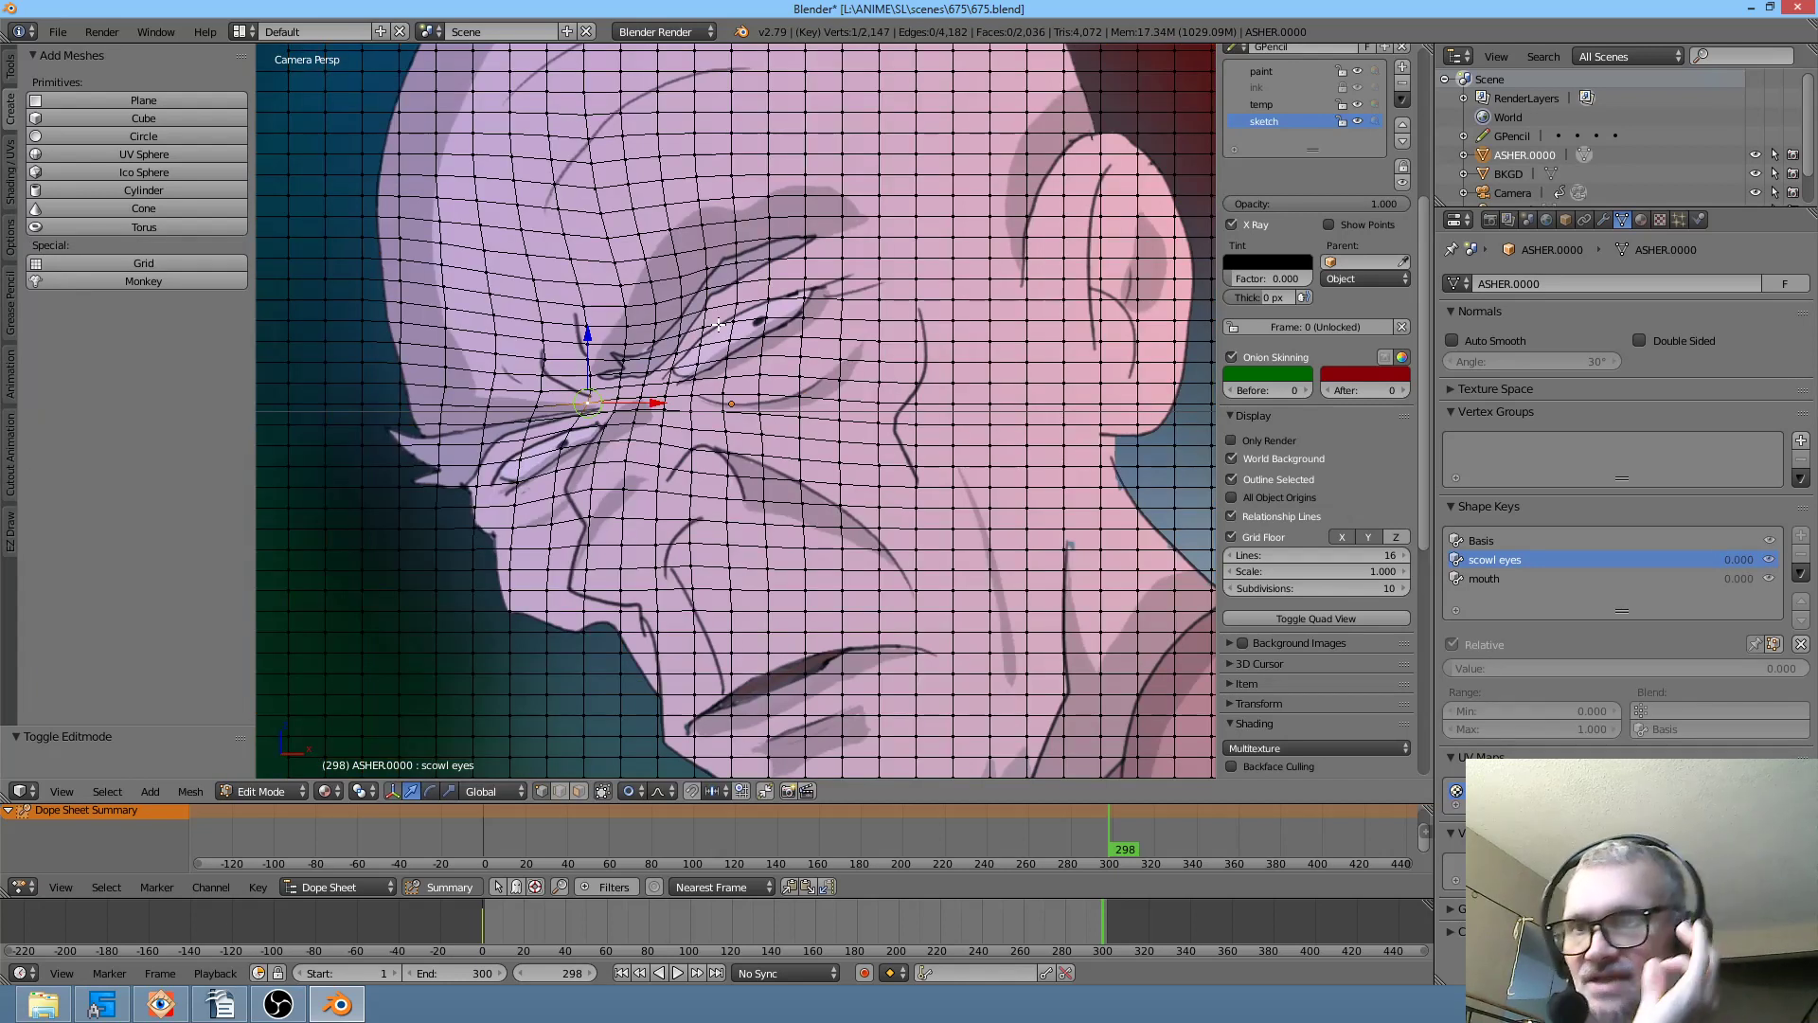
key(Tab)
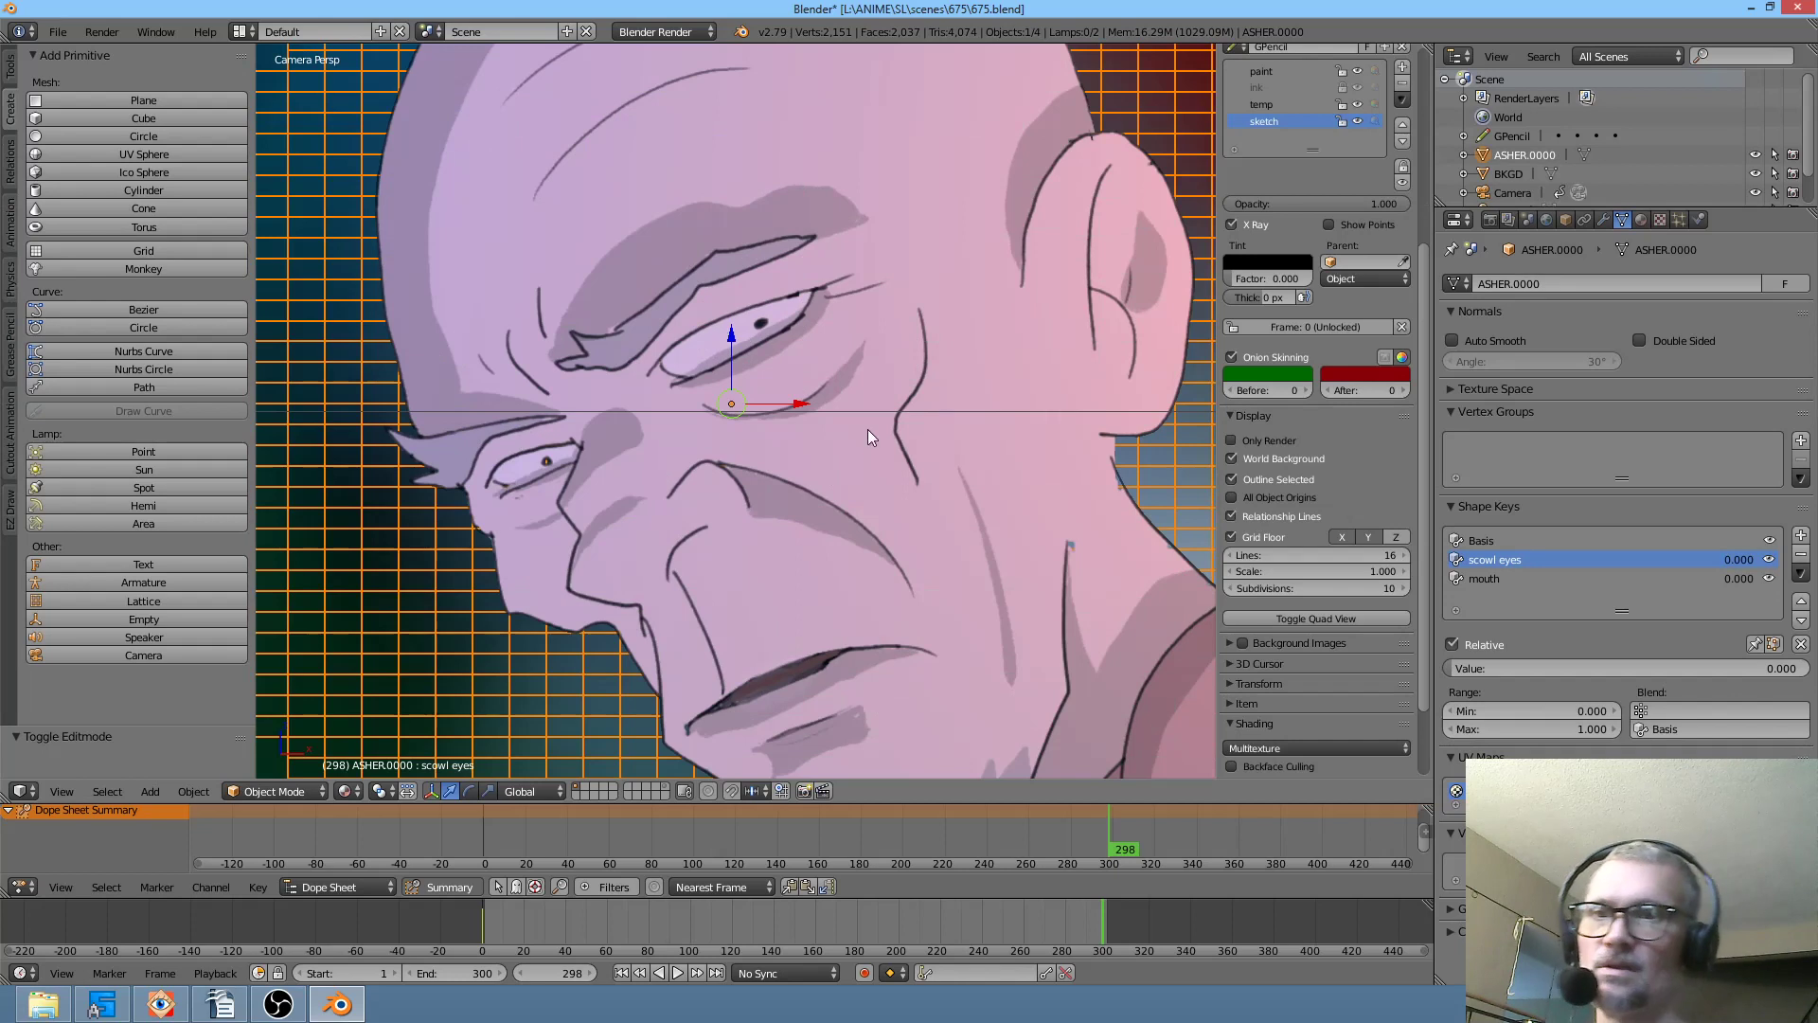
- Activate the mouth shape key in Edit Mode and pull the rear corner of the mouth down with proportional size 0.15
key(Tab)
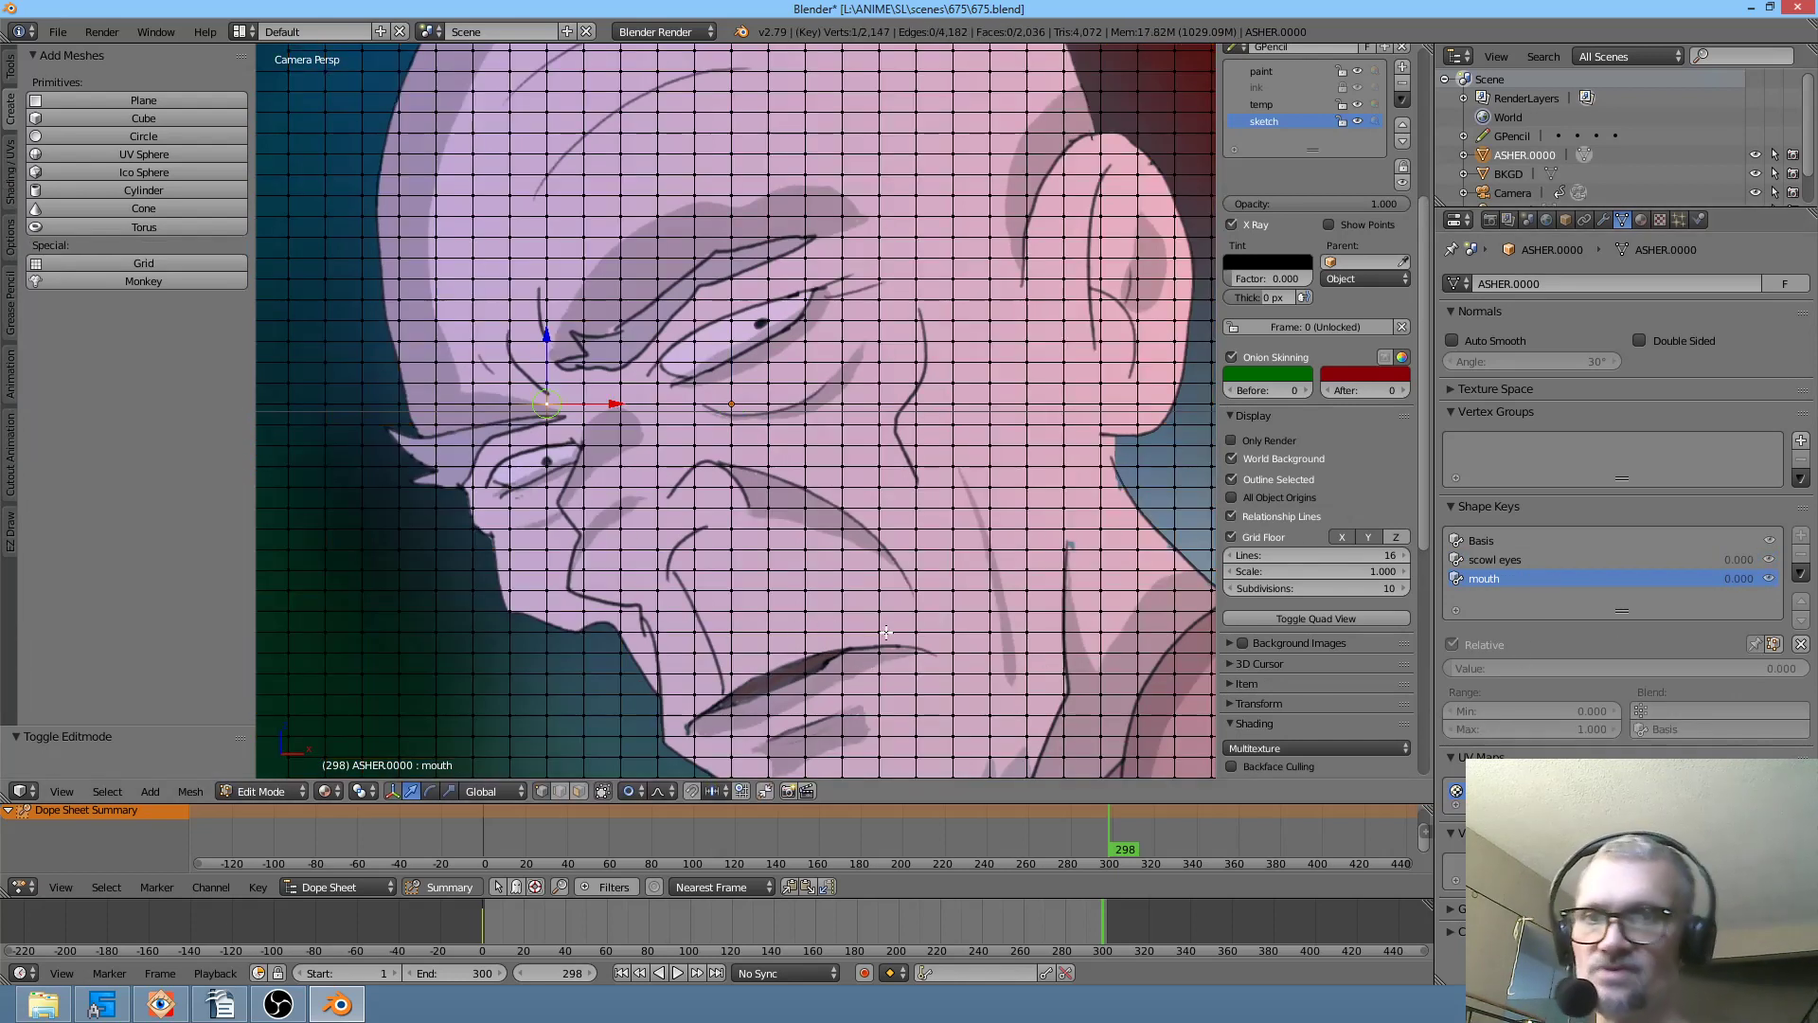
key(g)
scroll(916, 662, down, 2)
scroll(918, 664, down, 7)
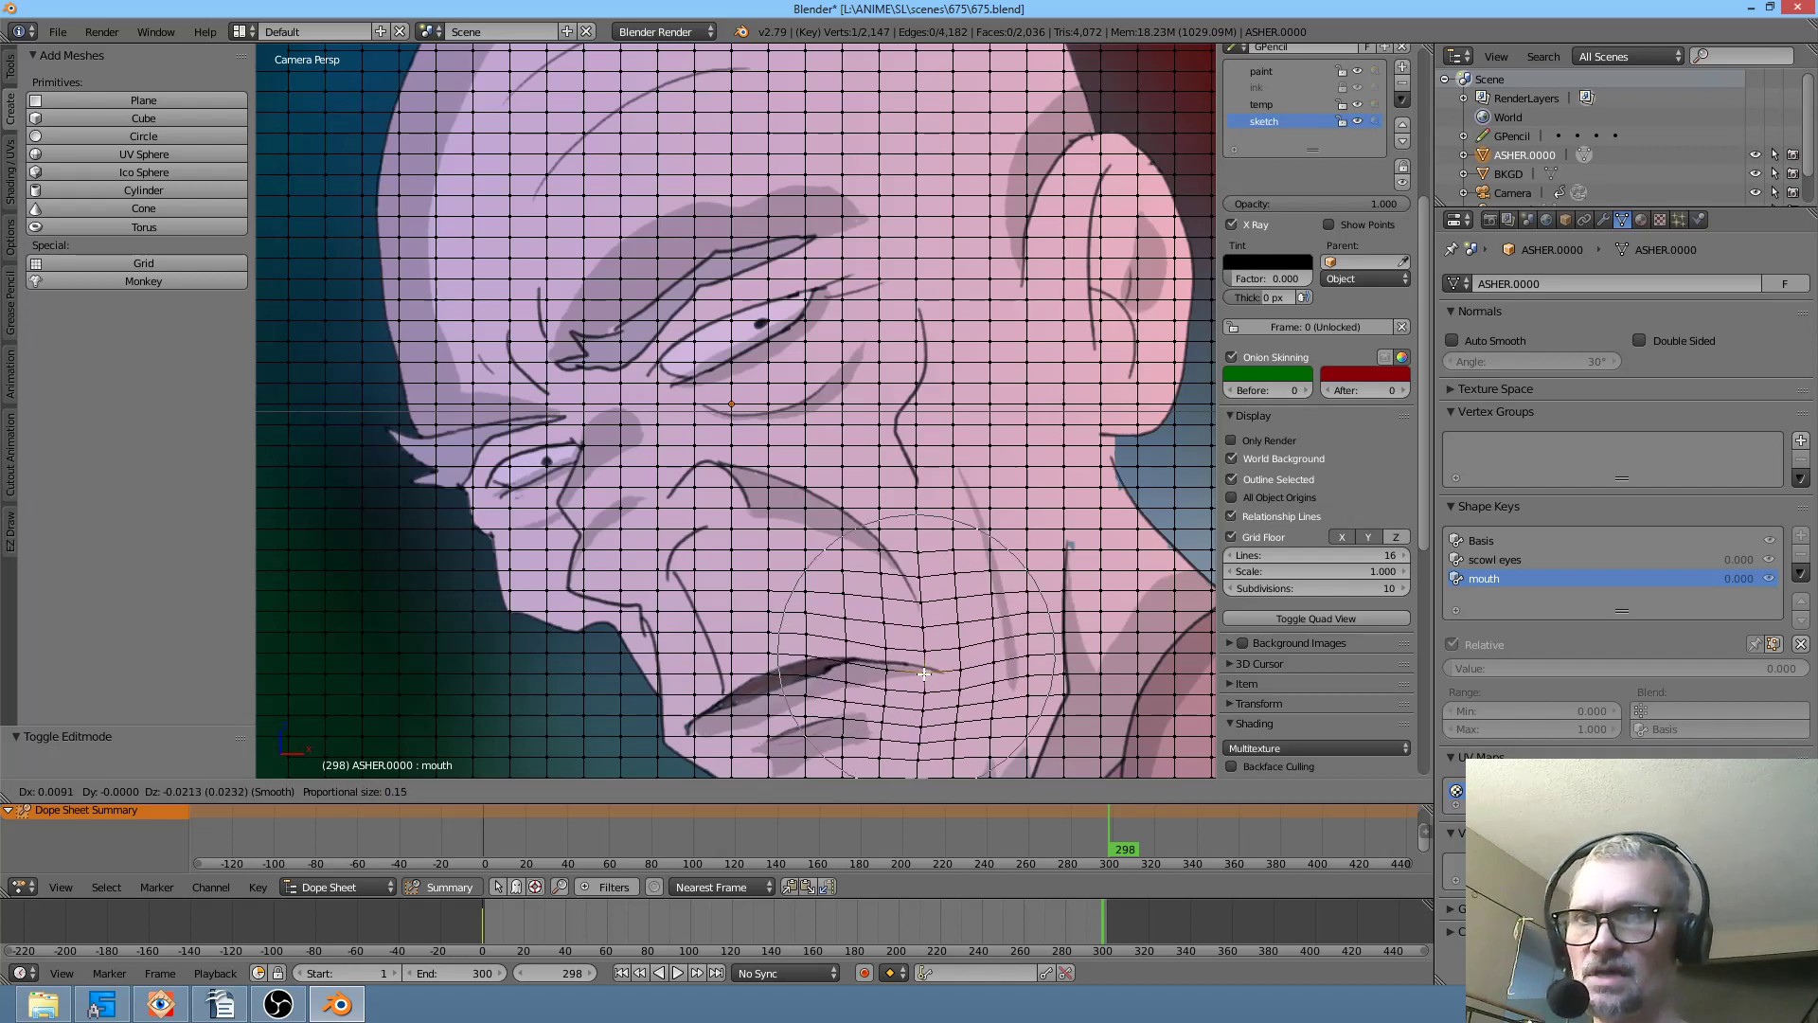
click(926, 673)
- Pull the front edge of the lips down with proportional size 0.20 and return to Object Mode
drag(759, 665, 725, 523)
right_click(637, 593)
key(g)
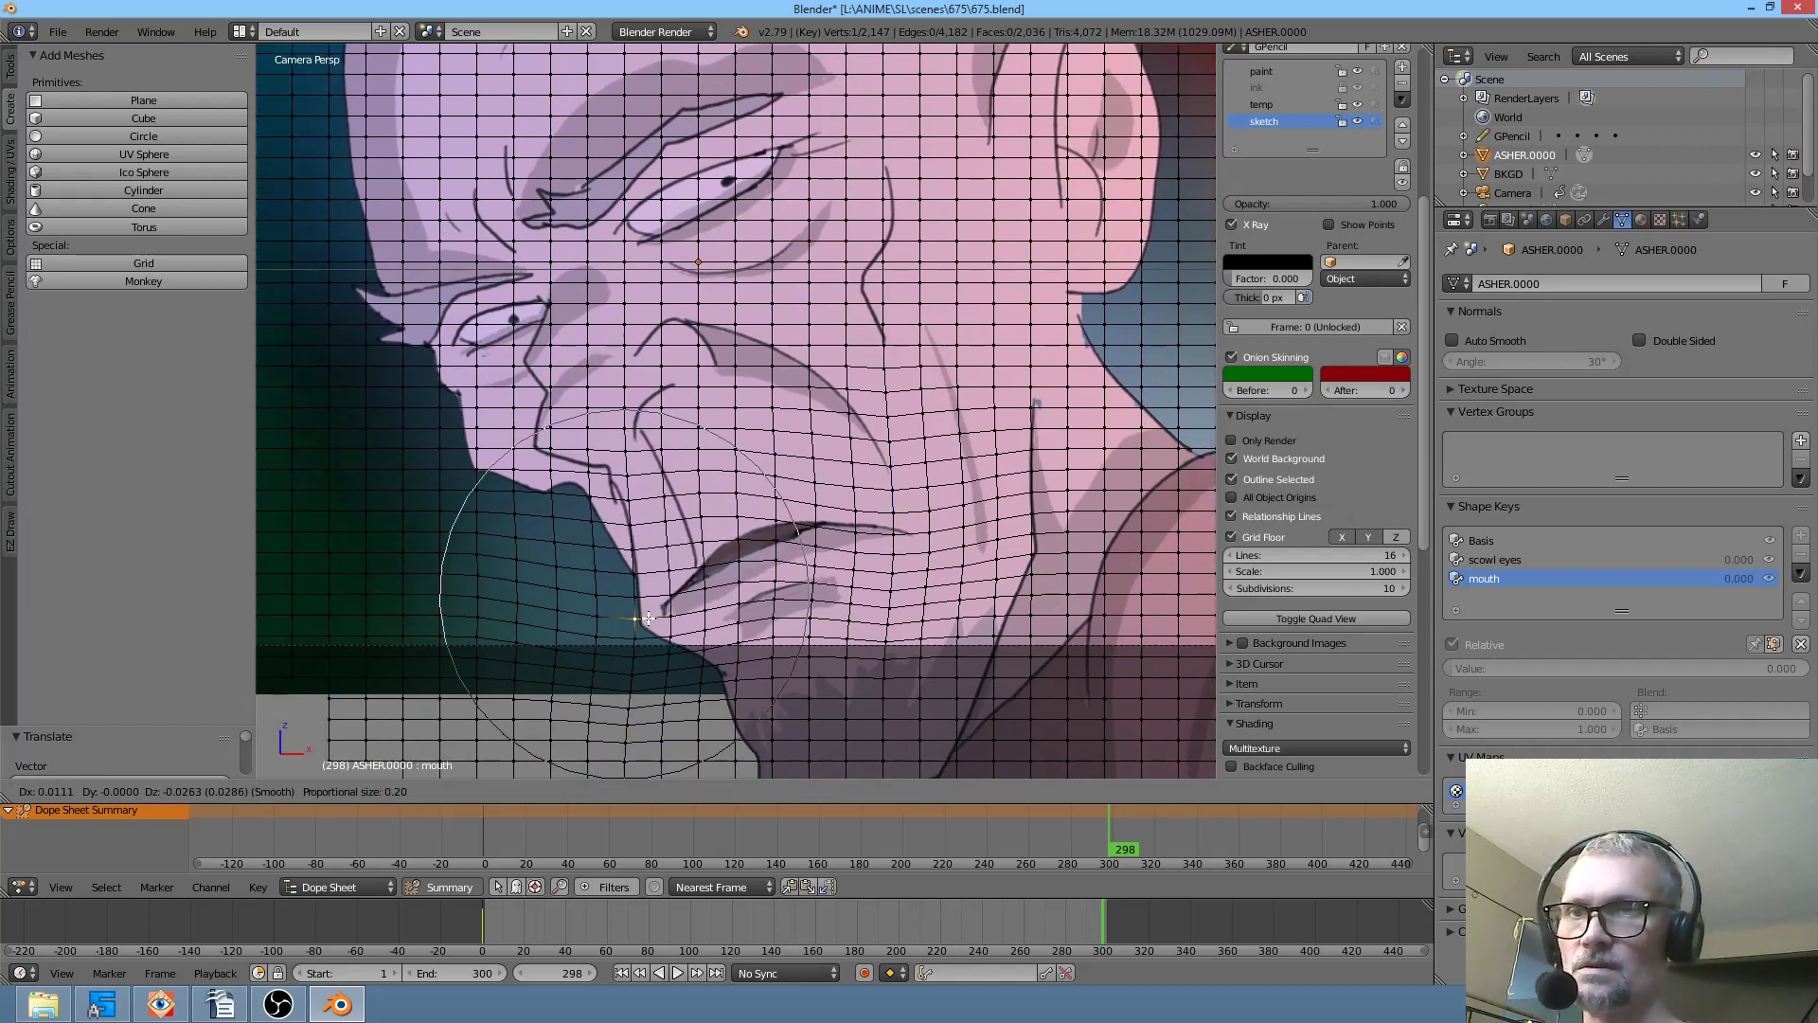
click(648, 617)
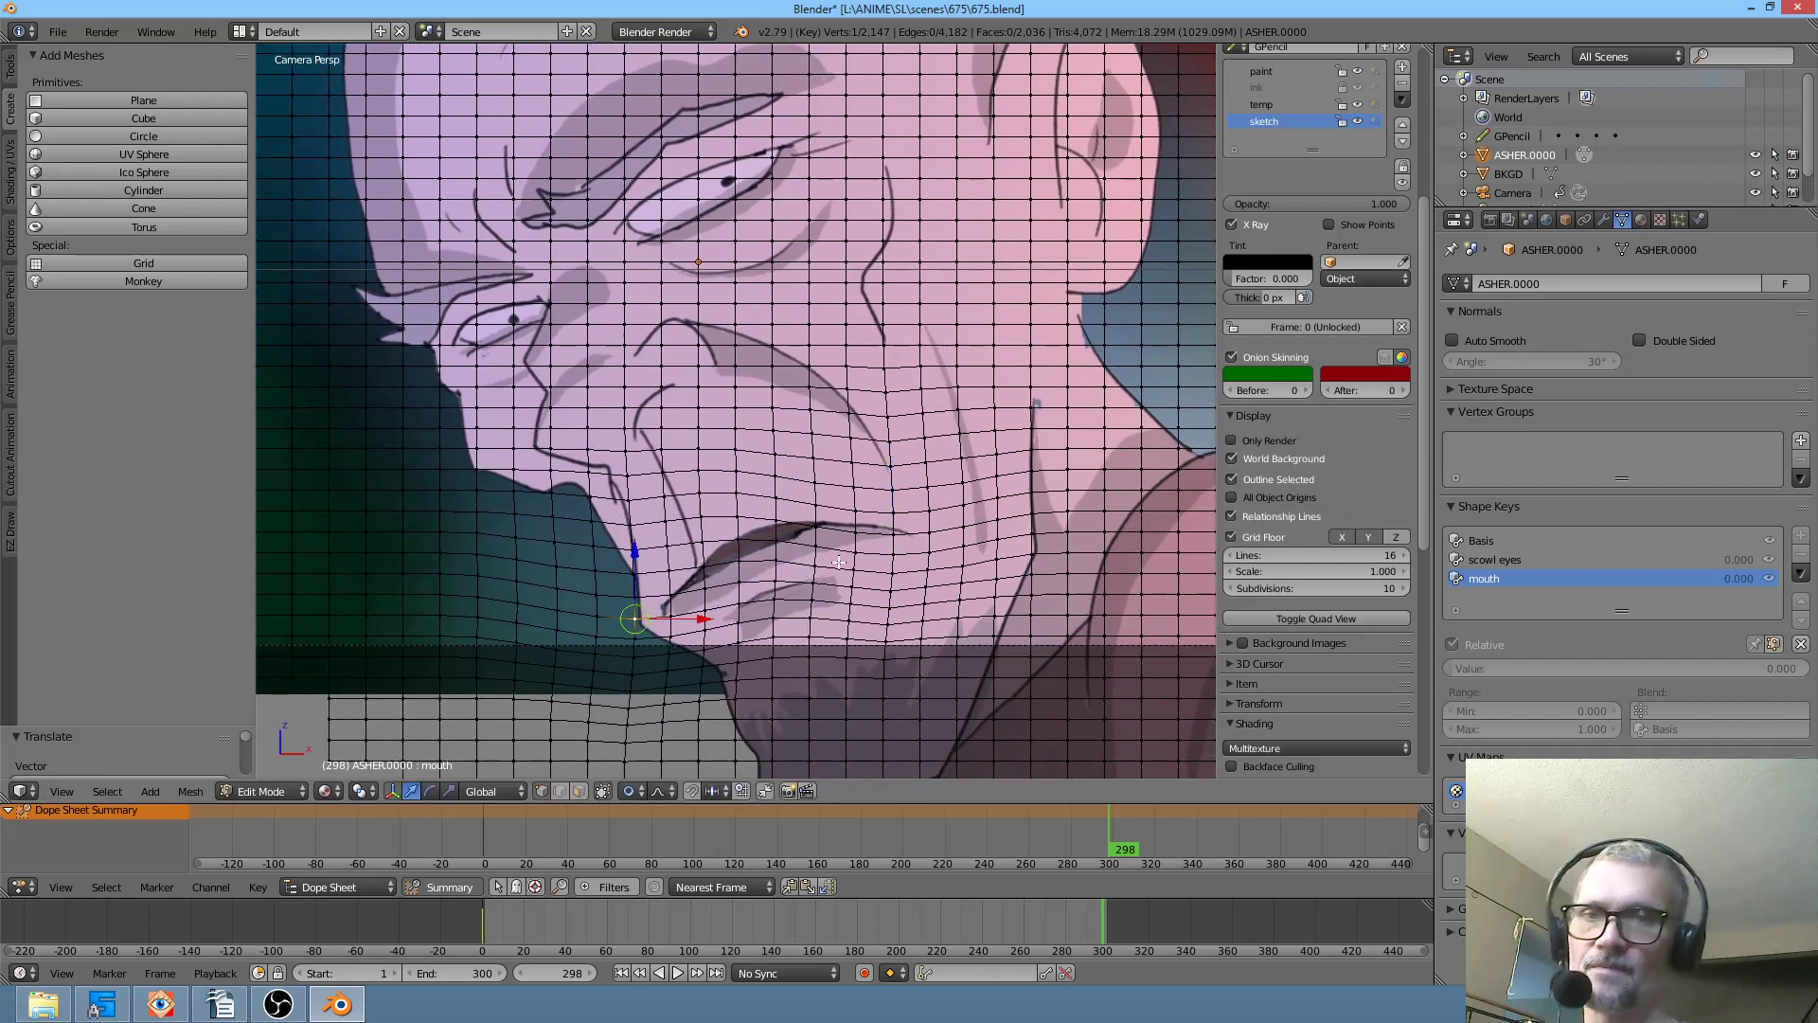
key(Tab)
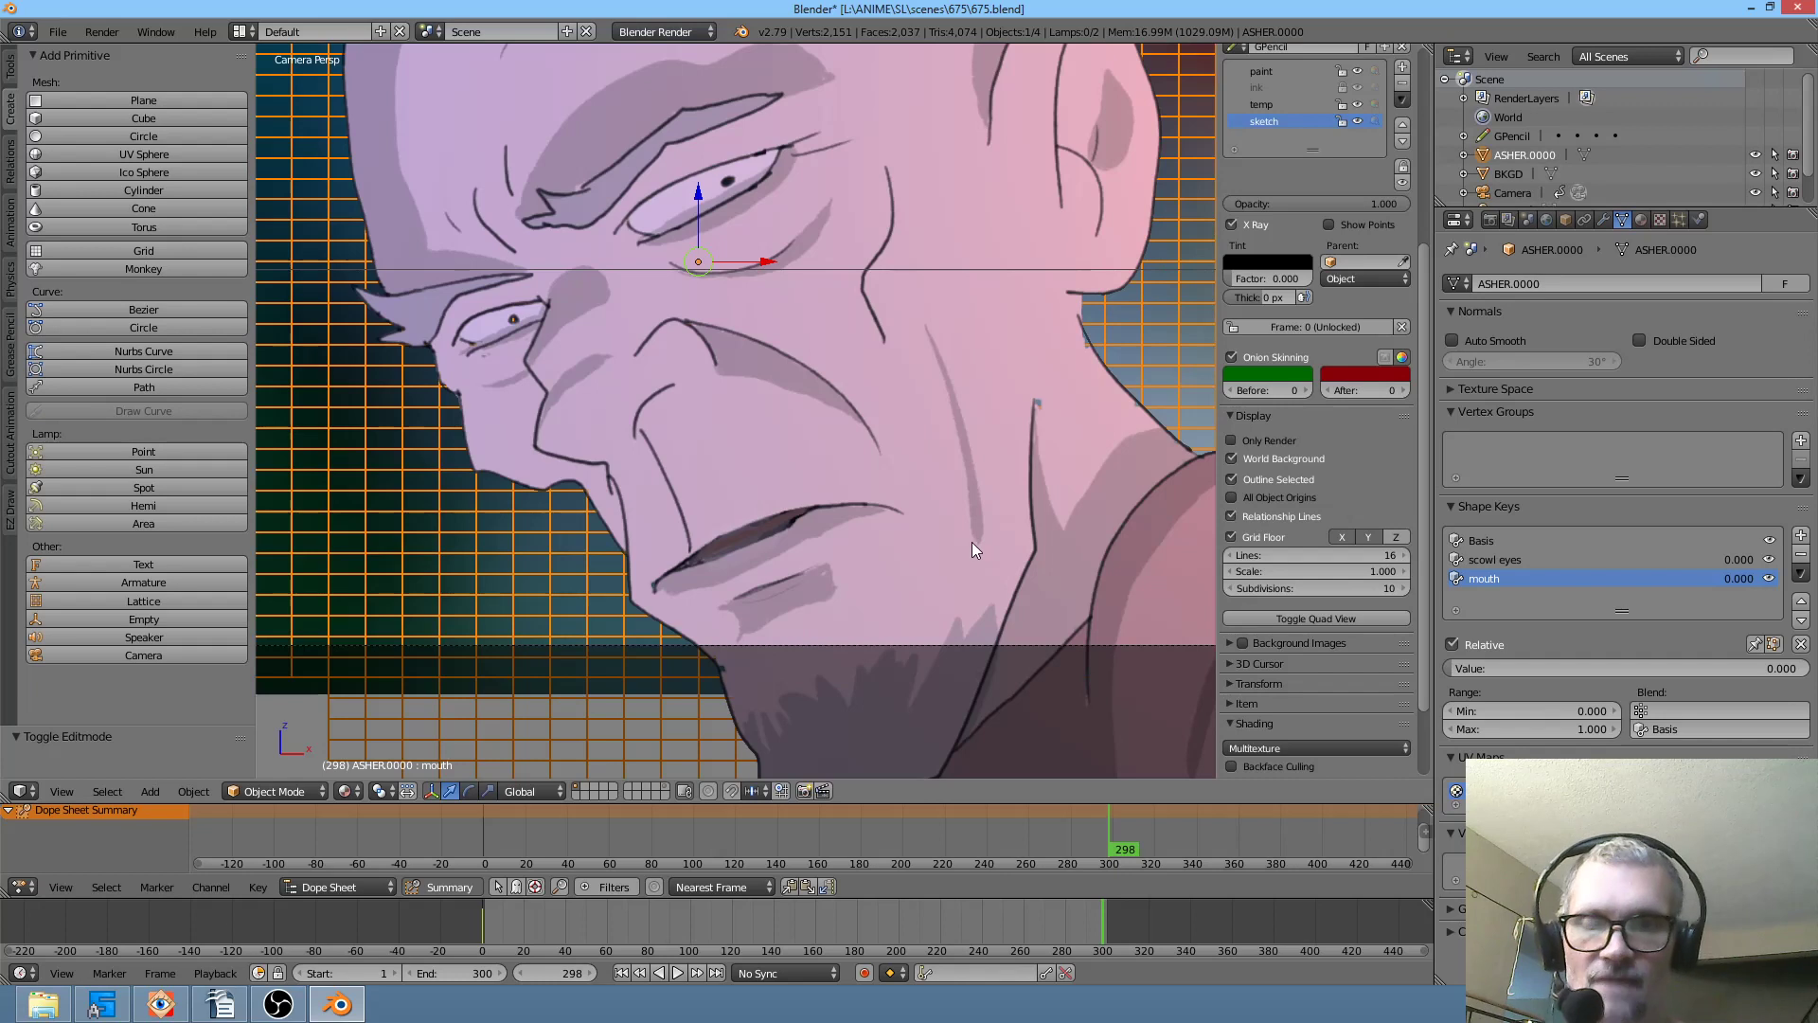
- Go to frame 0 and keyframe the scowl eyes and mouth shape keys at value 0.000
drag(1115, 837, 339, 849)
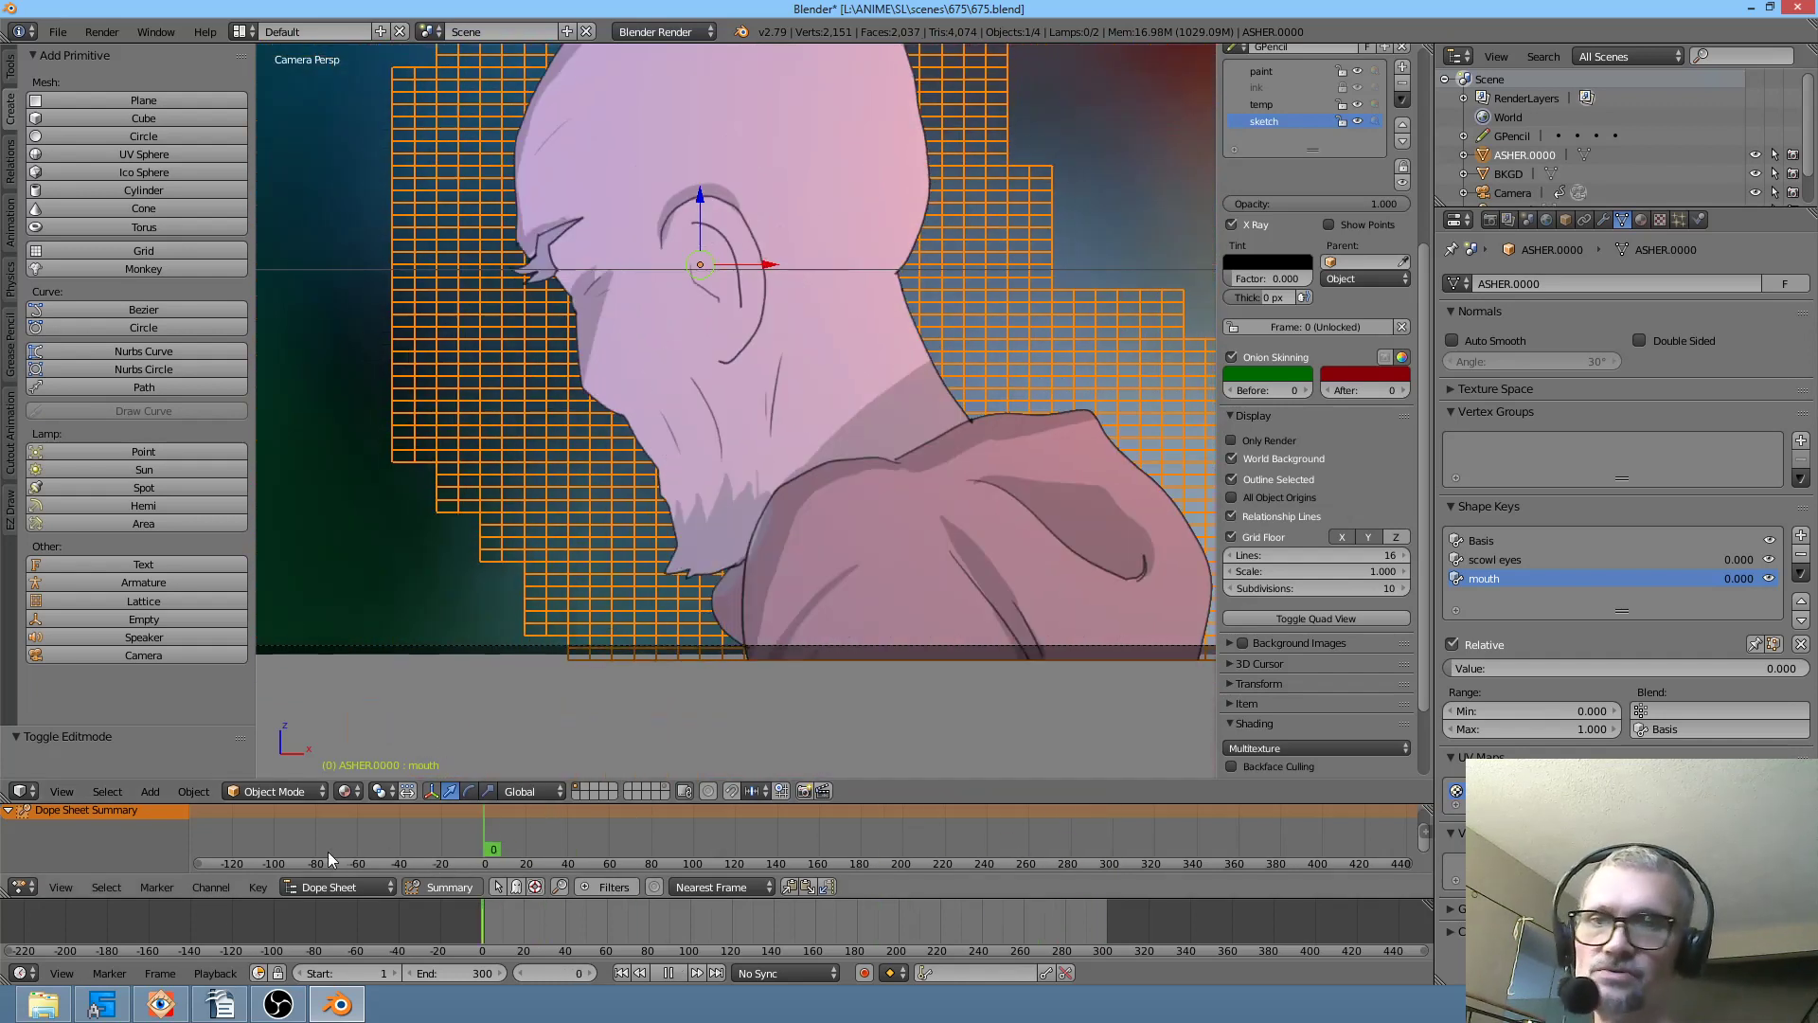
key(alt+a)
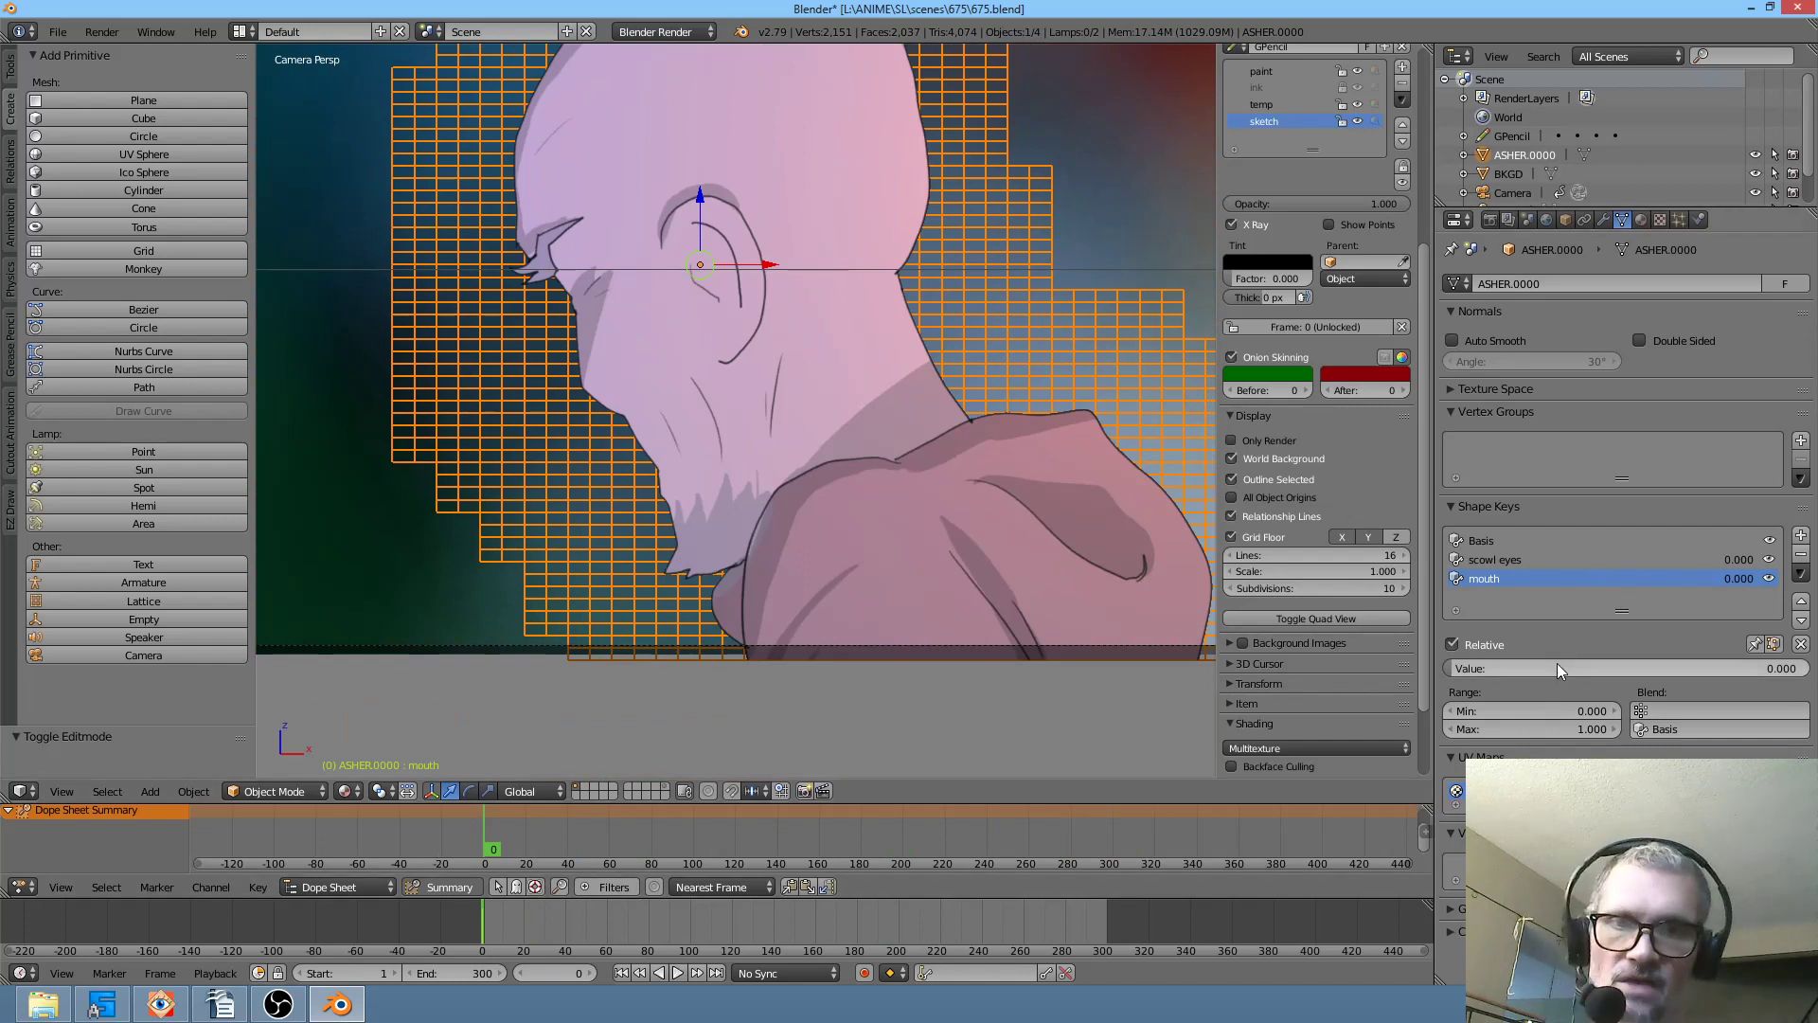
click(1508, 558)
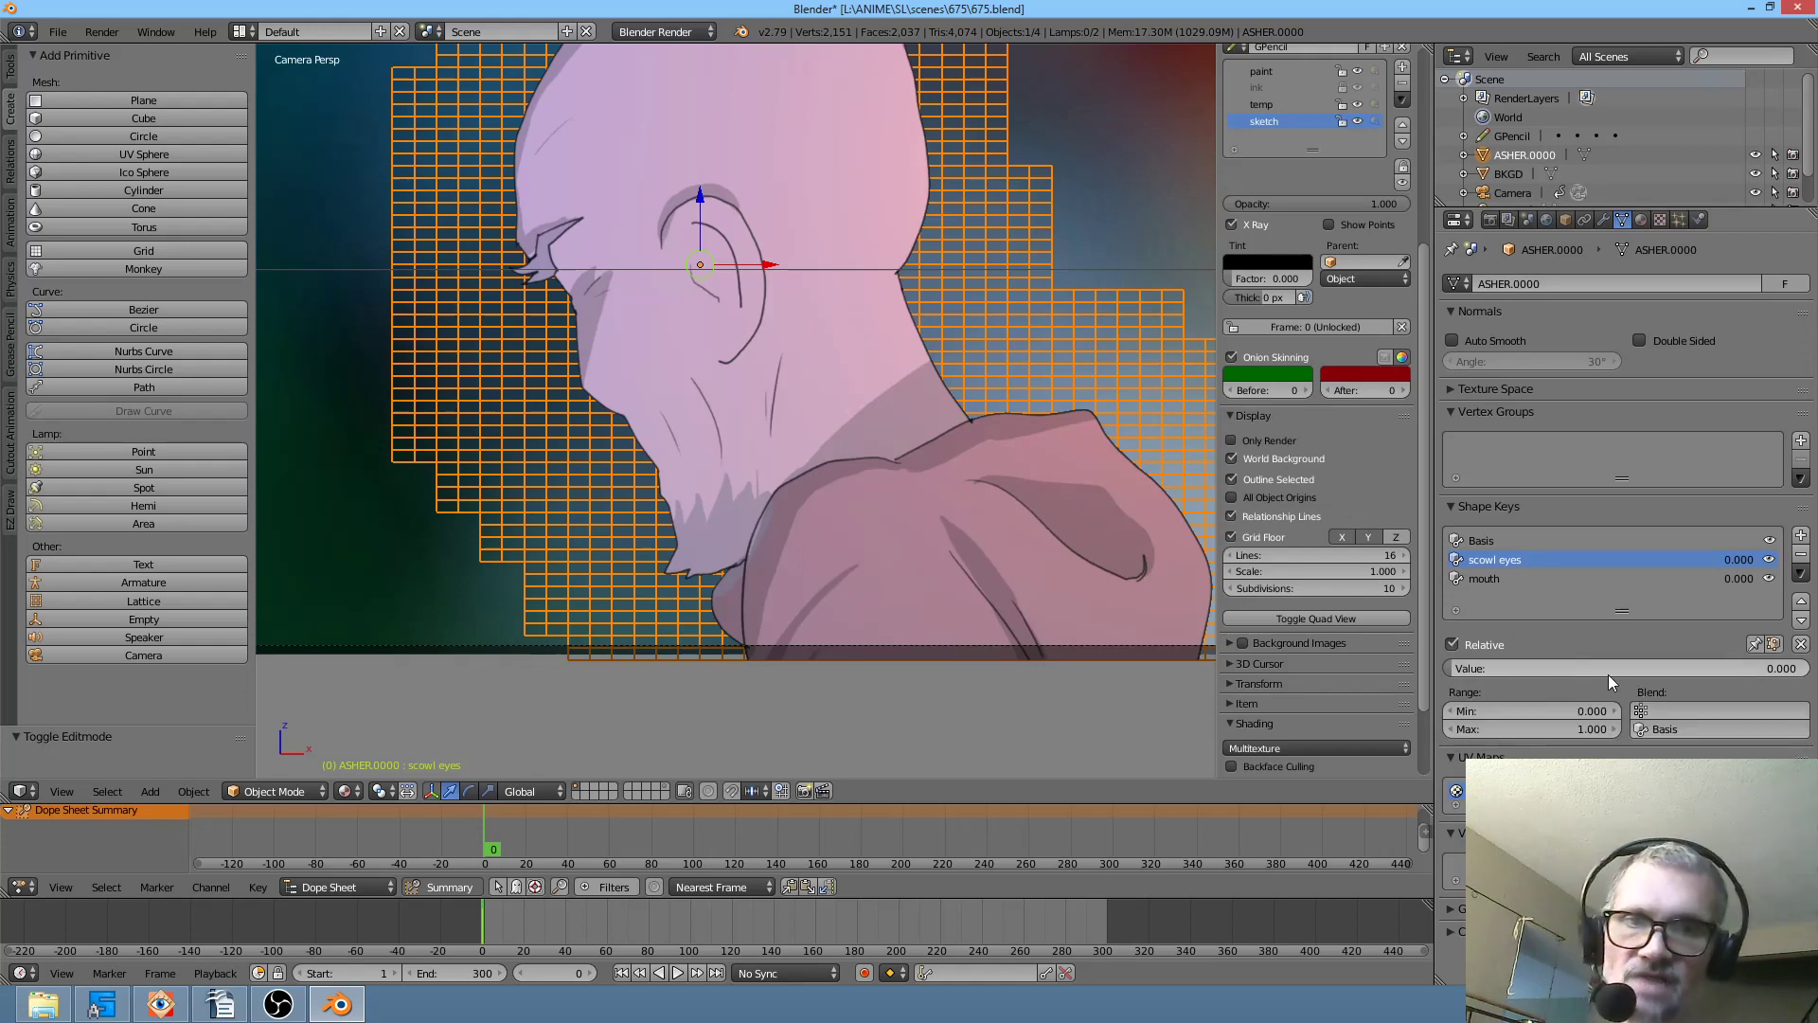
key(i)
click(1542, 579)
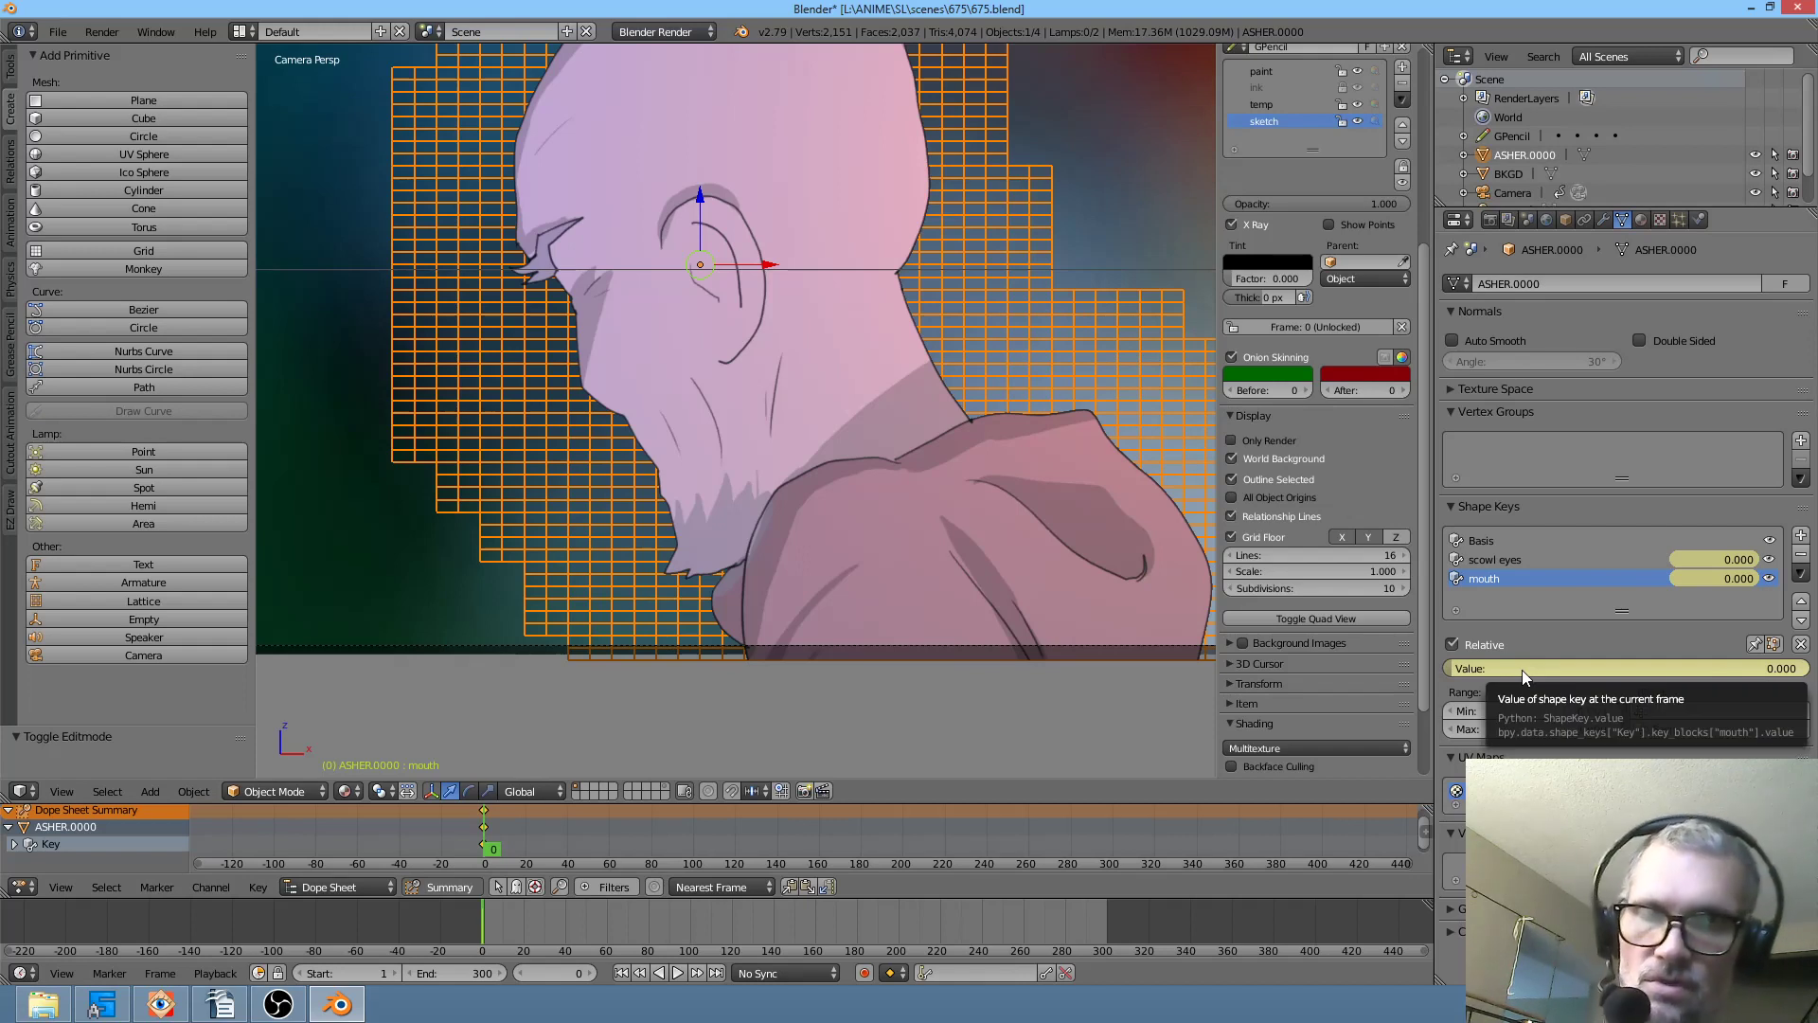
- At frame 191, set the scowl eyes value to 1.000, keyframe it, and return to frame 0 to review the animation
drag(727, 839, 884, 850)
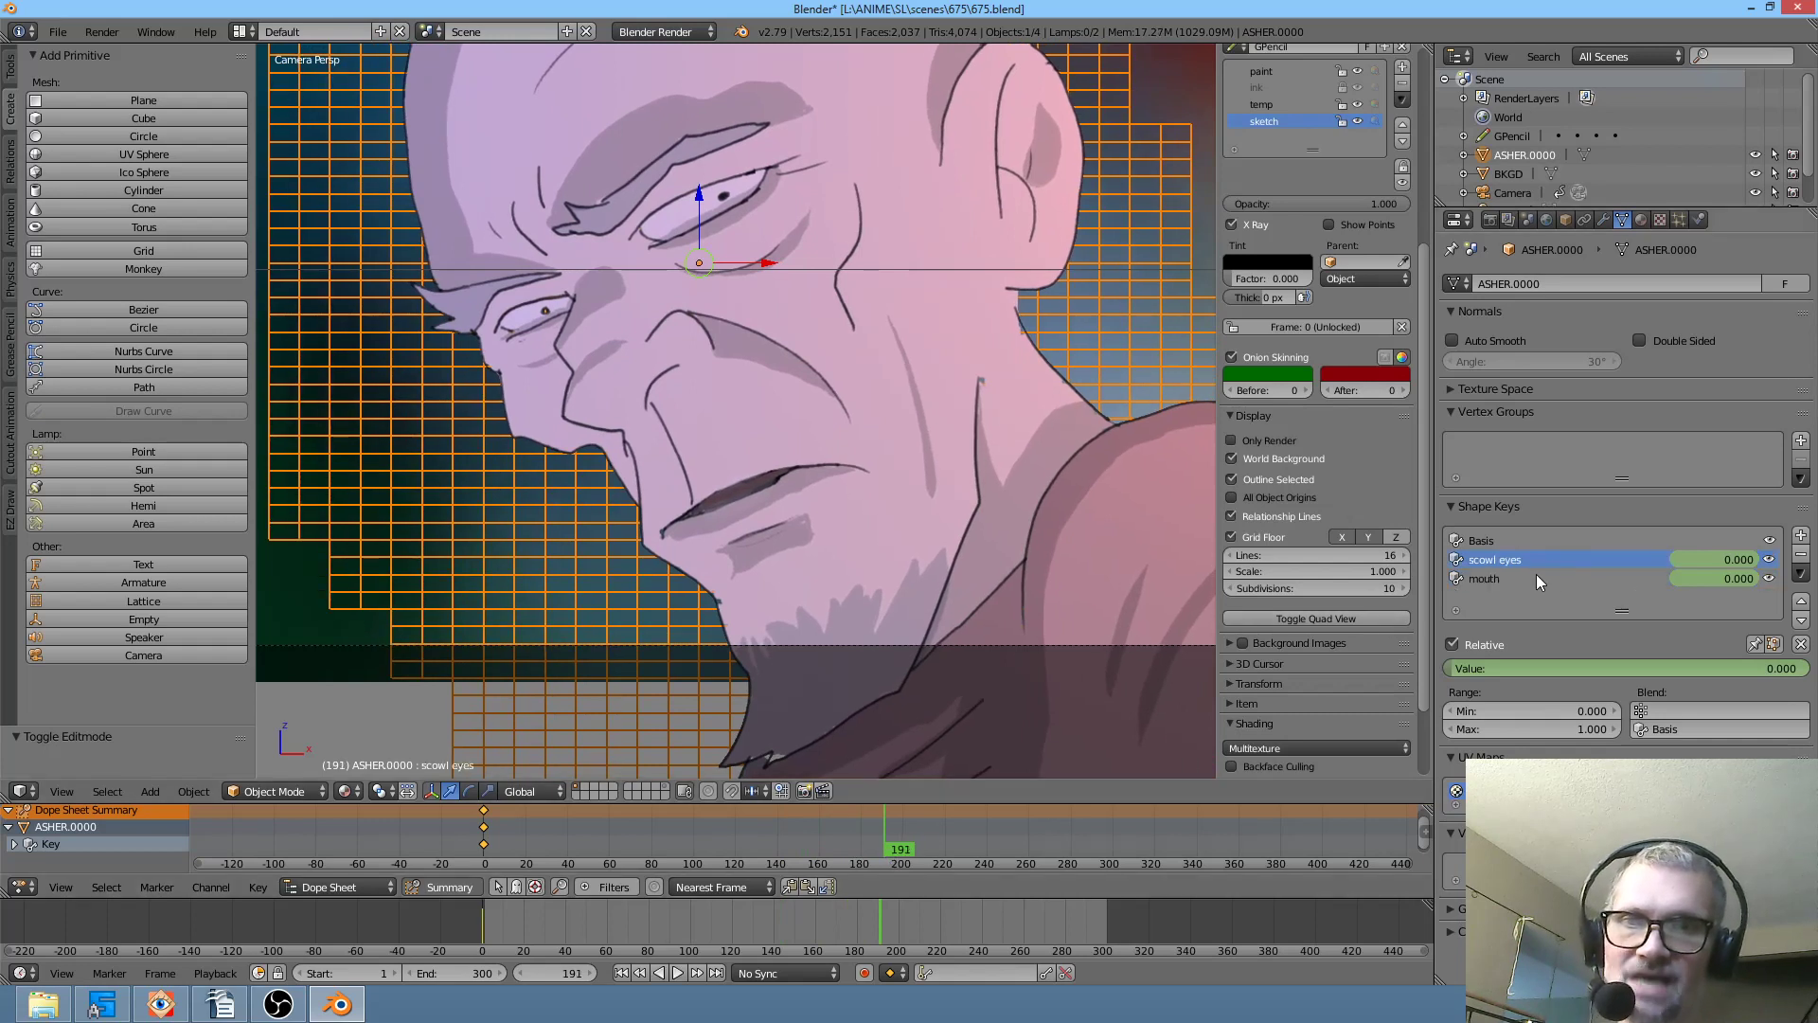
drag(1494, 667, 1803, 667)
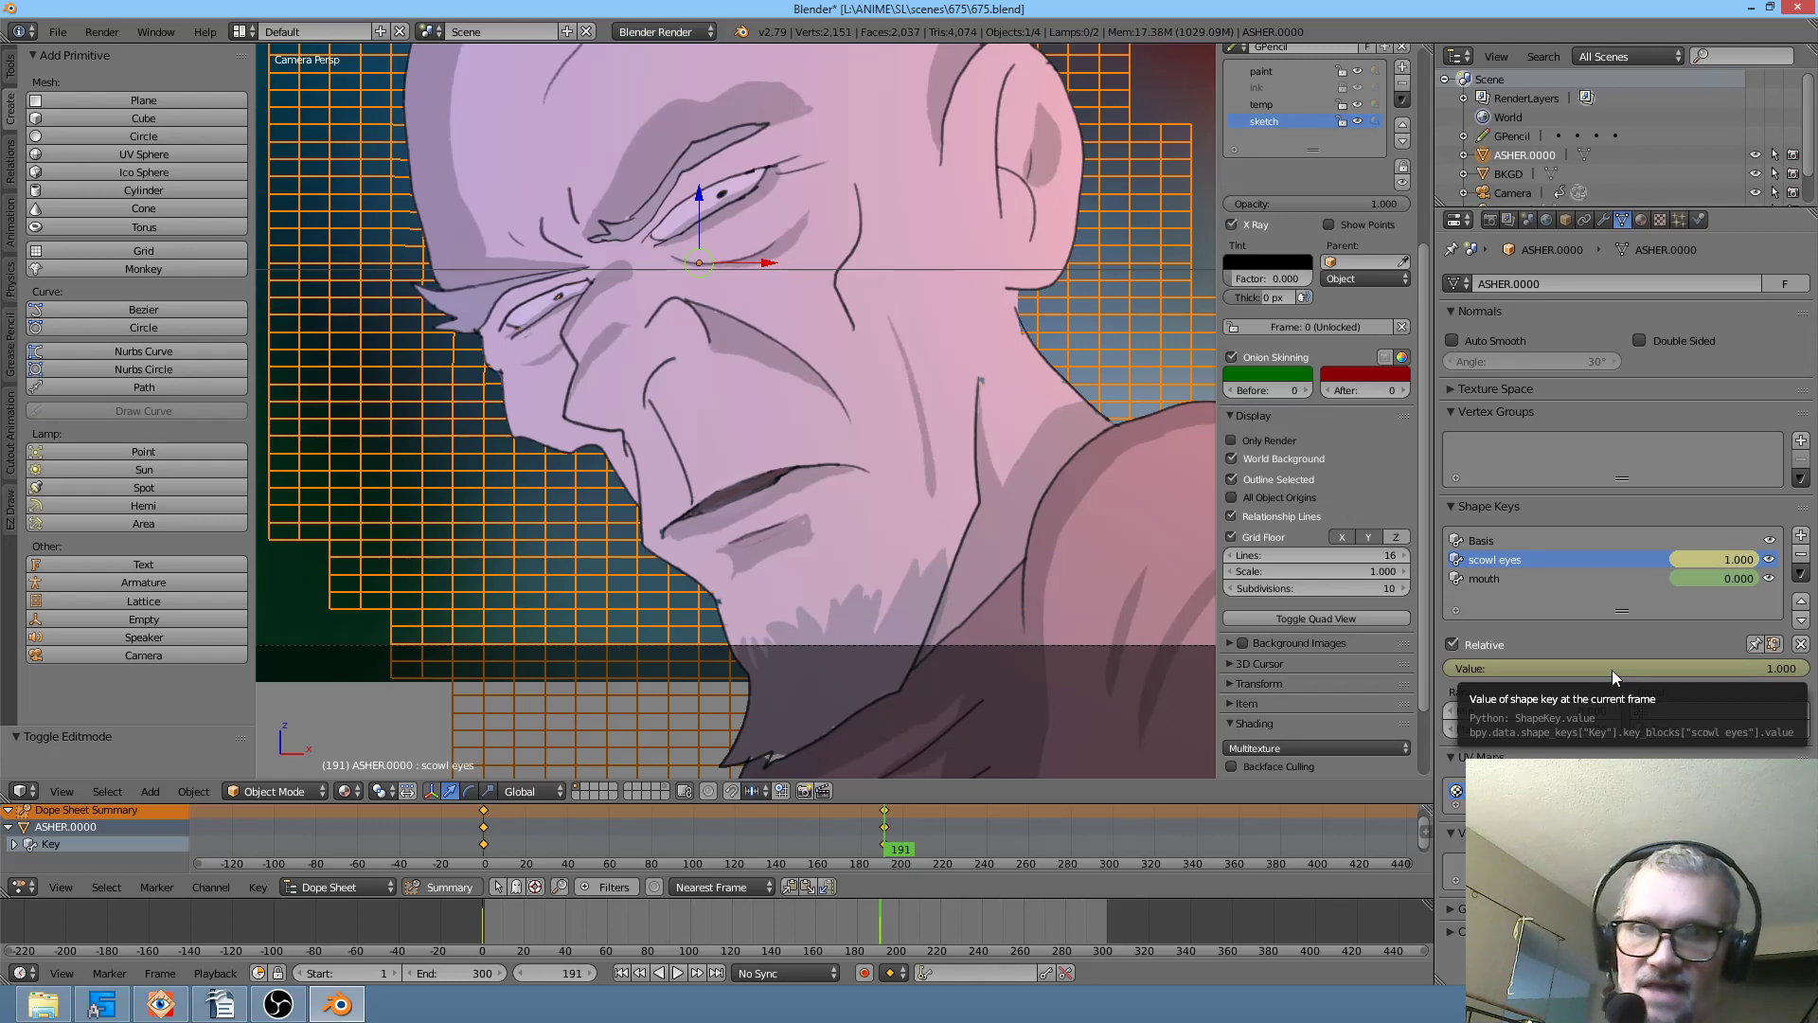
key(i)
mouse_move(905, 852)
mouse_down()
mouse_move(689, 830)
mouse_move(492, 861)
mouse_move(536, 808)
mouse_move(879, 843)
mouse_up()
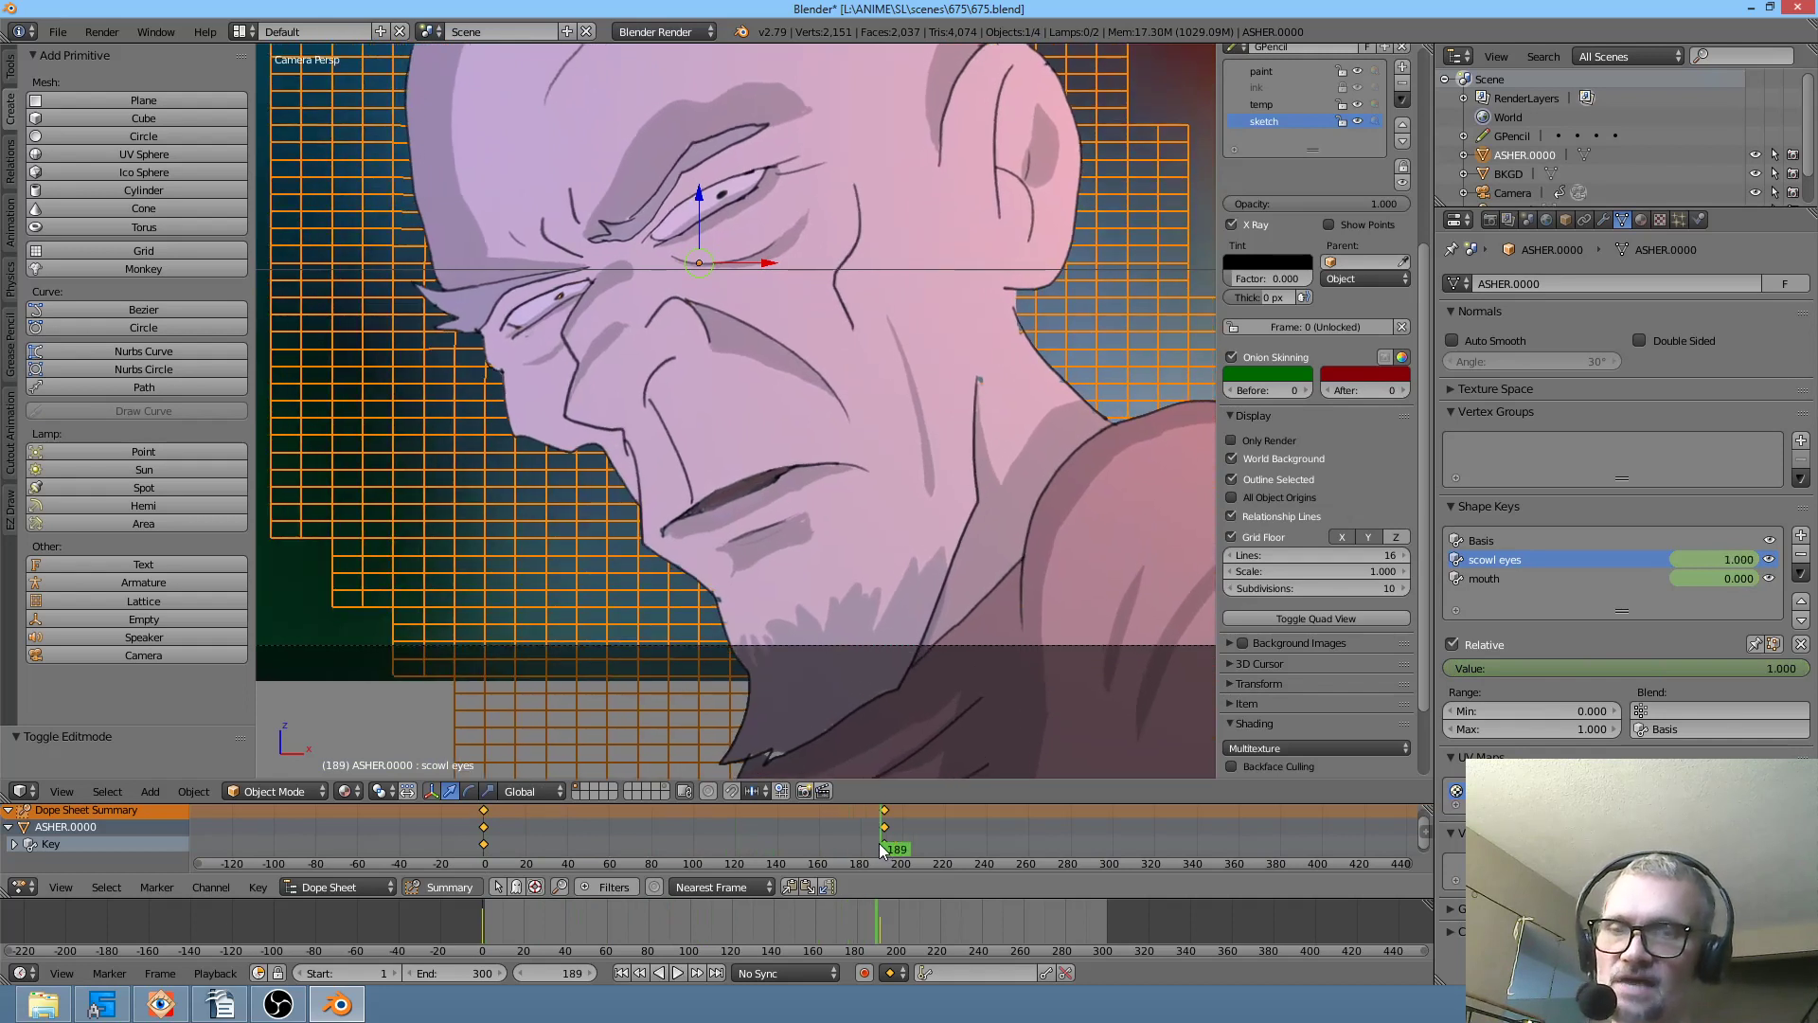
click(478, 842)
key(alt+a)
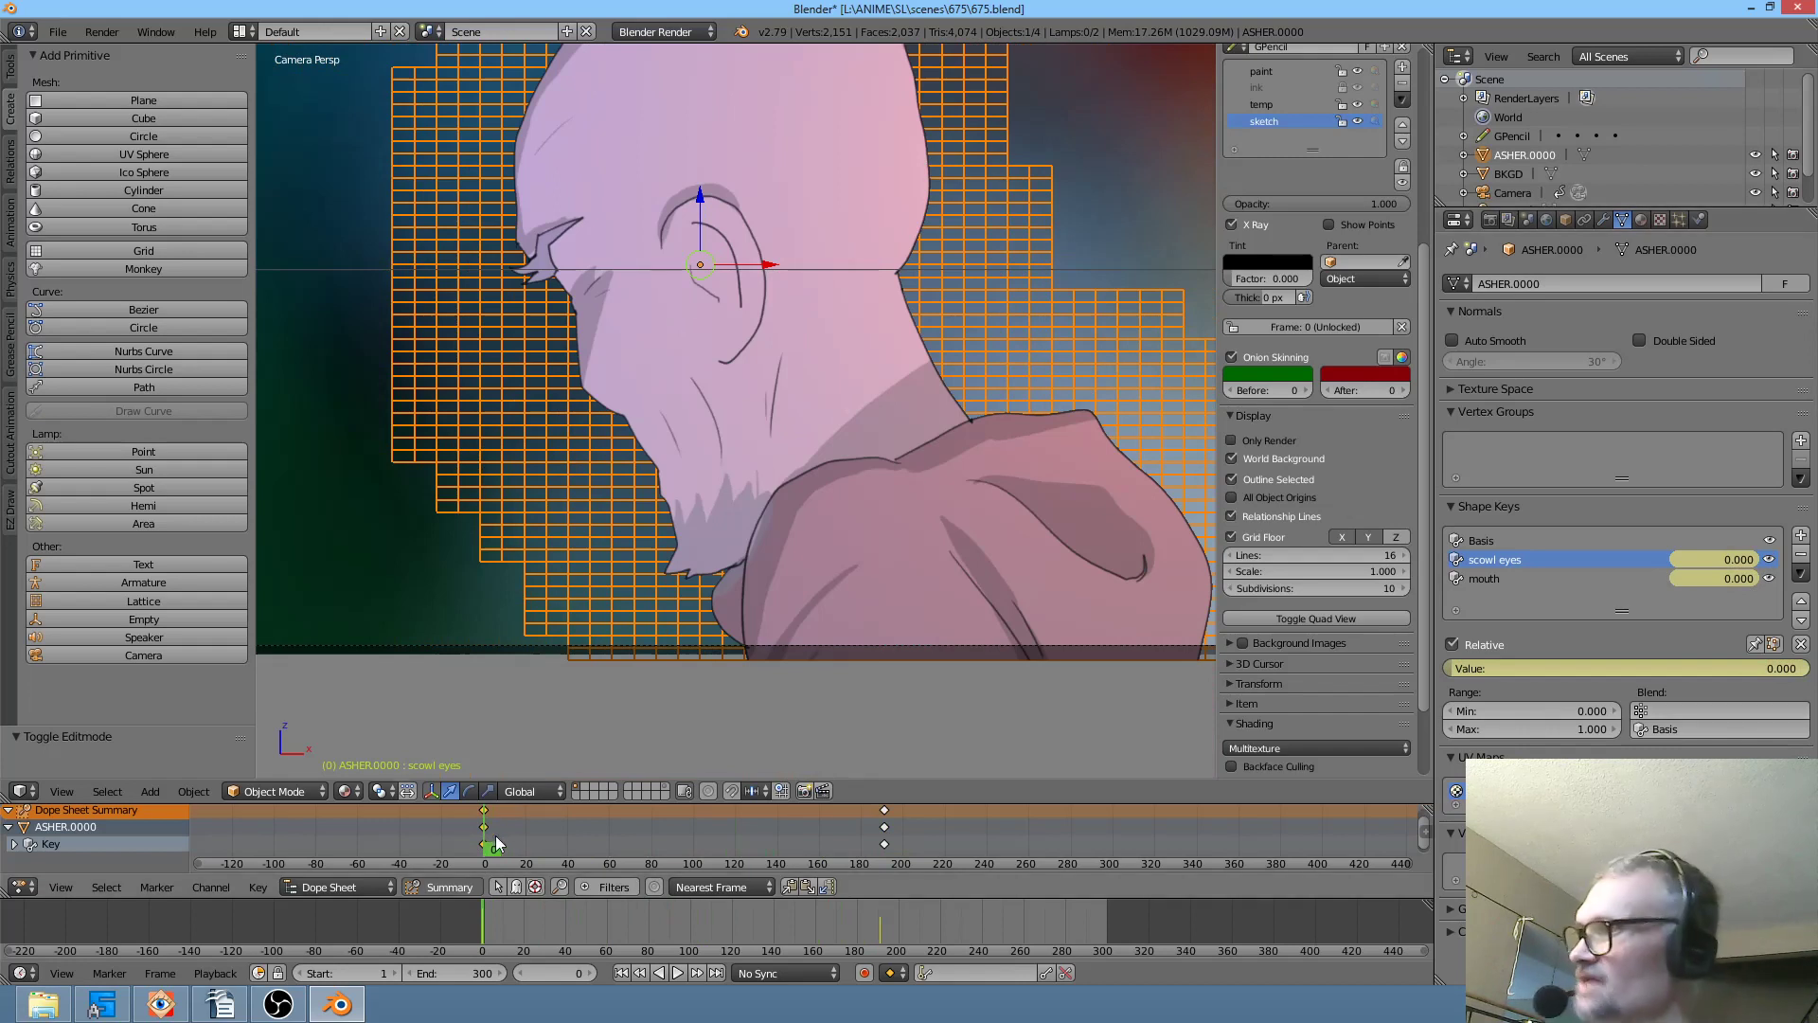
- Duplicate the frame 0 shape-key keyframes to about frame 180 and play the scowl transition
key(shift+d)
click(873, 854)
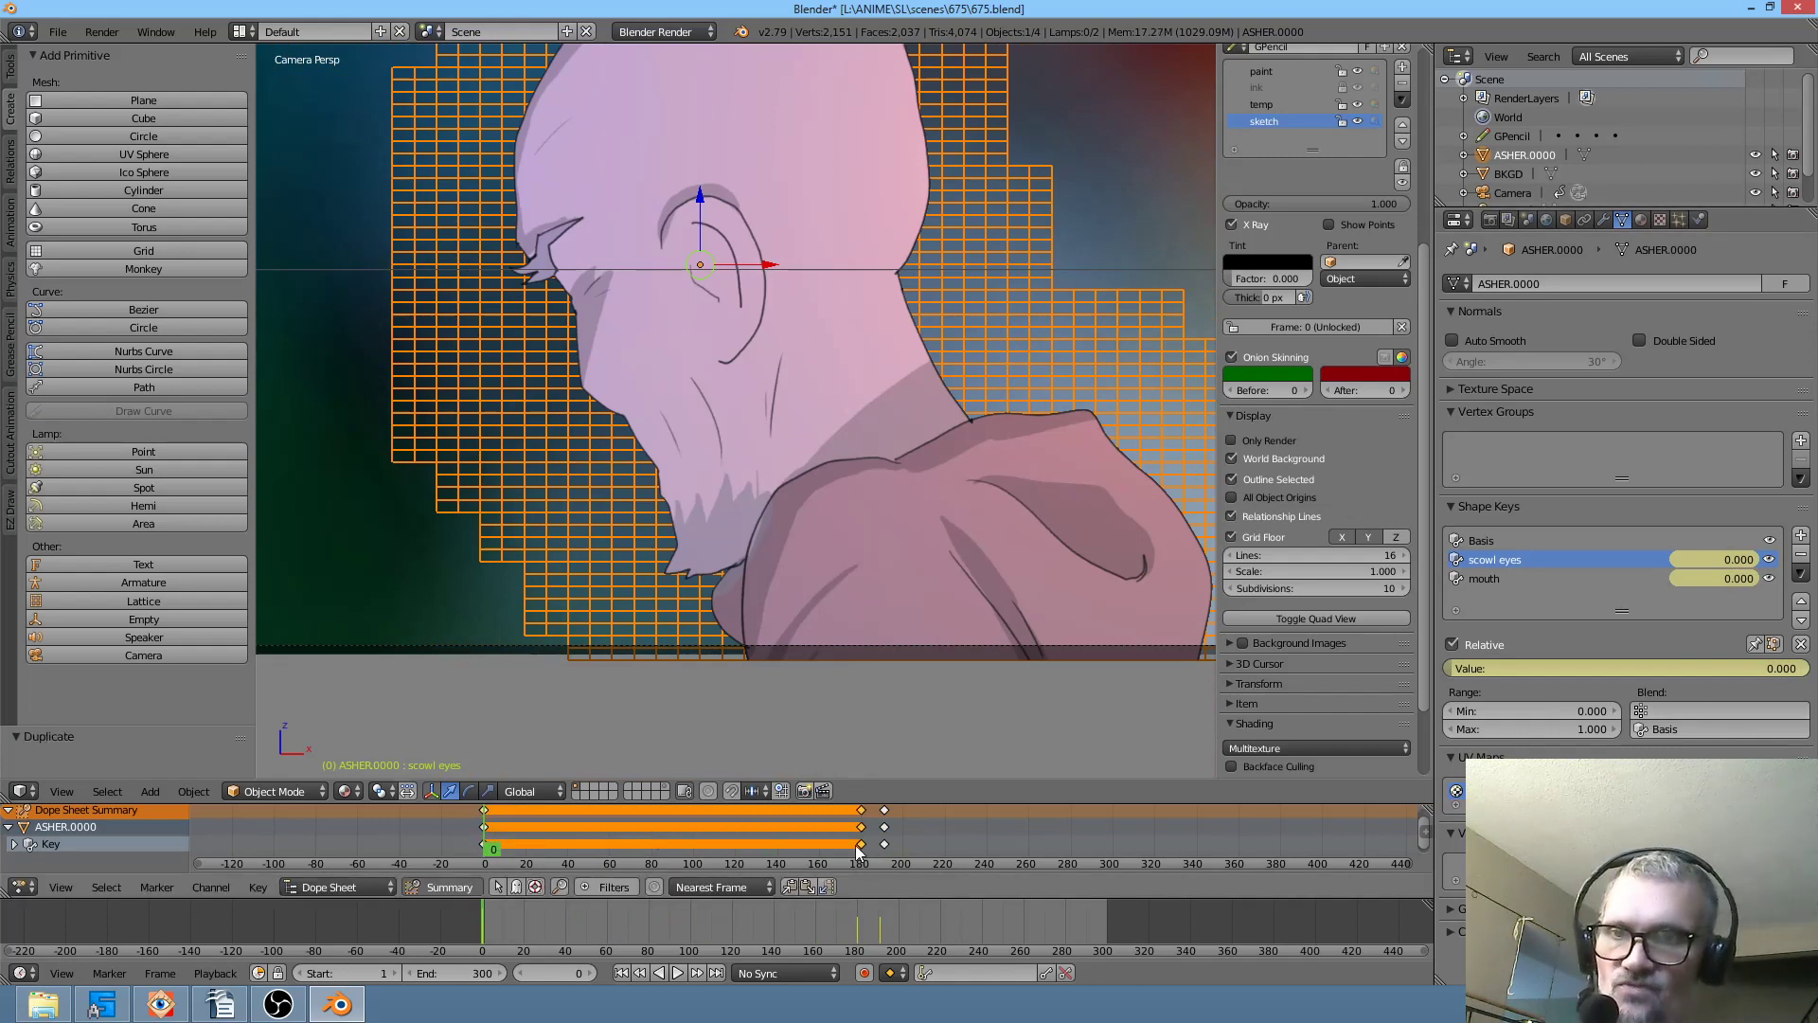
click(779, 829)
key(alt+a)
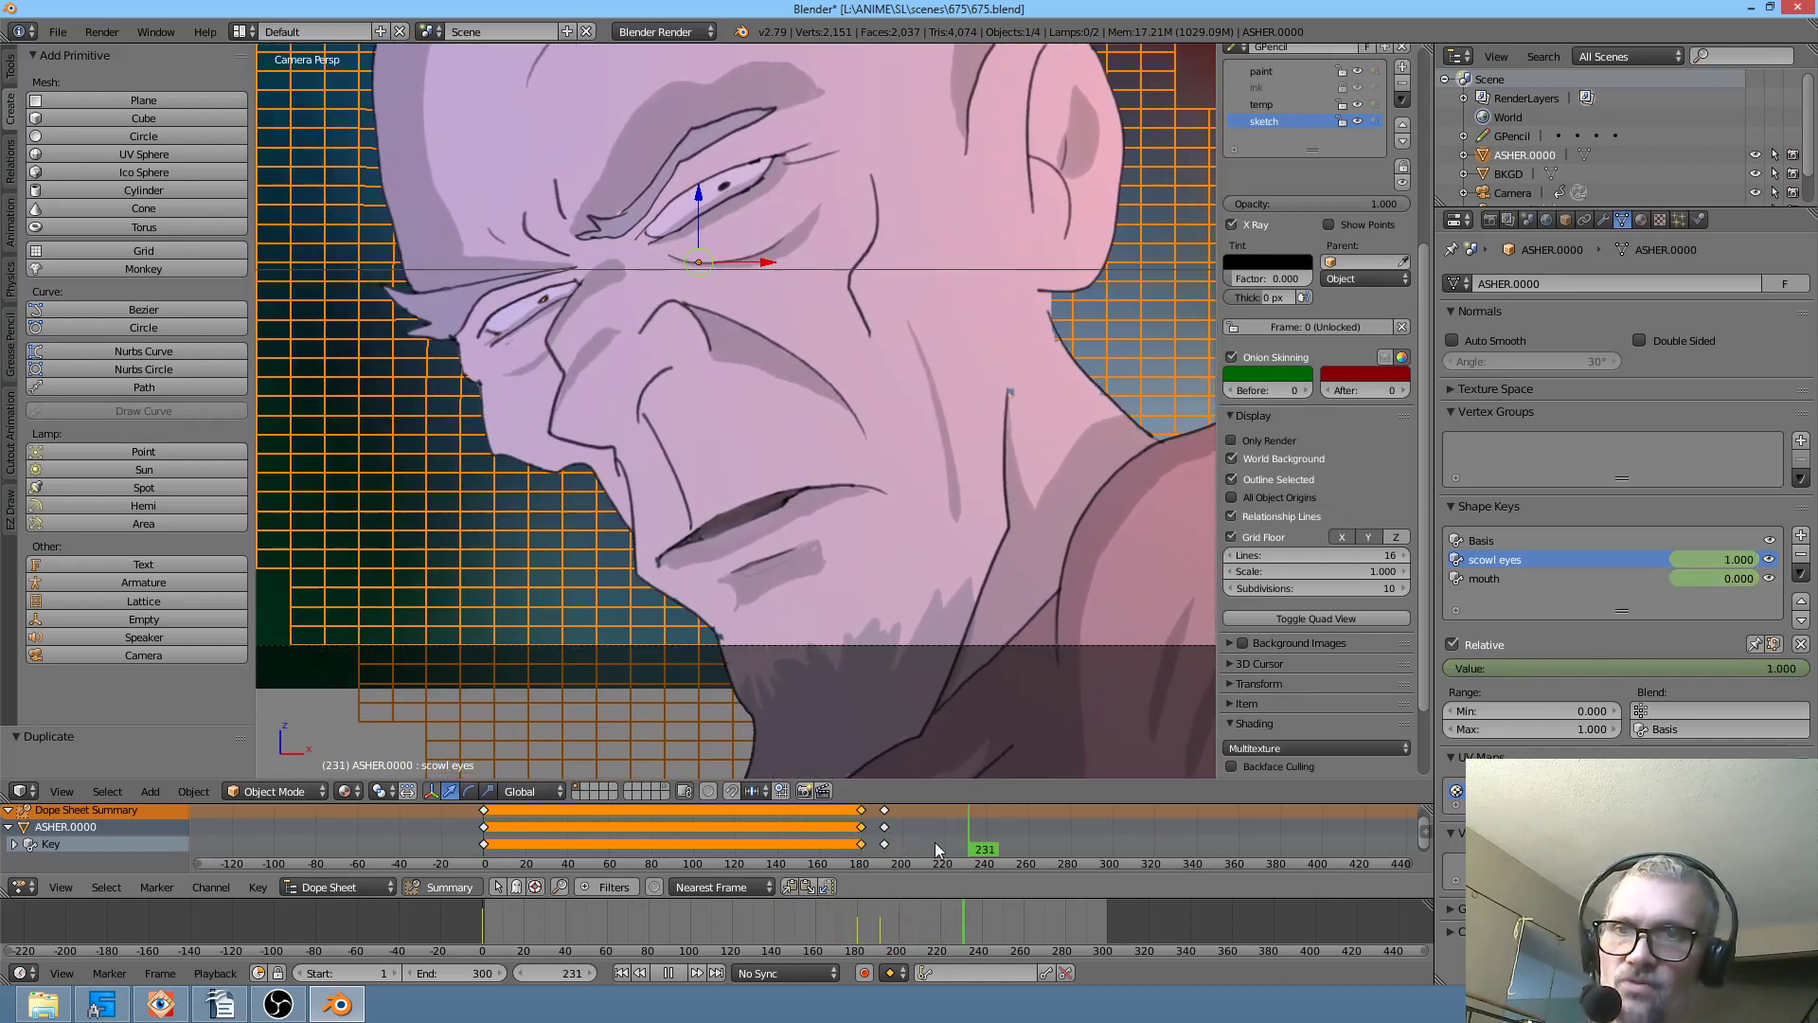
- Select the mouth shape key, go to frame 124, set its value to 0.454 and keyframe it
click(744, 830)
drag(717, 829, 672, 816)
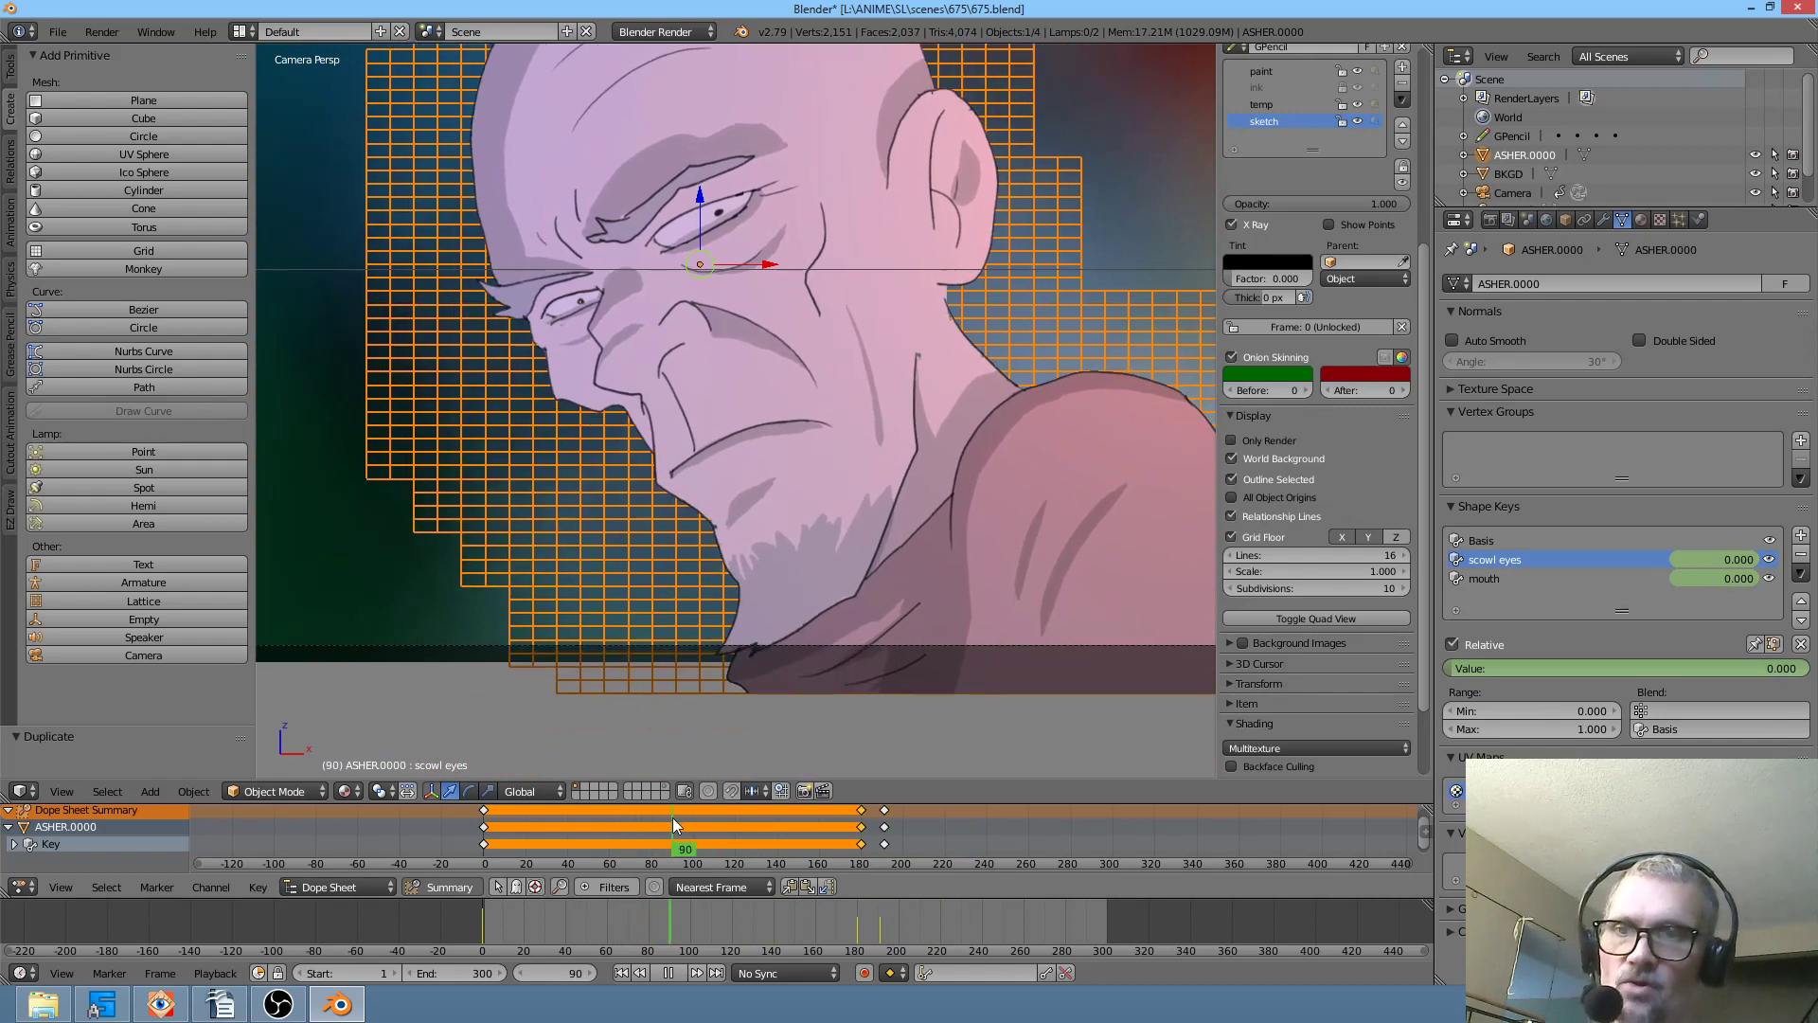
click(1553, 580)
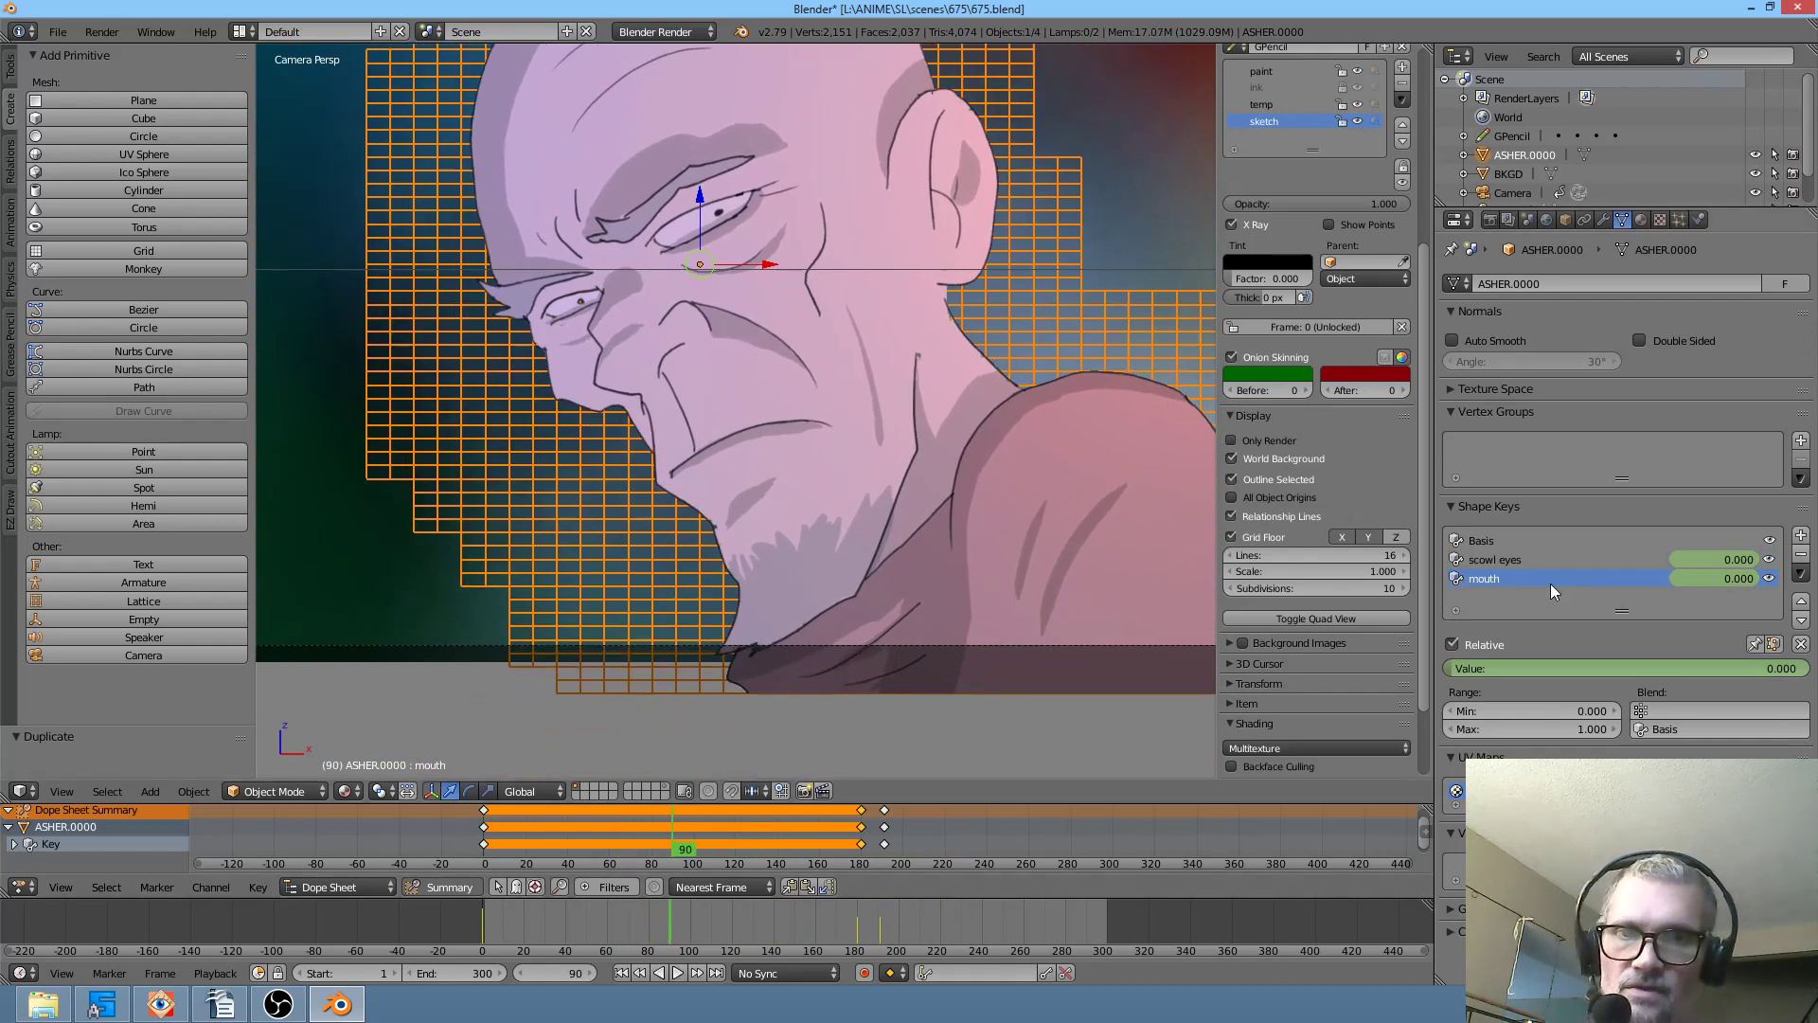
key(alt+a)
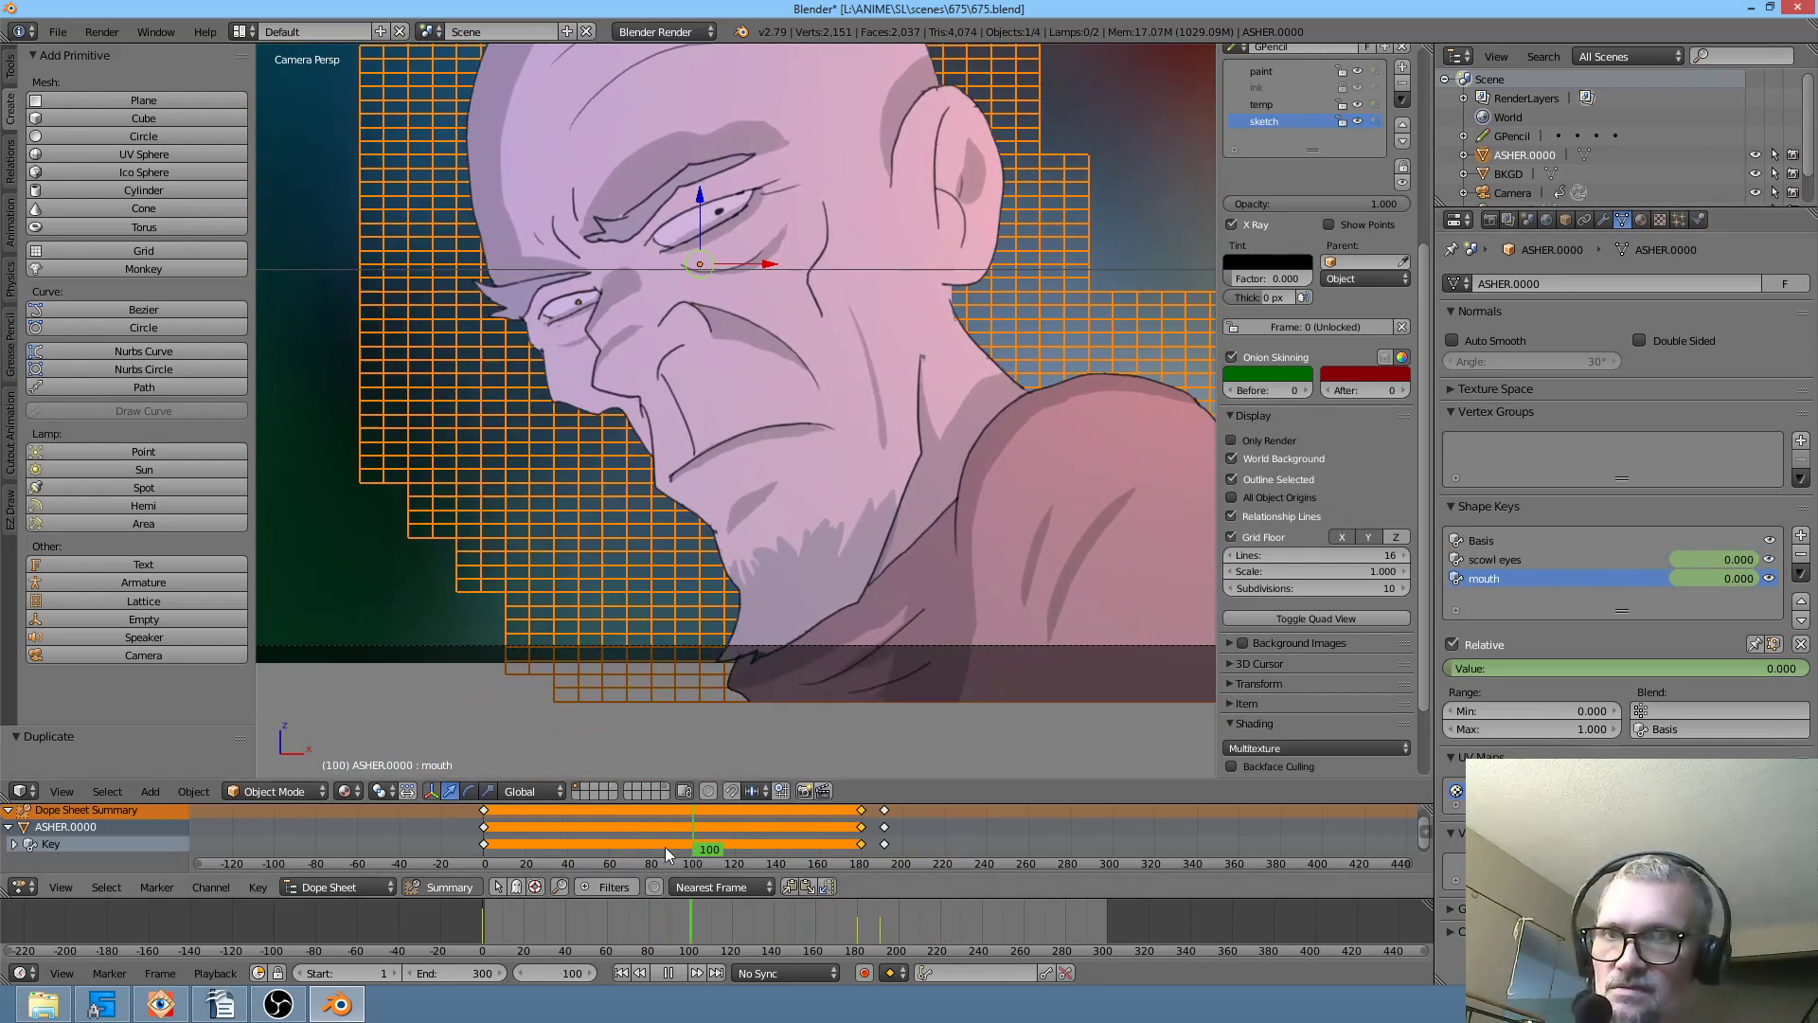
mouse_move(775, 845)
mouse_down()
mouse_move(725, 844)
mouse_move(743, 845)
mouse_up()
key(alt+a)
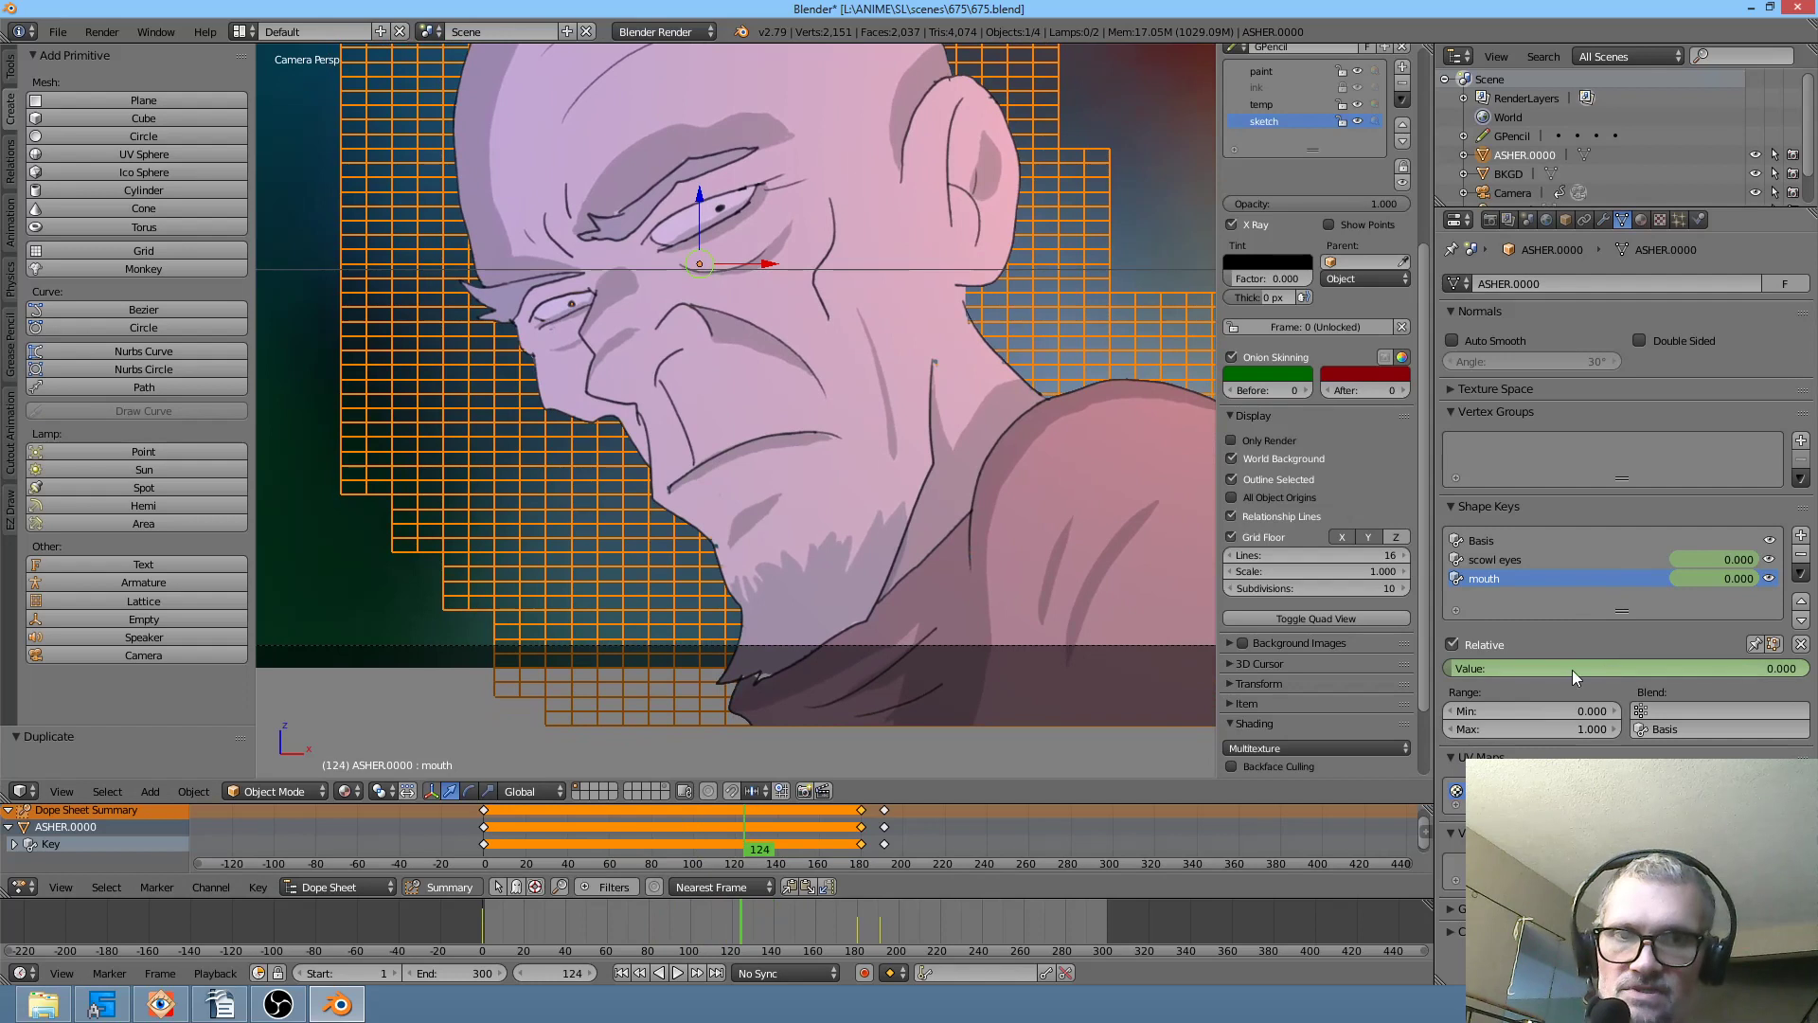
drag(1514, 668, 1600, 663)
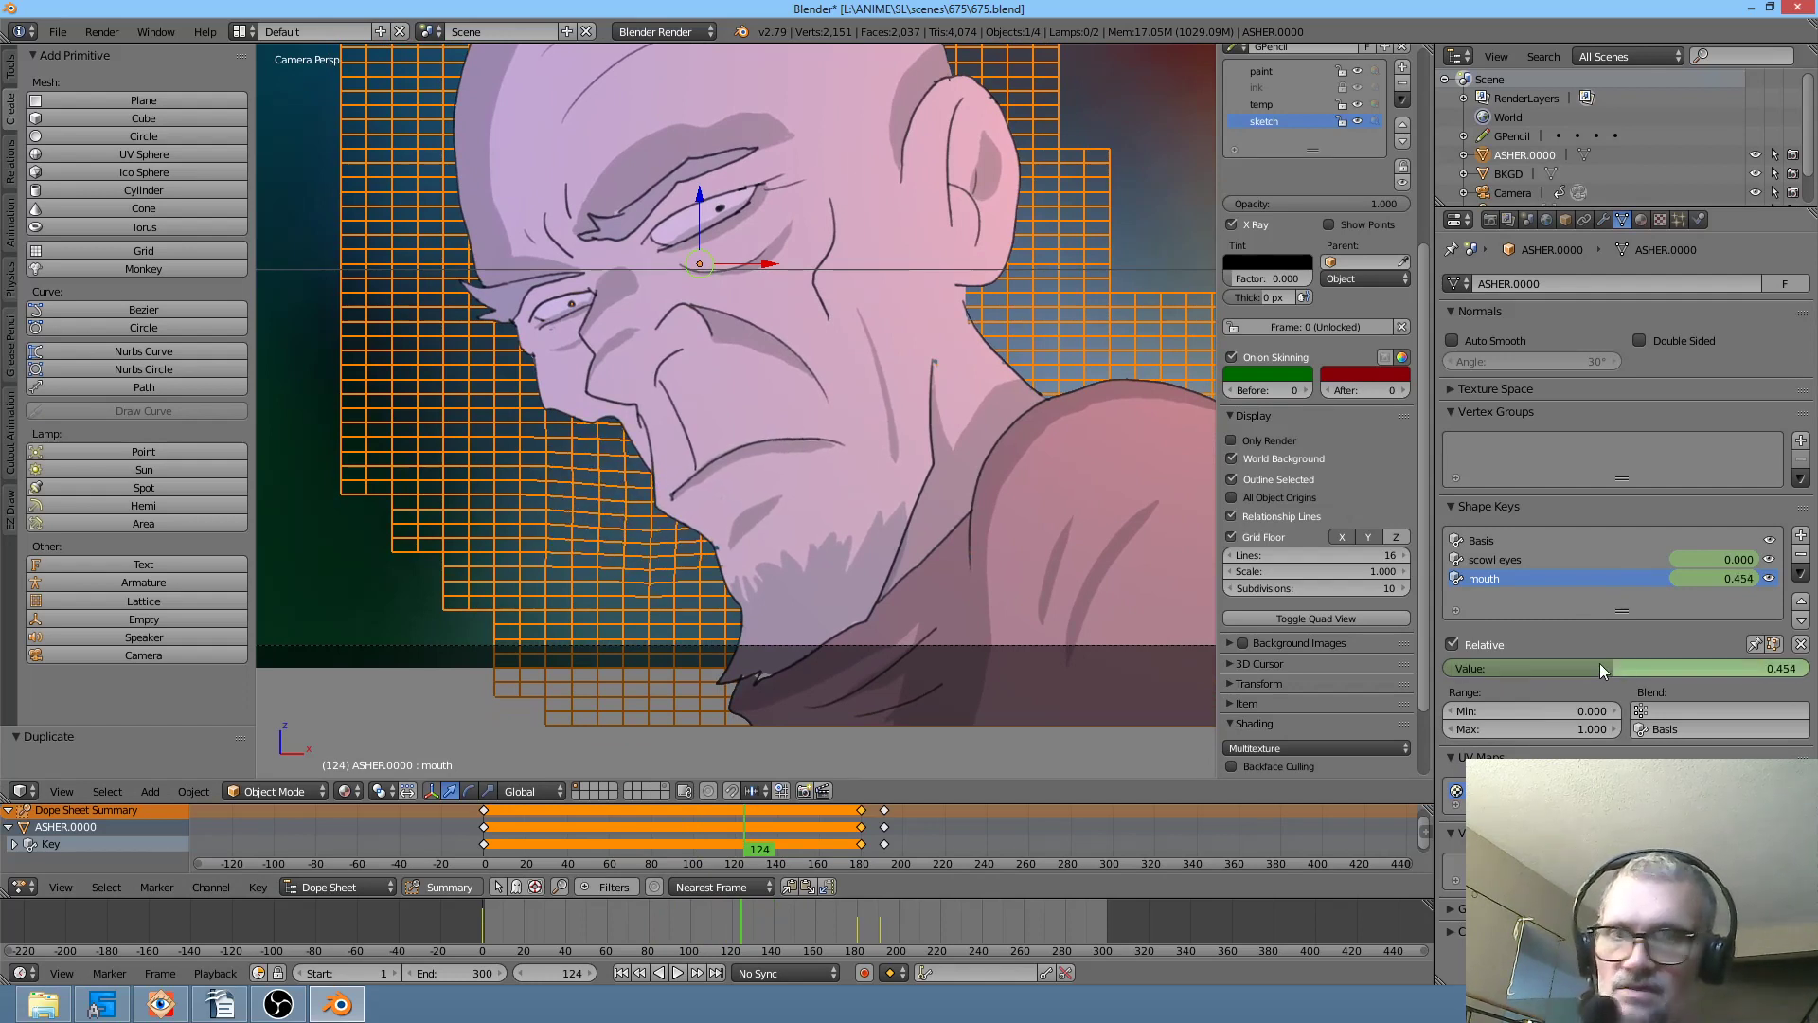
key(i)
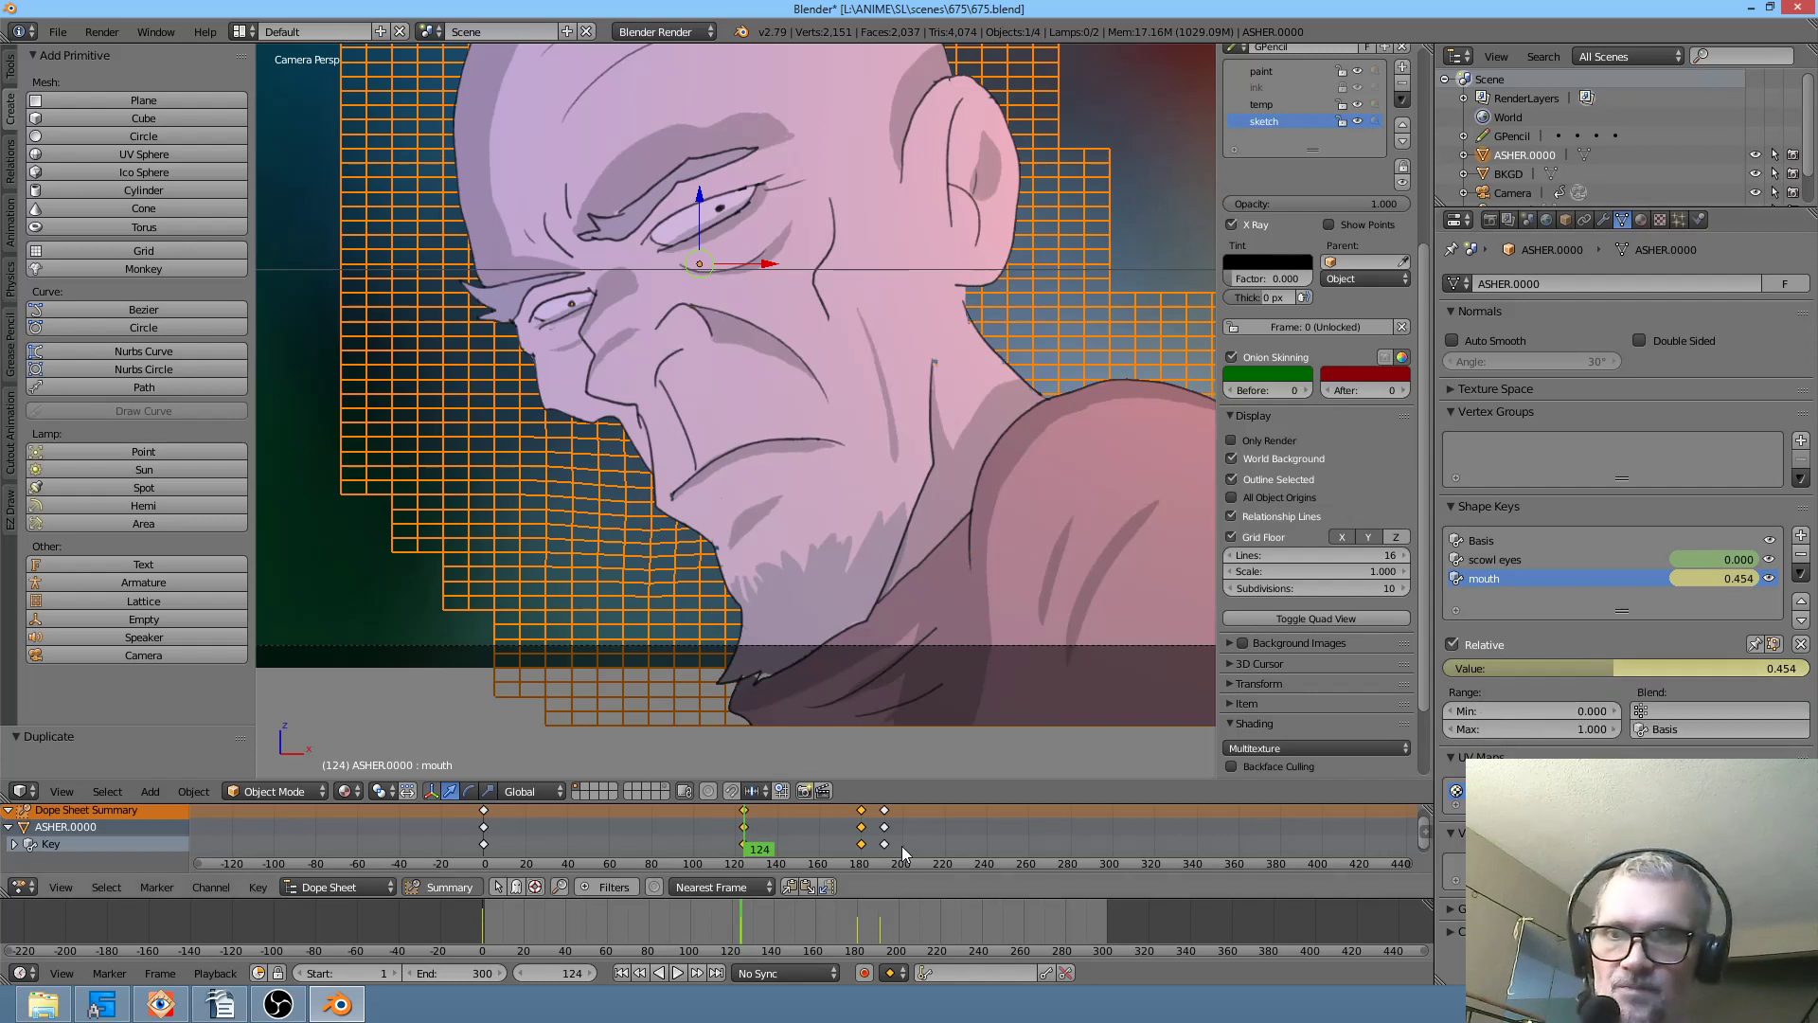
- At frame 207, set the mouth shape key to 0.934 and keyframe it
key(alt+a)
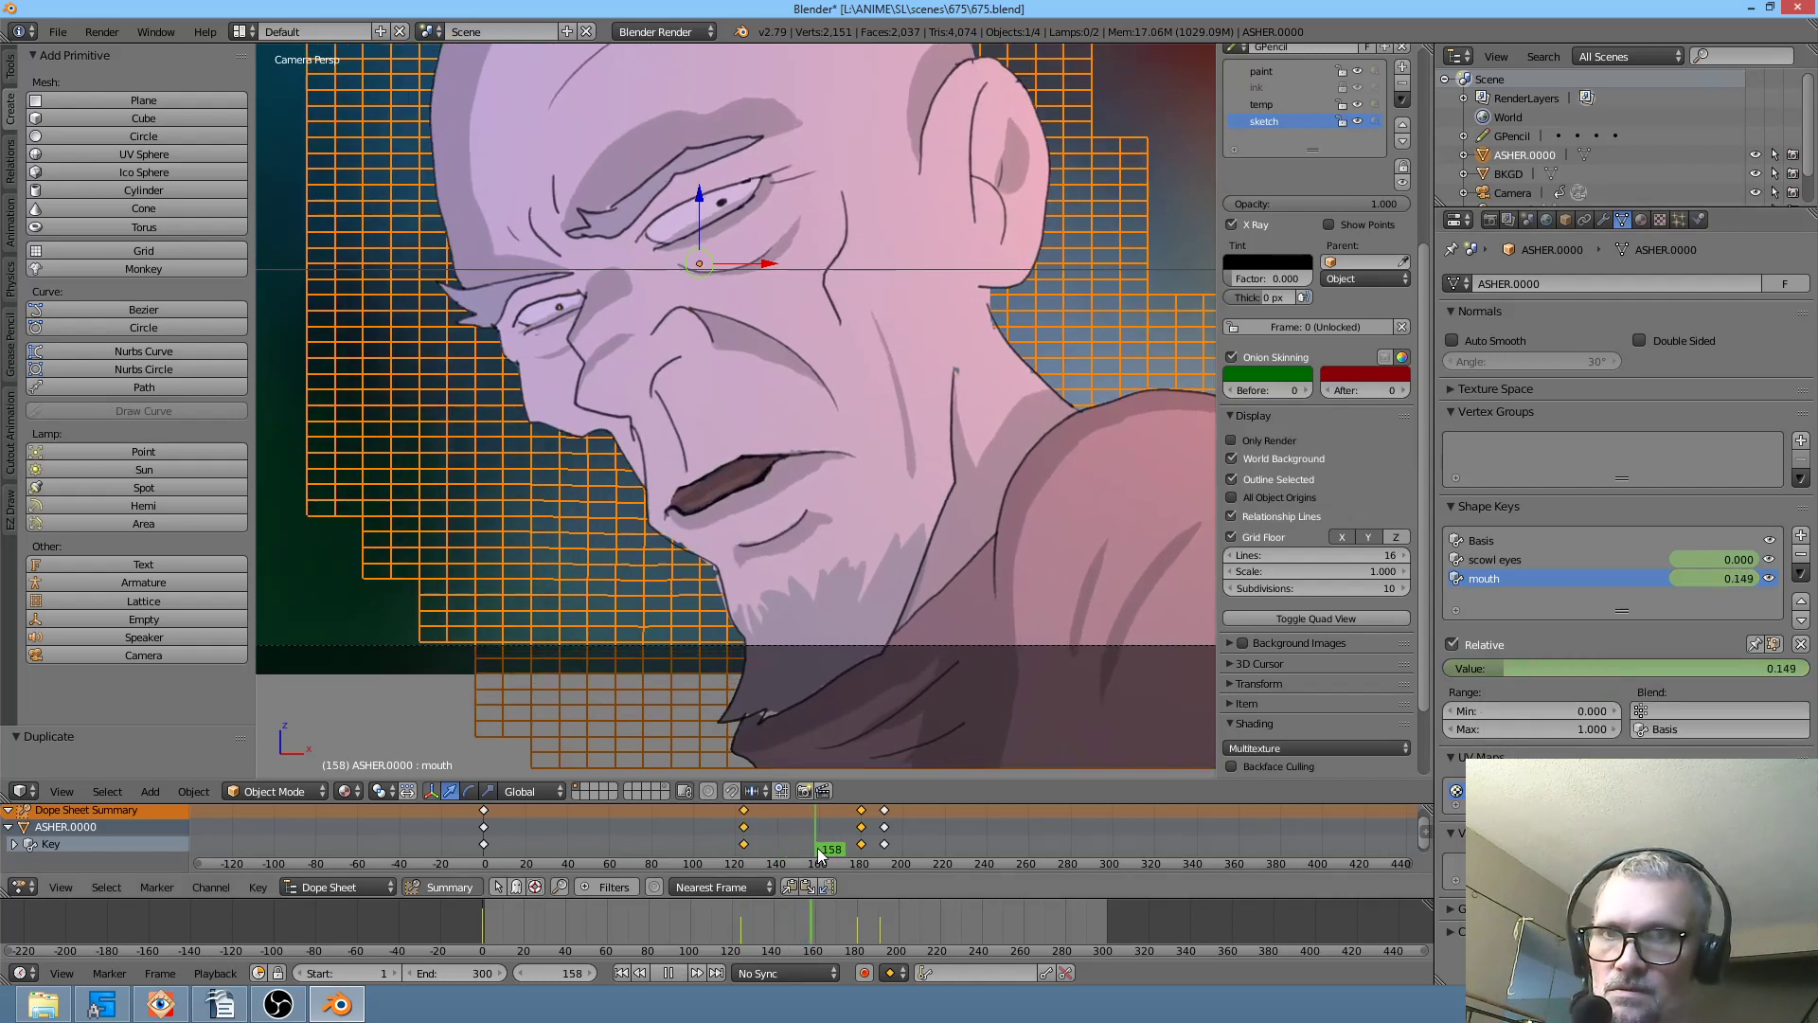
key(alt+a)
drag(1648, 669, 1773, 673)
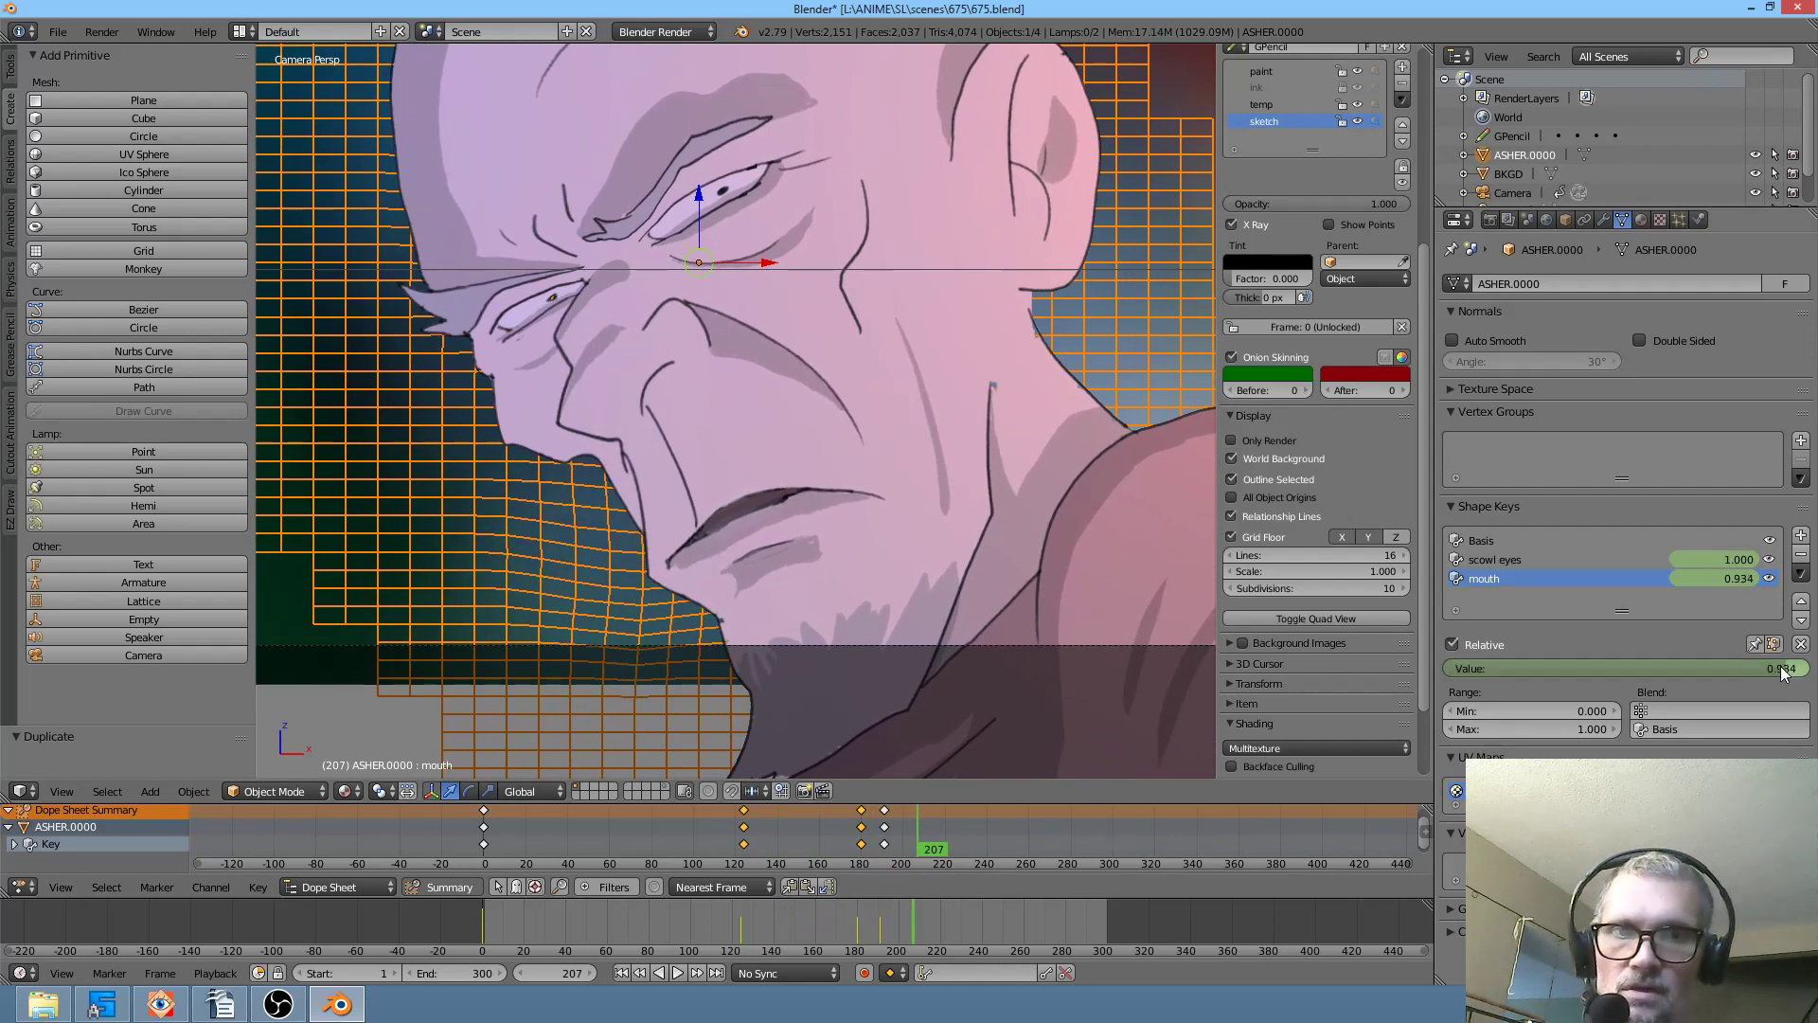
key(i)
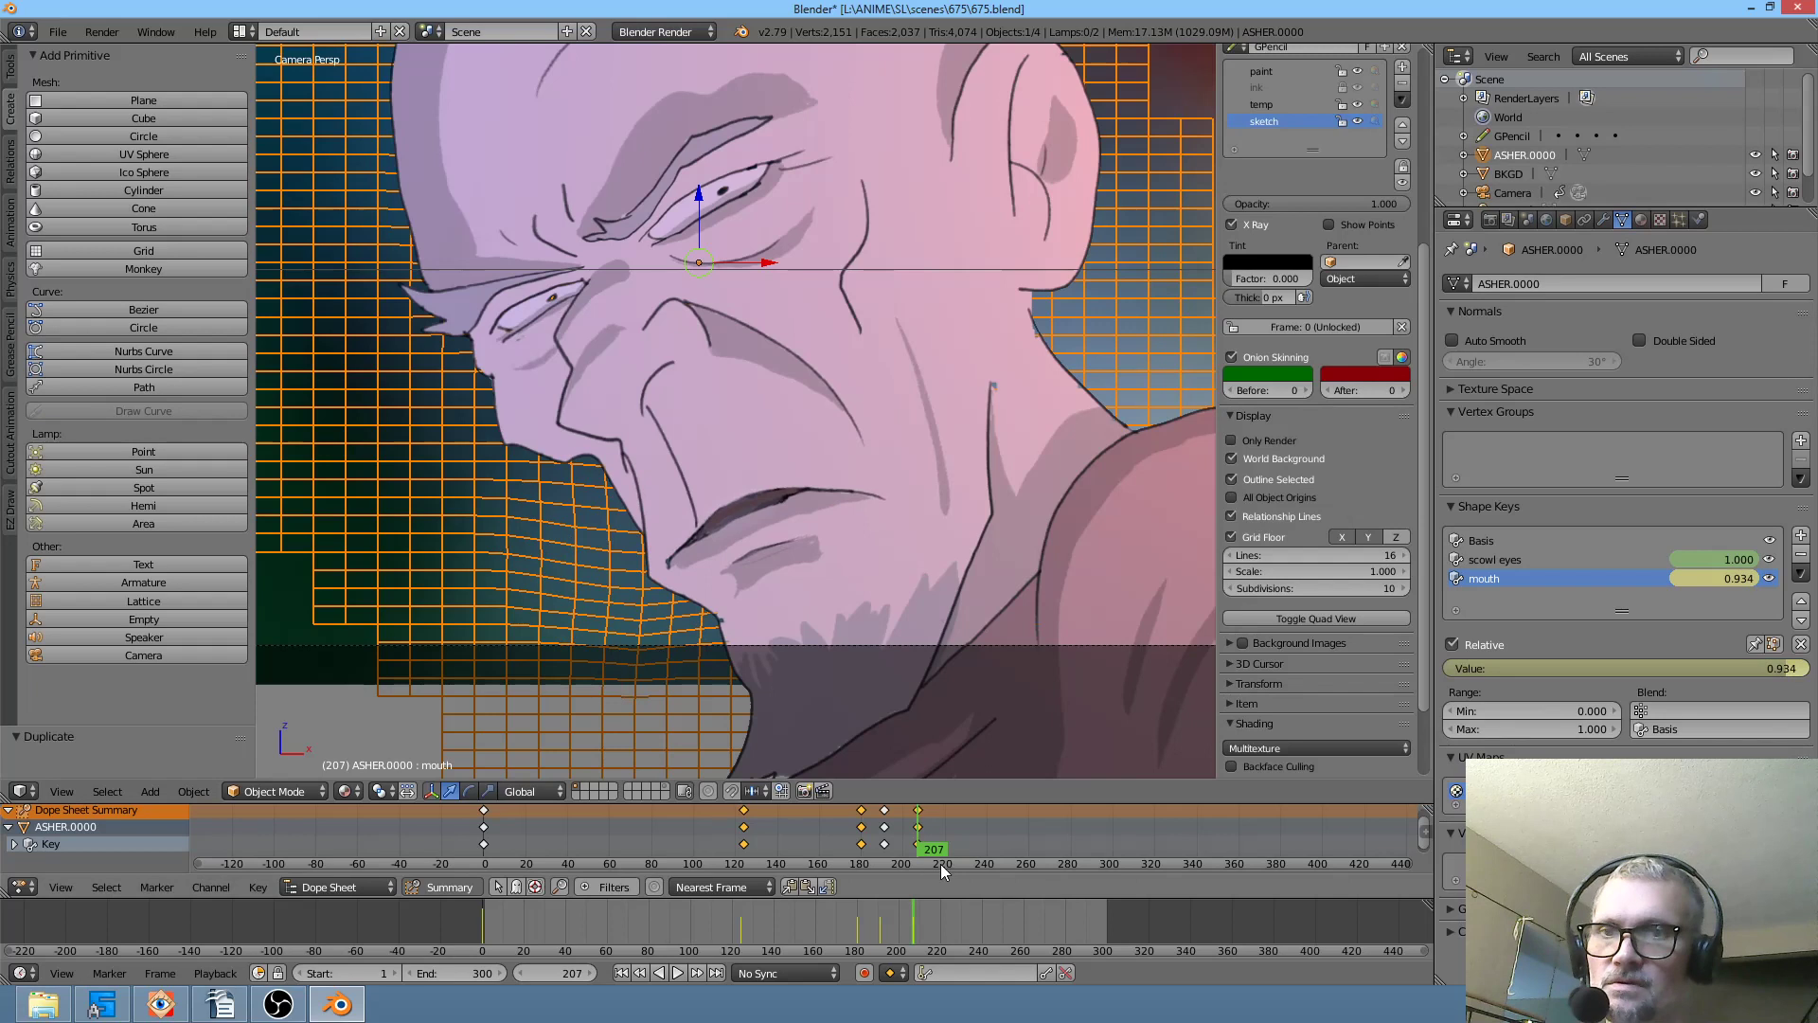
- Scrub the frames leading up to the mouth keyframe near frame 124 to review the mouth movement
click(677, 831)
key(alt+a)
drag(677, 831, 750, 834)
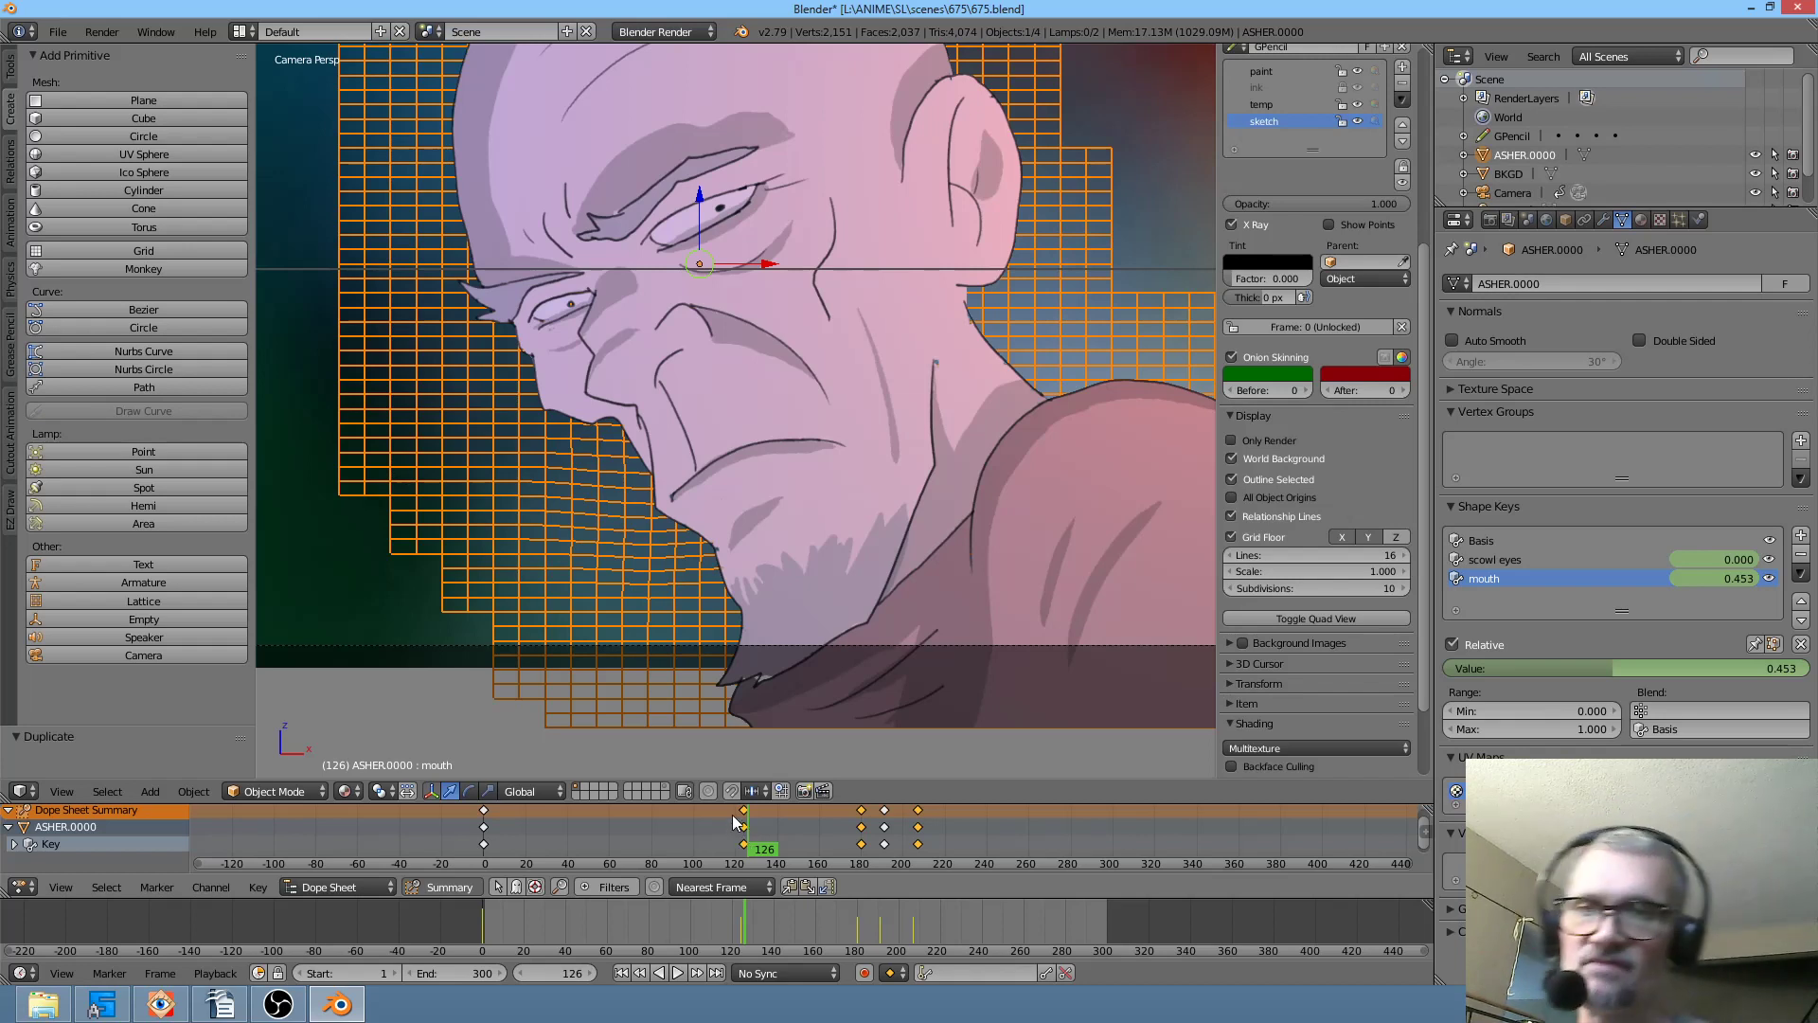
mouse_move(744, 833)
mouse_down()
mouse_move(1017, 858)
mouse_move(717, 838)
mouse_up()
- Turn on Only Render in the viewport display and play the animation from frame 0 to review the expression change
scroll(941, 659, down, 5)
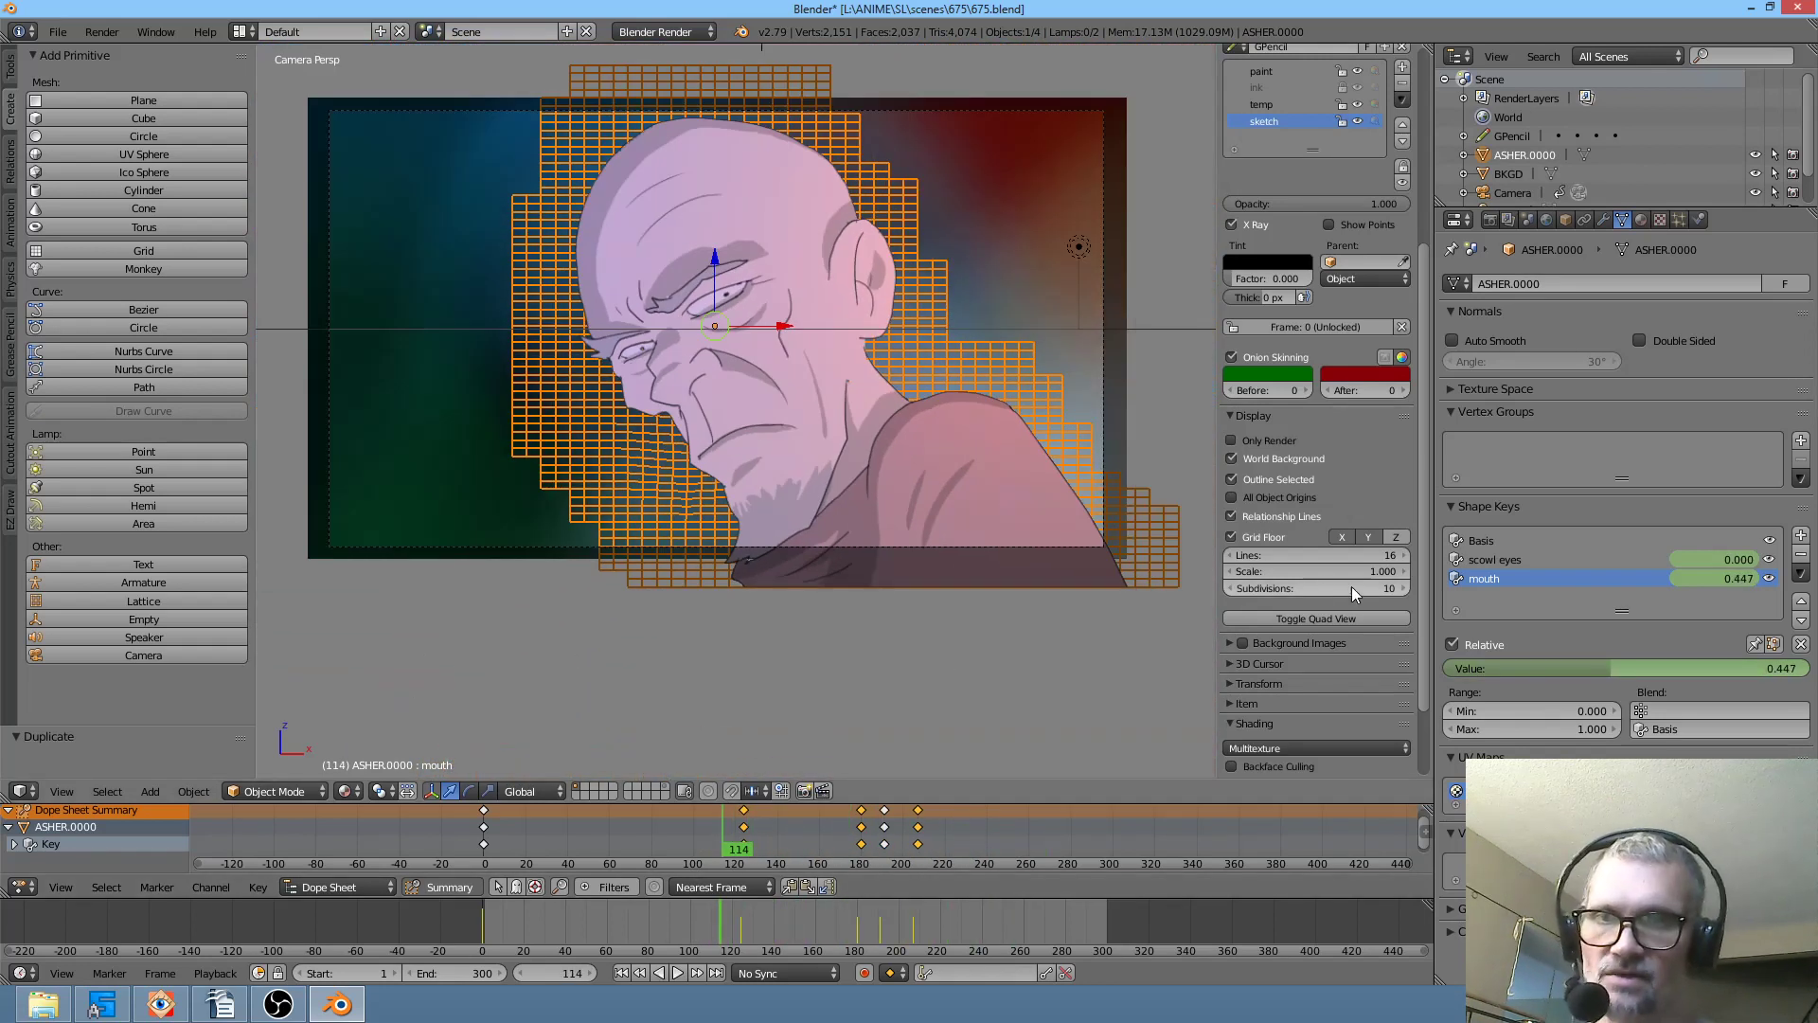
click(1264, 440)
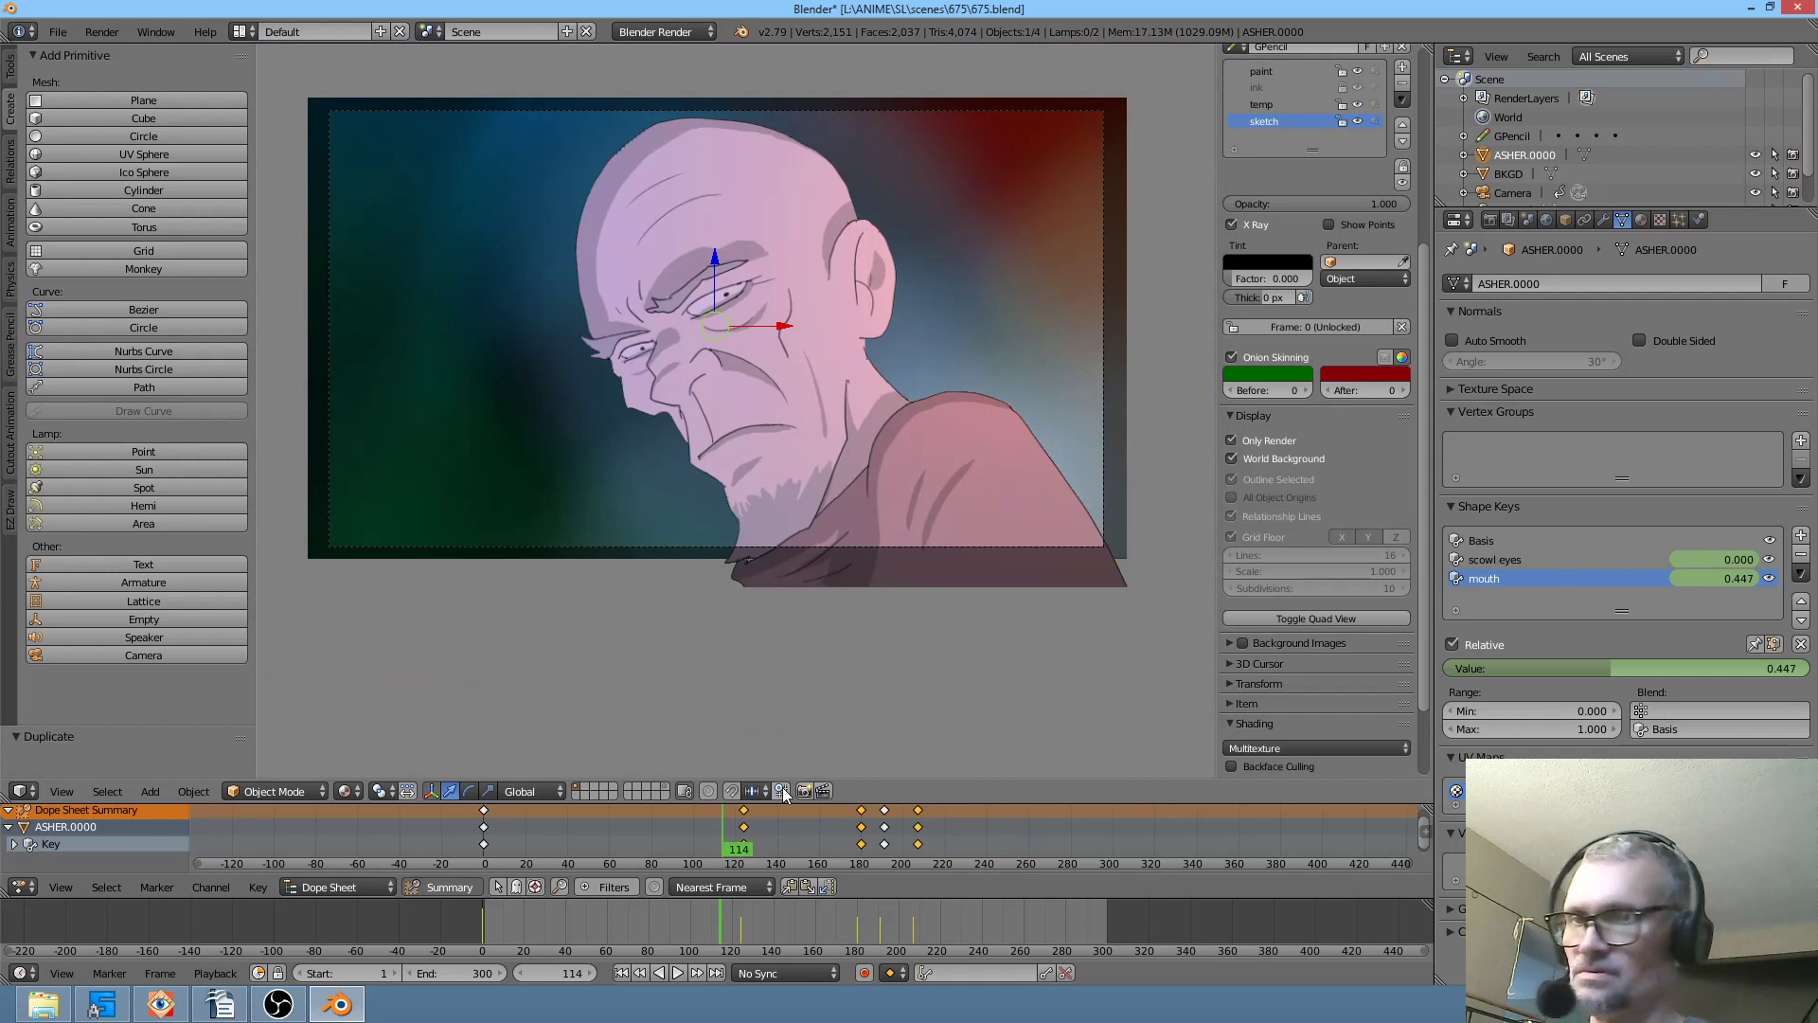
key(Down)
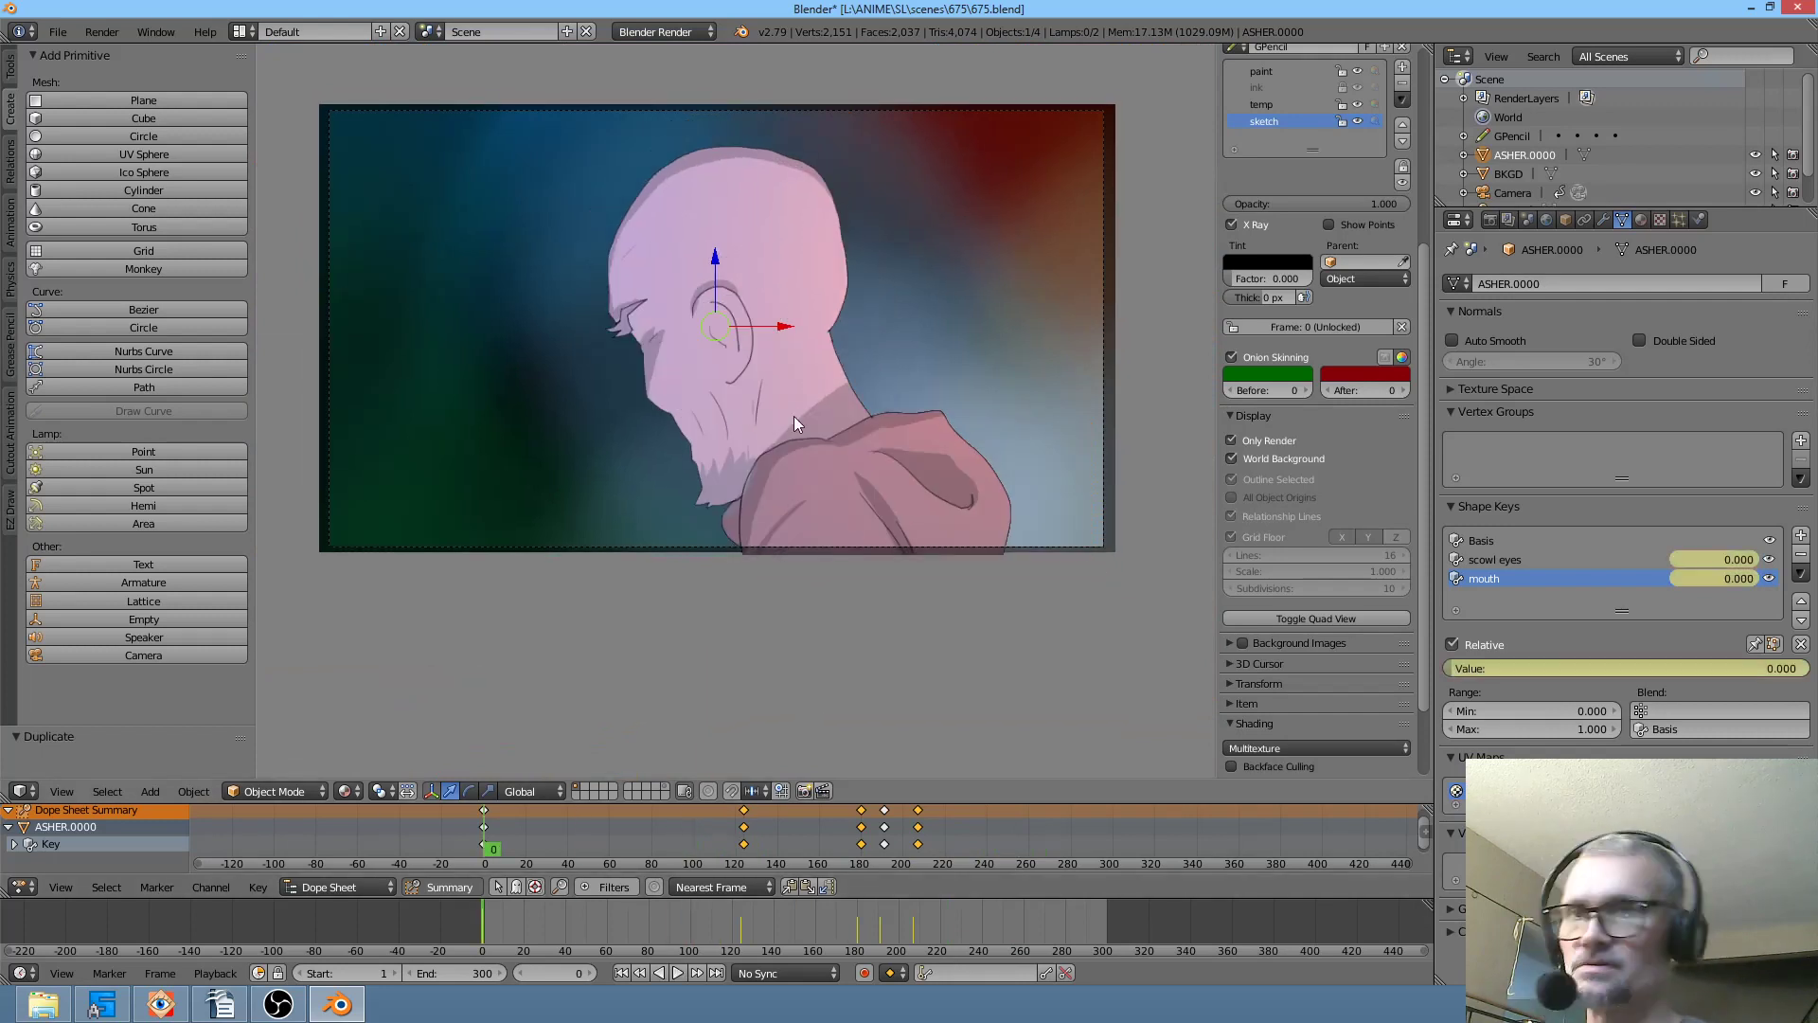
scroll(812, 528, up, 4)
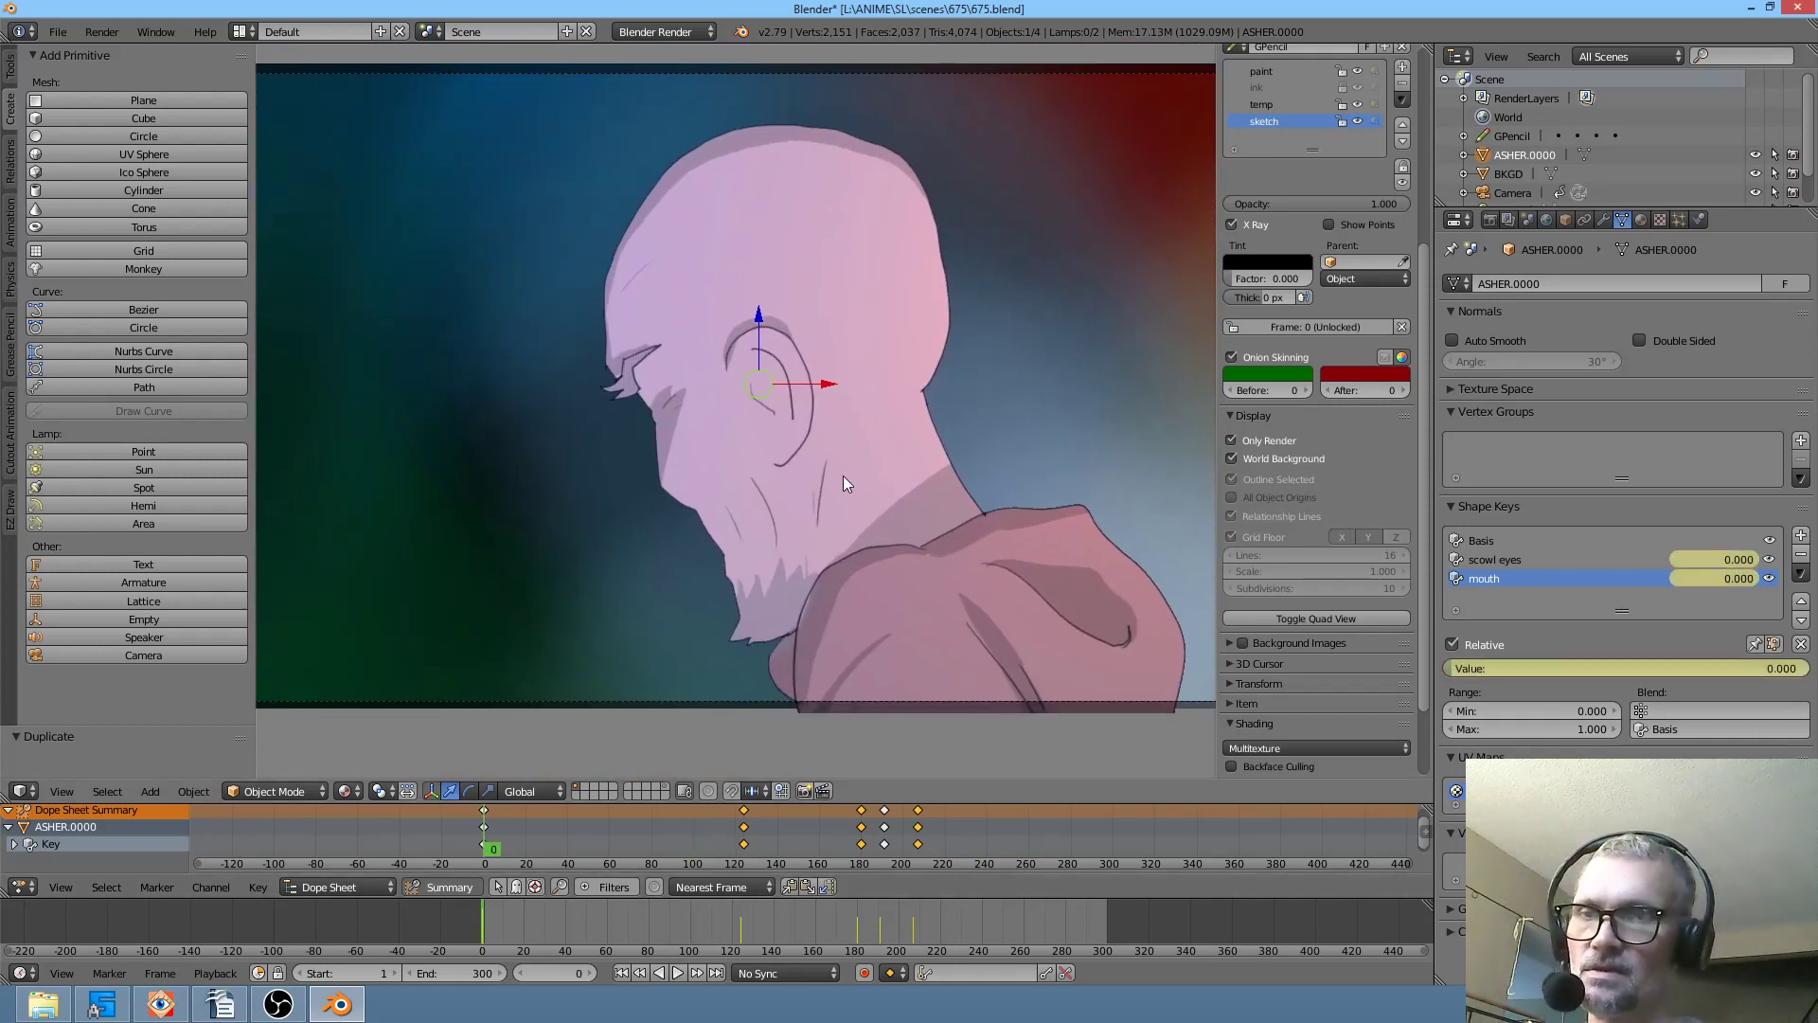
key(alt+a)
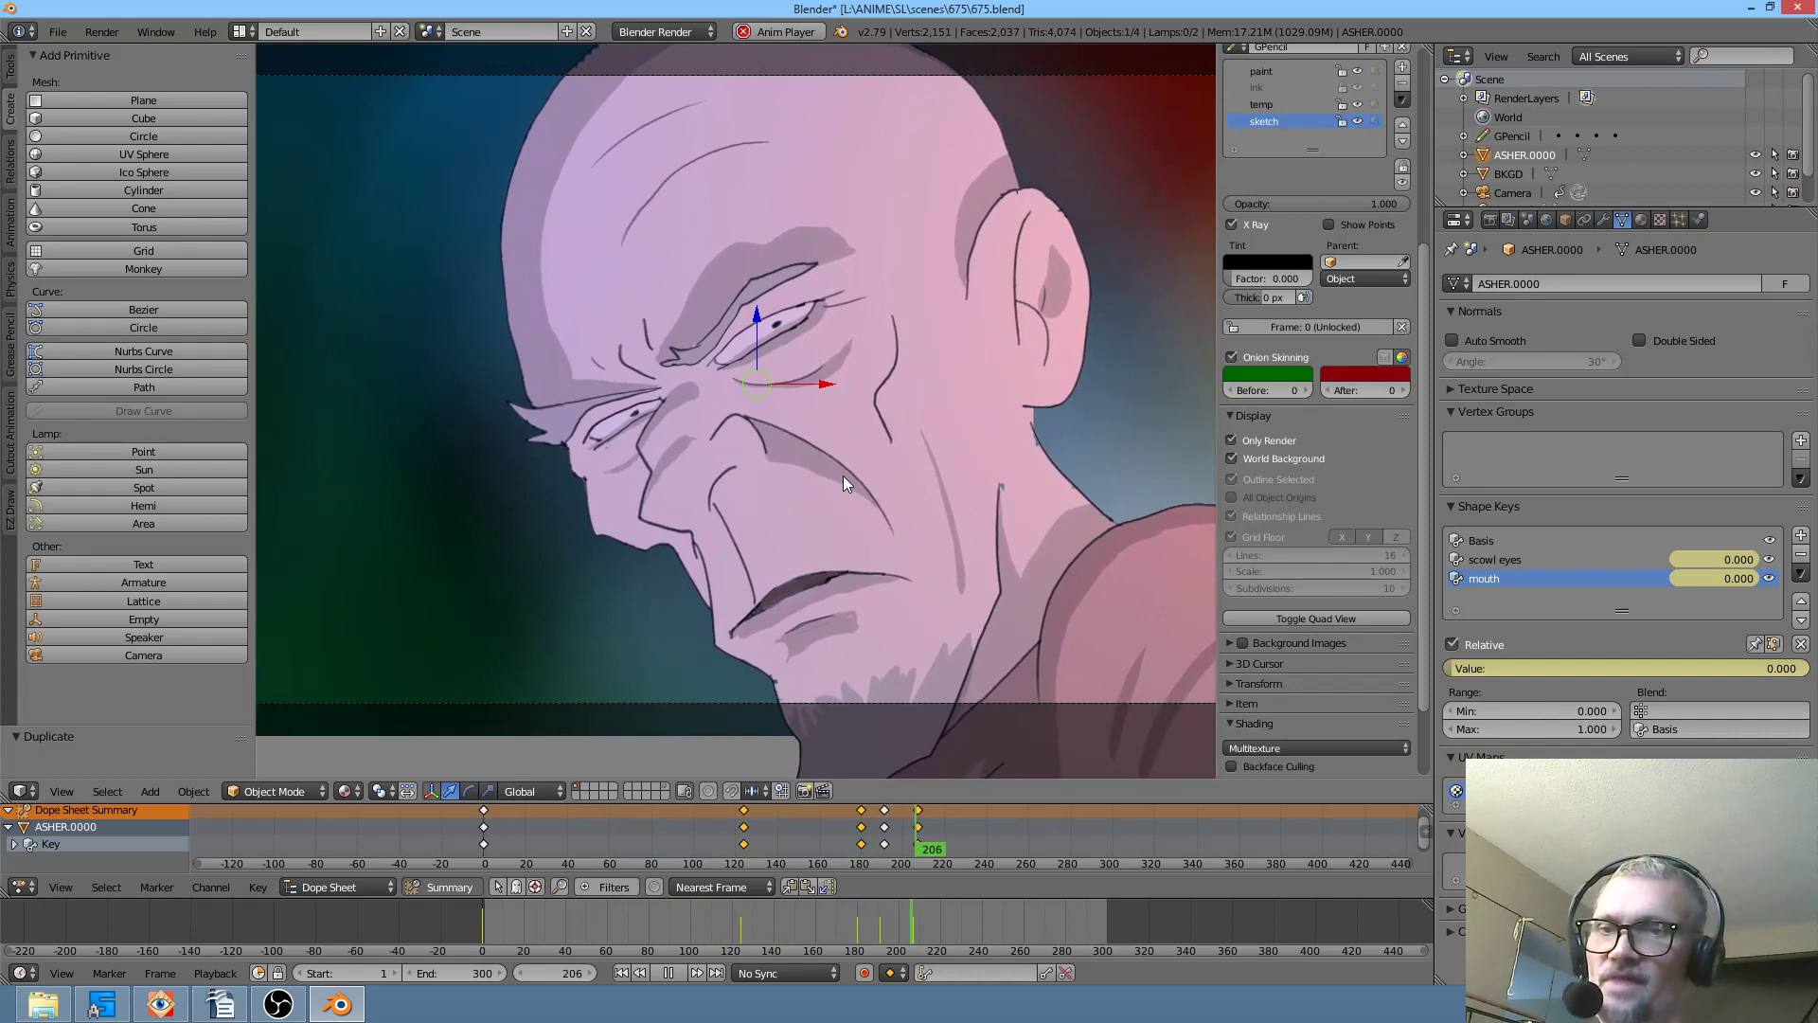
key(Escape)
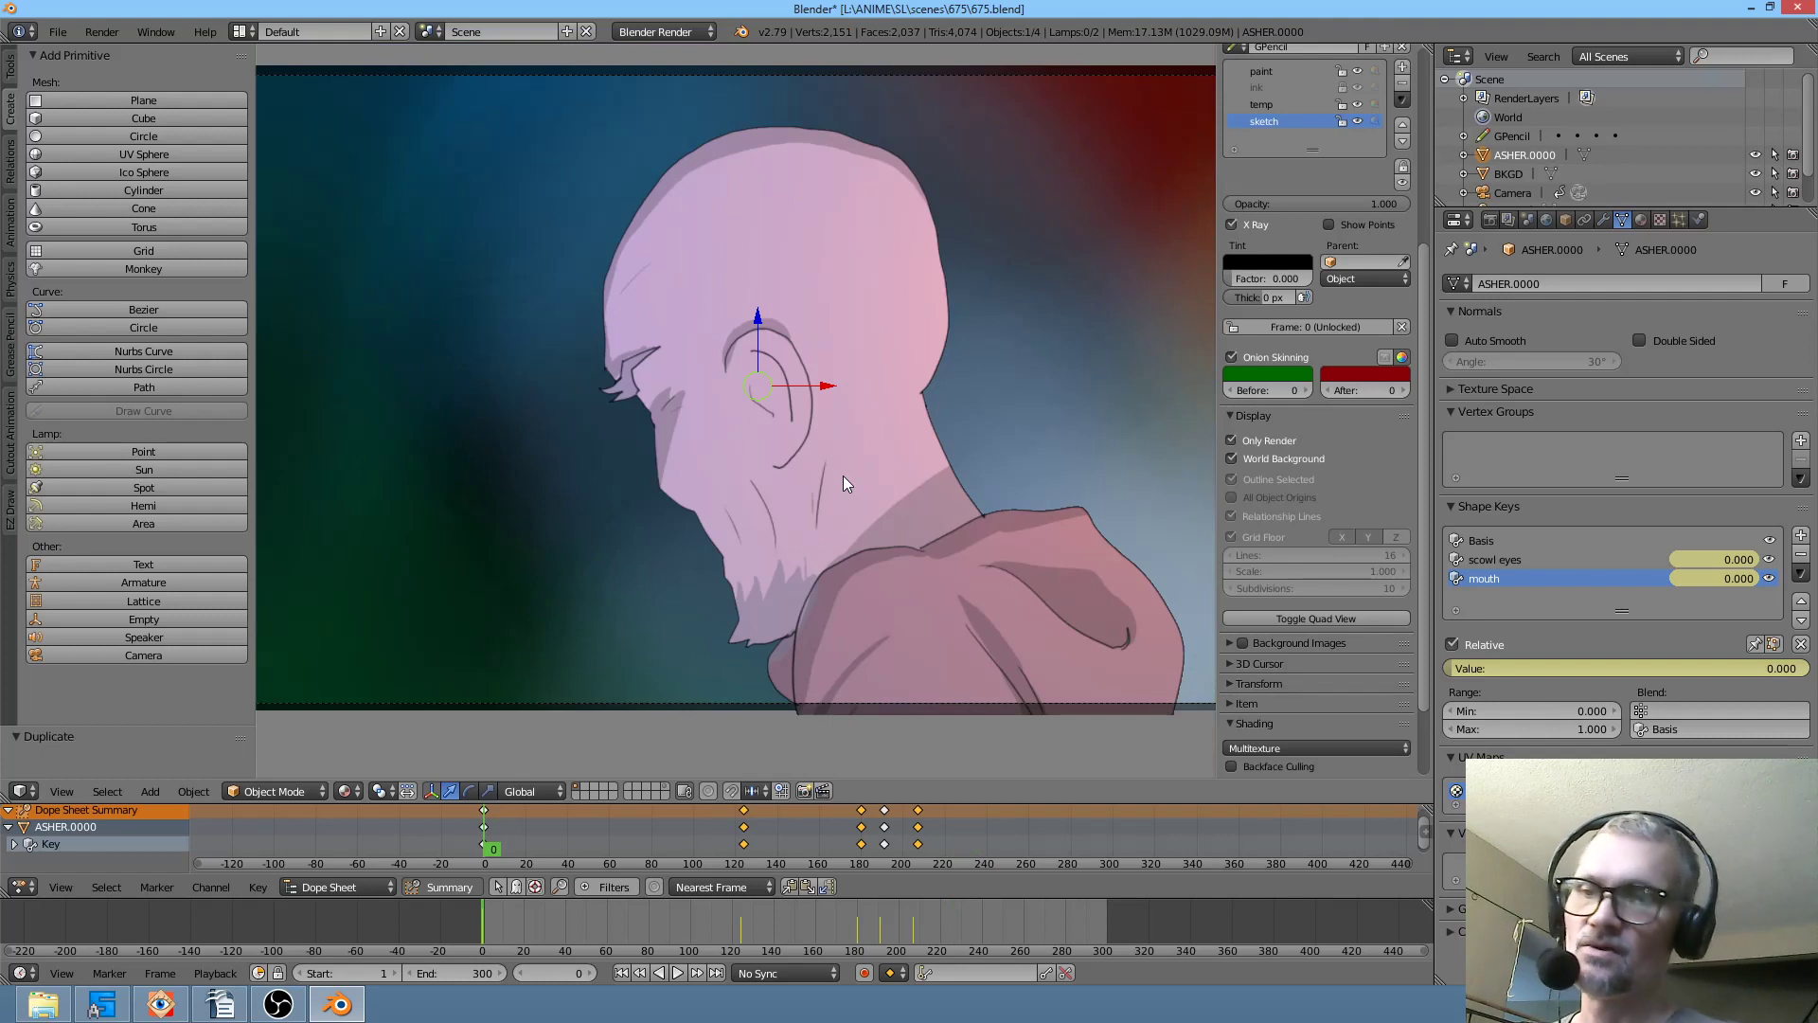
- Go to frame 152, enlarge the Grease Pencil palette's color list and select the shadow color
drag(519, 844, 424, 820)
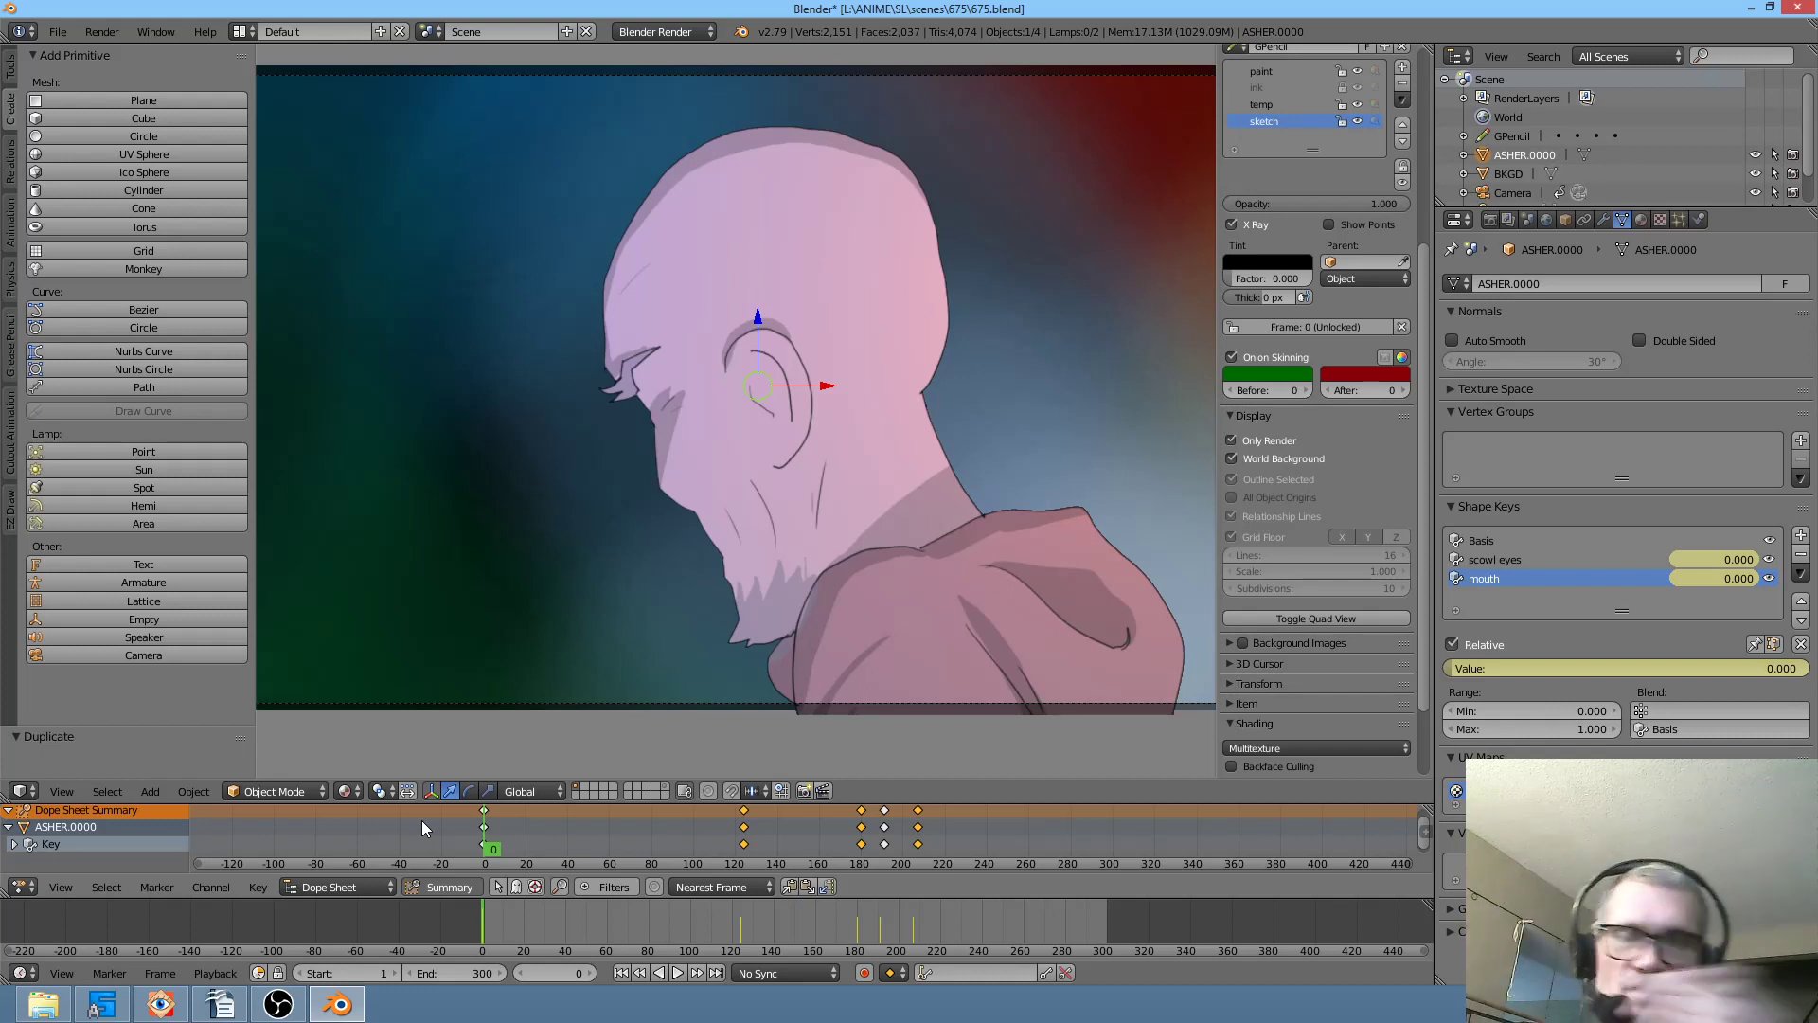
drag(724, 843, 801, 833)
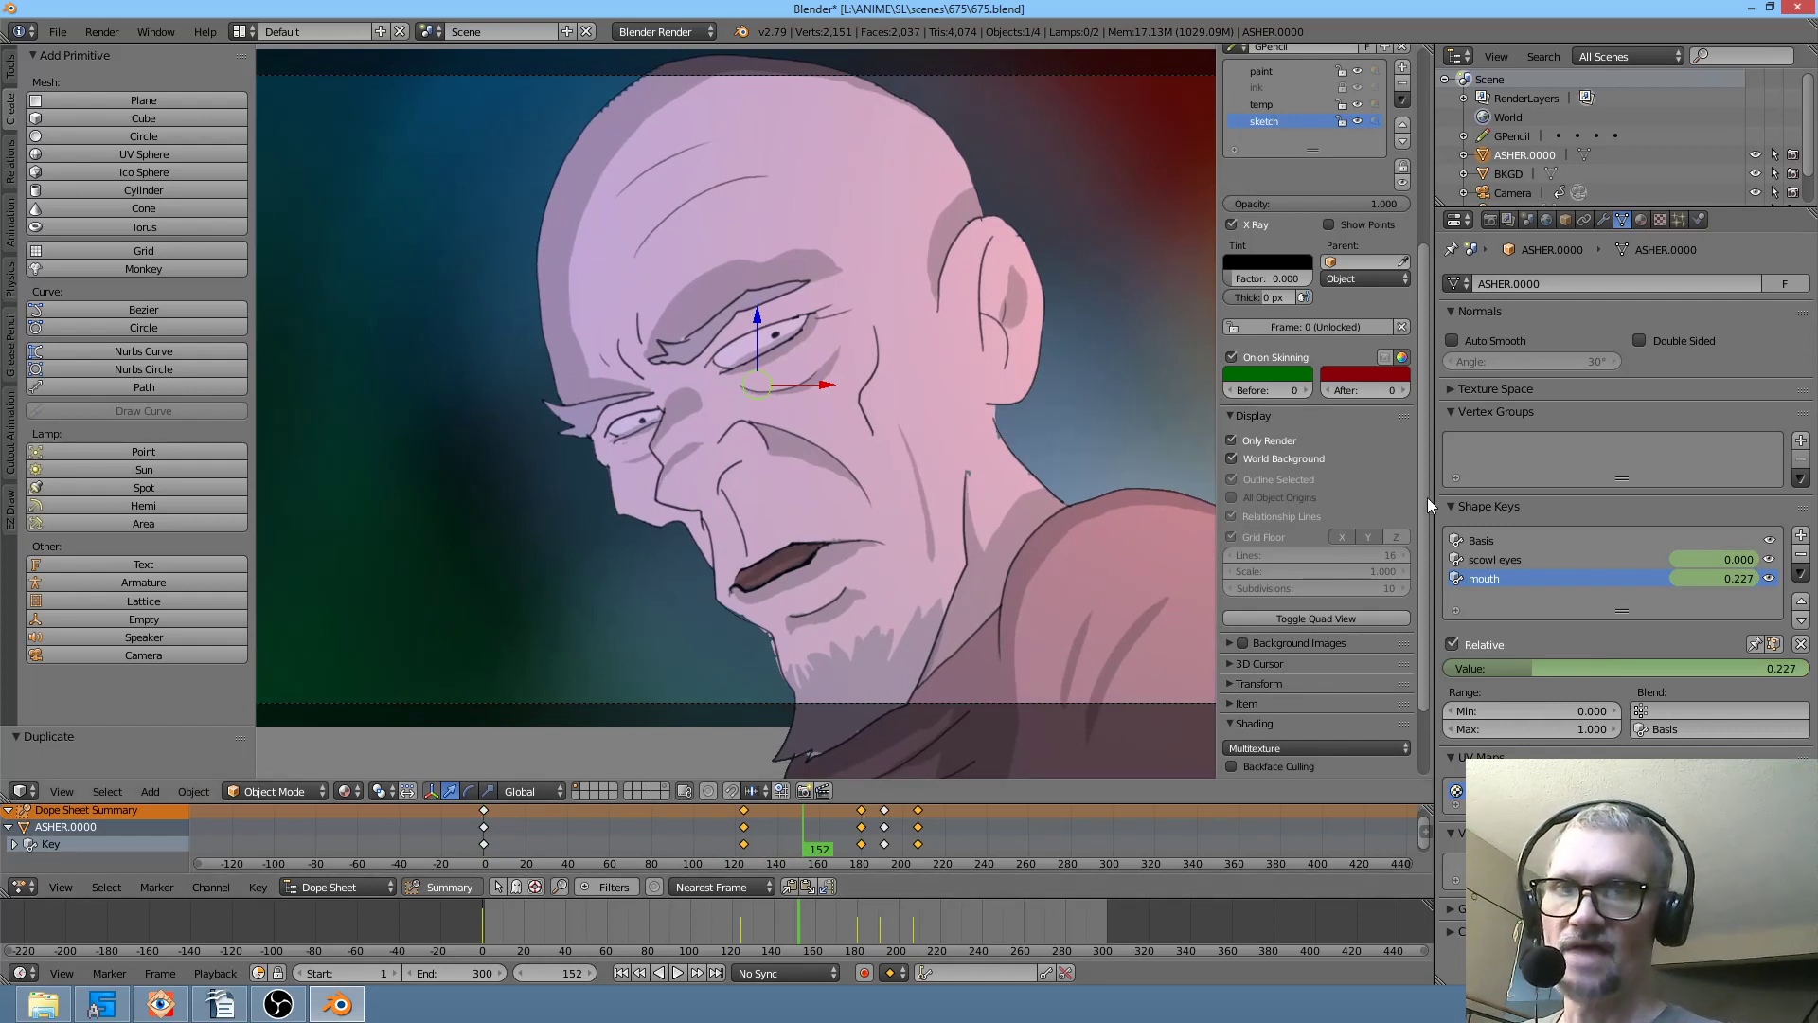
scroll(1326, 455, up, 2)
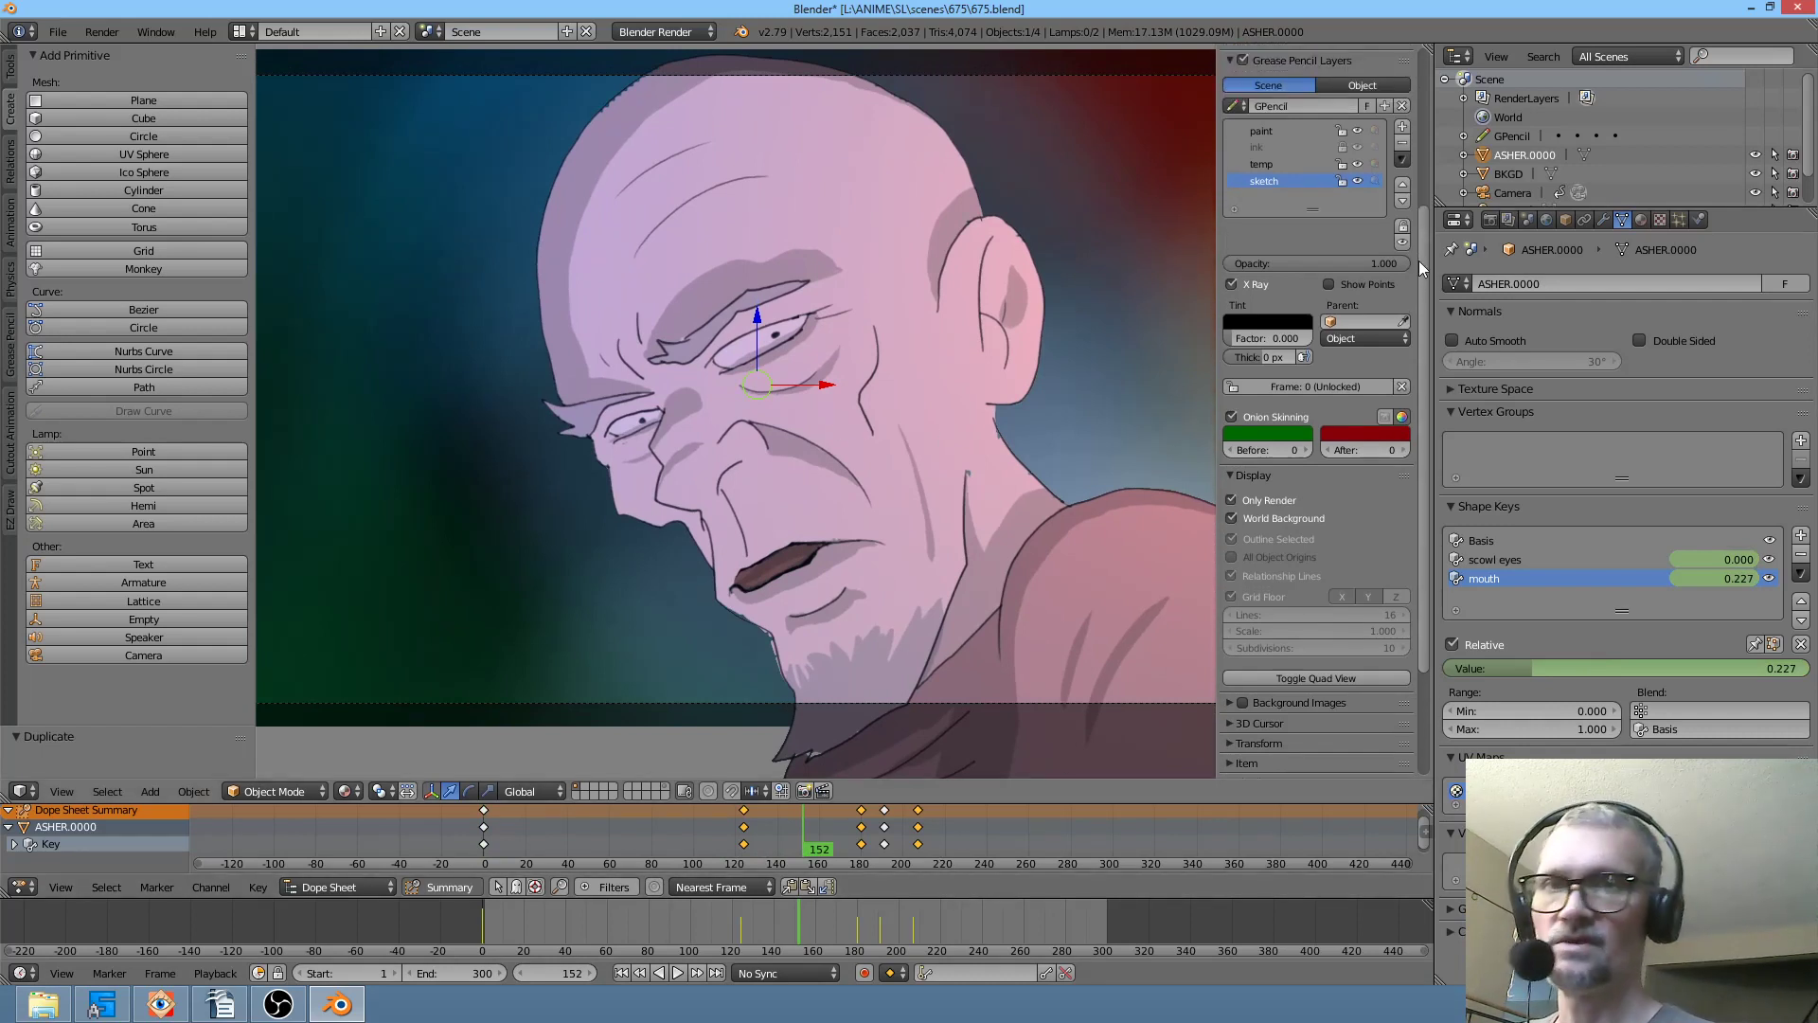
scroll(1323, 194, up, 6)
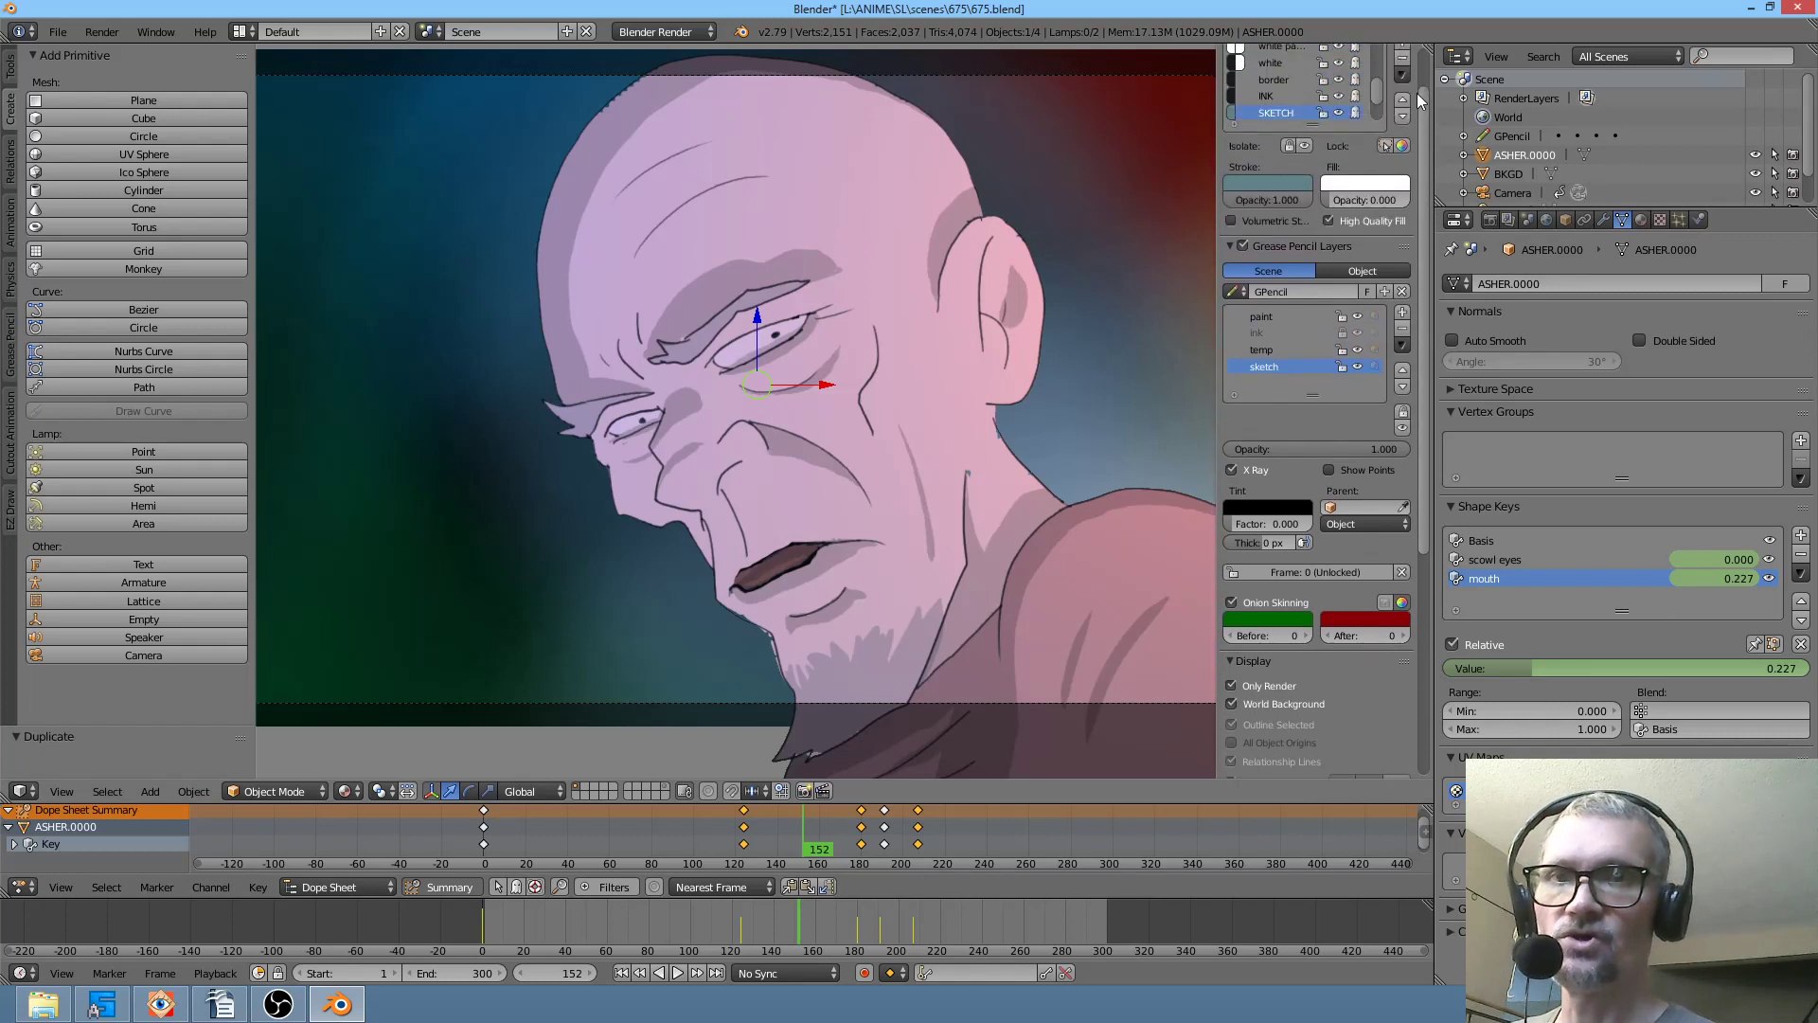
drag(1319, 189, 1312, 295)
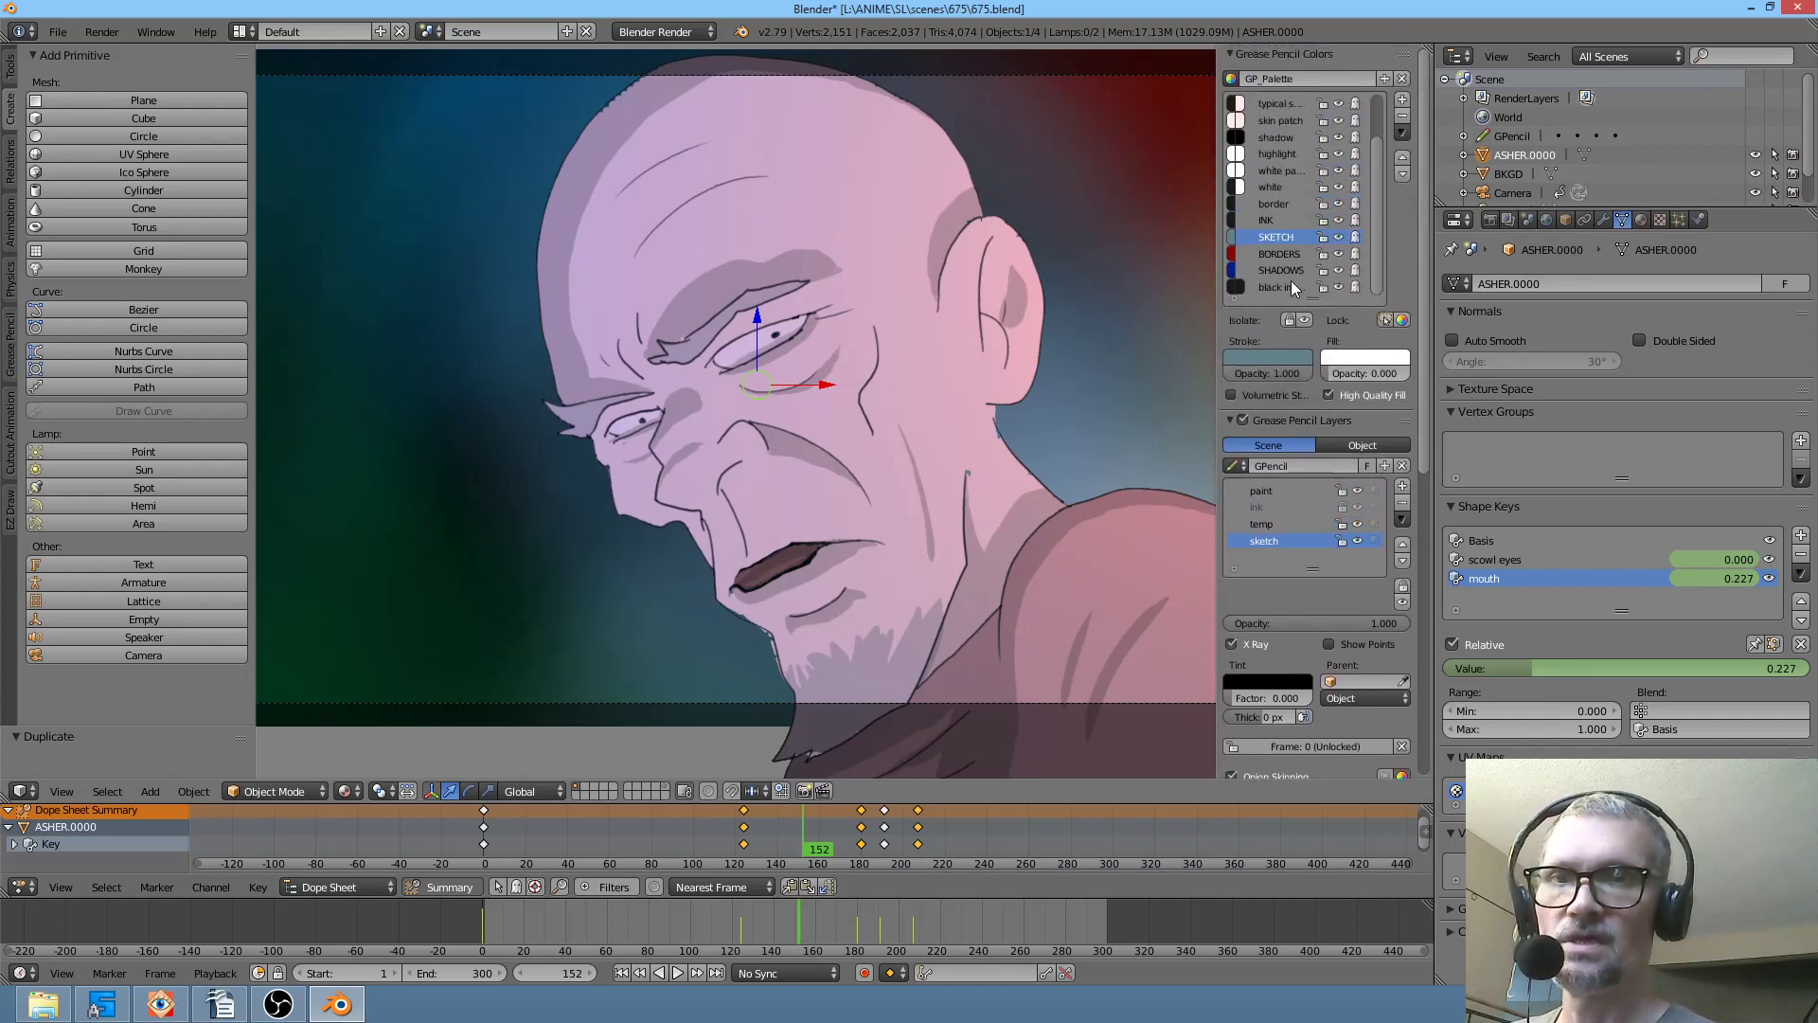
click(1295, 139)
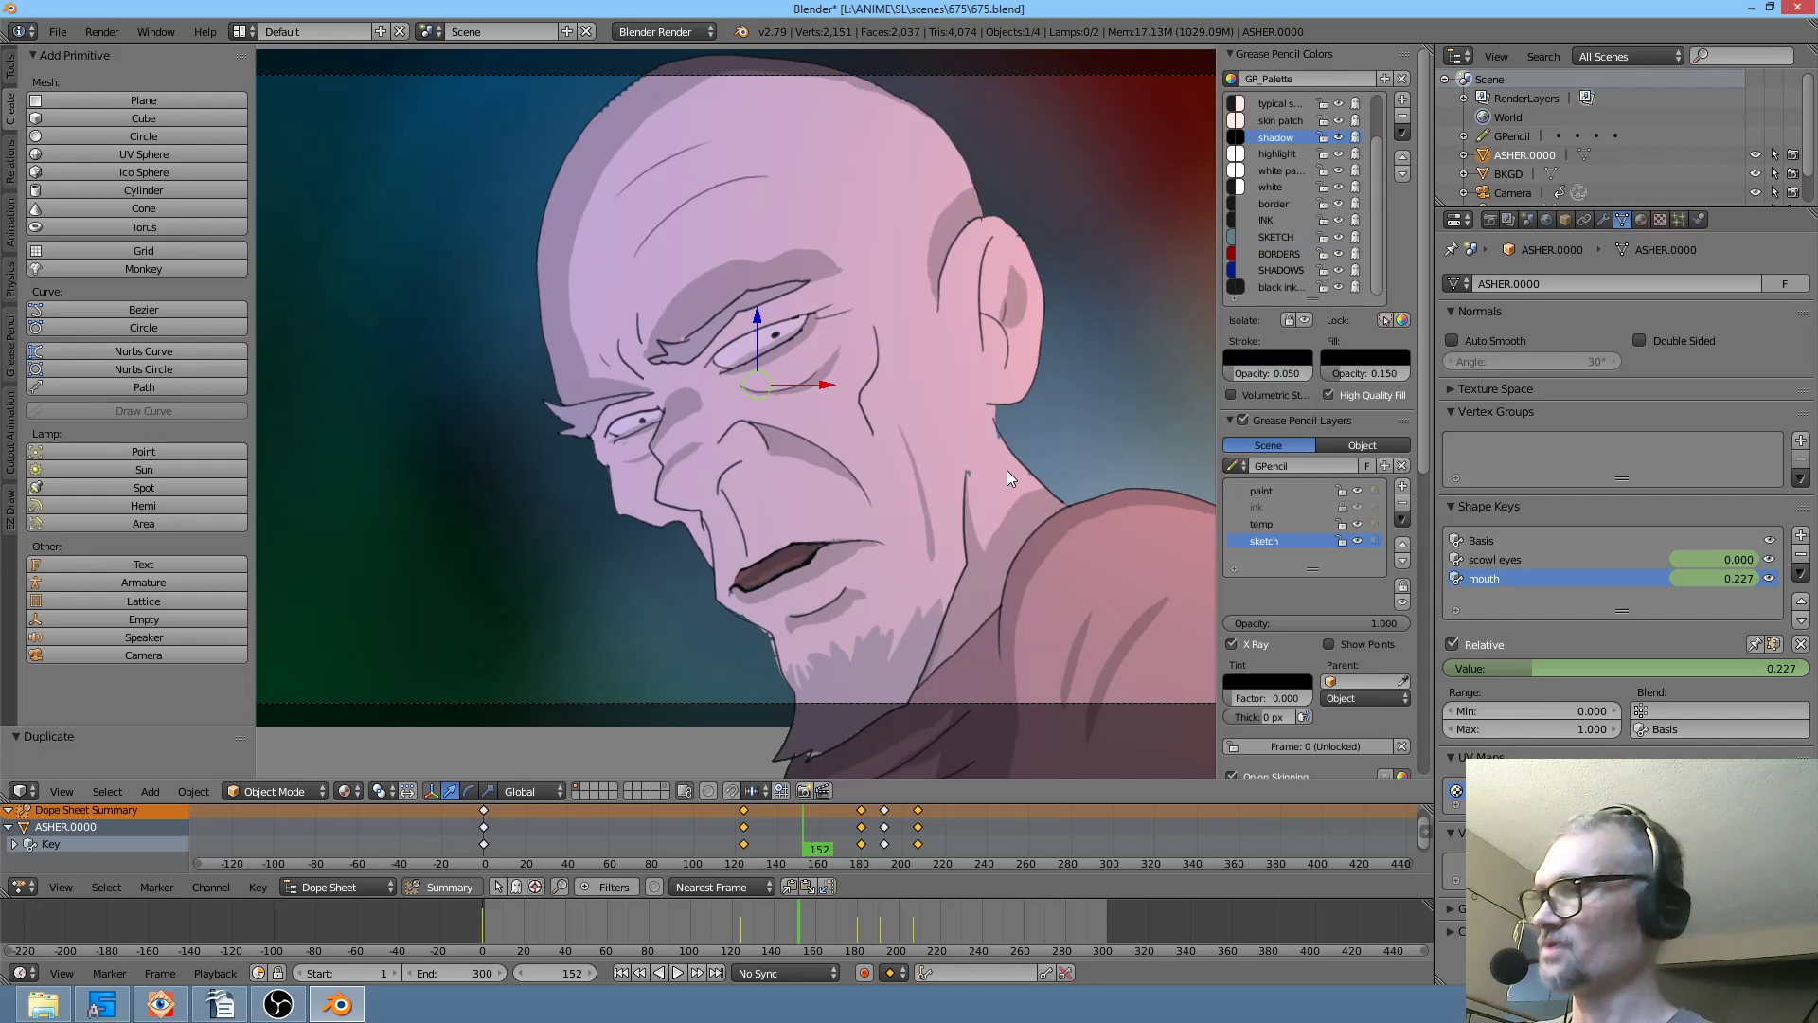
- At frame 109, draw Grease Pencil shadow patches around the near eye on the sketch layer
scroll(1019, 470, down, 5)
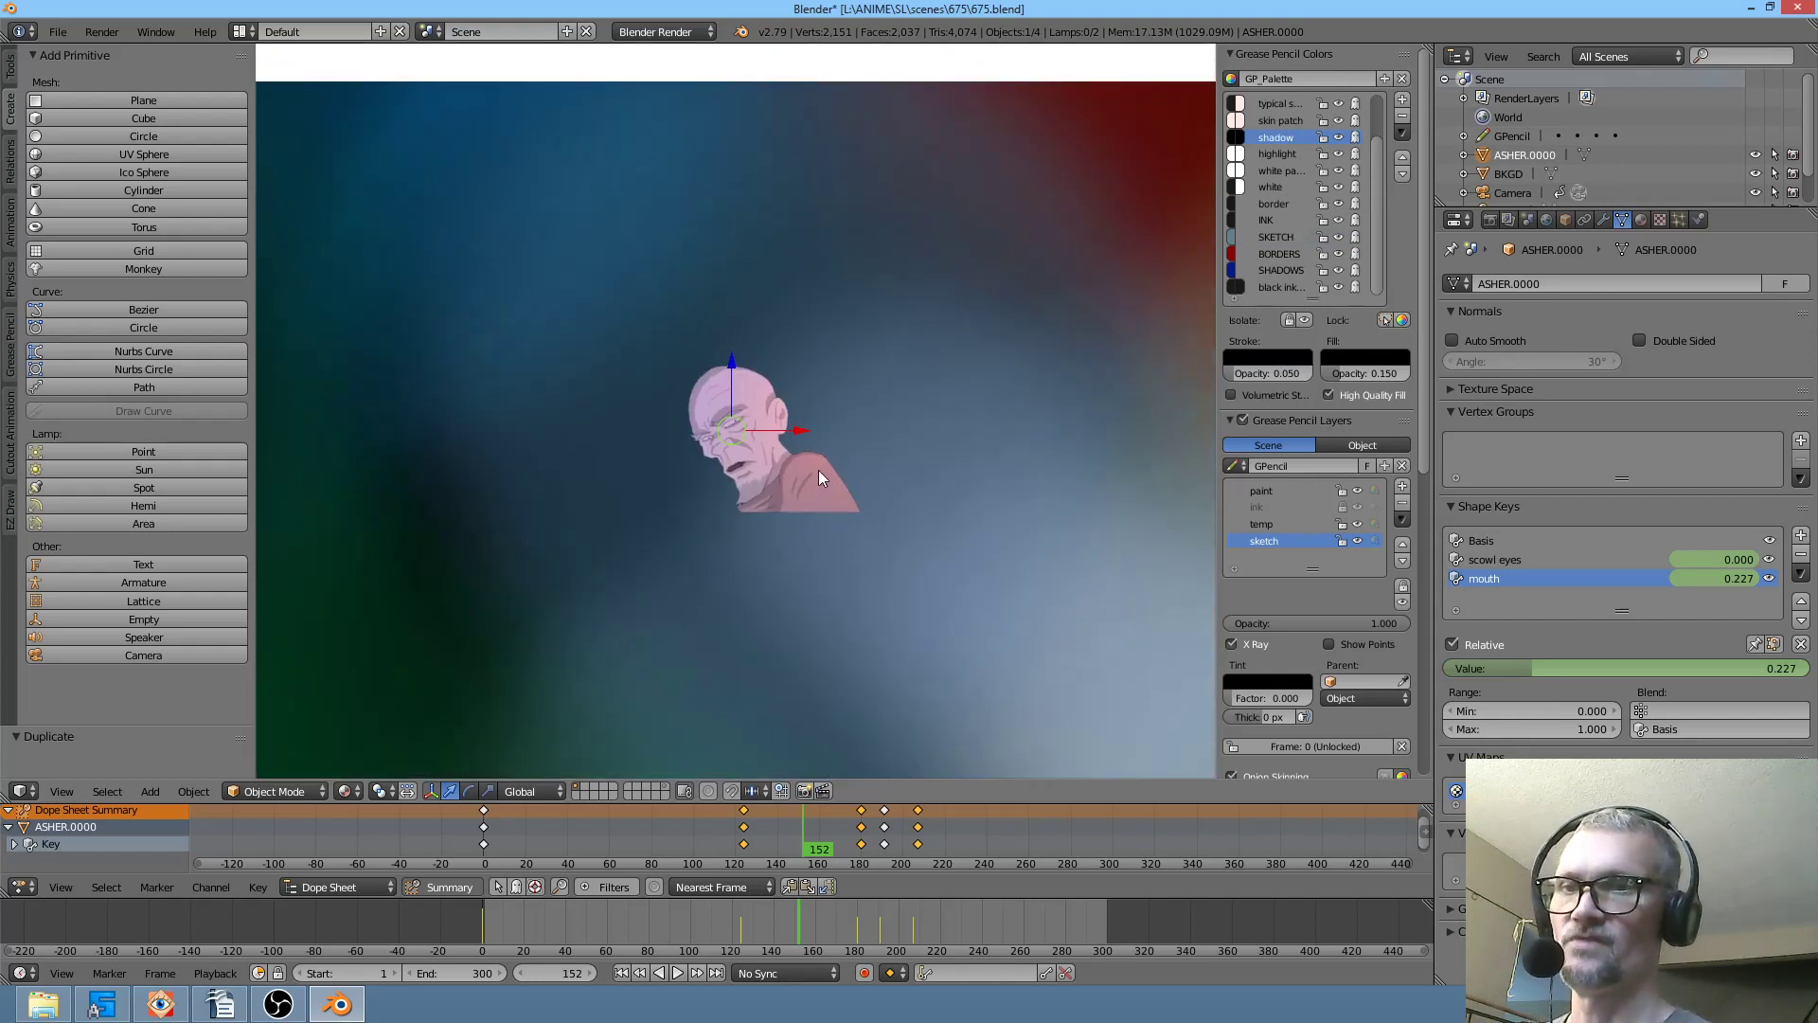
scroll(815, 474, up, 10)
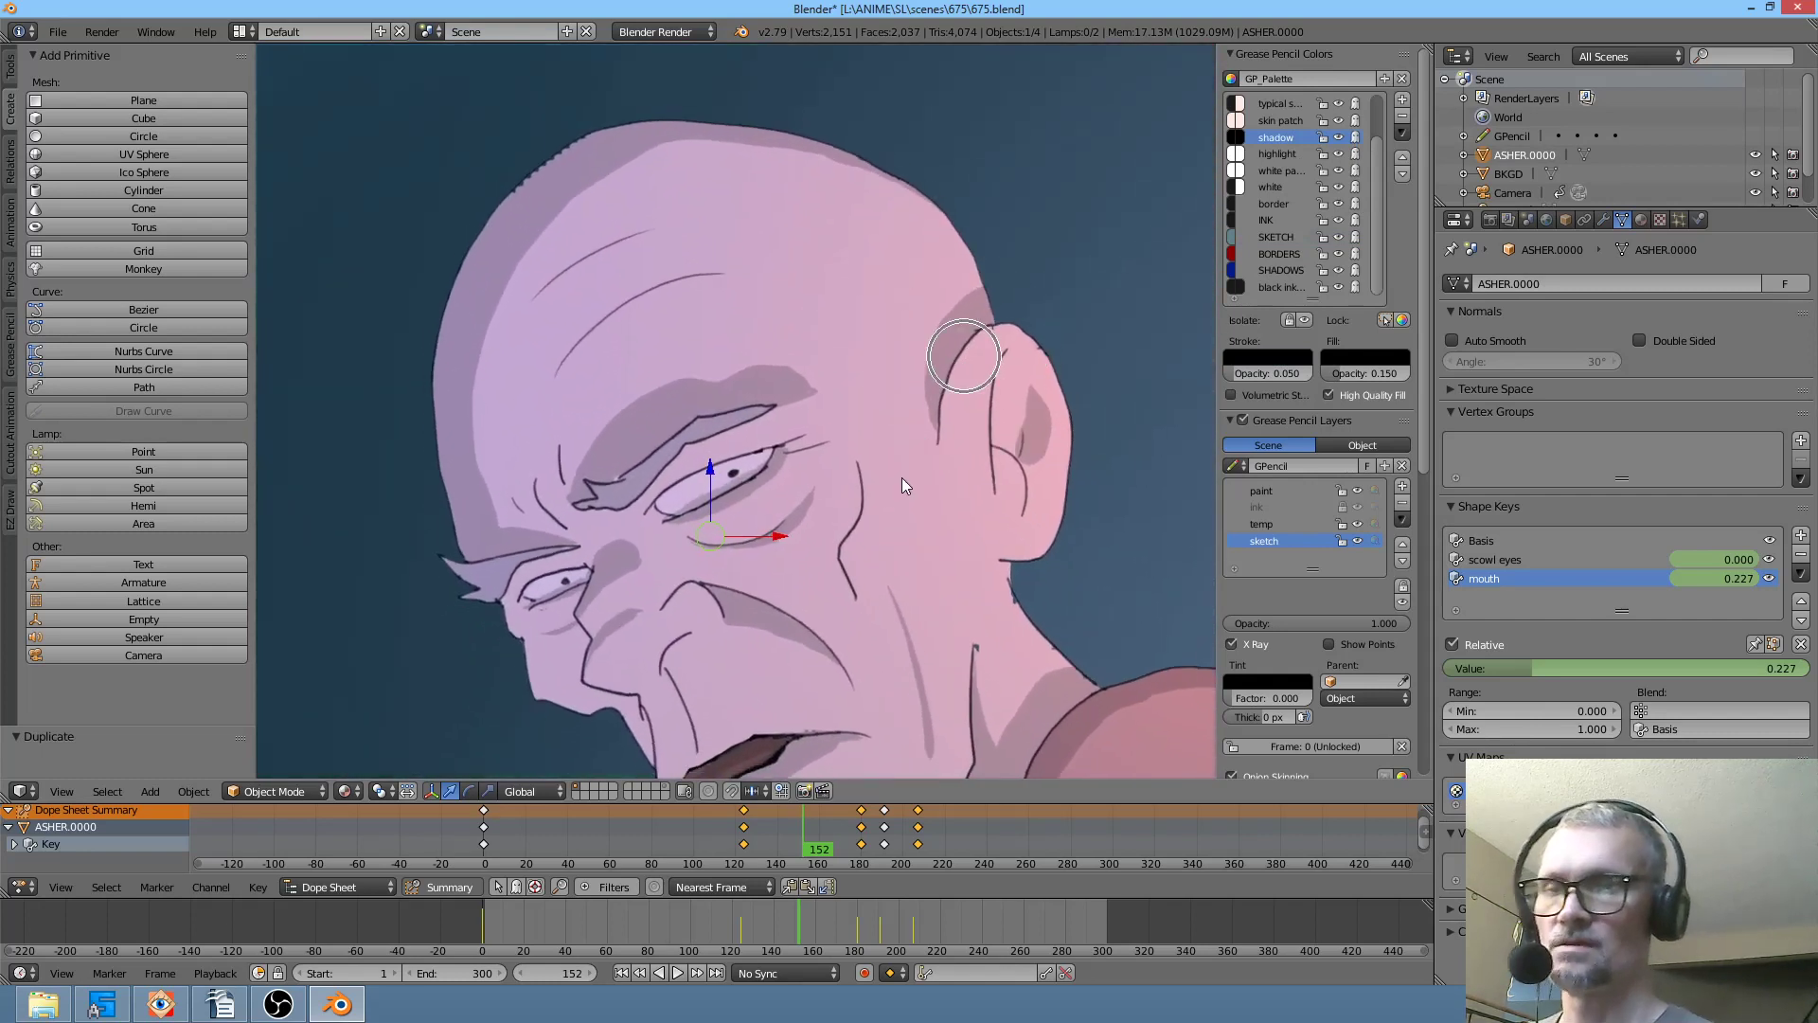
drag(901, 463, 1032, 361)
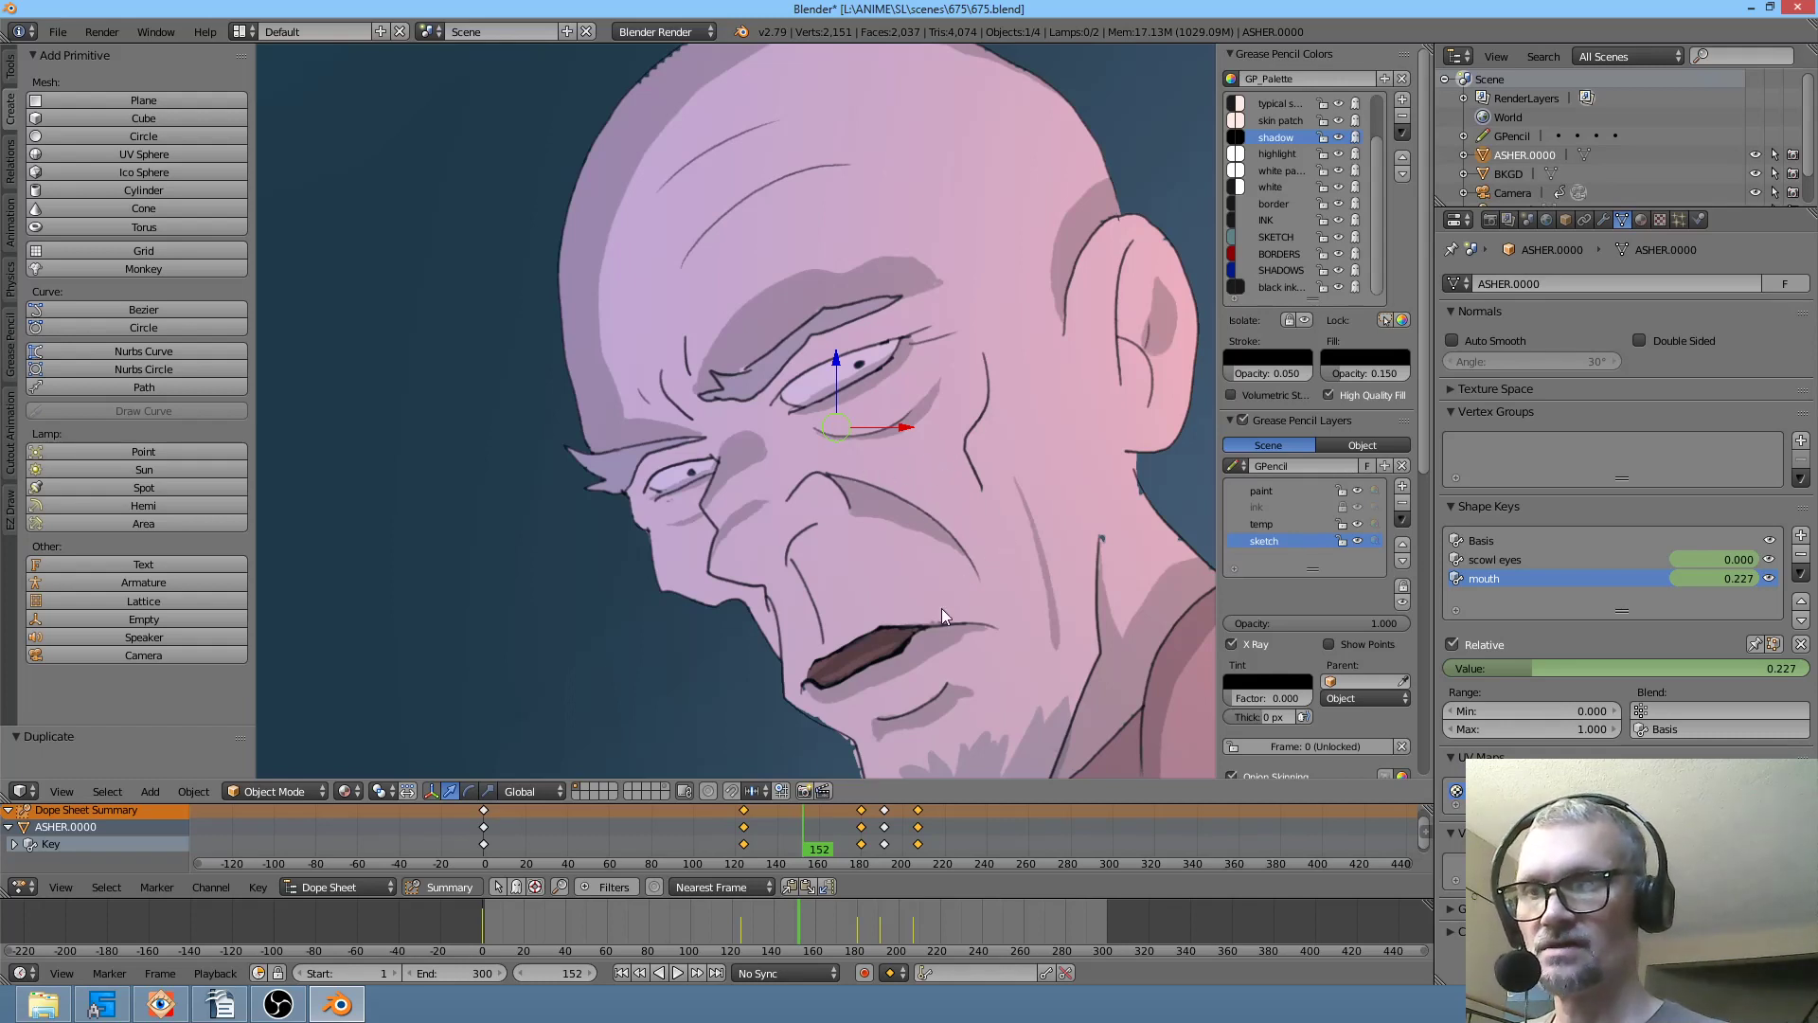
mouse_move(776, 858)
mouse_down()
mouse_move(434, 878)
mouse_move(714, 862)
mouse_up()
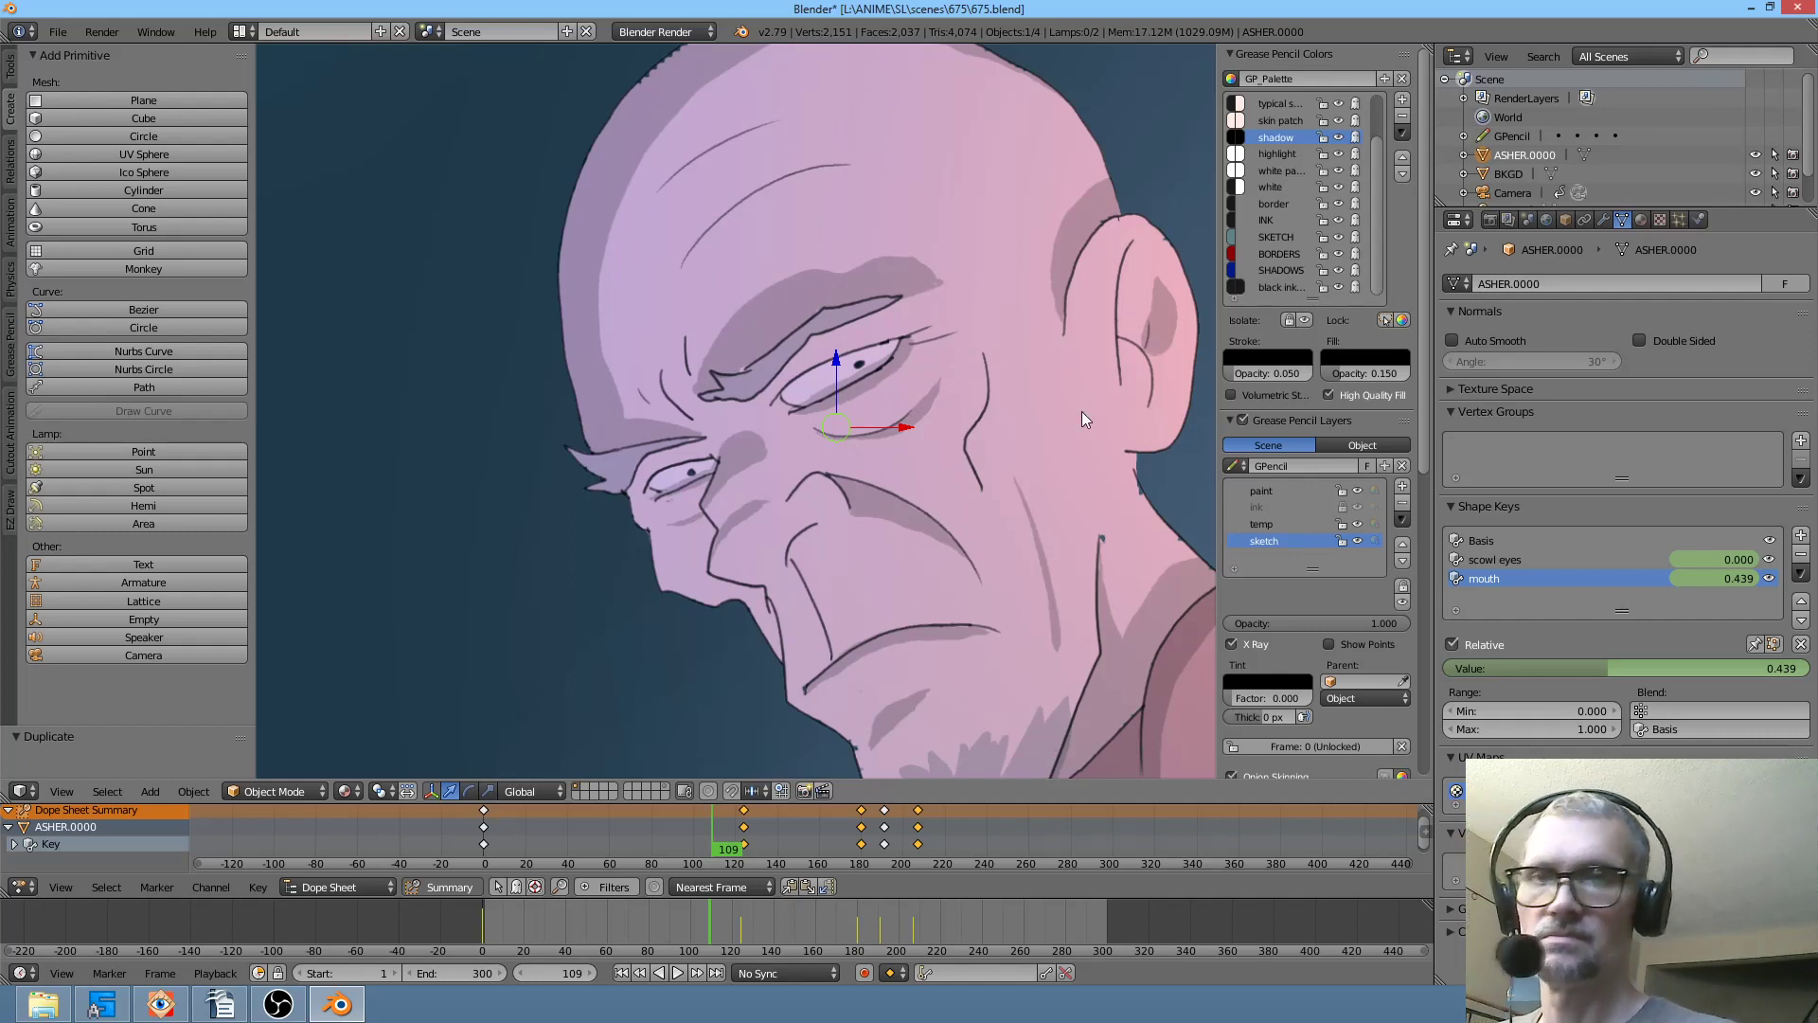
mouse_move(990, 365)
mouse_down()
mouse_move(992, 335)
mouse_move(963, 324)
mouse_move(892, 358)
mouse_move(998, 357)
mouse_up()
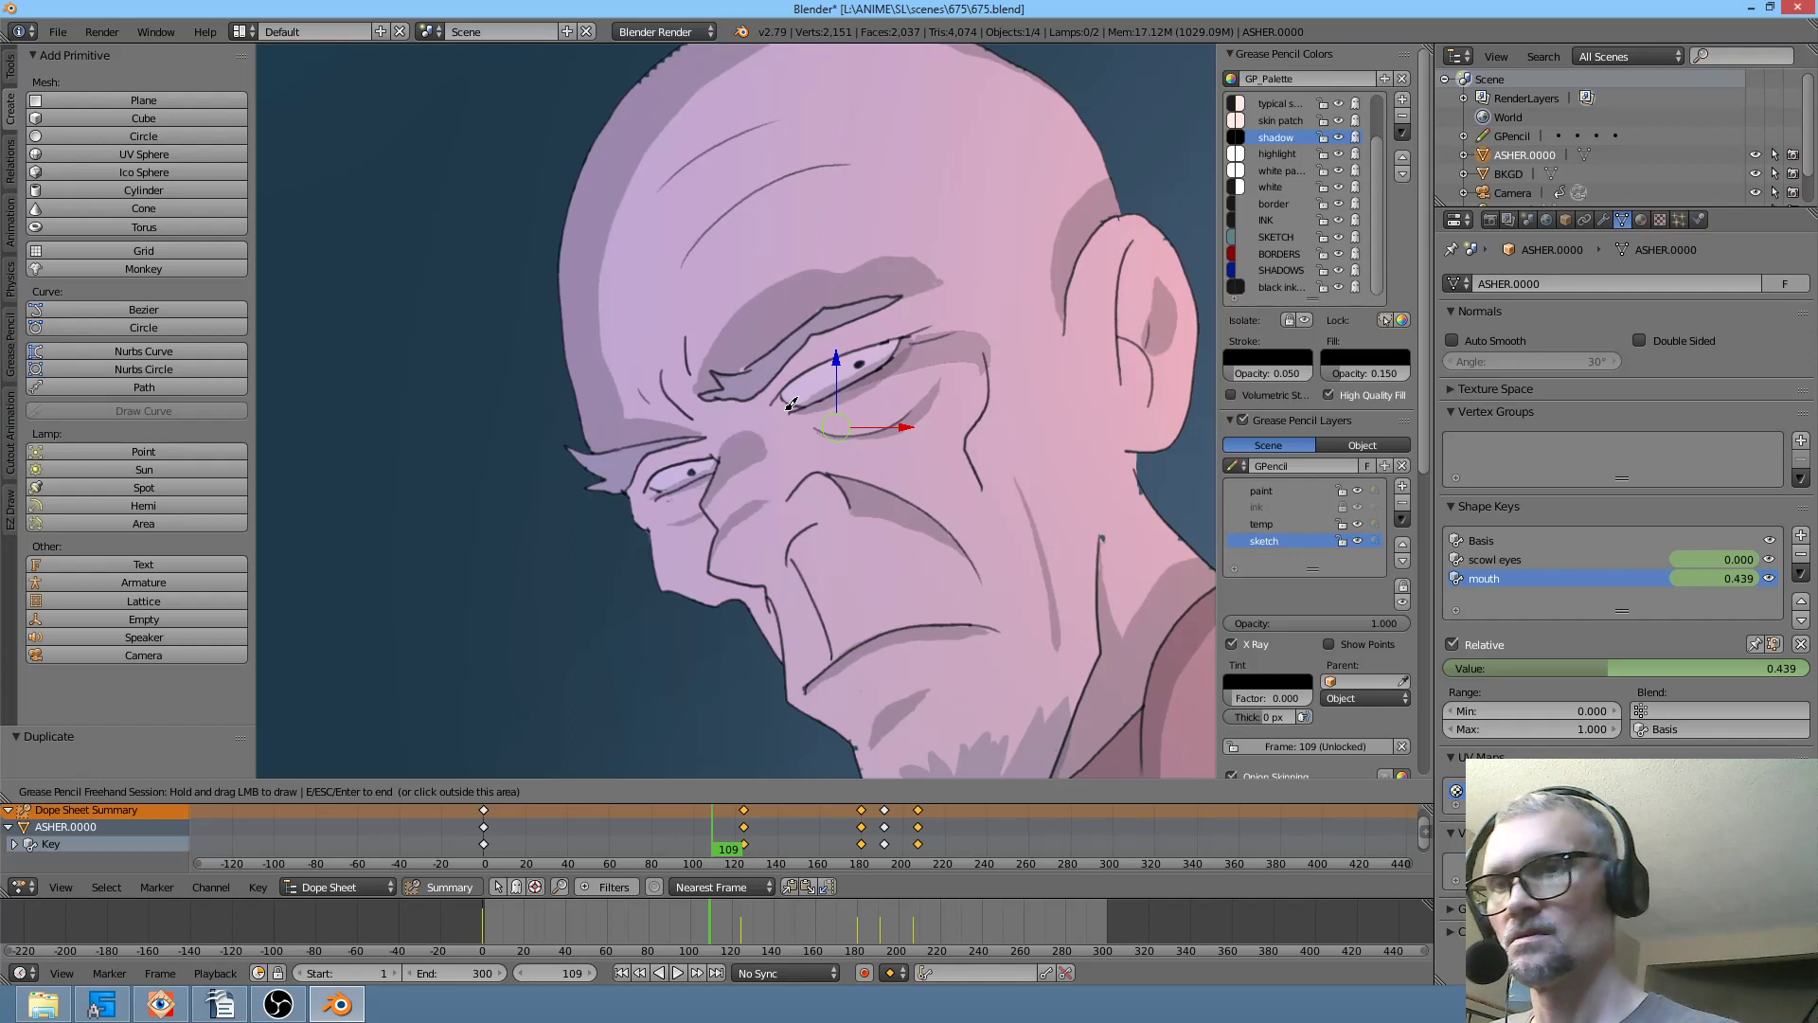
mouse_move(798, 401)
mouse_down()
mouse_move(738, 407)
mouse_move(723, 440)
mouse_move(820, 395)
mouse_up()
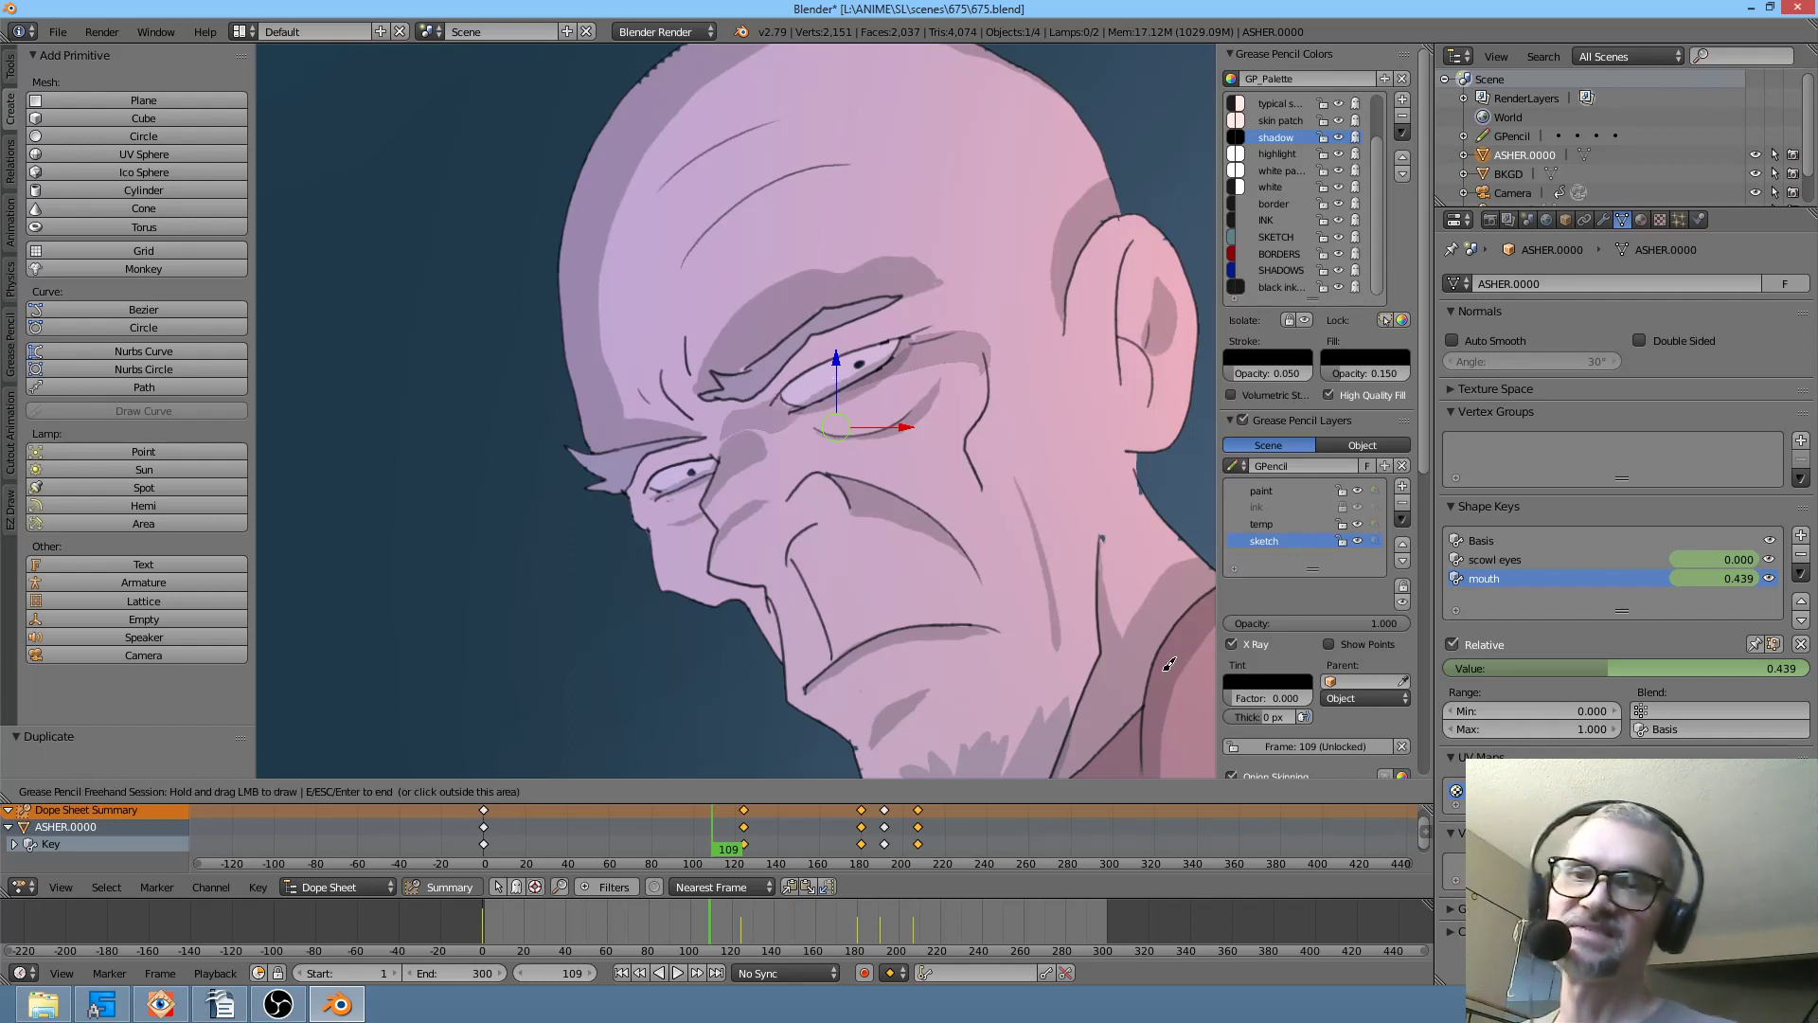
mouse_move(783, 391)
mouse_down()
mouse_move(882, 333)
mouse_move(779, 393)
mouse_up()
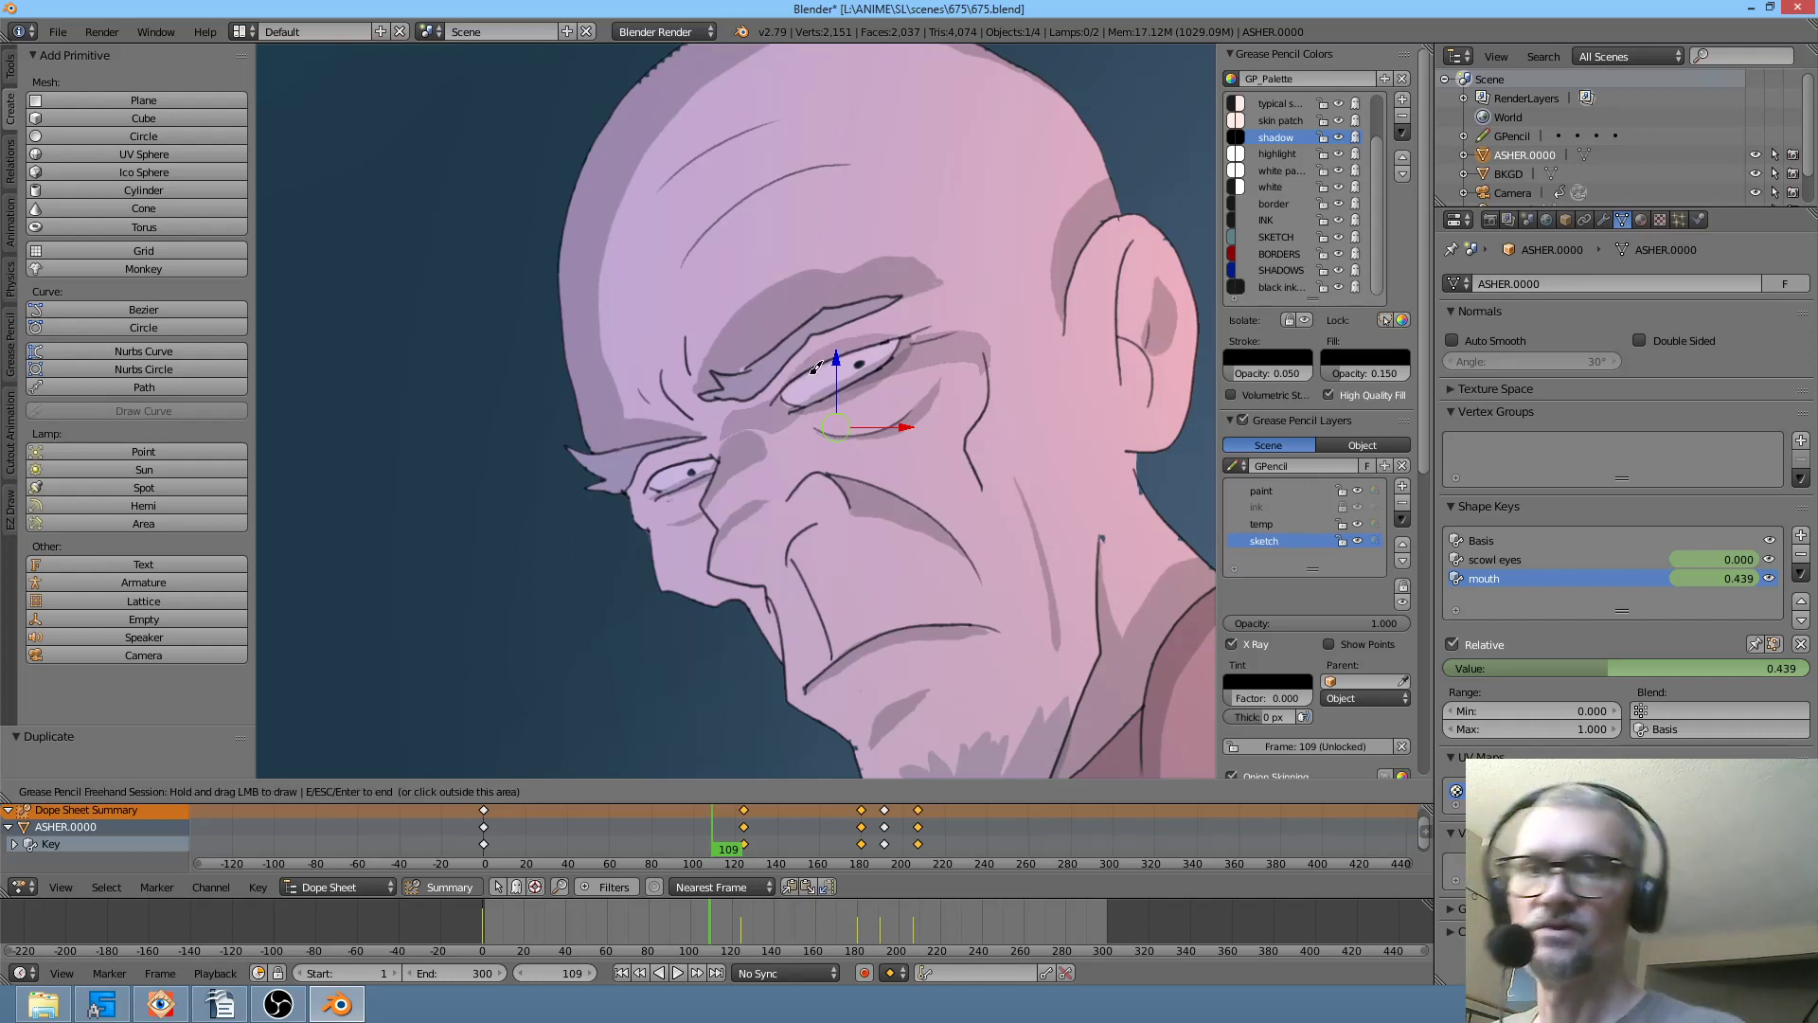
- Try adjusting the brightness of the shadow color's fill
click(1364, 361)
click(1364, 361)
drag(1470, 206, 1469, 252)
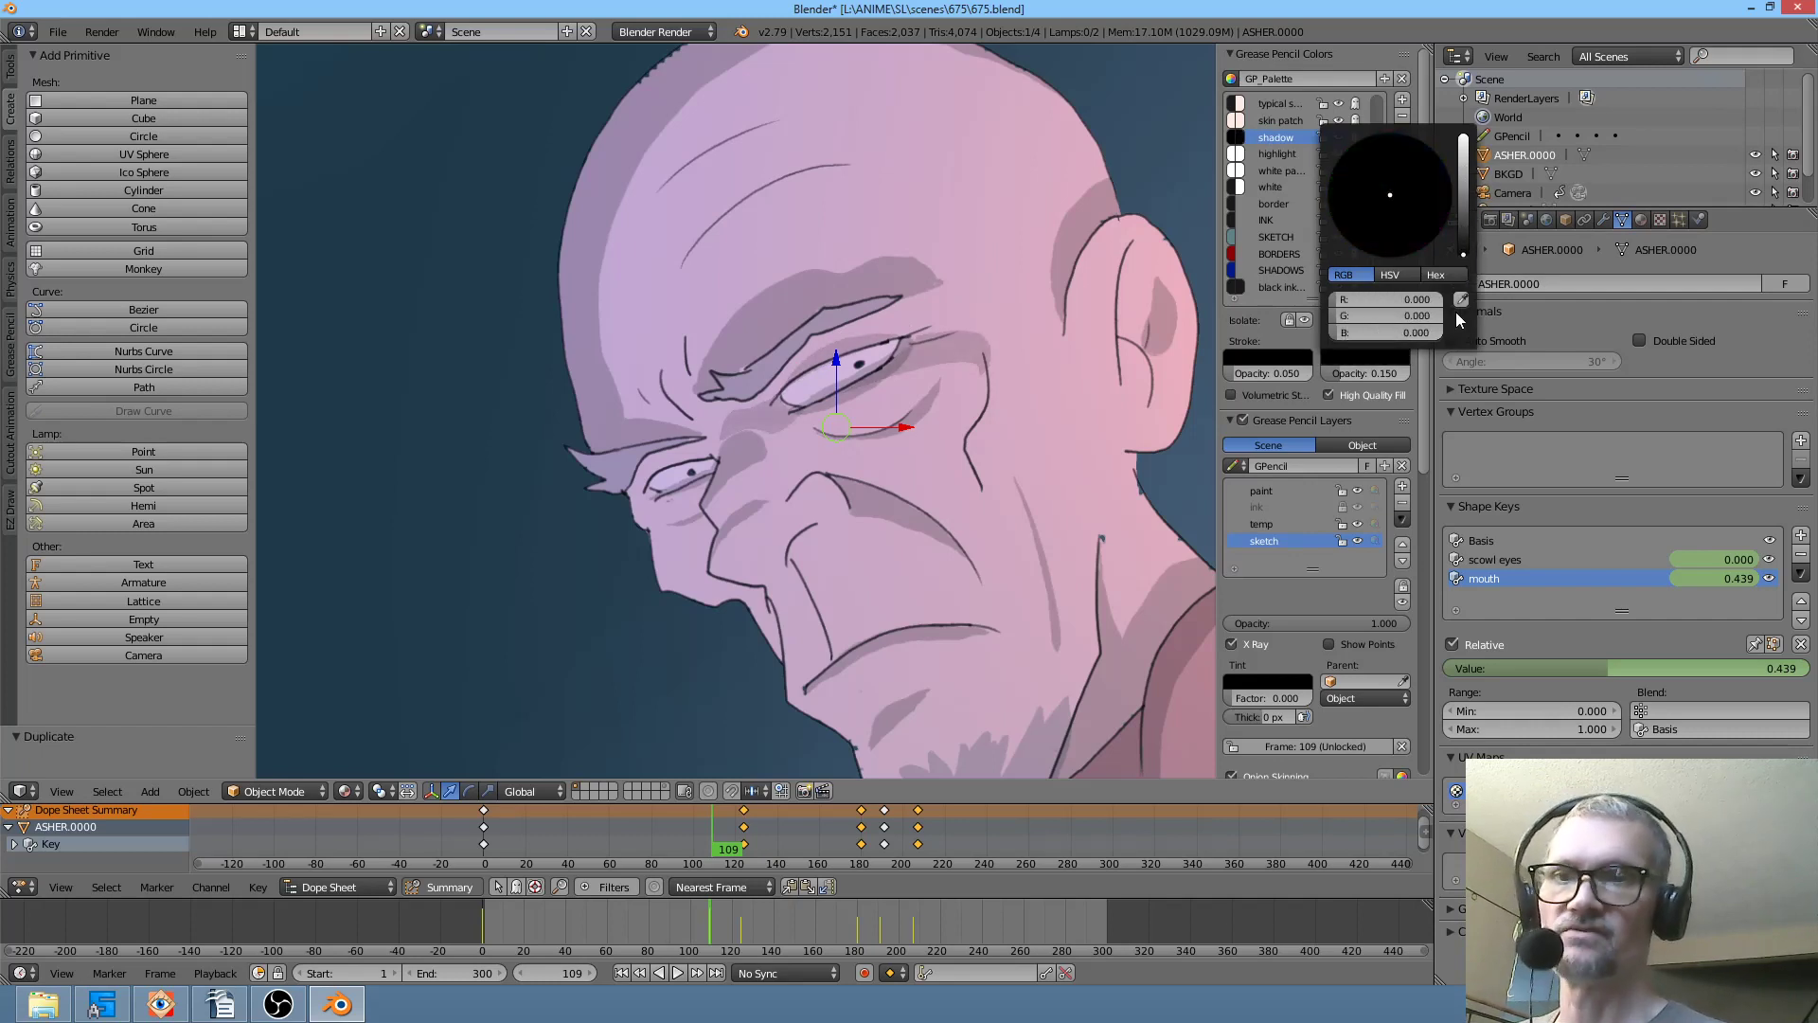
- Switch the Dope Sheet to Grease Pencil mode and scrub the early frames to check the eye shadow drawing's timing
drag(724, 855, 582, 854)
click(592, 848)
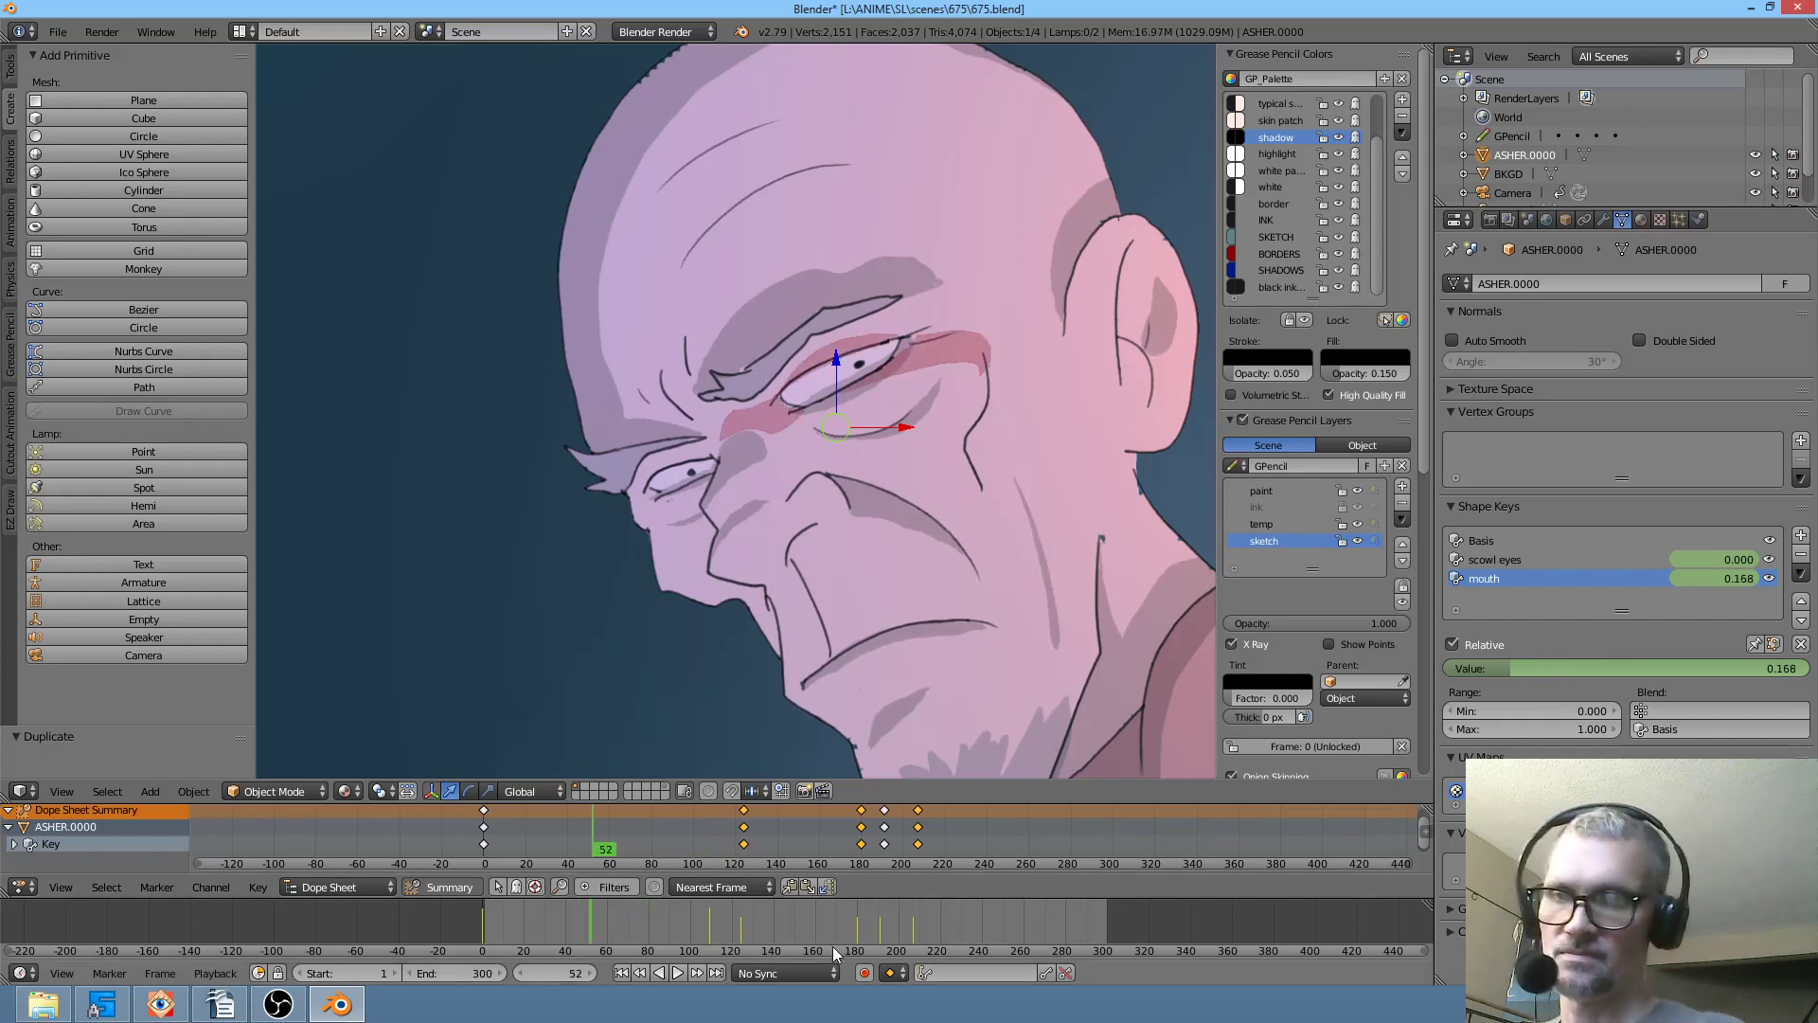
click(337, 887)
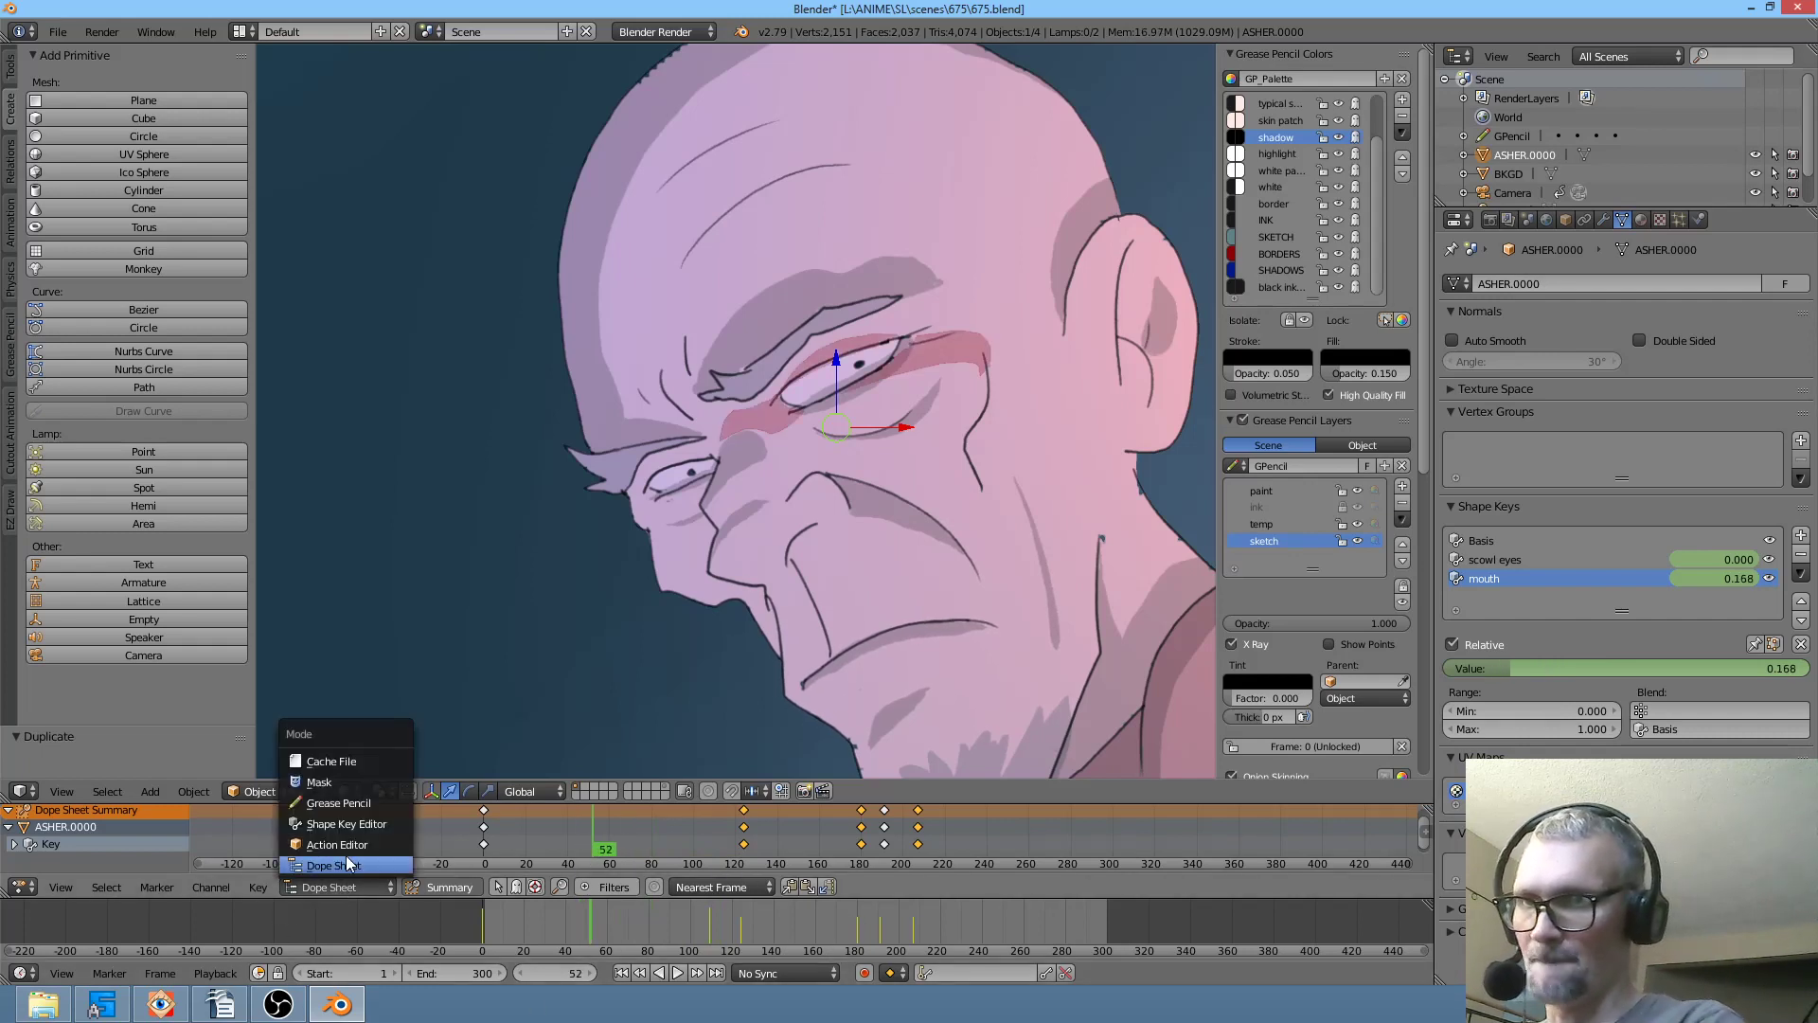
click(366, 812)
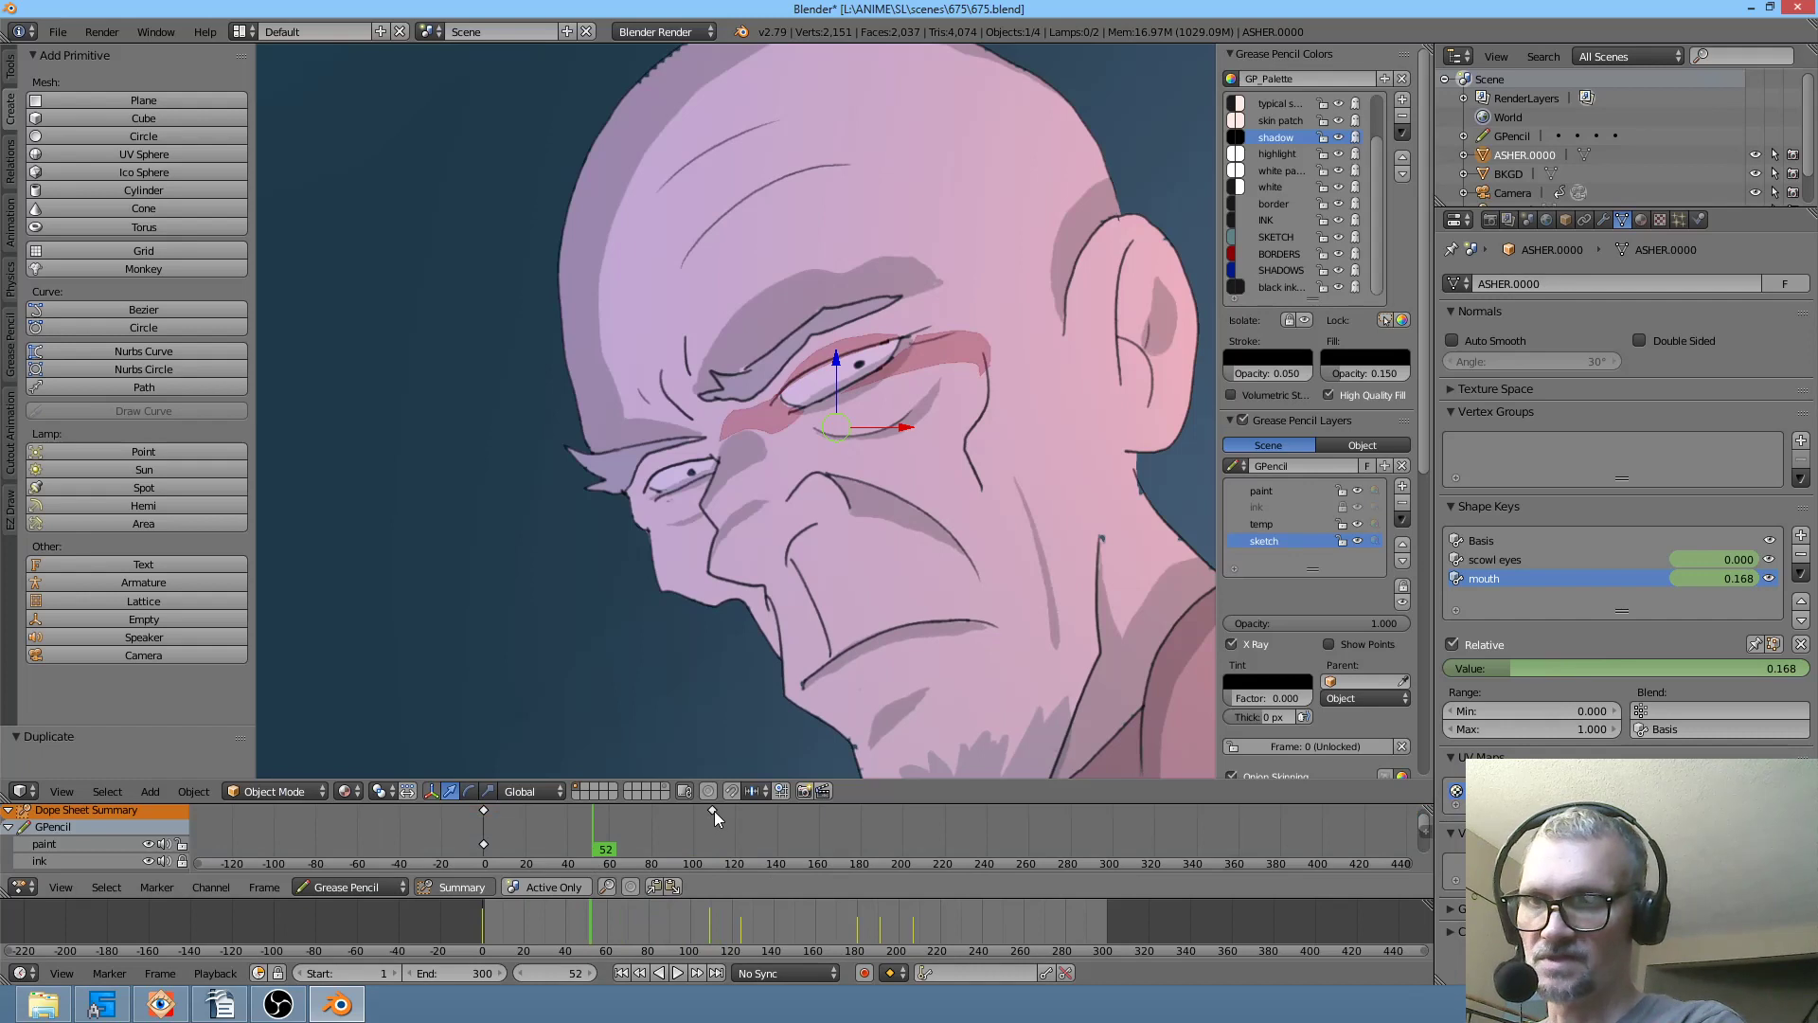
click(487, 841)
key(alt+a)
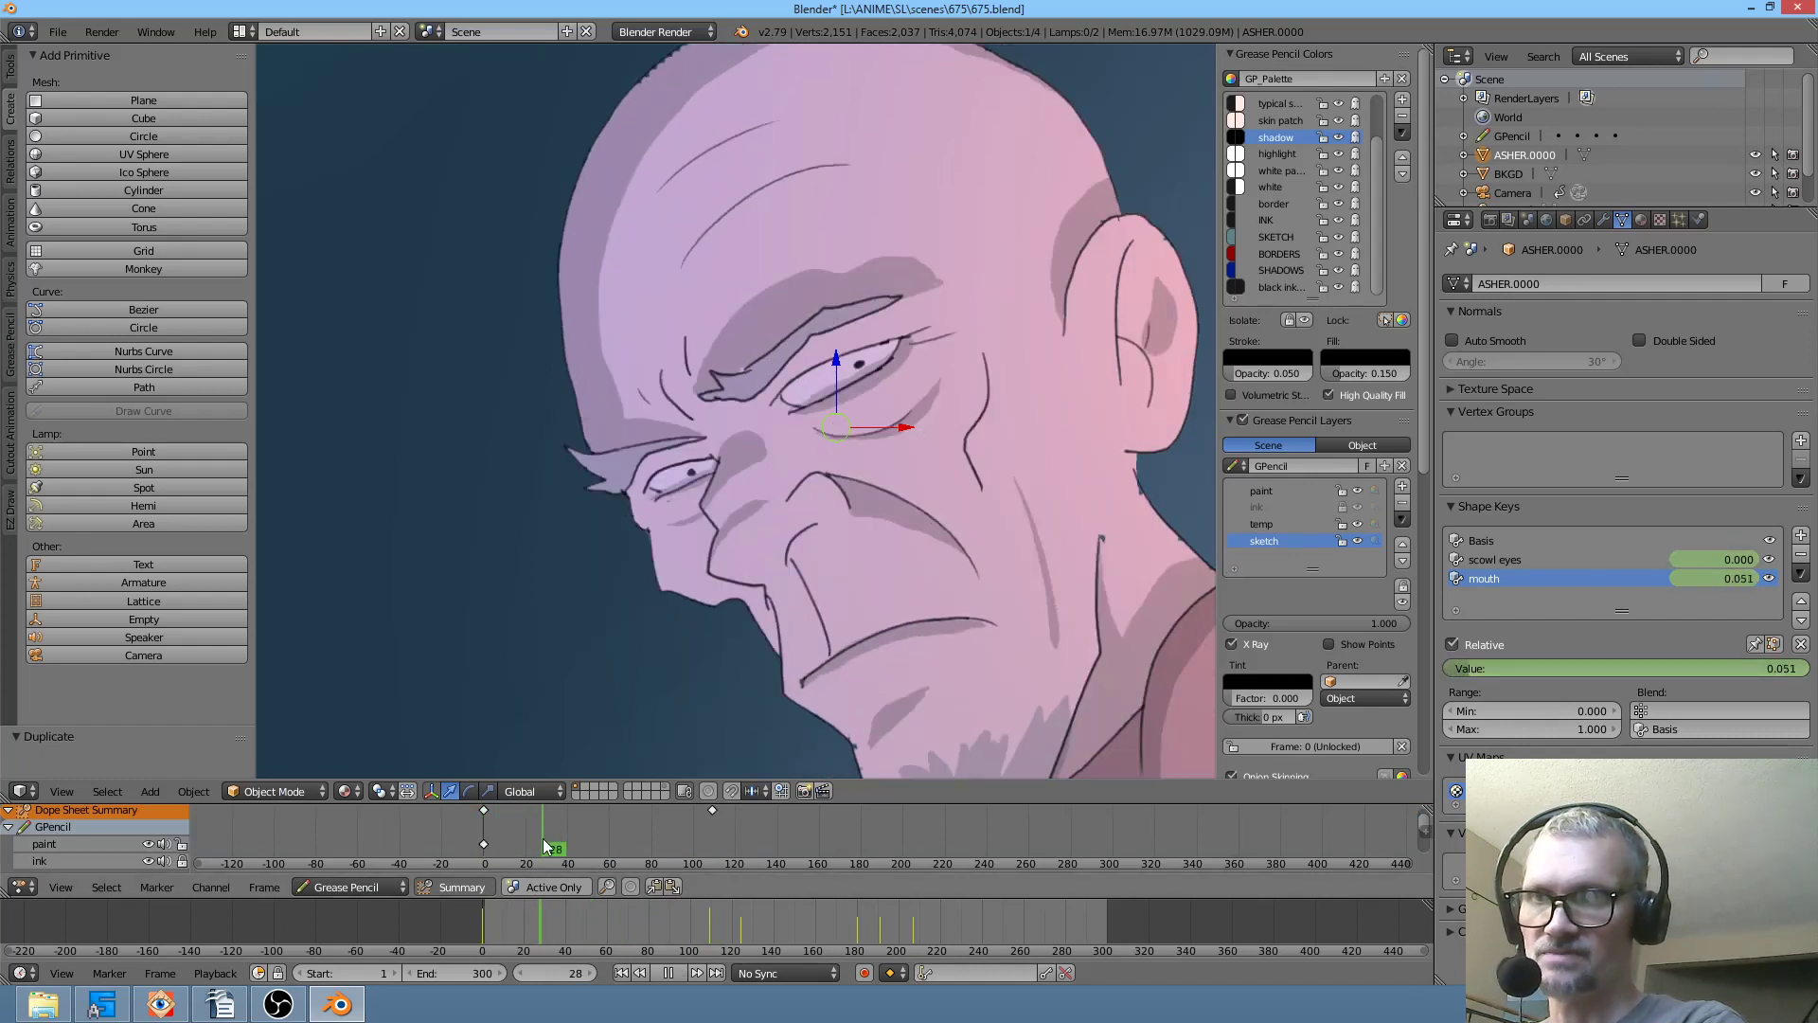
key(alt+a)
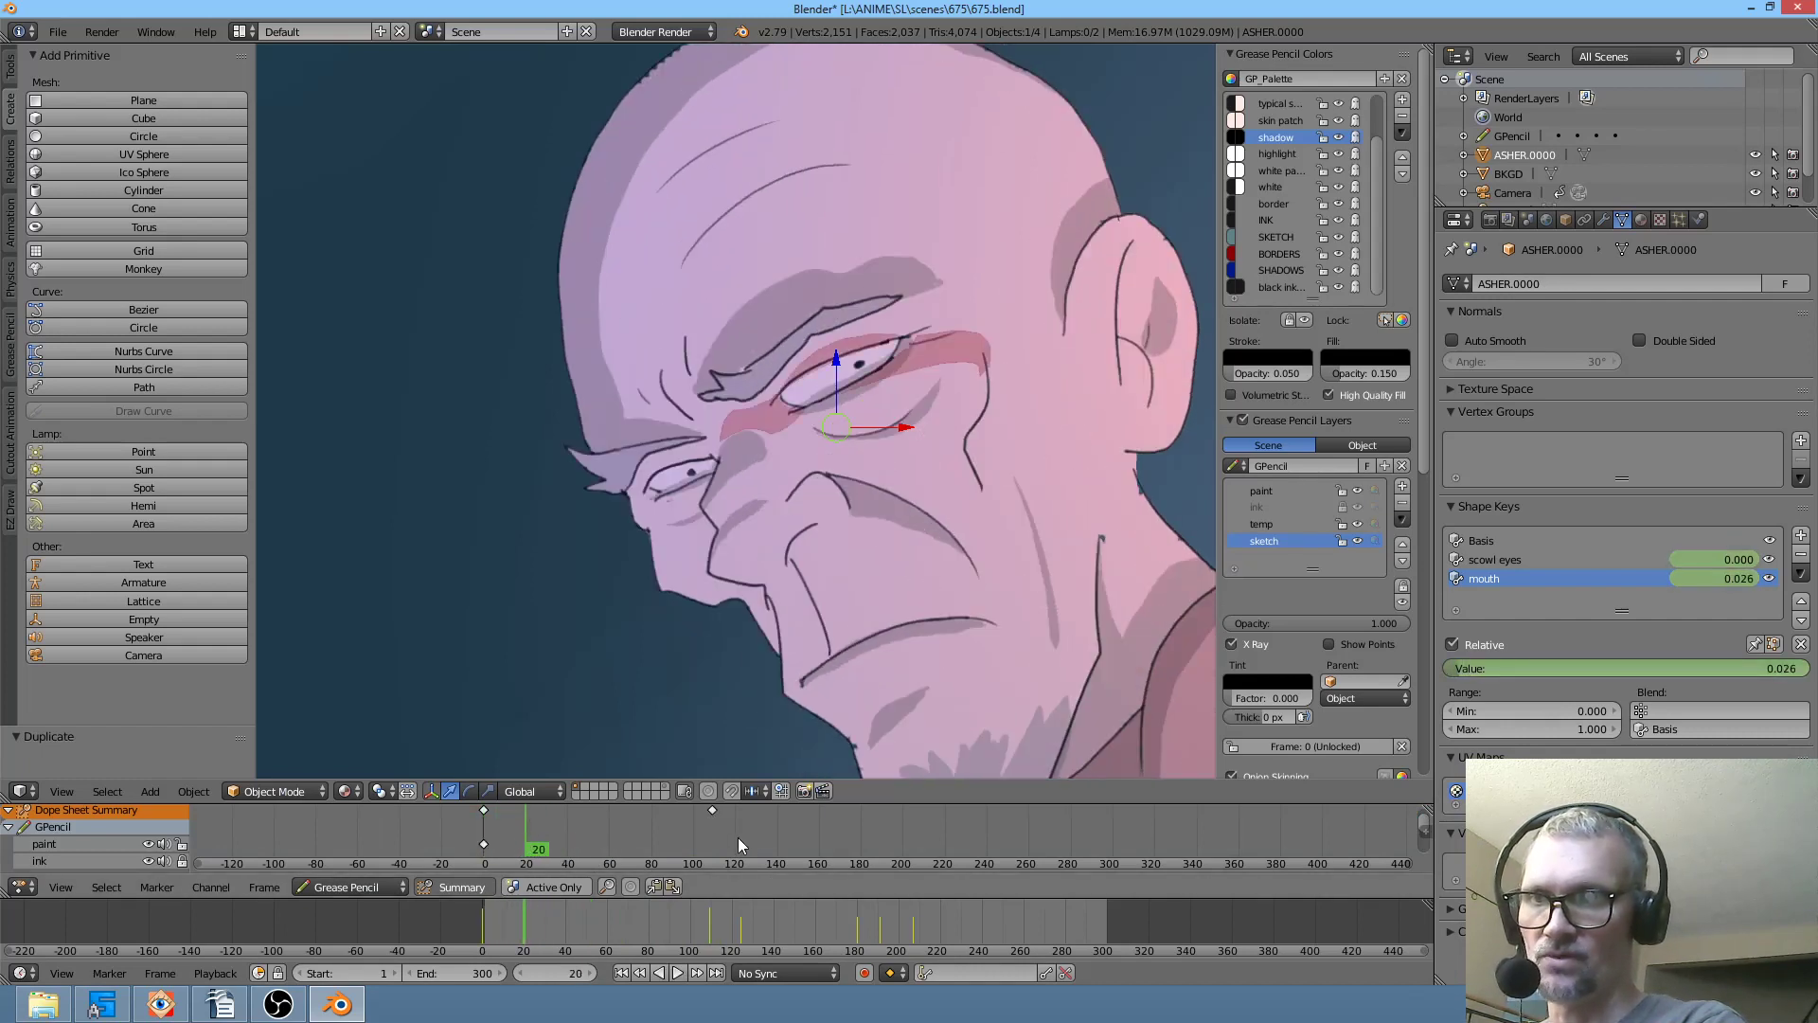
- Move the eye shadow's Grease Pencil keyframe from frame 109 to frame 20, play the animation to check it, and return to frame 0
drag(712, 811, 529, 829)
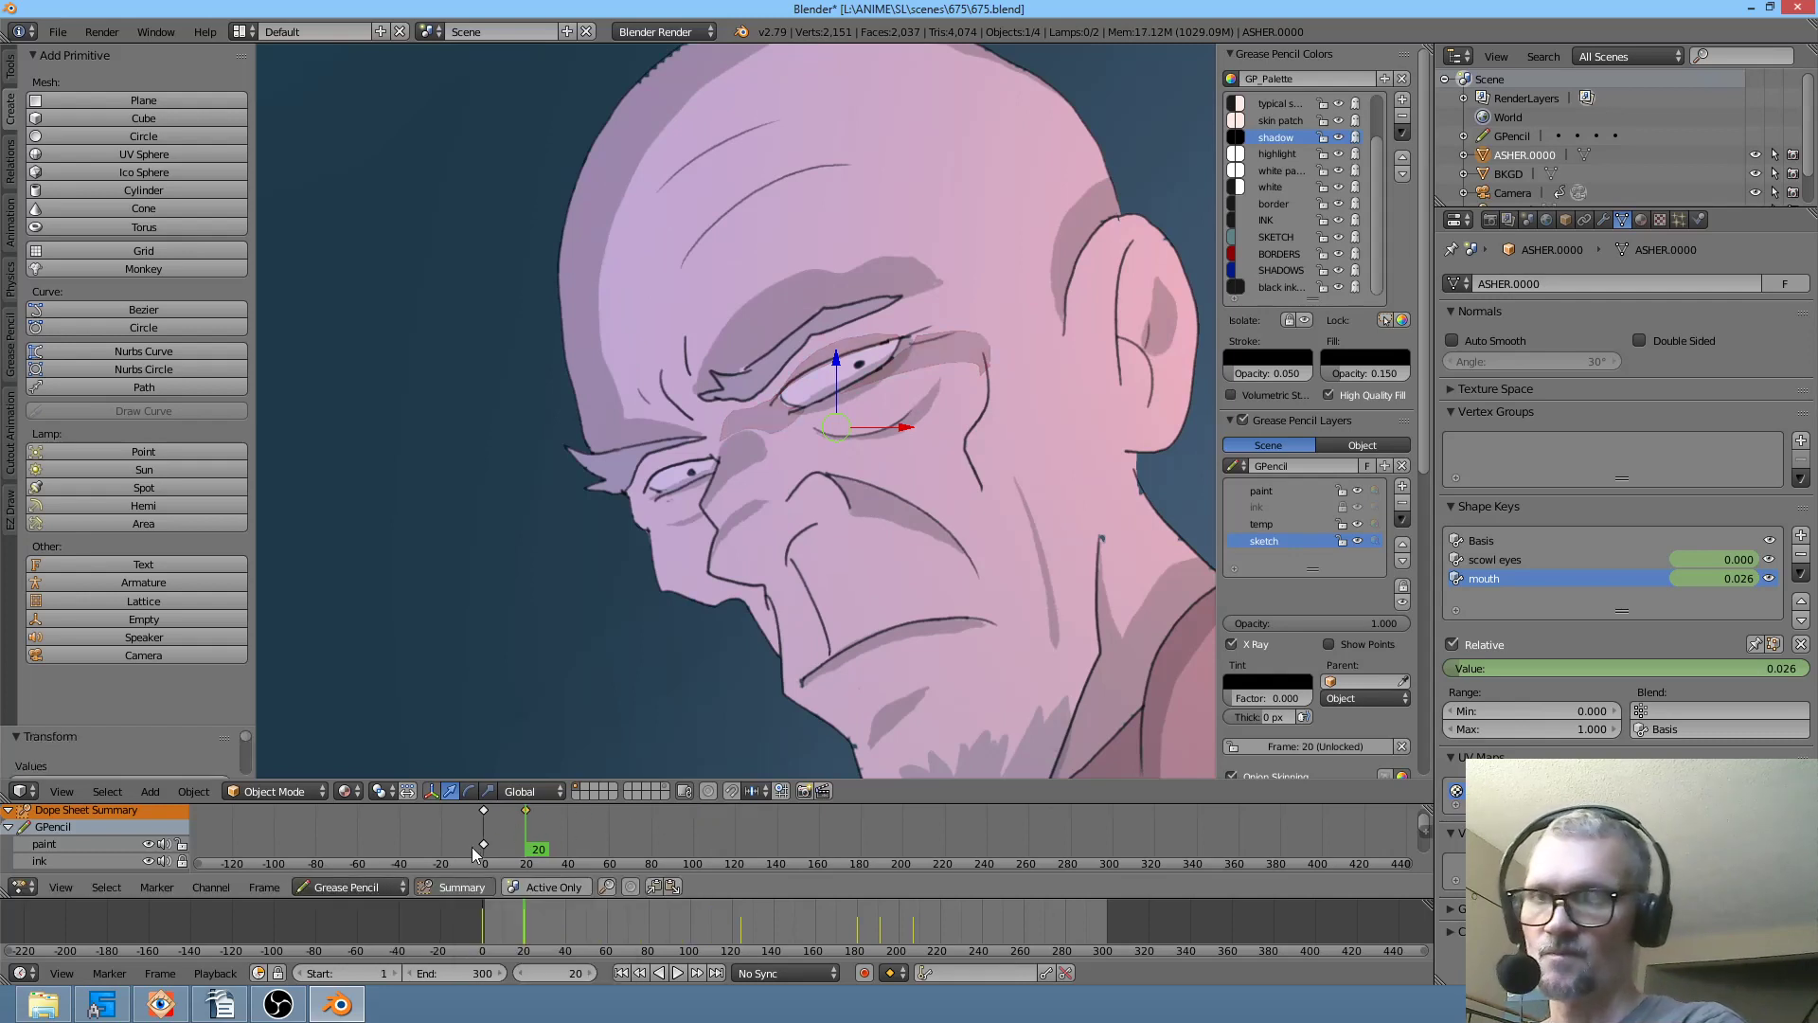
key(alt+a)
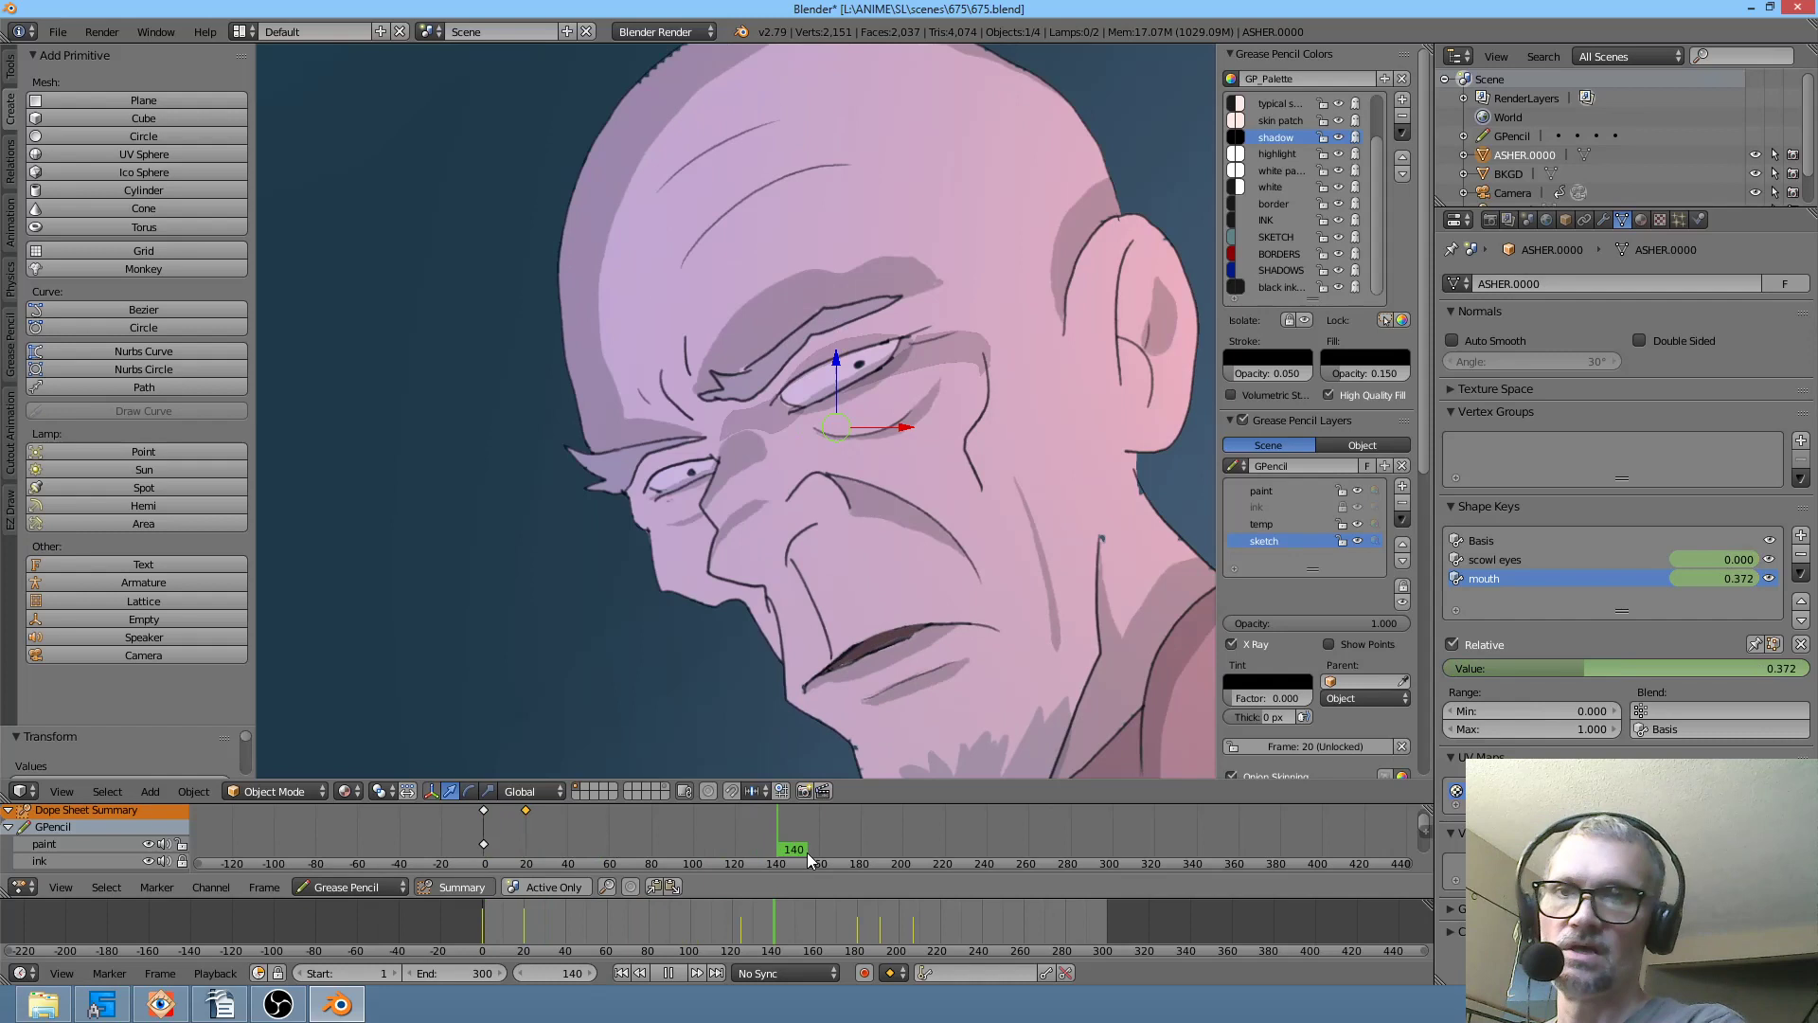
drag(1064, 869, 829, 805)
scroll(947, 583, down, 4)
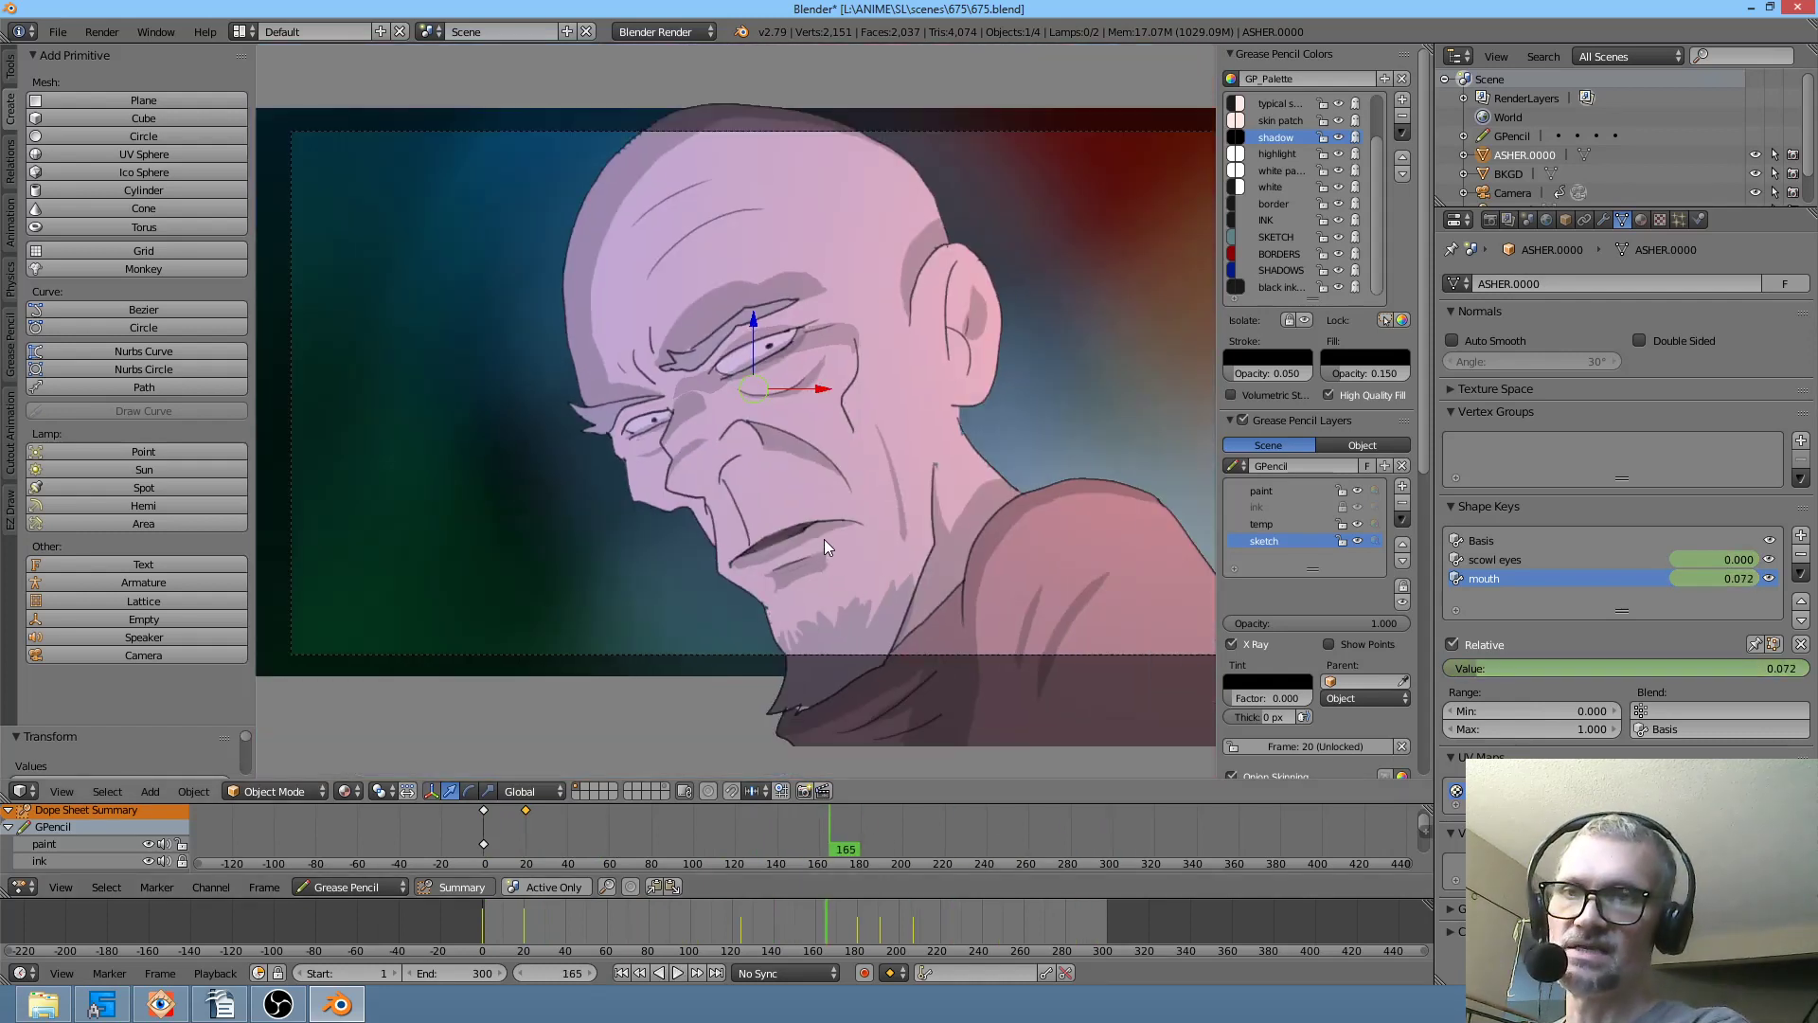
scroll(822, 538, down, 1)
drag(591, 839, 370, 847)
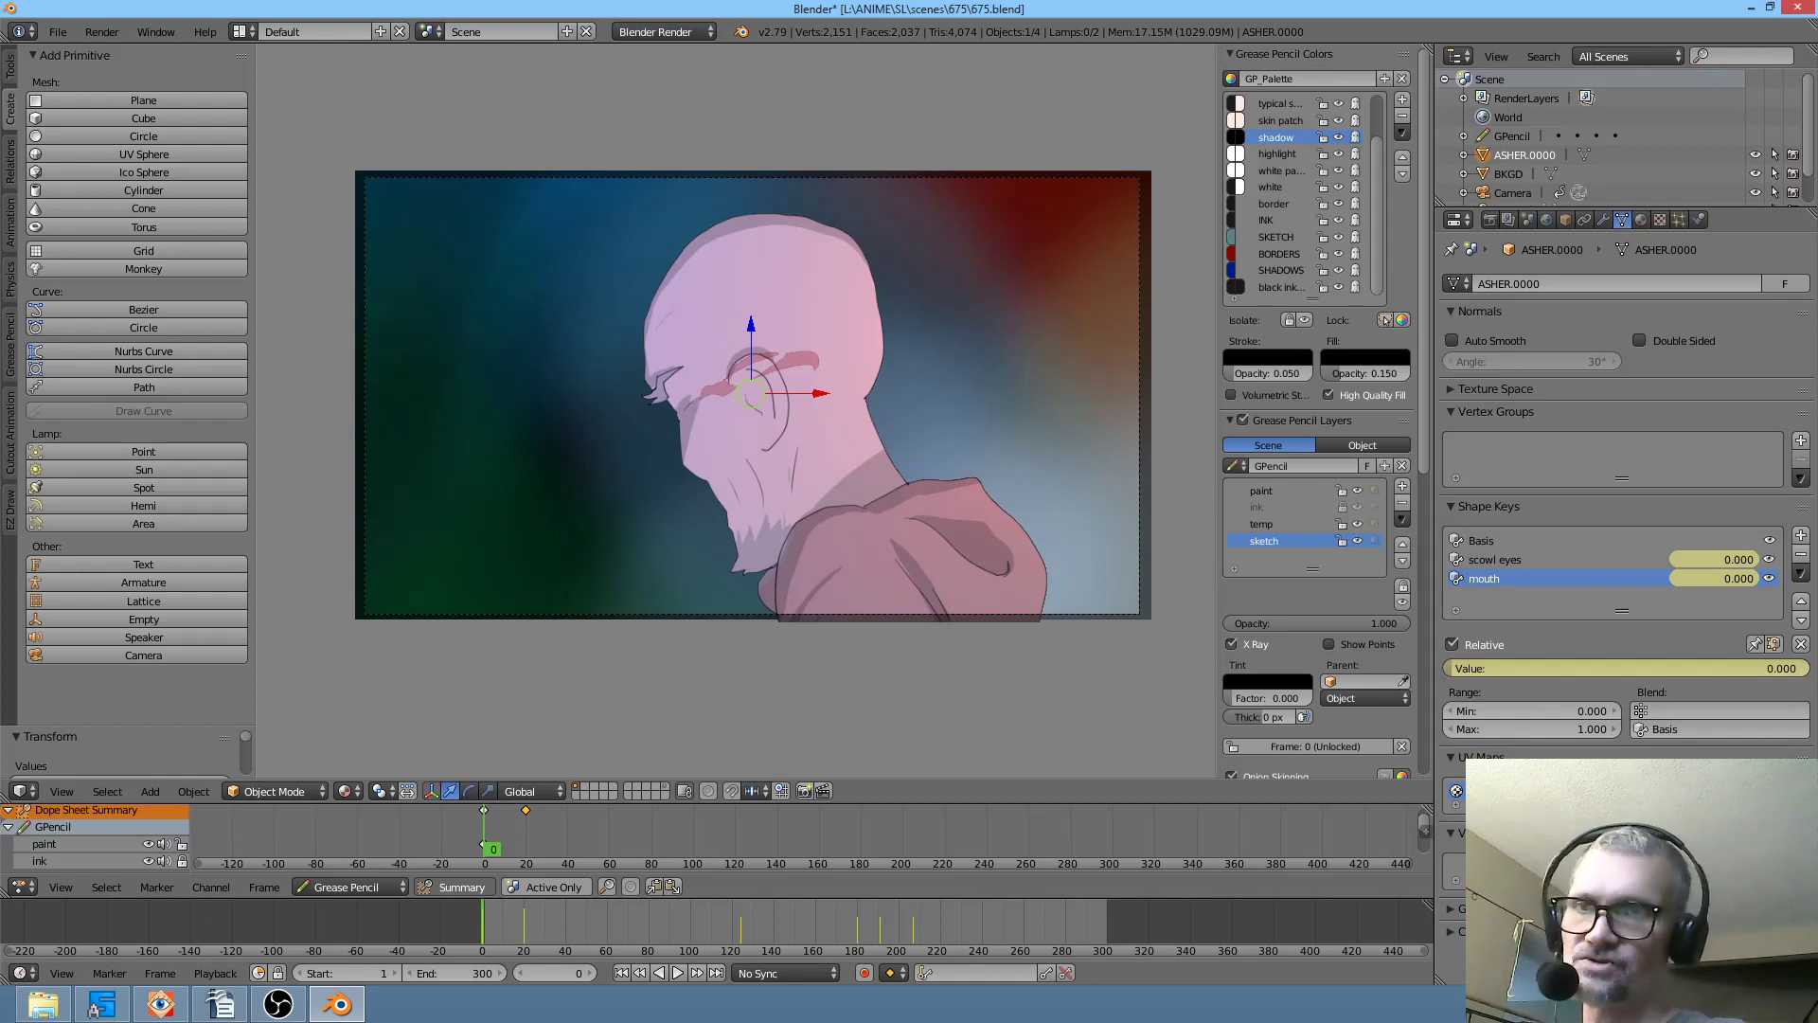
- Turn off Only Render in the viewport display and move the orange point lamp far away from the character
drag(933, 430, 966, 464)
scroll(1038, 458, down, 2)
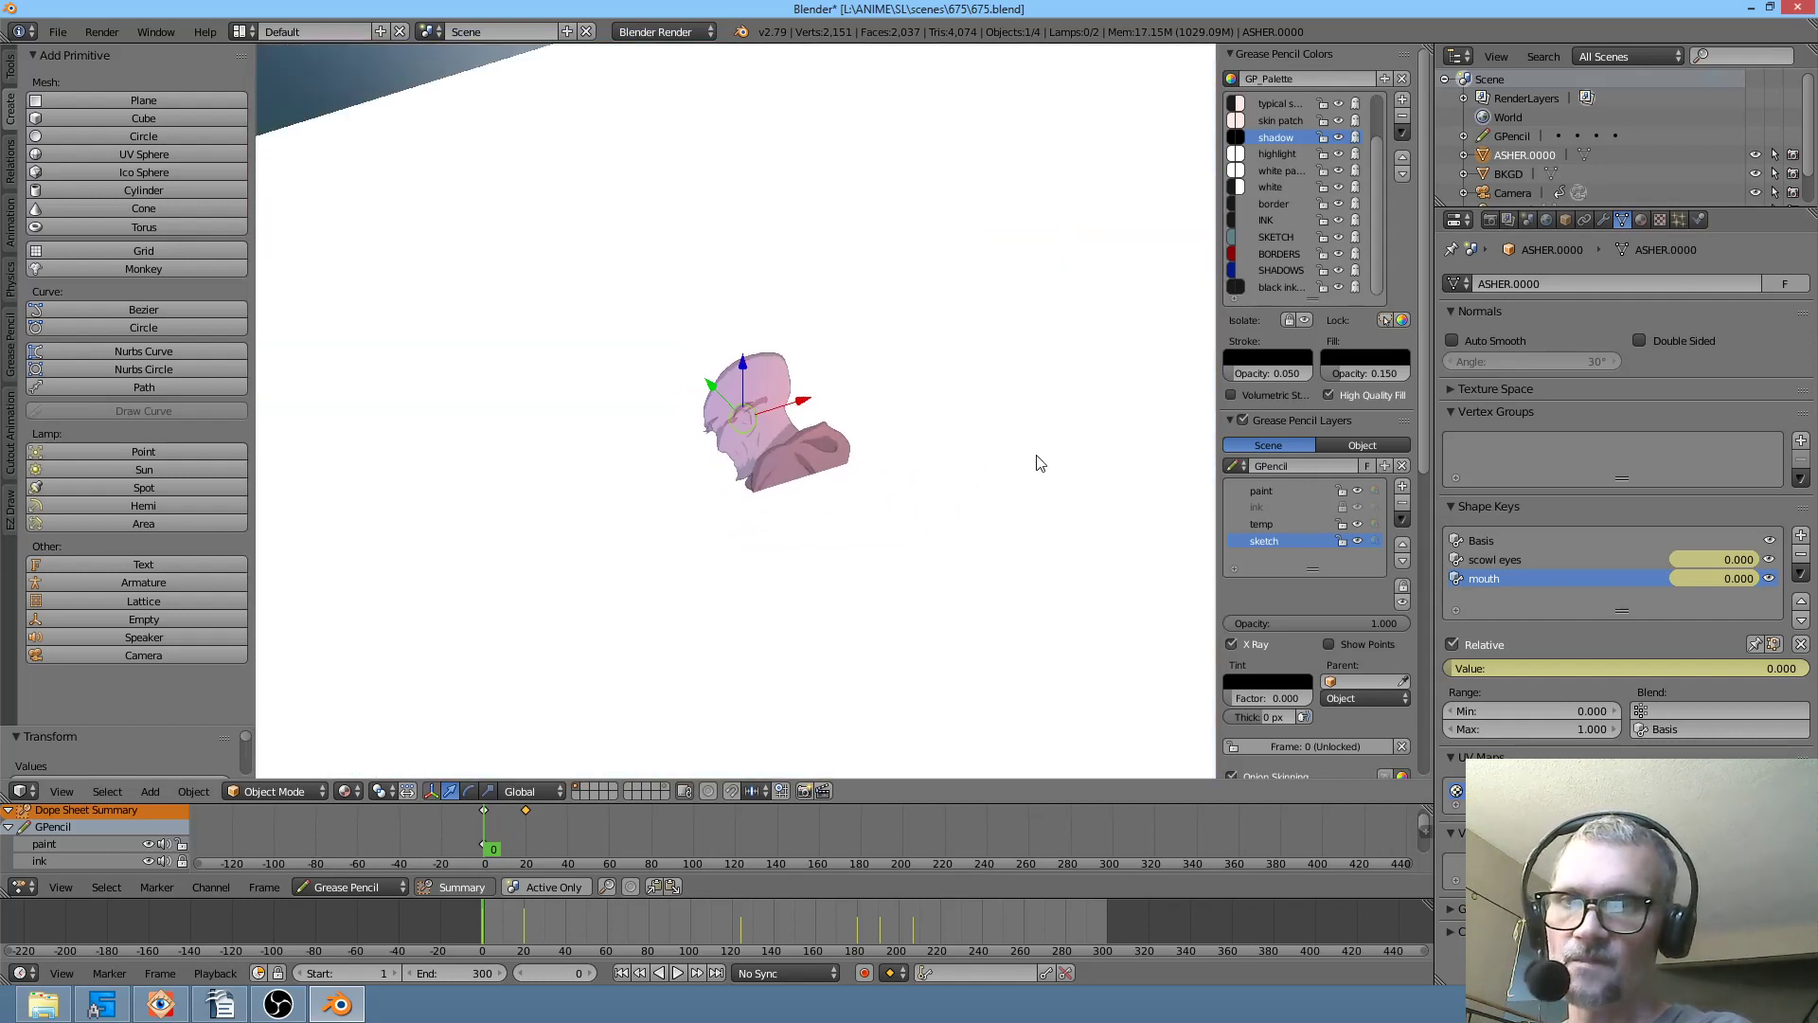
scroll(1364, 407, down, 6)
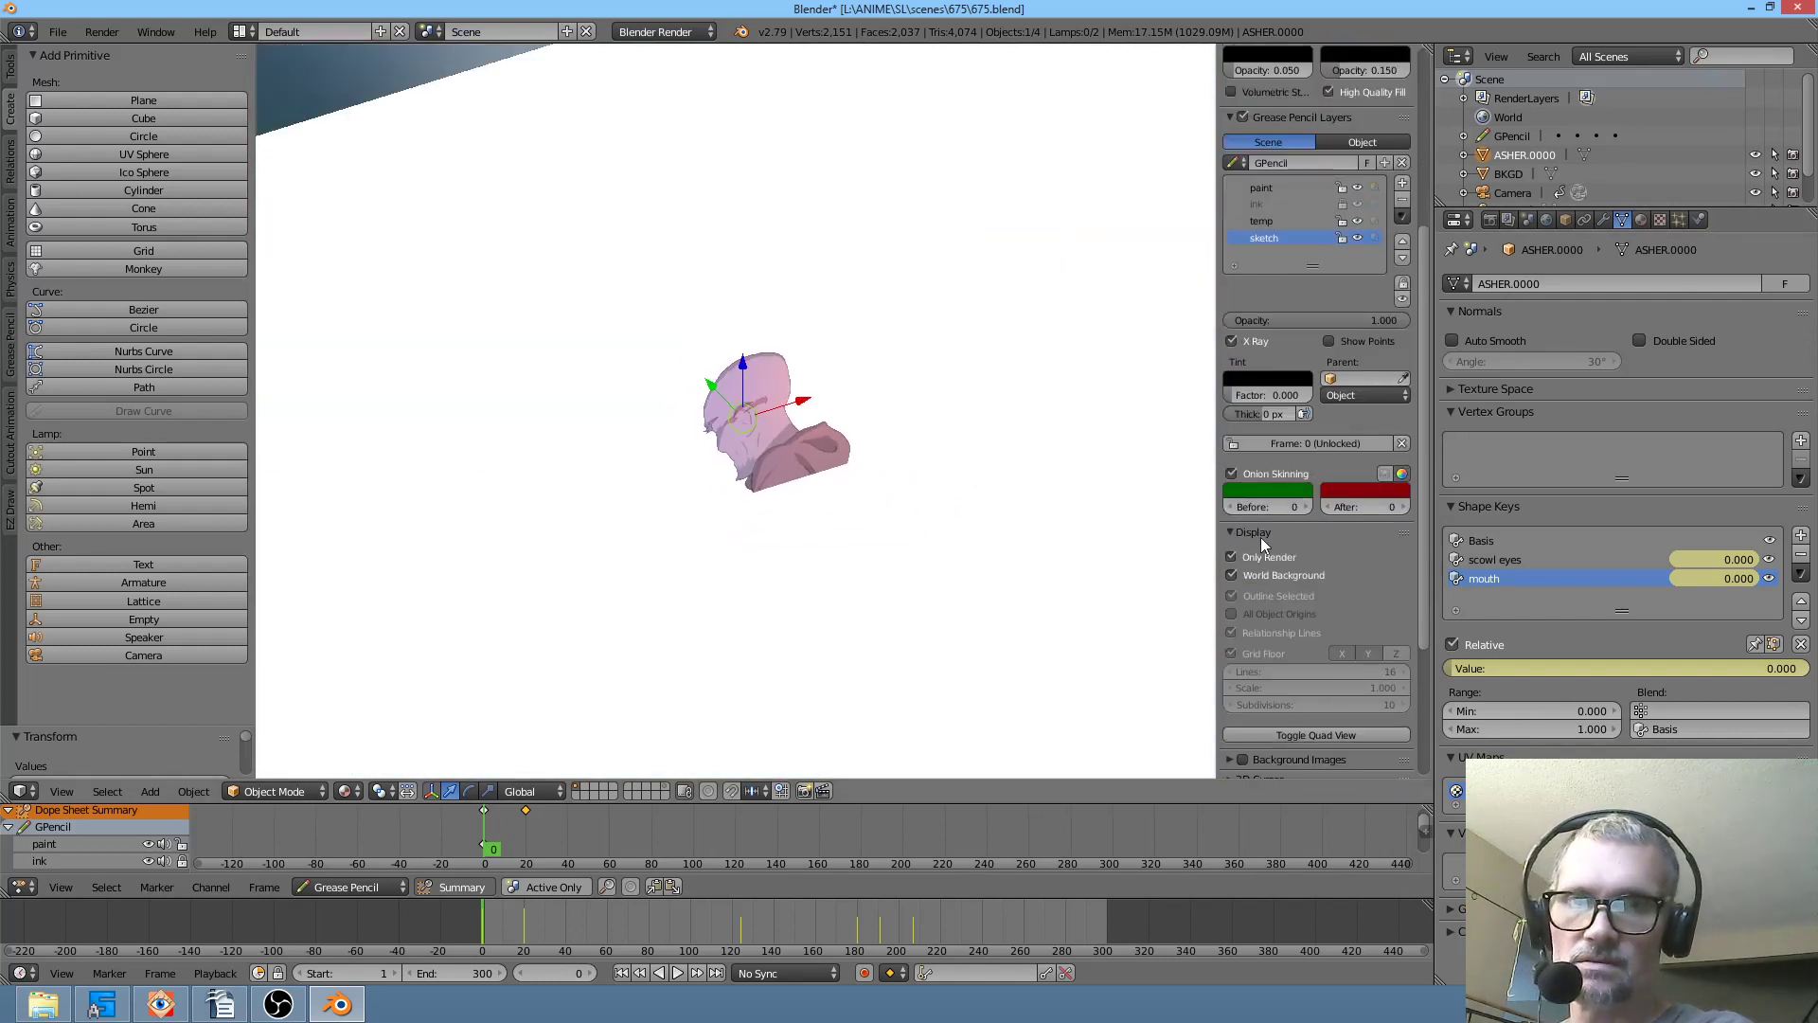
click(1232, 557)
right_click(861, 377)
key(g)
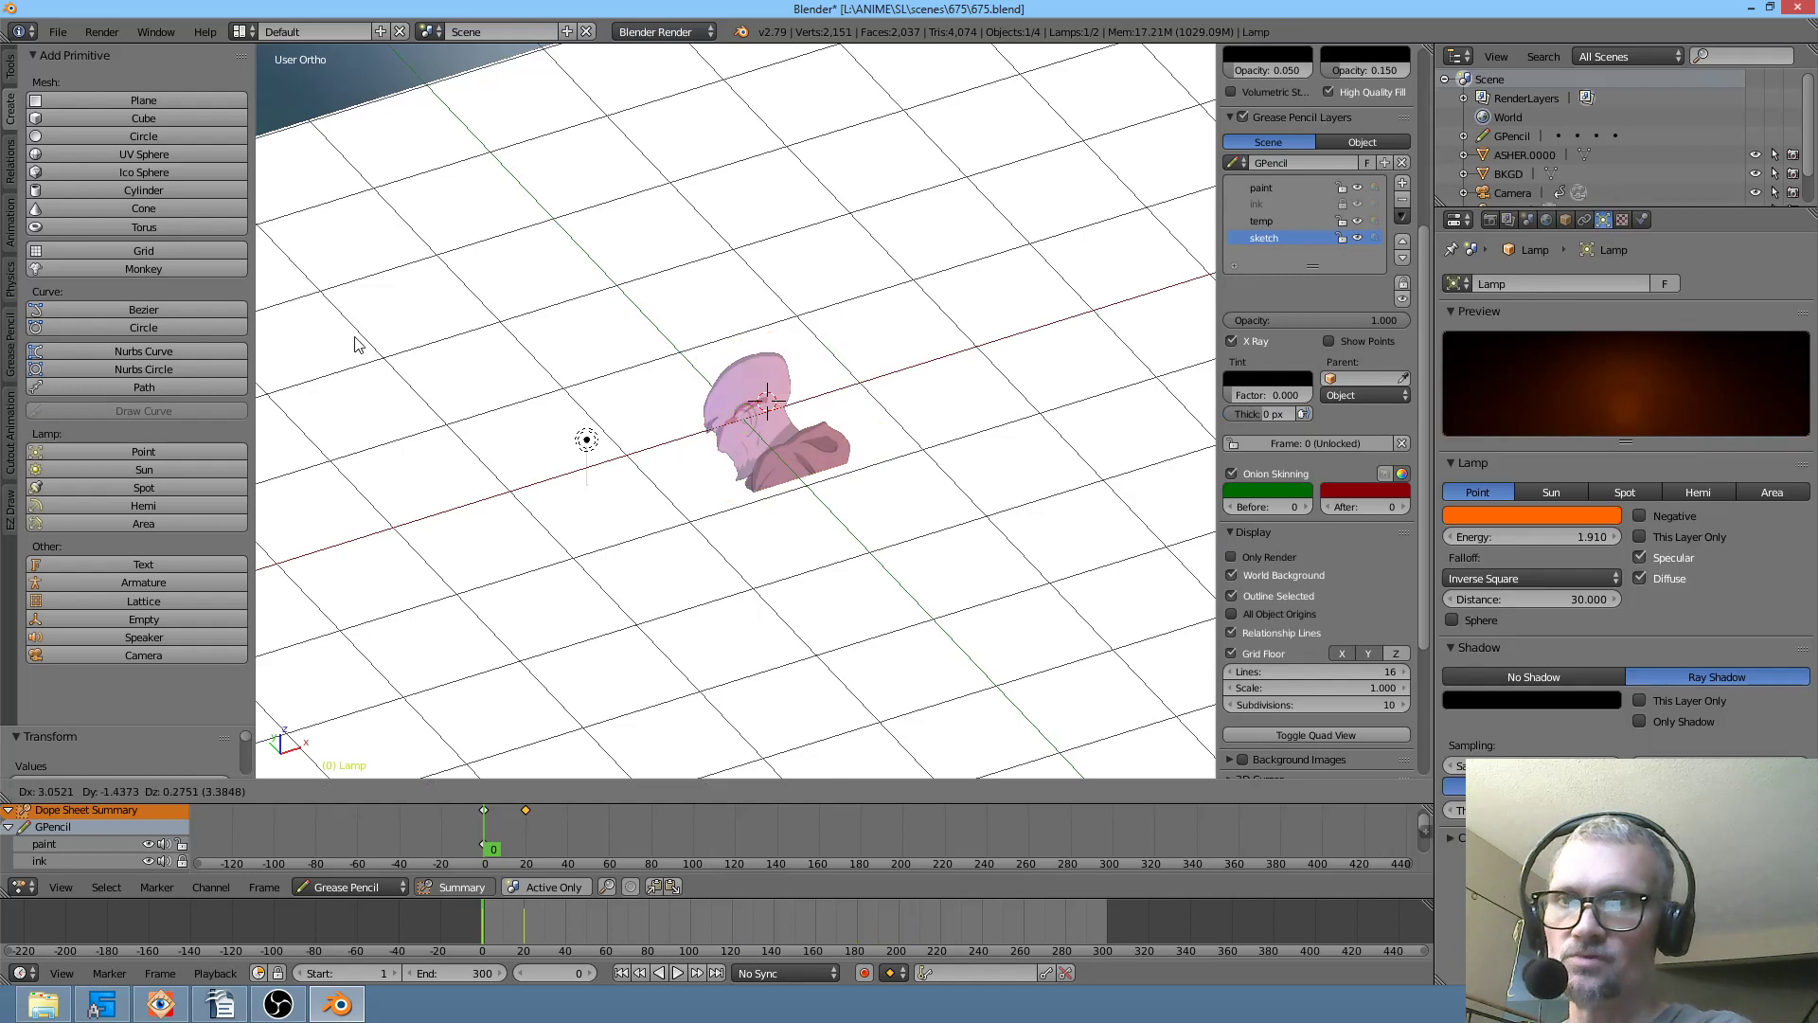
click(948, 235)
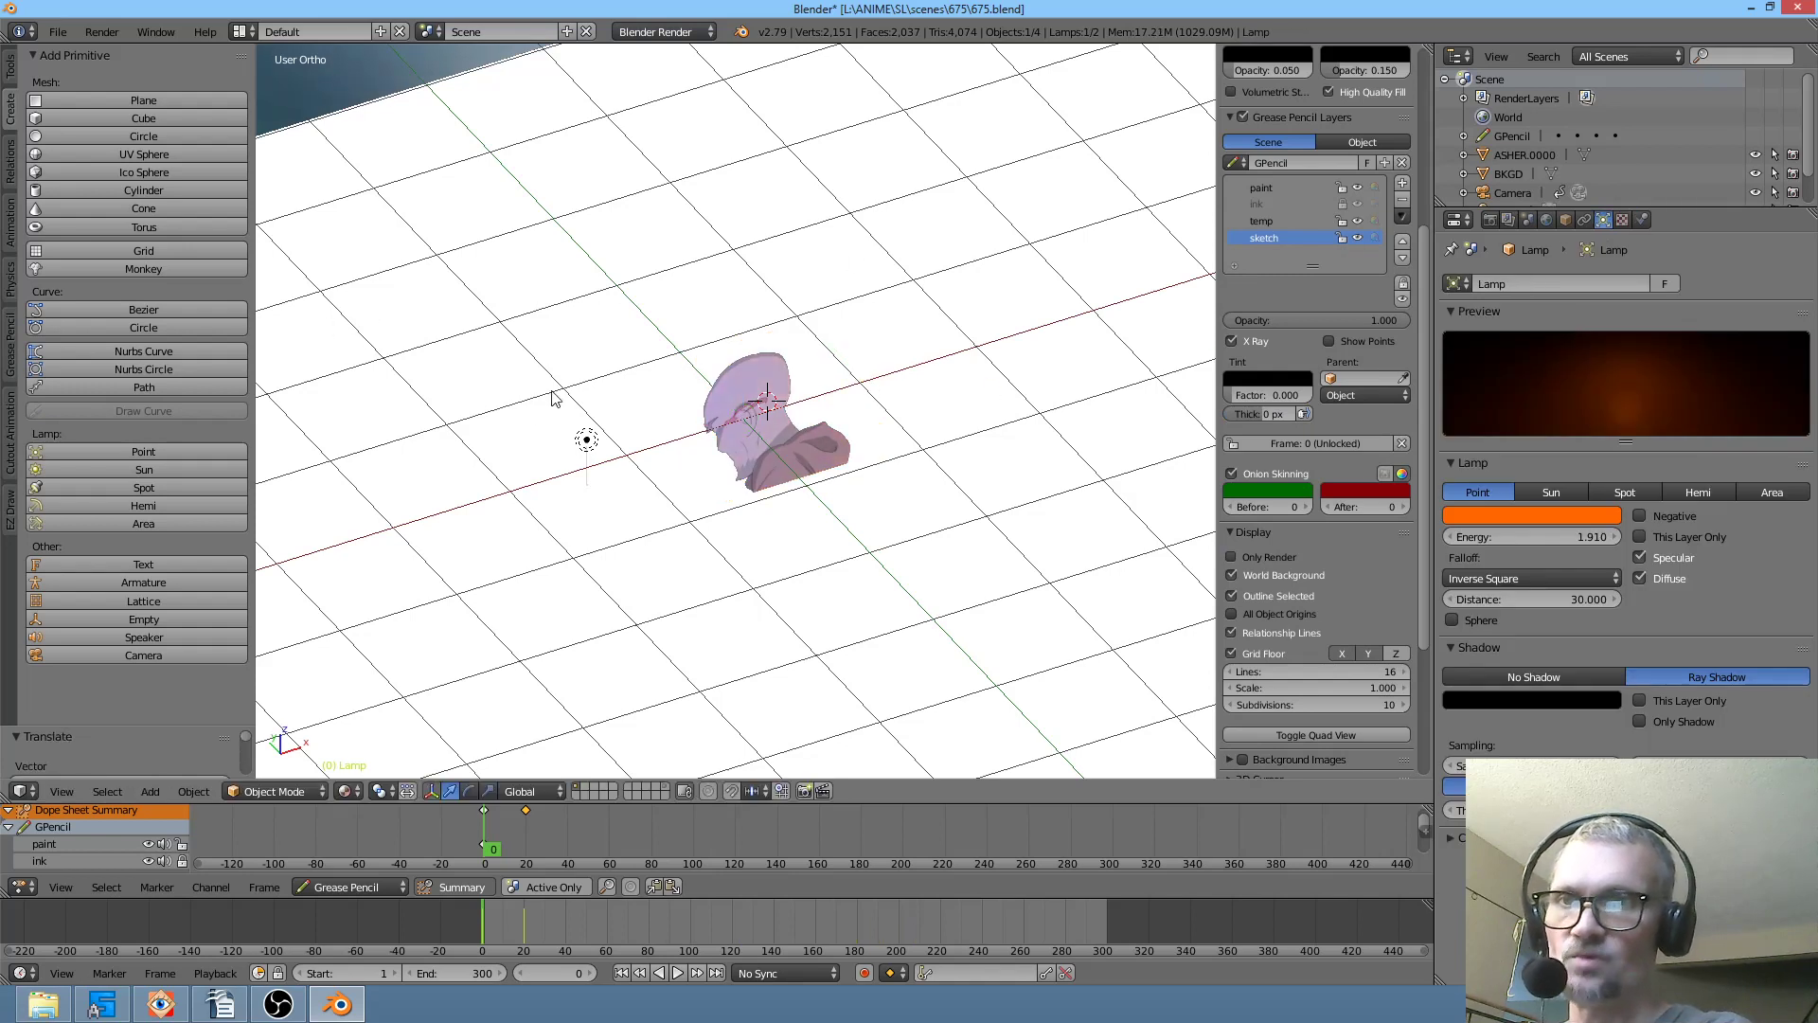
- Move the blue point lamp, Lamp.001, far away from the character cut-out
right_click(584, 441)
key(g)
click(868, 742)
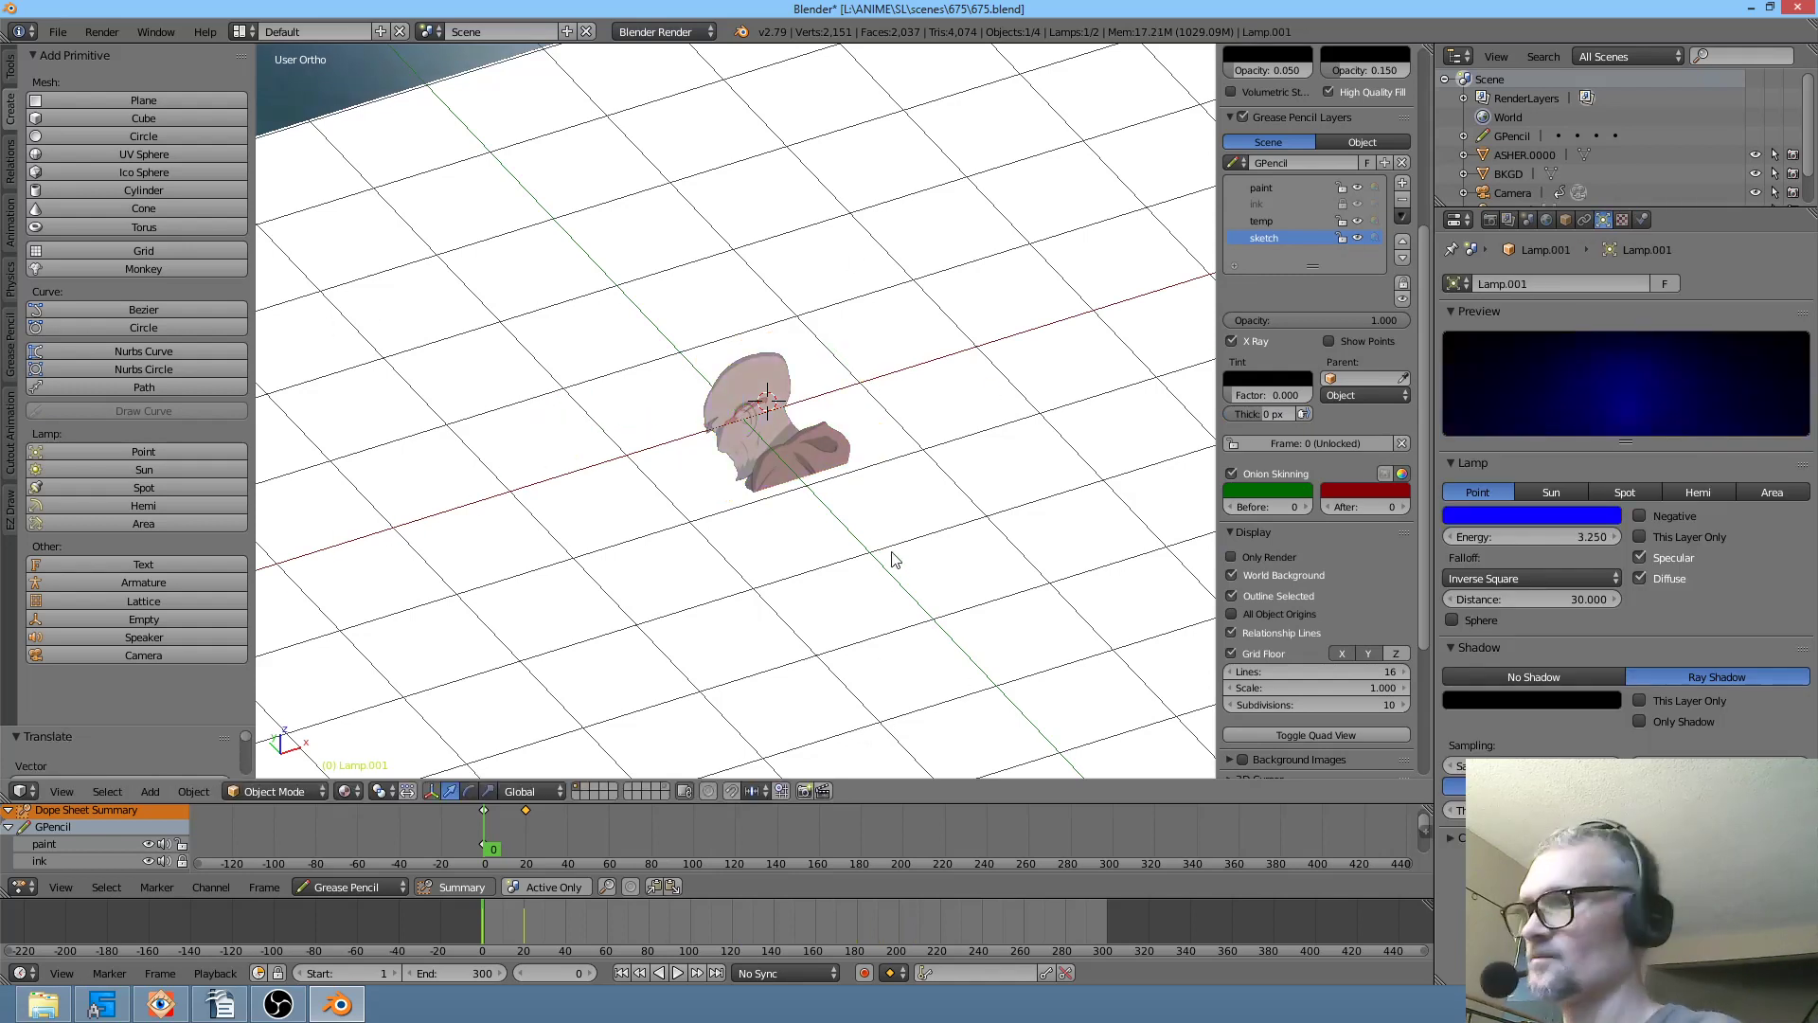
- Review the character without the colored lamps' light in camera view by playing the animation, inspecting frame 105 and returning to frame 0
key(KP_0)
key(alt+a)
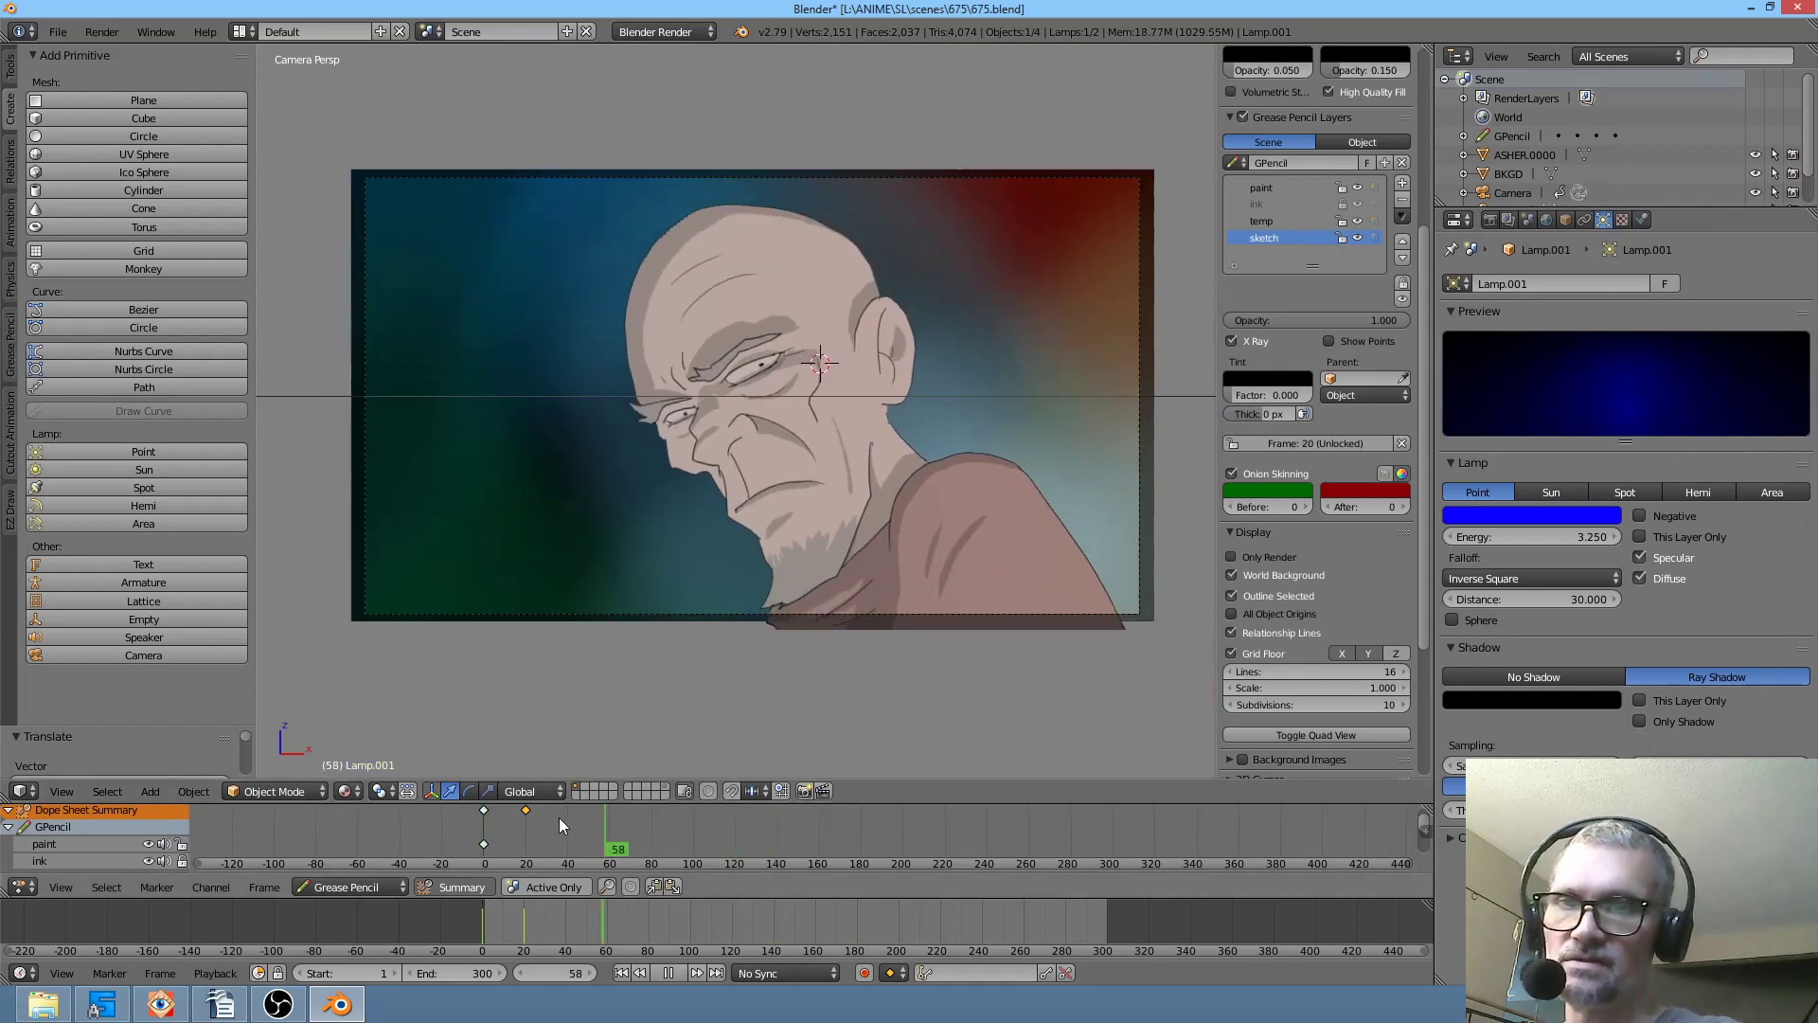
key(alt+a)
click(704, 815)
scroll(778, 540, up, 3)
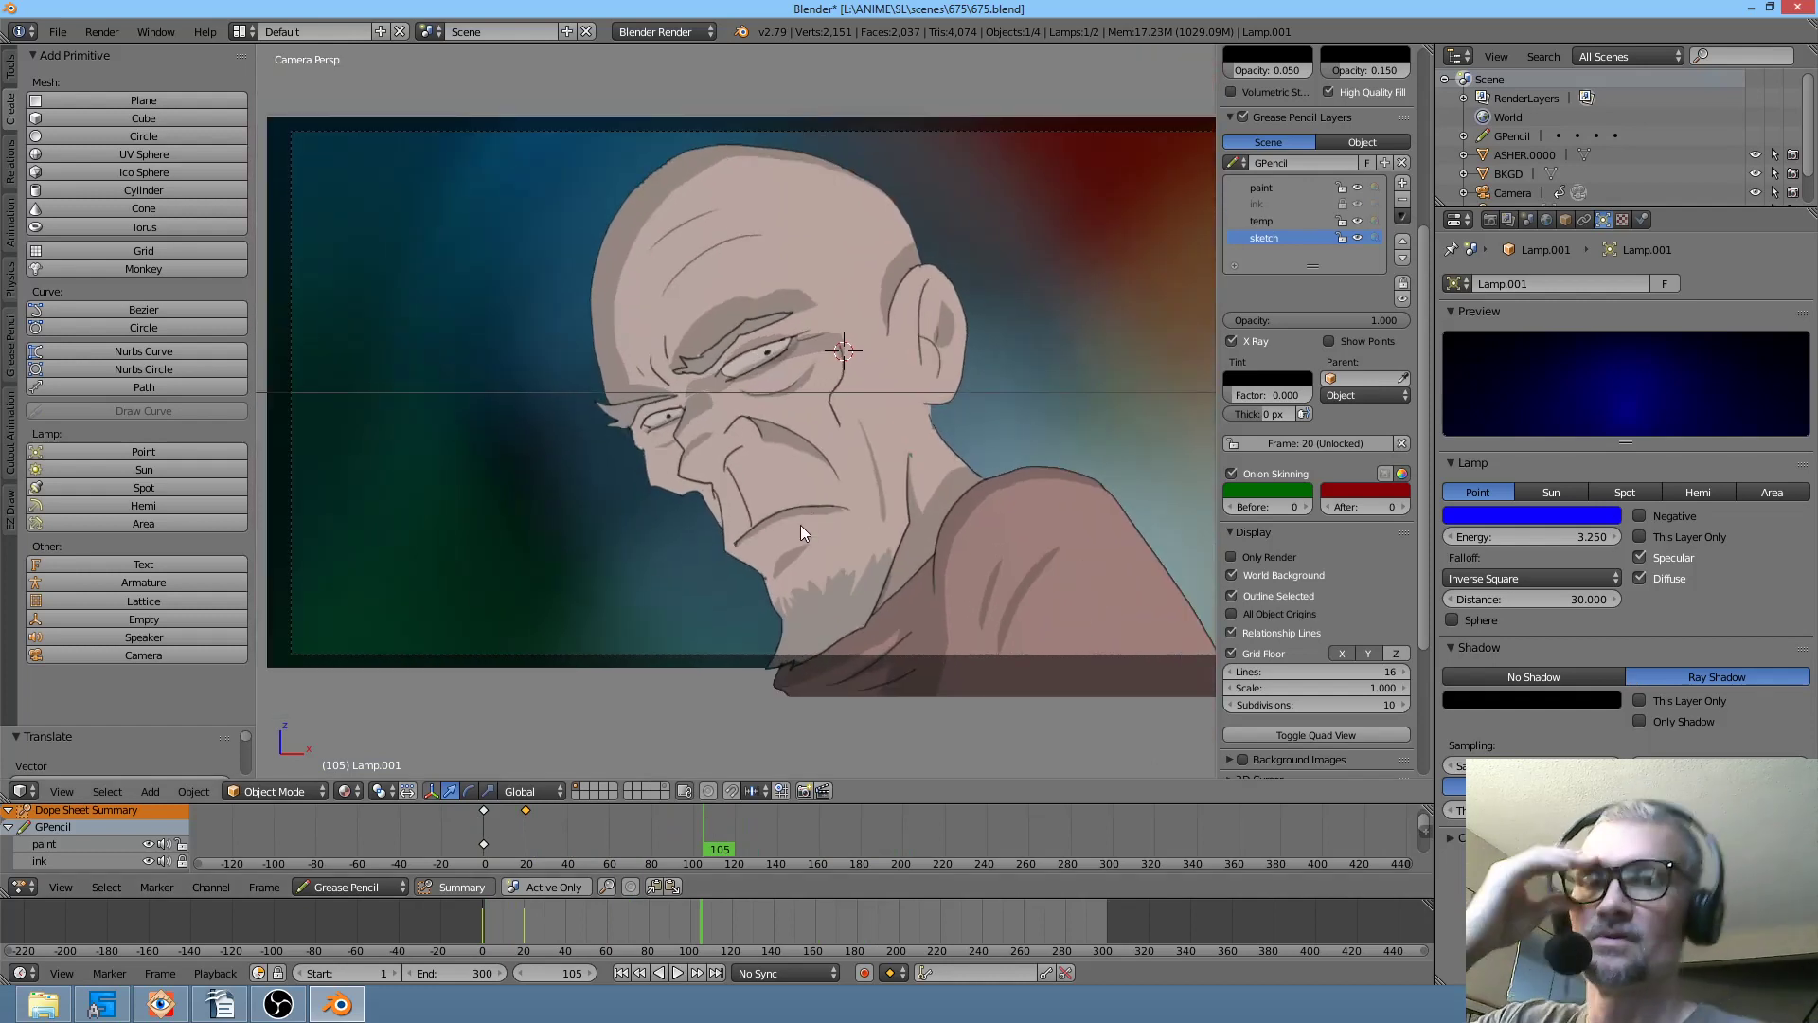
scroll(828, 458, down, 2)
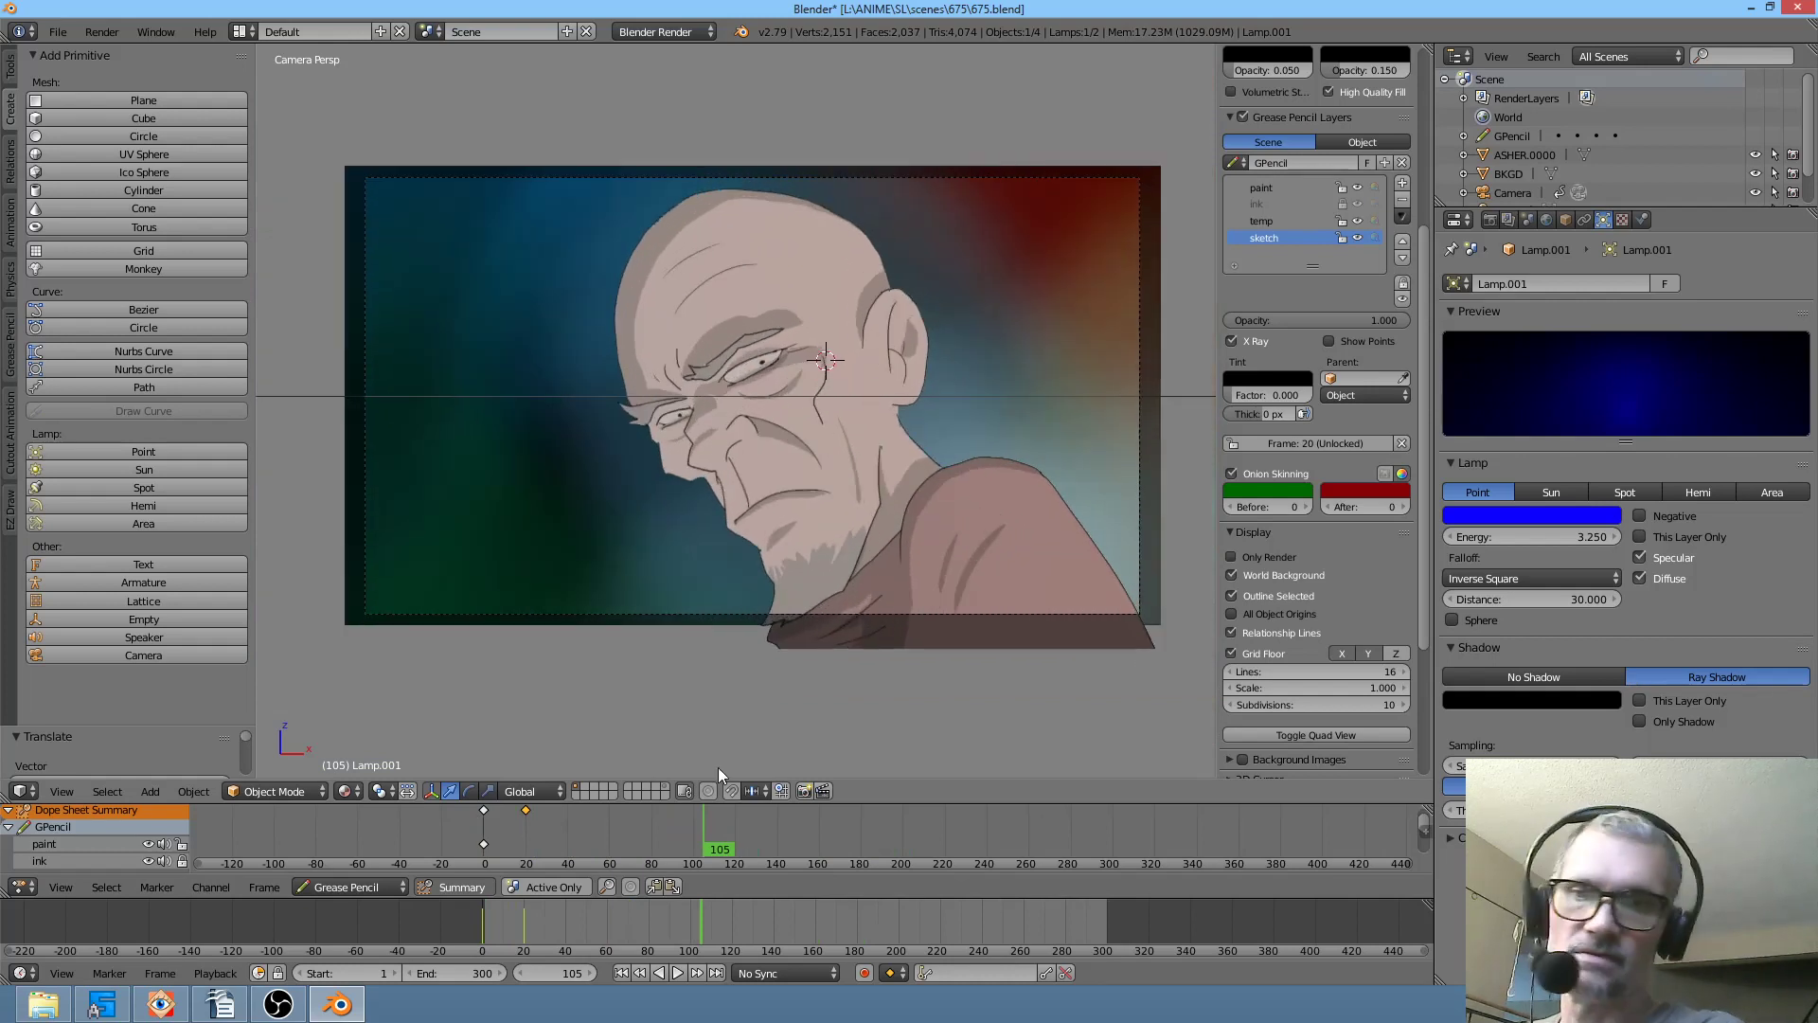
drag(715, 847, 468, 847)
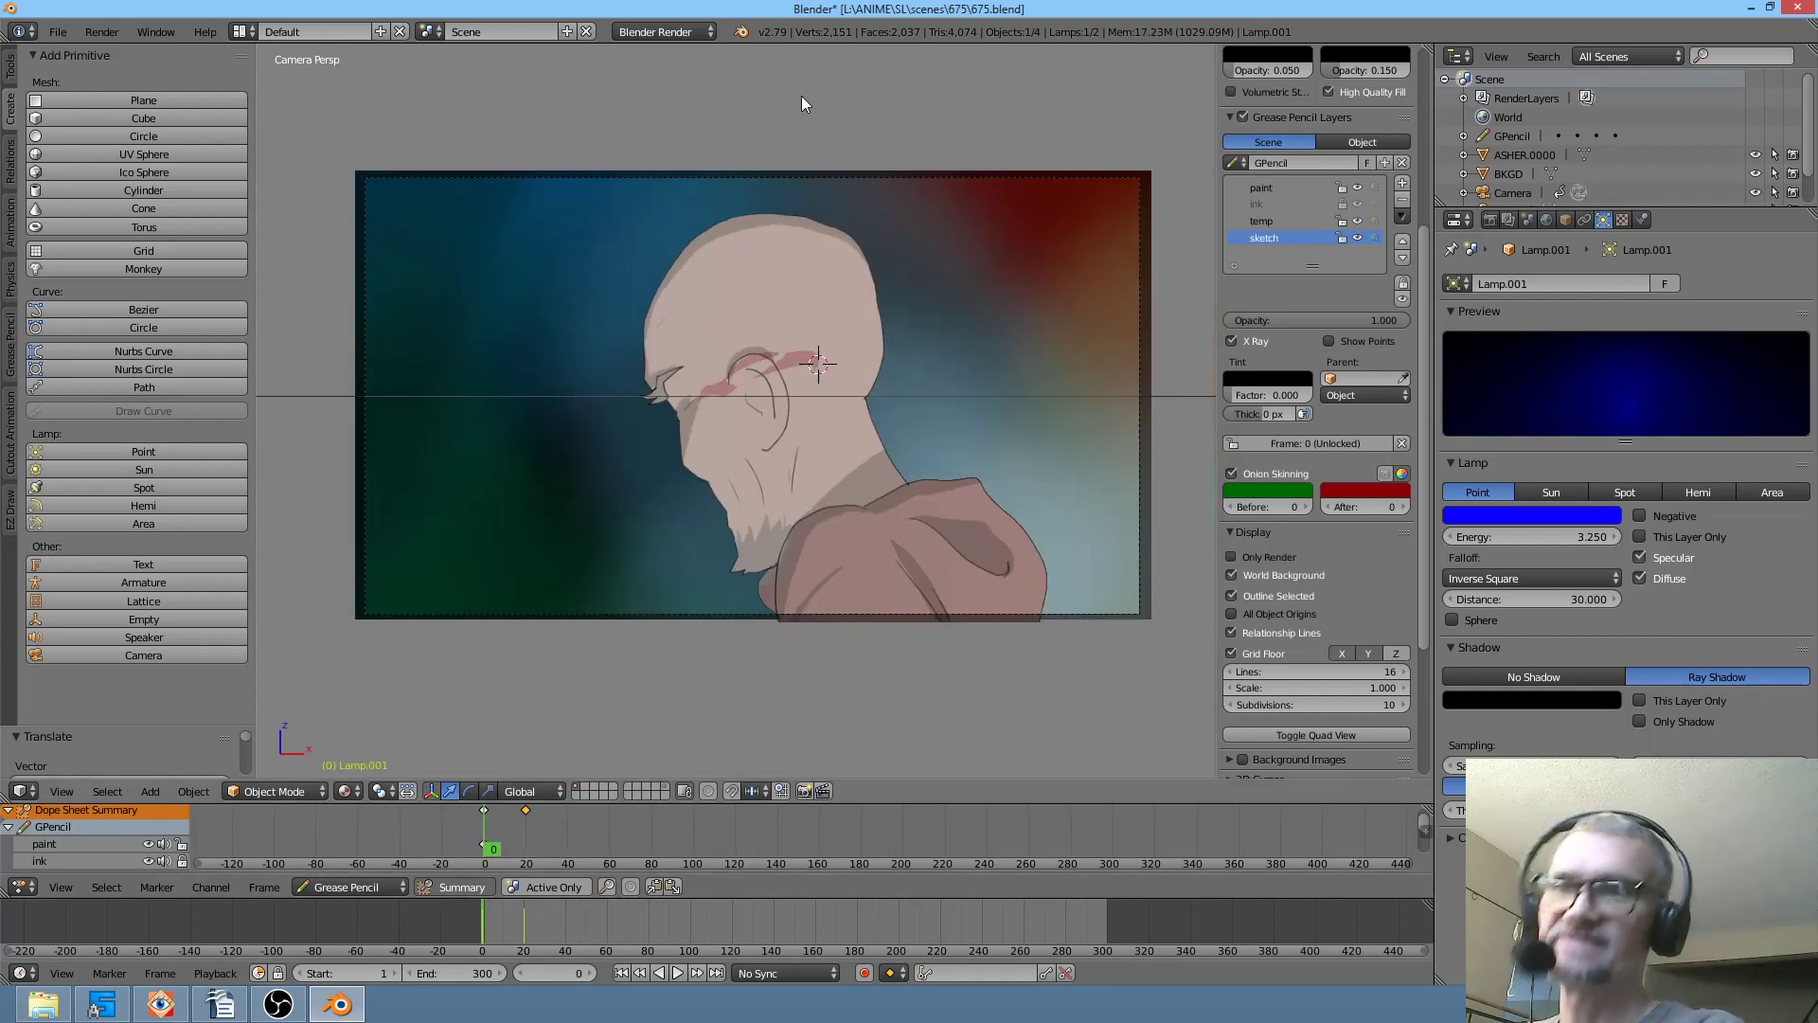